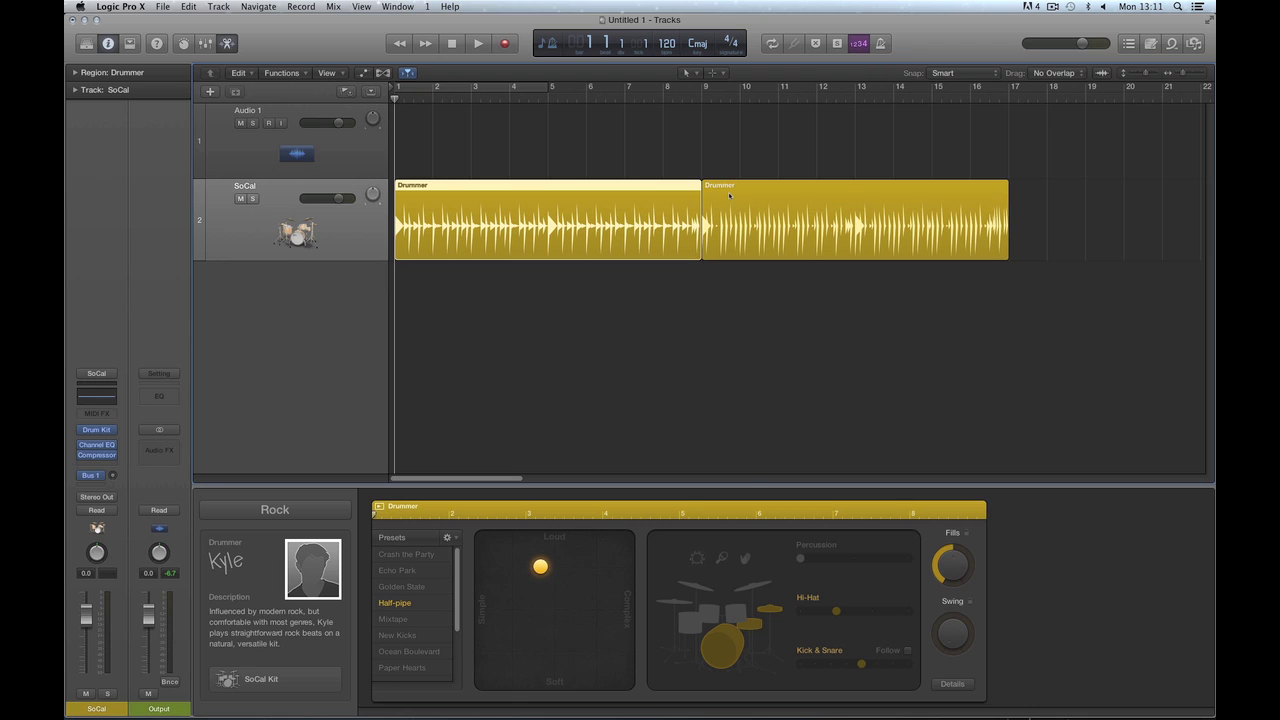
Delete the SoCal drummer track together with its two Drummer regions and close the Drummer editor
{"action": "left_click", "coordinate": [730, 195]}
{"action": "left_click", "coordinate": [651, 192]}
{"action": "left_click", "coordinate": [715, 331]}
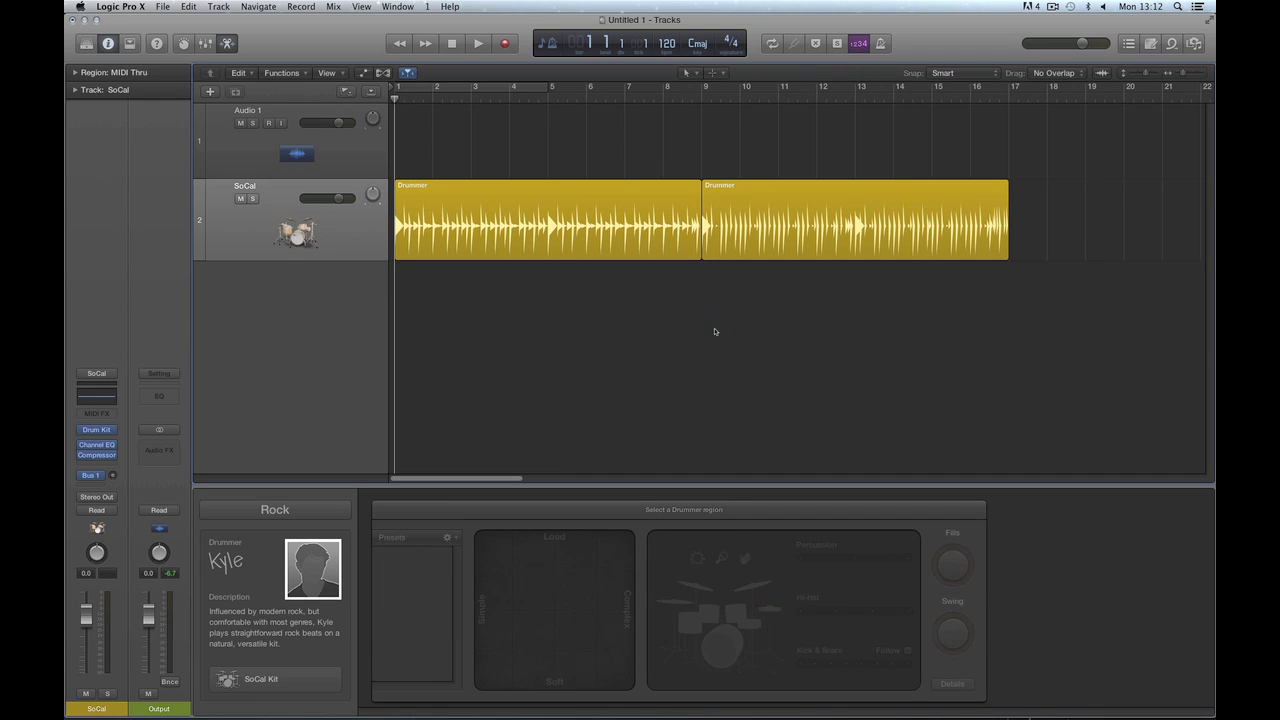
{"action": "key", "text": "super+BackSpace"}
{"action": "left_click", "coordinate": [713, 242]}
{"action": "left_click", "coordinate": [226, 44]}
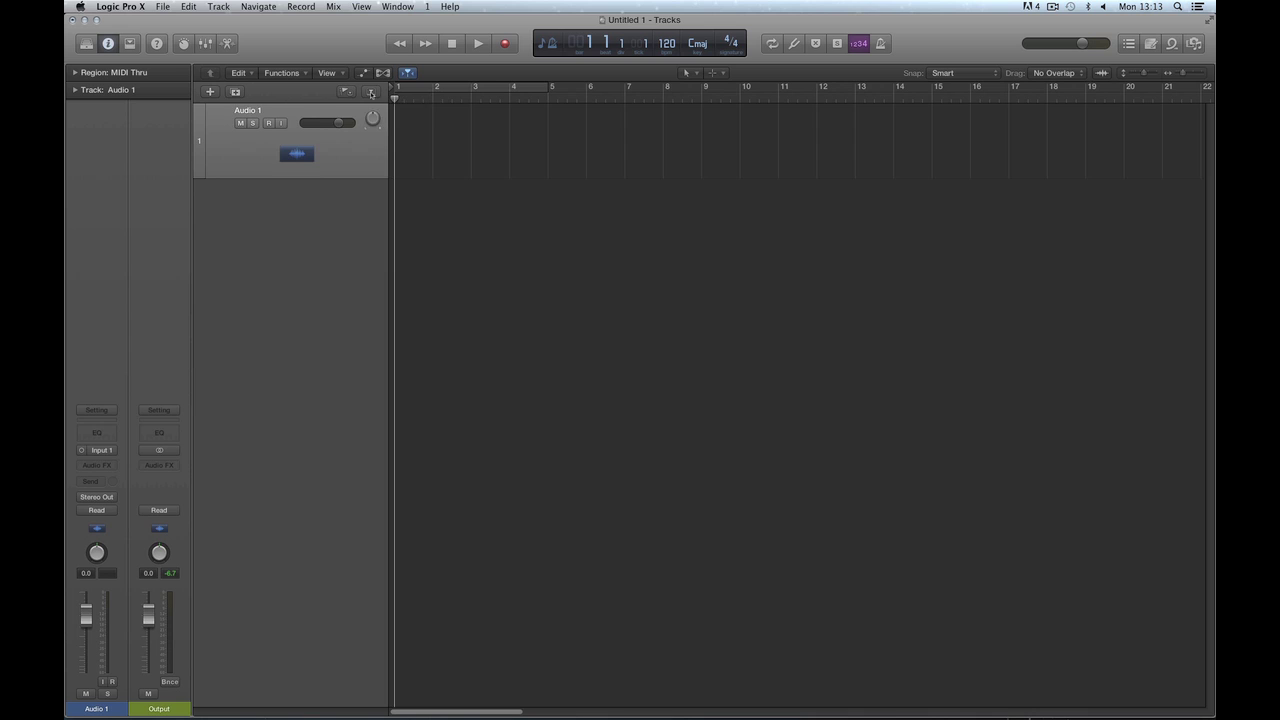
Show the global Arrangement, Marker, Signature and Tempo tracks above the Audio 1 track
{"action": "left_click", "coordinate": [371, 92]}
{"action": "left_click", "coordinate": [371, 92]}
{"action": "left_click", "coordinate": [371, 92]}
{"action": "left_click_drag", "start_coordinate": [332, 166], "coordinate": [337, 271]}
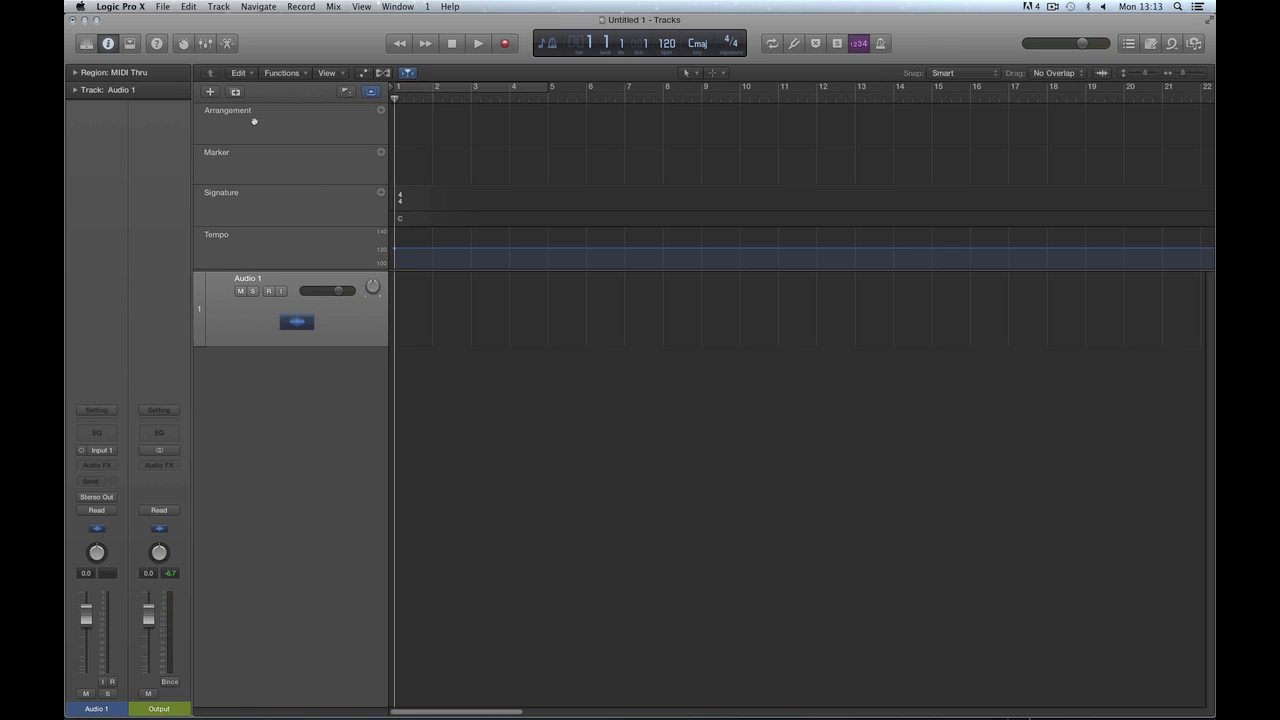
Add an arrangement marker at bar 1 and keep Intro as its section type
{"action": "left_click", "coordinate": [380, 111]}
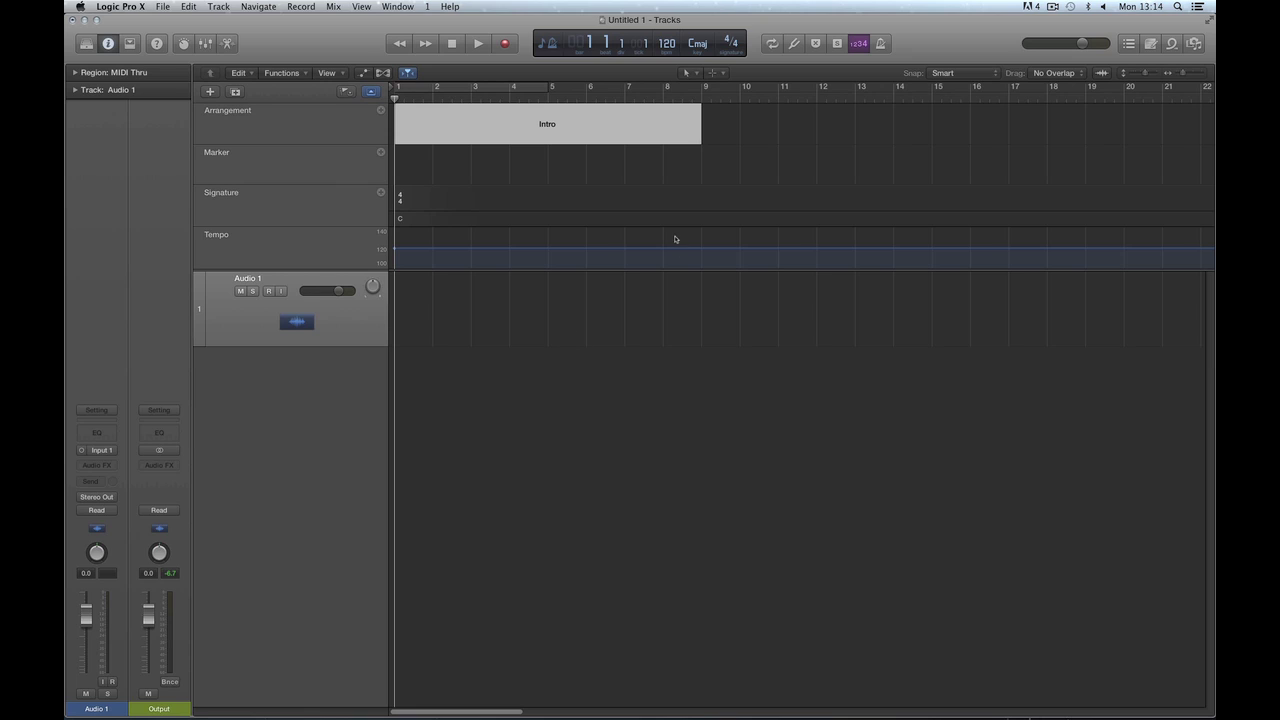
{"action": "left_click", "coordinate": [694, 168]}
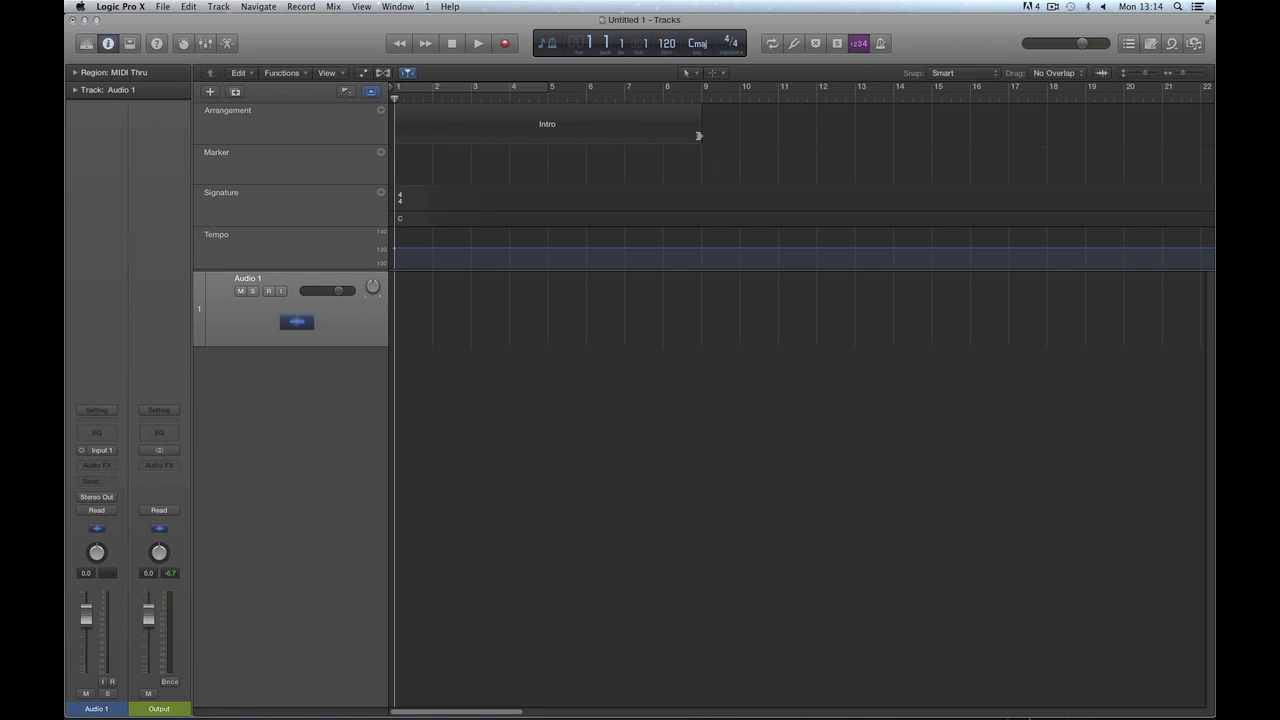
{"action": "left_click", "coordinate": [561, 131]}
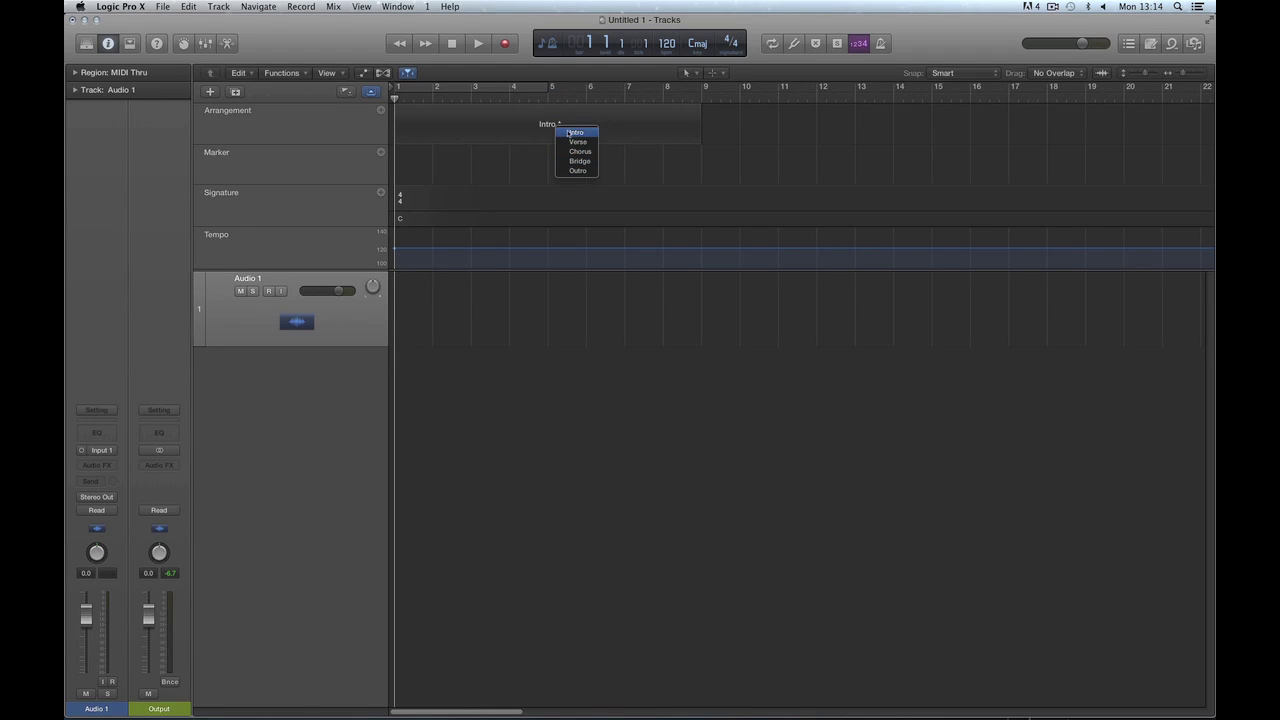
{"action": "left_click", "coordinate": [572, 132]}
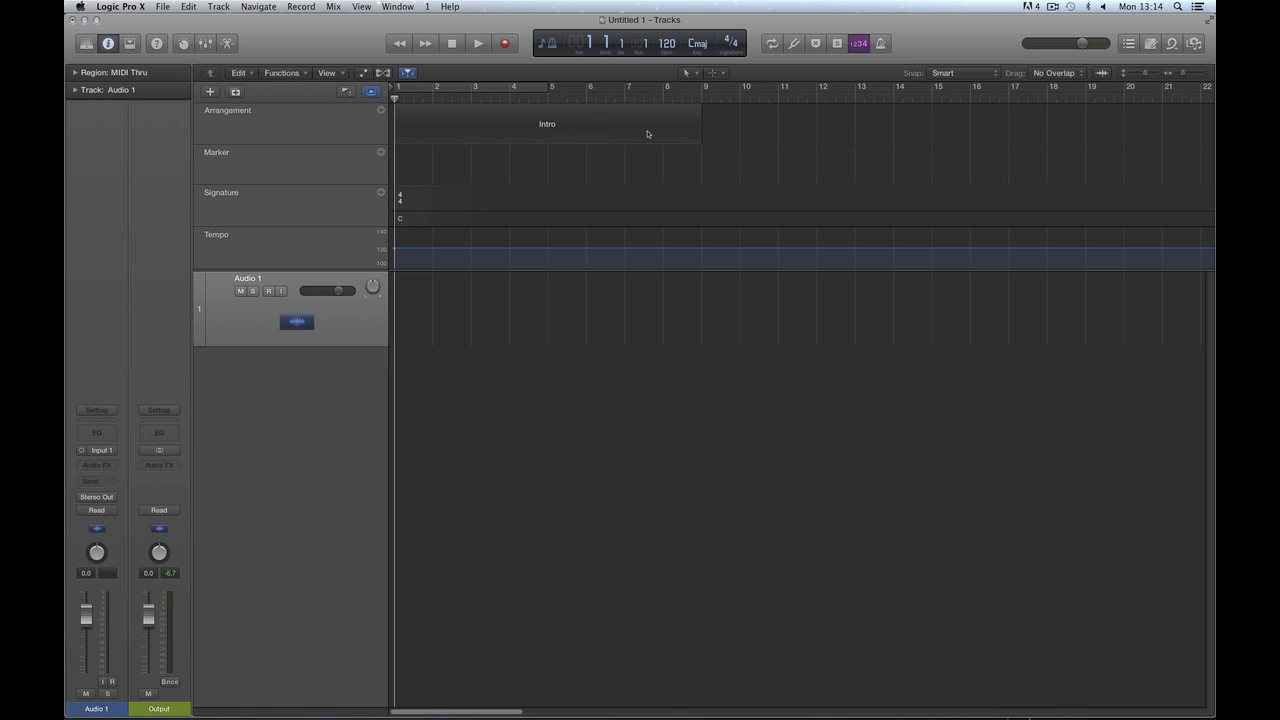
Try resizing the Intro section by its end edge, returning it to a length of 8 bars
{"action": "mouse_move", "coordinate": [699, 136]}
{"action": "left_mouse_down"}
{"action": "mouse_move", "coordinate": [514, 137]}
{"action": "mouse_move", "coordinate": [1138, 156]}
{"action": "mouse_move", "coordinate": [701, 152]}
{"action": "left_mouse_up"}
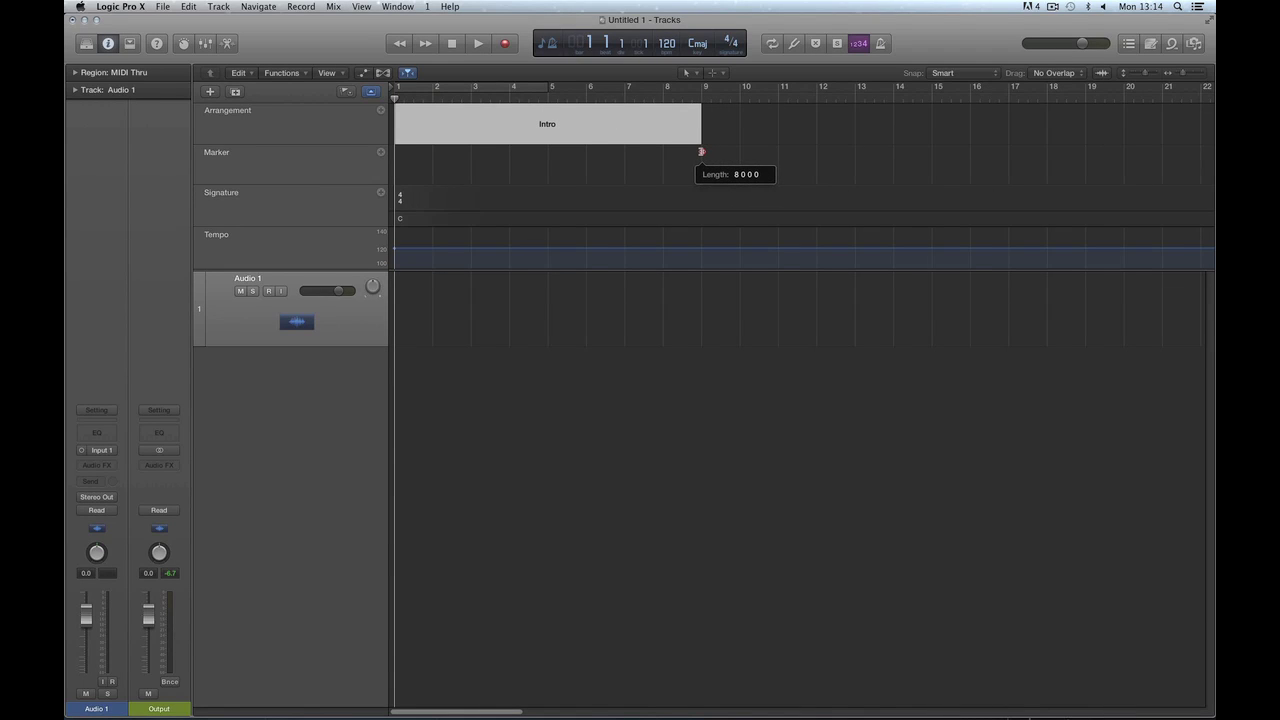
{"action": "mouse_move", "coordinate": [701, 152]}
{"action": "left_mouse_down"}
{"action": "mouse_move", "coordinate": [1014, 154]}
{"action": "mouse_move", "coordinate": [668, 154]}
{"action": "mouse_move", "coordinate": [701, 151]}
{"action": "left_mouse_up"}
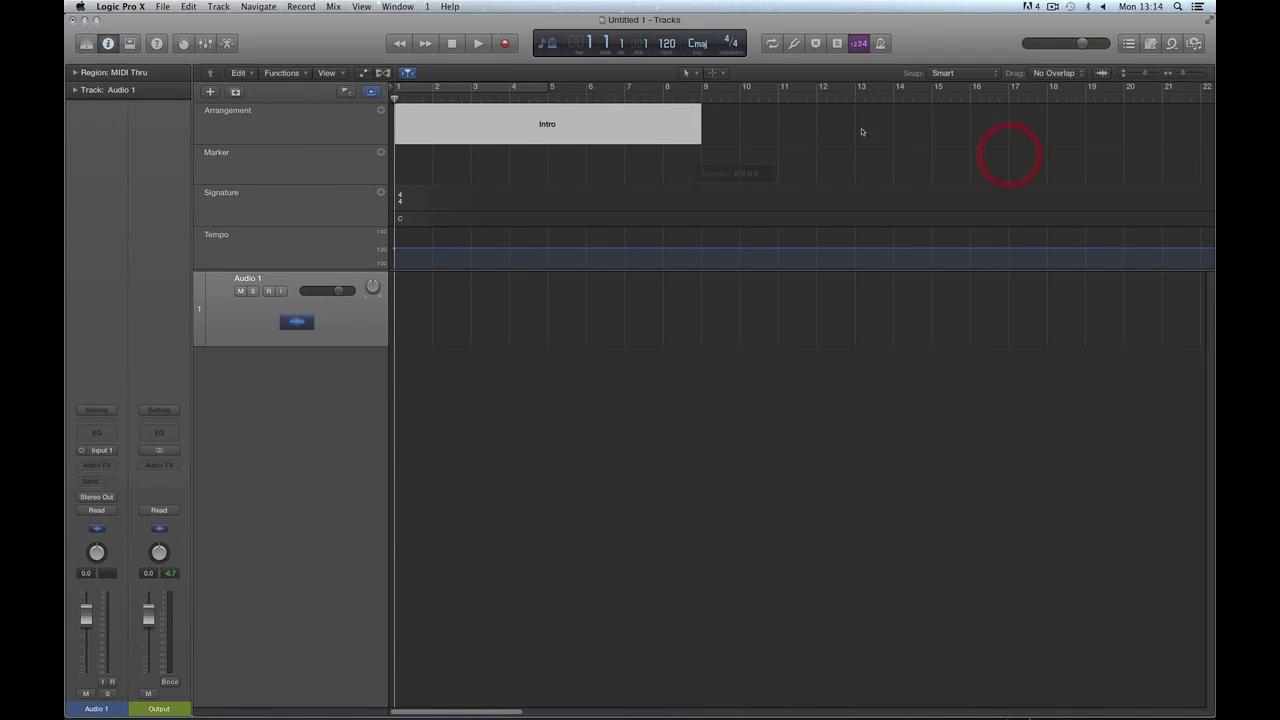
{"action": "left_click", "coordinate": [660, 163]}
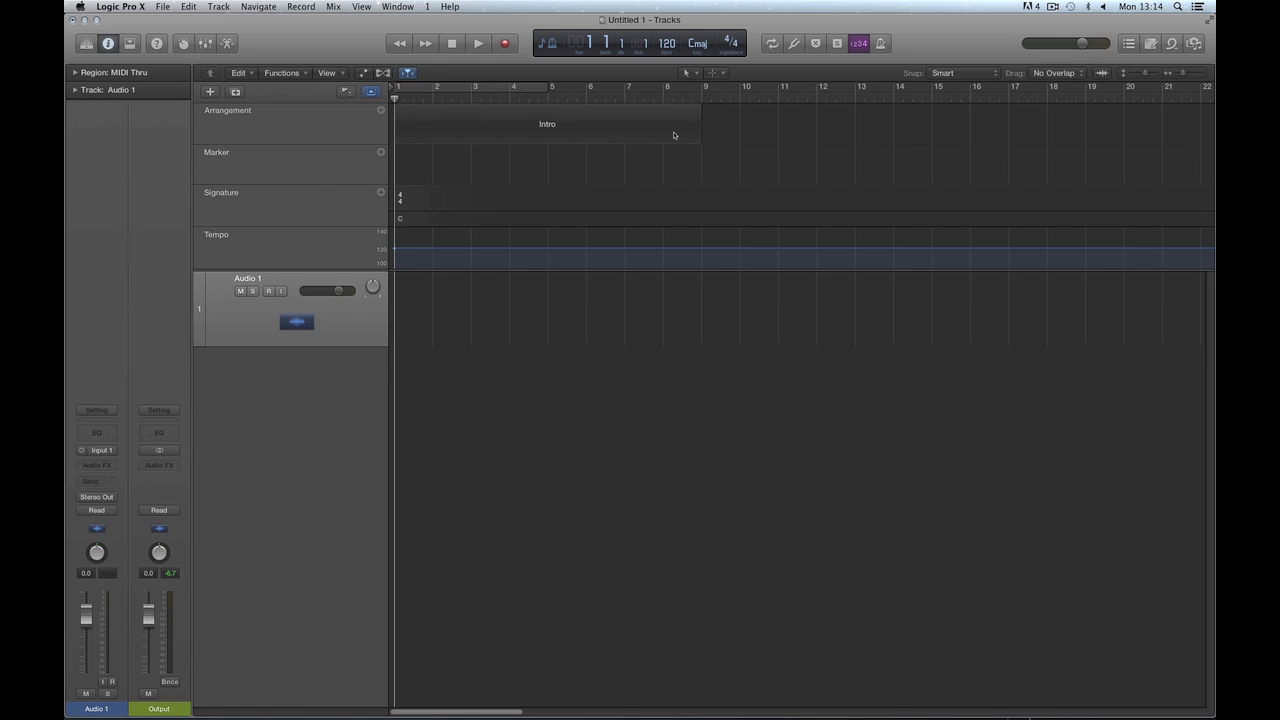
{"action": "mouse_move", "coordinate": [545, 127]}
{"action": "left_click", "coordinate": [548, 125]}
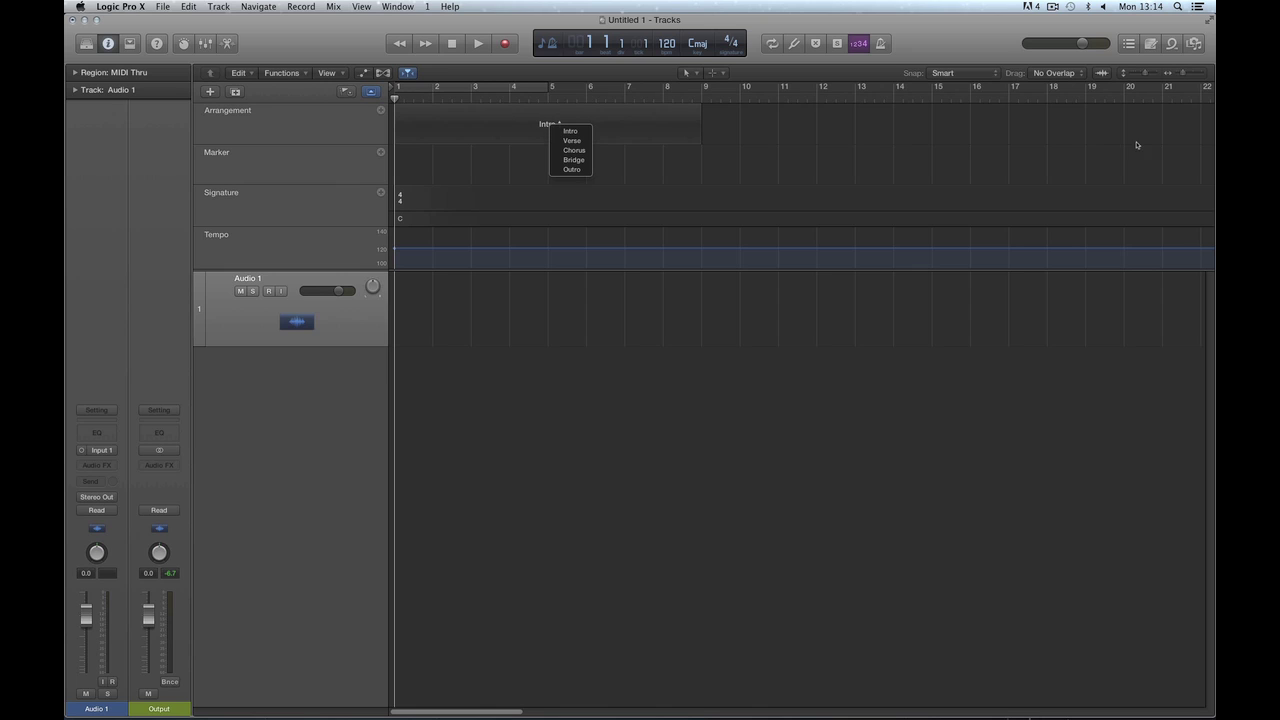
Add a Verse section and a Chorus section after the Intro in the Arrangement track
{"action": "left_click", "coordinate": [1181, 74]}
{"action": "left_click_drag", "start_coordinate": [1181, 74], "coordinate": [1168, 74]}
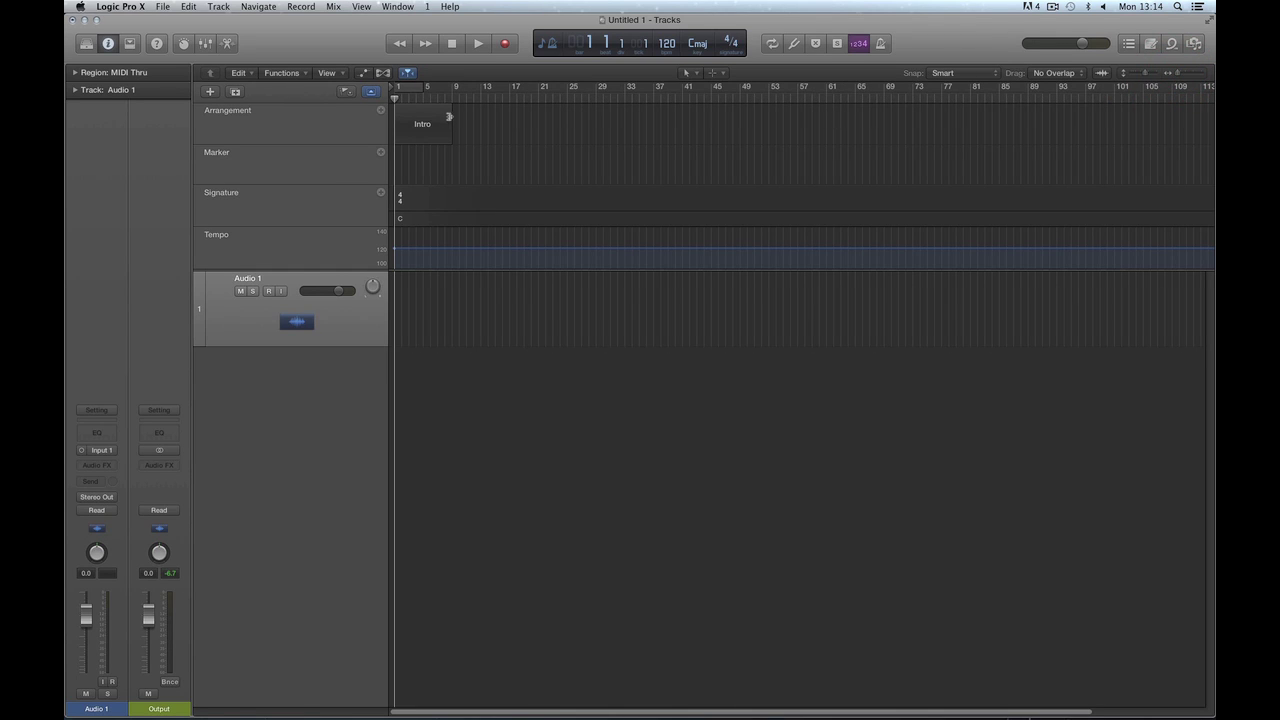
{"action": "left_click", "coordinate": [380, 111]}
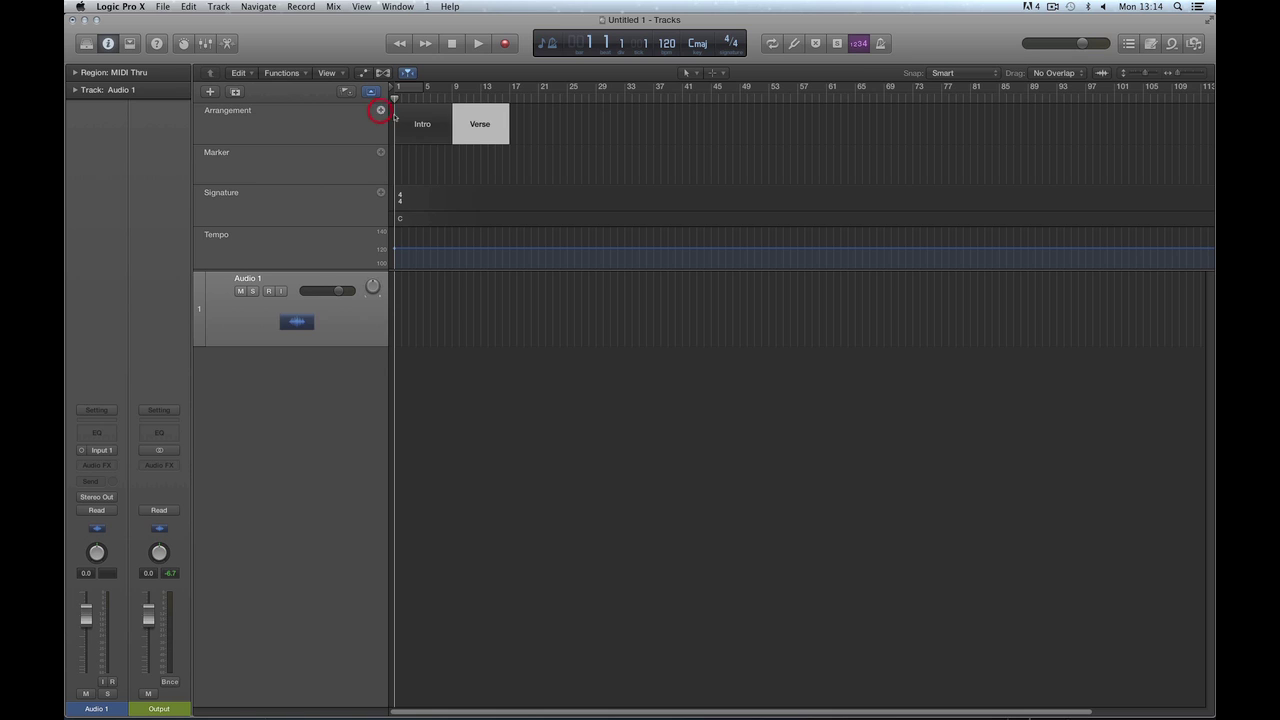
{"action": "left_click", "coordinate": [378, 110]}
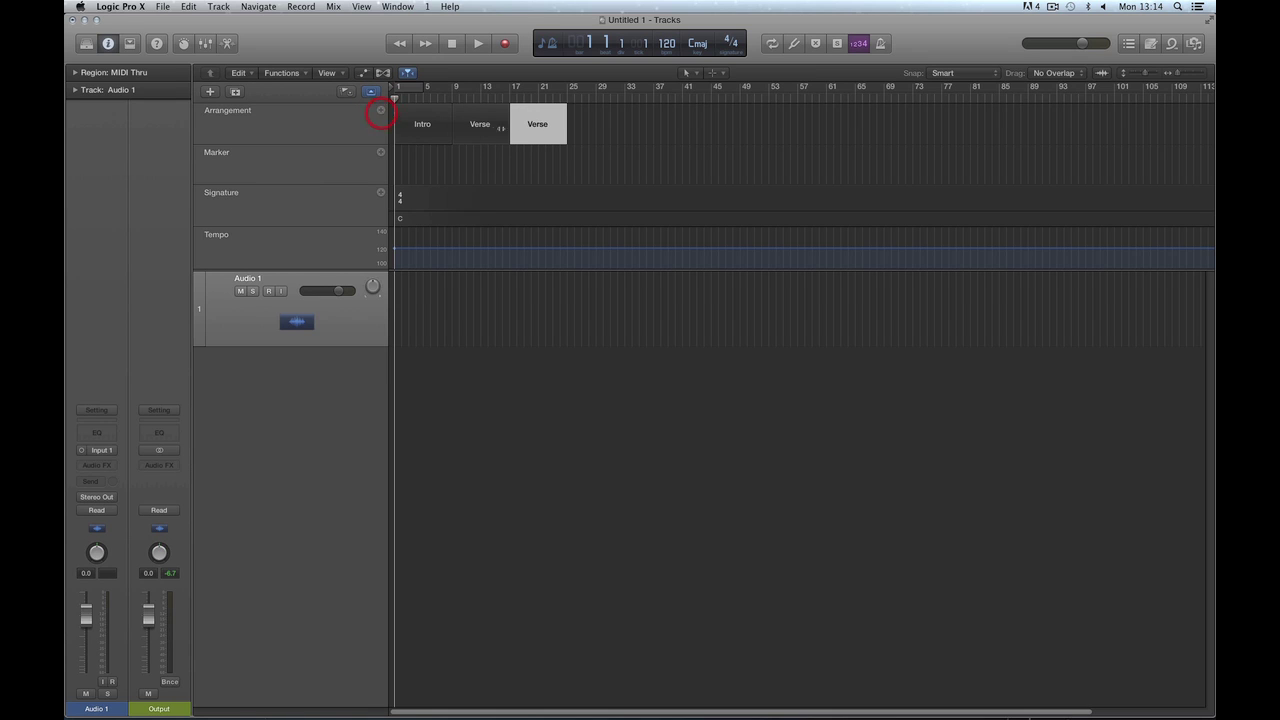
{"action": "left_click", "coordinate": [537, 124]}
{"action": "left_click", "coordinate": [561, 148]}
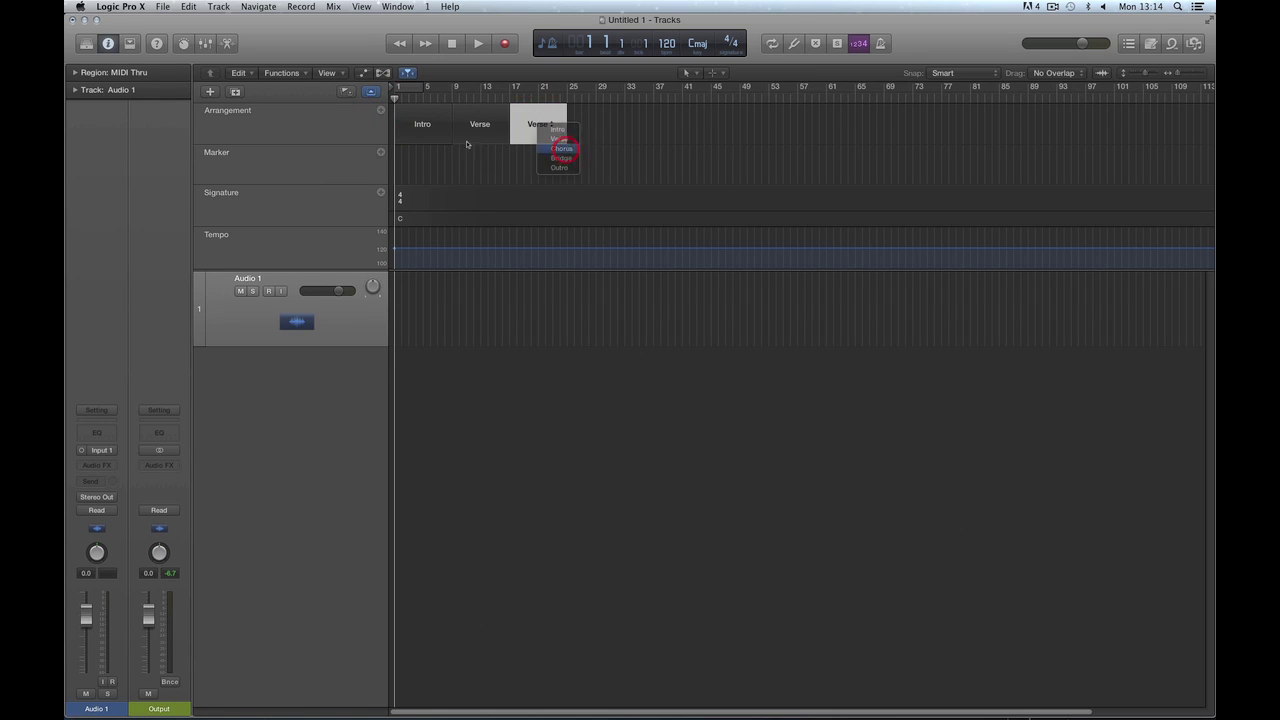
Add a second Verse section and a second Chorus section after the first Chorus
{"action": "left_click", "coordinate": [380, 110]}
{"action": "left_click", "coordinate": [380, 110]}
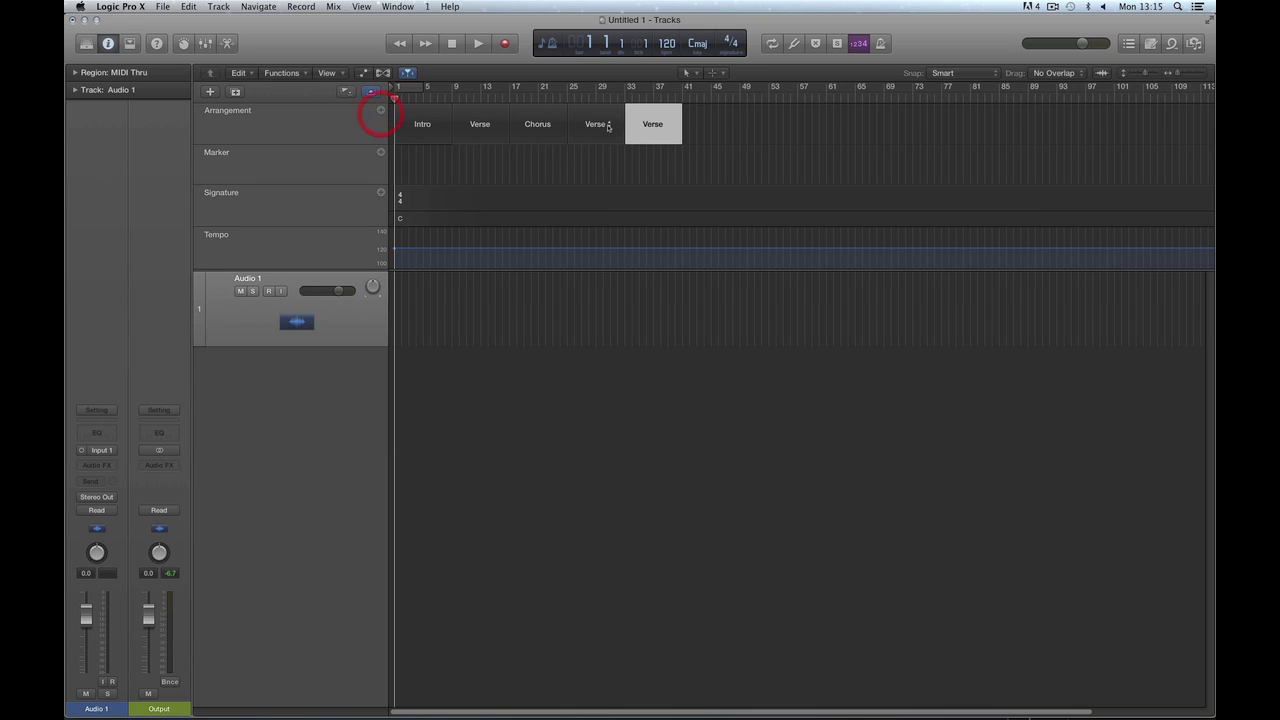
{"action": "left_click", "coordinate": [653, 124]}
{"action": "left_click", "coordinate": [670, 152]}
Add a Bridge section after the second Chorus, followed by a third Chorus section
{"action": "left_click", "coordinate": [380, 110]}
{"action": "left_click", "coordinate": [710, 124]}
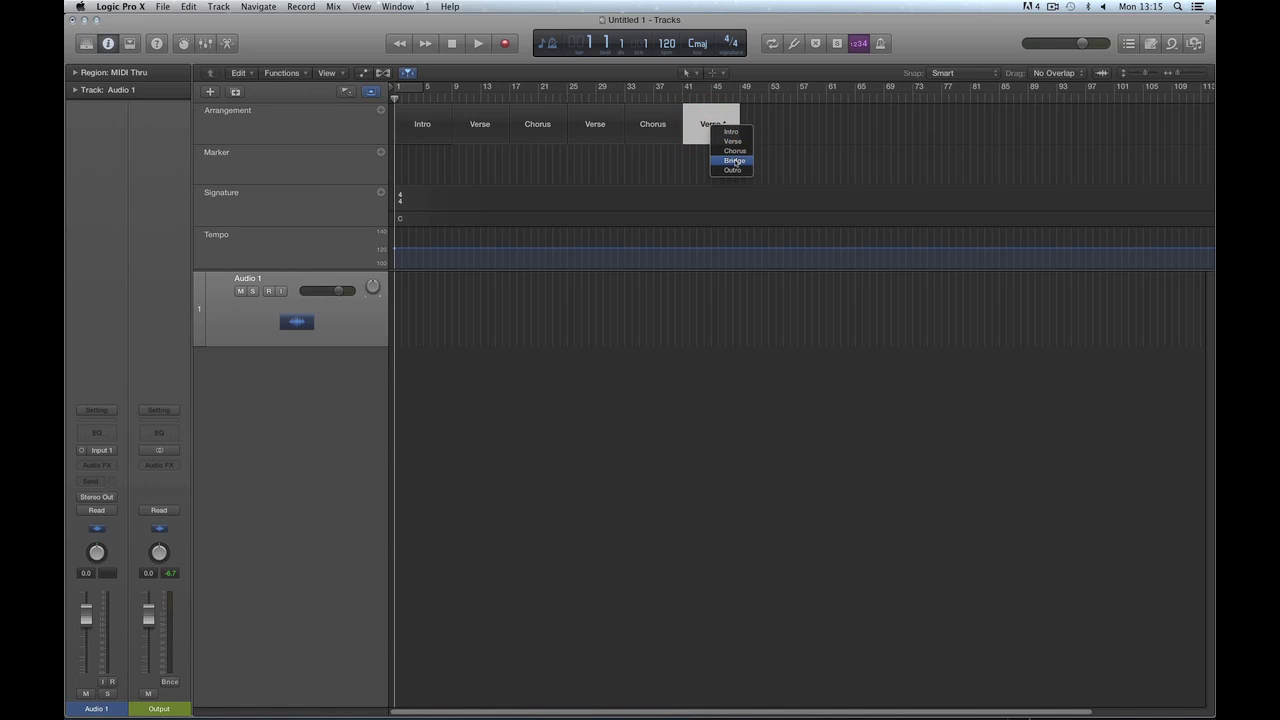
{"action": "left_click", "coordinate": [735, 161]}
{"action": "left_click", "coordinate": [380, 110]}
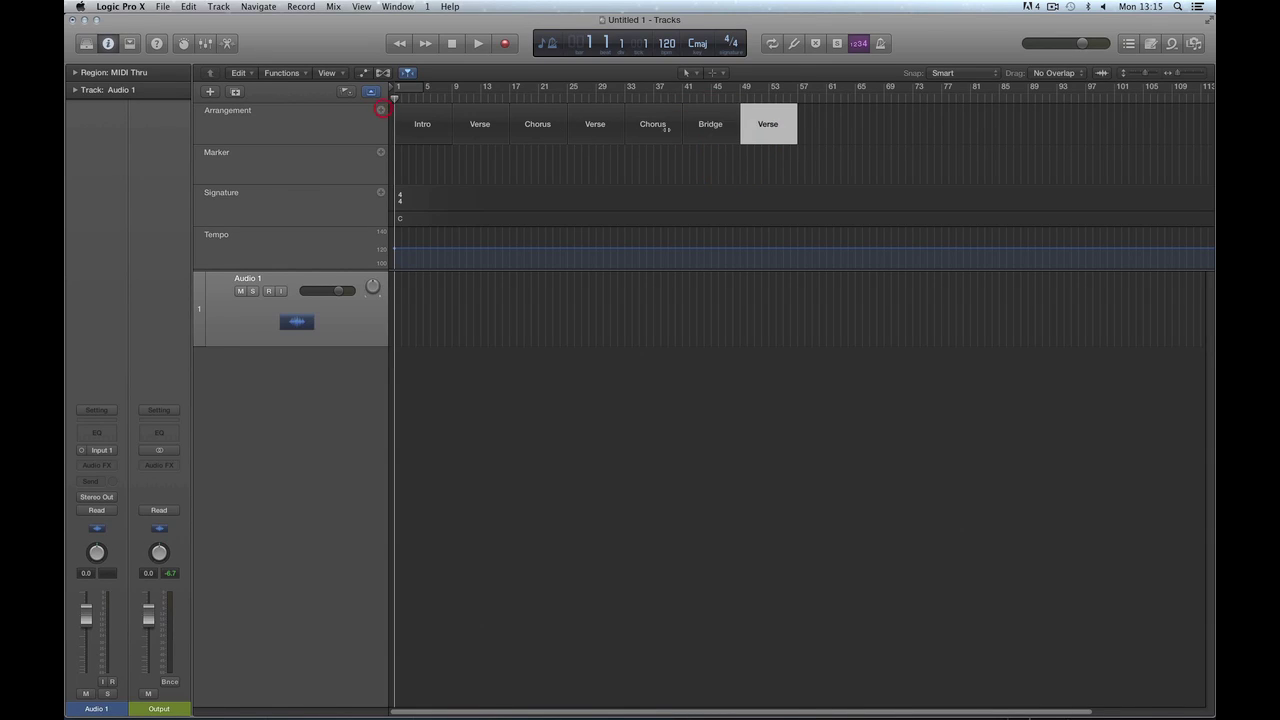
{"action": "left_click", "coordinate": [770, 124]}
{"action": "left_click", "coordinate": [798, 151]}
Add a closing section after the third Chorus and set its type to Outro
{"action": "left_click", "coordinate": [380, 110]}
{"action": "left_click", "coordinate": [828, 125]}
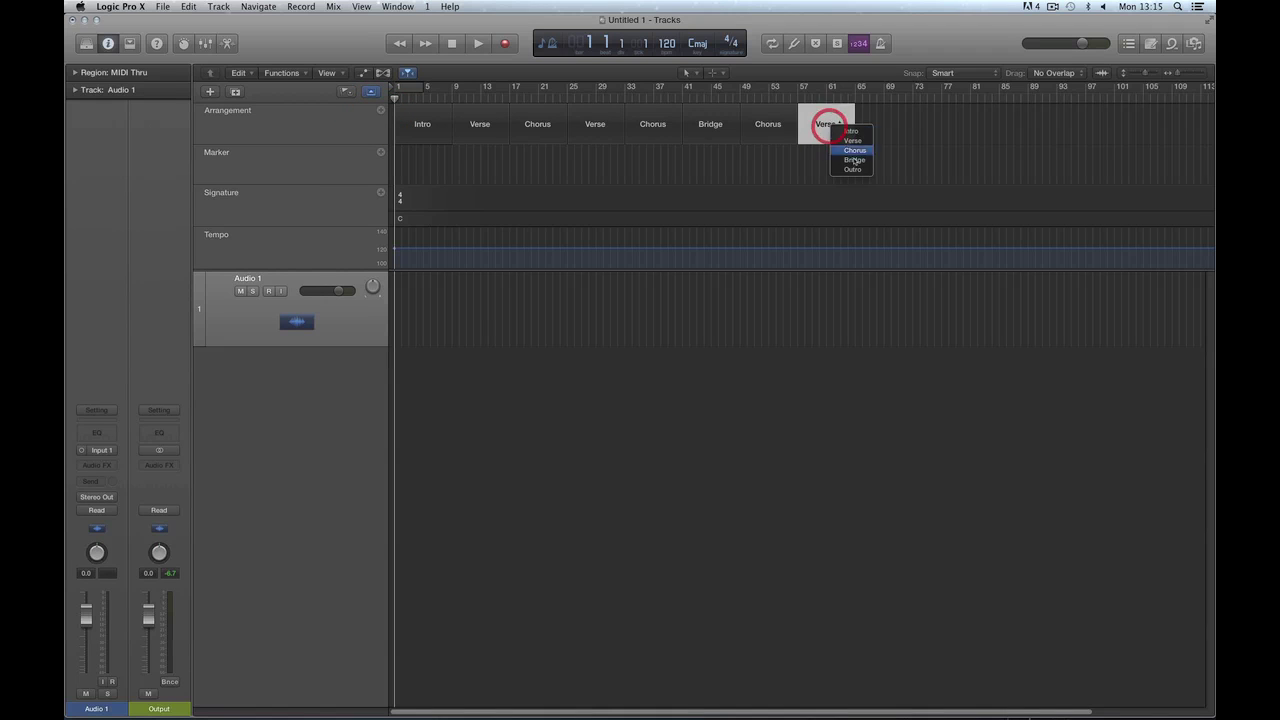
{"action": "left_click", "coordinate": [856, 169]}
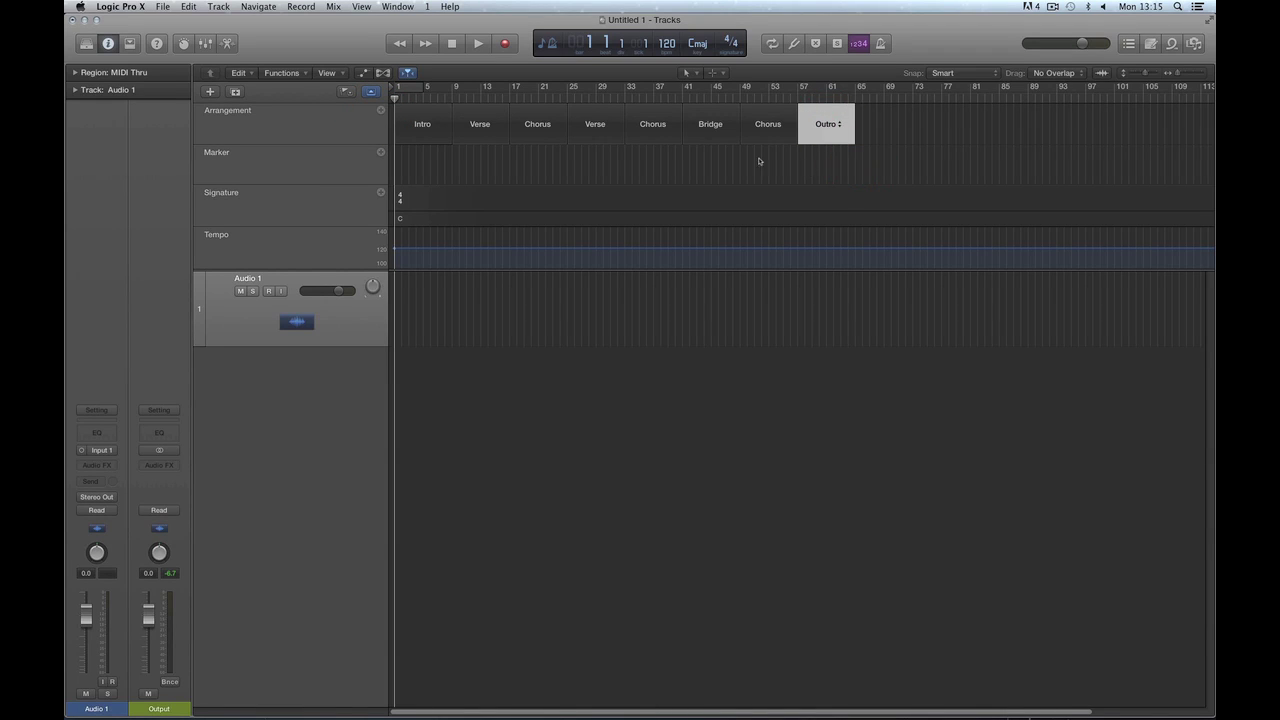
Go through the arrangement sections in order from Intro to Outro, selecting each one and clearing the selection at the end
{"action": "left_click", "coordinate": [416, 114]}
{"action": "left_click", "coordinate": [471, 120]}
{"action": "left_click", "coordinate": [527, 113]}
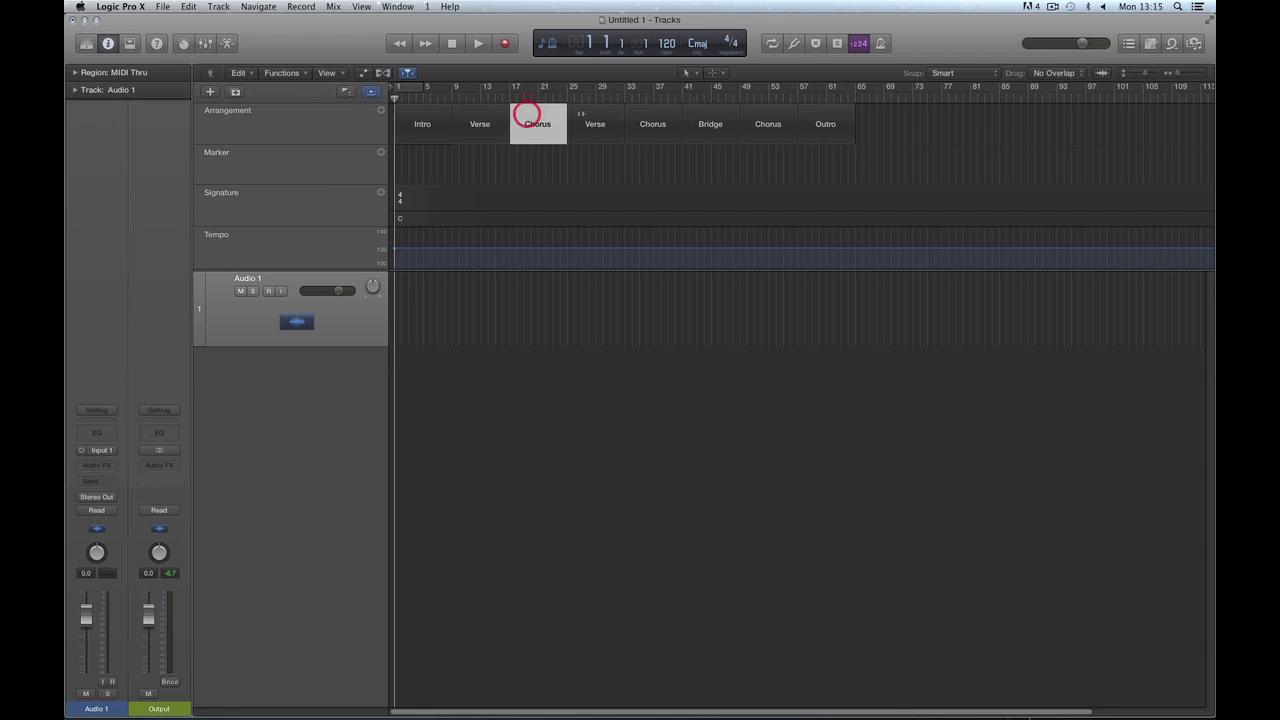
{"action": "left_click", "coordinate": [586, 114]}
{"action": "left_click", "coordinate": [646, 117]}
{"action": "left_click", "coordinate": [706, 120]}
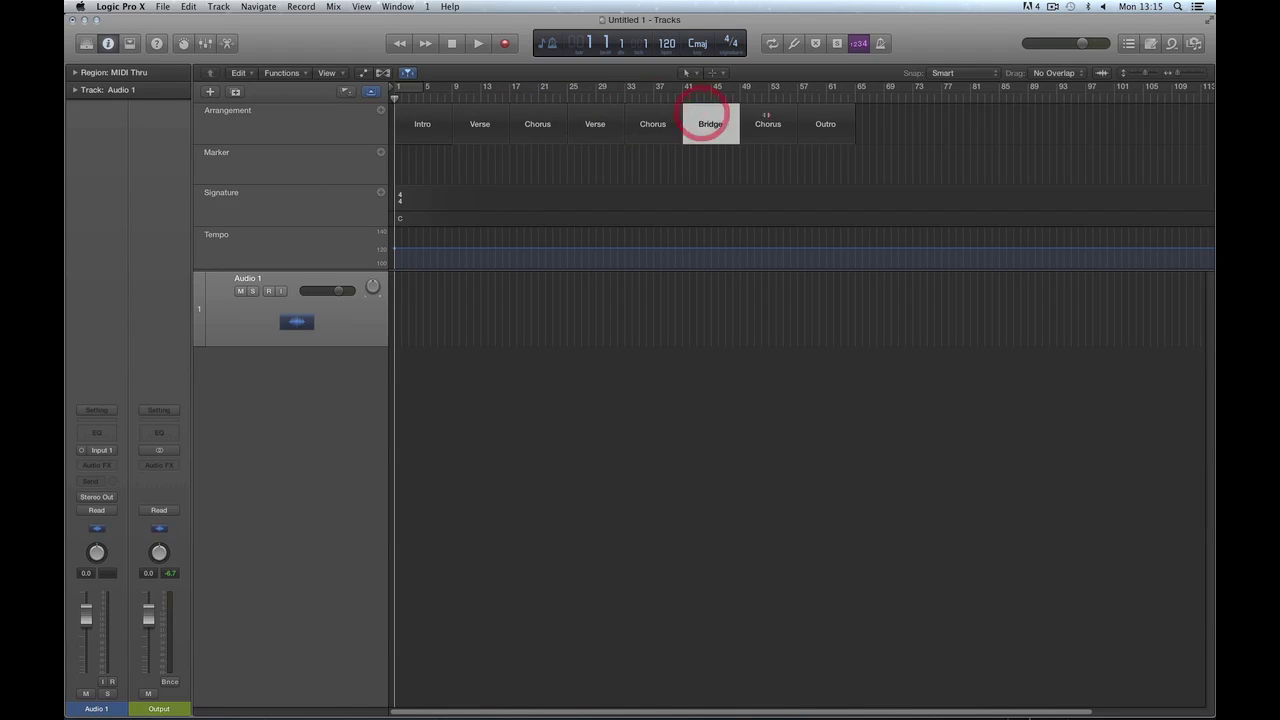
{"action": "left_click", "coordinate": [766, 119]}
{"action": "left_click", "coordinate": [824, 119]}
{"action": "left_click", "coordinate": [824, 158]}
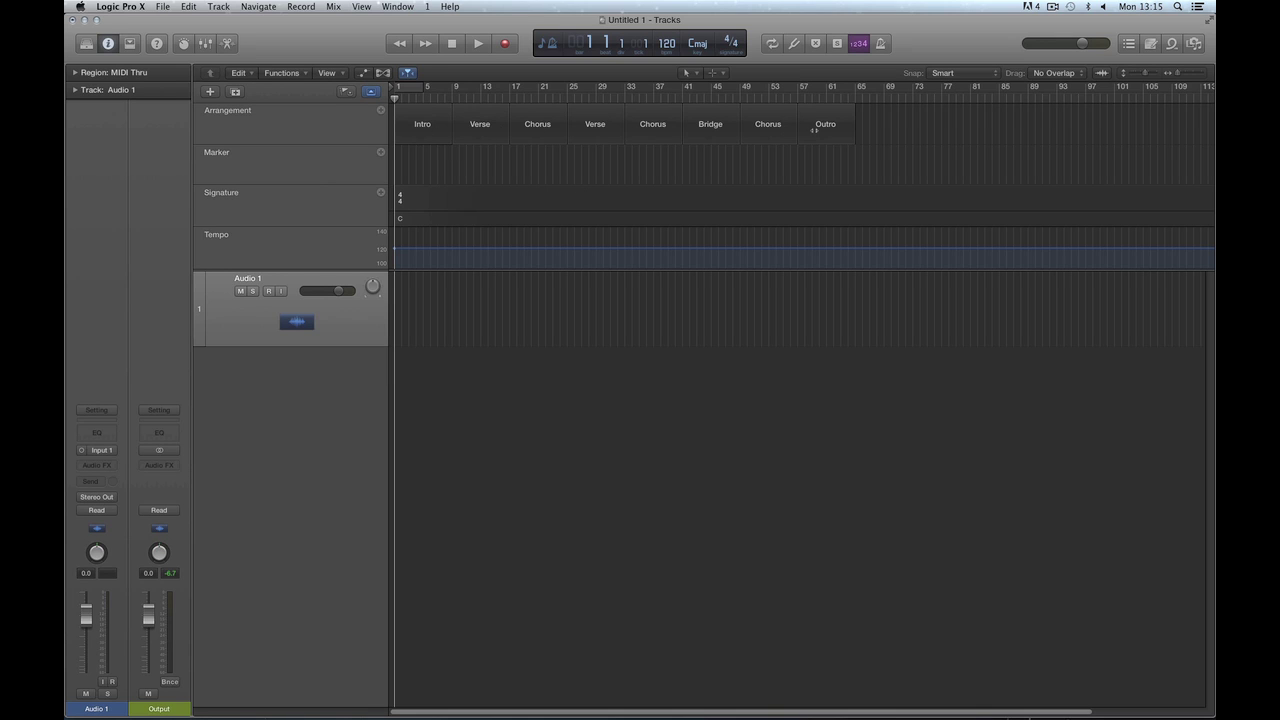
{"action": "left_click", "coordinate": [712, 127]}
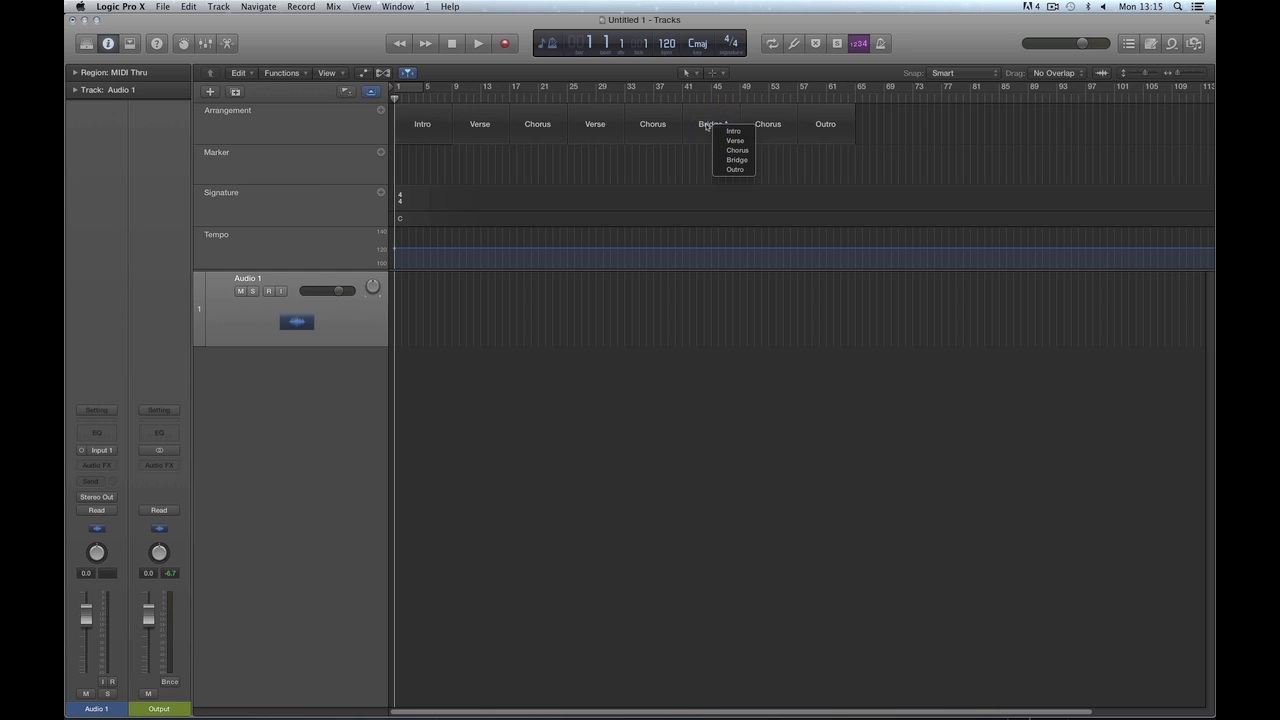
{"action": "left_click", "coordinate": [700, 121]}
{"action": "left_click", "coordinate": [694, 113]}
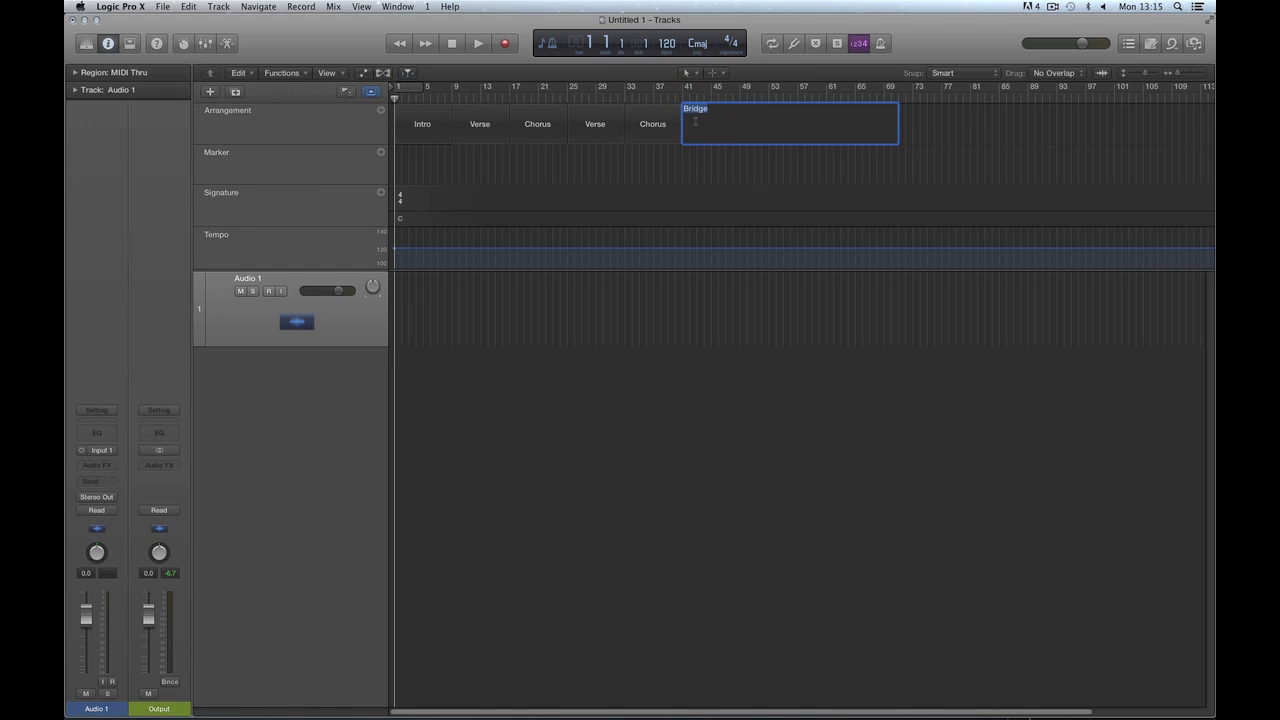
{"action": "left_click", "coordinate": [720, 162]}
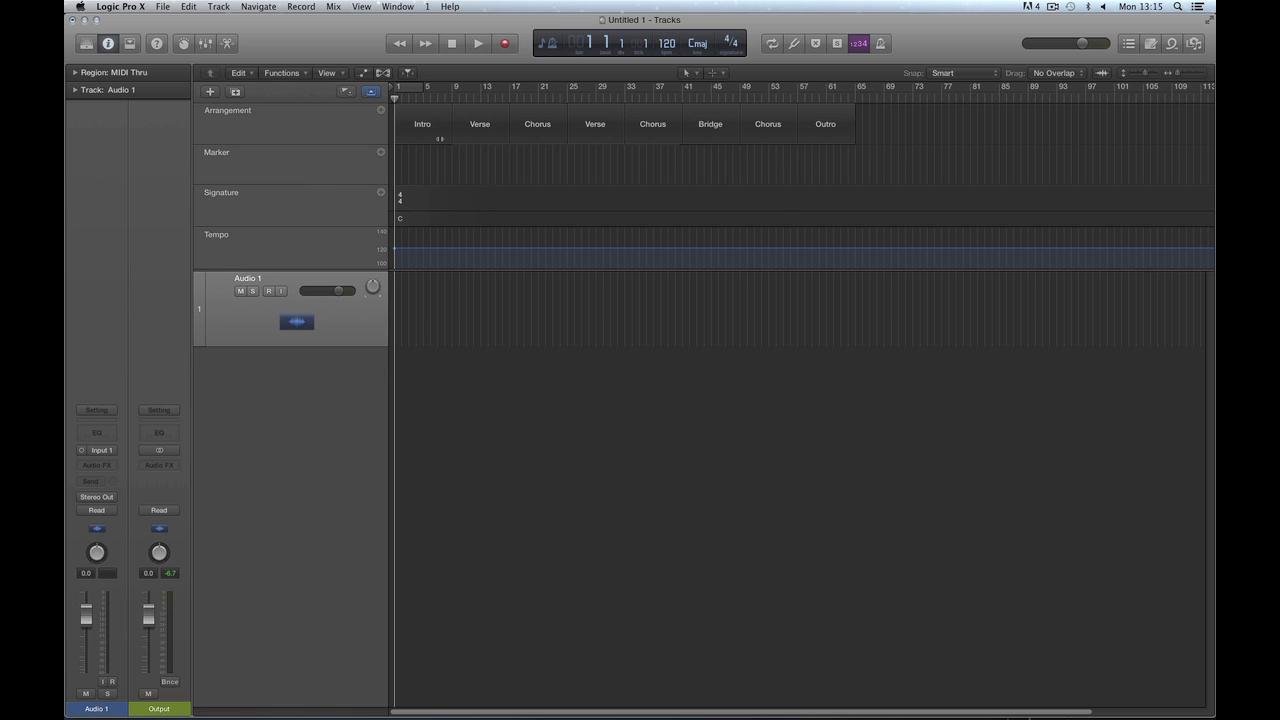
Select both Verse sections and colour them green from the colour palette
{"action": "left_click", "coordinate": [482, 140]}
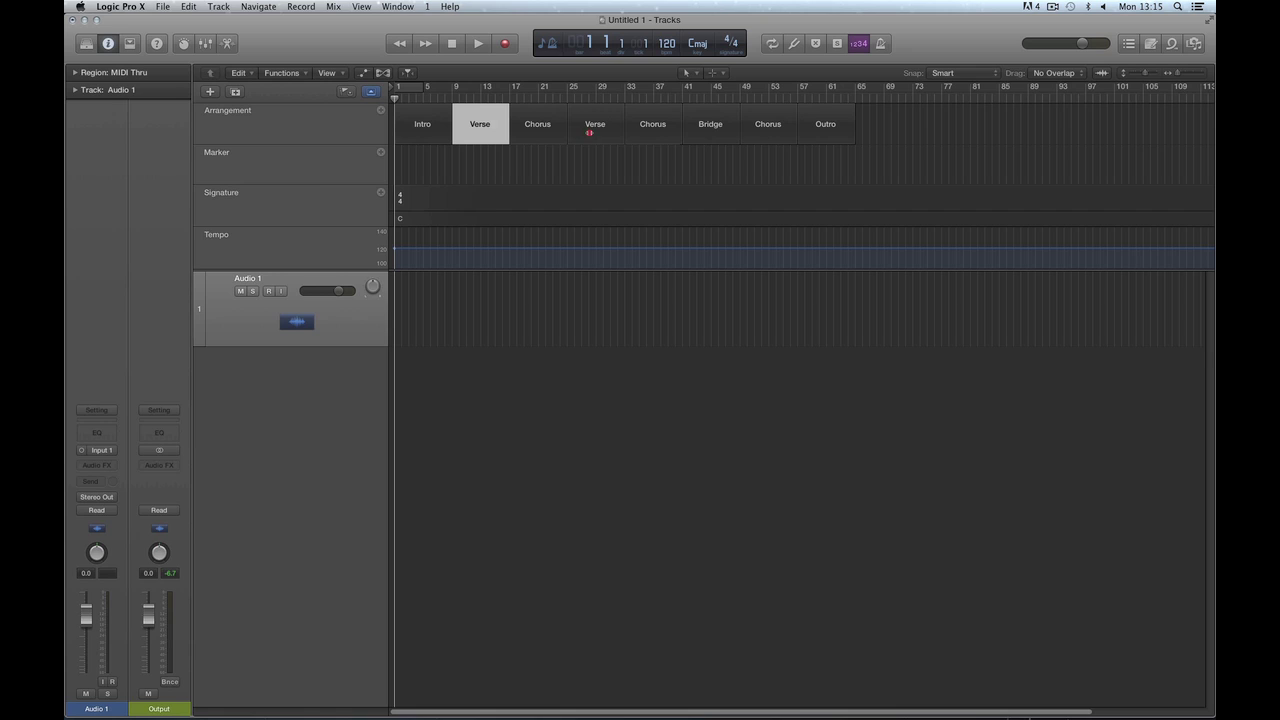
{"action": "left_click", "coordinate": [588, 133], "text": "shift"}
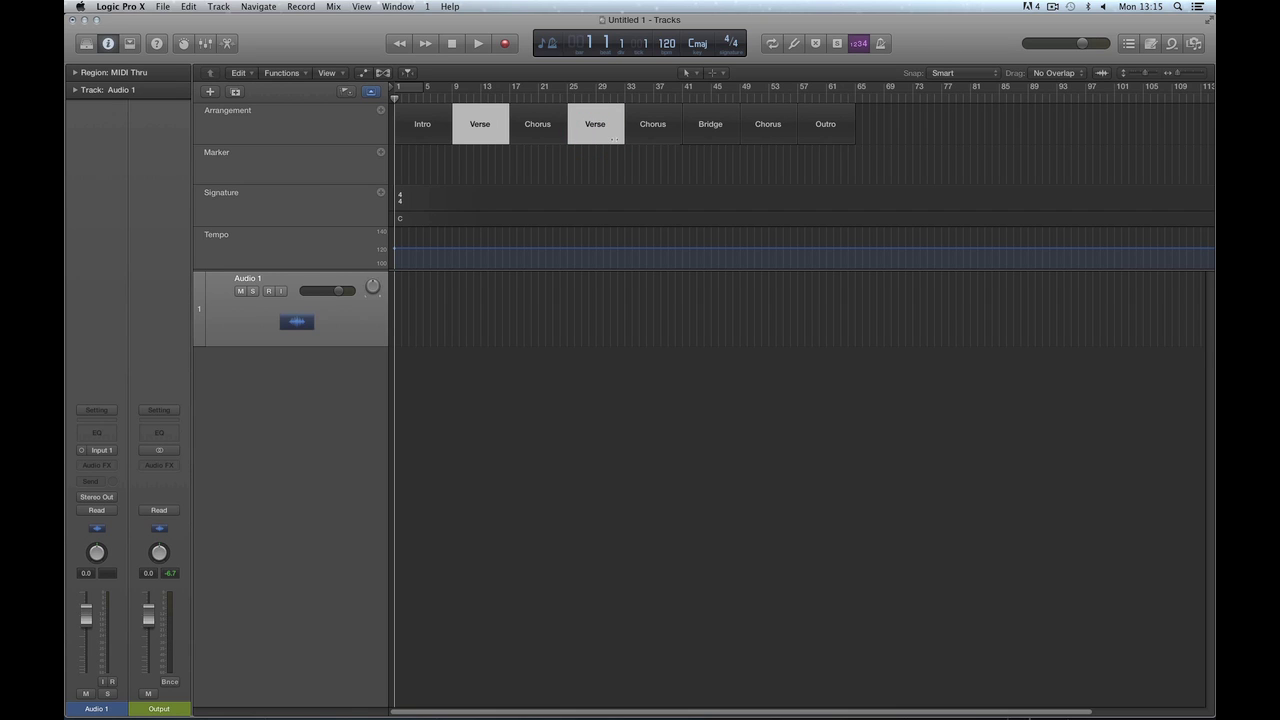
{"action": "key", "text": "alt+c"}
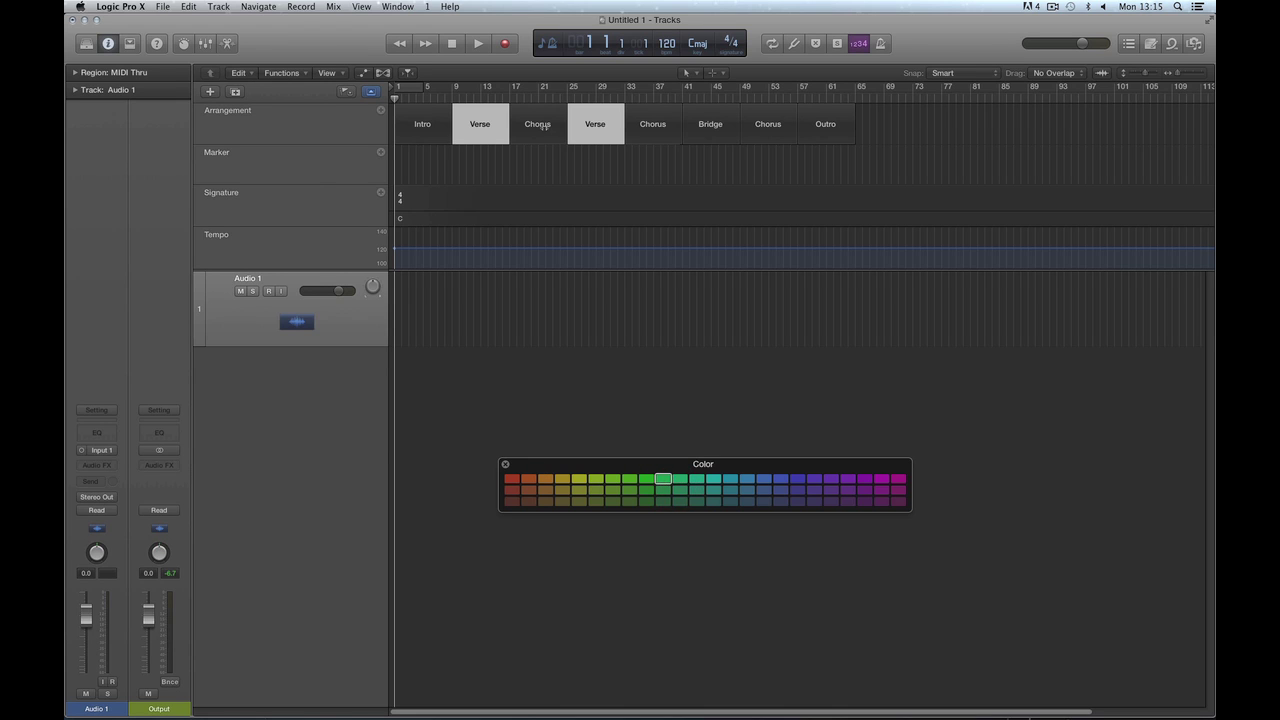
{"action": "left_click", "coordinate": [667, 481]}
Select all three Chorus sections and colour them blue
{"action": "left_click", "coordinate": [526, 111]}
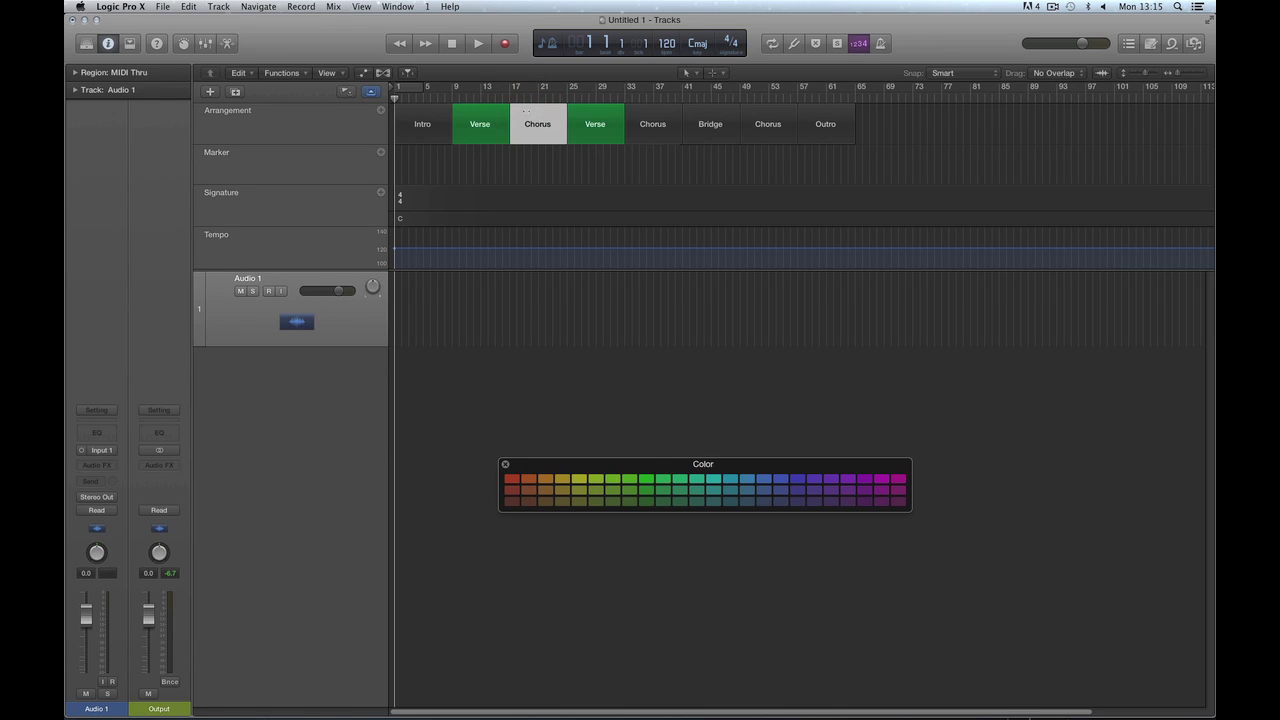
{"action": "left_click", "coordinate": [654, 122], "text": "shift"}
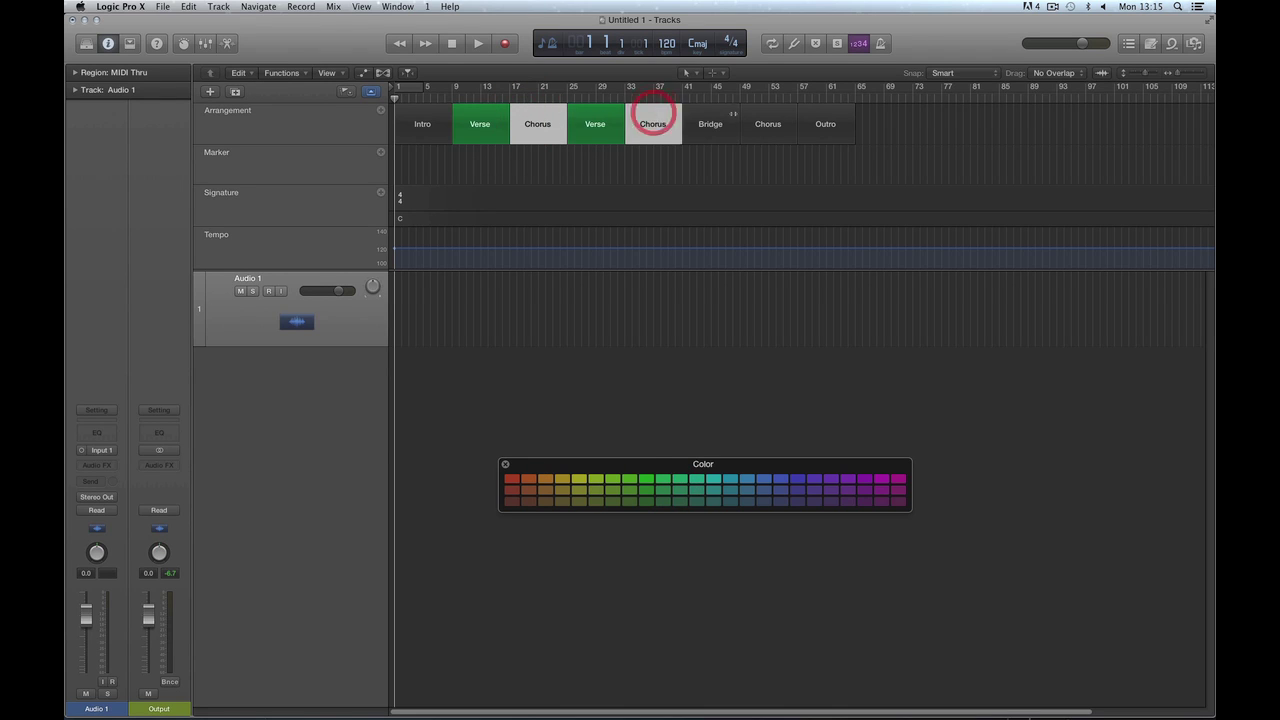
{"action": "left_click", "coordinate": [762, 114], "text": "shift"}
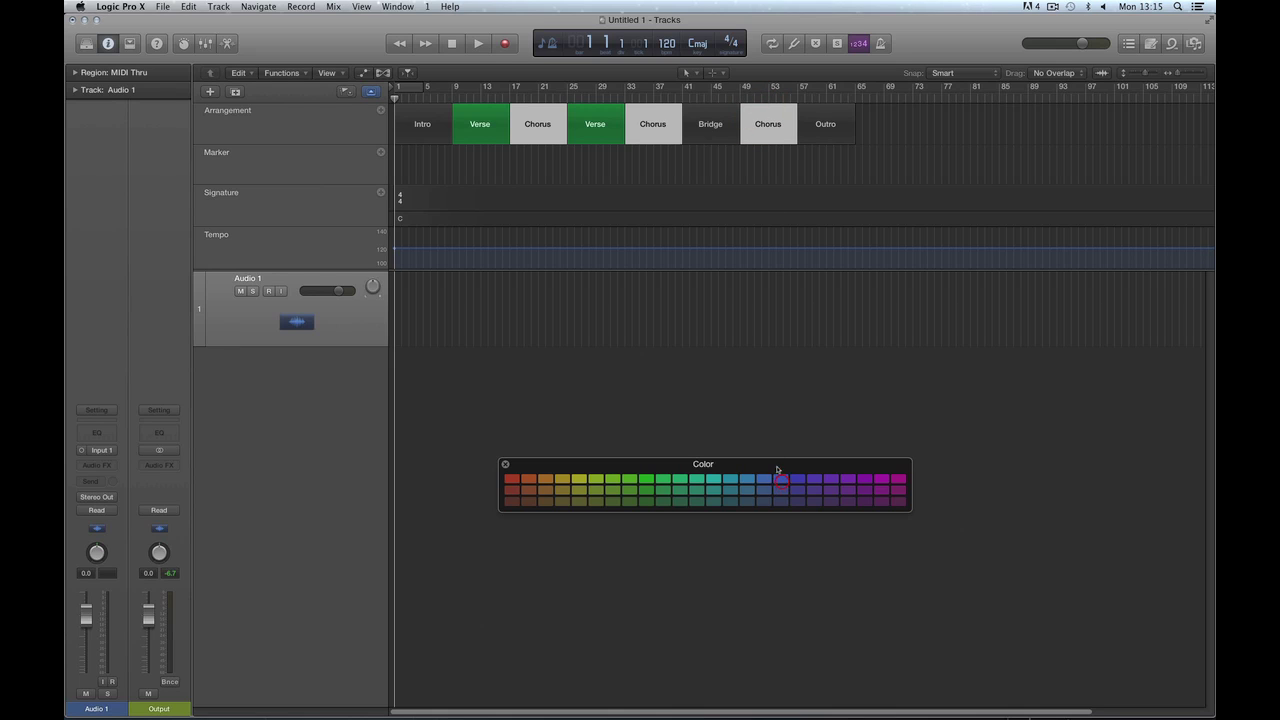
{"action": "left_click", "coordinate": [764, 479]}
Colour the Outro section purple and the Intro section orange, and clear the selection
{"action": "left_click", "coordinate": [823, 117]}
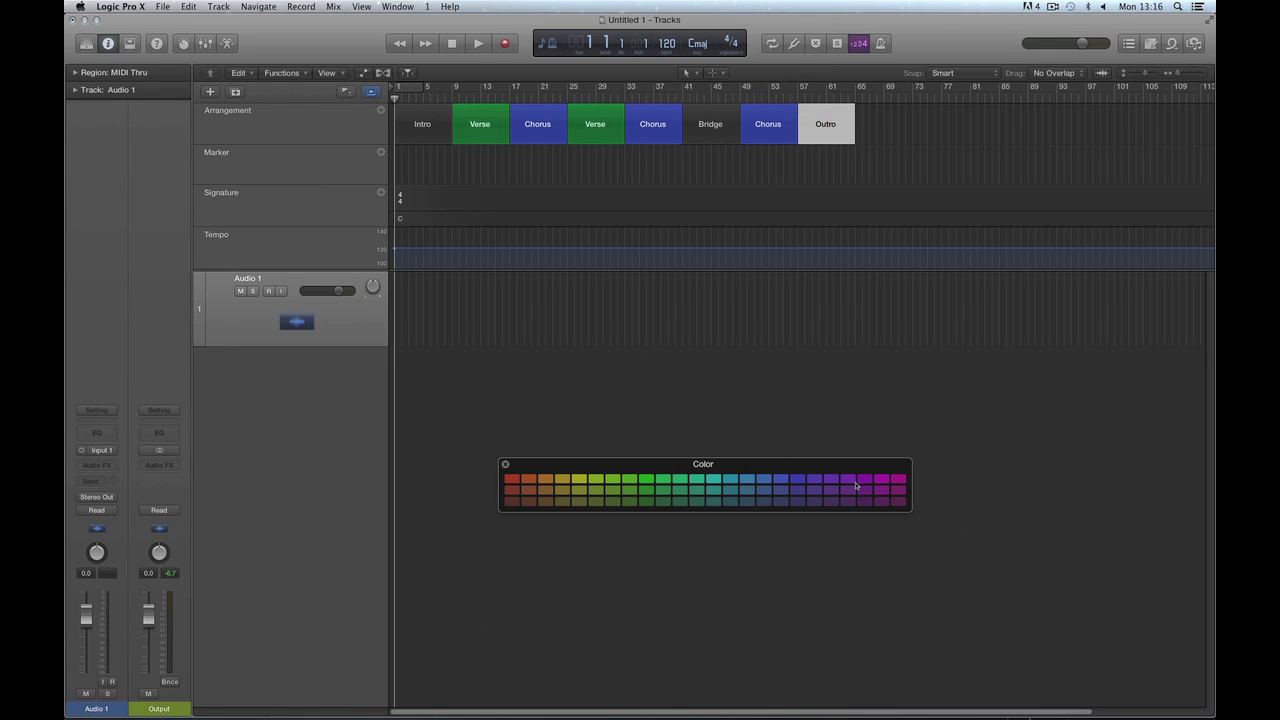
{"action": "left_click", "coordinate": [411, 114]}
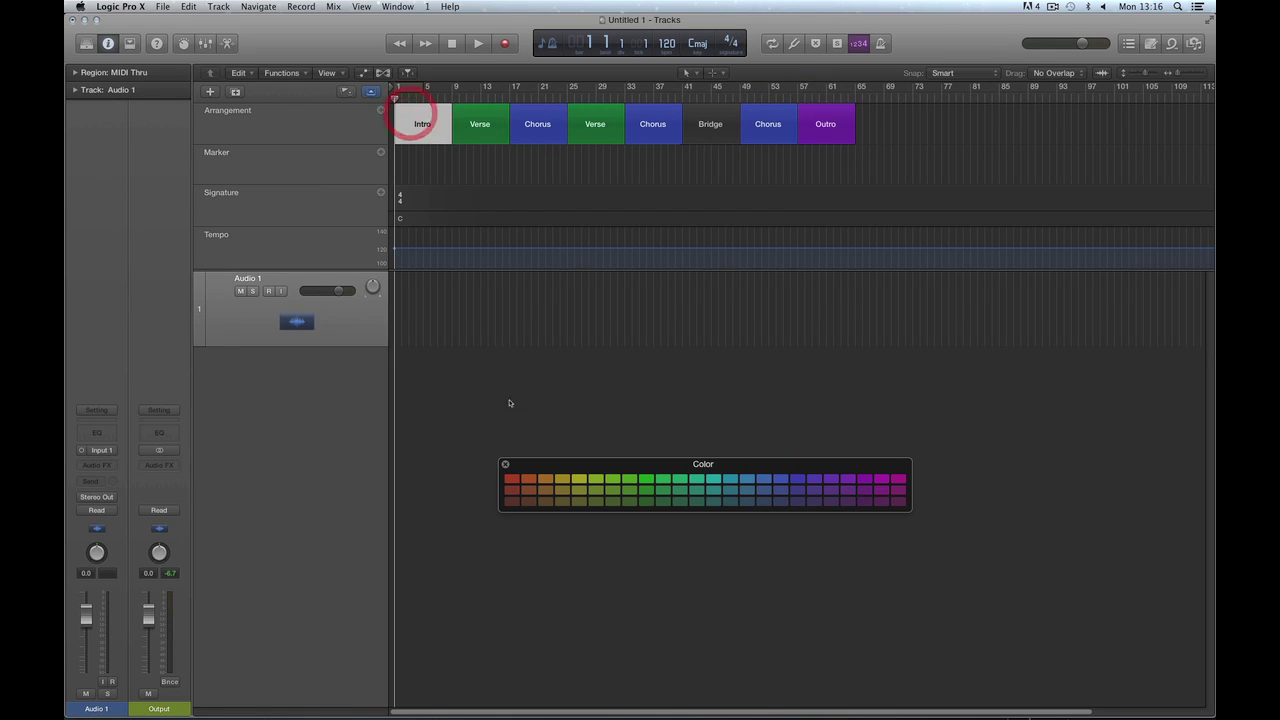
{"action": "left_click", "coordinate": [531, 483]}
{"action": "left_click", "coordinate": [555, 308]}
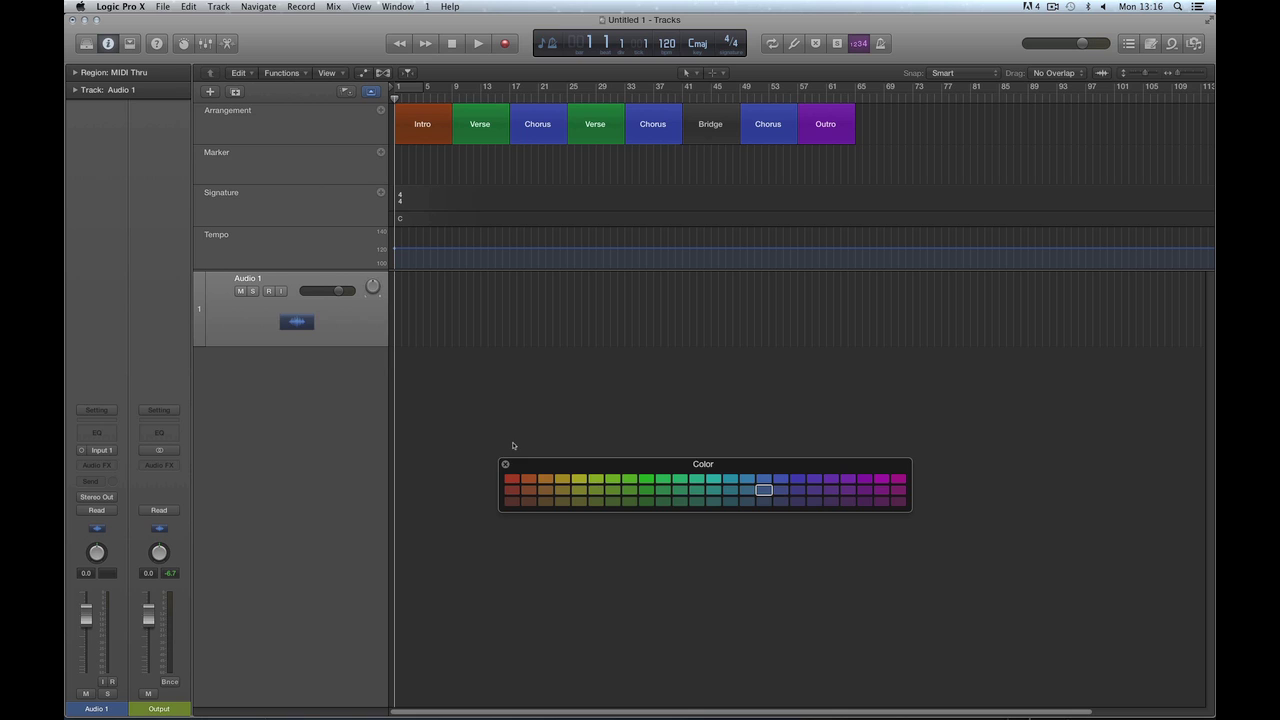
Close the colour palette, and enlarge the timeline horizontally while reducing the height of the global tracks
{"action": "left_click", "coordinate": [505, 466]}
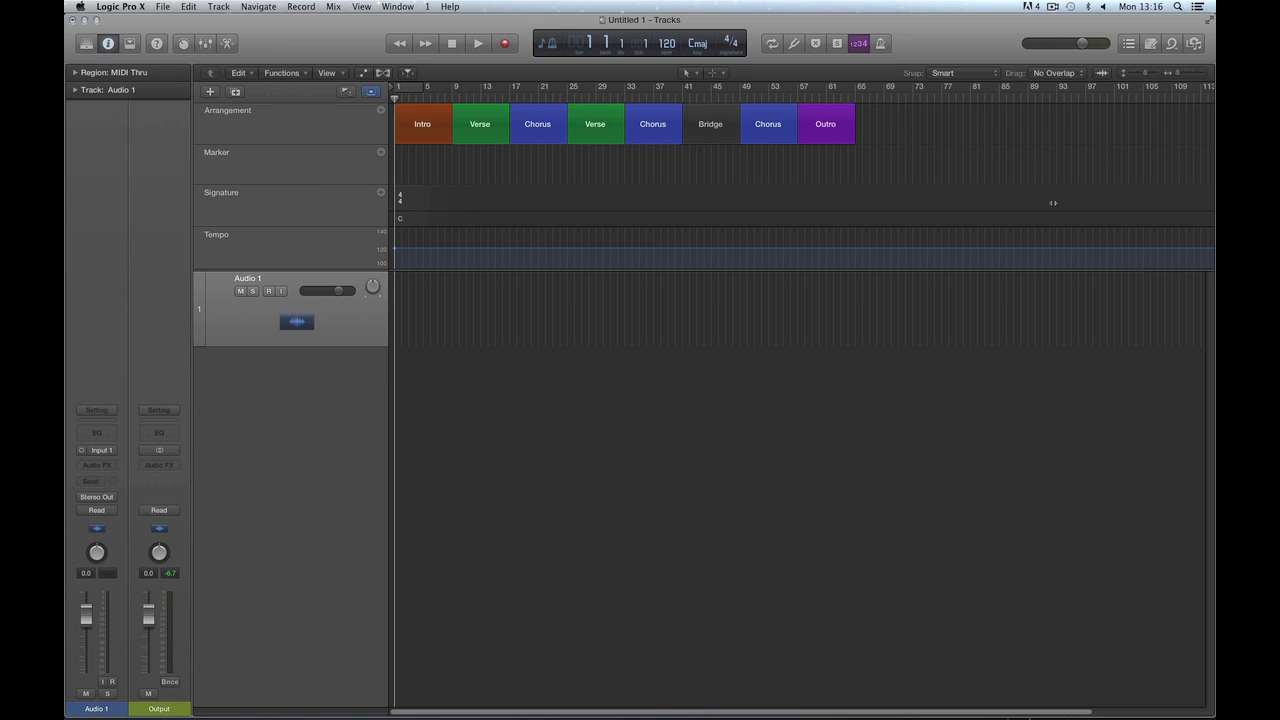
{"action": "key", "text": "super+Right"}
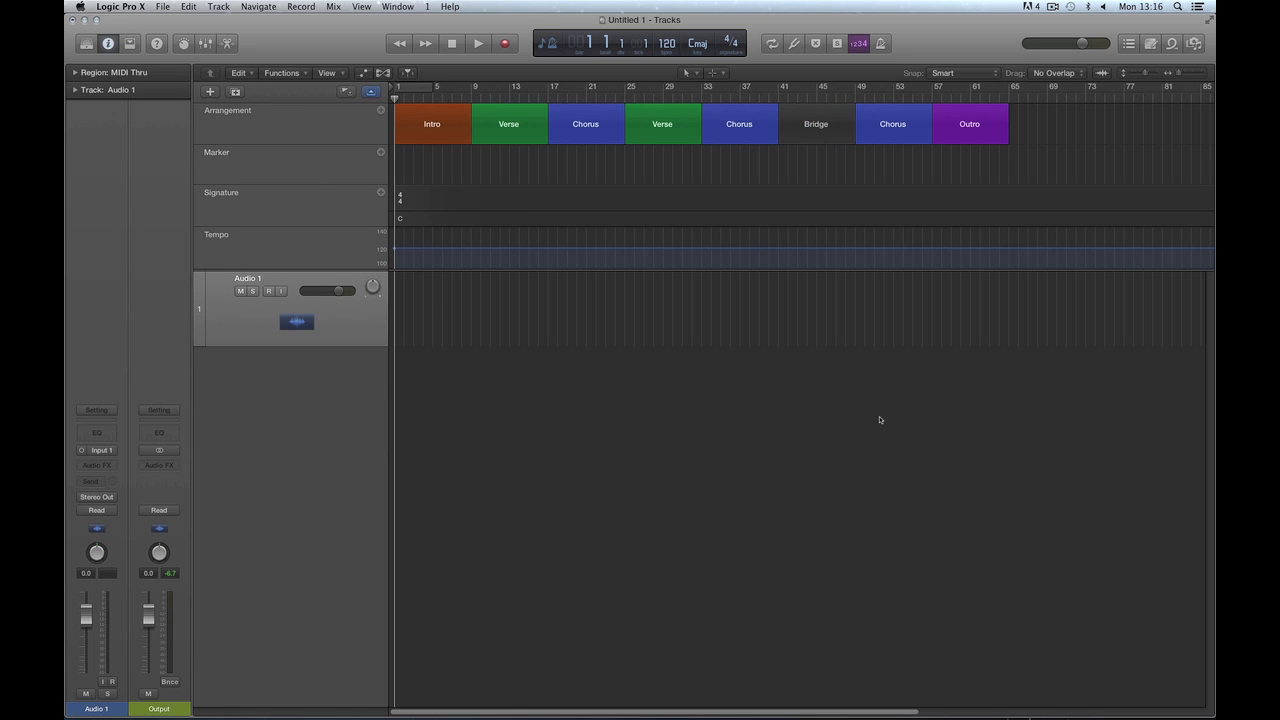
{"action": "left_click_drag", "start_coordinate": [364, 278], "coordinate": [366, 178]}
Create a Drummer track on Output 1 + 2 and show the available drummers of the Rock genre
{"action": "left_click", "coordinate": [209, 92]}
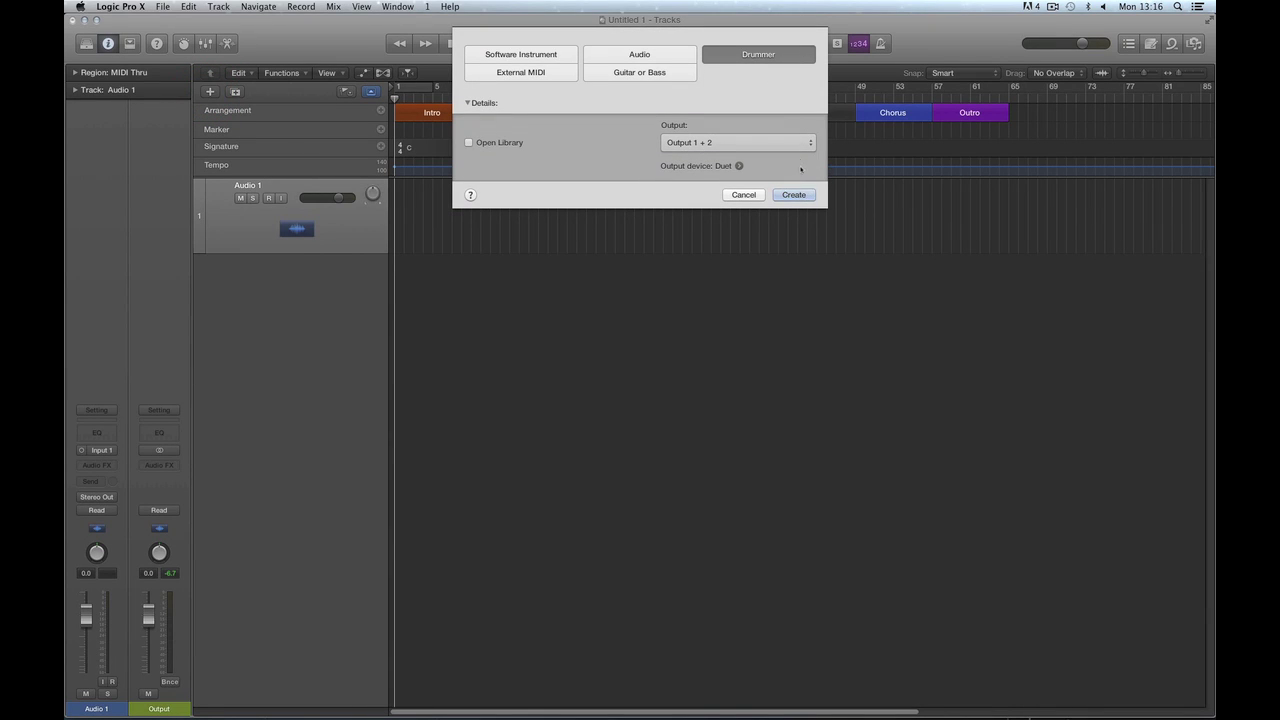
{"action": "left_click", "coordinate": [793, 194]}
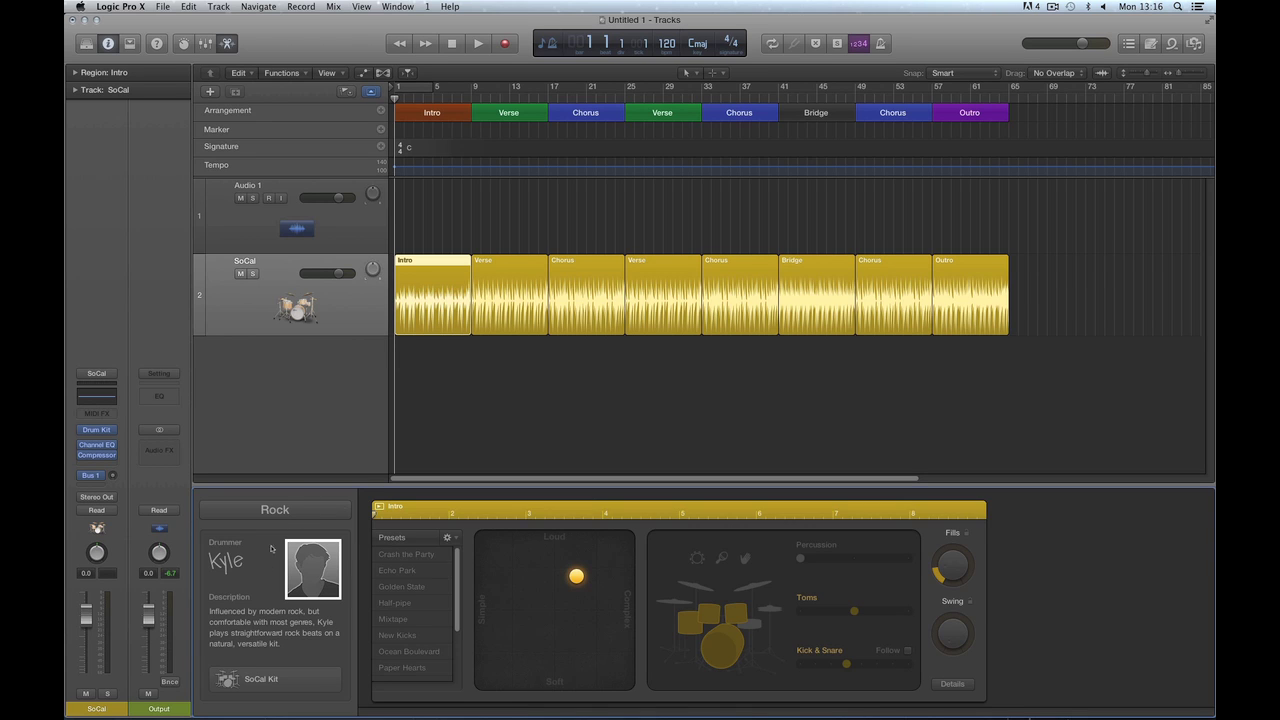
{"action": "left_click", "coordinate": [279, 512]}
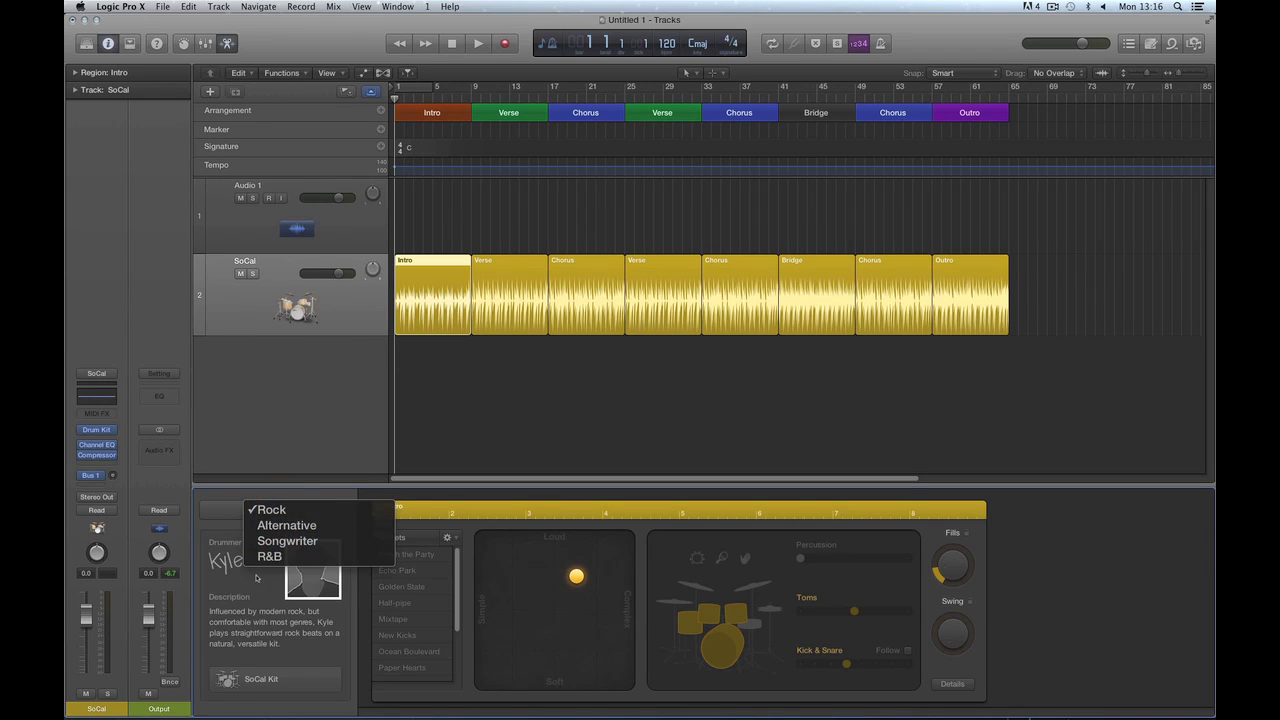
{"action": "left_click", "coordinate": [271, 511]}
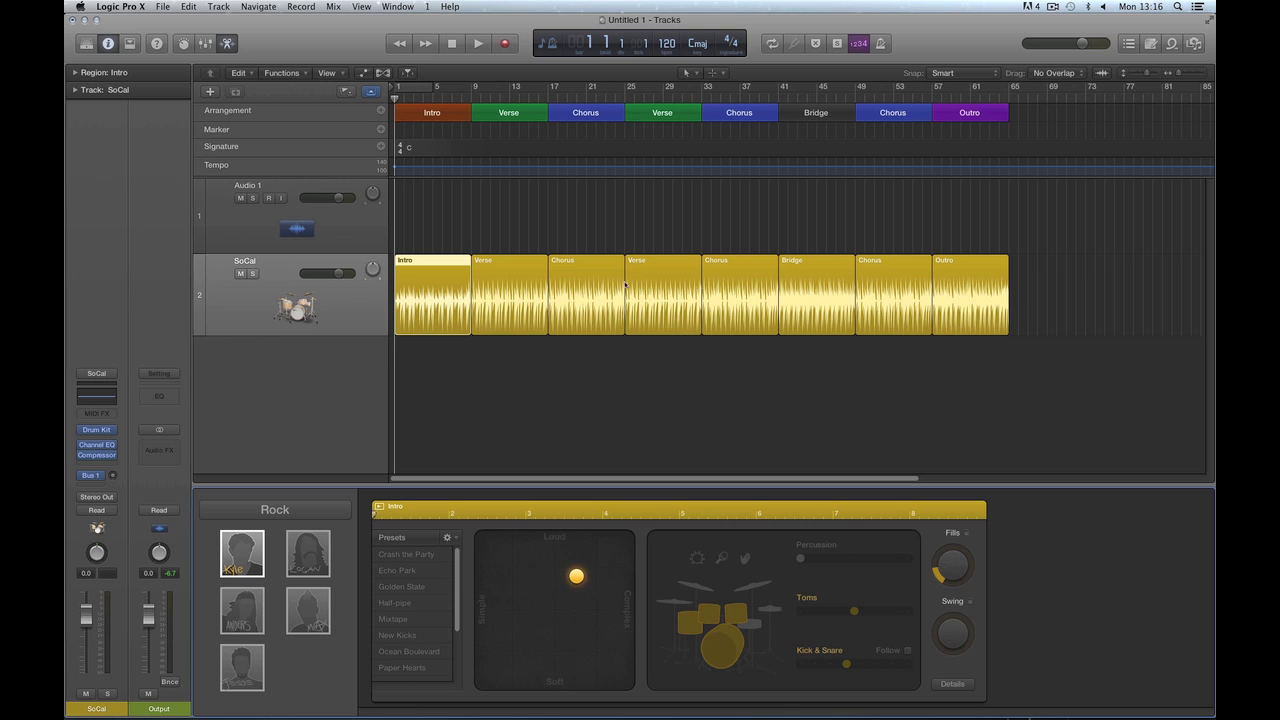
Go through the drummer regions from Intro to Outro and compare the drum settings in each section
{"action": "left_click", "coordinate": [512, 277]}
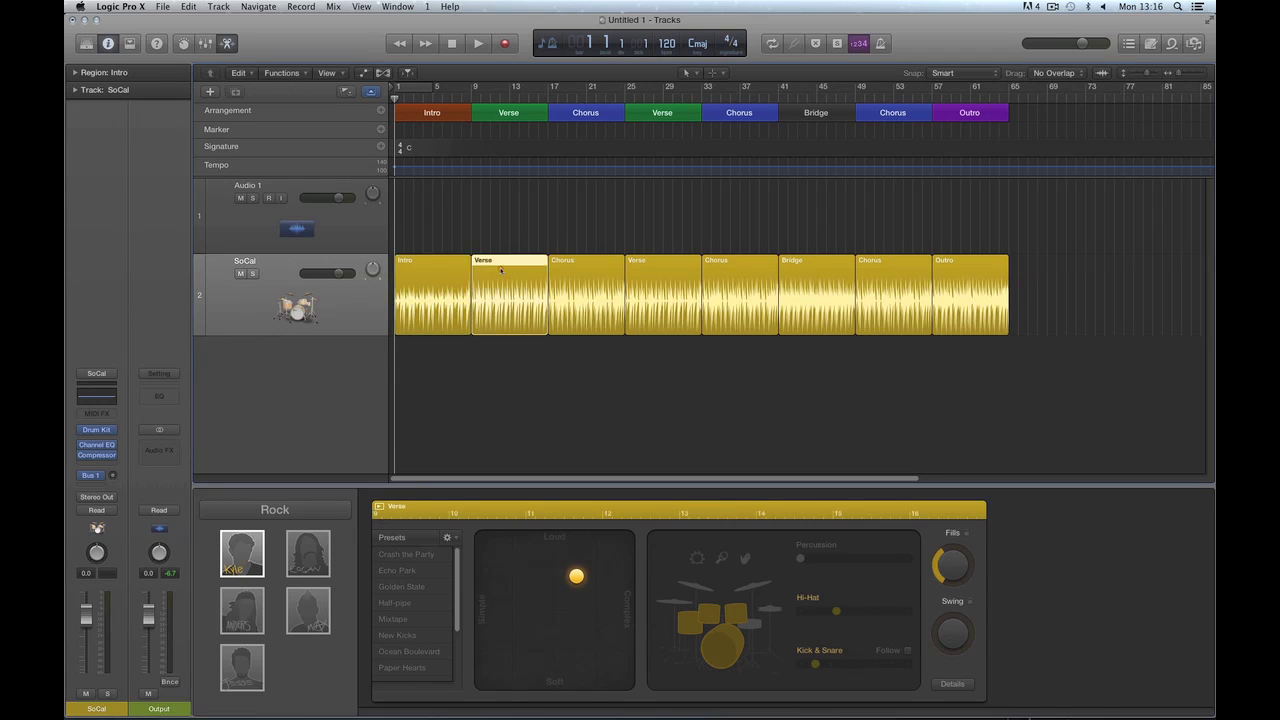
{"action": "left_click", "coordinate": [435, 268]}
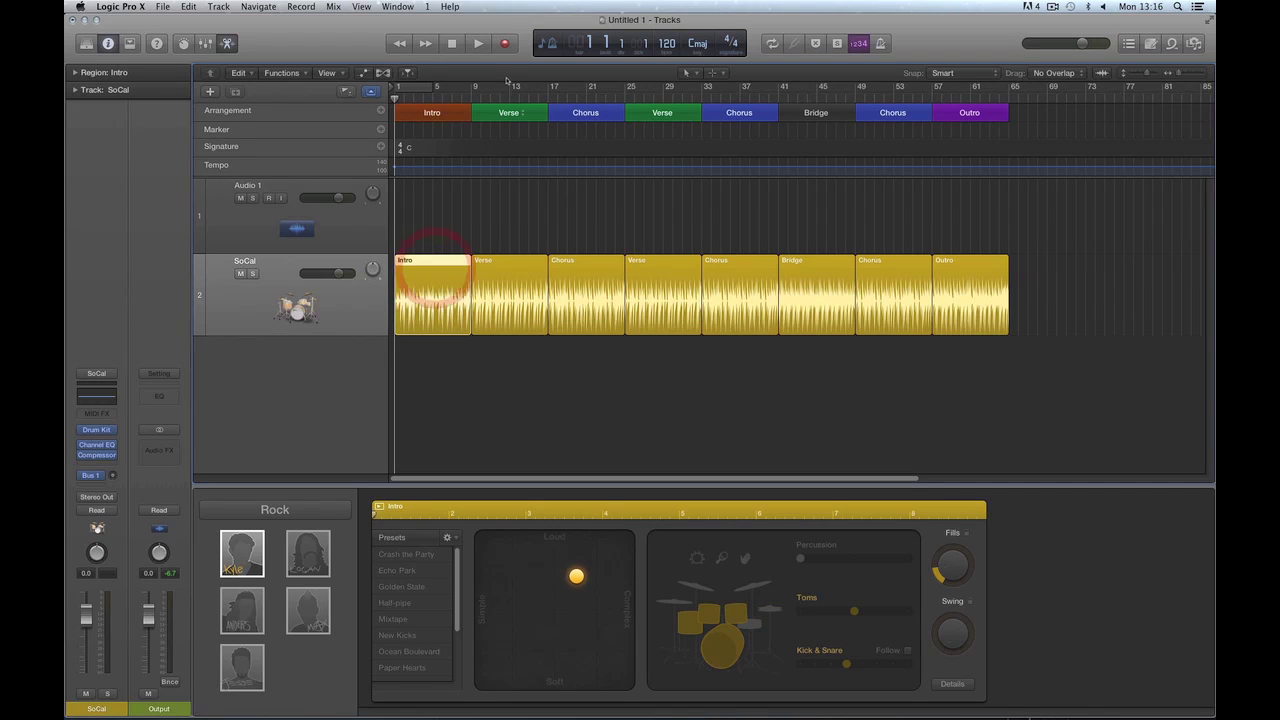
{"action": "left_click", "coordinate": [506, 268]}
{"action": "left_click", "coordinate": [589, 262]}
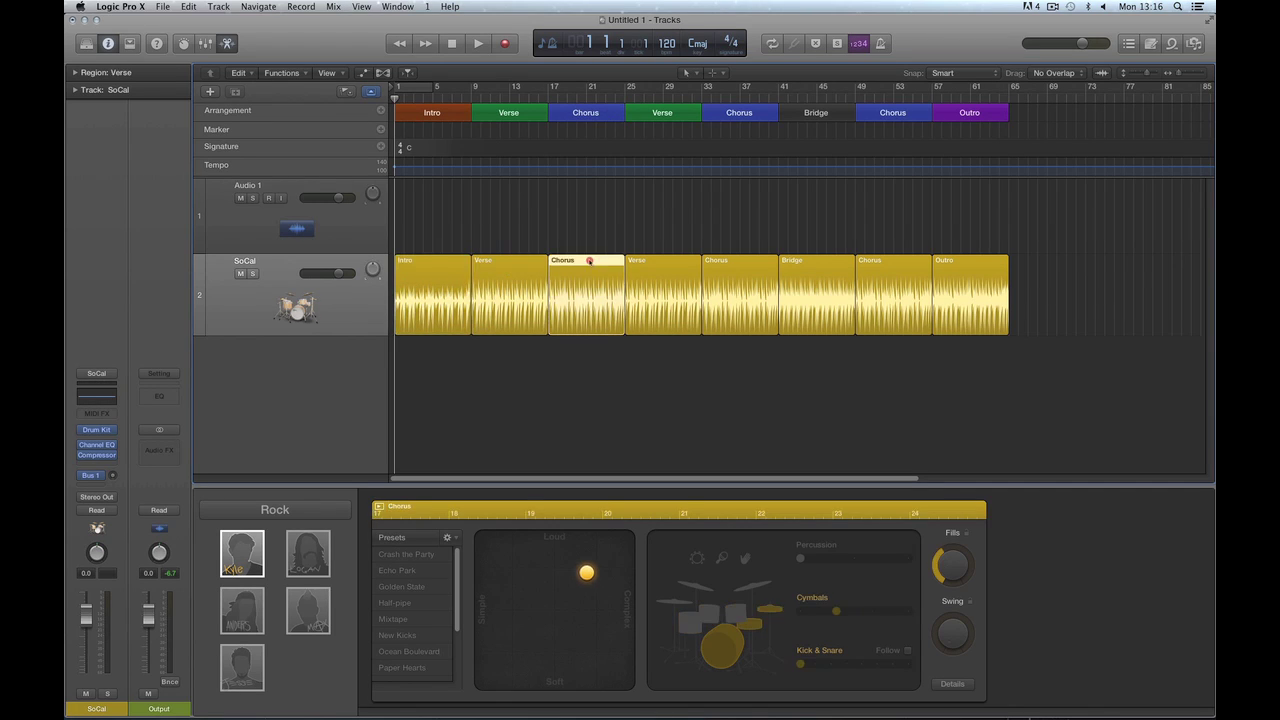
{"action": "left_click", "coordinate": [439, 274]}
{"action": "left_click", "coordinate": [506, 271]}
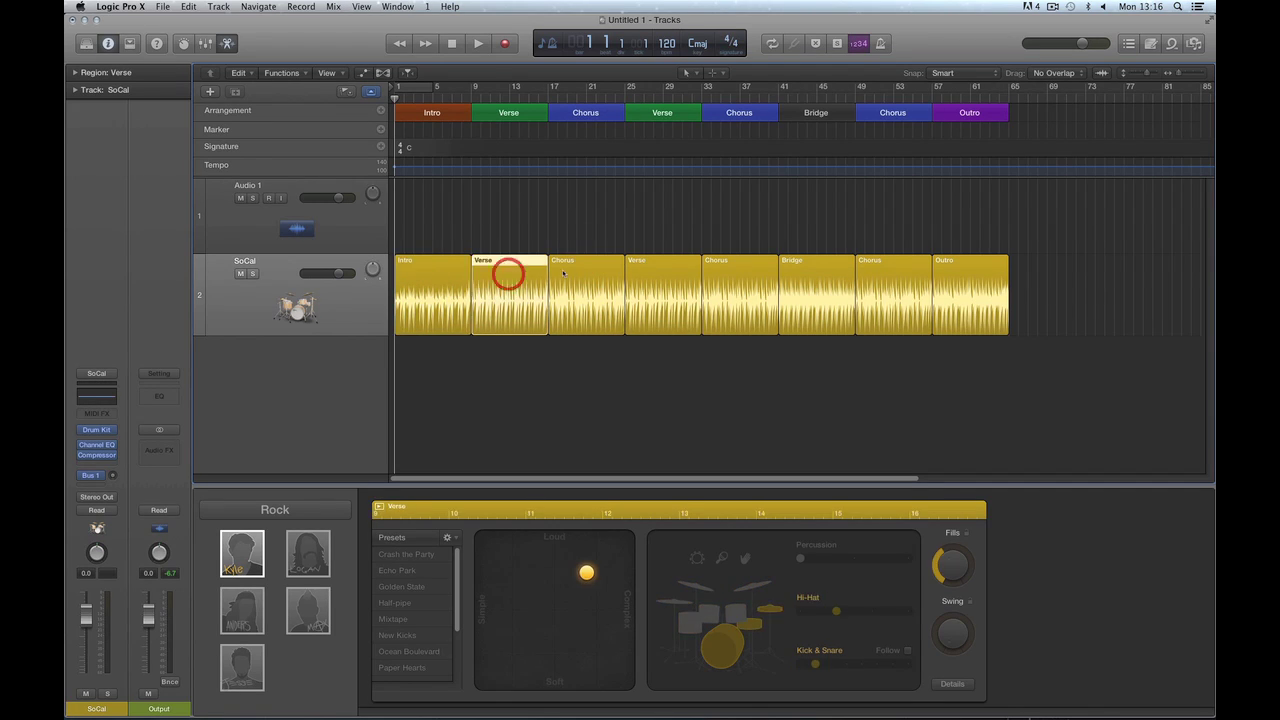
{"action": "left_click", "coordinate": [566, 270]}
{"action": "left_click", "coordinate": [647, 271]}
{"action": "left_click", "coordinate": [722, 271]}
{"action": "left_click", "coordinate": [819, 273]}
{"action": "left_click", "coordinate": [893, 271]}
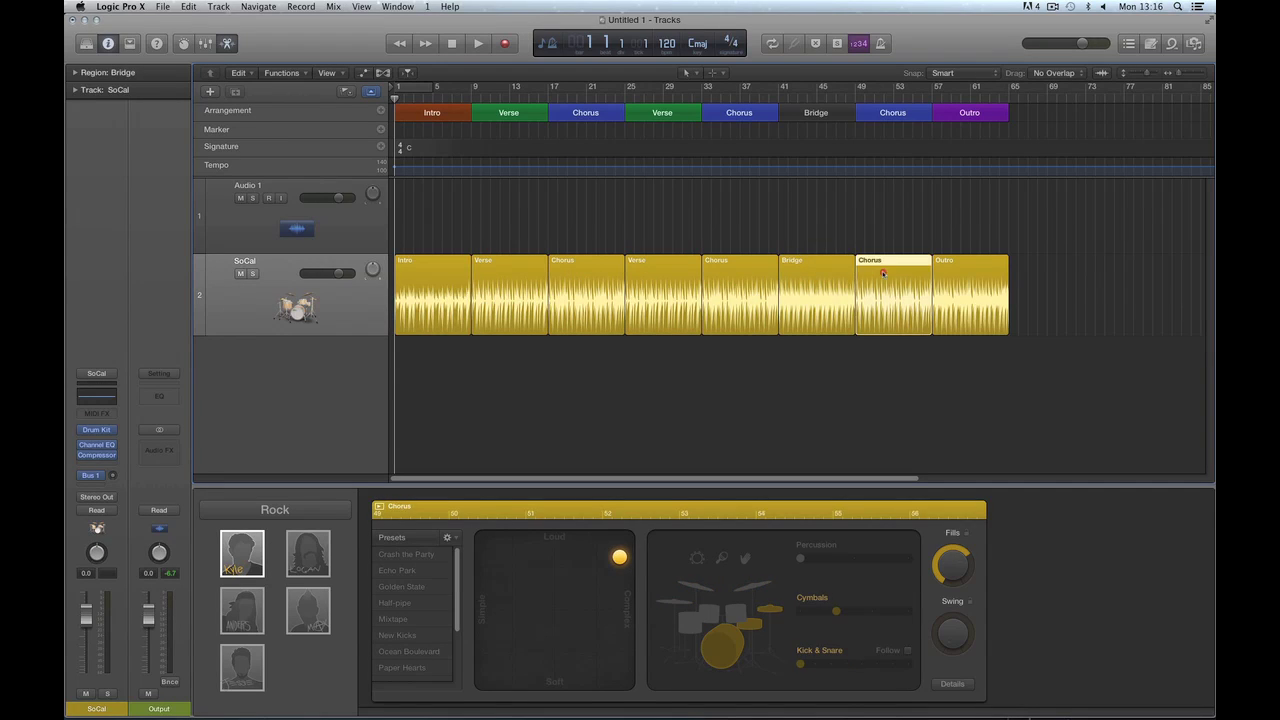
{"action": "left_click", "coordinate": [968, 271]}
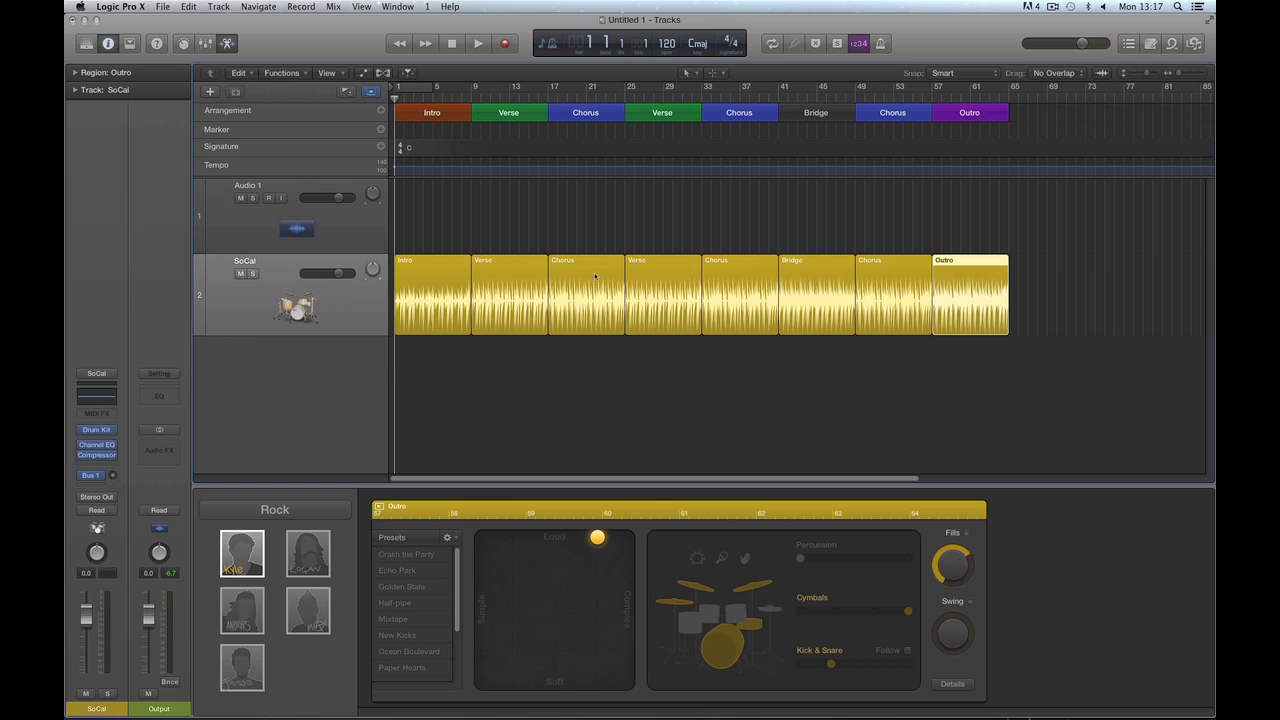
Compare the complexity, loudness and kit pieces used in the Verse, Chorus, Intro and Outro drummer regions, and clear the selection
{"action": "left_click", "coordinate": [514, 272]}
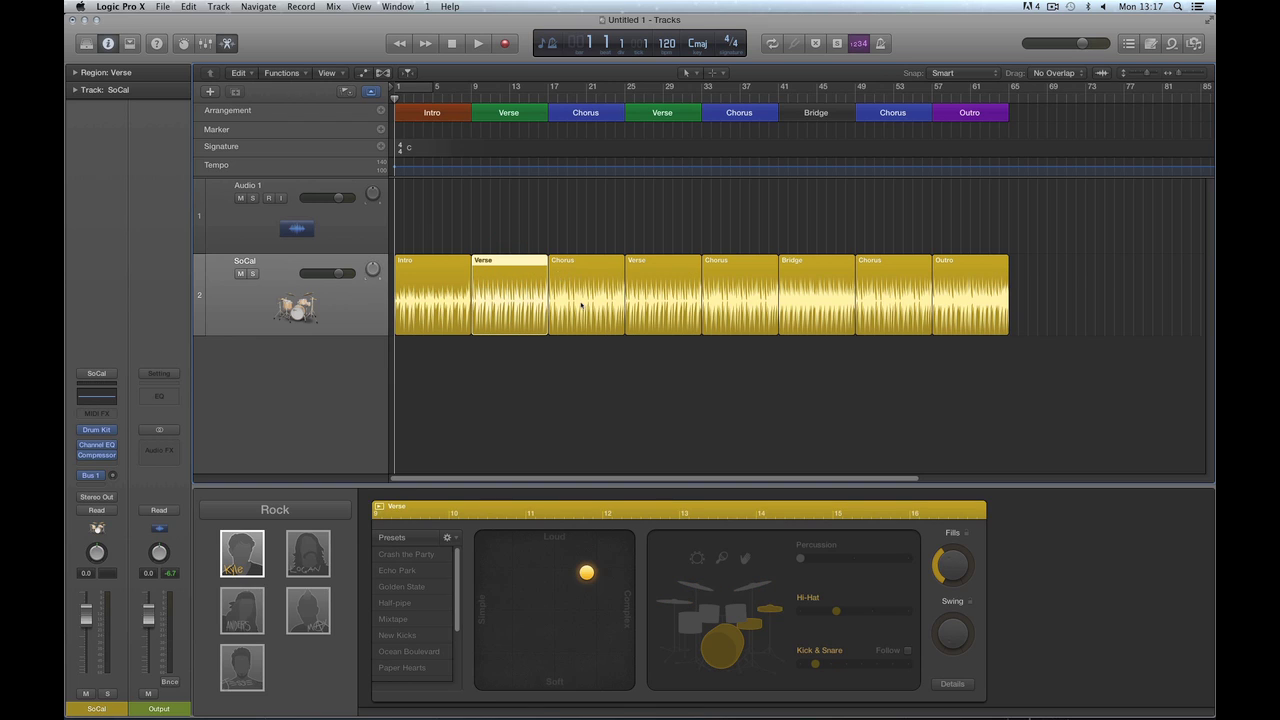
{"action": "left_click", "coordinate": [560, 273]}
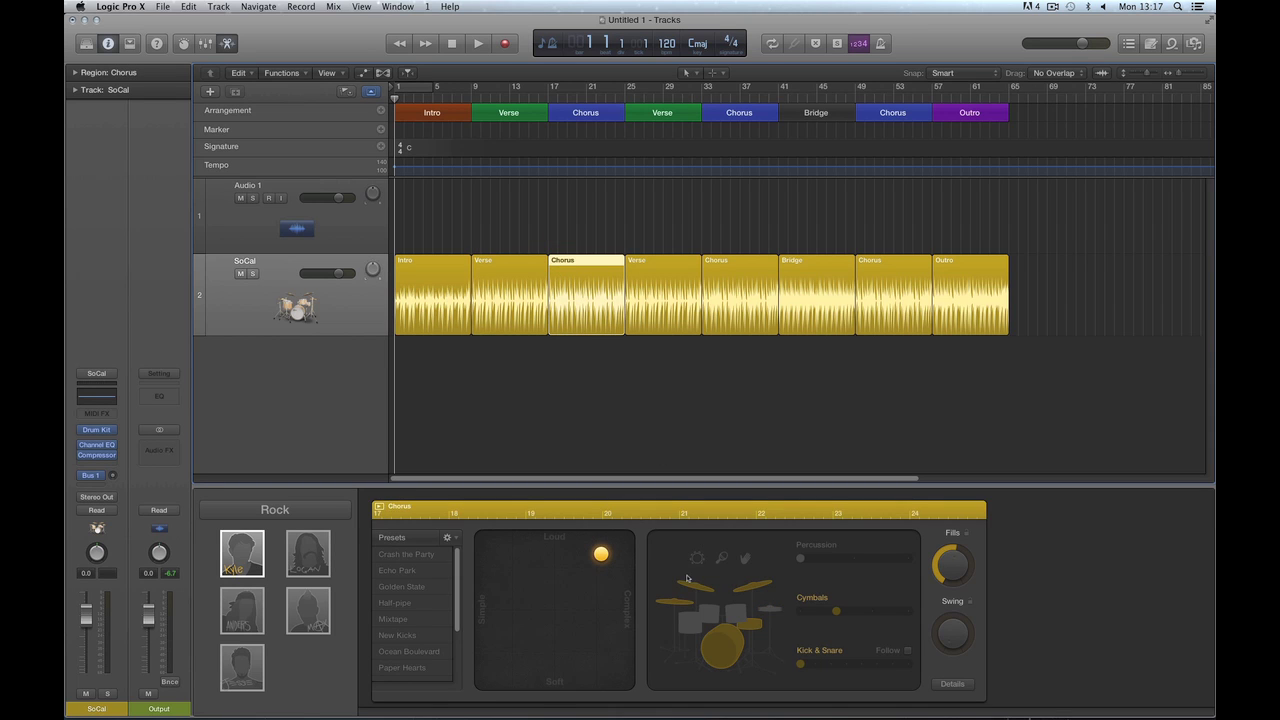
{"action": "left_click", "coordinate": [659, 288]}
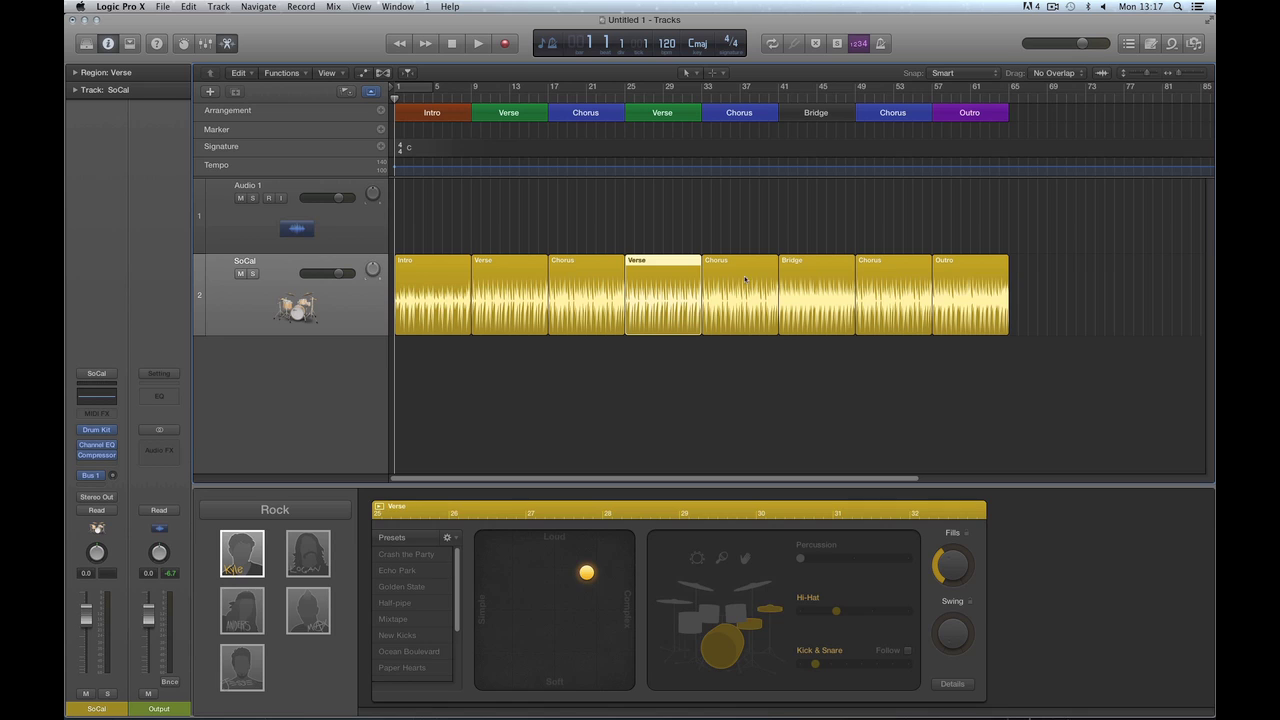
{"action": "left_click", "coordinate": [435, 285]}
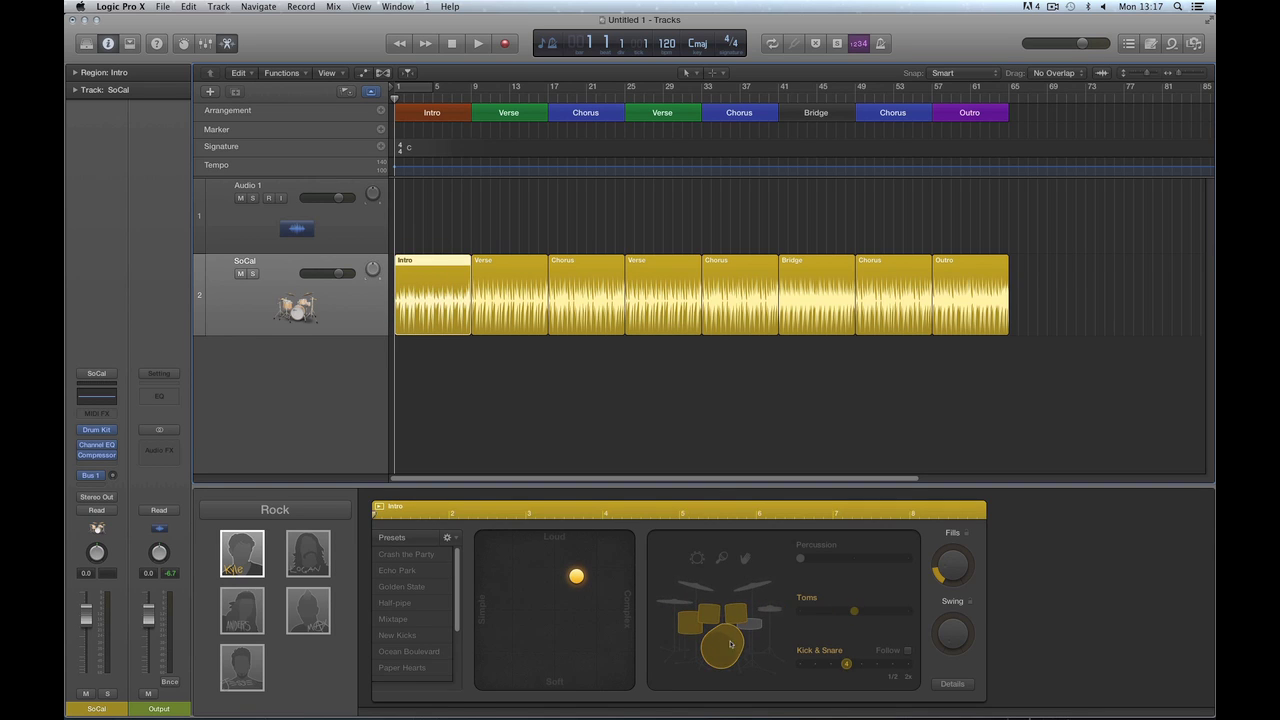
{"action": "left_click", "coordinate": [948, 285]}
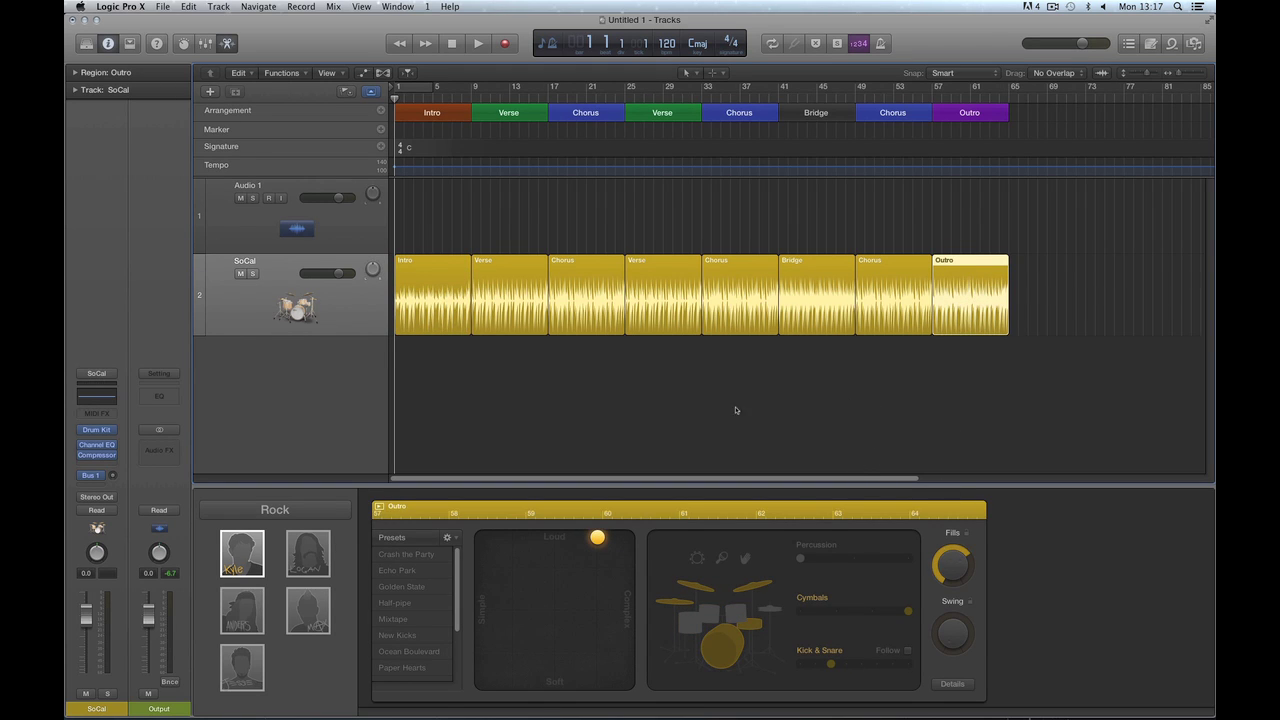
{"action": "left_click", "coordinate": [443, 280]}
{"action": "left_click", "coordinate": [510, 285]}
{"action": "left_click", "coordinate": [583, 285]}
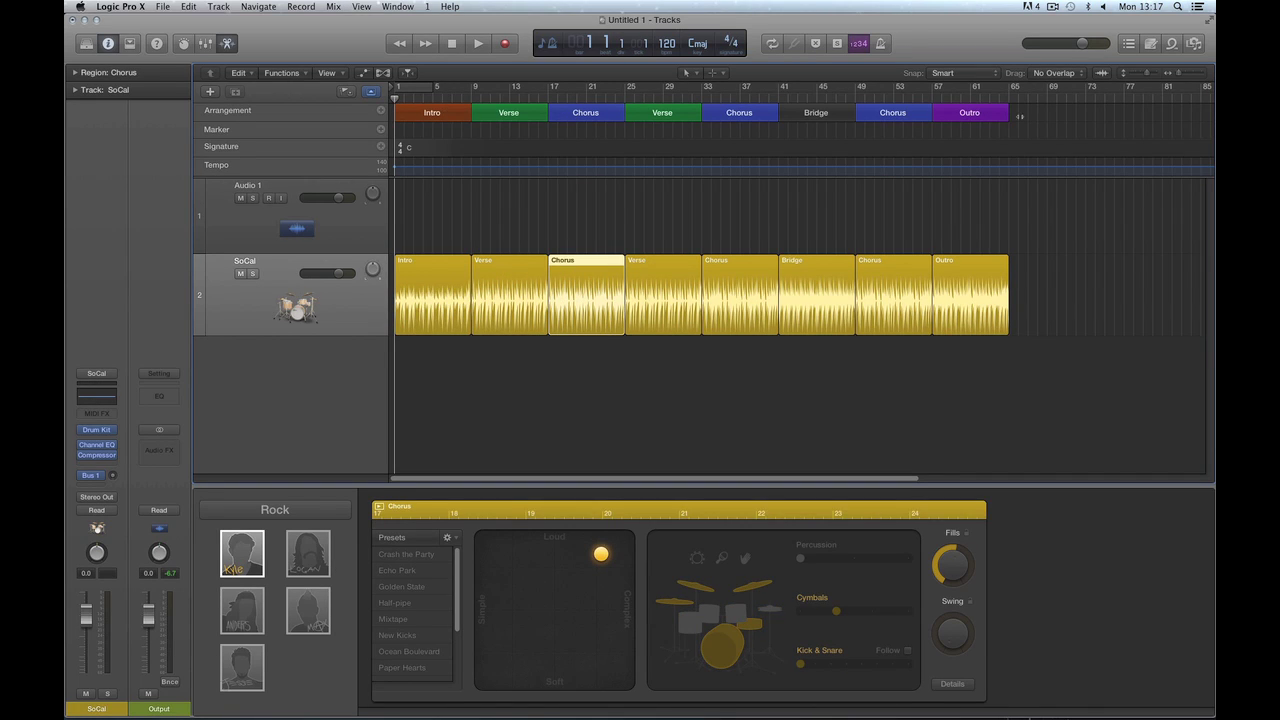
{"action": "left_click", "coordinate": [733, 368]}
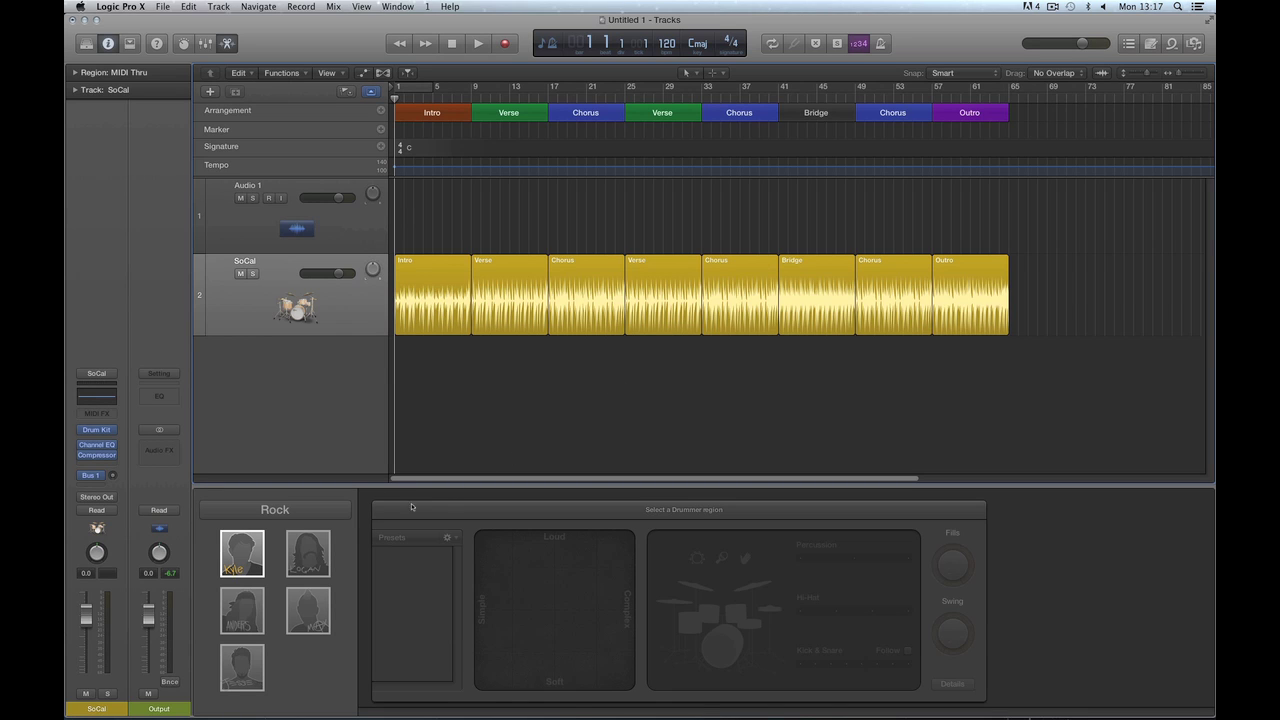
Change the drummer track to the Alternative genre and choose the indie rock drummer with the Portland Kit
{"action": "left_click", "coordinate": [291, 510]}
{"action": "left_click", "coordinate": [292, 524]}
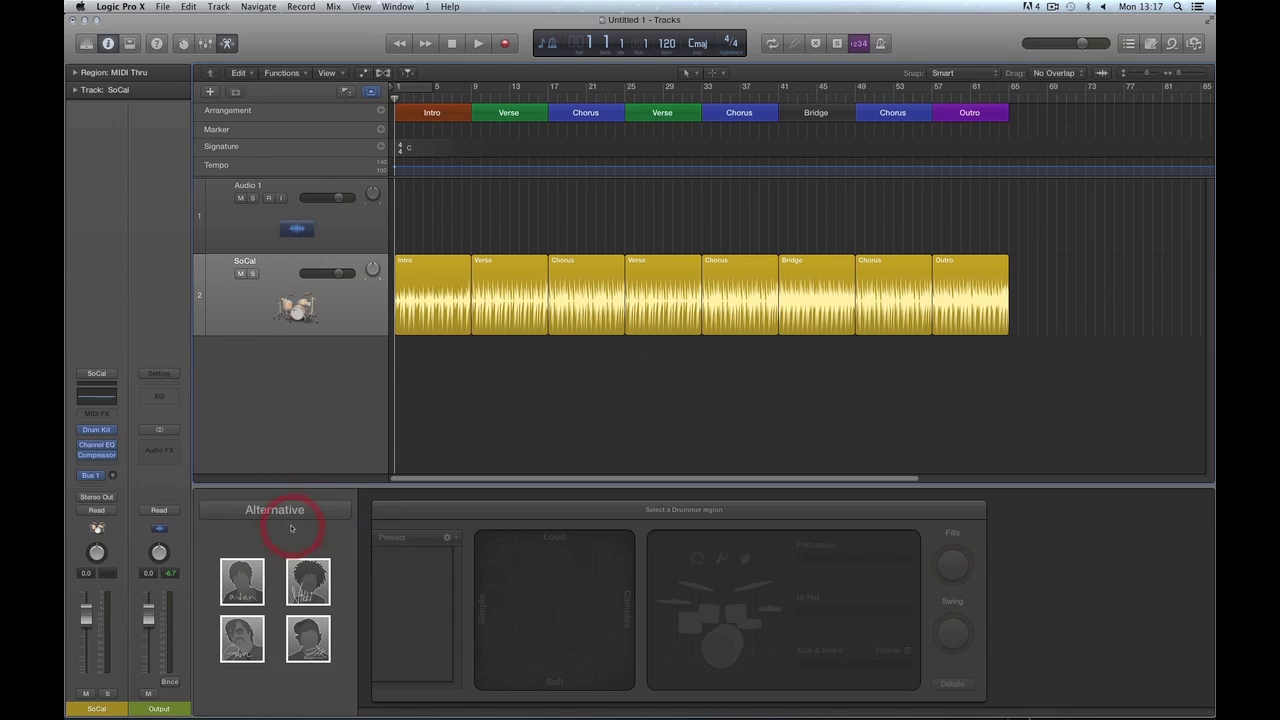
{"action": "left_click", "coordinate": [245, 588]}
{"action": "left_click", "coordinate": [684, 283]}
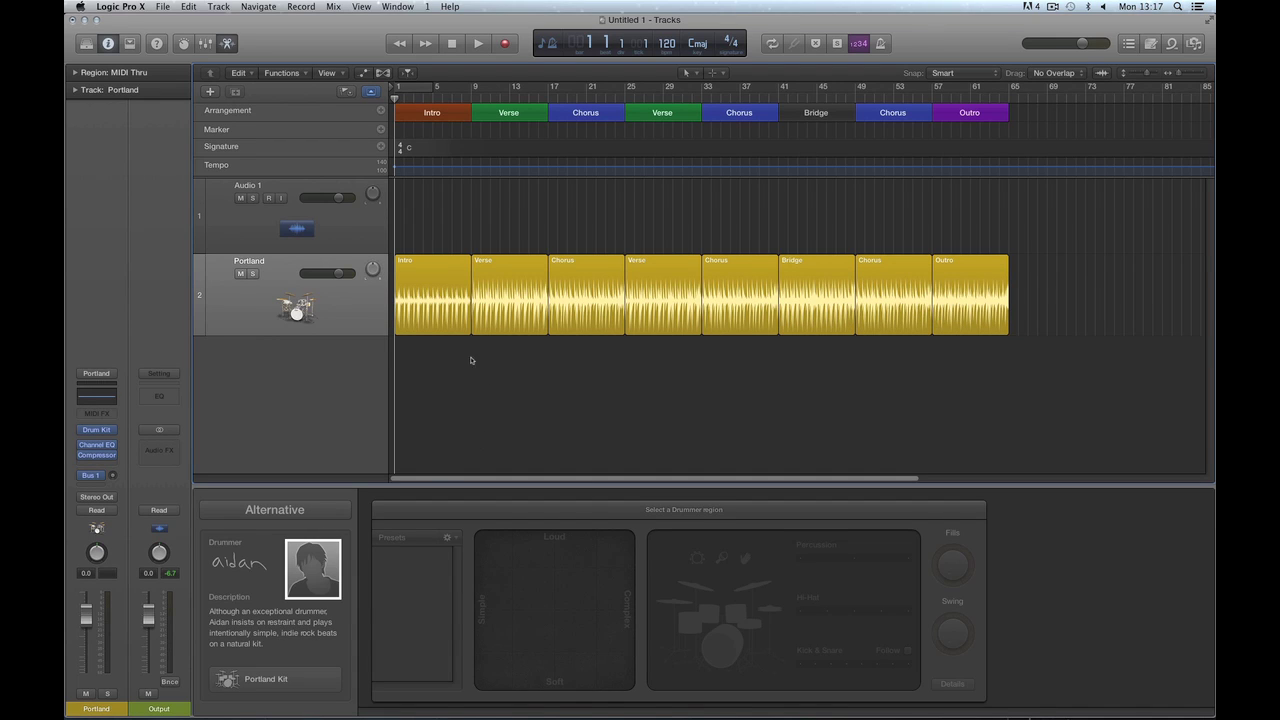
Play the drum part and lower the project tempo to 110 BPM during playback
{"action": "key", "text": "space"}
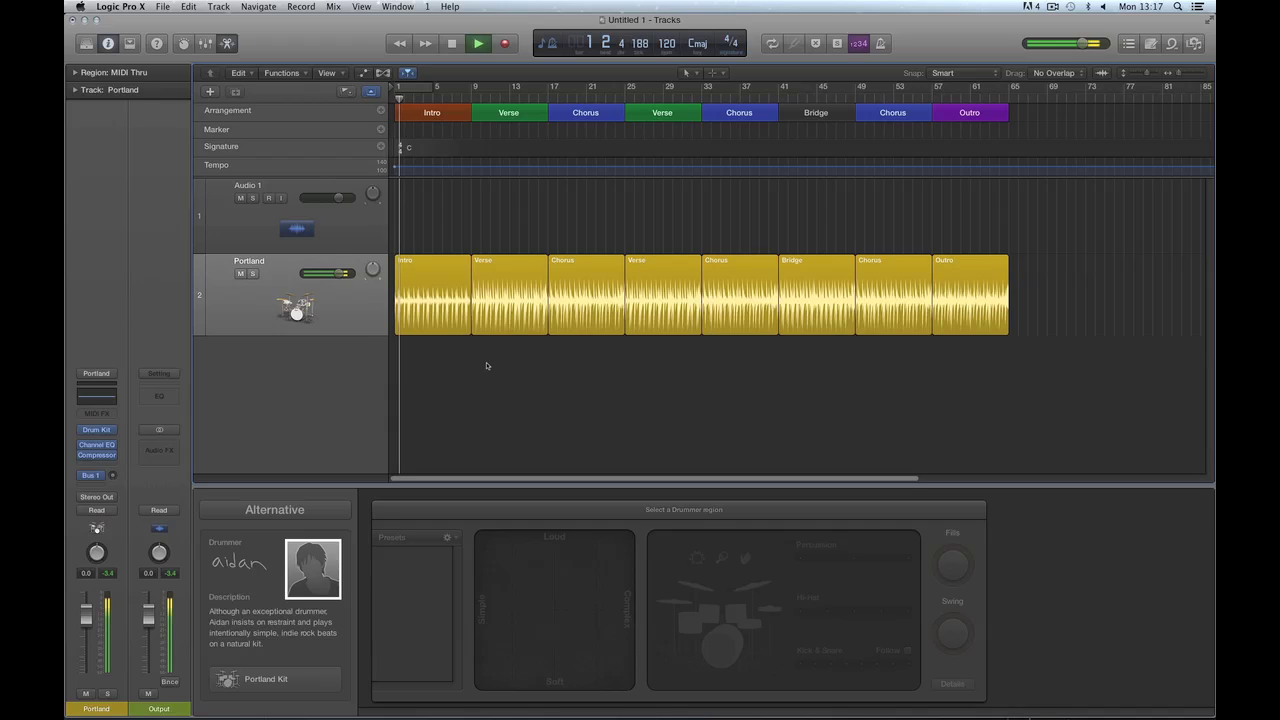
{"action": "left_click_drag", "start_coordinate": [668, 45], "coordinate": [673, 64]}
{"action": "left_click", "coordinate": [453, 44]}
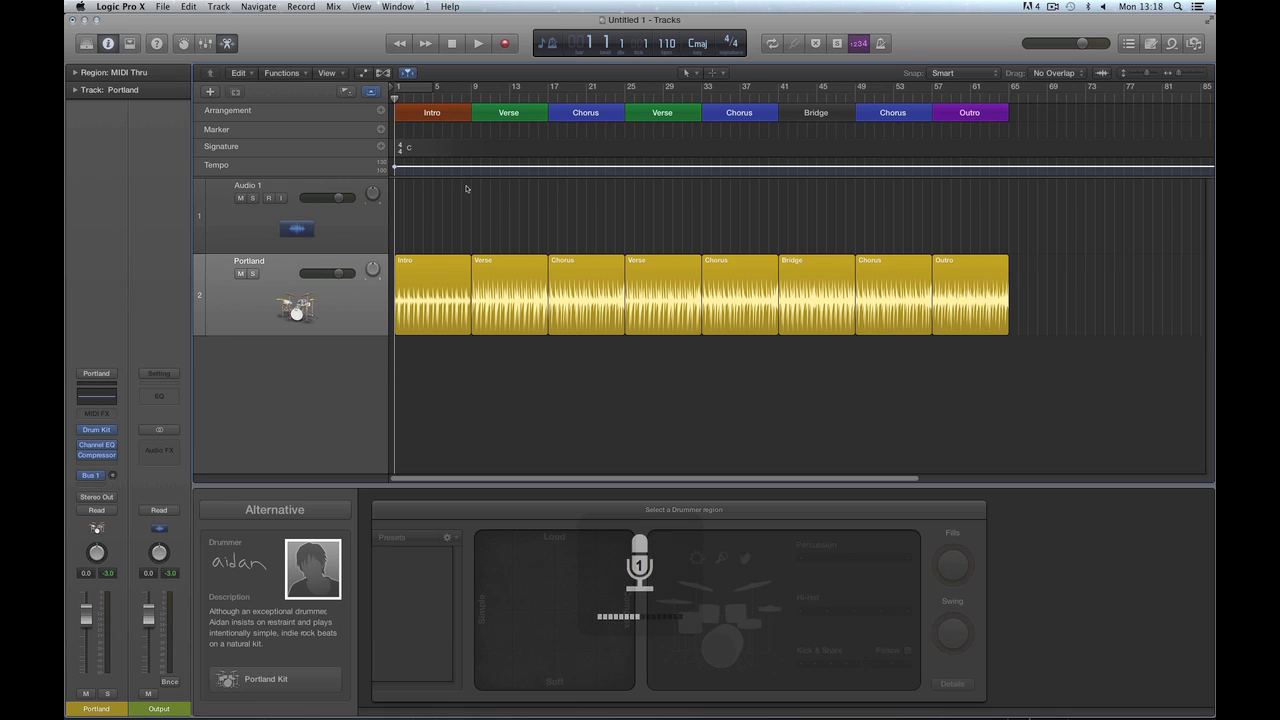
Record a take on the Audio 1 track from bar 1 through the Outro, and turn off its record enable and input monitoring
{"action": "left_click", "coordinate": [274, 202]}
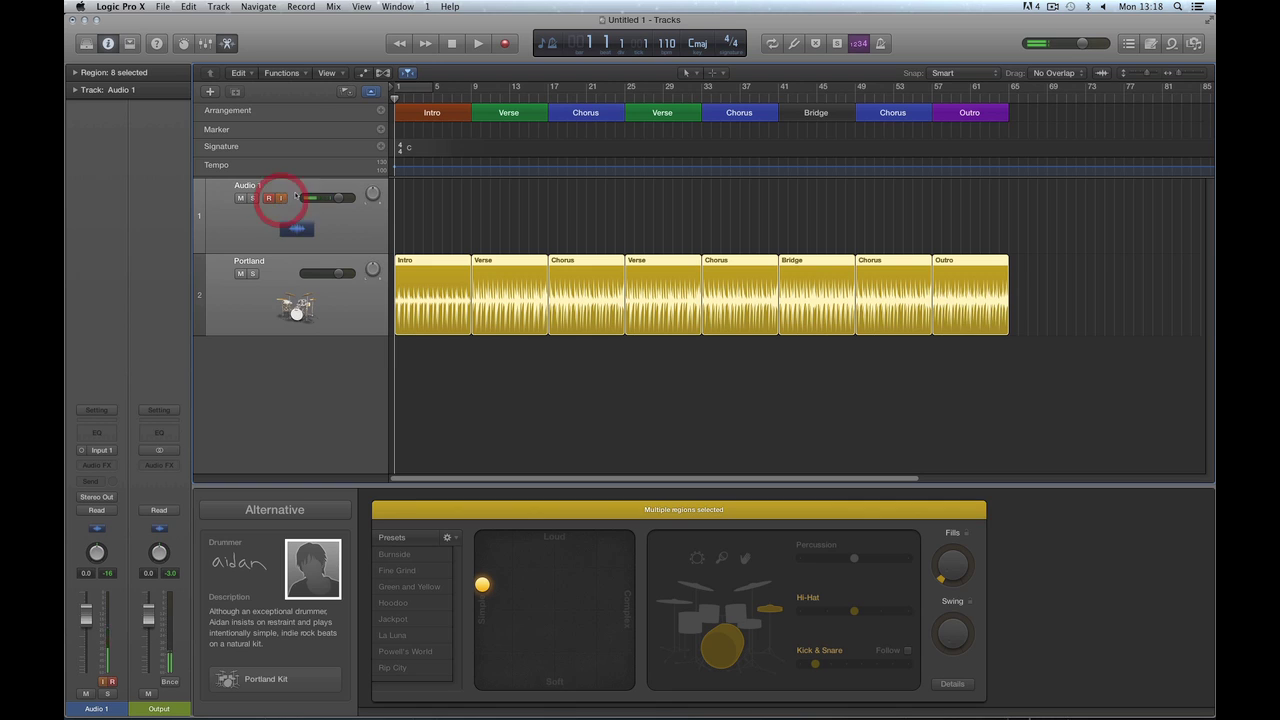
{"action": "left_click", "coordinate": [462, 44]}
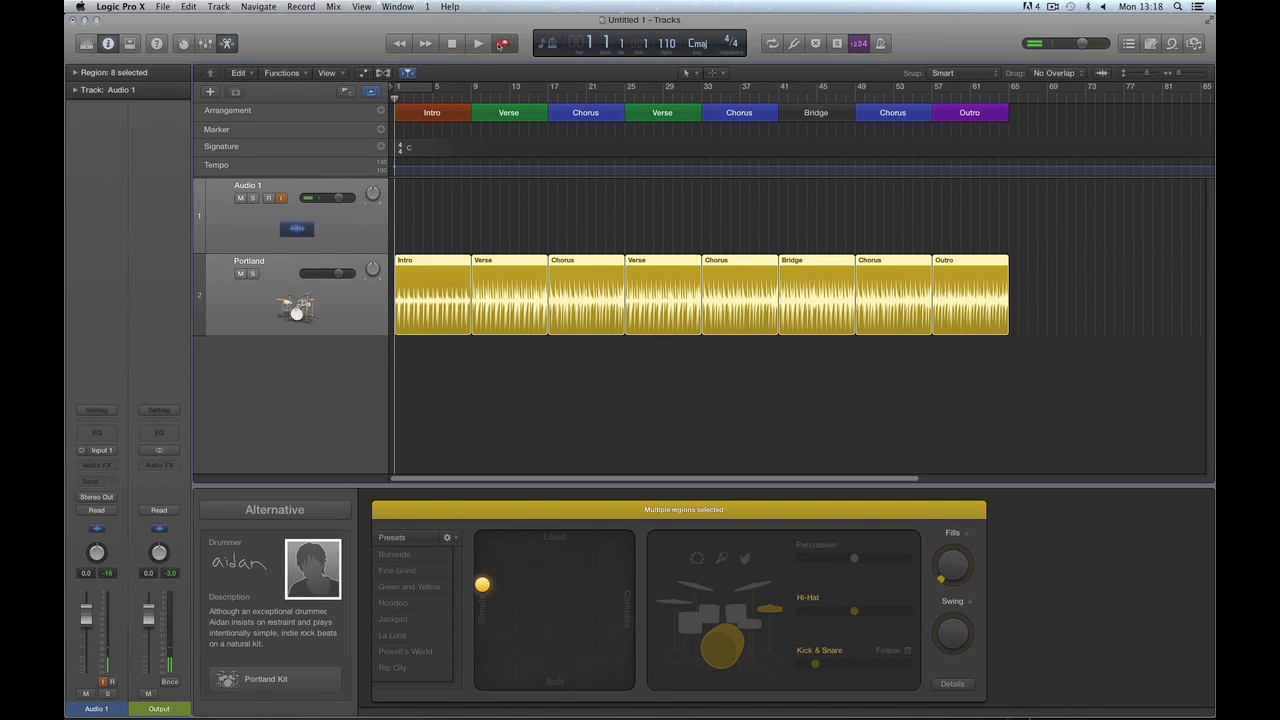
{"action": "left_click", "coordinate": [502, 43]}
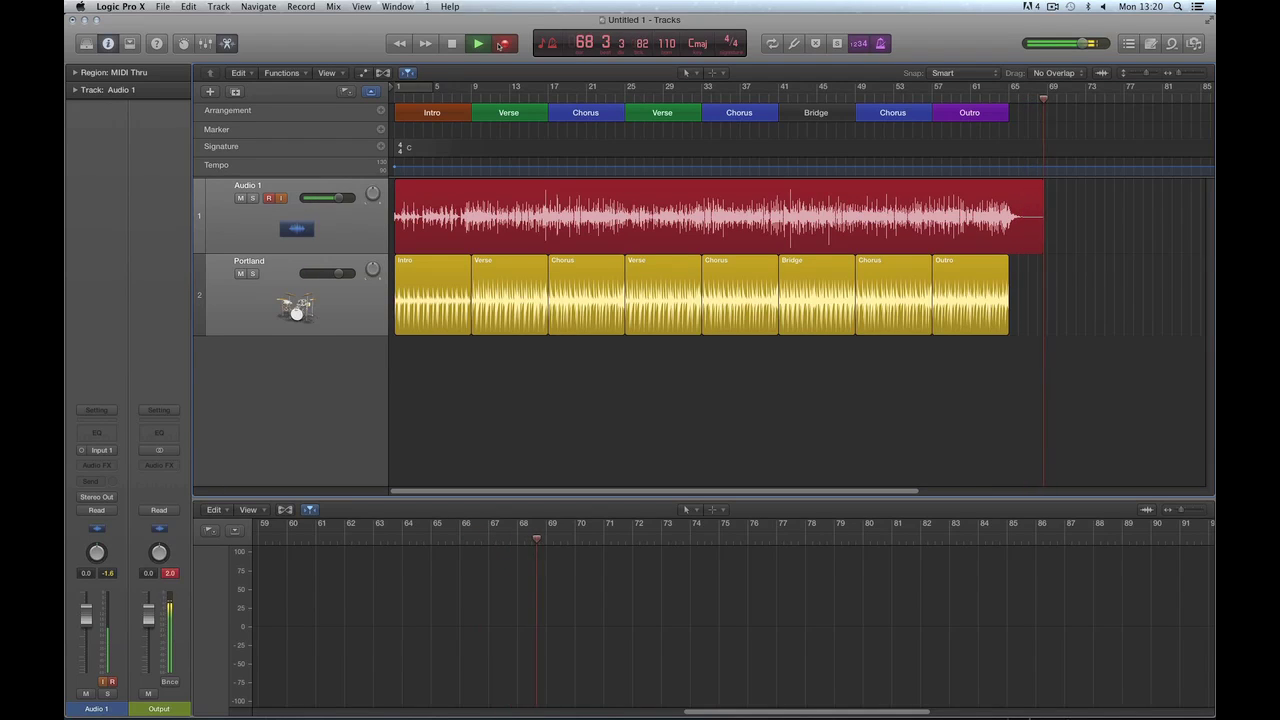
{"action": "key", "text": "space"}
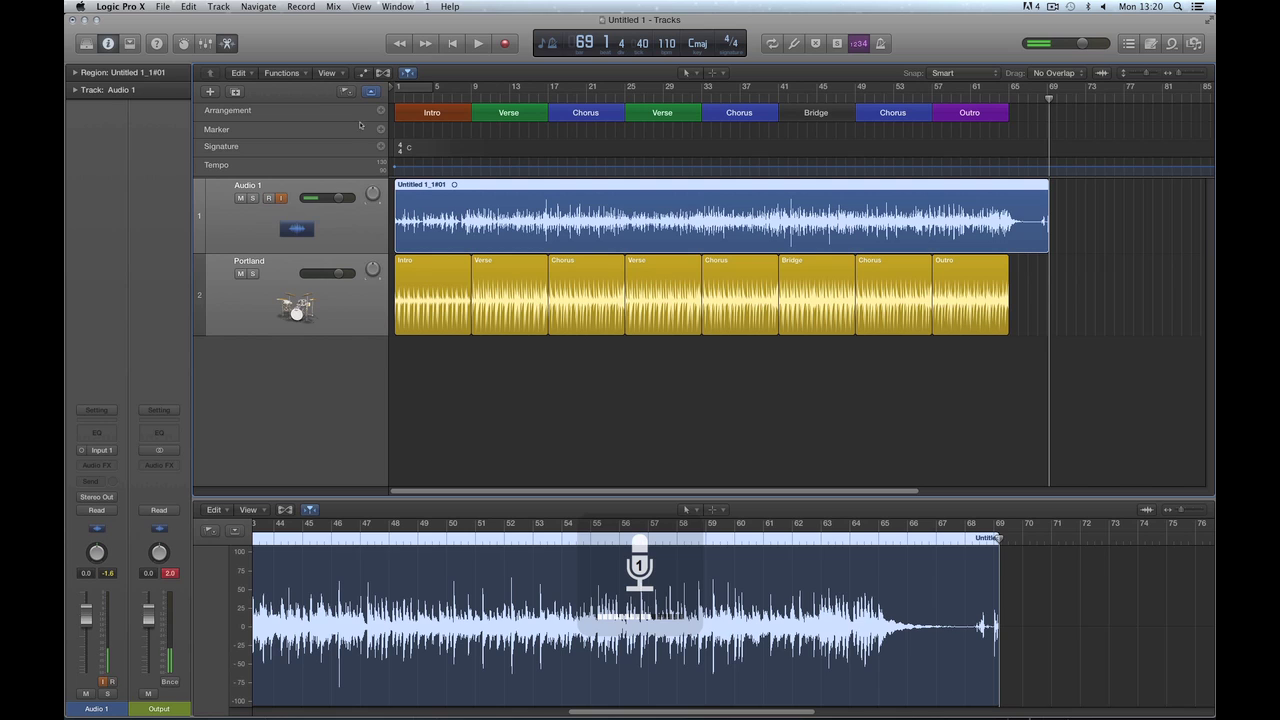
{"action": "left_click", "coordinate": [268, 199]}
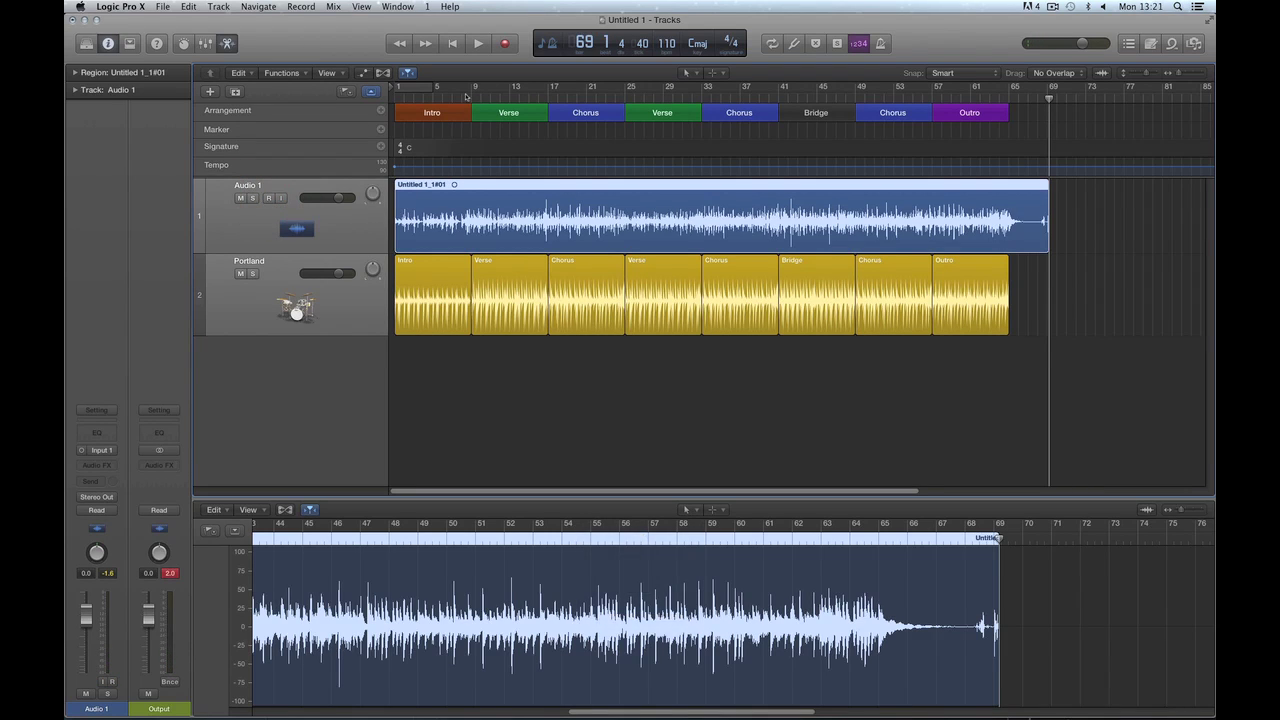
Trim the end of the recorded Audio 1 region to shortly after the Outro and play the song briefly from the start
{"action": "key", "text": "Return"}
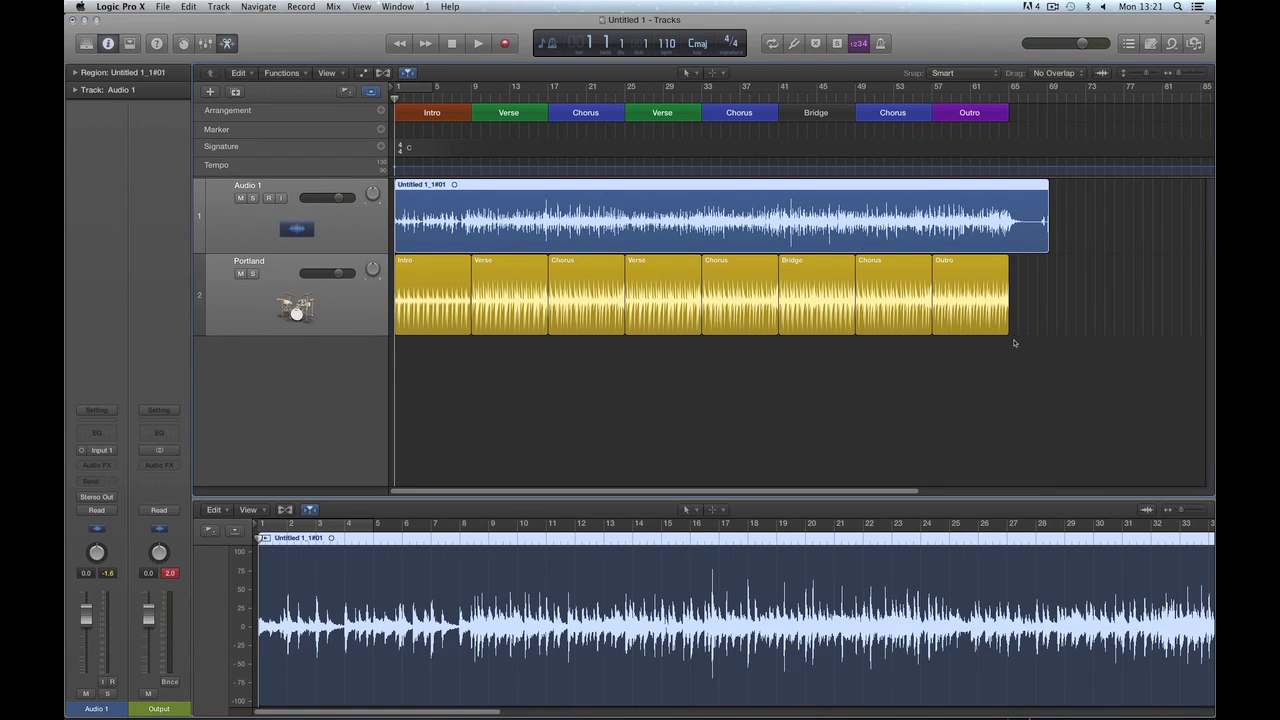
{"action": "left_click_drag", "start_coordinate": [1046, 245], "coordinate": [1033, 246]}
{"action": "key", "text": "space"}
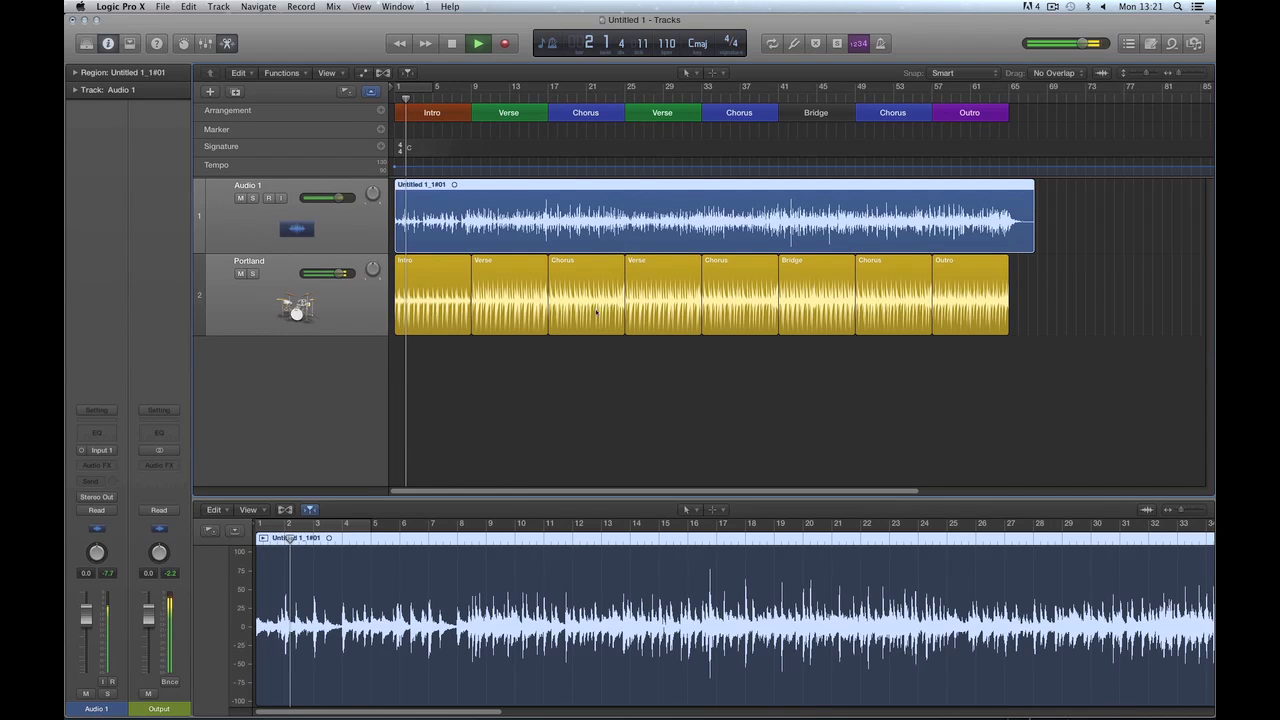
{"action": "key", "text": "space"}
Load the Natural Strum acoustic guitar patch on the Audio 1 track and lower the track volume to about -2.2 dB
{"action": "left_click", "coordinate": [335, 220]}
{"action": "left_click", "coordinate": [335, 220]}
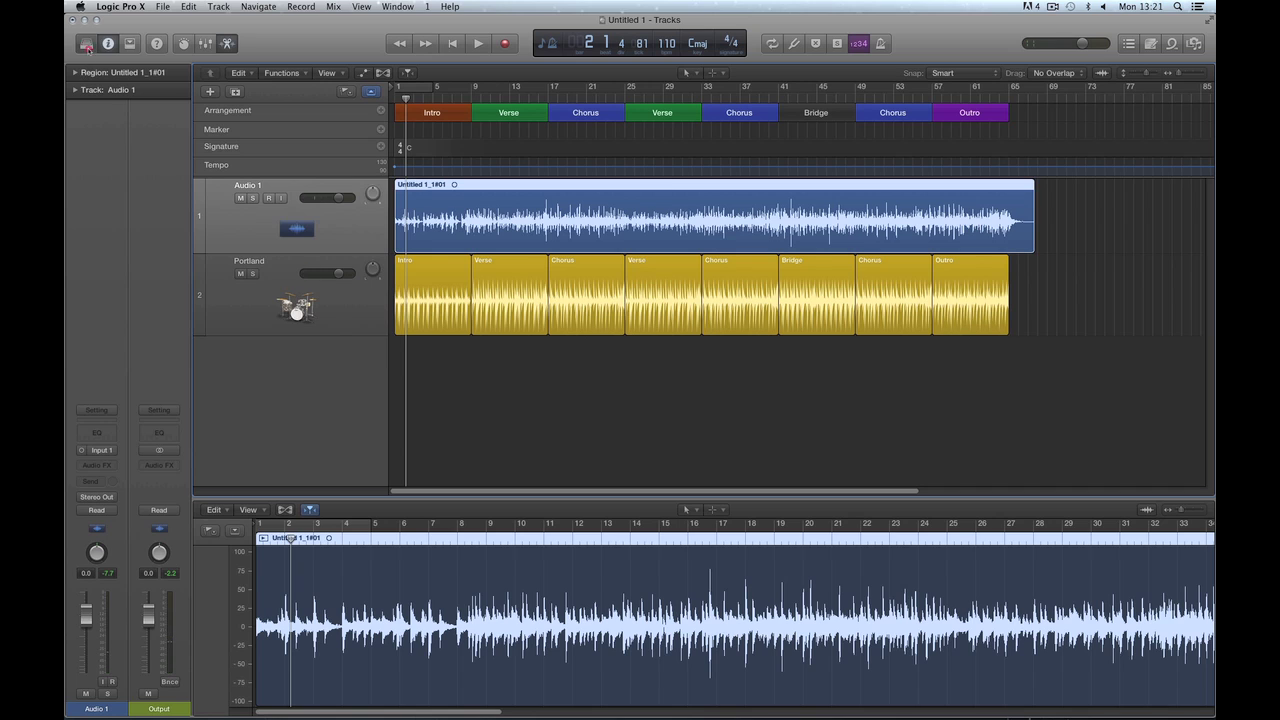
{"action": "left_click", "coordinate": [87, 44]}
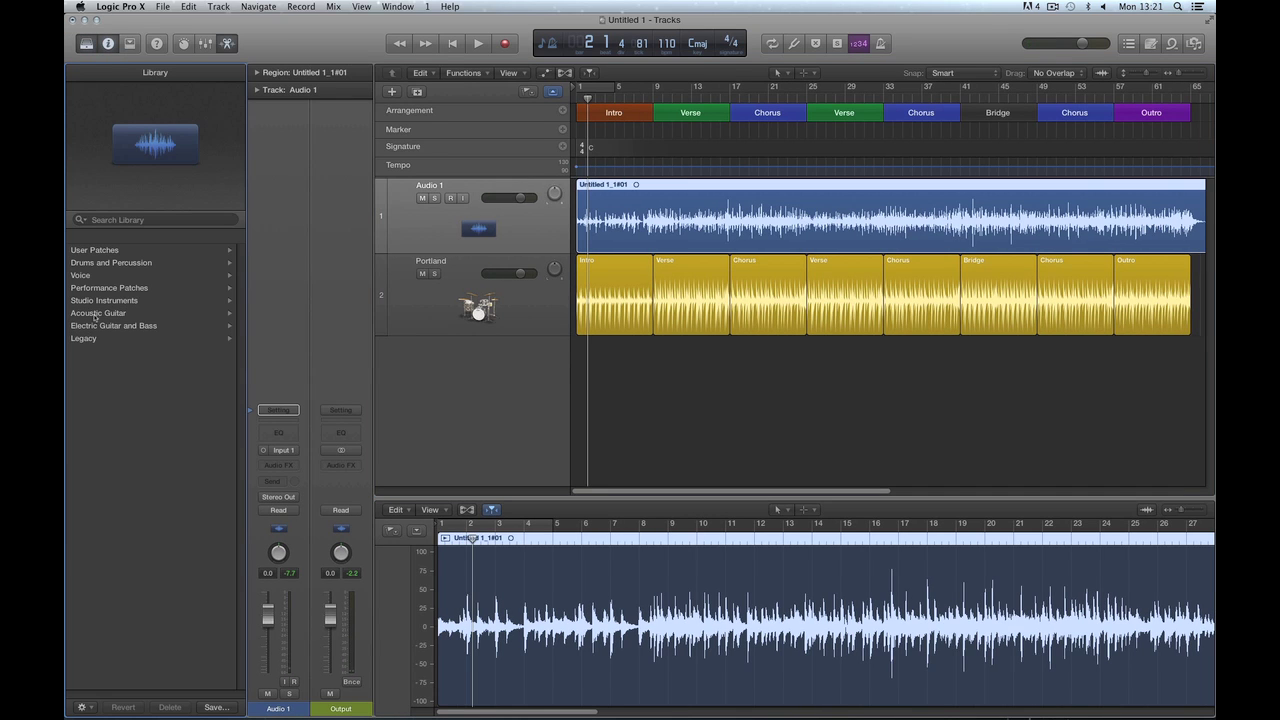
{"action": "left_click", "coordinate": [95, 313]}
{"action": "left_click", "coordinate": [100, 275]}
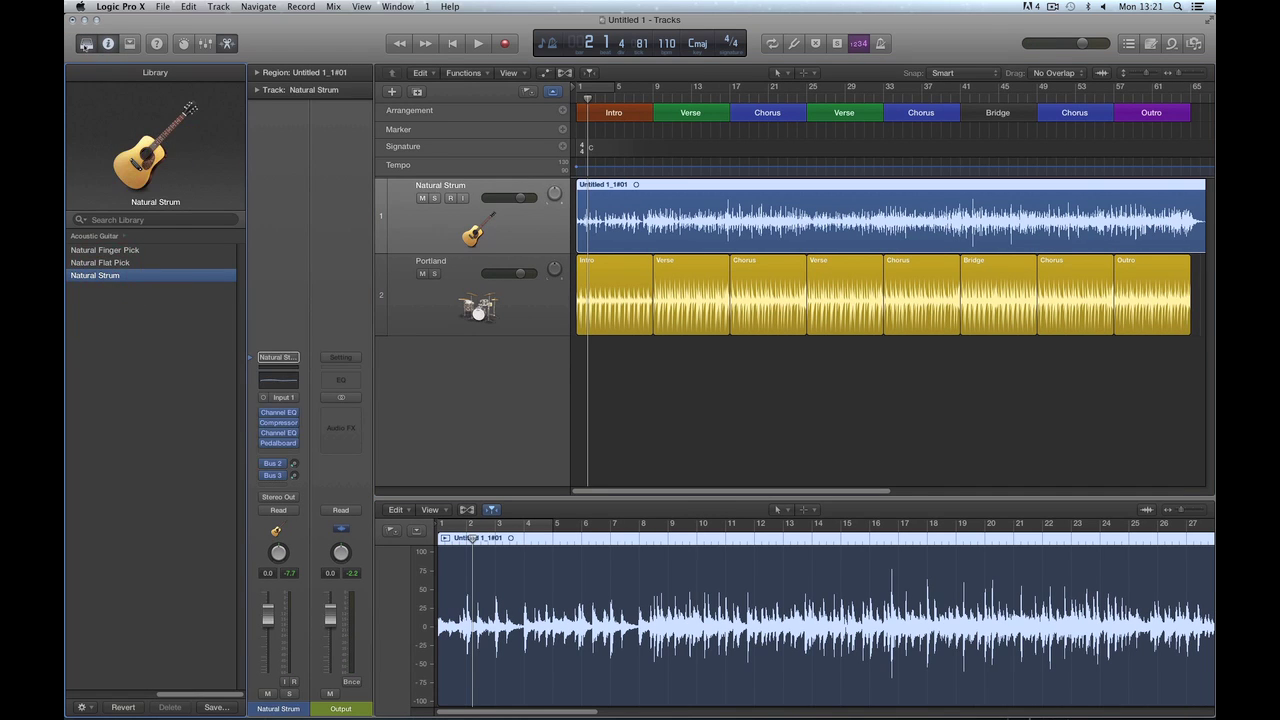
{"action": "left_click", "coordinate": [86, 43]}
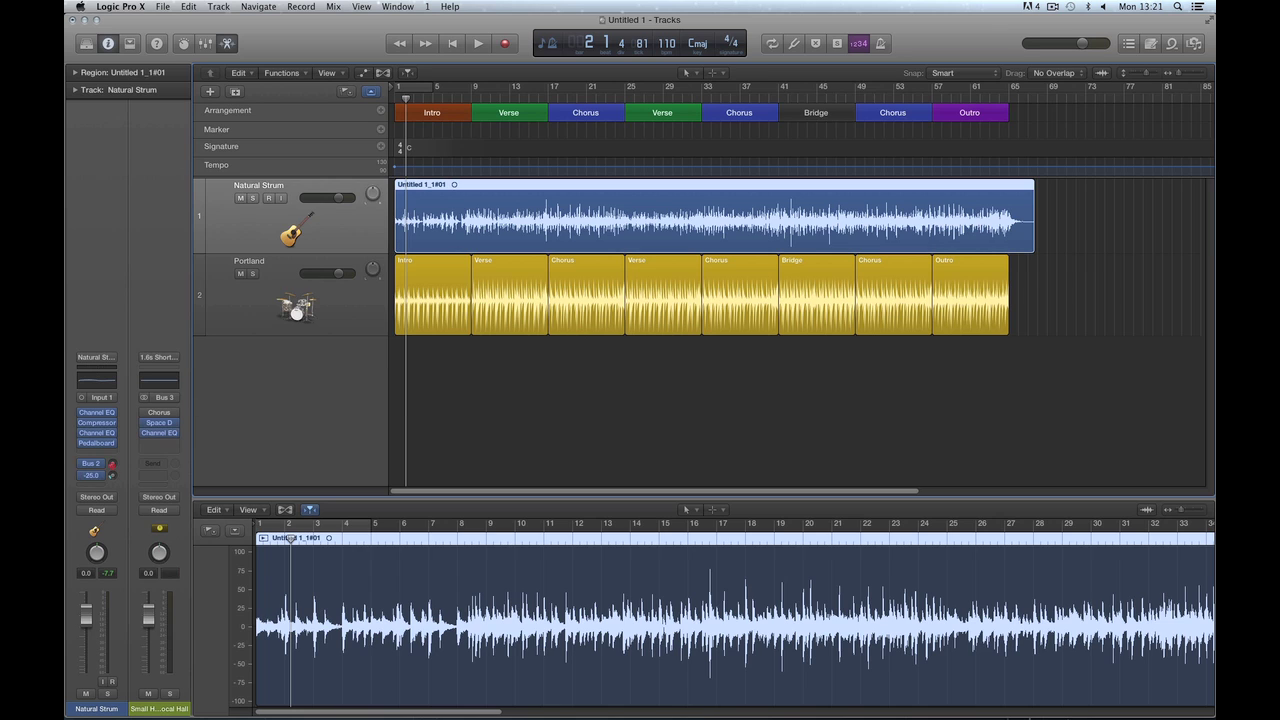
{"action": "left_click", "coordinate": [338, 197]}
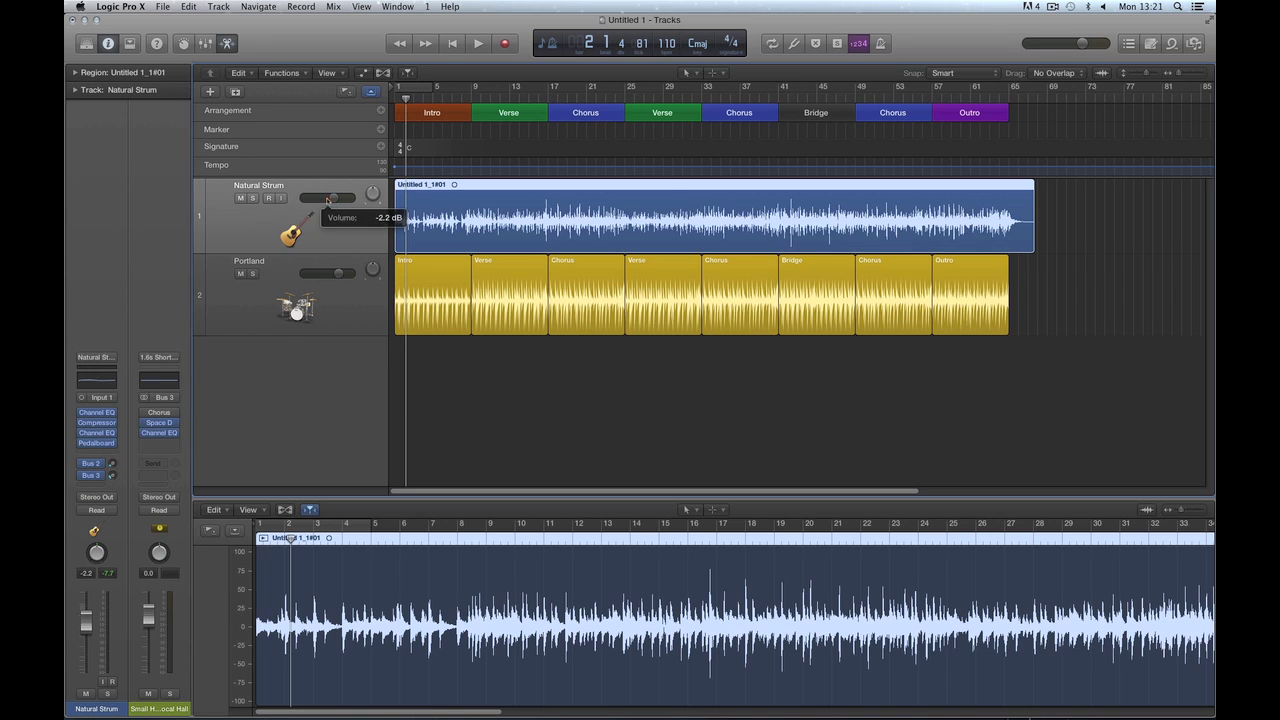
Play the guitar and drum tracks together from bar 2 into the first Verse, with the Portland drum track selected
{"action": "key", "text": "space"}
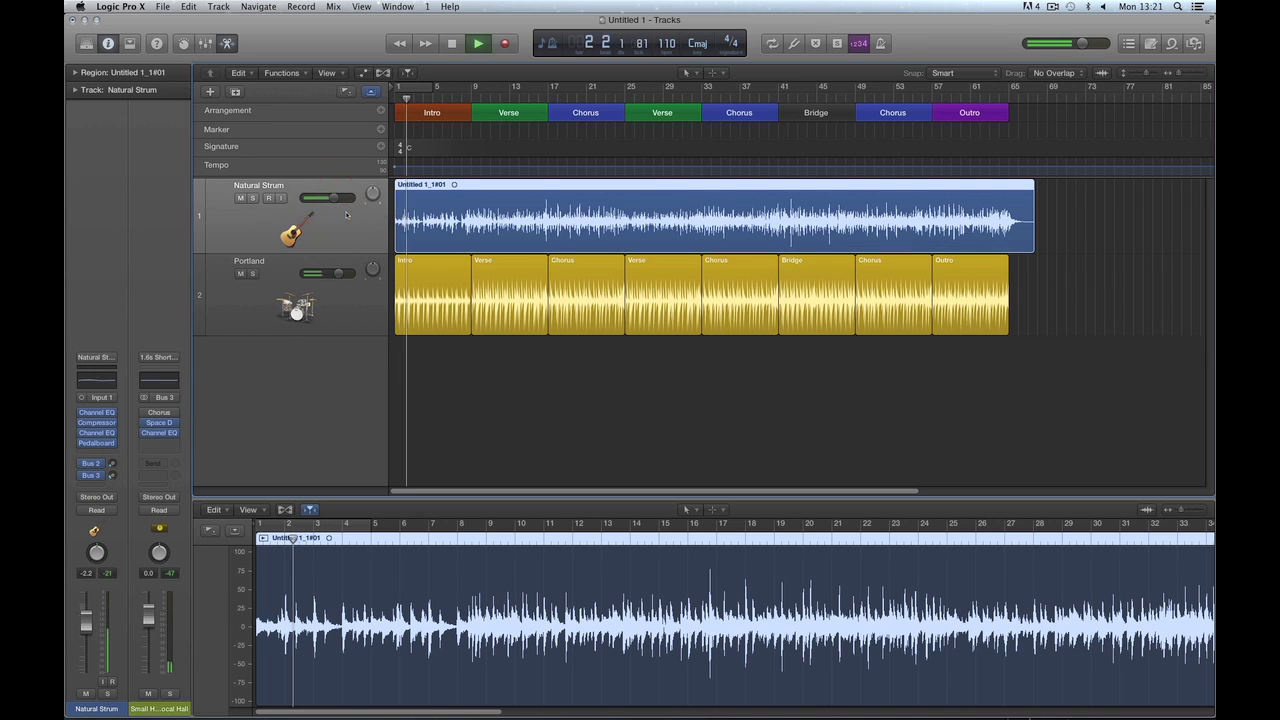
{"action": "left_click", "coordinate": [350, 296]}
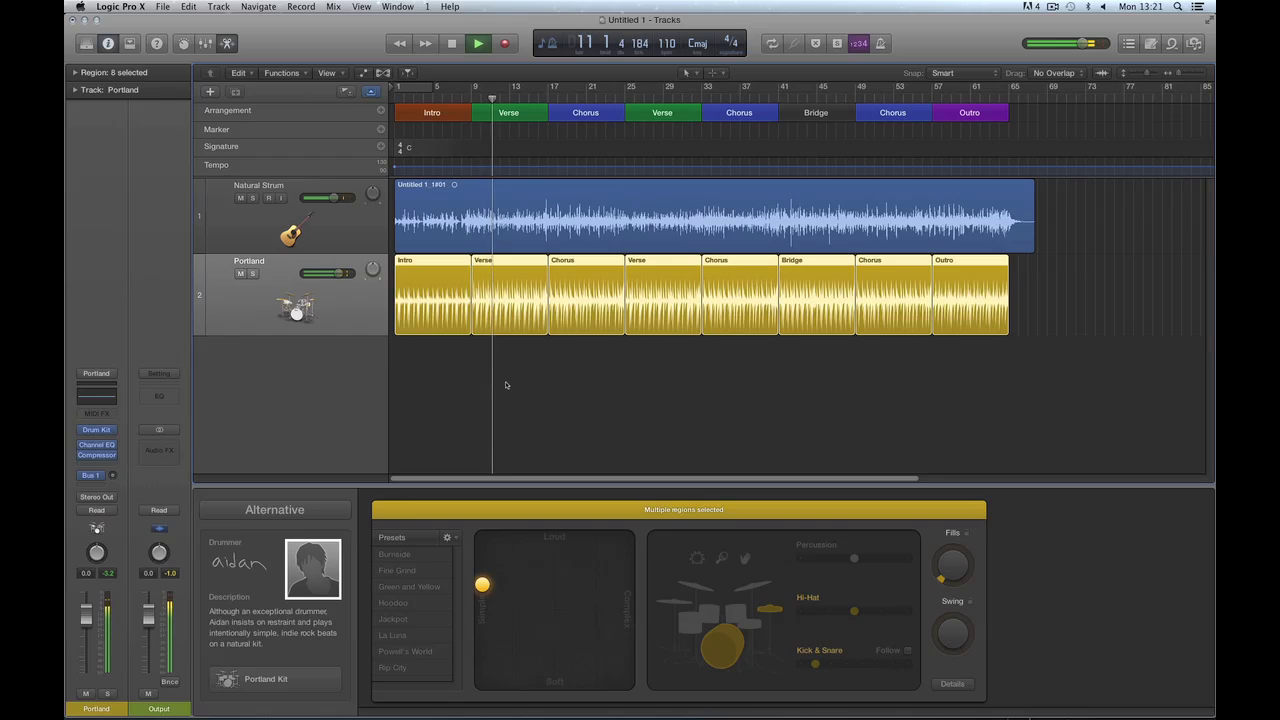
{"action": "key", "text": "space"}
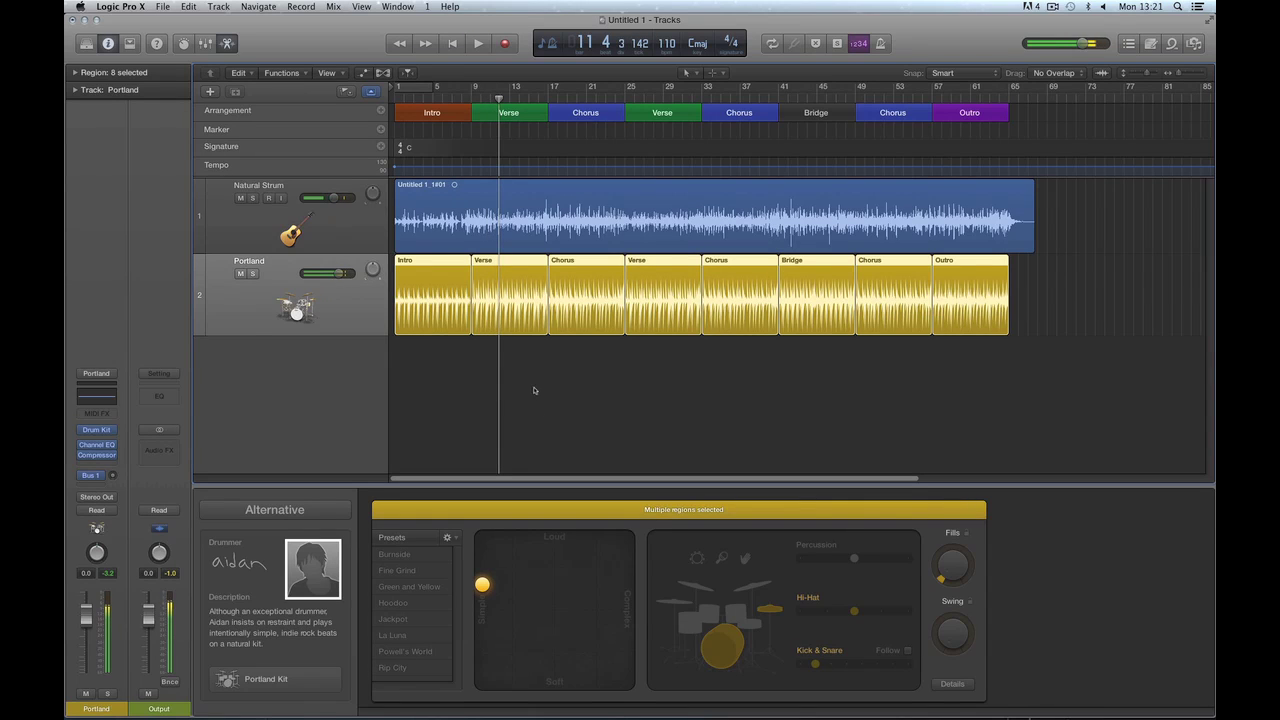
Show the Drummer settings of the first Verse region alone and play a short part of that section
{"action": "left_click", "coordinate": [596, 377]}
{"action": "left_click", "coordinate": [500, 263]}
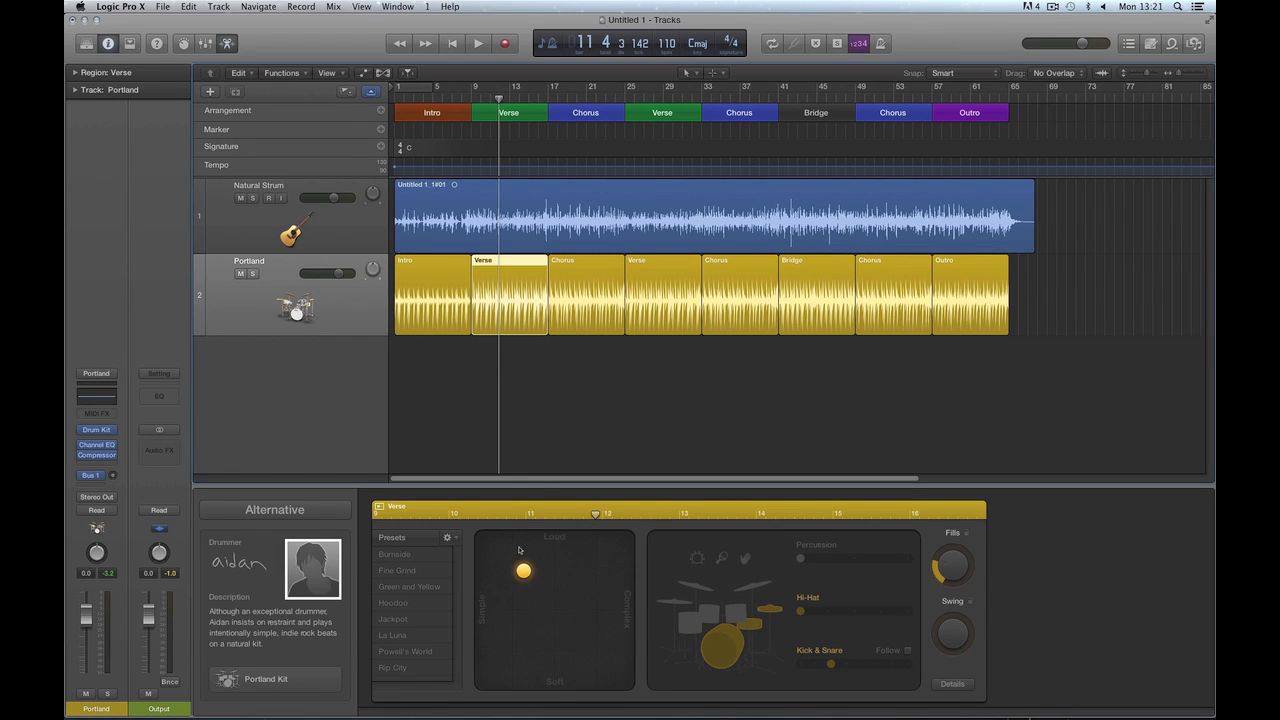
{"action": "key", "text": "space"}
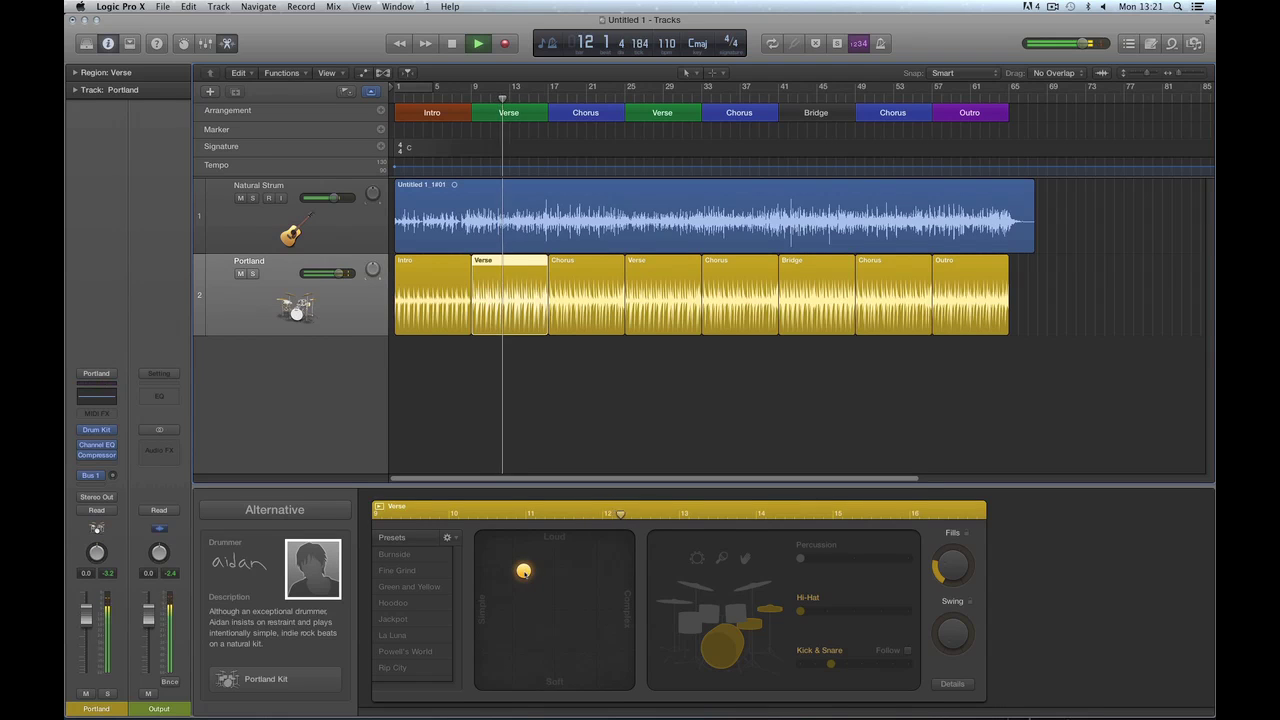
{"action": "key", "text": "space"}
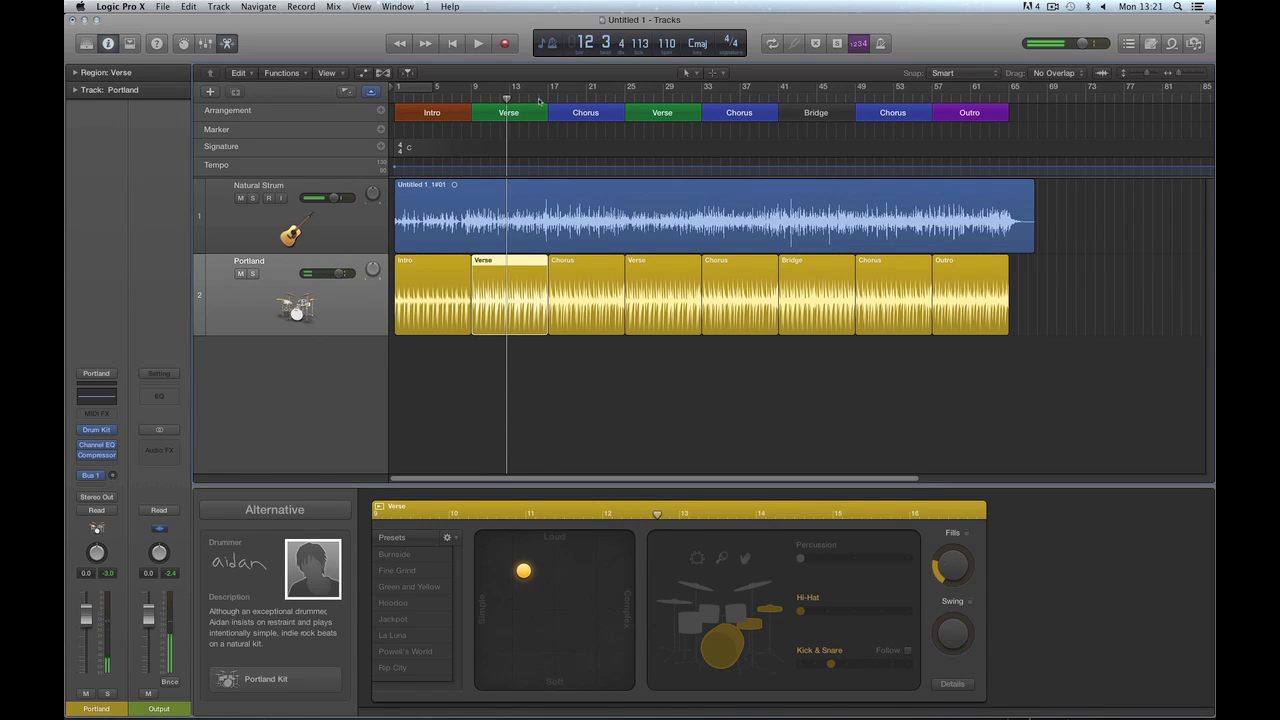
Play the change from the first Verse to the first Chorus from bar 16, comparing the two regions' Drummer settings
{"action": "left_click", "coordinate": [538, 95]}
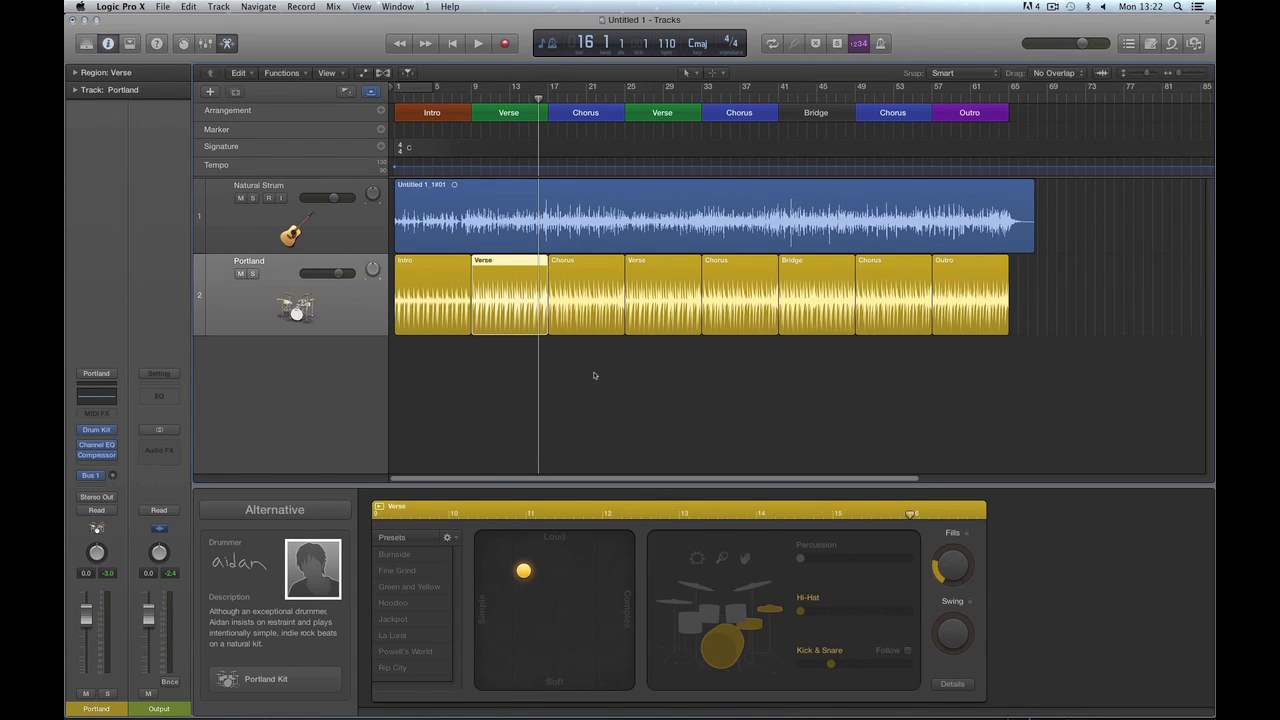
{"action": "left_click", "coordinate": [574, 276]}
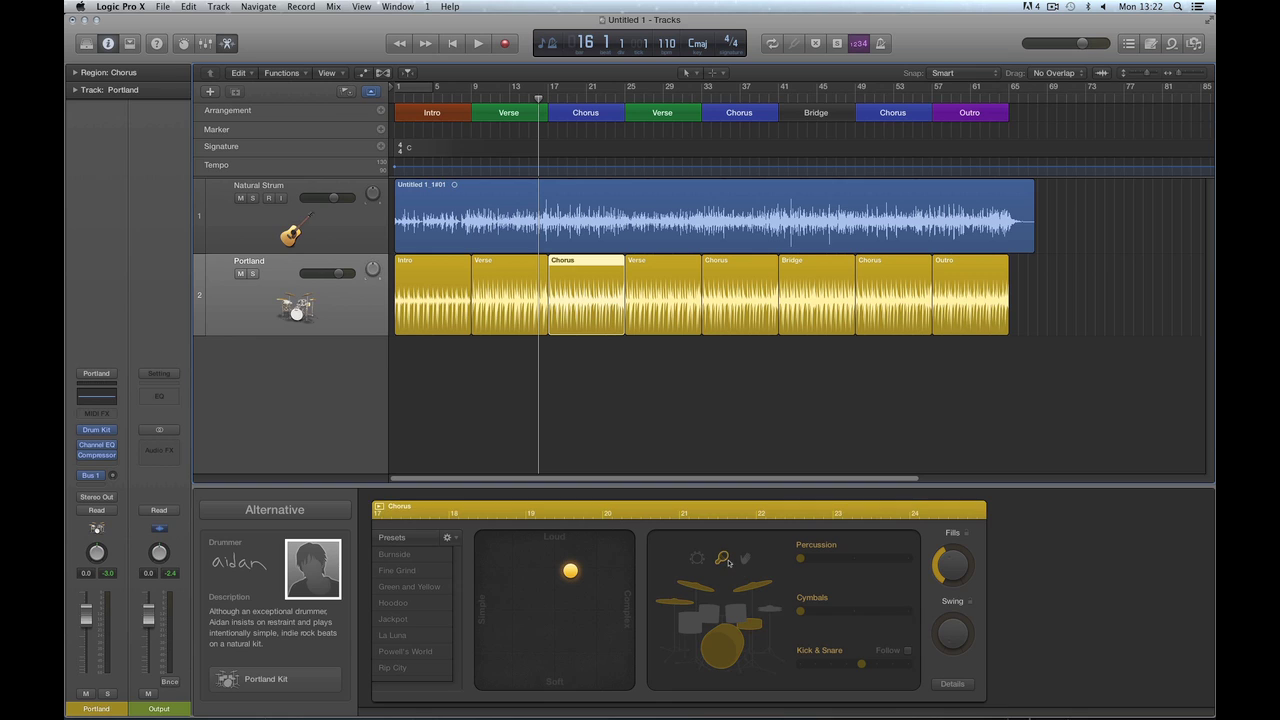
{"action": "left_click", "coordinate": [537, 286]}
{"action": "key", "text": "space"}
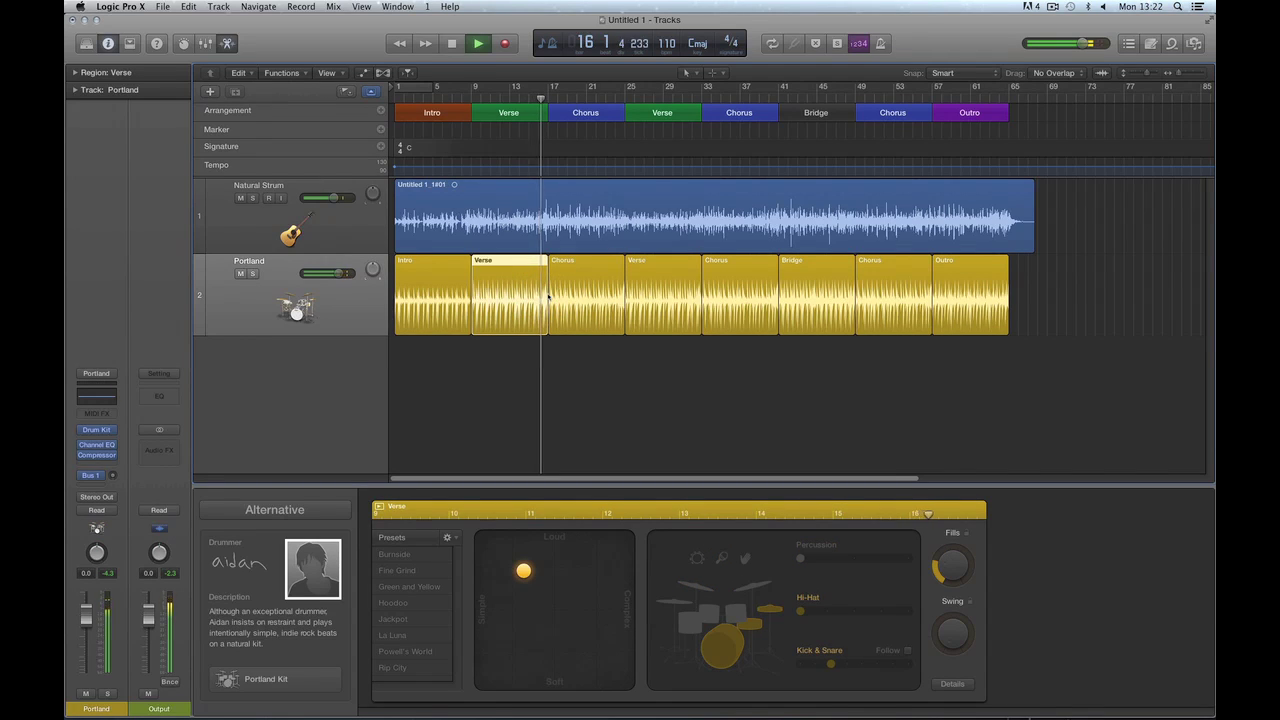
{"action": "left_click", "coordinate": [557, 289]}
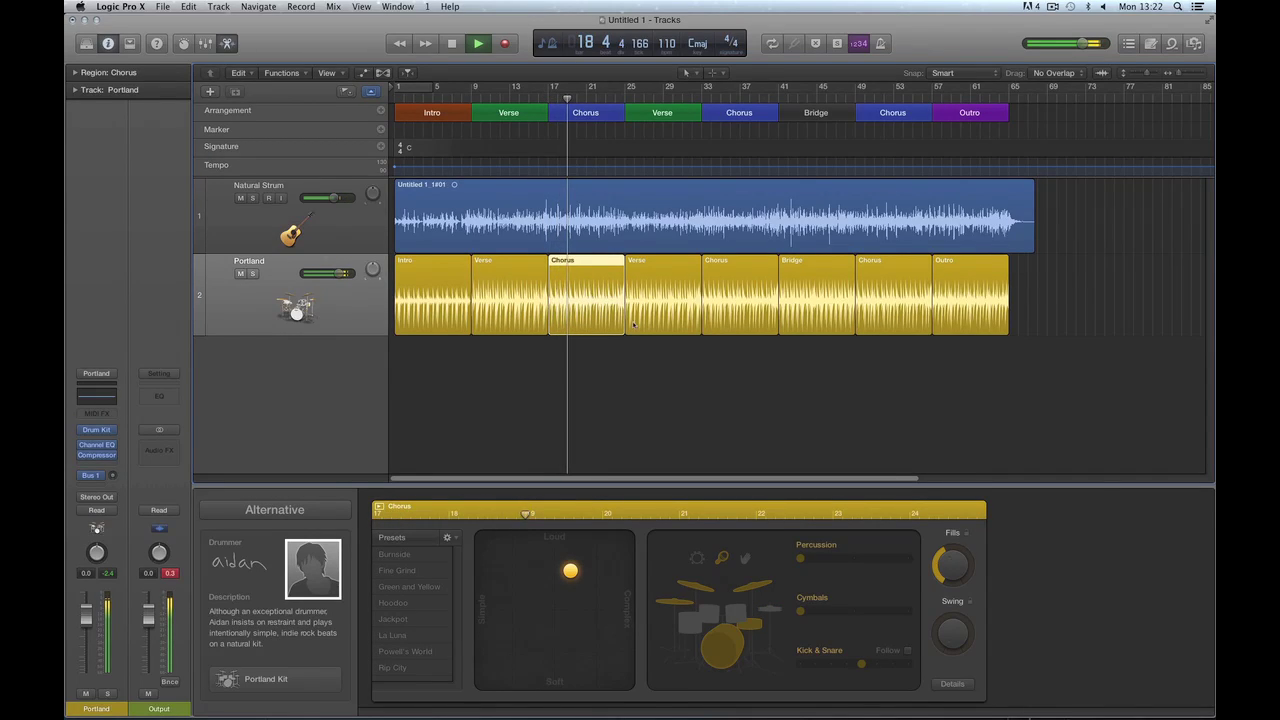
{"action": "key", "text": "space"}
Play a short part of the second Verse from bar 26
{"action": "left_click", "coordinate": [634, 90]}
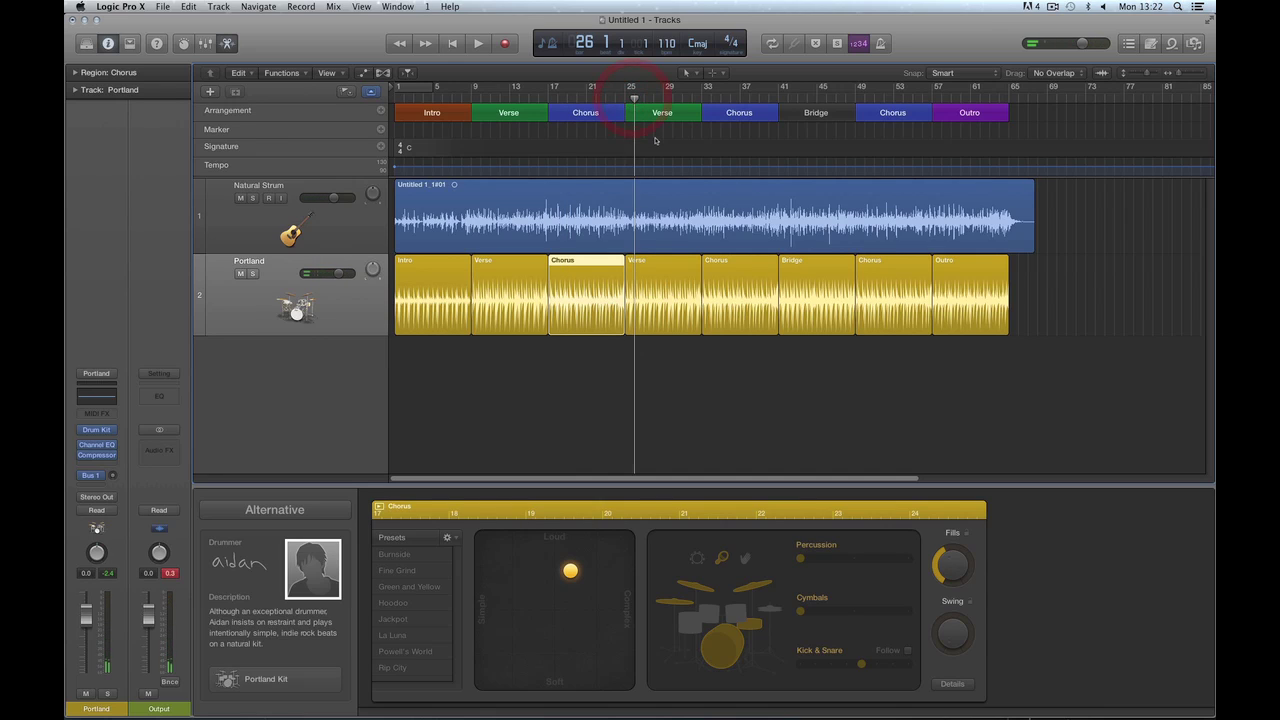
{"action": "key", "text": "space"}
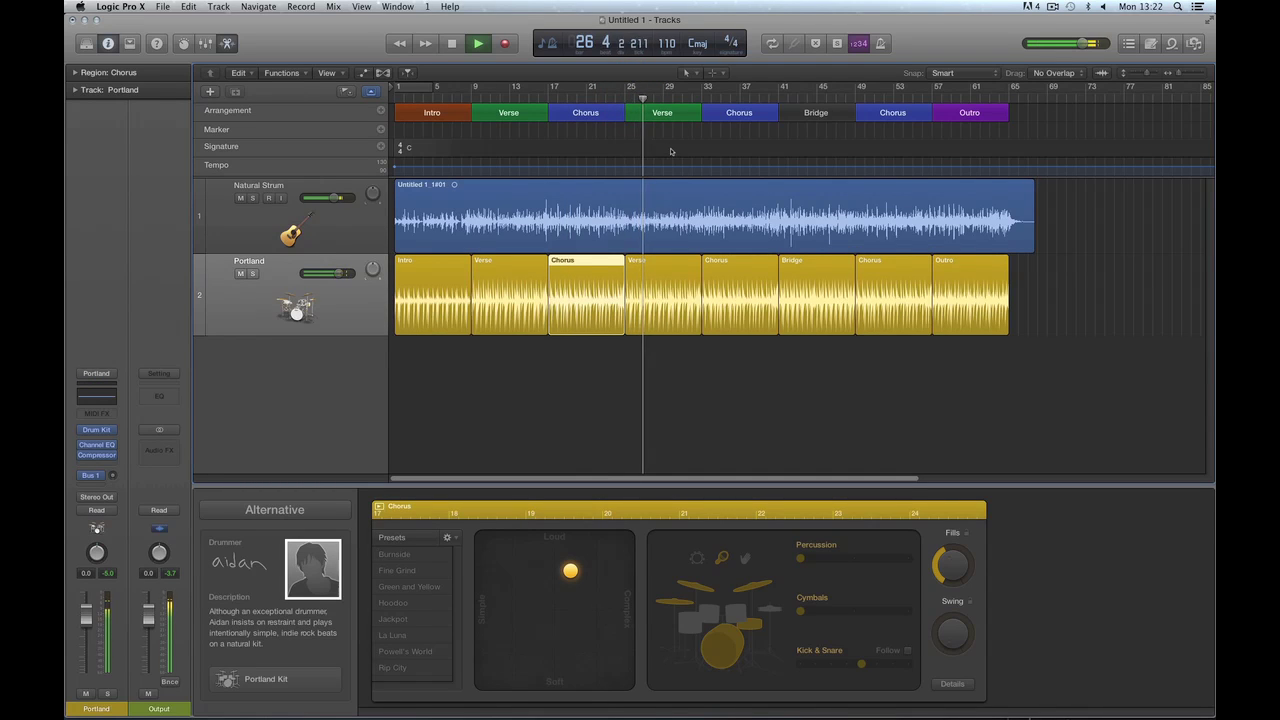
{"action": "key", "text": "space"}
Play the change from the second Chorus to the Bridge from bar 40 and examine the Bridge region's Drummer settings
{"action": "left_click", "coordinate": [768, 92]}
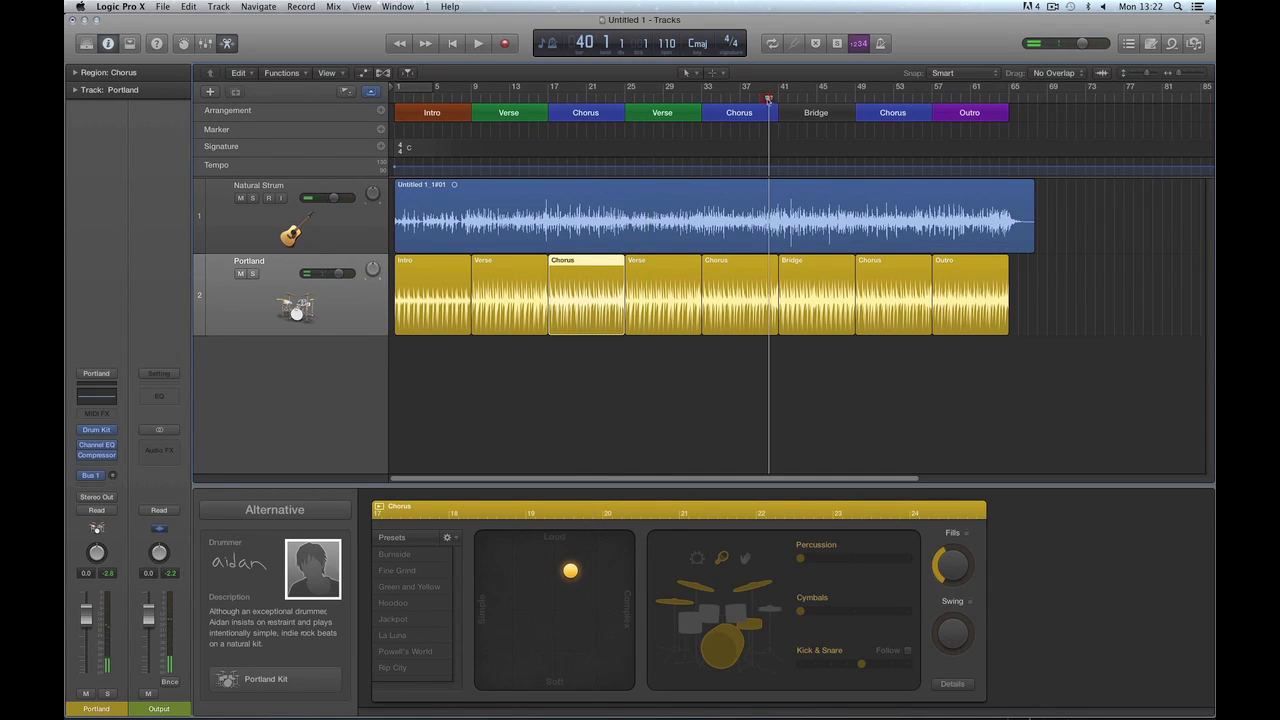
{"action": "left_click", "coordinate": [775, 274]}
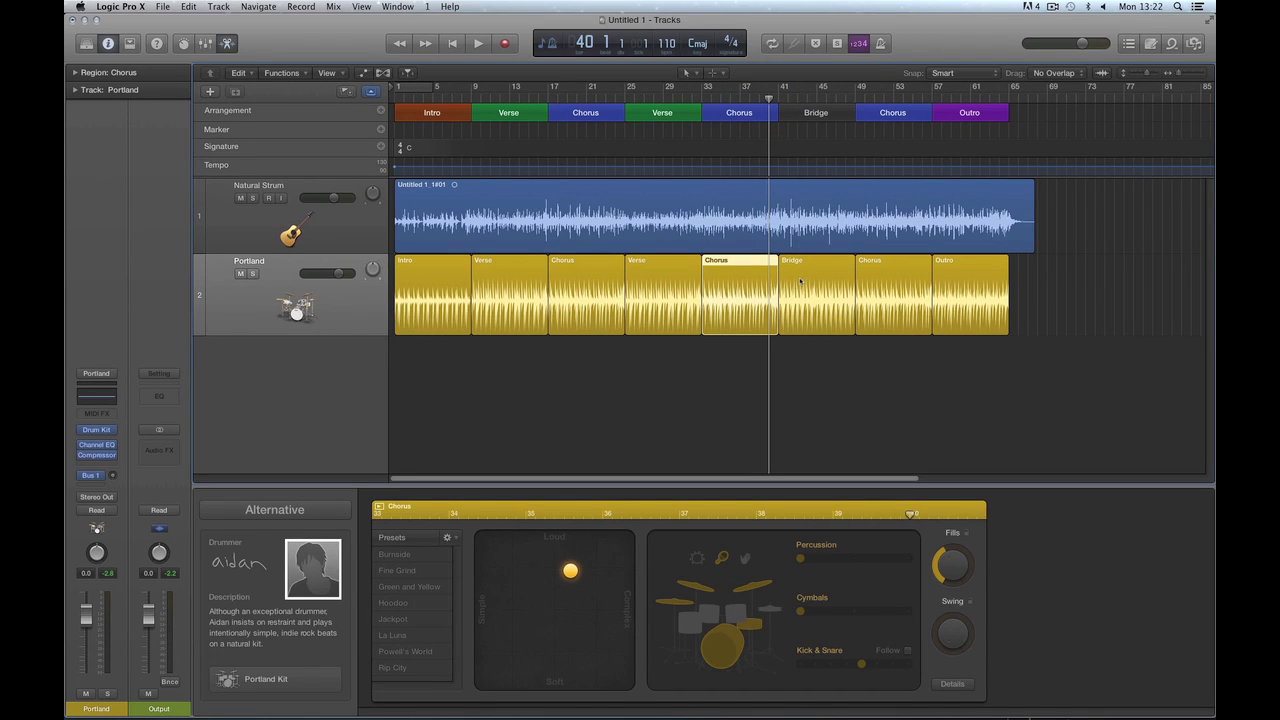
{"action": "key", "text": "space"}
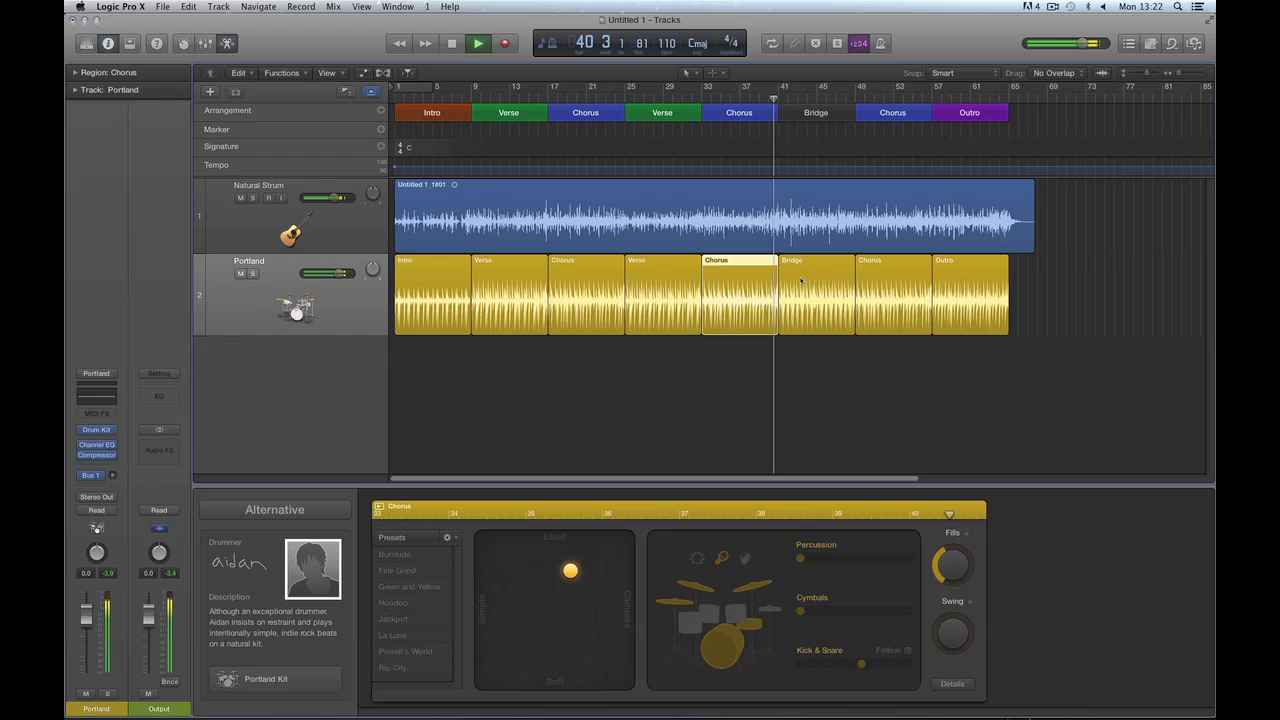
{"action": "left_click", "coordinate": [800, 281]}
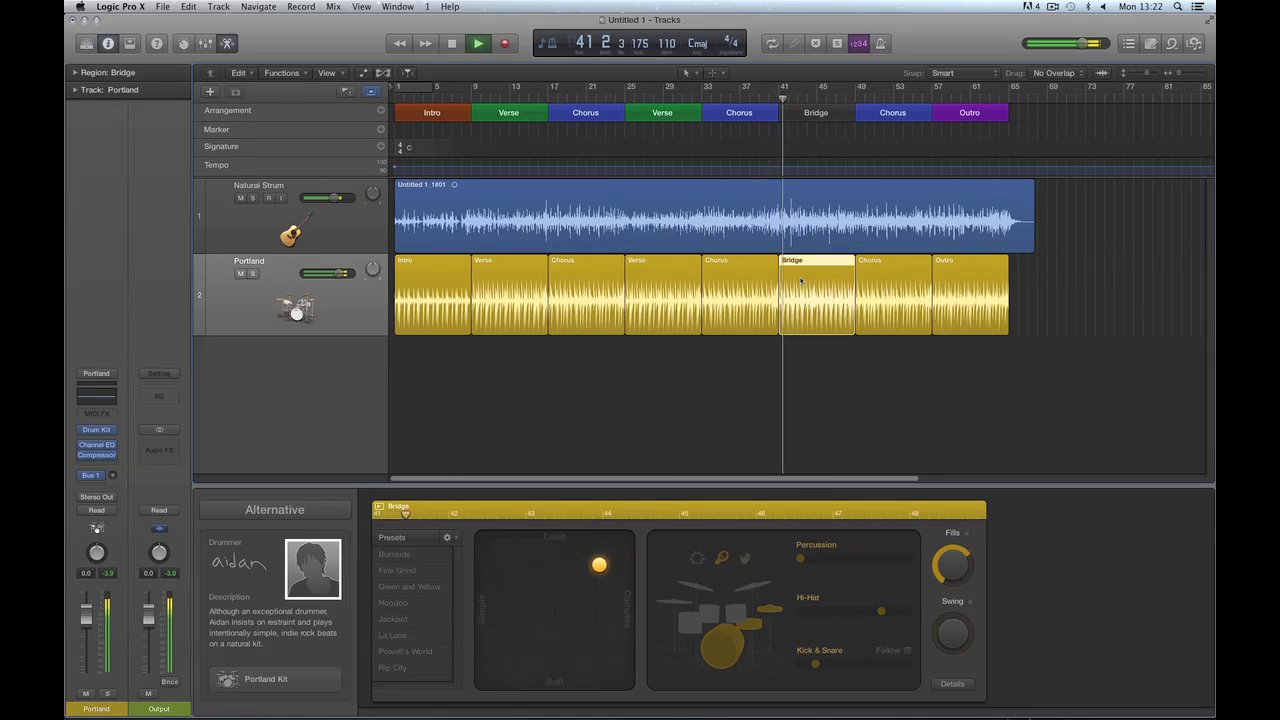
{"action": "key", "text": "space"}
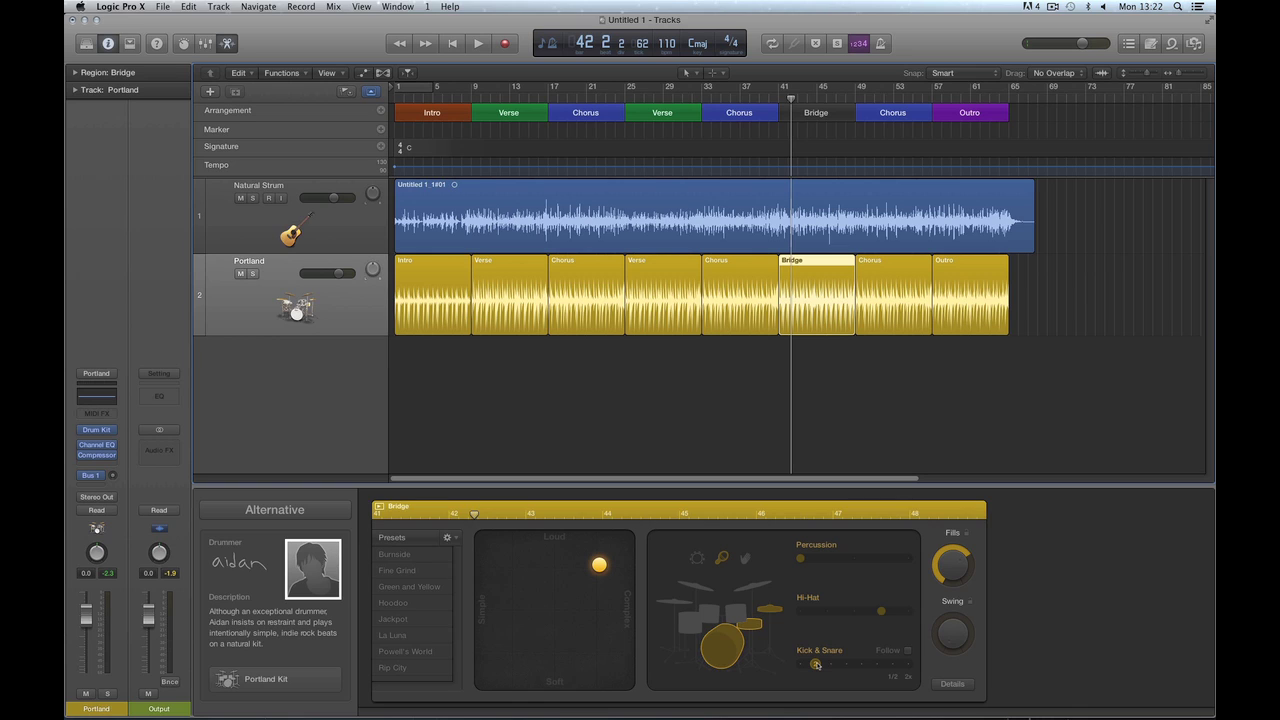
{"action": "key", "text": "space"}
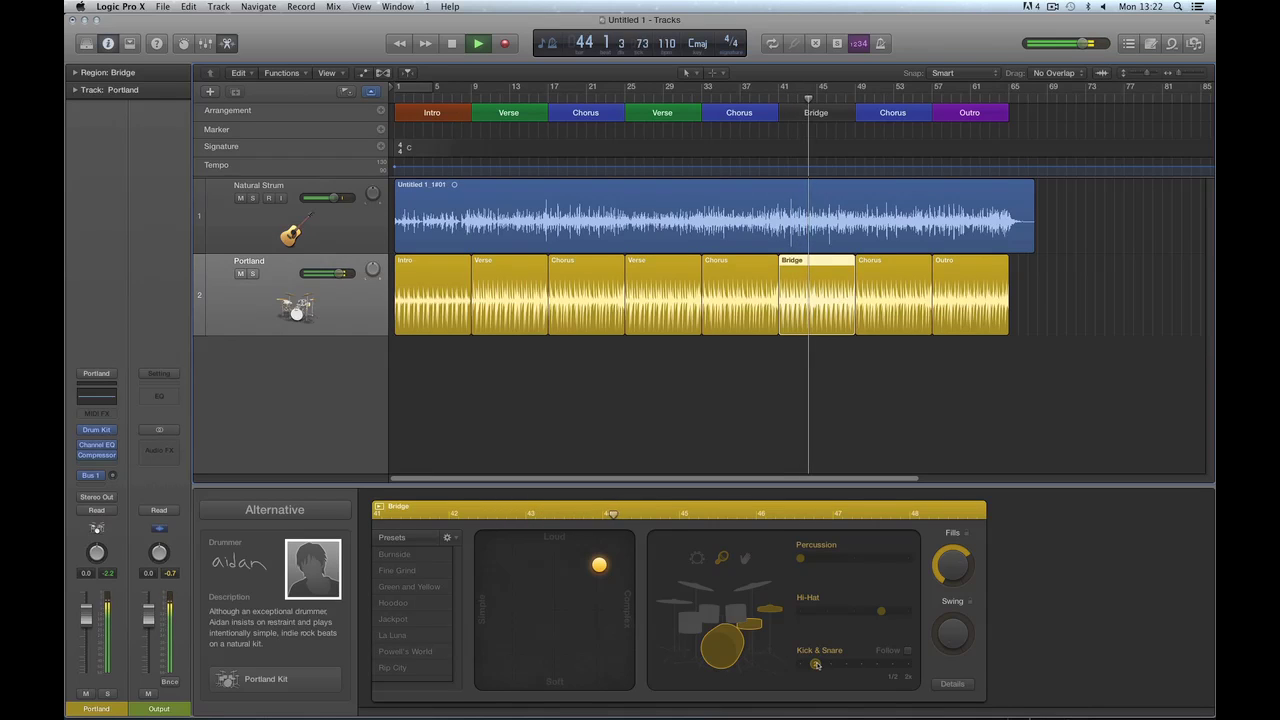
{"action": "key", "text": "space"}
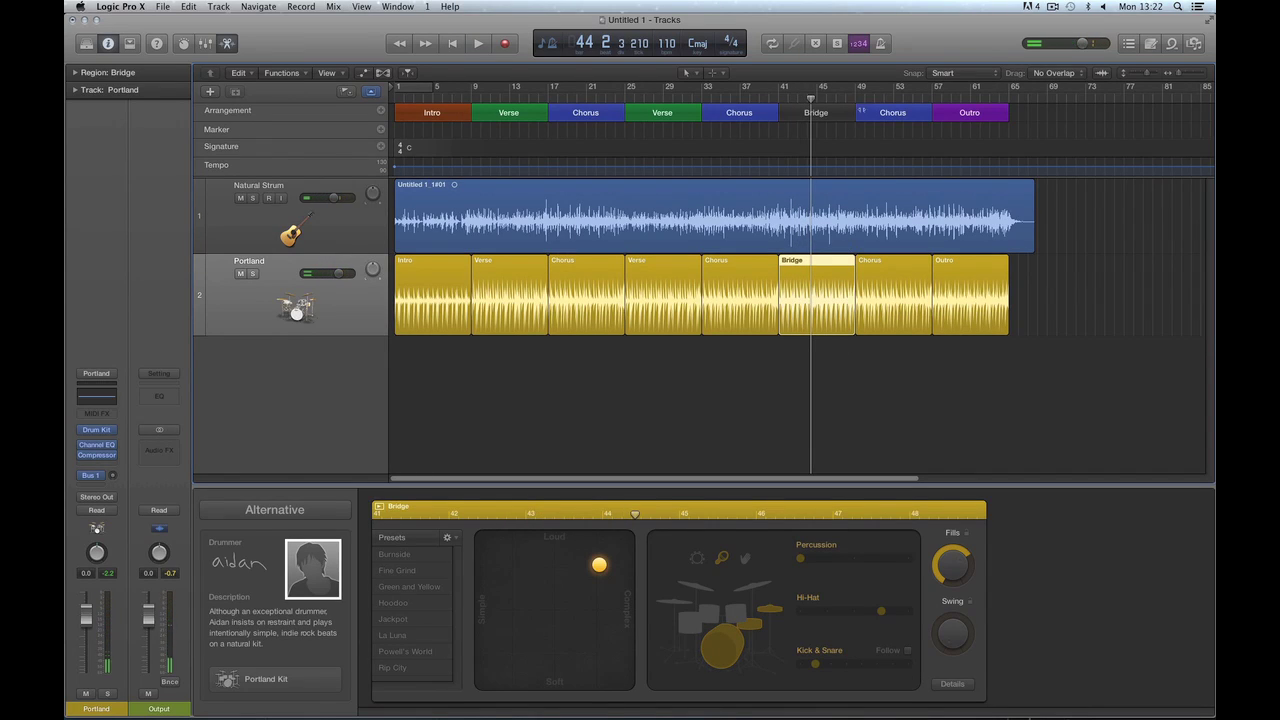
Show the last Chorus region's Drummer settings and play that section briefly from bar 49
{"action": "left_click", "coordinate": [877, 272]}
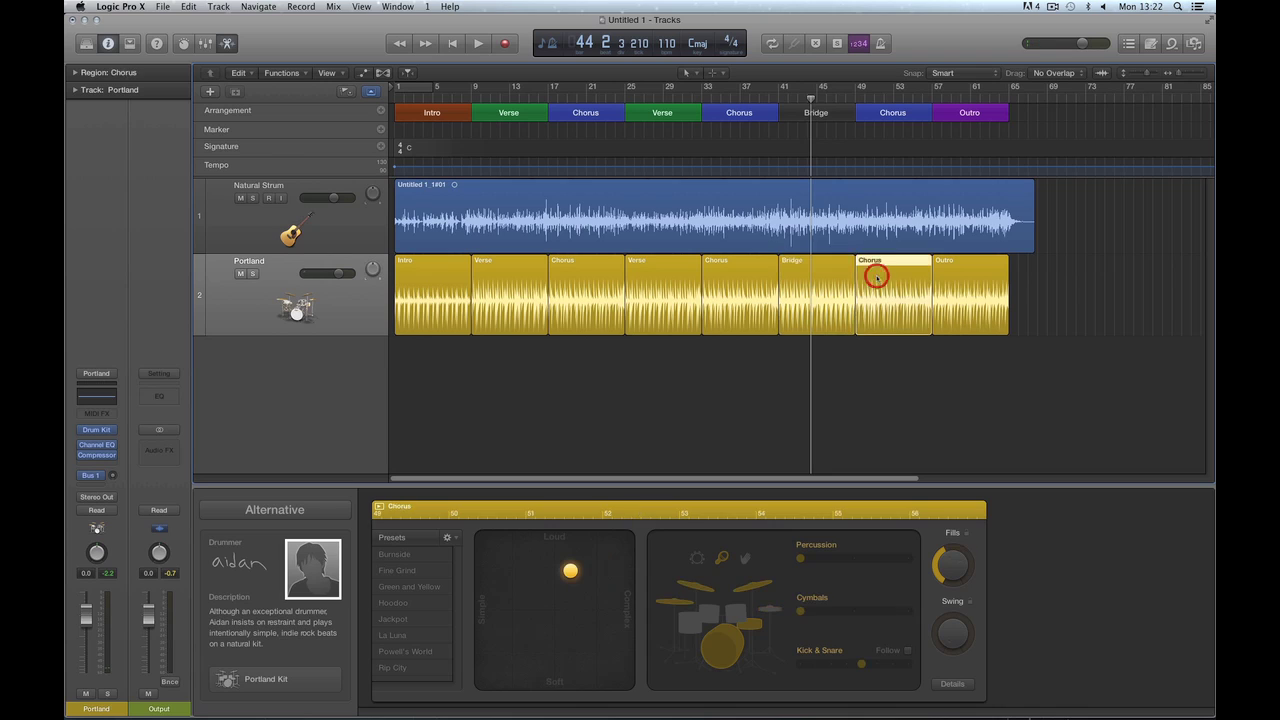
{"action": "left_click", "coordinate": [856, 100]}
{"action": "key", "text": "space"}
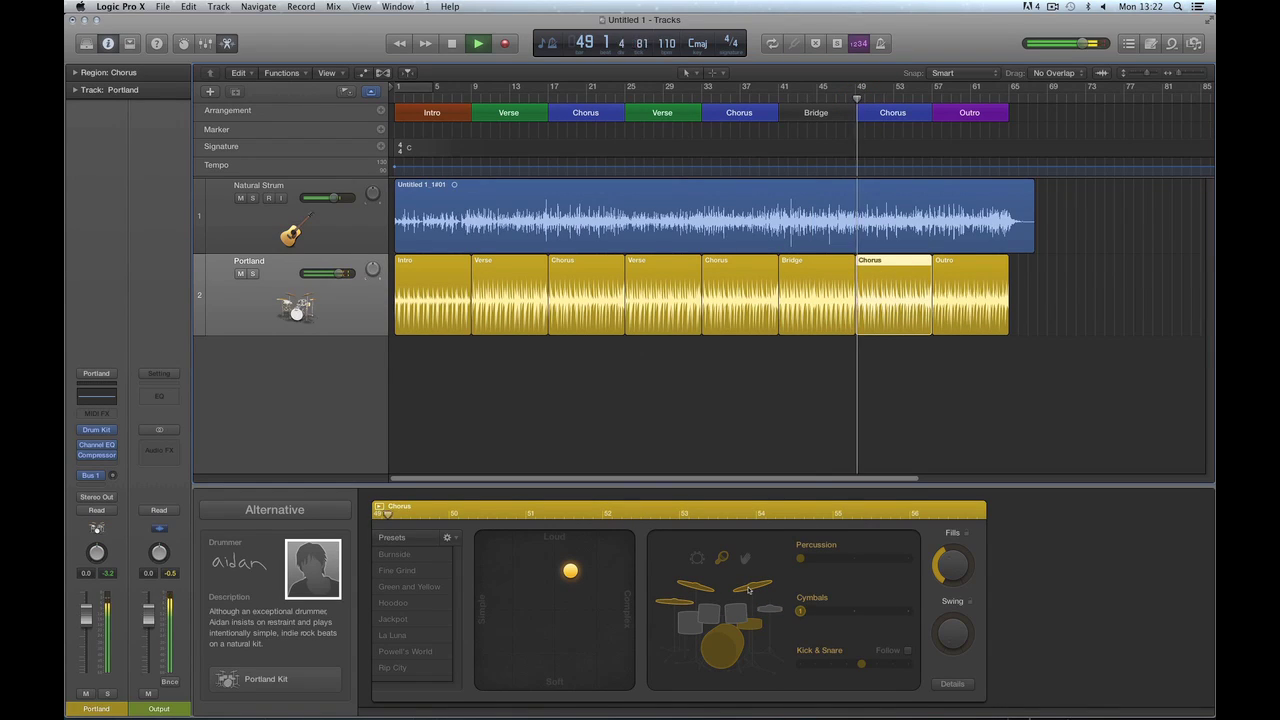
{"action": "key", "text": "space"}
Play the change from the last Chorus to the Outro from bar 56, comparing the two regions' Drummer settings
{"action": "left_click", "coordinate": [943, 262]}
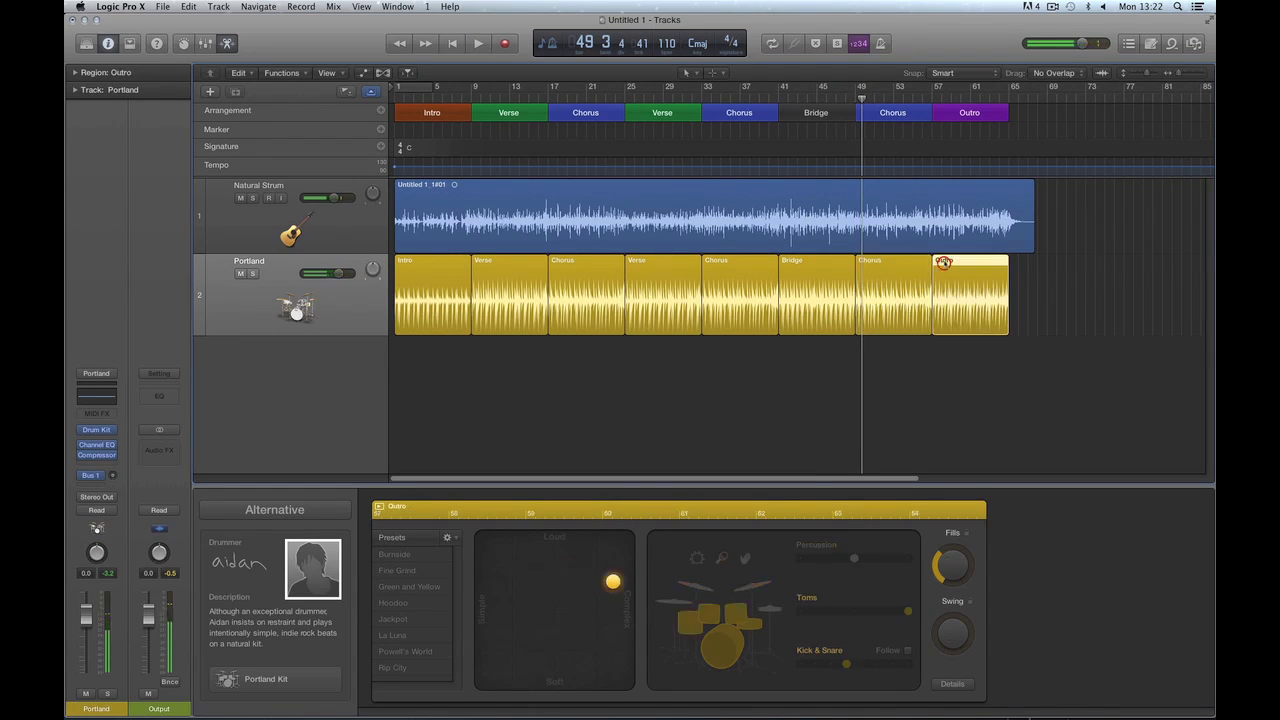
{"action": "left_click", "coordinate": [930, 99]}
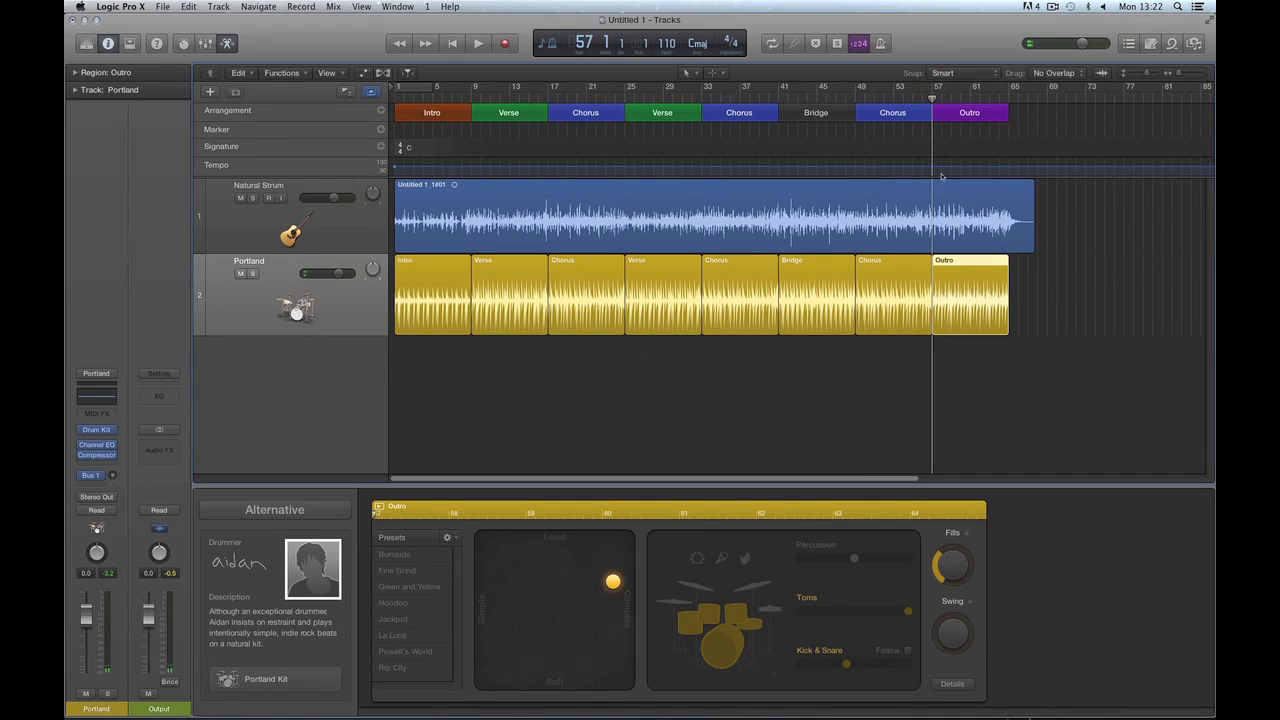
{"action": "left_click", "coordinate": [922, 97]}
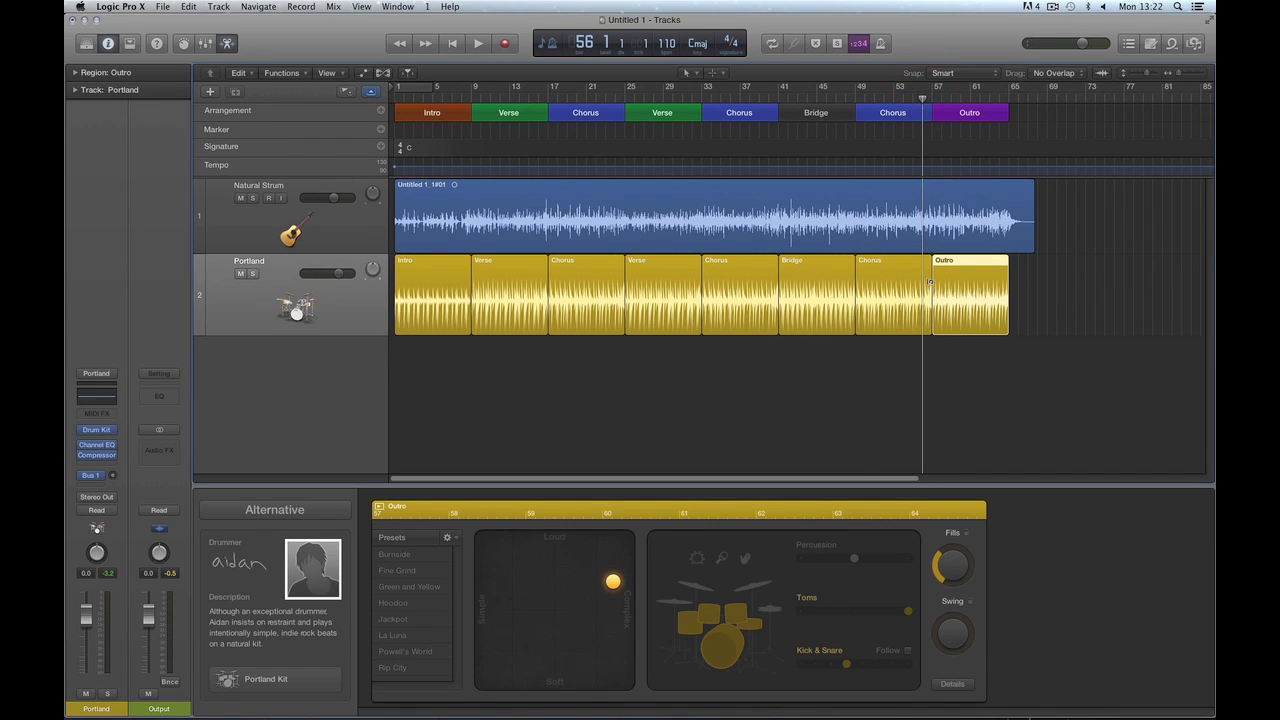
{"action": "left_click", "coordinate": [924, 280]}
{"action": "left_click", "coordinate": [951, 280]}
{"action": "left_click", "coordinate": [917, 288]}
{"action": "key", "text": "space"}
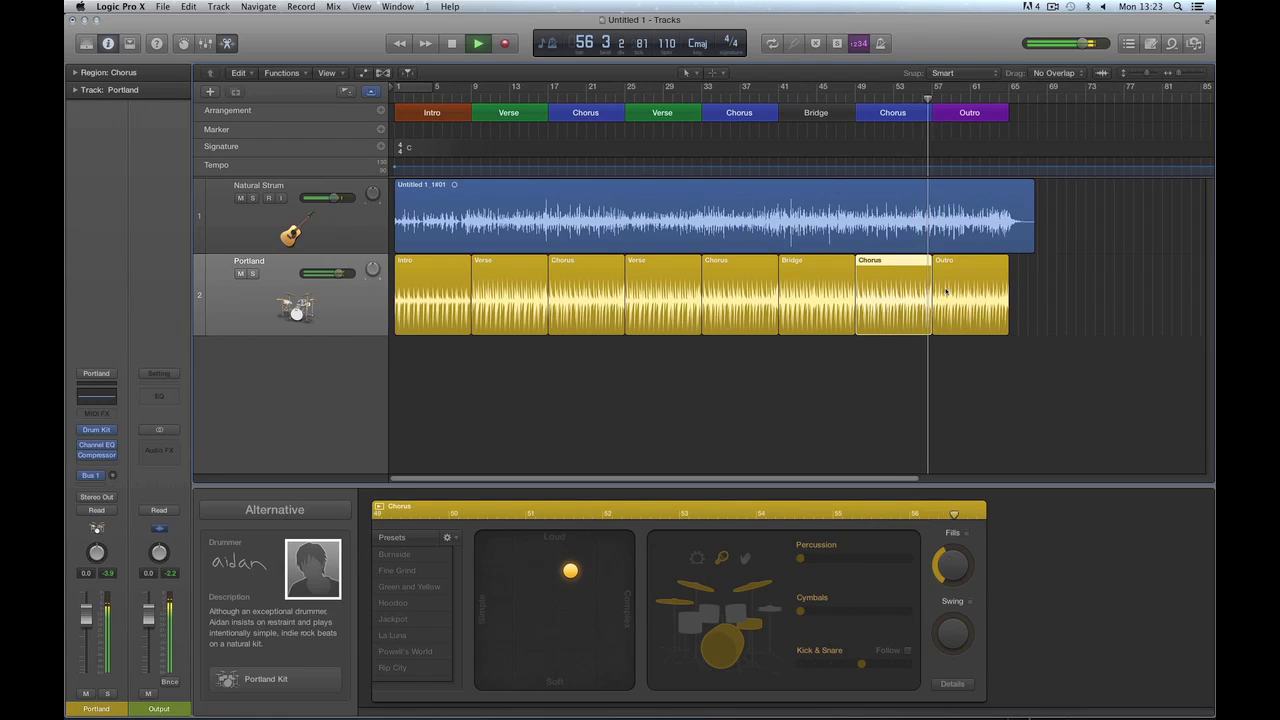
{"action": "left_click", "coordinate": [945, 291]}
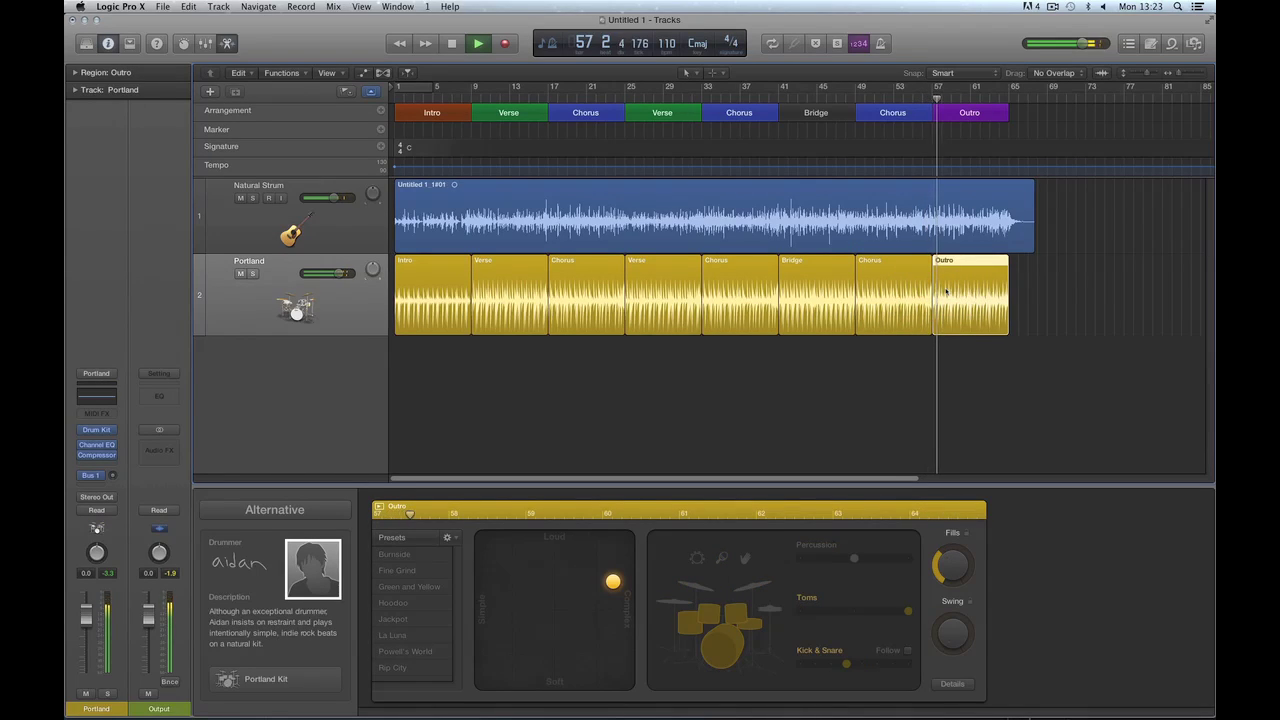
{"action": "key", "text": "space"}
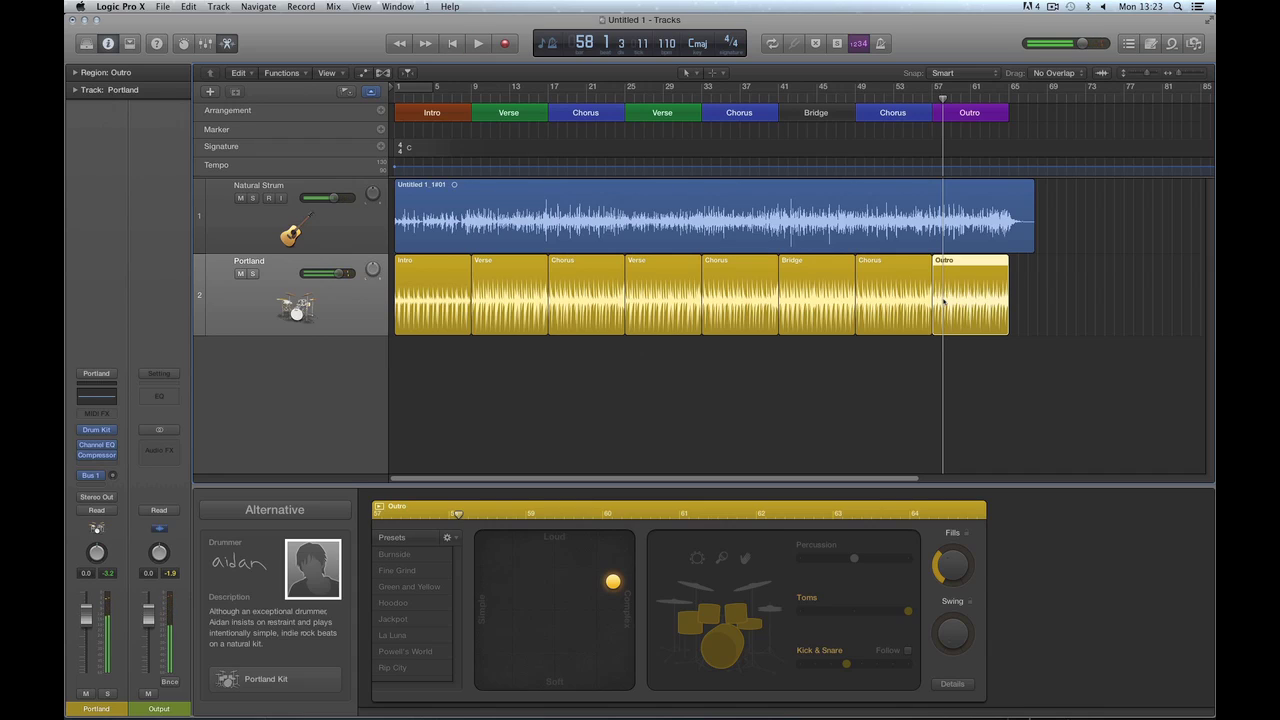
Check the Outro region's kick and snare setting and play a little more of the Outro from bar 58
{"action": "mouse_move", "coordinate": [843, 668]}
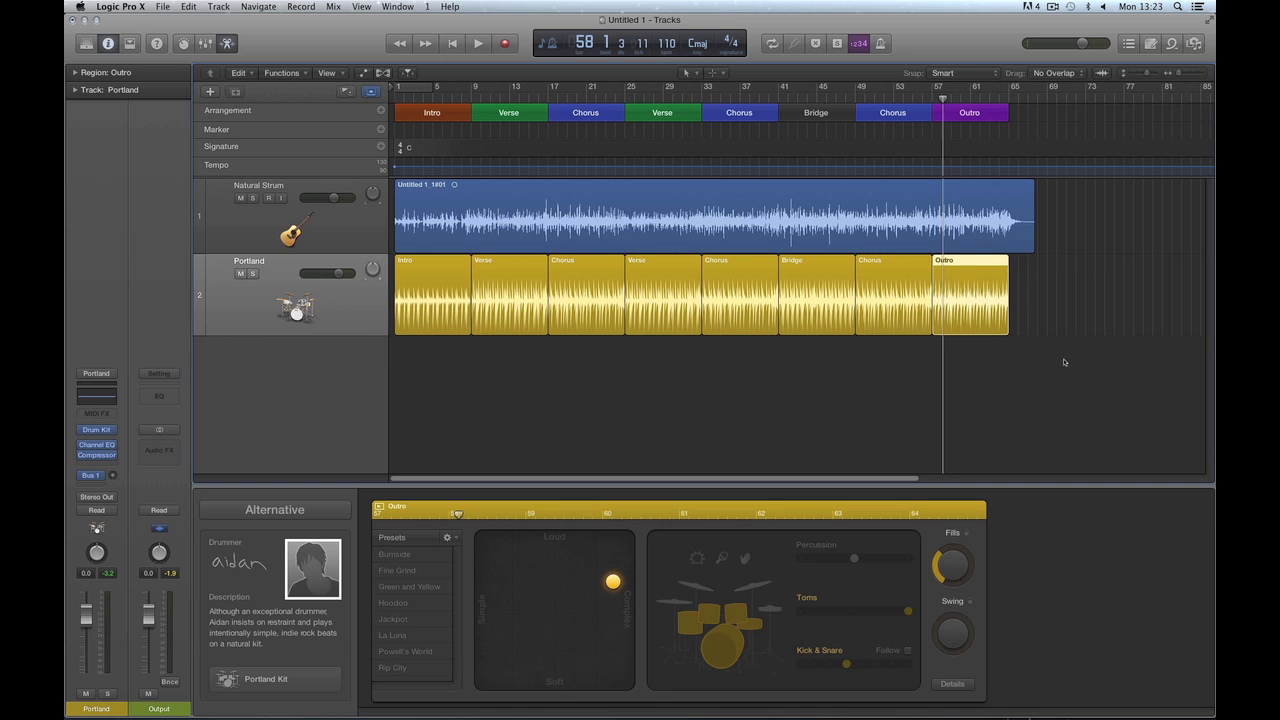
{"action": "key", "text": "space"}
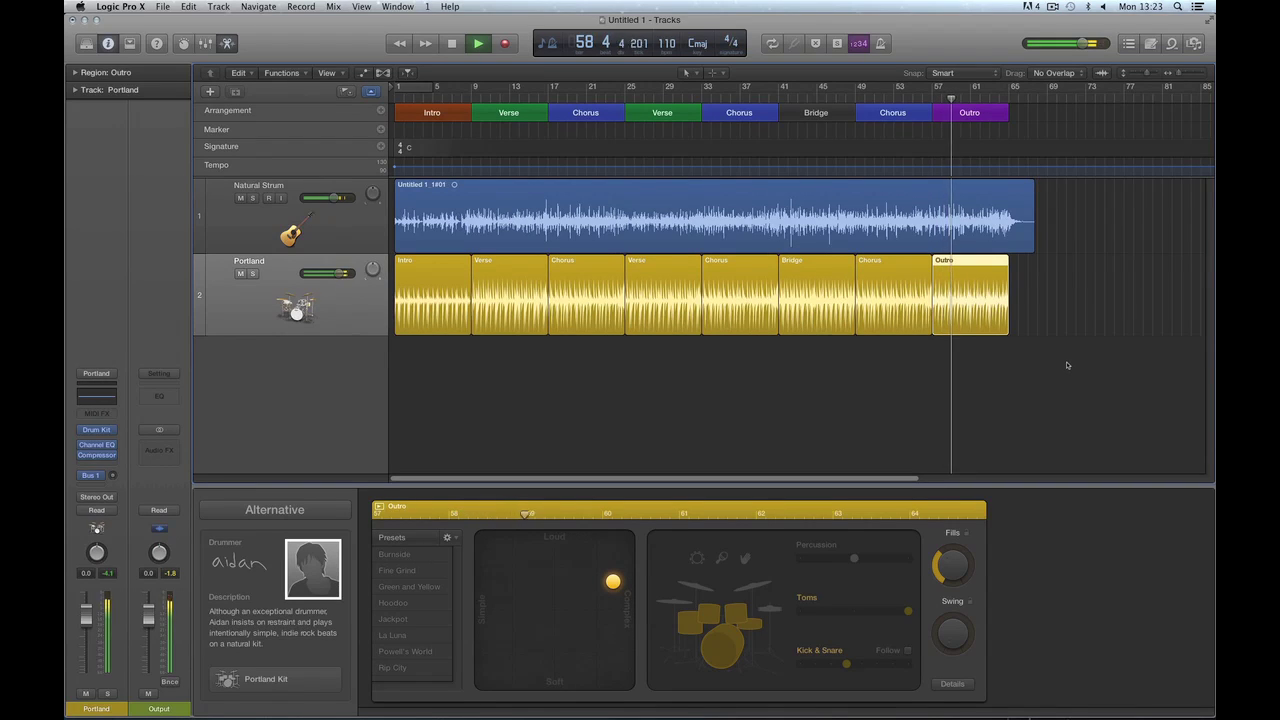
{"action": "key", "text": "space"}
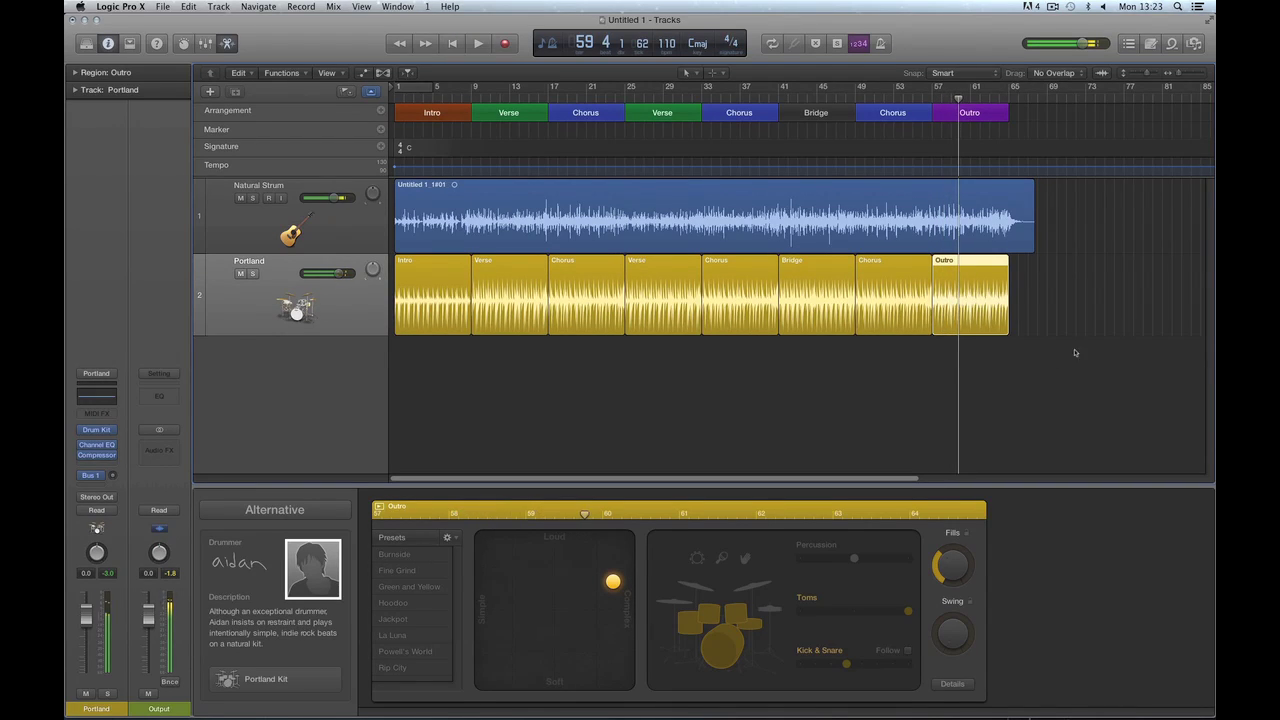
Select all the drum regions together, and examine the Intro, first Verse, first Chorus and second Verse settings one by one
{"action": "left_click_drag", "start_coordinate": [1100, 300], "coordinate": [436, 351]}
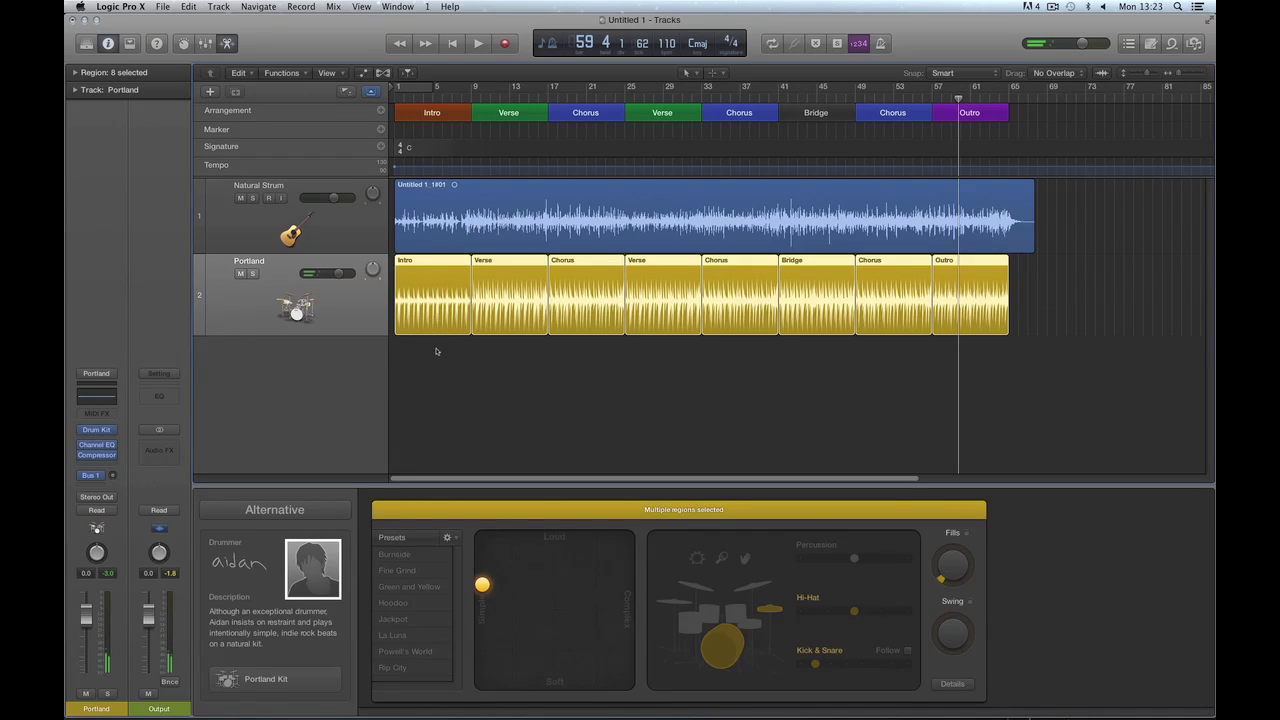
{"action": "left_click", "coordinate": [443, 361]}
{"action": "left_click", "coordinate": [431, 297]}
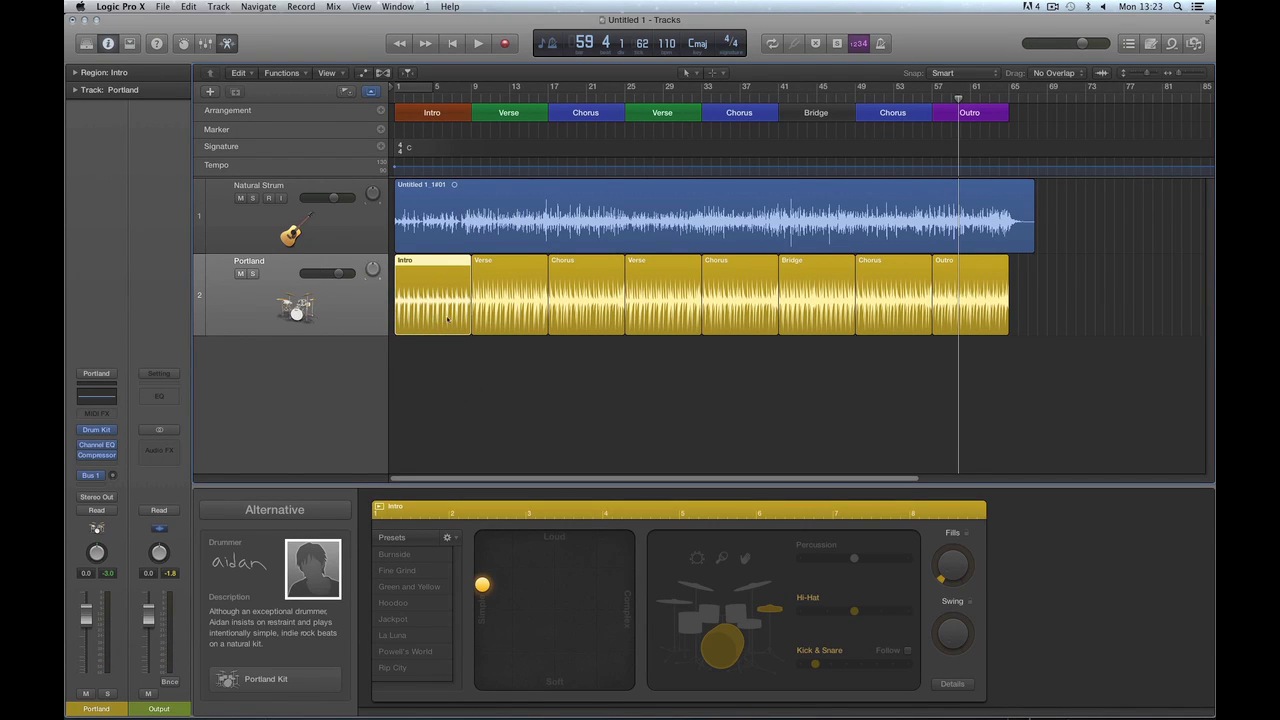
{"action": "left_click", "coordinate": [506, 279]}
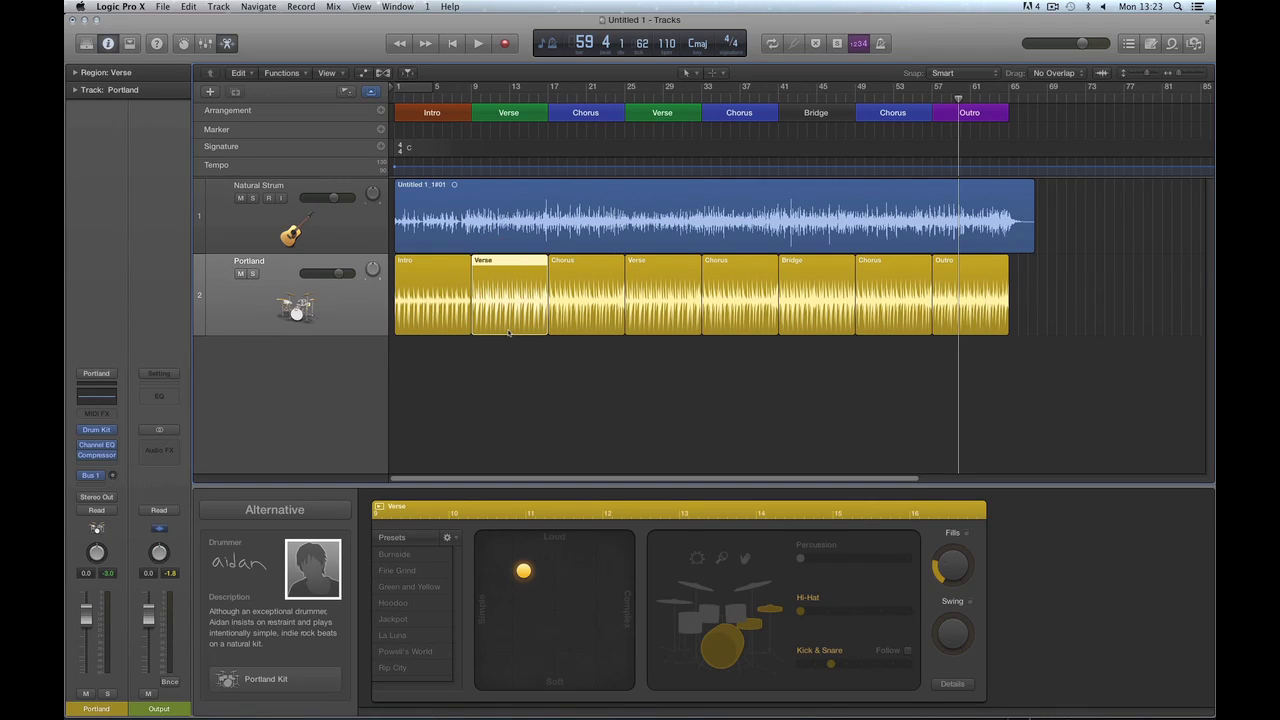
{"action": "left_click", "coordinate": [582, 279]}
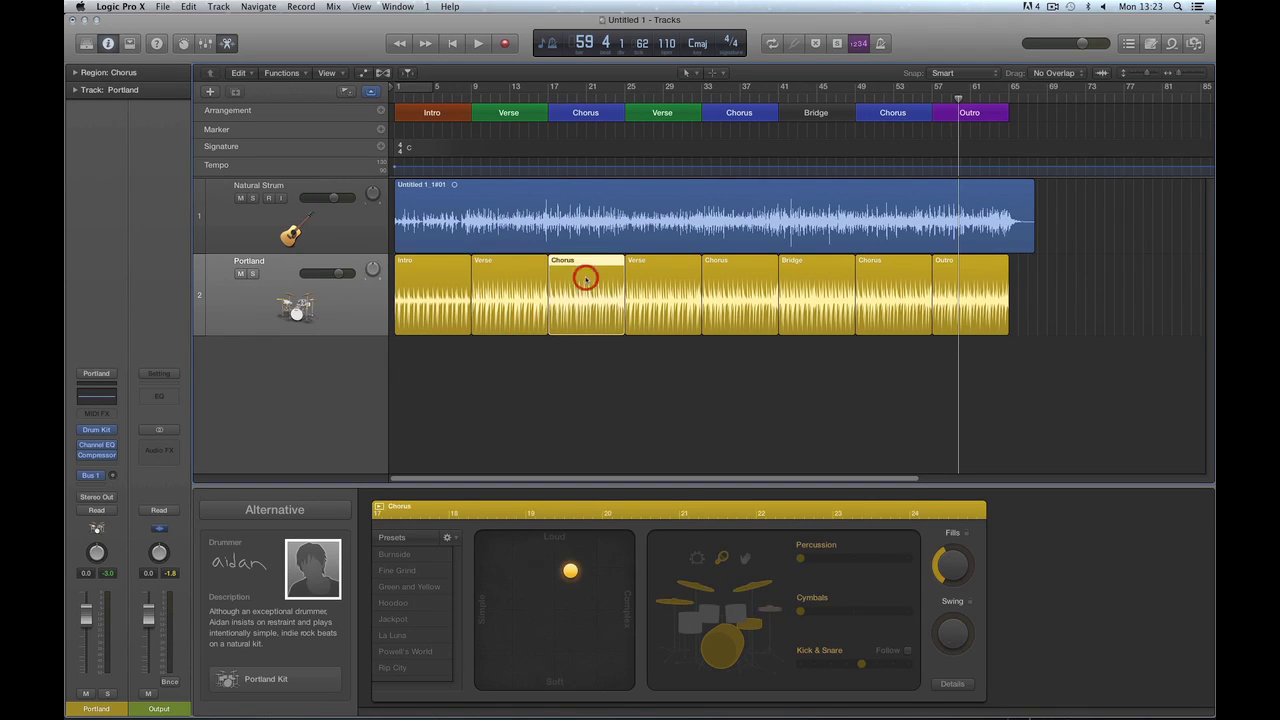
{"action": "left_click", "coordinate": [658, 279]}
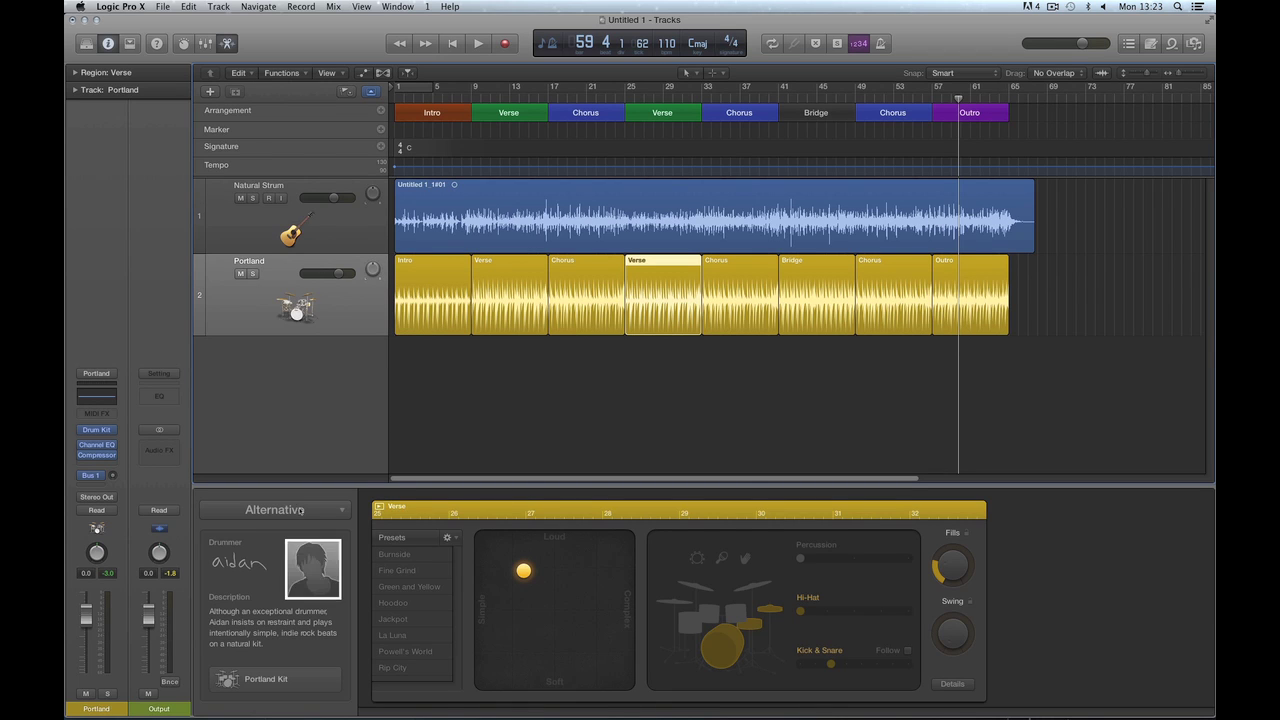
Change the drum track's drummer to Nikki from the Alternative genre, replacing the existing region settings
{"action": "left_click", "coordinate": [274, 509]}
{"action": "left_click", "coordinate": [266, 540]}
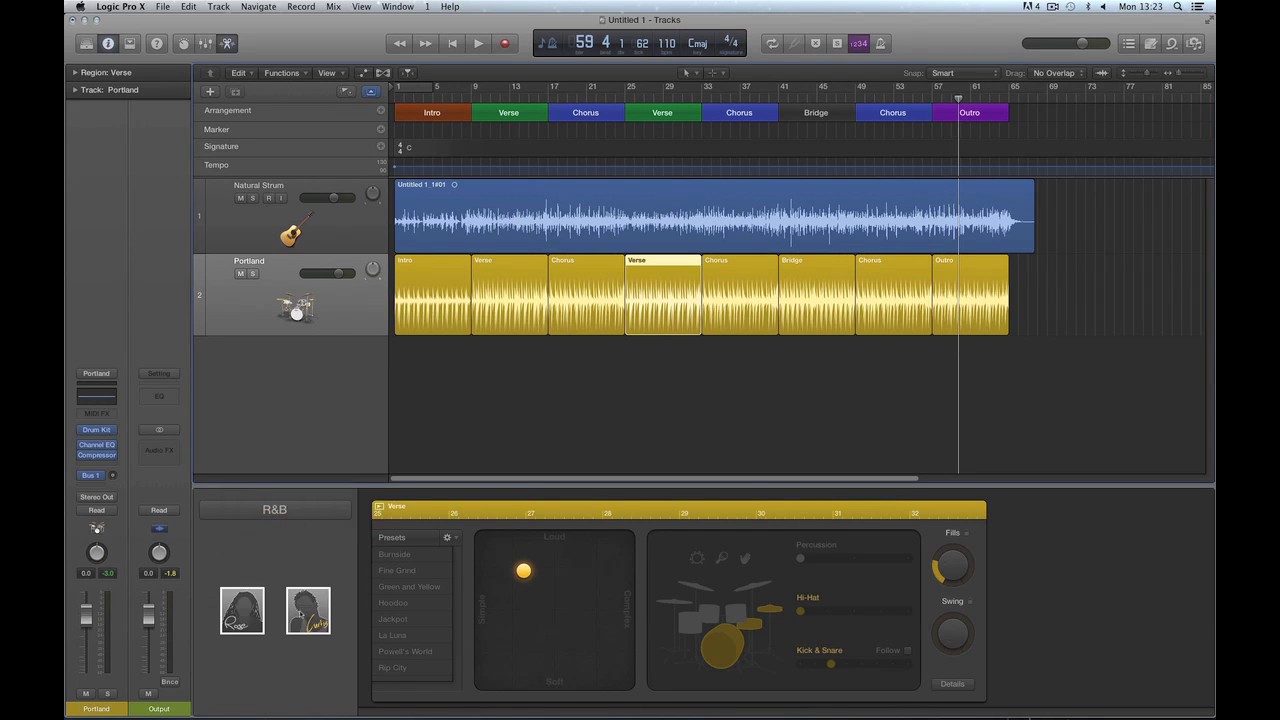
{"action": "left_click", "coordinate": [297, 508]}
{"action": "left_click", "coordinate": [298, 480]}
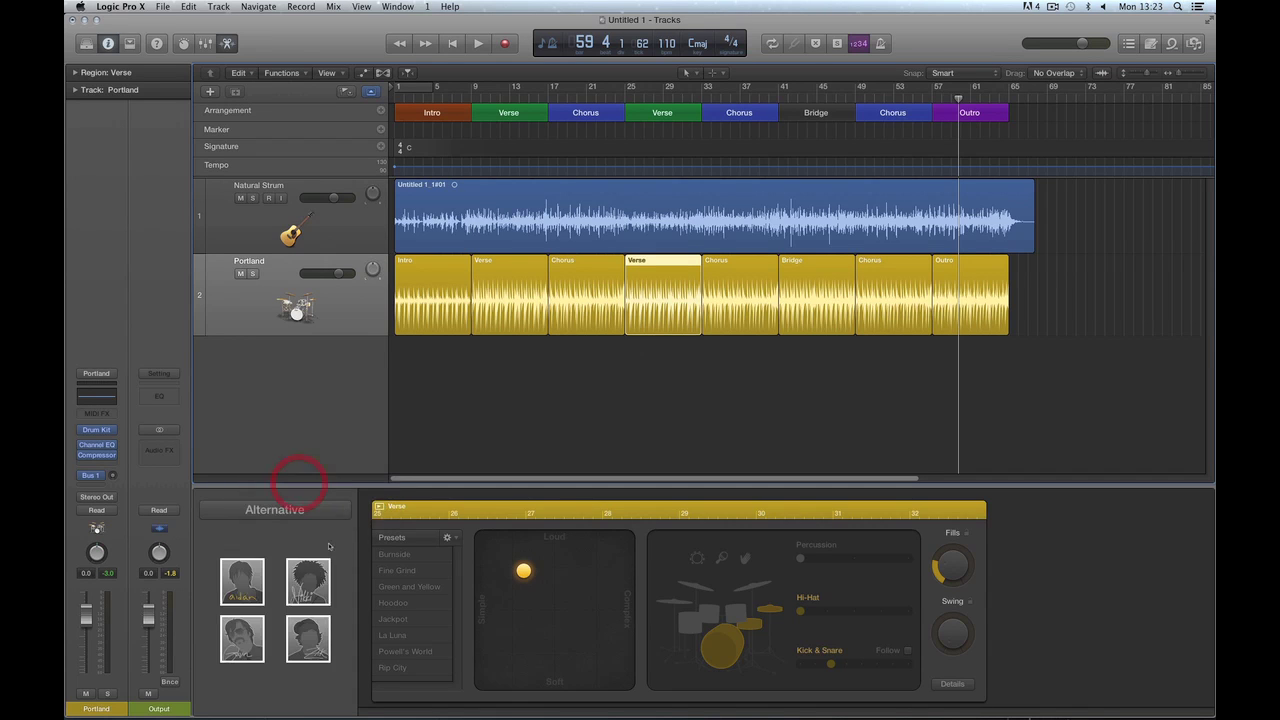
{"action": "left_click", "coordinate": [310, 578]}
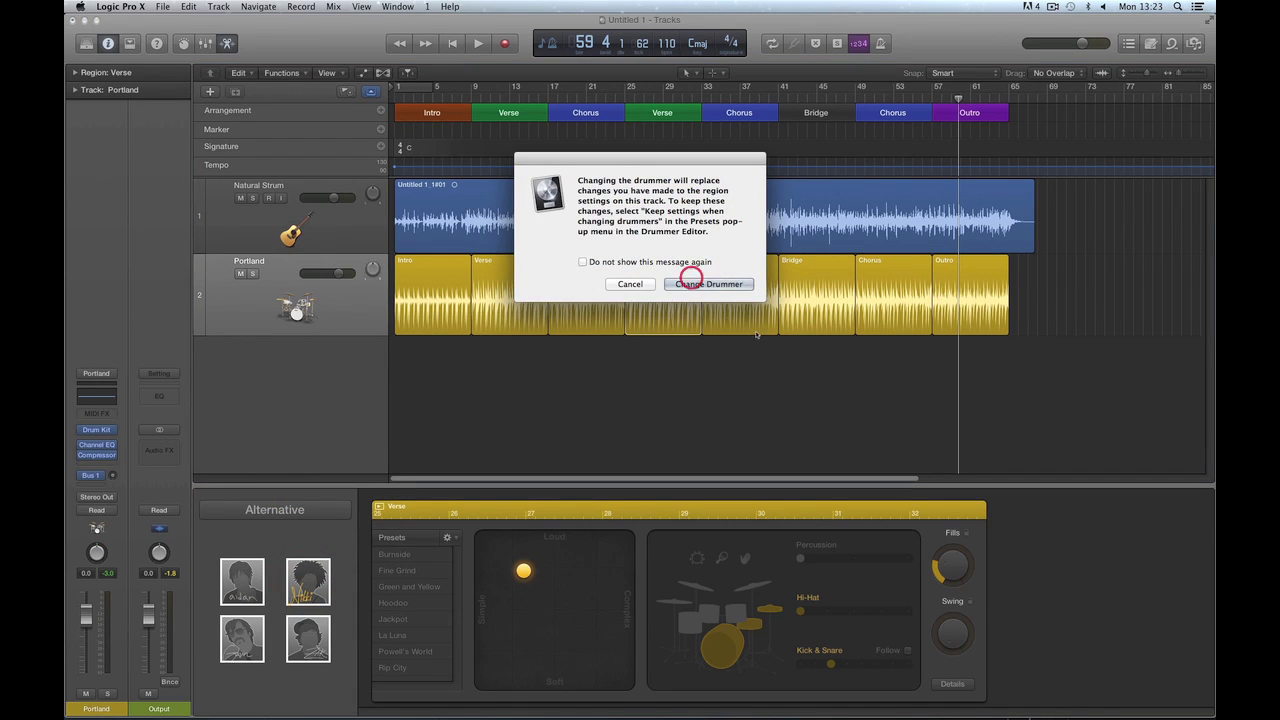
{"action": "left_click", "coordinate": [708, 284]}
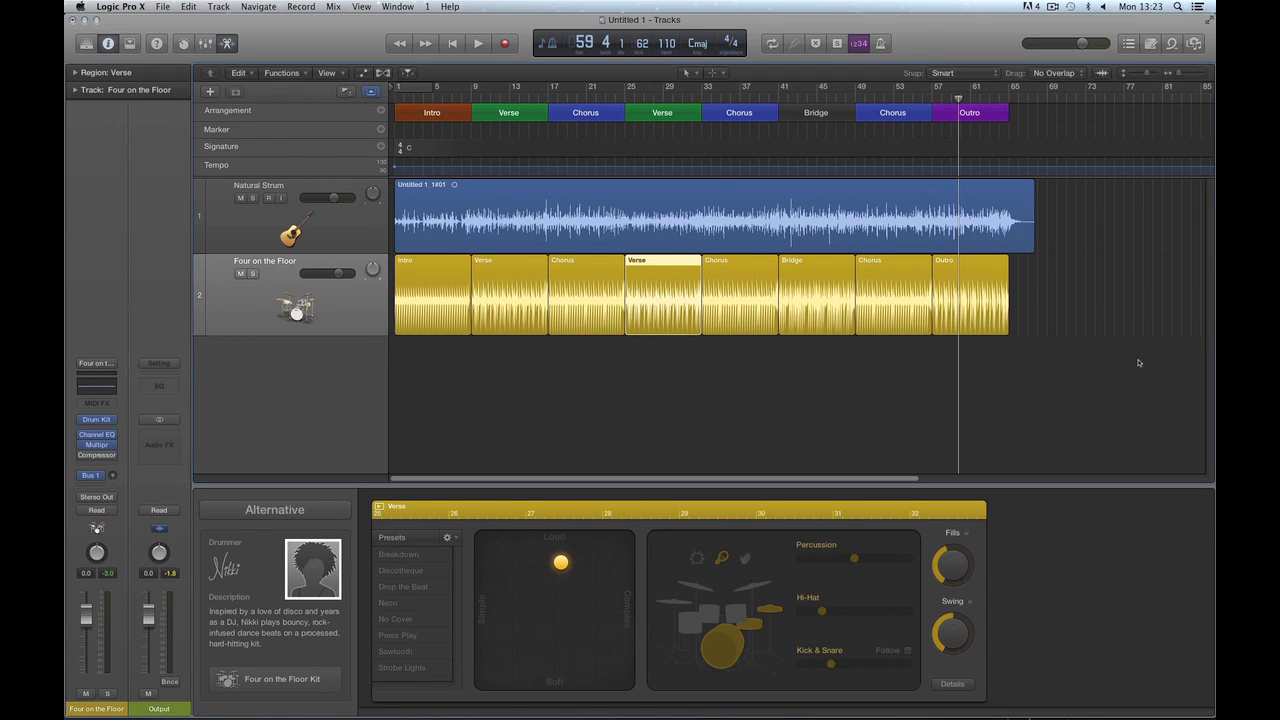
Select all the drum regions together and play briefly from bar 59, and again from the start of the song
{"action": "left_click", "coordinate": [724, 424]}
{"action": "left_click_drag", "start_coordinate": [1020, 300], "coordinate": [420, 303]}
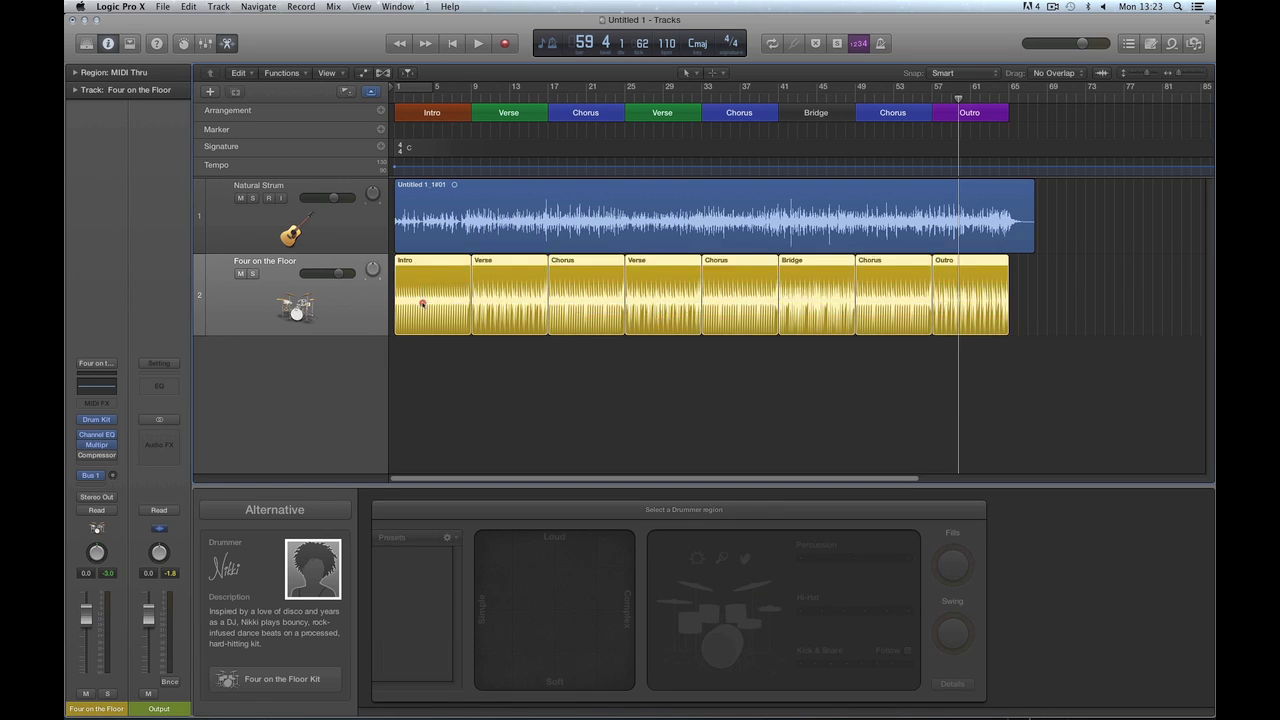
{"action": "key", "text": "space"}
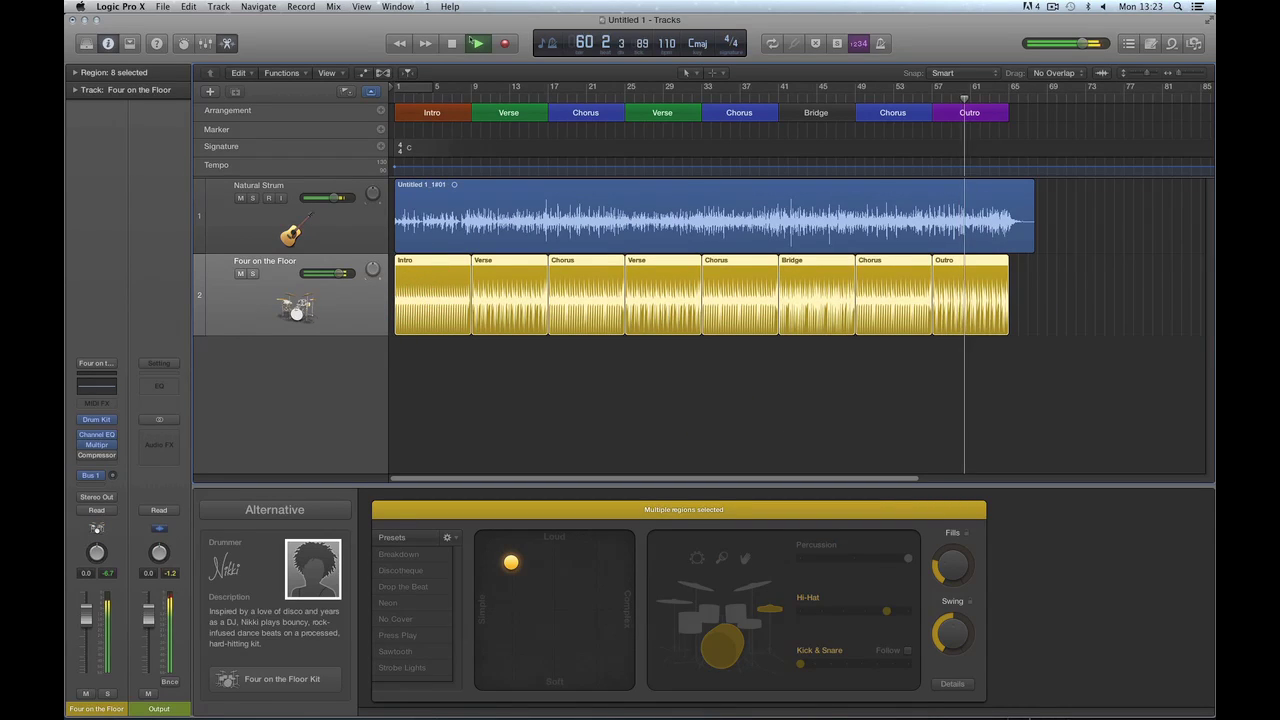
{"action": "key", "text": "space"}
{"action": "left_click", "coordinate": [452, 43]}
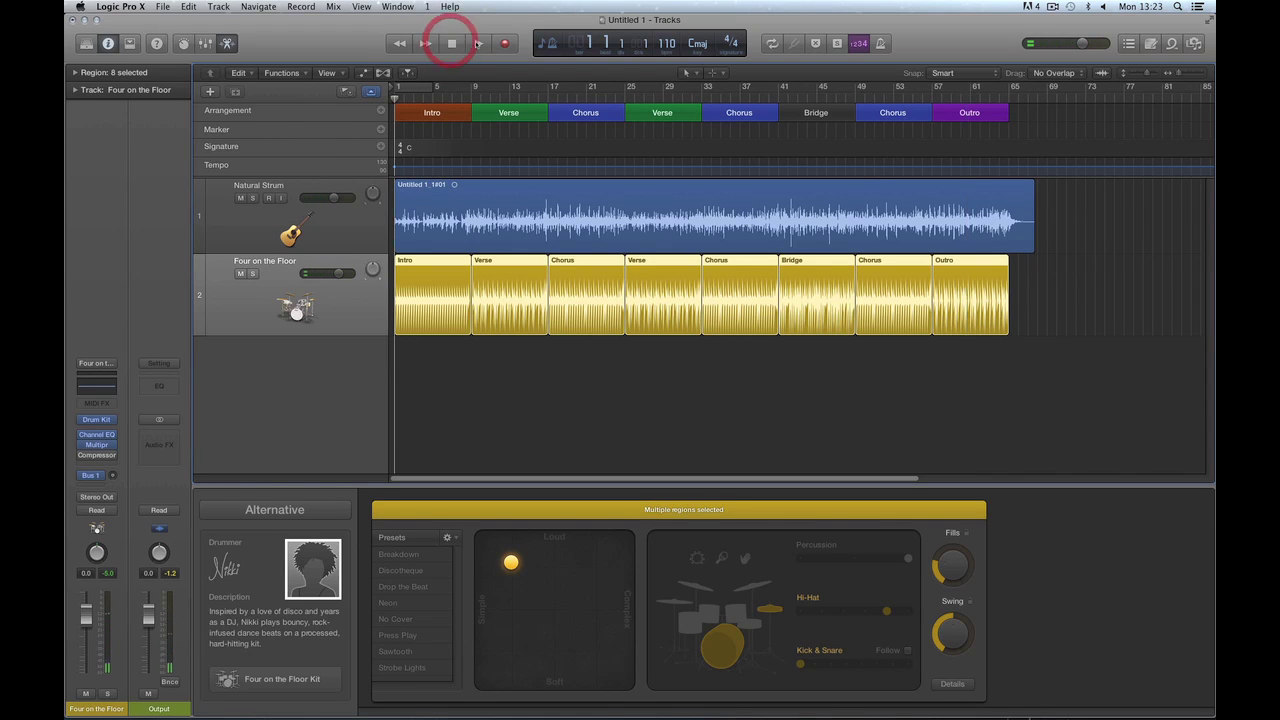
{"action": "left_click", "coordinate": [478, 43]}
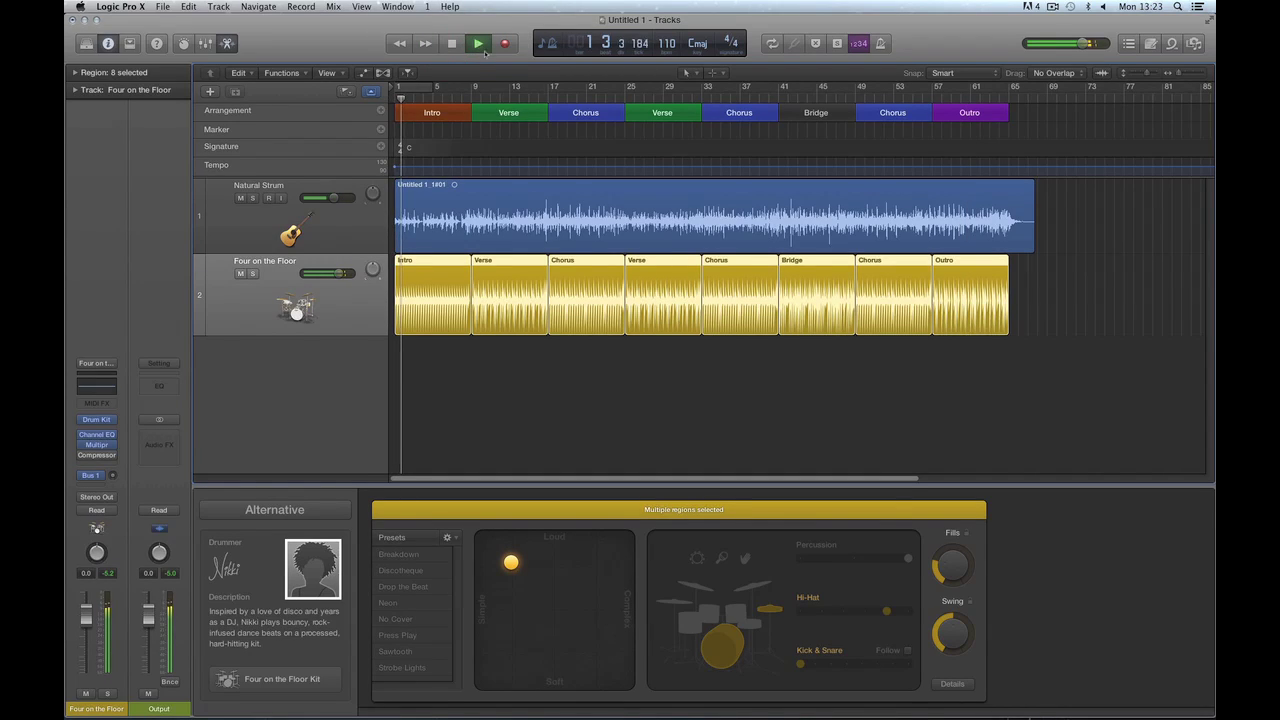
{"action": "key", "text": "space"}
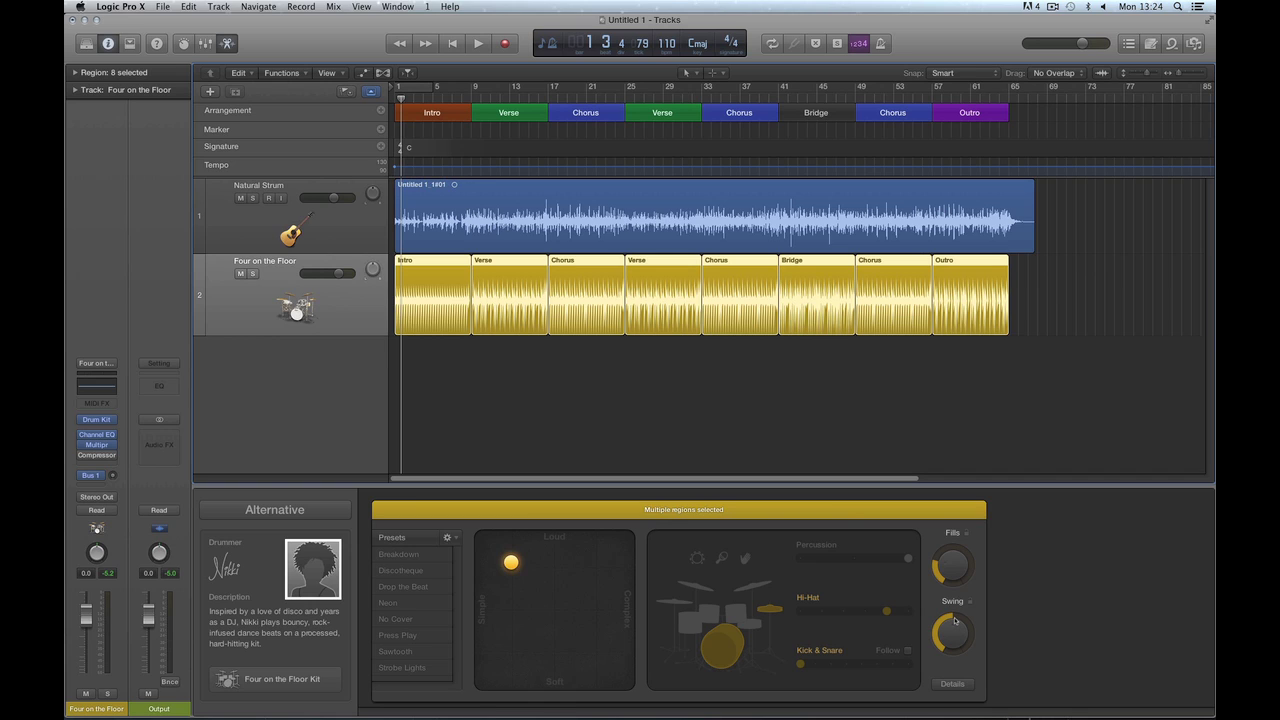
Turn the swing fully down for all eight drum regions and play a few bars of the Intro
{"action": "left_click", "coordinate": [723, 357]}
{"action": "left_click_drag", "start_coordinate": [1050, 300], "coordinate": [446, 313]}
{"action": "left_click_drag", "start_coordinate": [947, 627], "coordinate": [955, 699]}
{"action": "key", "text": "space"}
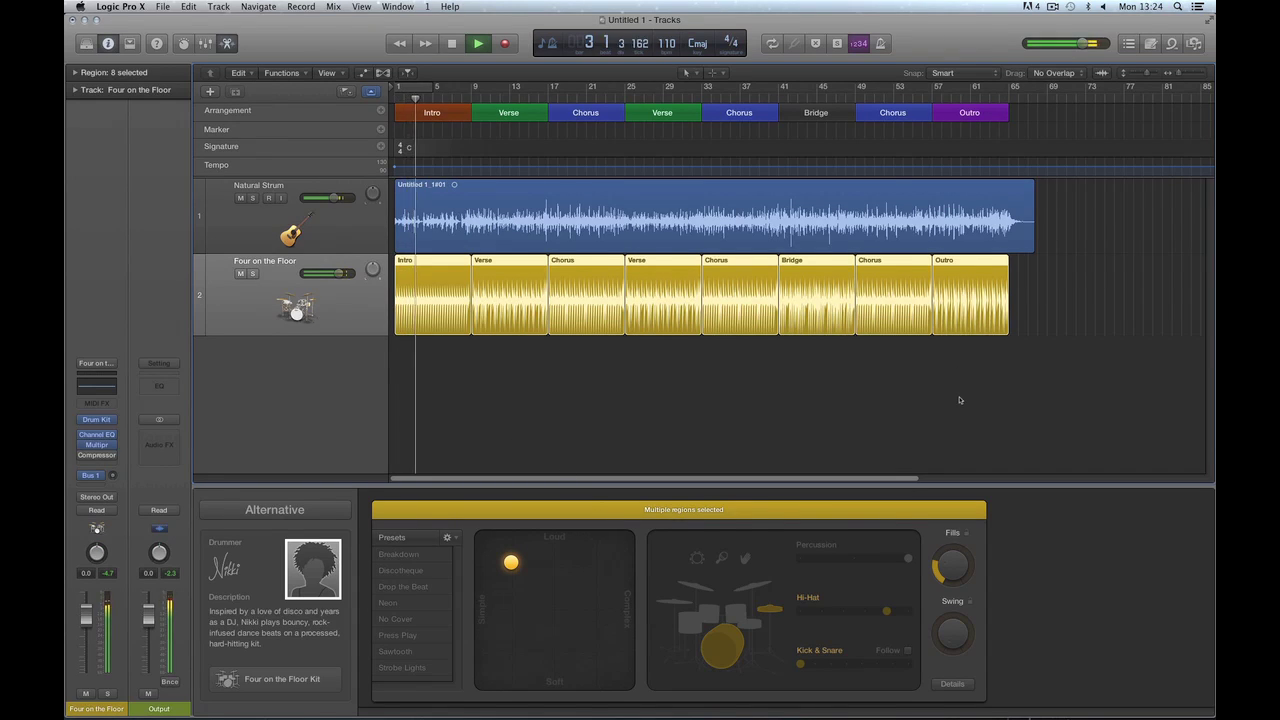
{"action": "key", "text": "space"}
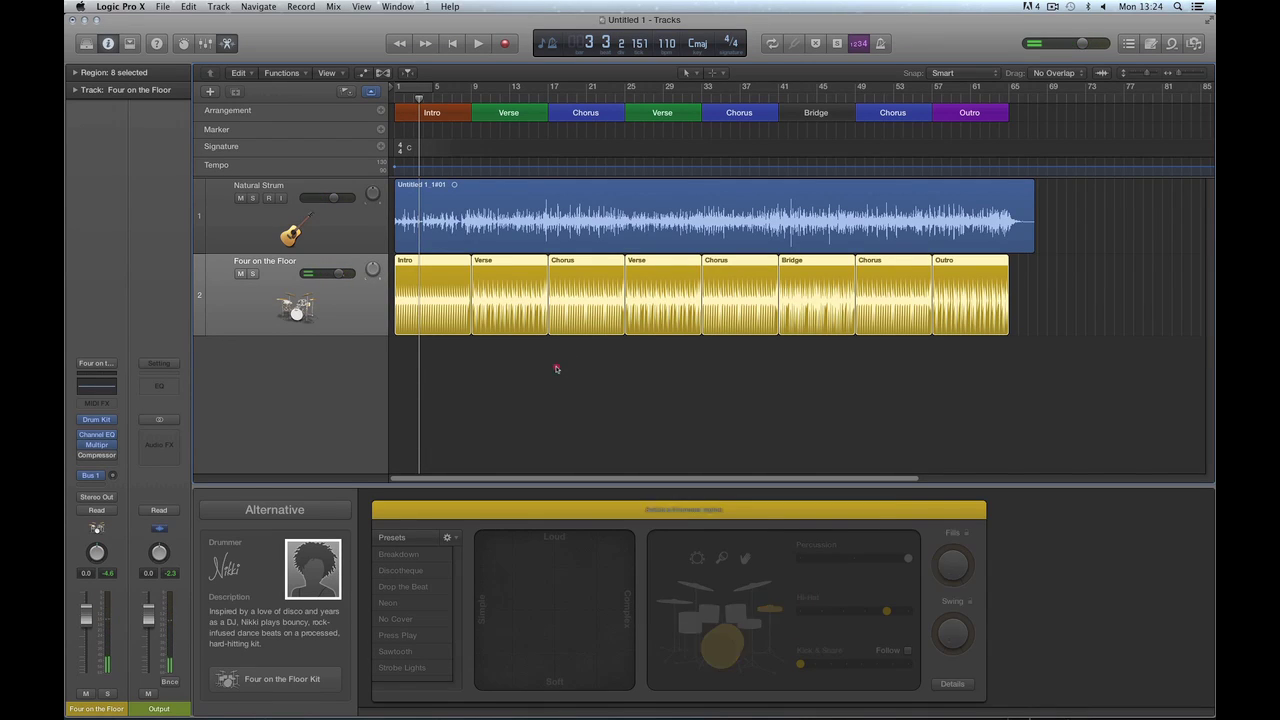
Show the Intro region's Drummer settings and play a little more of that section from bar 3
{"action": "left_click", "coordinate": [425, 281]}
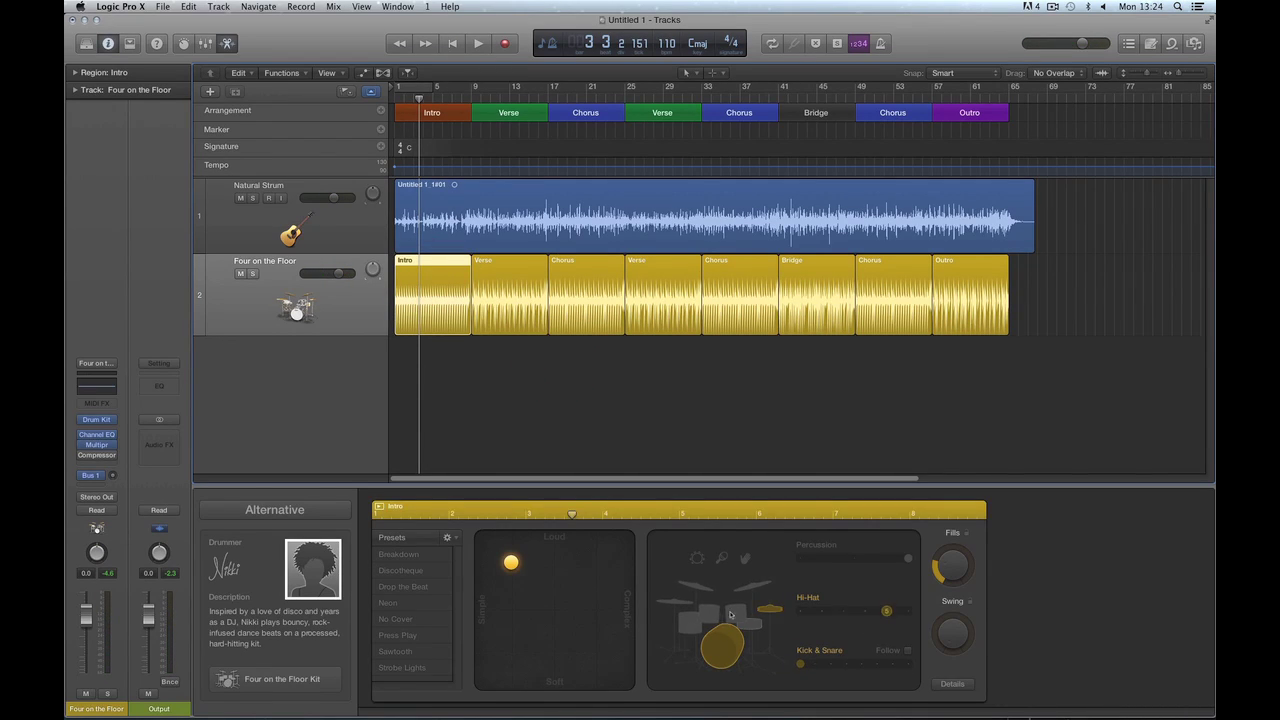
{"action": "key", "text": "space"}
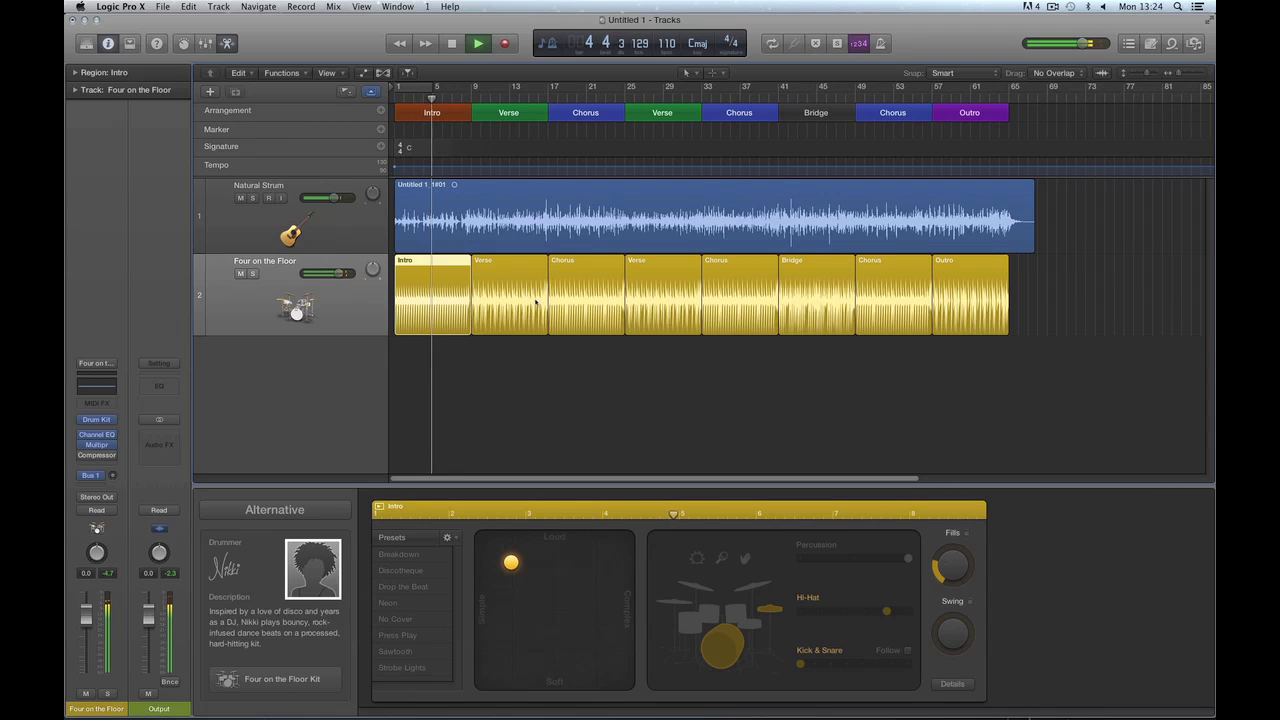
{"action": "key", "text": "space"}
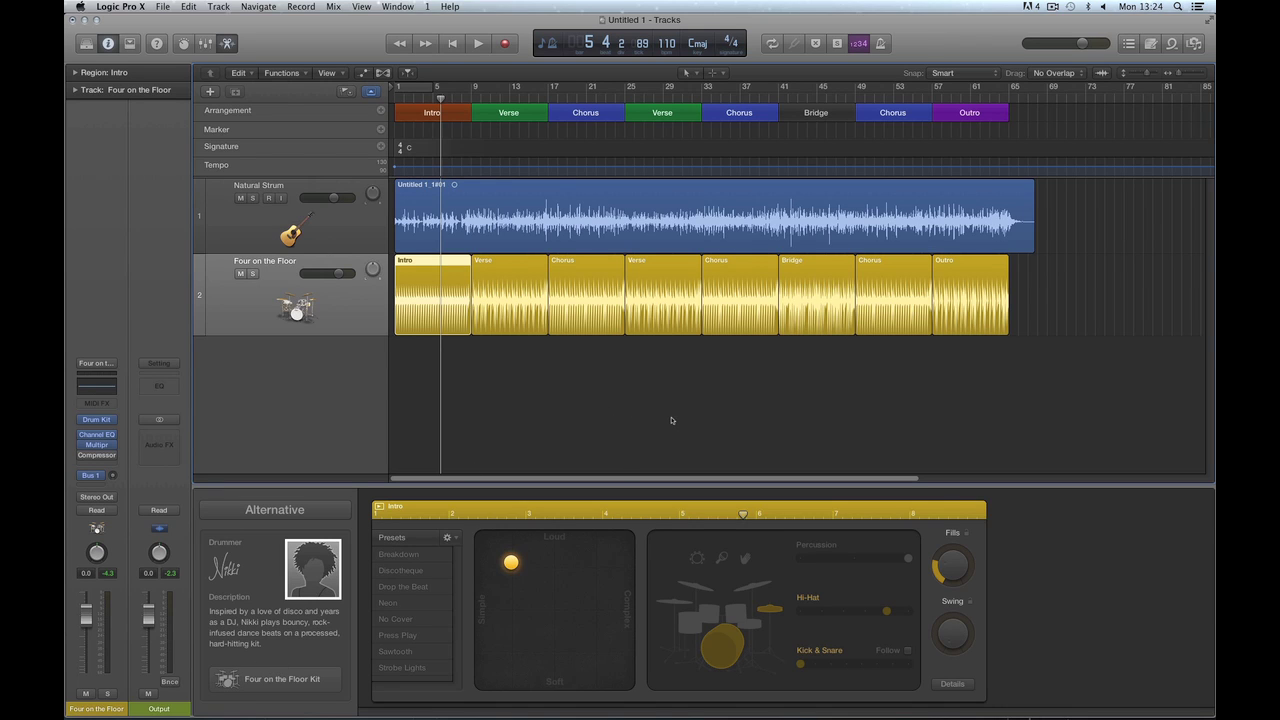
Select all the drum regions and move their XY pad puck to a loud setting midway between simple and complex
{"action": "left_click_drag", "start_coordinate": [1050, 308], "coordinate": [450, 288]}
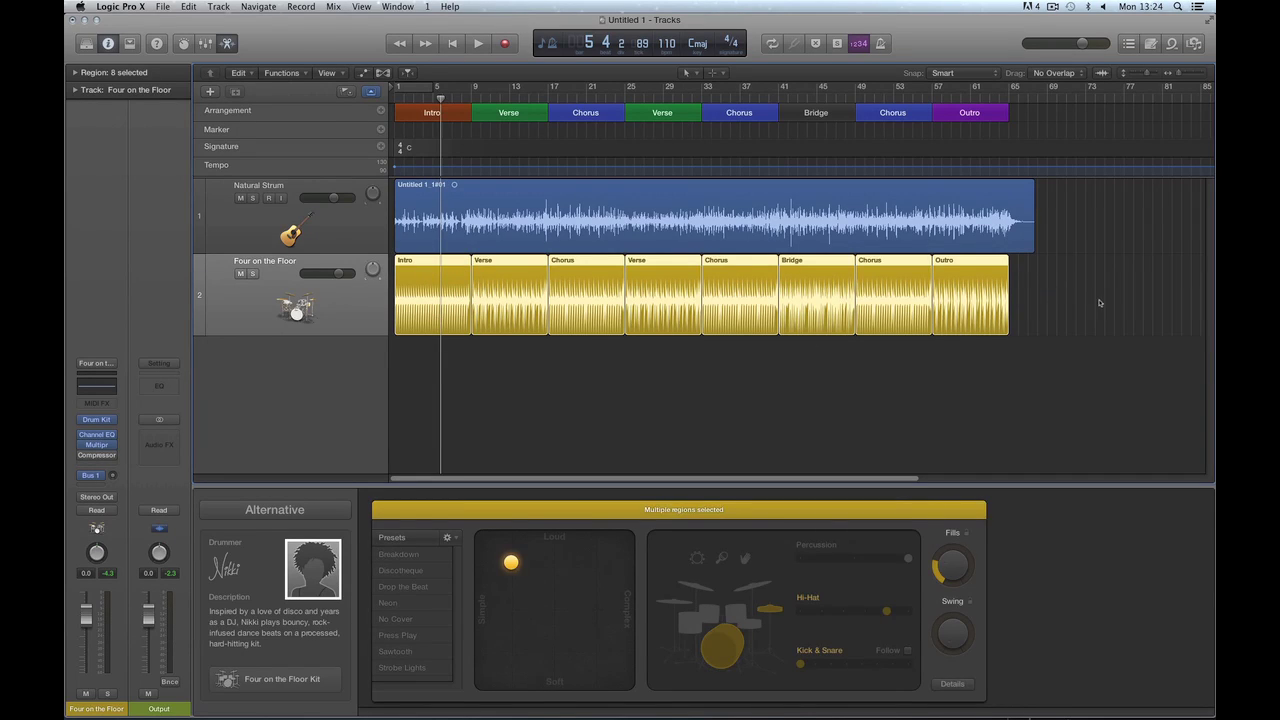
{"action": "left_click_drag", "start_coordinate": [1100, 294], "coordinate": [452, 287]}
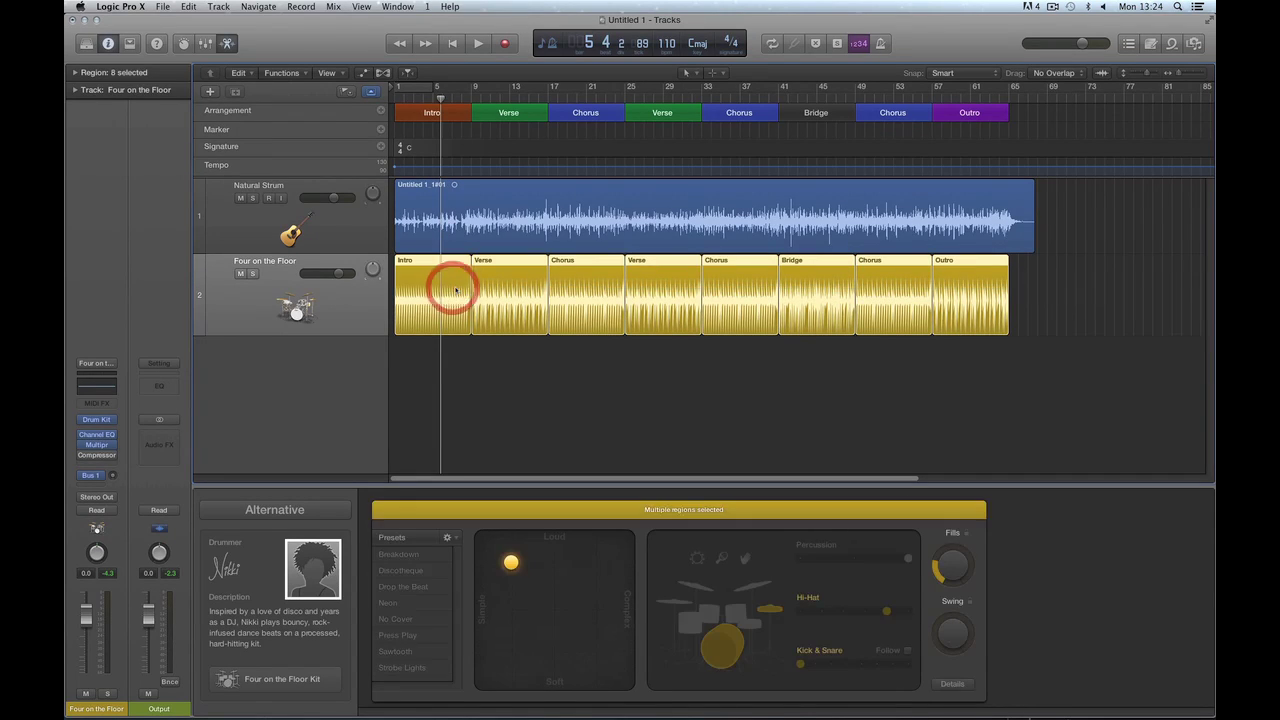
{"action": "left_click_drag", "start_coordinate": [511, 563], "coordinate": [575, 568]}
{"action": "left_click_drag", "start_coordinate": [566, 618], "coordinate": [555, 570]}
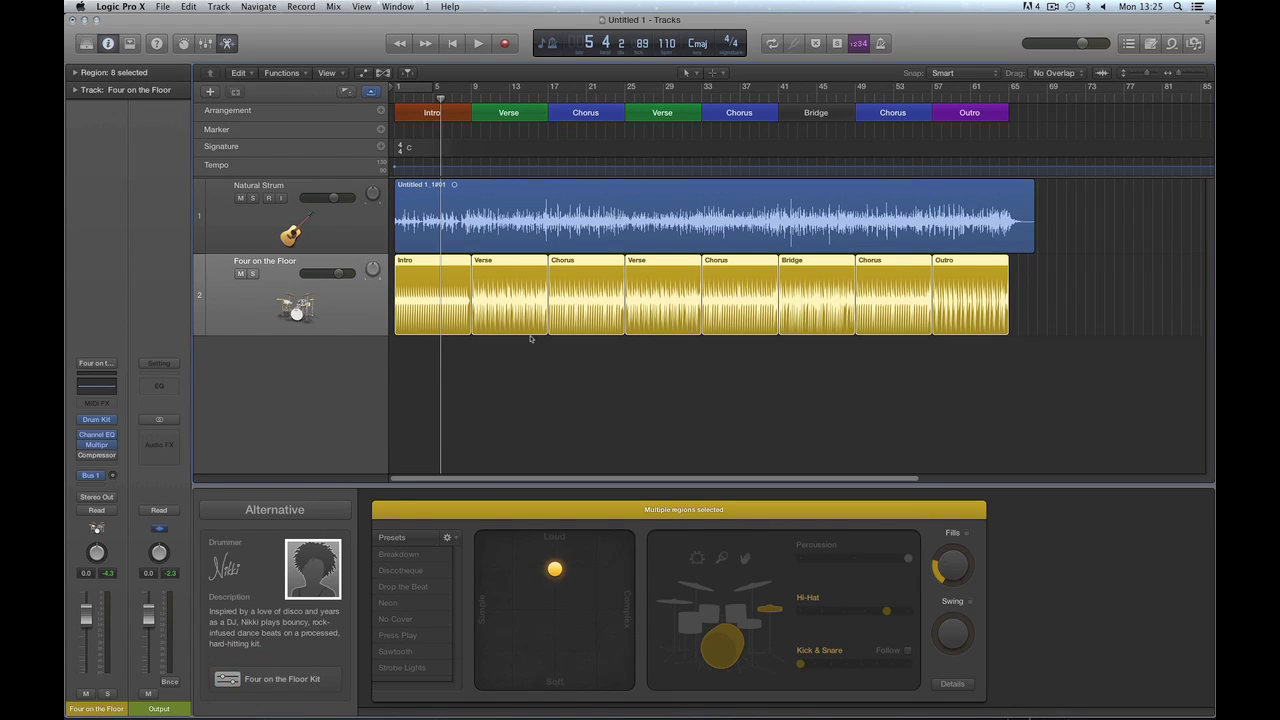
Open the Four on the Floor Kit in Drum Kit Designer to view it, and close it again
{"action": "left_click", "coordinate": [228, 679]}
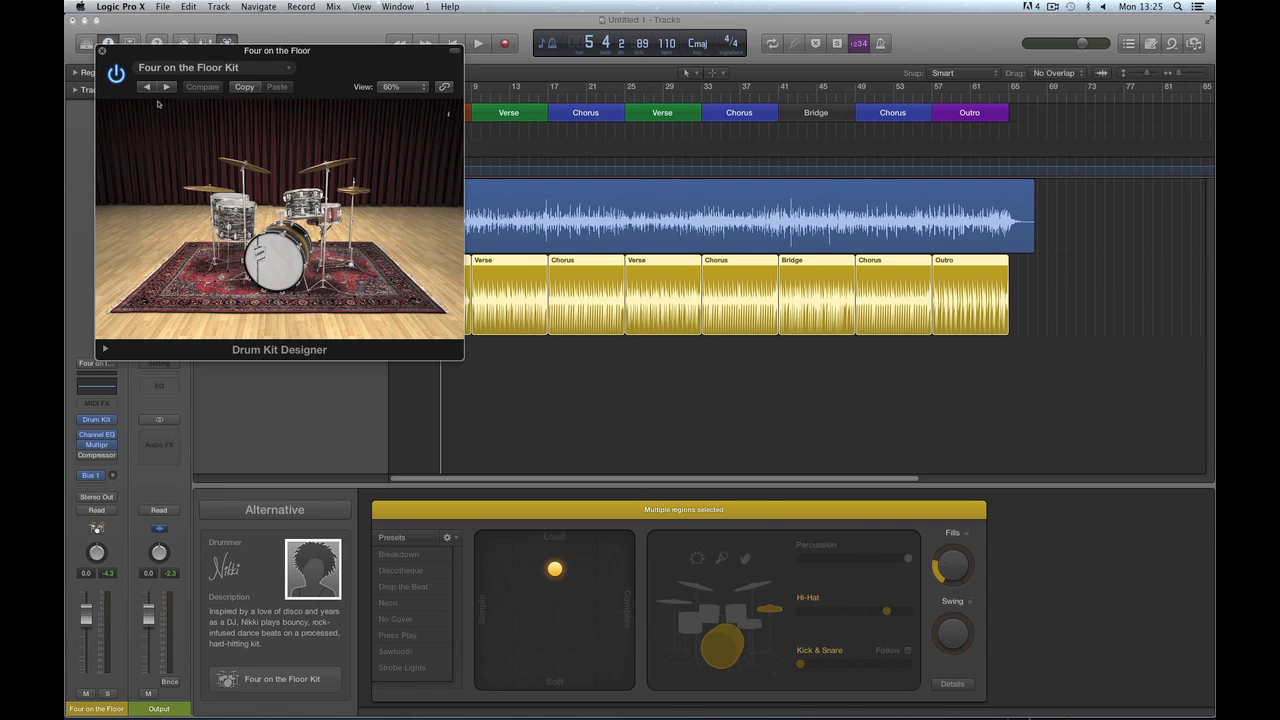
{"action": "left_click", "coordinate": [101, 51]}
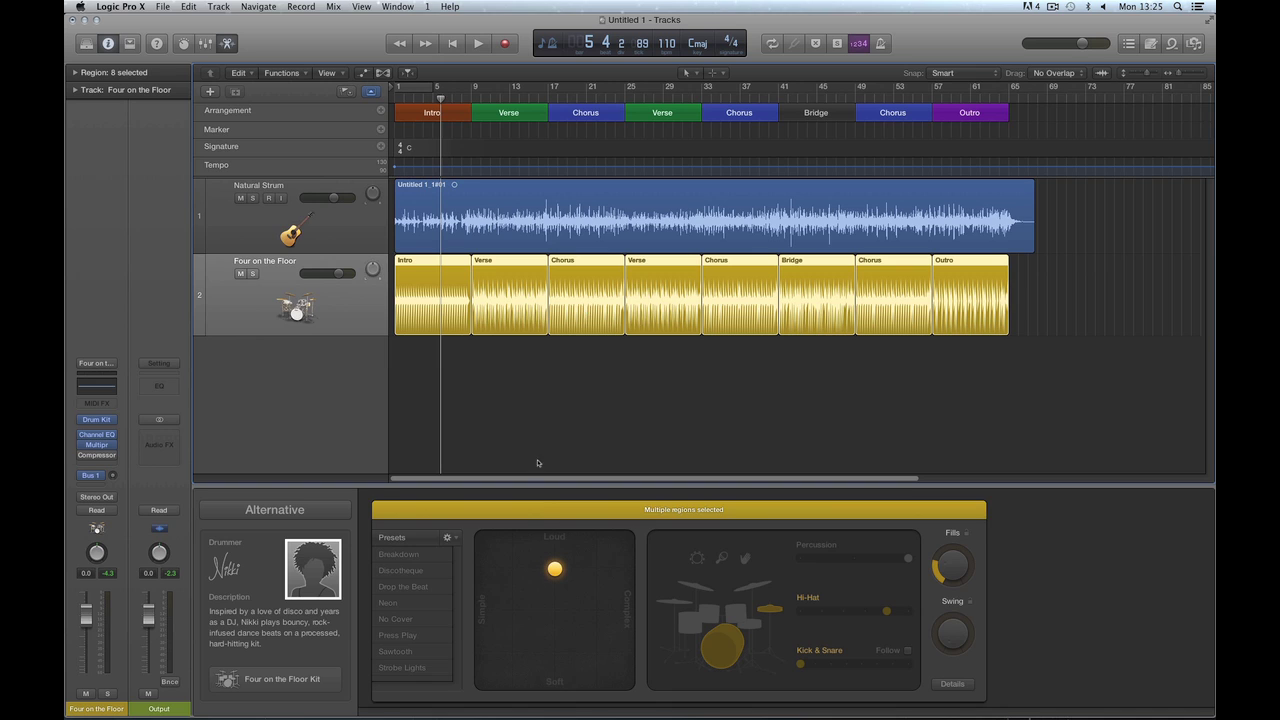
Reselect all the drum regions, move the puck to the loud, simple corner, and play from bar 5 into the first Verse
{"action": "left_click", "coordinate": [760, 383]}
{"action": "left_click_drag", "start_coordinate": [1054, 292], "coordinate": [423, 311]}
{"action": "mouse_move", "coordinate": [556, 570]}
{"action": "left_mouse_down"}
{"action": "mouse_move", "coordinate": [514, 580]}
{"action": "mouse_move", "coordinate": [606, 580]}
{"action": "mouse_move", "coordinate": [566, 545]}
{"action": "mouse_move", "coordinate": [565, 667]}
{"action": "mouse_move", "coordinate": [543, 583]}
{"action": "mouse_move", "coordinate": [556, 575]}
{"action": "left_mouse_up"}
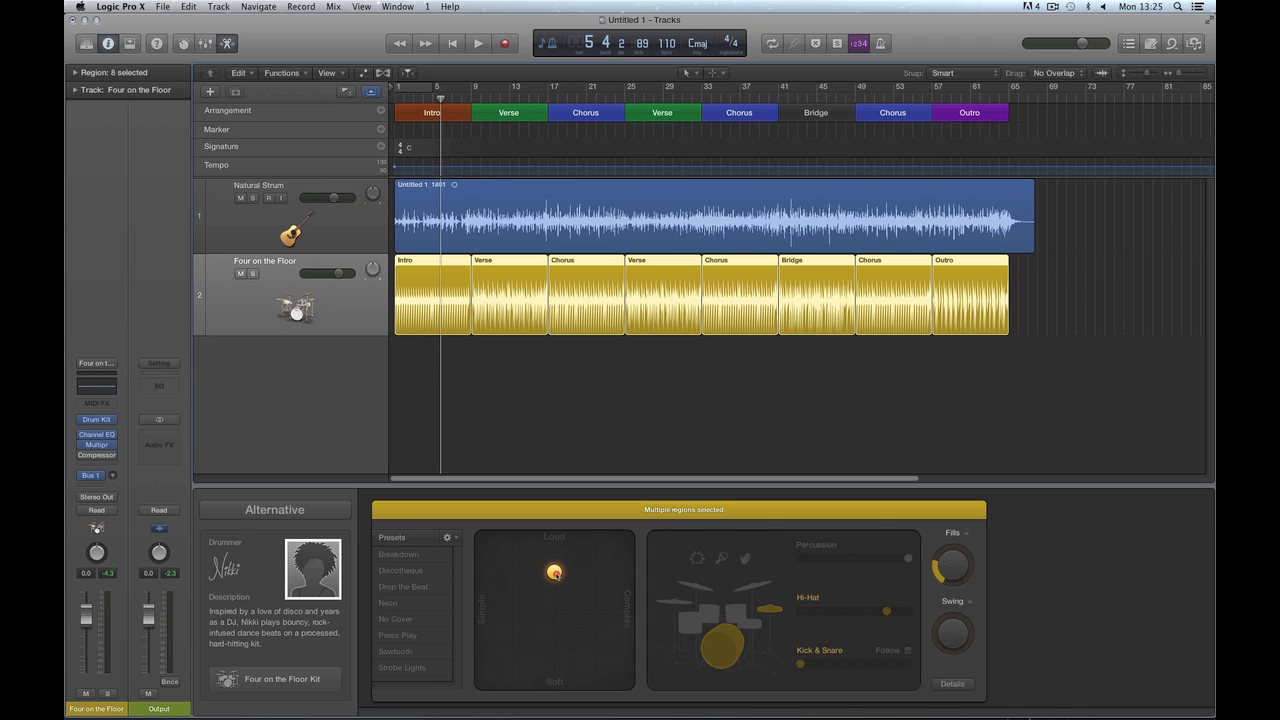
{"action": "left_click_drag", "start_coordinate": [557, 575], "coordinate": [498, 551]}
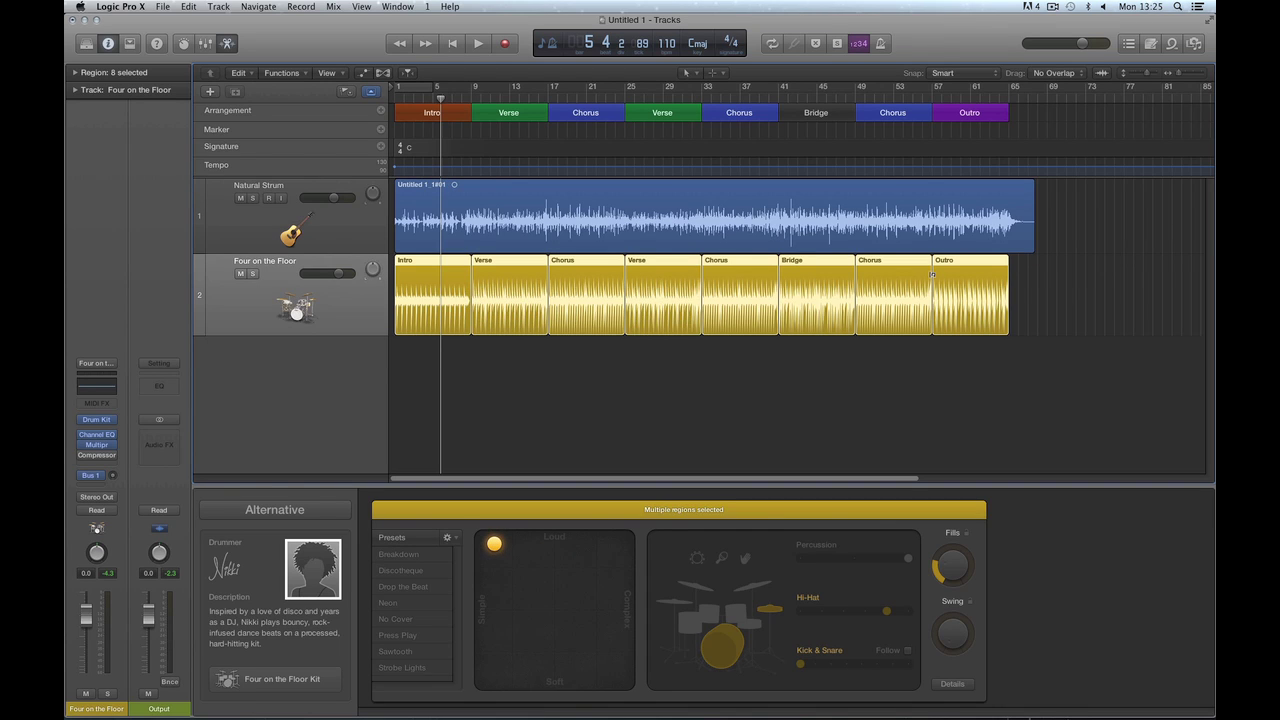
{"action": "key", "text": "space"}
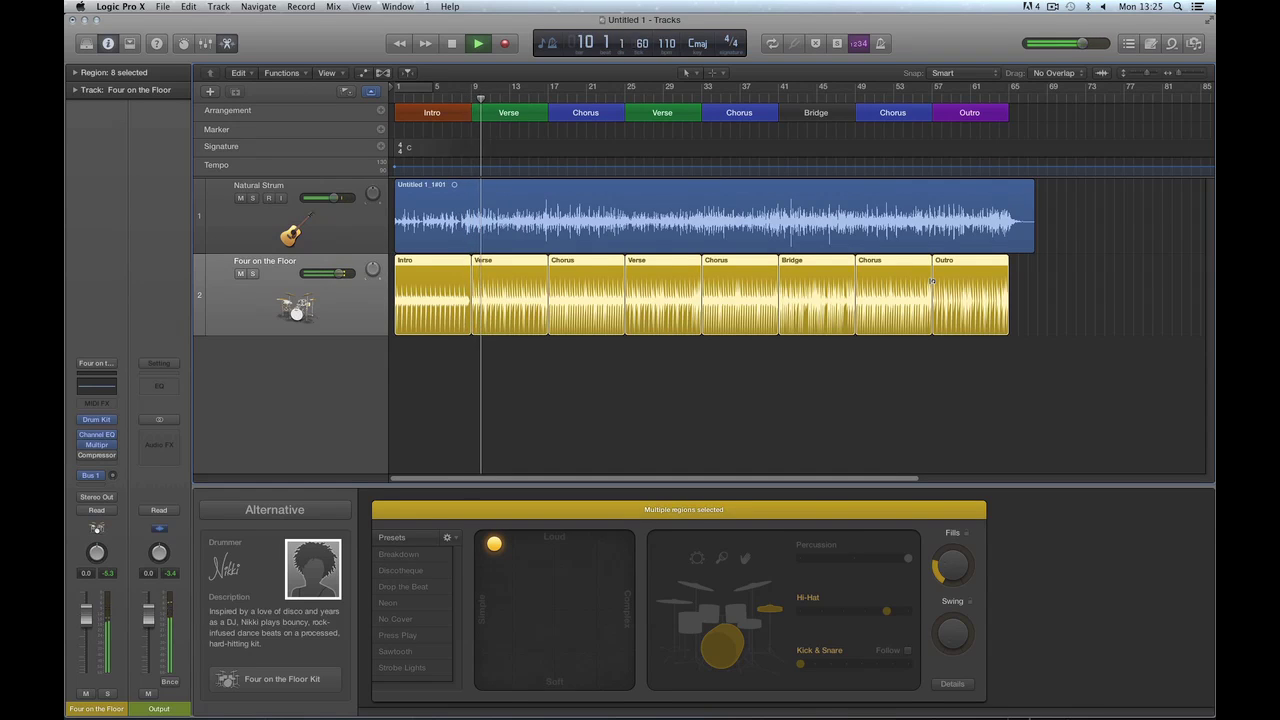
{"action": "key", "text": "space"}
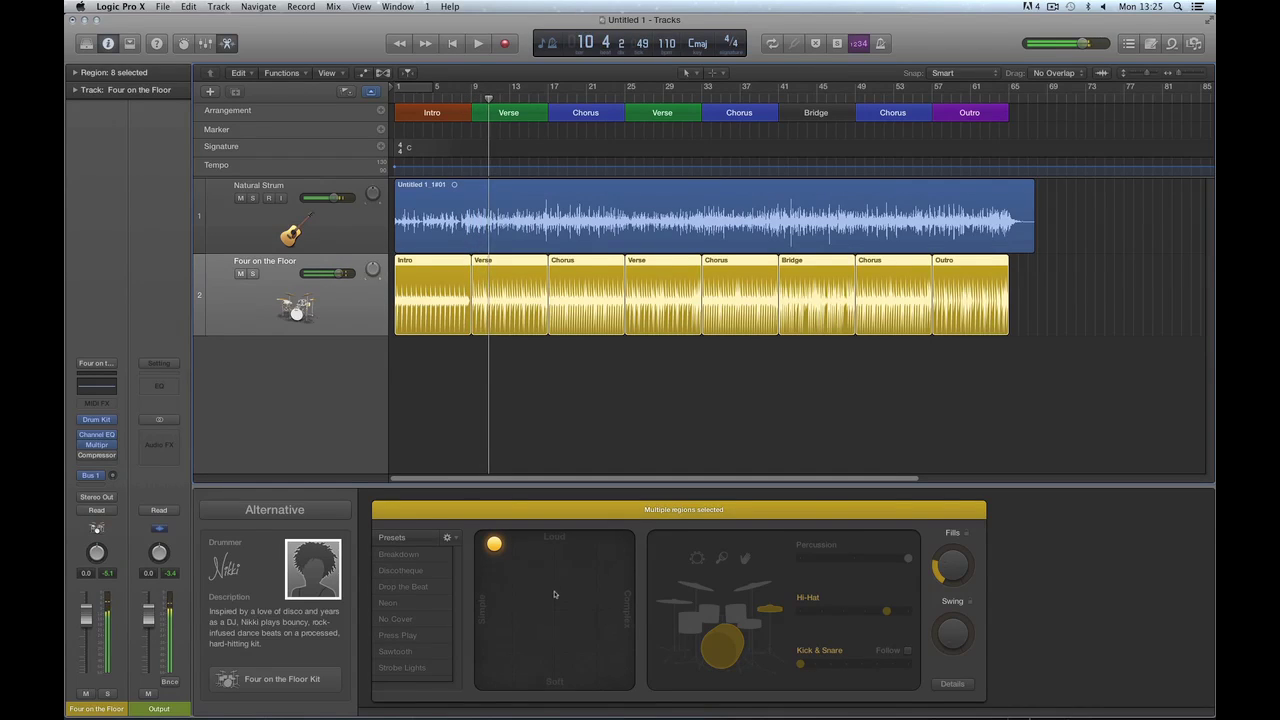
Move the puck for all drum regions to the loud, complex corner and play on through the first Verse from bar 10
{"action": "left_click_drag", "start_coordinate": [494, 543], "coordinate": [623, 552]}
{"action": "key", "text": "space"}
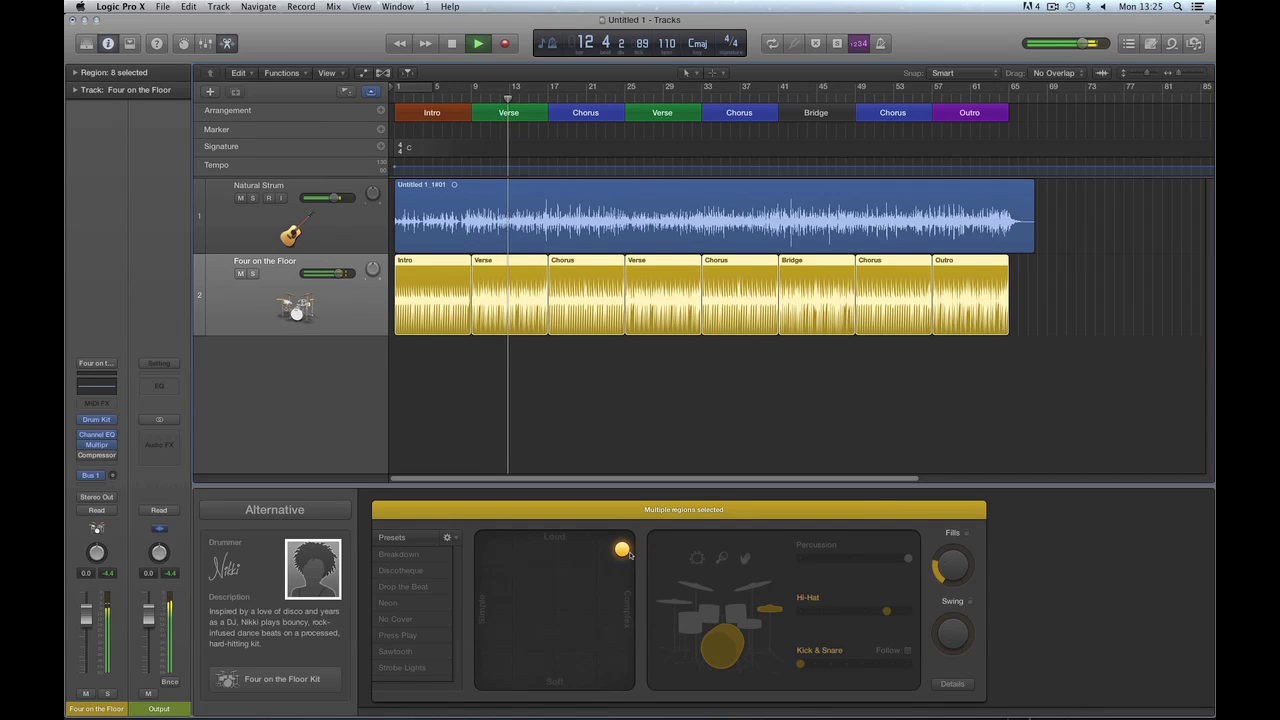
{"action": "key", "text": "space"}
Move the puck for all drum regions to the soft, simple area and play the first Verse from bar 12 in short passages
{"action": "left_click_drag", "start_coordinate": [622, 550], "coordinate": [512, 647]}
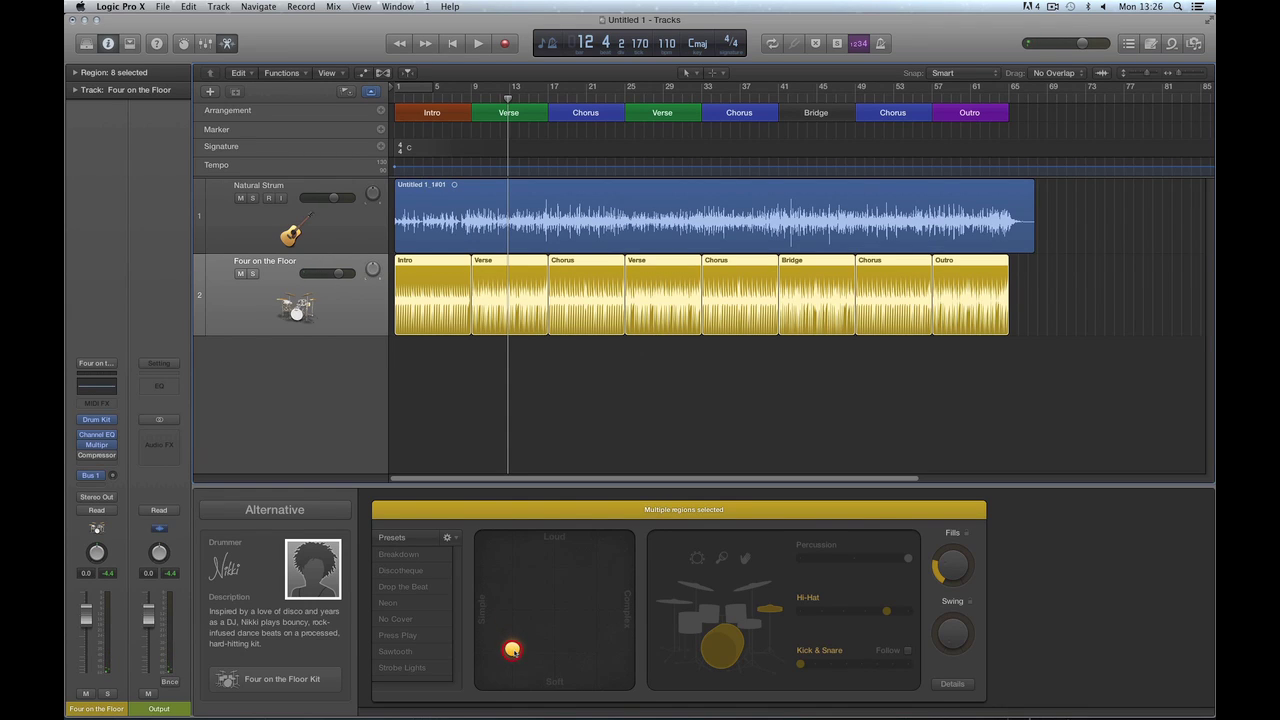
{"action": "key", "text": "space"}
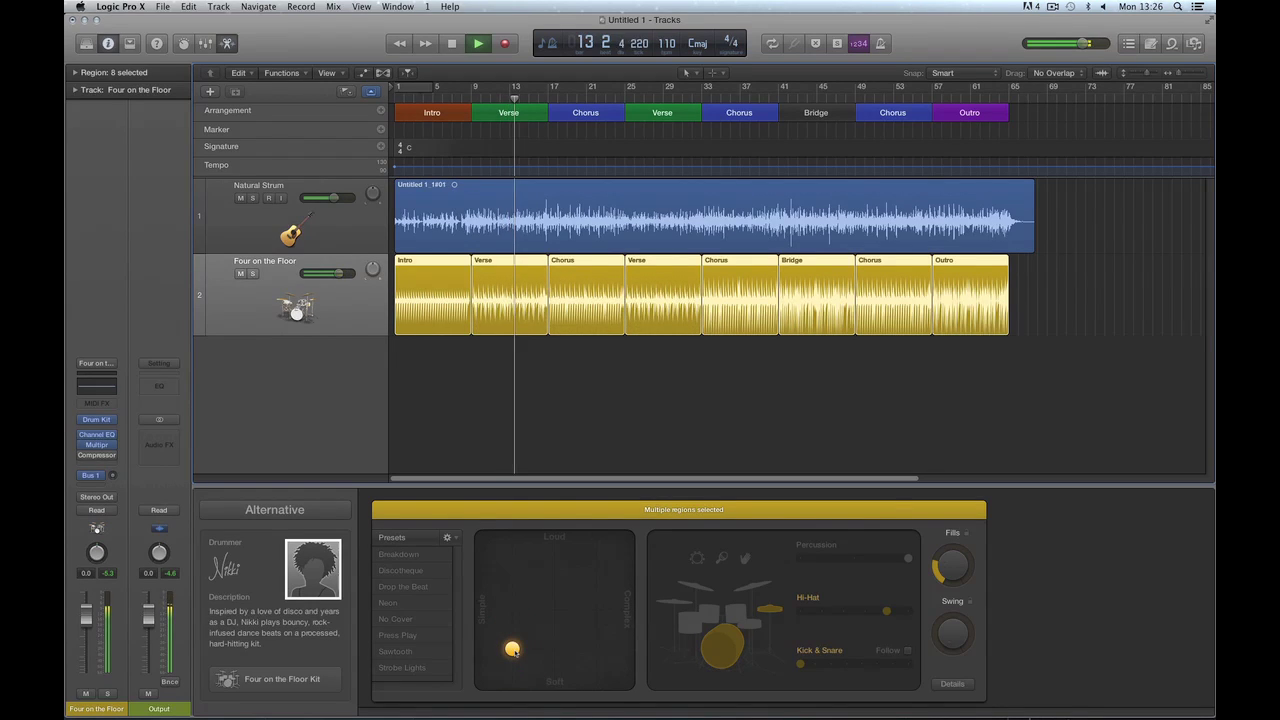
{"action": "key", "text": "space"}
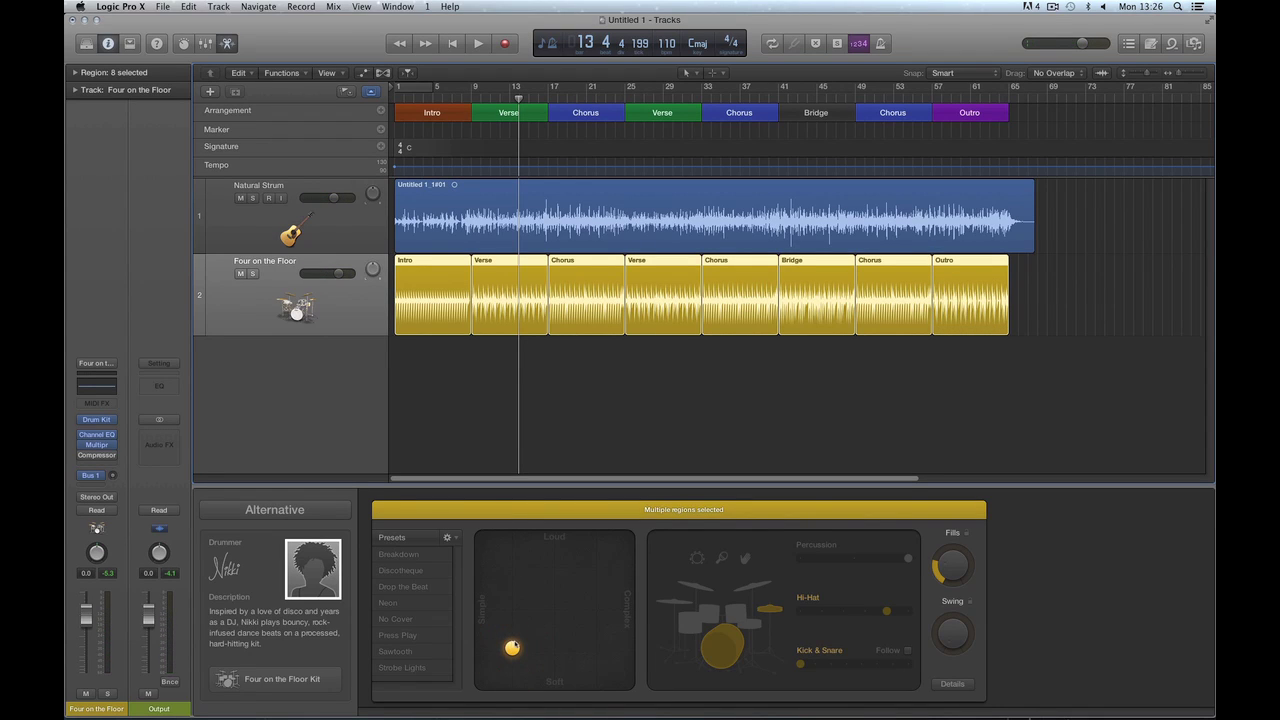
{"action": "key", "text": "space"}
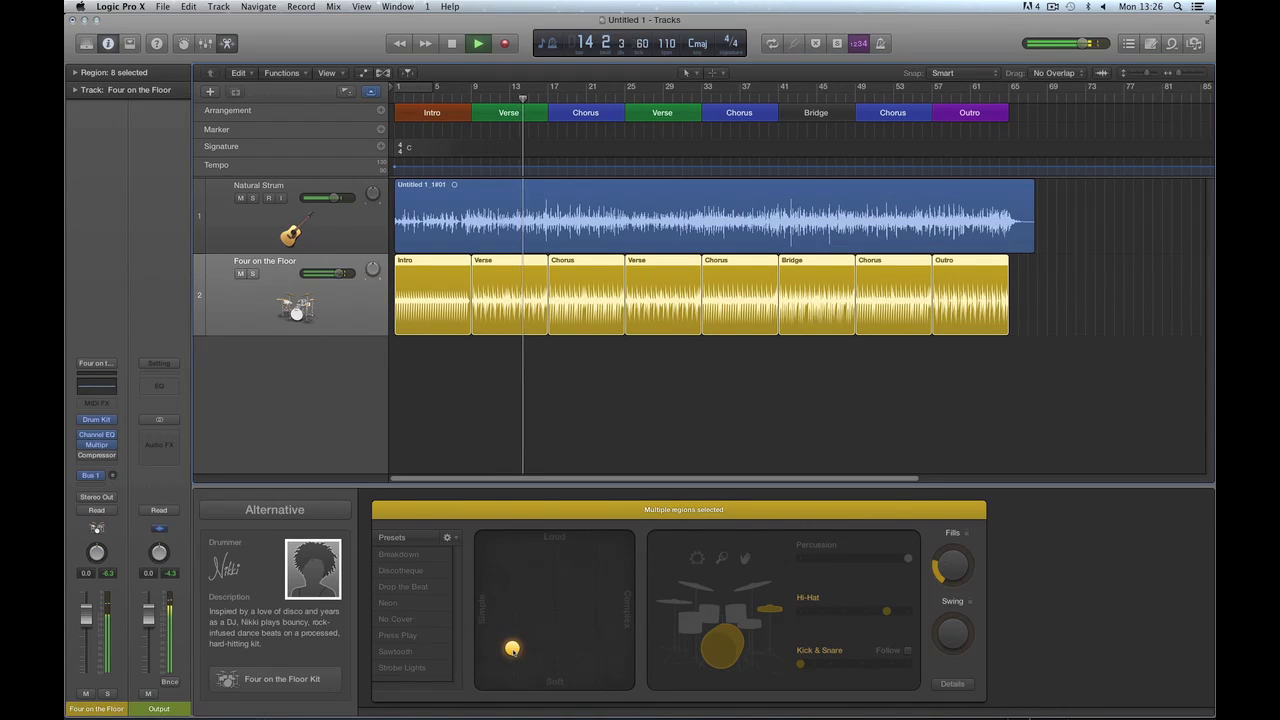
{"action": "key", "text": "space"}
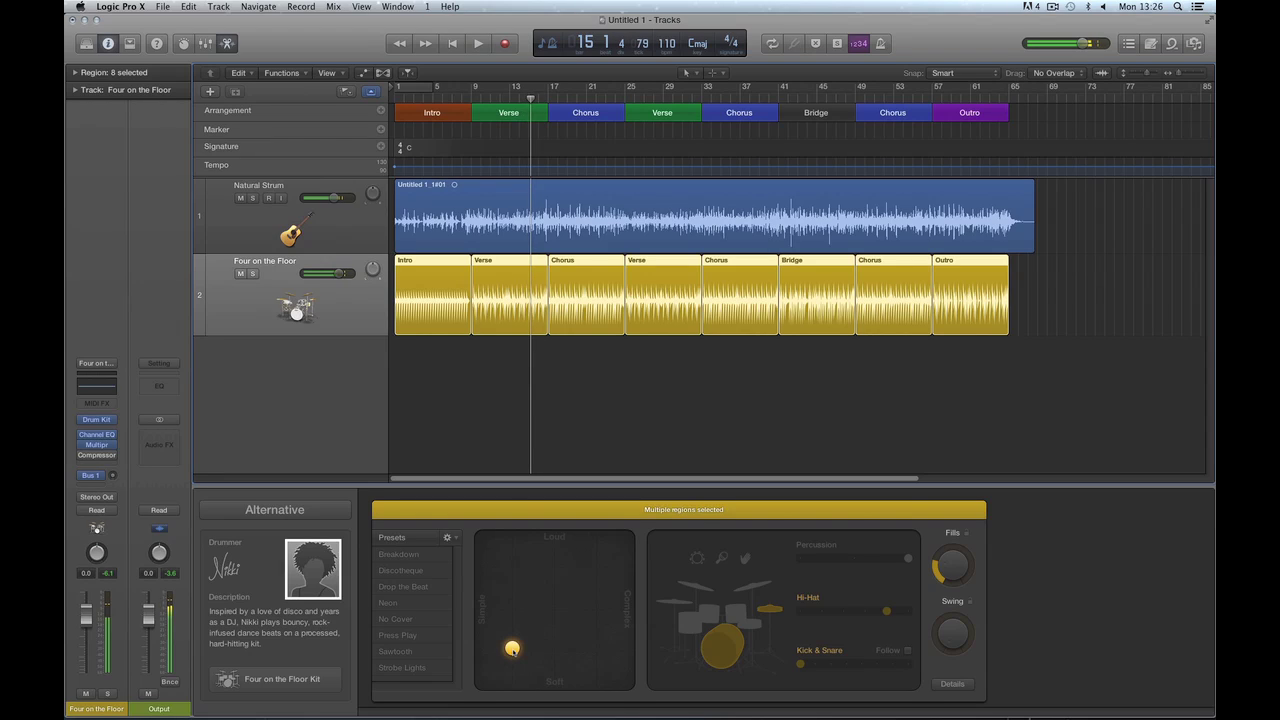
Move the puck for all drum regions to the soft, complex area and play the first Verse from bar 14
{"action": "left_click_drag", "start_coordinate": [513, 649], "coordinate": [620, 644]}
{"action": "left_click", "coordinate": [519, 98]}
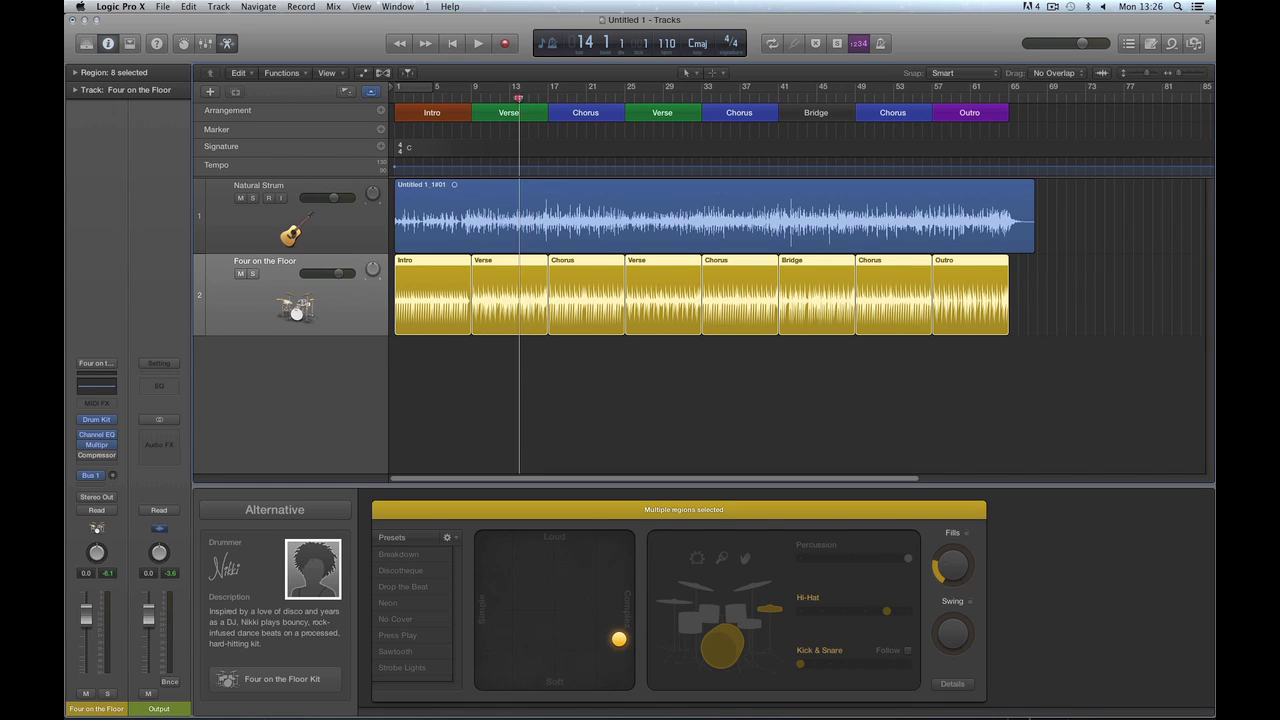
{"action": "key", "text": "space"}
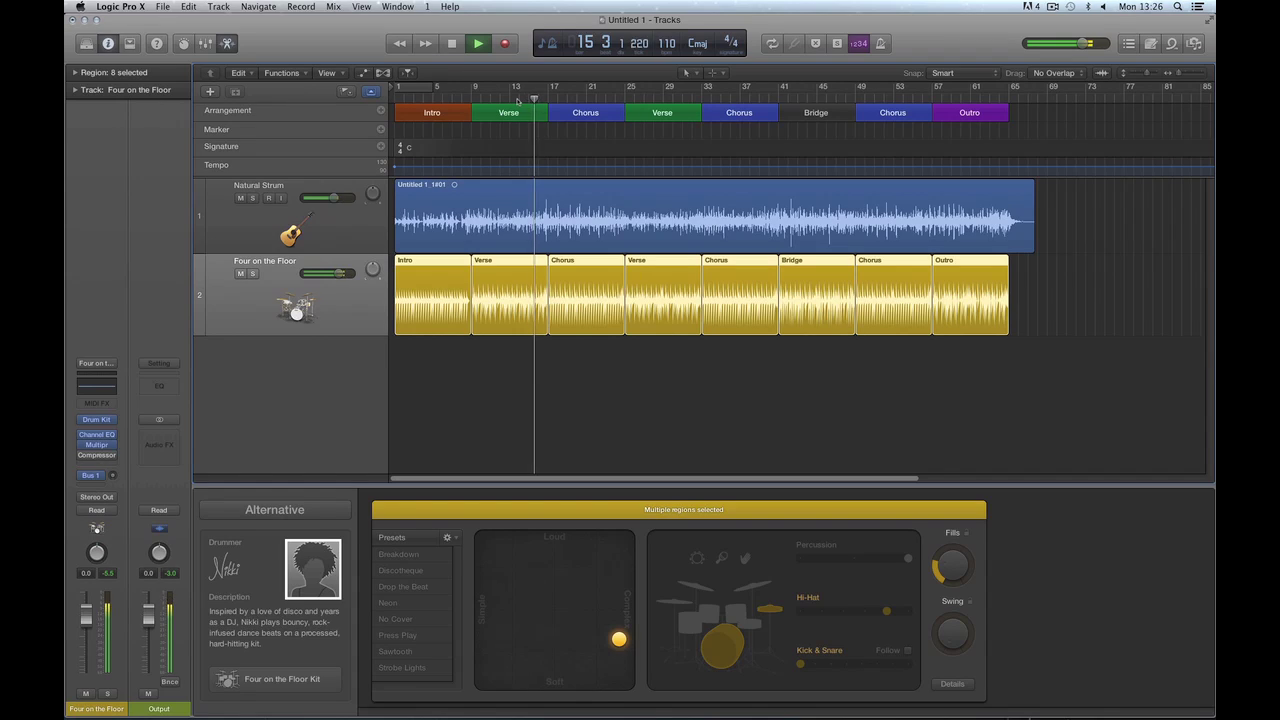
{"action": "key", "text": "space"}
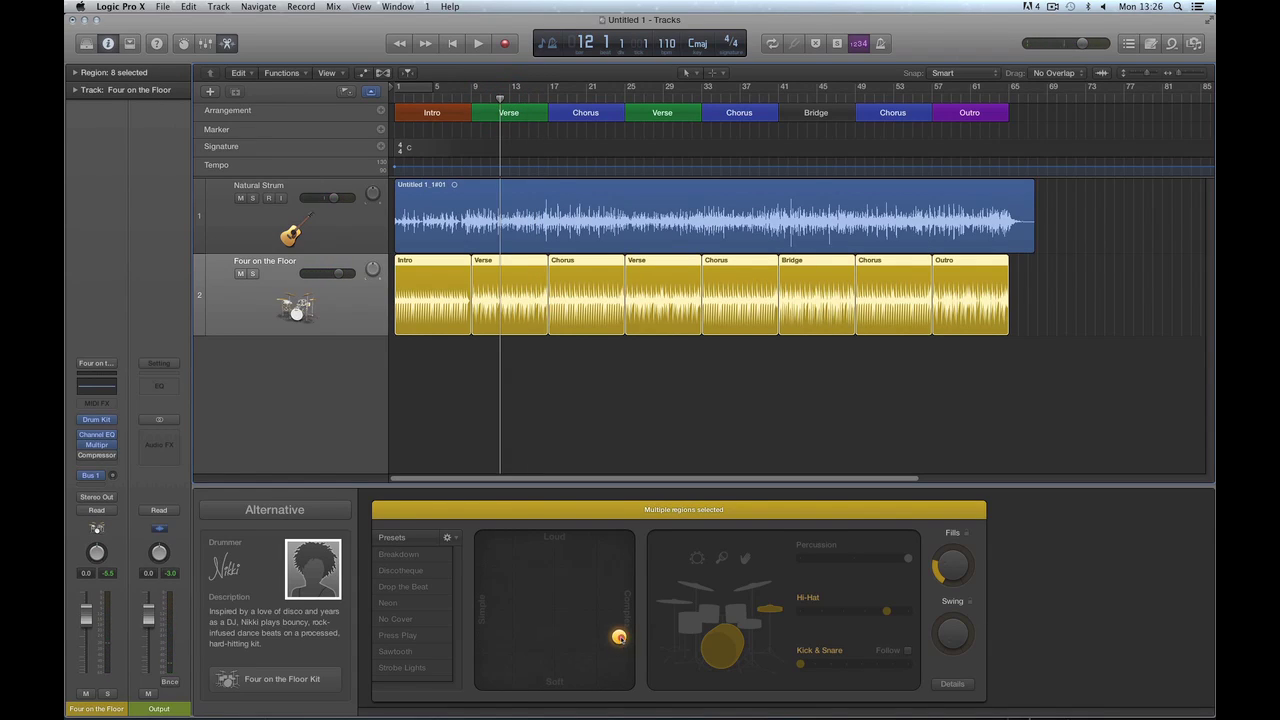
Audition all drum regions loud and complex from bar 12, and settle the puck near the centre of the XY pad
{"action": "left_click_drag", "start_coordinate": [619, 638], "coordinate": [614, 557]}
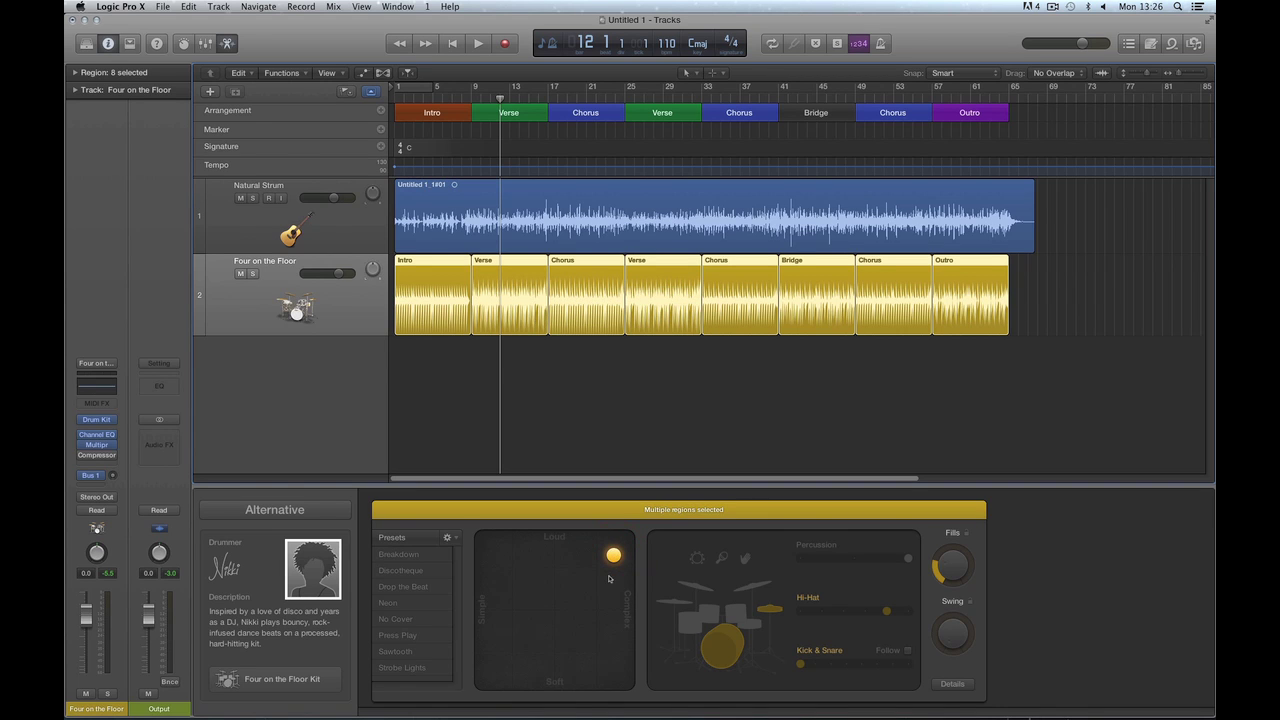
{"action": "key", "text": "space"}
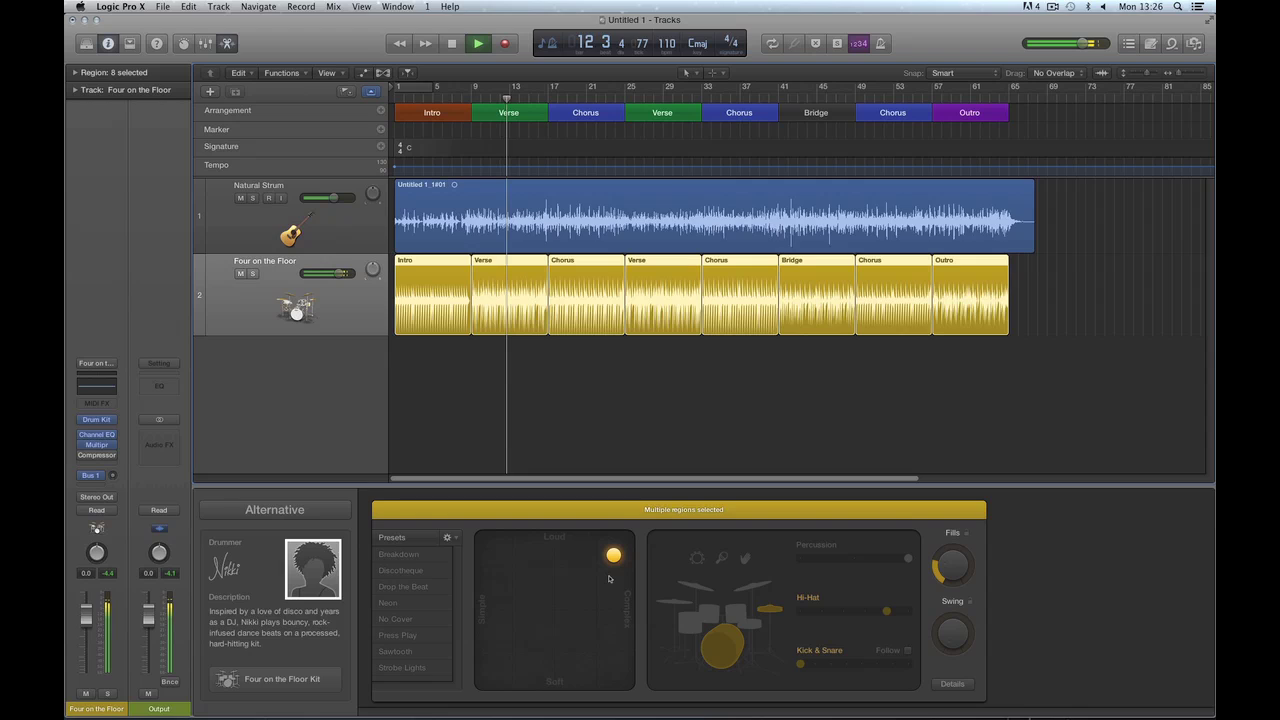
{"action": "key", "text": "space"}
{"action": "left_click_drag", "start_coordinate": [612, 556], "coordinate": [559, 599]}
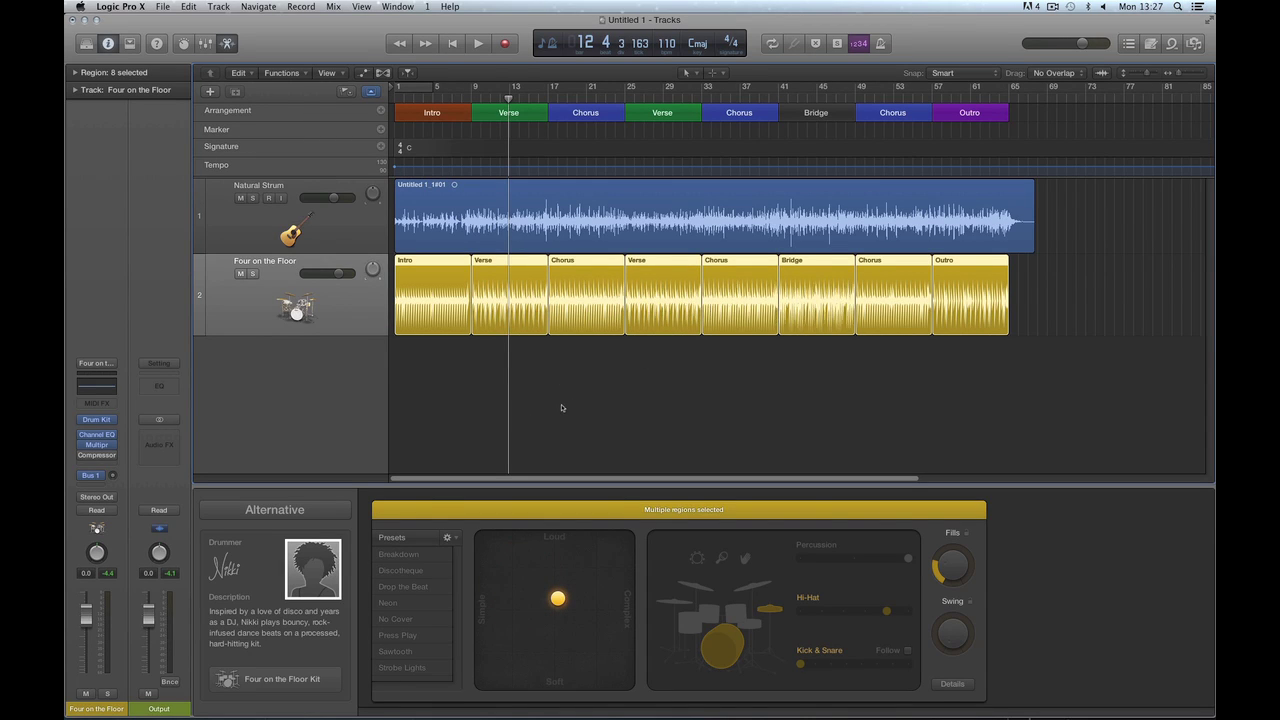
Select only the second Verse drum region to view its own Drummer settings, then clear the selection
{"action": "left_click", "coordinate": [662, 387]}
{"action": "left_click", "coordinate": [658, 280]}
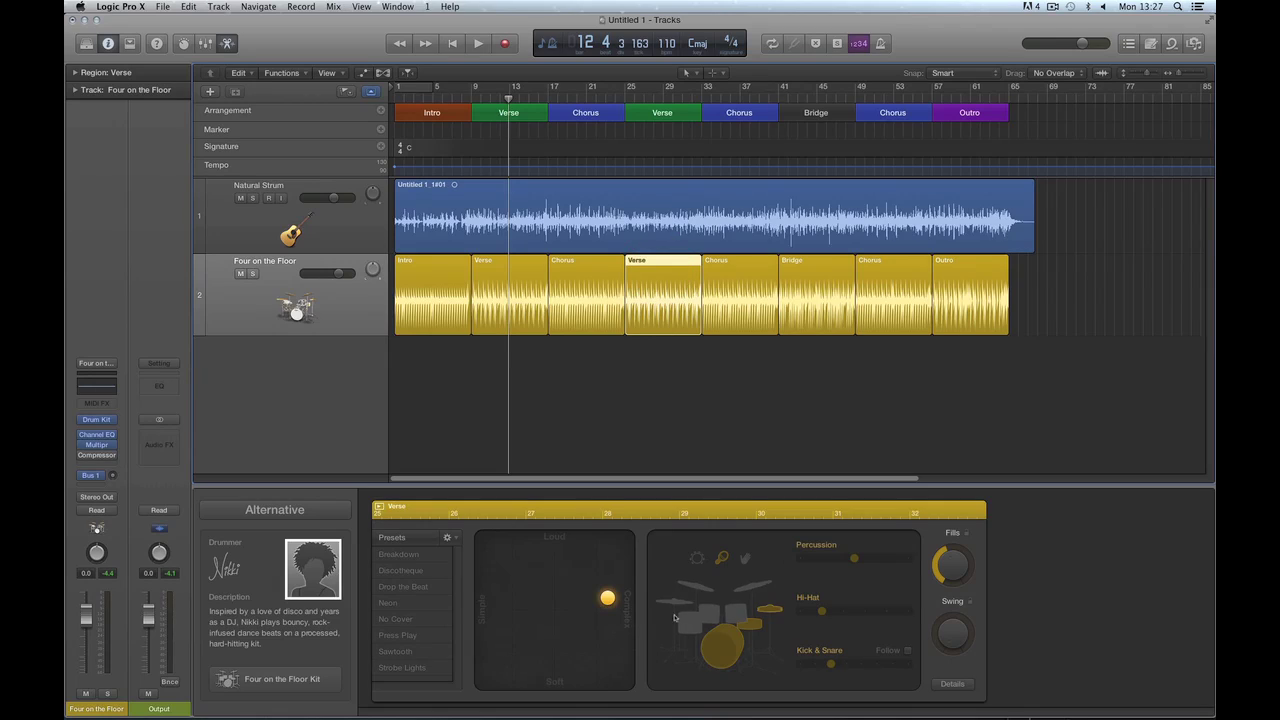
{"action": "left_click", "coordinate": [596, 401]}
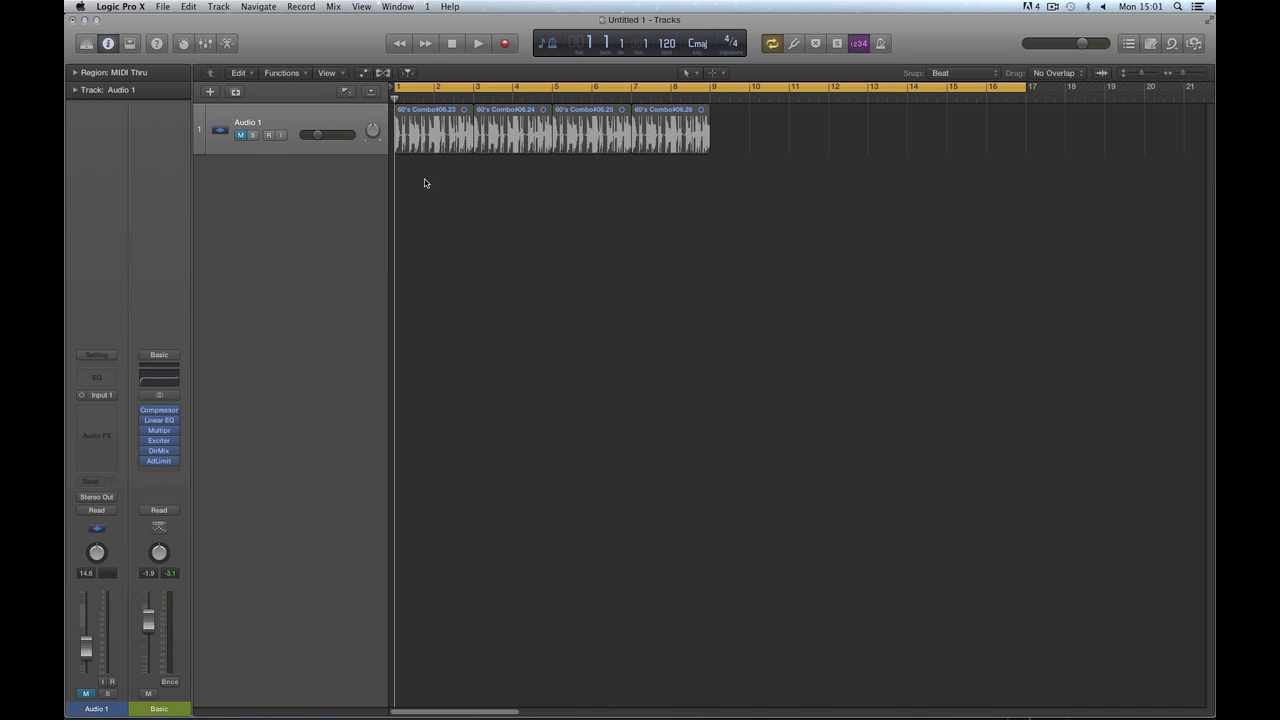
Show the global tracks to check the Arrangement lane for markers, and hide them again
{"action": "left_click", "coordinate": [369, 93]}
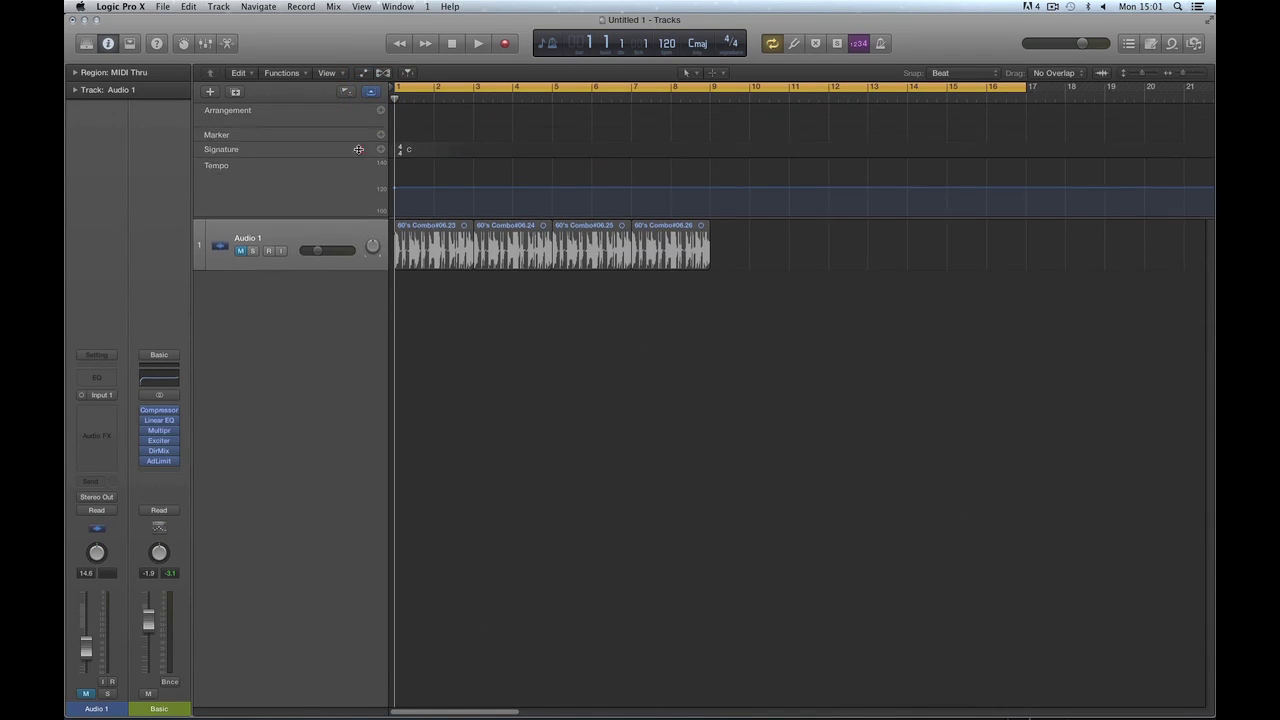
{"action": "left_click_drag", "start_coordinate": [358, 180], "coordinate": [363, 116]}
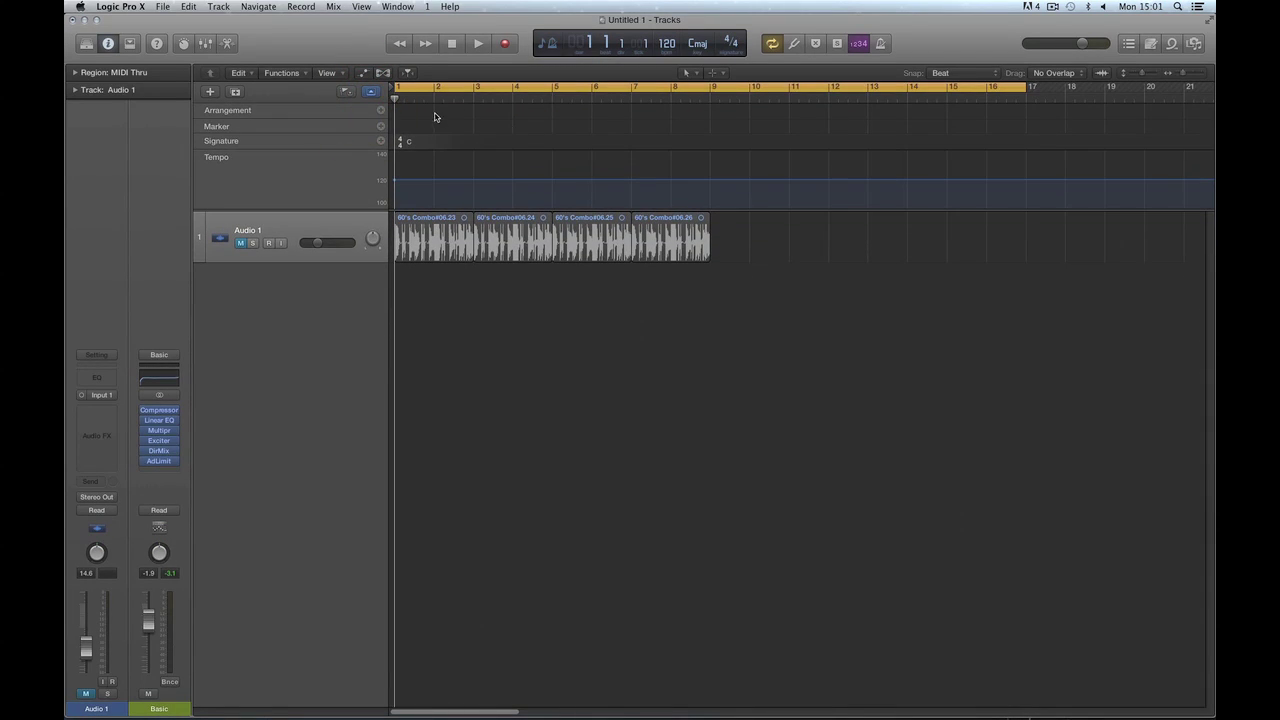
{"action": "left_click", "coordinate": [372, 93]}
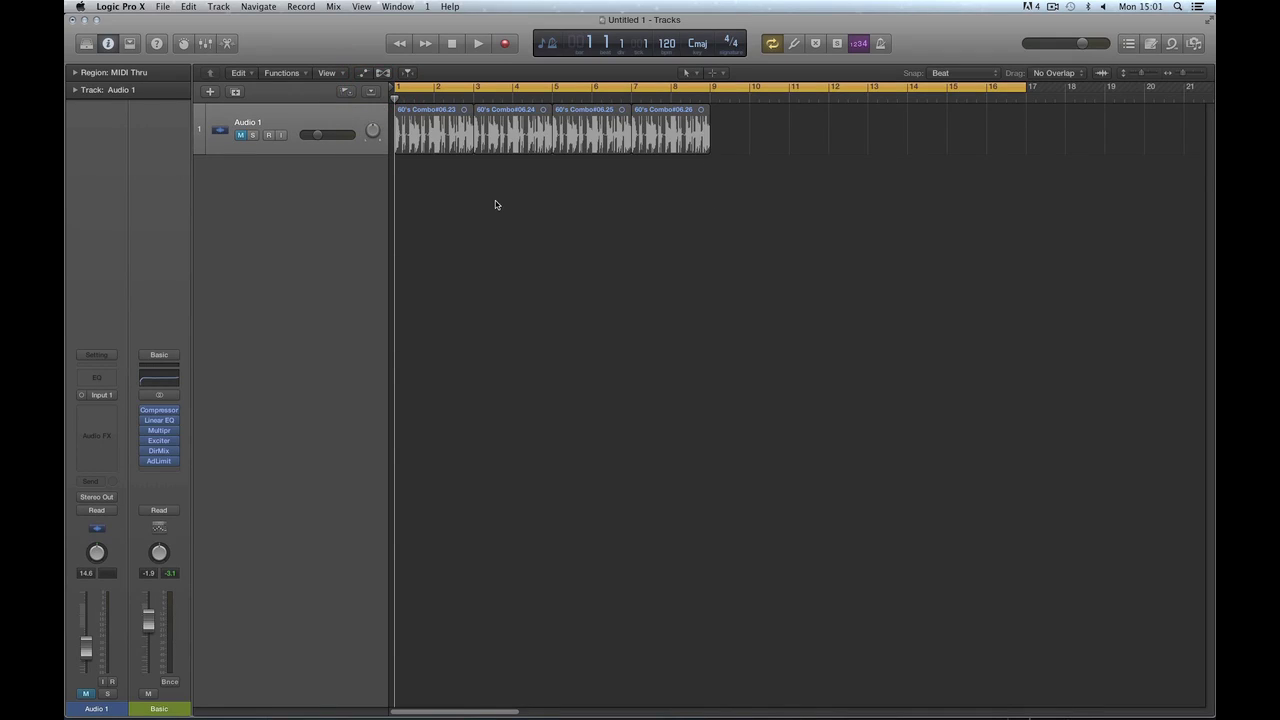
Add a Drummer track to the project below Audio 1
{"action": "left_click", "coordinate": [212, 92]}
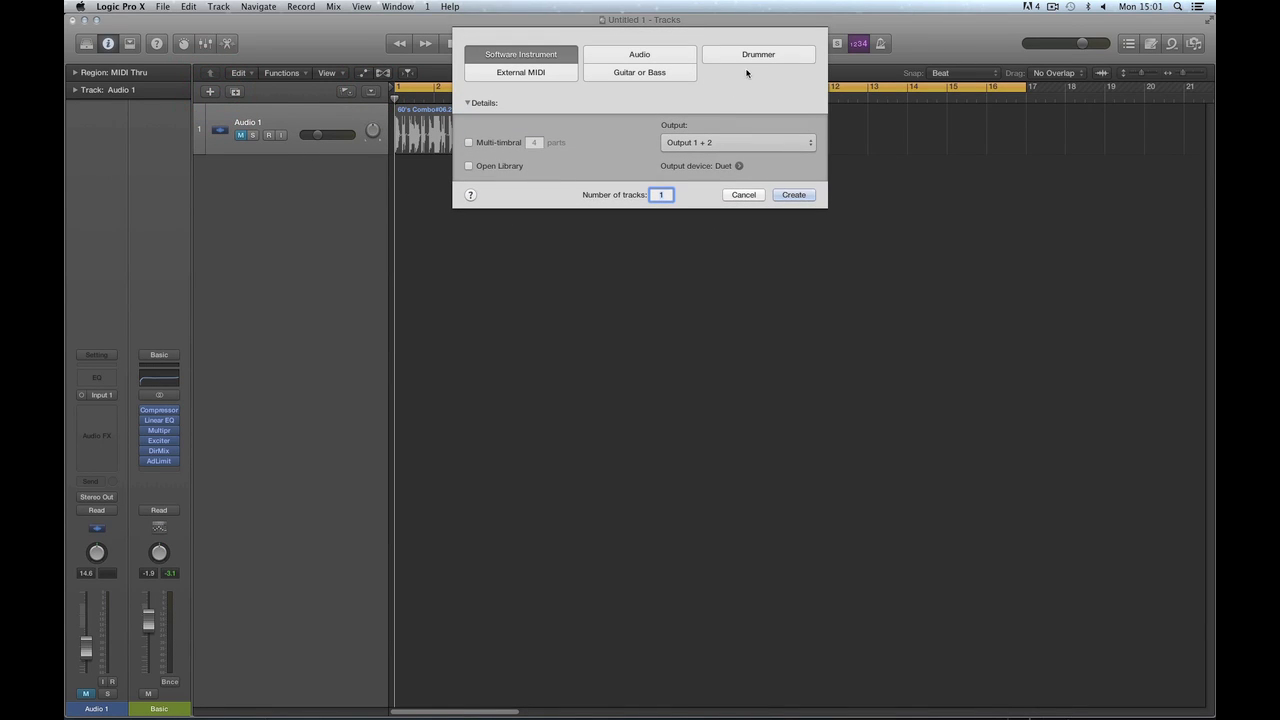
{"action": "left_click", "coordinate": [755, 57]}
{"action": "left_click", "coordinate": [793, 194]}
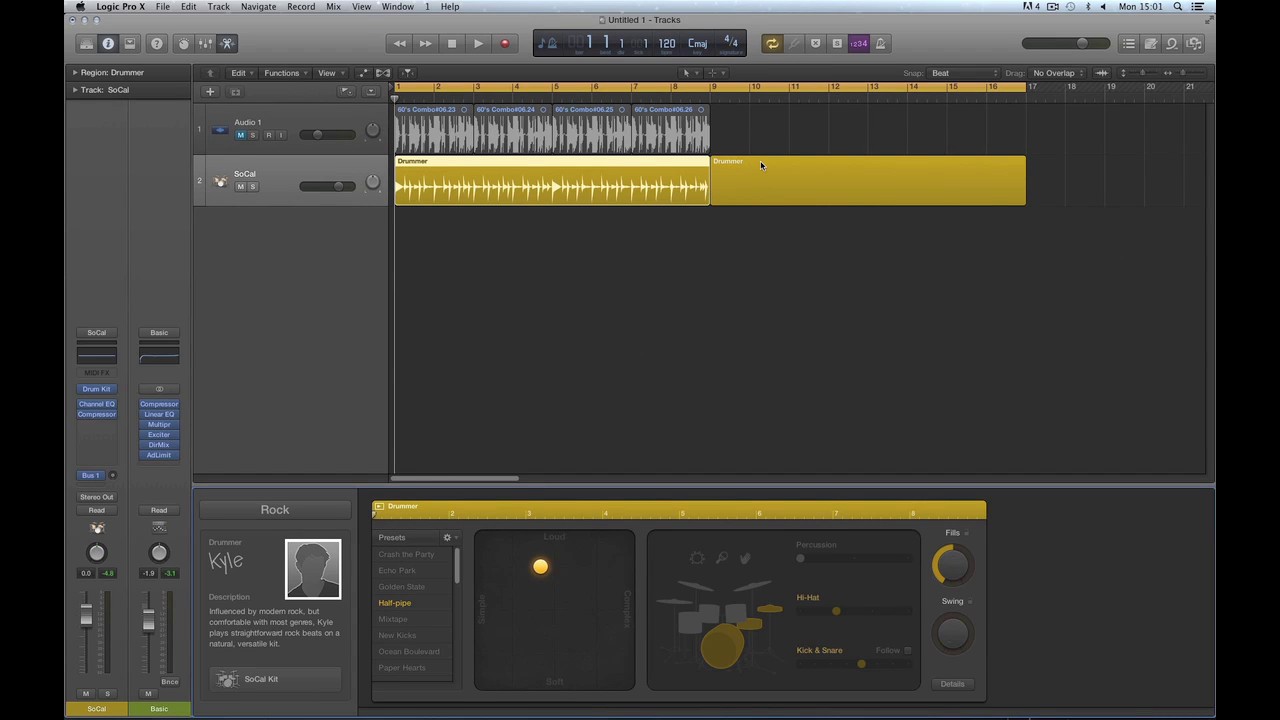
Compare the settings of the two drummer regions and play the first one from bar 1
{"action": "left_click", "coordinate": [762, 162]}
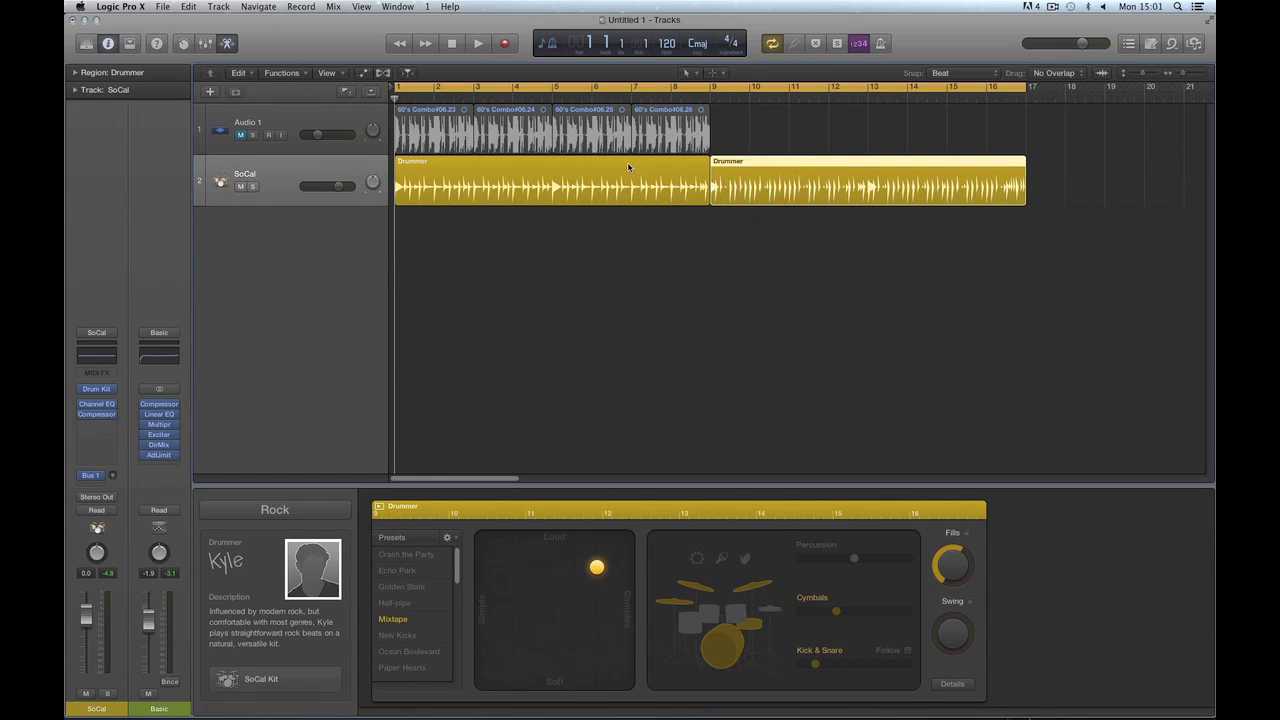
{"action": "left_click", "coordinate": [627, 162]}
{"action": "left_click", "coordinate": [747, 164]}
{"action": "left_click", "coordinate": [660, 168]}
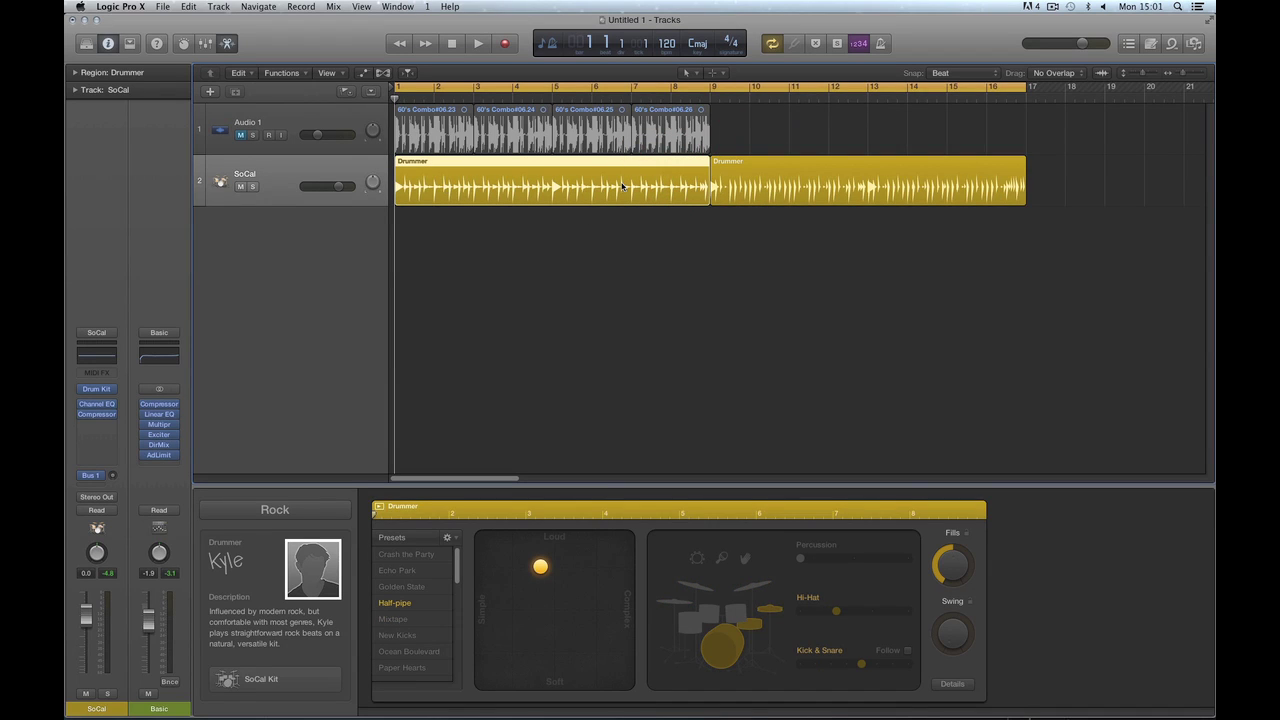
{"action": "key", "text": "space"}
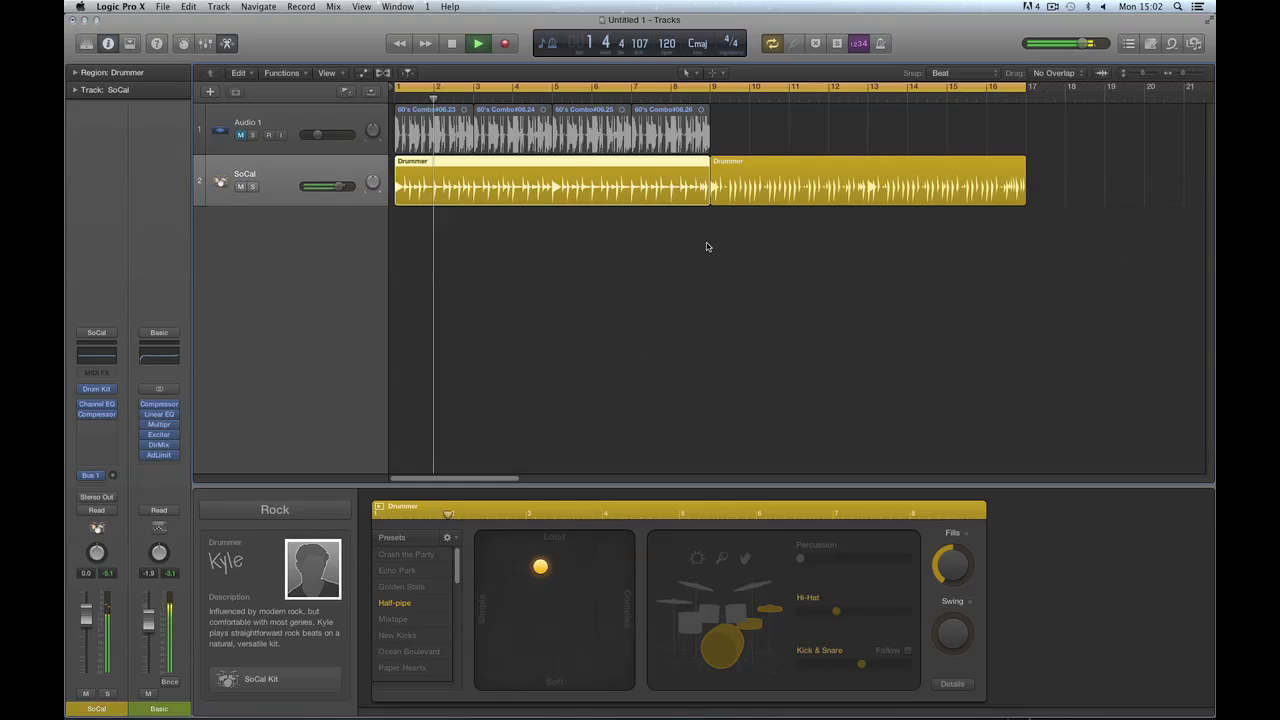
{"action": "key", "text": "space"}
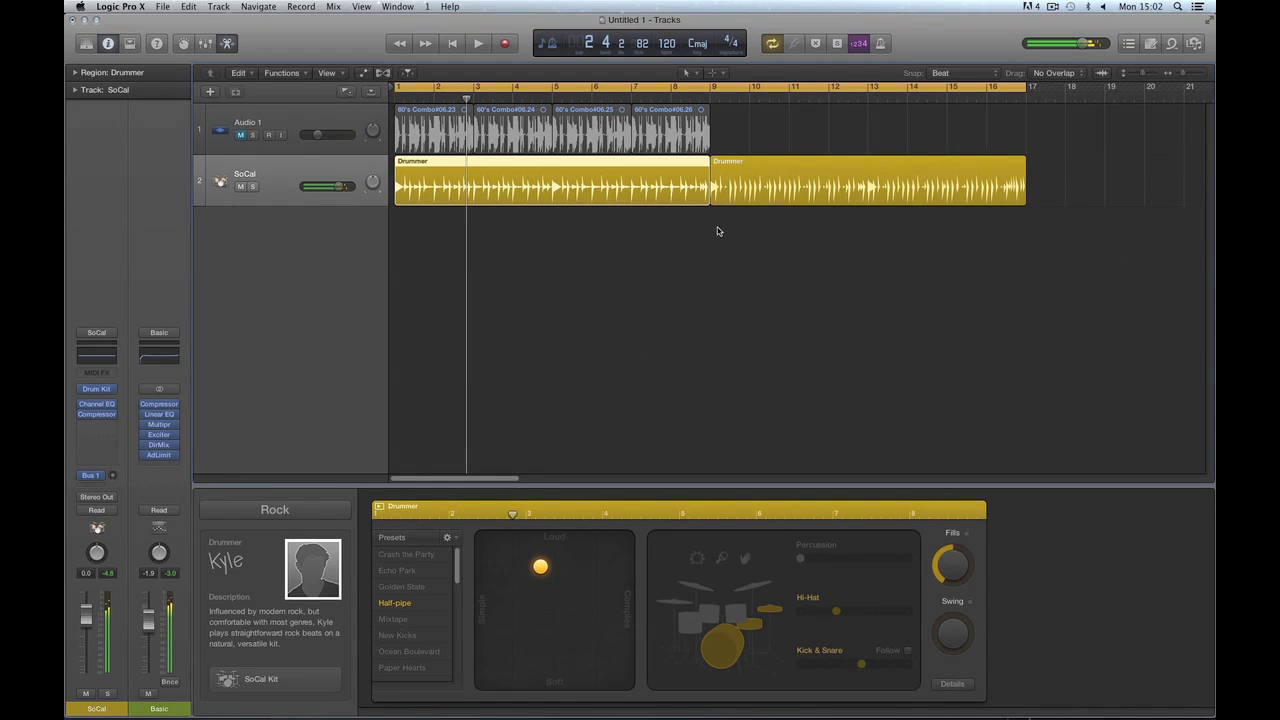
Select the second drummer region and play it from bar 9 with cycle mode off
{"action": "left_click", "coordinate": [722, 166]}
{"action": "left_click", "coordinate": [712, 88]}
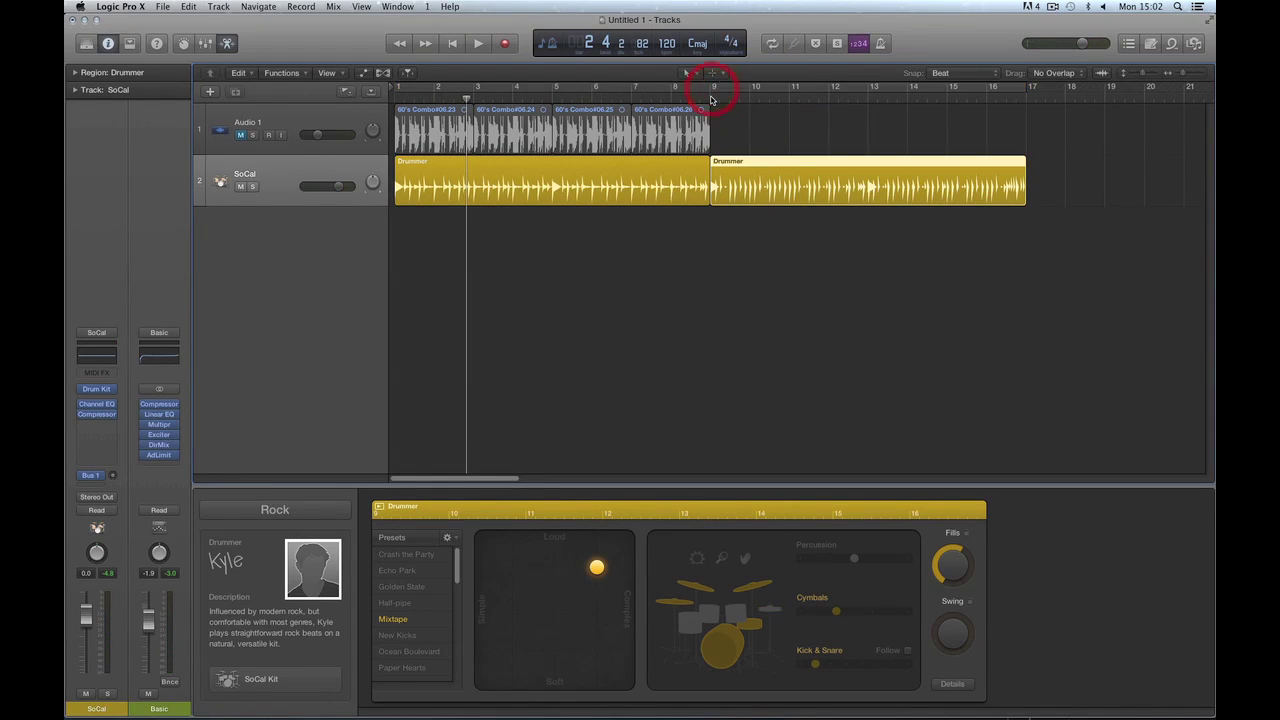
{"action": "left_click", "coordinate": [710, 96]}
{"action": "key", "text": "space"}
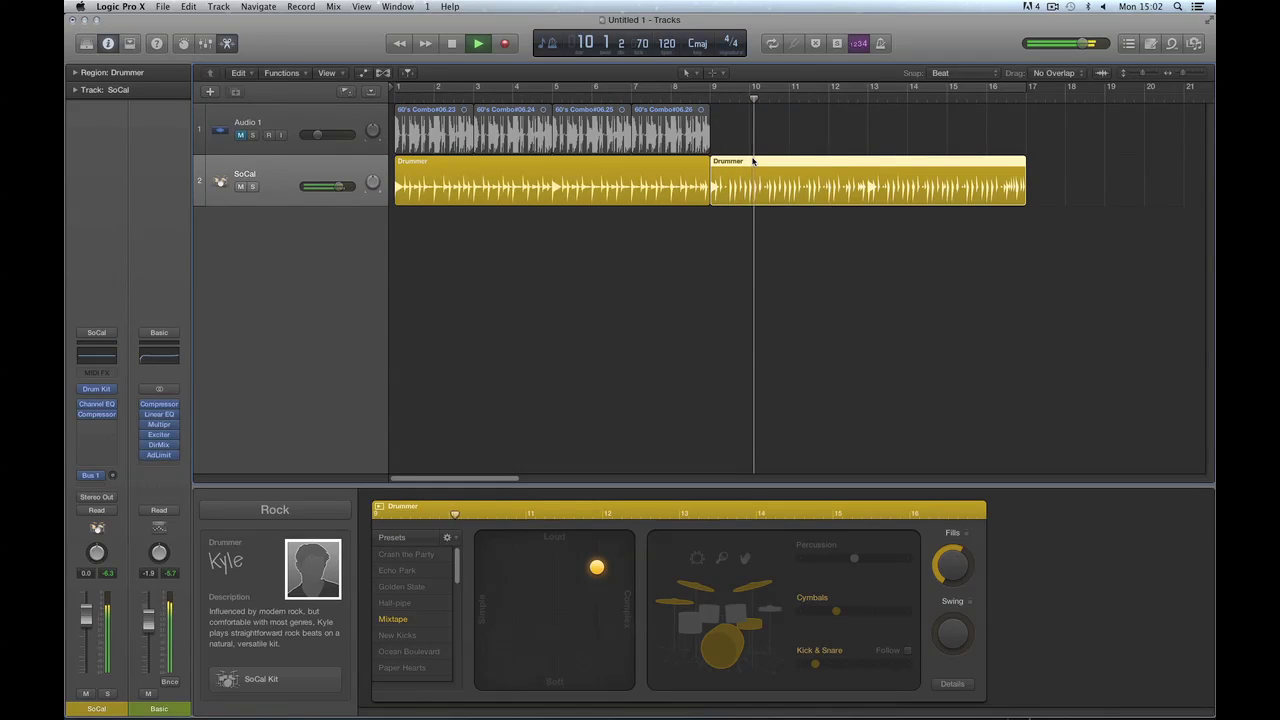
{"action": "key", "text": "space"}
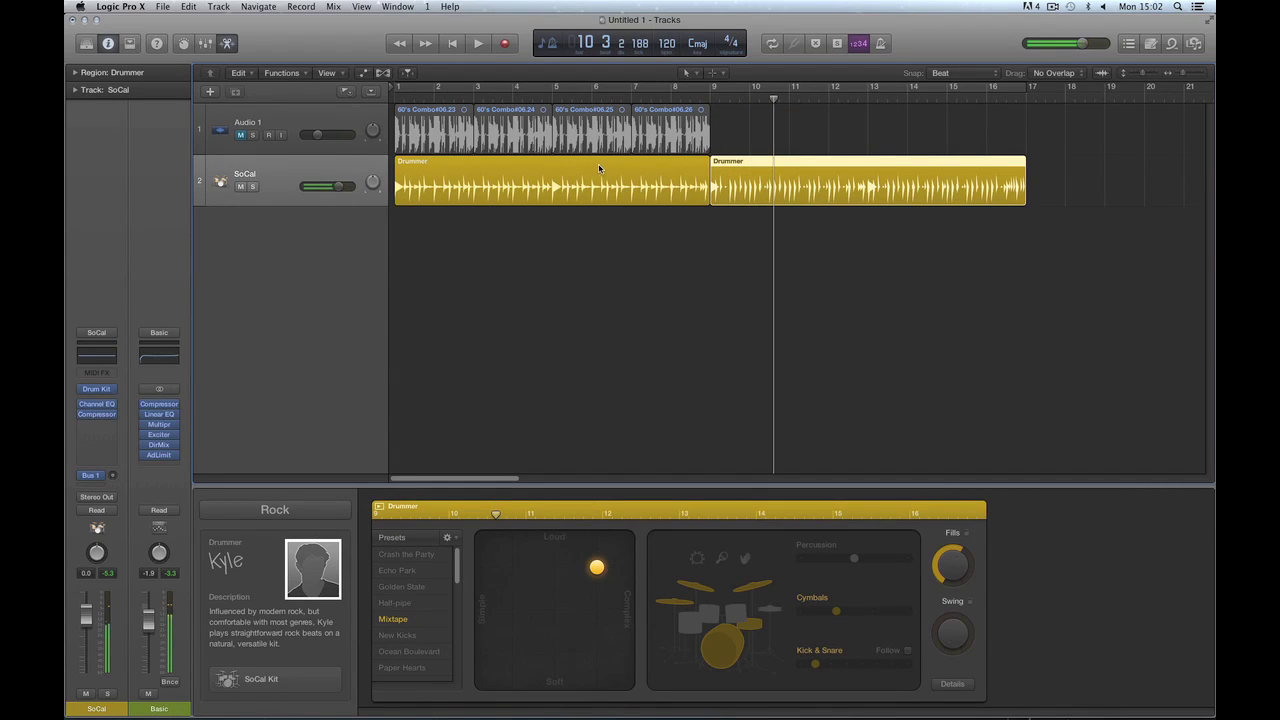
Return the playhead to bar 1, turn cycle mode back on and select the first drummer region
{"action": "left_click", "coordinate": [451, 46]}
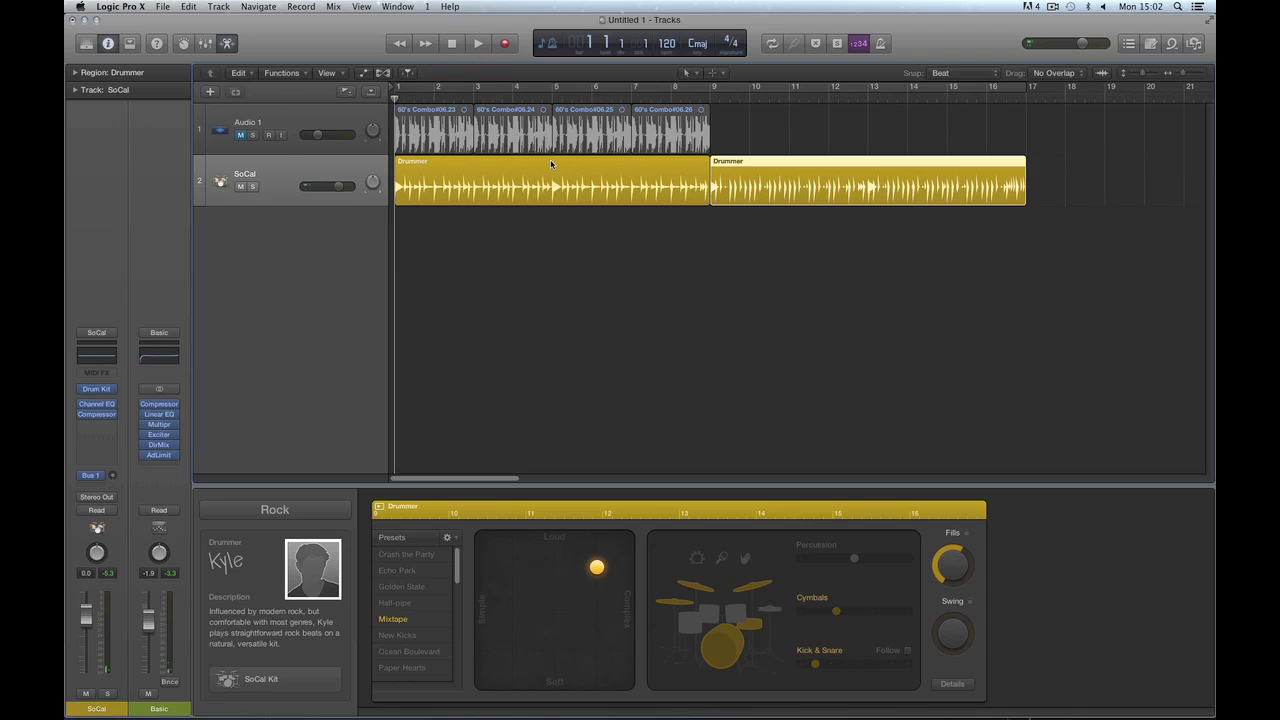
{"action": "left_click", "coordinate": [545, 88]}
{"action": "left_click", "coordinate": [560, 172]}
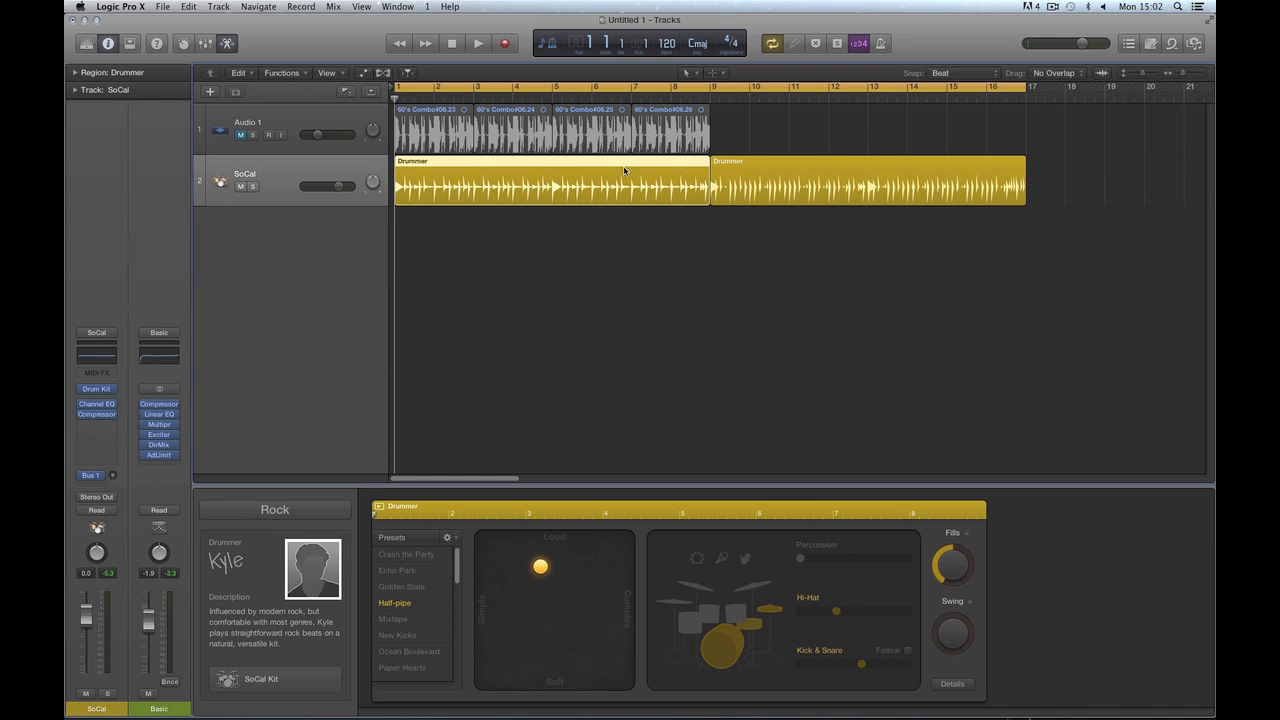
Delete the second drummer region starting at bar 9, keeping the first one selected
{"action": "left_click", "coordinate": [726, 165]}
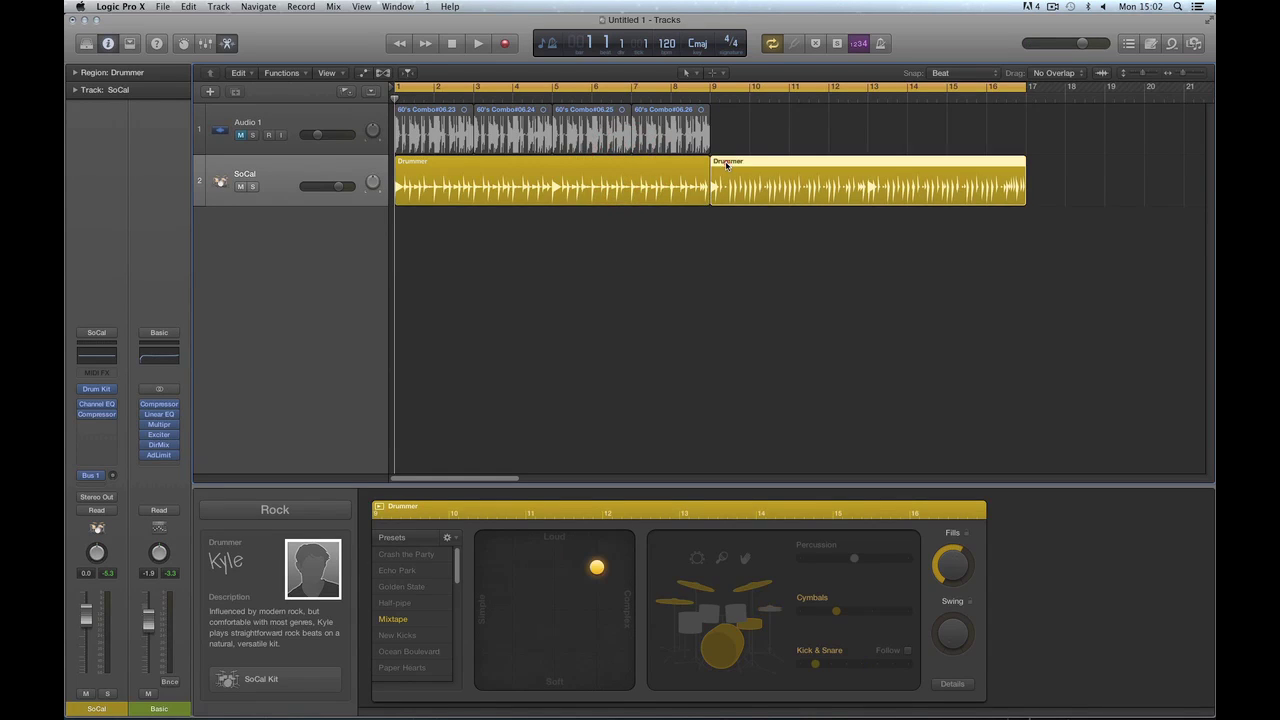
{"action": "left_click", "coordinate": [672, 164]}
{"action": "left_click", "coordinate": [727, 165]}
{"action": "key", "text": "Delete"}
{"action": "left_click", "coordinate": [617, 167]}
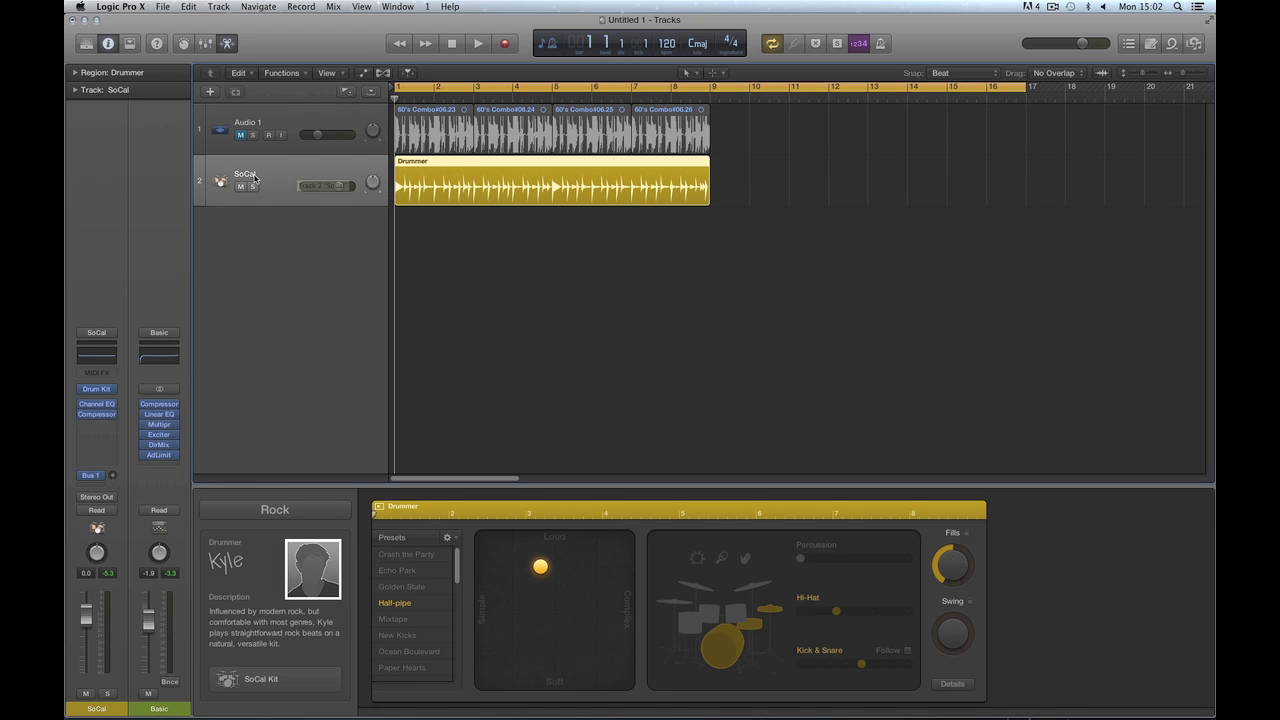
Hide the Drummer editor and add one software instrument track below the Drummer track
{"action": "left_click", "coordinate": [532, 164]}
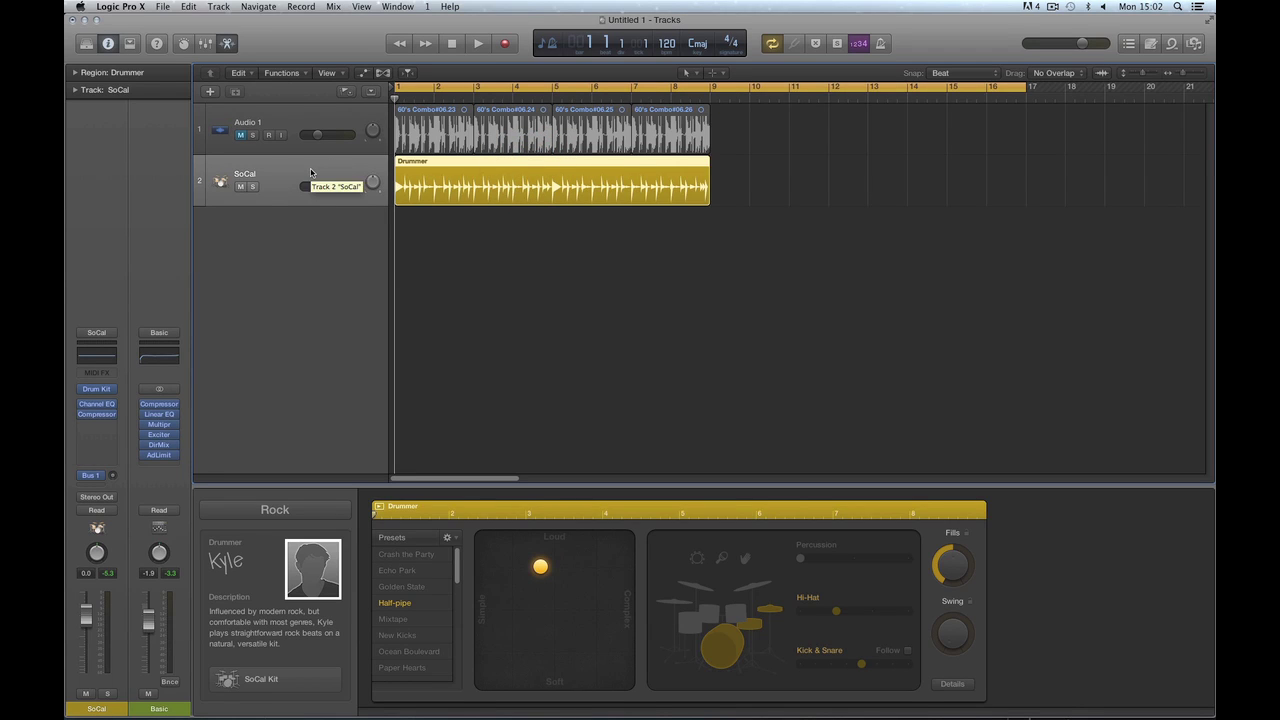
{"action": "left_click", "coordinate": [518, 164]}
{"action": "left_click", "coordinate": [228, 45]}
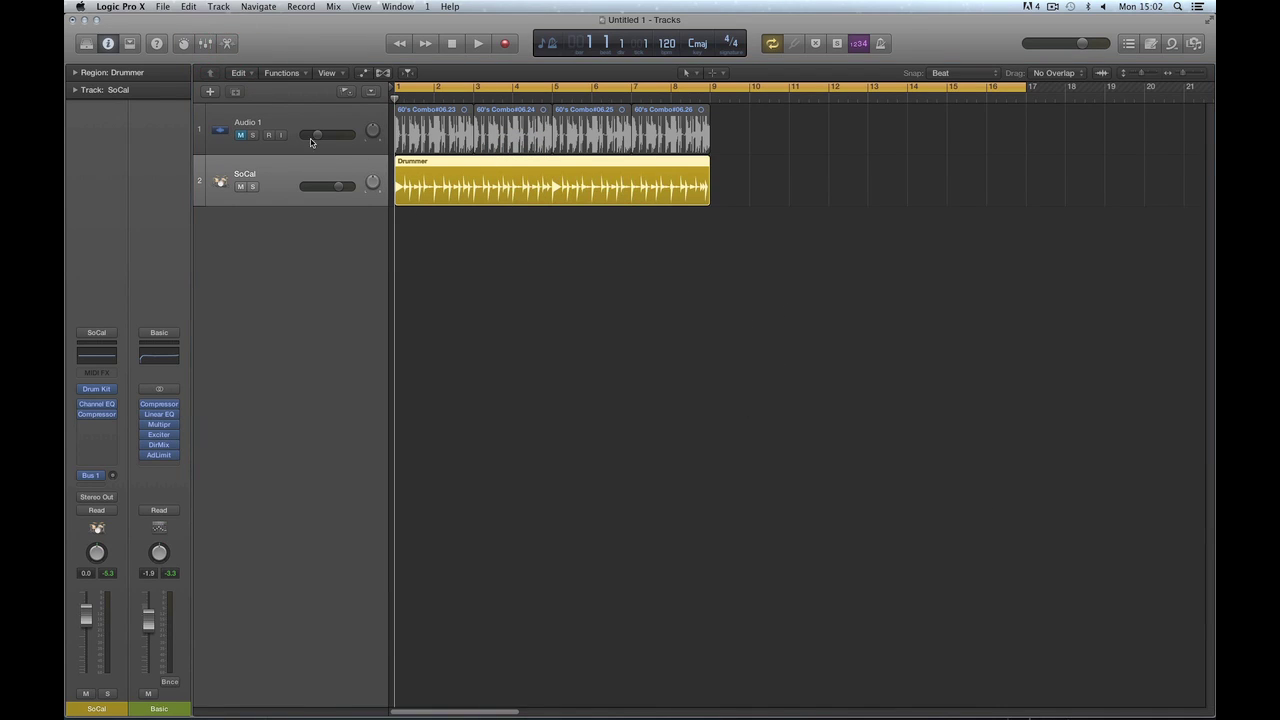
{"action": "left_click", "coordinate": [210, 91]}
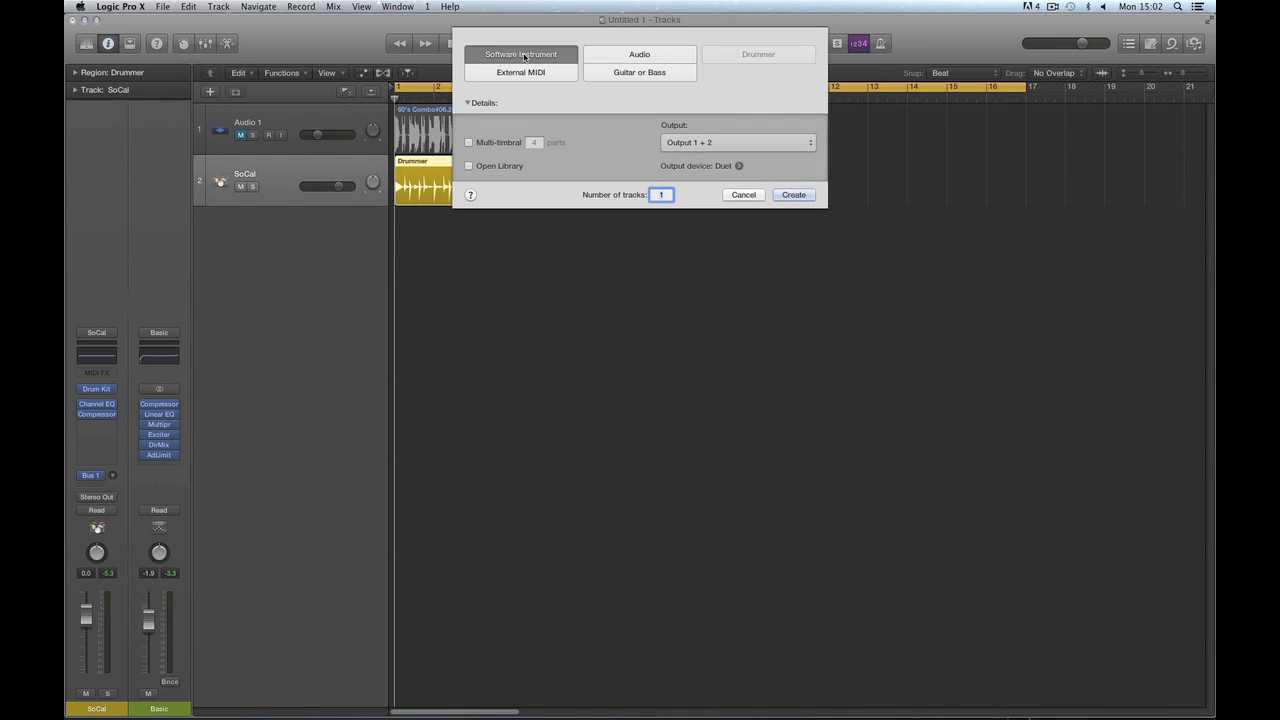
{"action": "left_click", "coordinate": [794, 195]}
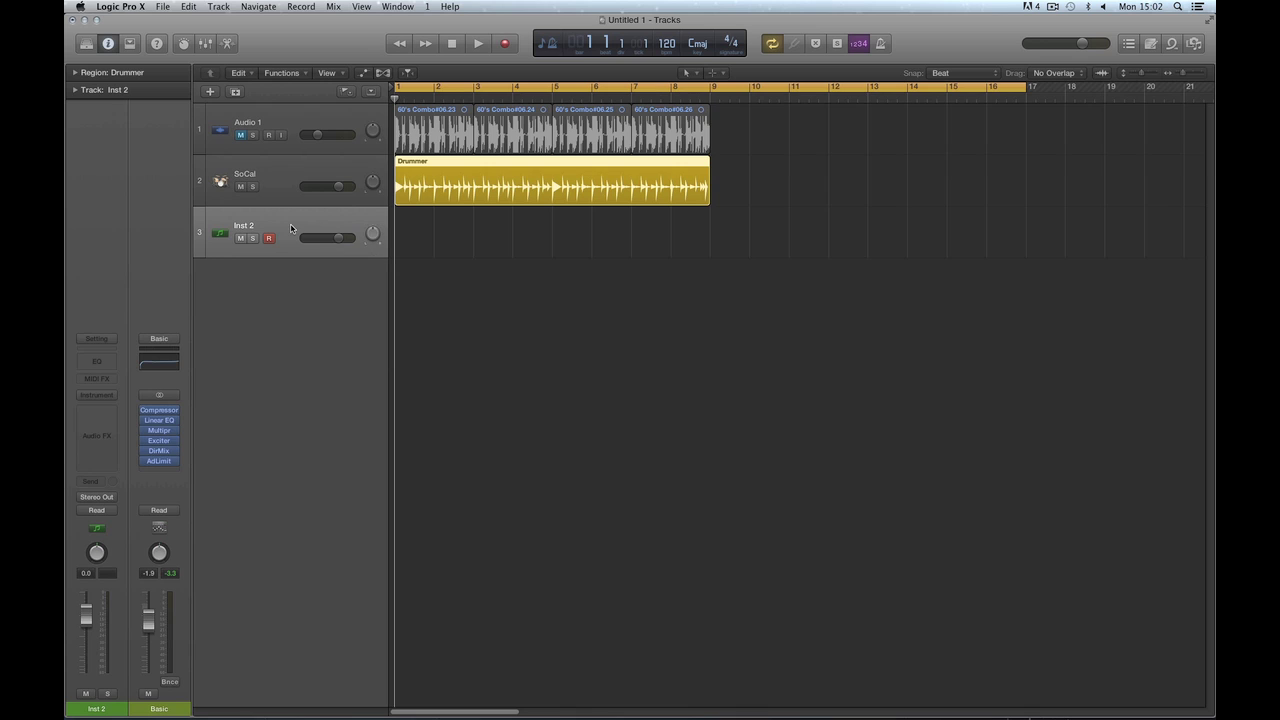
Load the SoCal drum kit patch from the Library onto the new instrument track and close the Library
{"action": "left_click", "coordinate": [86, 43]}
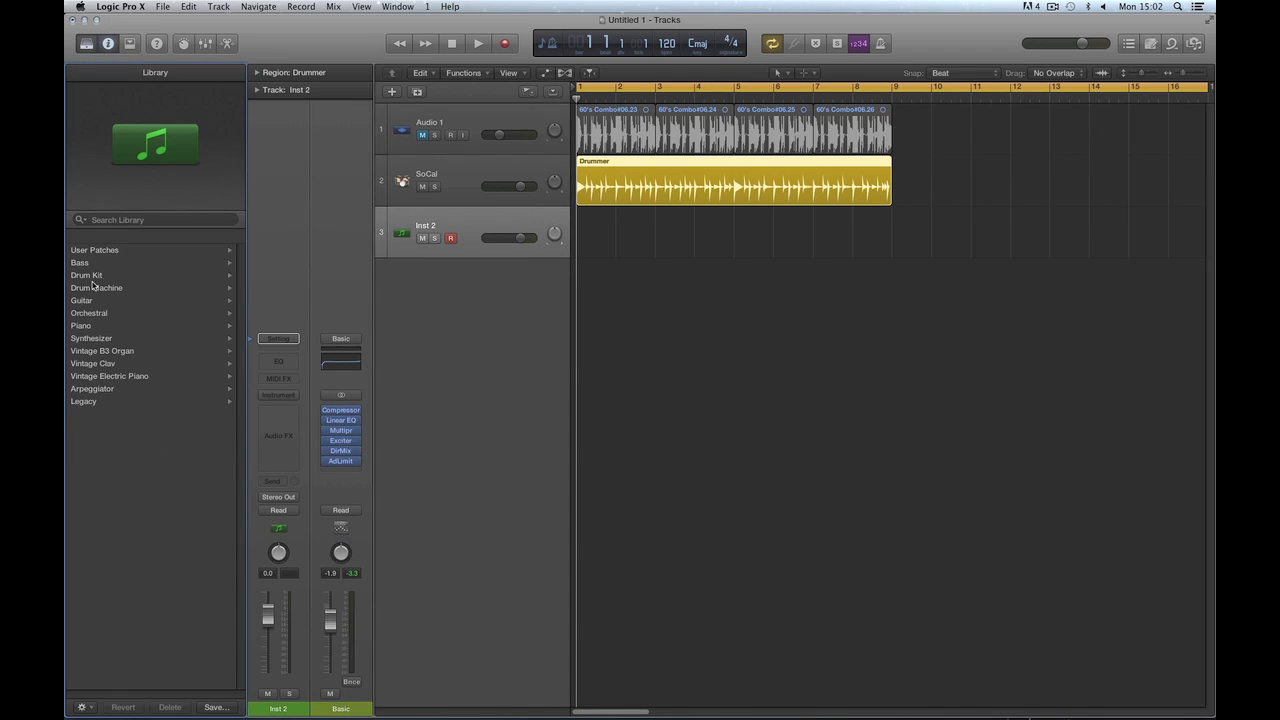
{"action": "left_click", "coordinate": [90, 275]}
{"action": "left_click", "coordinate": [100, 362]}
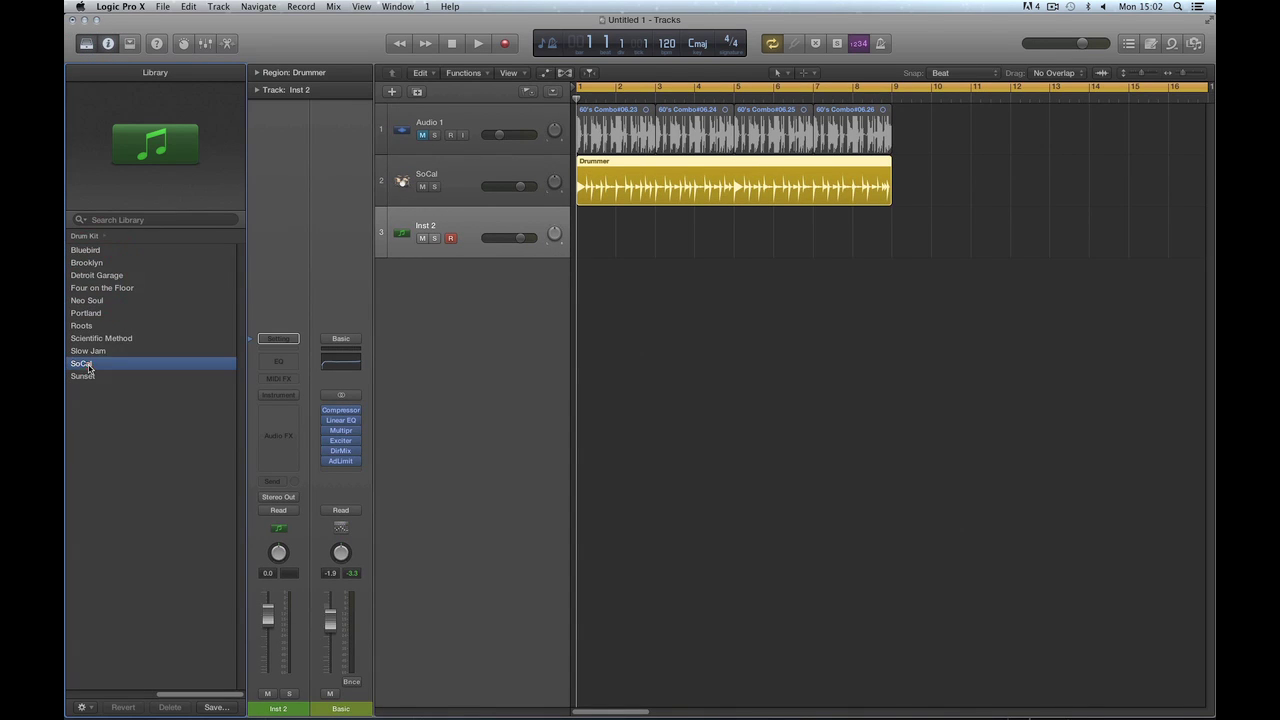
{"action": "left_click", "coordinate": [86, 43]}
Open Drum Kit Designer for both SoCal tracks and arrange the Drummer track's window above the instrument track's
{"action": "left_click", "coordinate": [286, 190]}
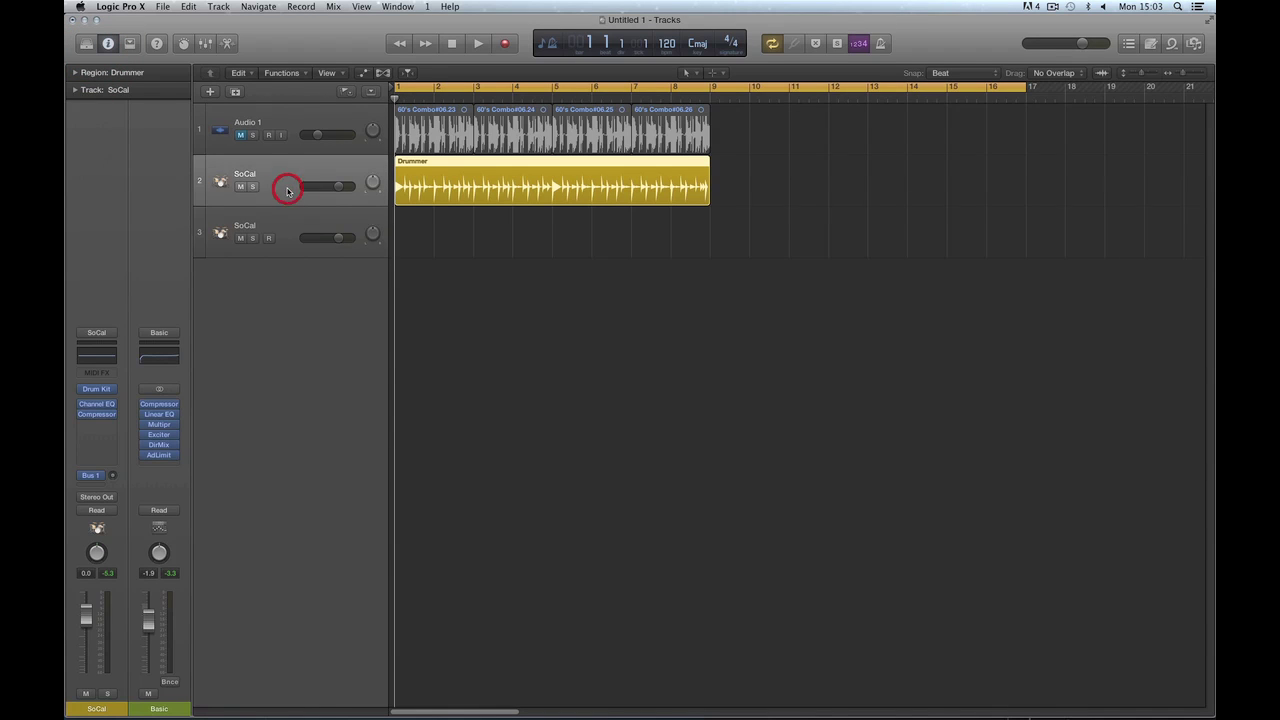
{"action": "left_click", "coordinate": [96, 388]}
{"action": "left_click_drag", "start_coordinate": [224, 62], "coordinate": [1002, 120]}
{"action": "left_click", "coordinate": [272, 231]}
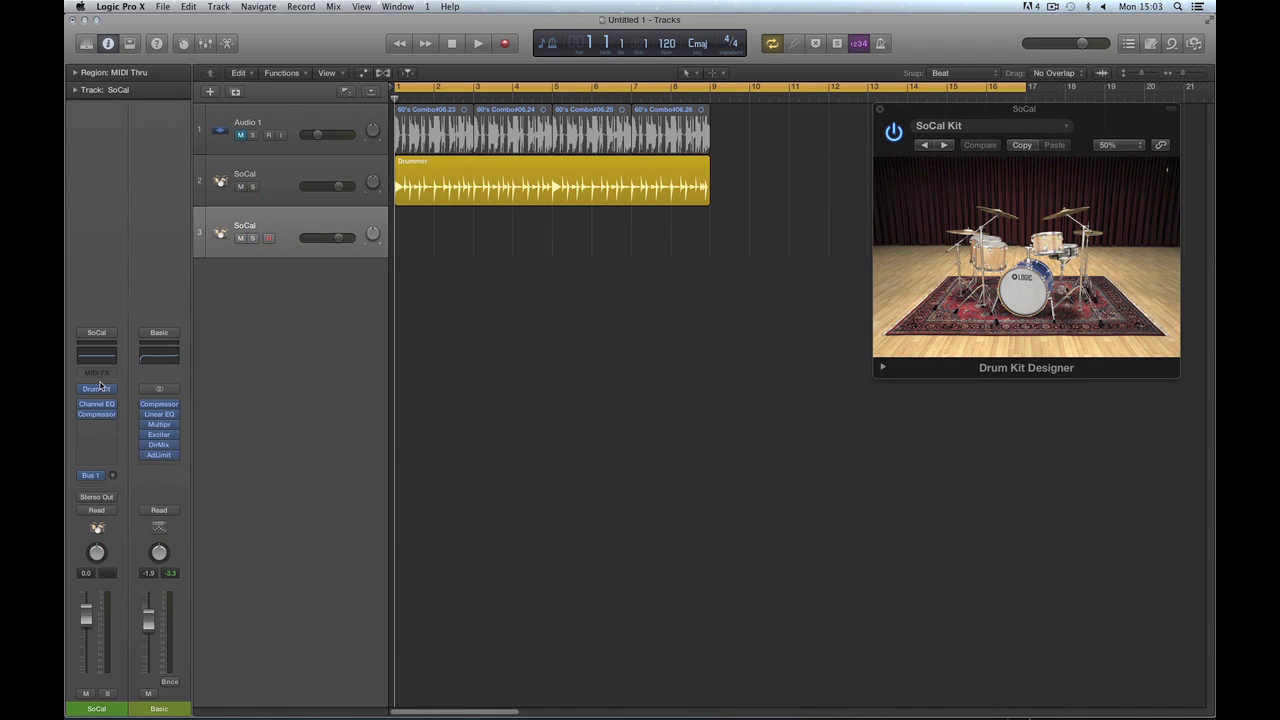
{"action": "left_click", "coordinate": [96, 388]}
{"action": "left_click_drag", "start_coordinate": [170, 50], "coordinate": [942, 412]}
Switch between the two SoCal tracks to compare their channel strips and instruments
{"action": "left_click", "coordinate": [285, 176]}
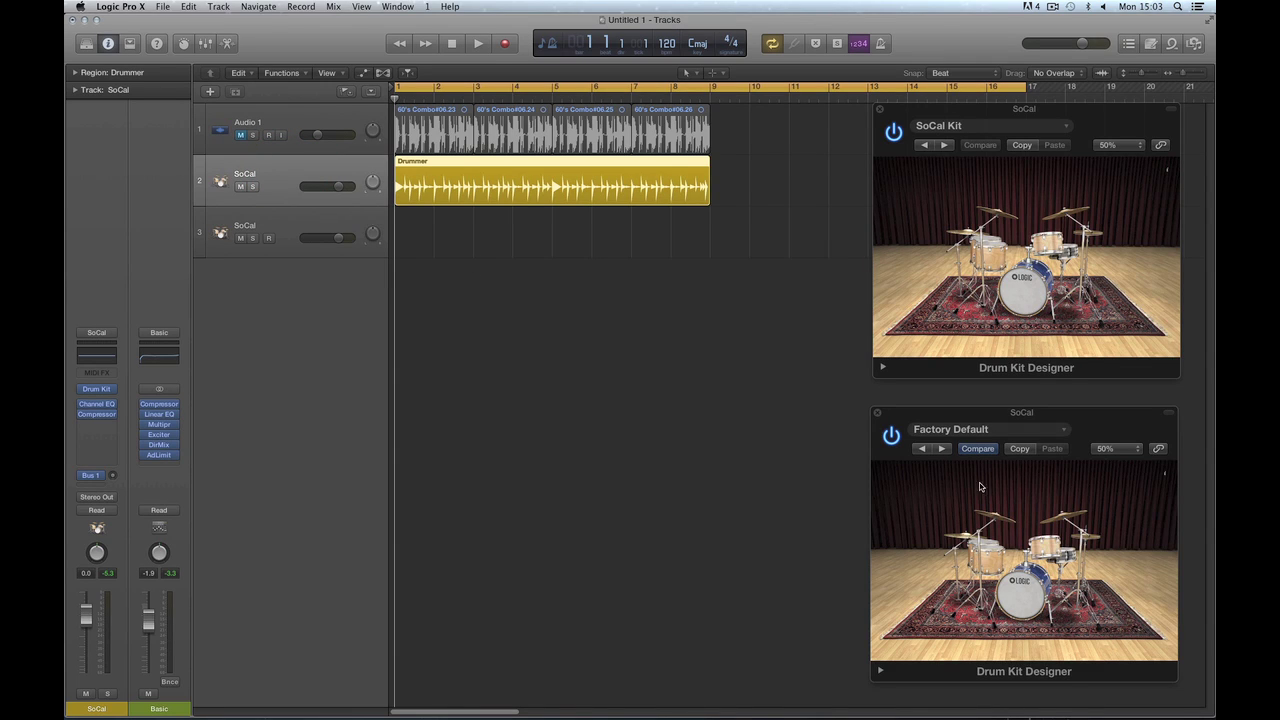
{"action": "left_click", "coordinate": [294, 222]}
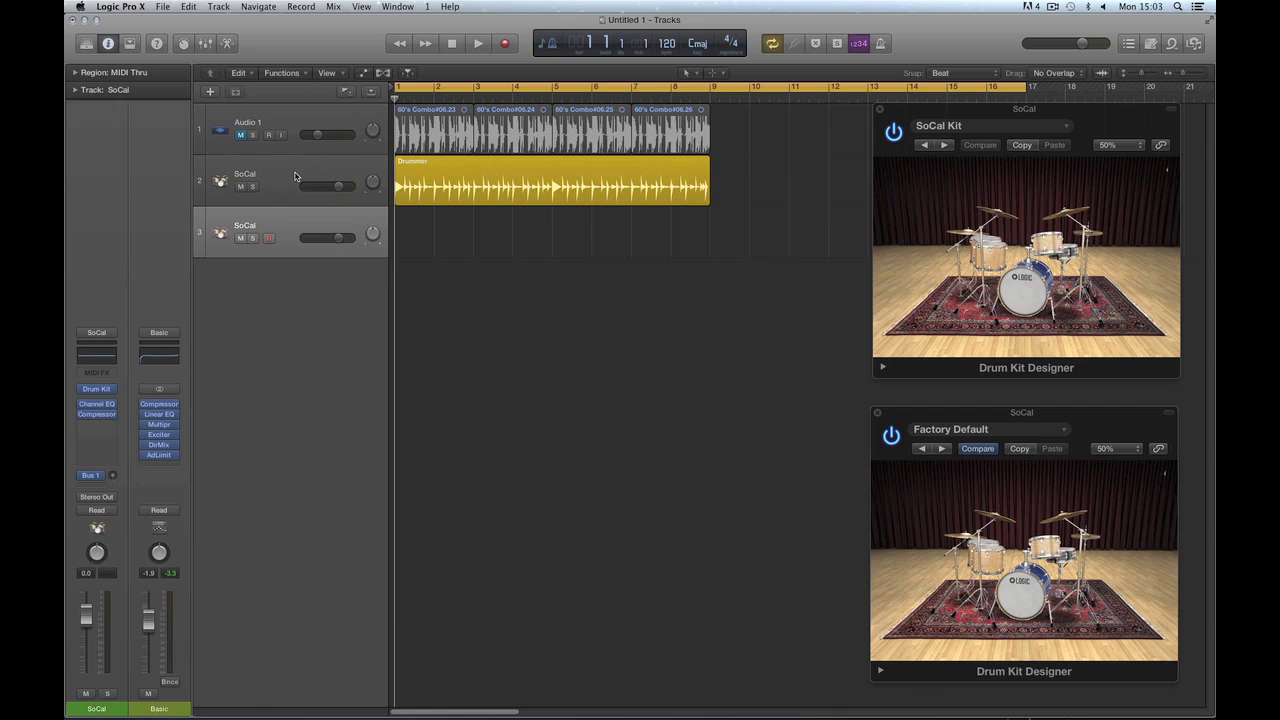
{"action": "left_click", "coordinate": [291, 172]}
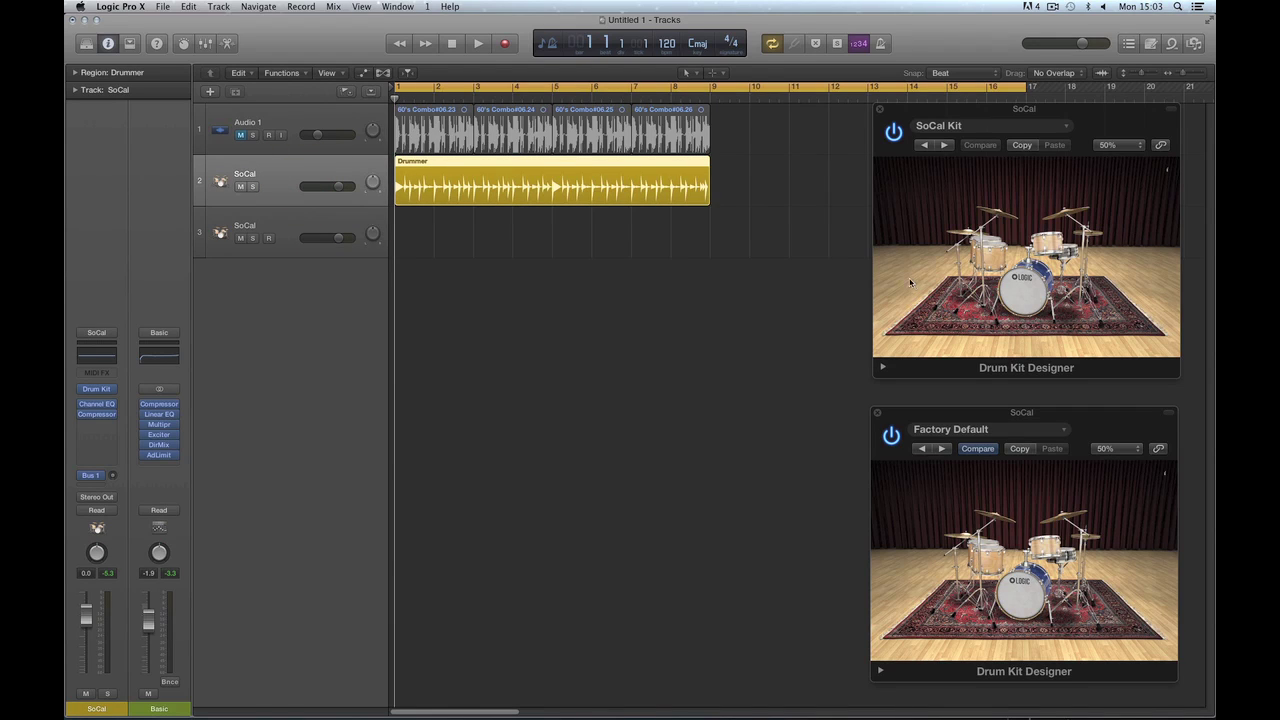
Delete the drummer region and create a new one at bar 1 of the Drummer track with the Pencil tool
{"action": "left_click", "coordinate": [607, 166]}
{"action": "right_click", "coordinate": [560, 288]}
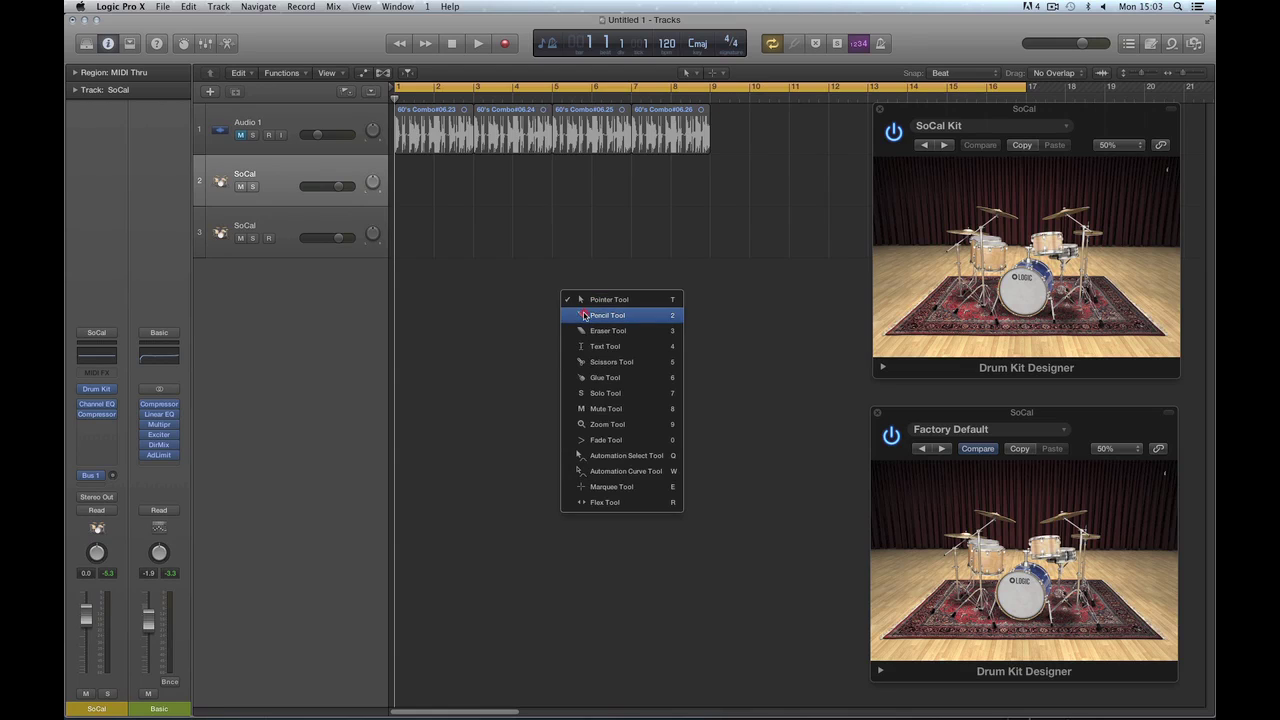
{"action": "left_click", "coordinate": [577, 309]}
{"action": "left_click", "coordinate": [424, 187]}
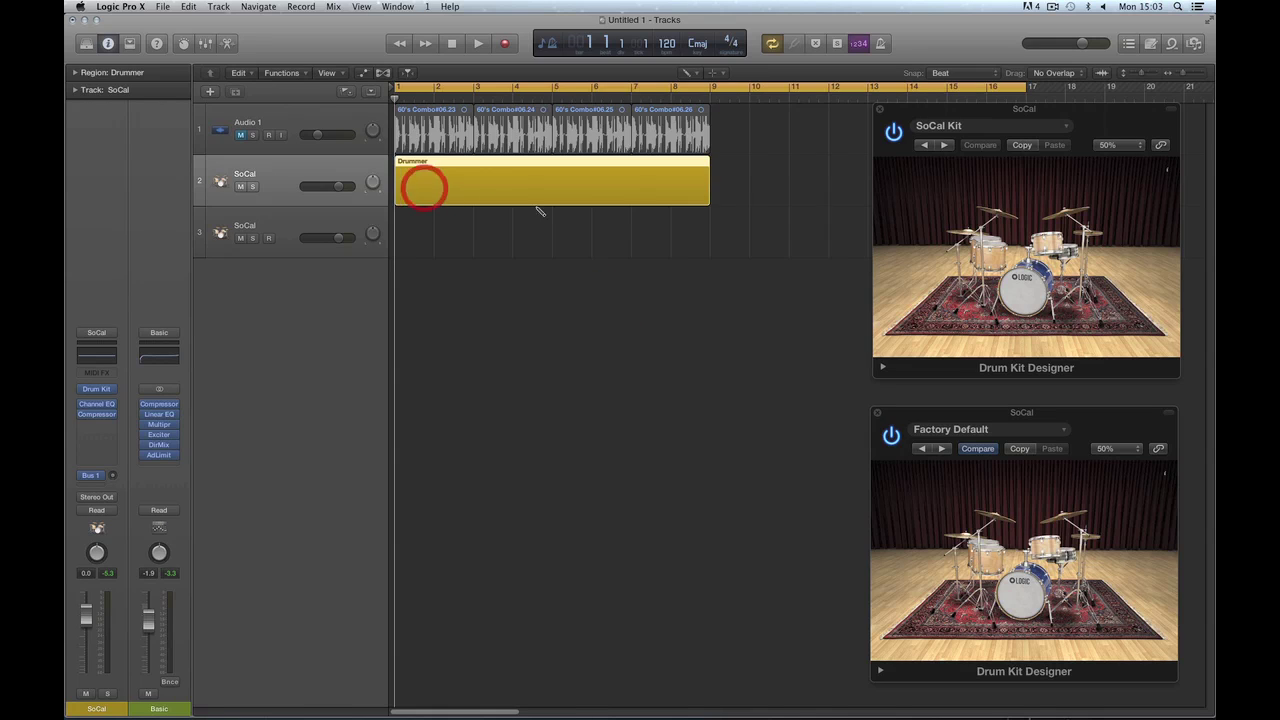
Try drawing an empty region at bar 1 of the SoCal instrument track, and delete it
{"action": "left_click", "coordinate": [422, 234]}
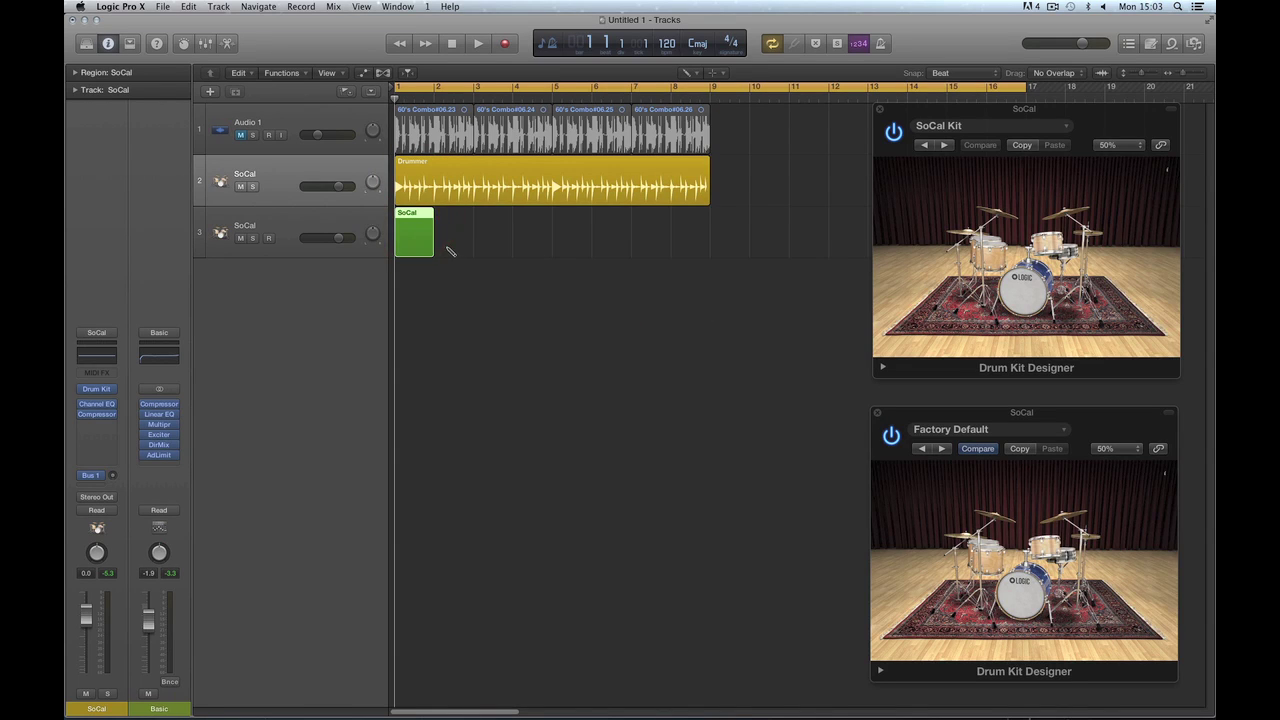
{"action": "key", "text": "BackSpace"}
Switch back to the Pointer tool, select the drummer region and focus the SoCal Kit window of Drum Kit Designer
{"action": "right_click", "coordinate": [494, 263]}
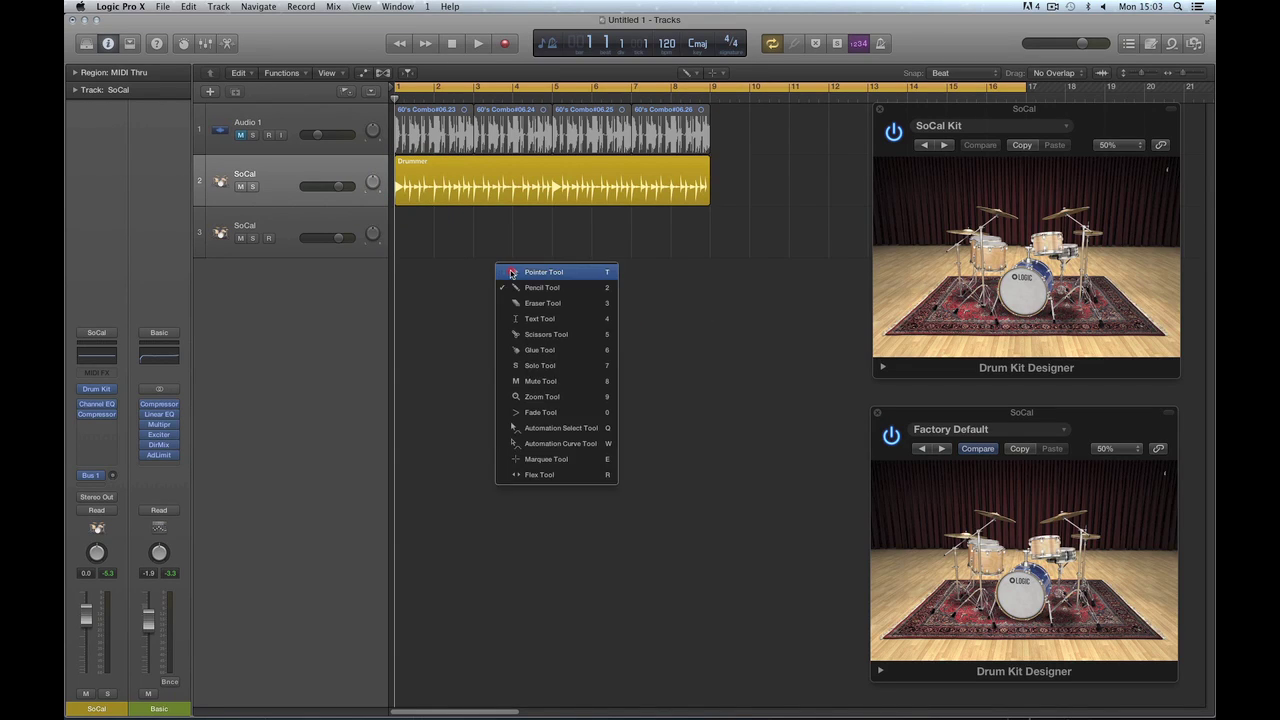
{"action": "left_click", "coordinate": [511, 271]}
{"action": "left_click", "coordinate": [481, 177]}
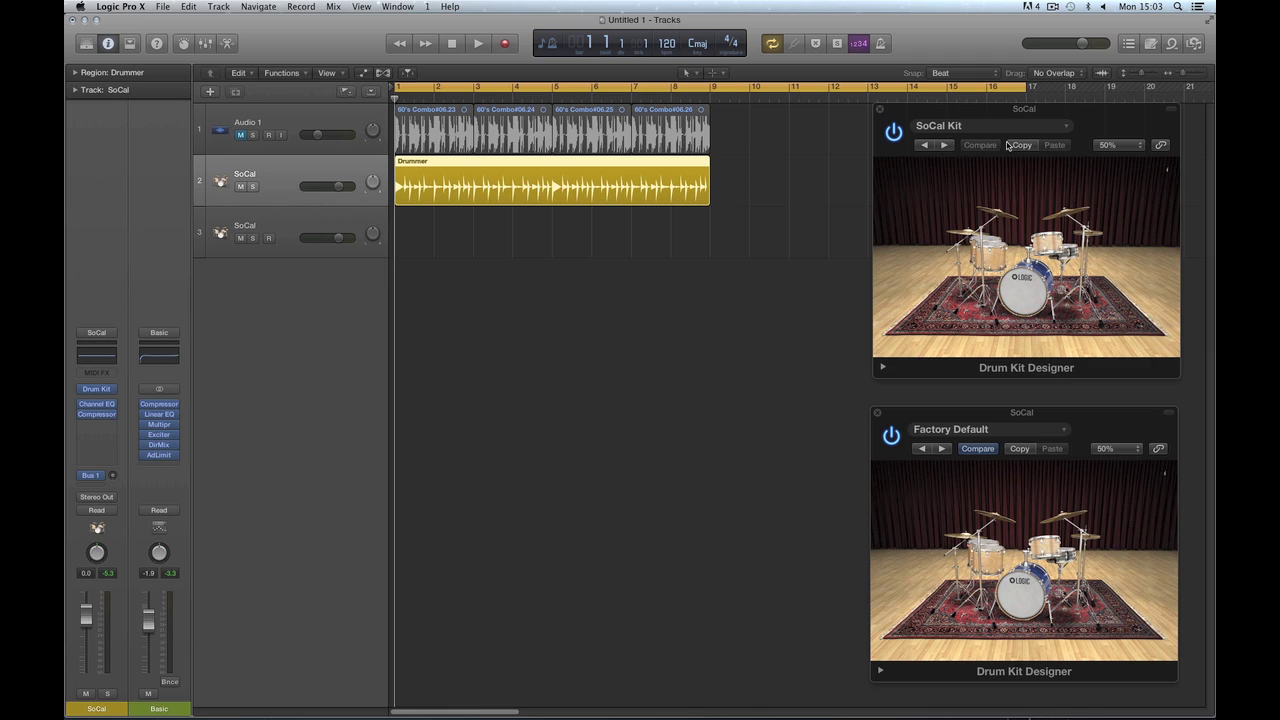
{"action": "left_click", "coordinate": [998, 112]}
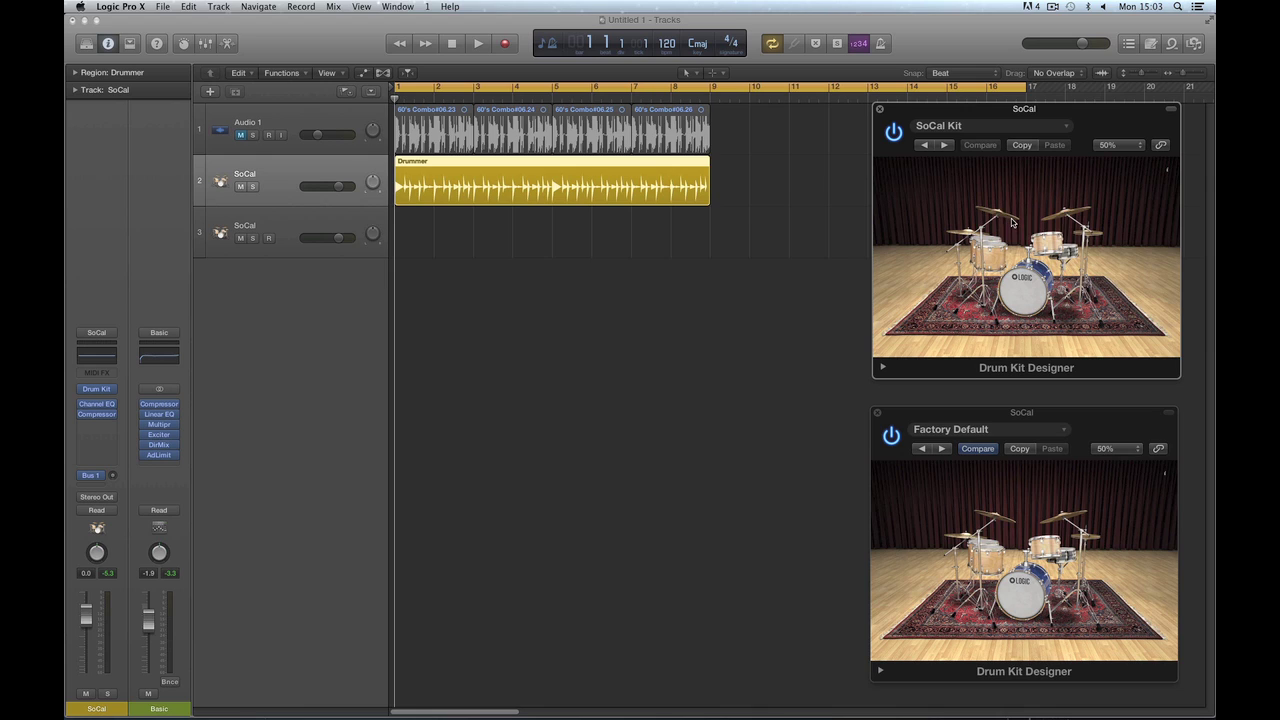
Copy the drummer region to bar 1 of the SoCal instrument track as a MIDI region and open it in the Piano Roll
{"action": "left_click", "coordinate": [592, 166]}
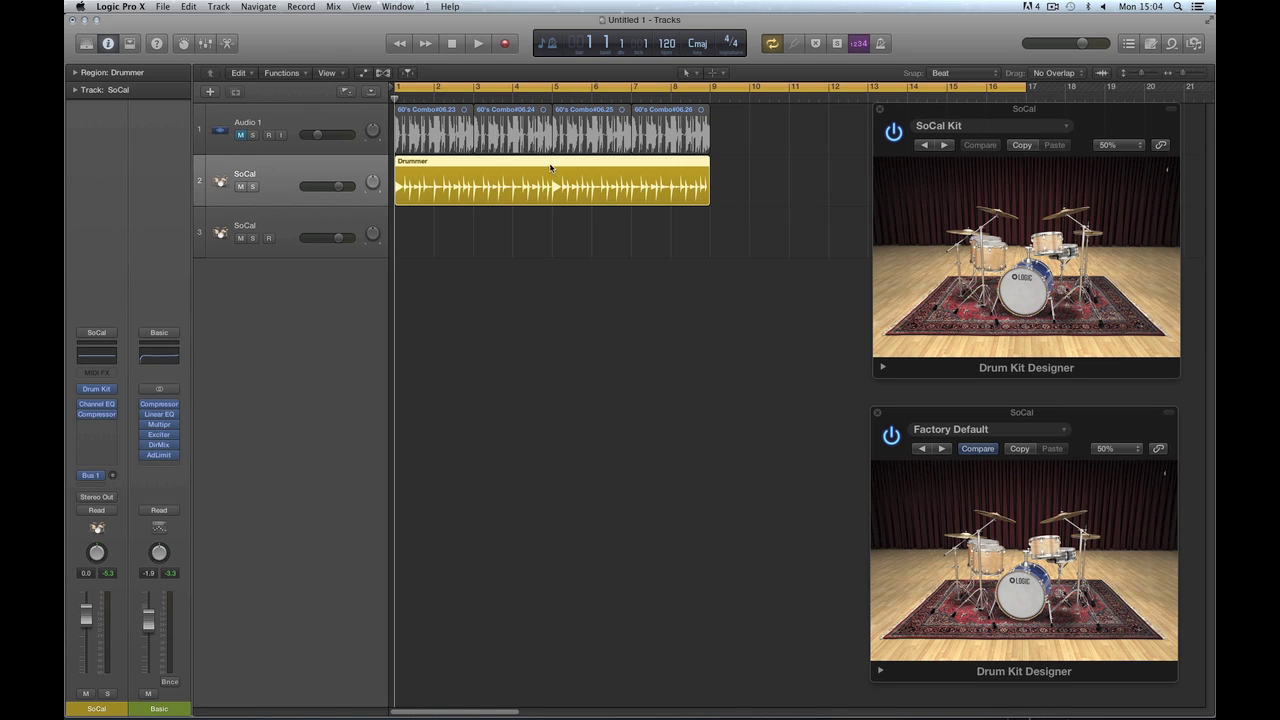
{"action": "left_click_drag", "start_coordinate": [550, 164], "coordinate": [548, 216]}
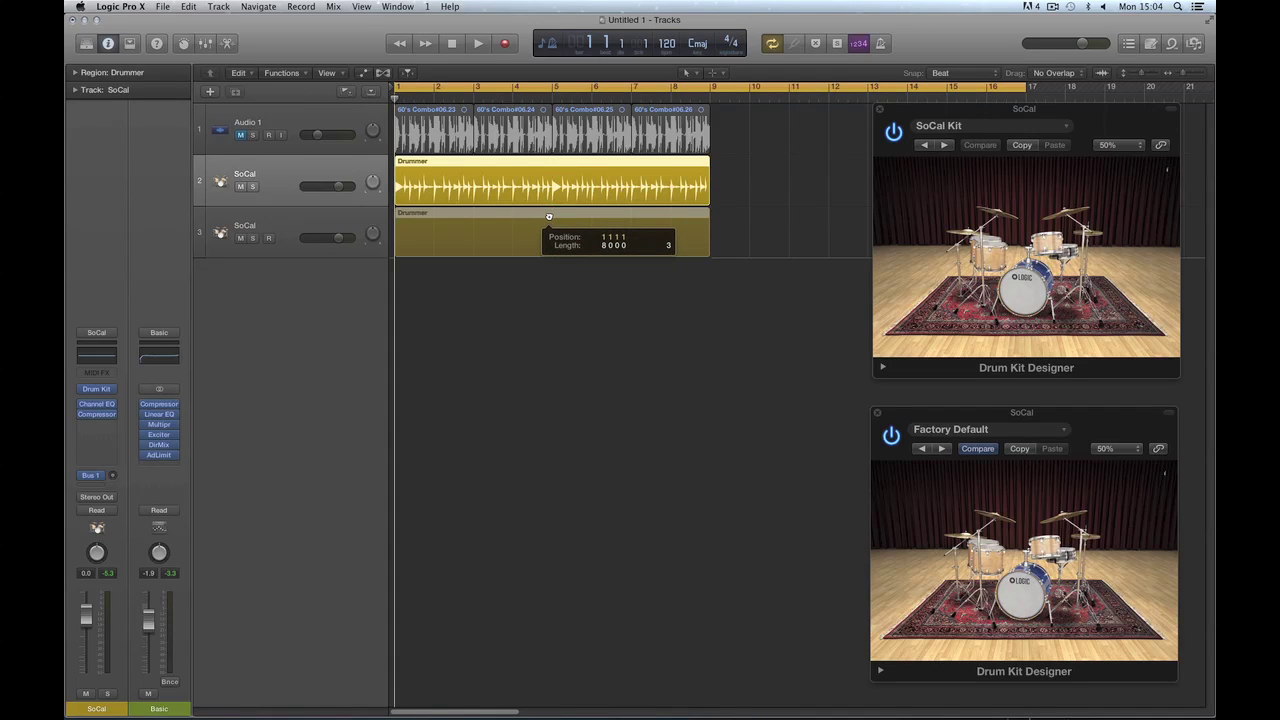
{"action": "left_click_drag", "start_coordinate": [548, 216], "coordinate": [546, 212]}
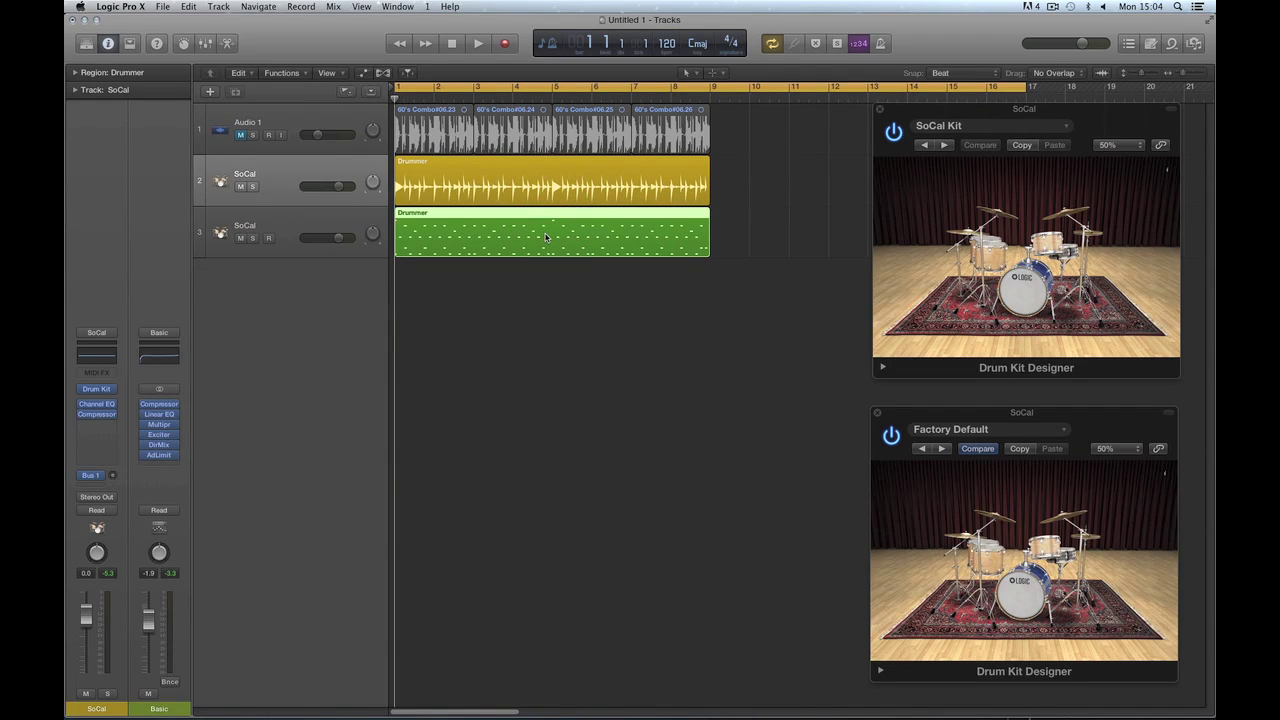
{"action": "double_click", "coordinate": [545, 237]}
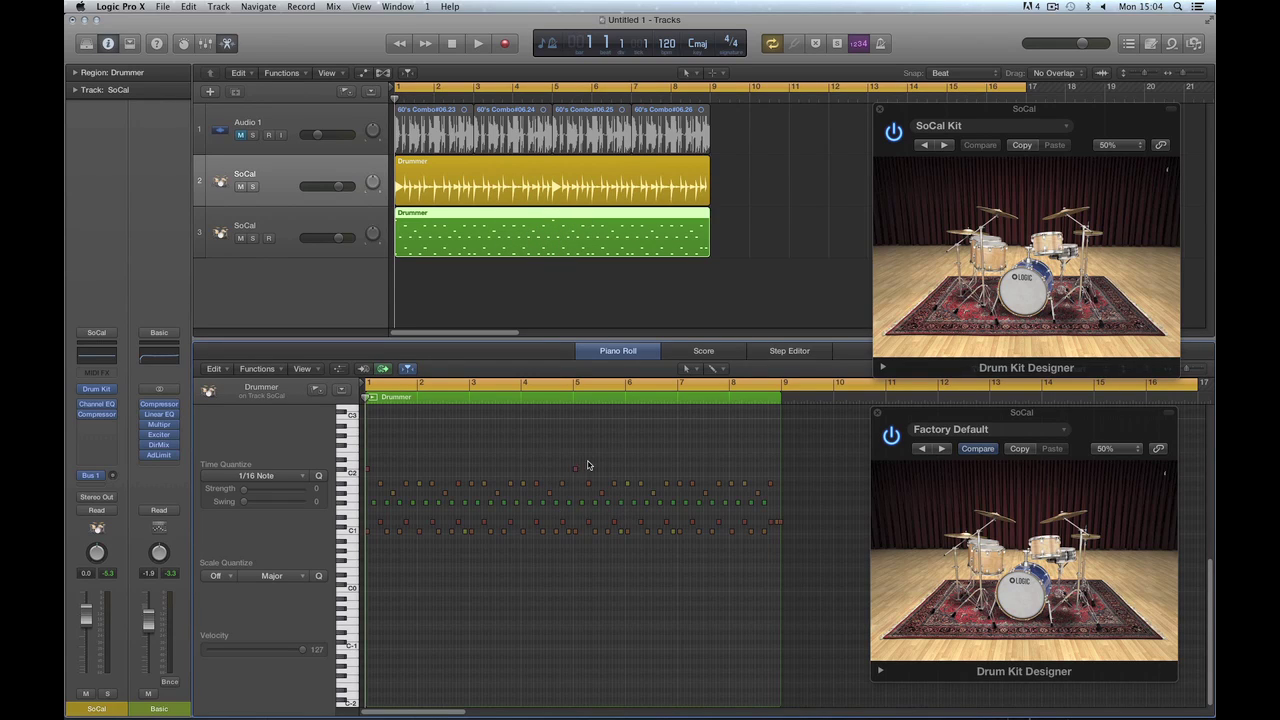
Switch between the drummer region and its MIDI copy to compare the Drummer editor with the Piano Roll
{"action": "double_click", "coordinate": [575, 178]}
{"action": "double_click", "coordinate": [598, 220]}
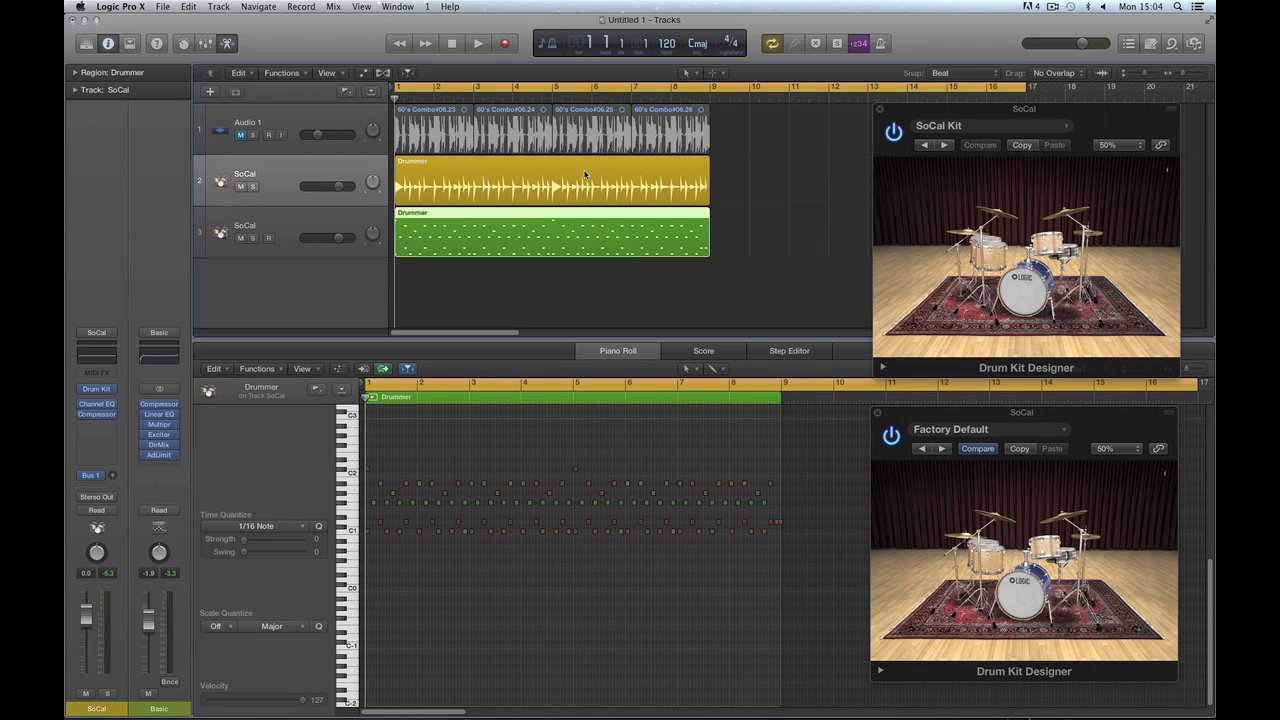
{"action": "left_click", "coordinate": [585, 174]}
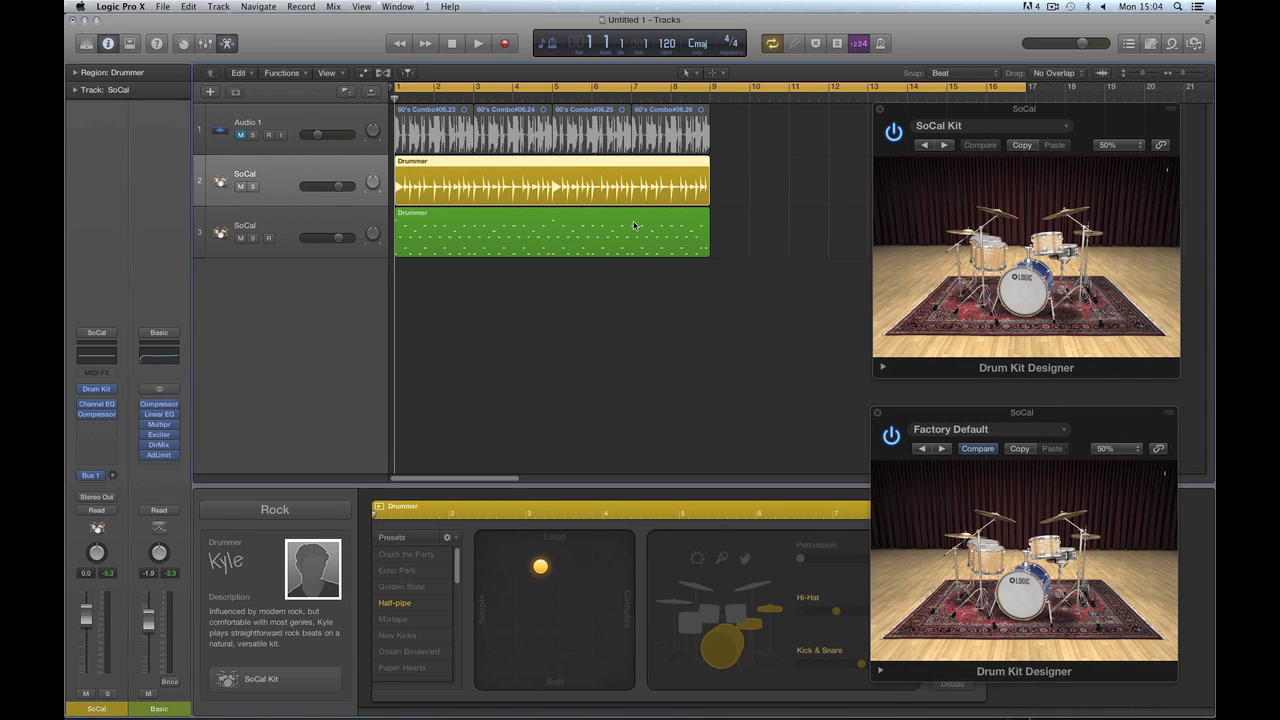
{"action": "left_click", "coordinate": [633, 225]}
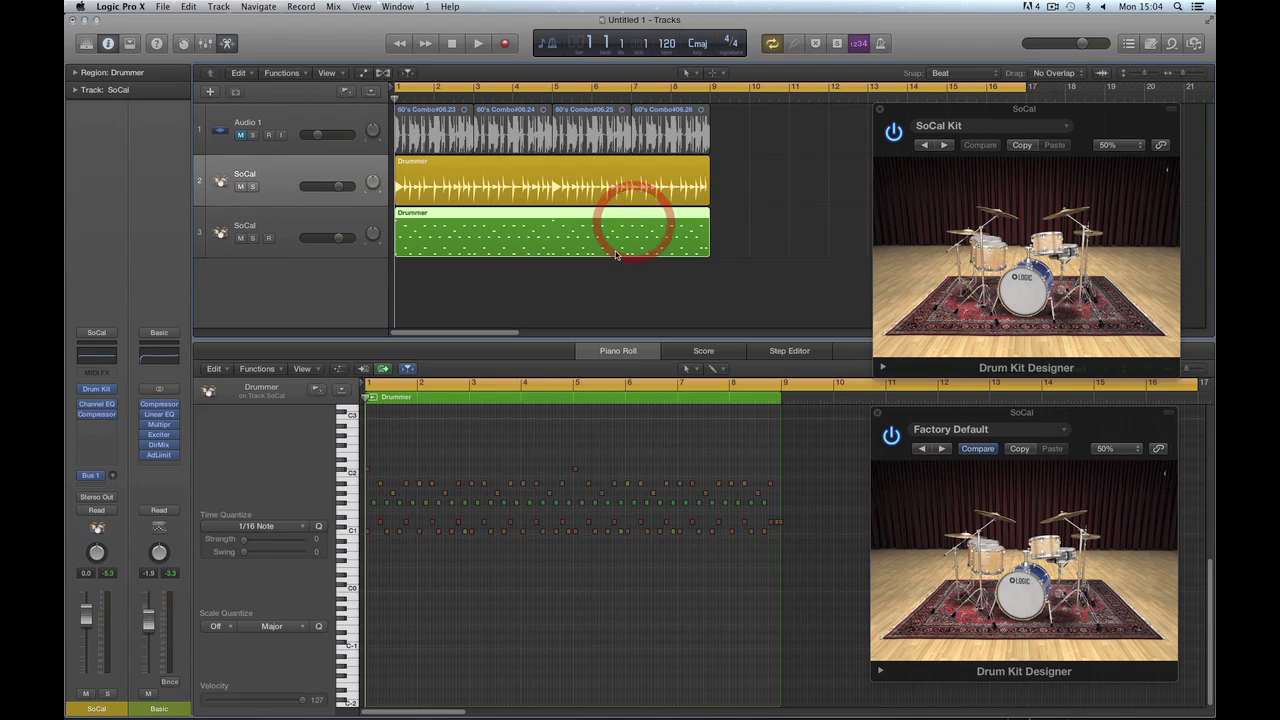
{"action": "left_click", "coordinate": [605, 170]}
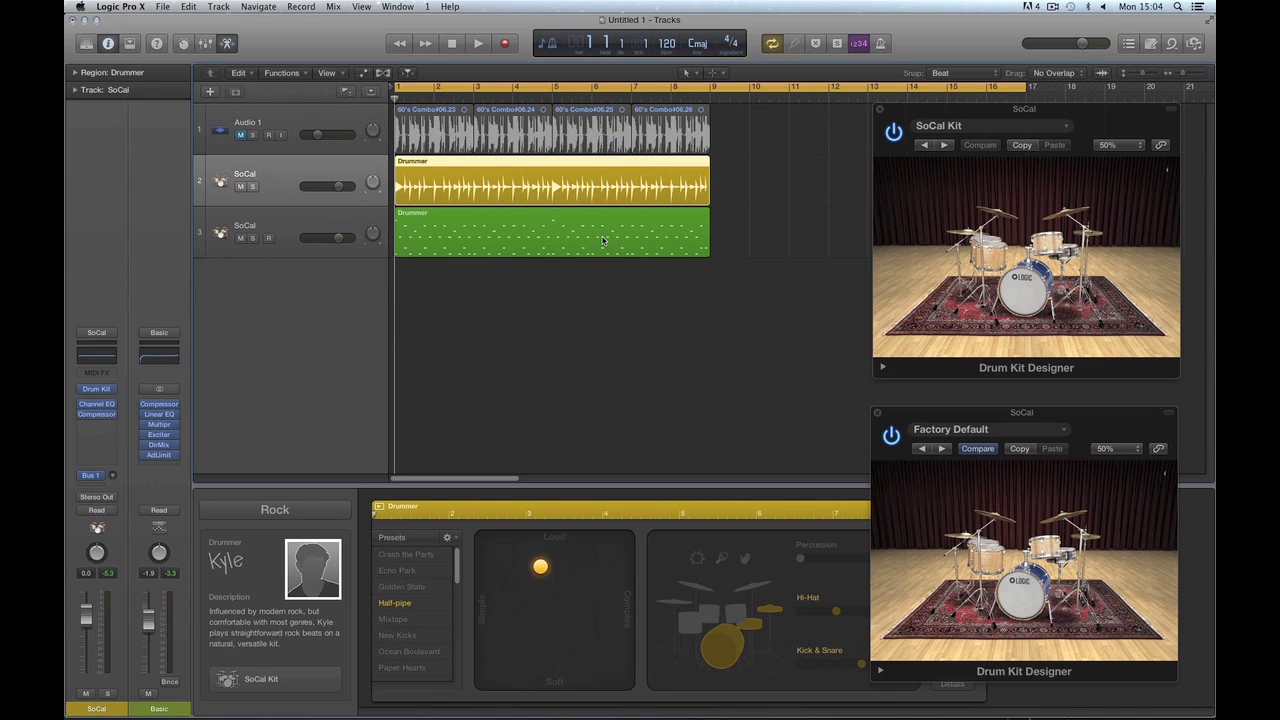
{"action": "left_click", "coordinate": [604, 236]}
{"action": "left_click", "coordinate": [600, 178]}
Solo the SoCal Drummer track and play its region briefly
{"action": "left_click", "coordinate": [252, 187]}
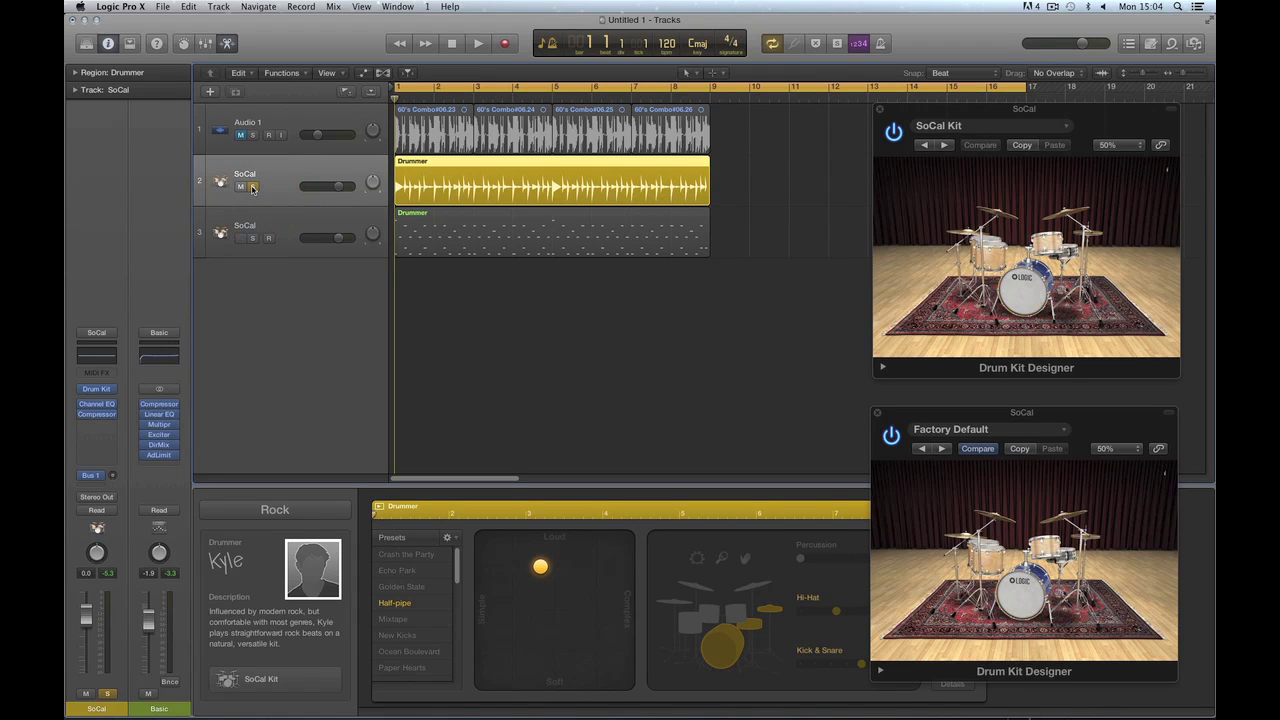
{"action": "key", "text": "space"}
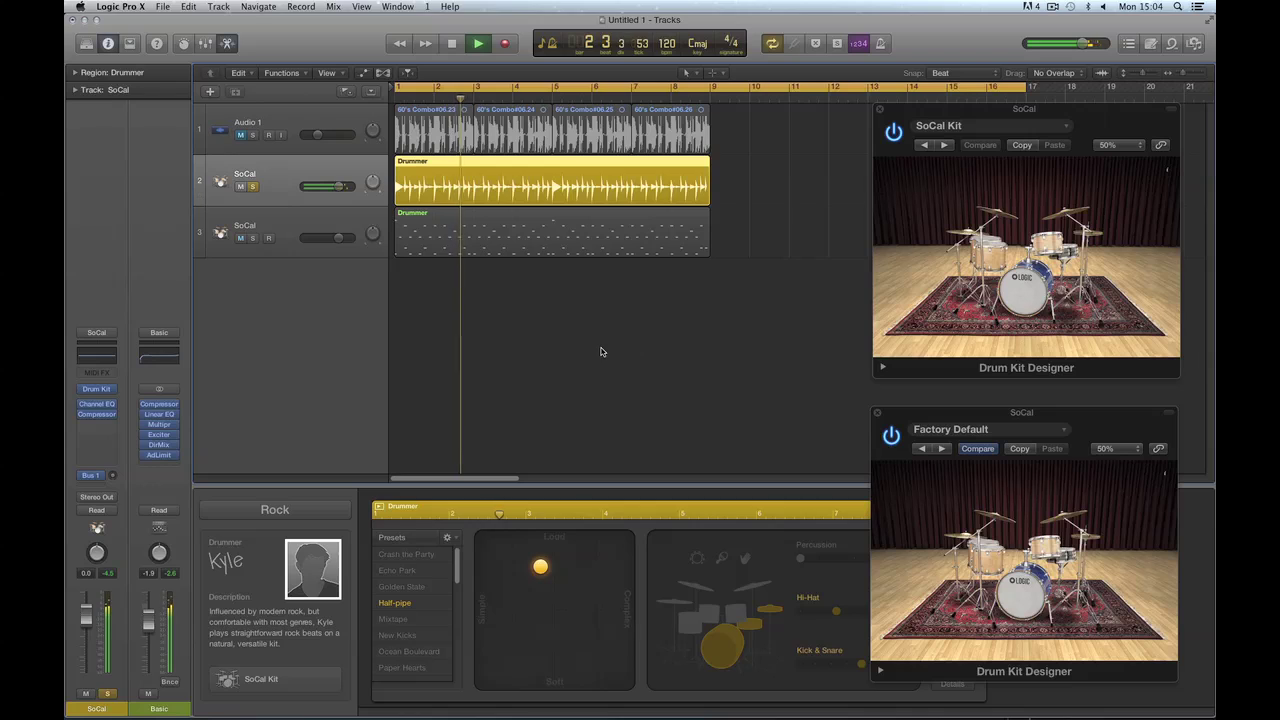
{"action": "key", "text": "space"}
Solo the SoCal instrument track instead, play its MIDI copy, clear the solo and reselect the Drummer track
{"action": "left_click", "coordinate": [307, 226]}
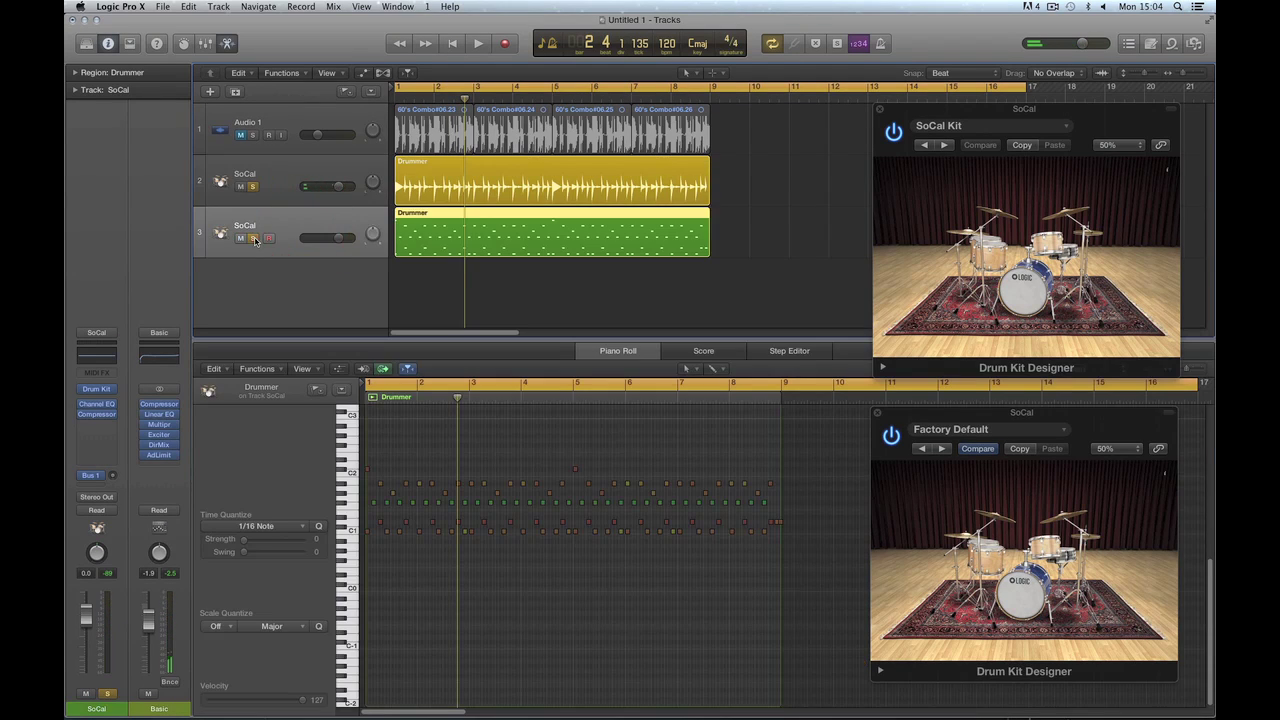
{"action": "left_click", "coordinate": [254, 188]}
{"action": "key", "text": "space"}
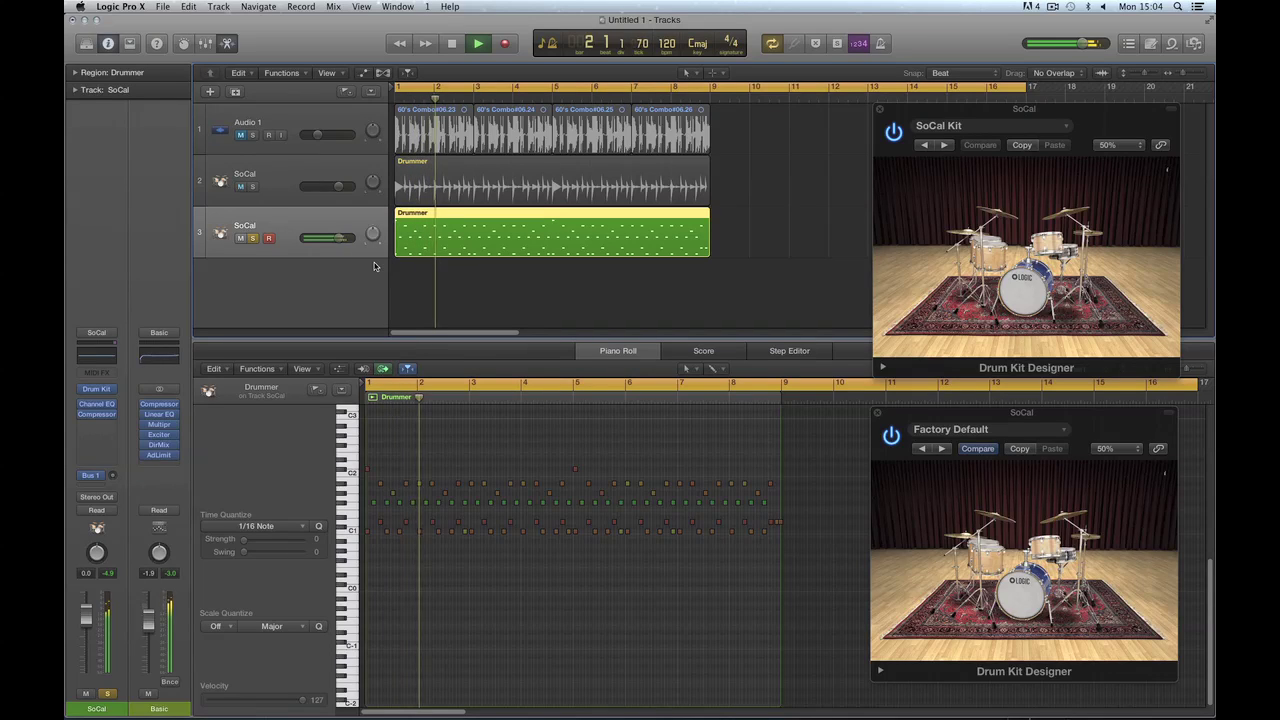
{"action": "key", "text": "space"}
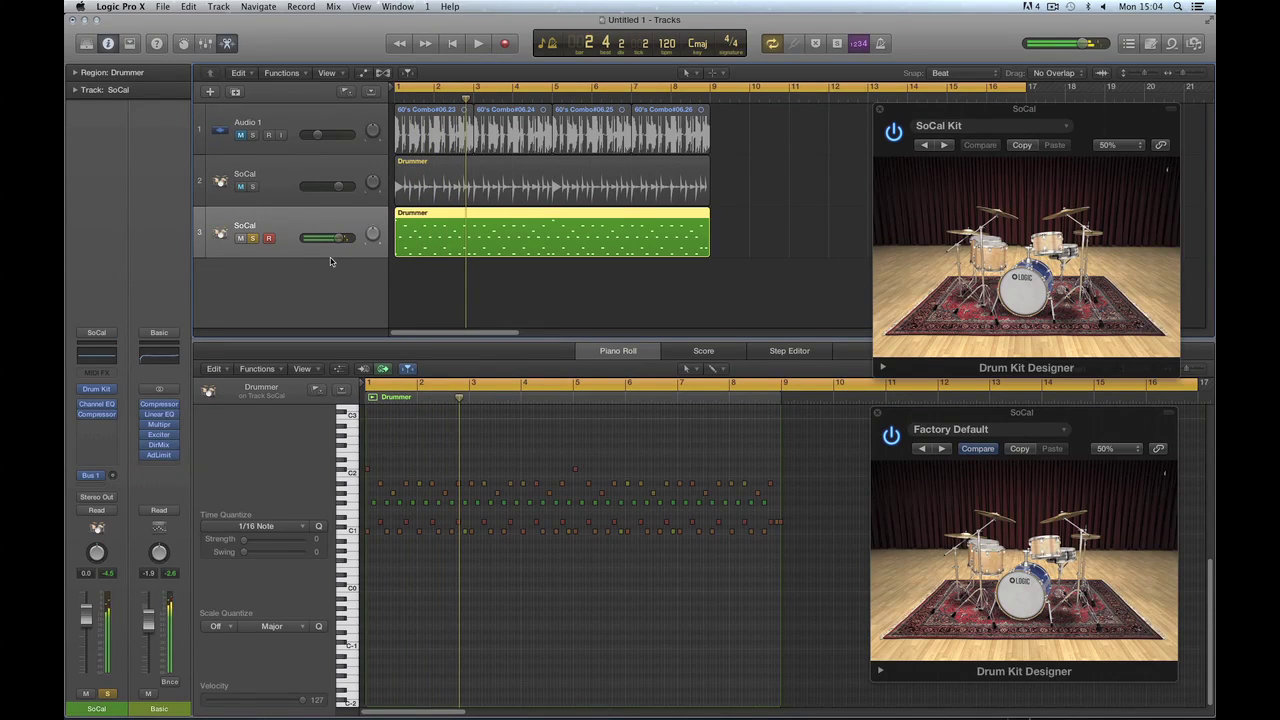
{"action": "left_click", "coordinate": [254, 240]}
{"action": "left_click", "coordinate": [277, 191]}
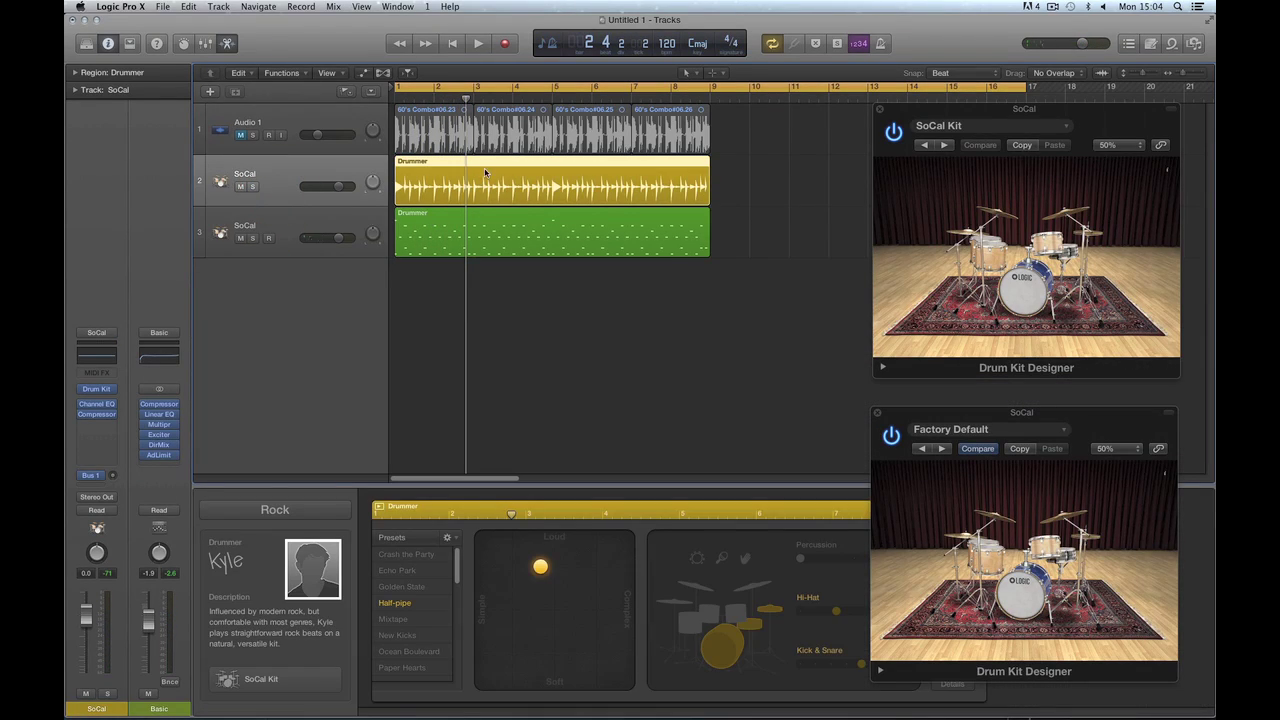
Delete the MIDI copy from the SoCal instrument track and close both Drum Kit Designer windows
{"action": "left_click", "coordinate": [524, 216]}
{"action": "key", "text": "Delete"}
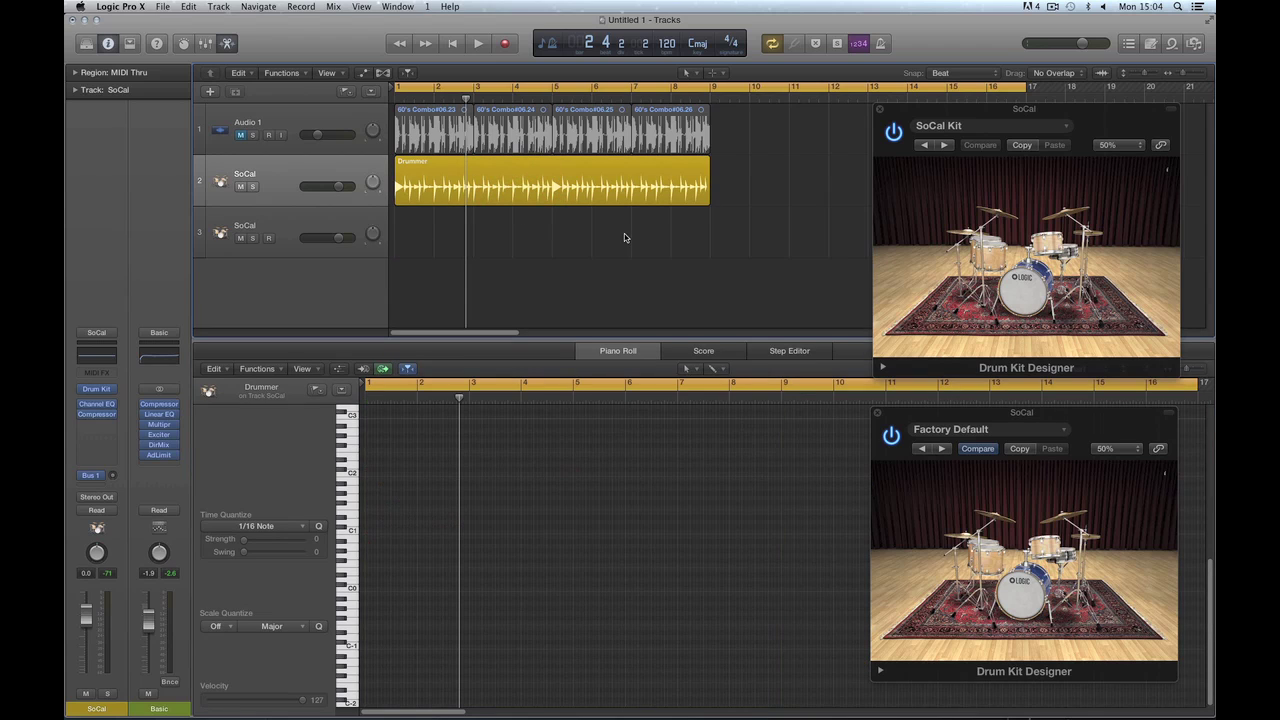
{"action": "left_click", "coordinate": [879, 108]}
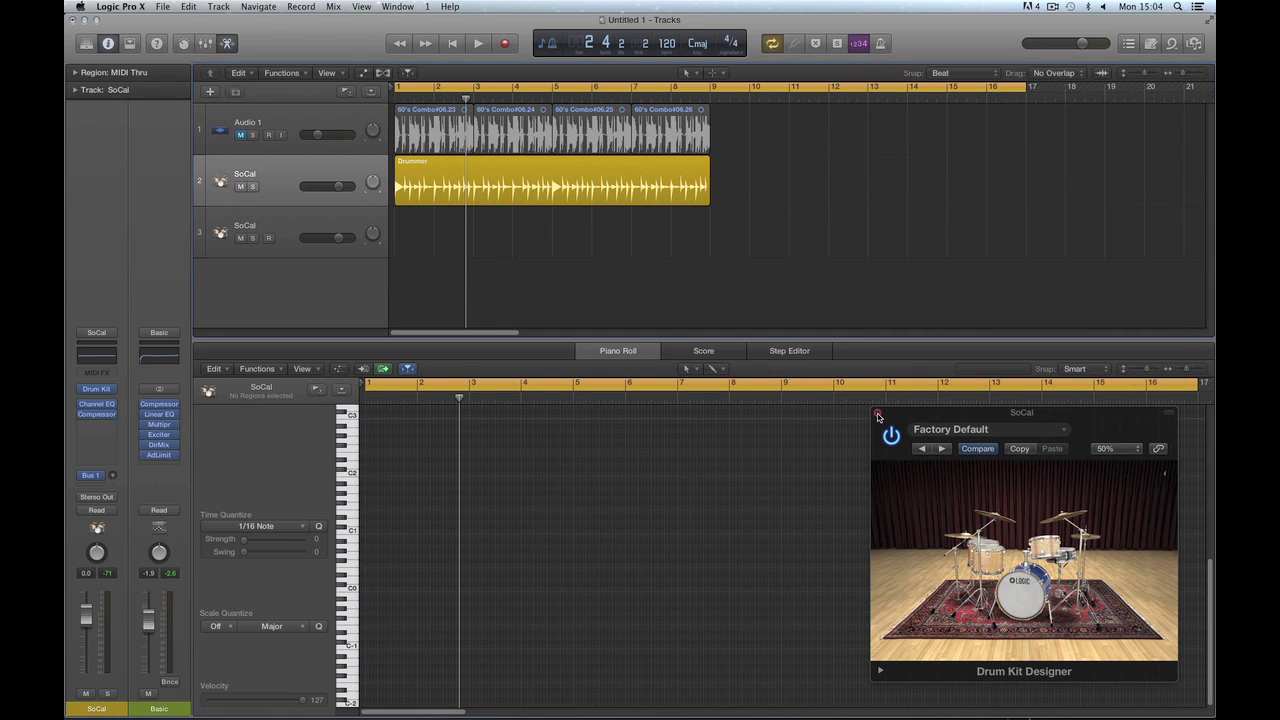
{"action": "left_click", "coordinate": [877, 413]}
Select the drummer region, return the playhead to bar 1 and enlarge the track heights to show the region's pattern in more detail
{"action": "left_click", "coordinate": [605, 170]}
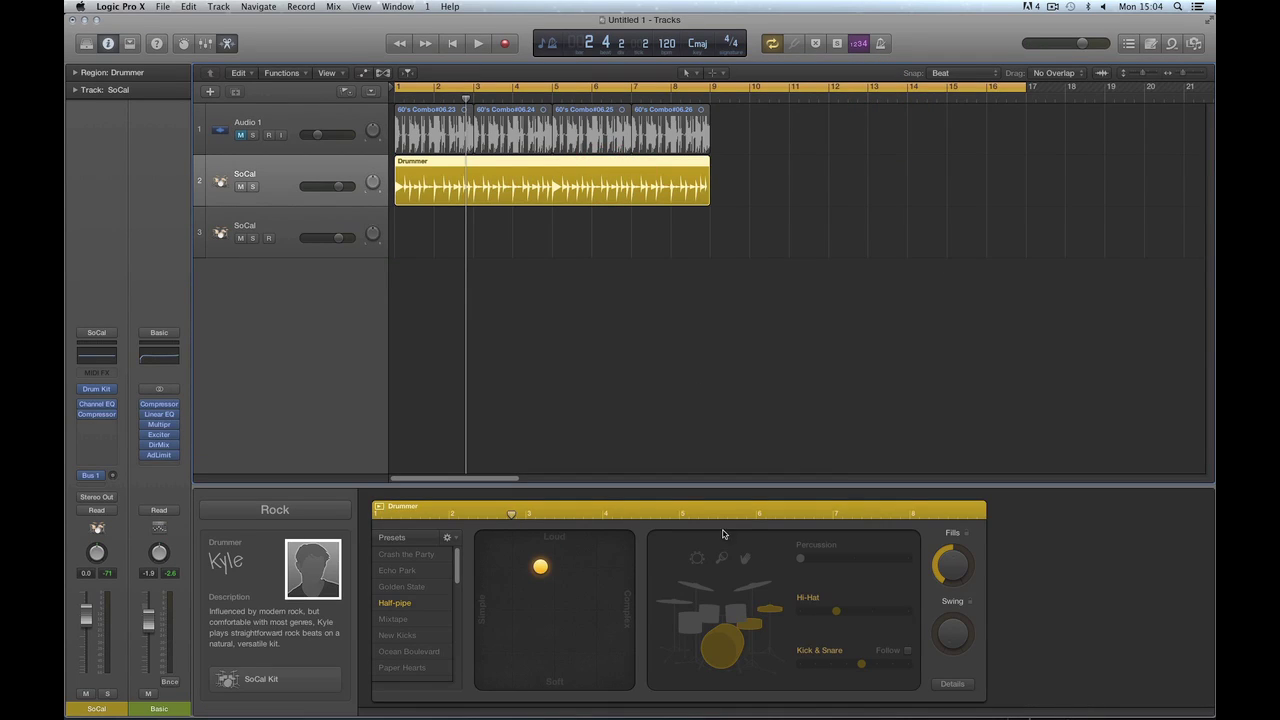
{"action": "left_click", "coordinate": [454, 45]}
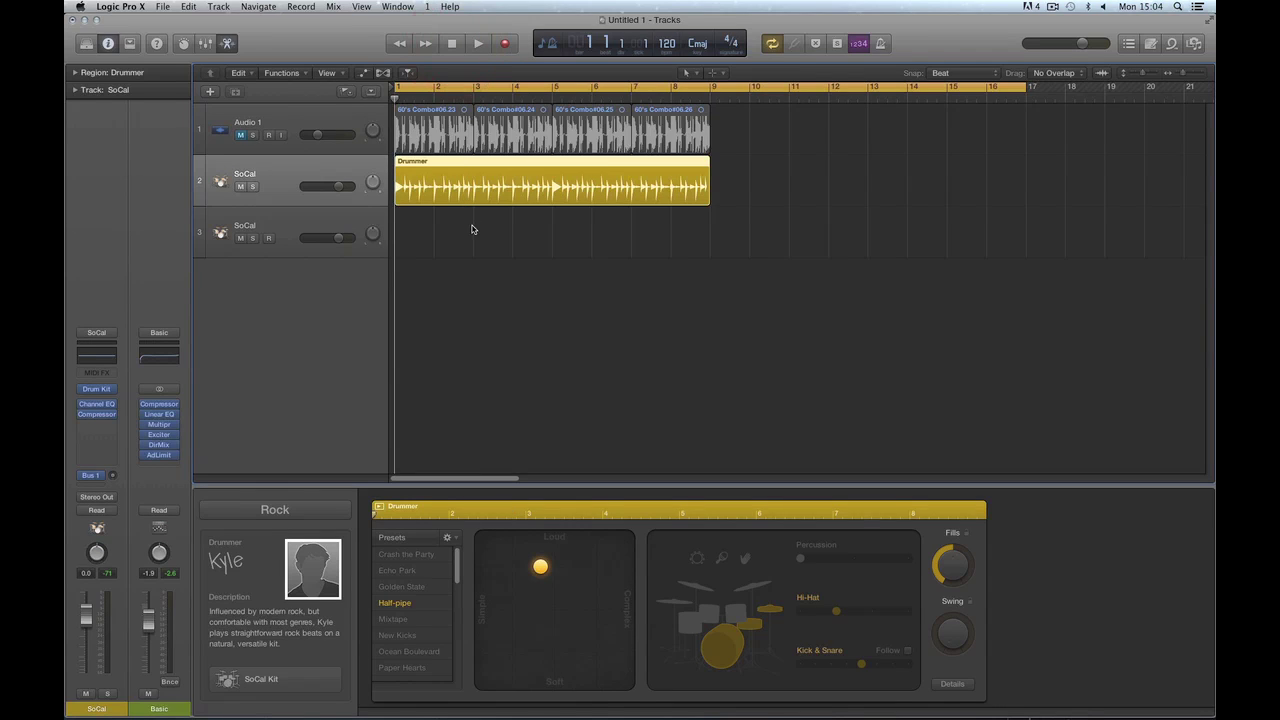
{"action": "key", "text": "super+Down"}
{"action": "key", "text": "super+Down"}
{"action": "key", "text": "super+Down"}
{"action": "key", "text": "super+Down"}
{"action": "key", "text": "super+Down"}
{"action": "key", "text": "super+Down"}
{"action": "key", "text": "super+Down"}
{"action": "key", "text": "super+Down"}
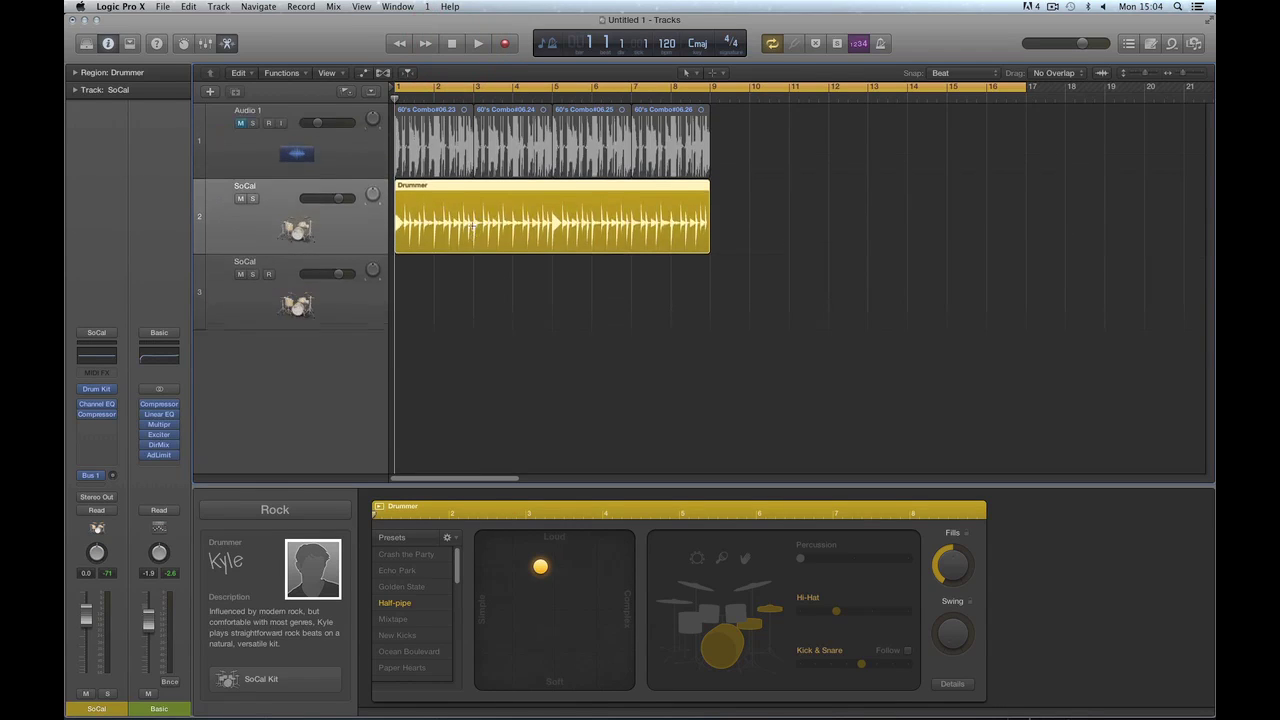
{"action": "key", "text": "super+Up"}
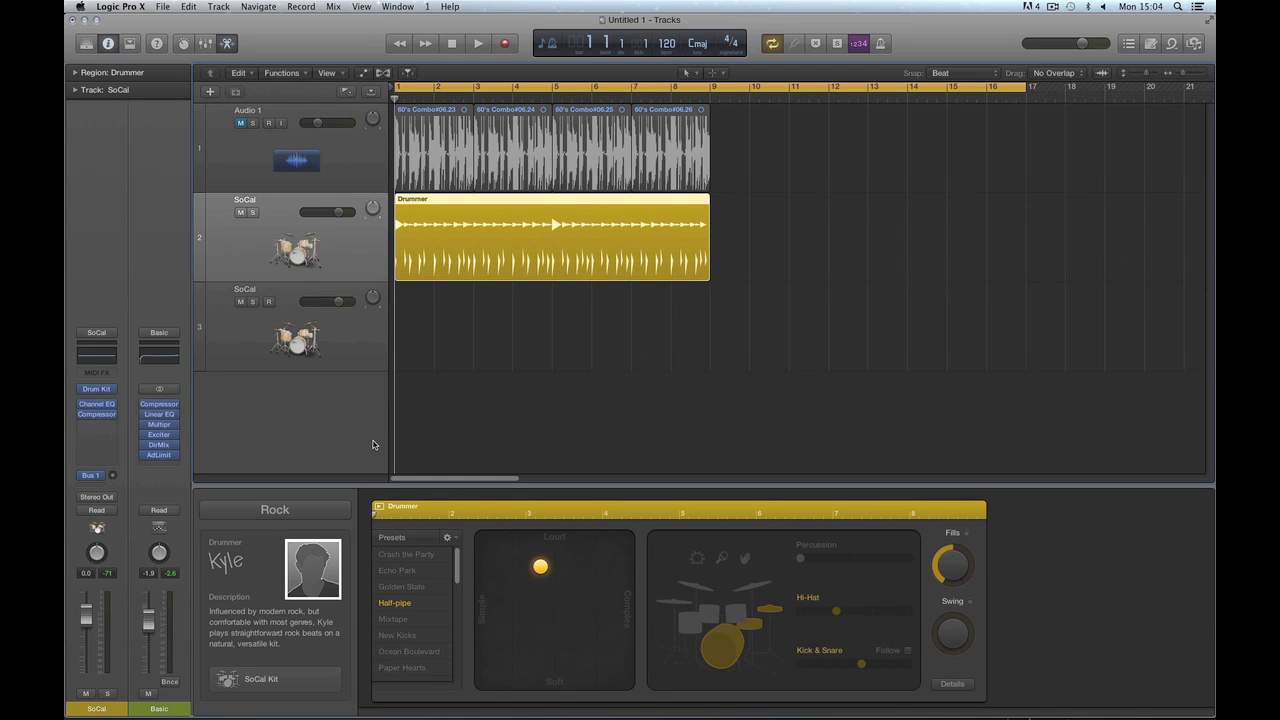
Browse the drummers in the Alternative, Songwriter and R&B genres, and return to the Rock genre
{"action": "left_click", "coordinate": [310, 510]}
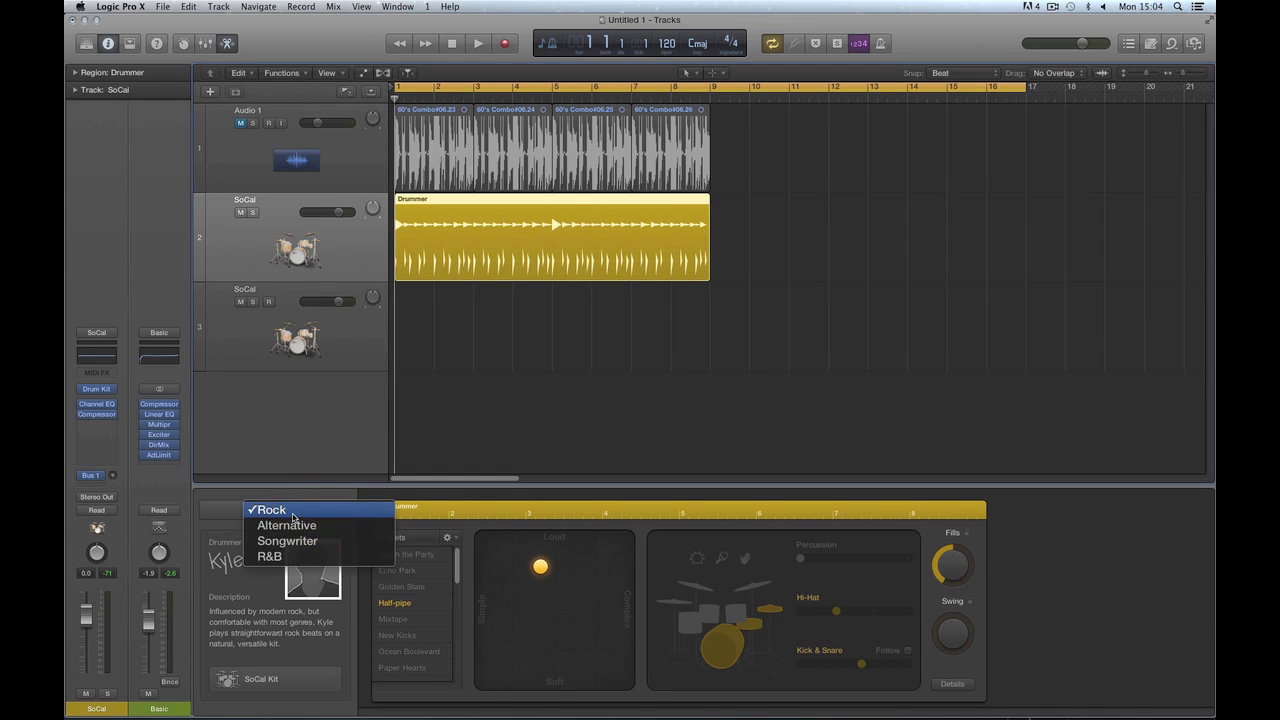
{"action": "left_click", "coordinate": [287, 512]}
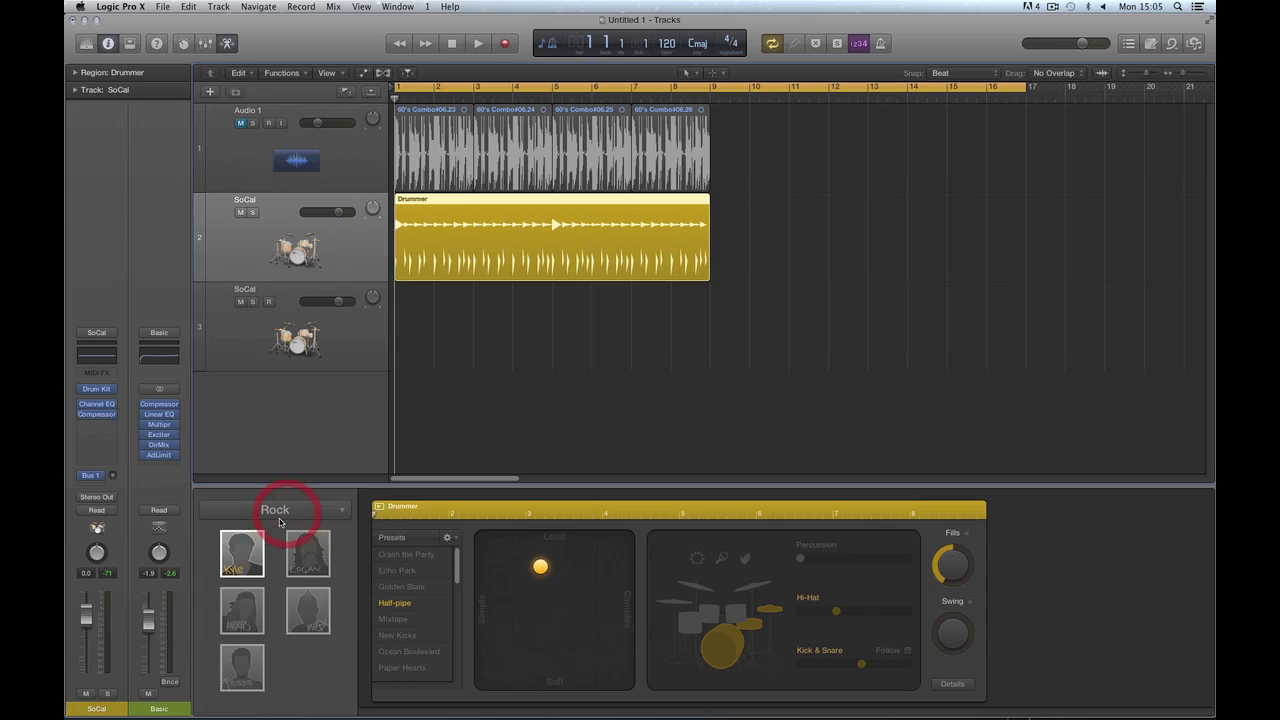
{"action": "left_click", "coordinate": [286, 510]}
{"action": "left_click", "coordinate": [286, 525]}
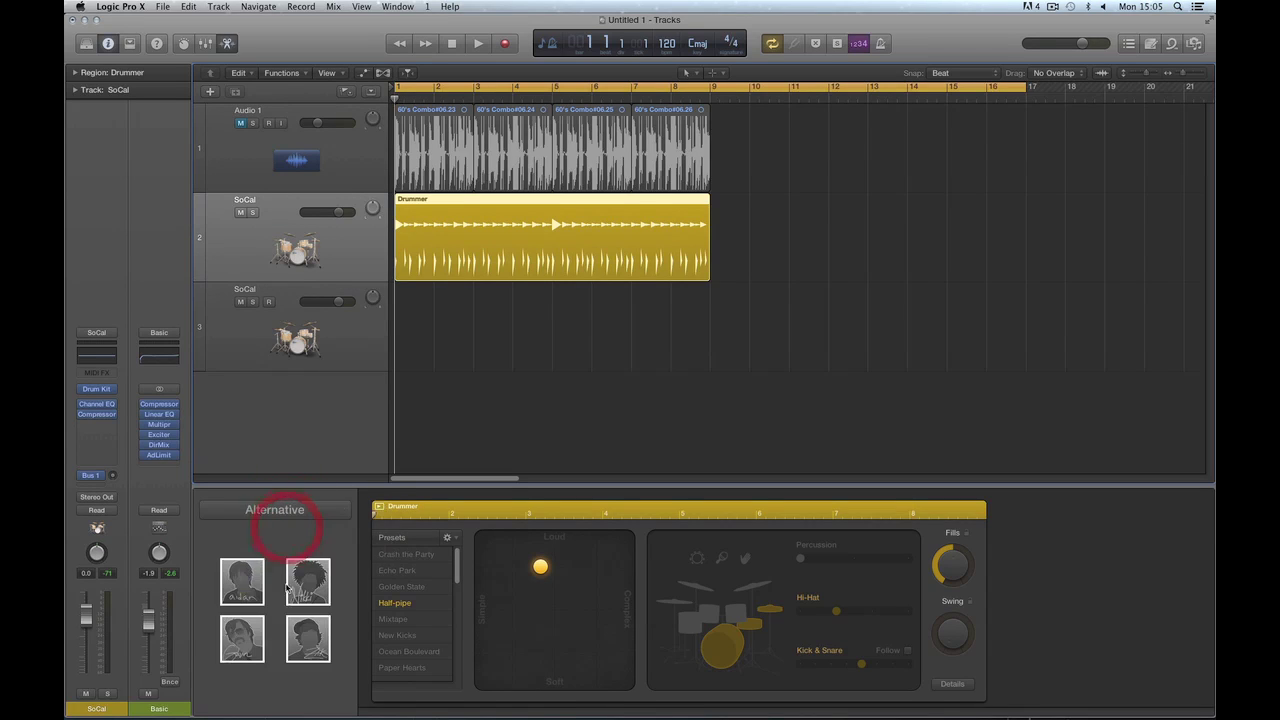
{"action": "left_click", "coordinate": [276, 512]}
{"action": "left_click", "coordinate": [276, 525]}
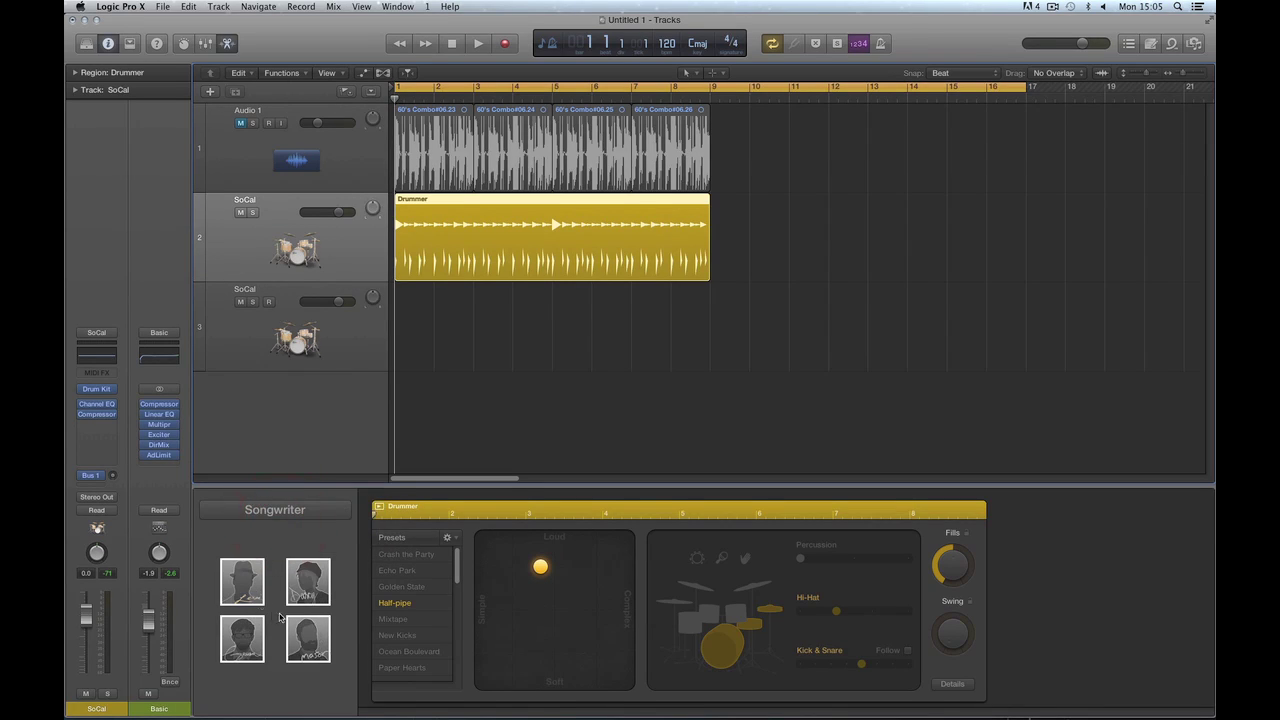
{"action": "left_click", "coordinate": [280, 511]}
{"action": "left_click", "coordinate": [275, 525]}
{"action": "left_click", "coordinate": [284, 511]}
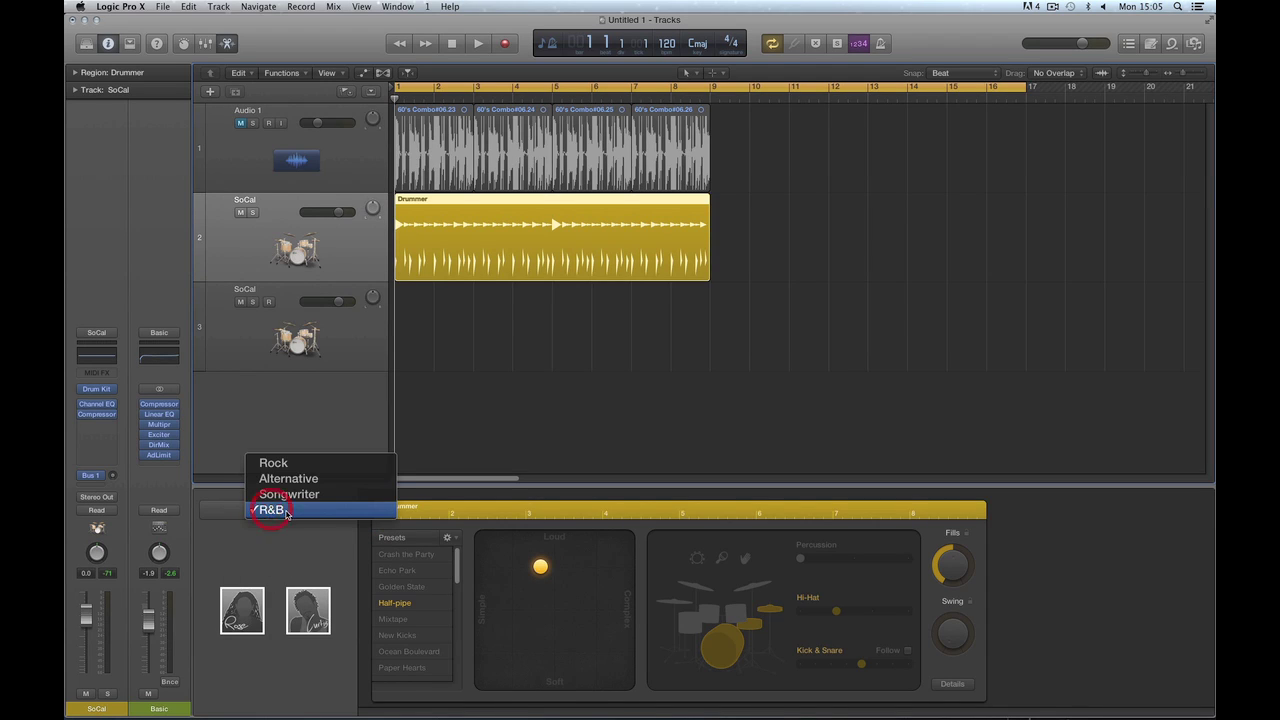
{"action": "left_click", "coordinate": [271, 462]}
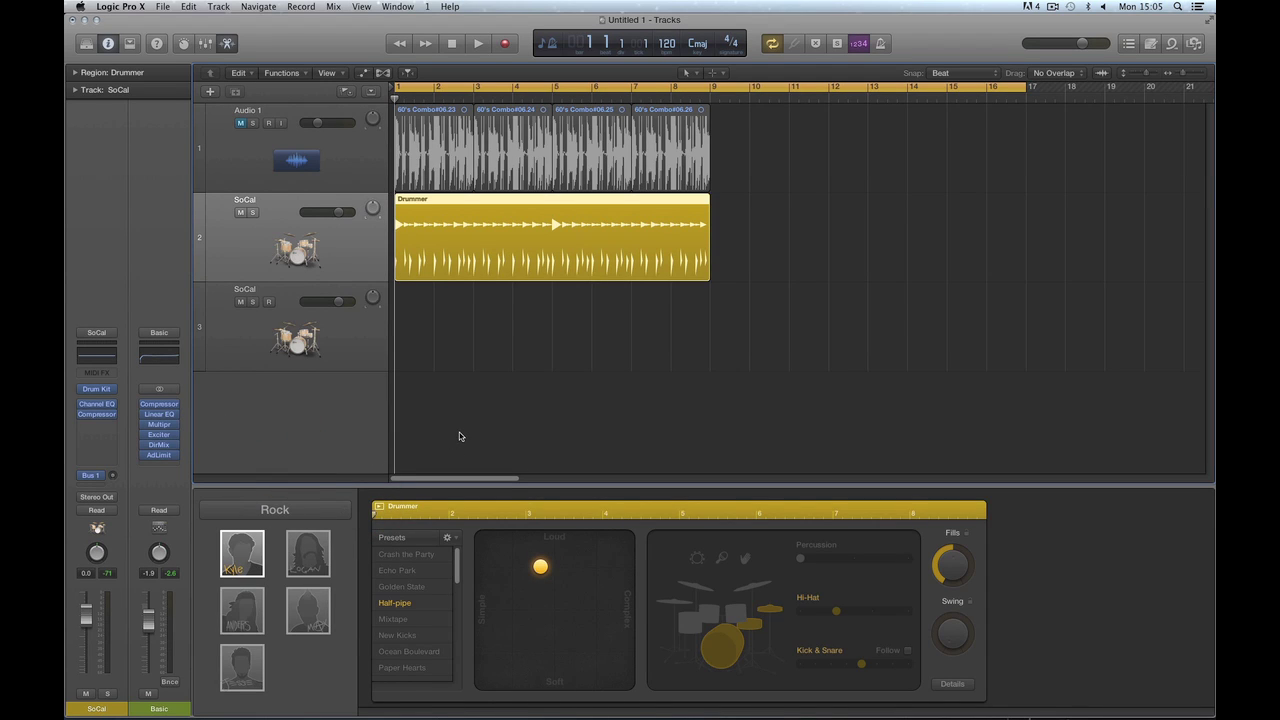
Delete the drummer region, create a new one at bar 1 of the Drummer track with the Pencil tool, and return to the Pointer tool
{"action": "left_click", "coordinate": [544, 199]}
{"action": "key", "text": "Delete"}
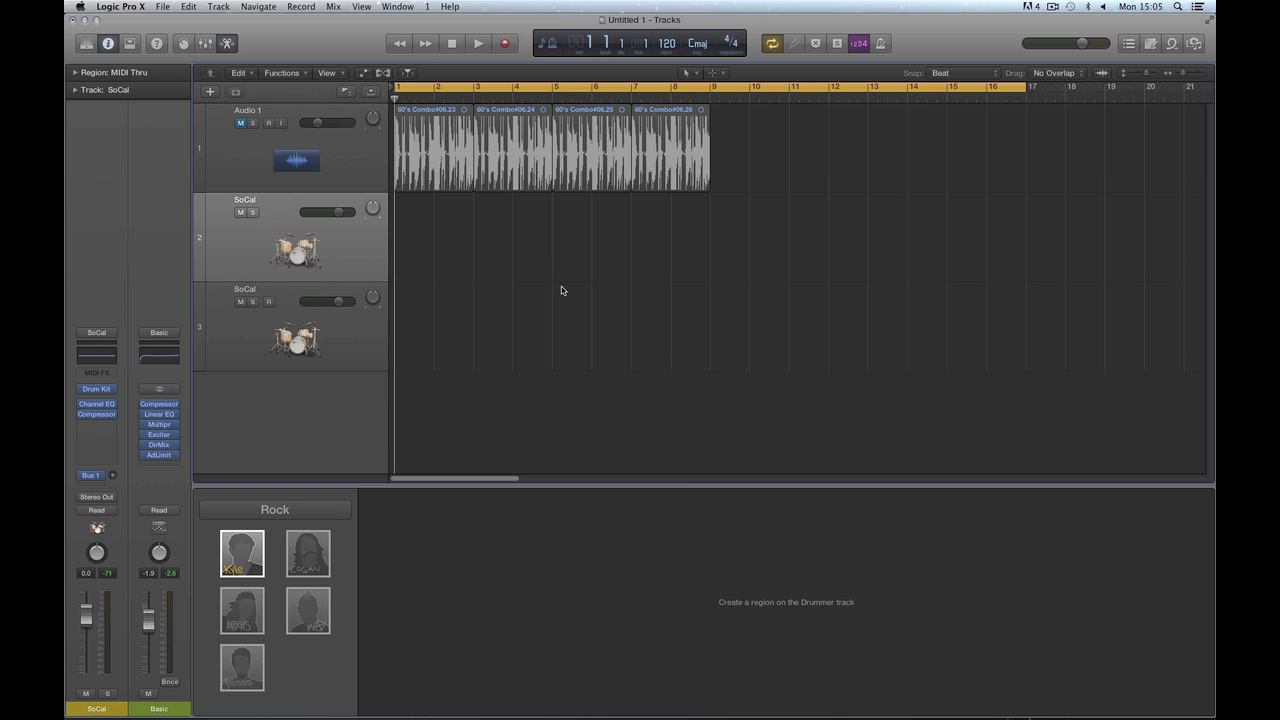
{"action": "key", "text": "t"}
{"action": "left_click", "coordinate": [585, 311]}
{"action": "left_click", "coordinate": [421, 240]}
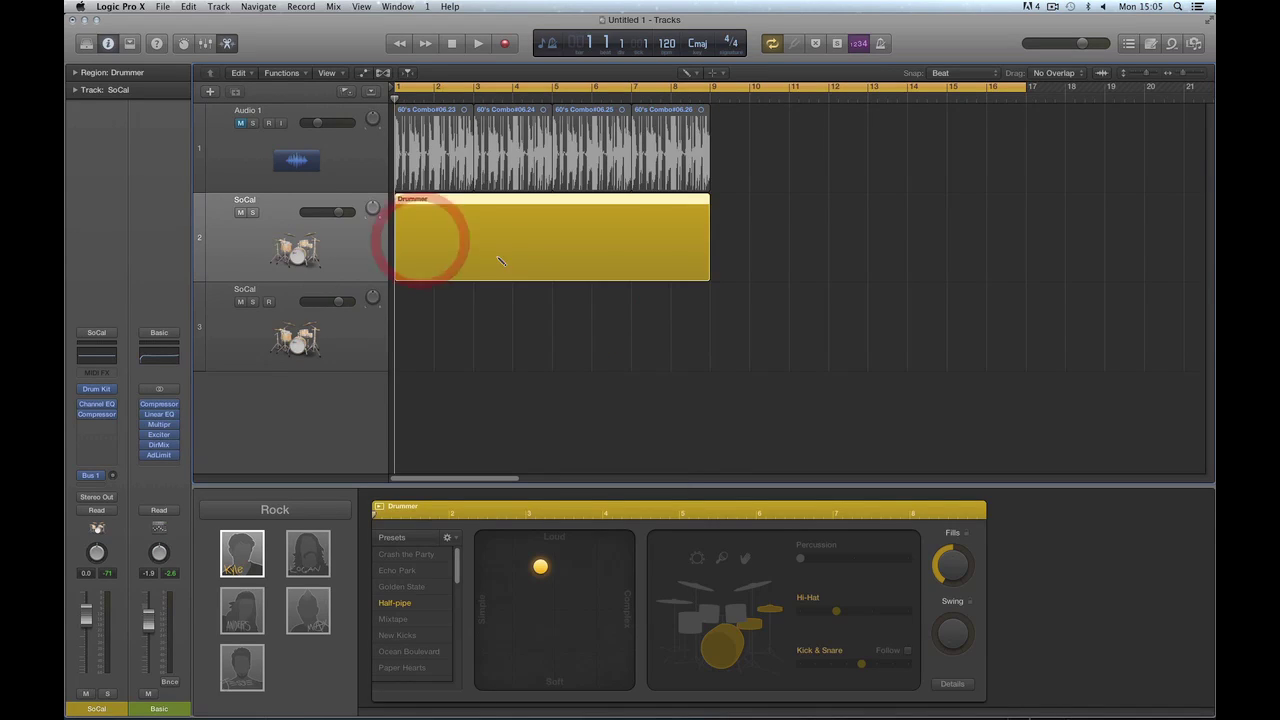
{"action": "key", "text": "t"}
{"action": "left_click", "coordinate": [521, 293]}
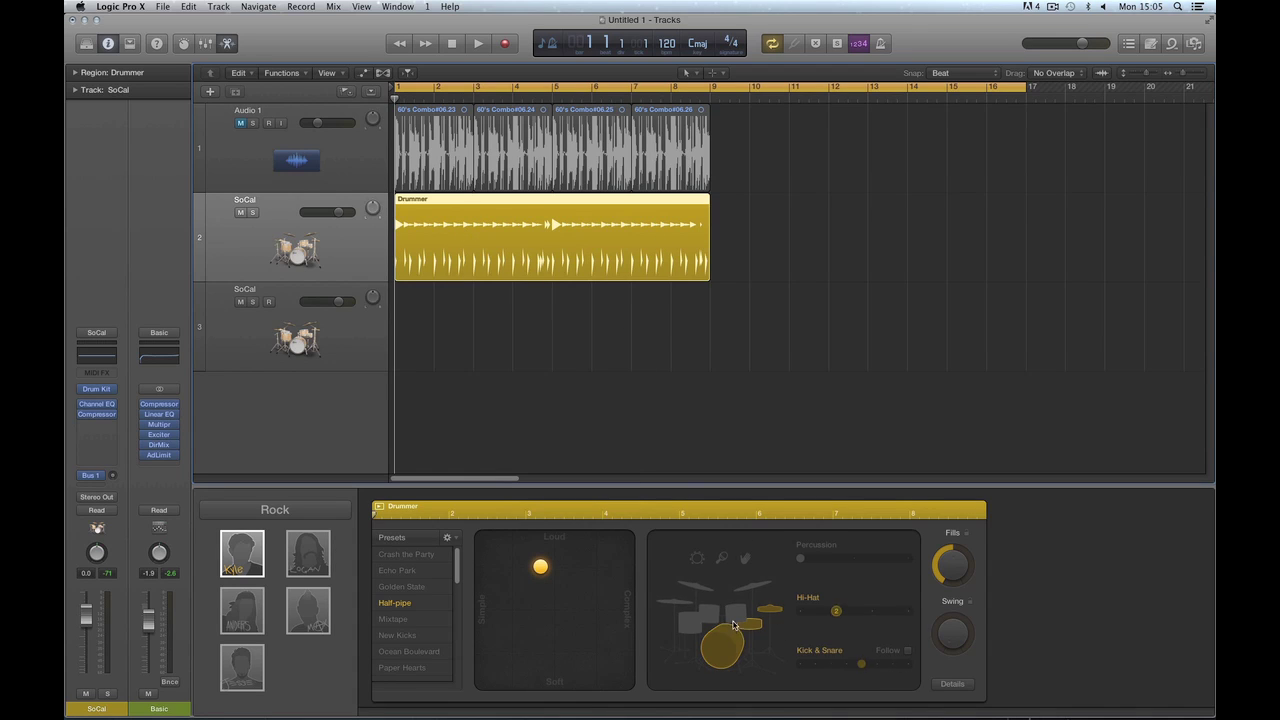
Show the selected Rock drummer's profile, shift the region's feel toward Complex on the XY pad, and turn Fills down to the minimum
{"action": "left_click", "coordinate": [247, 557]}
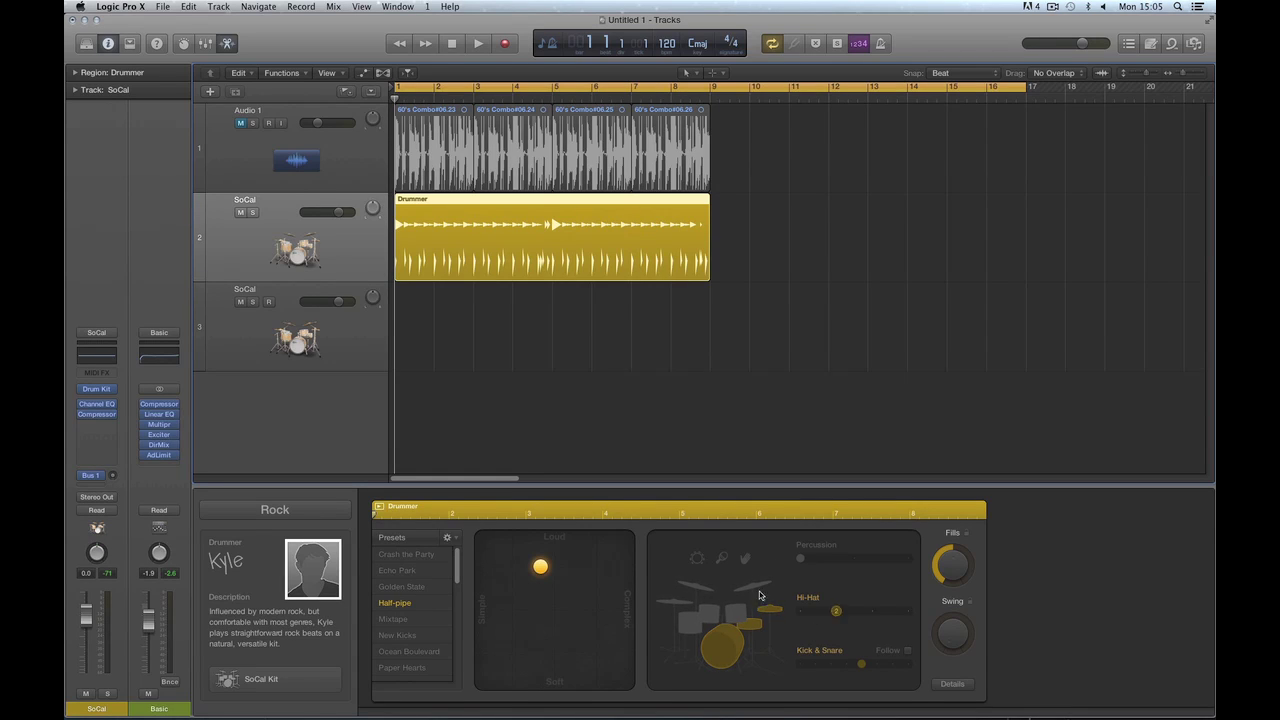
{"action": "left_click", "coordinate": [543, 569]}
{"action": "left_click_drag", "start_coordinate": [543, 571], "coordinate": [554, 573]}
{"action": "mouse_move", "coordinate": [577, 570]}
{"action": "left_mouse_down"}
{"action": "mouse_move", "coordinate": [568, 542]}
{"action": "mouse_move", "coordinate": [570, 673]}
{"action": "mouse_move", "coordinate": [580, 570]}
{"action": "mouse_move", "coordinate": [633, 575]}
{"action": "mouse_move", "coordinate": [494, 573]}
{"action": "mouse_move", "coordinate": [595, 572]}
{"action": "left_mouse_up"}
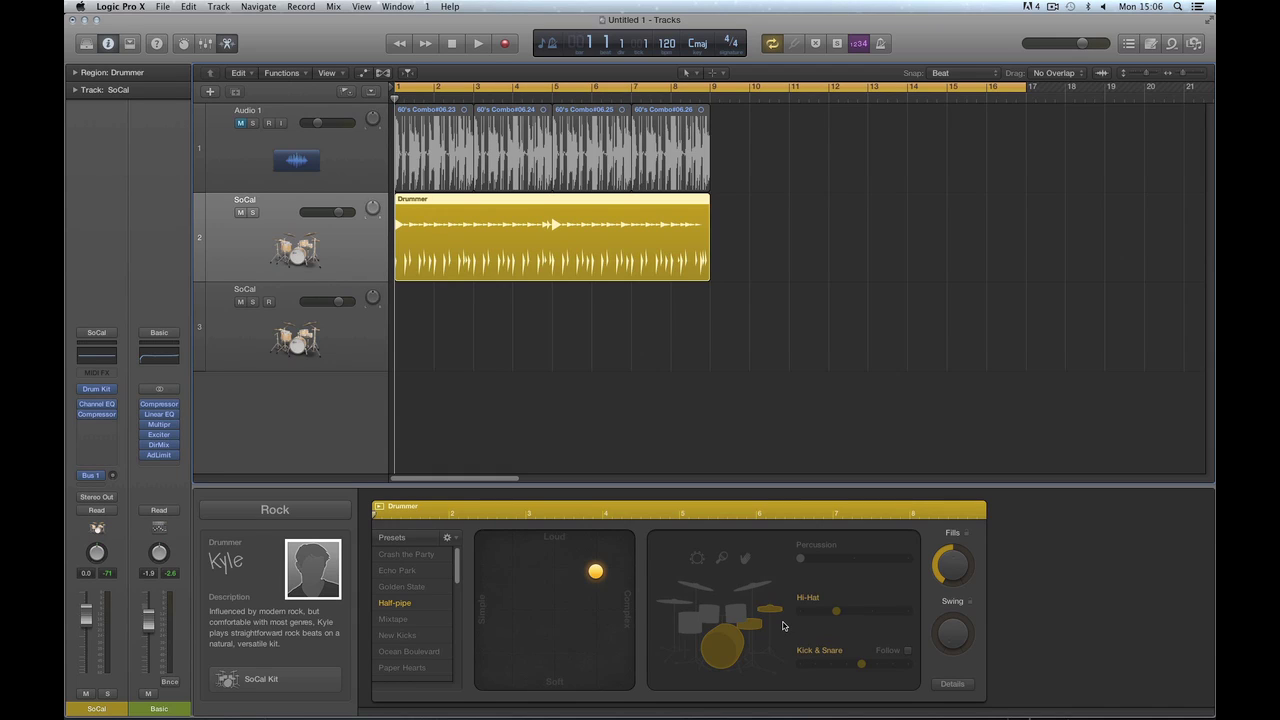
{"action": "left_click_drag", "start_coordinate": [956, 580], "coordinate": [986, 657]}
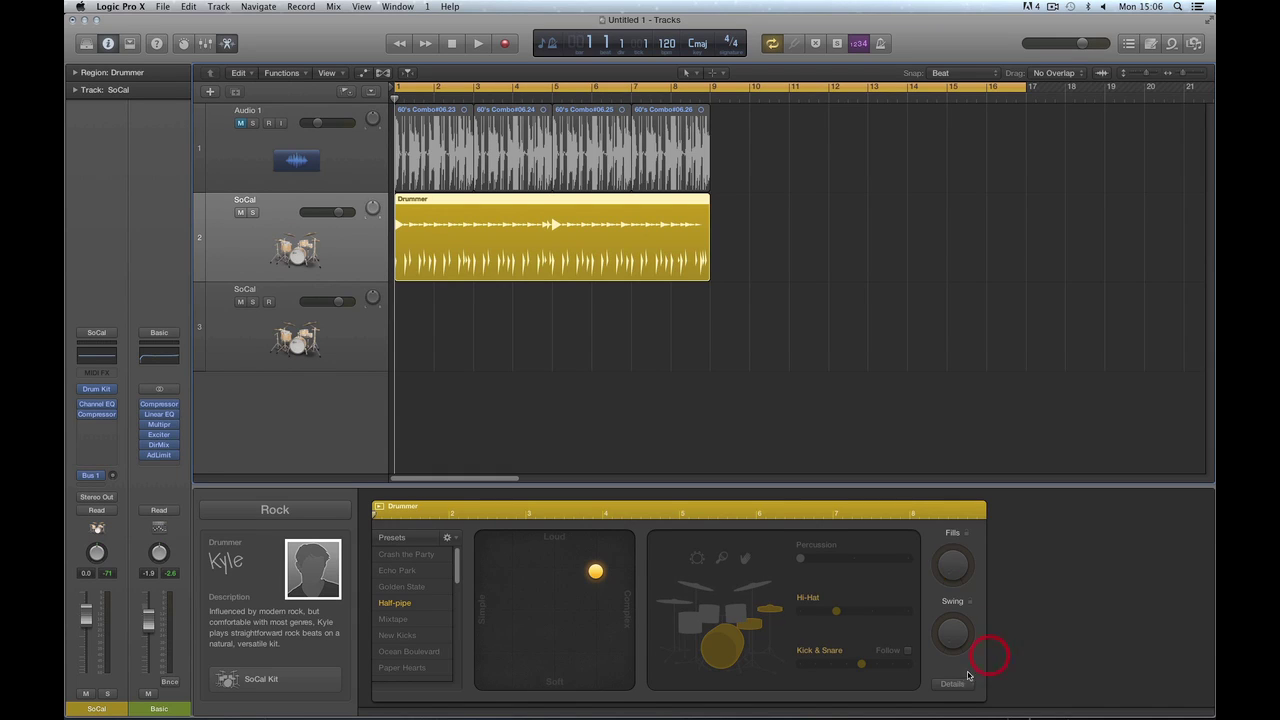
Toggle the hi-hat, toms, and kick and snare in the Drummer editor's kit display, leaving every kit piece silenced
{"action": "left_click", "coordinate": [772, 610]}
{"action": "left_click", "coordinate": [745, 626]}
{"action": "left_click", "coordinate": [770, 609]}
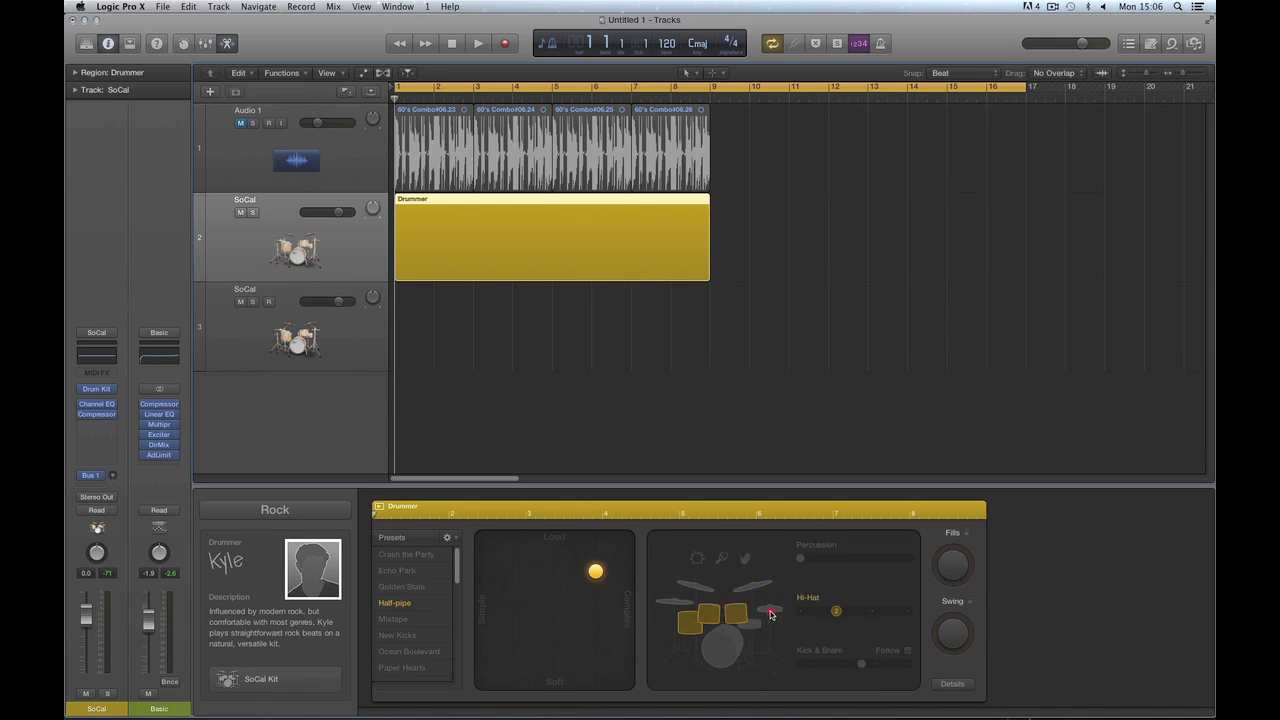
{"action": "left_click", "coordinate": [727, 642]}
{"action": "left_click", "coordinate": [727, 642]}
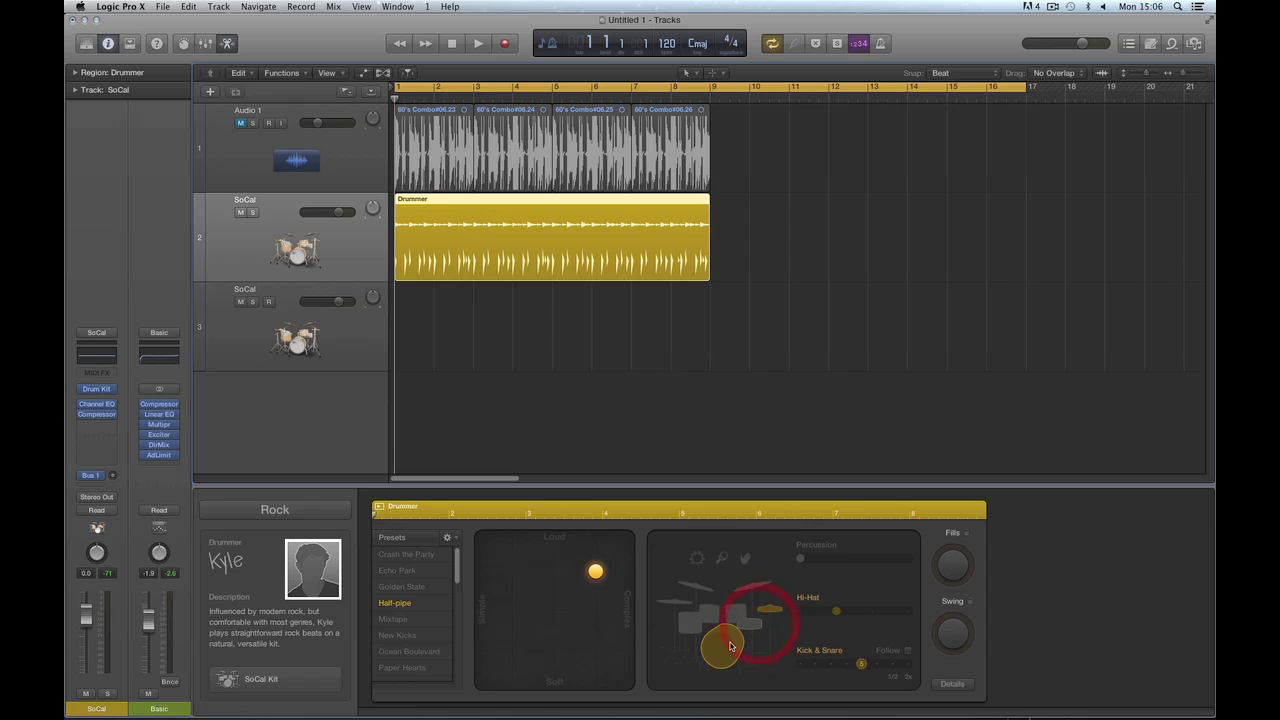
{"action": "left_click", "coordinate": [760, 620]}
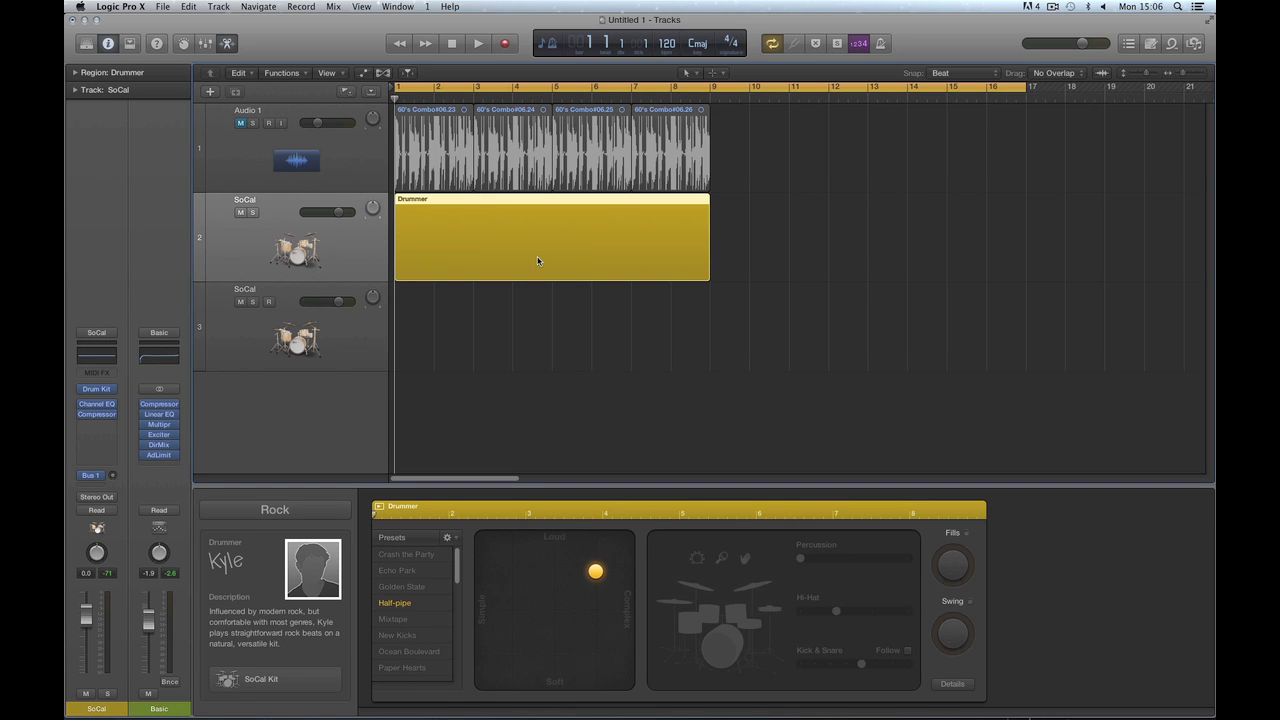
Play the silenced region briefly, turn the kick and snare on in the kit display, and set the Kick & Snare variation to 1
{"action": "key", "text": "space"}
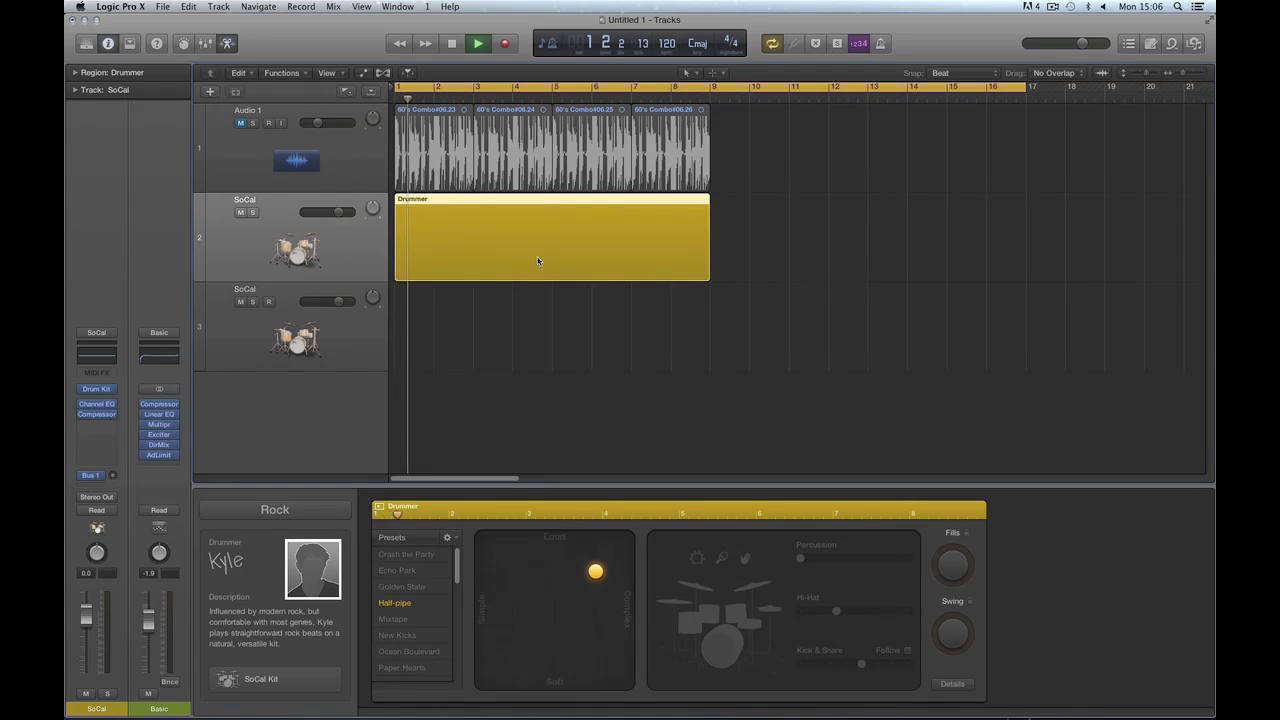
{"action": "key", "text": "space"}
{"action": "left_click", "coordinate": [731, 645]}
{"action": "left_click", "coordinate": [733, 647]}
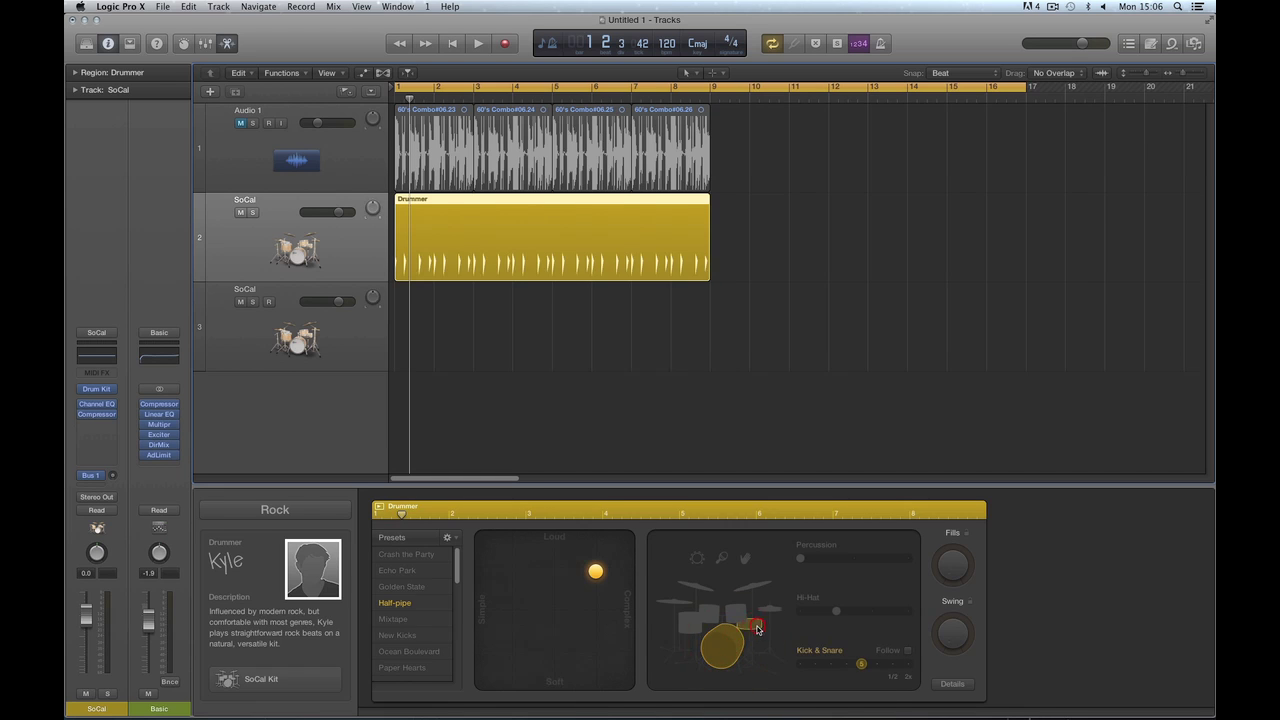
{"action": "left_click", "coordinate": [754, 627]}
{"action": "left_click", "coordinate": [737, 640]}
{"action": "left_click", "coordinate": [754, 625]}
{"action": "left_click", "coordinate": [739, 640]}
{"action": "left_click_drag", "start_coordinate": [861, 663], "coordinate": [800, 690]}
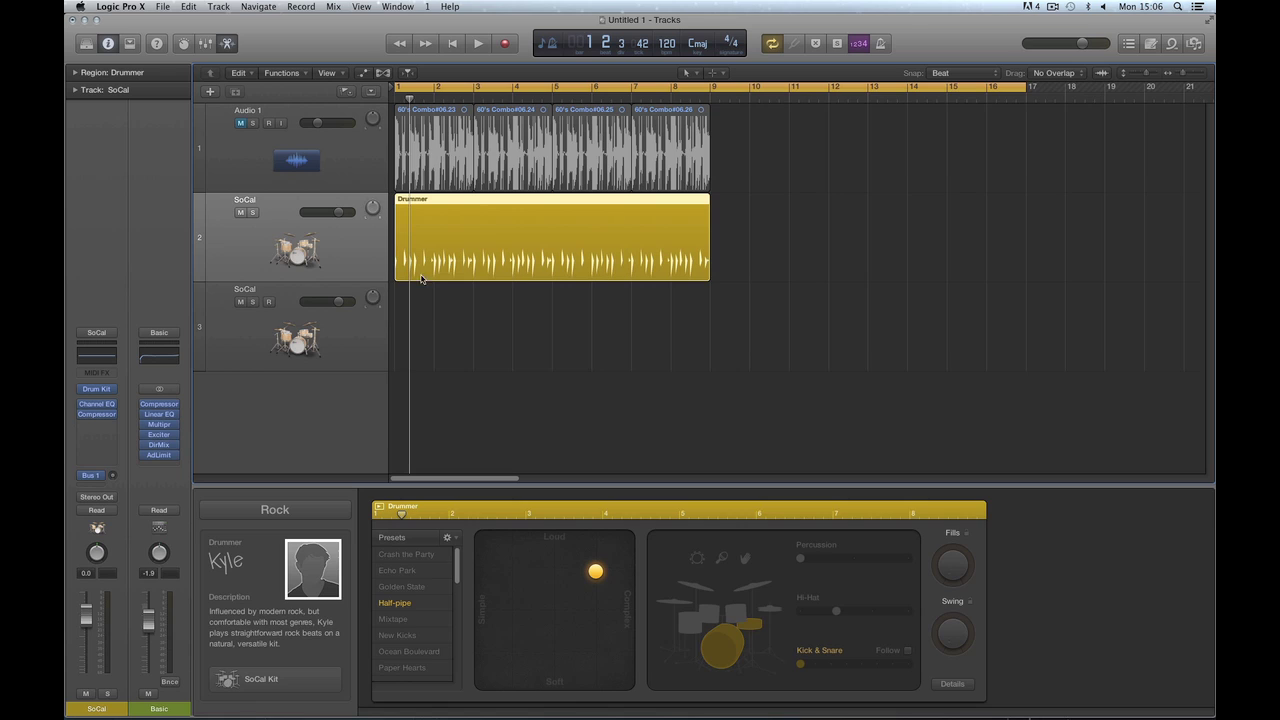
Add the hi-hat to the kick and snare pattern, and swap it with the cymbals and toms in turn to compare them
{"action": "left_click", "coordinate": [663, 263]}
{"action": "left_click", "coordinate": [770, 610]}
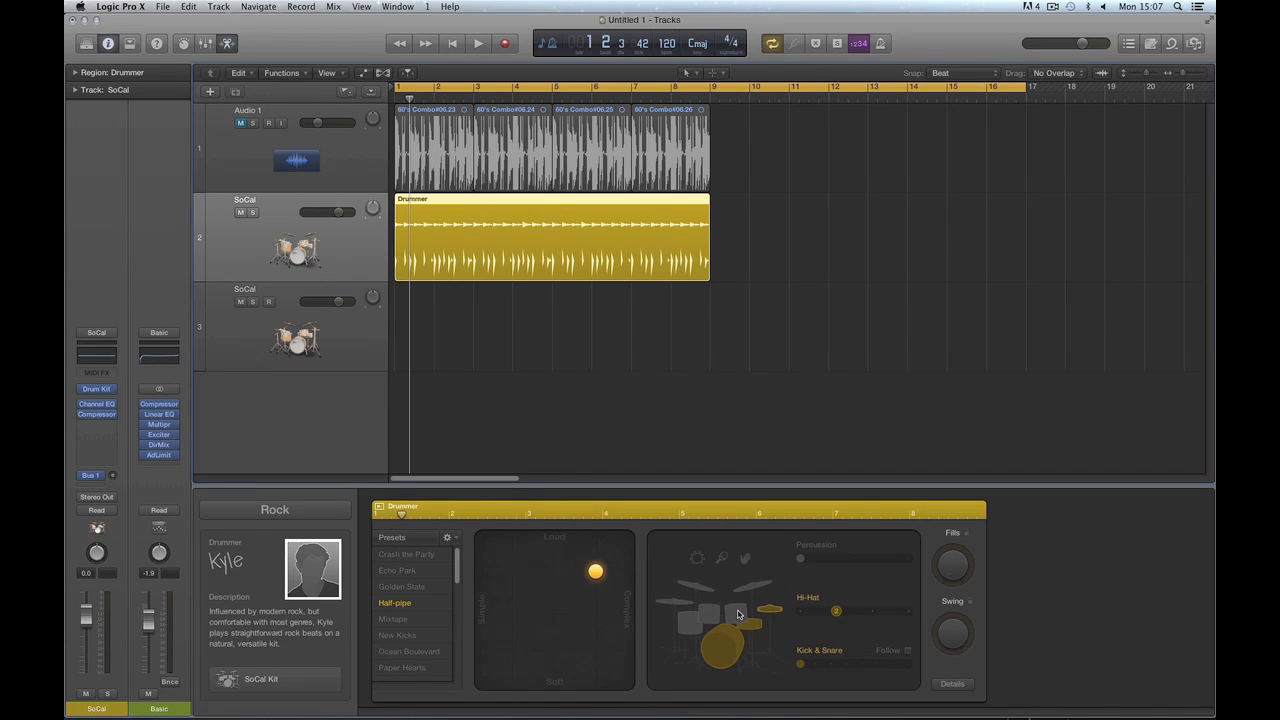
{"action": "left_click", "coordinate": [760, 587]}
{"action": "left_click", "coordinate": [740, 610]}
{"action": "left_click", "coordinate": [757, 589]}
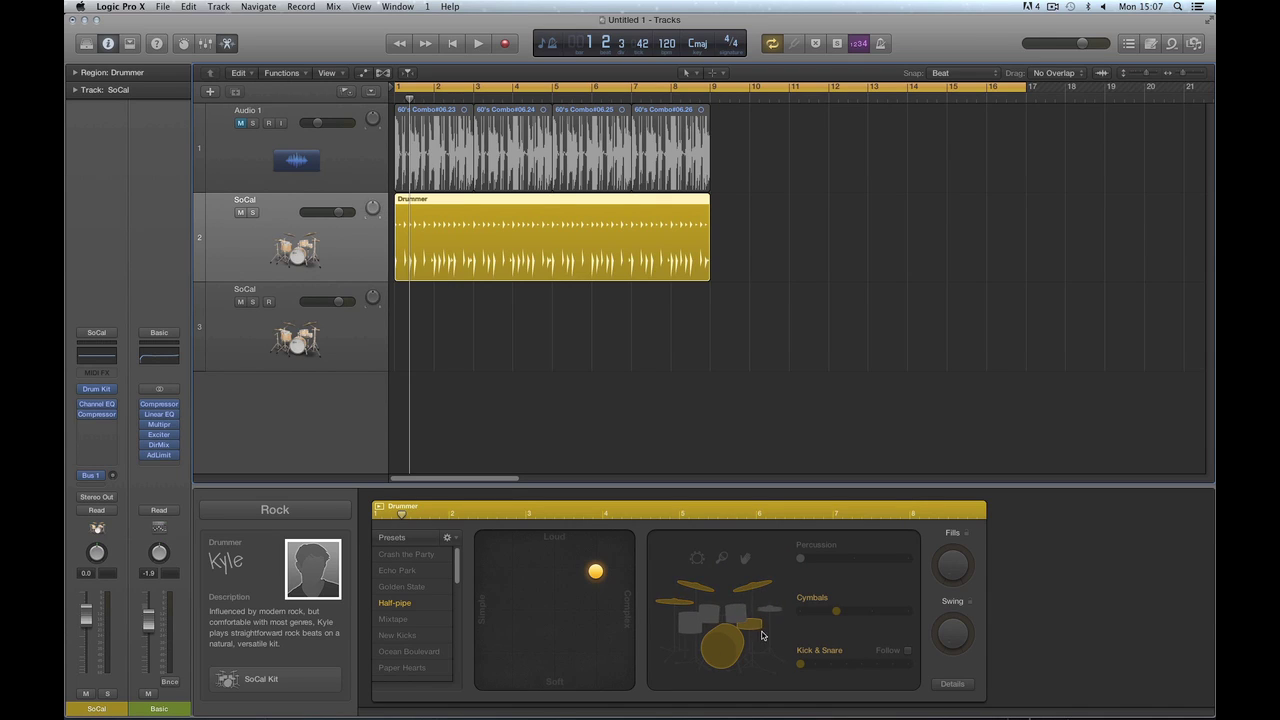
{"action": "mouse_move", "coordinate": [804, 668]}
{"action": "left_mouse_down"}
{"action": "mouse_move", "coordinate": [912, 668]}
{"action": "mouse_move", "coordinate": [802, 668]}
{"action": "left_mouse_up"}
{"action": "left_click", "coordinate": [768, 606]}
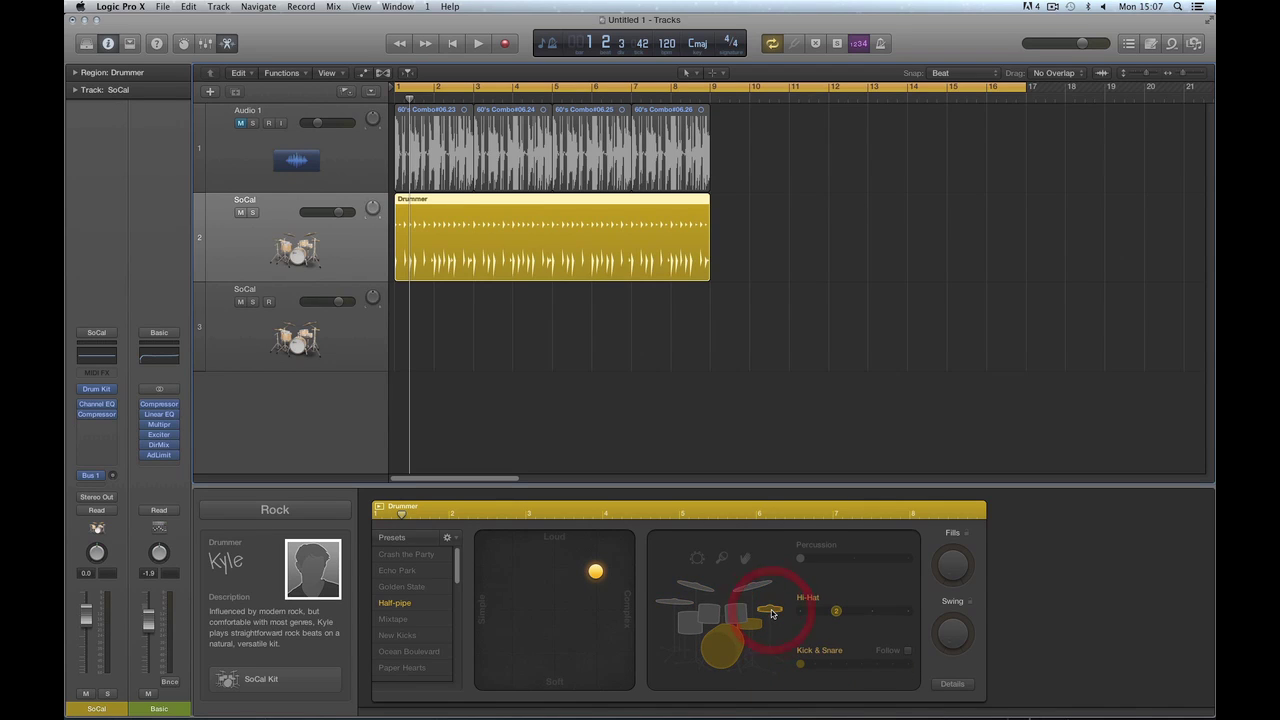
{"action": "left_click", "coordinate": [718, 612]}
{"action": "left_click", "coordinate": [766, 603]}
{"action": "left_click", "coordinate": [776, 610]}
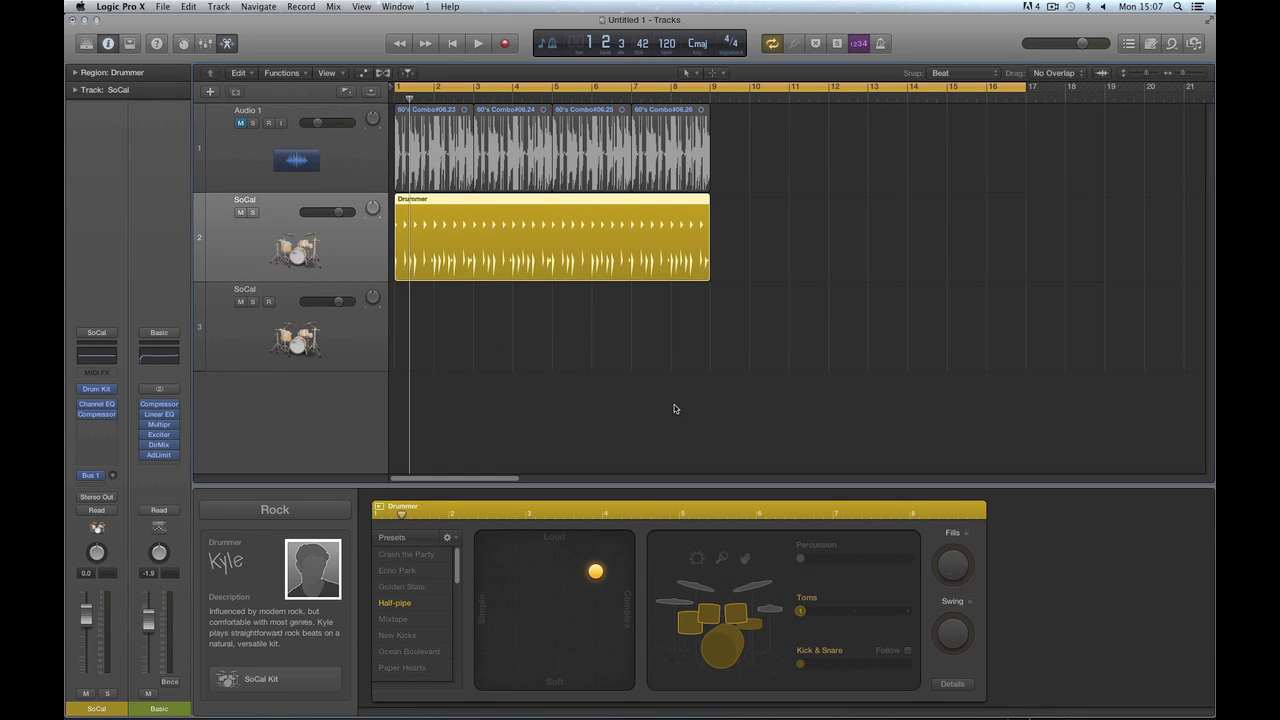
Switch the kit from hi-hat to cymbals and toms, and try the Toms variations
{"action": "left_click", "coordinate": [770, 612]}
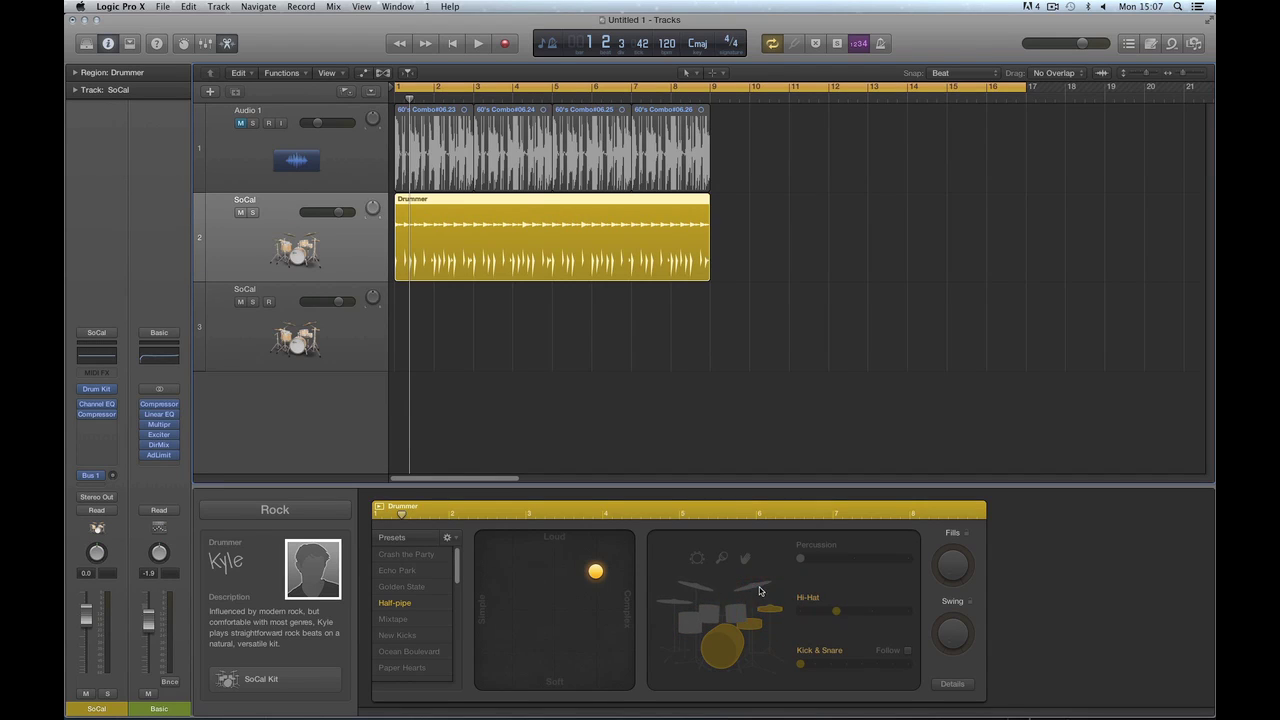
{"action": "left_click", "coordinate": [757, 588]}
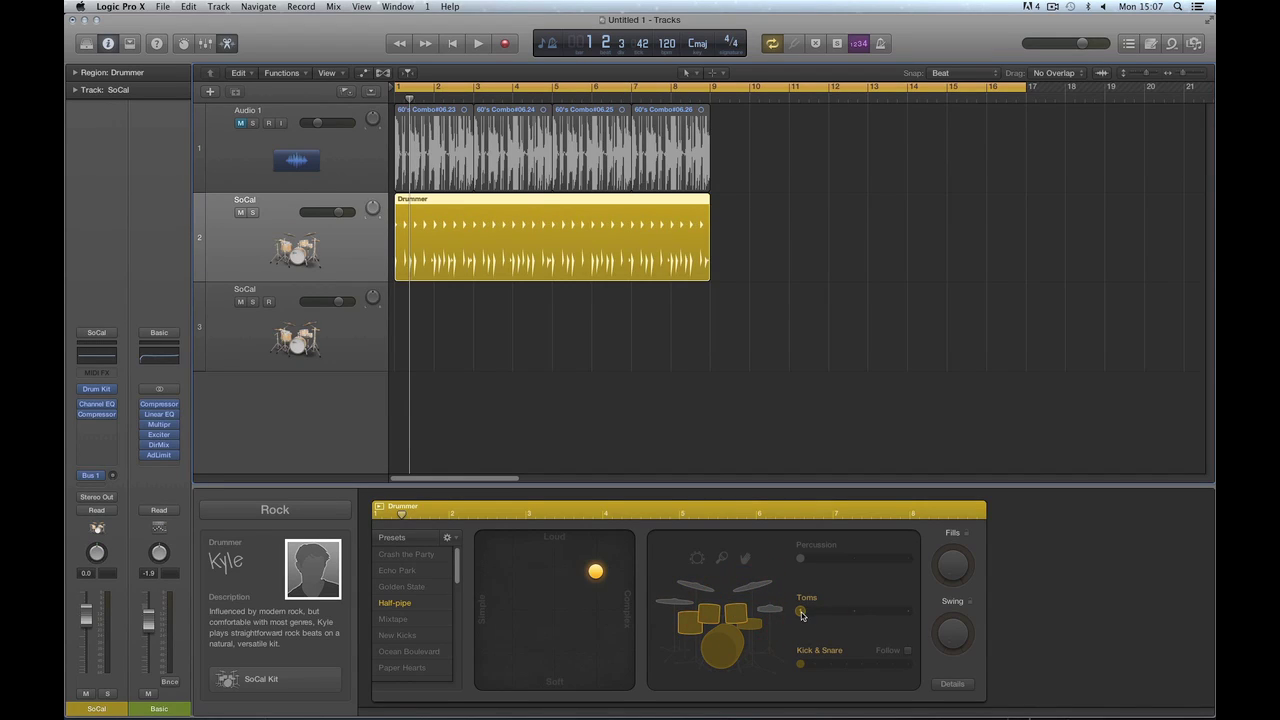
{"action": "left_click", "coordinate": [801, 614]}
{"action": "left_click_drag", "start_coordinate": [801, 615], "coordinate": [904, 618]}
Recheck the hi-hat and the toms at variation 1, switch the kit to the cymbals, and set the Cymbals variation to 1
{"action": "left_click", "coordinate": [770, 608]}
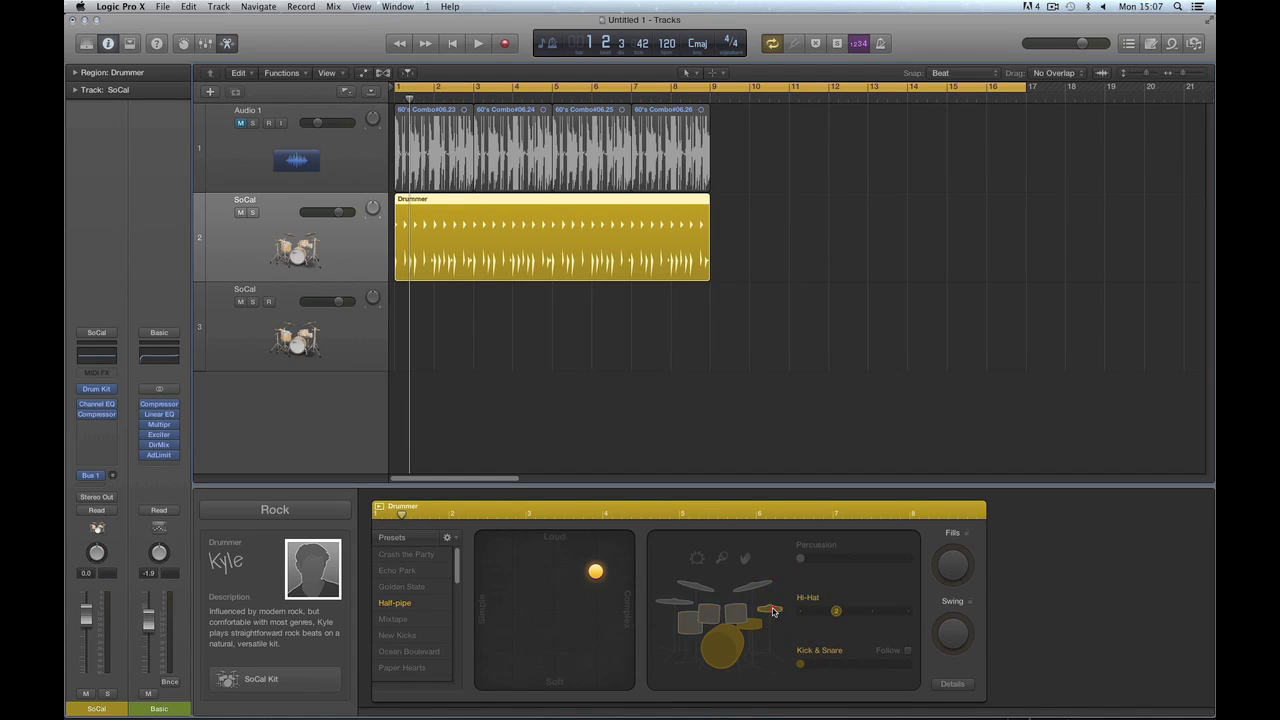
{"action": "left_click", "coordinate": [735, 613]}
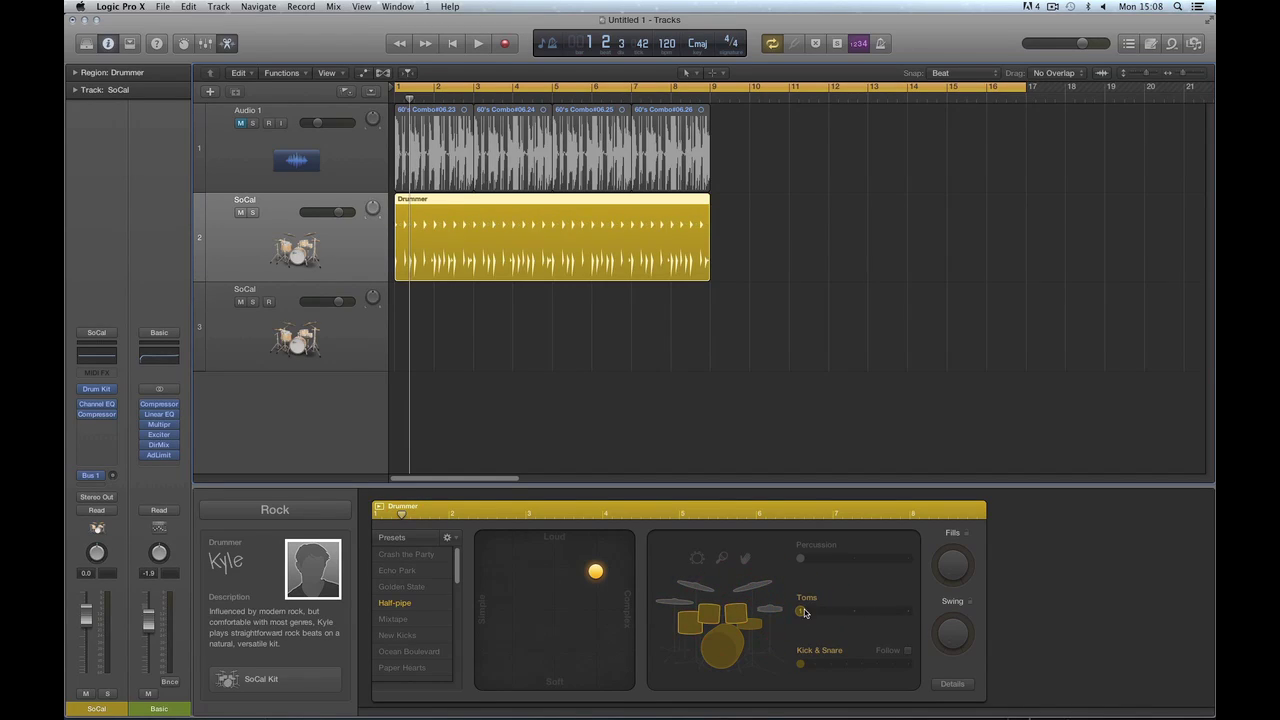
{"action": "mouse_move", "coordinate": [801, 613]}
{"action": "left_mouse_down"}
{"action": "mouse_move", "coordinate": [903, 622]}
{"action": "mouse_move", "coordinate": [801, 614]}
{"action": "left_mouse_up"}
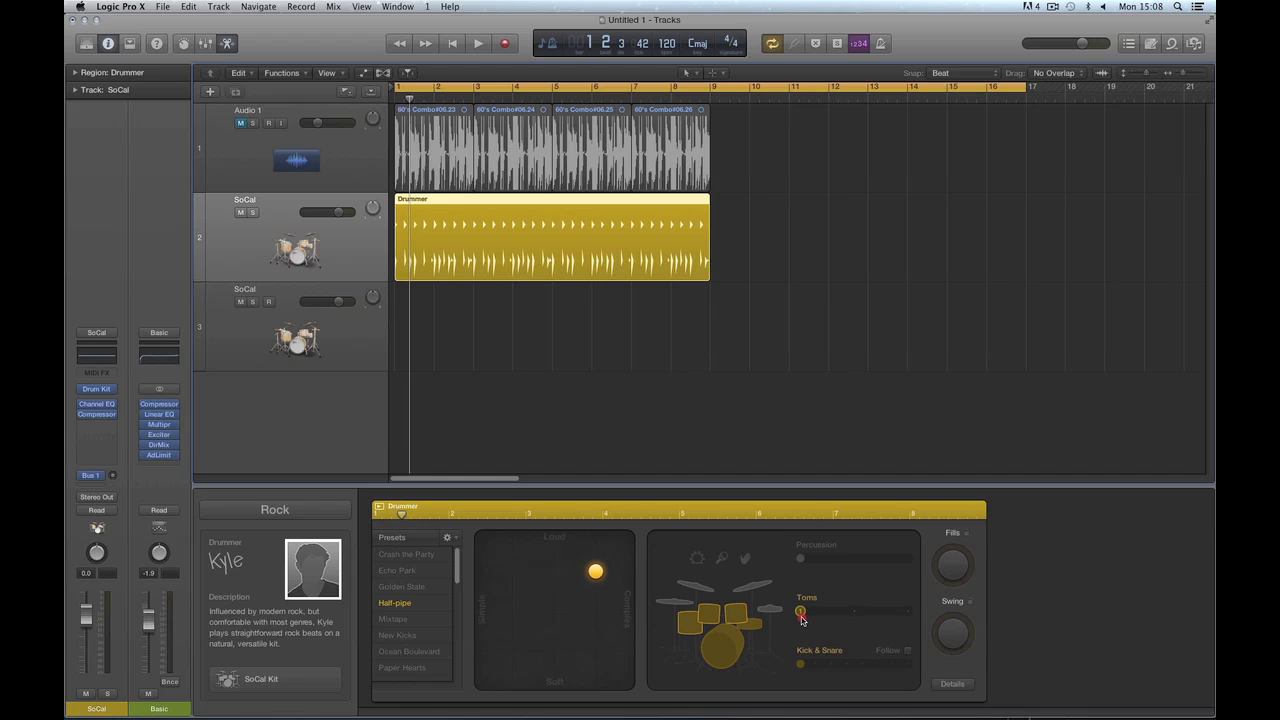
{"action": "left_click", "coordinate": [757, 588]}
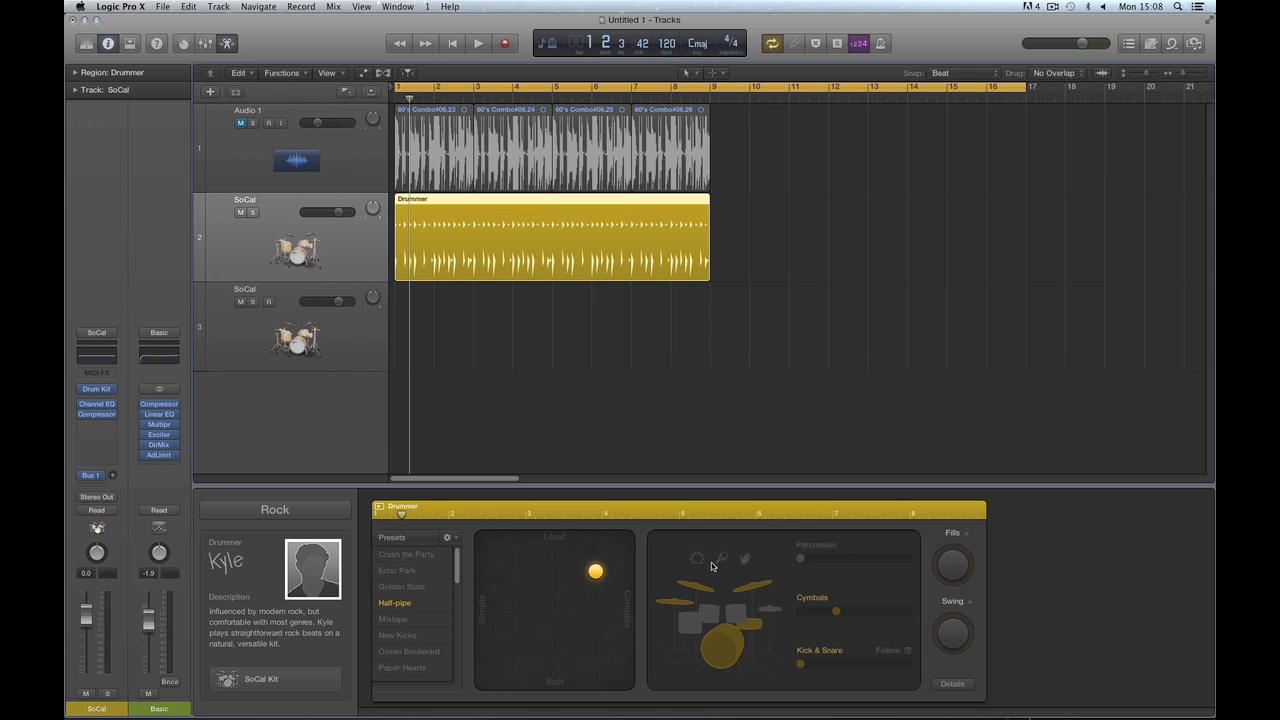
{"action": "left_click", "coordinate": [800, 611]}
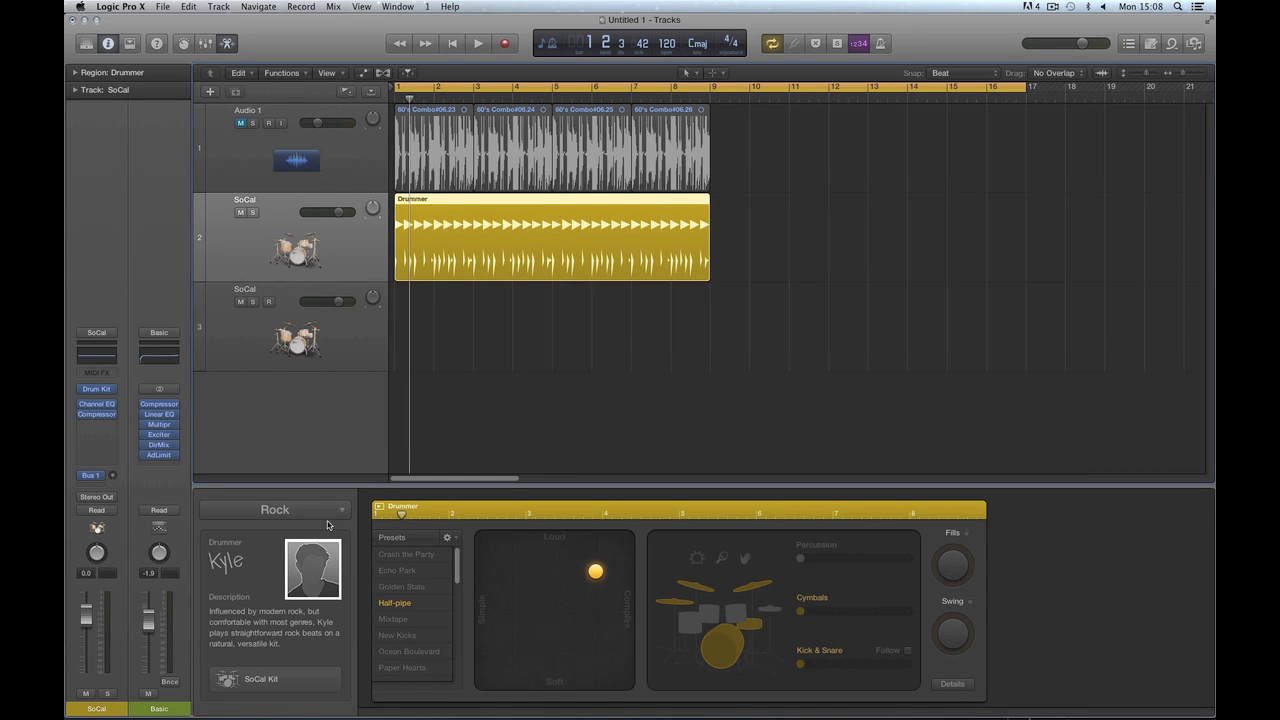
Switch the genre to R&B and change to the drummer with the Neo Soul kit, accepting replacement of the region settings
{"action": "left_click", "coordinate": [299, 511]}
{"action": "left_click", "coordinate": [278, 556]}
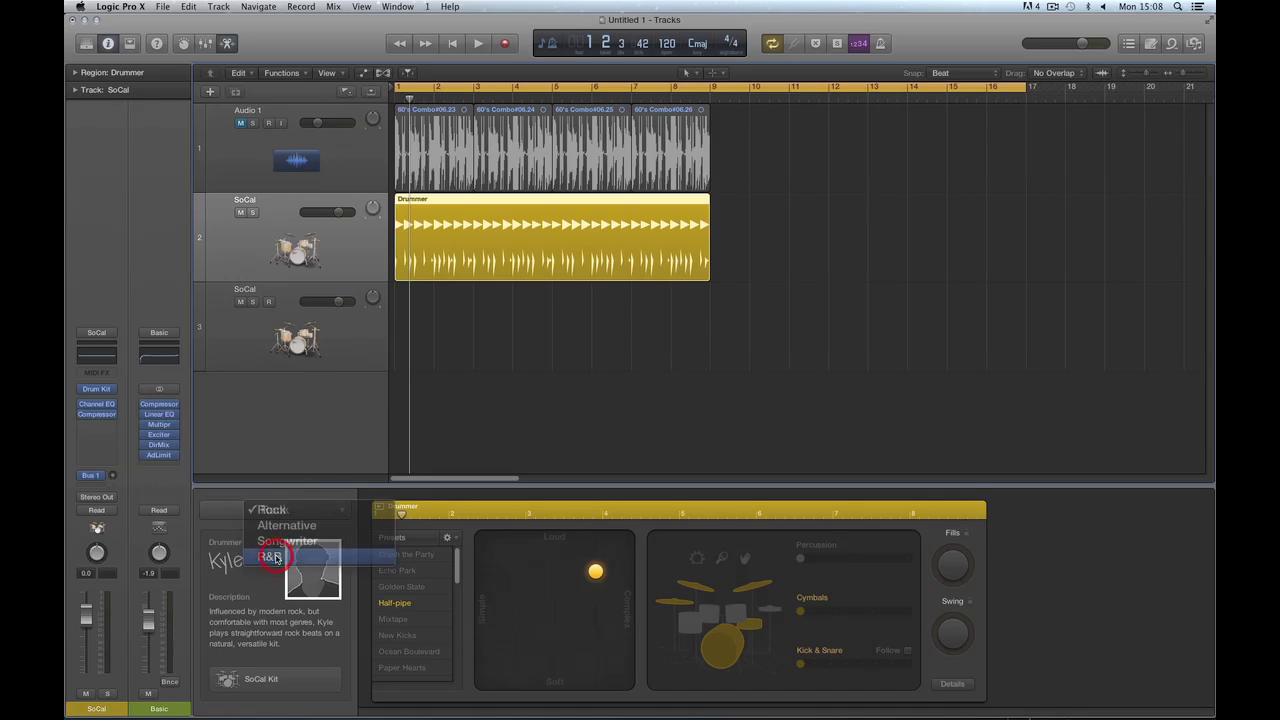
{"action": "left_click", "coordinate": [307, 607]}
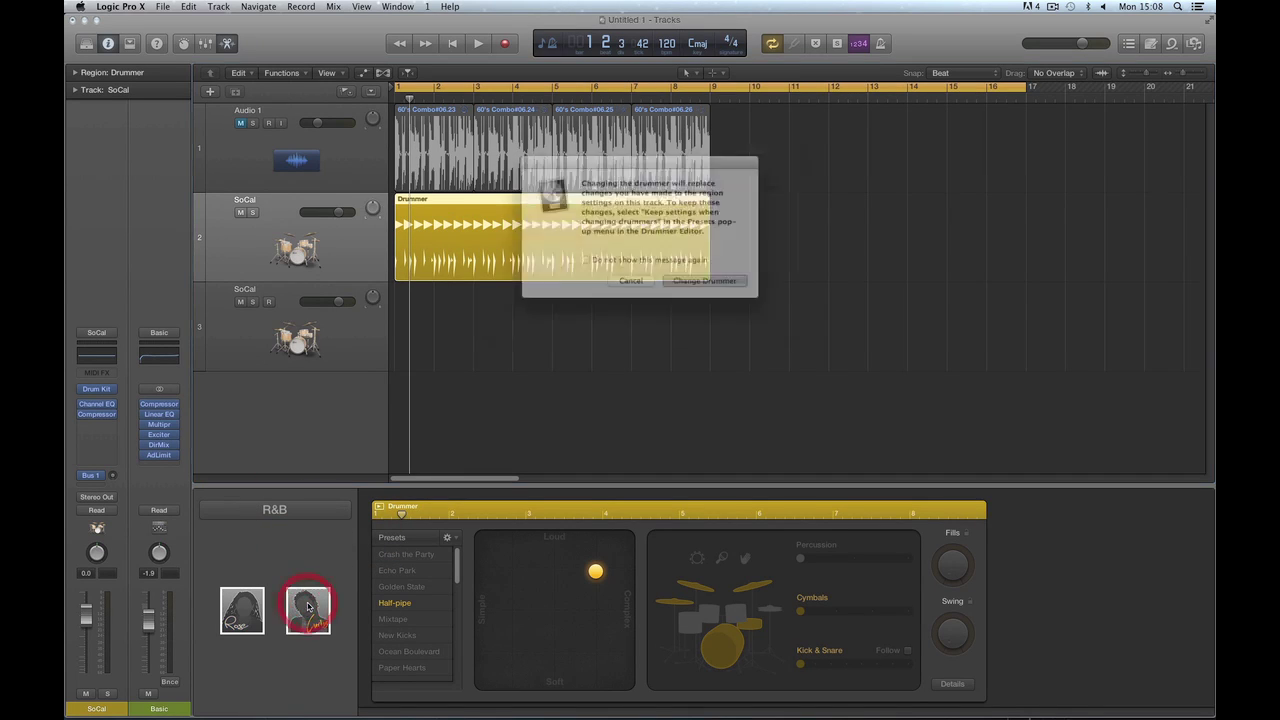
{"action": "left_click", "coordinate": [686, 284]}
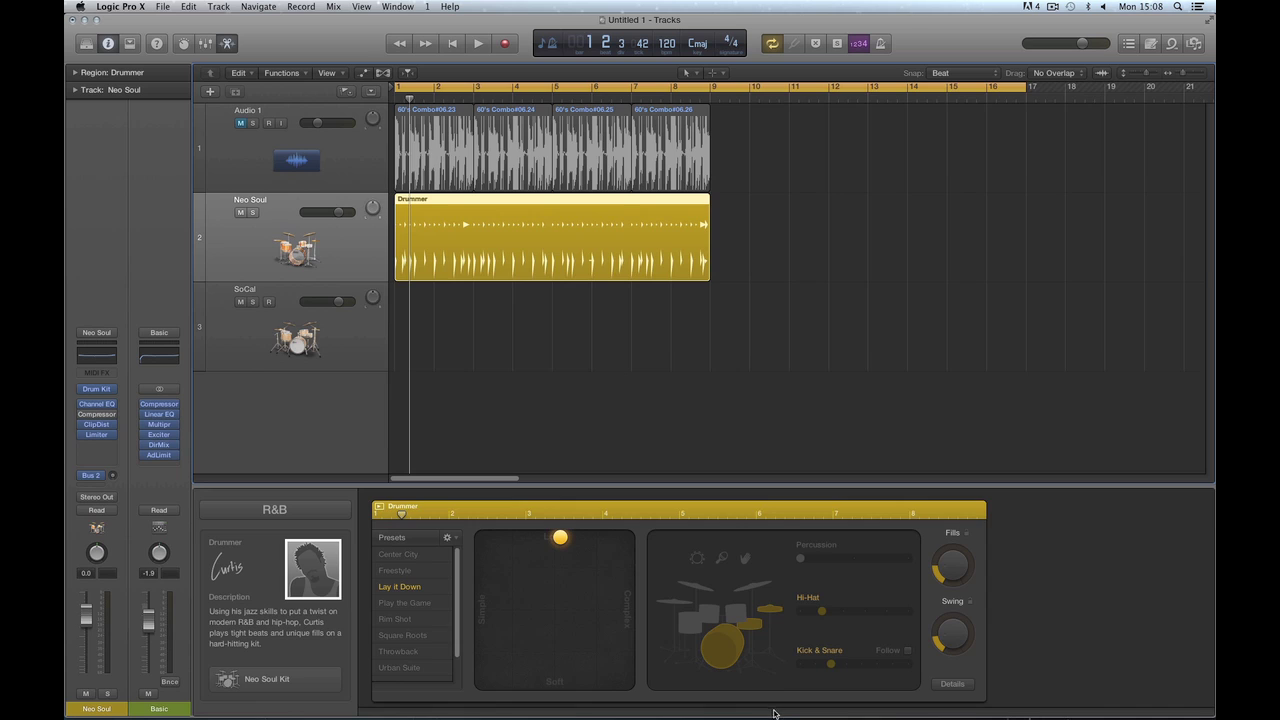
Turn Fills and Swing down to the minimum, silence the hi-hat, and set the Kick & Snare variation to 1
{"action": "left_click_drag", "start_coordinate": [951, 571], "coordinate": [984, 665]}
{"action": "left_click", "coordinate": [770, 608]}
{"action": "left_click_drag", "start_coordinate": [830, 665], "coordinate": [800, 665]}
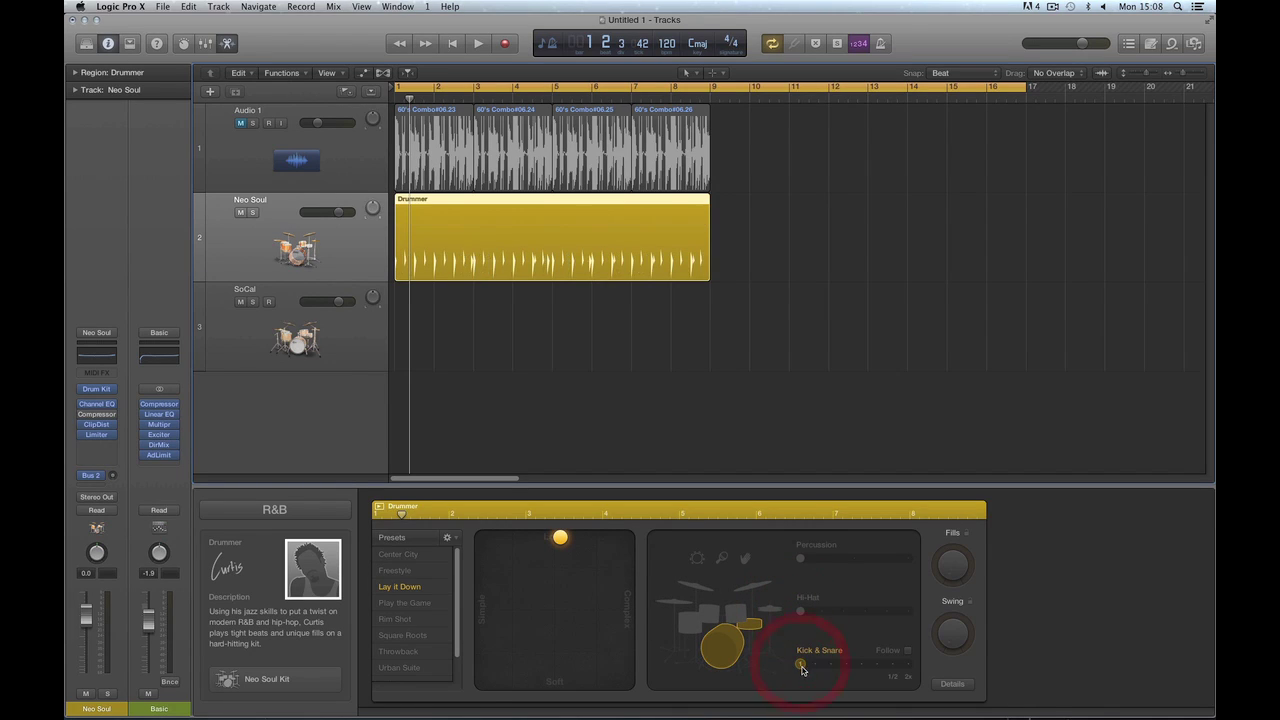
Shift the R&B region's feel to the Complex edge of the XY pad, somewhat toward Loud, with Kick & Snare at variation 1
{"action": "left_click_drag", "start_coordinate": [562, 553], "coordinate": [642, 581]}
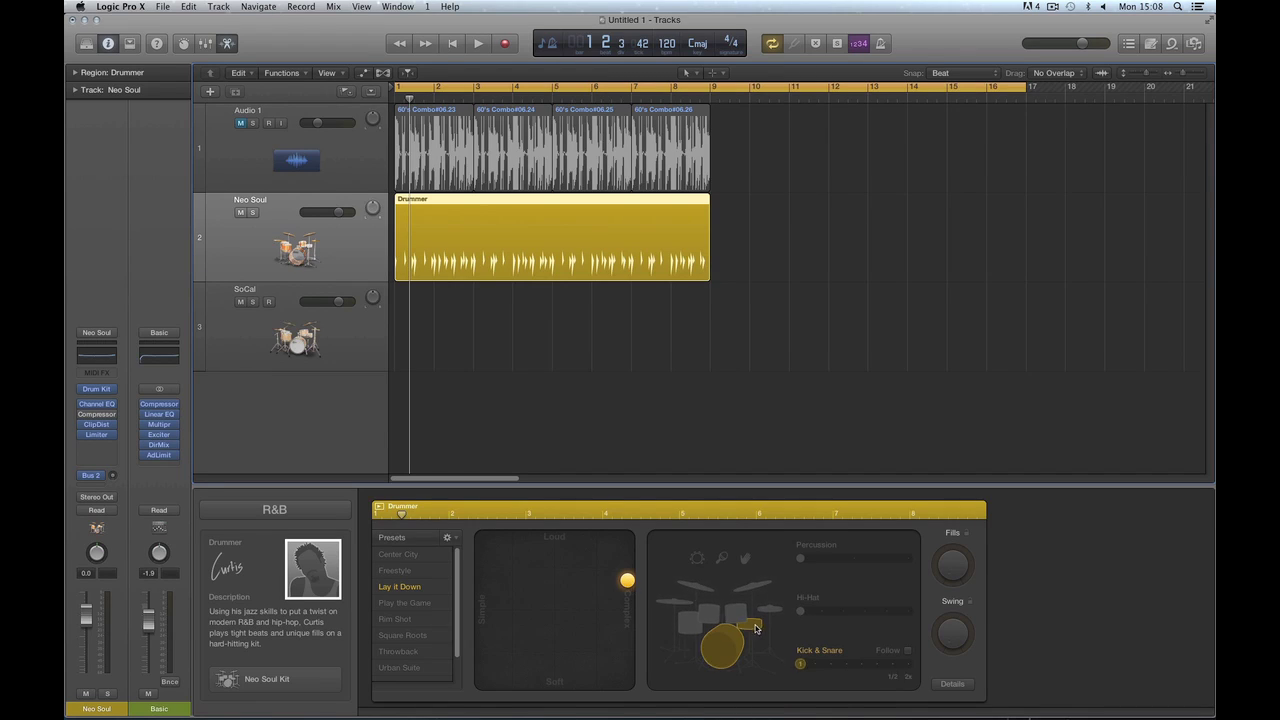
{"action": "mouse_move", "coordinate": [627, 580]}
{"action": "left_mouse_down"}
{"action": "mouse_move", "coordinate": [503, 580]}
{"action": "mouse_move", "coordinate": [627, 580]}
{"action": "left_mouse_up"}
{"action": "mouse_move", "coordinate": [800, 664]}
{"action": "left_mouse_down"}
{"action": "mouse_move", "coordinate": [895, 665]}
{"action": "mouse_move", "coordinate": [801, 665]}
{"action": "left_mouse_up"}
{"action": "left_click_drag", "start_coordinate": [631, 636], "coordinate": [636, 572]}
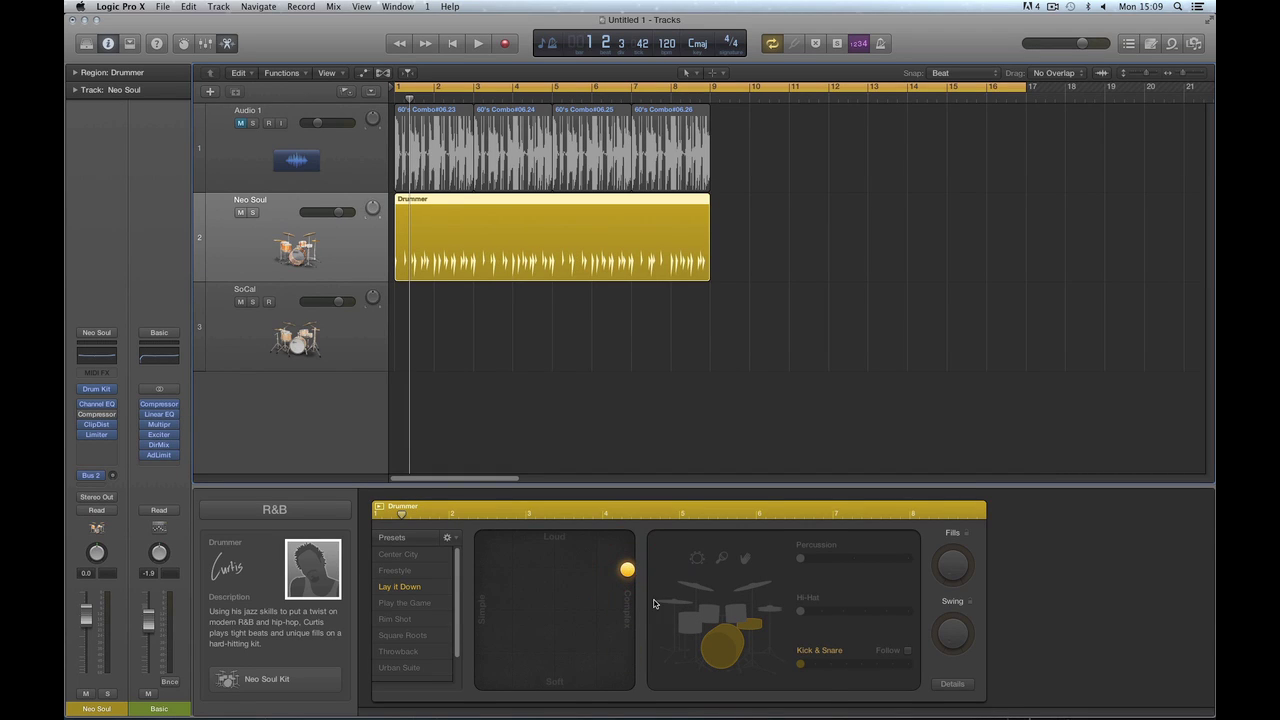
Audition Kick & Snare variations 1, 3 and 4 by playing the start of the region, and advance the variation to 5
{"action": "key", "text": "space"}
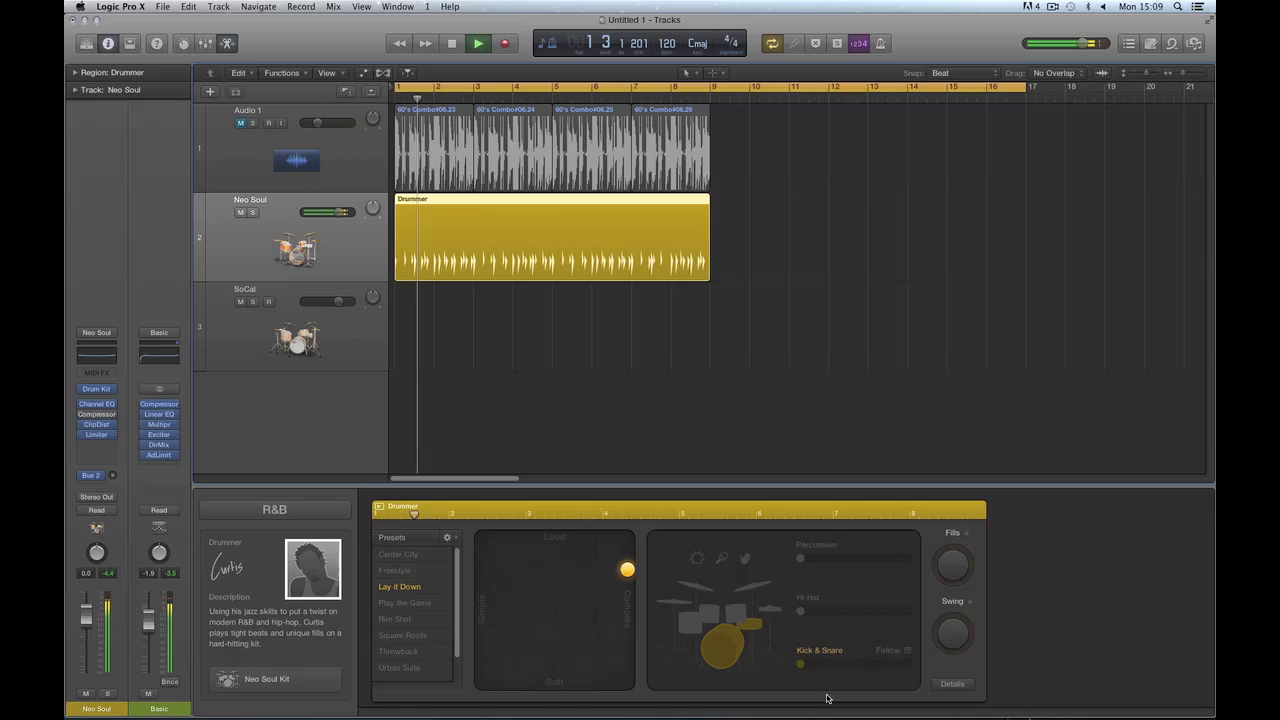
{"action": "key", "text": "space"}
{"action": "left_click_drag", "start_coordinate": [800, 664], "coordinate": [829, 664]}
{"action": "key", "text": "space"}
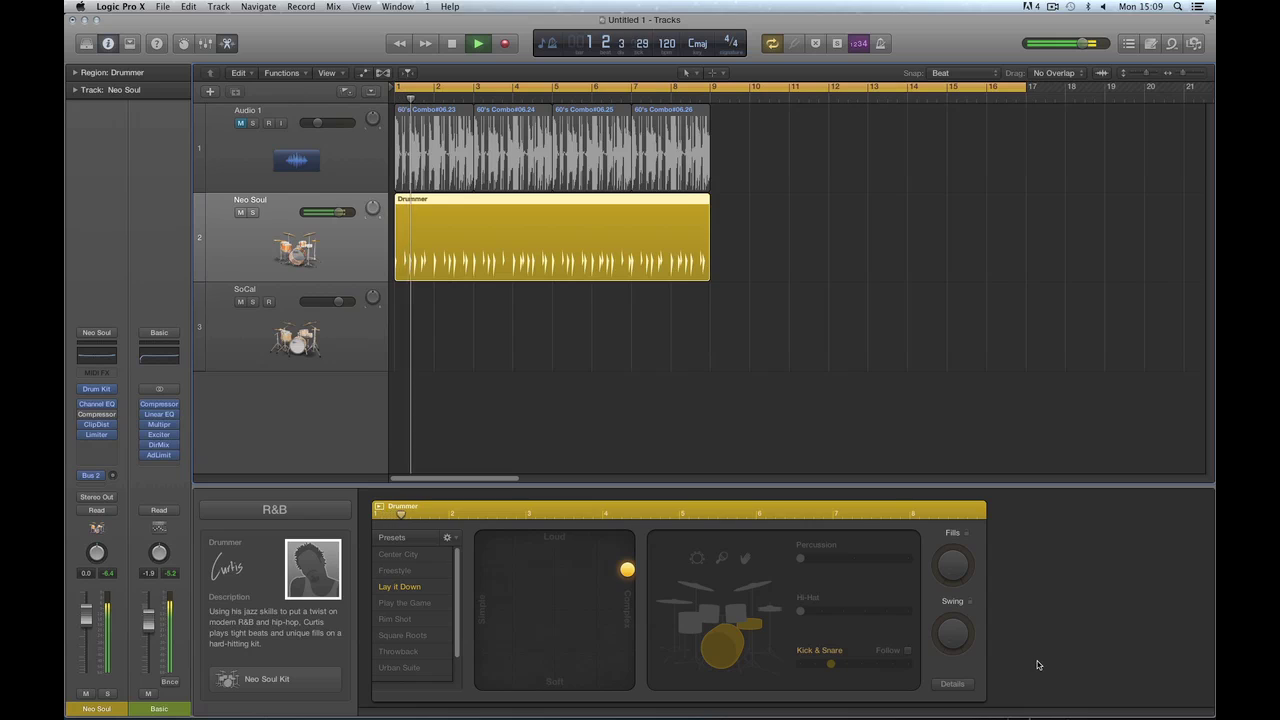
{"action": "key", "text": "space"}
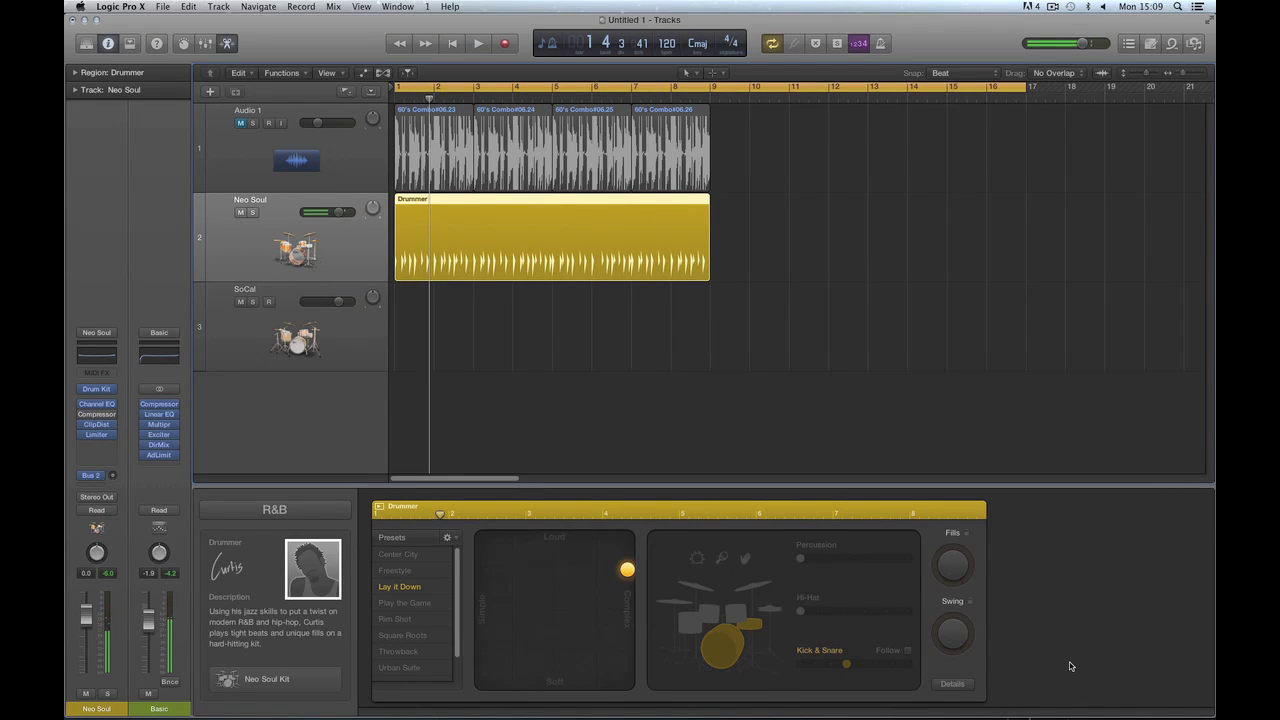
{"action": "key", "text": "space"}
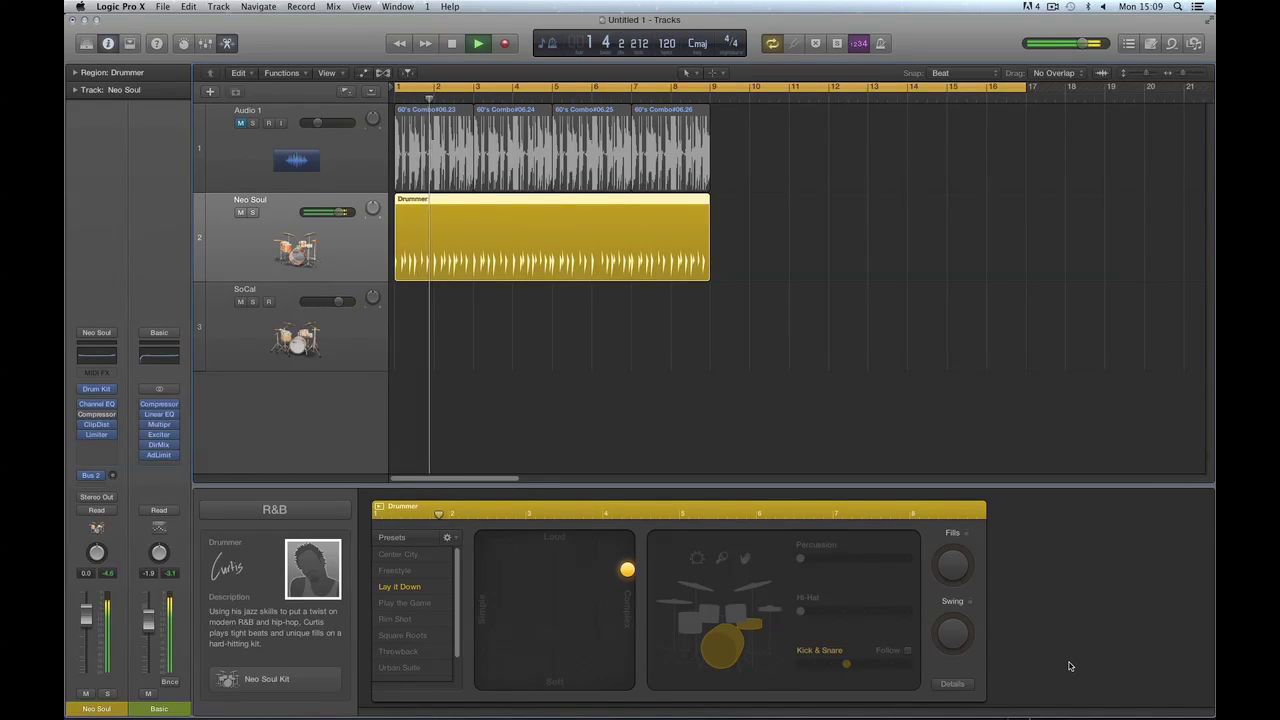
{"action": "key", "text": "space"}
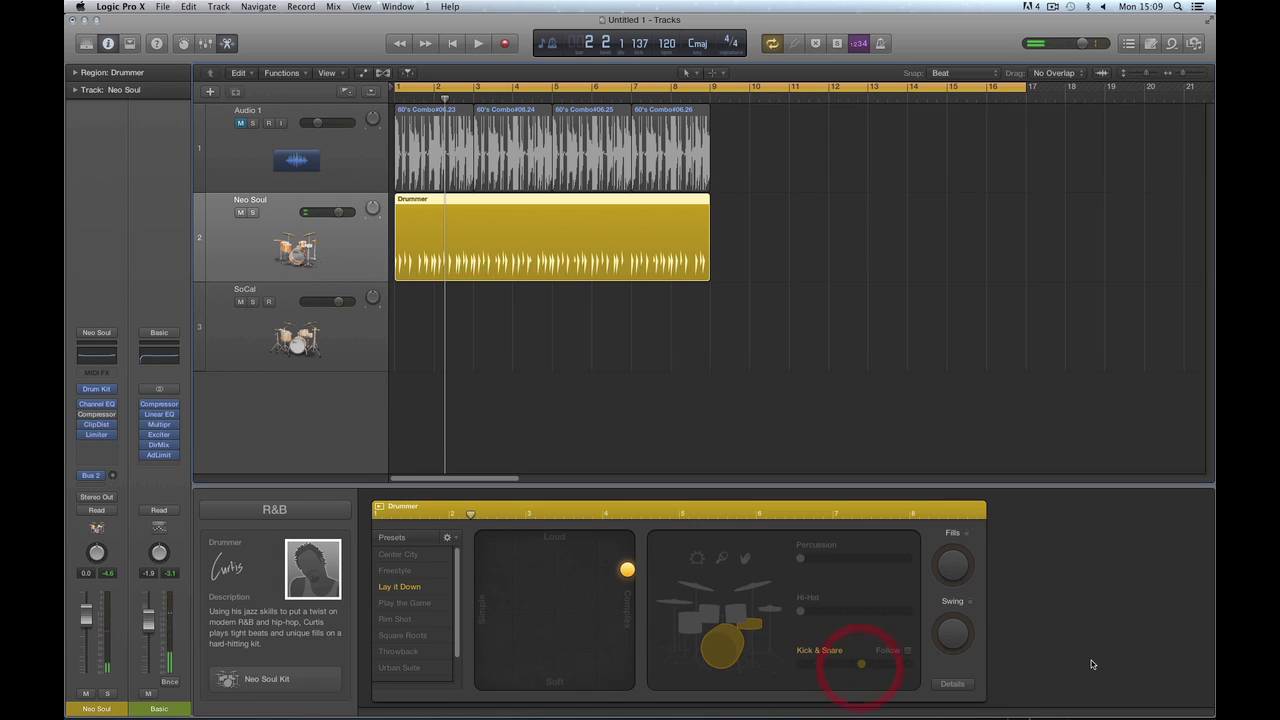
Play the region with Kick & Snare variation 5, set the variation to 6, and play it again
{"action": "key", "text": "space"}
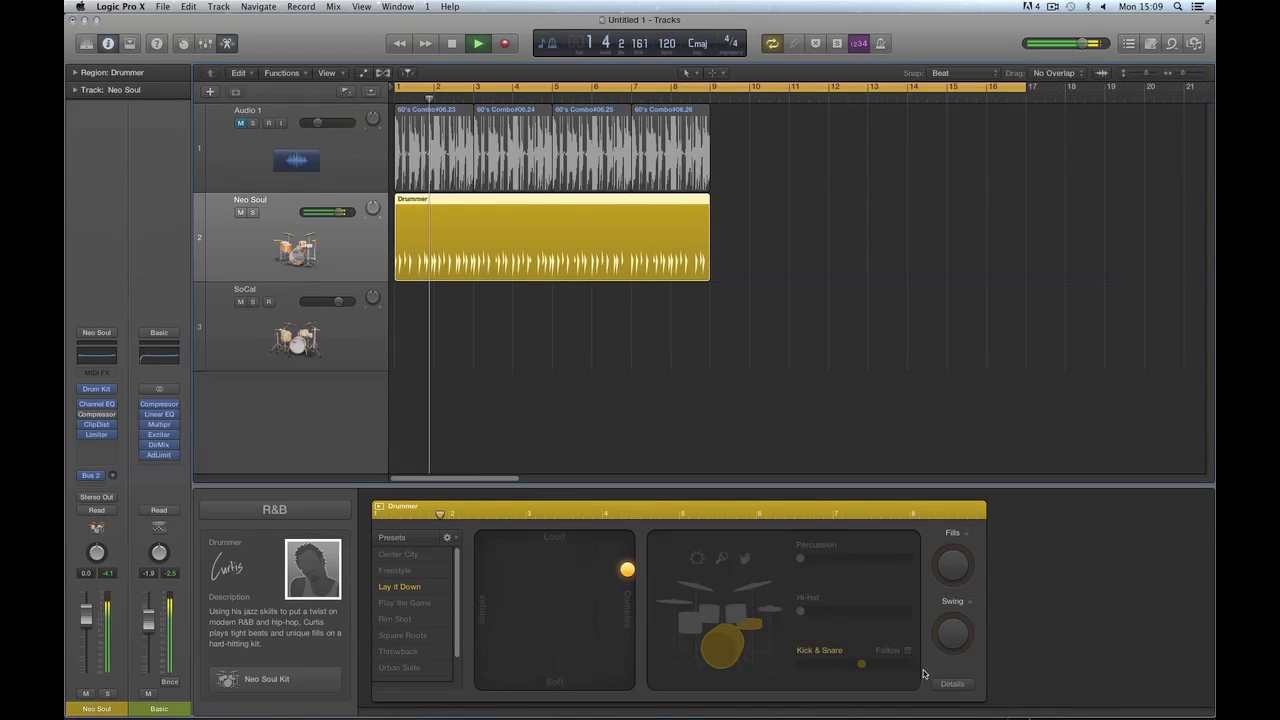
{"action": "key", "text": "space"}
{"action": "left_click_drag", "start_coordinate": [861, 665], "coordinate": [877, 665]}
{"action": "key", "text": "space"}
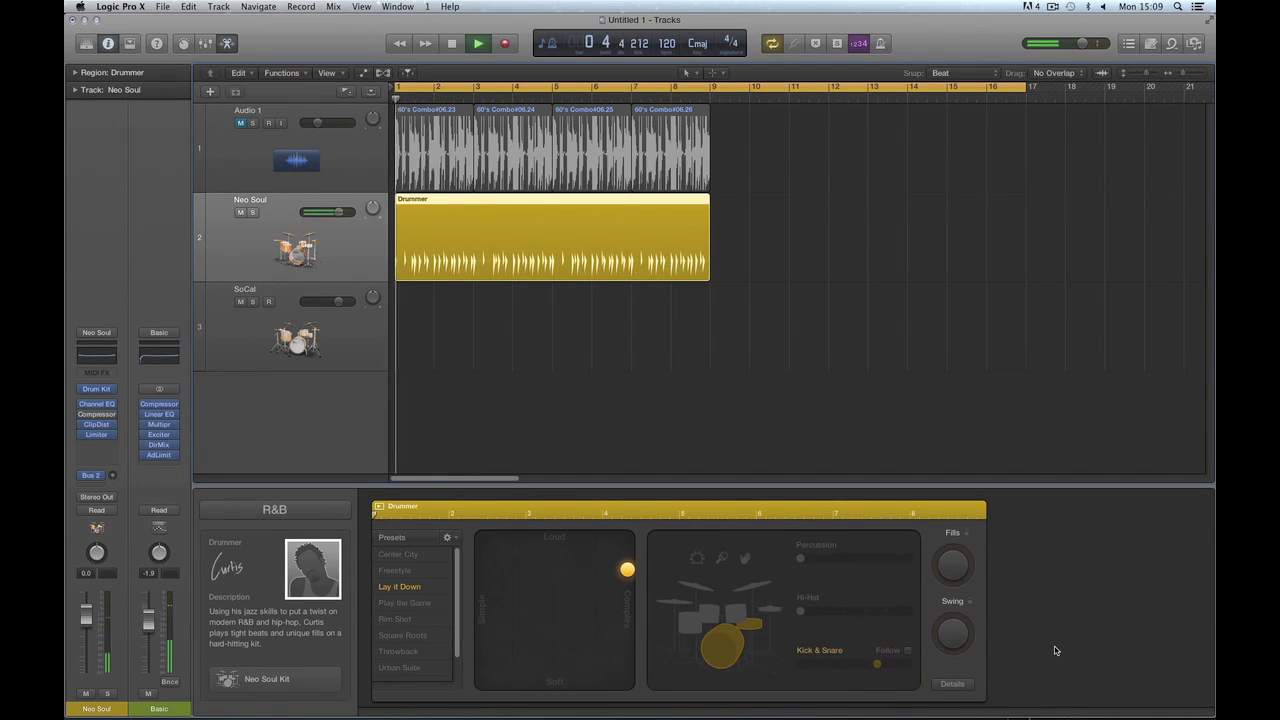
{"action": "key", "text": "space"}
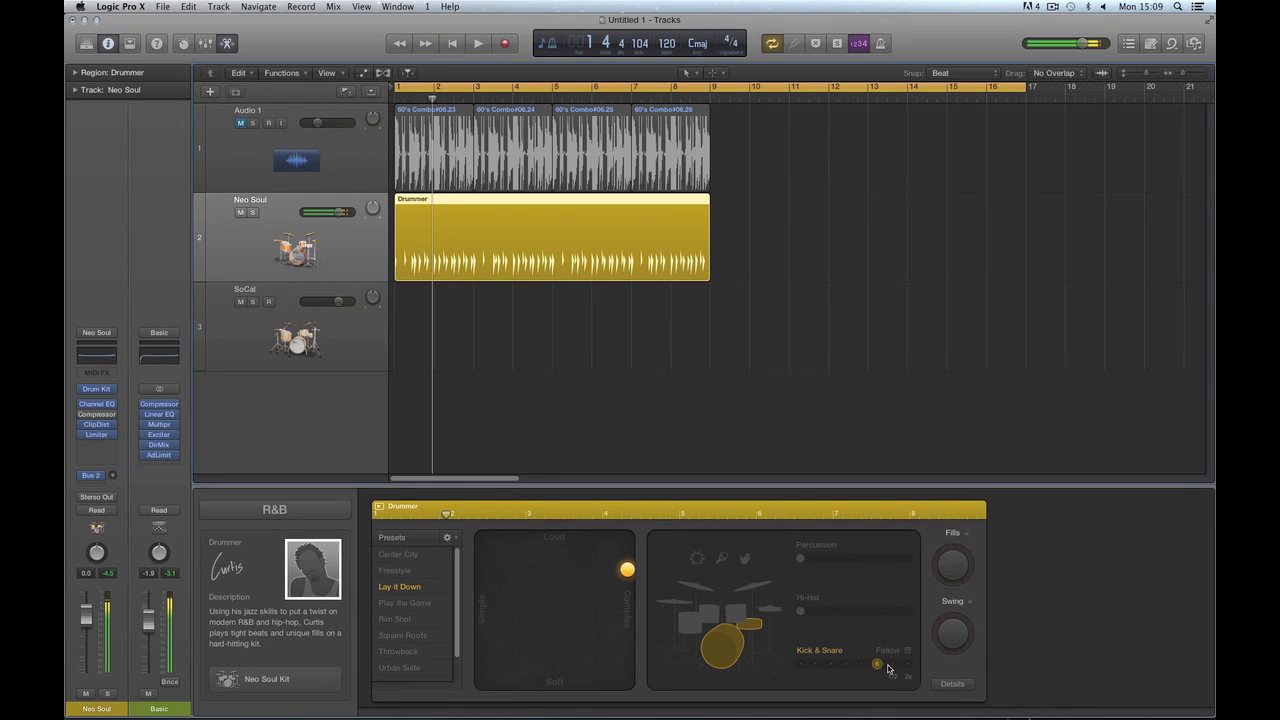
Set the Kick & Snare variation to 7 and play the region, and audition variation 8 from the start
{"action": "left_click_drag", "start_coordinate": [878, 667], "coordinate": [892, 666]}
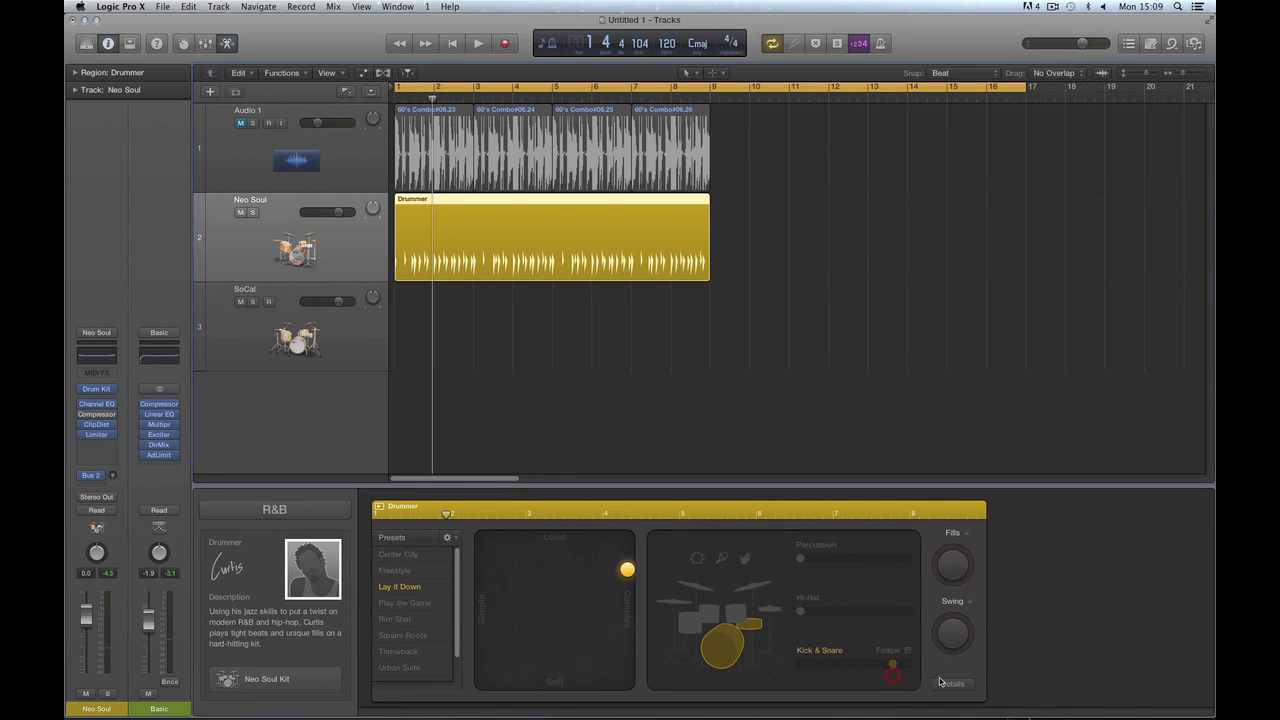
{"action": "key", "text": "space"}
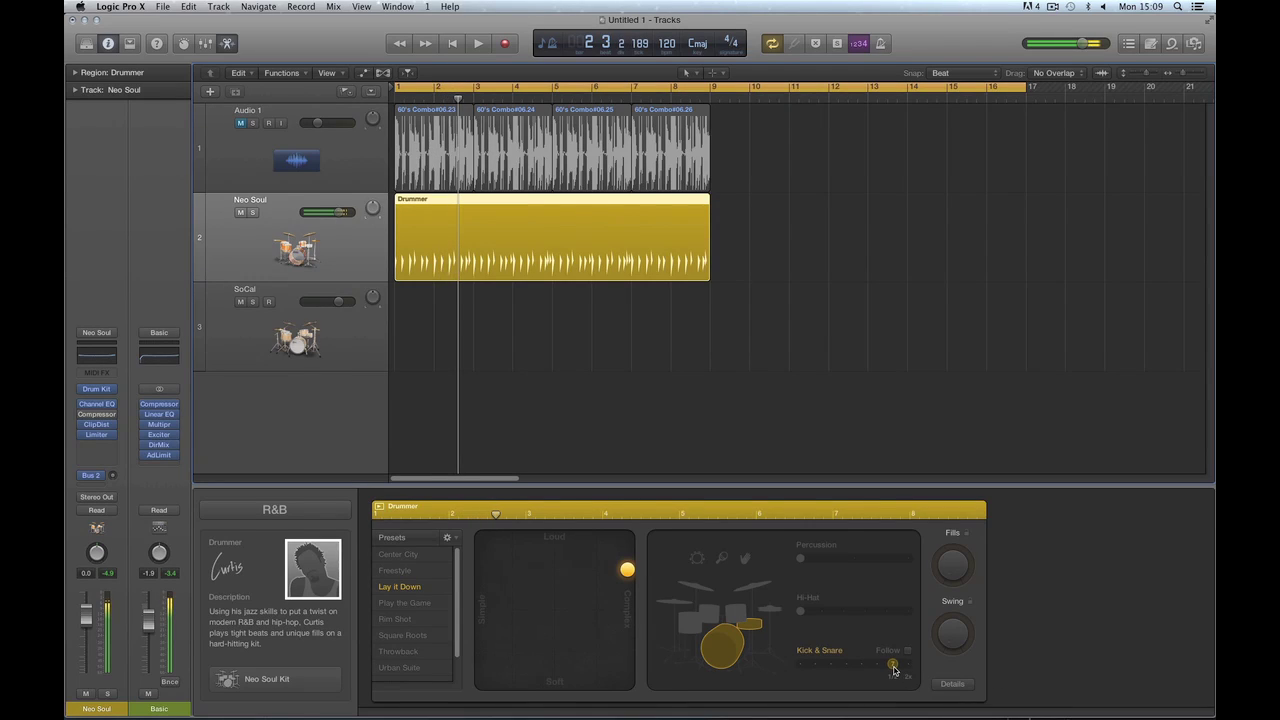
{"action": "left_click_drag", "start_coordinate": [892, 665], "coordinate": [907, 668]}
{"action": "key", "text": "Return"}
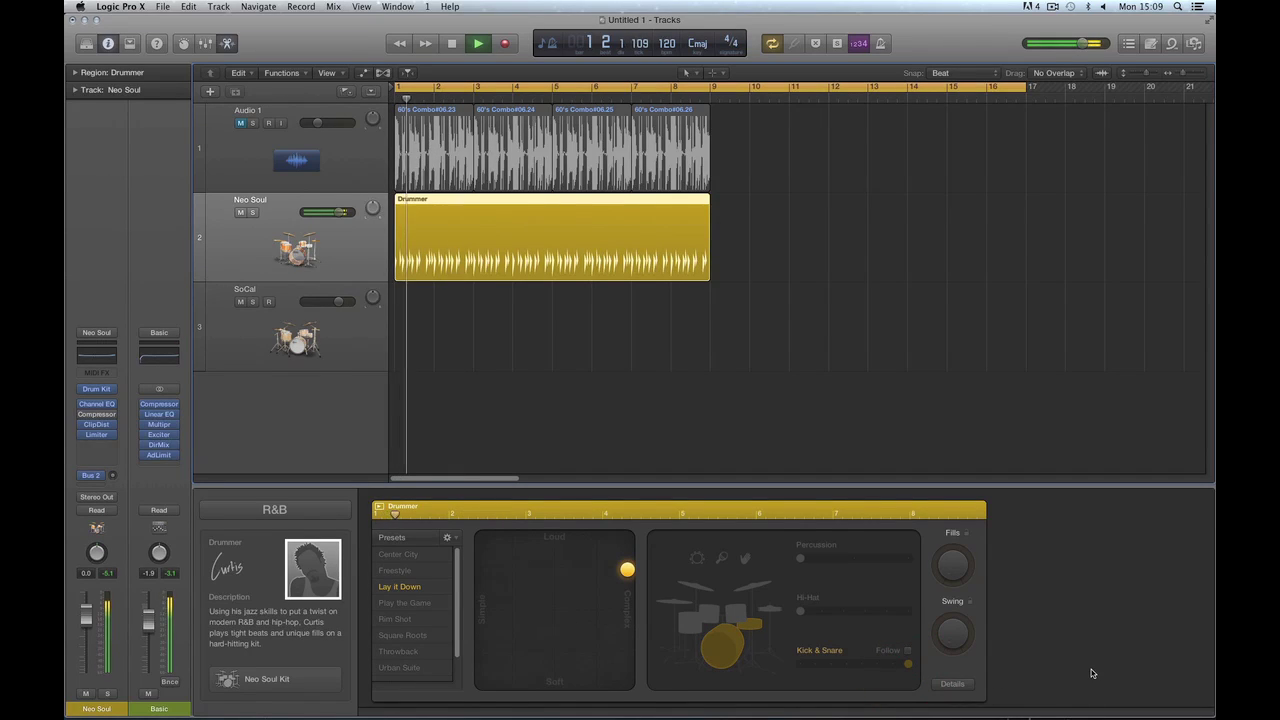
{"action": "key", "text": "space"}
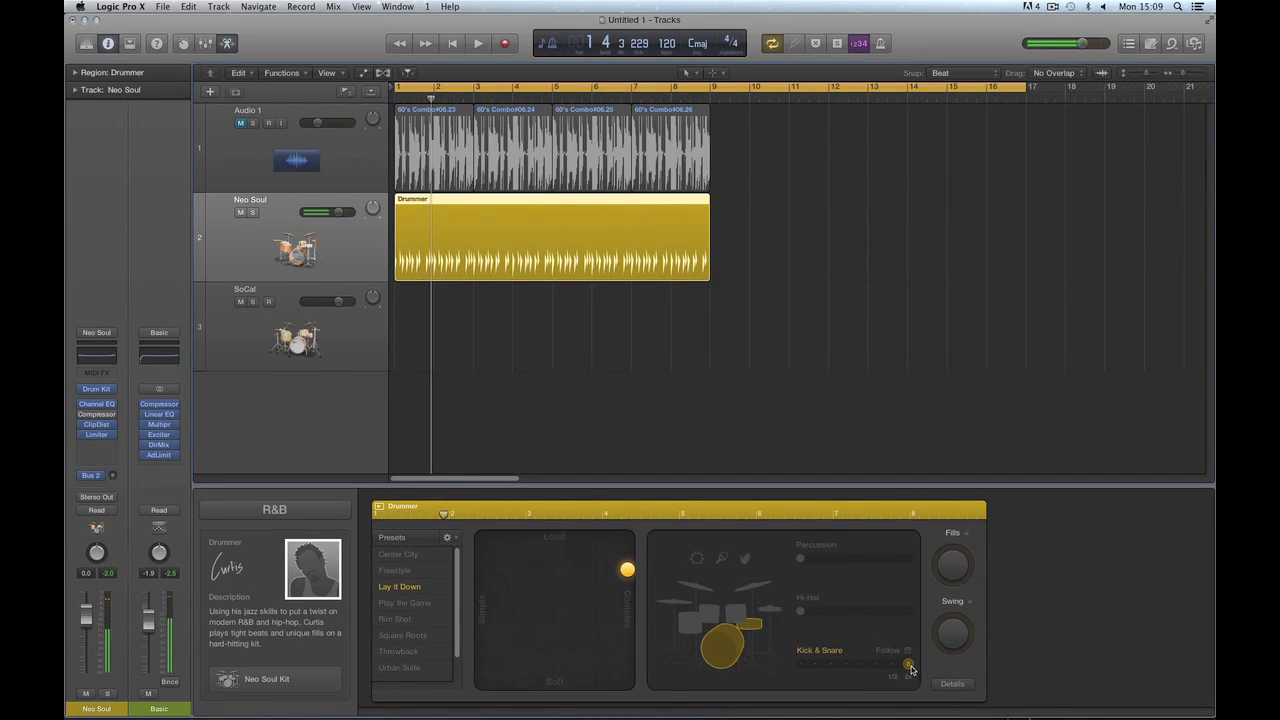
Set the Kick & Snare variation back to 1 and play the opening of the region
{"action": "left_click_drag", "start_coordinate": [902, 665], "coordinate": [807, 670]}
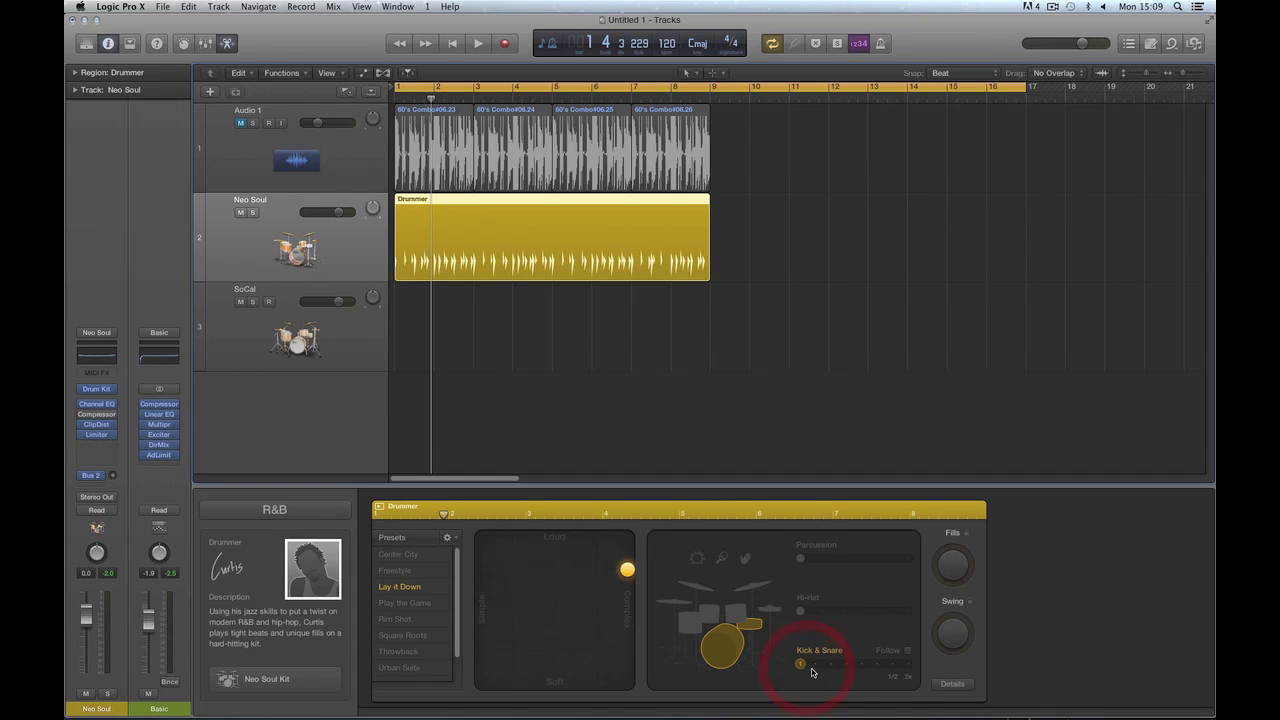
{"action": "key", "text": "space"}
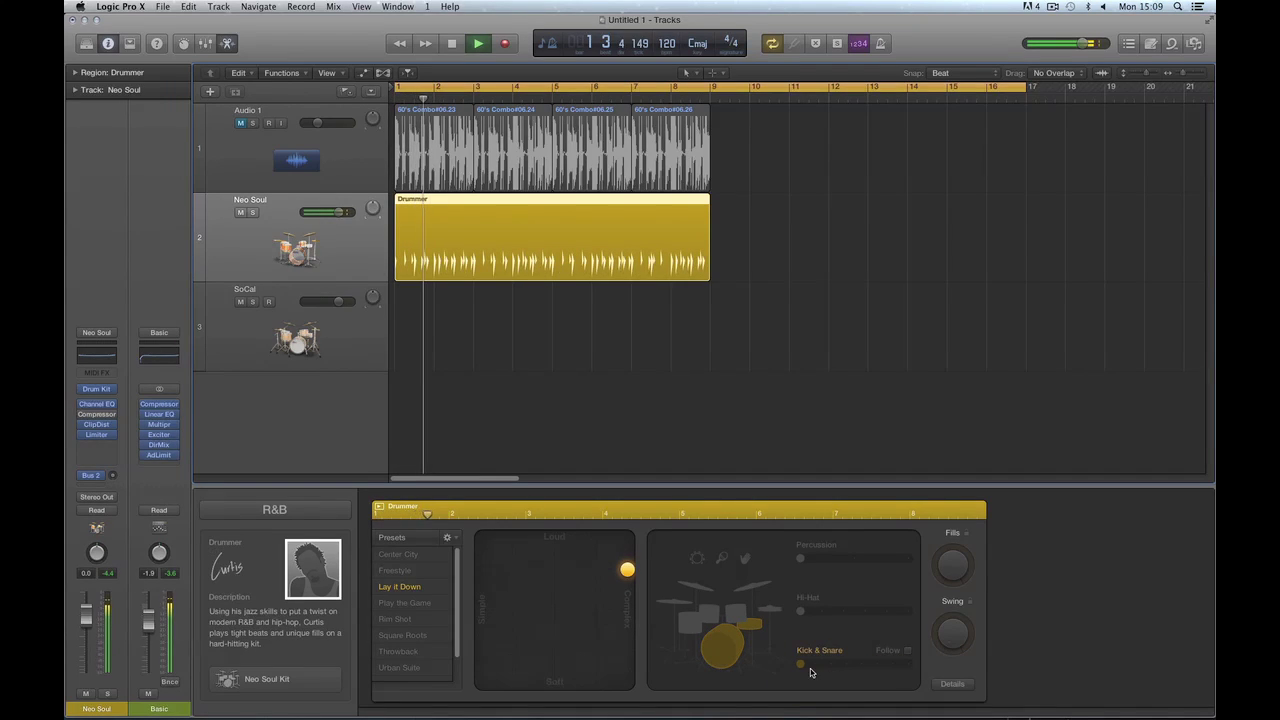
{"action": "key", "text": "space"}
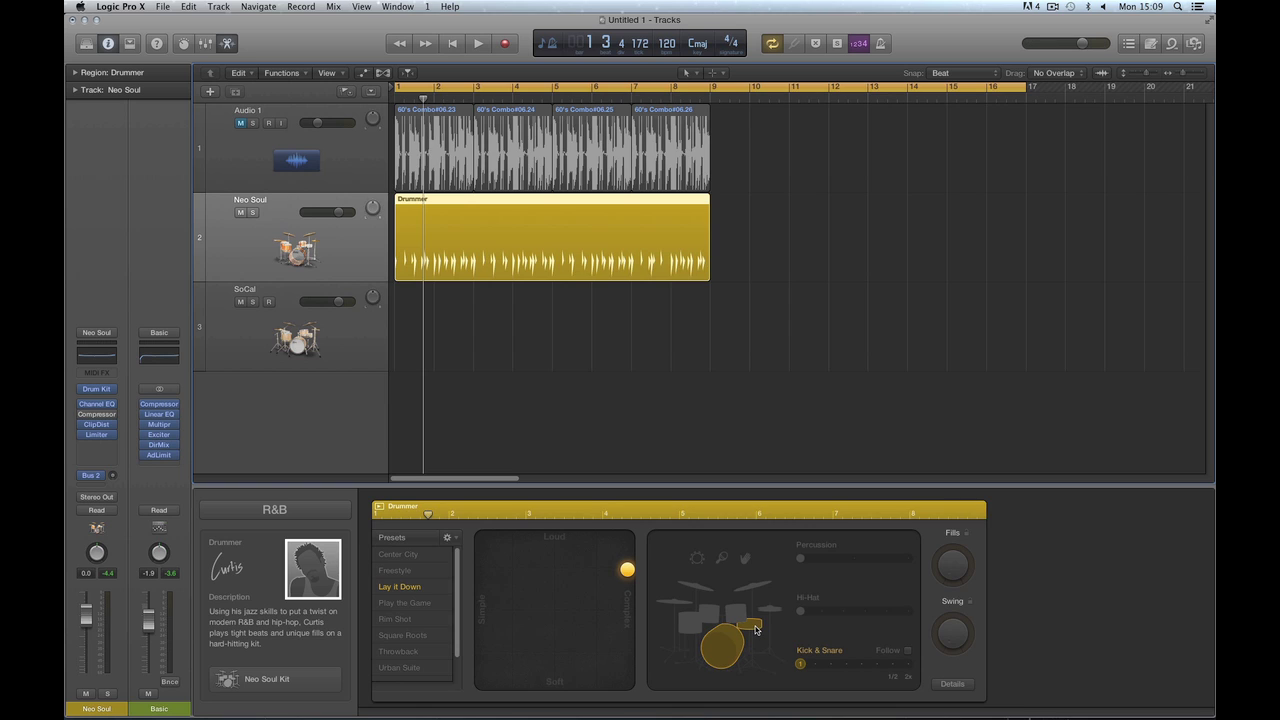
Audition the kick alone and the snare alone by switching off the other piece each time, and restore both pieces
{"action": "left_click", "coordinate": [755, 628]}
{"action": "key", "text": "space"}
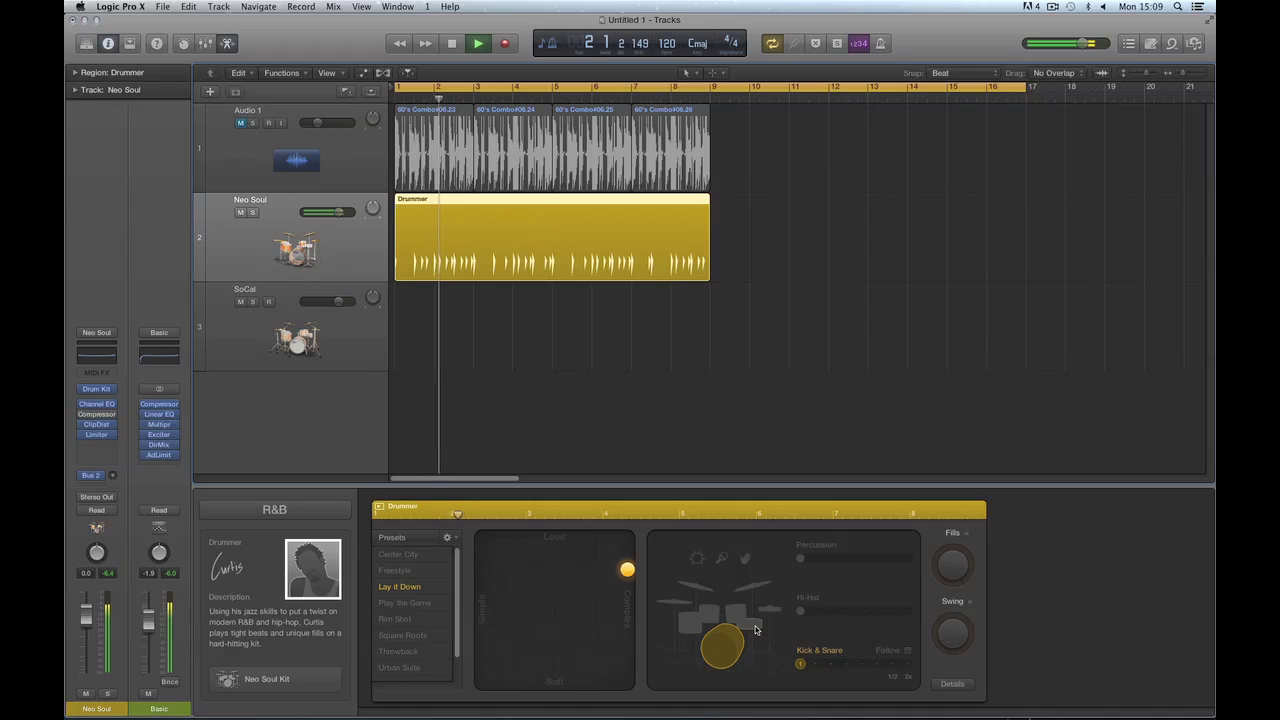
{"action": "key", "text": "space"}
{"action": "left_click", "coordinate": [738, 642]}
{"action": "key", "text": "space"}
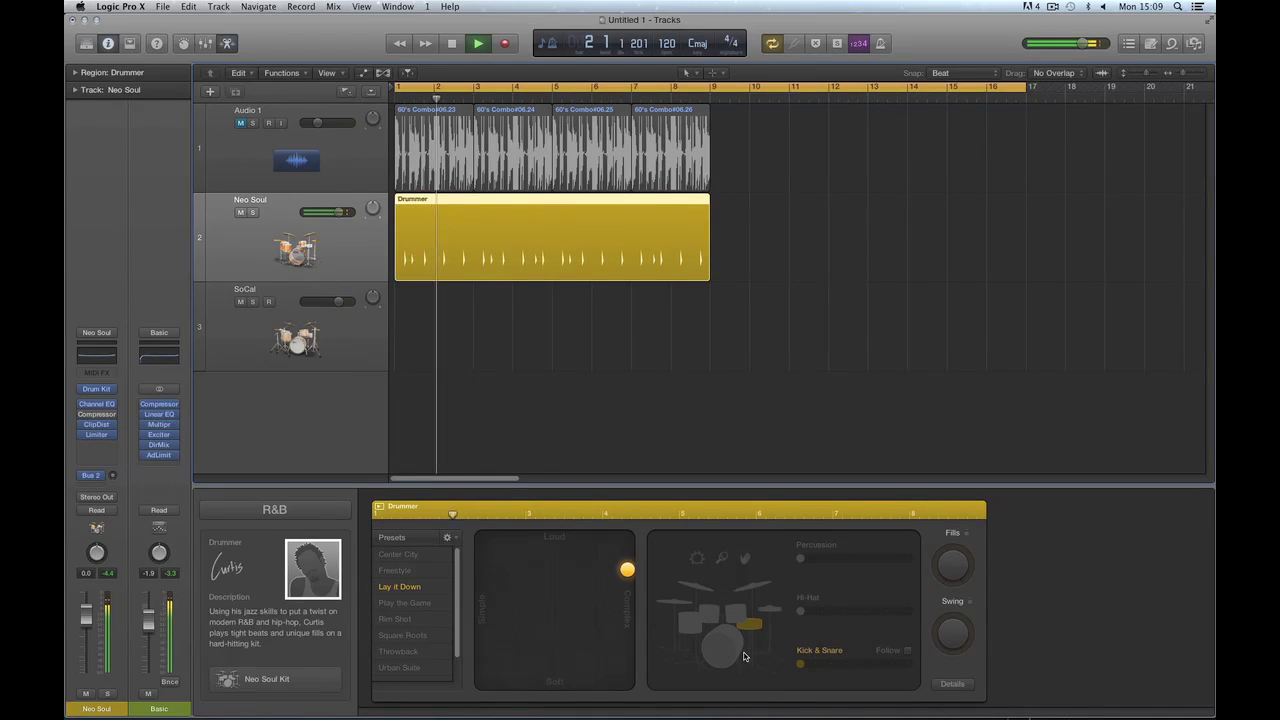
{"action": "key", "text": "space"}
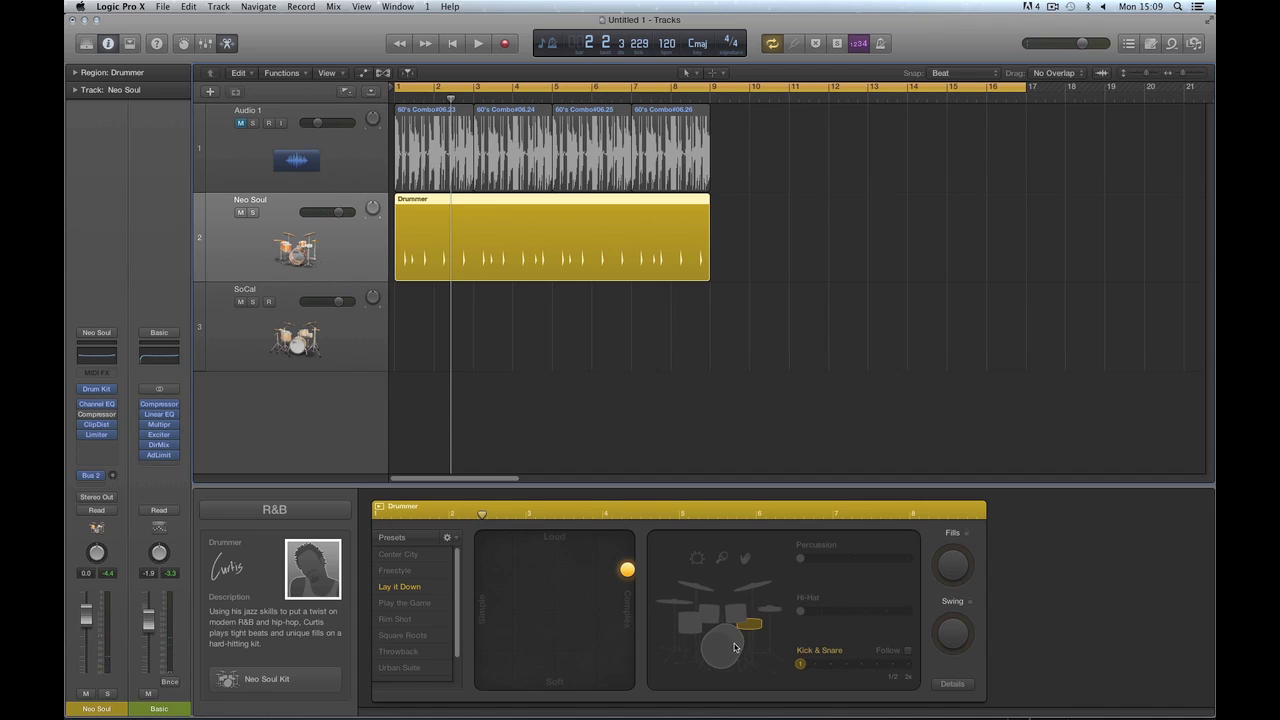
{"action": "left_click", "coordinate": [738, 642]}
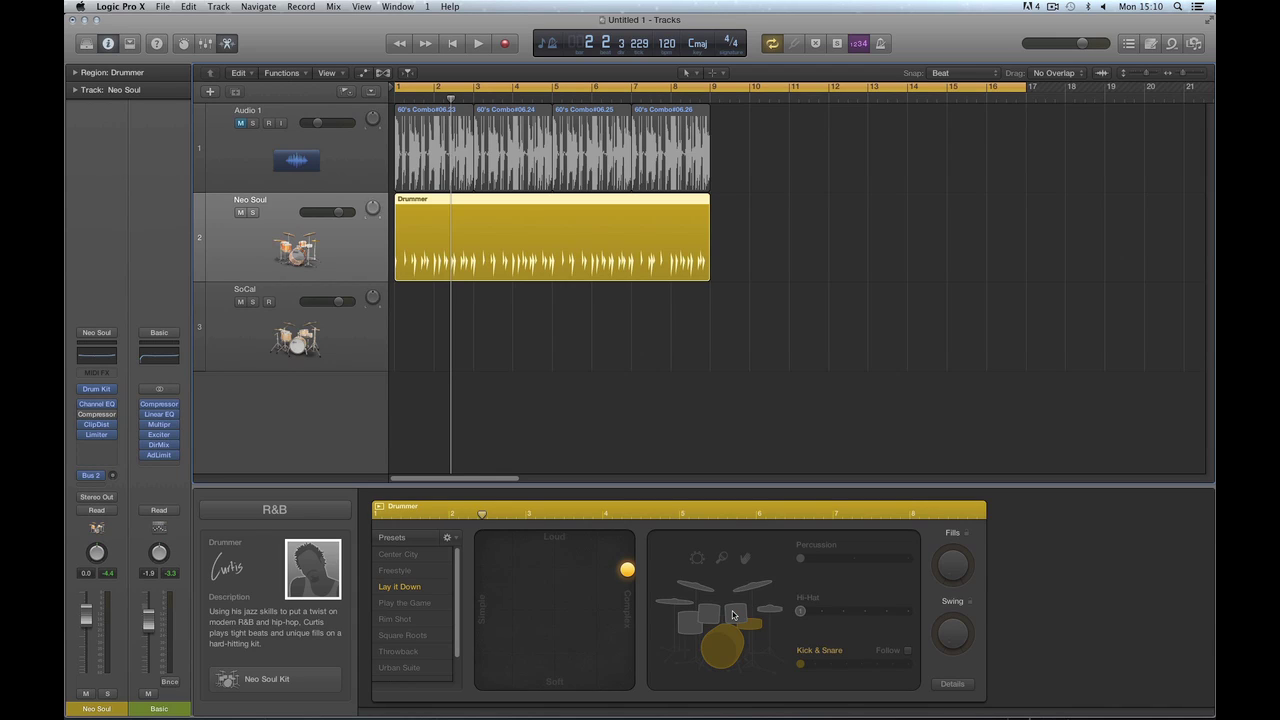
Add the toms with variation 1, remove the snare from the pattern, and play the region
{"action": "left_click", "coordinate": [733, 615]}
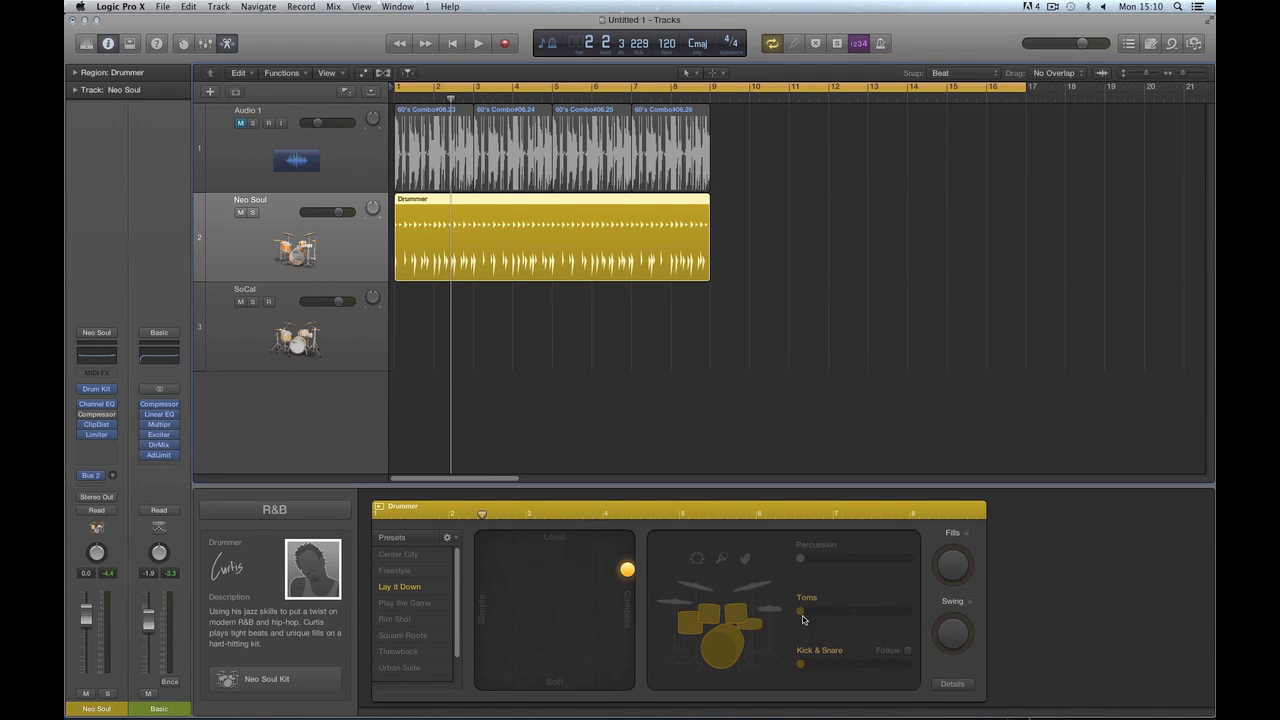
{"action": "mouse_move", "coordinate": [802, 613]}
{"action": "left_mouse_down"}
{"action": "mouse_move", "coordinate": [896, 616]}
{"action": "mouse_move", "coordinate": [813, 616]}
{"action": "left_mouse_up"}
{"action": "key", "text": "space"}
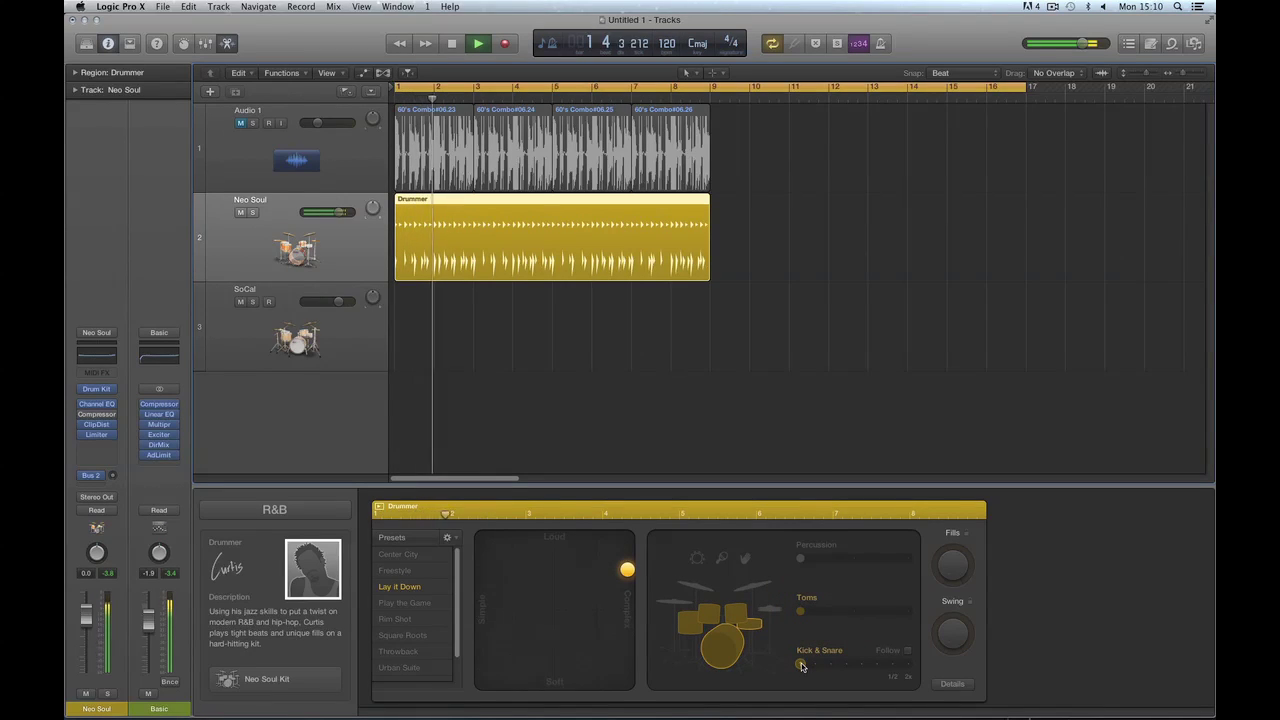
{"action": "key", "text": "space"}
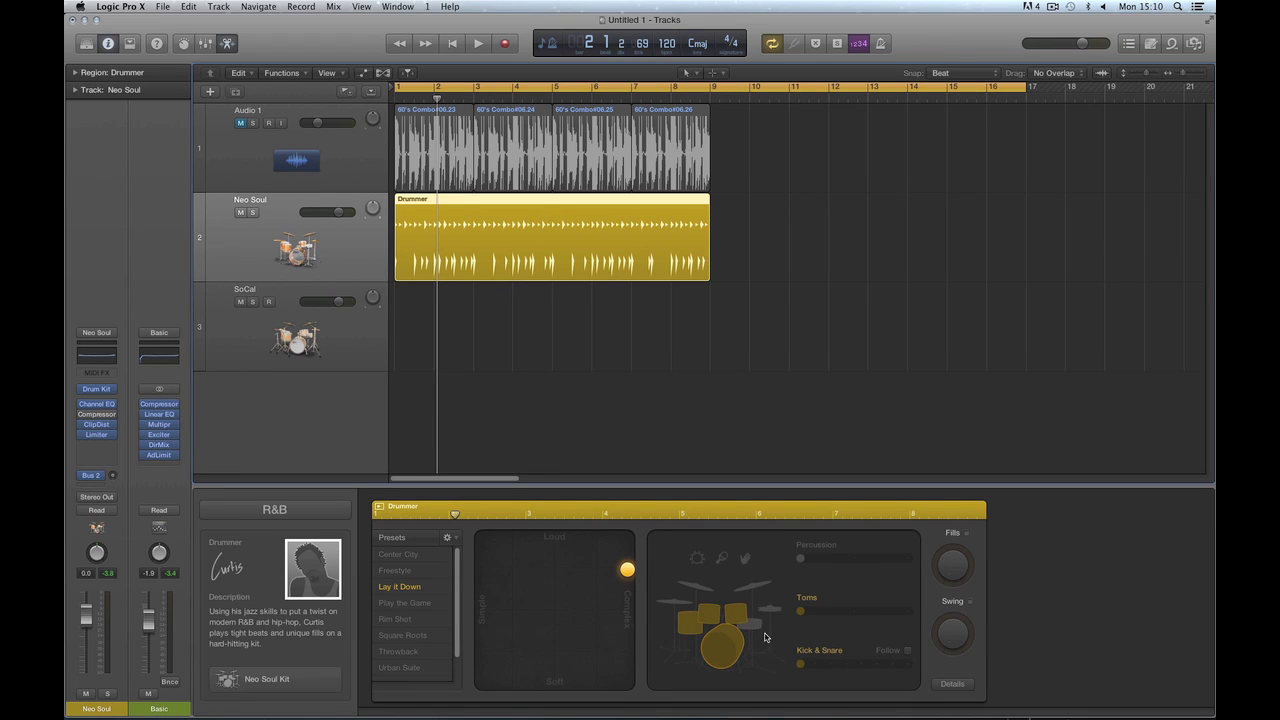
{"action": "key", "text": "space"}
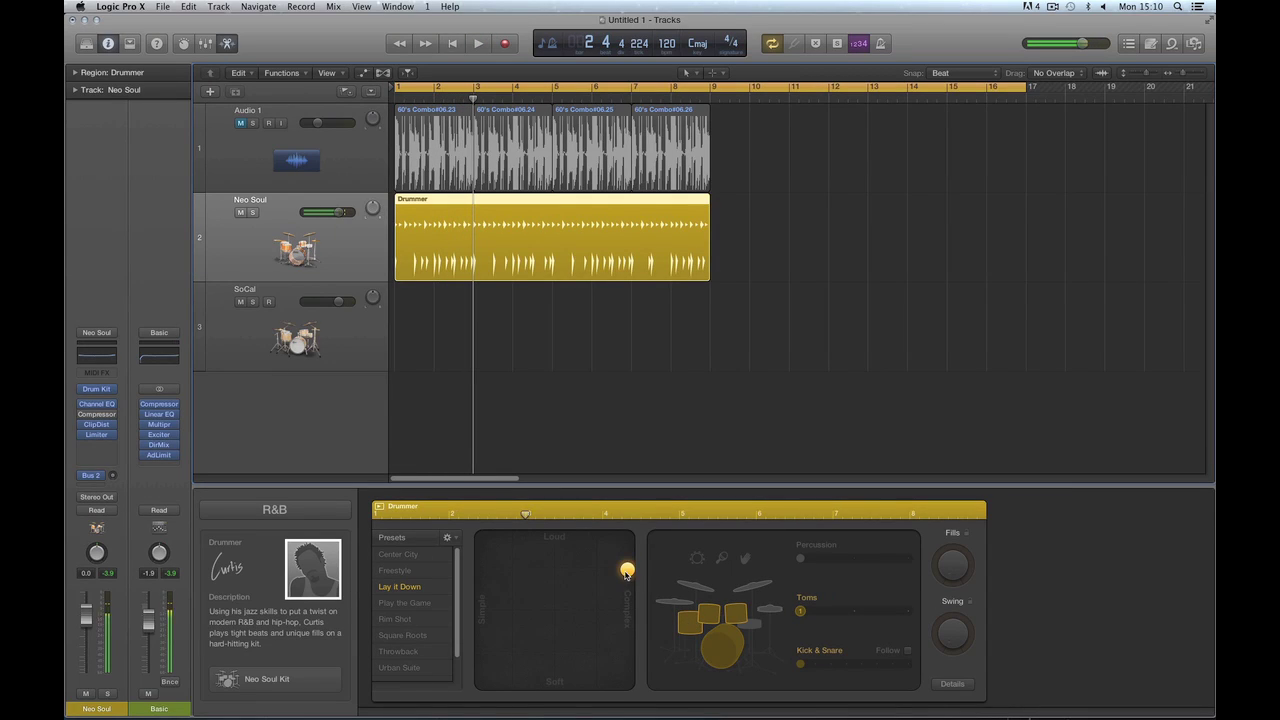
Simplify the beat by moving its feel to midway between Simple and Complex, still on the loud side, and audition it
{"action": "left_click_drag", "start_coordinate": [627, 570], "coordinate": [555, 572]}
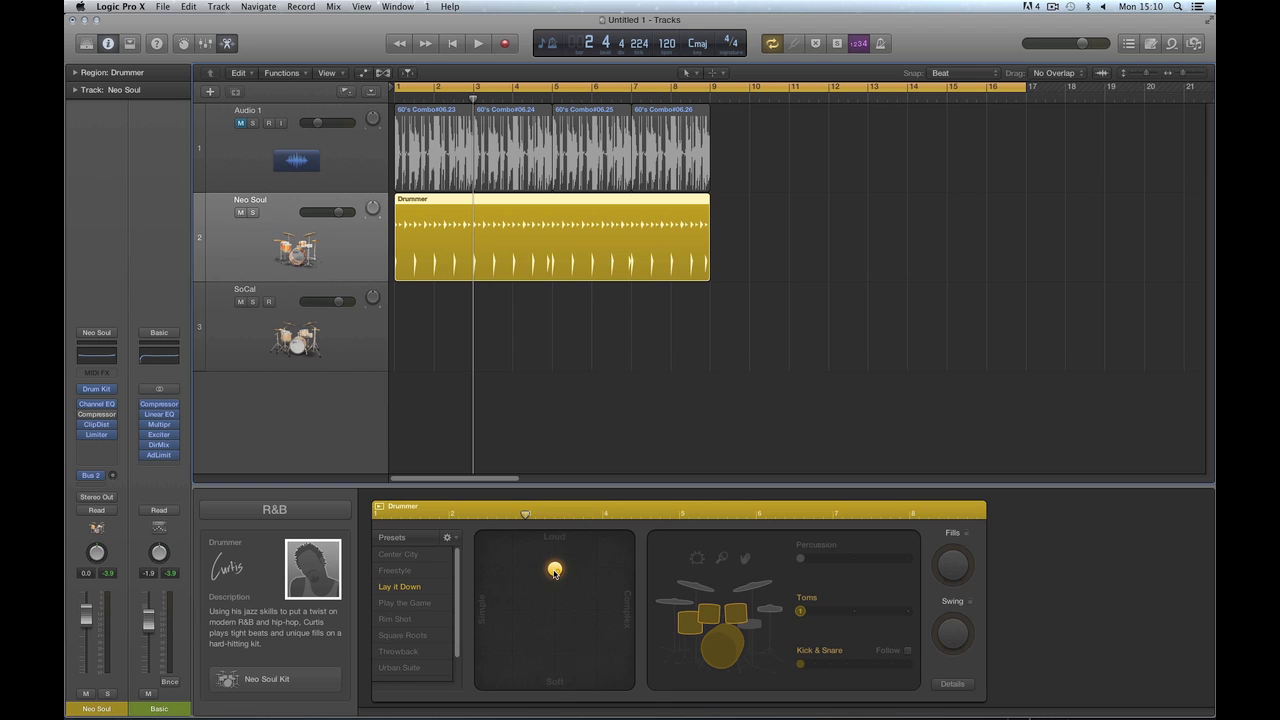
{"action": "key", "text": "space"}
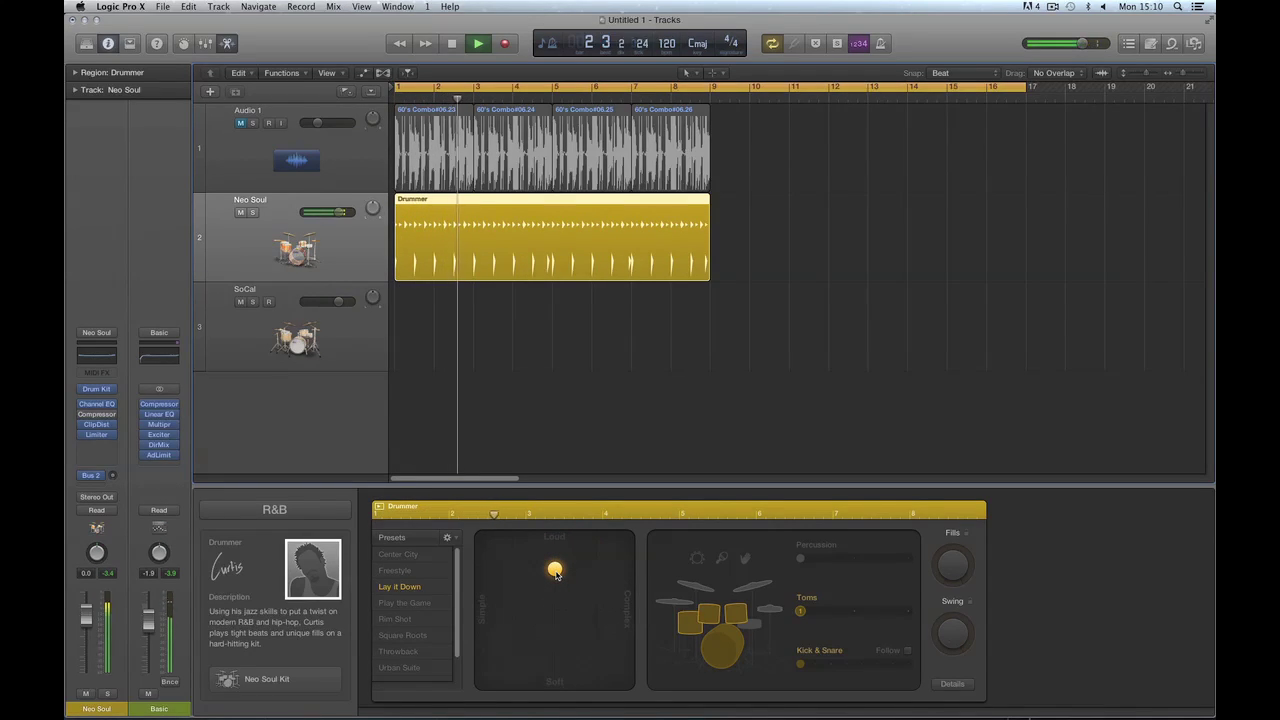
{"action": "key", "text": "space"}
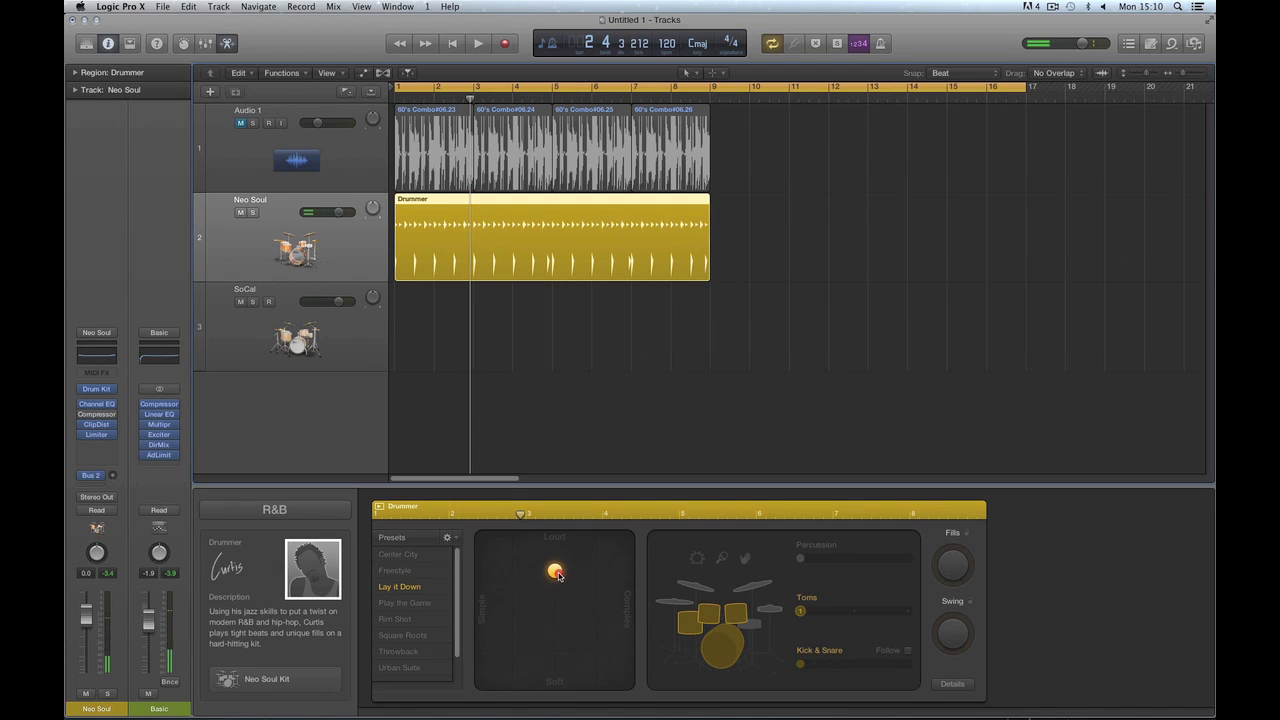
{"action": "key", "text": "space"}
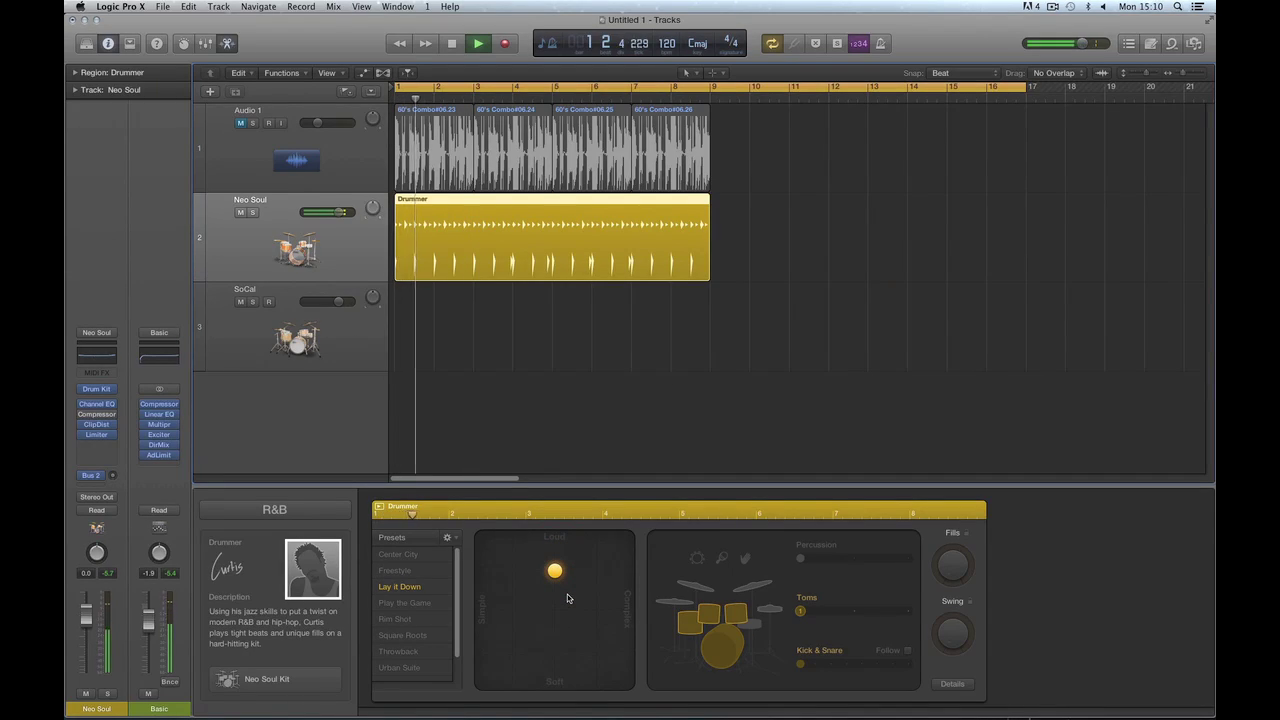
{"action": "key", "text": "space"}
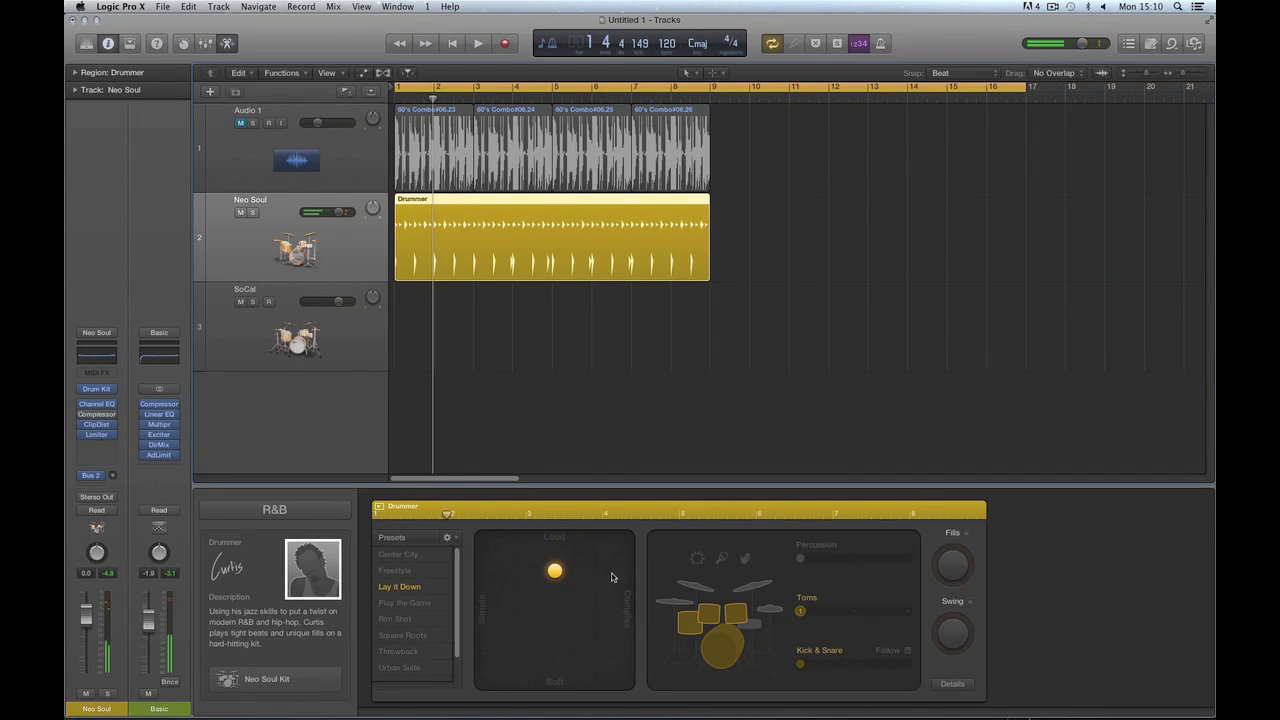
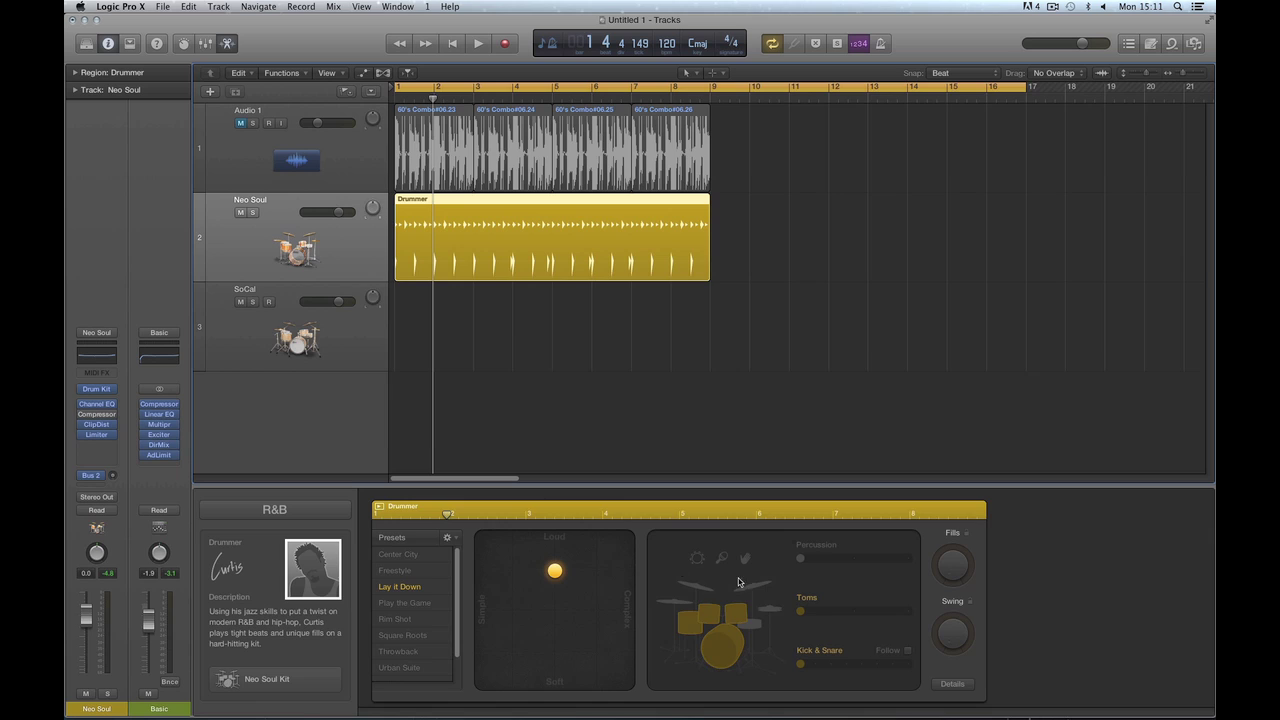
Save the current drummer settings as a preset named "simple toms" and play the region
{"action": "left_click", "coordinate": [449, 539]}
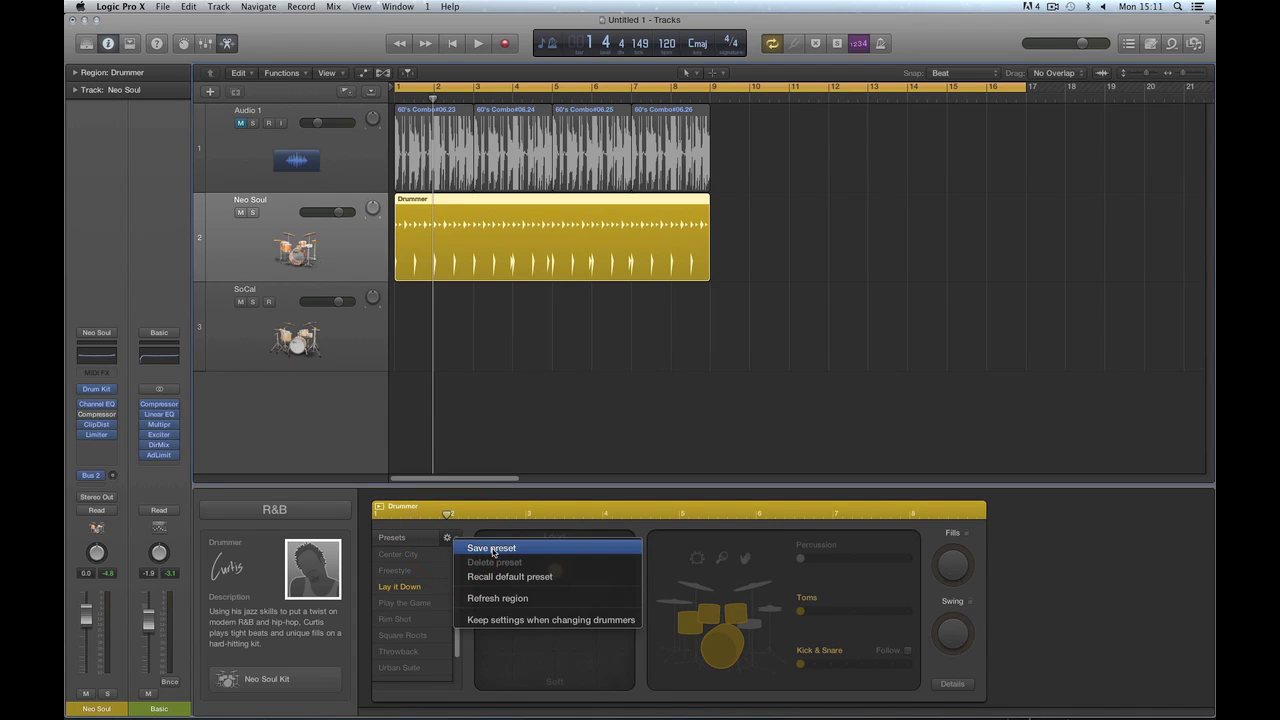
{"action": "left_click", "coordinate": [492, 548]}
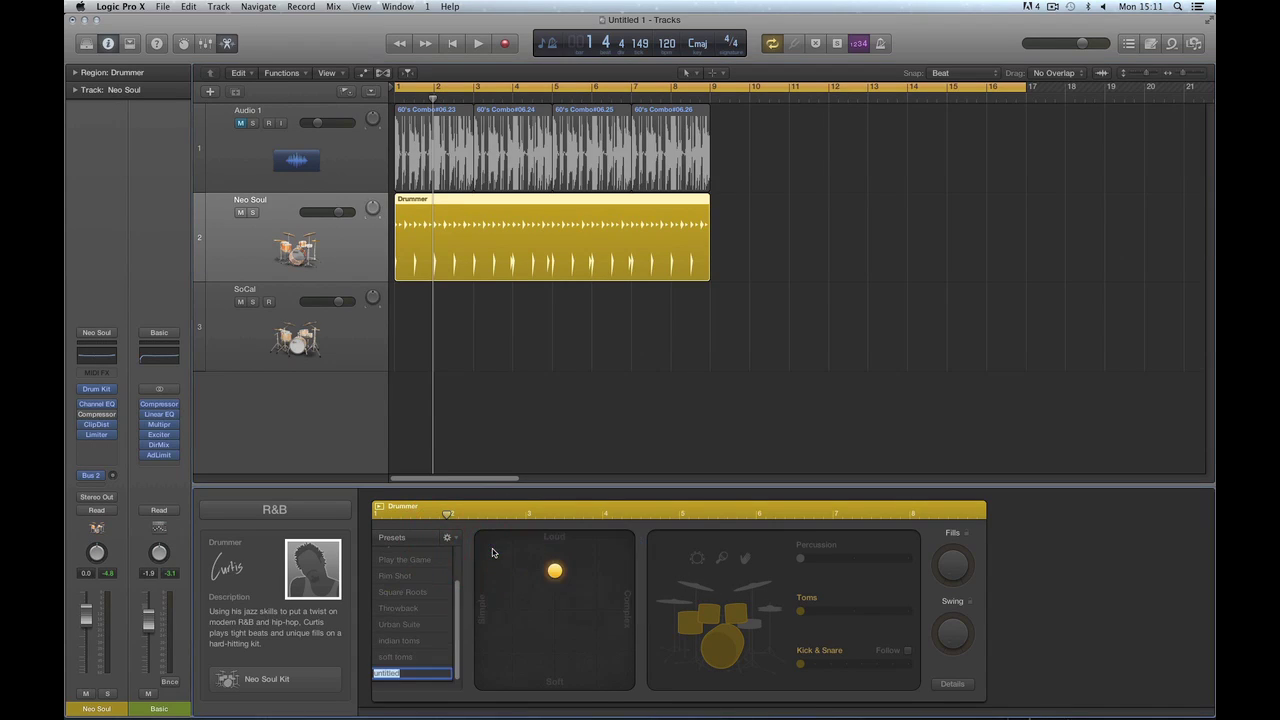
{"action": "type", "text": "le toms"}
{"action": "key", "text": "Return"}
{"action": "key", "text": "space"}
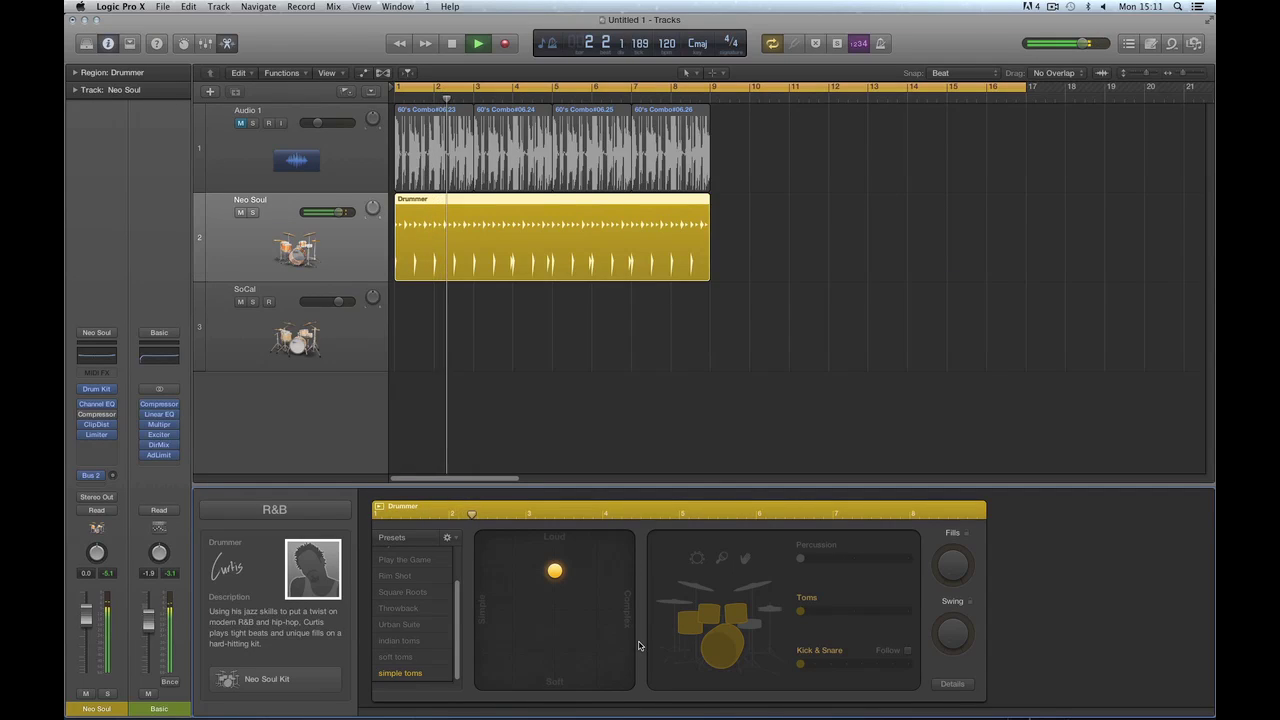
{"action": "key", "text": "space"}
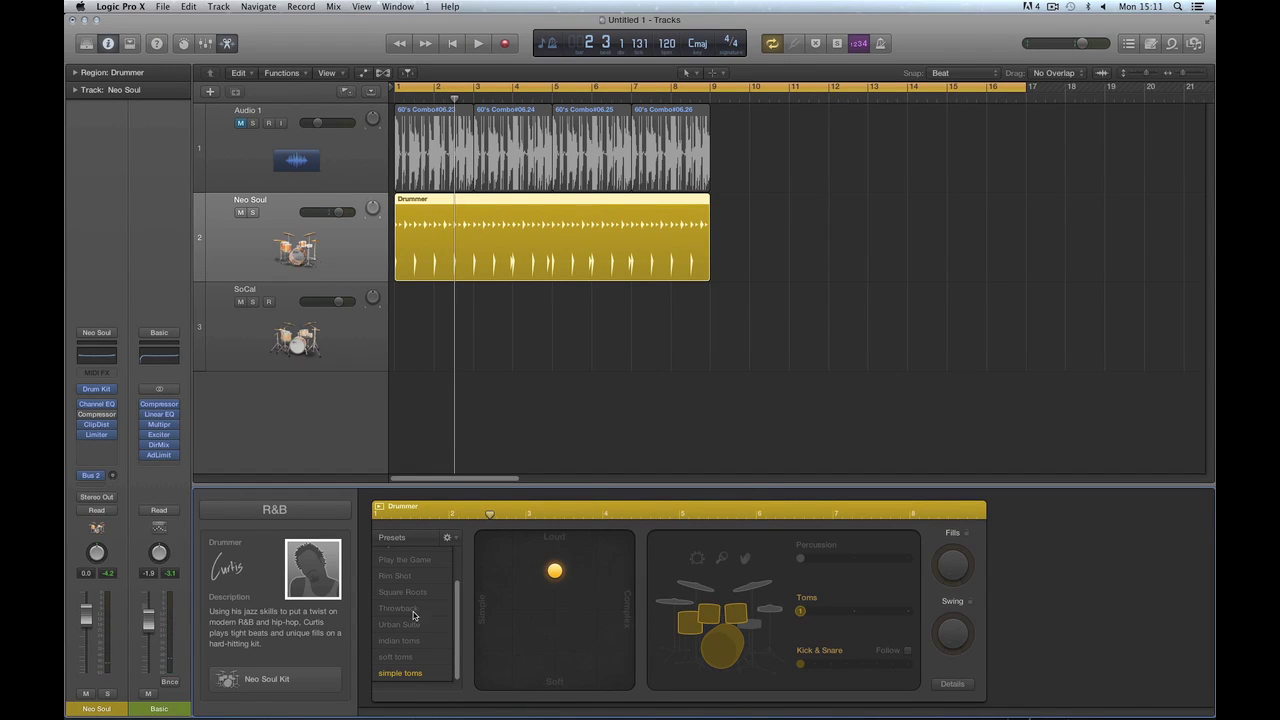
Change the drummer to Kyle from the Rock genre, replacing the region settings, and return the playhead to the start
{"action": "left_click", "coordinate": [297, 512]}
{"action": "left_click", "coordinate": [288, 462]}
{"action": "left_click", "coordinate": [243, 553]}
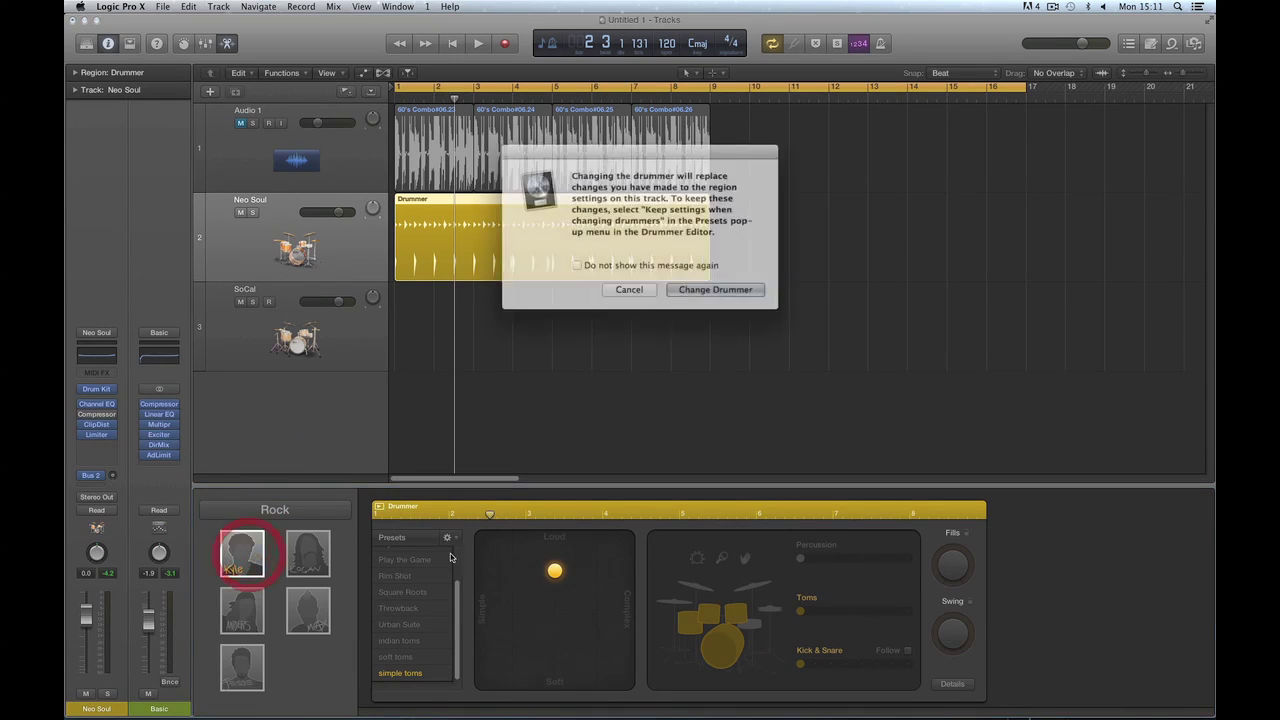
{"action": "left_click", "coordinate": [690, 289]}
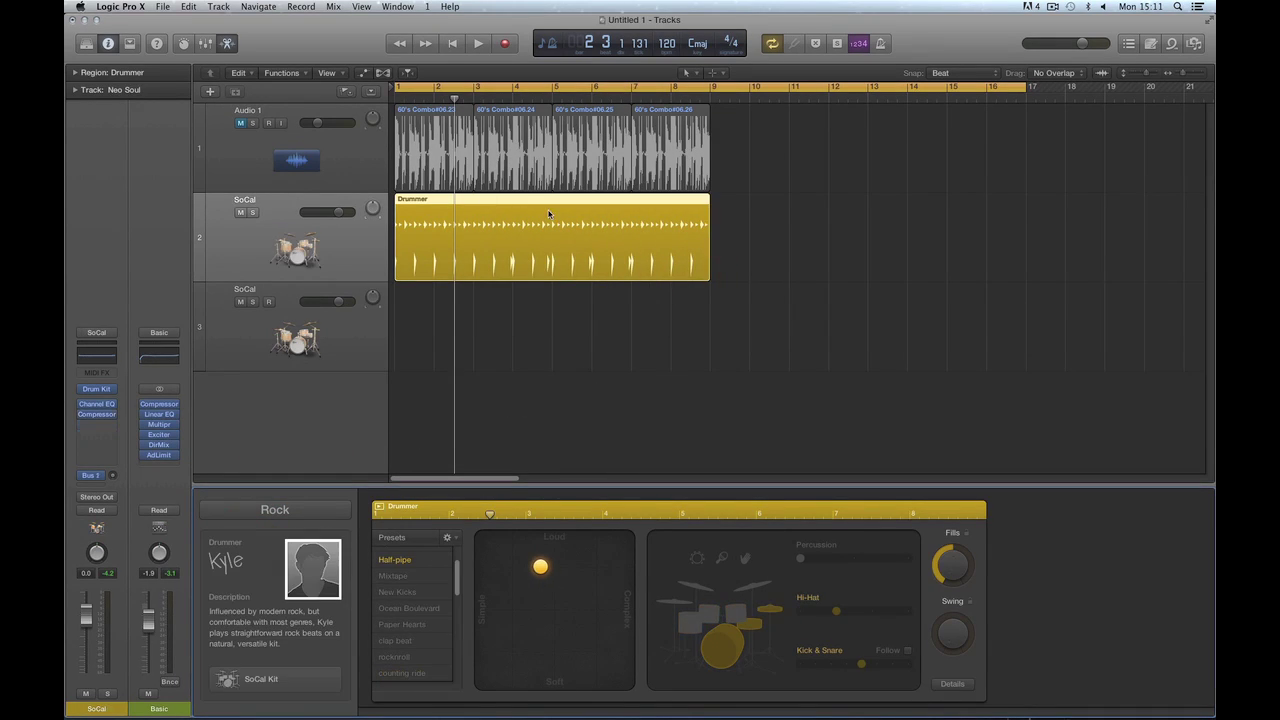
{"action": "key", "text": "Return"}
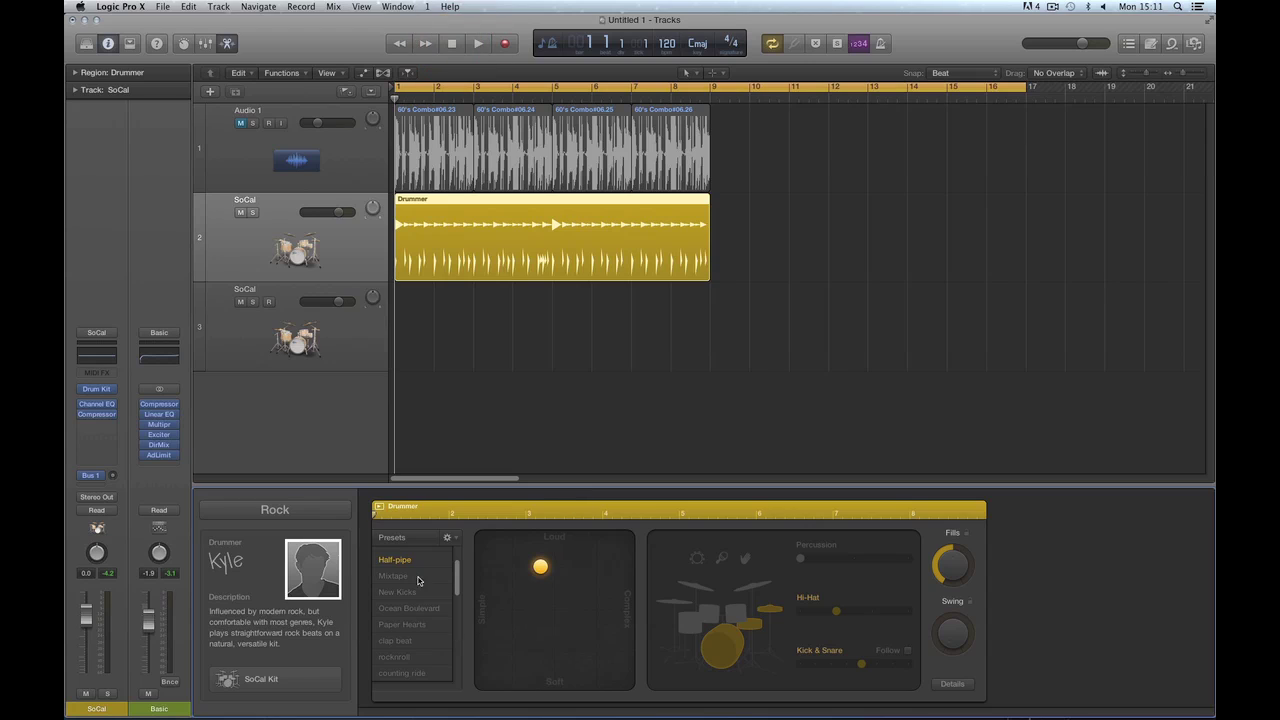
Load and play the "straight rock" preset, followed by the "king kong" preset
{"action": "scroll", "coordinate": [453, 665], "scroll_direction": "down", "scroll_amount": 5}
{"action": "left_click", "coordinate": [415, 677]}
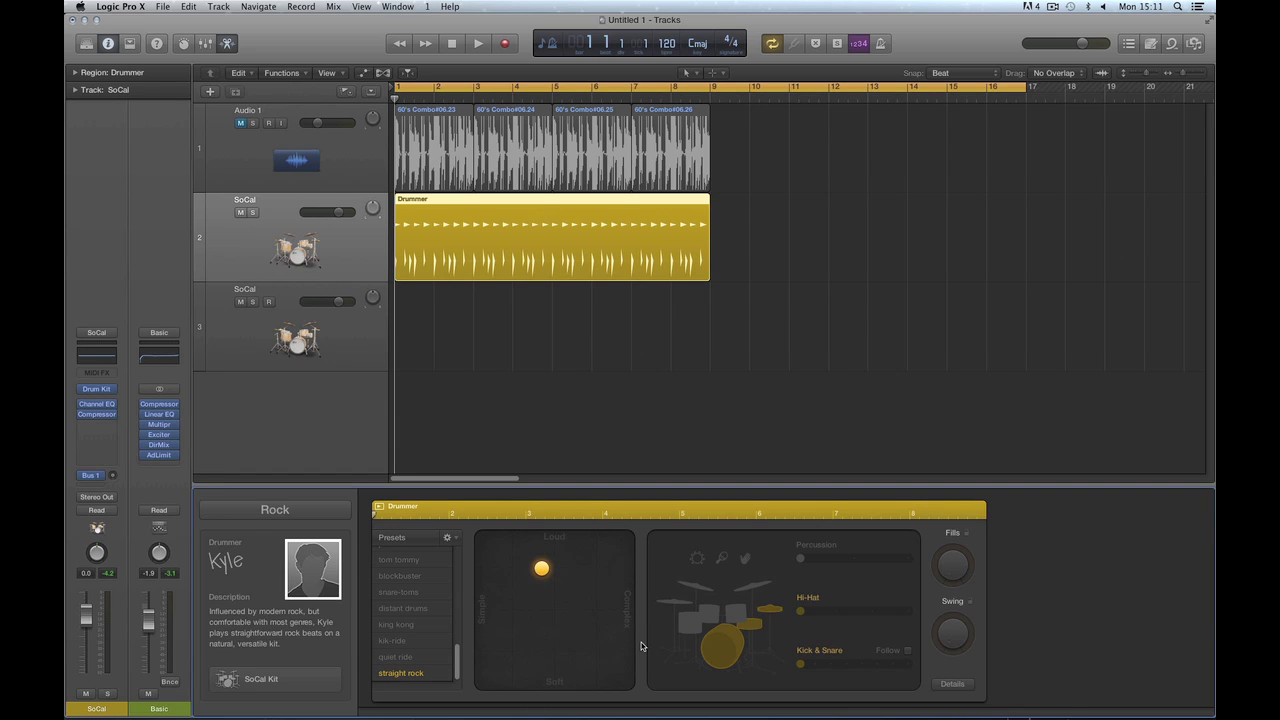
{"action": "key", "text": "space"}
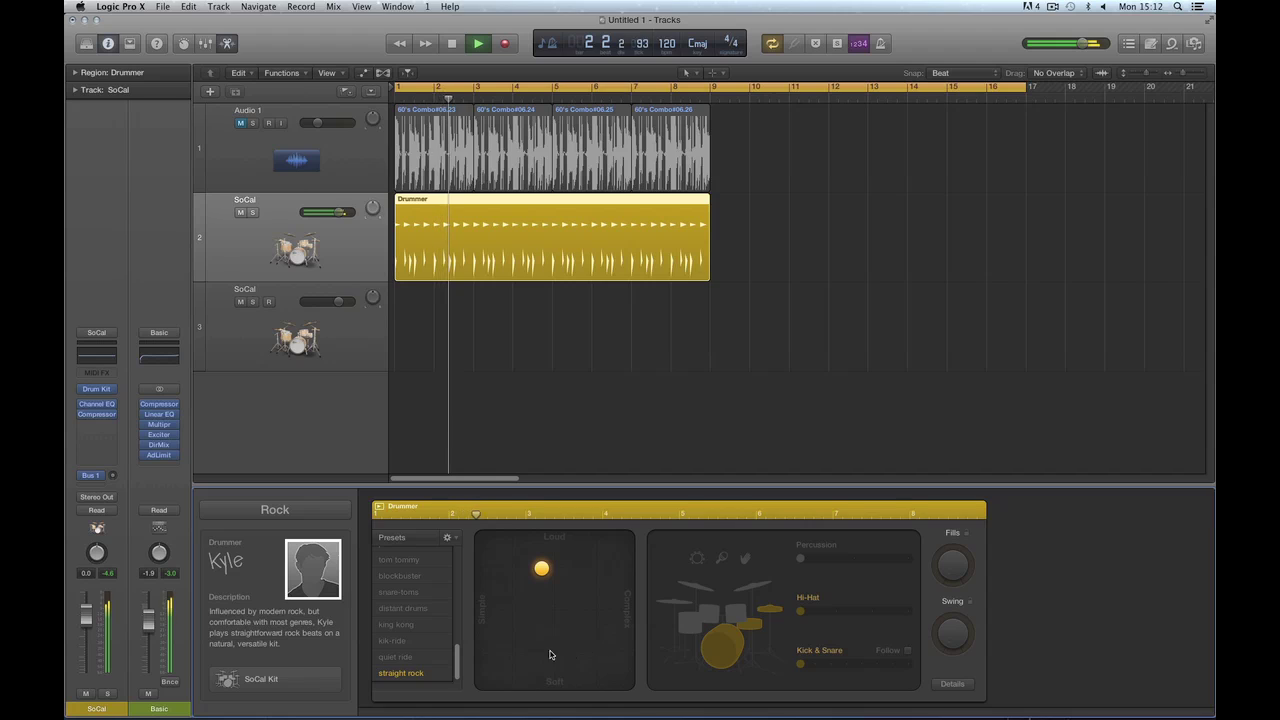
{"action": "key", "text": "space"}
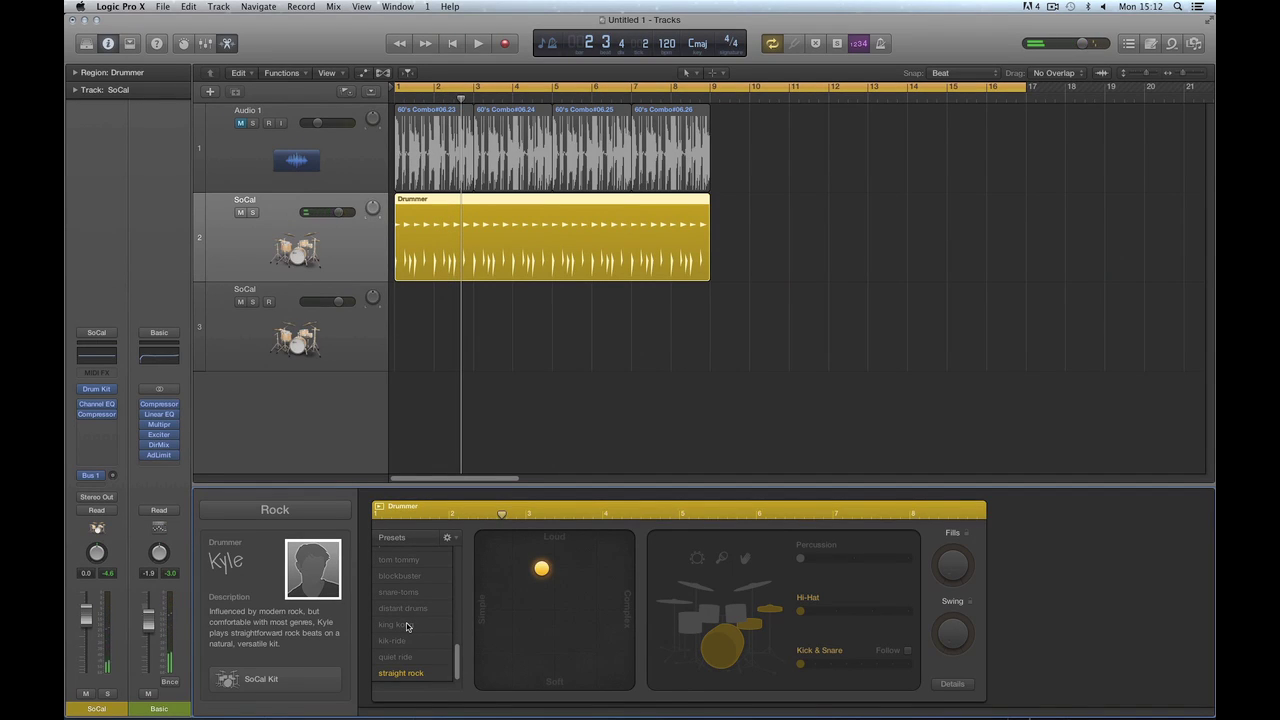
{"action": "left_click", "coordinate": [407, 626]}
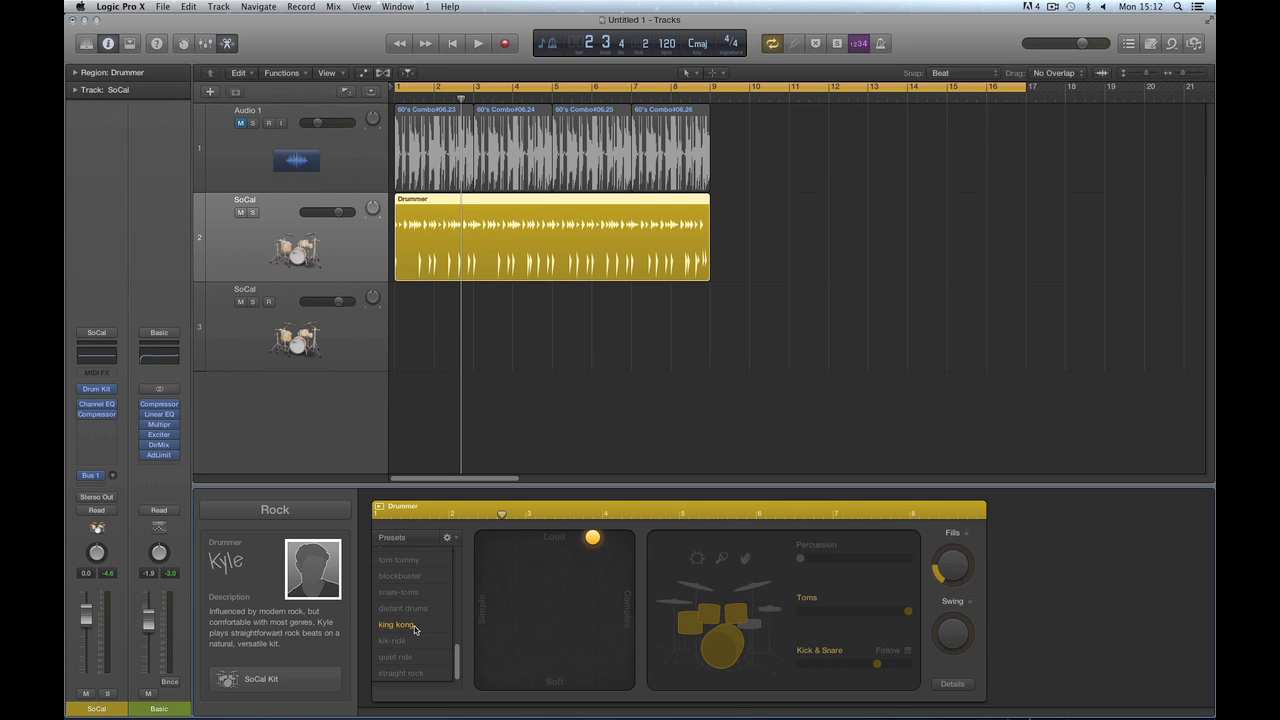
{"action": "key", "text": "space"}
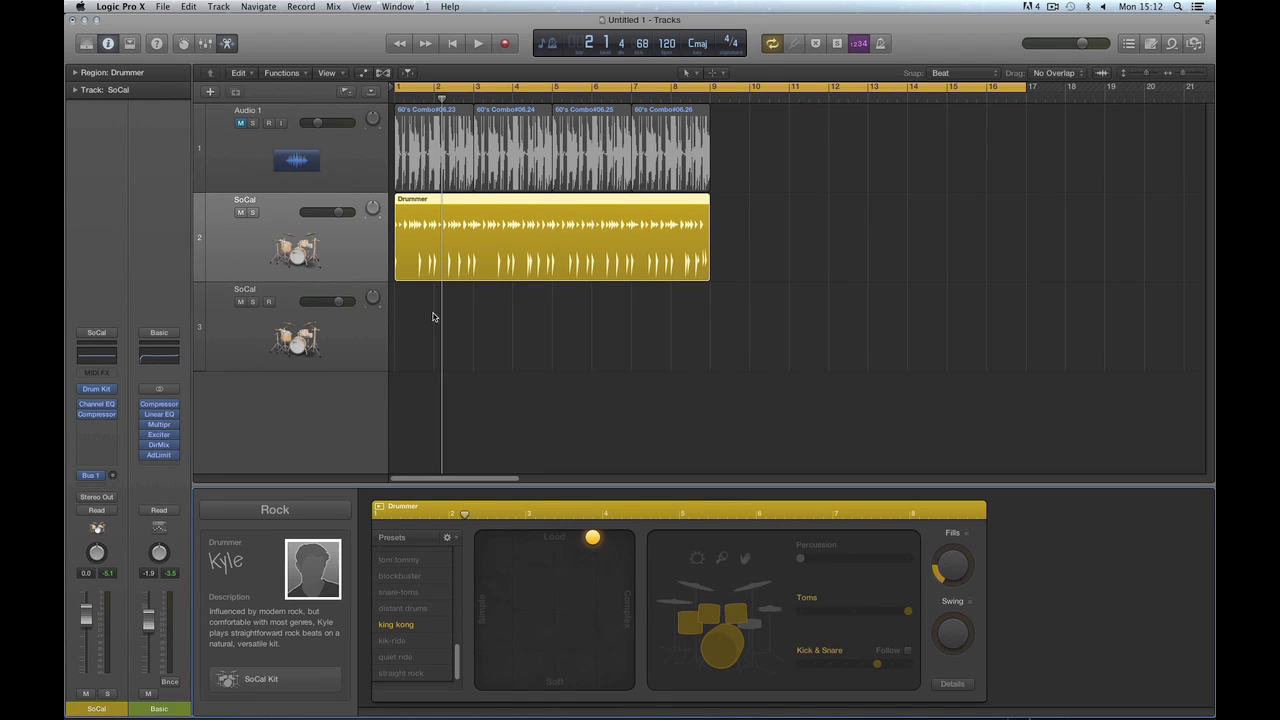
Replace the toms with the snare, reduce the fills to none, and set the Kick & Snare variation to 1
{"action": "left_click", "coordinate": [749, 625]}
{"action": "left_click", "coordinate": [717, 620]}
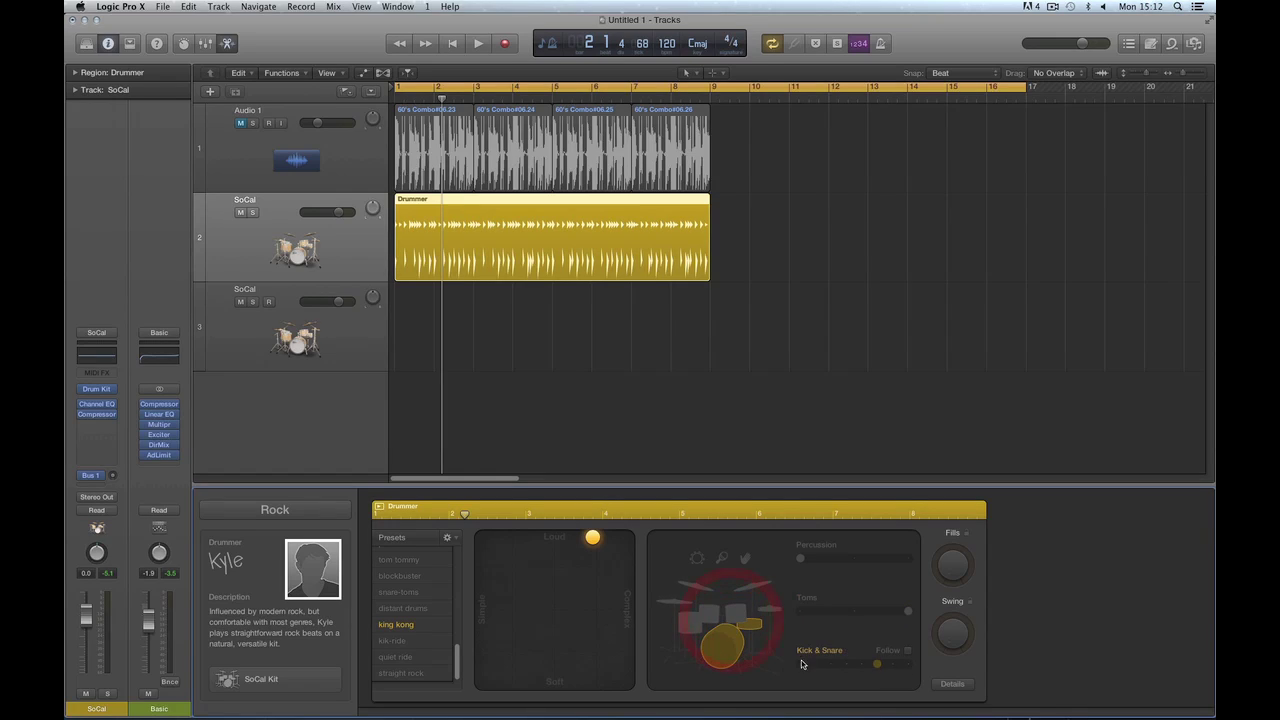
{"action": "left_click_drag", "start_coordinate": [877, 665], "coordinate": [805, 672]}
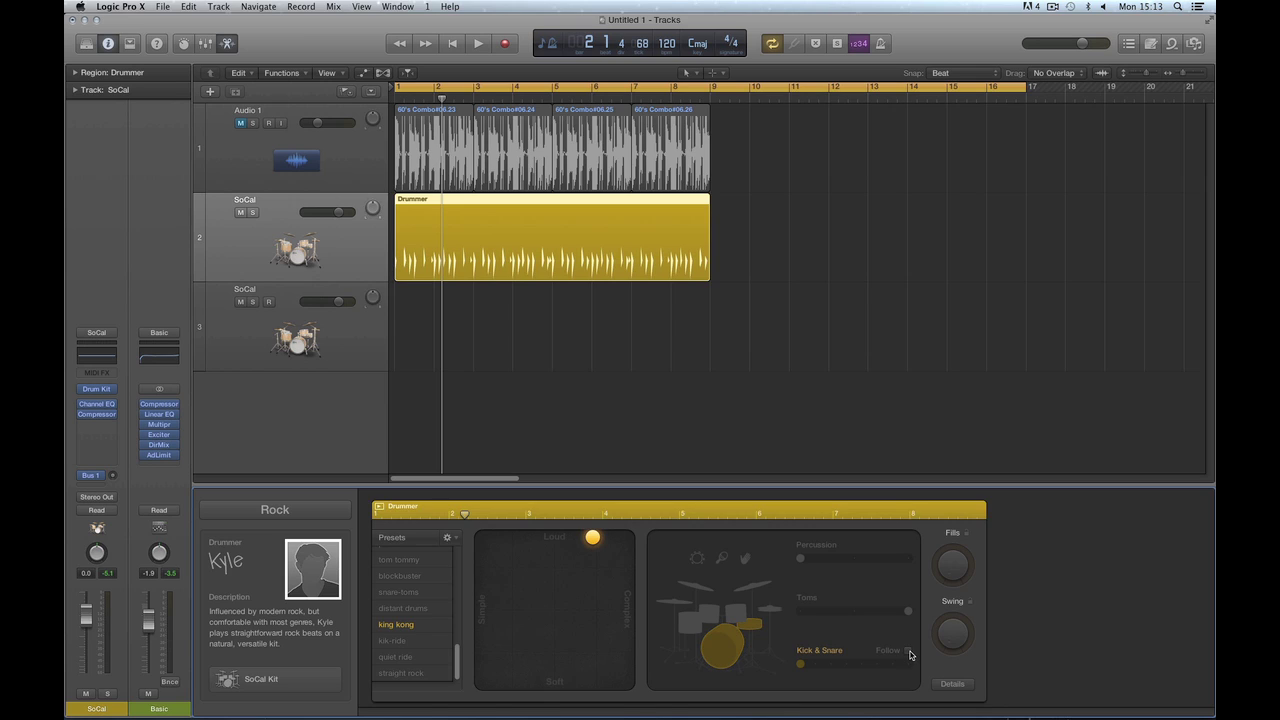
Make the kick and snare follow the rhythm of the Audio 1 track
{"action": "left_click", "coordinate": [815, 665]}
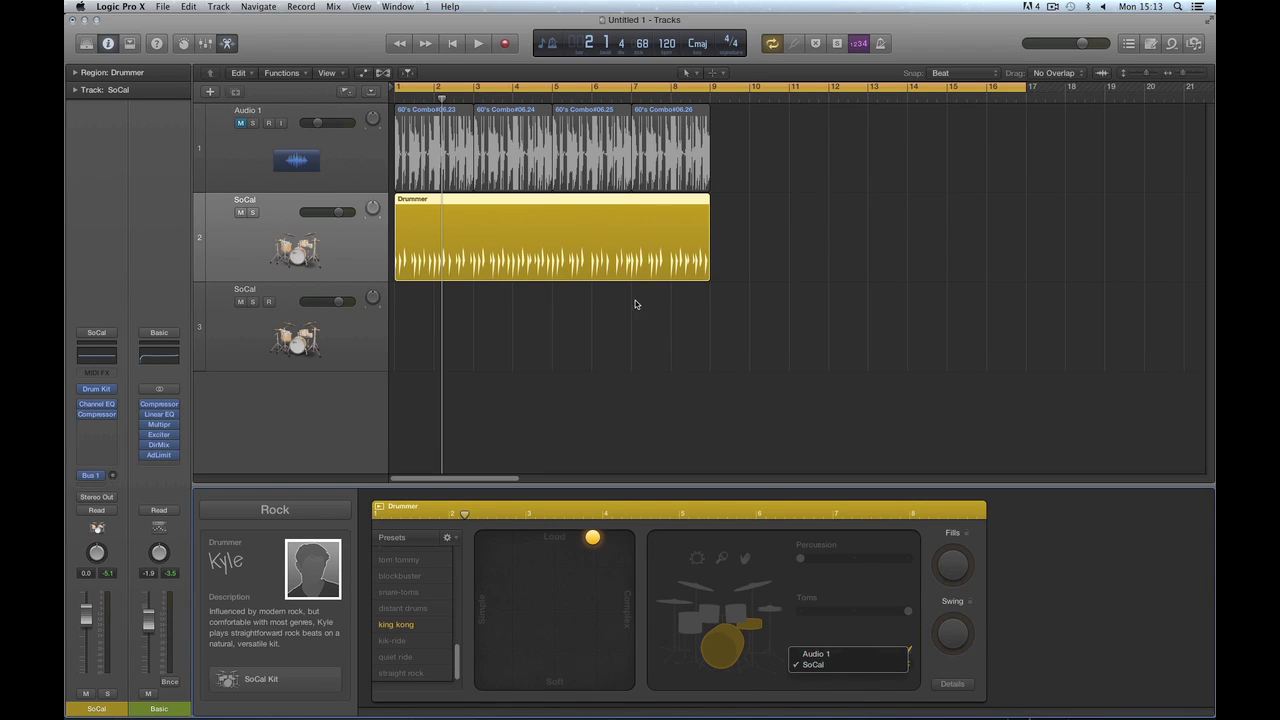
{"action": "left_click", "coordinate": [866, 656]}
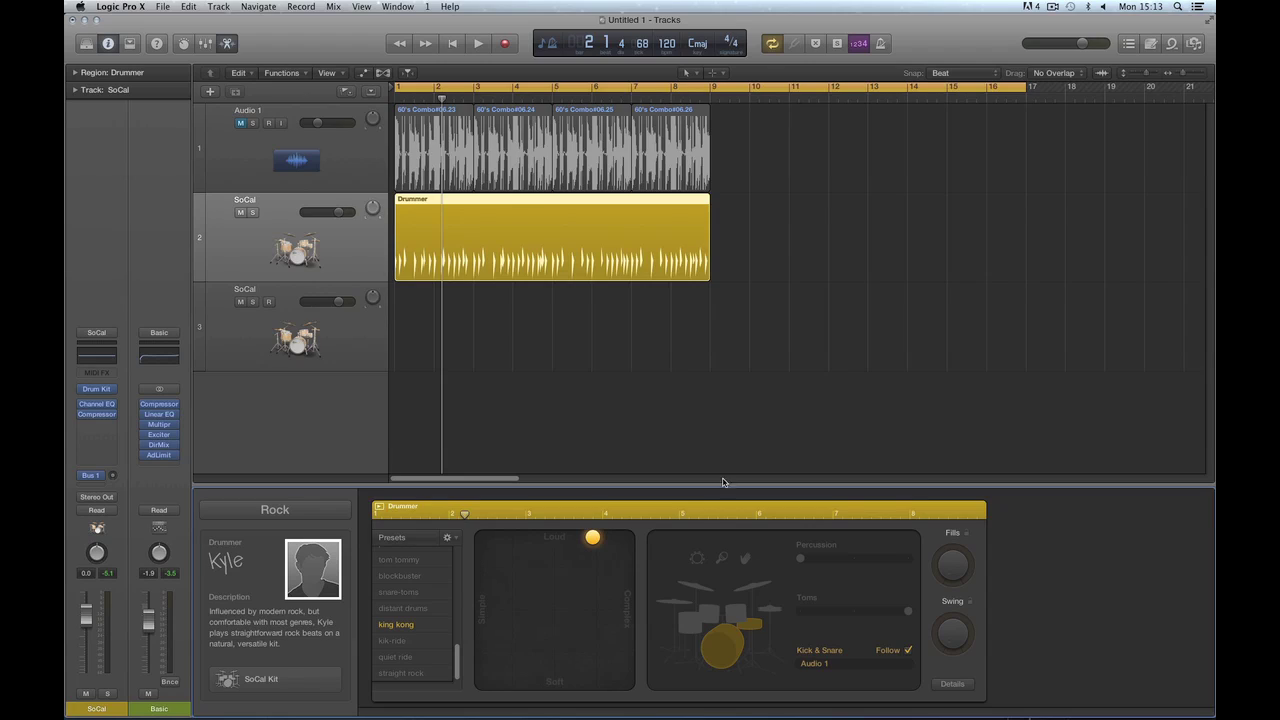
{"action": "left_click", "coordinate": [827, 672]}
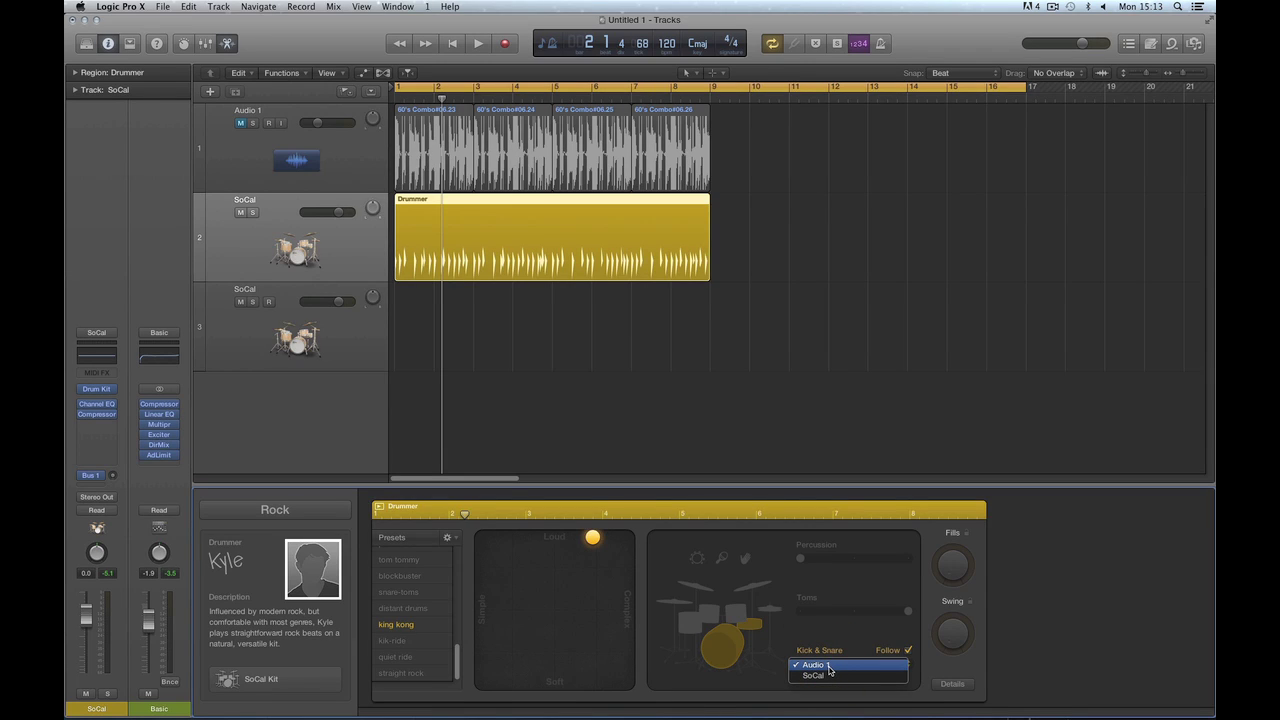
{"action": "left_click", "coordinate": [828, 666]}
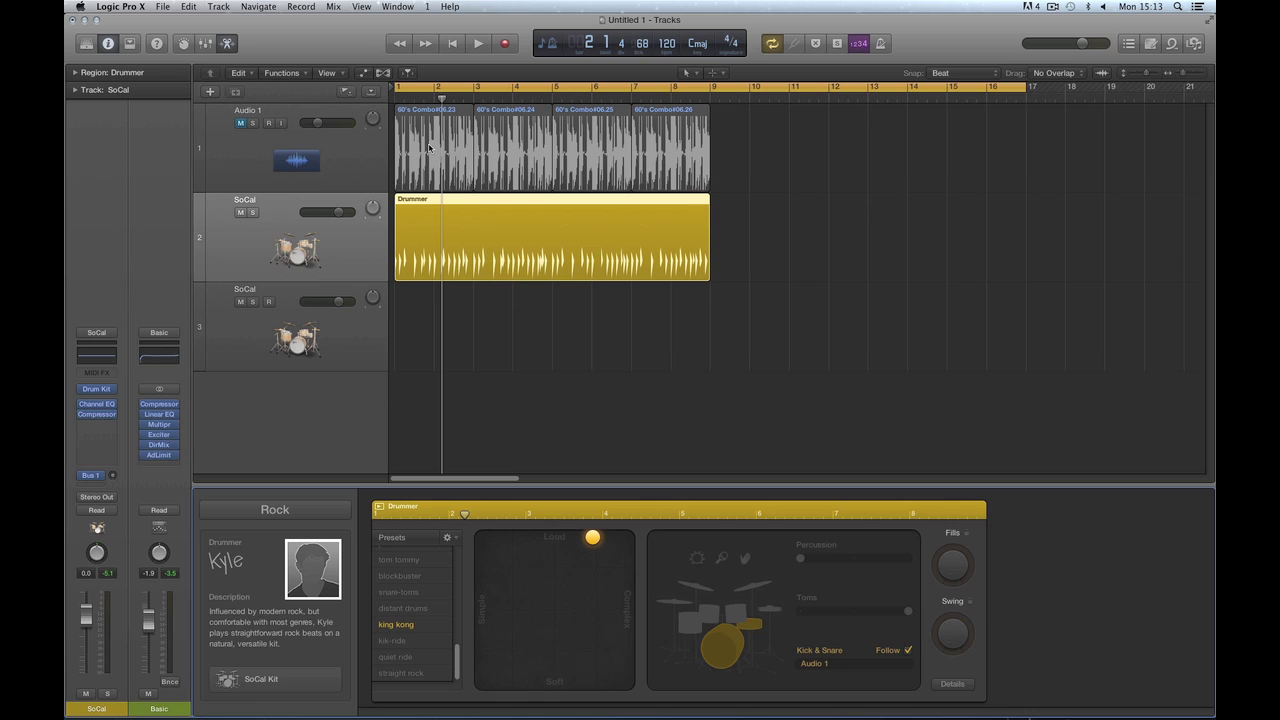
Unmute the Audio 1 track, play it together with the drummer region, and shift the drummer's feel to slightly softer and simpler
{"action": "left_click", "coordinate": [243, 124]}
{"action": "left_click", "coordinate": [320, 122]}
{"action": "key", "text": "space"}
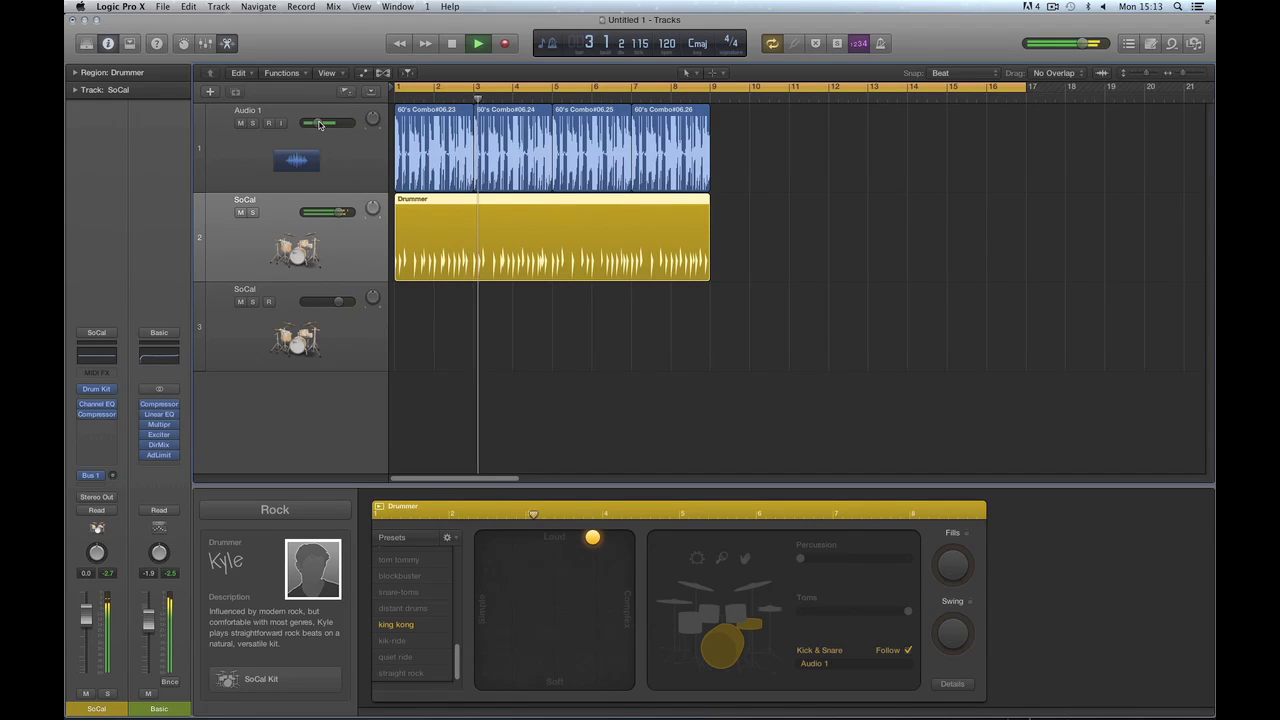
{"action": "key", "text": "space"}
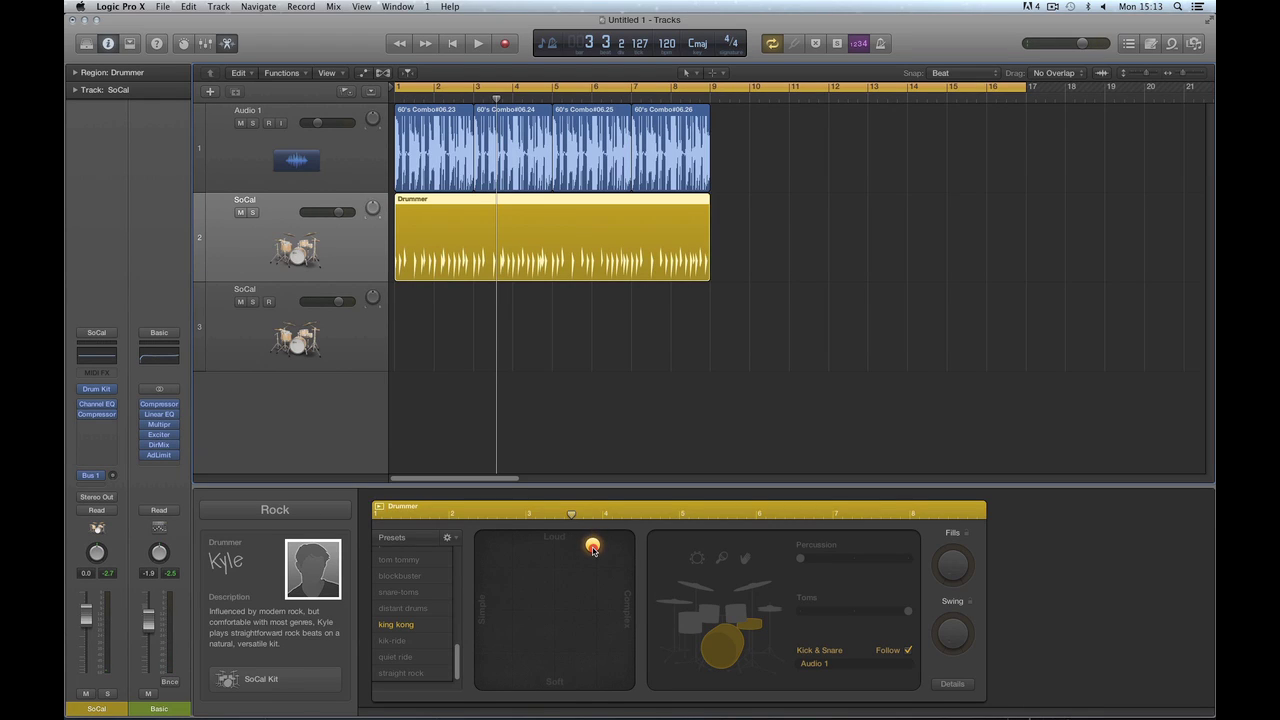
{"action": "left_click_drag", "start_coordinate": [592, 544], "coordinate": [567, 573]}
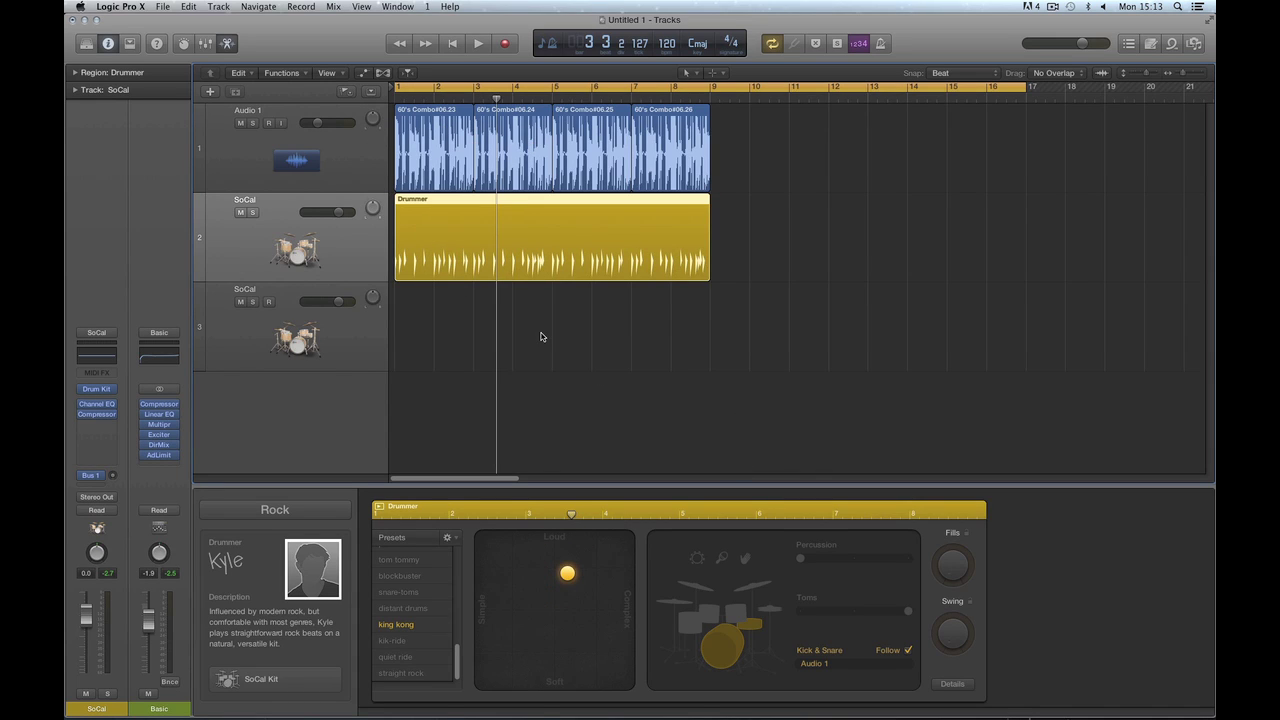
Shift the drummer's feel slightly simpler and play the region together with the Audio 1 track
{"action": "key", "text": "space"}
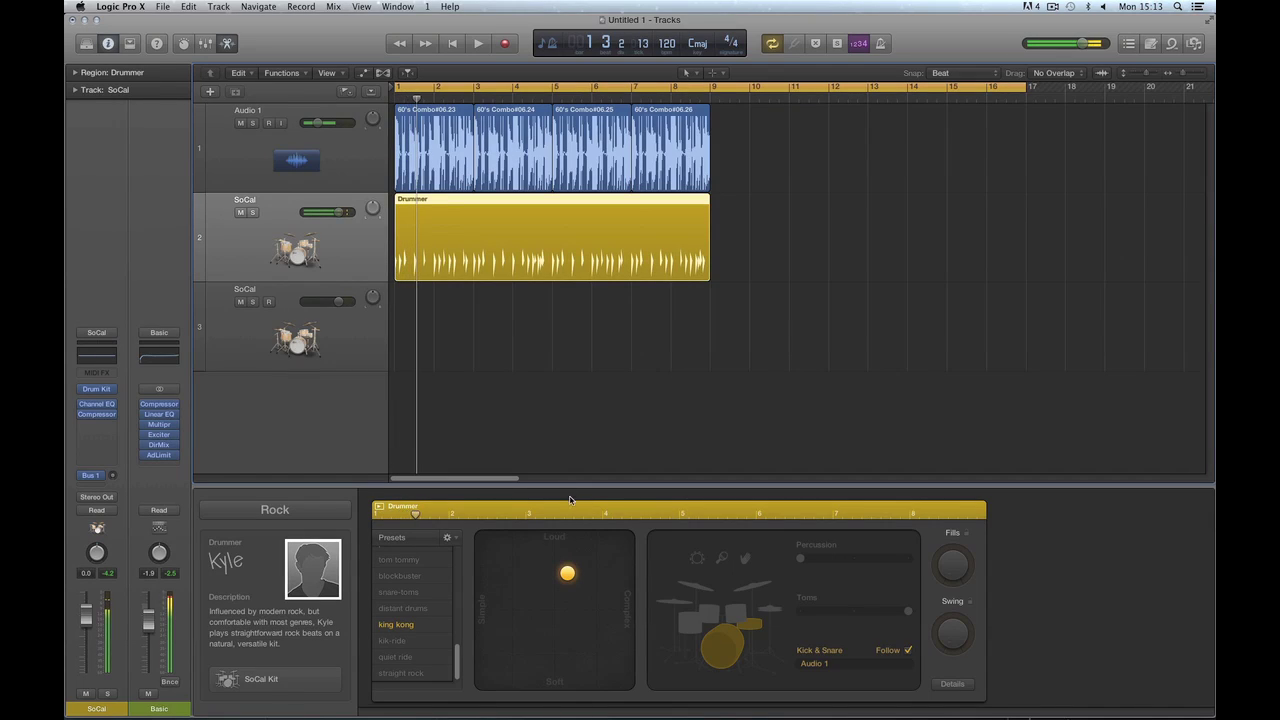
{"action": "left_click_drag", "start_coordinate": [567, 574], "coordinate": [561, 577]}
{"action": "left_click", "coordinate": [557, 576]}
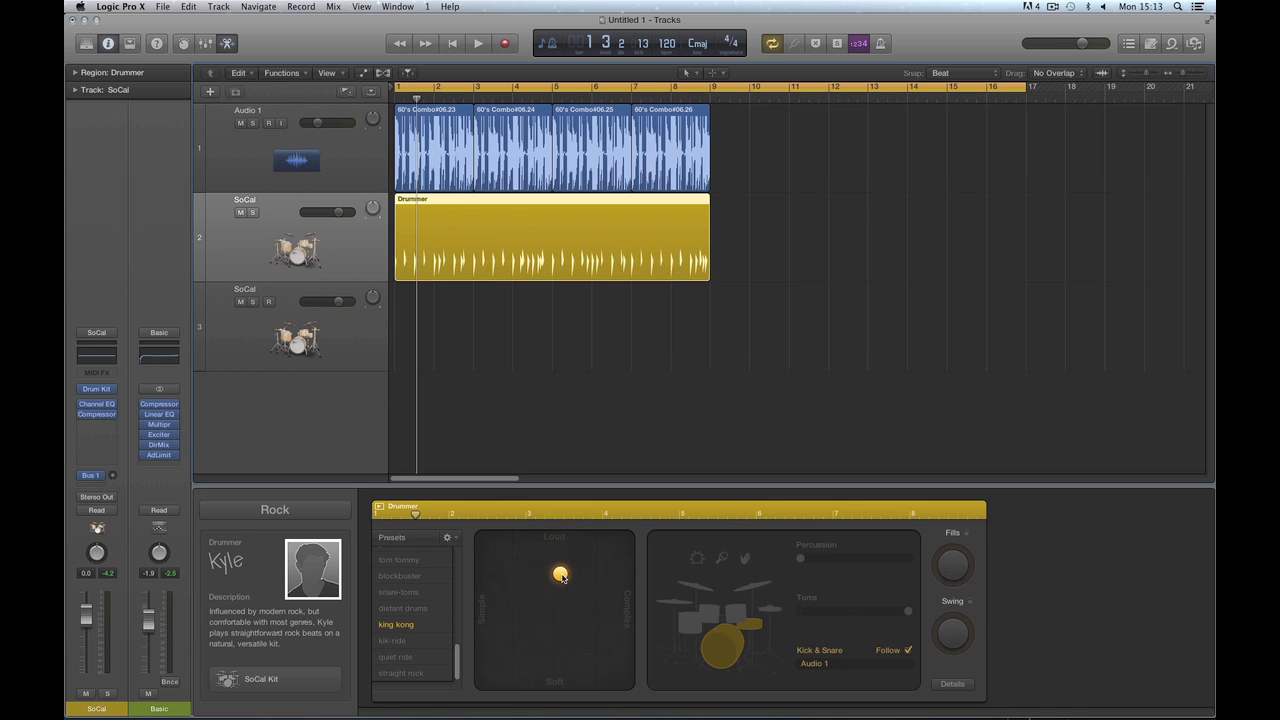
{"action": "key", "text": "space"}
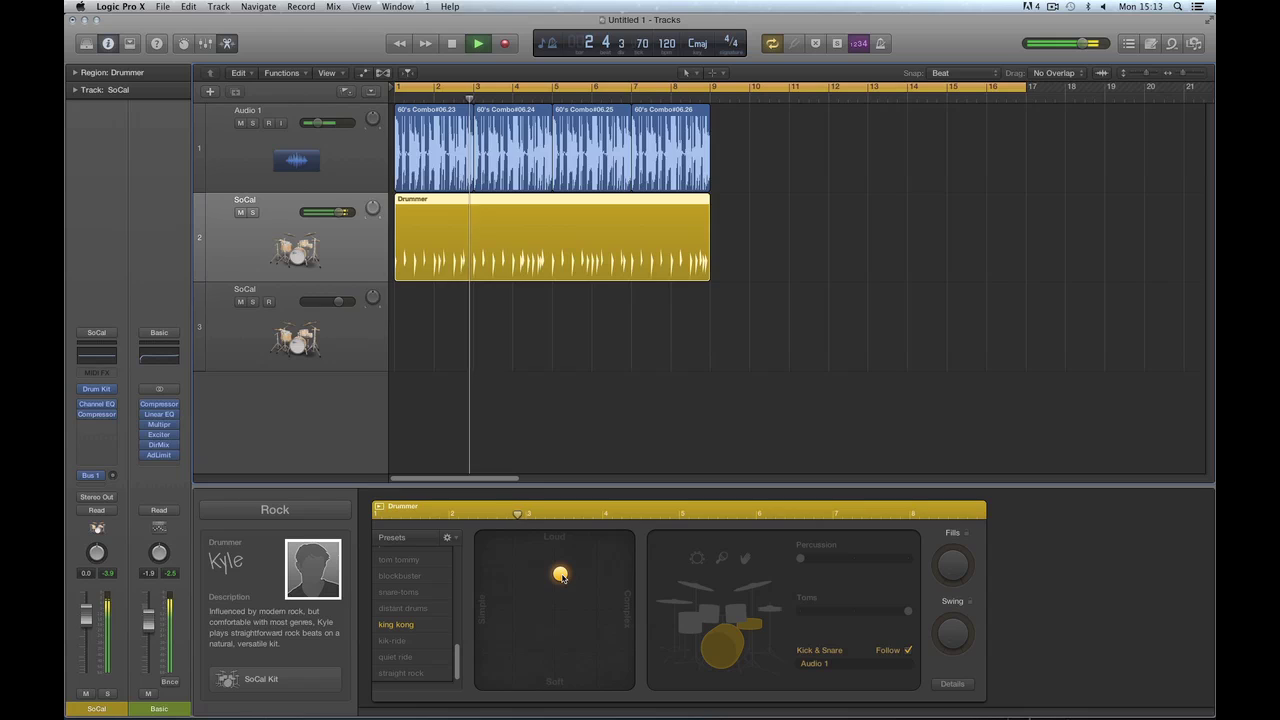
{"action": "key", "text": "space"}
Add the hi-hat to the drummer's pattern, set its variation to 2, and play the result
{"action": "left_click", "coordinate": [770, 608]}
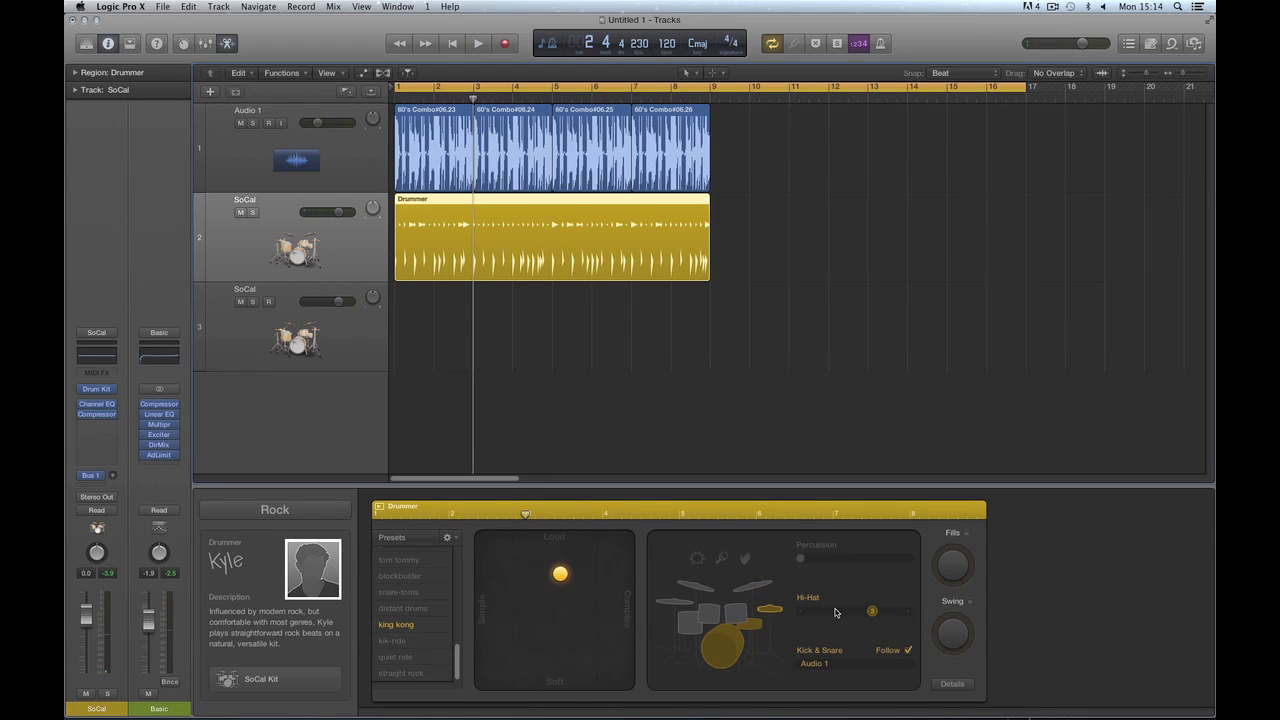
{"action": "left_click_drag", "start_coordinate": [853, 615], "coordinate": [843, 617]}
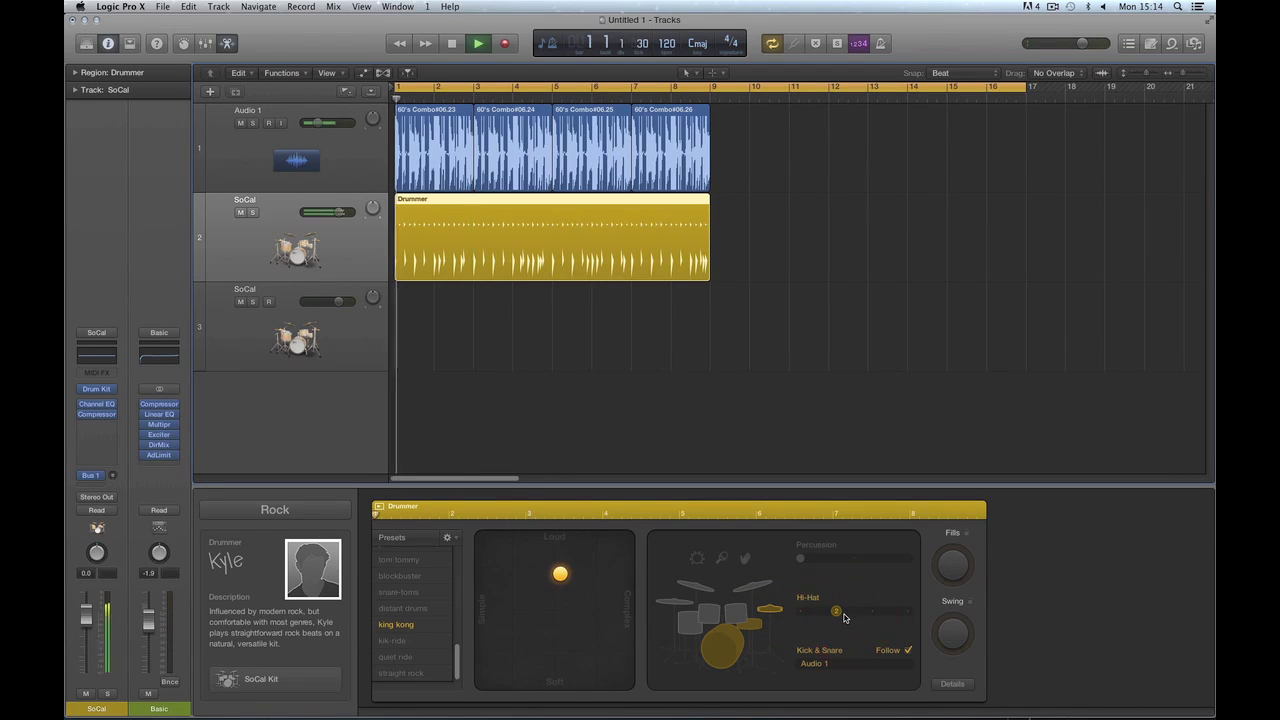
{"action": "key", "text": "space"}
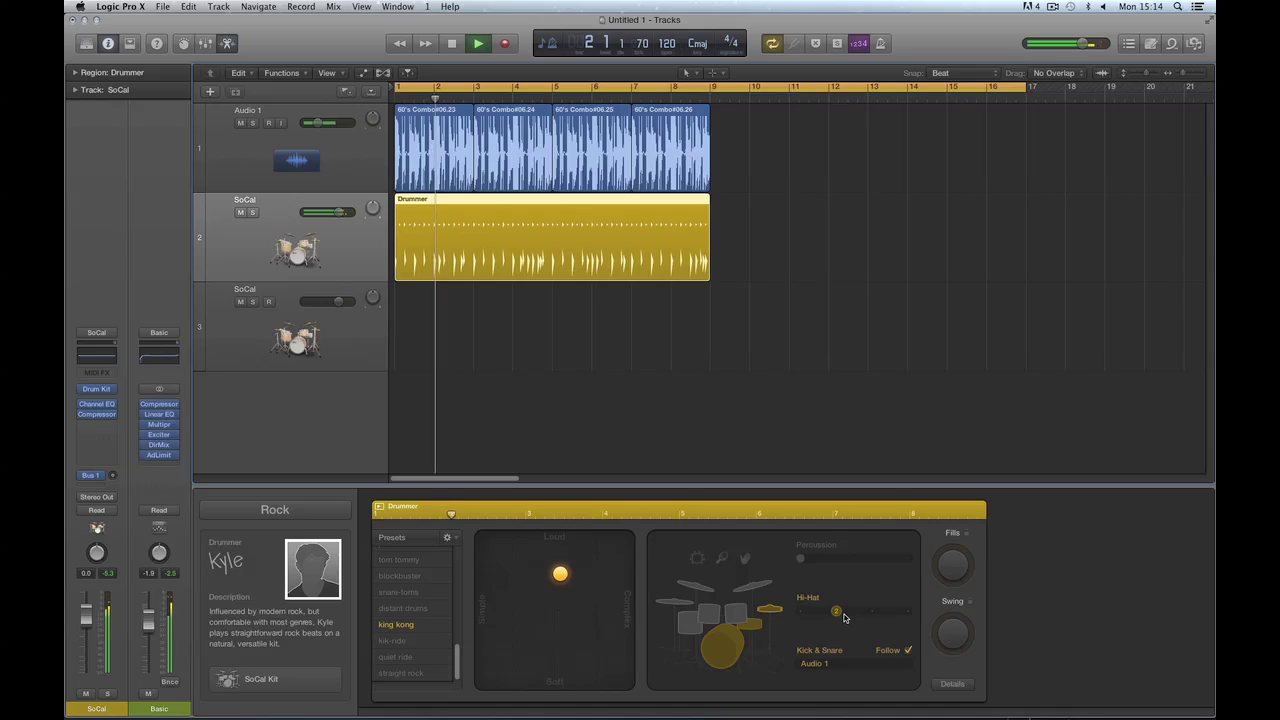
{"action": "key", "text": "space"}
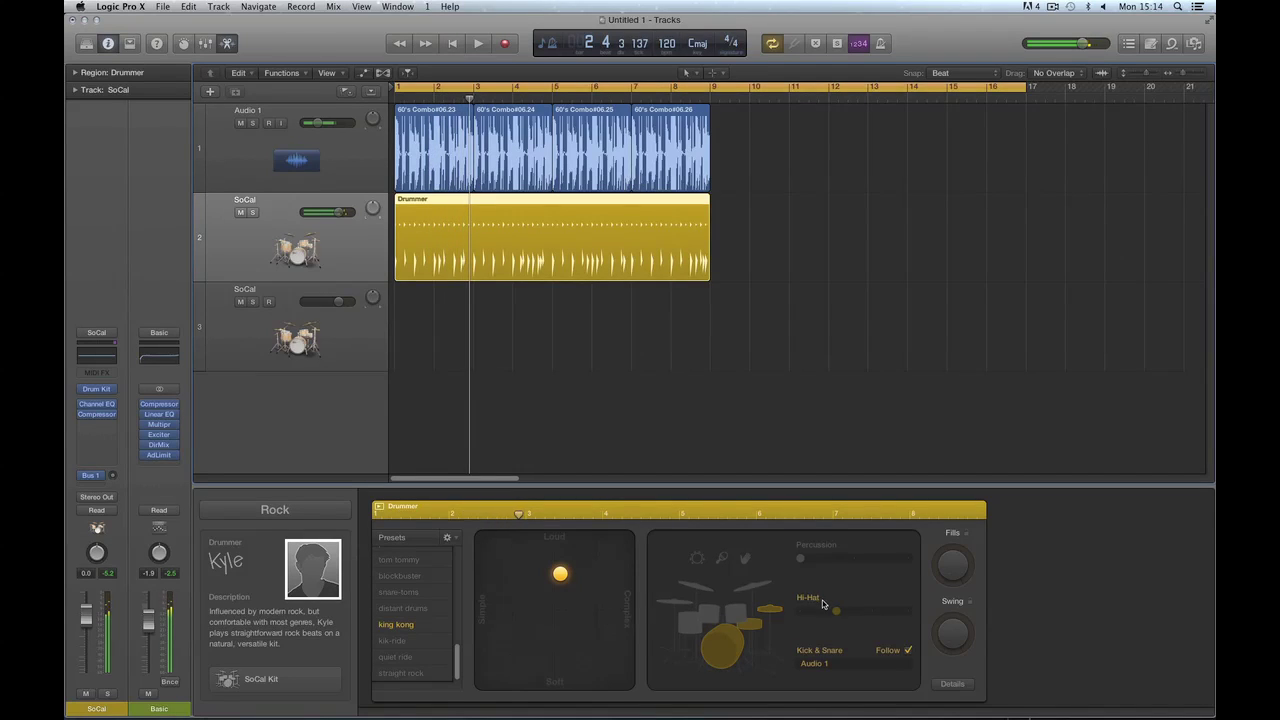
Stop the kick and snare from following Audio 1, remove them from the pattern, and return the playhead to the start
{"action": "left_click", "coordinate": [908, 651]}
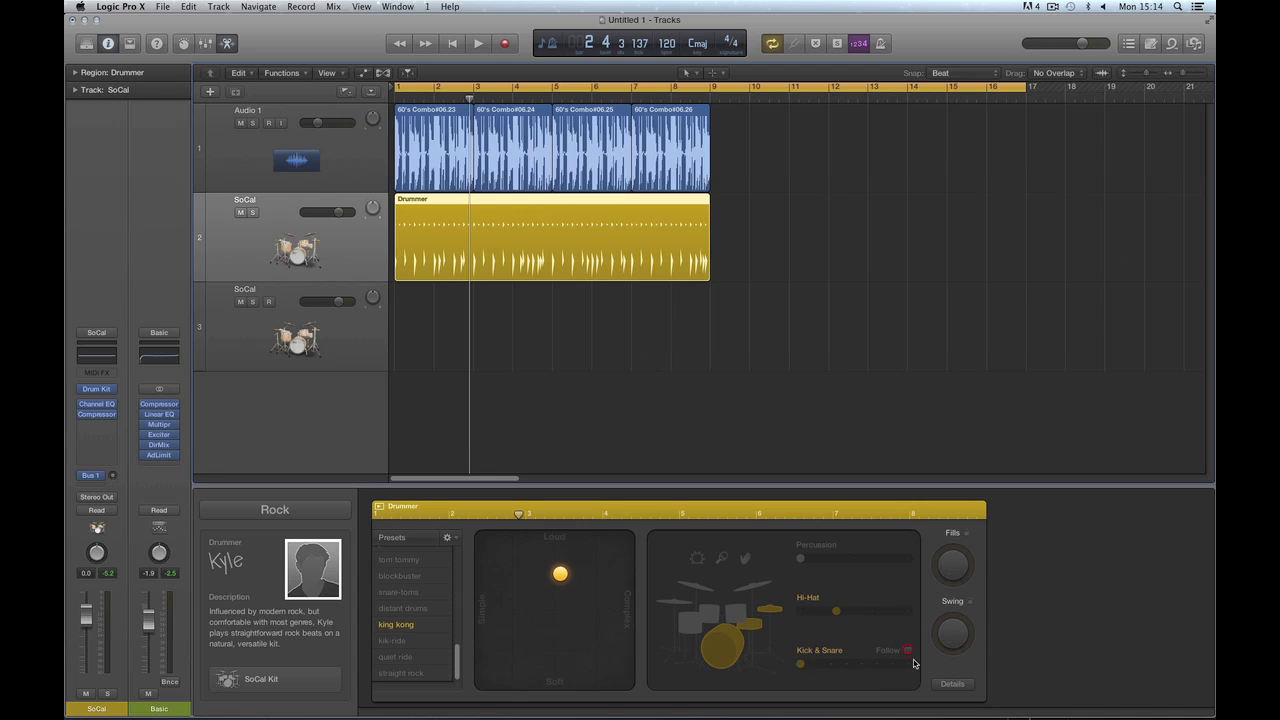
{"action": "left_click", "coordinate": [733, 647]}
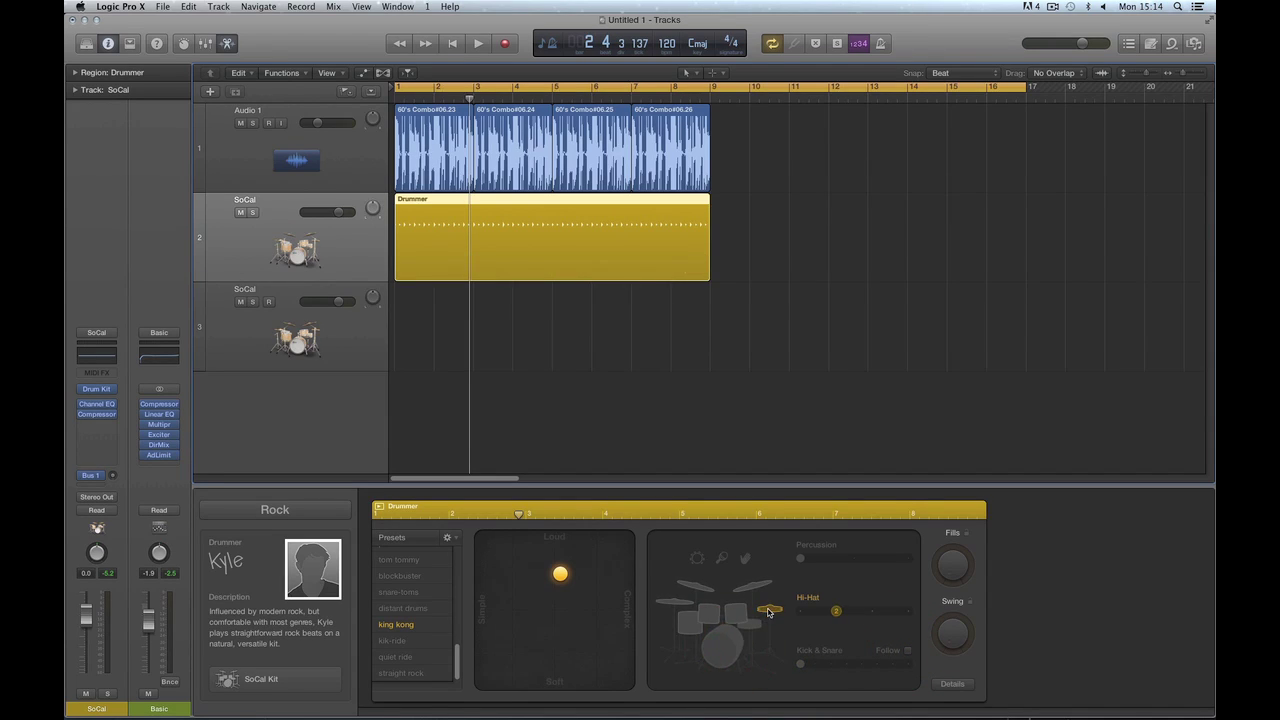
{"action": "left_click", "coordinate": [452, 42]}
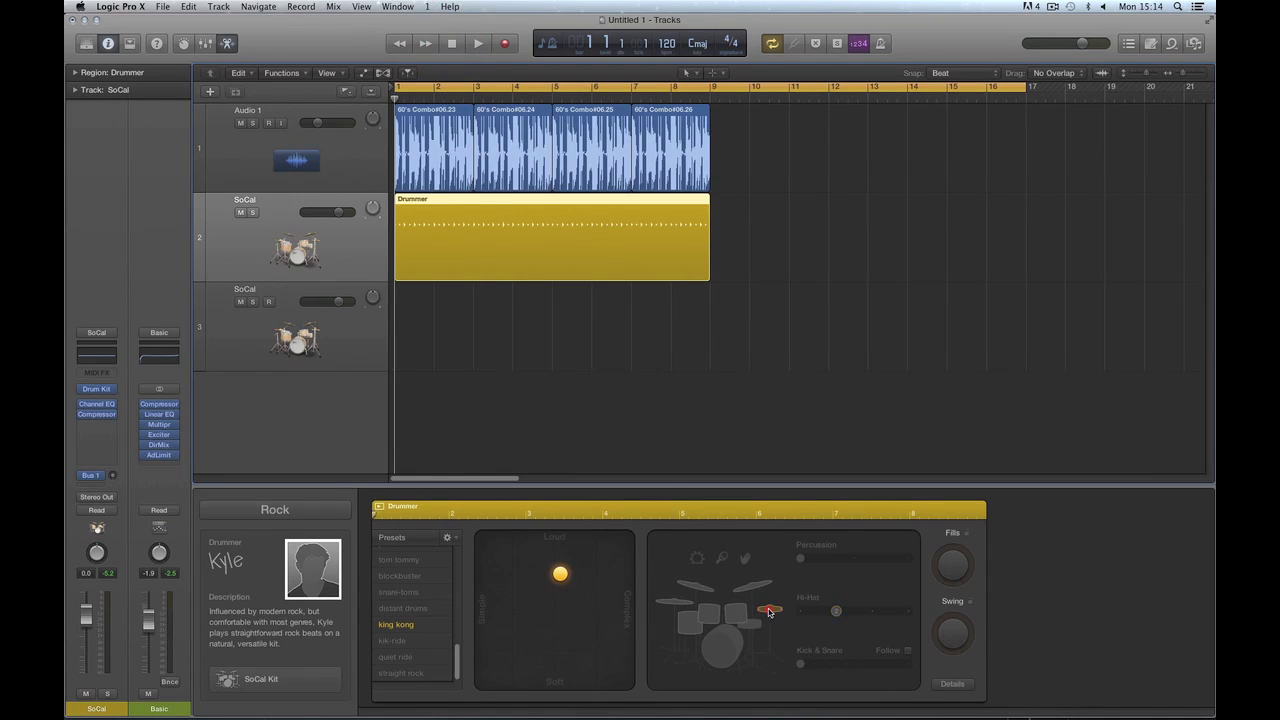
Replace the hi-hat with the cymbals and set the Cymbals variation to 1
{"action": "left_click", "coordinate": [749, 589]}
{"action": "left_click_drag", "start_coordinate": [838, 617], "coordinate": [800, 616]}
{"action": "left_click", "coordinate": [772, 607]}
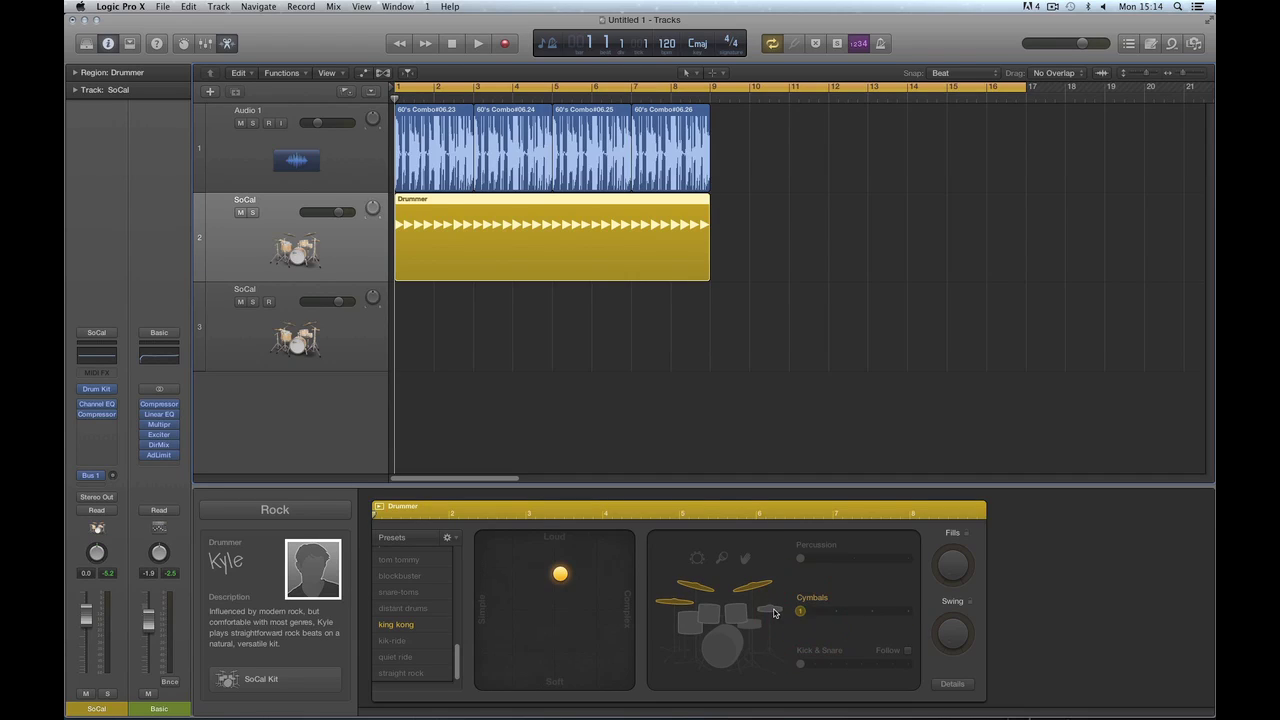
Switch the selected drummer region to the hi-hat at variation 1, mute the Audio 1 track and audition the pattern
{"action": "left_click_drag", "start_coordinate": [835, 614], "coordinate": [813, 631]}
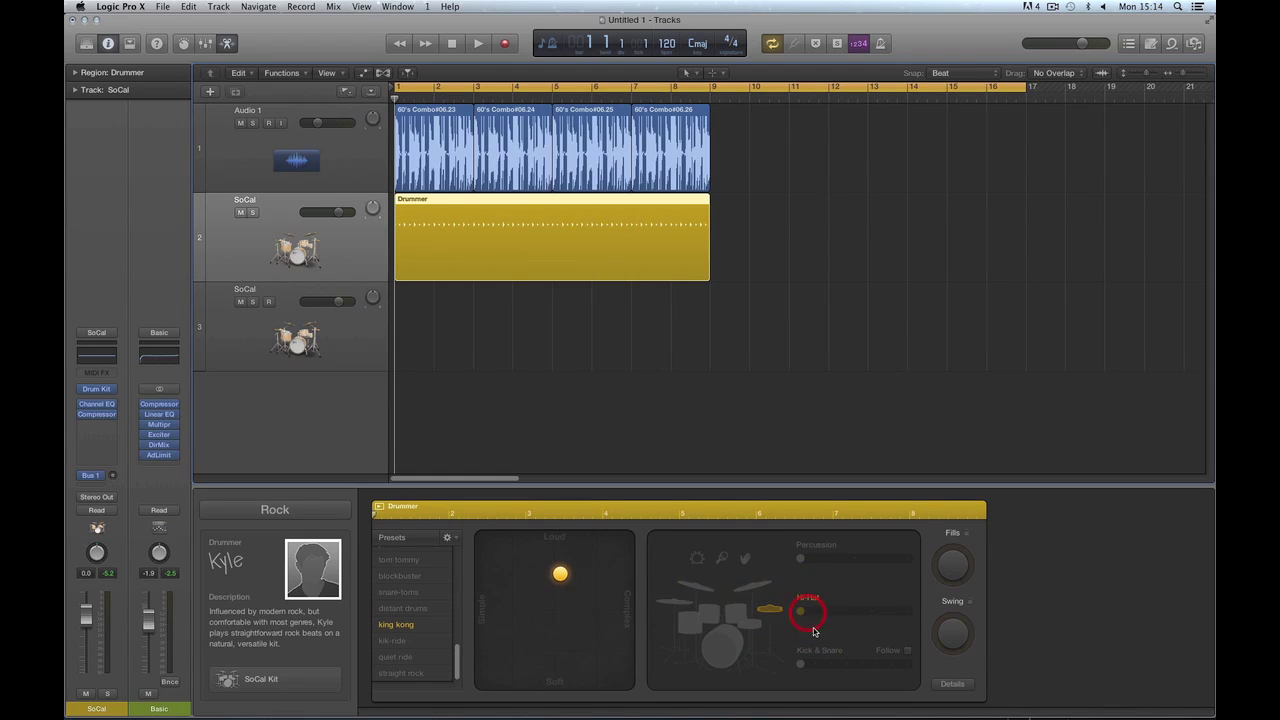
{"action": "key", "text": "space"}
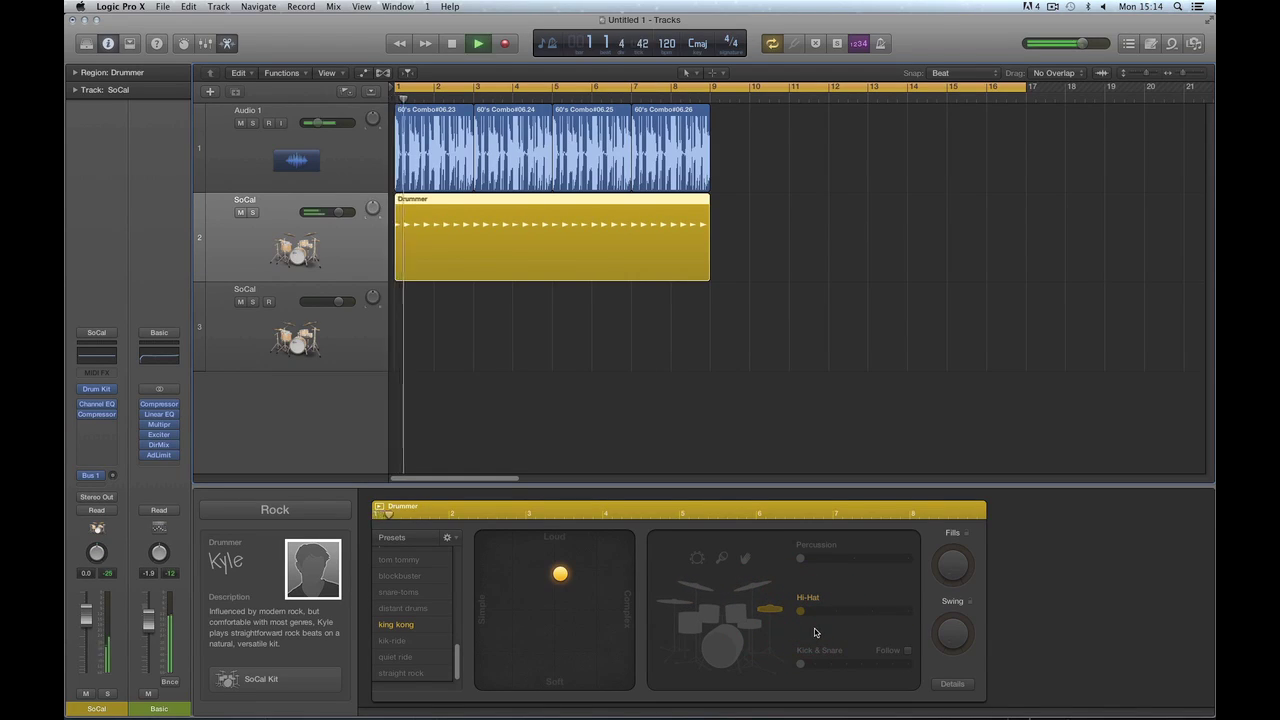
{"action": "left_click", "coordinate": [240, 122]}
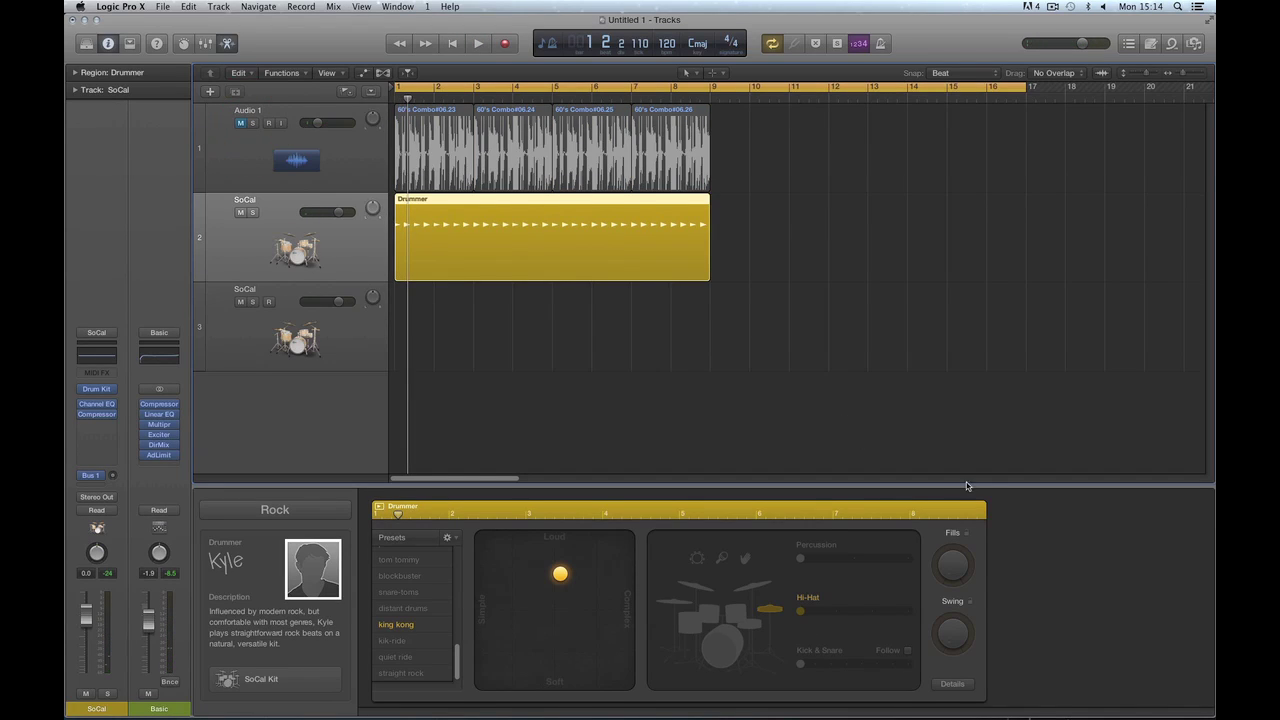
{"action": "key", "text": "space"}
{"action": "key", "text": "space"}
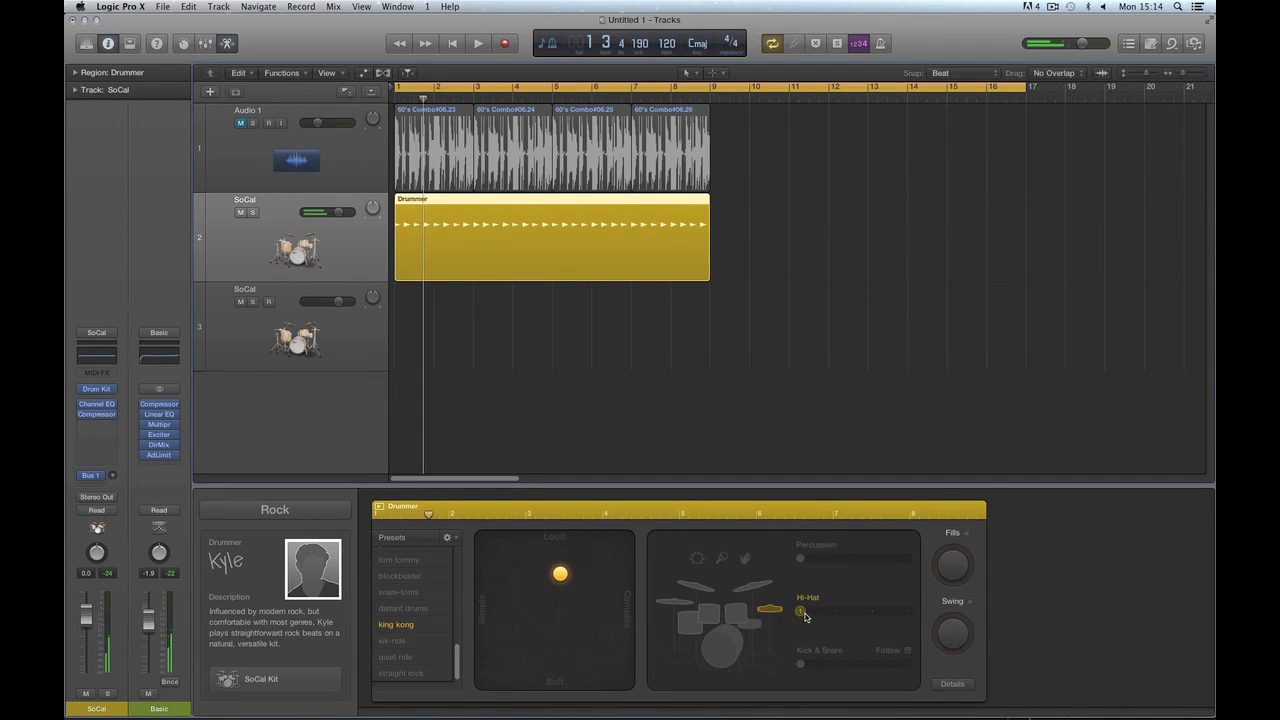
Audition hi-hat variations 2, 3 and 4 in the drummer region
{"action": "left_click_drag", "start_coordinate": [801, 612], "coordinate": [835, 612]}
{"action": "key", "text": "space"}
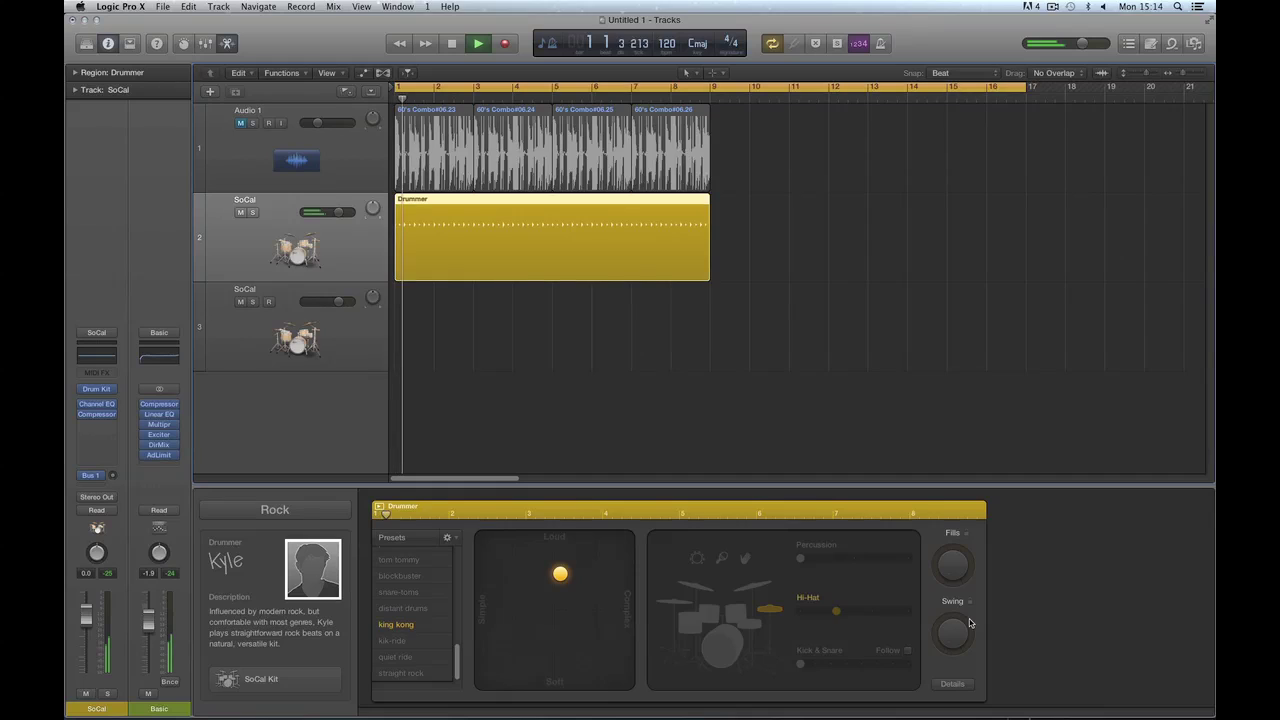
{"action": "left_click_drag", "start_coordinate": [838, 614], "coordinate": [872, 612]}
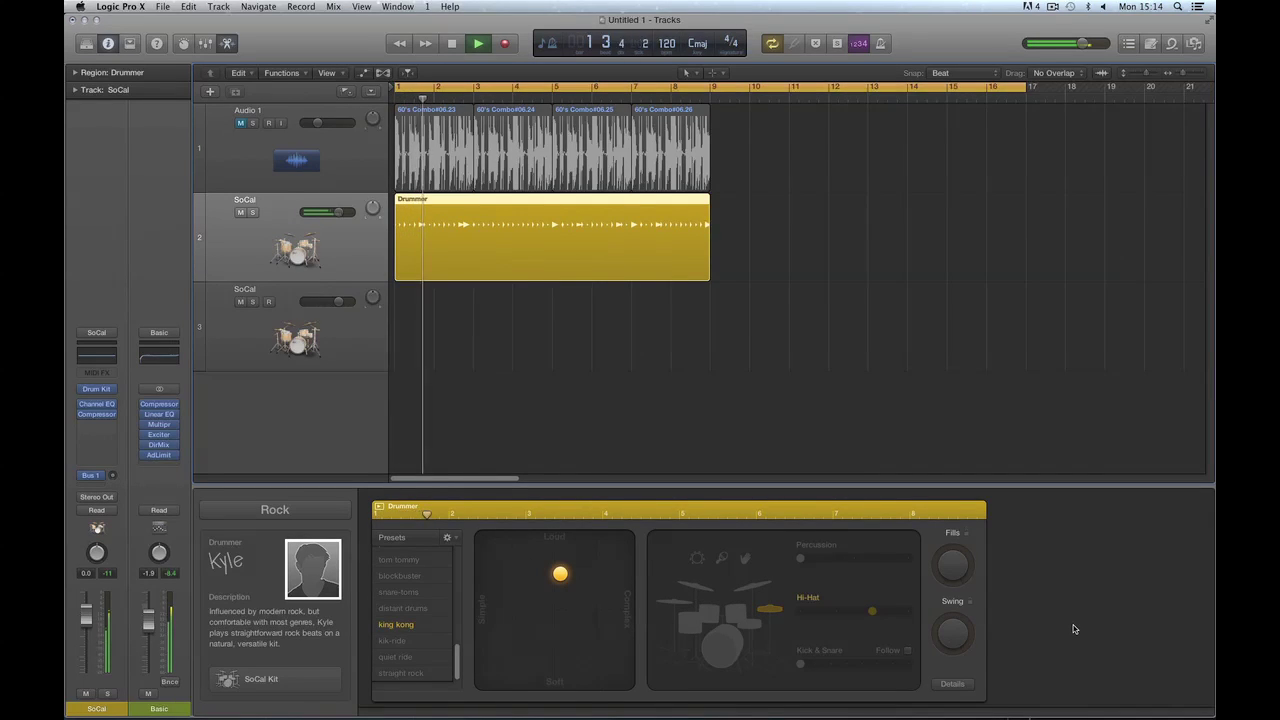
{"action": "key", "text": "space"}
{"action": "left_click_drag", "start_coordinate": [873, 613], "coordinate": [907, 611]}
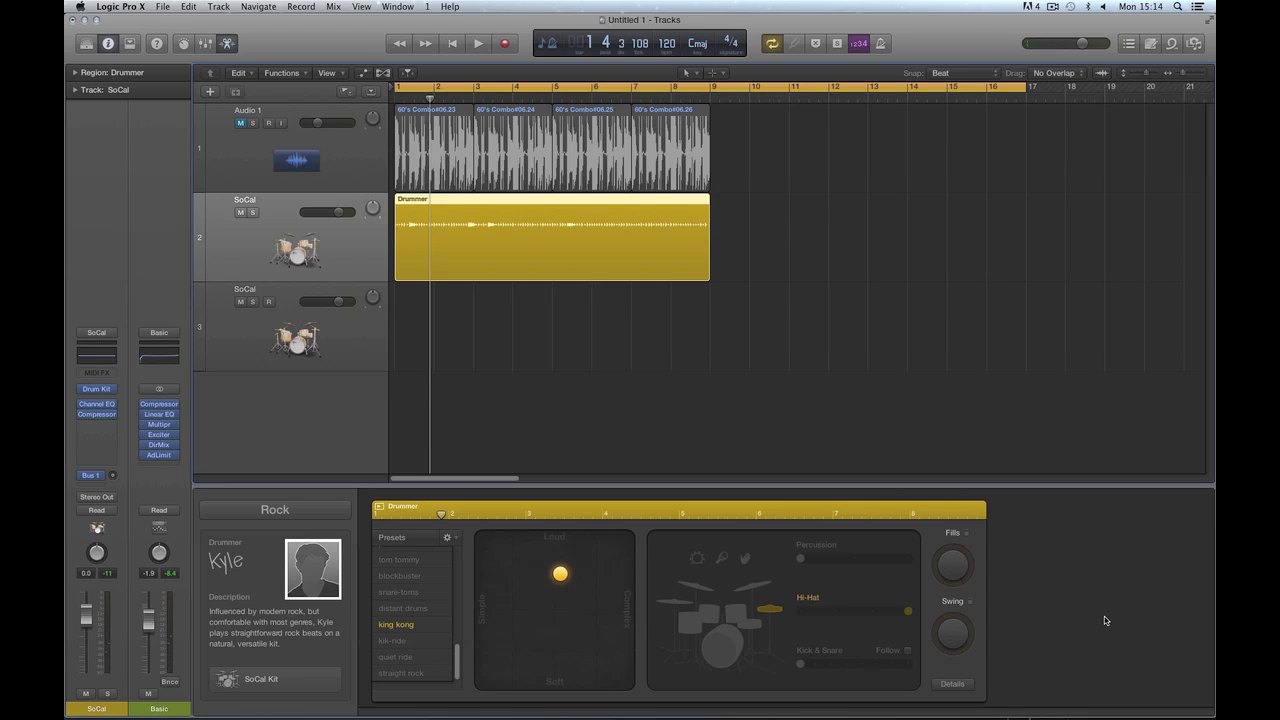
{"action": "key", "text": "space"}
{"action": "key", "text": "space"}
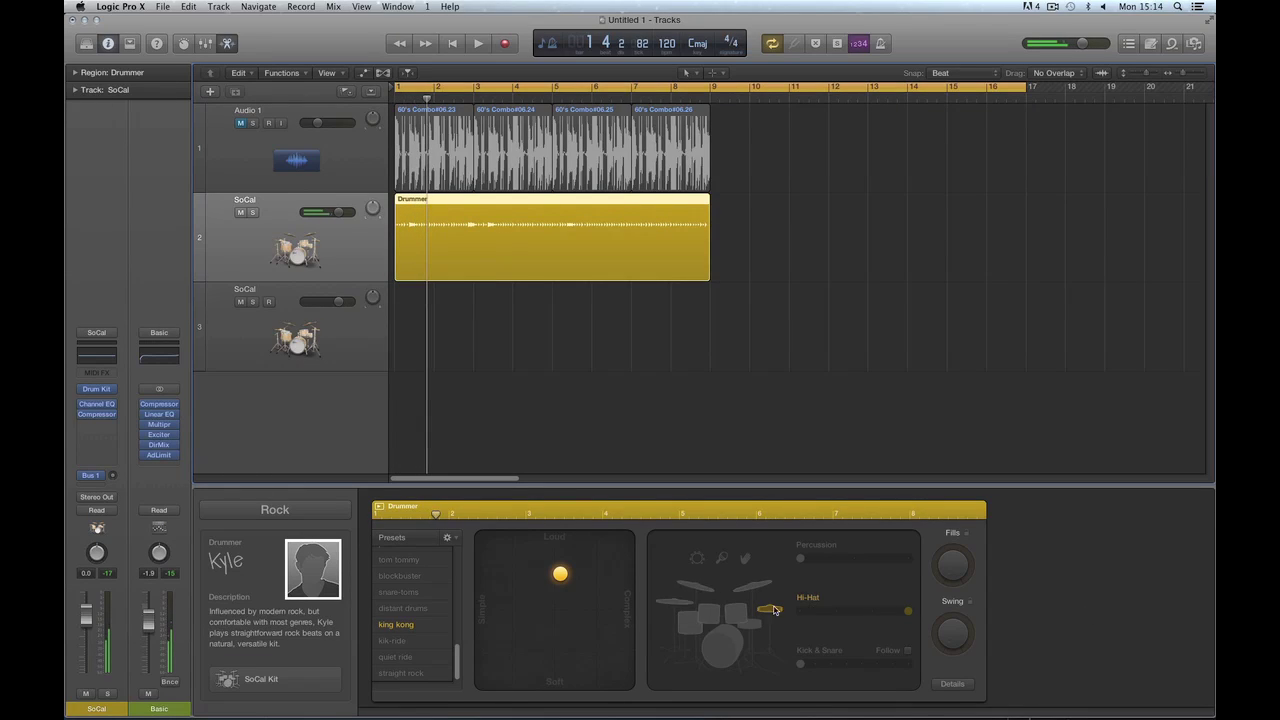
Switch the drummer region from the hi-hat to the toms and audition tom variations 1, 2 and 3
{"action": "left_click", "coordinate": [734, 614]}
{"action": "left_click_drag", "start_coordinate": [907, 611], "coordinate": [802, 611]}
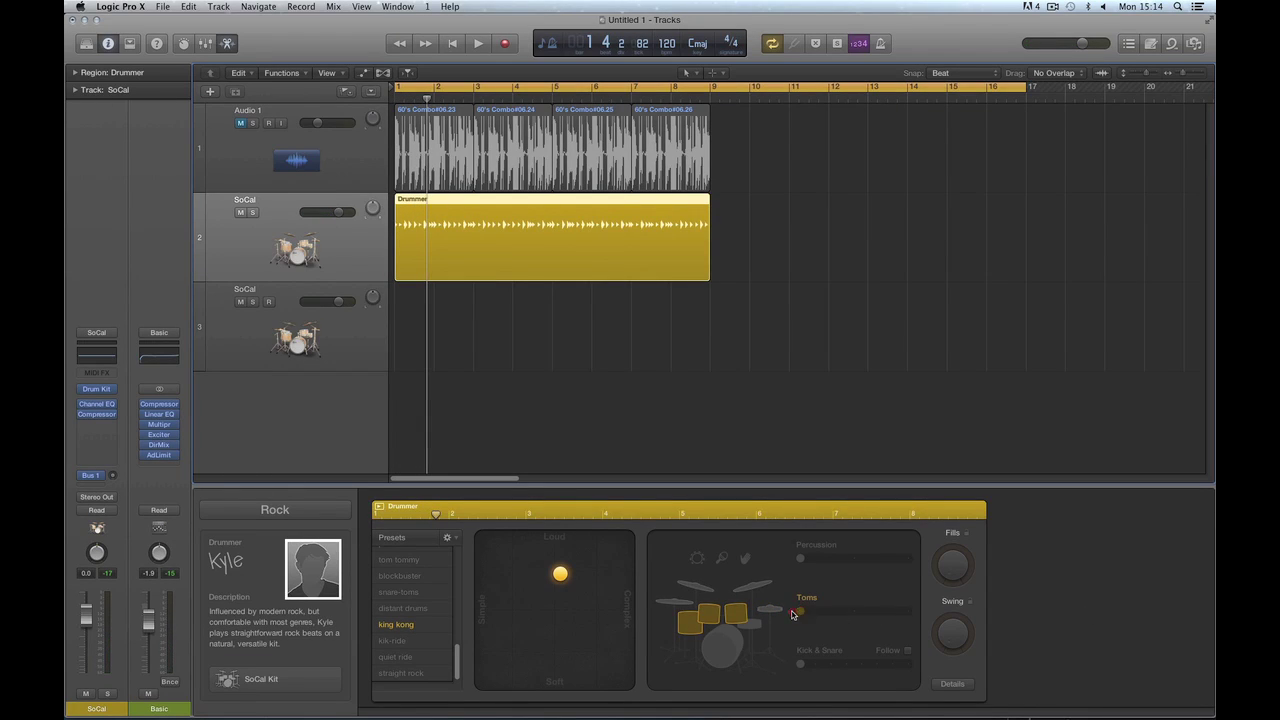
{"action": "key", "text": "space"}
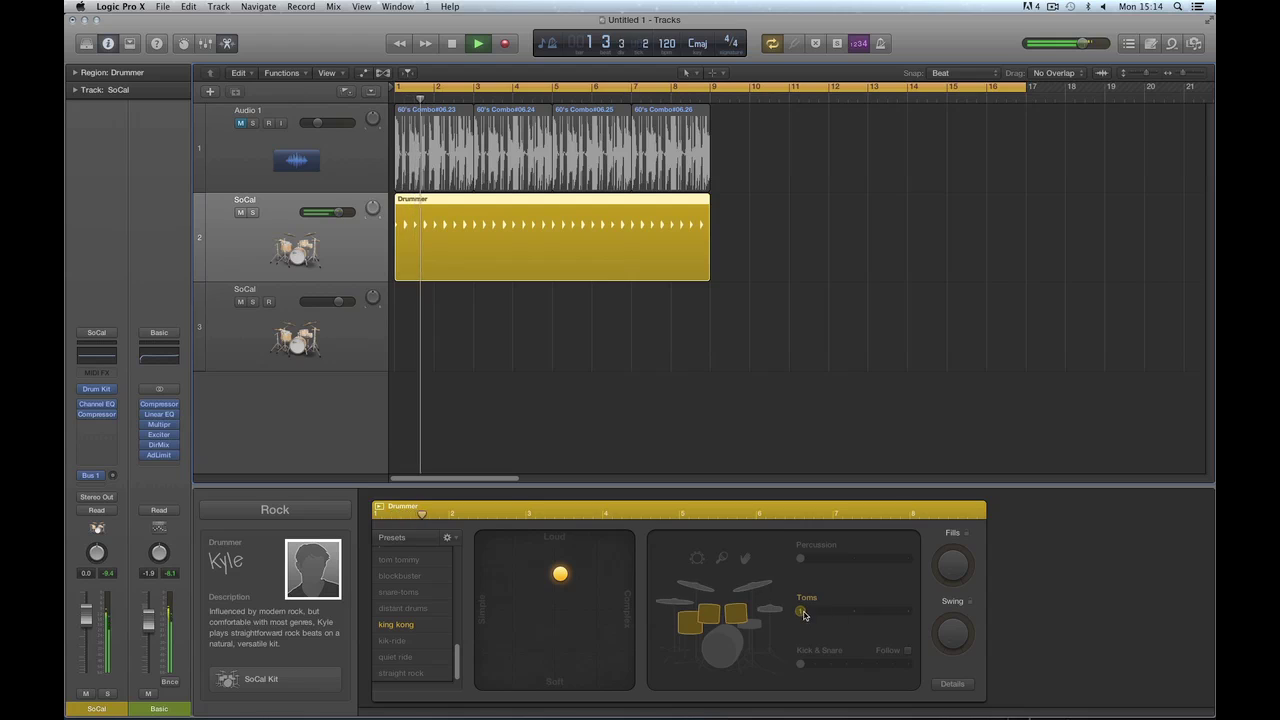
{"action": "left_click_drag", "start_coordinate": [808, 617], "coordinate": [855, 612]}
{"action": "key", "text": "space"}
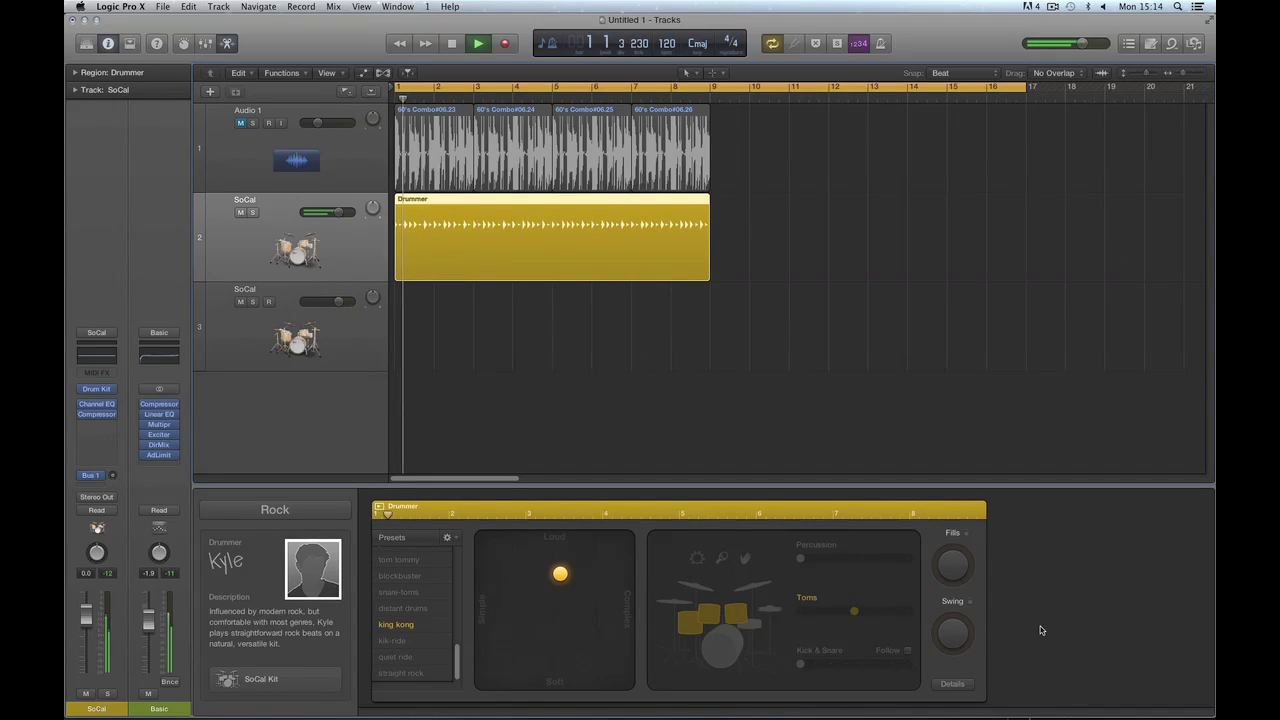
{"action": "key", "text": "space"}
{"action": "left_click", "coordinate": [918, 615]}
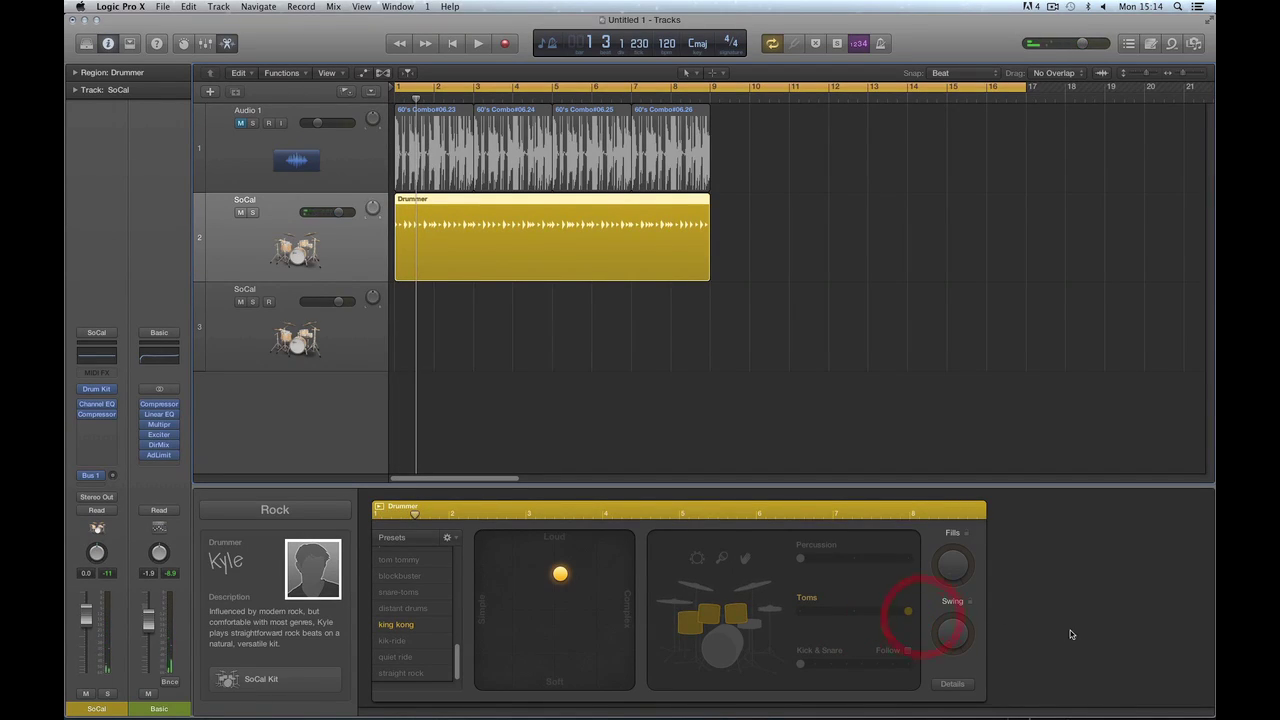
{"action": "key", "text": "space"}
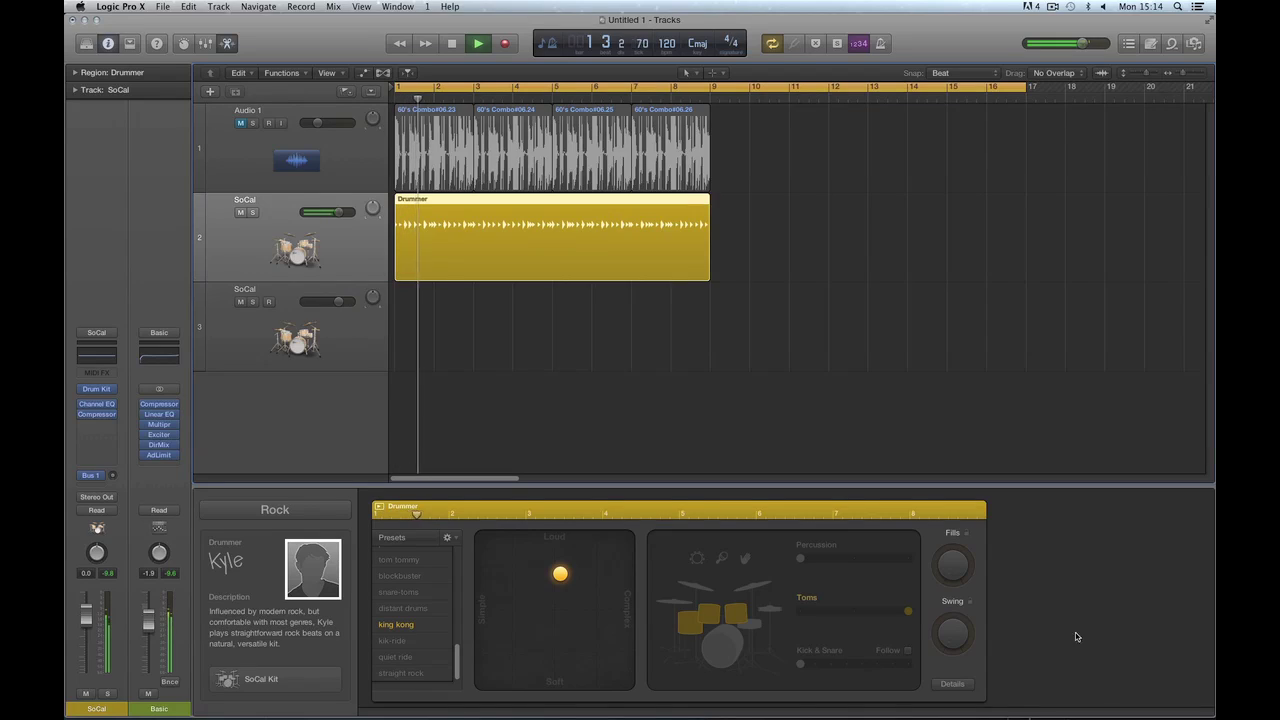
Make the tom performance almost fully complex, return the toms to variation 1 and play it back
{"action": "left_click_drag", "start_coordinate": [560, 573], "coordinate": [605, 578]}
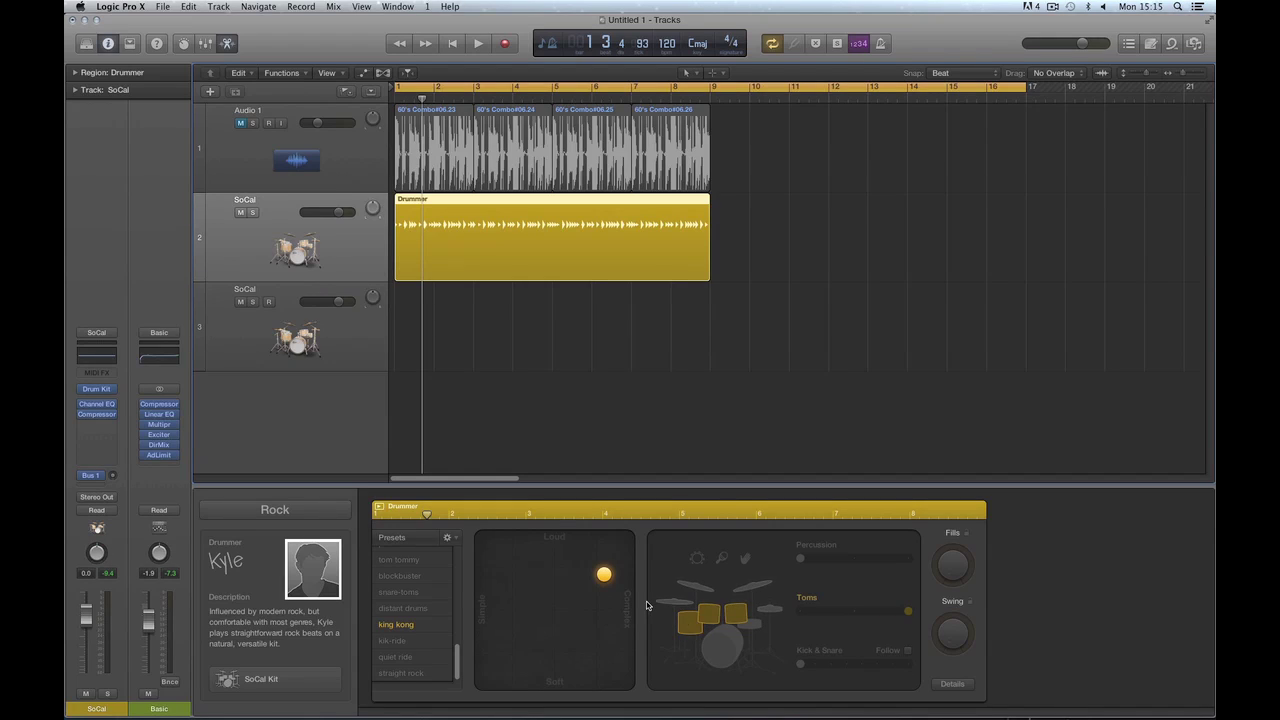
{"action": "left_click_drag", "start_coordinate": [604, 574], "coordinate": [628, 576]}
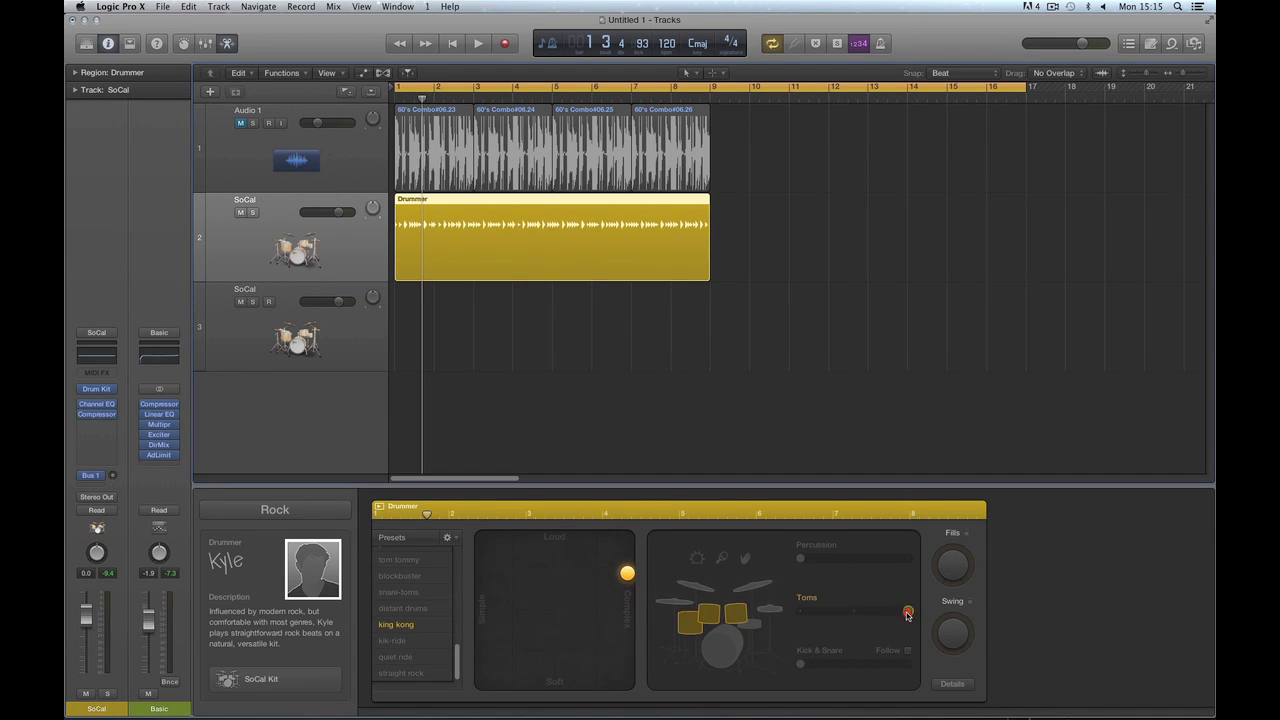
{"action": "left_click_drag", "start_coordinate": [907, 610], "coordinate": [803, 612]}
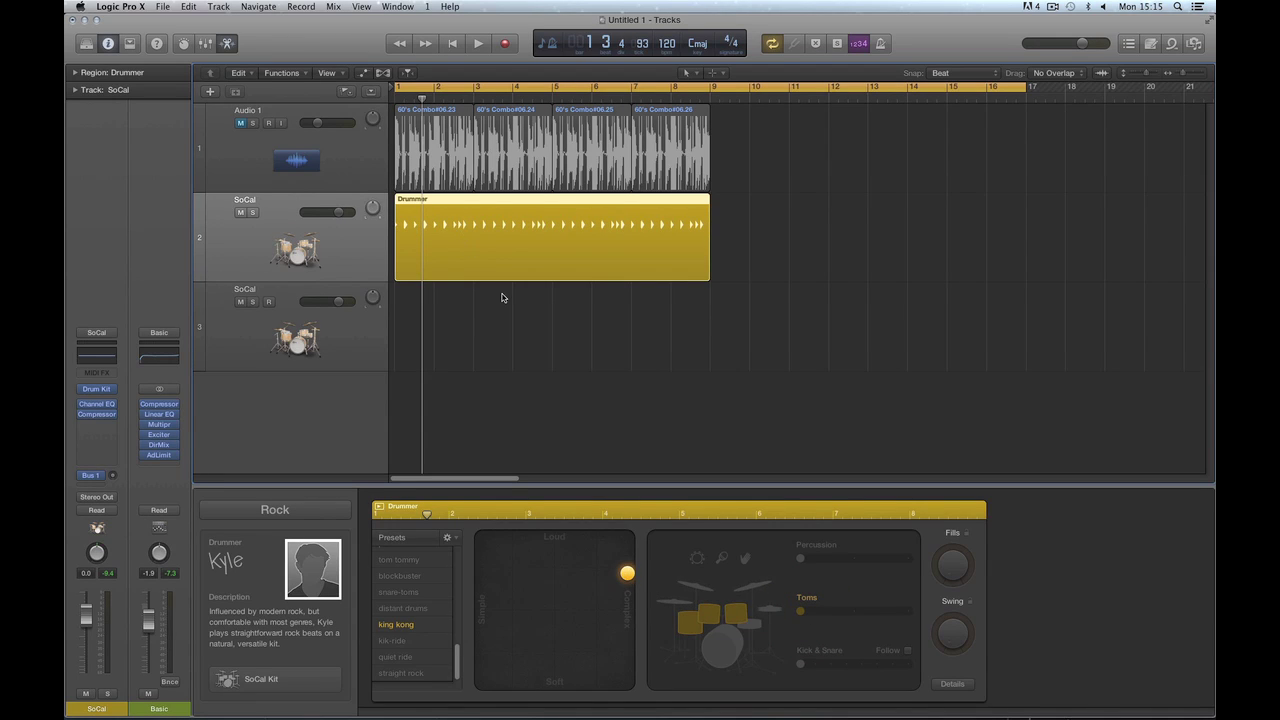
{"action": "key", "text": "space"}
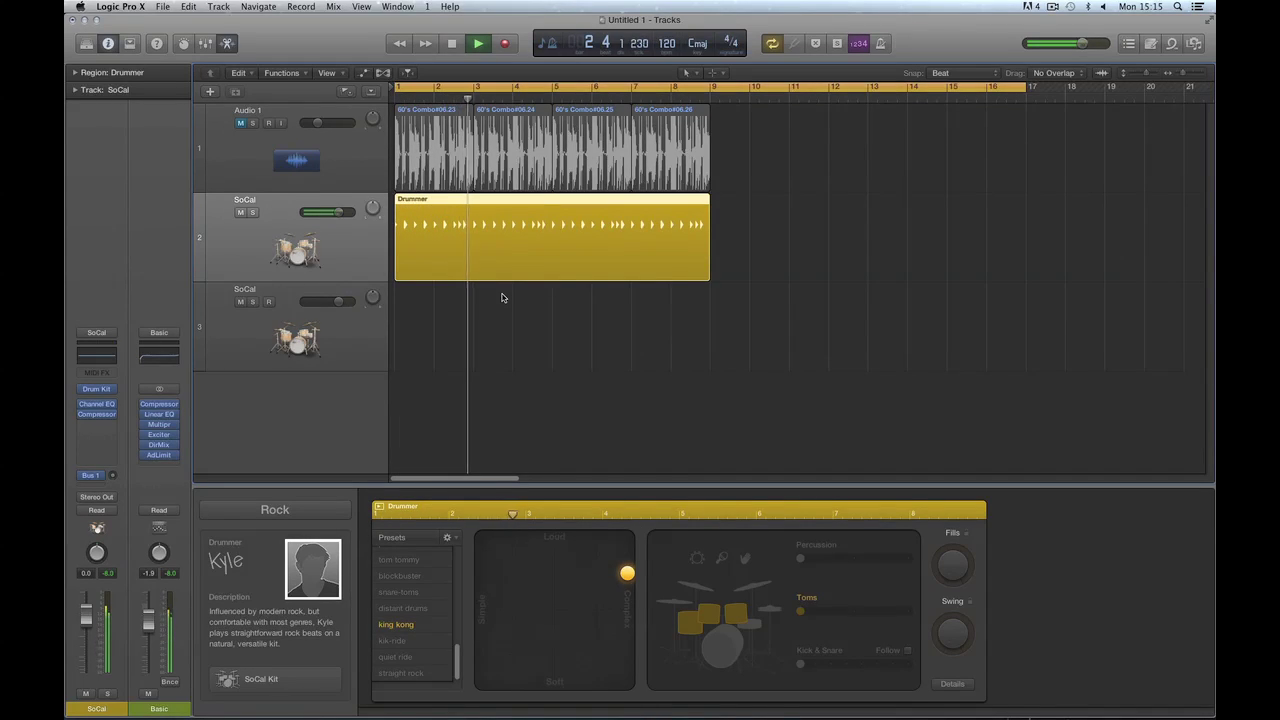
{"action": "key", "text": "space"}
Compare the tom pattern at the simple extreme with a more complex setting by playing back each
{"action": "left_click_drag", "start_coordinate": [627, 572], "coordinate": [481, 572]}
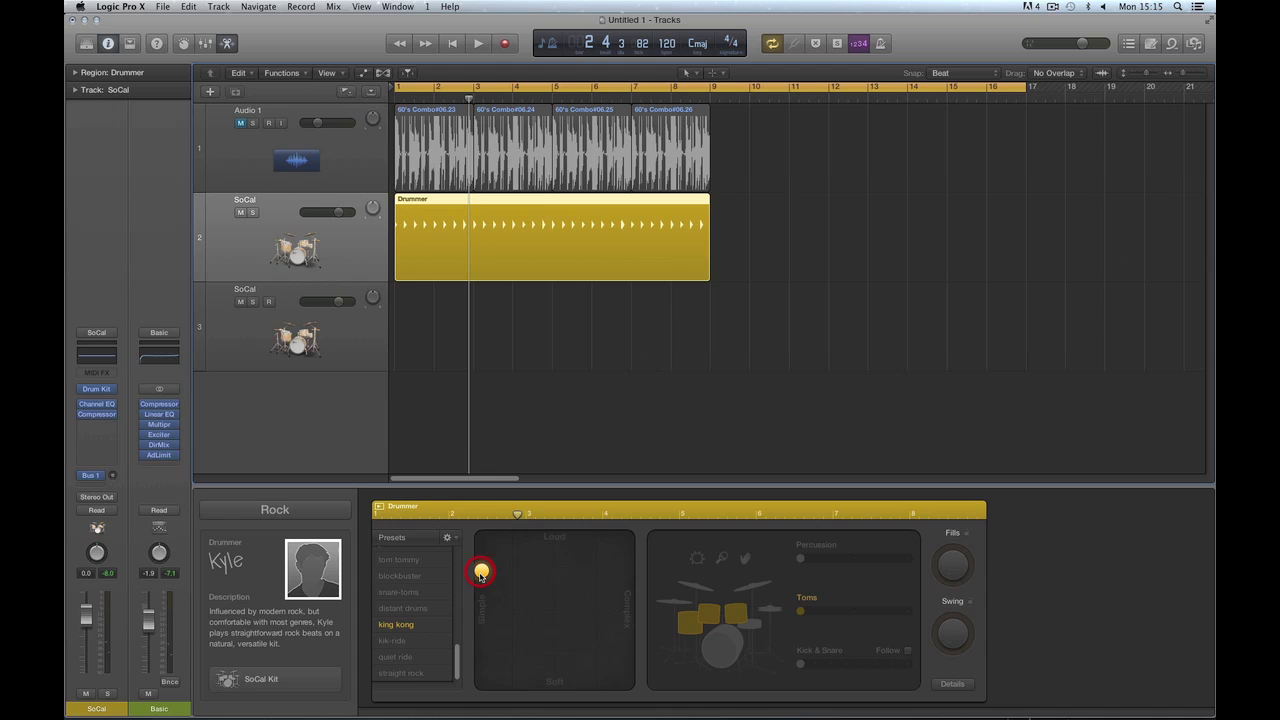
{"action": "key", "text": "space"}
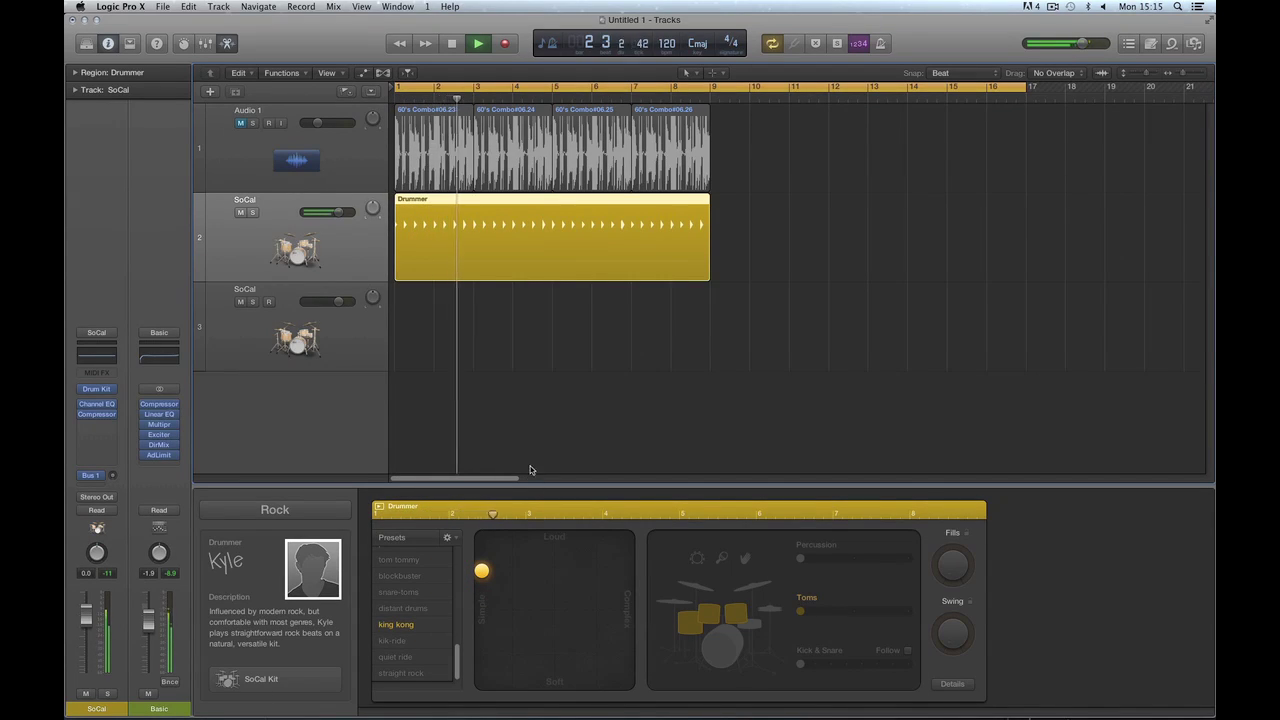
{"action": "key", "text": "space"}
{"action": "left_click_drag", "start_coordinate": [488, 580], "coordinate": [609, 575]}
{"action": "key", "text": "space"}
{"action": "key", "text": "space"}
{"action": "key", "text": "space"}
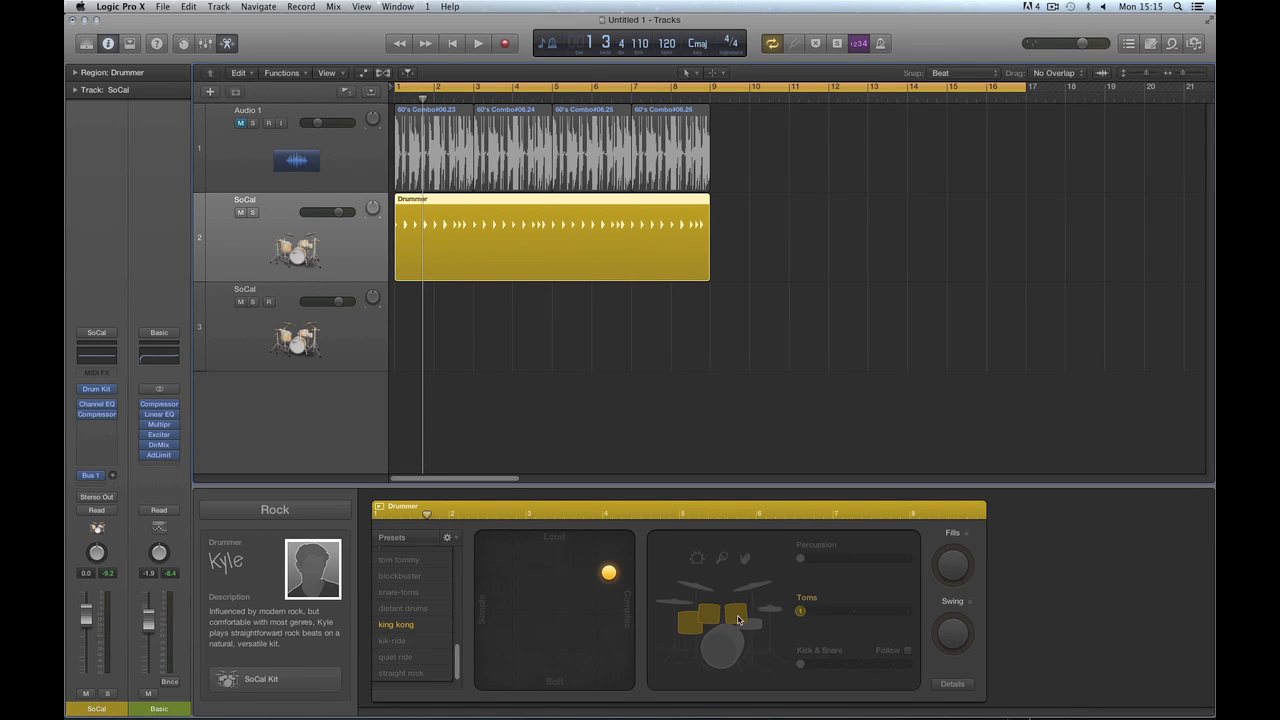
Replace the toms with the cymbals, bring the performance to medium complexity and loudness, and audition cymbal variation 1
{"action": "left_click_drag", "start_coordinate": [608, 576], "coordinate": [556, 568]}
{"action": "left_click", "coordinate": [753, 587]}
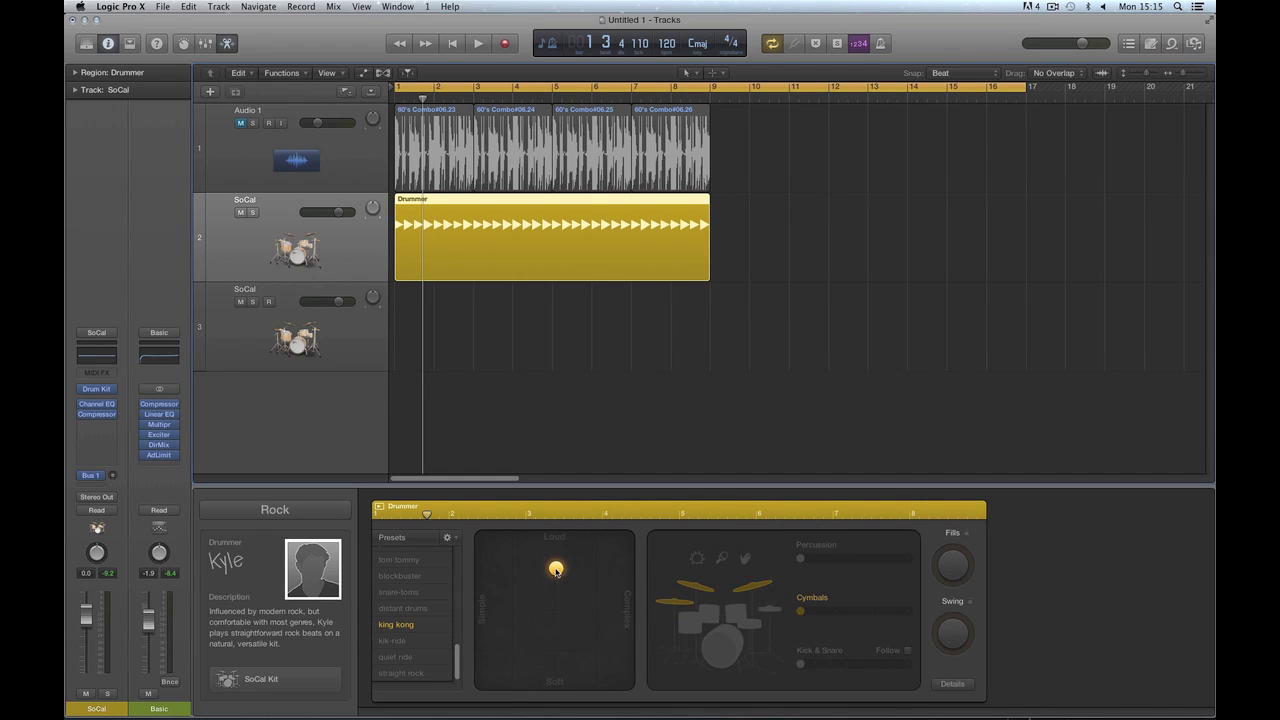
{"action": "left_click_drag", "start_coordinate": [556, 569], "coordinate": [557, 611]}
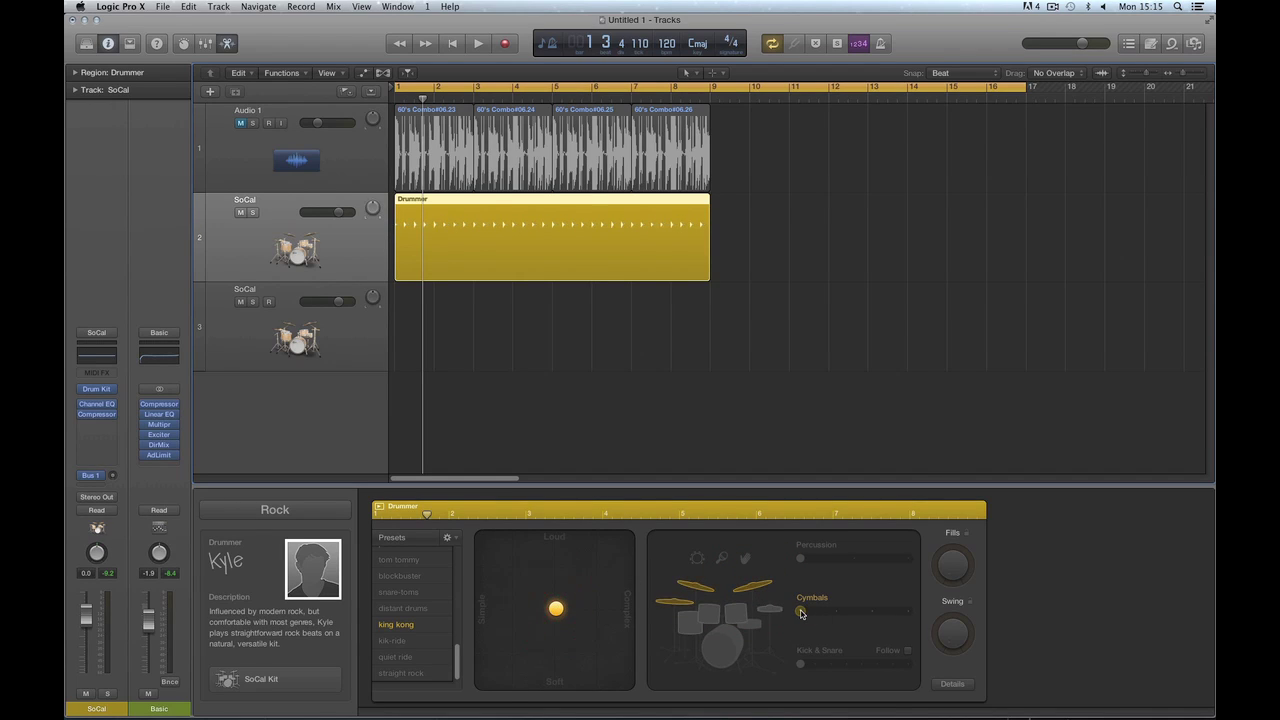
{"action": "key", "text": "space"}
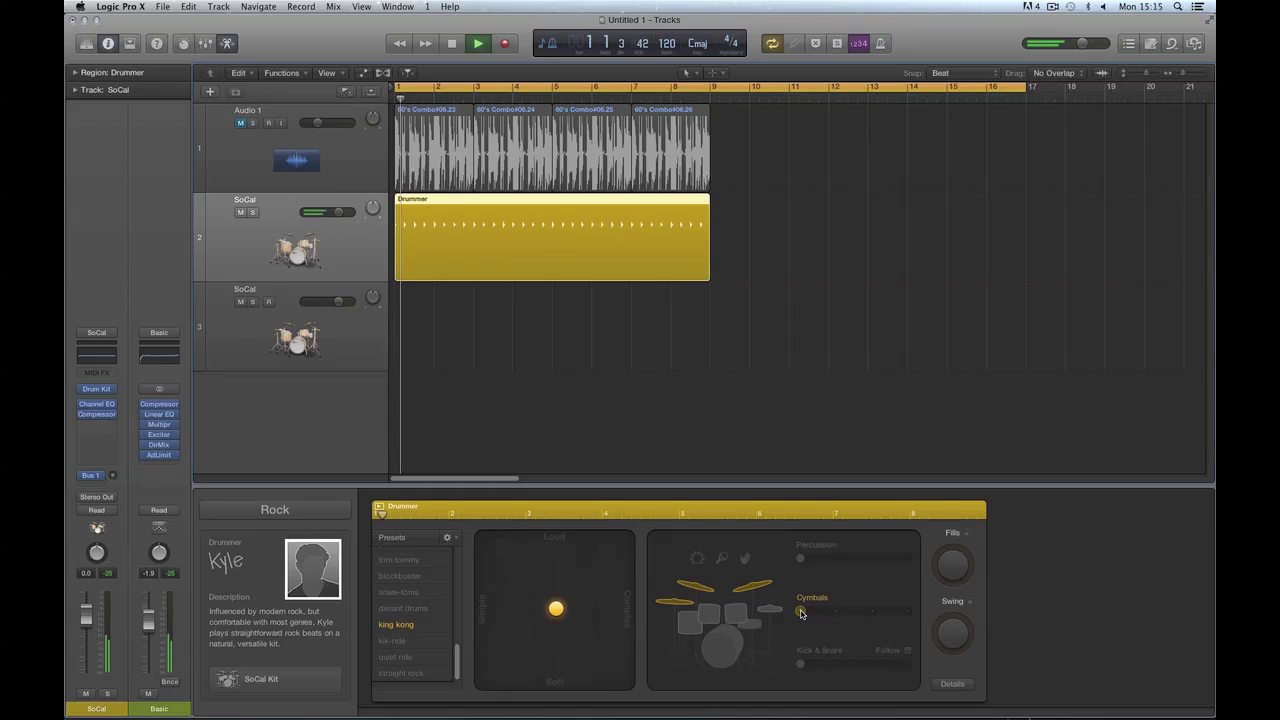
{"action": "key", "text": "space"}
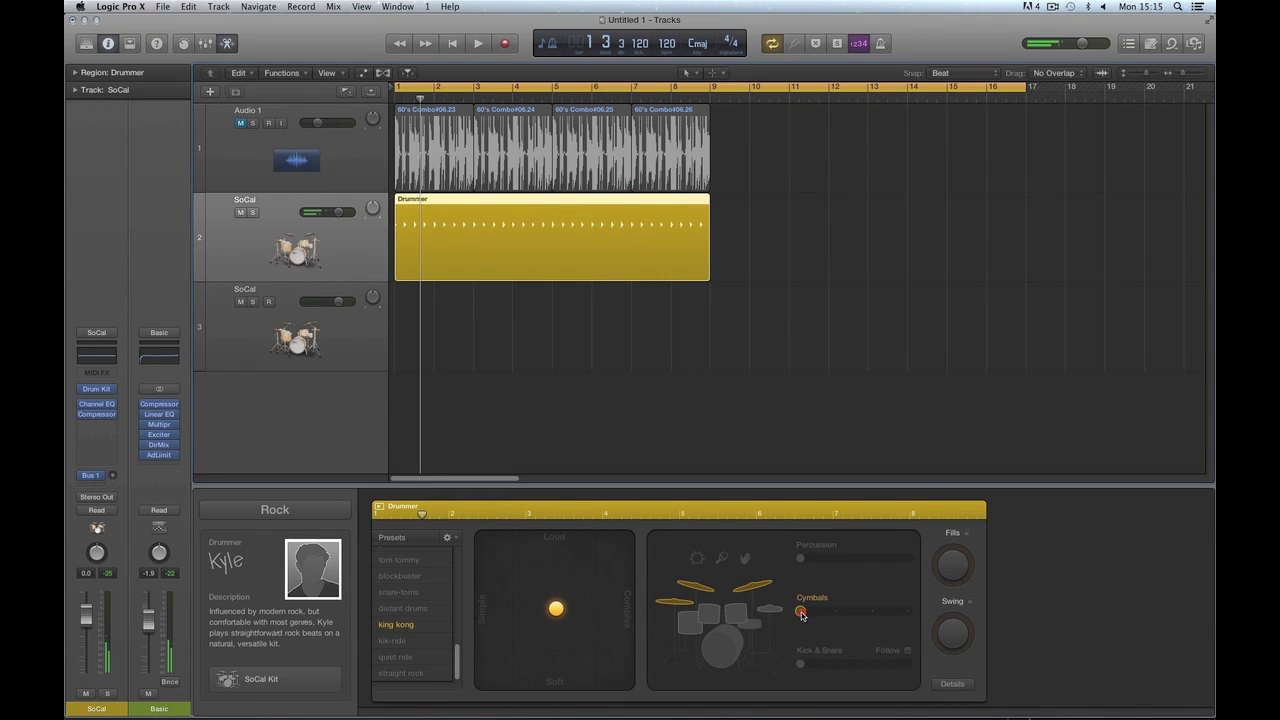
Audition cymbal variations 4 and 2, and set the cymbals to variation 3
{"action": "left_click_drag", "start_coordinate": [801, 614], "coordinate": [910, 615]}
{"action": "left_click_drag", "start_coordinate": [910, 615], "coordinate": [913, 625]}
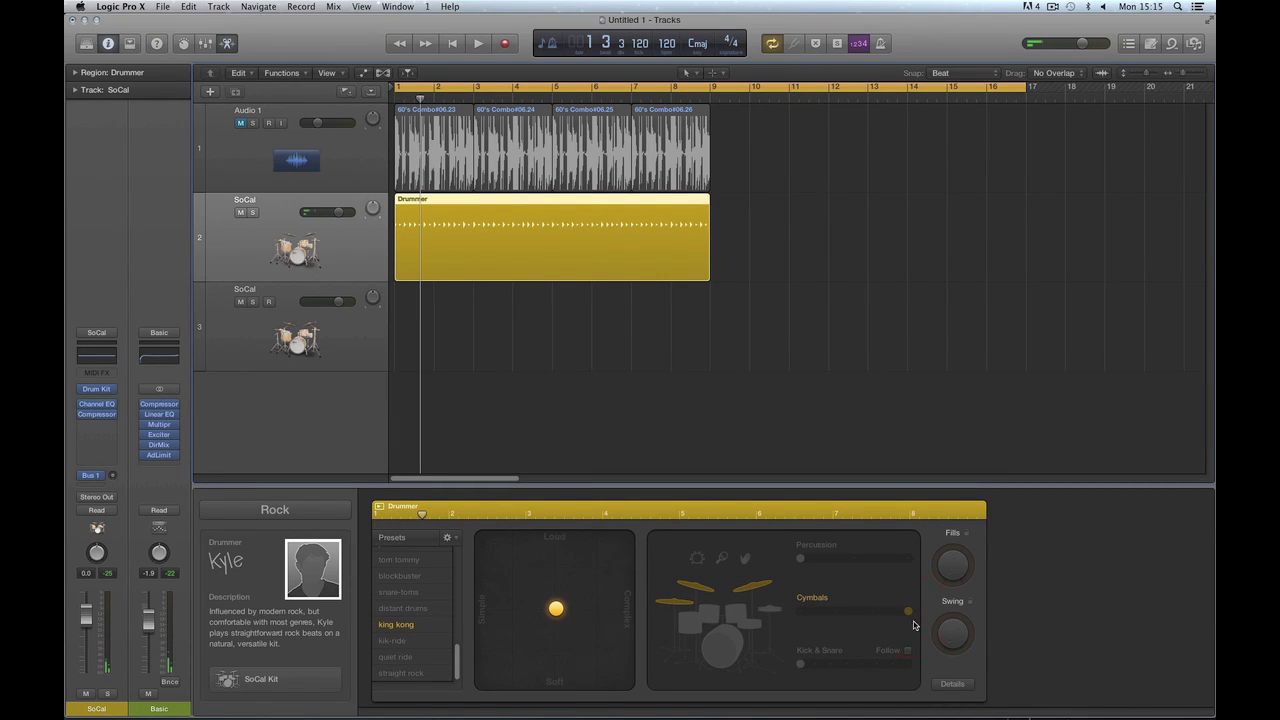
{"action": "key", "text": "space"}
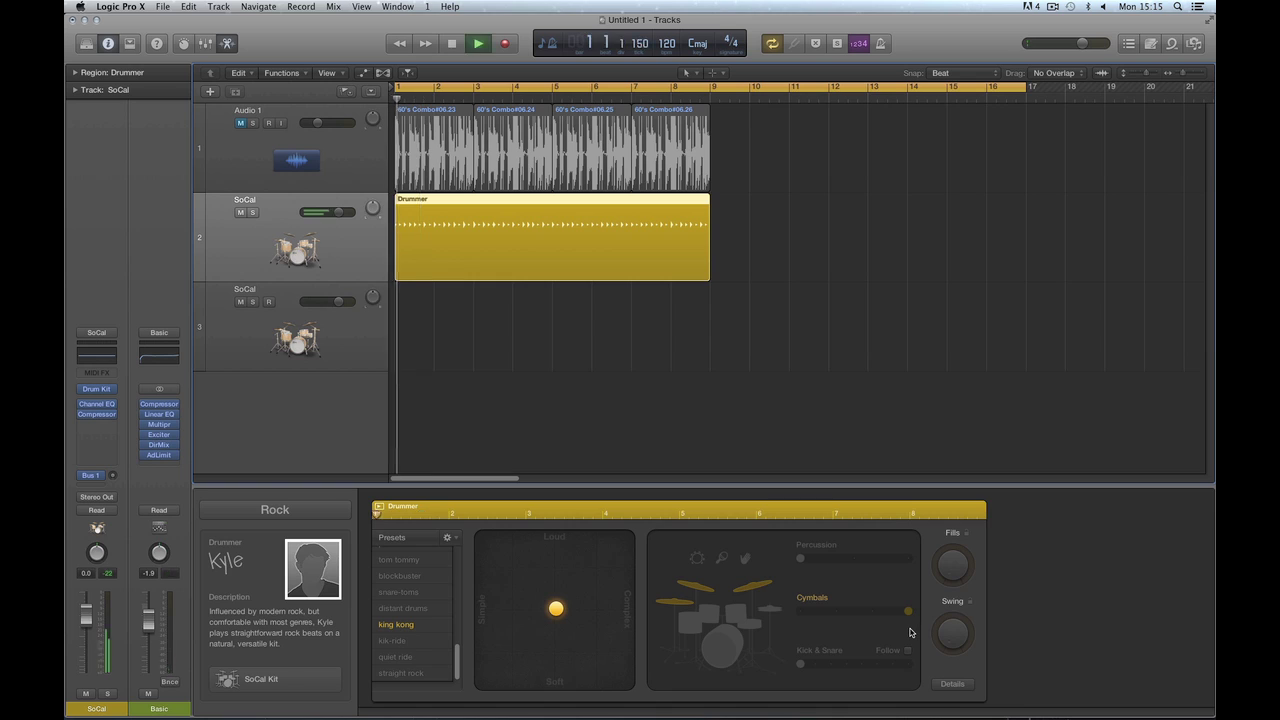
{"action": "key", "text": "space"}
{"action": "left_click_drag", "start_coordinate": [907, 611], "coordinate": [838, 617]}
{"action": "key", "text": "space"}
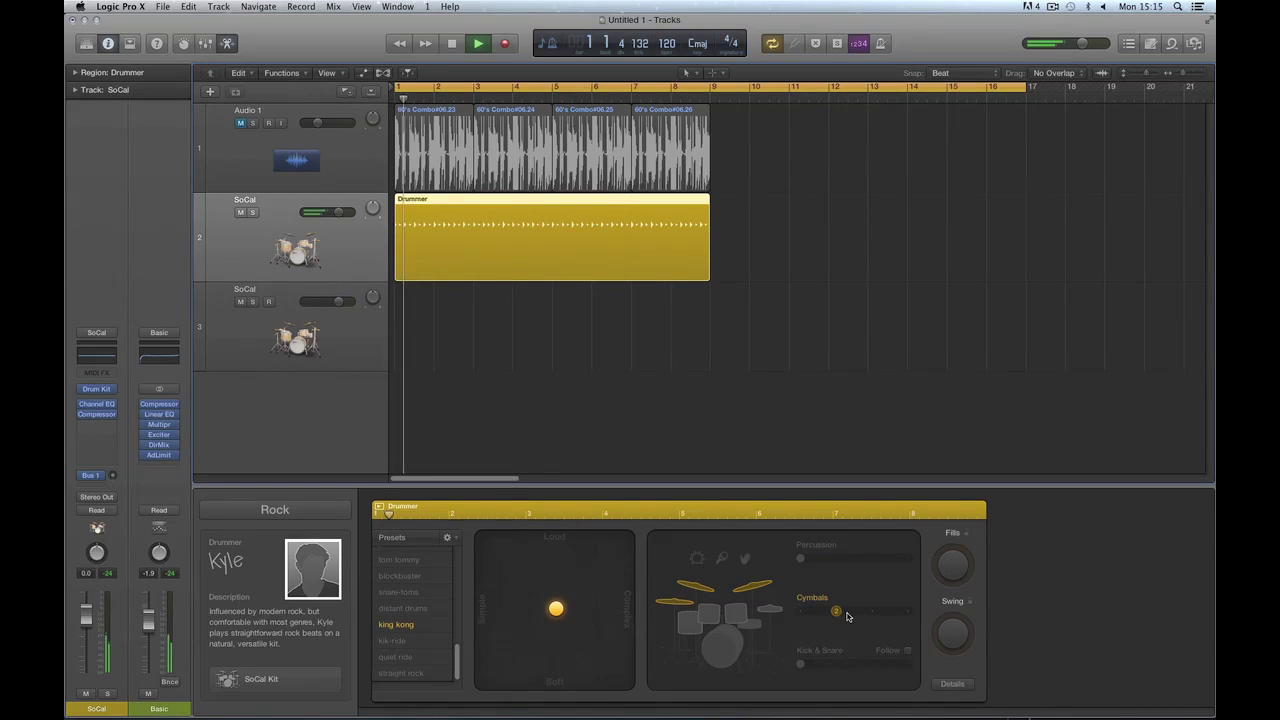
{"action": "key", "text": "space"}
{"action": "left_click_drag", "start_coordinate": [836, 612], "coordinate": [865, 627]}
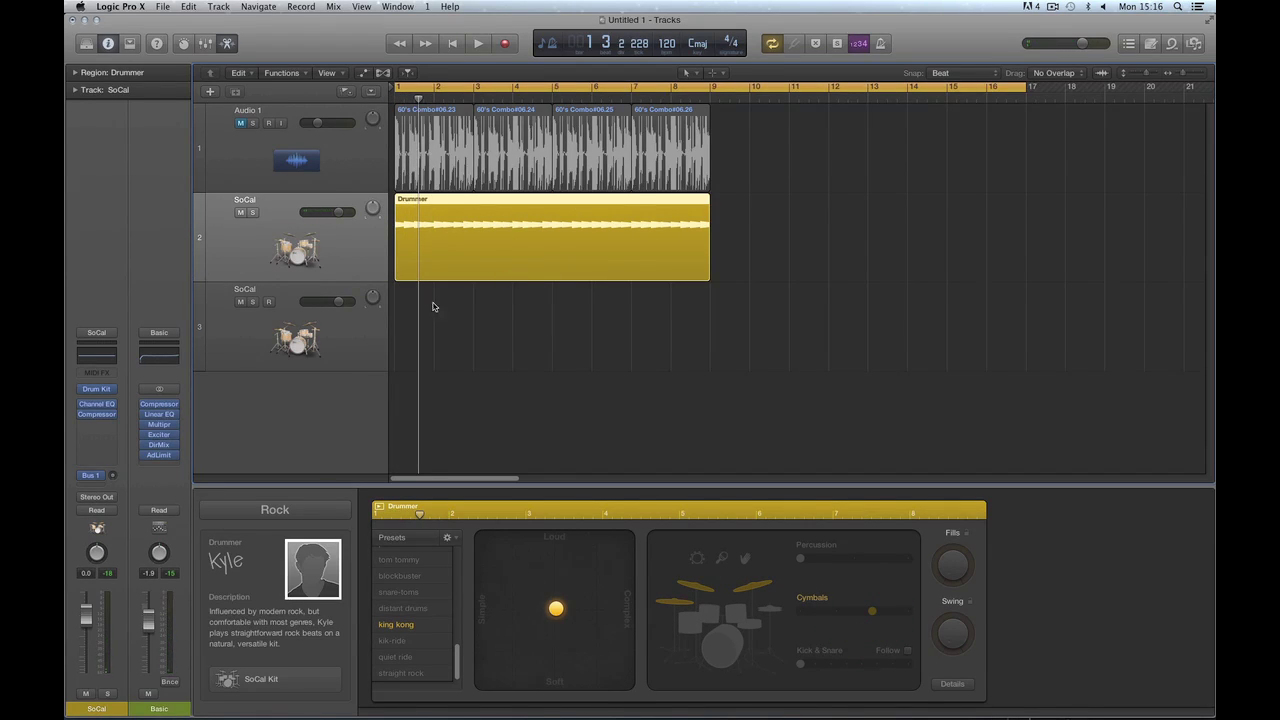
Switch between hi-hat and cymbals, make the performance slightly softer, and view the drummer's detailed Feel, Ghost Notes and Hi-Hat settings
{"action": "left_click", "coordinate": [772, 610]}
{"action": "left_click", "coordinate": [755, 585]}
{"action": "left_click_drag", "start_coordinate": [556, 608], "coordinate": [556, 615]}
{"action": "left_click", "coordinate": [953, 685]}
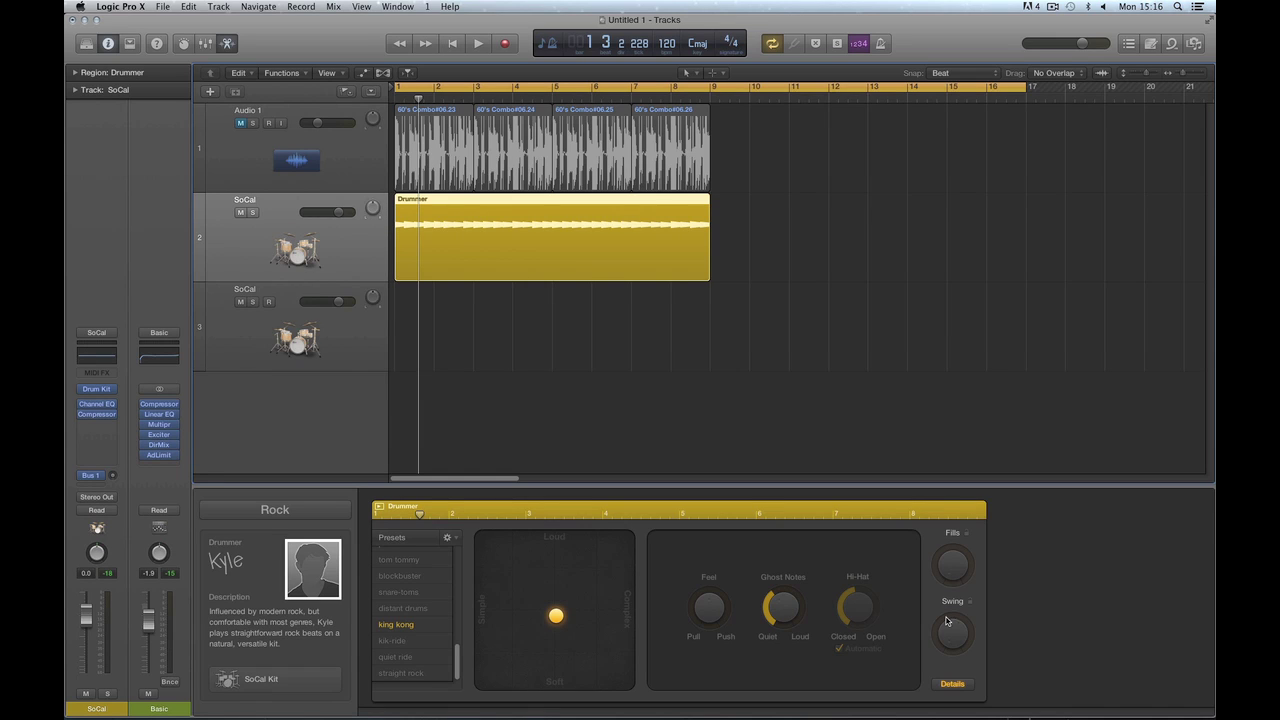
{"action": "mouse_move", "coordinate": [294, 558]}
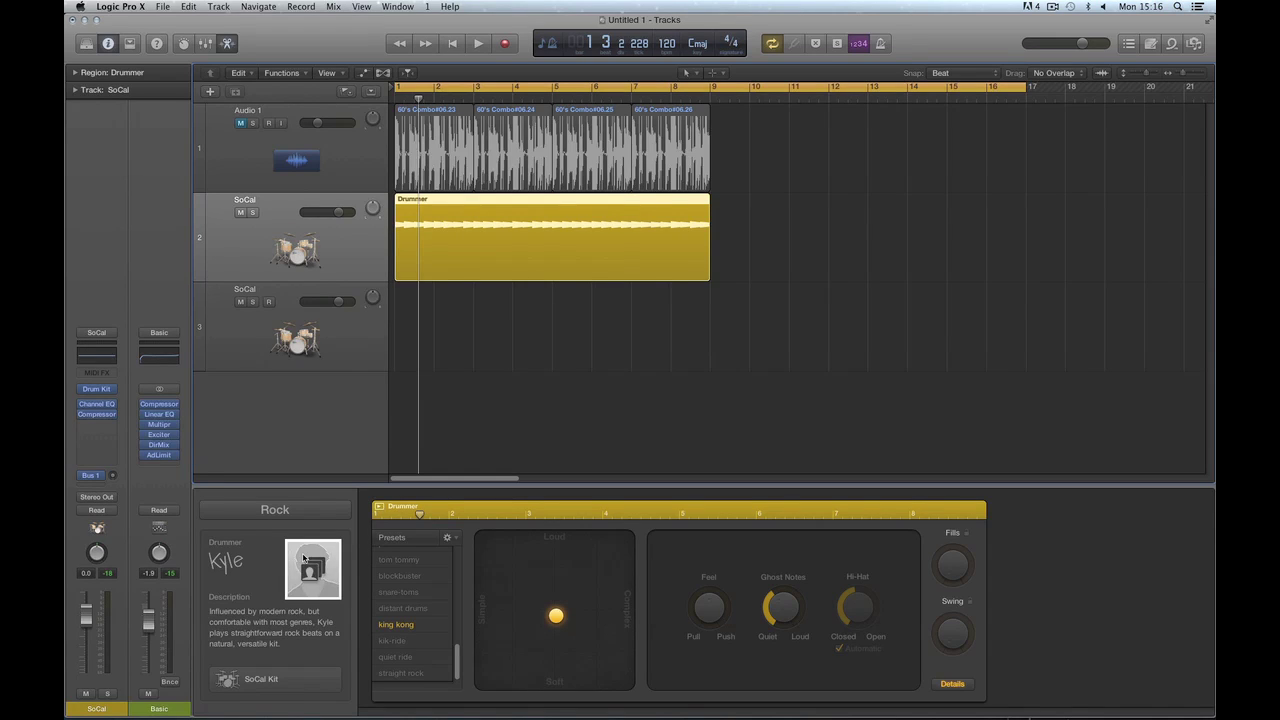
{"action": "left_click", "coordinate": [963, 686]}
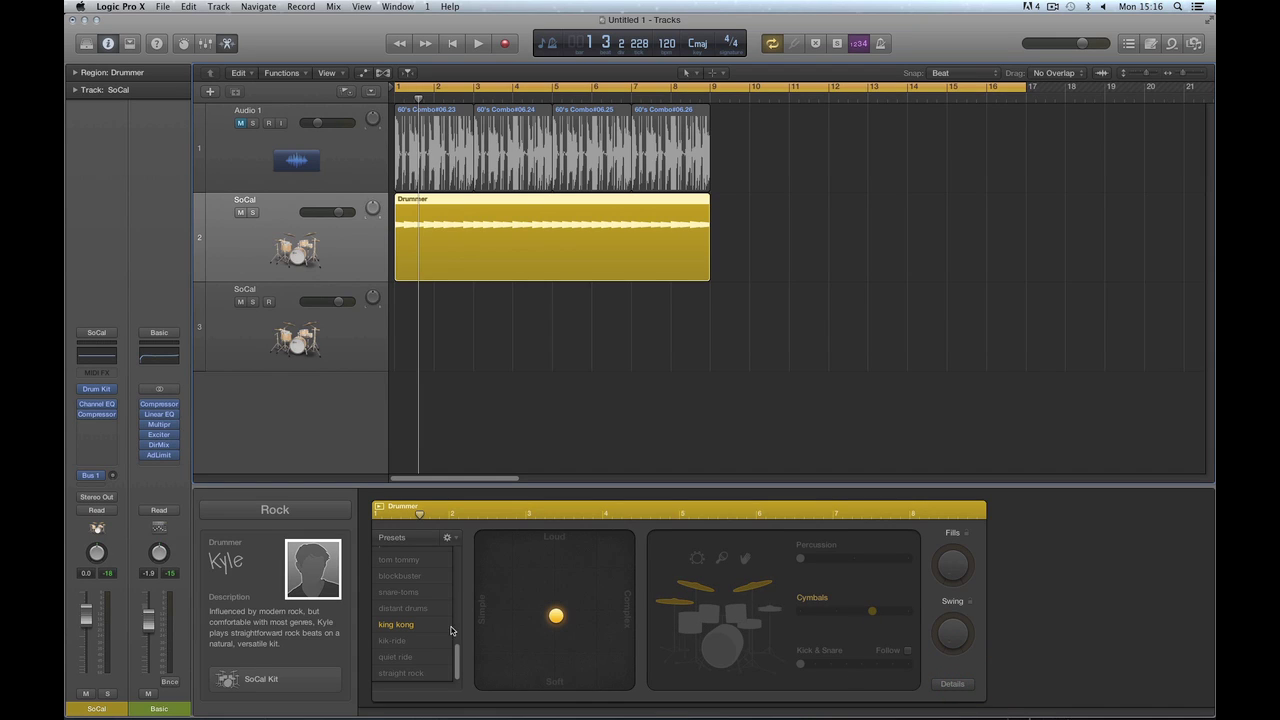
Load the straight rock preset, raise Fills to the maximum and play the region from the start
{"action": "left_click", "coordinate": [421, 673]}
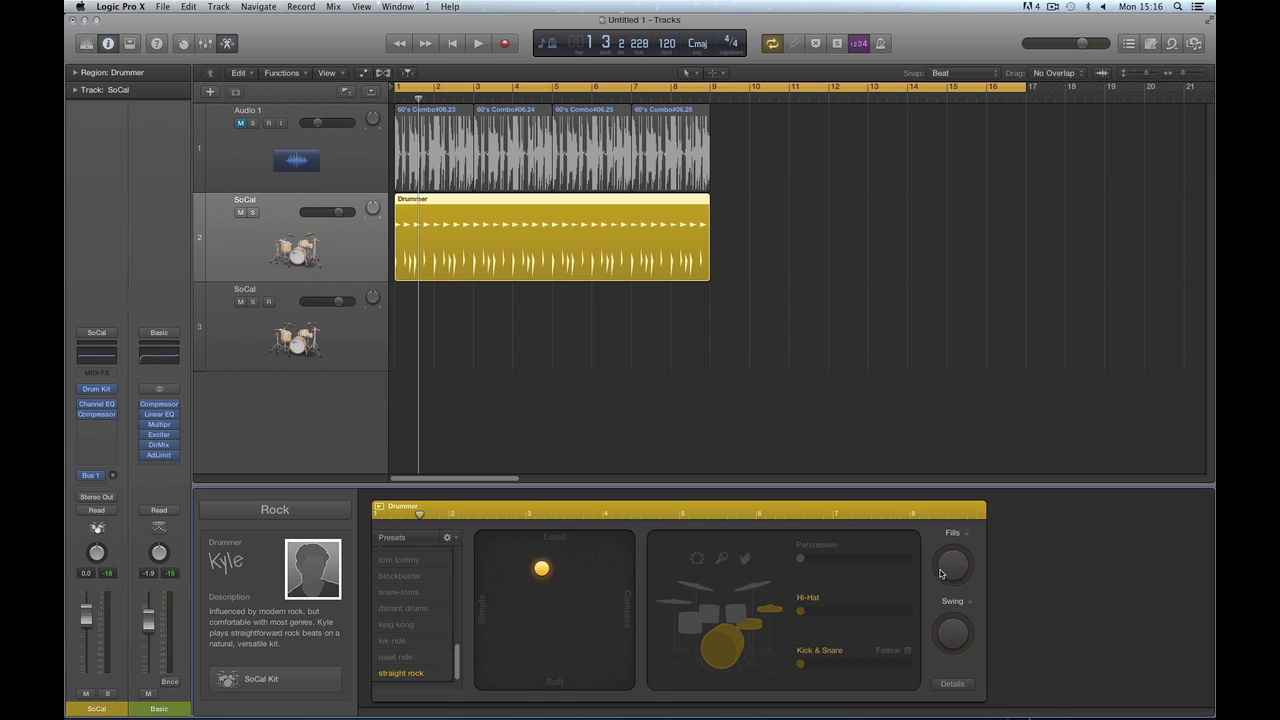
{"action": "left_click_drag", "start_coordinate": [946, 577], "coordinate": [921, 392]}
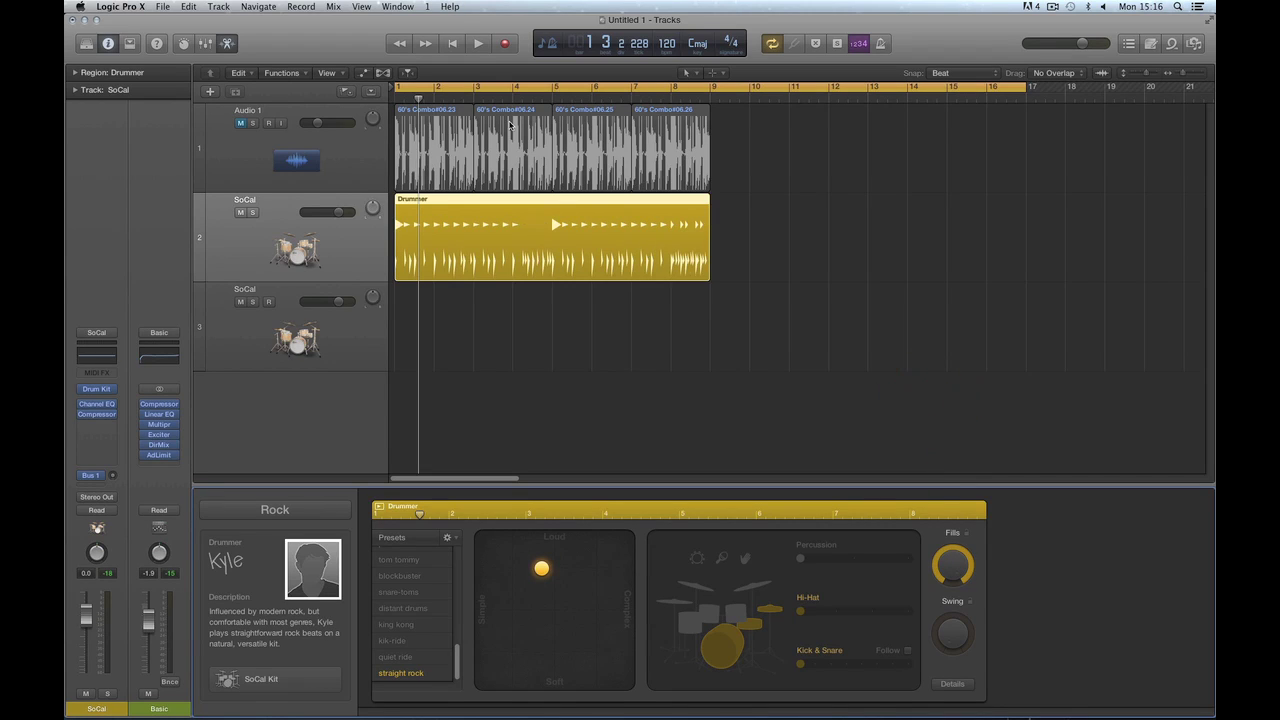
{"action": "left_click", "coordinate": [450, 43]}
{"action": "left_click", "coordinate": [450, 43]}
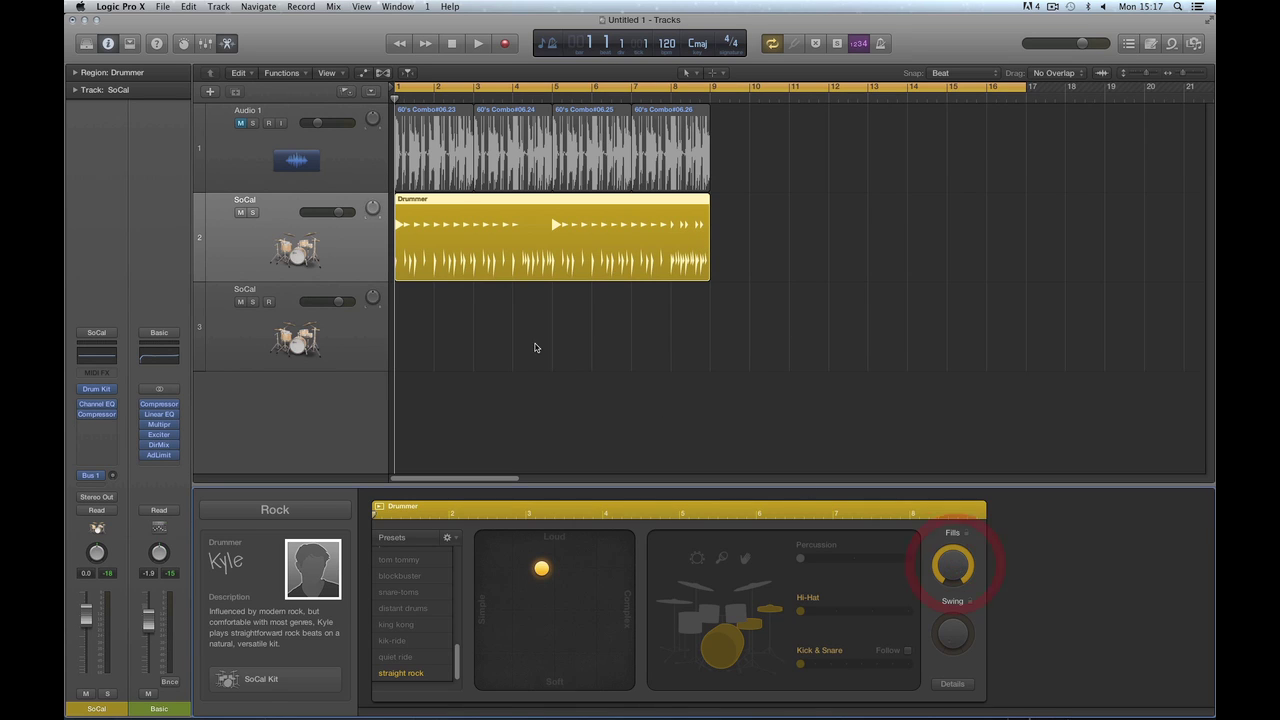
{"action": "key", "text": "space"}
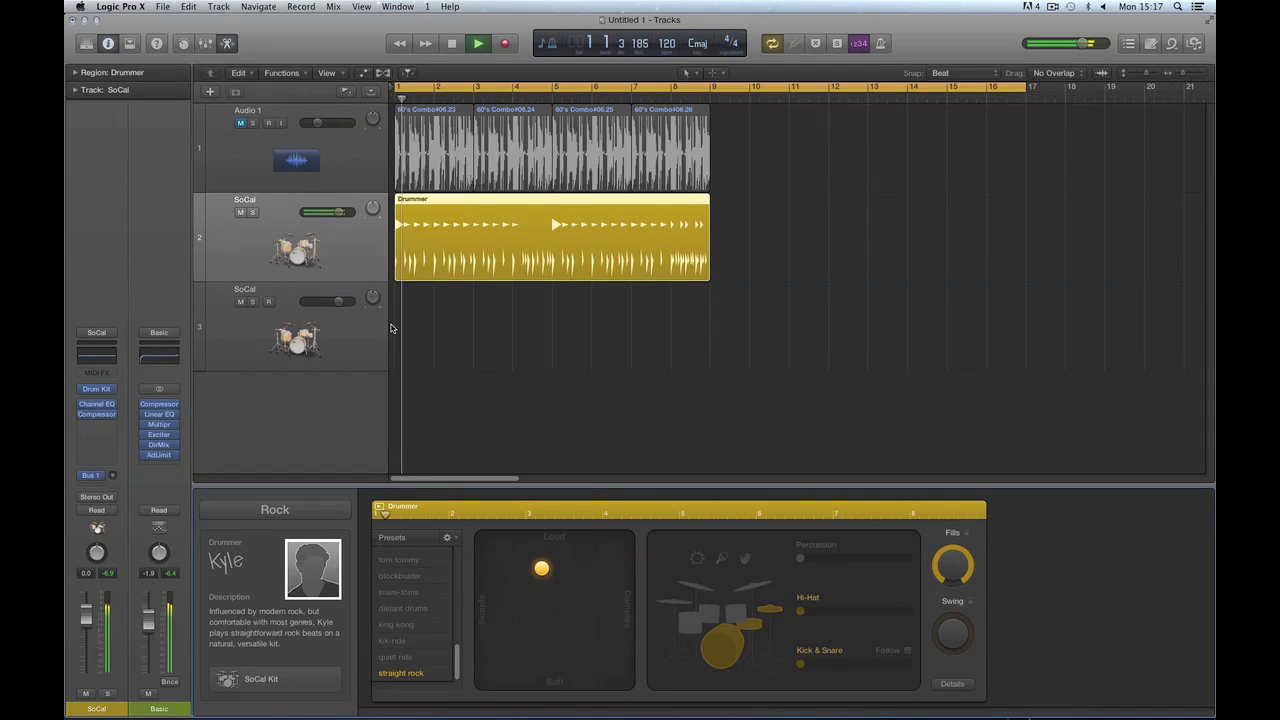
Lower the Basic output channel's volume to -4.6 dB and stop playback
{"action": "left_click_drag", "start_coordinate": [148, 630], "coordinate": [148, 633]}
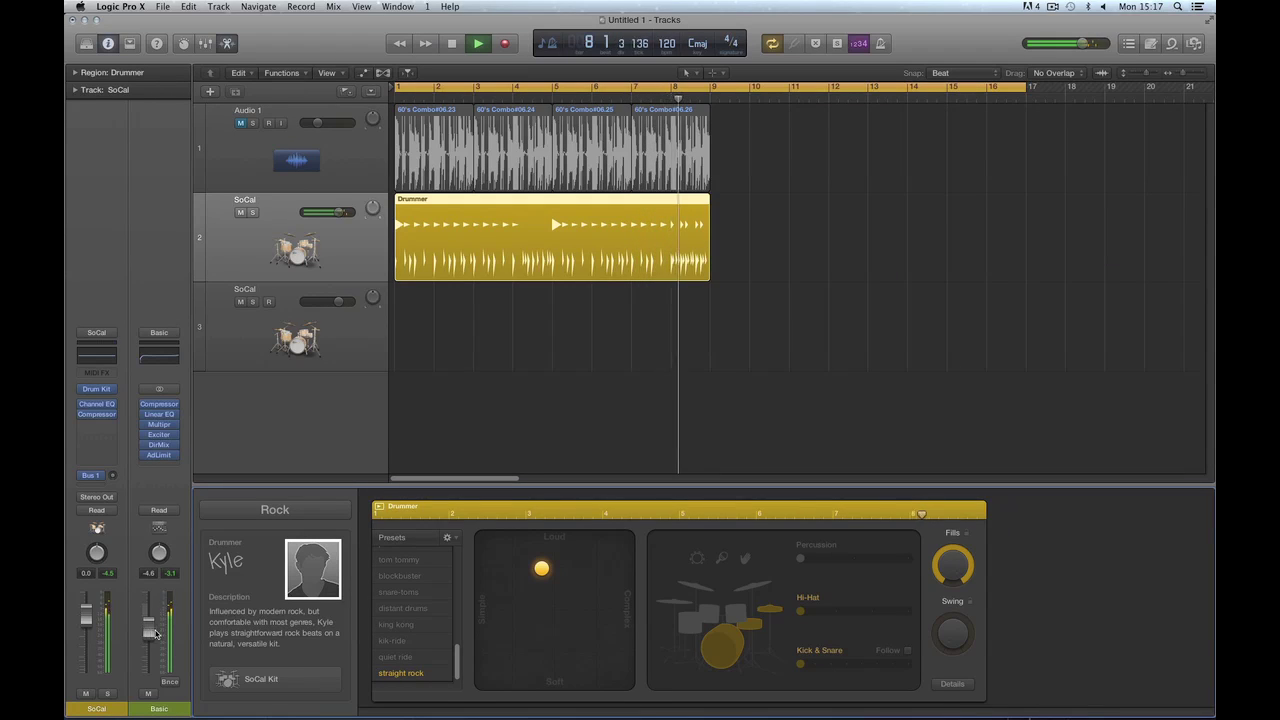
{"action": "key", "text": "space"}
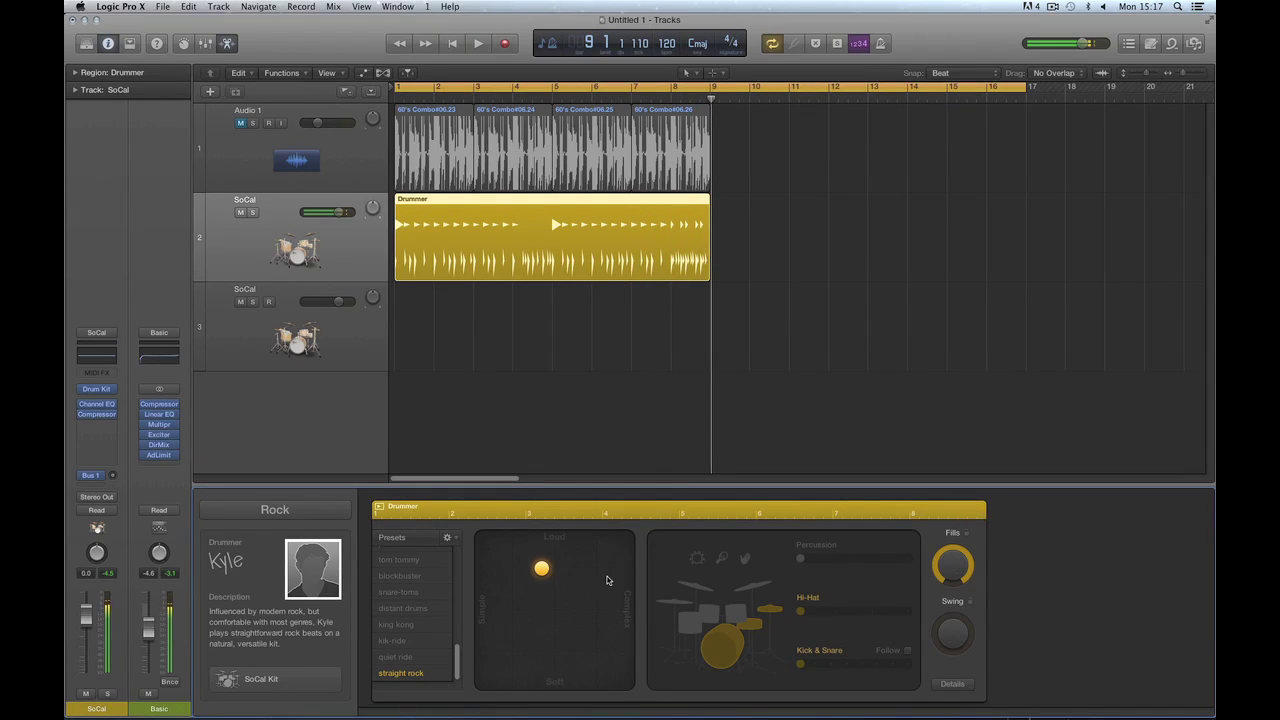
Make the performance slightly more complex and reduce Fills to about half
{"action": "mouse_move", "coordinate": [551, 571]}
{"action": "left_mouse_down"}
{"action": "mouse_move", "coordinate": [570, 575]}
{"action": "mouse_move", "coordinate": [526, 575]}
{"action": "mouse_move", "coordinate": [589, 572]}
{"action": "mouse_move", "coordinate": [556, 571]}
{"action": "left_mouse_up"}
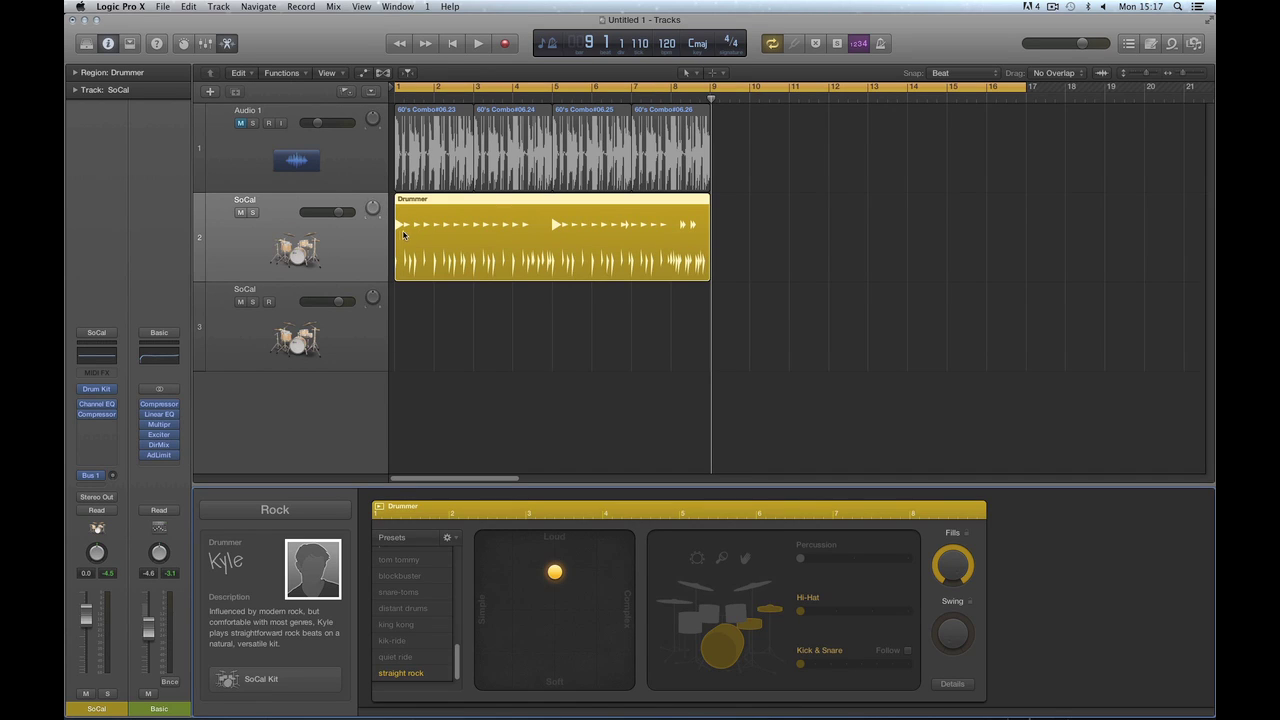
{"action": "left_click_drag", "start_coordinate": [951, 561], "coordinate": [972, 628]}
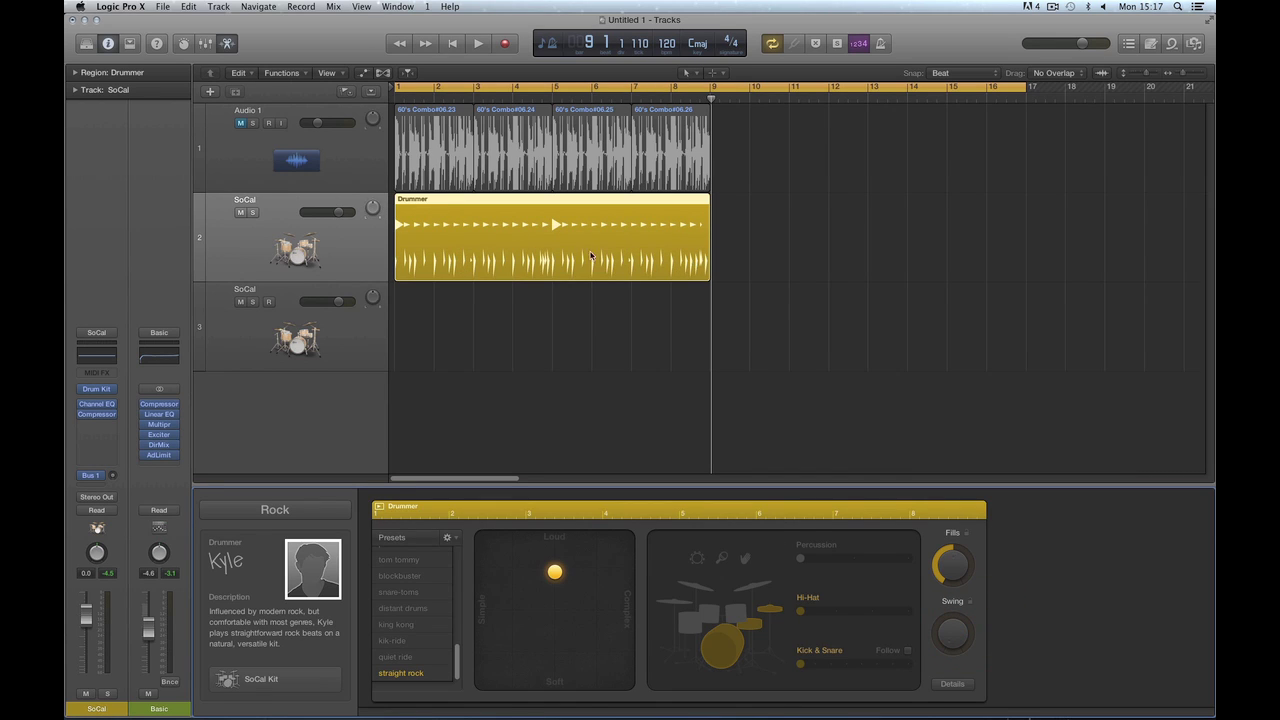
{"action": "left_click_drag", "start_coordinate": [945, 565], "coordinate": [959, 604]}
{"action": "mouse_move", "coordinate": [957, 571]}
{"action": "left_mouse_down"}
{"action": "mouse_move", "coordinate": [950, 485]}
{"action": "mouse_move", "coordinate": [934, 506]}
{"action": "left_mouse_up"}
Set the cycle range to bar 8 only and play the fill at the end of the region
{"action": "left_click", "coordinate": [691, 86]}
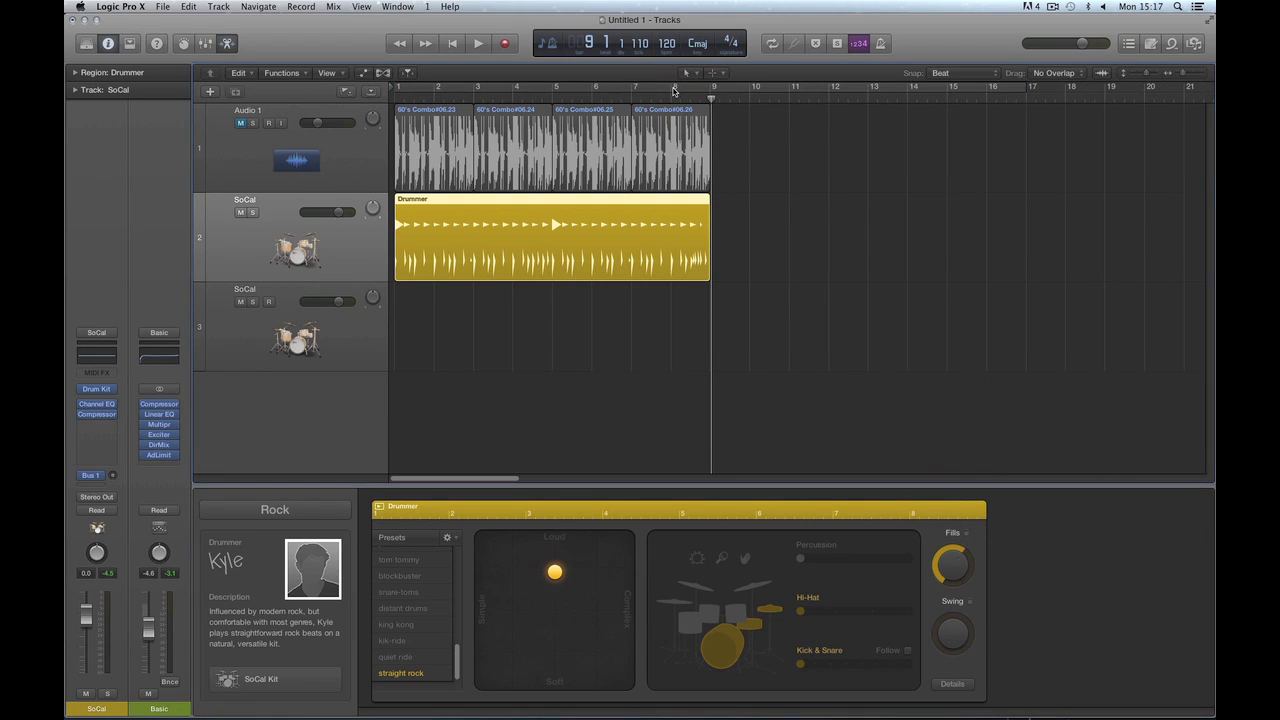
{"action": "left_click_drag", "start_coordinate": [673, 91], "coordinate": [710, 96]}
{"action": "key", "text": "super+Right"}
{"action": "key", "text": "super+Right"}
{"action": "key", "text": "super+Right"}
{"action": "key", "text": "super+Right"}
{"action": "key", "text": "super+Right"}
{"action": "key", "text": "super+Right"}
{"action": "key", "text": "super+Right"}
{"action": "key", "text": "super+Right"}
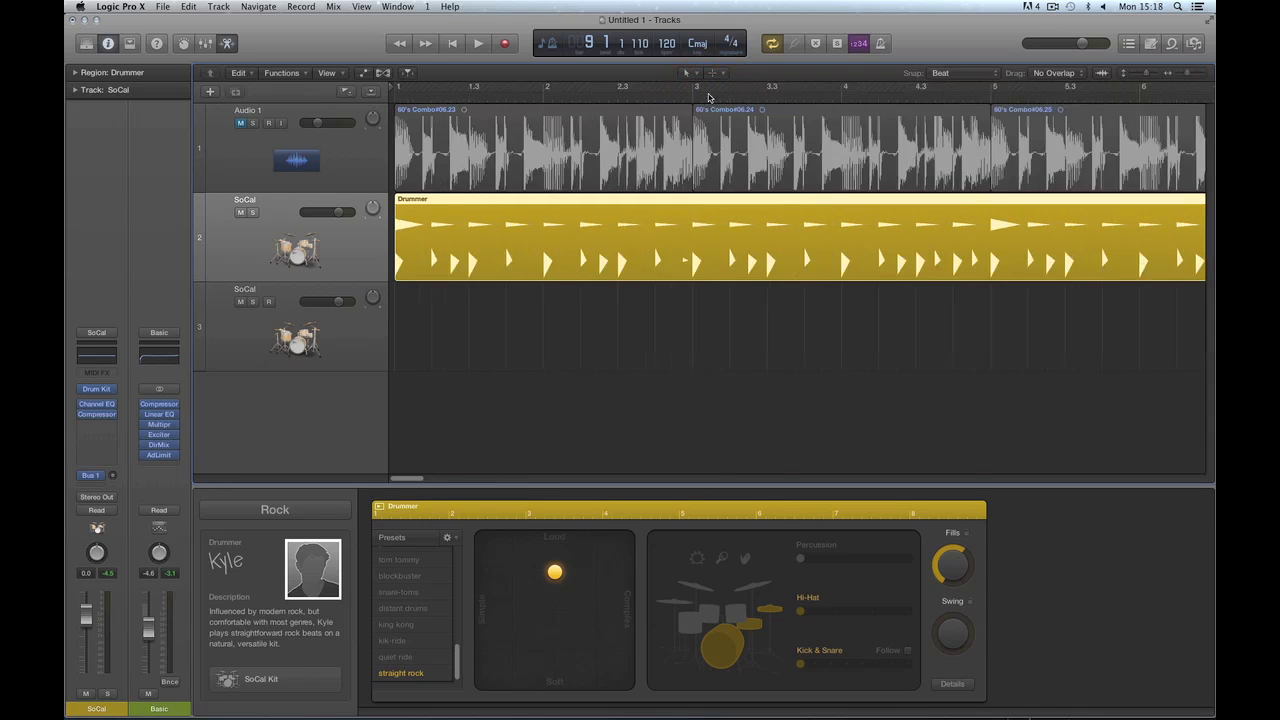
{"action": "key", "text": "space"}
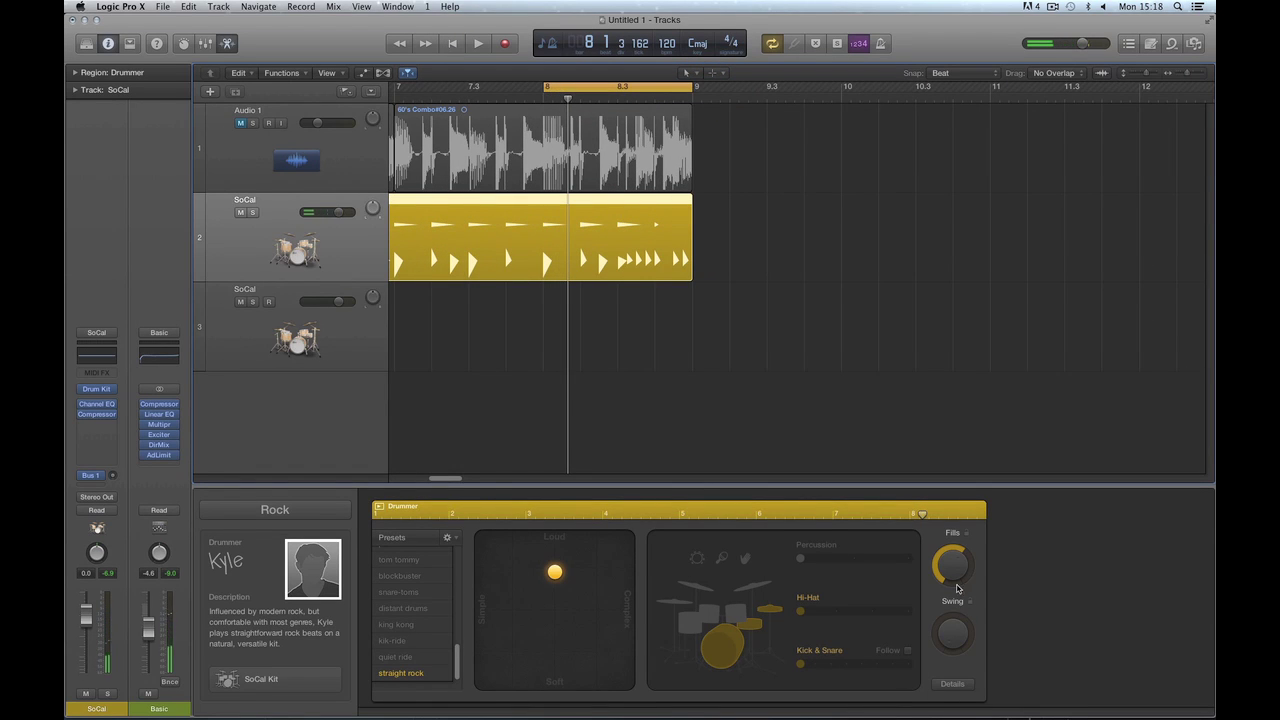
Raise Fills to its maximum, nudge it for a different fill pattern, and play bar 8
{"action": "left_click_drag", "start_coordinate": [957, 588], "coordinate": [943, 574]}
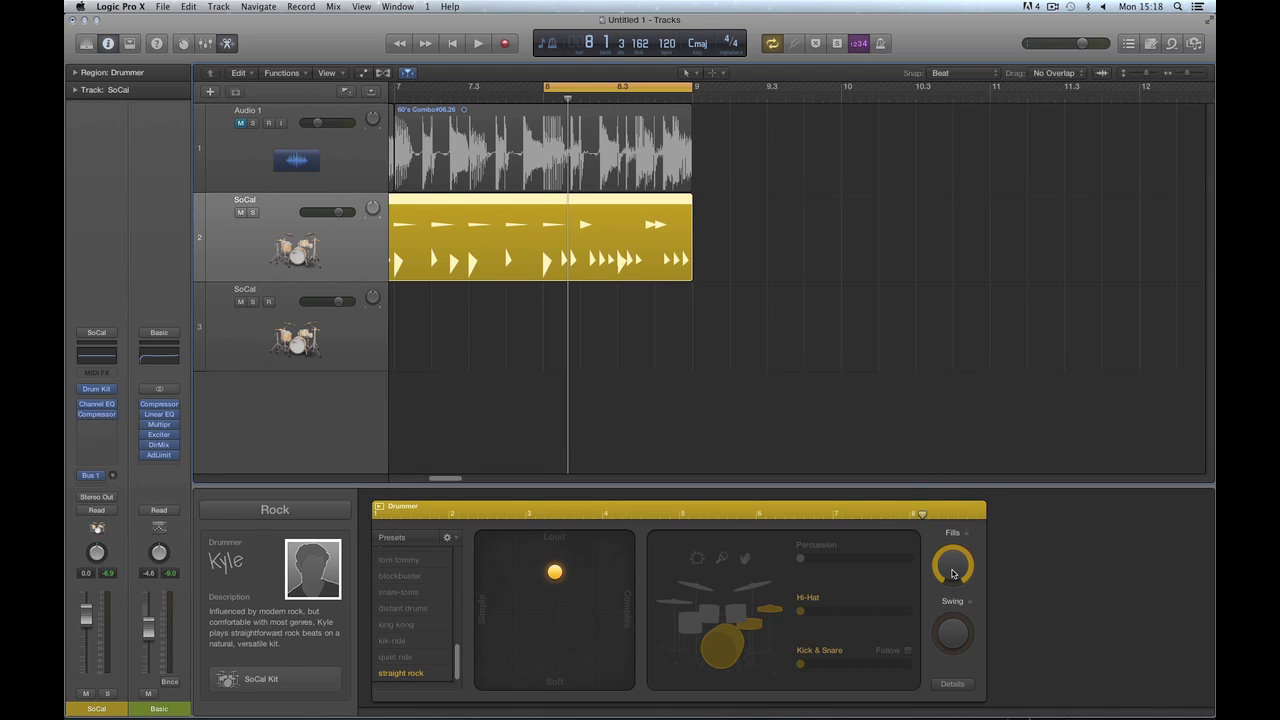
{"action": "key", "text": "space"}
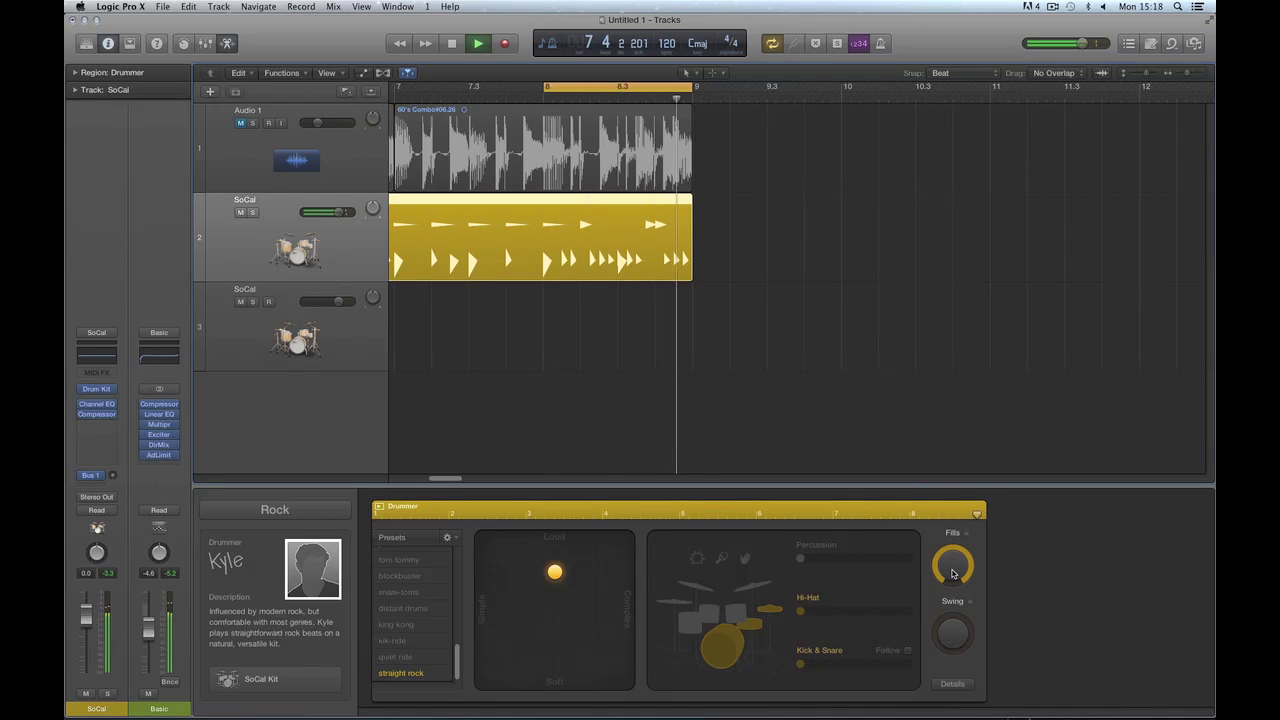
{"action": "left_click_drag", "start_coordinate": [952, 572], "coordinate": [952, 575]}
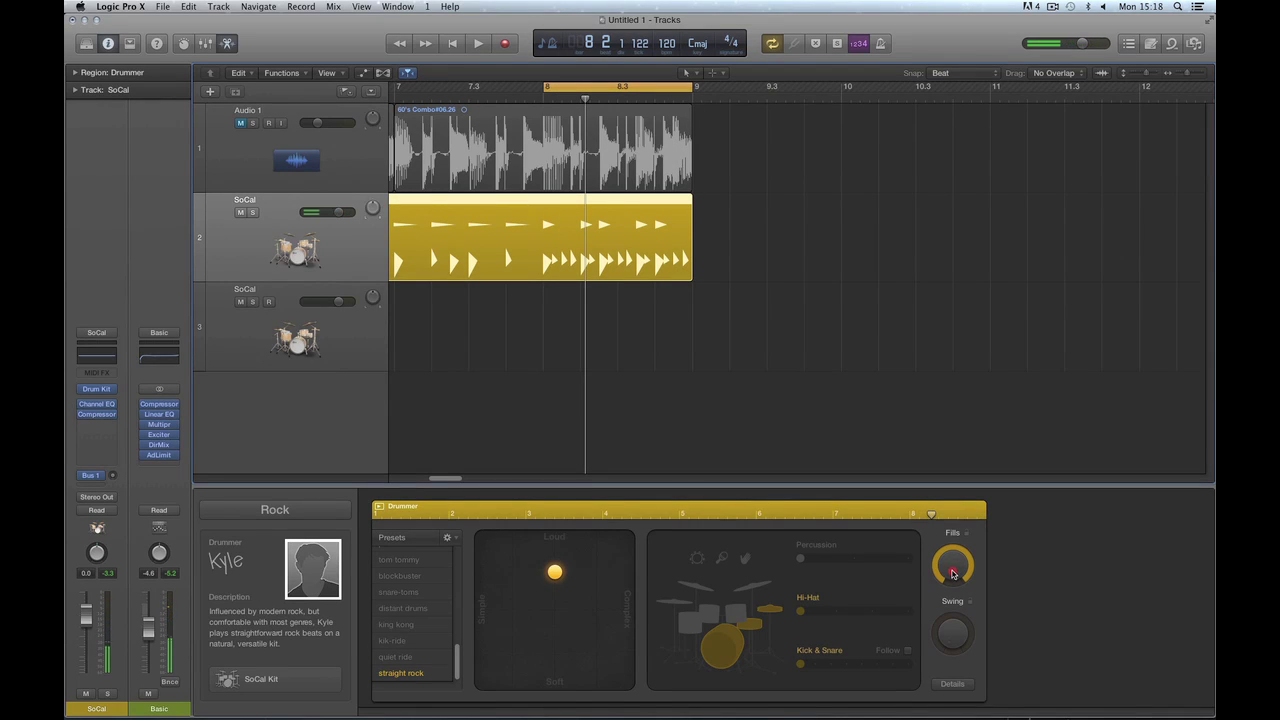
{"action": "left_click_drag", "start_coordinate": [952, 573], "coordinate": [953, 575]}
{"action": "key", "text": "space"}
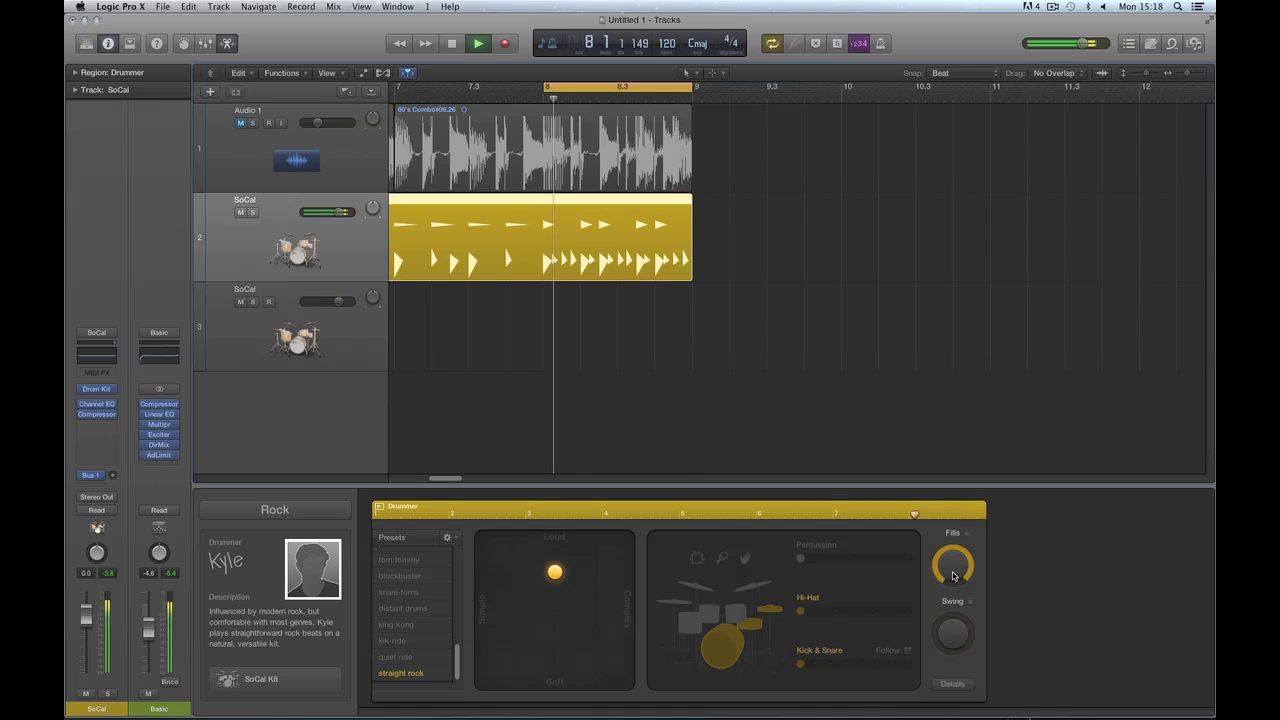
Nudge Fills slightly around its high setting several times and audition each new fill pattern in the bar 8 loop
{"action": "key", "text": "space"}
{"action": "left_click", "coordinate": [953, 575]}
{"action": "key", "text": "space"}
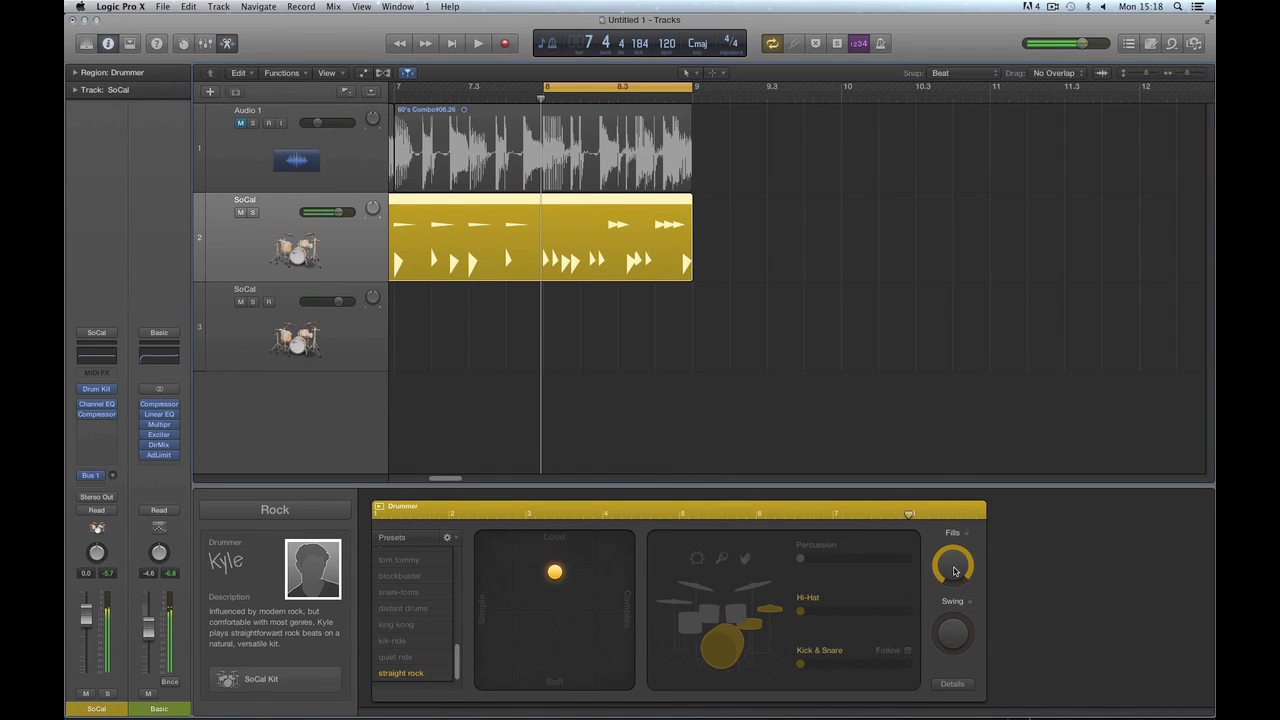
{"action": "left_click", "coordinate": [954, 575]}
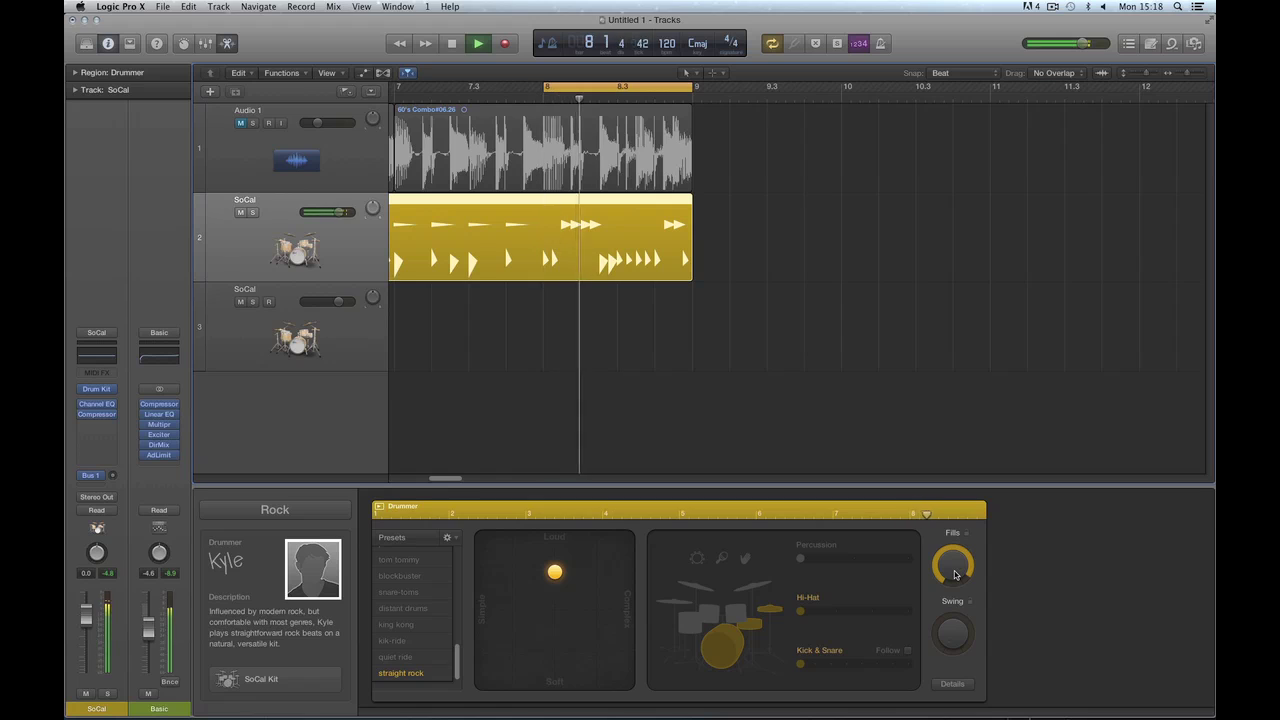
{"action": "key", "text": "space"}
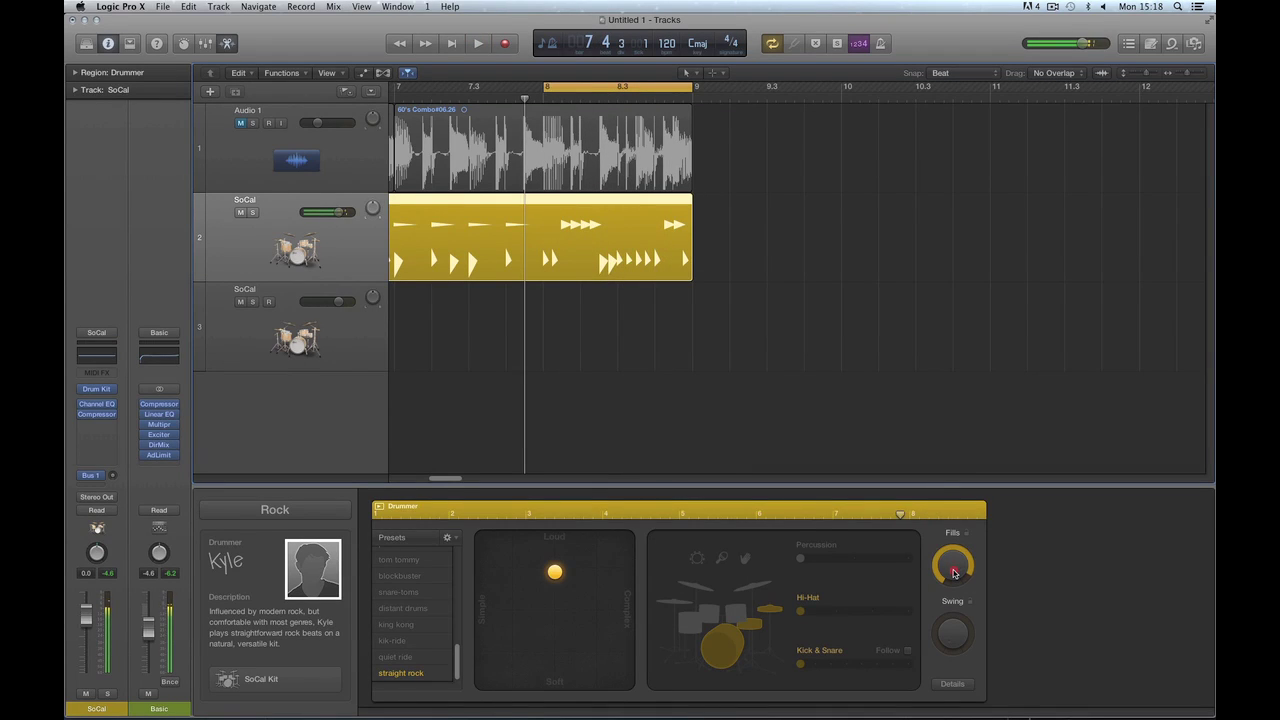
{"action": "key", "text": "space"}
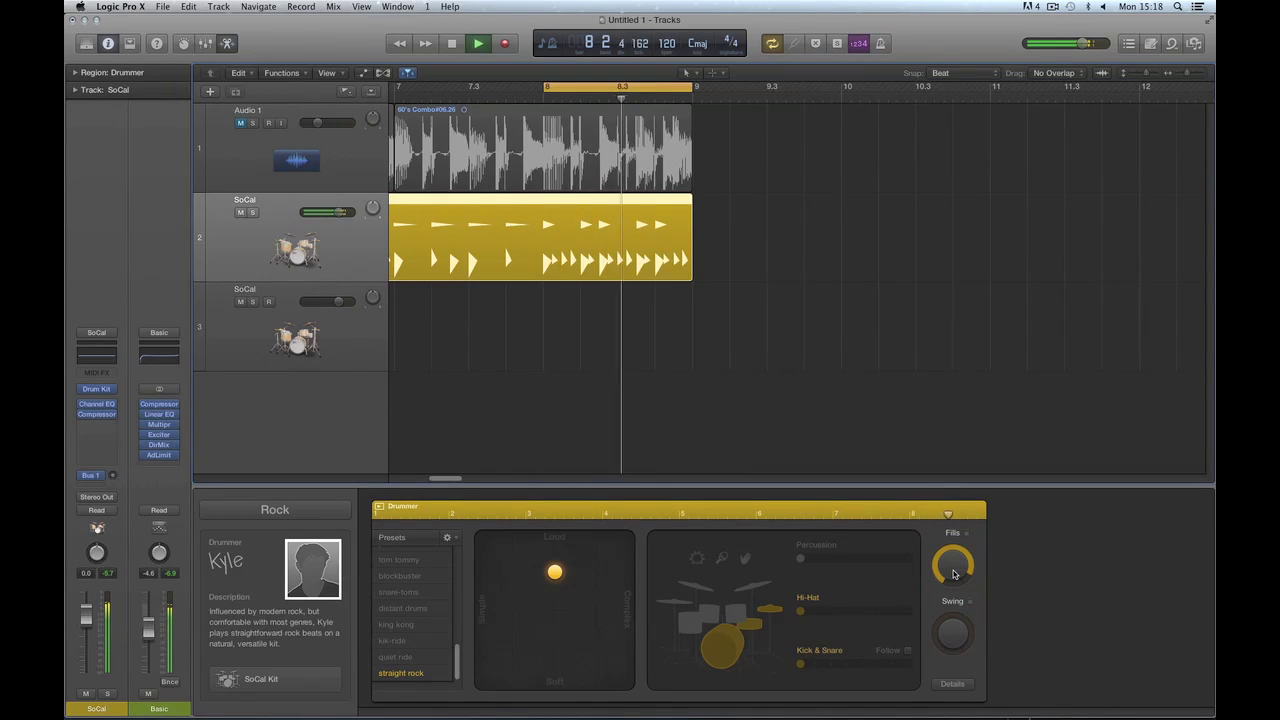
{"action": "key", "text": "space"}
{"action": "left_click", "coordinate": [954, 573]}
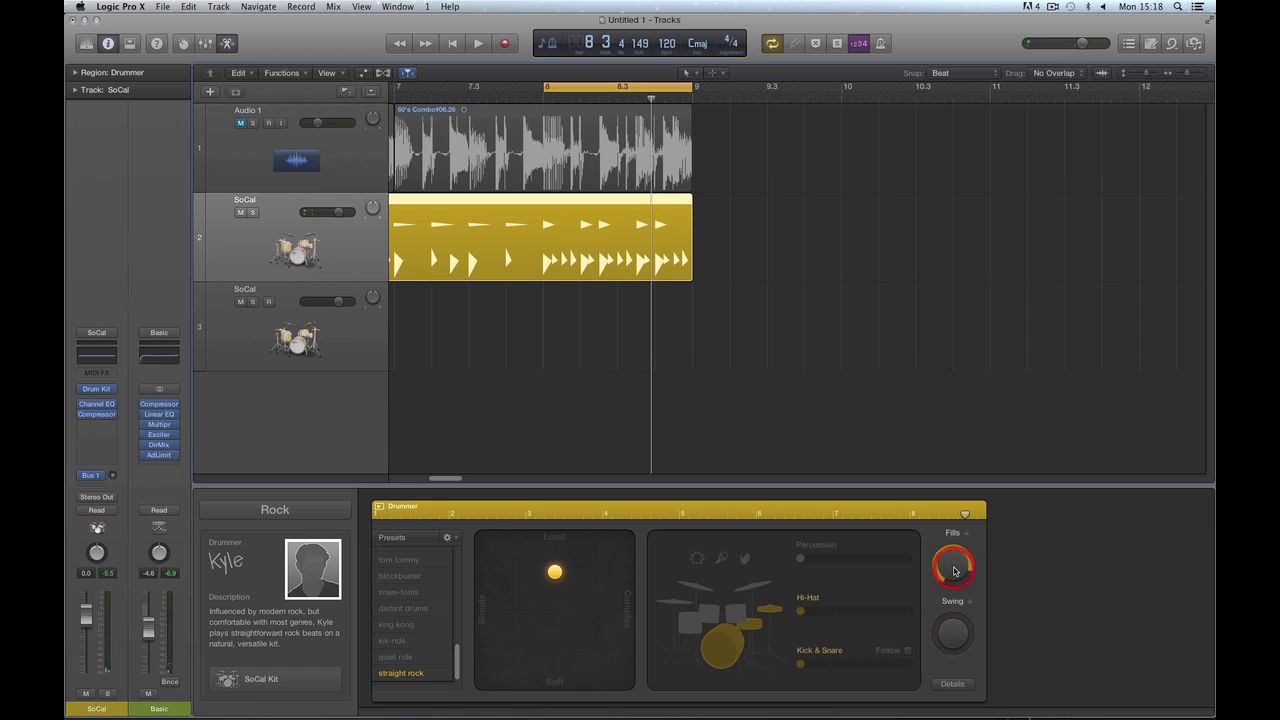
{"action": "key", "text": "space"}
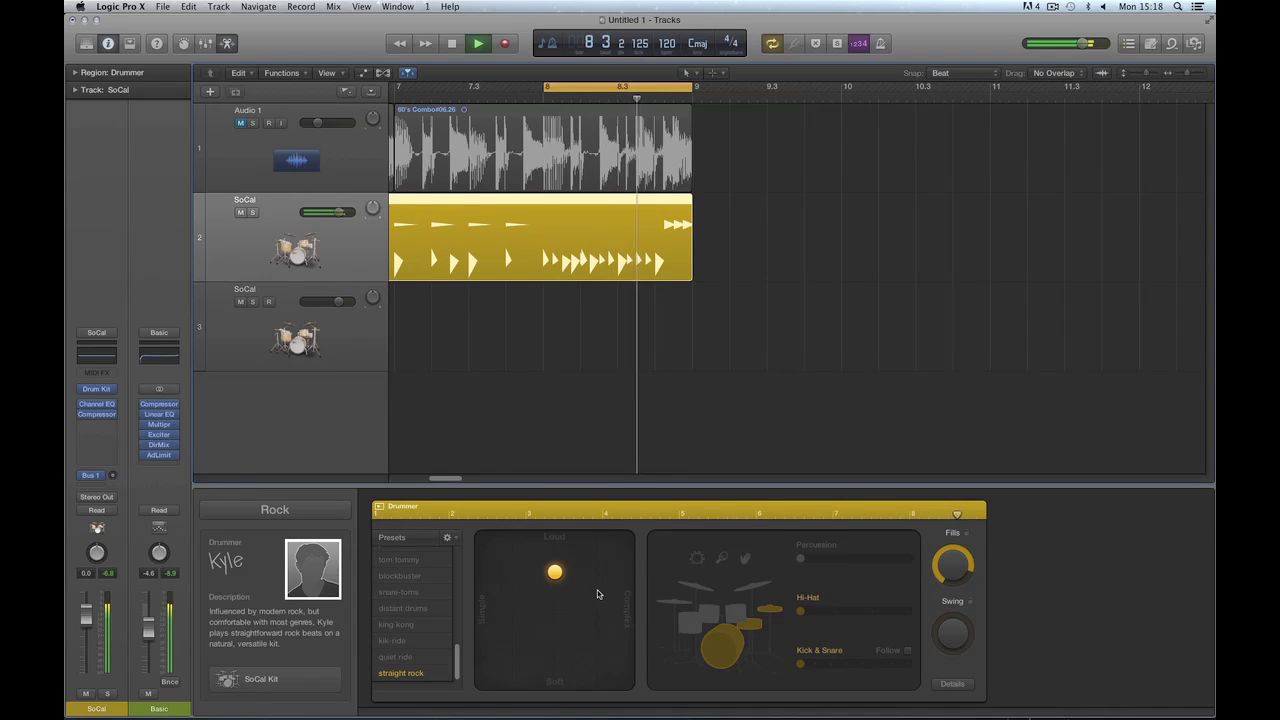
{"action": "key", "text": "space"}
Raise the performance's complexity to nearly its maximum at the same loudness, and audition the bar 8 fill
{"action": "left_click", "coordinate": [552, 574]}
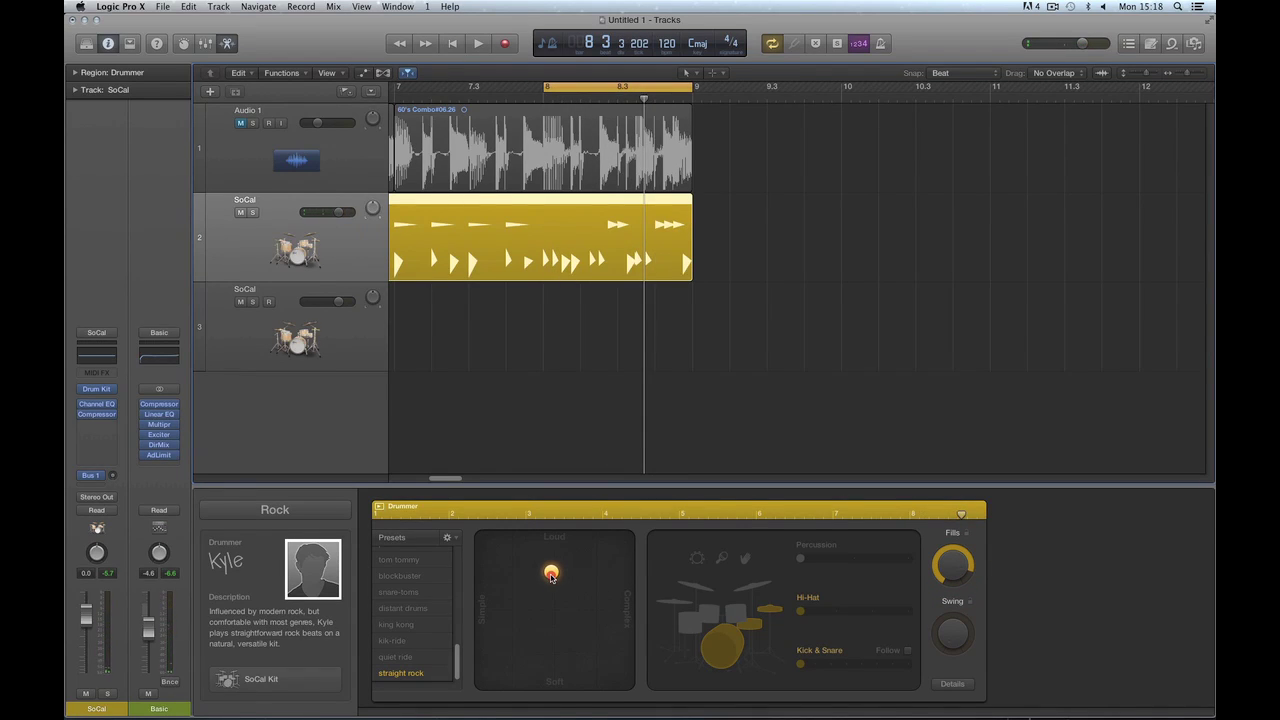
{"action": "left_click_drag", "start_coordinate": [551, 576], "coordinate": [624, 577]}
{"action": "key", "text": "space"}
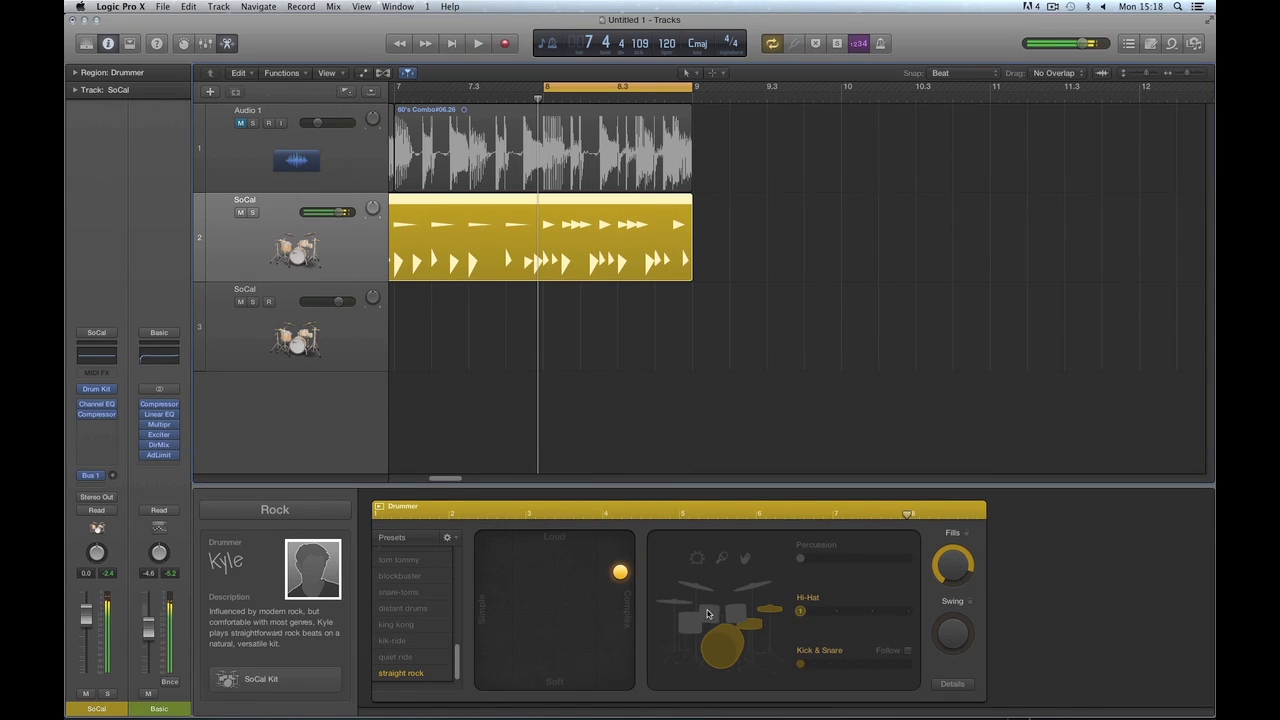
{"action": "key", "text": "space"}
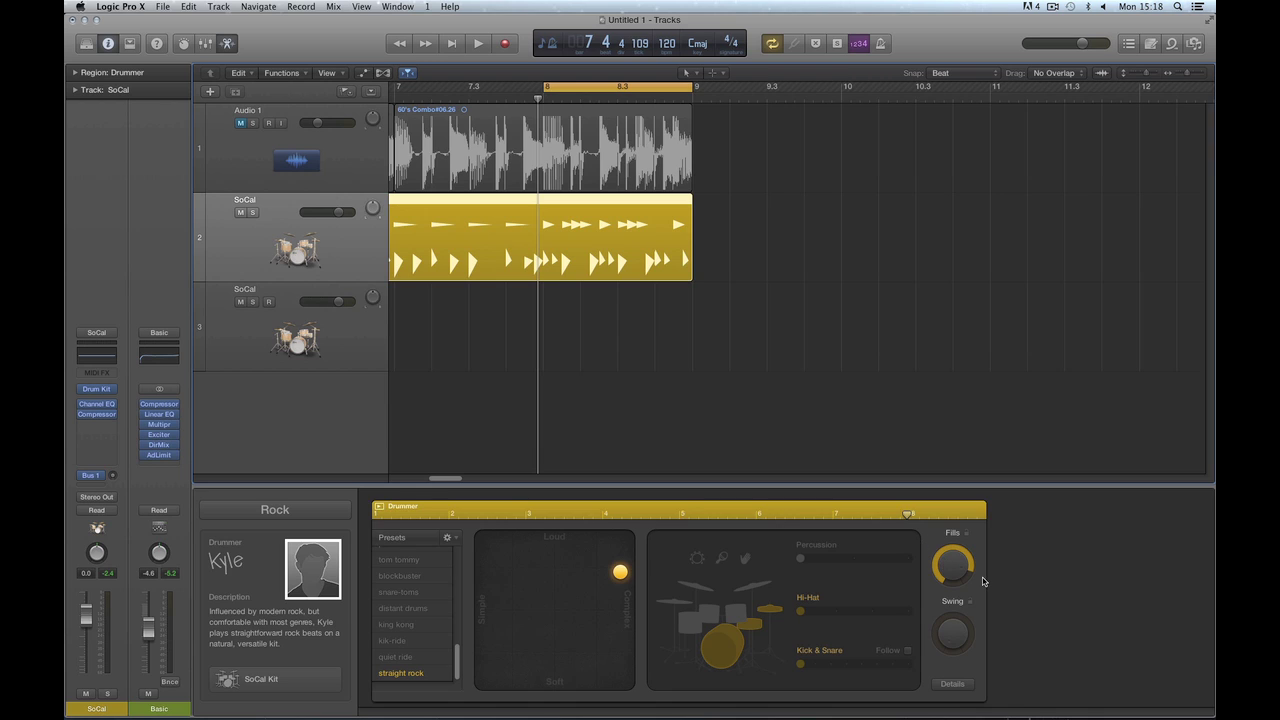
Make the performance a little less complex and lower Fills to slightly above half
{"action": "left_click_drag", "start_coordinate": [952, 567], "coordinate": [958, 570]}
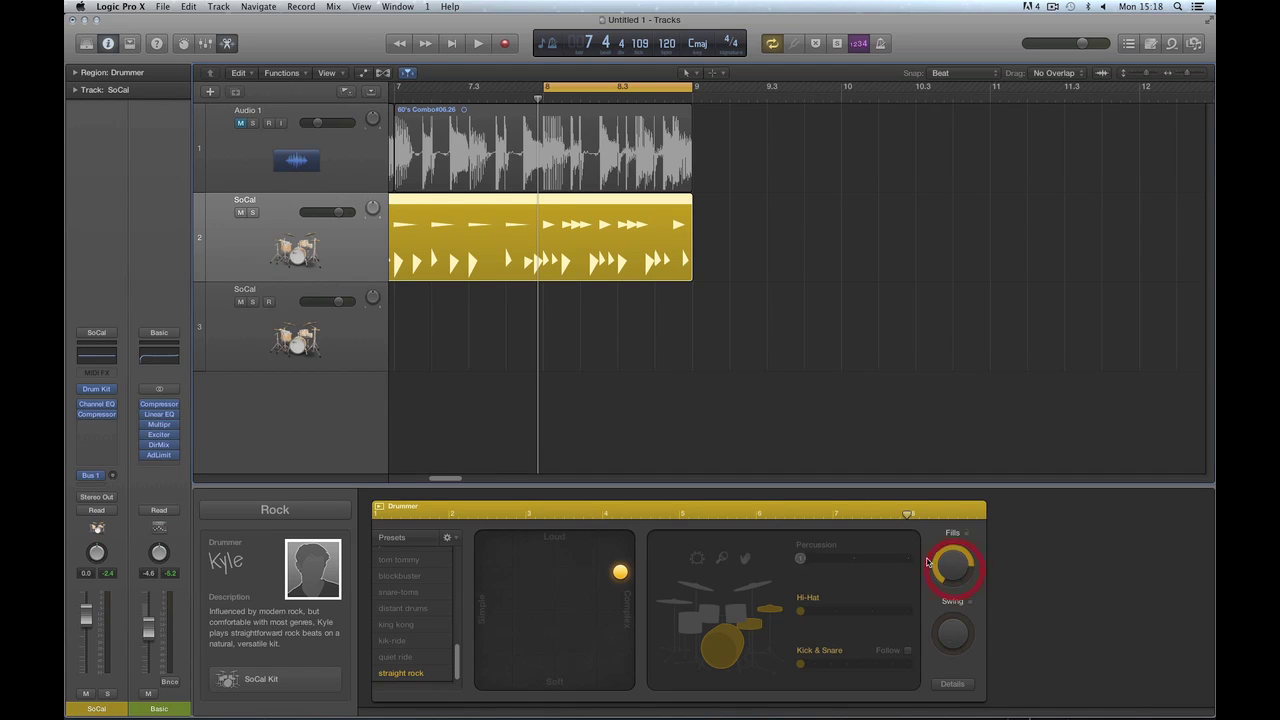
{"action": "left_click_drag", "start_coordinate": [620, 571], "coordinate": [607, 572]}
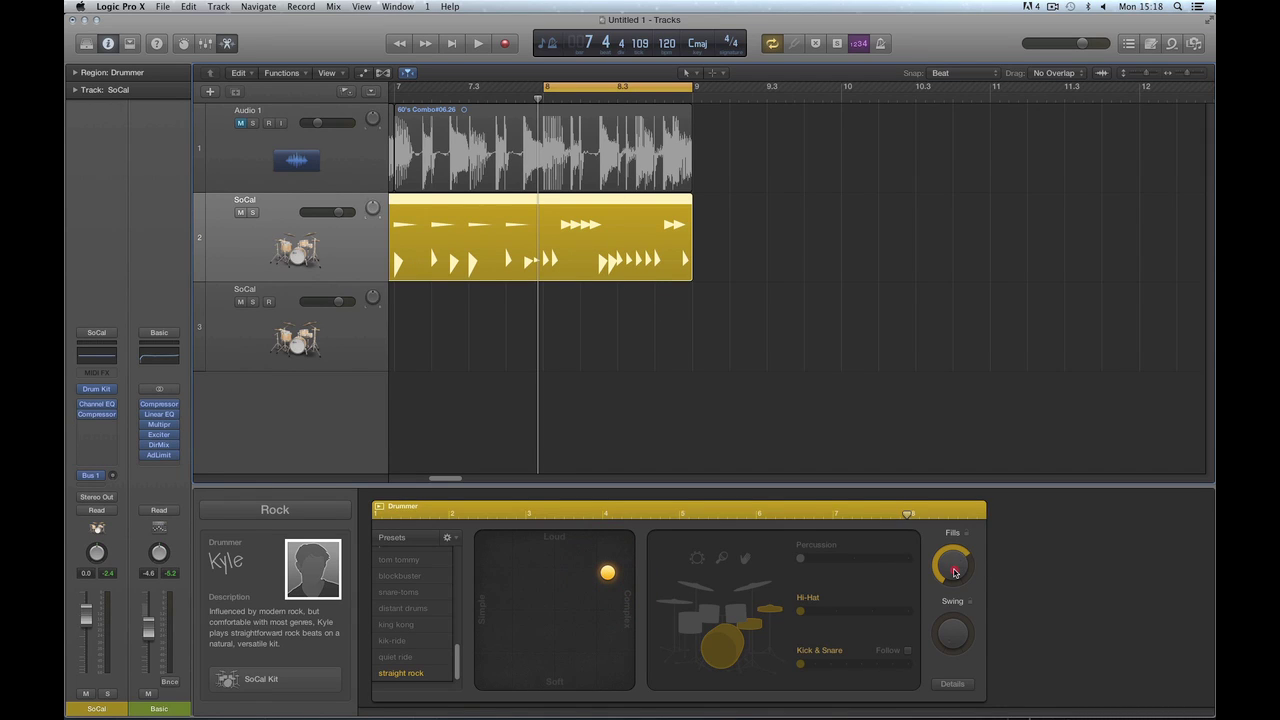
{"action": "left_click_drag", "start_coordinate": [954, 572], "coordinate": [952, 567]}
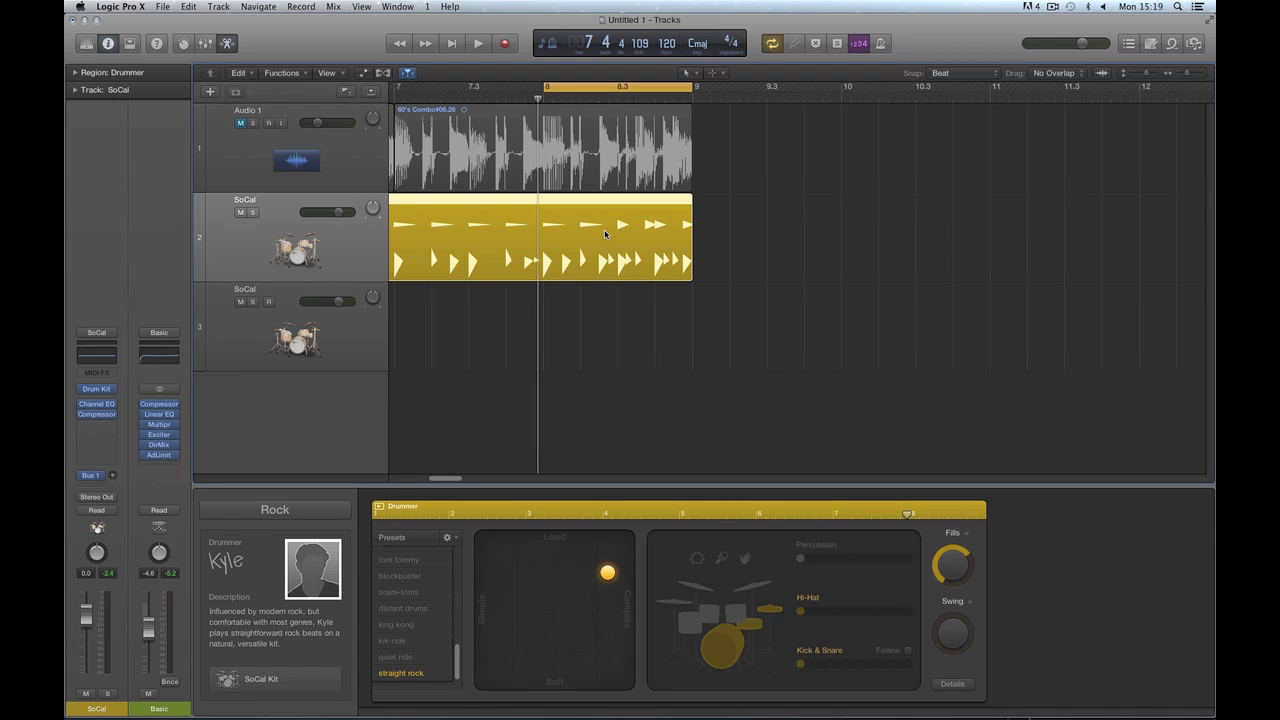
Vary Fills in small amounts between about a quarter and just over half to generate different fill patterns in bar 8
{"action": "left_click_drag", "start_coordinate": [947, 566], "coordinate": [951, 565]}
{"action": "left_click", "coordinate": [954, 569]}
{"action": "left_click", "coordinate": [954, 570]}
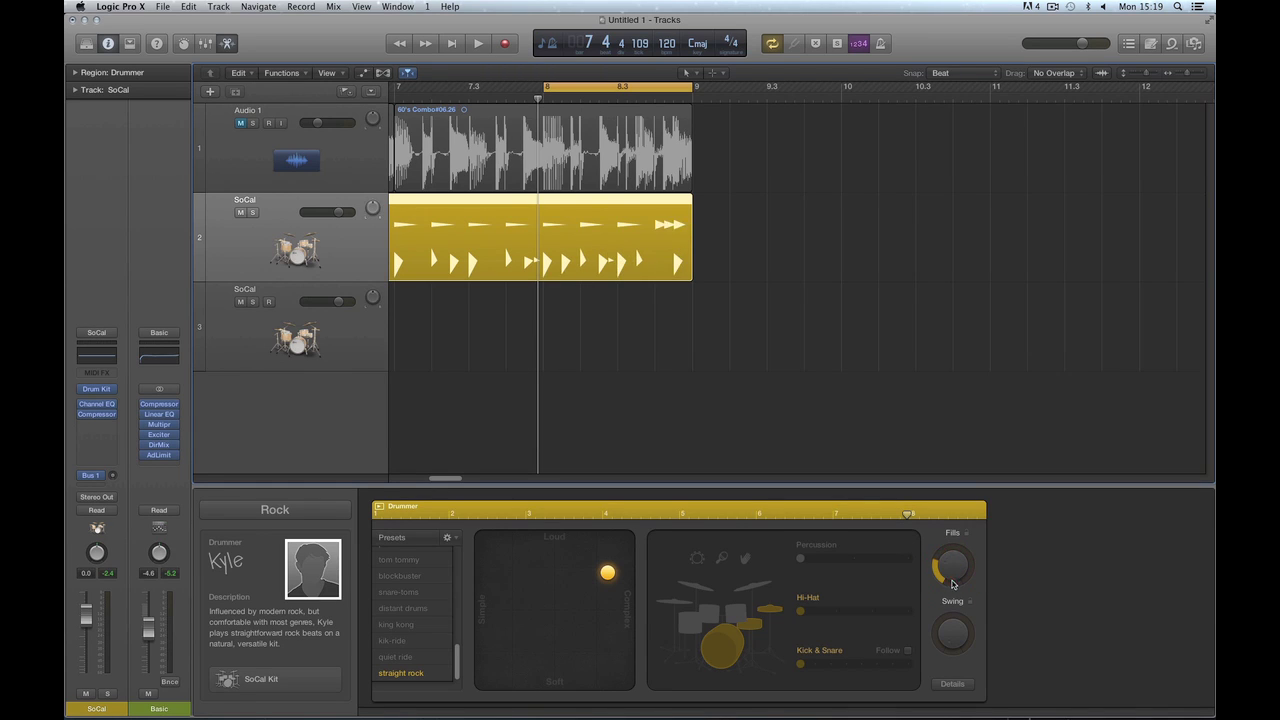
{"action": "left_click", "coordinate": [955, 570]}
{"action": "left_click", "coordinate": [956, 568]}
{"action": "left_click", "coordinate": [956, 567]}
{"action": "left_click", "coordinate": [955, 566]}
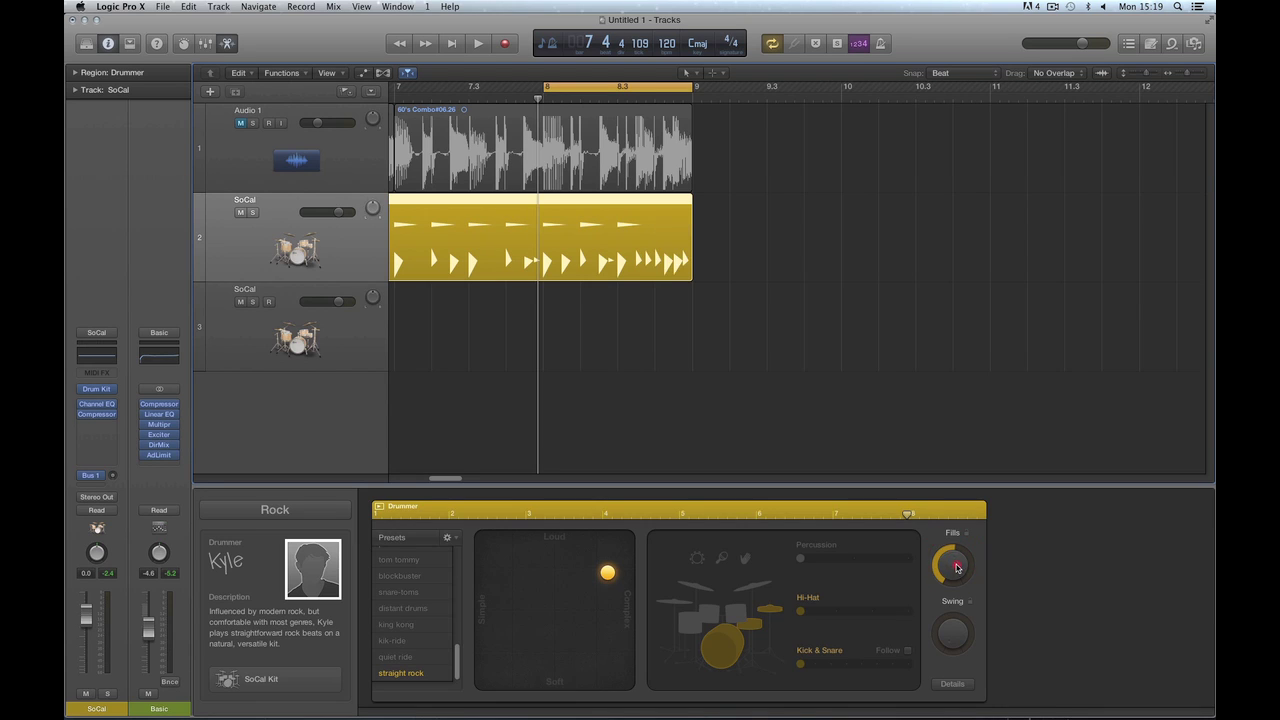
{"action": "left_click", "coordinate": [955, 565]}
{"action": "left_click", "coordinate": [955, 563]}
{"action": "left_click", "coordinate": [955, 566]}
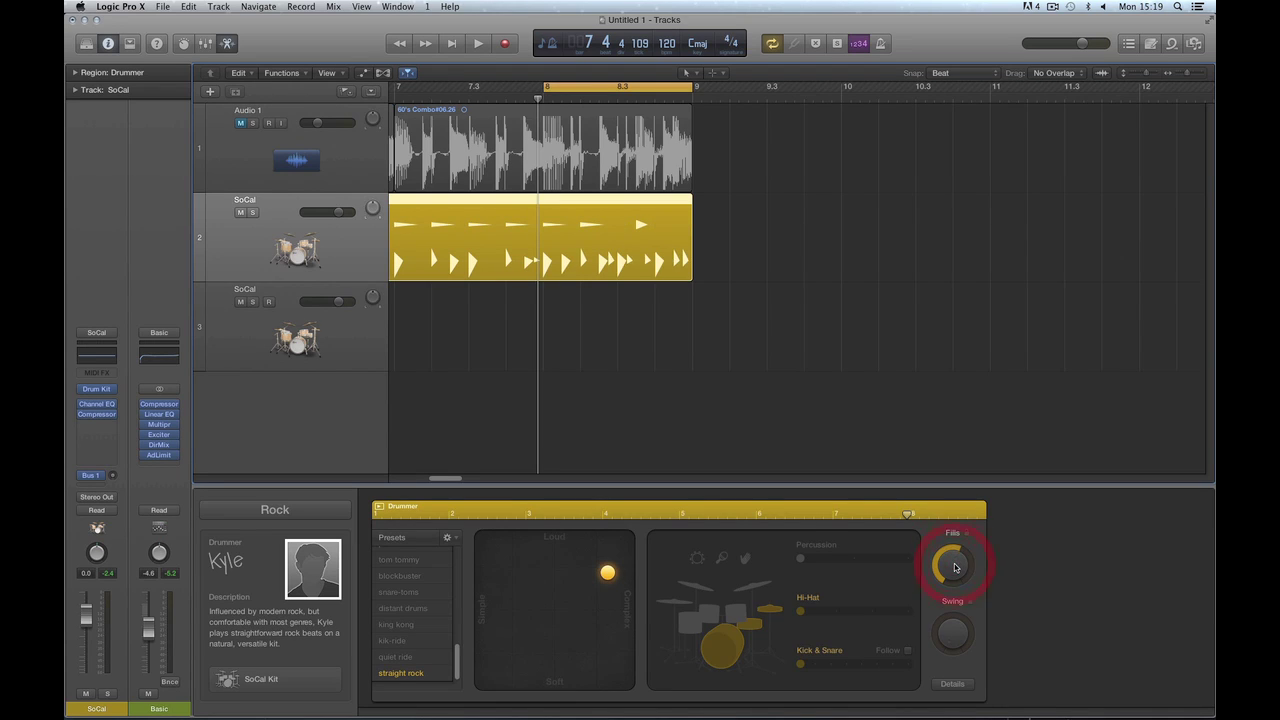
{"action": "left_click", "coordinate": [955, 567]}
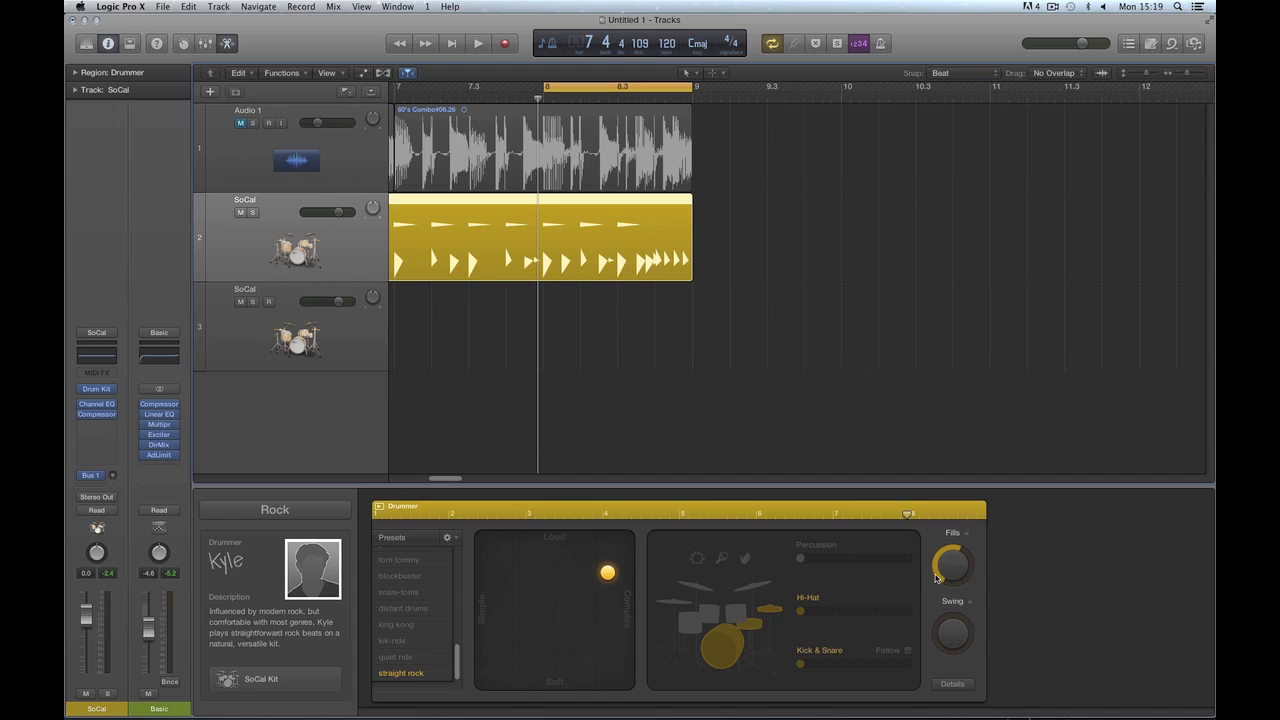
{"action": "left_click", "coordinate": [950, 568]}
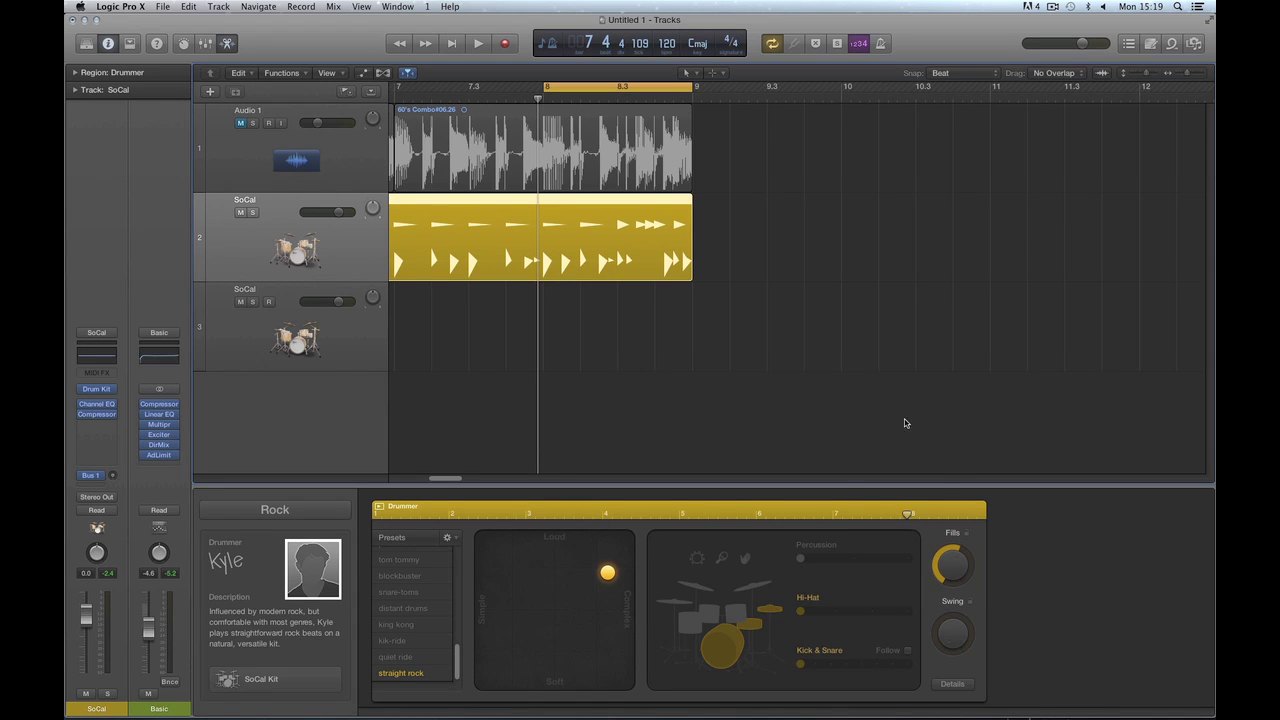
Try the Fills lock on and off, and turn Fills down to zero
{"action": "left_click", "coordinate": [967, 537]}
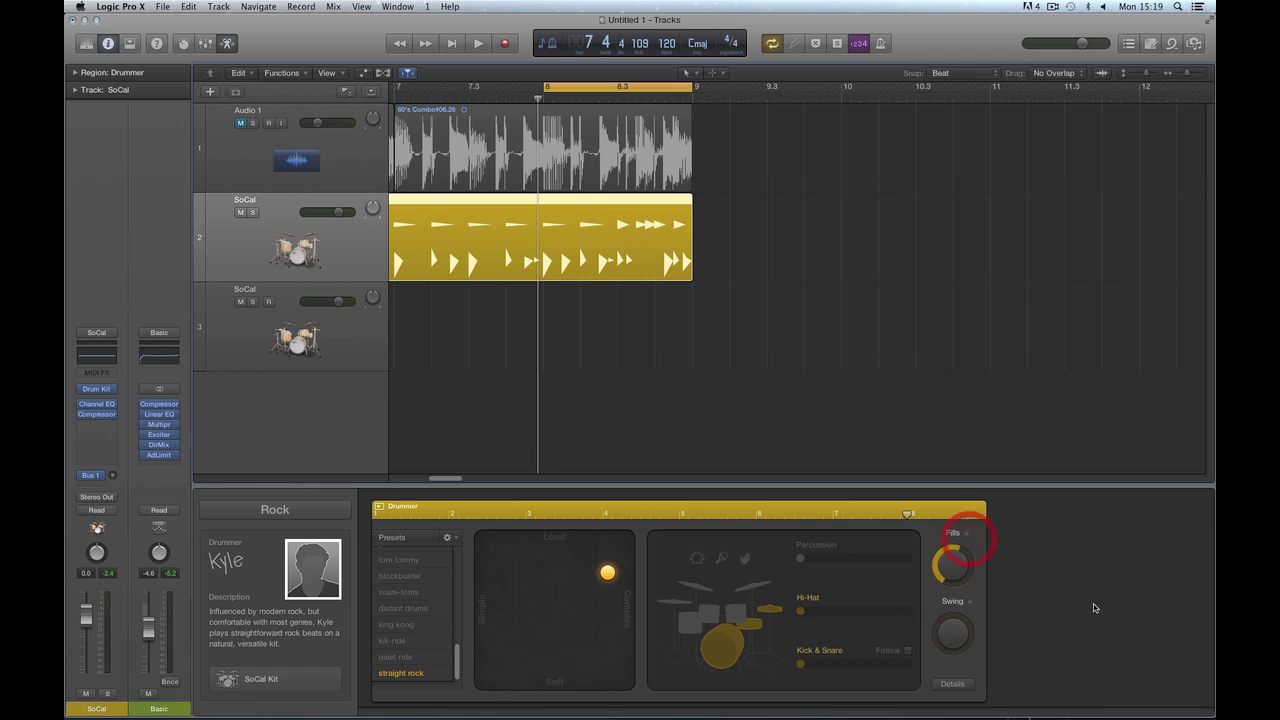
{"action": "left_click", "coordinate": [967, 536]}
{"action": "left_click", "coordinate": [967, 535]}
{"action": "left_click", "coordinate": [951, 567]}
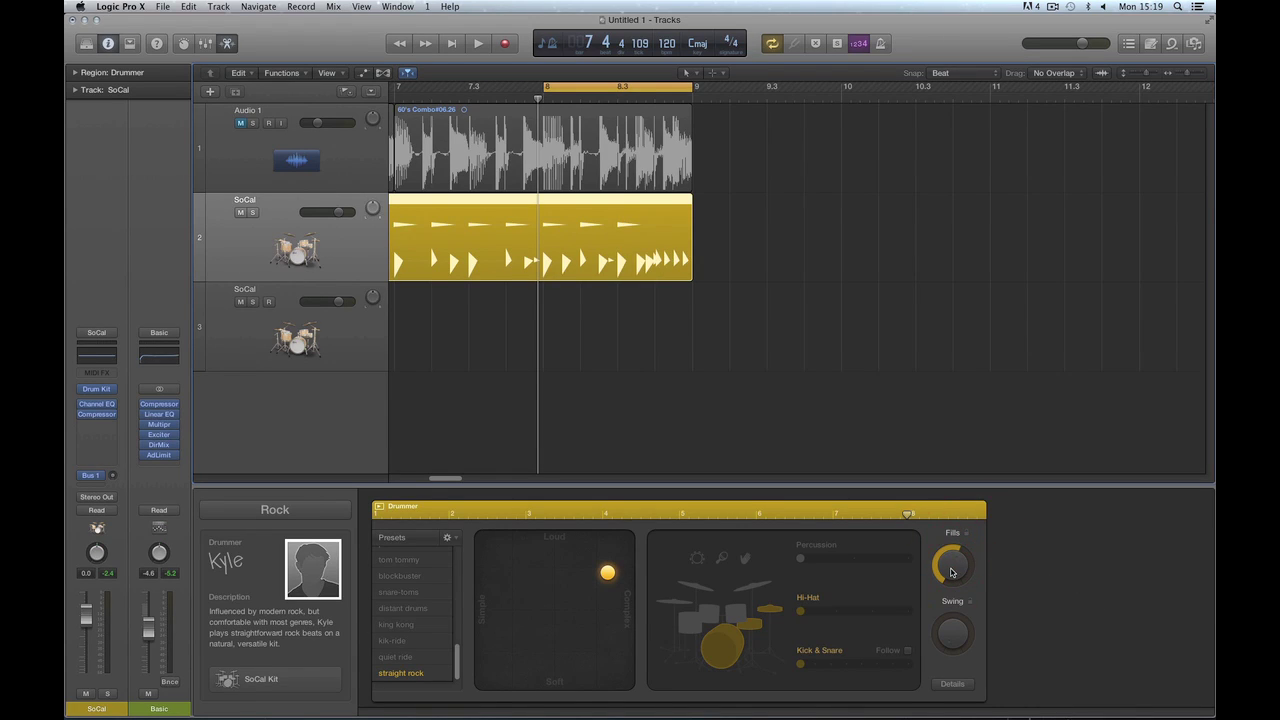
{"action": "left_click", "coordinate": [950, 570]}
{"action": "left_click_drag", "start_coordinate": [958, 561], "coordinate": [960, 565]}
{"action": "left_click", "coordinate": [967, 535]}
{"action": "left_click", "coordinate": [967, 535]}
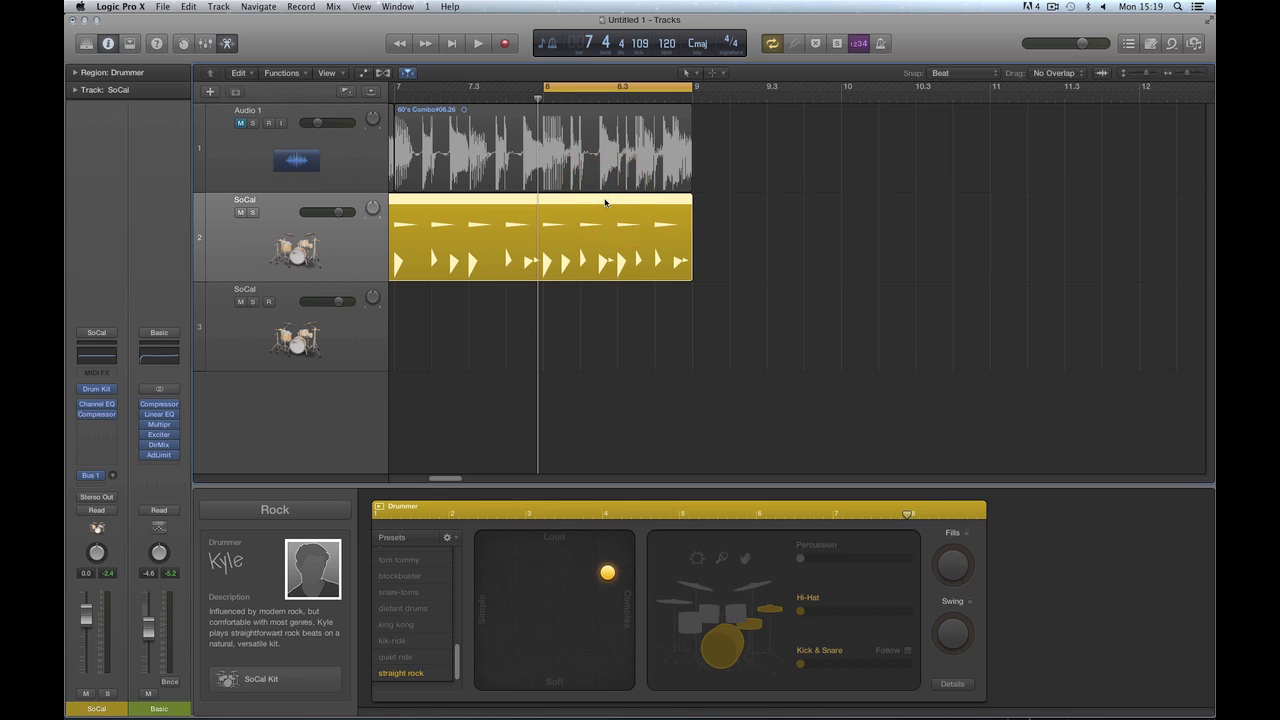
Set the cycle range to the whole Drummer region, bars 1 to 9
{"action": "key", "text": "u"}
{"action": "key", "text": "super+Left"}
{"action": "key", "text": "super+Left"}
{"action": "key", "text": "super+Left"}
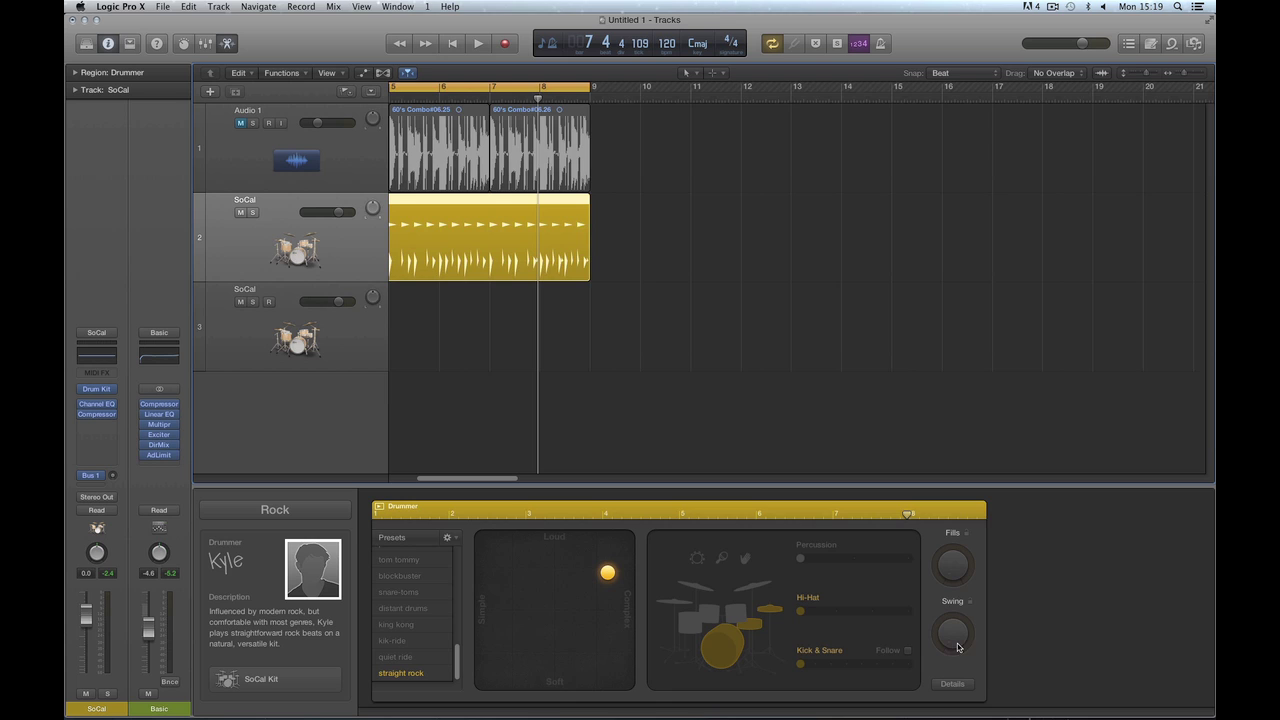
Raise Swing to its maximum and play the start of the region
{"action": "left_click_drag", "start_coordinate": [957, 647], "coordinate": [937, 451]}
{"action": "key", "text": "space"}
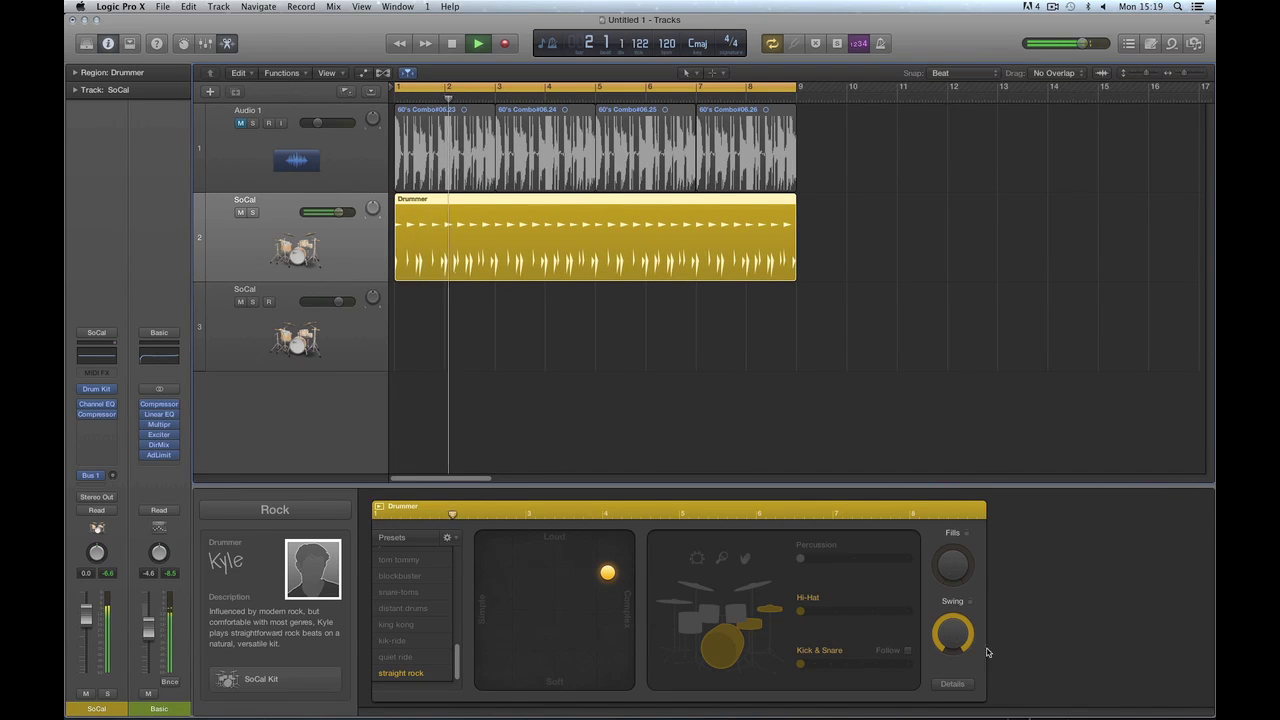
{"action": "key", "text": "space"}
Lower Swing to about two thirds and play the region again
{"action": "left_click", "coordinate": [955, 645]}
{"action": "left_click_drag", "start_coordinate": [955, 645], "coordinate": [954, 654]}
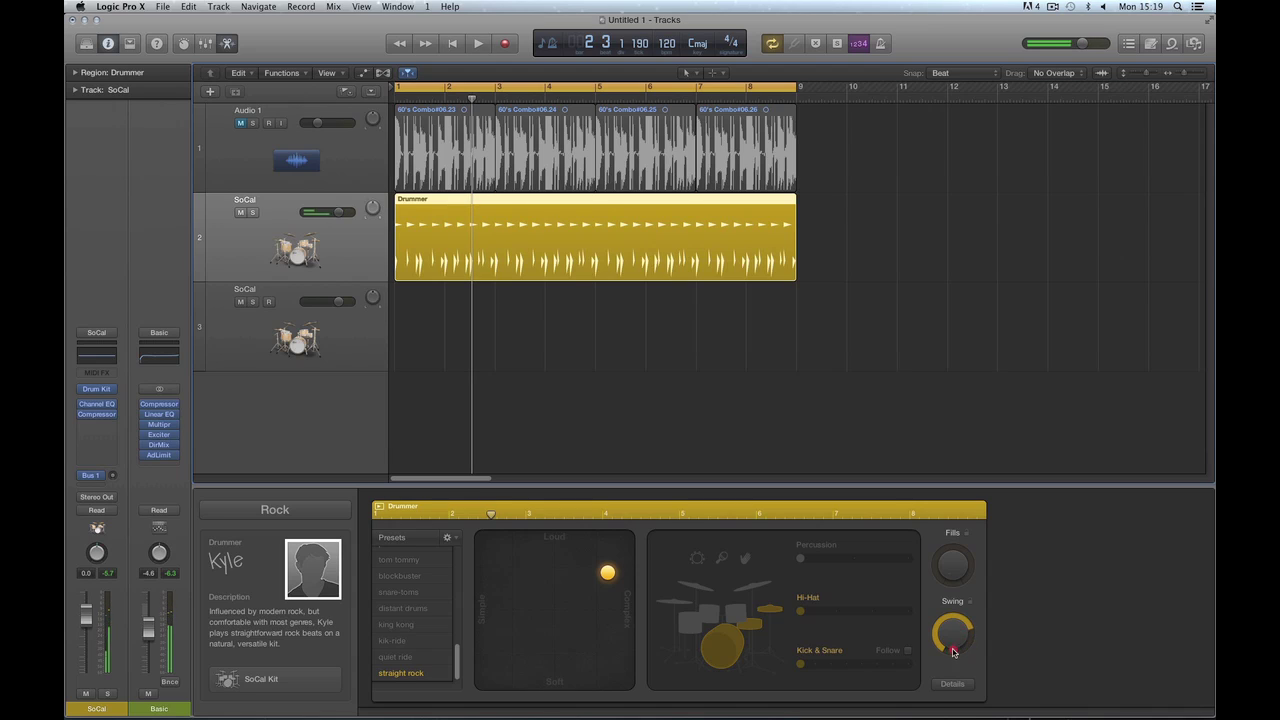
{"action": "key", "text": "space"}
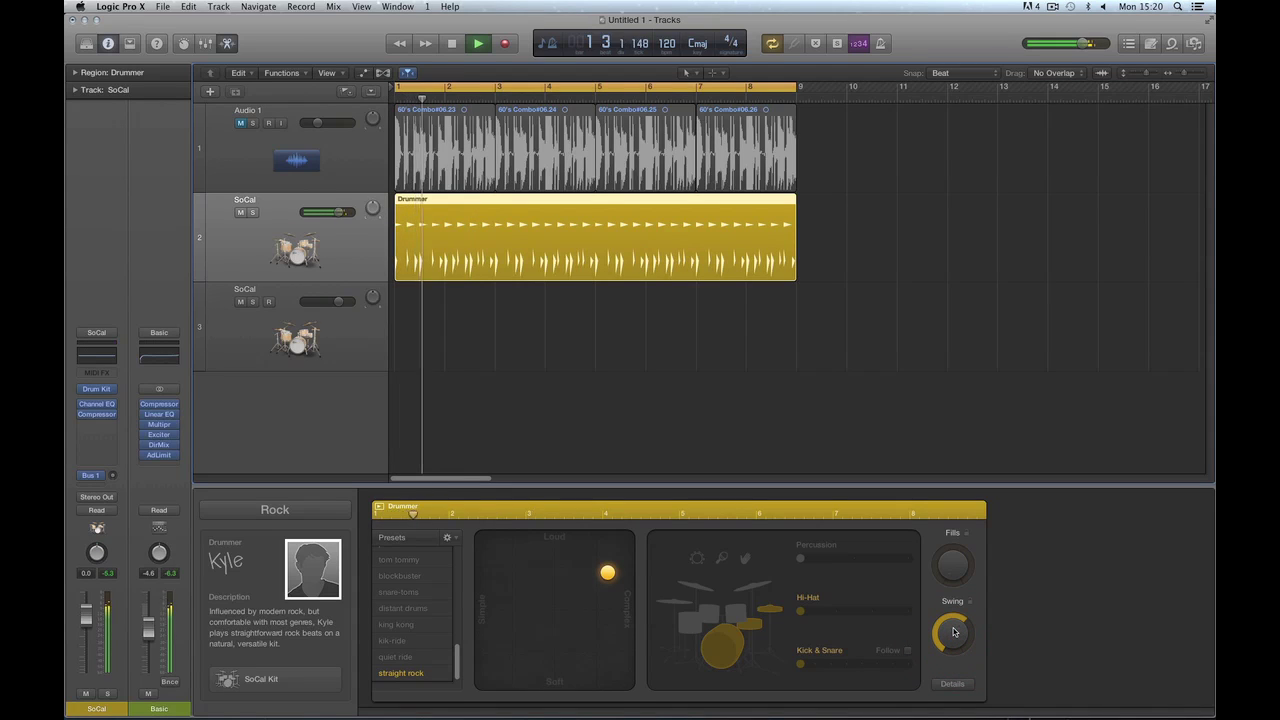
Stop playback, try the Swing lock on and off, and turn Swing down to zero
{"action": "key", "text": "space"}
{"action": "left_click_drag", "start_coordinate": [953, 632], "coordinate": [953, 560]}
{"action": "left_click", "coordinate": [970, 603]}
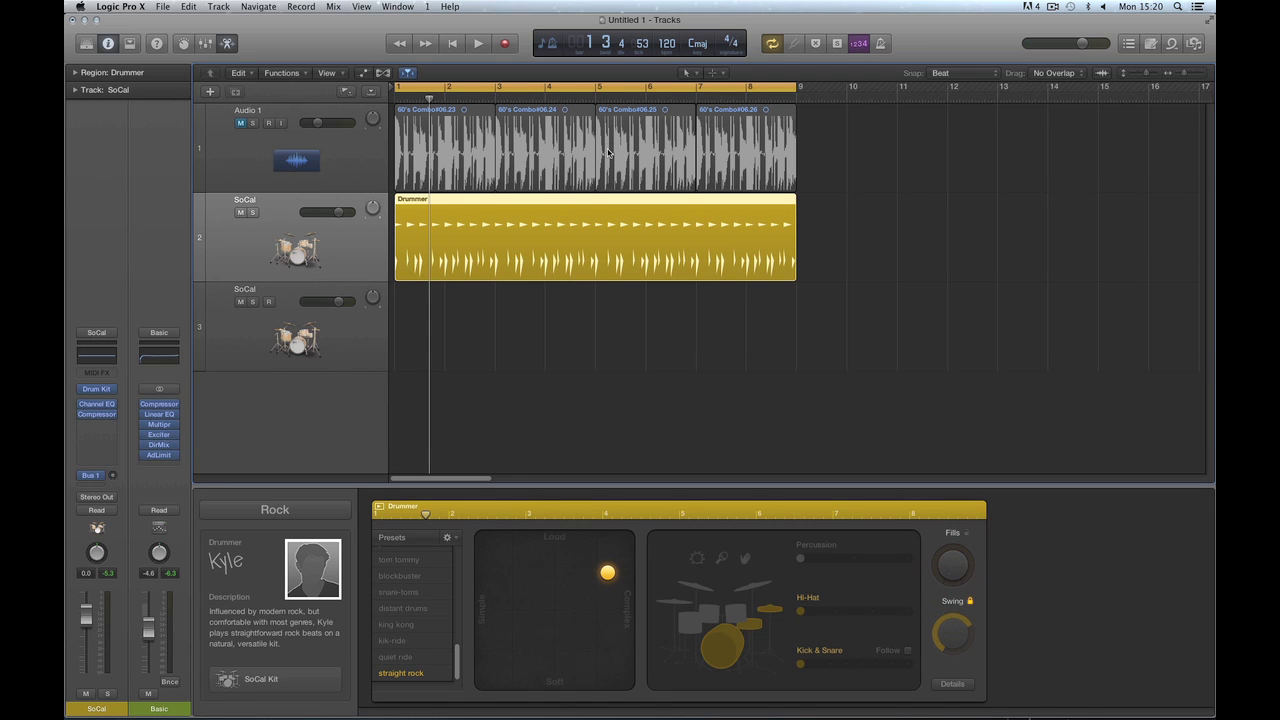
{"action": "left_click", "coordinate": [968, 603]}
{"action": "left_click", "coordinate": [969, 602]}
{"action": "left_click", "coordinate": [969, 602]}
{"action": "left_click", "coordinate": [952, 630]}
{"action": "left_click_drag", "start_coordinate": [952, 630], "coordinate": [956, 686]}
Look over the Feel, Ghost Notes and Hi-Hat detail settings, return the playhead to bar 1, and go back to the kit view
{"action": "left_click", "coordinate": [956, 686]}
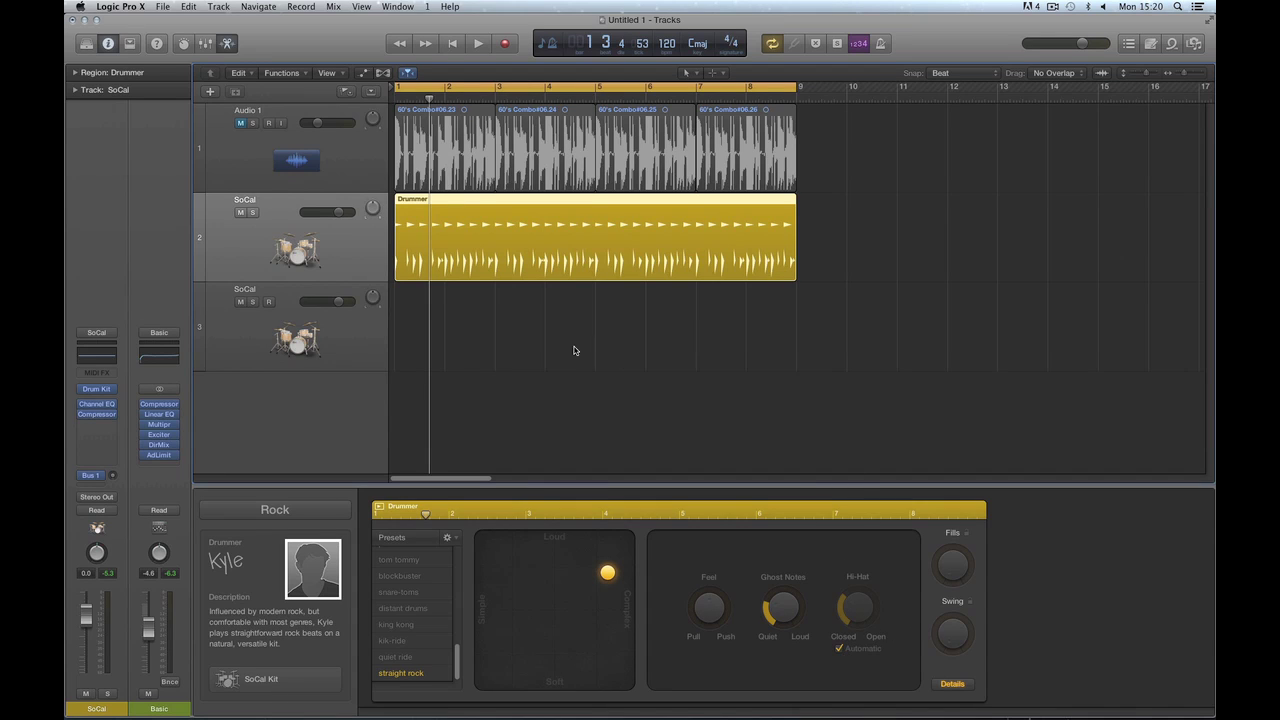
{"action": "left_click", "coordinate": [451, 44]}
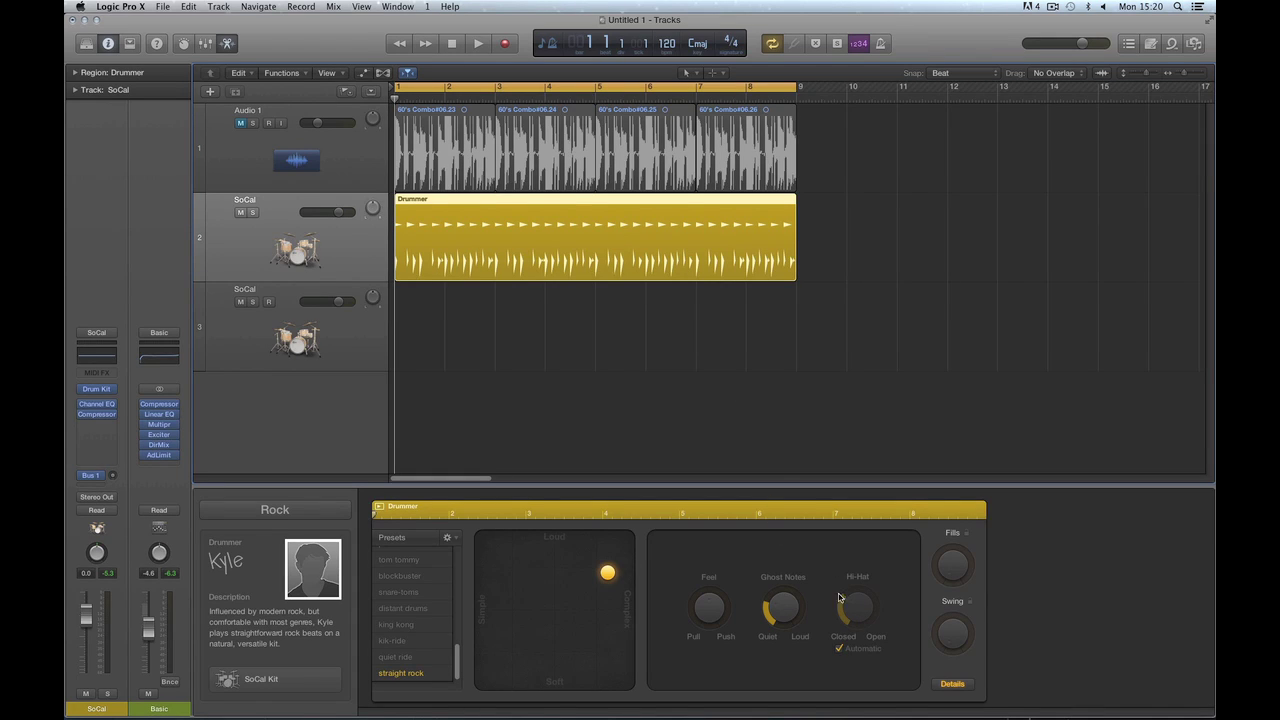
{"action": "left_click", "coordinate": [952, 684]}
Set the Hi-Hat variation to 2 and switch off the kick and snare
{"action": "left_click", "coordinate": [835, 612]}
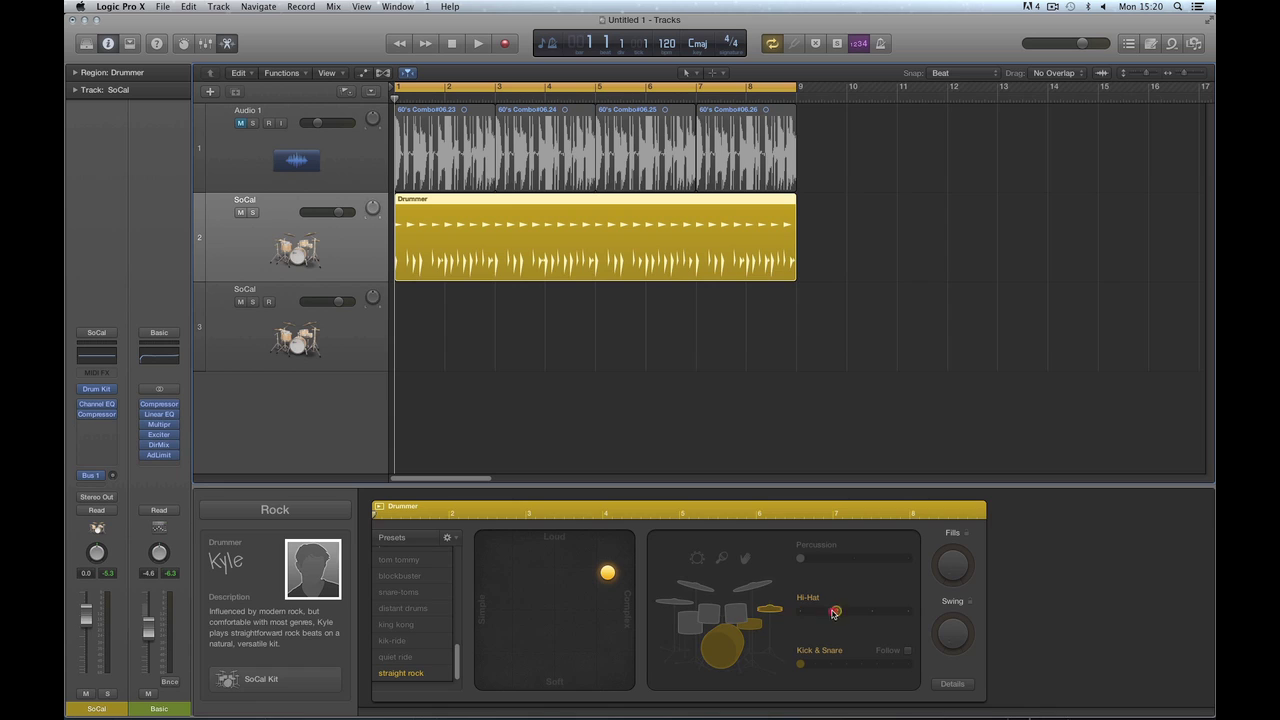
{"action": "mouse_move", "coordinate": [835, 612]}
{"action": "left_mouse_down"}
{"action": "mouse_move", "coordinate": [872, 614]}
{"action": "mouse_move", "coordinate": [846, 618]}
{"action": "left_mouse_up"}
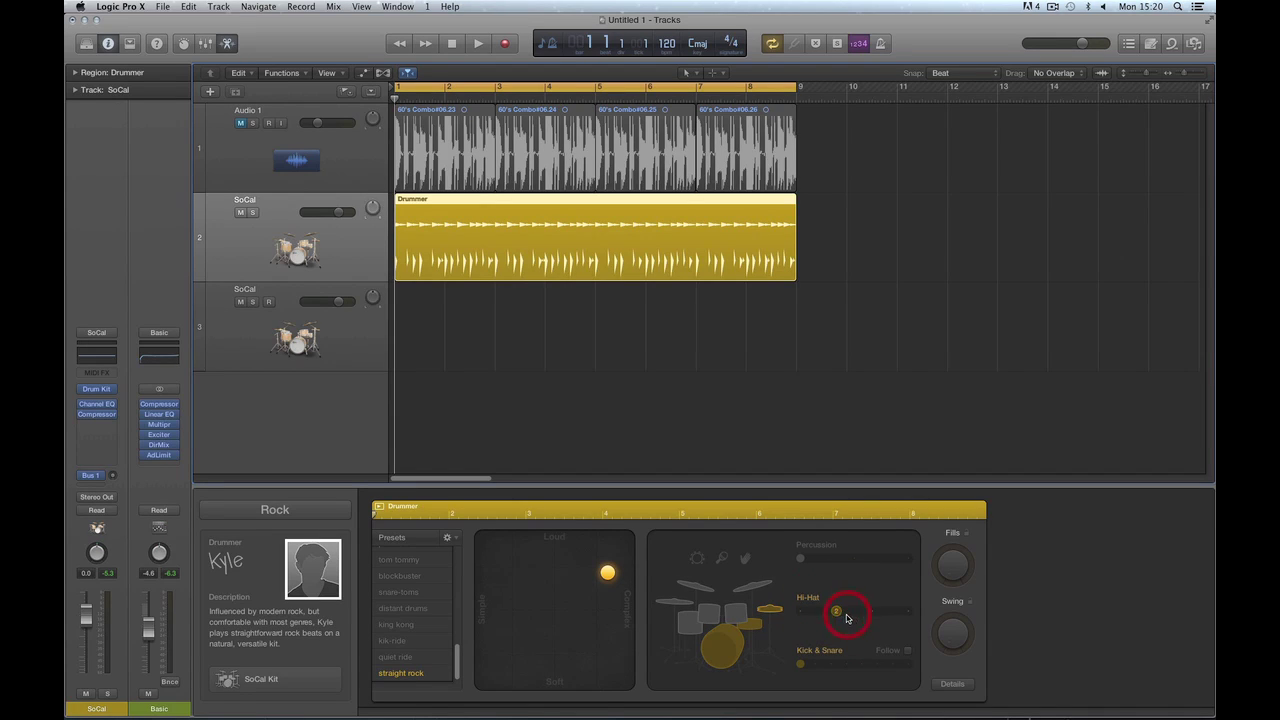
{"action": "left_click", "coordinate": [731, 640]}
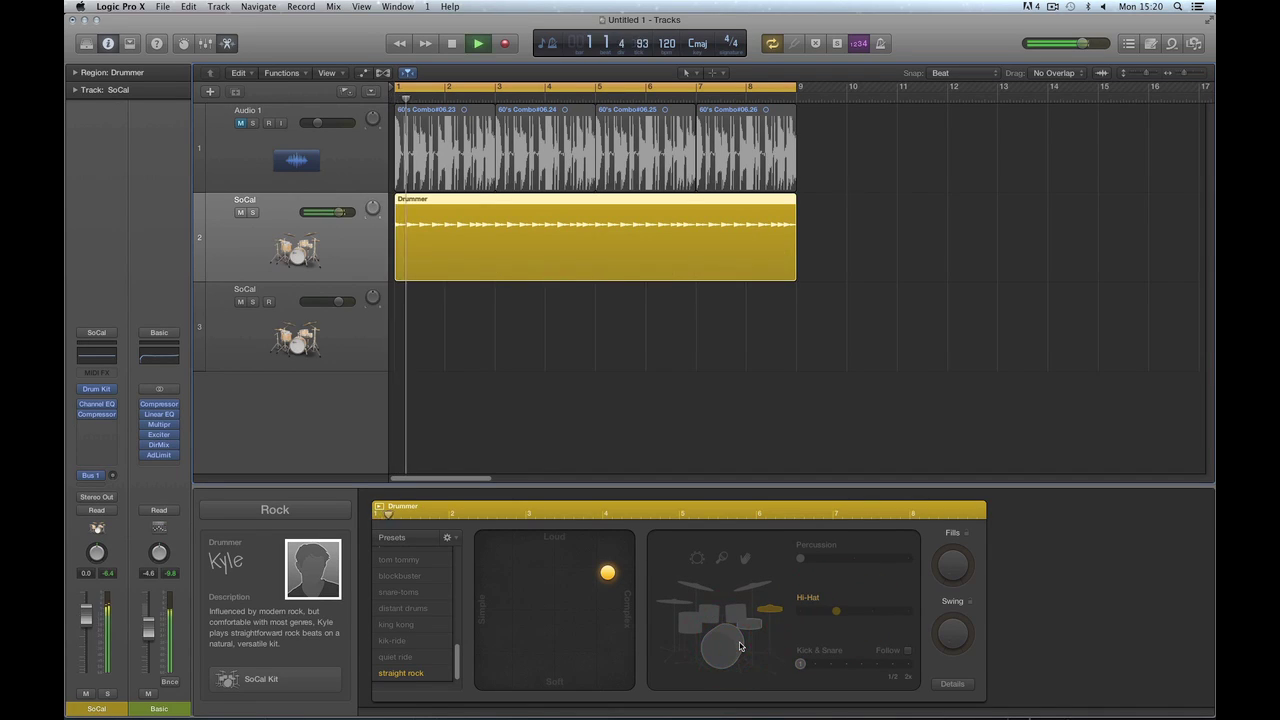
Show the performance details and play the hi-hat on its own from the start of the region
{"action": "left_click", "coordinate": [944, 685]}
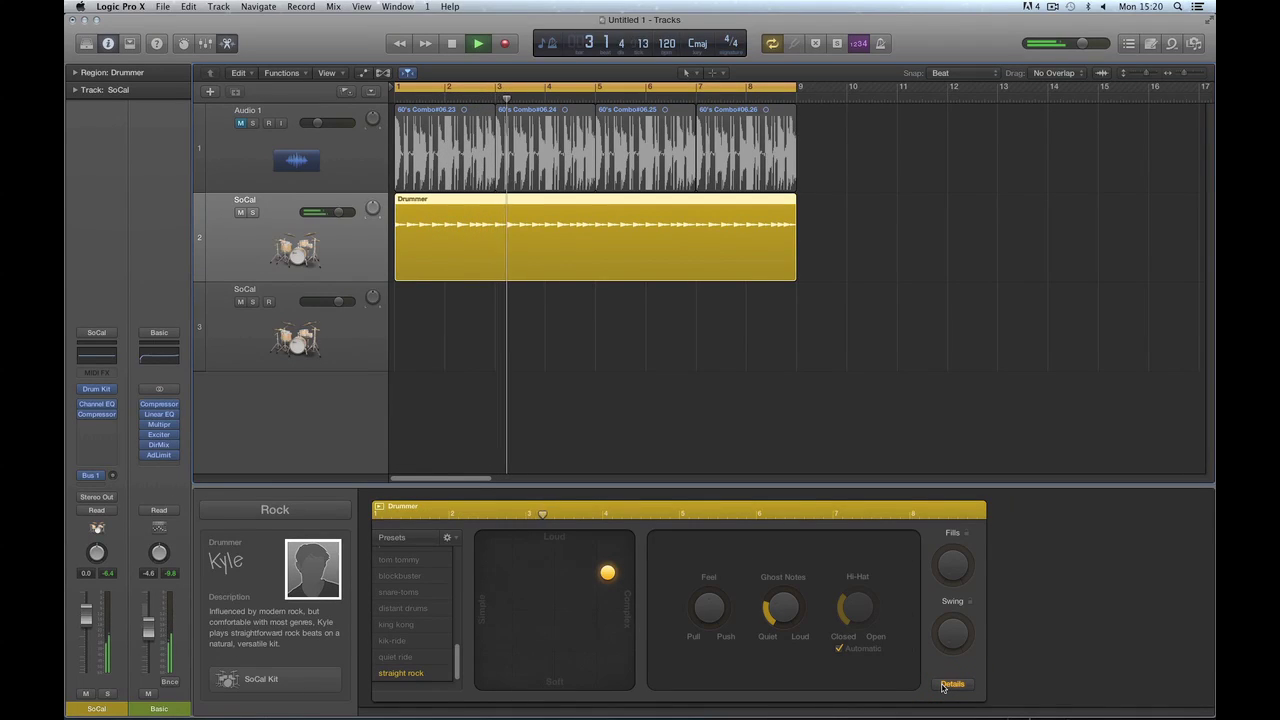
{"action": "key", "text": "space"}
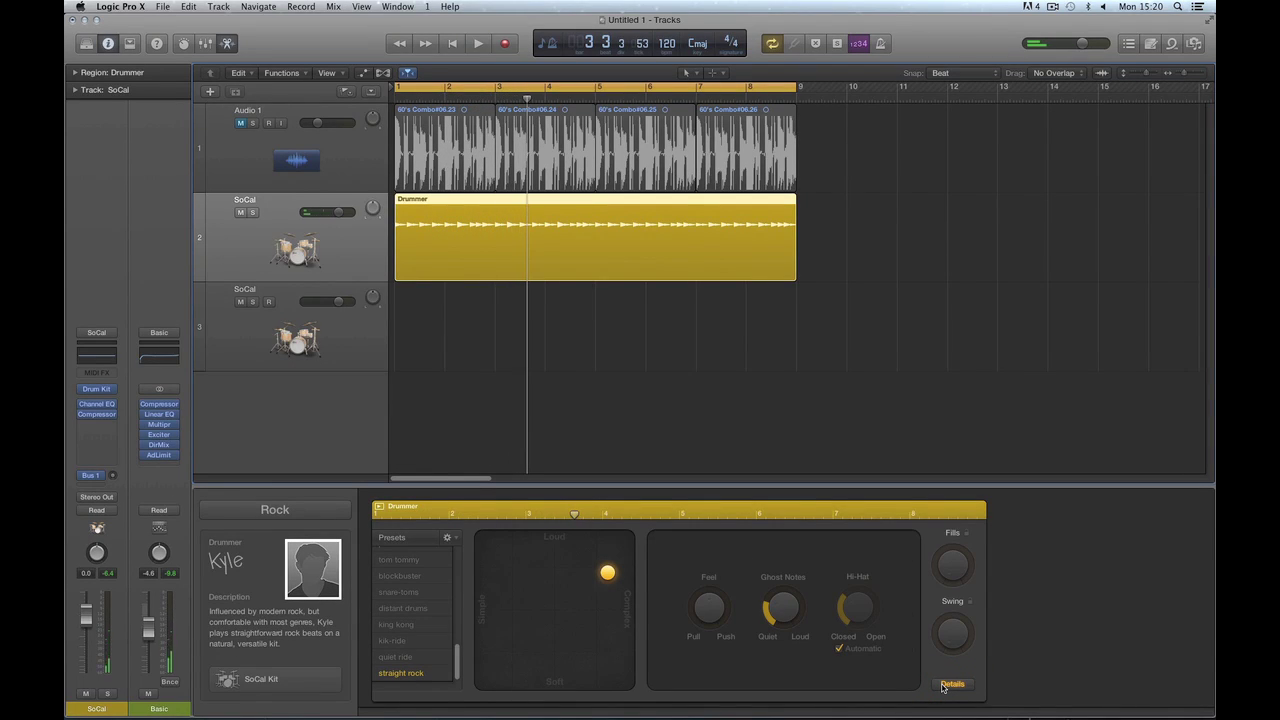
{"action": "key", "text": "Return"}
{"action": "key", "text": "space"}
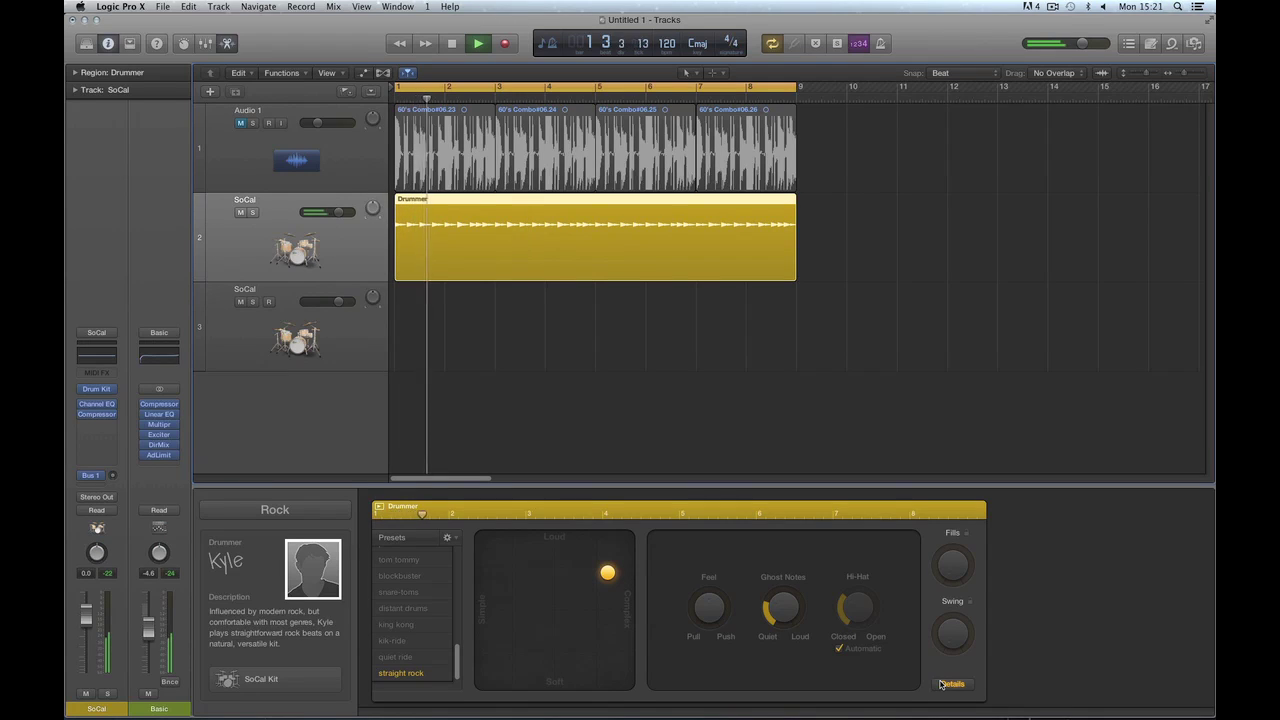
{"action": "key", "text": "space"}
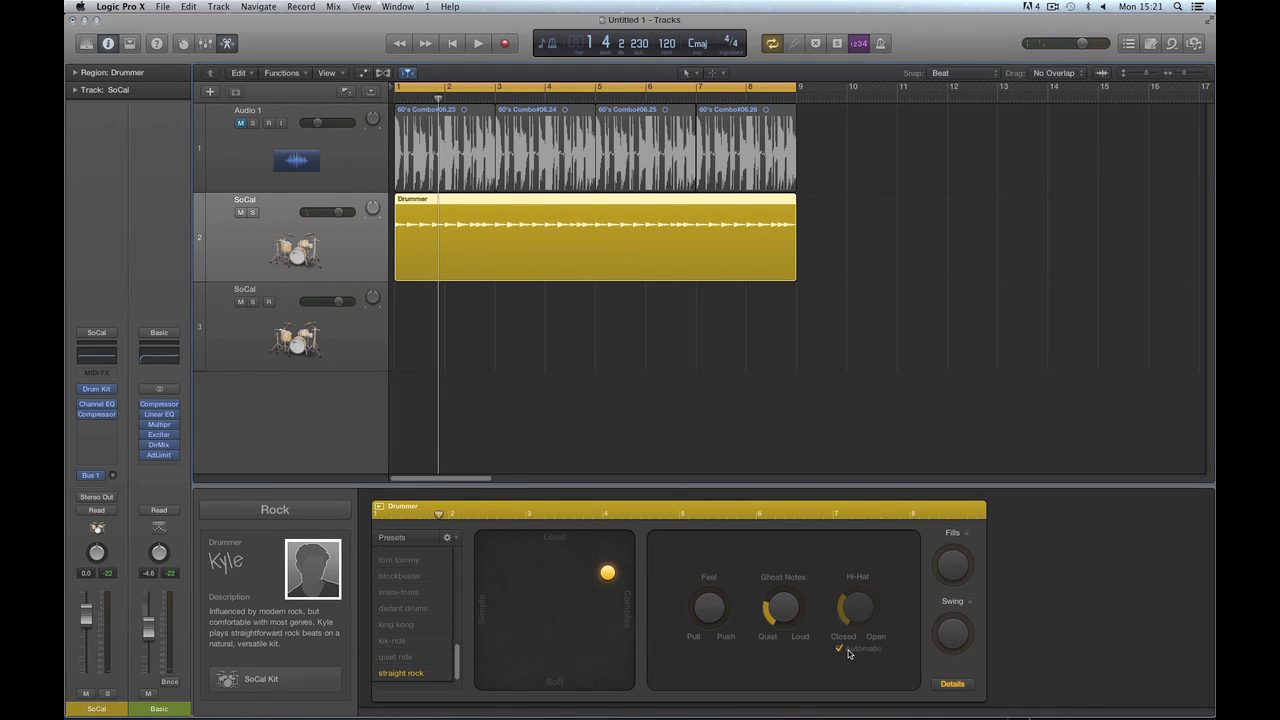
Turn off Automatic for the Hi-Hat and play the region with it fully closed
{"action": "left_click", "coordinate": [839, 649]}
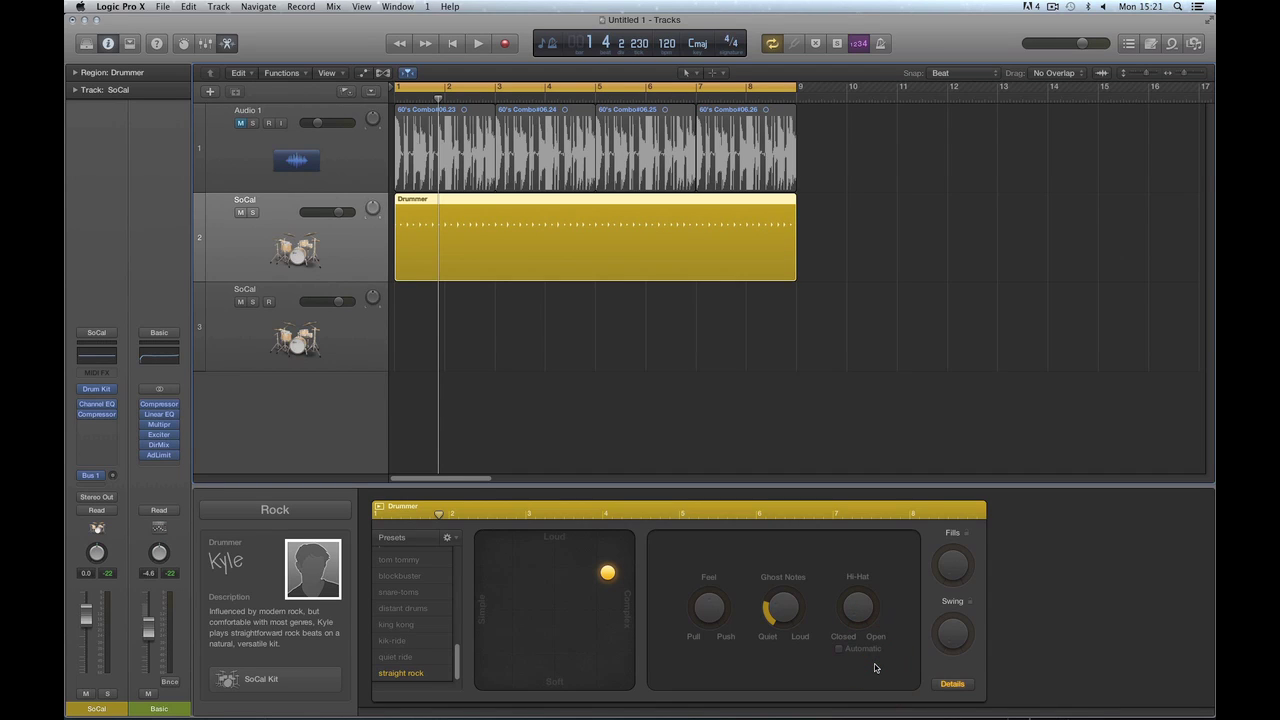
{"action": "key", "text": "space"}
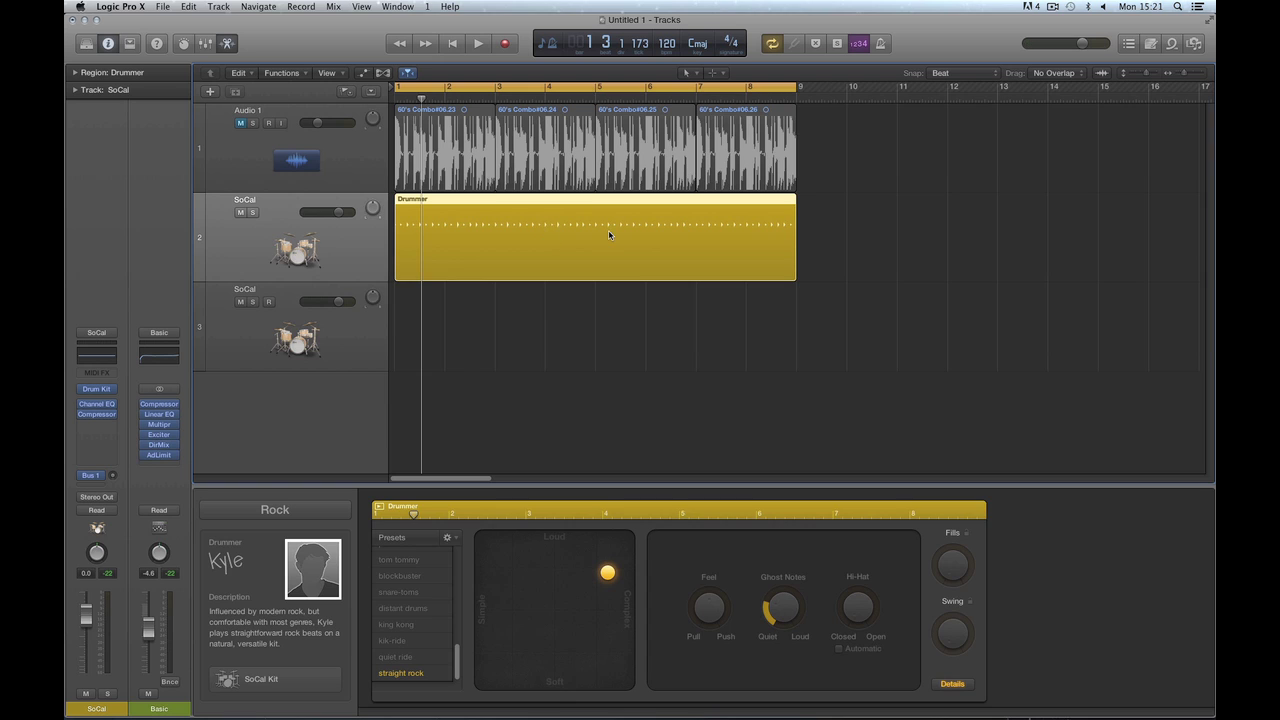
{"action": "key", "text": "space"}
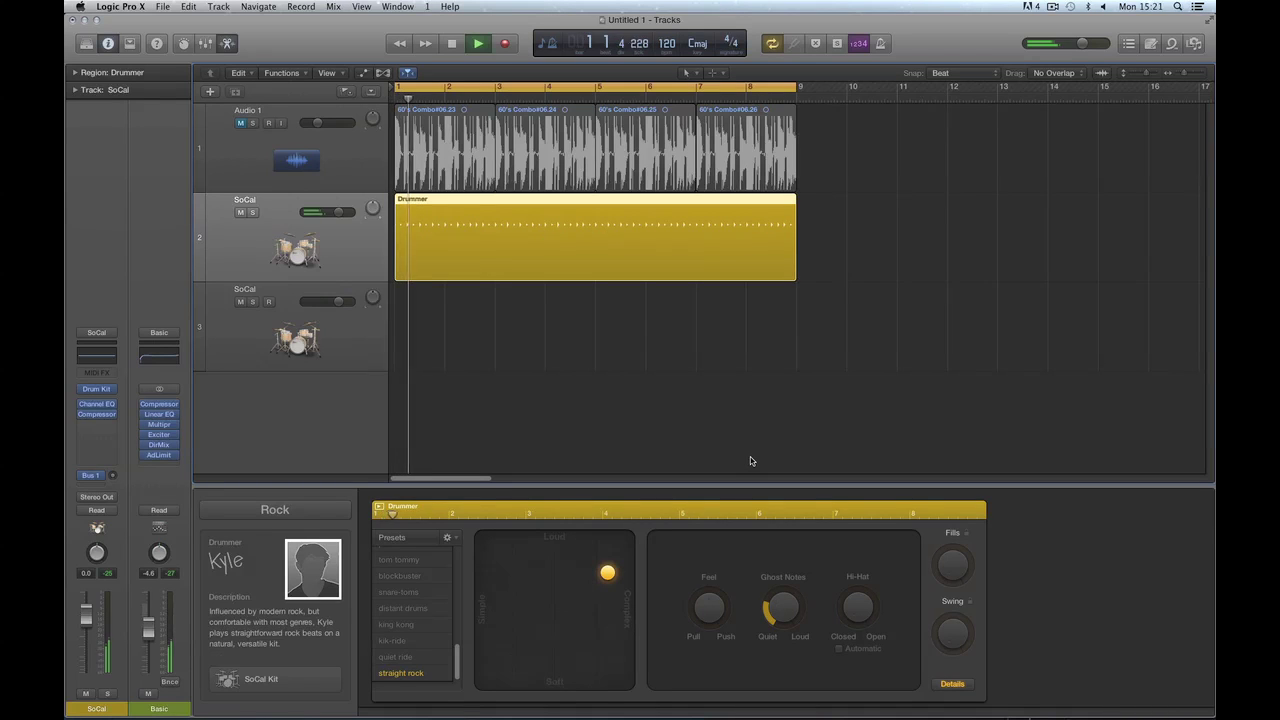
{"action": "key", "text": "space"}
Set the Hi-Hat fully open and play the start of the region
{"action": "left_click_drag", "start_coordinate": [858, 607], "coordinate": [845, 445]}
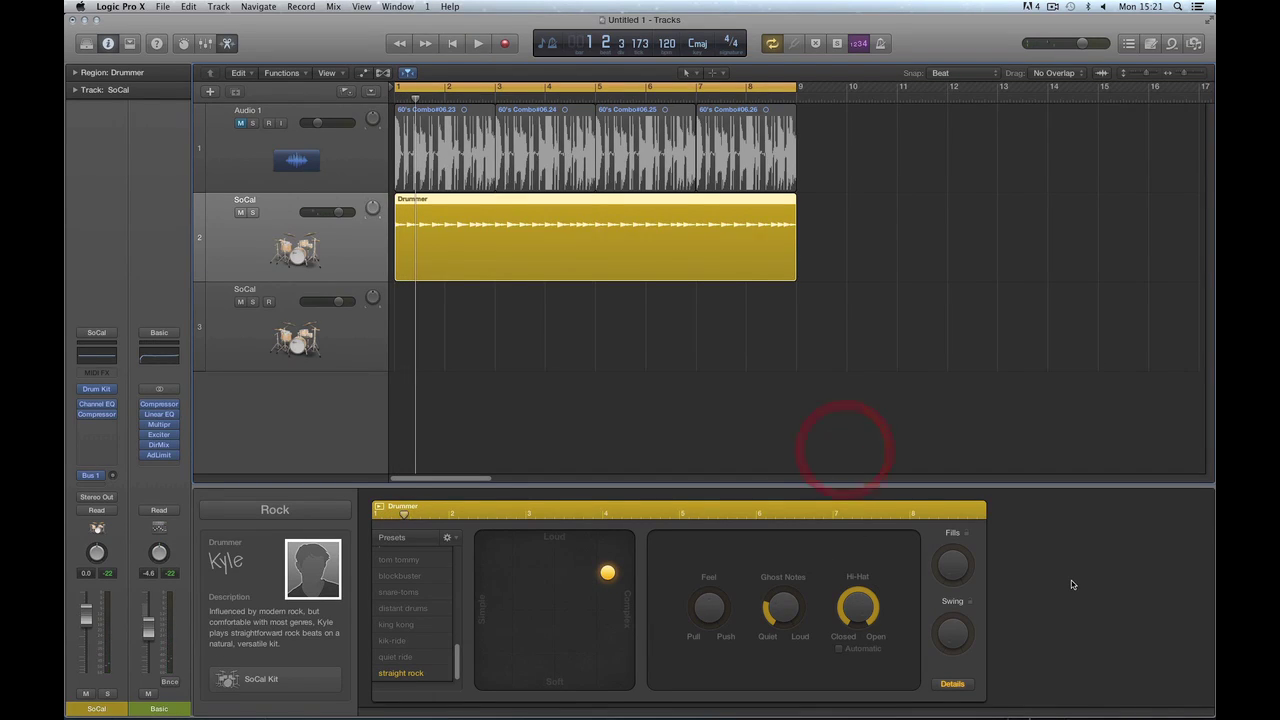
{"action": "key", "text": "space"}
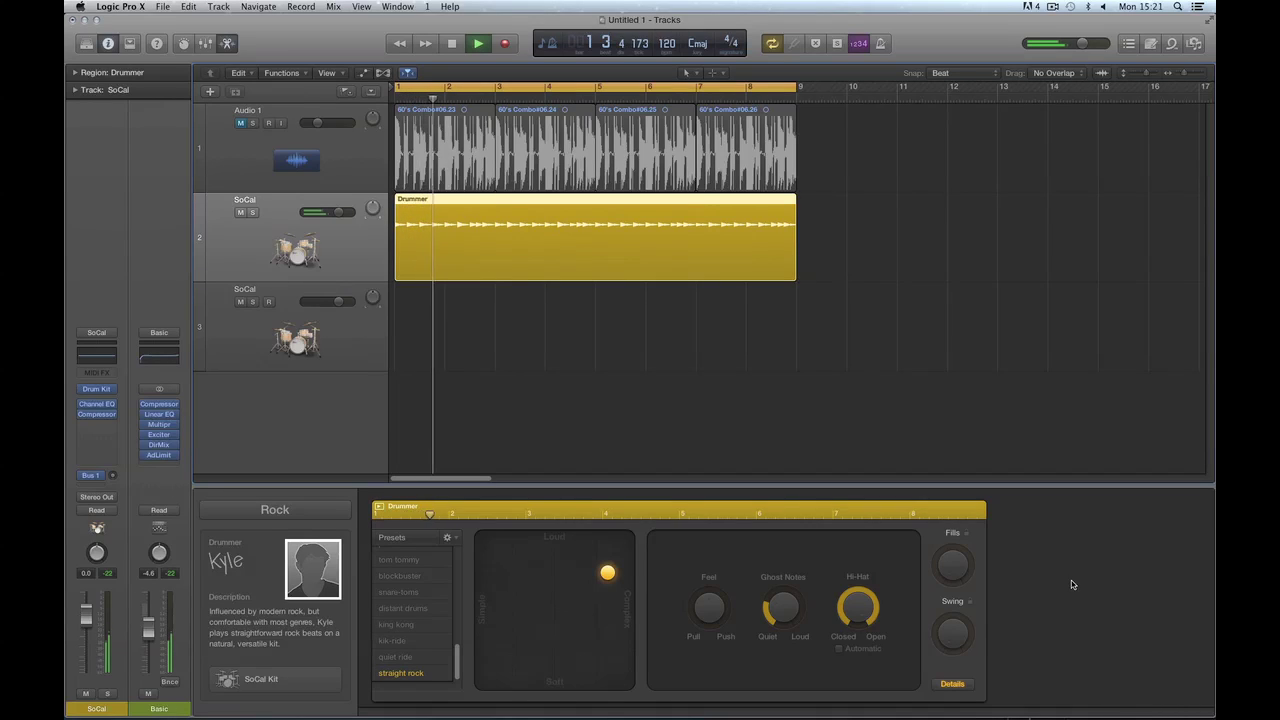
{"action": "key", "text": "space"}
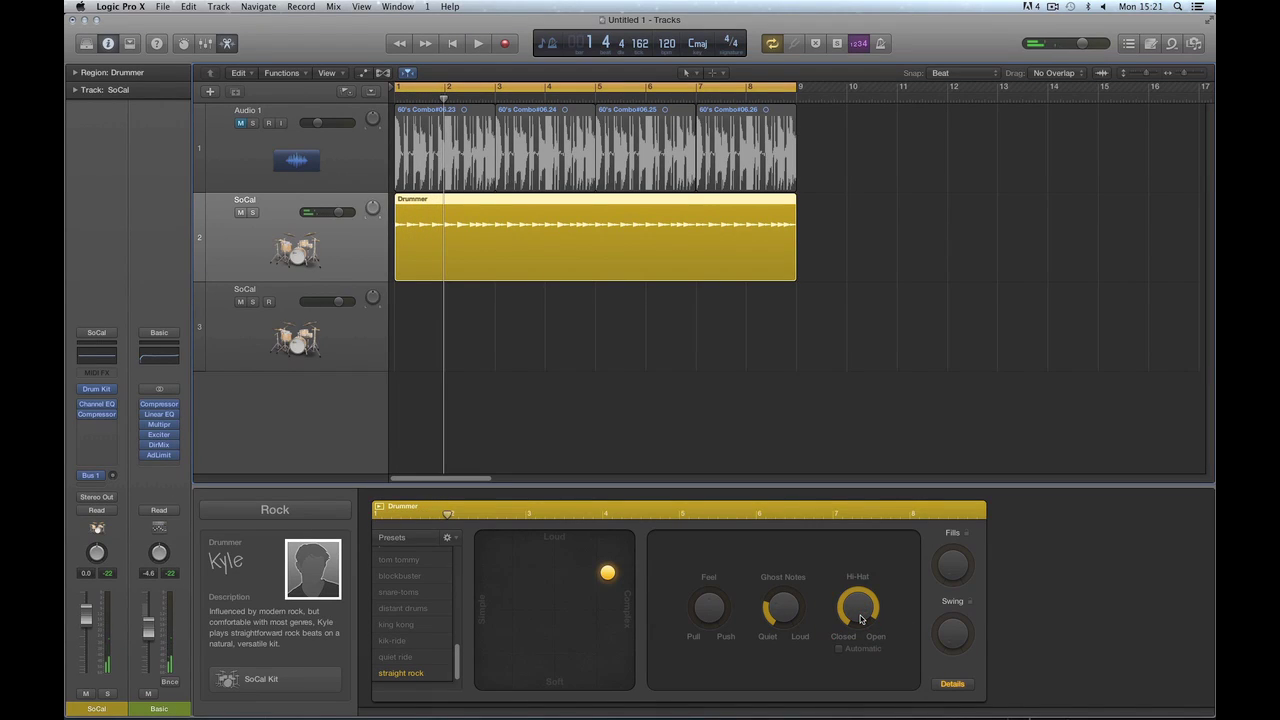
Close the Hi-Hat gradually to nearly shut during playback, and turn its Automatic option back on
{"action": "key", "text": "space"}
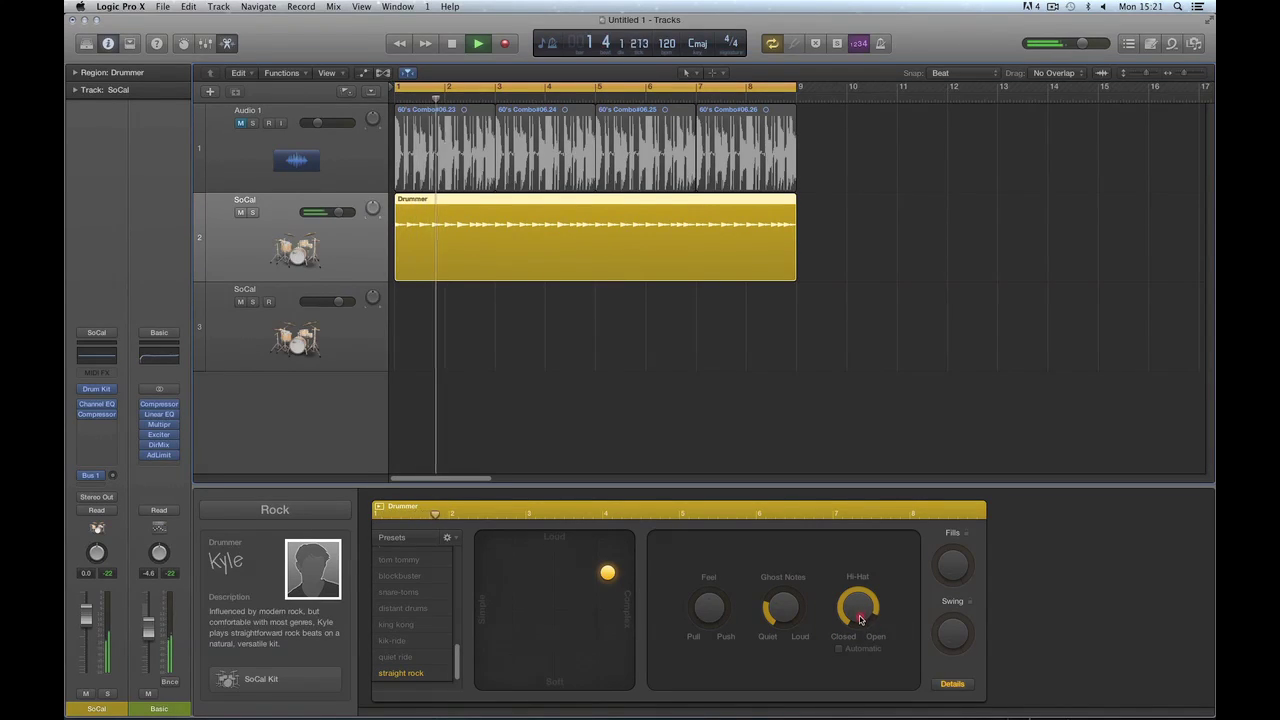
{"action": "left_click_drag", "start_coordinate": [860, 616], "coordinate": [859, 618]}
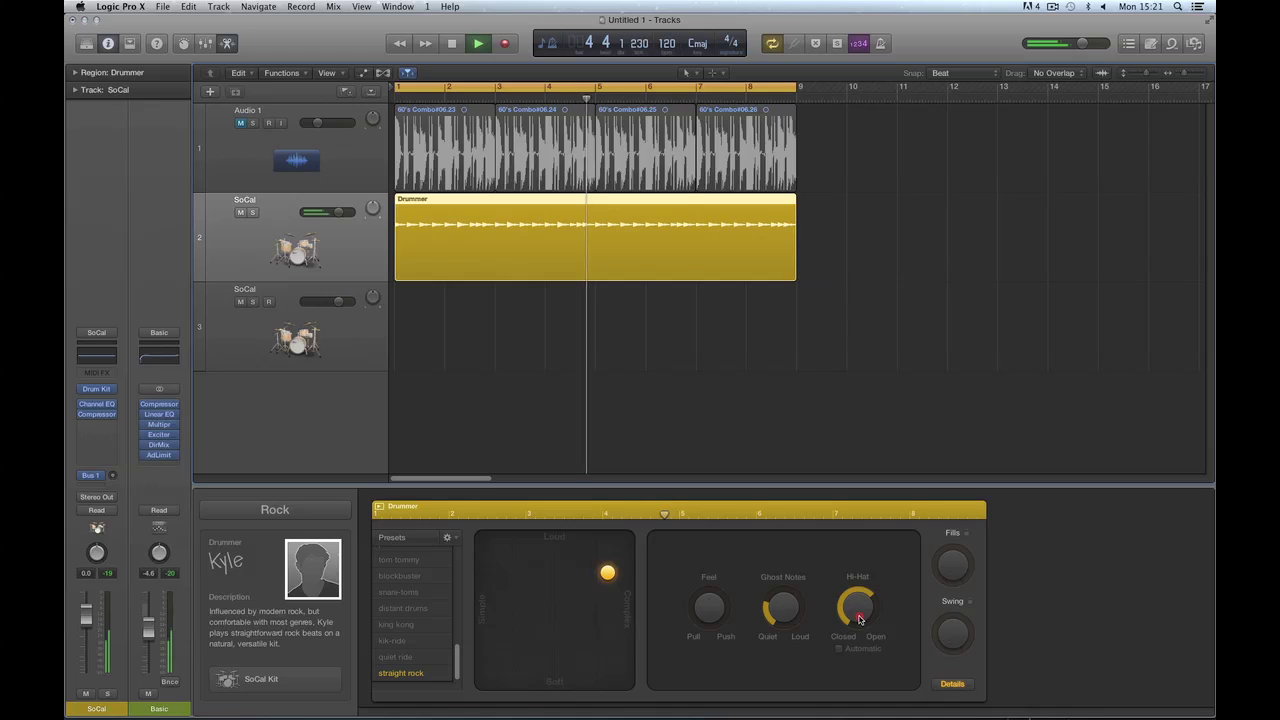
{"action": "mouse_move", "coordinate": [859, 618]}
{"action": "left_mouse_down"}
{"action": "mouse_move", "coordinate": [858, 606]}
{"action": "mouse_move", "coordinate": [862, 622]}
{"action": "left_mouse_up"}
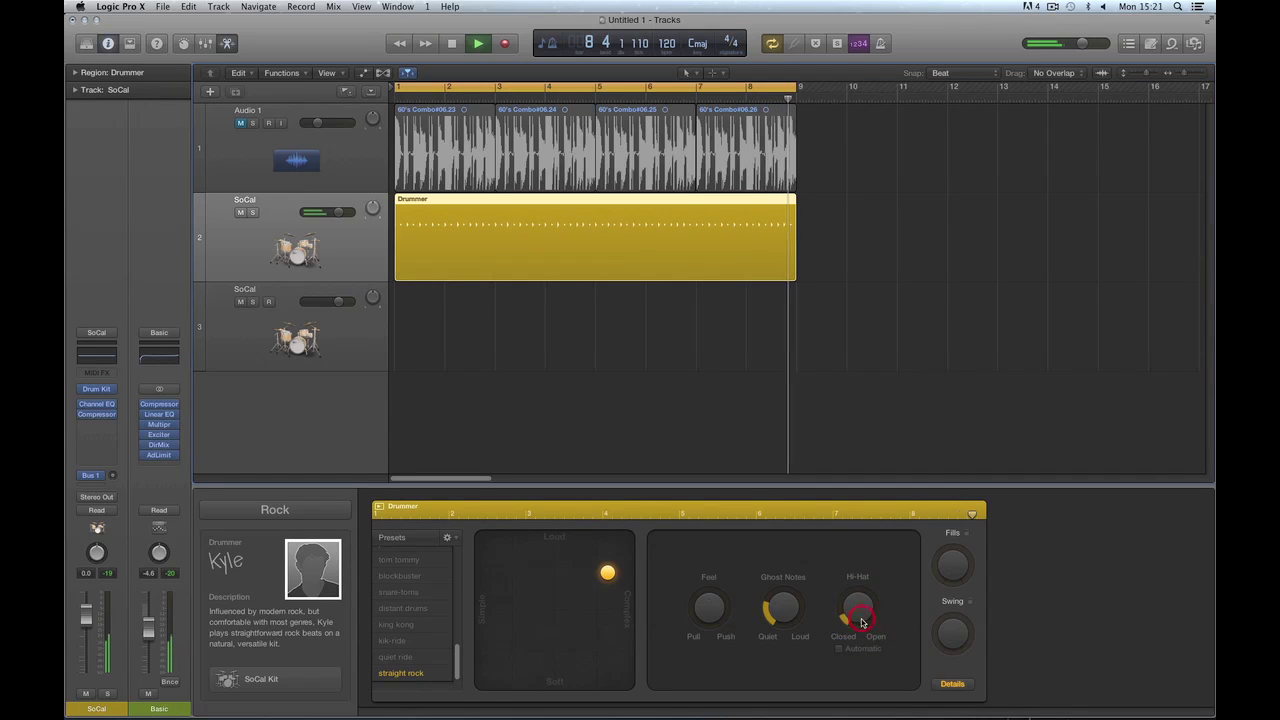
{"action": "key", "text": "space"}
{"action": "left_click", "coordinate": [839, 648]}
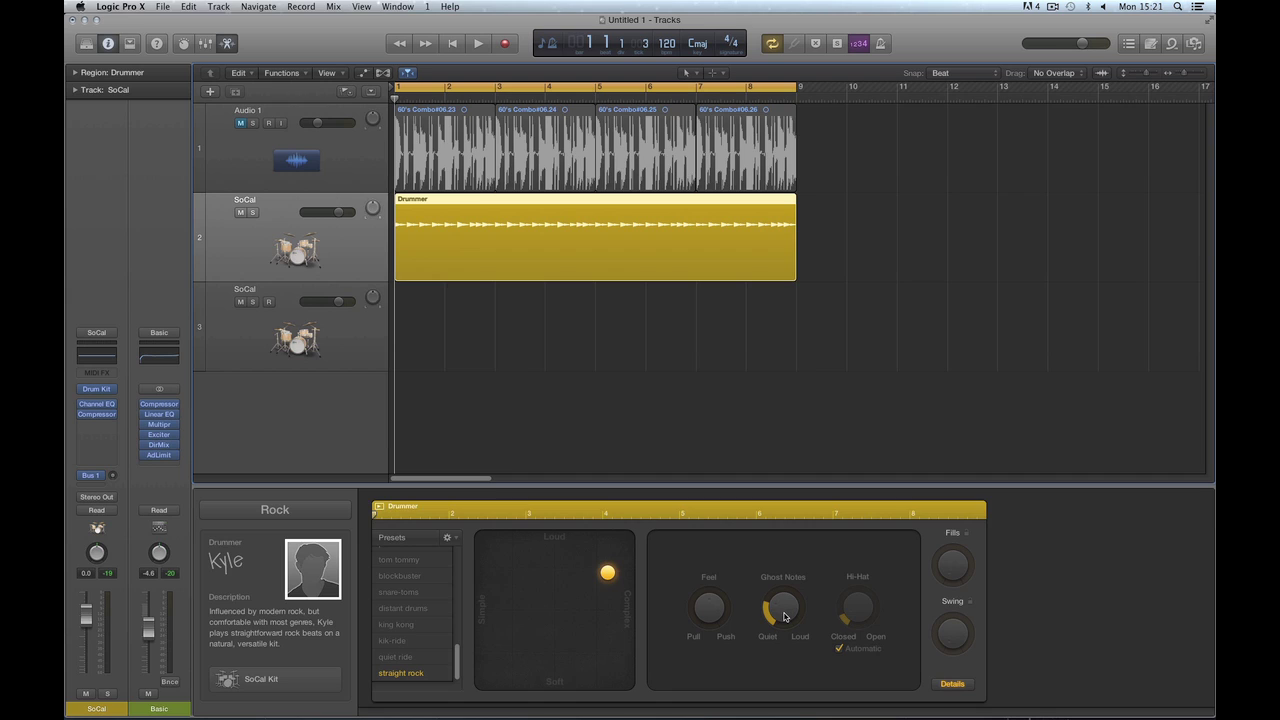
Raise Ghost Notes to just under halfway and switch the kick and snare back on in the kit view
{"action": "left_click_drag", "start_coordinate": [785, 616], "coordinate": [790, 590]}
{"action": "left_click", "coordinate": [953, 684]}
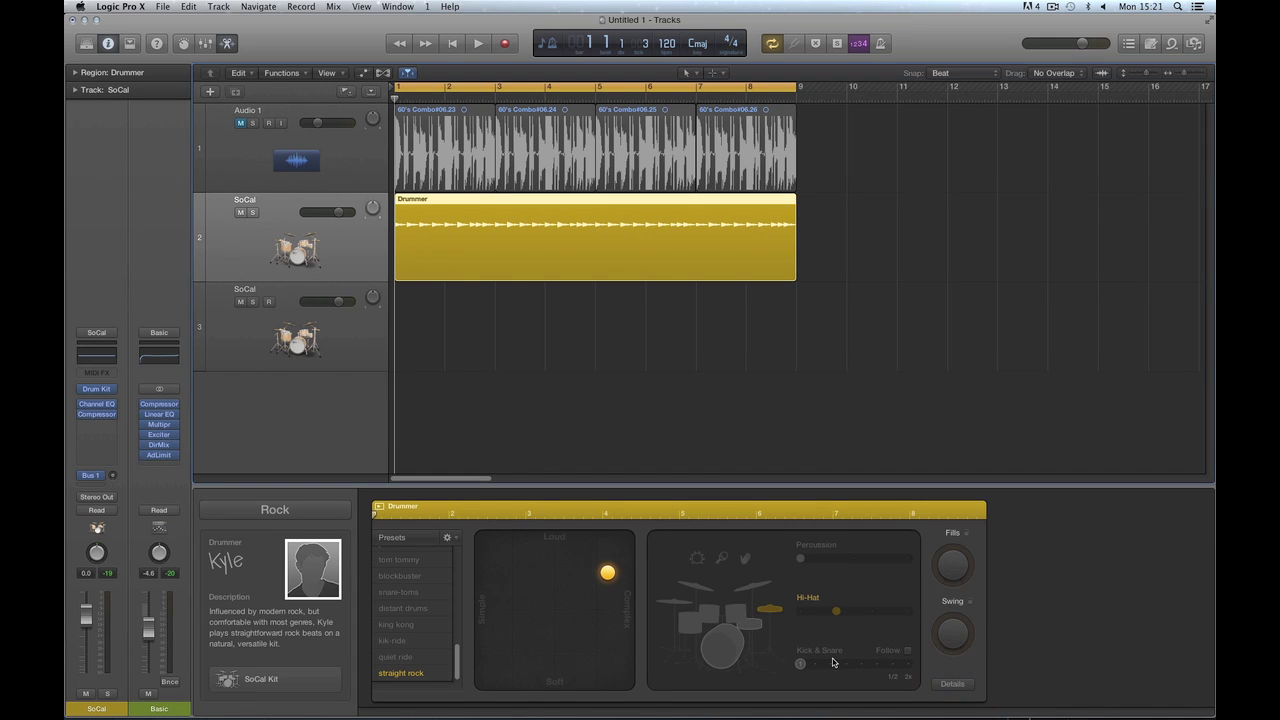
{"action": "left_click", "coordinate": [757, 639]}
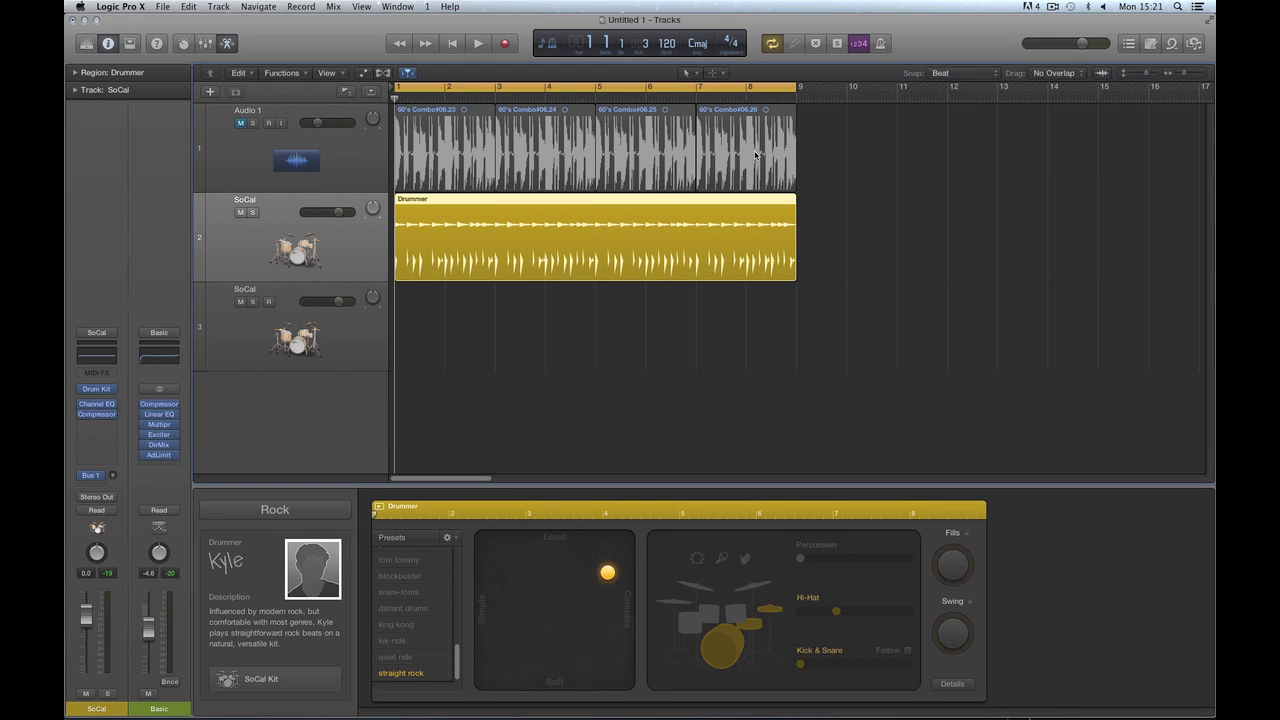
Set the cycle range to the single bar from bar 3 to bar 4
{"action": "key", "text": "super+Right"}
{"action": "key", "text": "super+Right"}
{"action": "key", "text": "super+Right"}
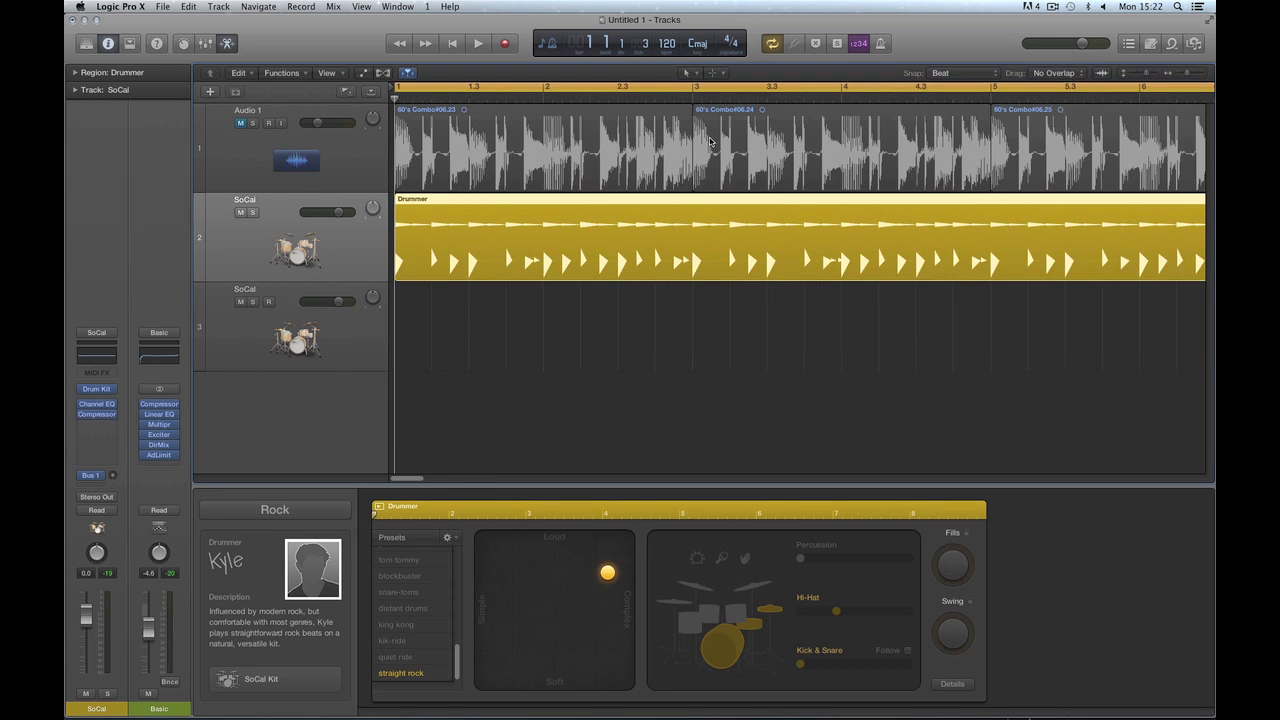
{"action": "left_click", "coordinate": [819, 322]}
{"action": "left_click", "coordinate": [706, 90]}
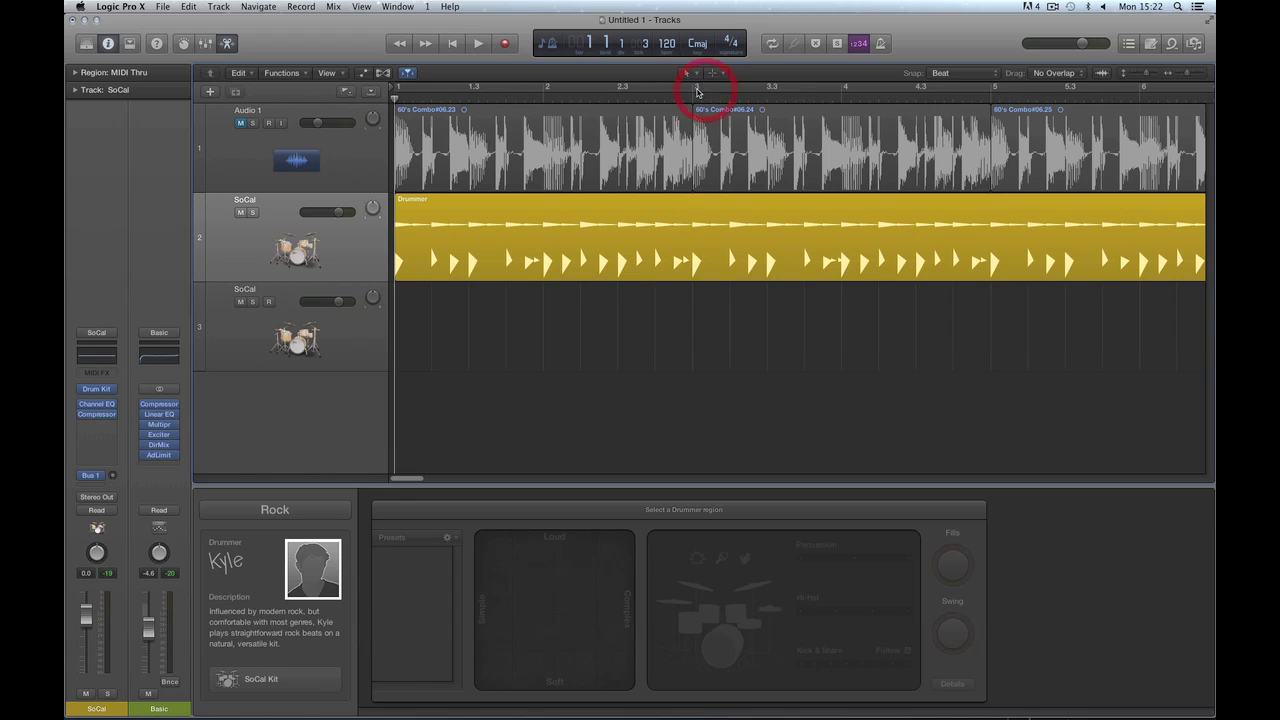
{"action": "left_click_drag", "start_coordinate": [697, 90], "coordinate": [833, 97]}
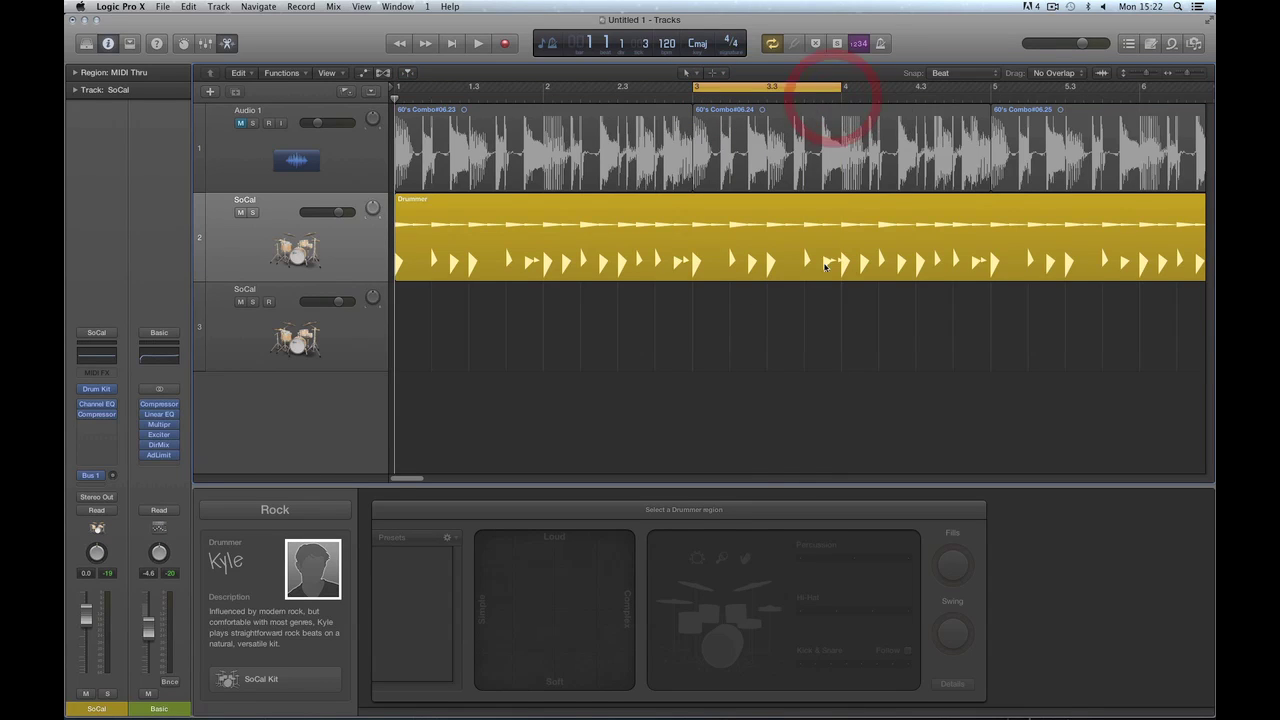
Select the Drummer region and play the cycled bar to hear its ghost notes
{"action": "left_click", "coordinate": [836, 262]}
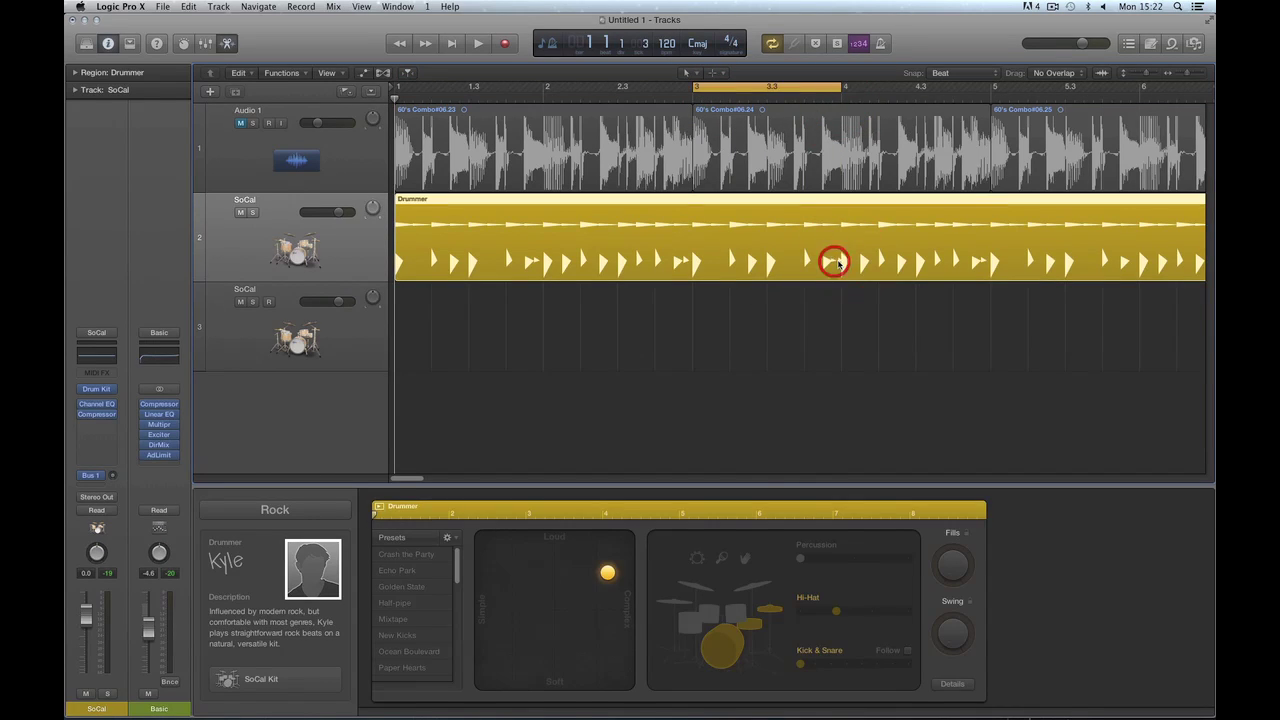
{"action": "key", "text": "space"}
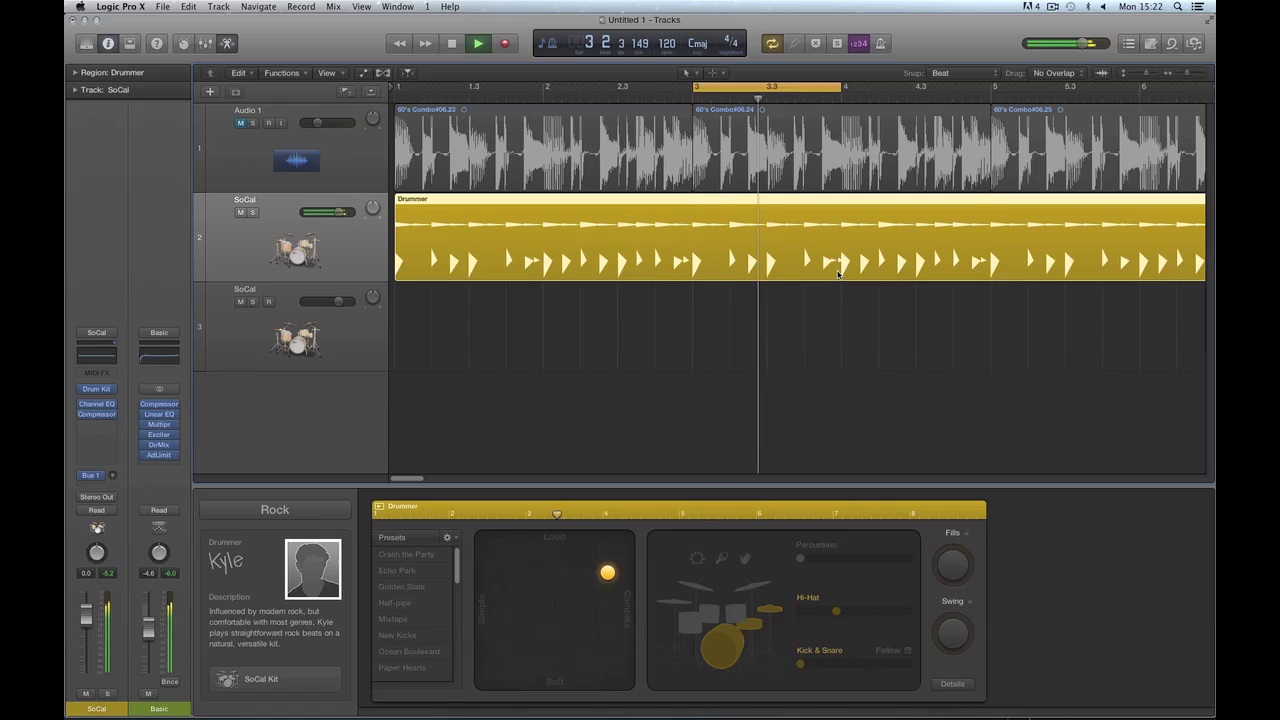
{"action": "key", "text": "space"}
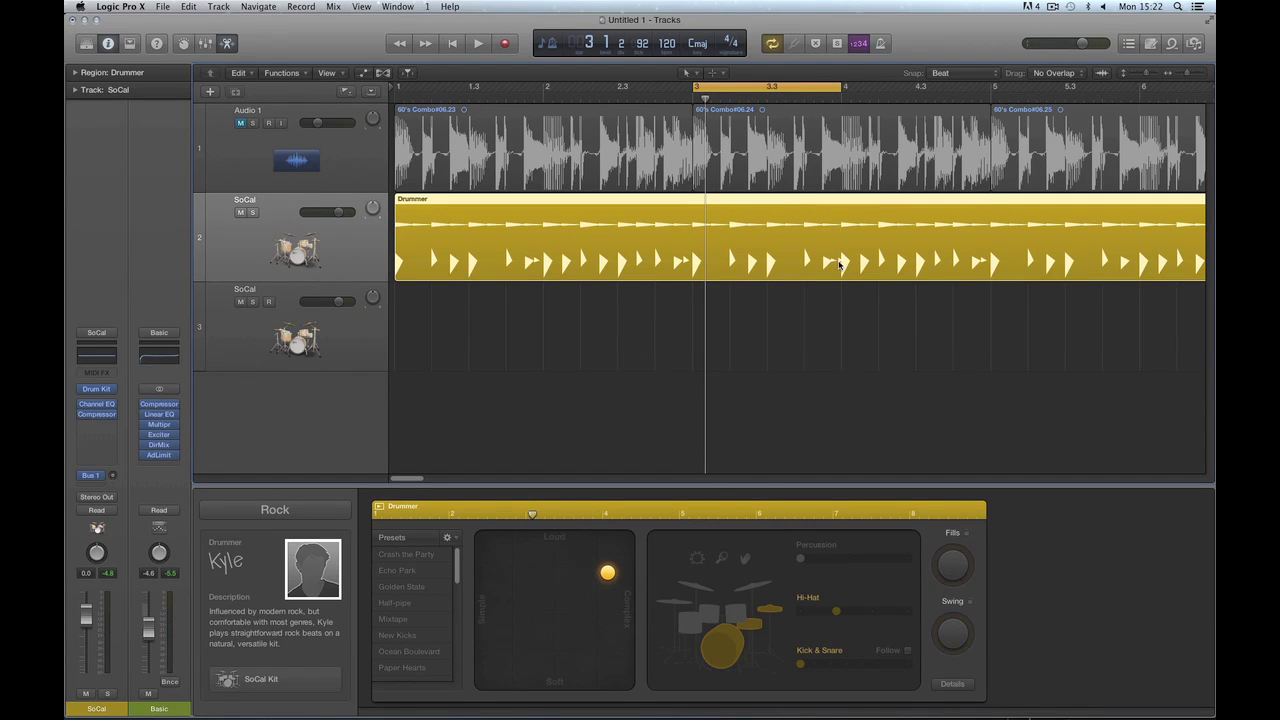
Raise Ghost Notes to the loudest setting in the performance details and play the cycled bar
{"action": "left_click", "coordinate": [951, 688]}
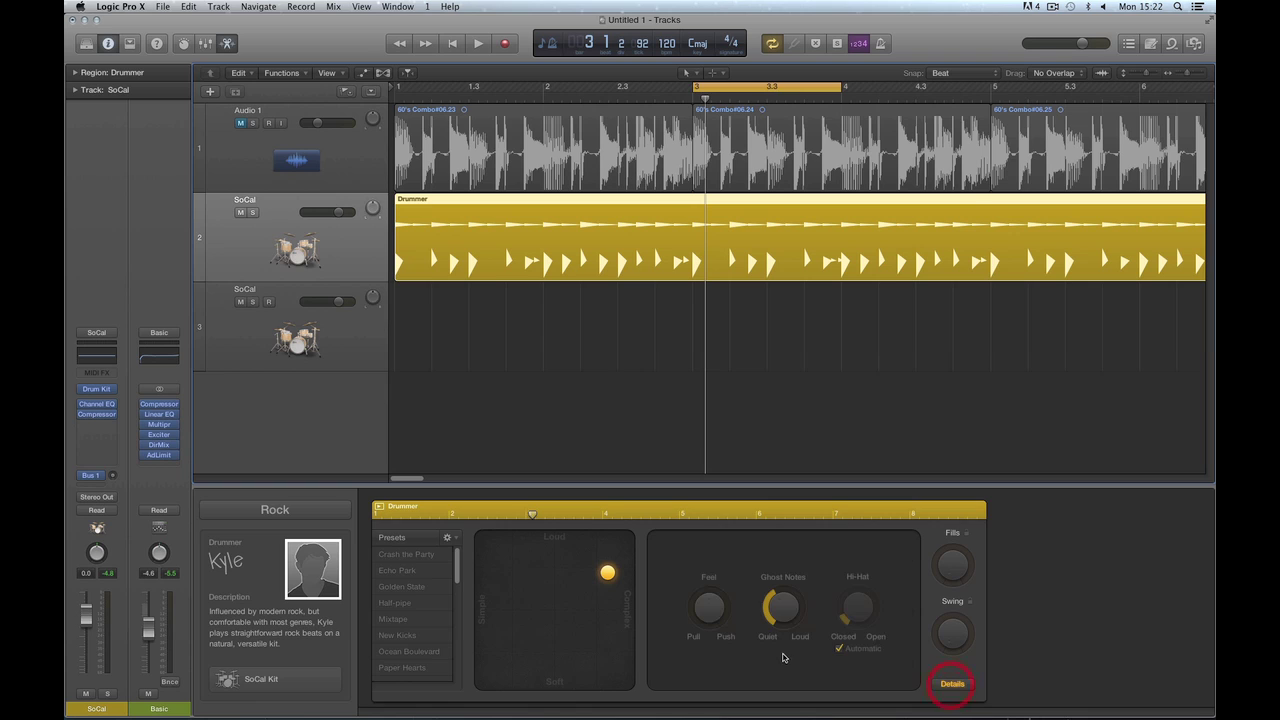
{"action": "left_click_drag", "start_coordinate": [780, 572], "coordinate": [780, 583]}
{"action": "key", "text": "space"}
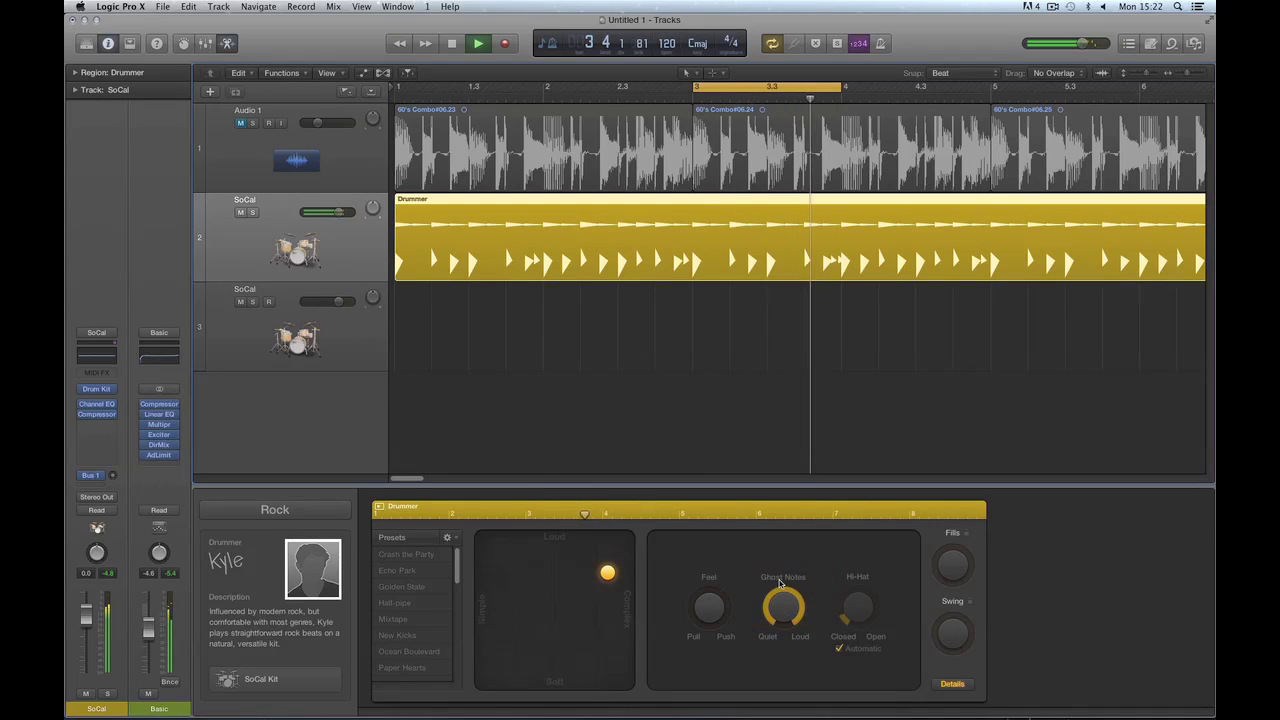
{"action": "key", "text": "space"}
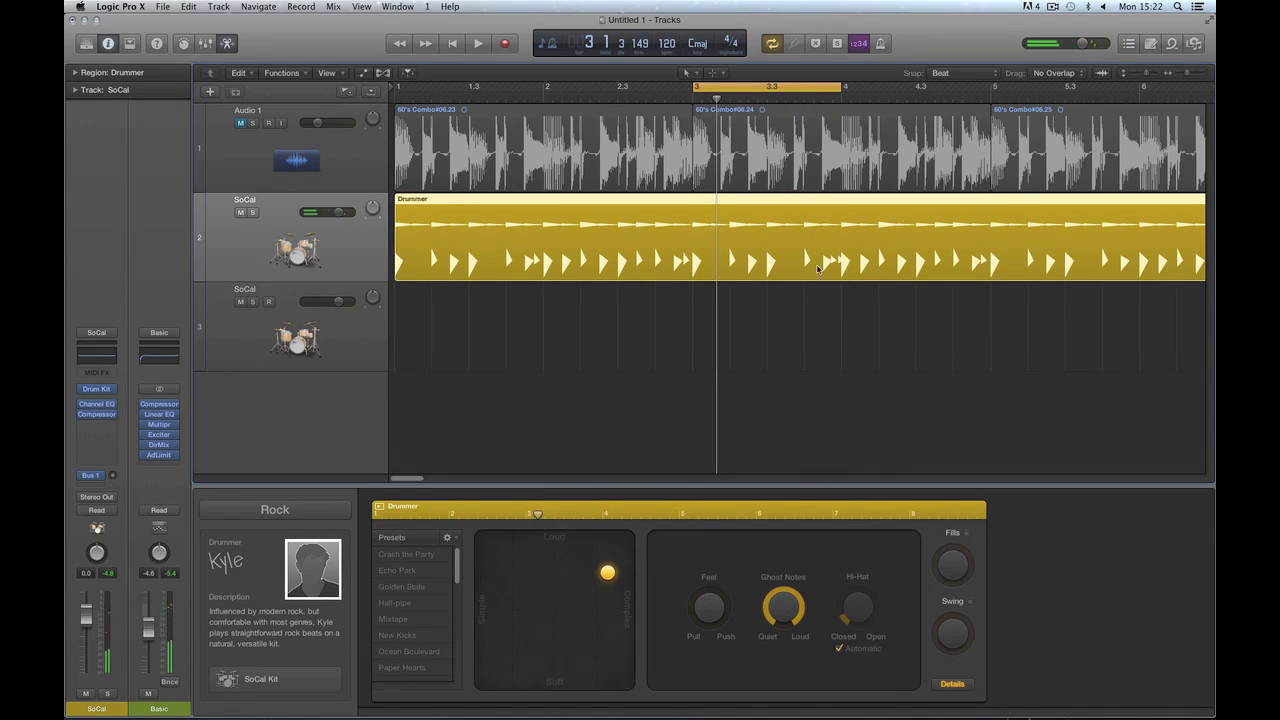
Lower Ghost Notes to the quietest setting while playing the cycled bar
{"action": "left_click_drag", "start_coordinate": [785, 605], "coordinate": [782, 621]}
{"action": "key", "text": "space"}
{"action": "left_click_drag", "start_coordinate": [783, 616], "coordinate": [790, 634]}
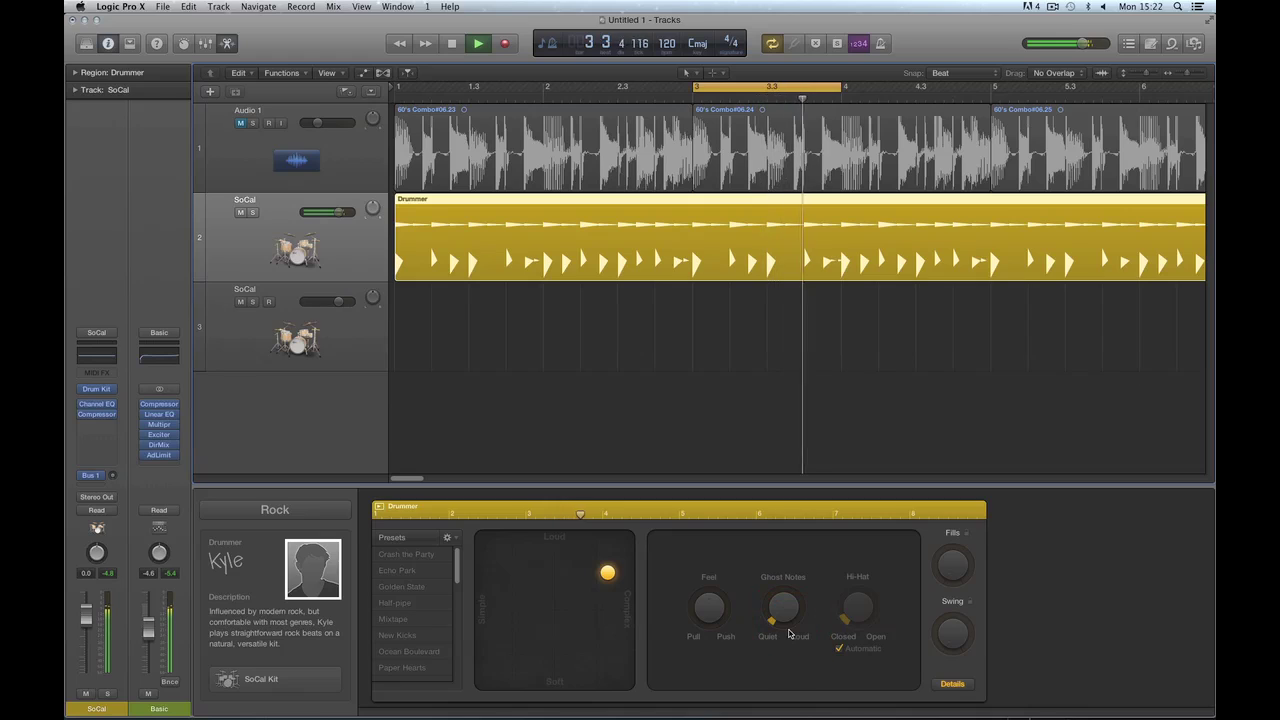
{"action": "key", "text": "space"}
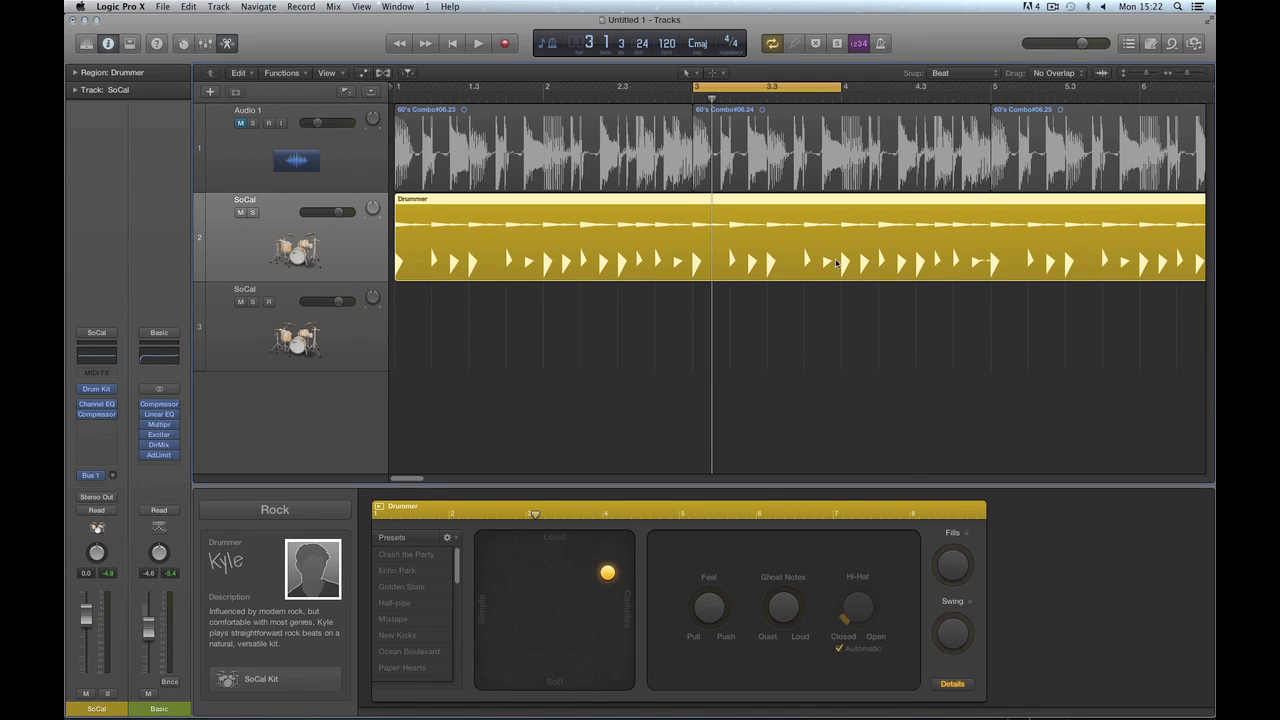
{"action": "left_click_drag", "start_coordinate": [780, 611], "coordinate": [771, 593]}
{"action": "left_click_drag", "start_coordinate": [784, 614], "coordinate": [785, 629]}
Move the playhead to the start of bar 3 in a close-up view of the cycled bar
{"action": "key", "text": "super+Right"}
{"action": "key", "text": "super+Right"}
{"action": "key", "text": "super+Right"}
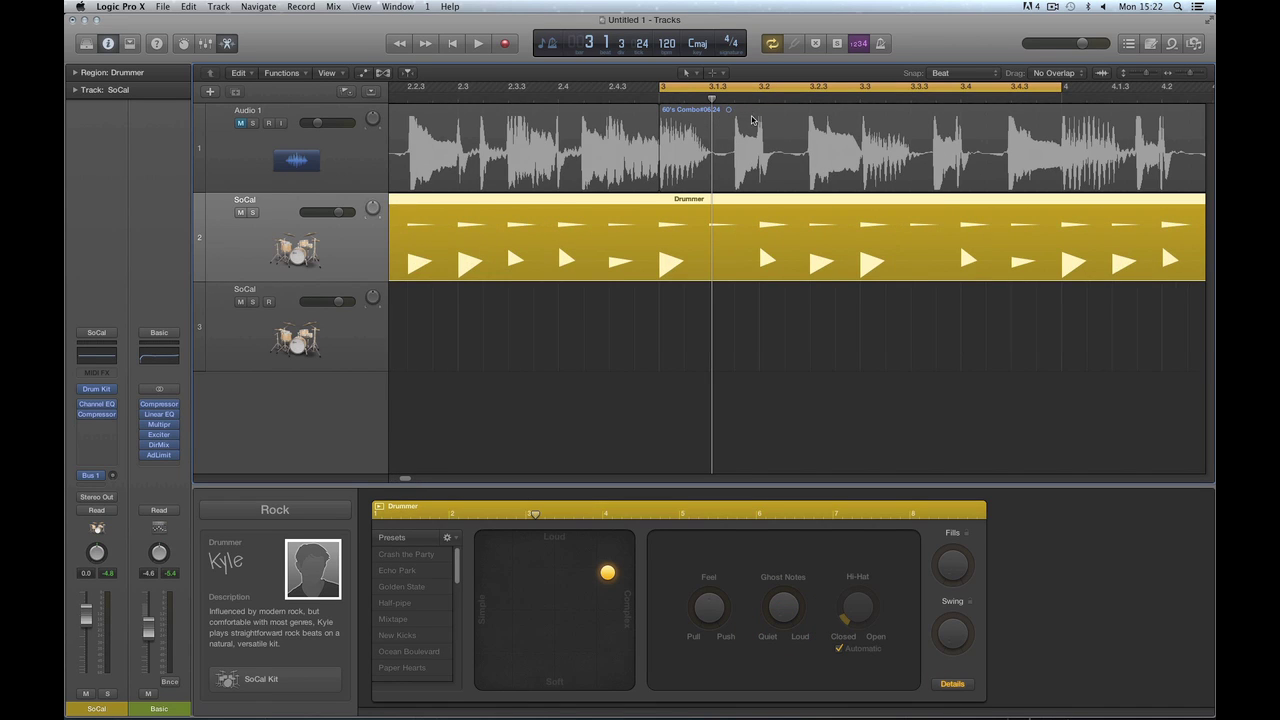
{"action": "left_click_drag", "start_coordinate": [711, 97], "coordinate": [659, 92]}
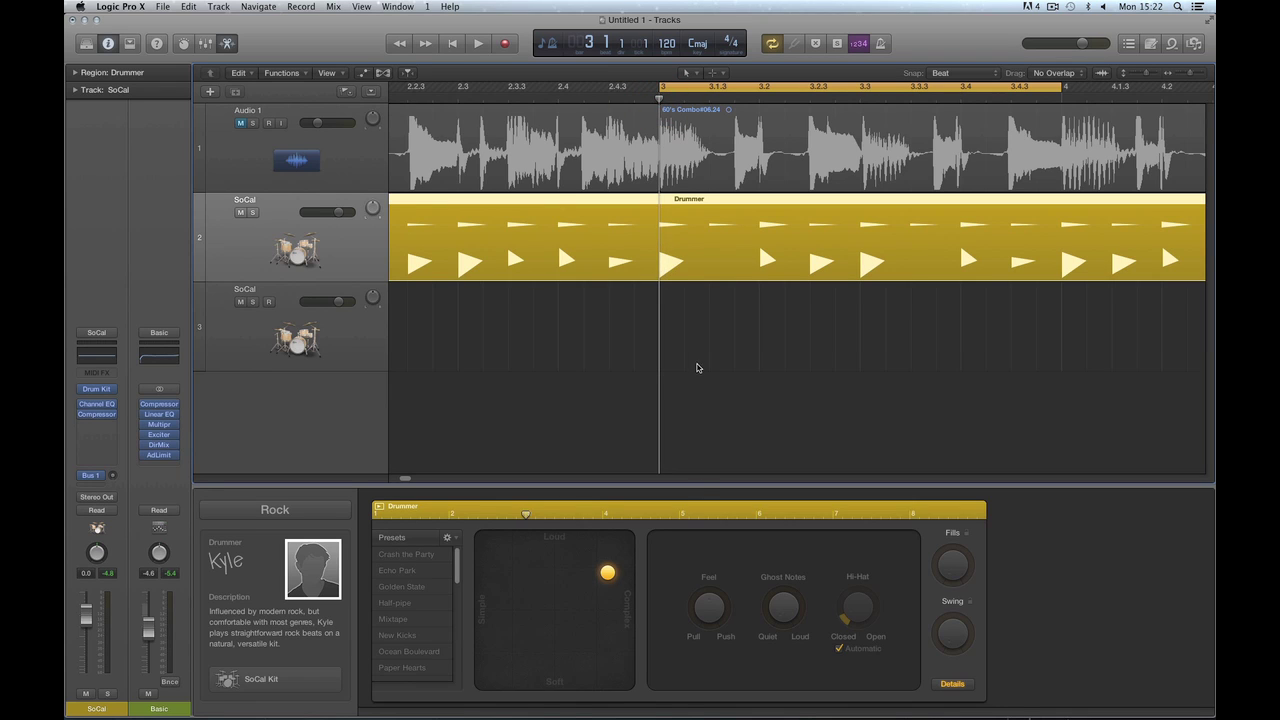
Try the Feel setting toward Push and toward Pull, and reset it to its centre default
{"action": "mouse_move", "coordinate": [711, 609]}
{"action": "left_mouse_down"}
{"action": "mouse_move", "coordinate": [698, 607]}
{"action": "mouse_move", "coordinate": [706, 593]}
{"action": "left_mouse_up"}
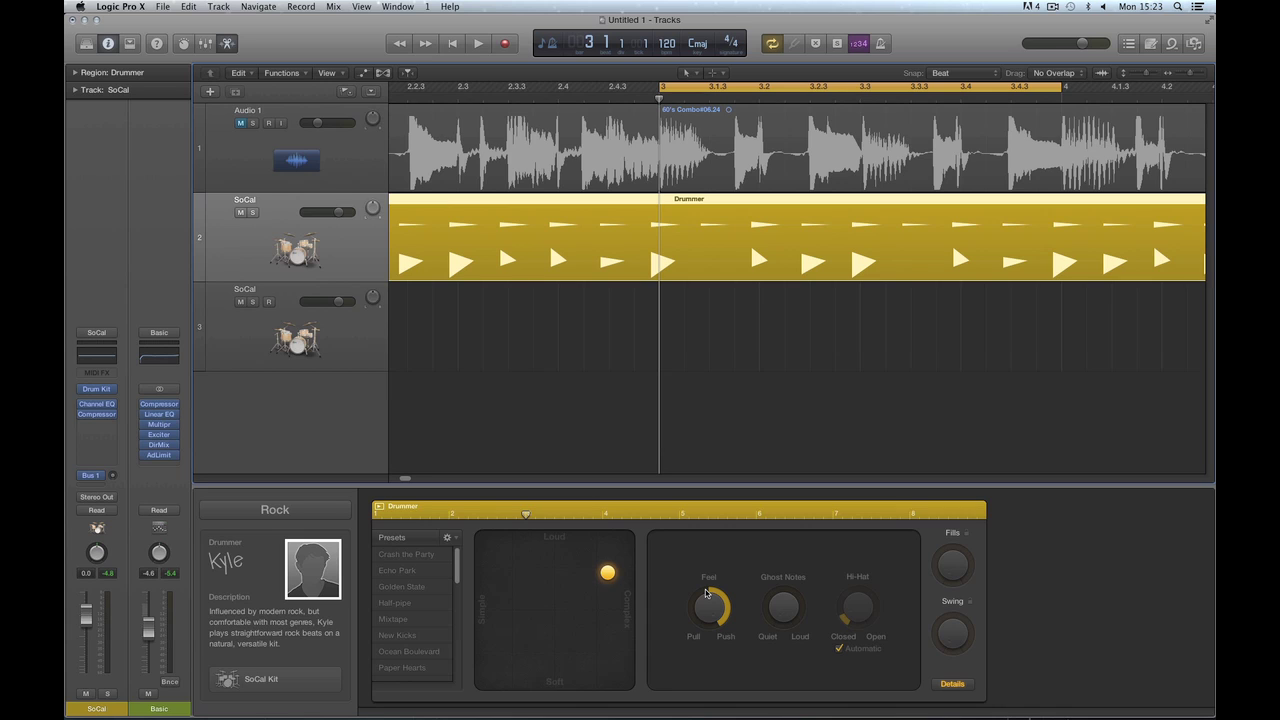
{"action": "left_click_drag", "start_coordinate": [705, 605], "coordinate": [717, 614]}
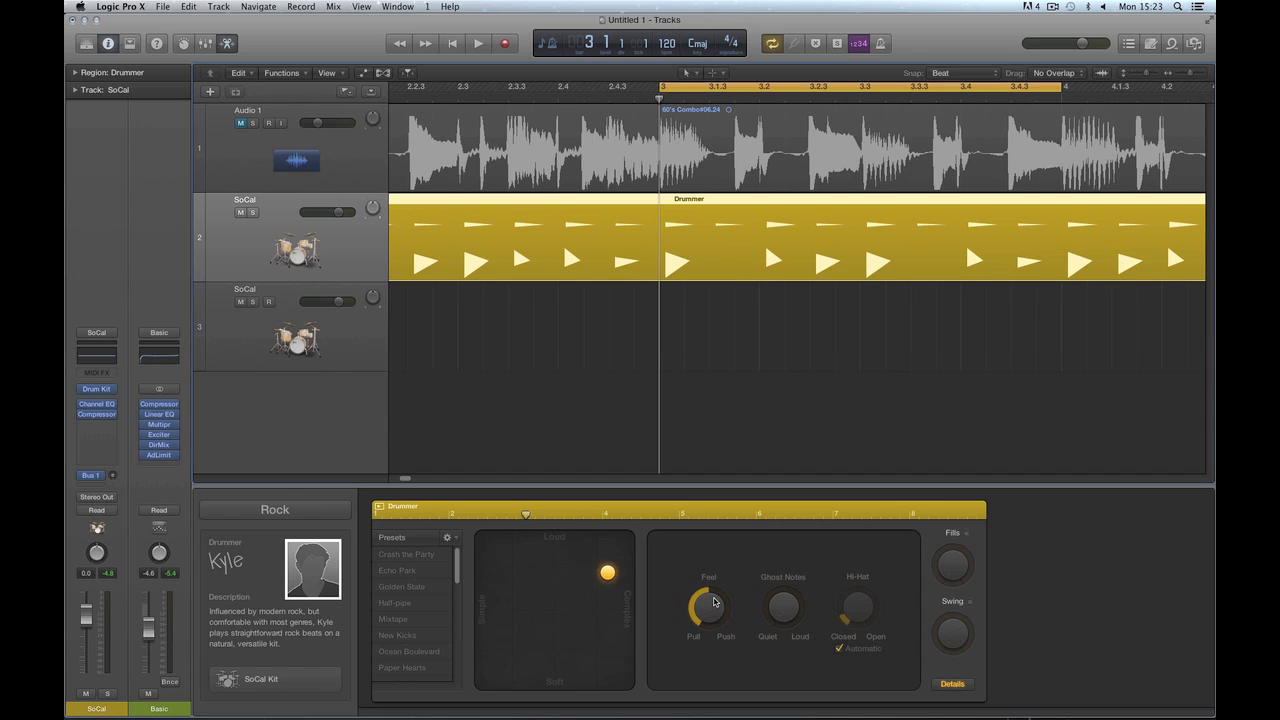
{"action": "mouse_move", "coordinate": [715, 600]}
{"action": "left_mouse_down"}
{"action": "mouse_move", "coordinate": [703, 521]}
{"action": "mouse_move", "coordinate": [714, 612]}
{"action": "mouse_move", "coordinate": [710, 597]}
{"action": "left_mouse_up"}
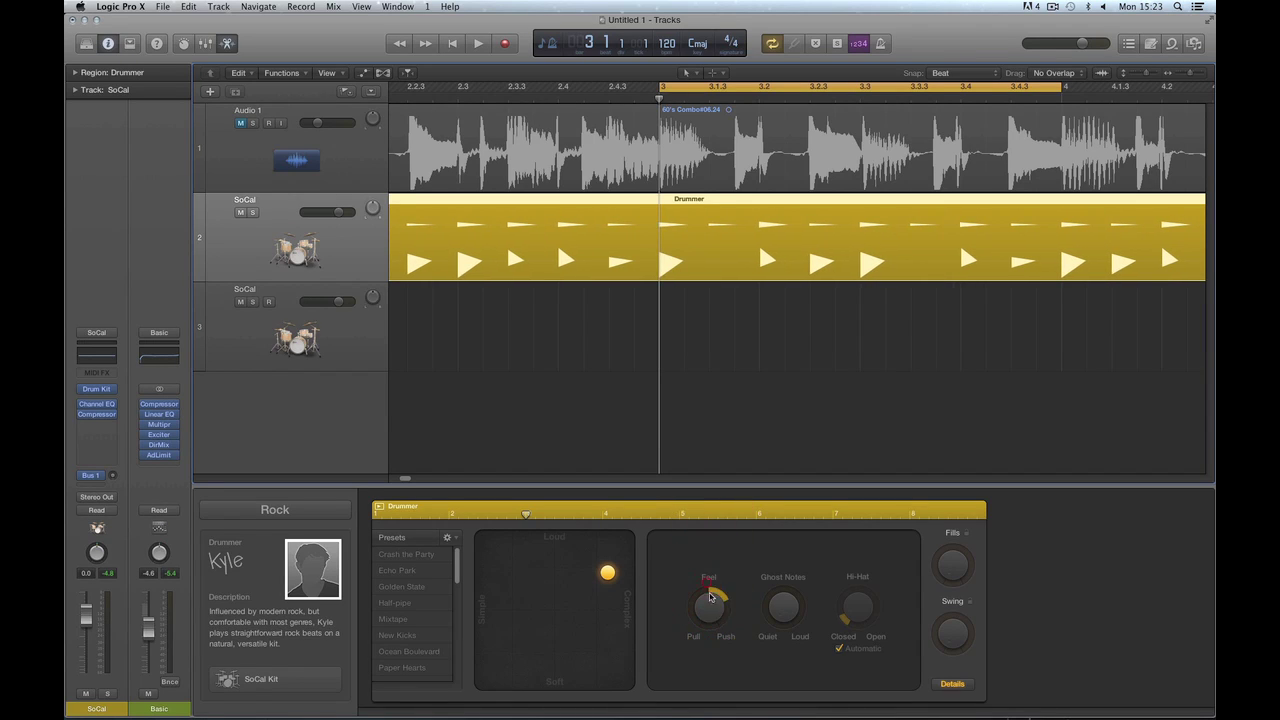
{"action": "left_click", "coordinate": [708, 600], "text": "alt"}
Hide the performance details and show the whole Drummer region selected in the arrangement
{"action": "left_click", "coordinate": [955, 683]}
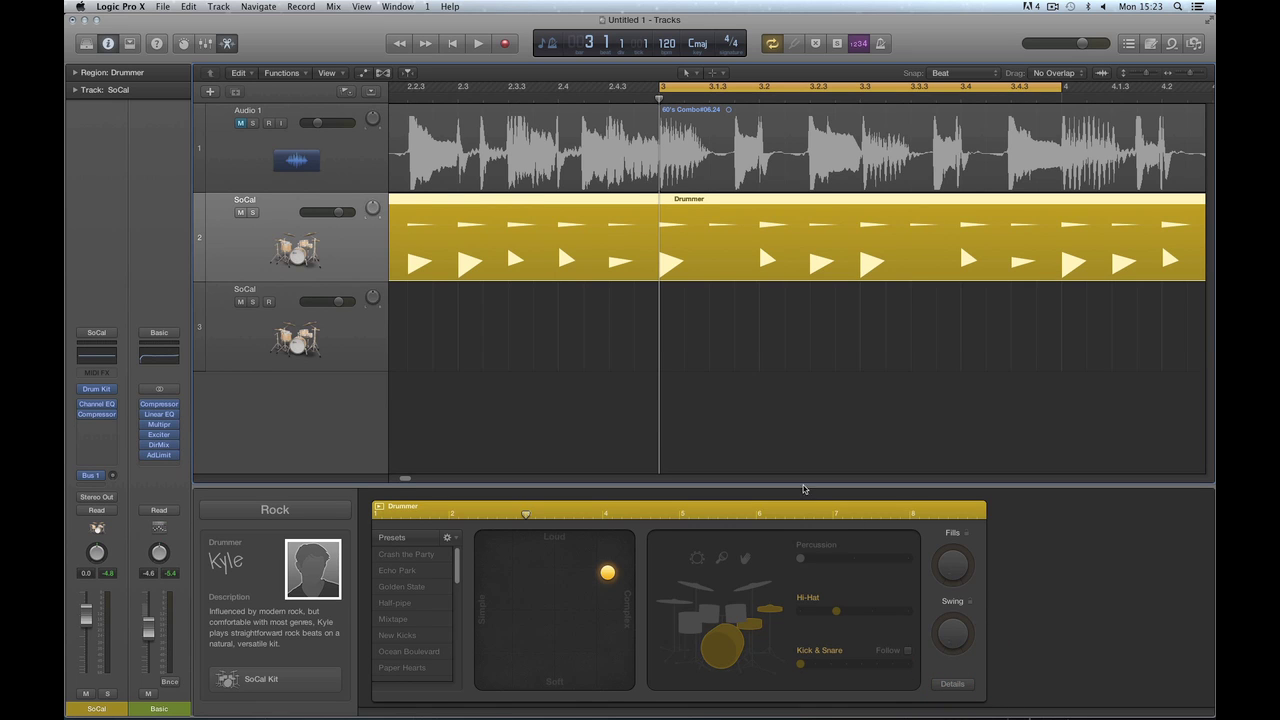
{"action": "left_click", "coordinate": [689, 314]}
{"action": "key", "text": "super+Left"}
{"action": "key", "text": "super+Left"}
{"action": "key", "text": "super+Left"}
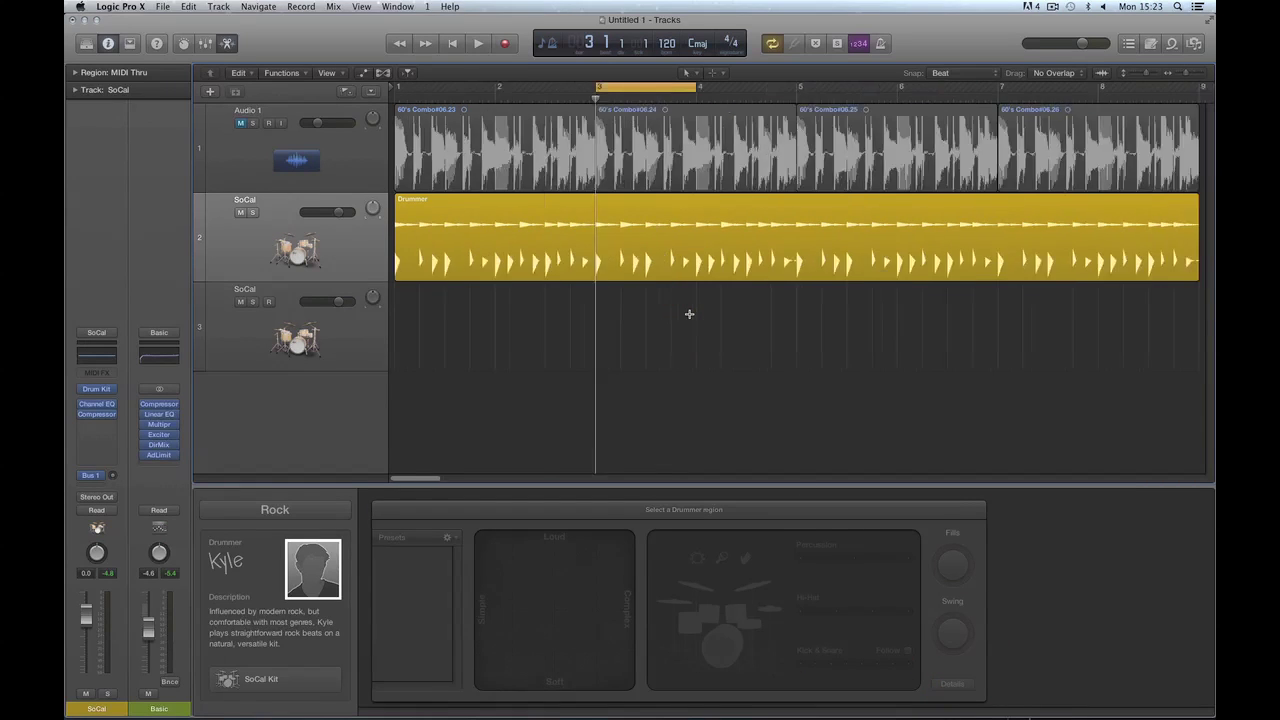
{"action": "left_click", "coordinate": [602, 199]}
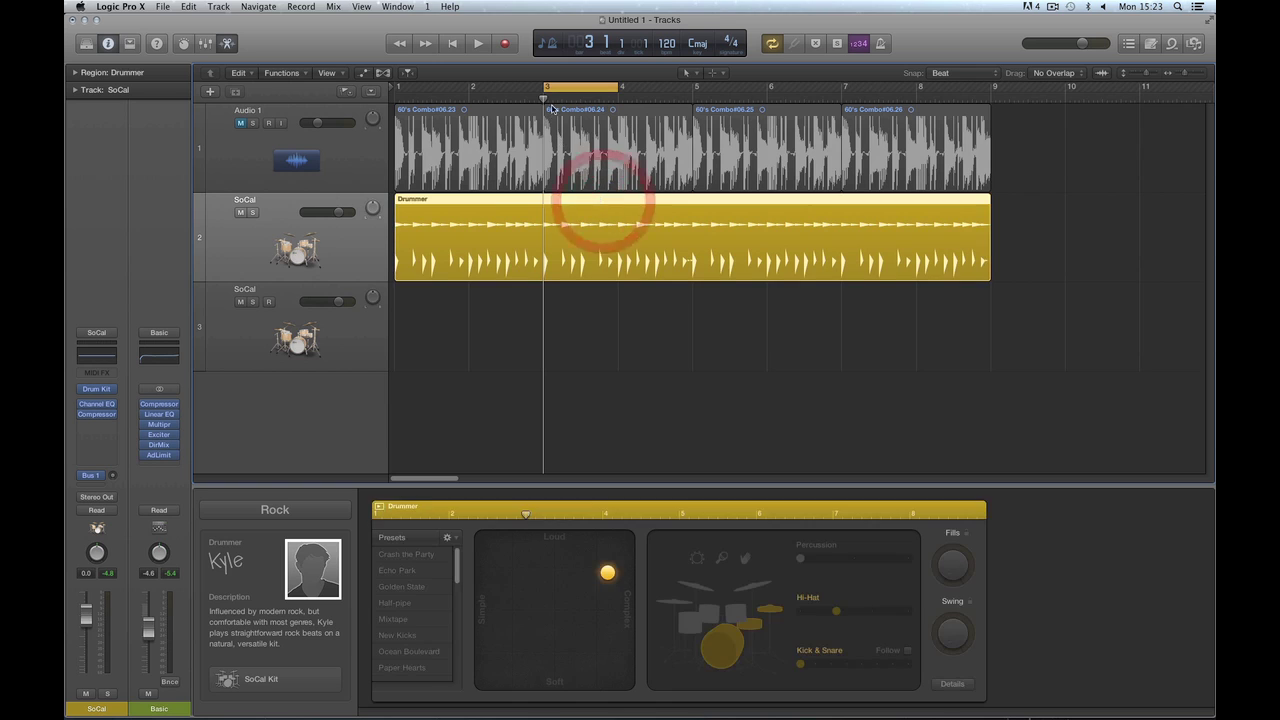
Extend the cycle range over the full eight-bar Drummer region and return the playhead to bar 1
{"action": "left_click_drag", "start_coordinate": [545, 88], "coordinate": [398, 91]}
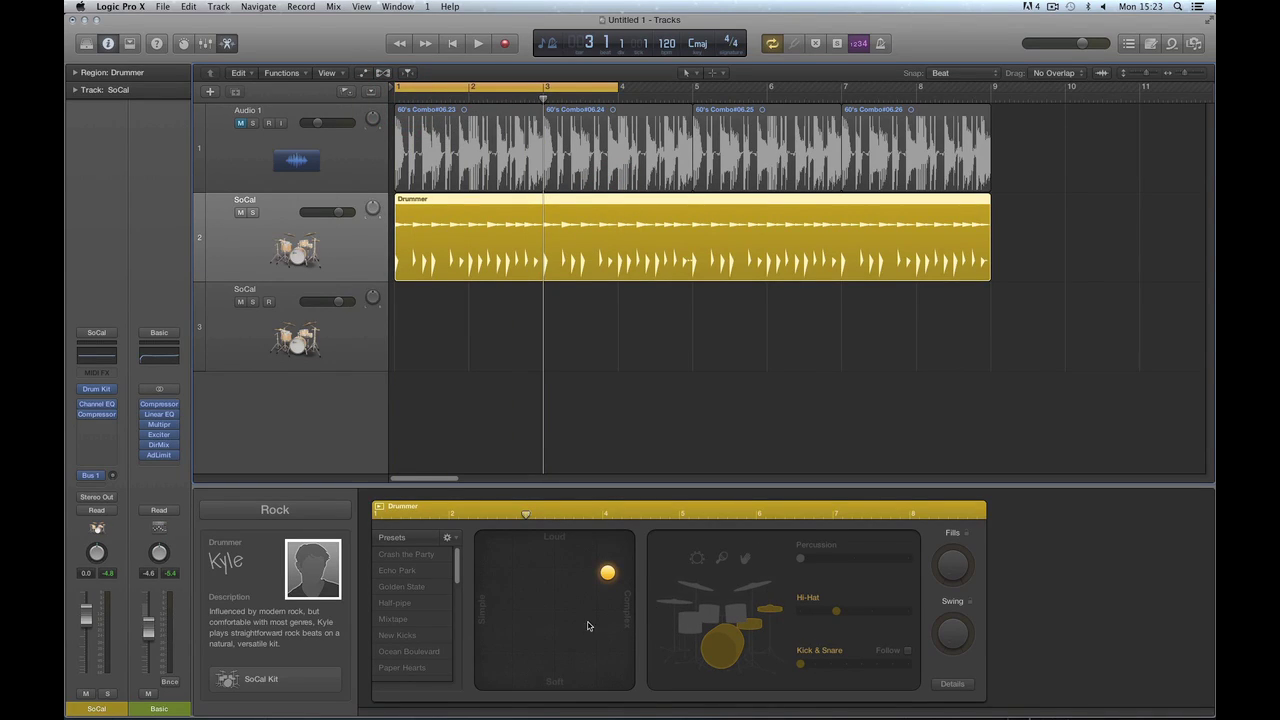
{"action": "left_click_drag", "start_coordinate": [618, 88], "coordinate": [986, 141]}
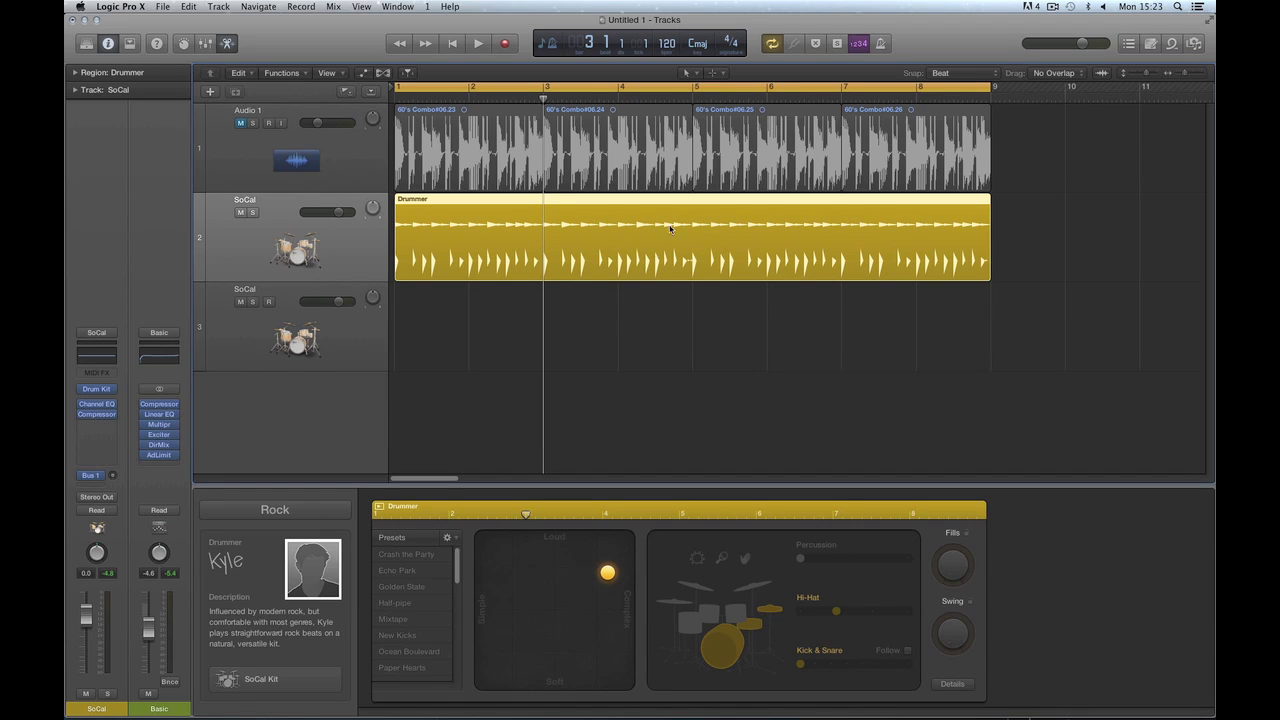
{"action": "left_click", "coordinate": [455, 44]}
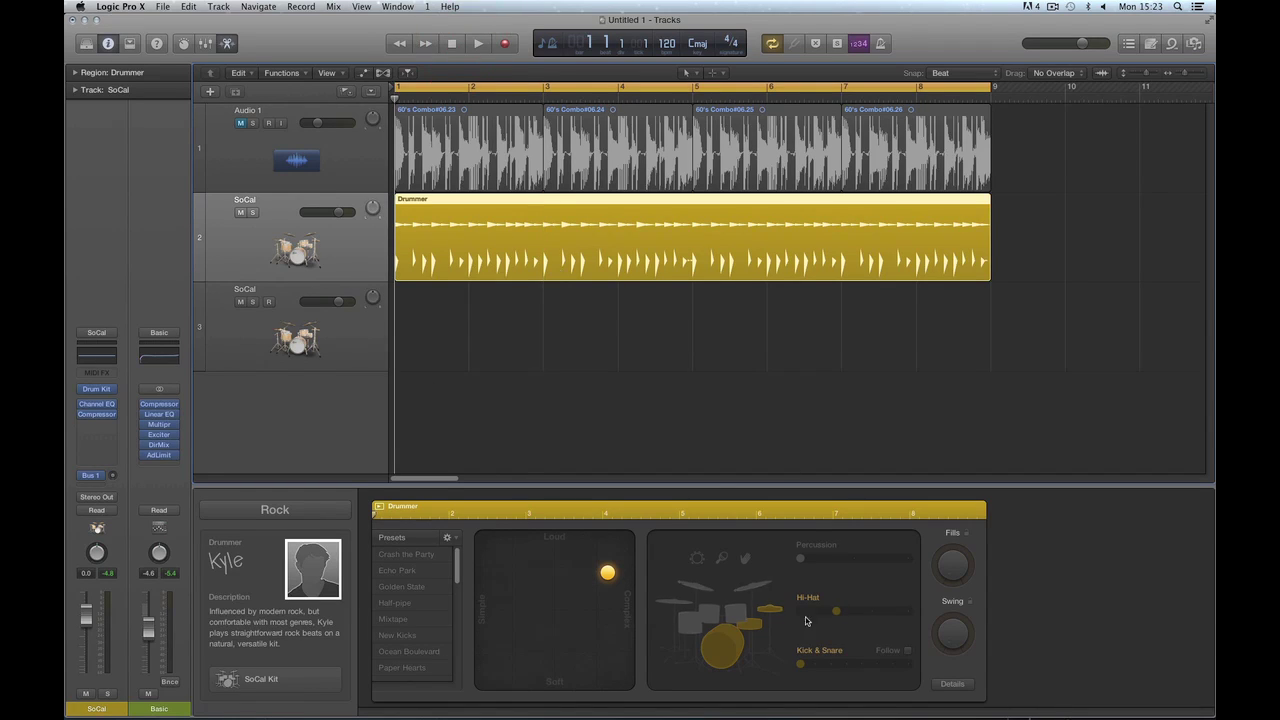
{"action": "left_click", "coordinate": [574, 198]}
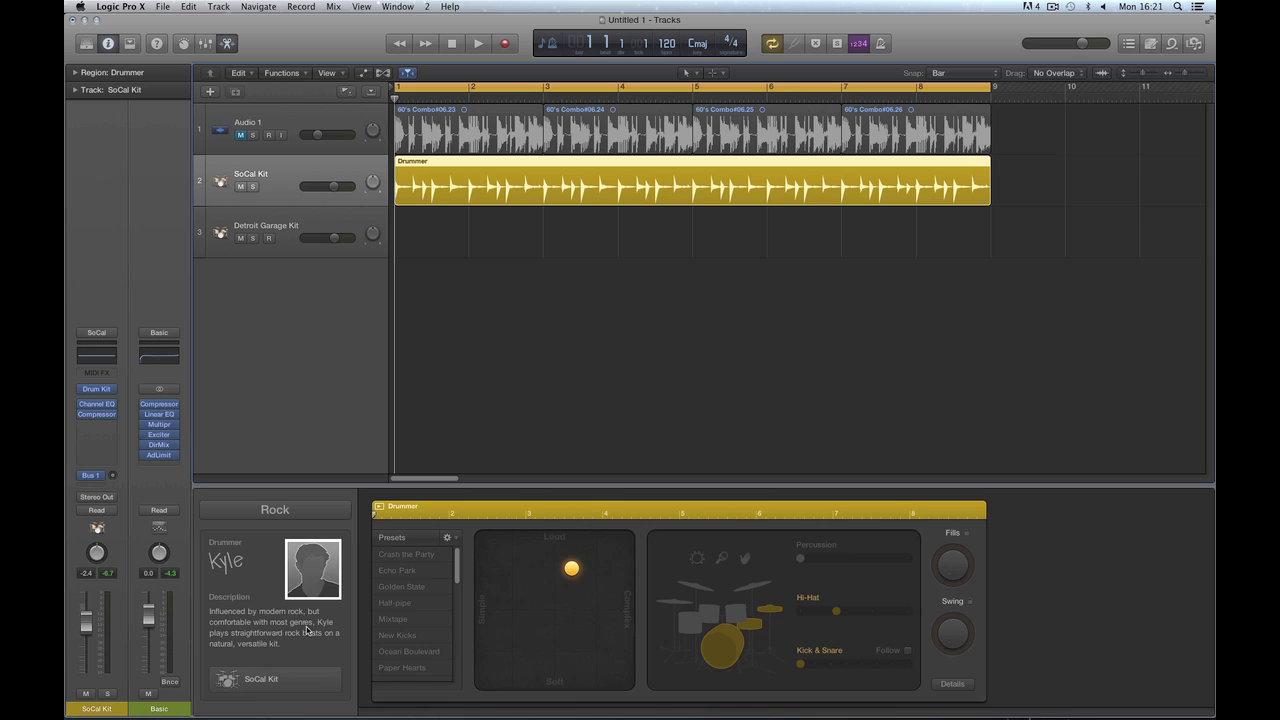
Open Drum Kit Designer for the SoCal Kit from the drummer's kit entry and again from the channel strip's instrument slot
{"action": "mouse_move", "coordinate": [312, 572]}
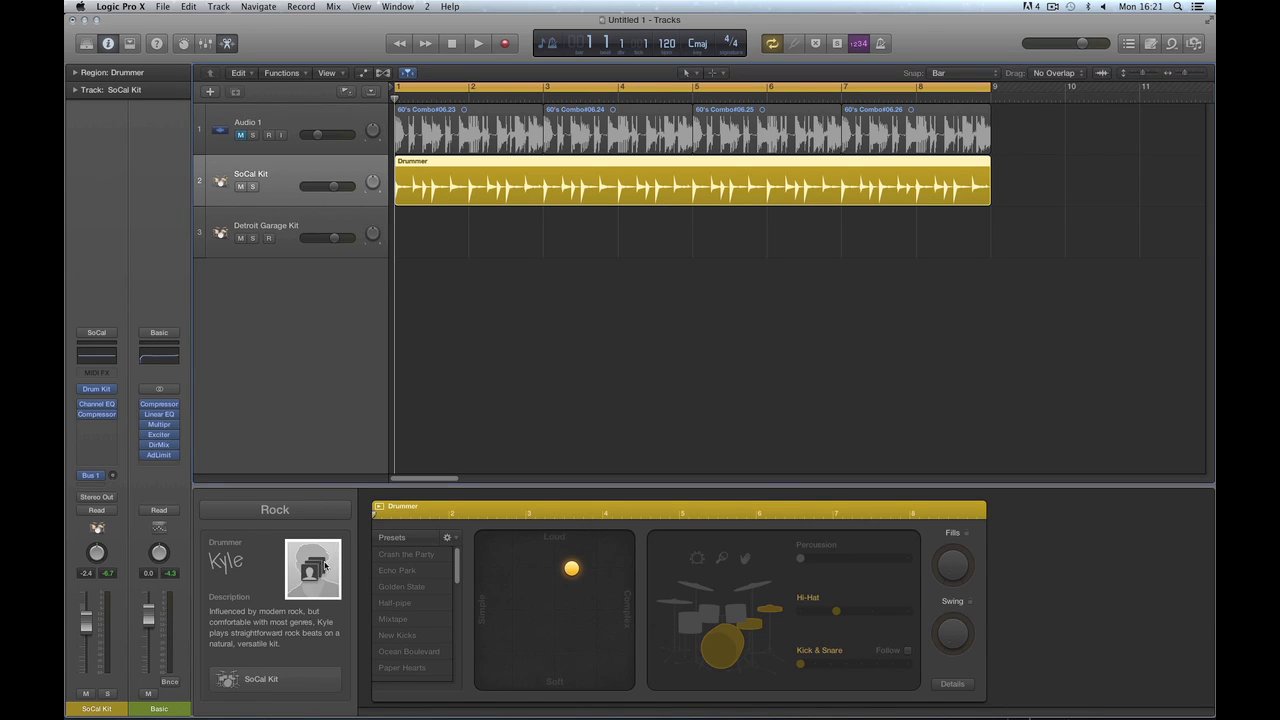
{"action": "mouse_move", "coordinate": [249, 683]}
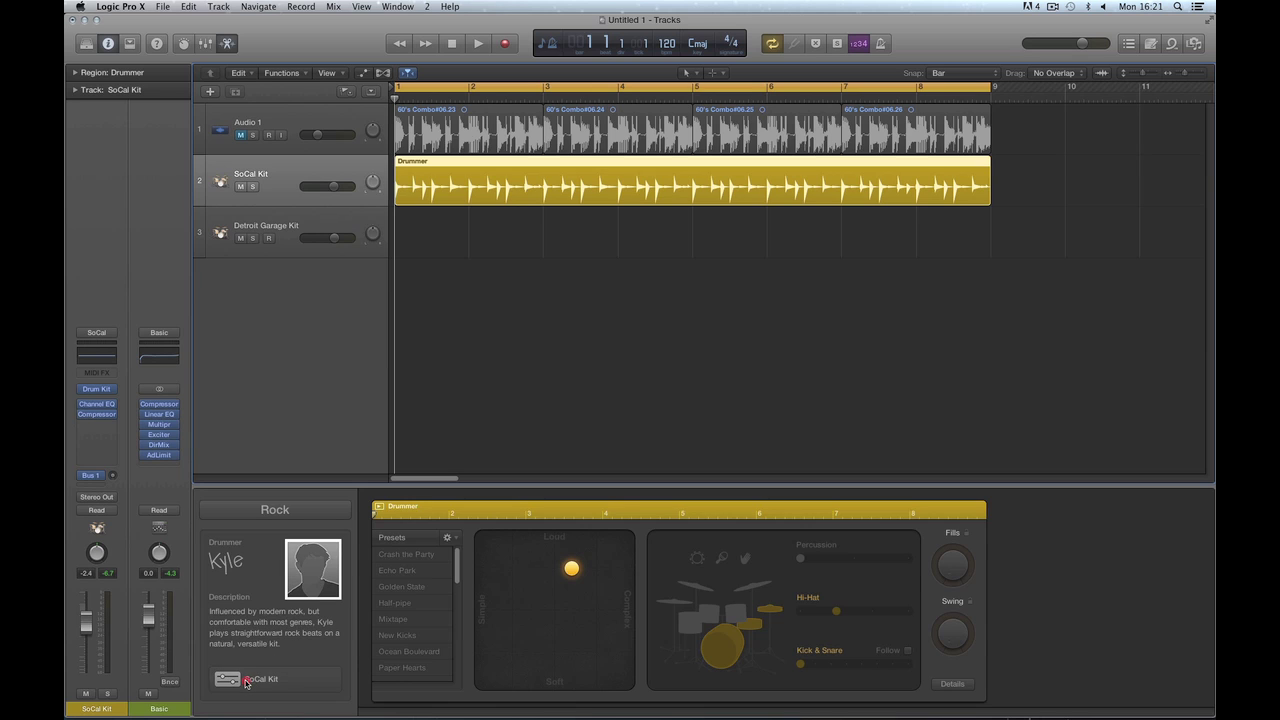
{"action": "left_click", "coordinate": [229, 680]}
{"action": "left_click_drag", "start_coordinate": [522, 124], "coordinate": [718, 304]}
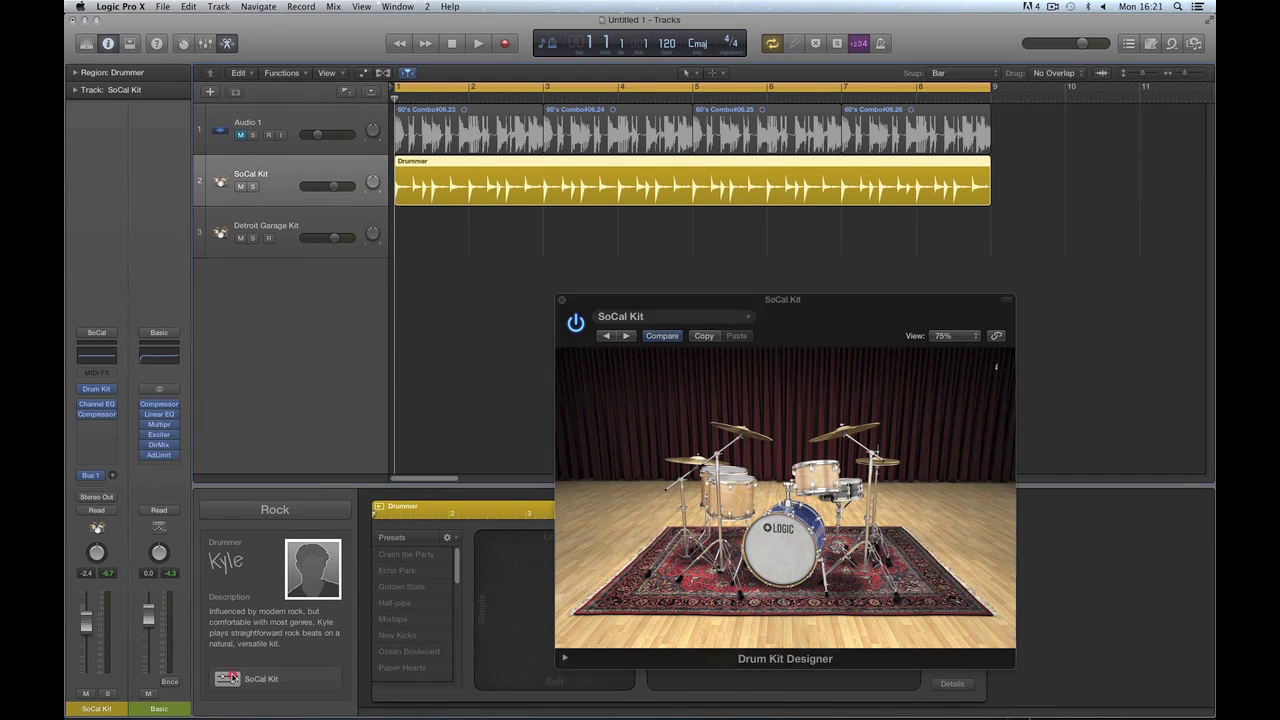
{"action": "left_click", "coordinate": [229, 680]}
{"action": "left_click", "coordinate": [229, 680]}
{"action": "left_click", "coordinate": [98, 389]}
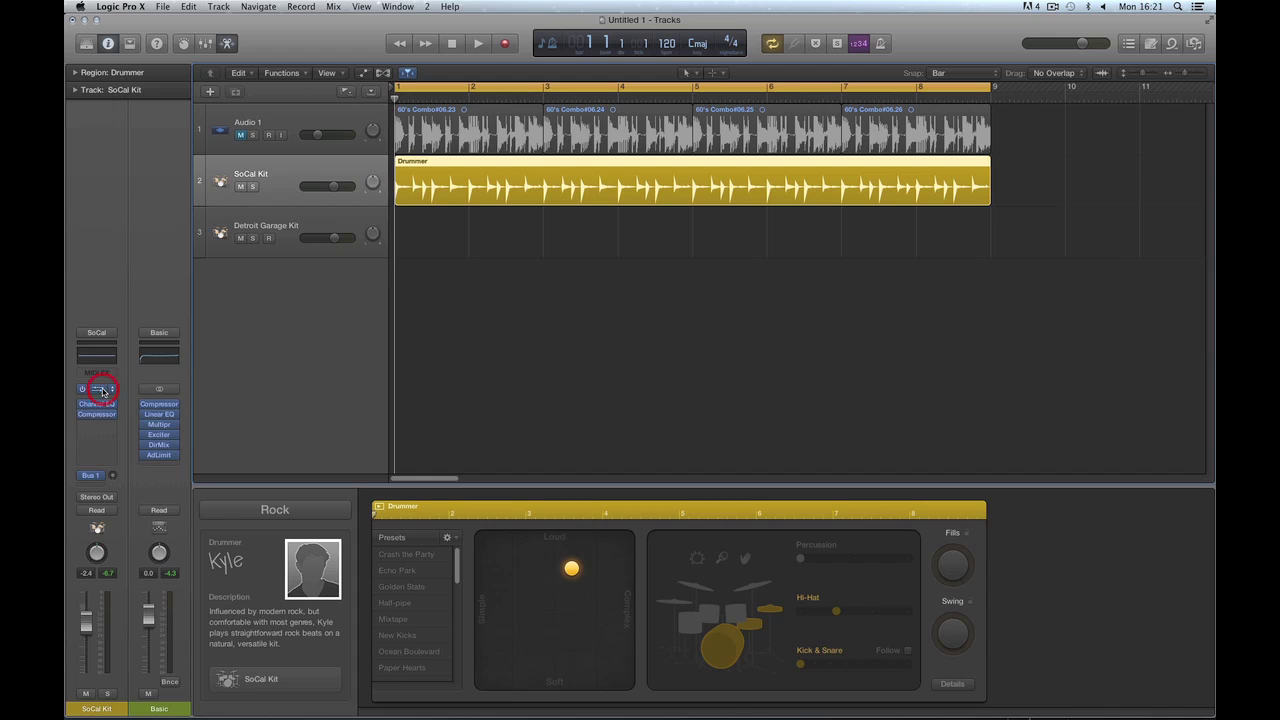
{"action": "left_click", "coordinate": [98, 389]}
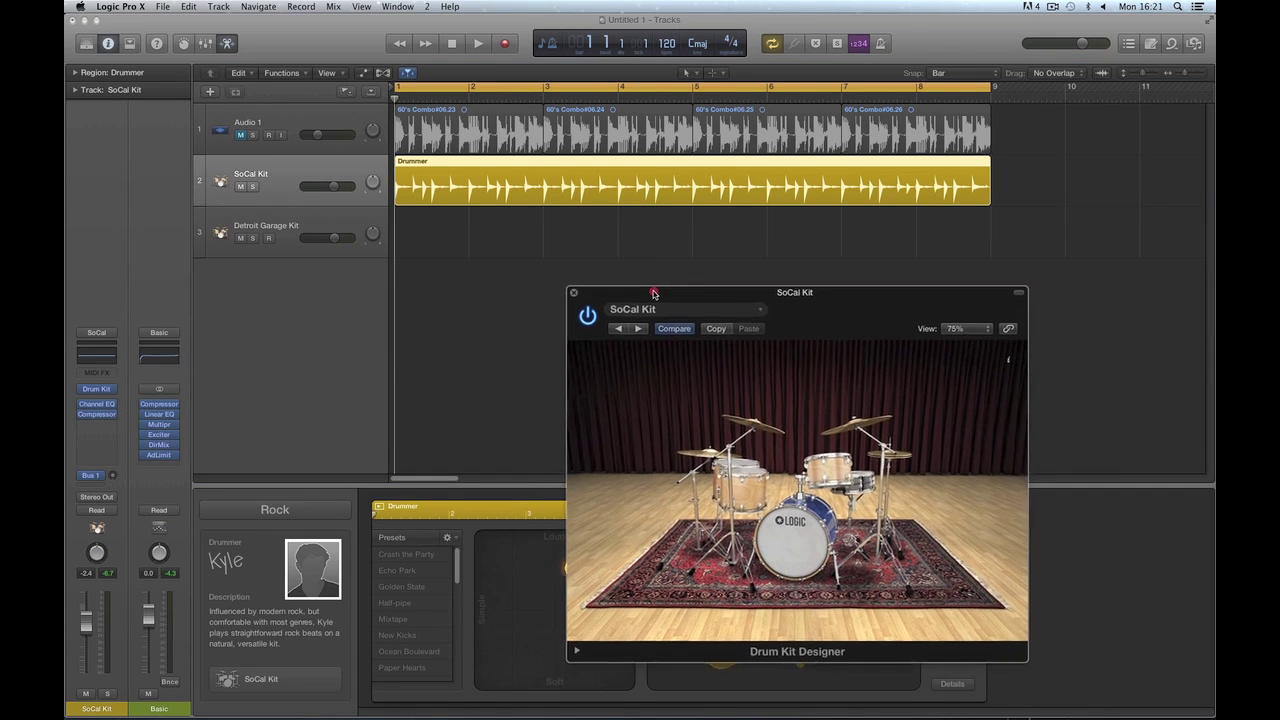
{"action": "left_click_drag", "start_coordinate": [642, 300], "coordinate": [654, 287]}
Load the factory Detroit Garage Kit in Drum Kit Designer and play the Drummer region with it
{"action": "left_click", "coordinate": [704, 308]}
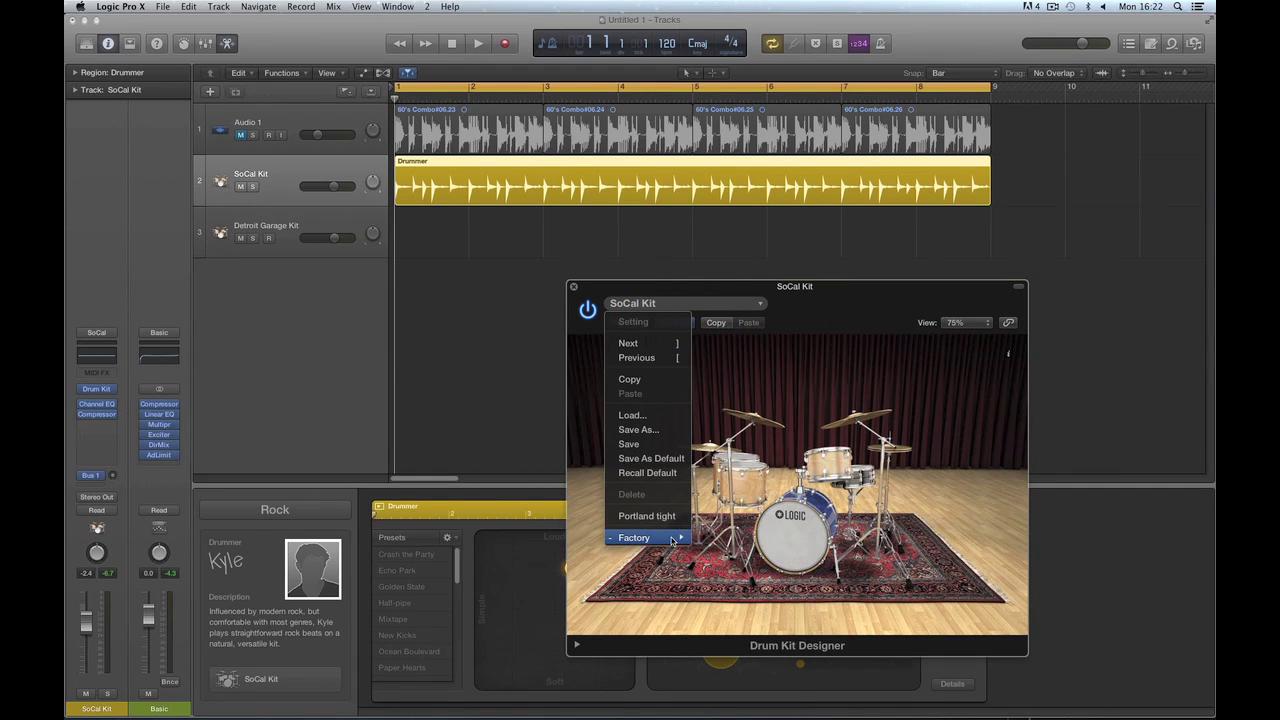
{"action": "mouse_move", "coordinate": [680, 537]}
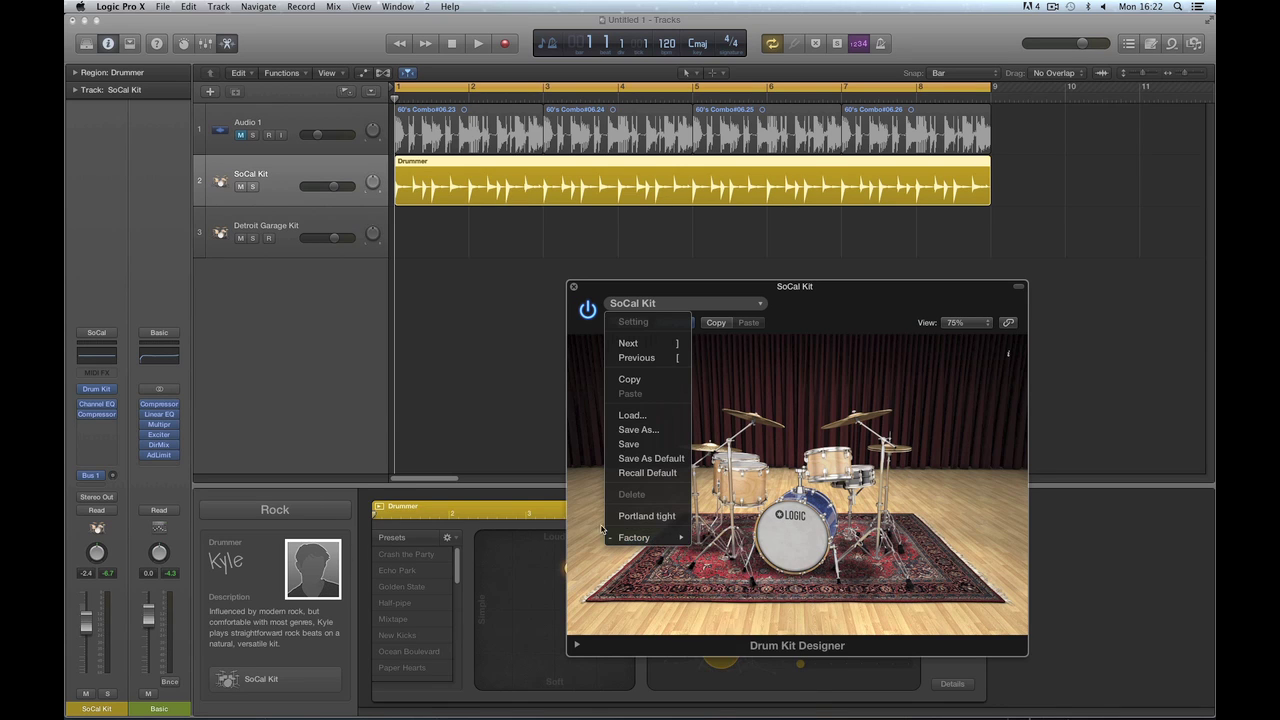
{"action": "mouse_move", "coordinate": [641, 541]}
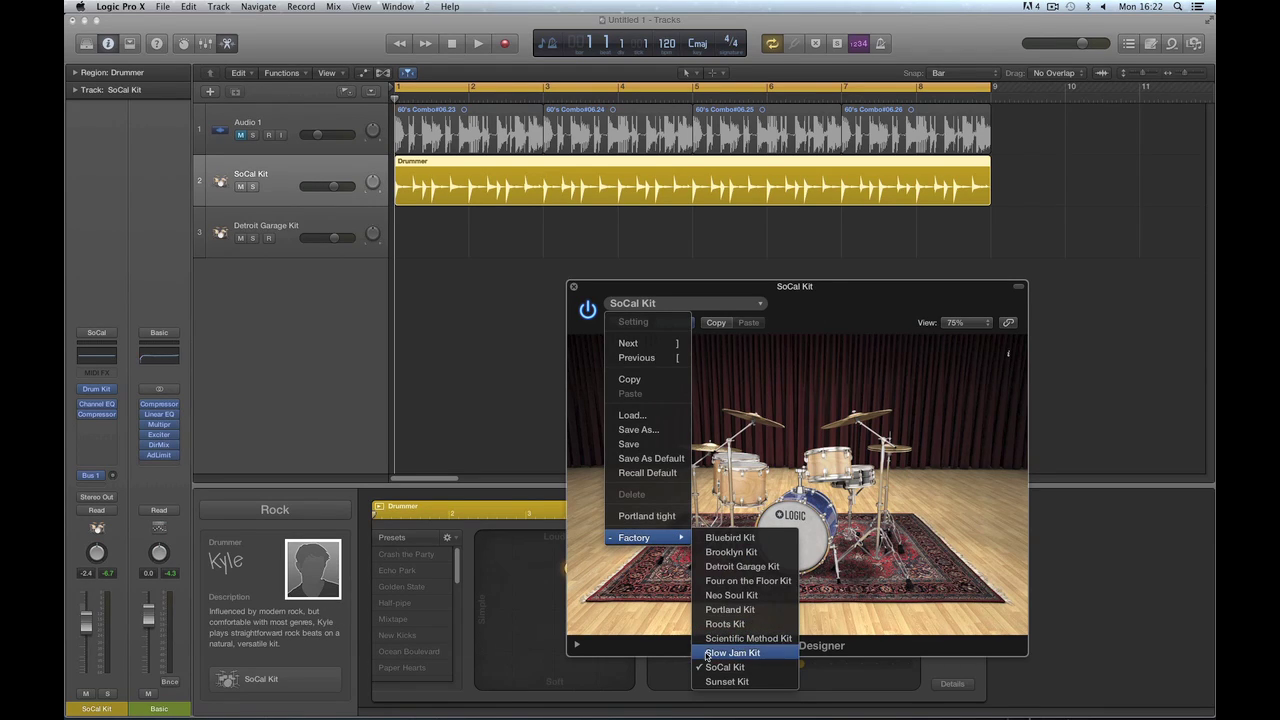
{"action": "left_click", "coordinate": [742, 566]}
{"action": "key", "text": "space"}
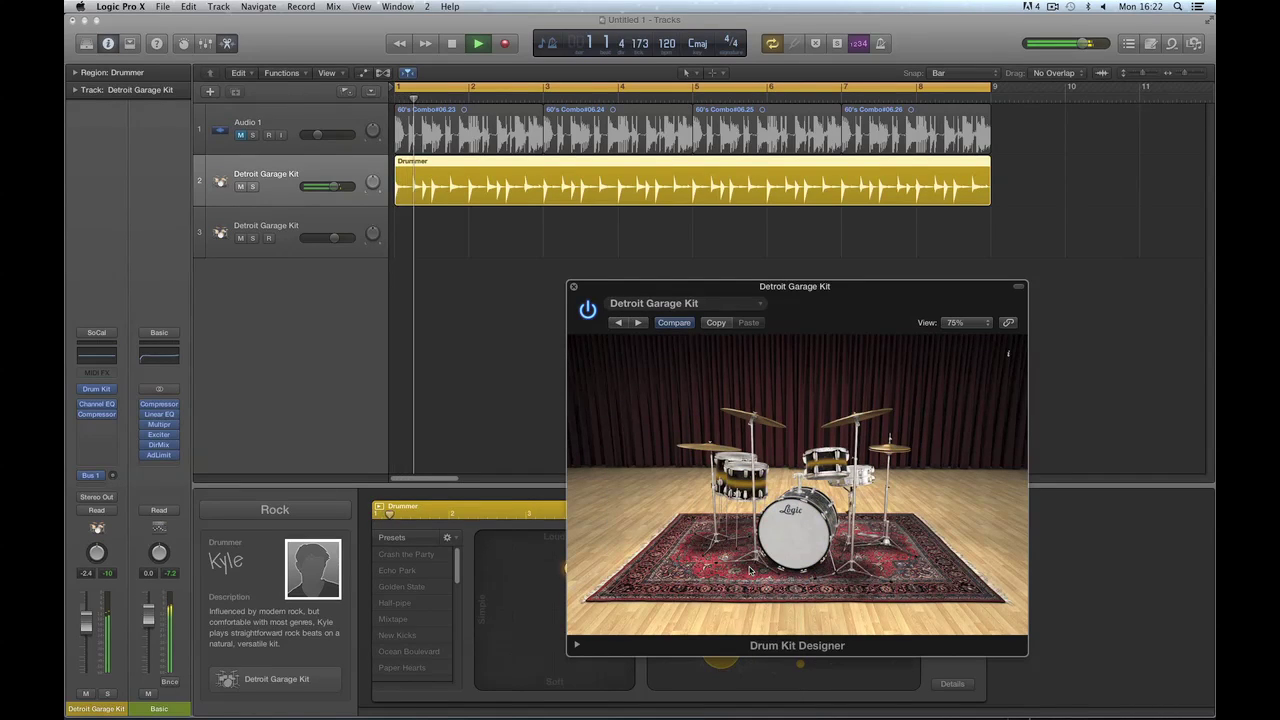
Load the factory Sunset Kit and move the Drum Kit Designer window clear of the Drummer editor
{"action": "left_click", "coordinate": [698, 306]}
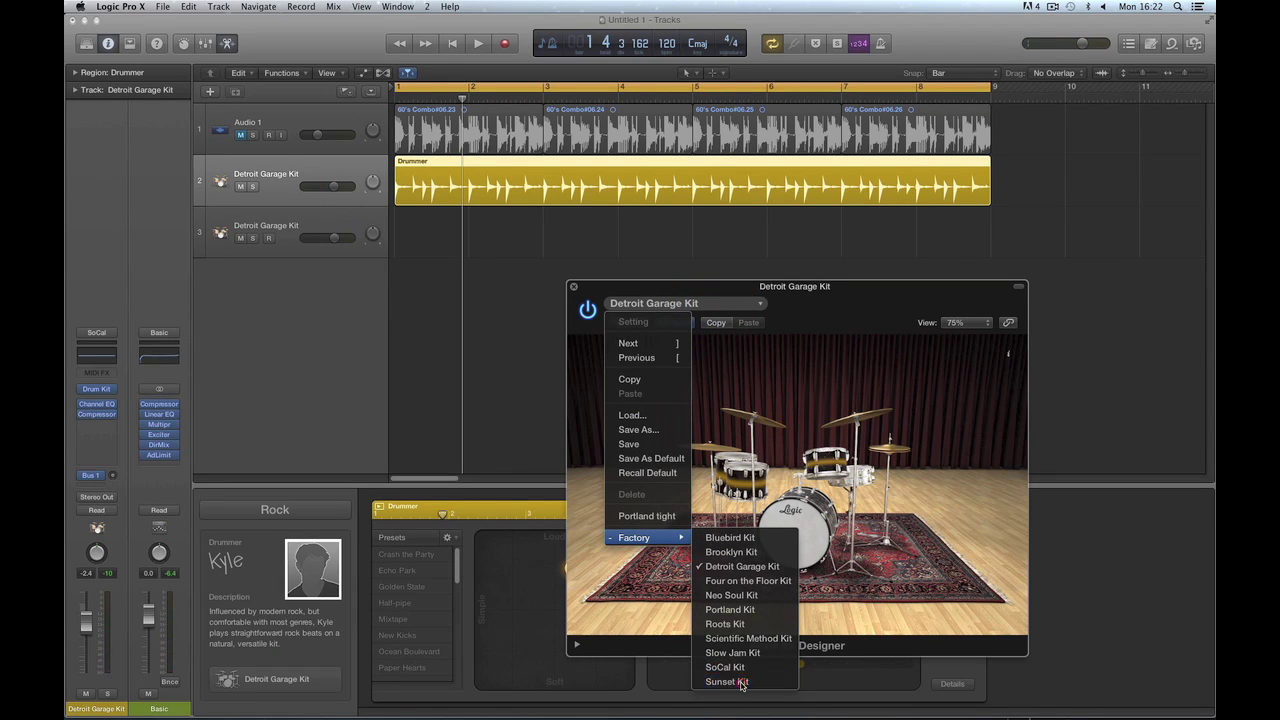
{"action": "left_click", "coordinate": [741, 682]}
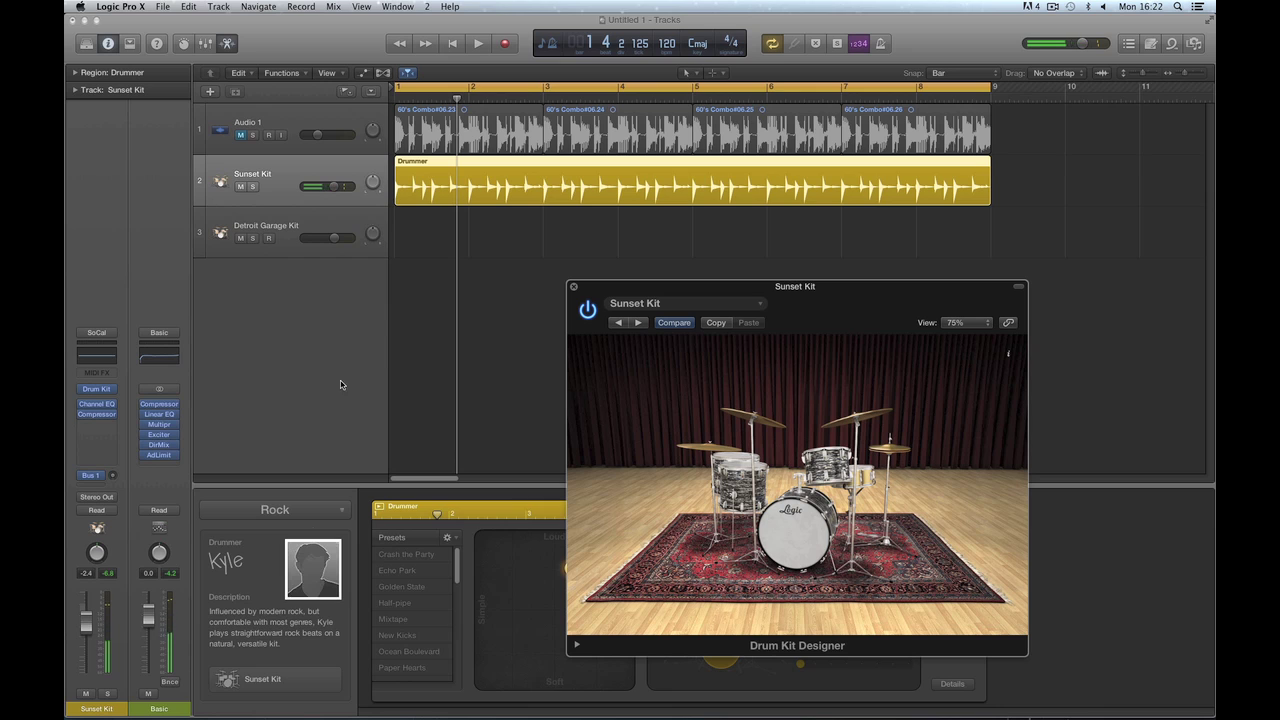
{"action": "left_click_drag", "start_coordinate": [705, 291], "coordinate": [585, 135]}
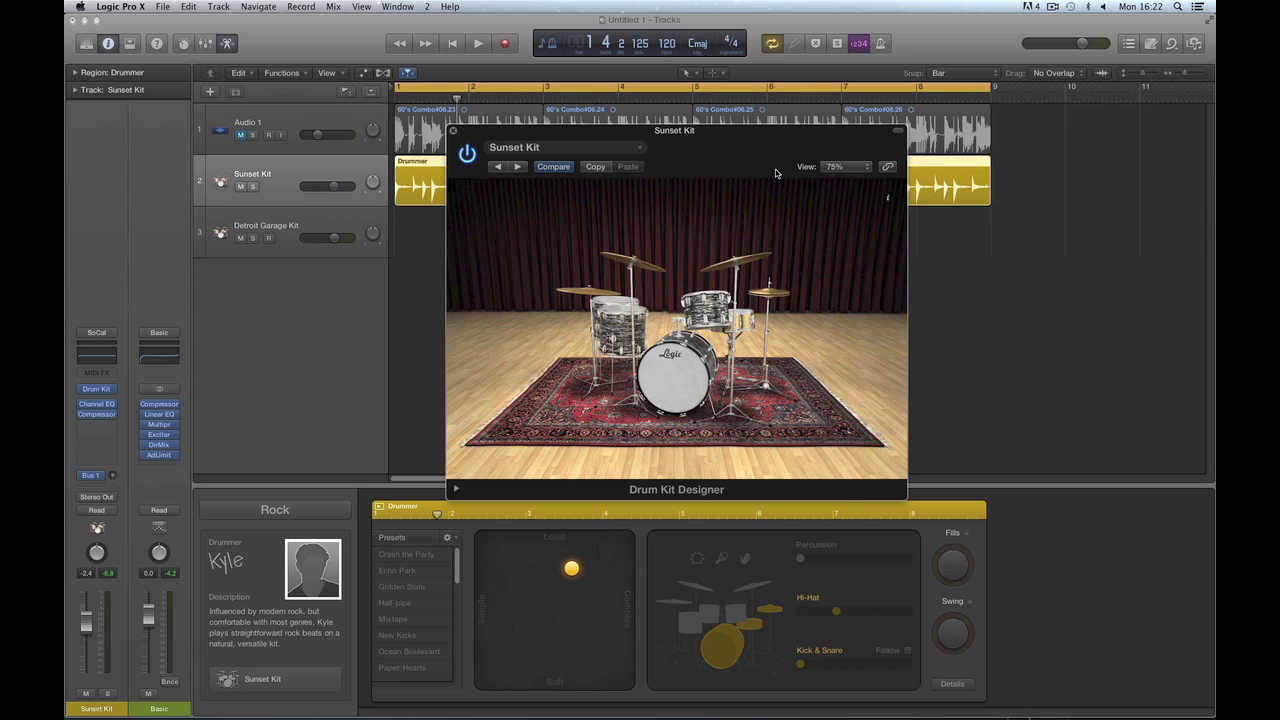
{"action": "left_click_drag", "start_coordinate": [746, 136], "coordinate": [707, 138]}
Enlarge the Drum Kit Designer view to 100%, trying a freely resized 92% as well, and reposition the window
{"action": "left_click", "coordinate": [822, 170]}
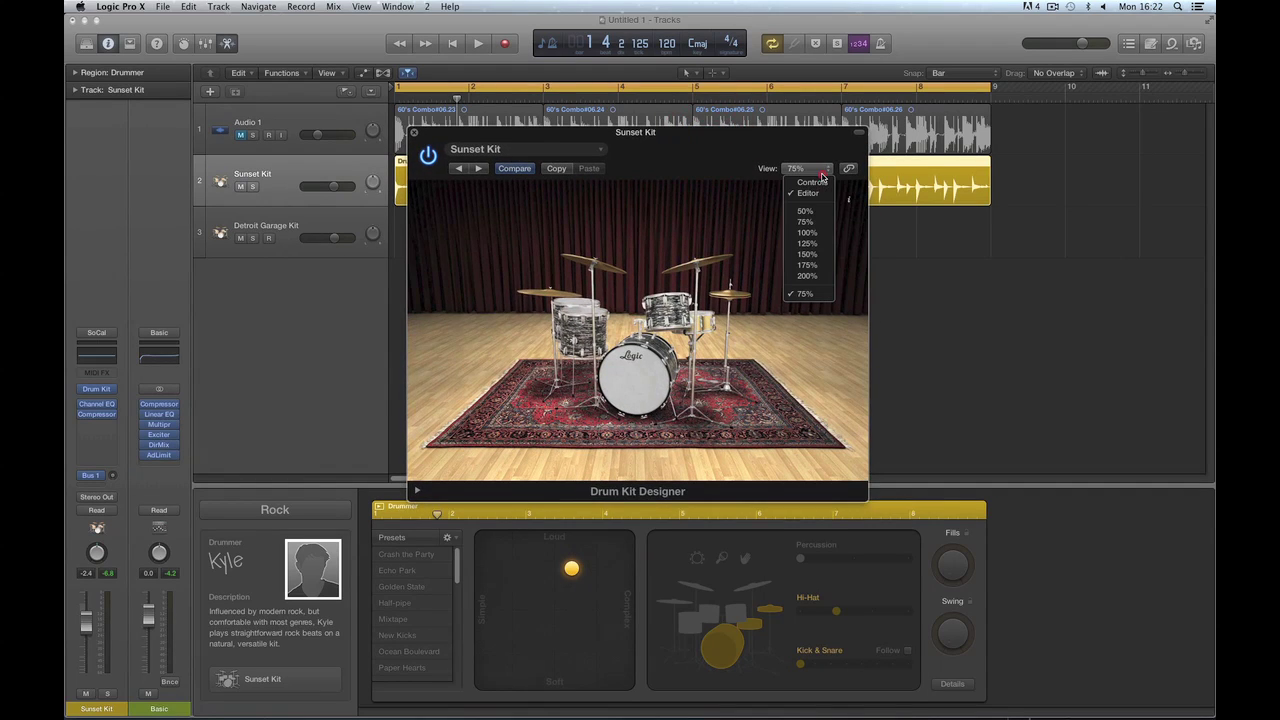
{"action": "left_click", "coordinate": [807, 234]}
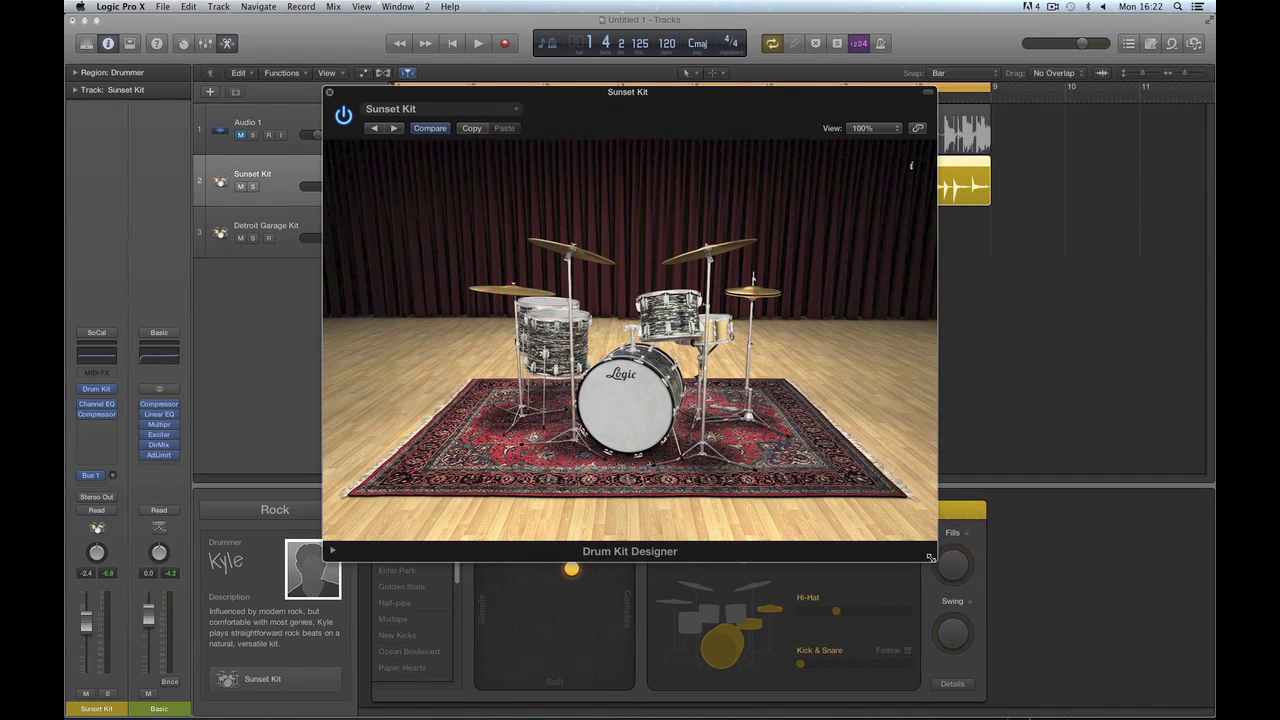
{"action": "left_click_drag", "start_coordinate": [931, 557], "coordinate": [883, 520]}
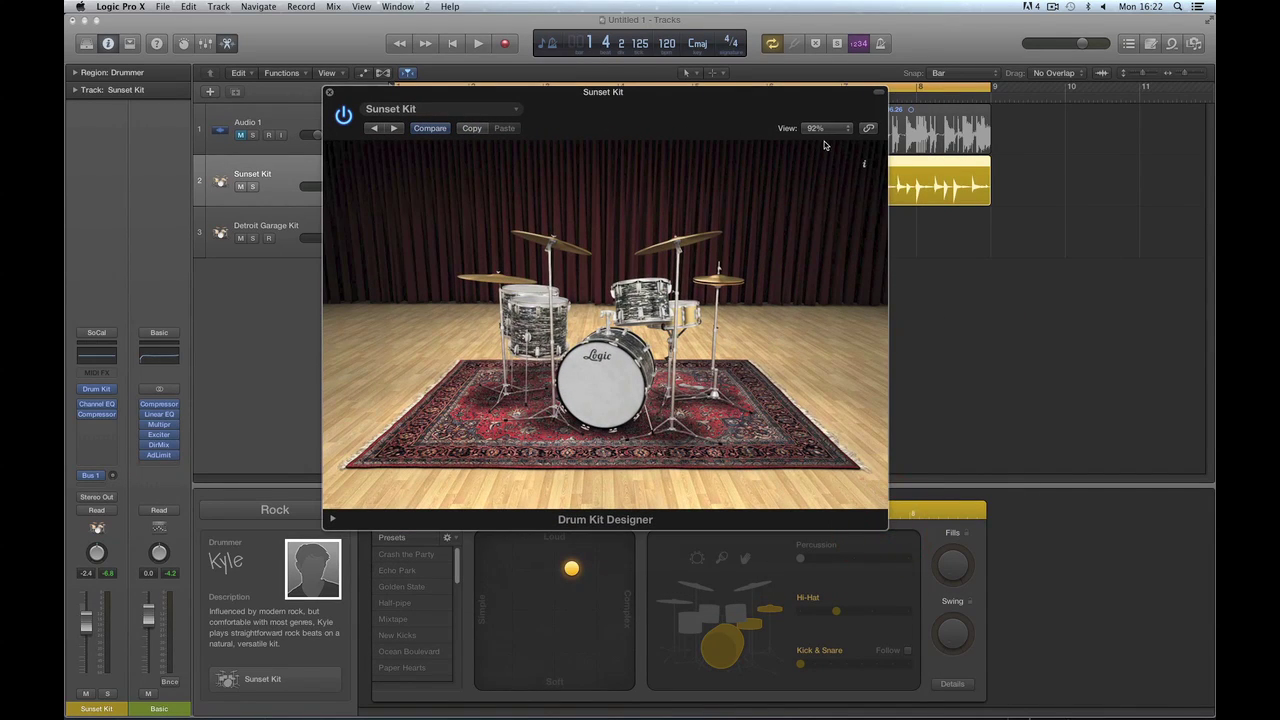
{"action": "left_click", "coordinate": [818, 128]}
{"action": "left_click", "coordinate": [825, 190]}
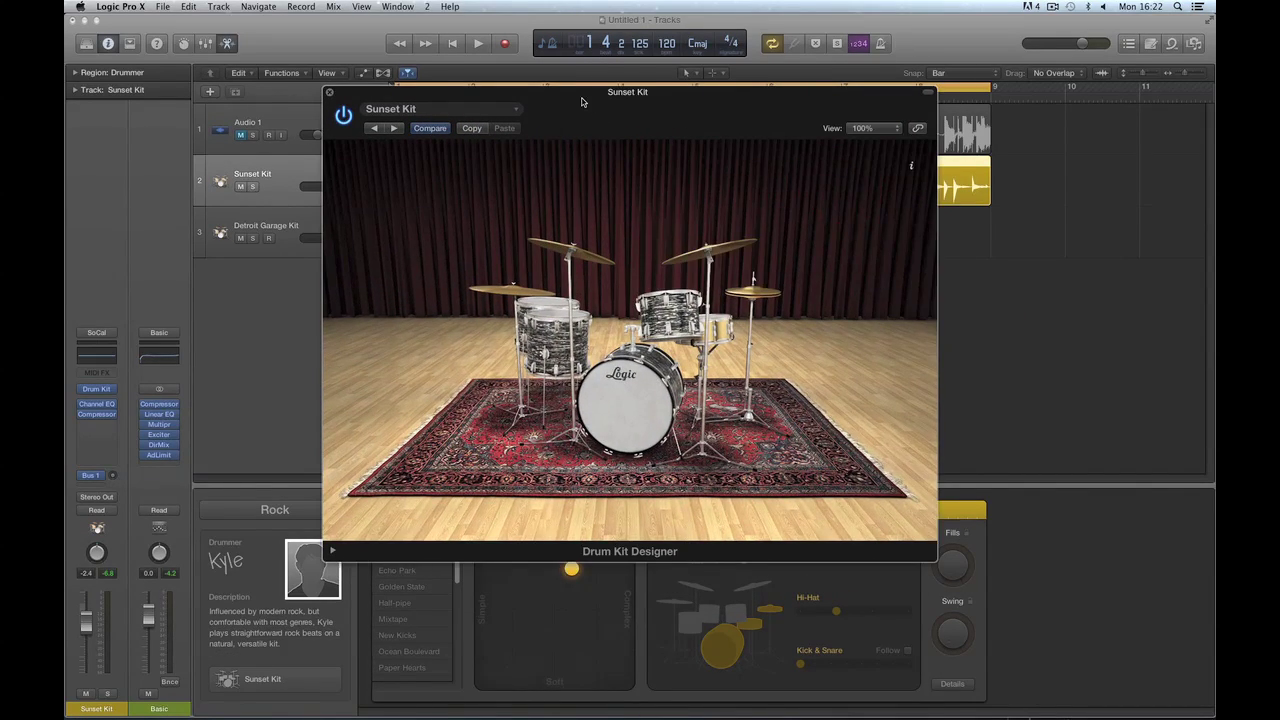
{"action": "left_click_drag", "start_coordinate": [569, 88], "coordinate": [539, 64]}
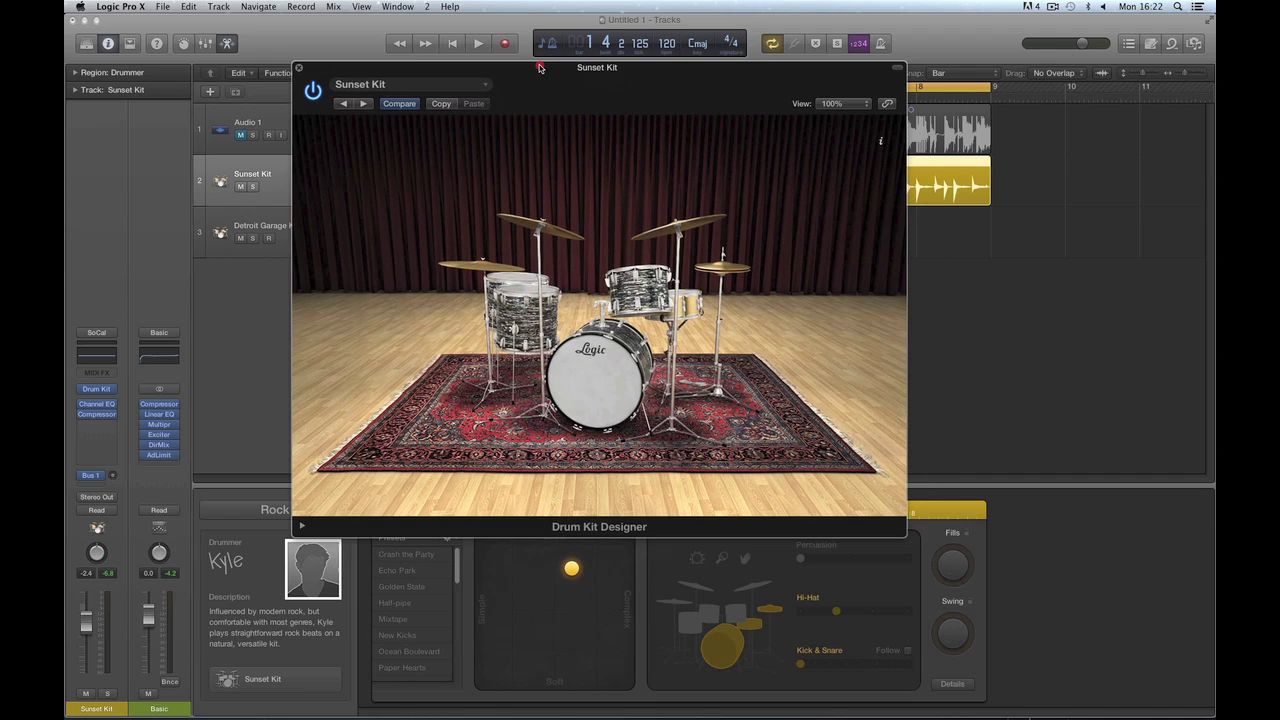
Audition the Sunset 2 and Sunset 3 kick drums and restore the Sunset kick
{"action": "left_click", "coordinate": [602, 352]}
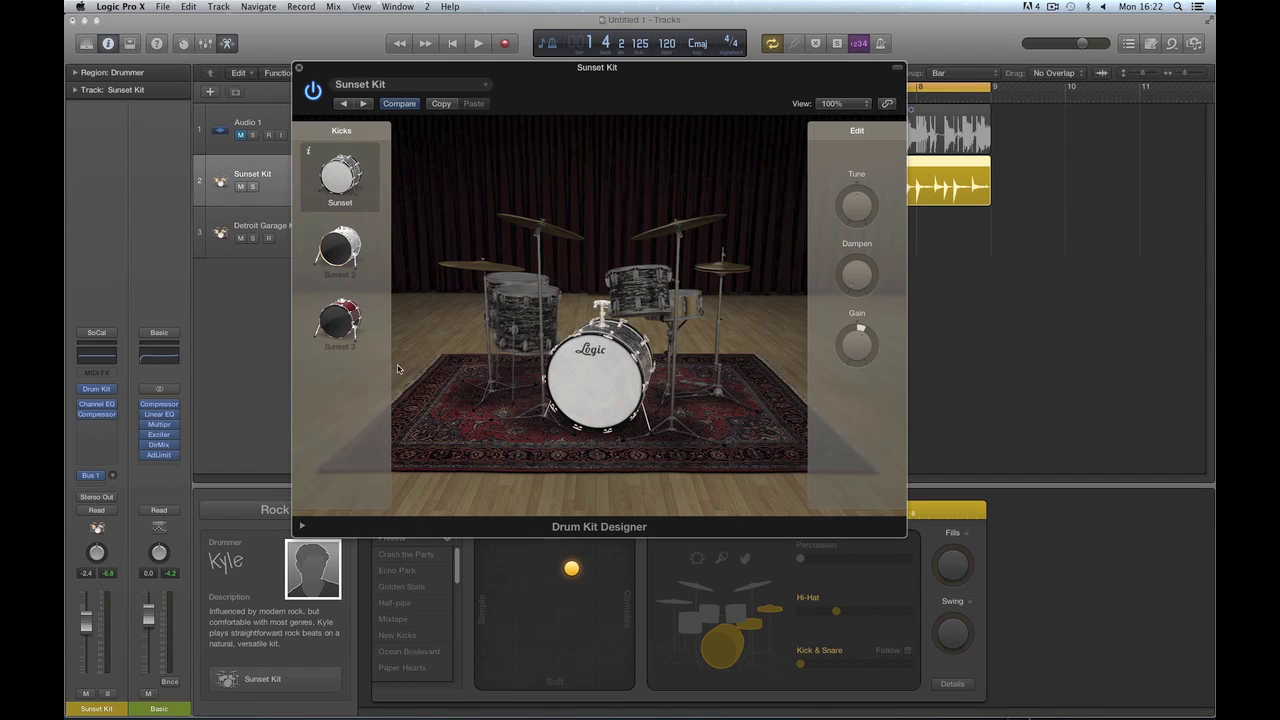
{"action": "left_click", "coordinate": [341, 252]}
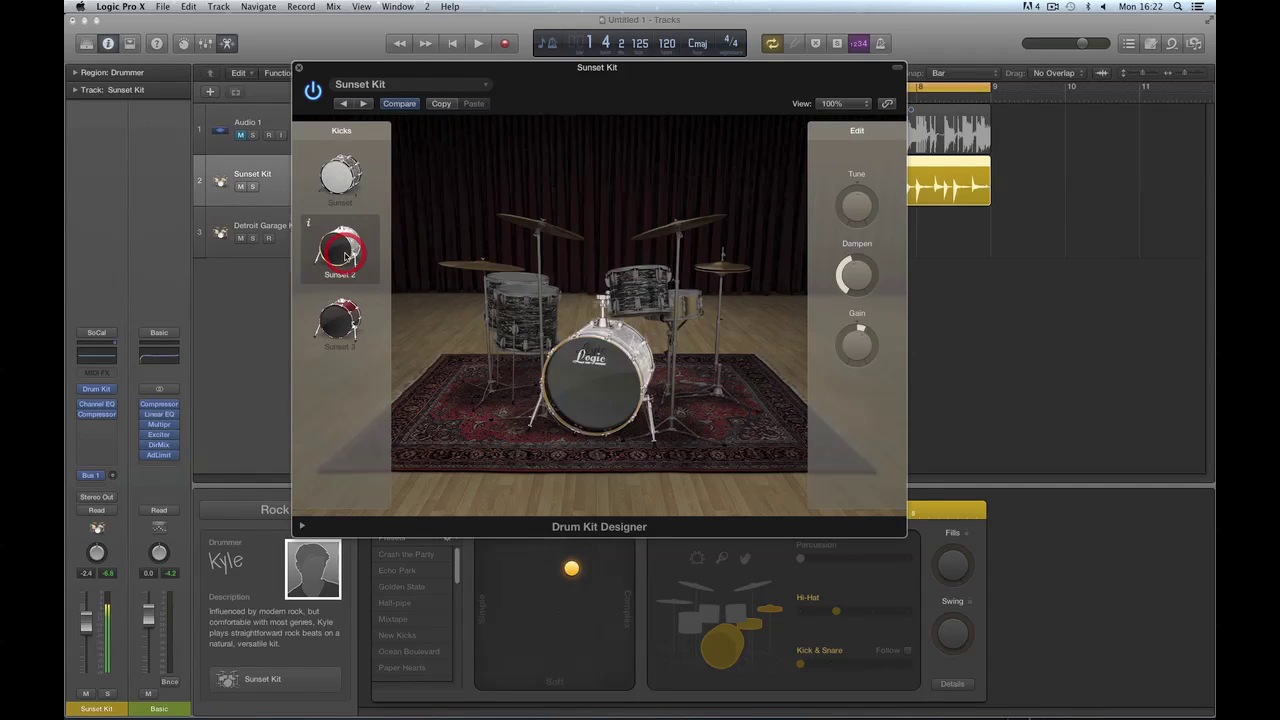
{"action": "left_click", "coordinate": [344, 345]}
{"action": "left_click", "coordinate": [345, 178]}
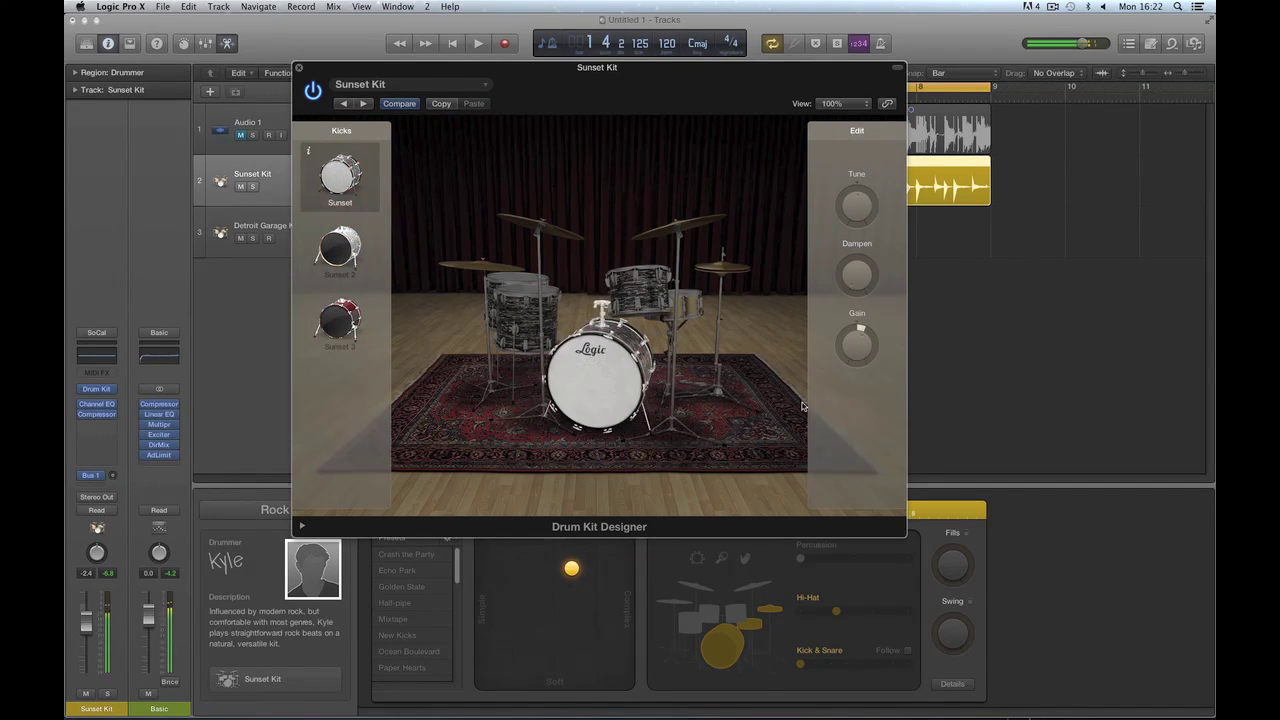
Examine the Gain, Dampen and Tune settings of the Sunset kick drum
{"action": "mouse_move", "coordinate": [857, 358]}
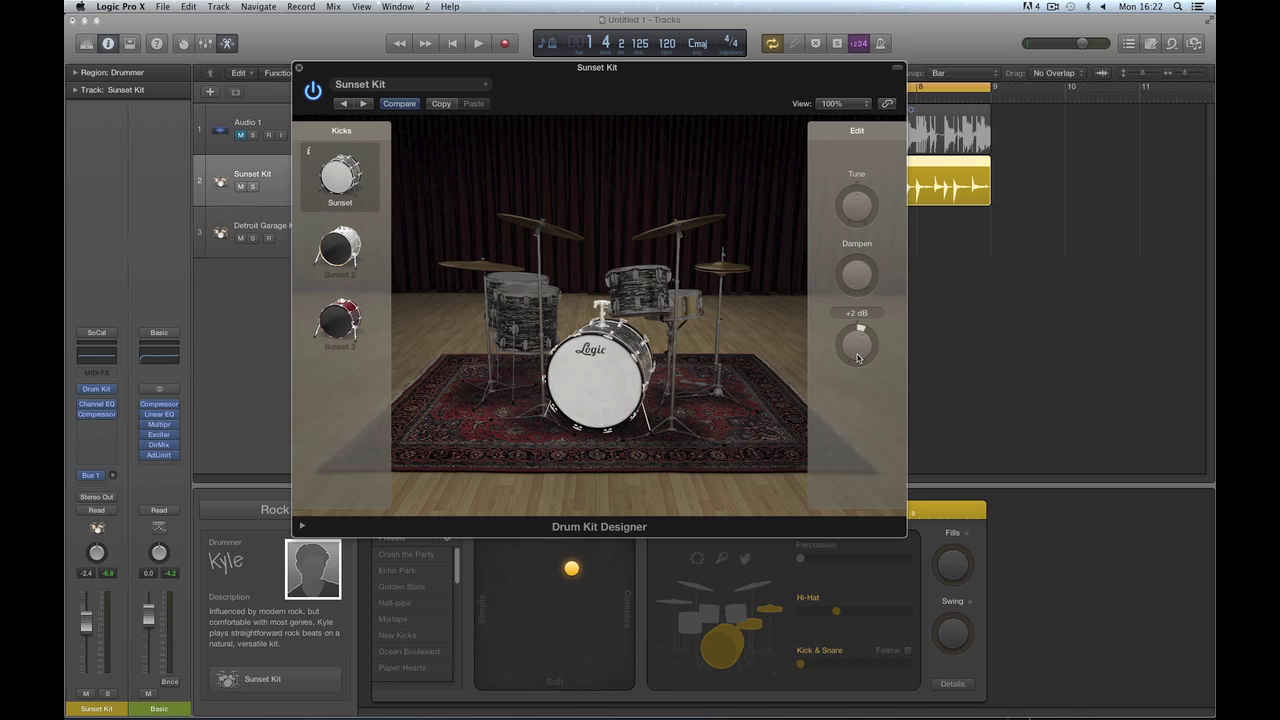
{"action": "mouse_move", "coordinate": [860, 263]}
{"action": "left_click_drag", "start_coordinate": [860, 282], "coordinate": [882, 309]}
{"action": "mouse_move", "coordinate": [869, 232]}
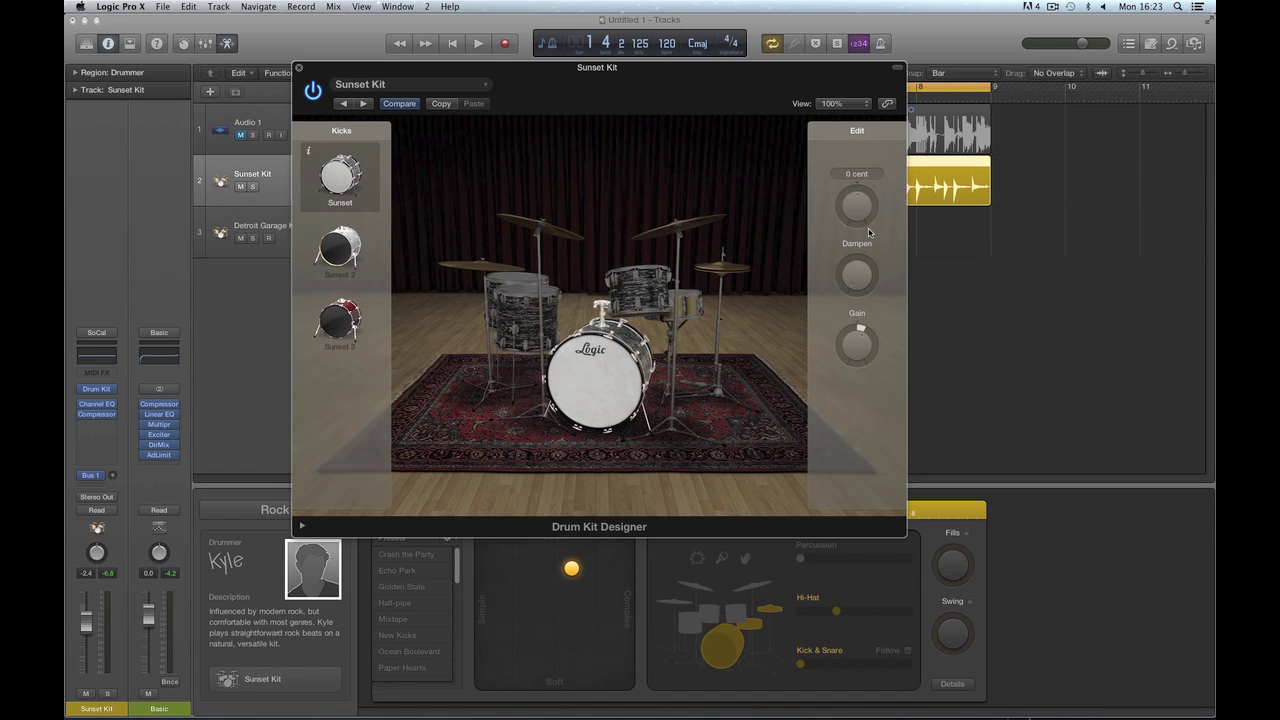
Audition the Sunset 2 and Sunset 3 snares and restore the Sunset snare
{"action": "left_click", "coordinate": [697, 311]}
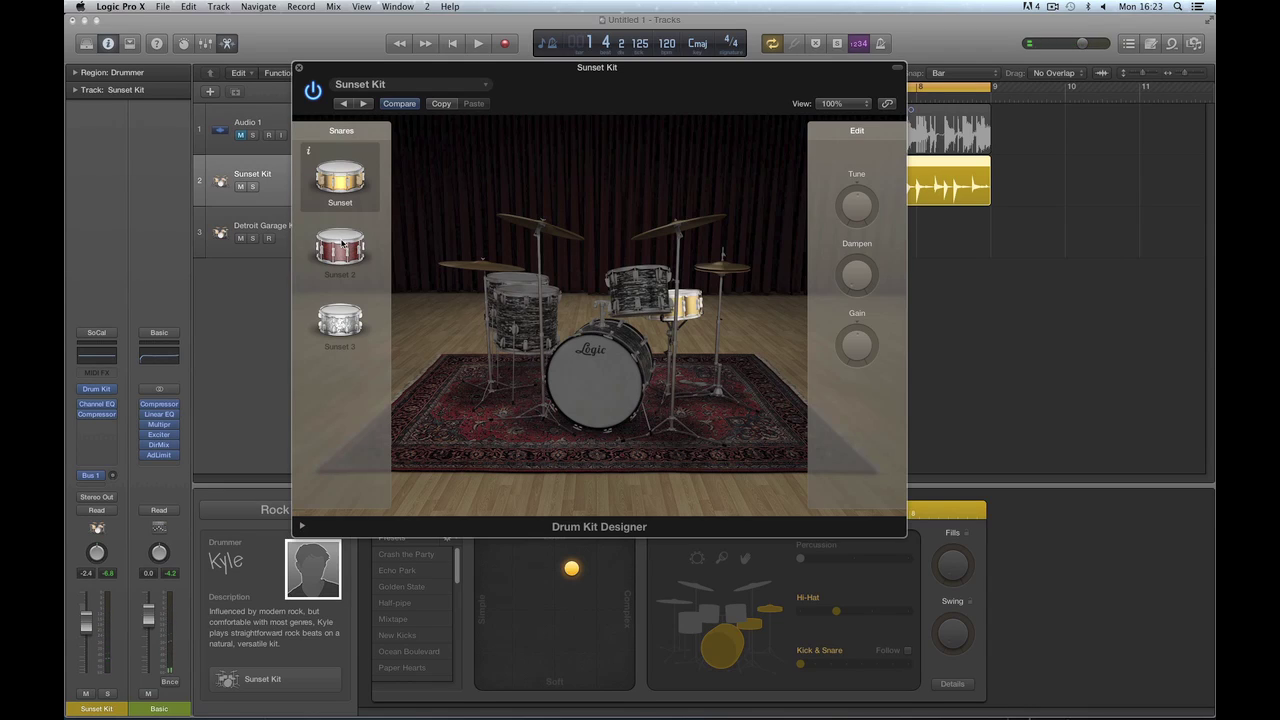
{"action": "left_click", "coordinate": [347, 248]}
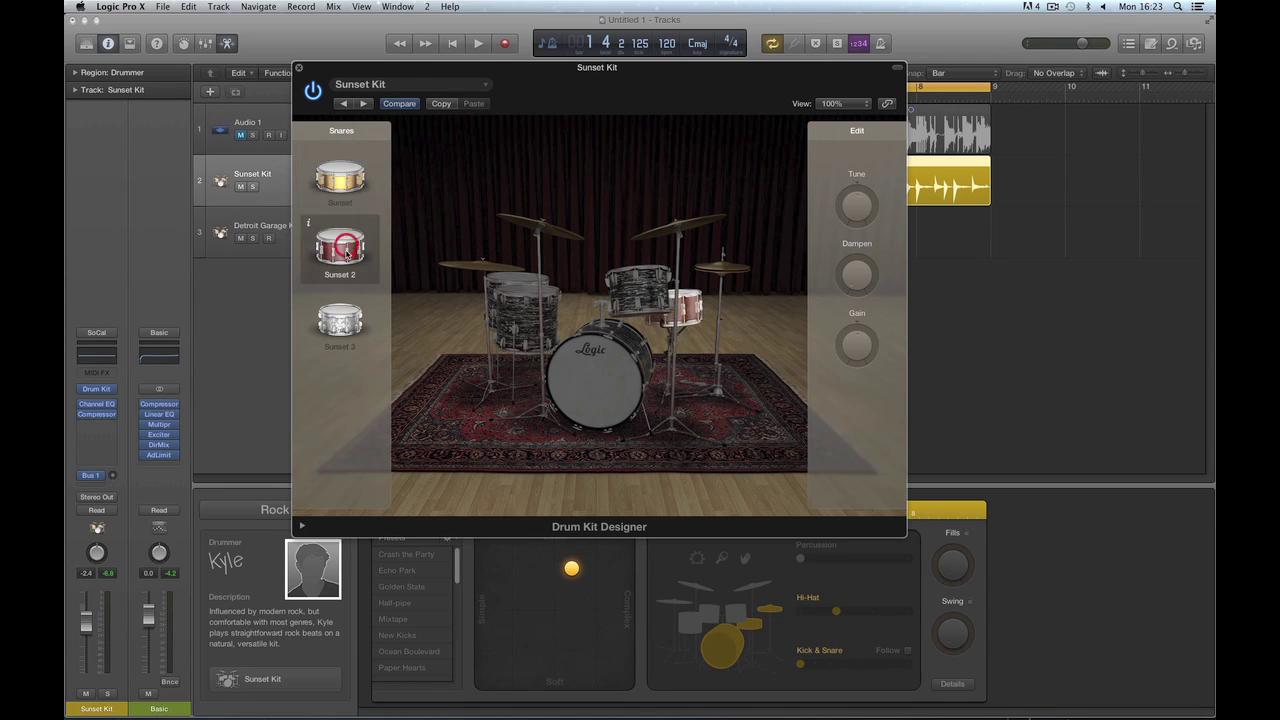
{"action": "left_click", "coordinate": [338, 320]}
{"action": "left_click", "coordinate": [352, 167]}
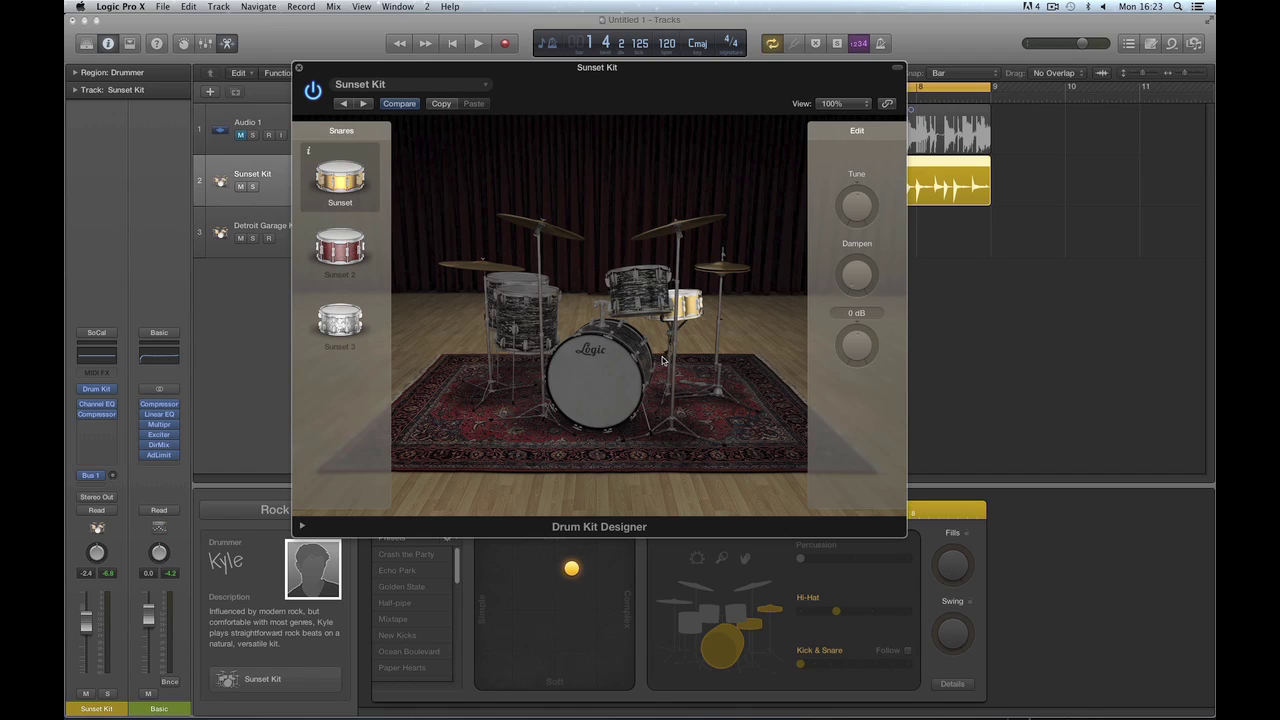
Audition the ride cymbal, hi-hat and toms, and examine the separate Low, Mid and High tom settings
{"action": "left_click", "coordinate": [471, 263]}
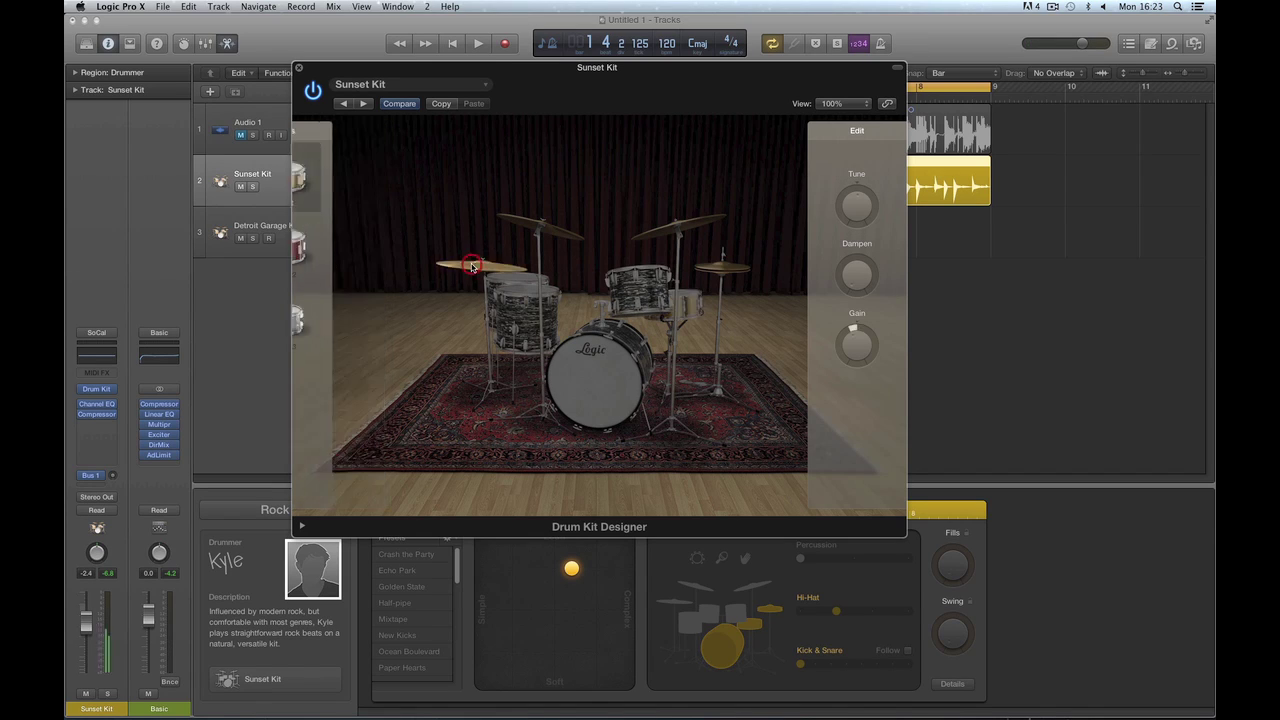
{"action": "left_click", "coordinate": [735, 275]}
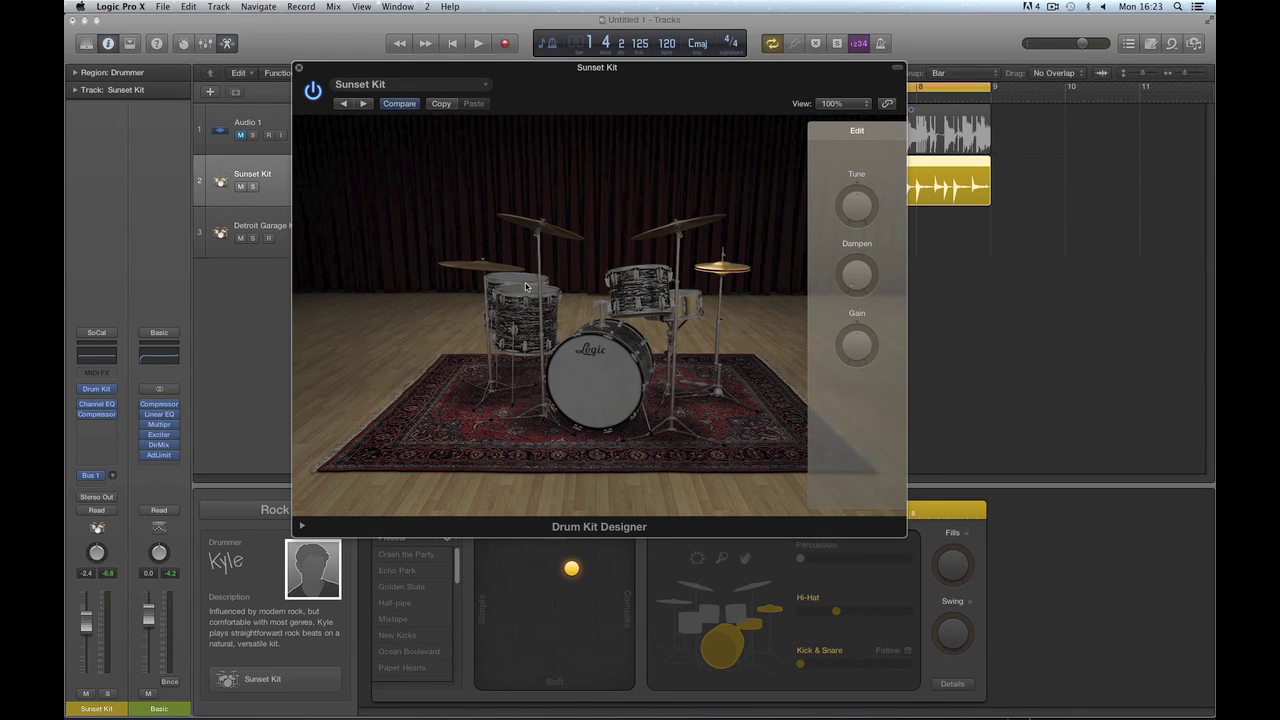
{"action": "left_click", "coordinate": [640, 284]}
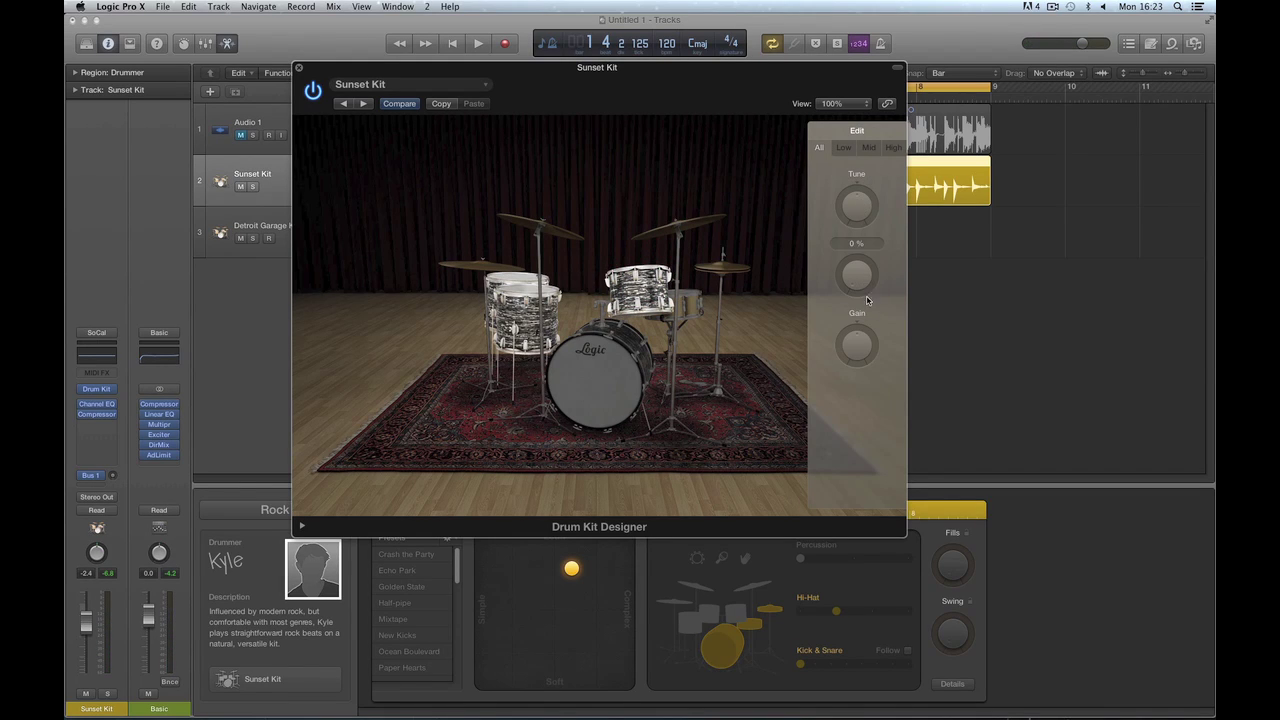
{"action": "mouse_move", "coordinate": [858, 348]}
{"action": "left_click", "coordinate": [846, 147]}
{"action": "left_click", "coordinate": [868, 147]}
{"action": "left_click", "coordinate": [892, 147]}
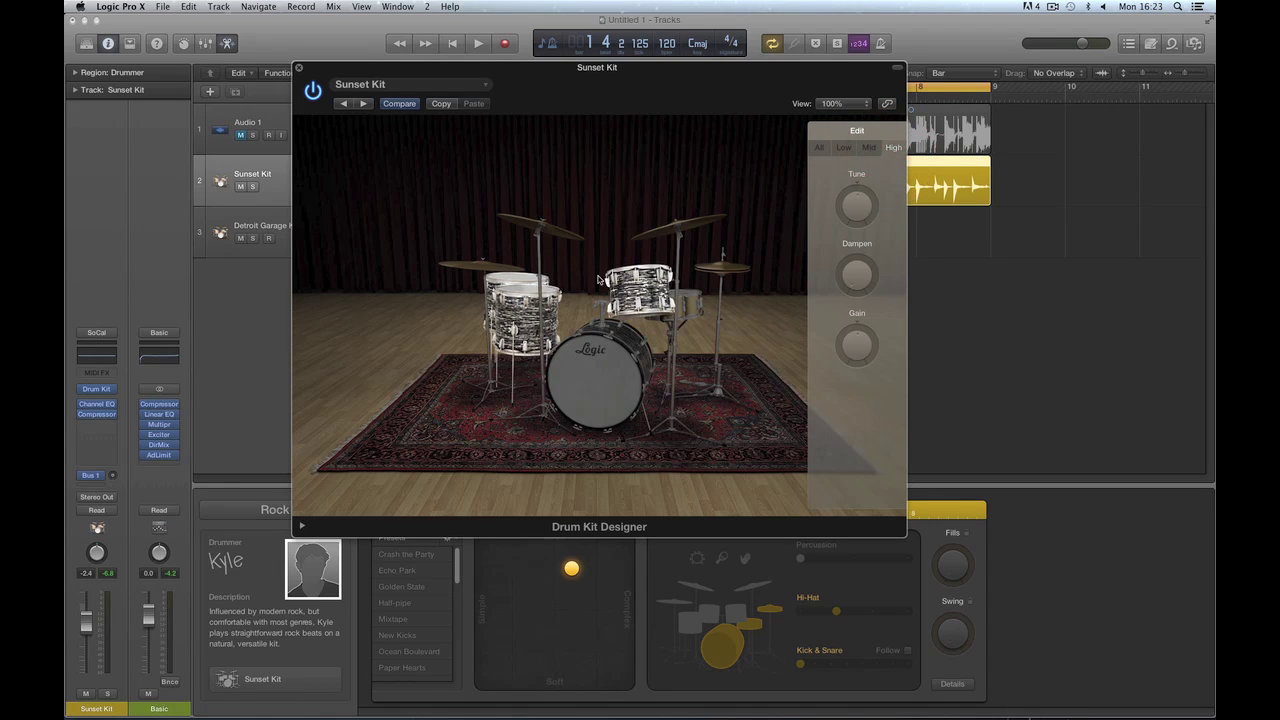
Examine the crash cymbals' Tune, Dampen and Gain settings for both together and for Crash L and Crash R separately
{"action": "left_click", "coordinate": [562, 234]}
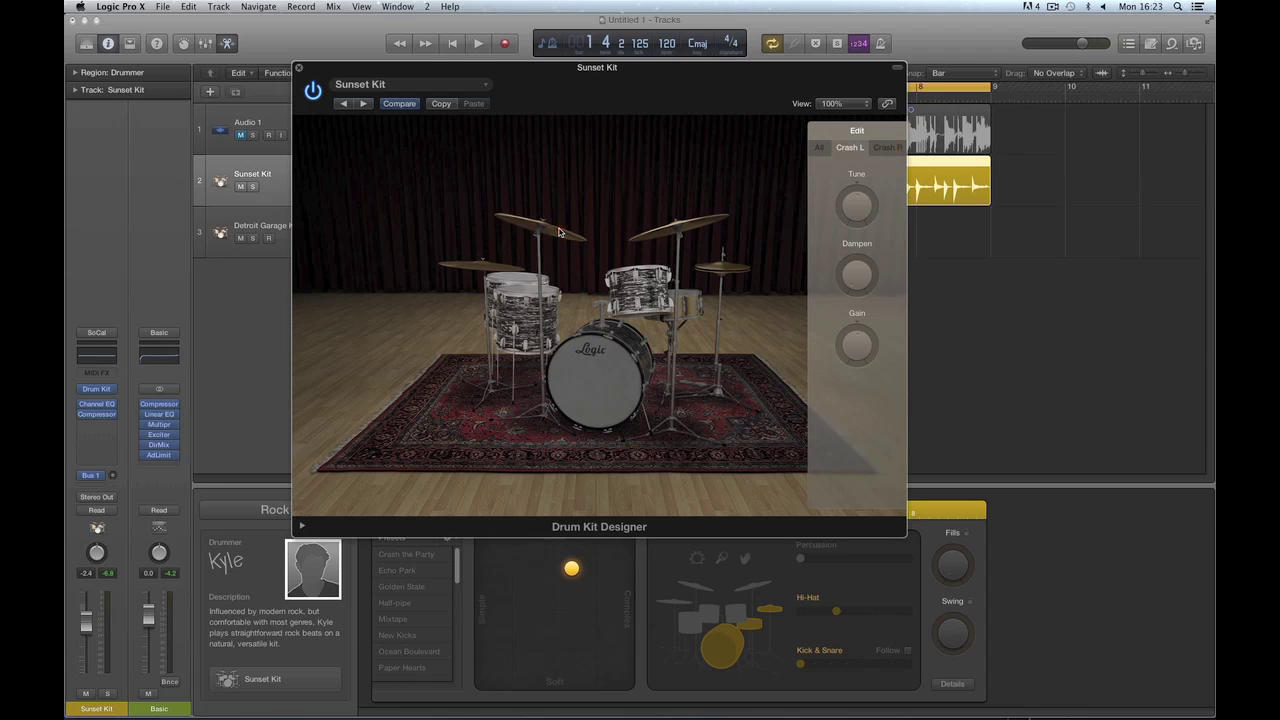
{"action": "left_click", "coordinate": [818, 148]}
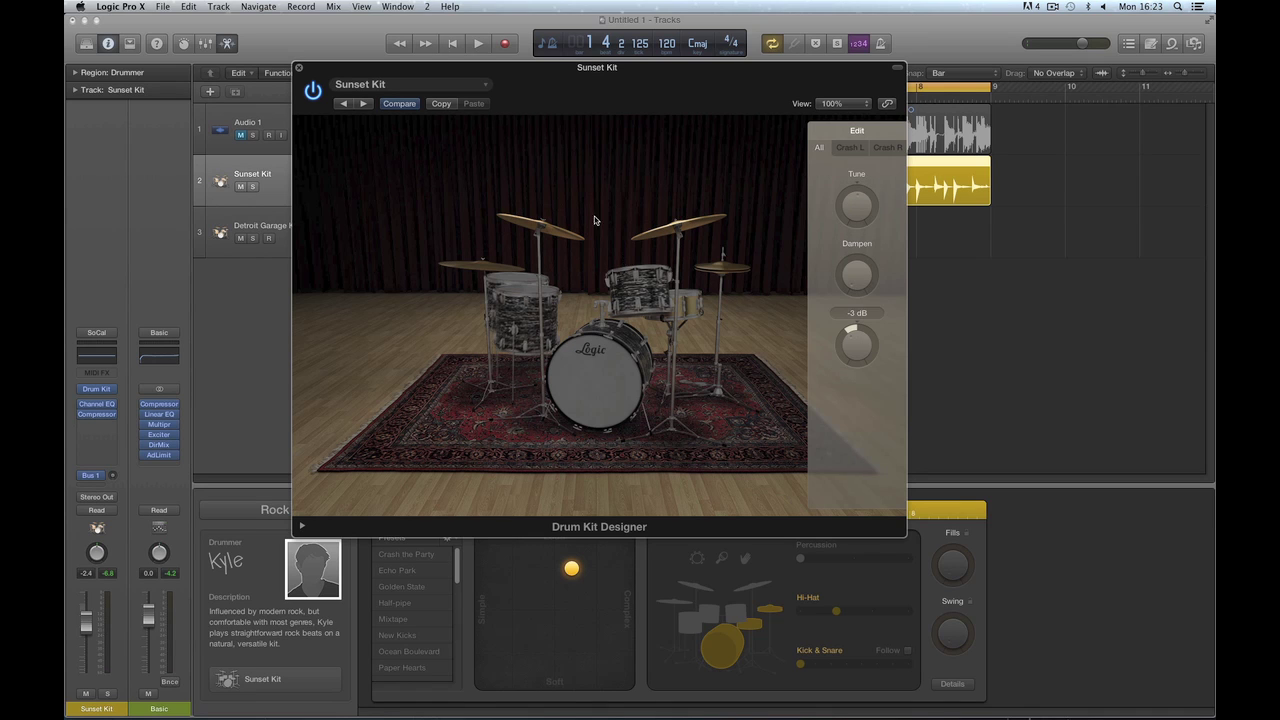
{"action": "left_click", "coordinate": [849, 148]}
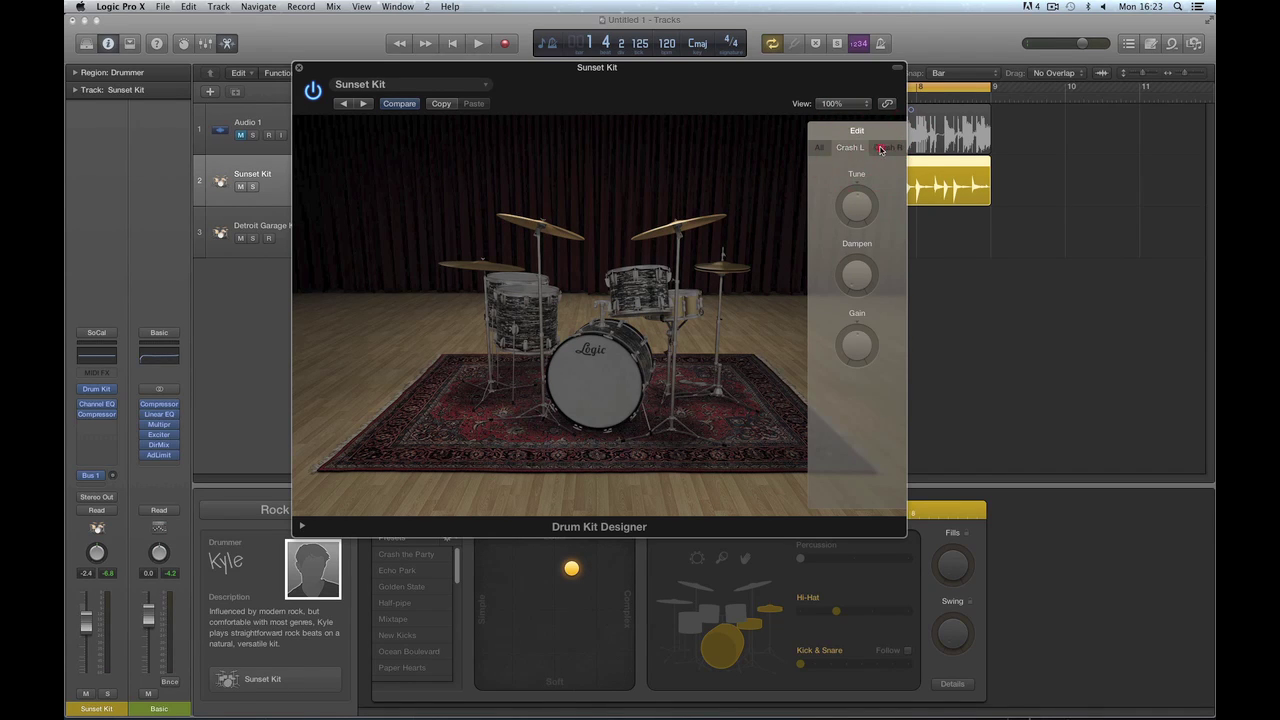
{"action": "left_click", "coordinate": [887, 147]}
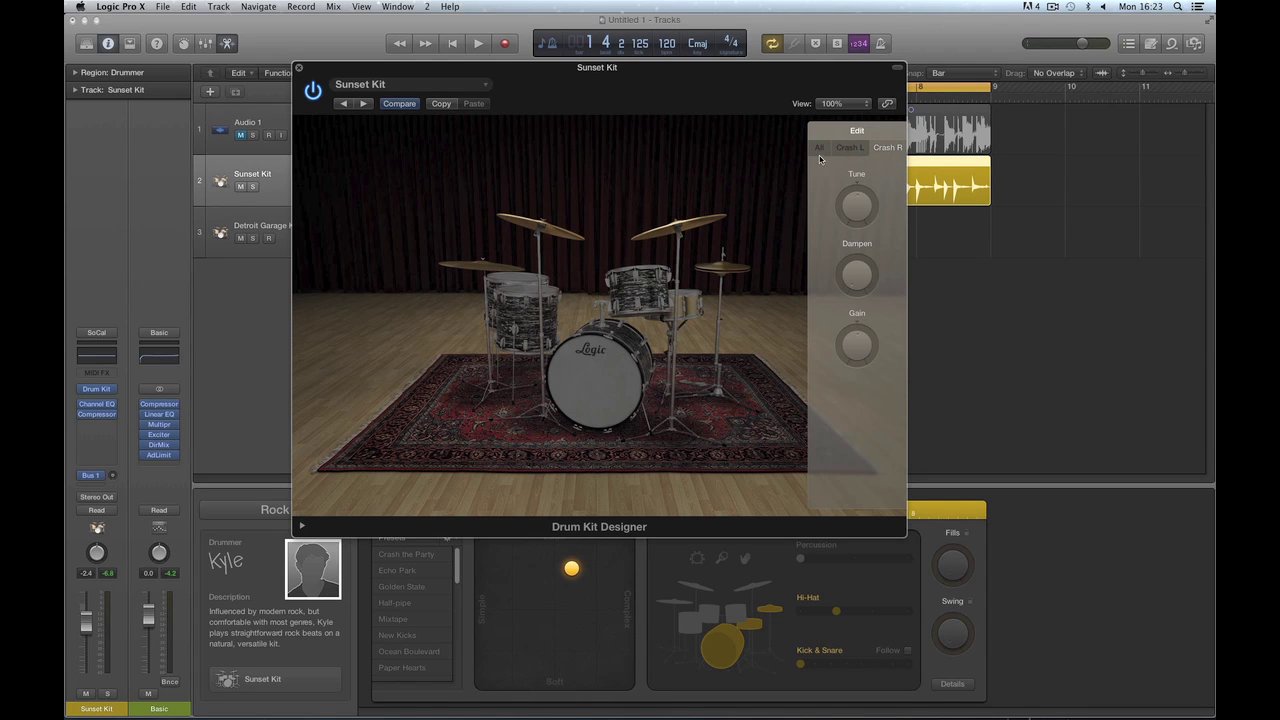
{"action": "left_click", "coordinate": [848, 148]}
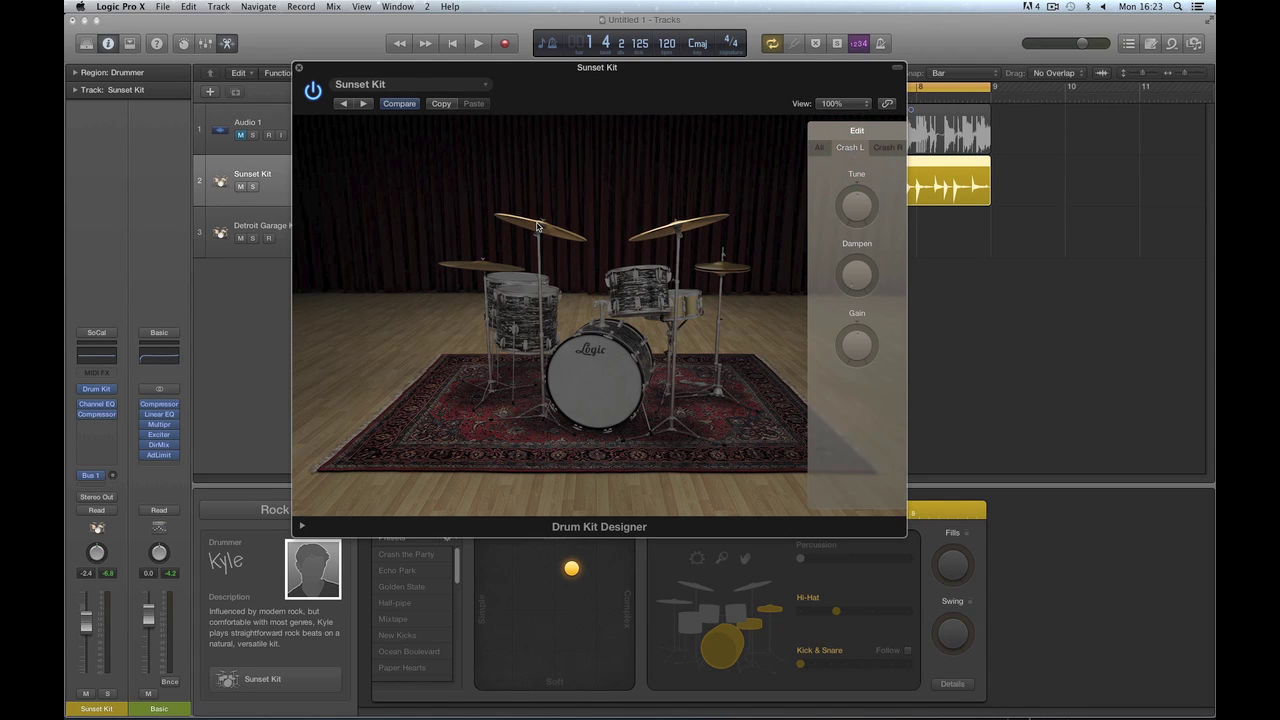
Audition the left crash with a raised tuning and the right crash at -262 cent, and reset both tunings to 0 cent
{"action": "left_click", "coordinate": [537, 226]}
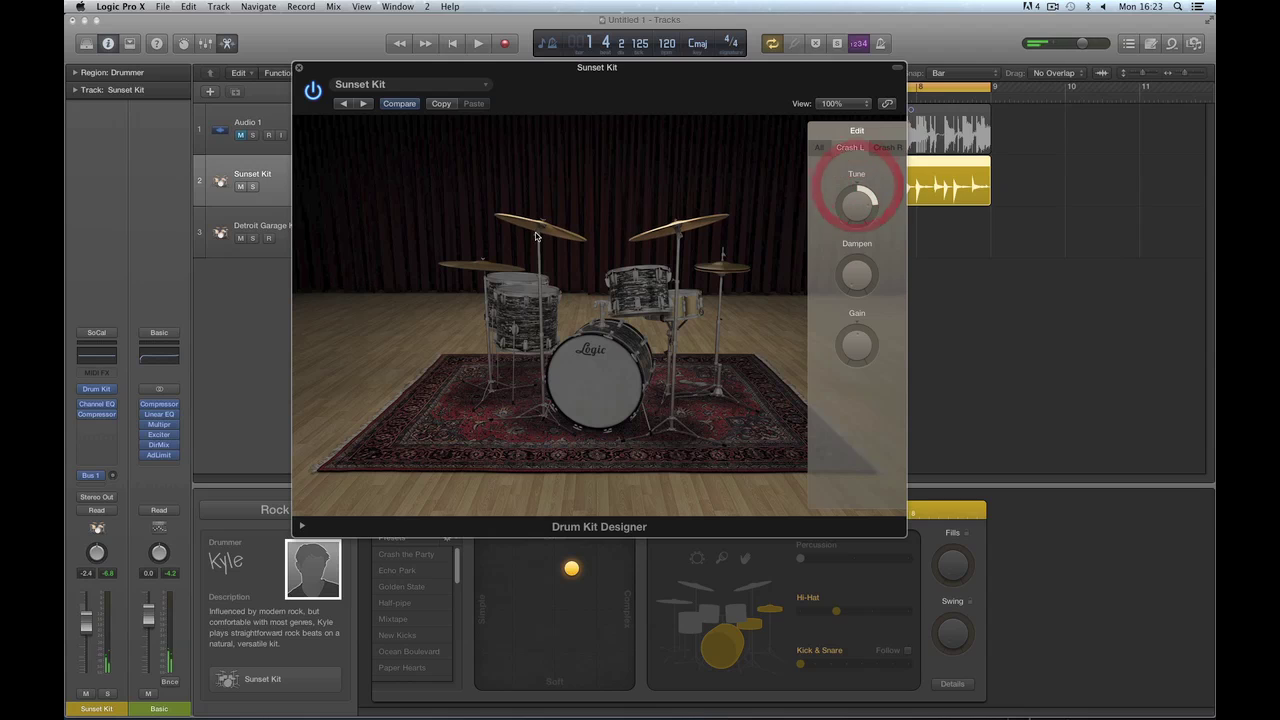
{"action": "left_click", "coordinate": [537, 232]}
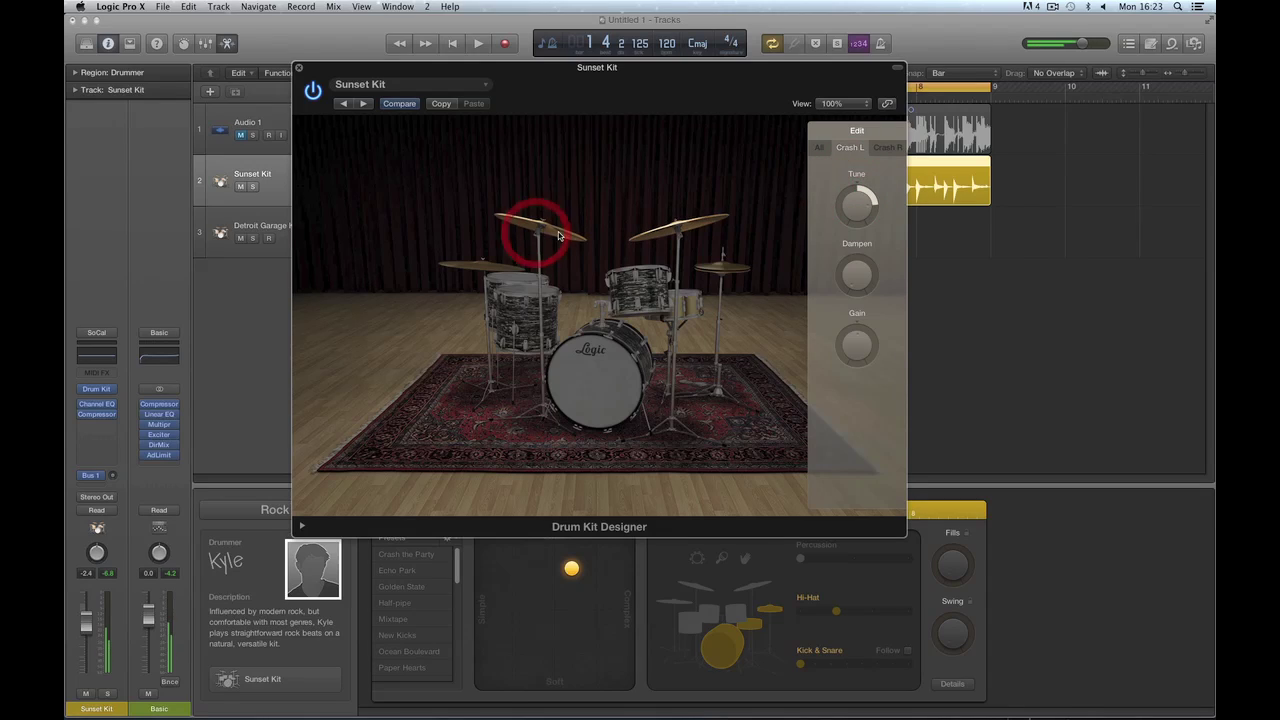
{"action": "left_click", "coordinate": [707, 218]}
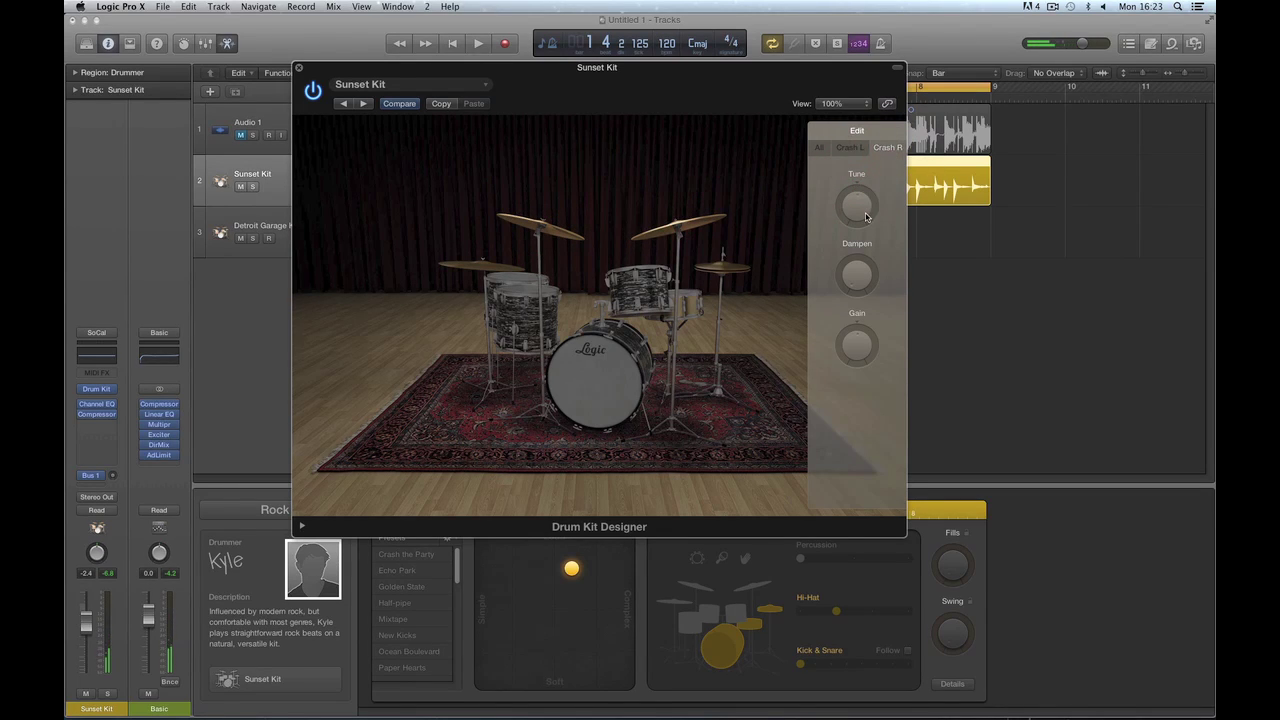
{"action": "left_click", "coordinate": [866, 192]}
{"action": "left_click", "coordinate": [707, 216]}
{"action": "mouse_move", "coordinate": [861, 211]}
{"action": "left_mouse_down"}
{"action": "mouse_move", "coordinate": [863, 245]}
{"action": "mouse_move", "coordinate": [868, 209]}
{"action": "left_mouse_up"}
{"action": "left_click", "coordinate": [686, 218]}
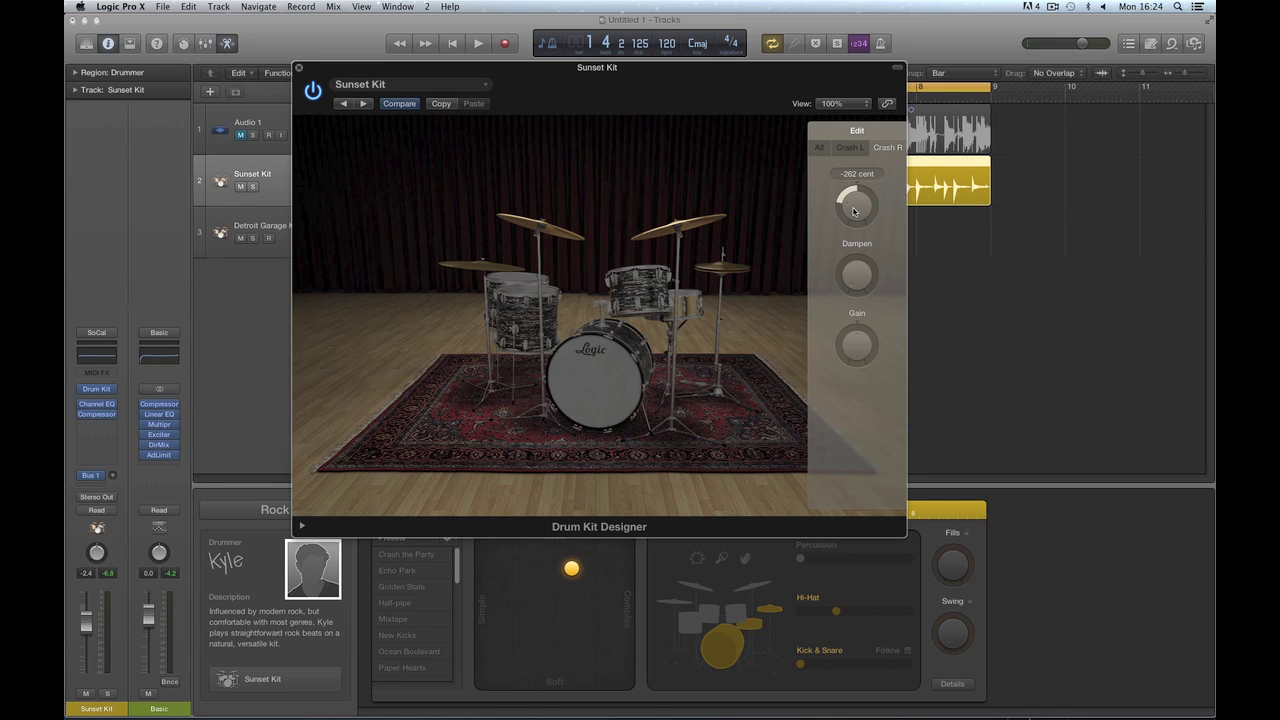
{"action": "left_click", "coordinate": [854, 210], "text": "alt"}
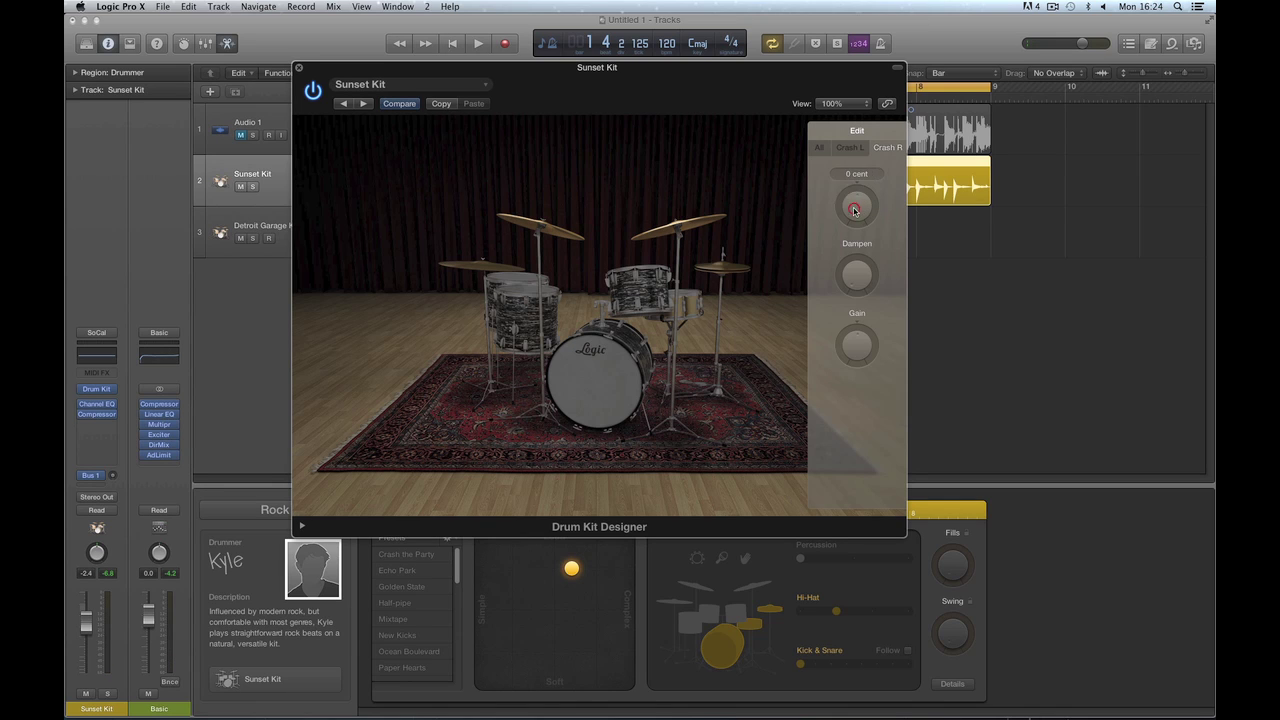
{"action": "left_click", "coordinate": [850, 147]}
{"action": "left_click", "coordinate": [860, 207]}
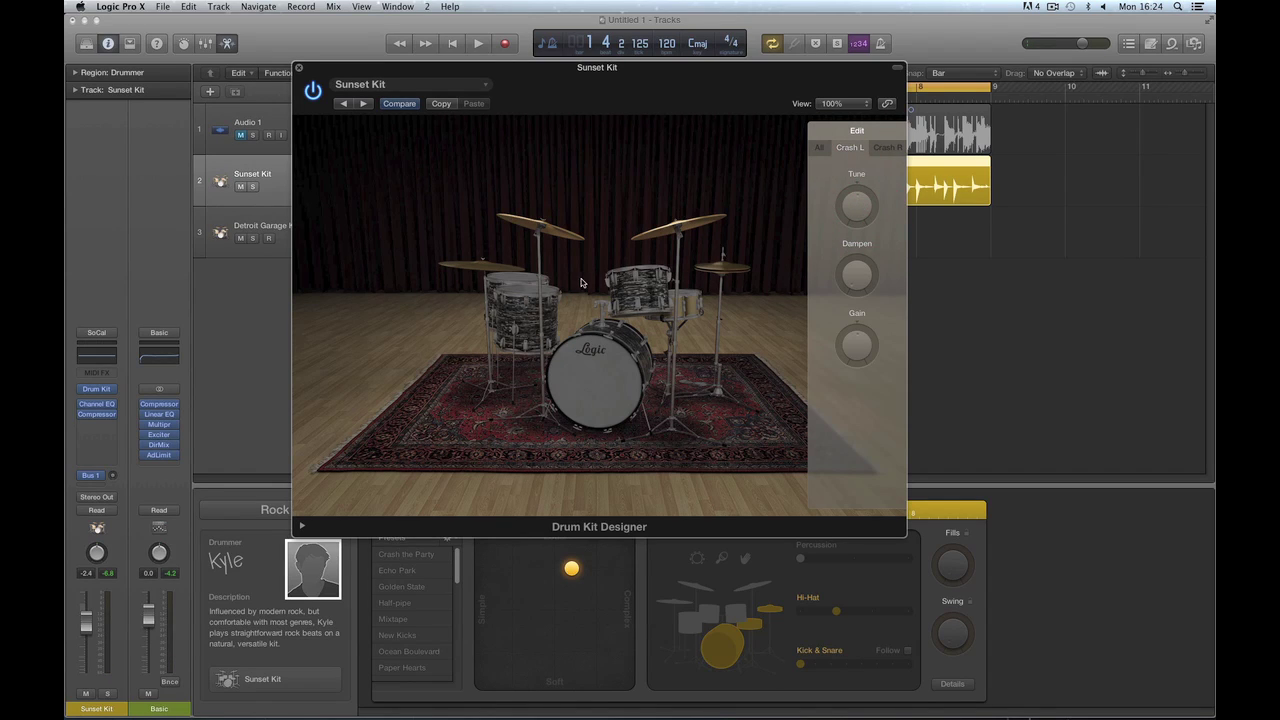
Deselect the crash cymbals and look through the kit's setting commands, such as Save As, without choosing one
{"action": "left_click", "coordinate": [781, 314]}
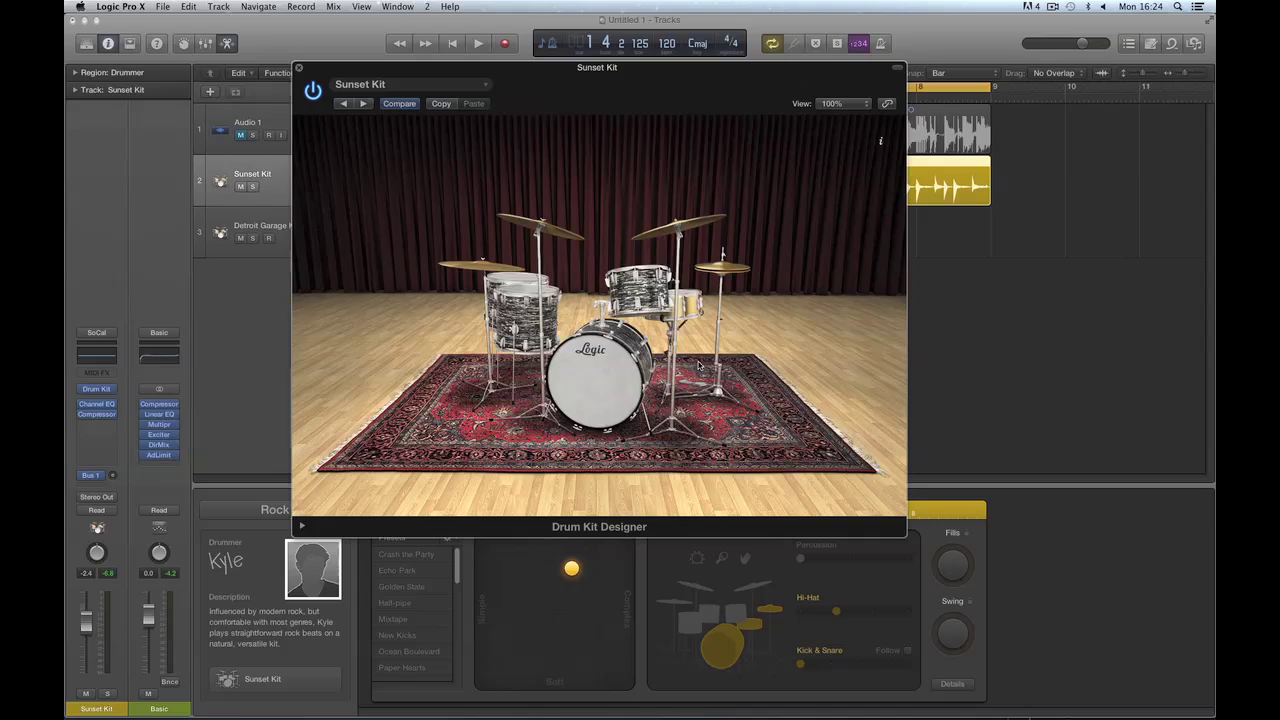
{"action": "left_click", "coordinate": [440, 86]}
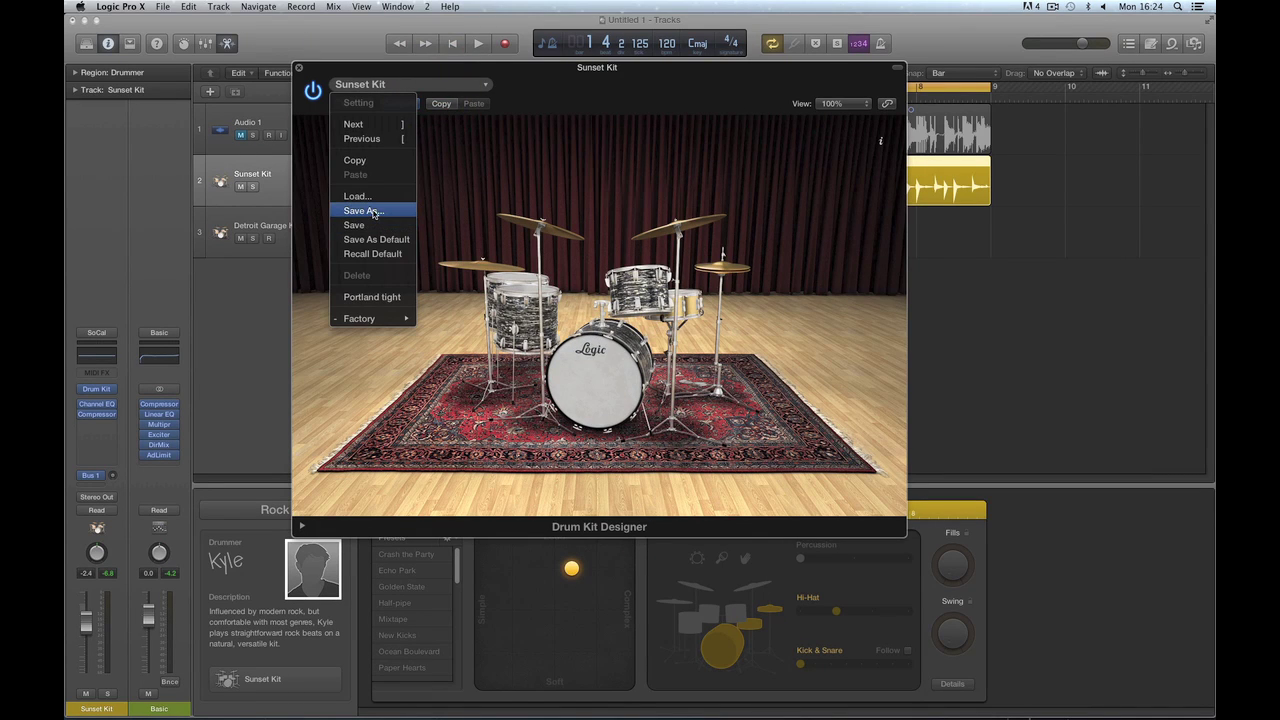
{"action": "left_click", "coordinate": [821, 312]}
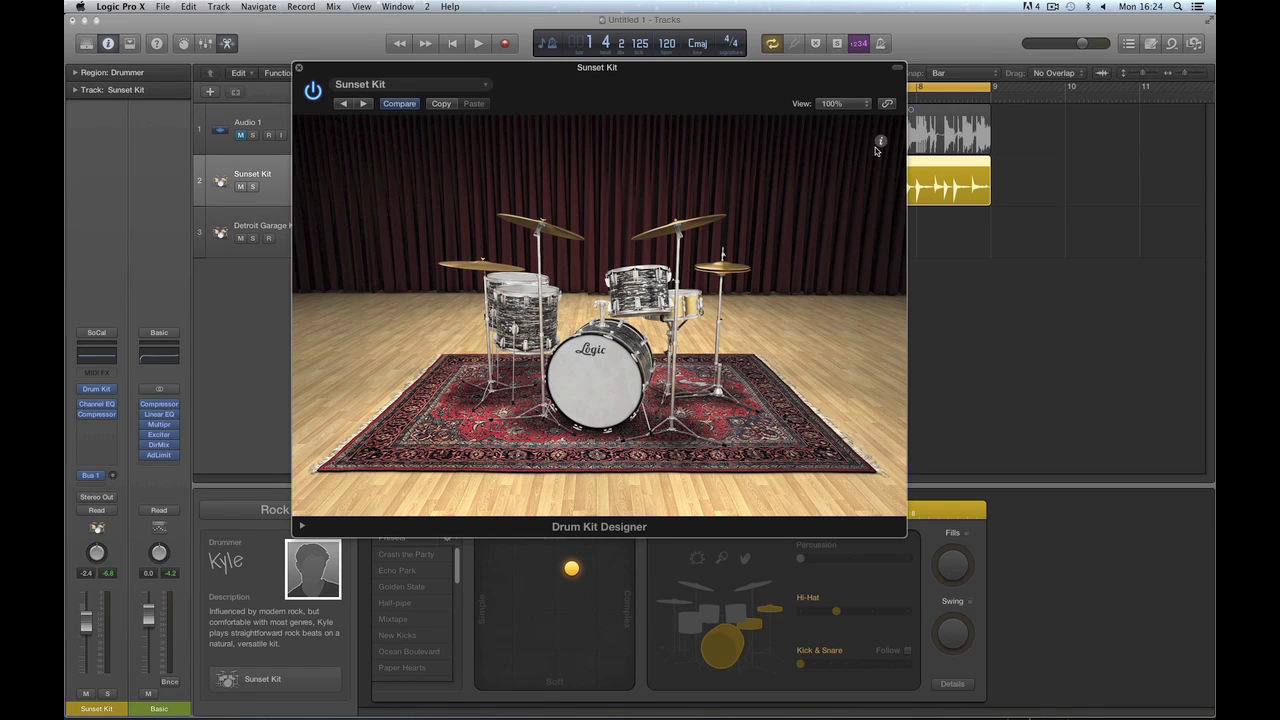
Reveal Drum Kit Designer's extra parameters and set the shaker, tambourine, claps, cowbell and sticks gains to +9 dB
{"action": "left_click", "coordinate": [304, 527]}
{"action": "left_click_drag", "start_coordinate": [512, 567], "coordinate": [537, 562]}
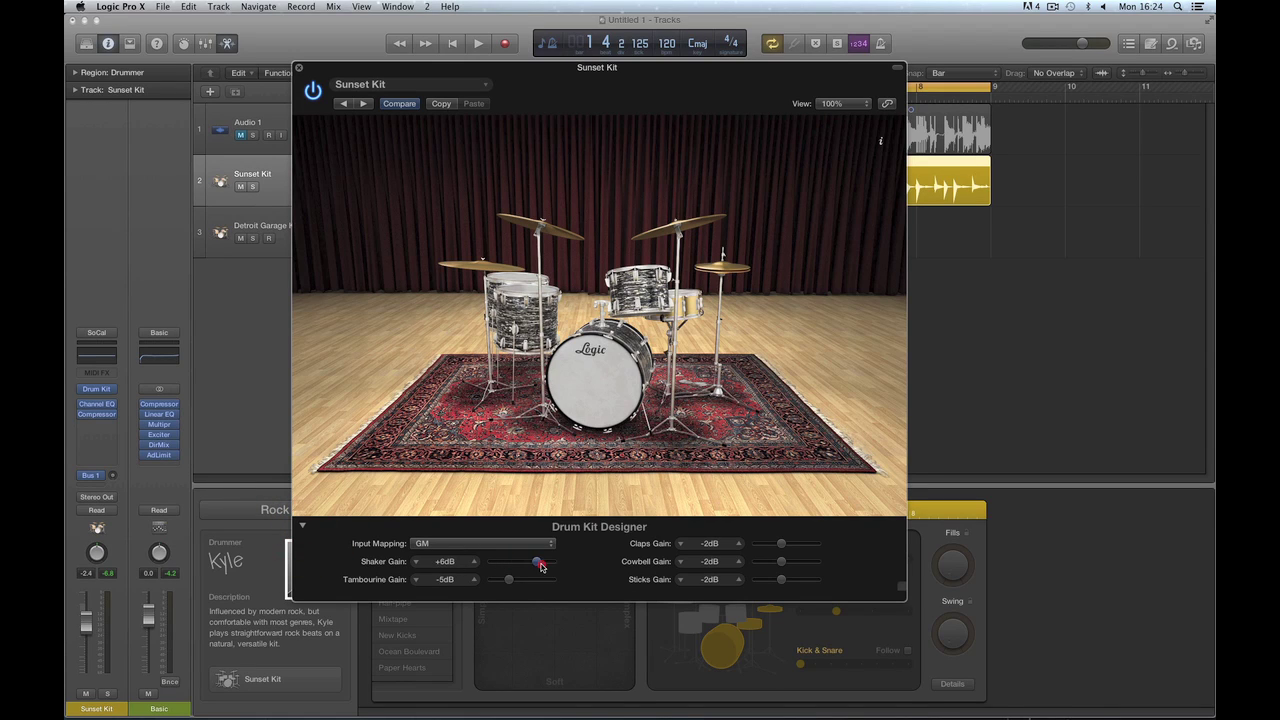
{"action": "left_click", "coordinate": [537, 580]}
{"action": "left_click", "coordinate": [808, 543]}
{"action": "left_click", "coordinate": [809, 561]}
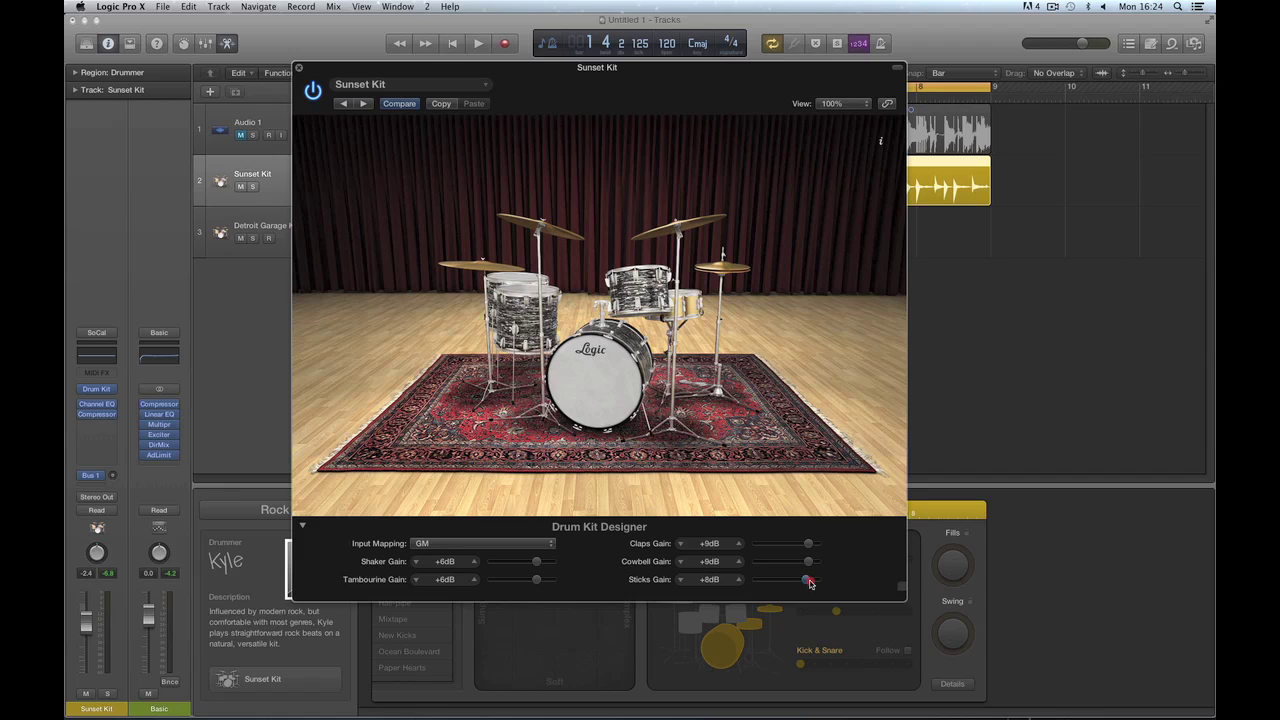
{"action": "left_click", "coordinate": [808, 580]}
{"action": "left_click", "coordinate": [543, 563]}
{"action": "left_click_drag", "start_coordinate": [543, 562], "coordinate": [544, 579]}
Examine the Input Mapping choices GM, GM + ModWheel controls HiHat opening level and V-Drum, keeping GM and repositioning the window
{"action": "left_click", "coordinate": [445, 545]}
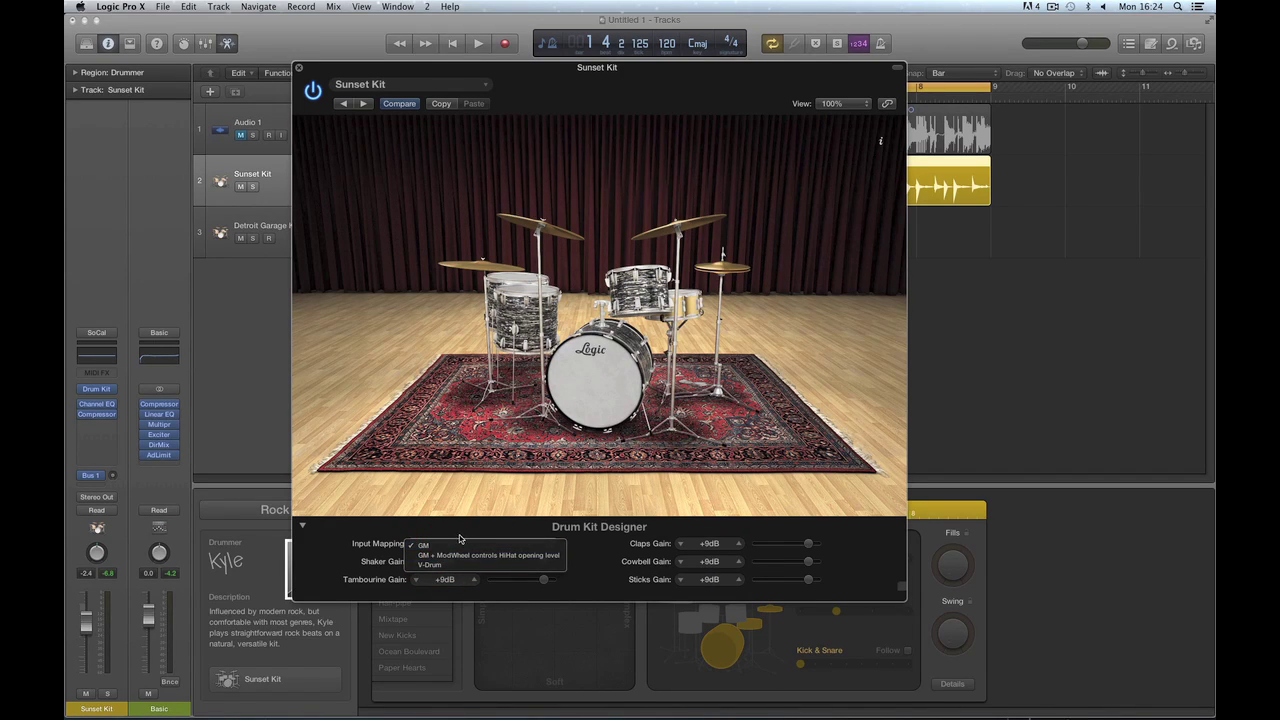
{"action": "left_click", "coordinate": [457, 529]}
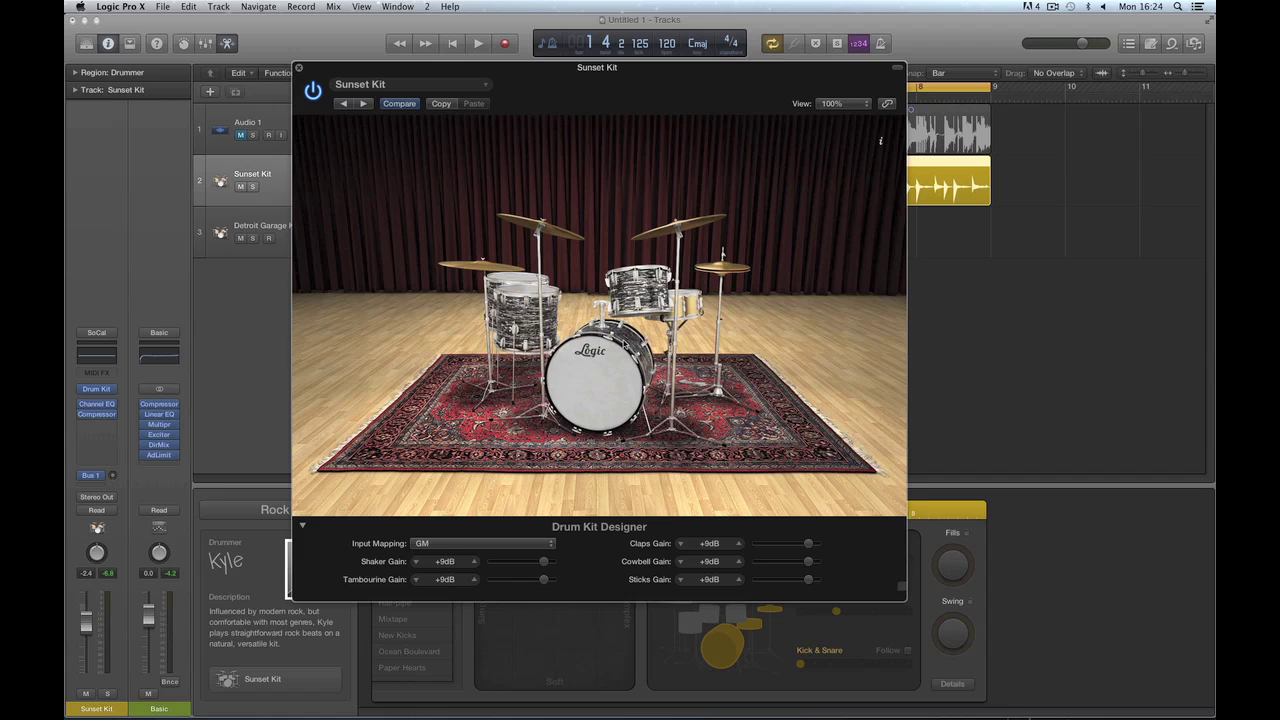
{"action": "left_click_drag", "start_coordinate": [549, 68], "coordinate": [561, 53]}
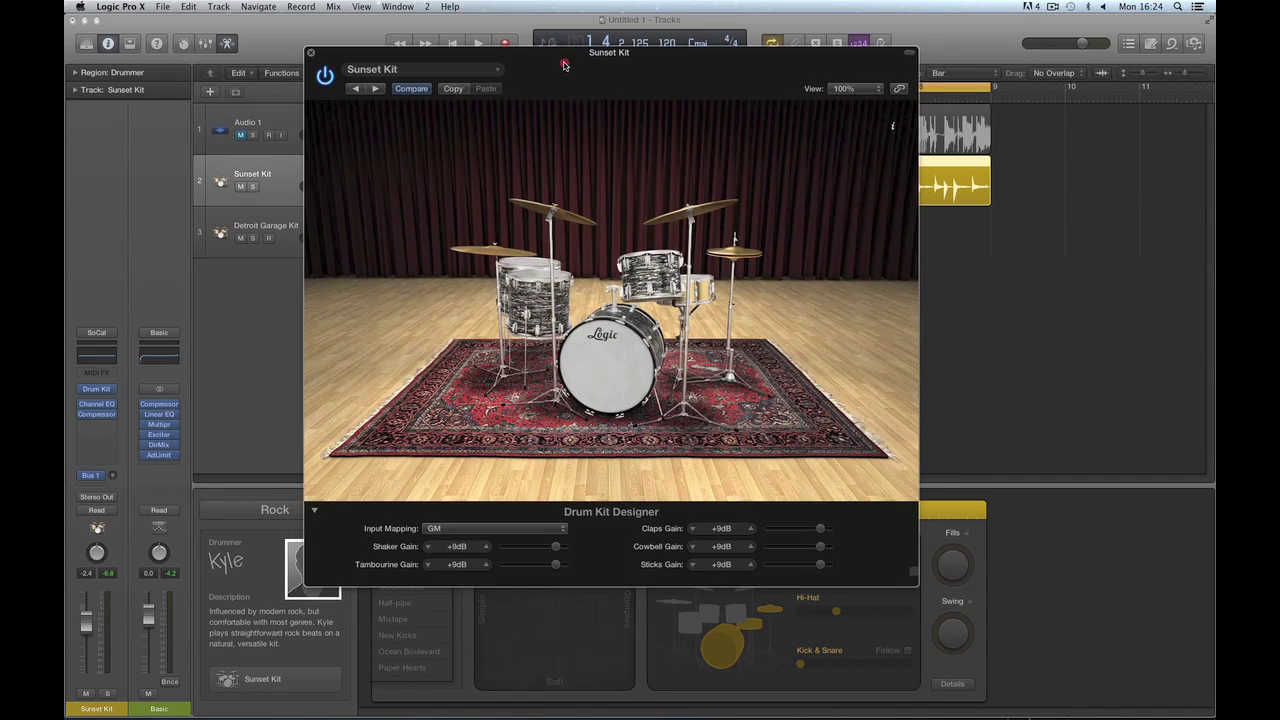
{"action": "left_click", "coordinate": [457, 529]}
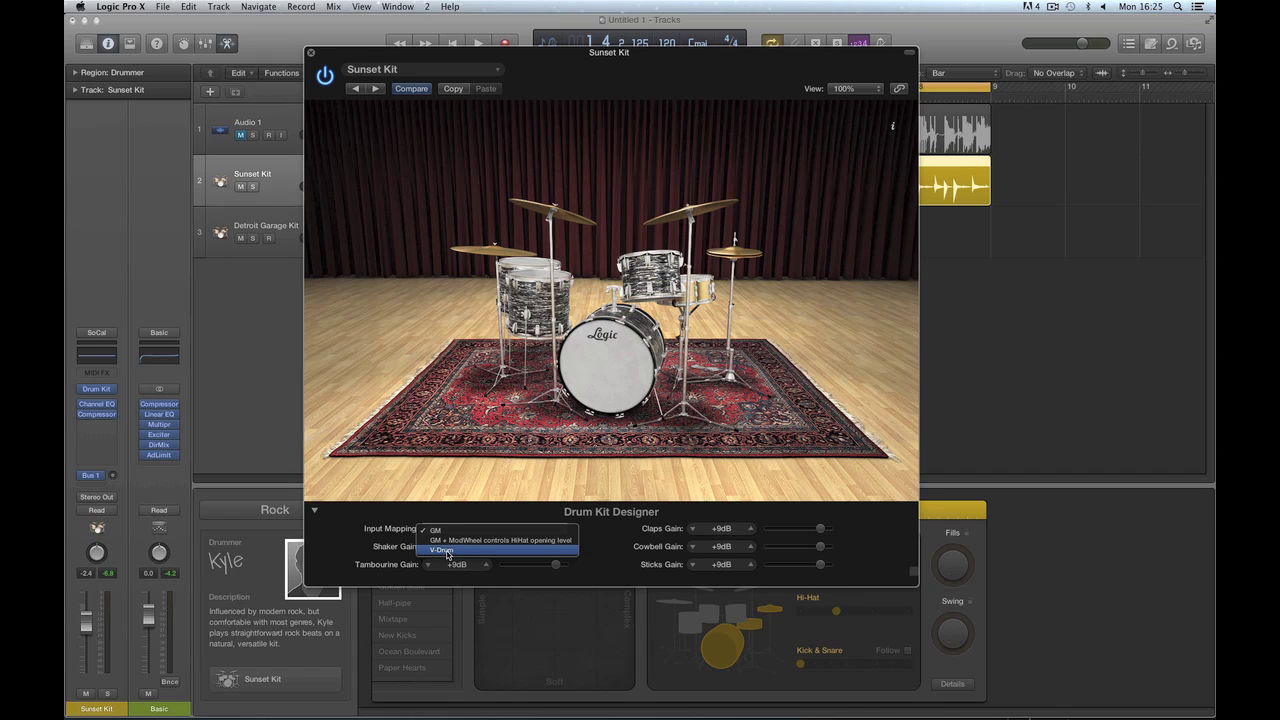
{"action": "left_click", "coordinate": [411, 52]}
{"action": "left_click_drag", "start_coordinate": [411, 52], "coordinate": [525, 68]}
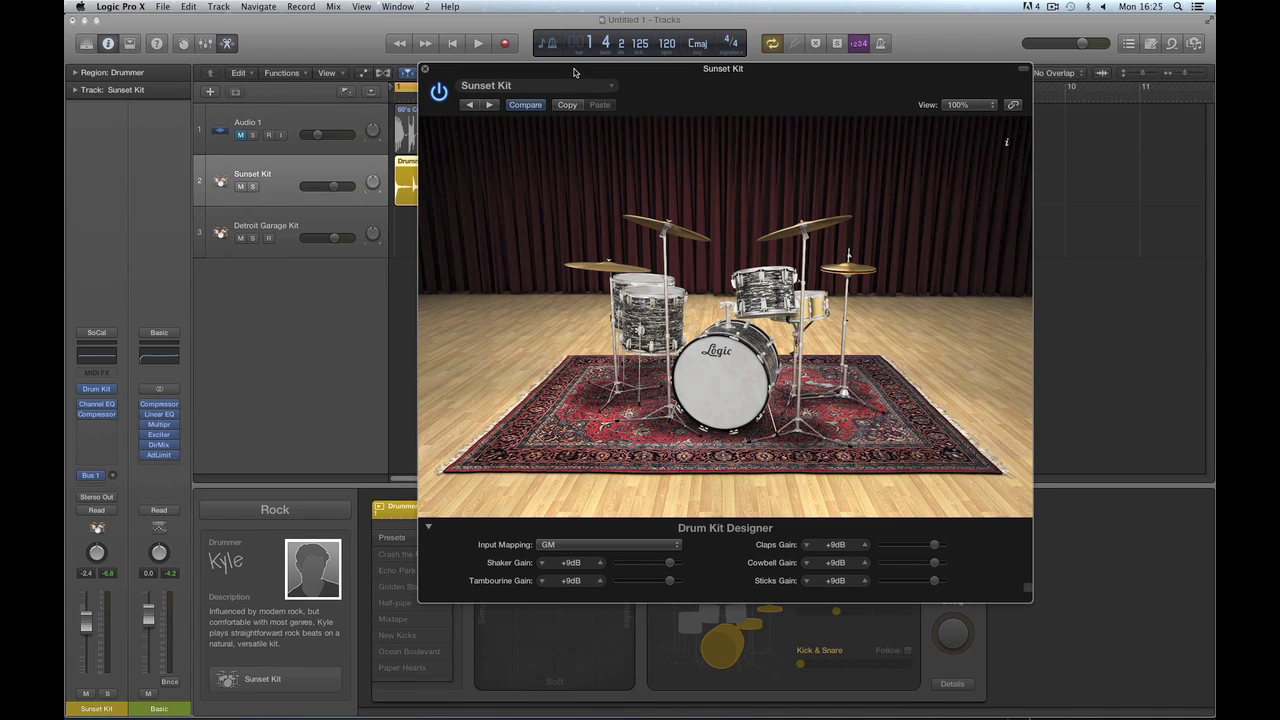
{"action": "left_click_drag", "start_coordinate": [575, 72], "coordinate": [578, 39]}
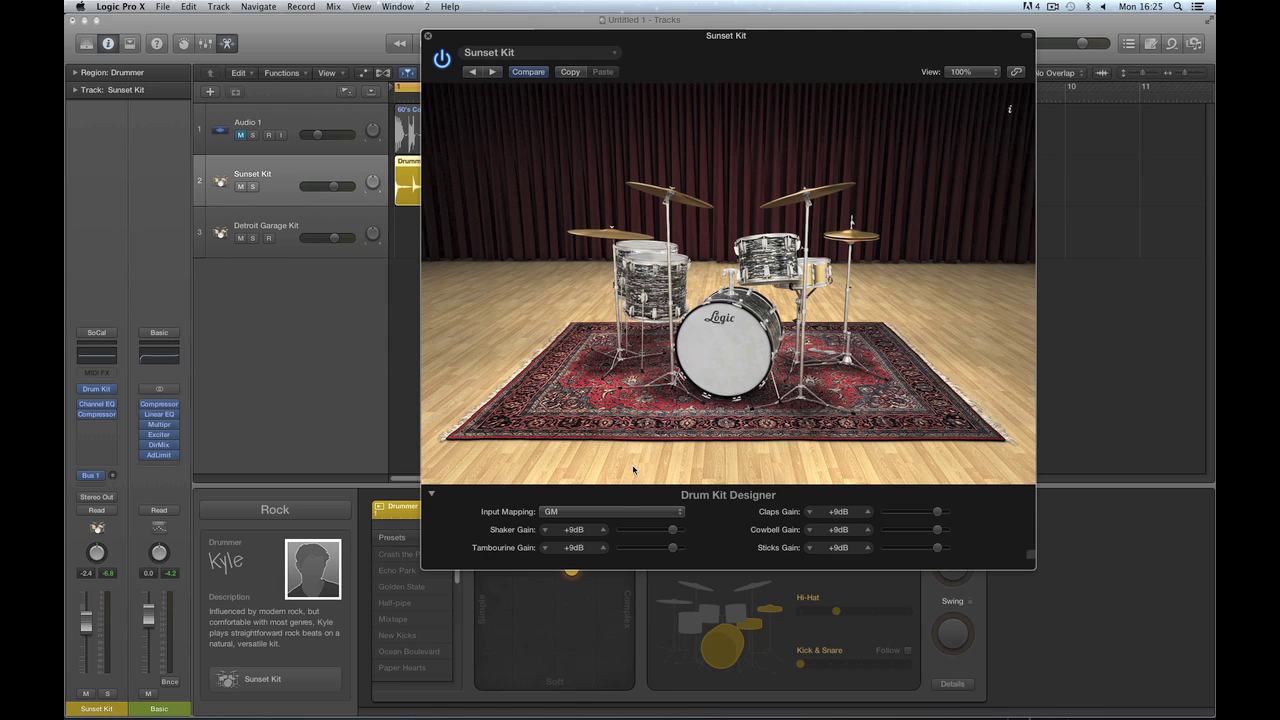
{"action": "left_click", "coordinate": [604, 516]}
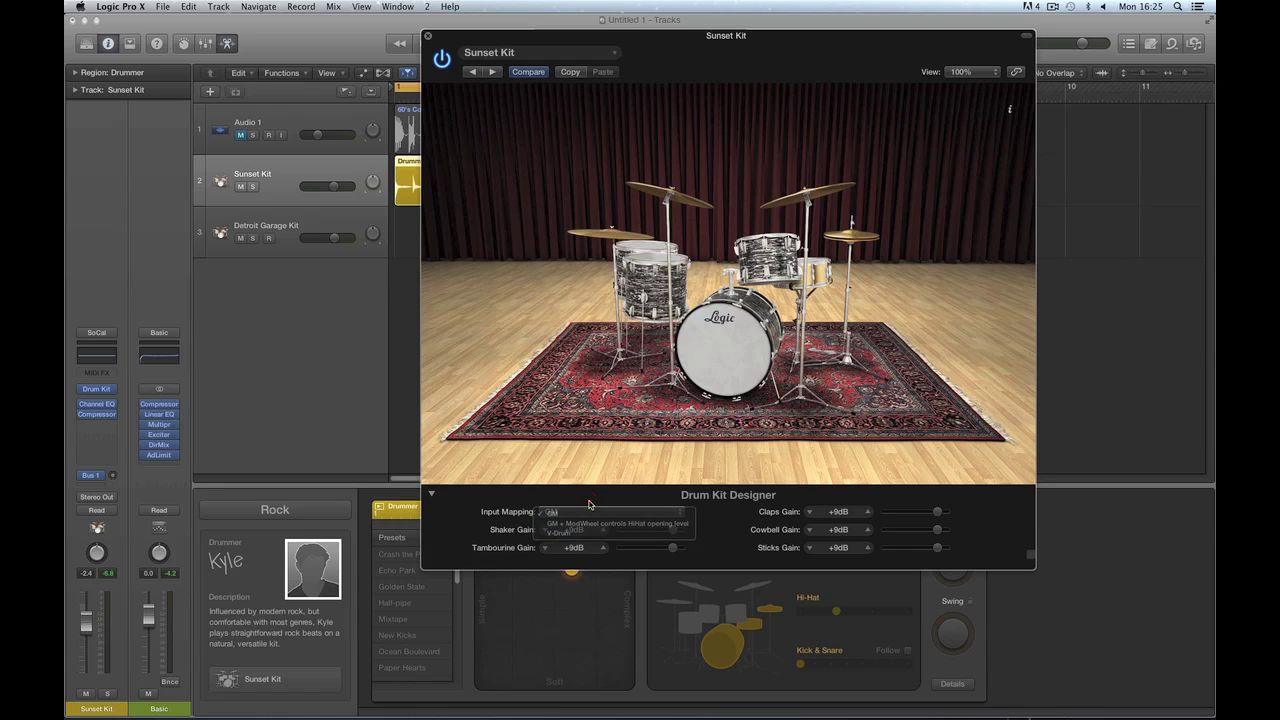
{"action": "left_click", "coordinate": [586, 511]}
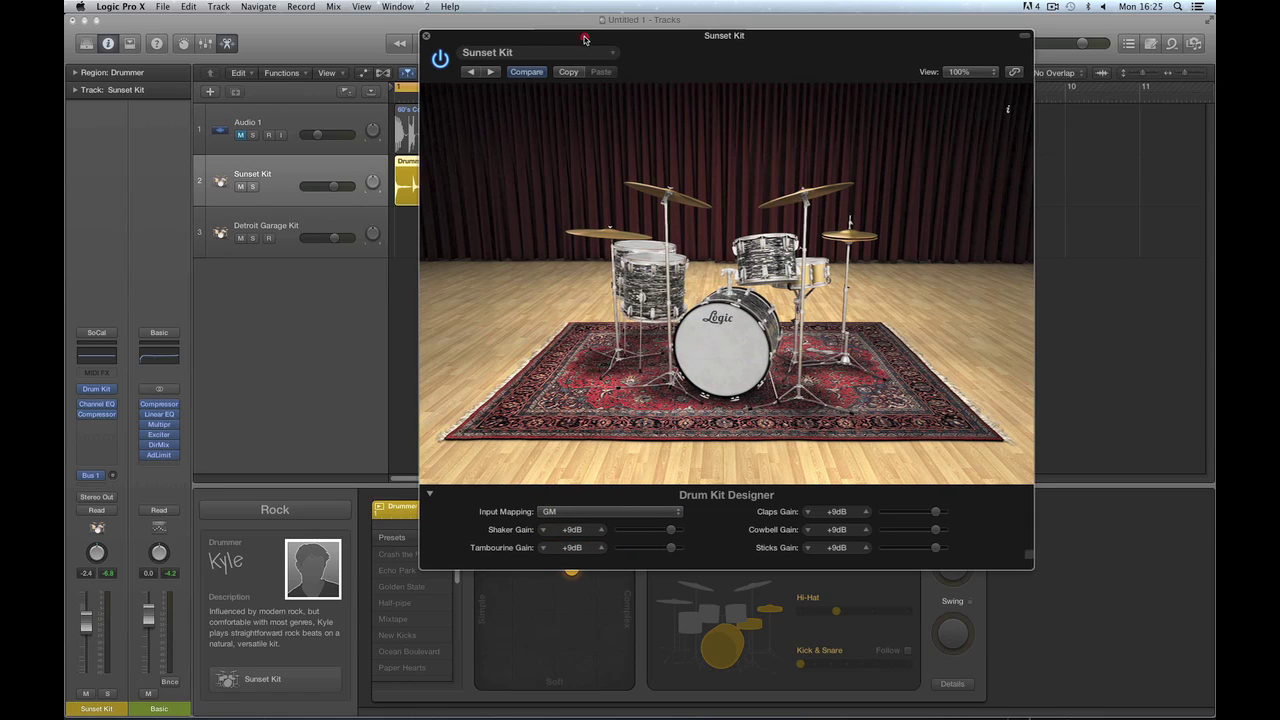
Switch Drum Kit Designer to the Controls view, reposition its window and make it wider
{"action": "left_click_drag", "start_coordinate": [586, 34], "coordinate": [517, 34]}
{"action": "left_click", "coordinate": [884, 73]}
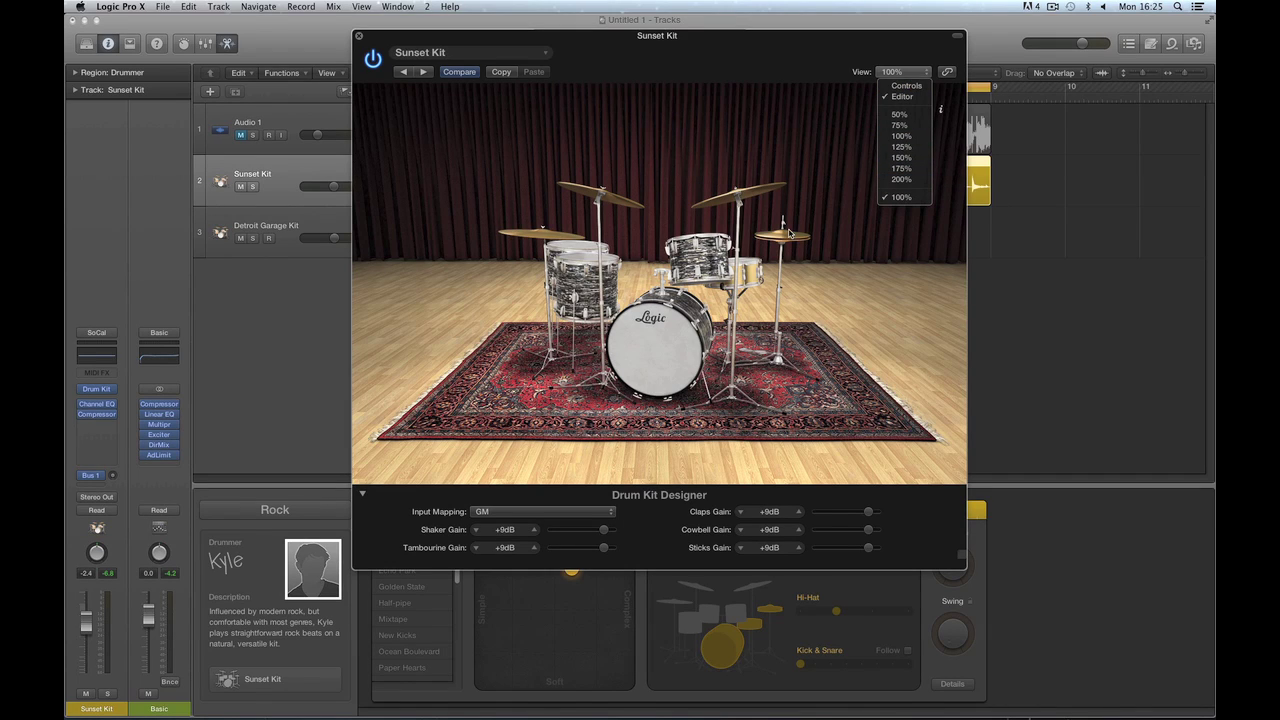
{"action": "left_click", "coordinate": [906, 86]}
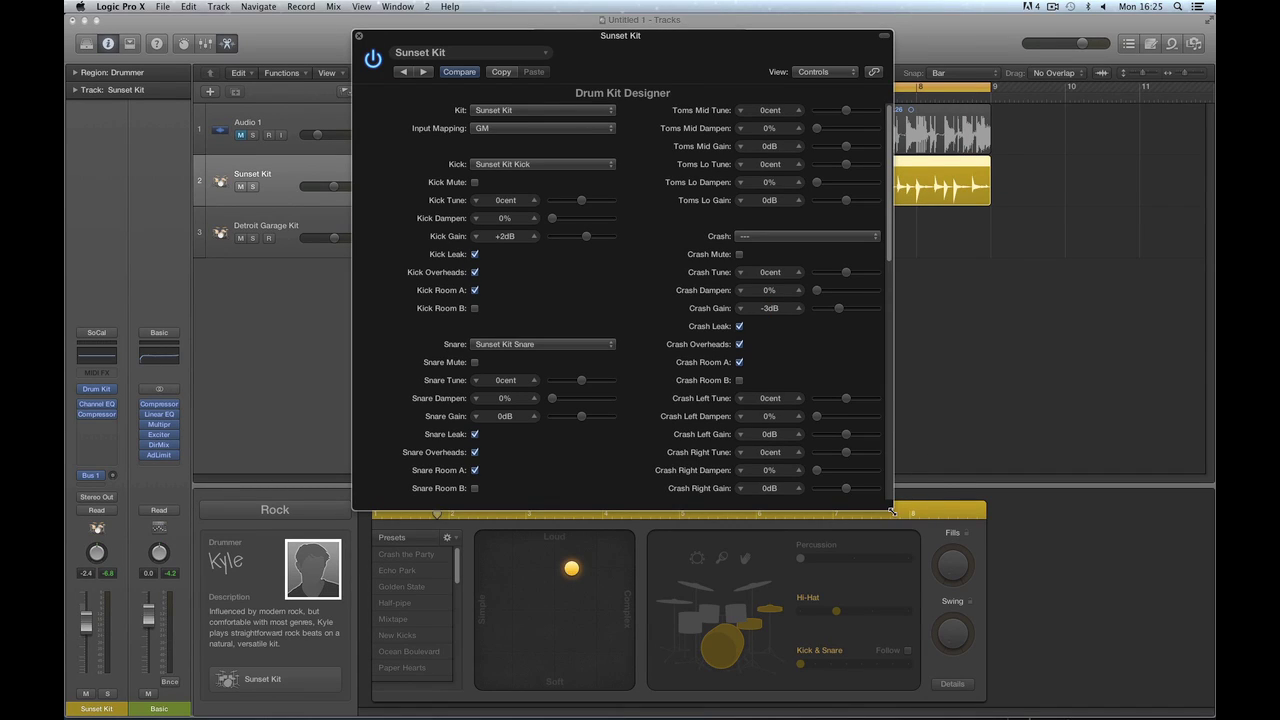
{"action": "left_click_drag", "start_coordinate": [890, 510], "coordinate": [988, 510]}
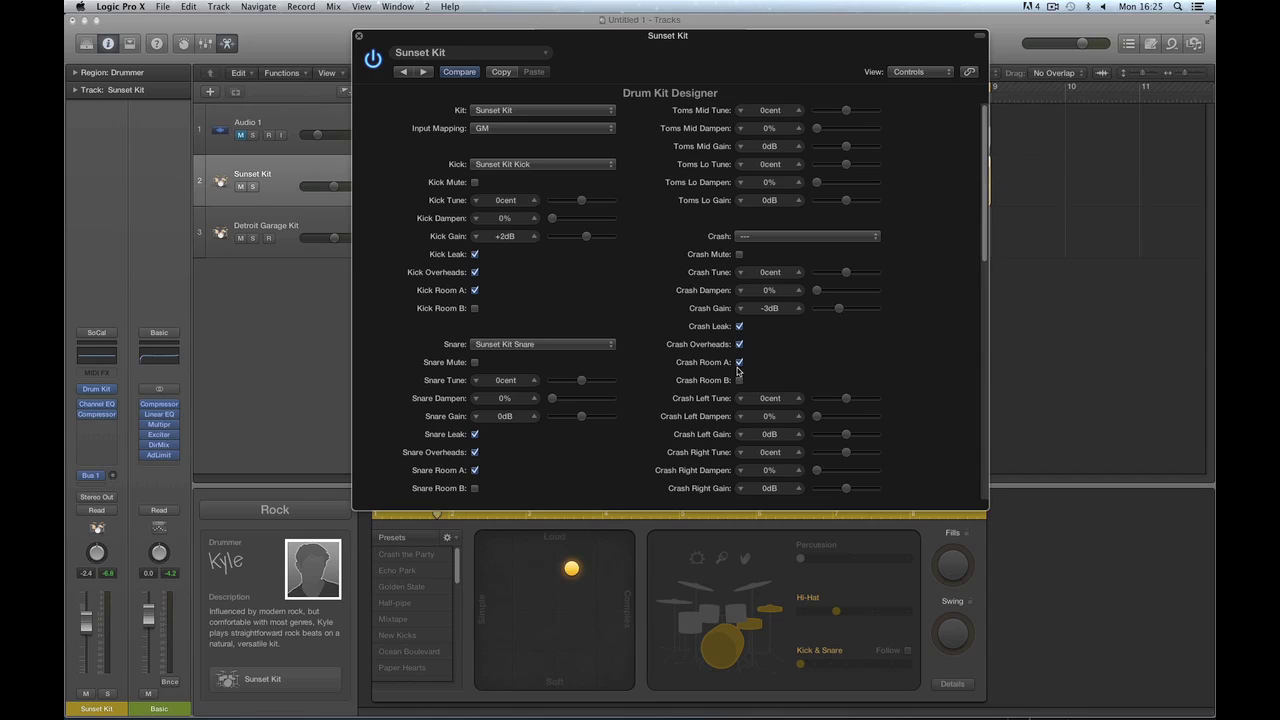
Toggle the kick's Leak, Overheads and Room A options, leaving them on, and enable Kick Room B
{"action": "left_click", "coordinate": [475, 255]}
{"action": "left_click", "coordinate": [475, 255]}
{"action": "left_click", "coordinate": [475, 255]}
{"action": "left_click", "coordinate": [475, 273]}
{"action": "left_click", "coordinate": [475, 276]}
{"action": "left_click", "coordinate": [475, 292]}
{"action": "left_click", "coordinate": [475, 309]}
{"action": "left_click", "coordinate": [475, 255]}
Move the Drum Kit Designer window down to uncover the drummer region, and bring it back up over the tracks
{"action": "left_click_drag", "start_coordinate": [465, 38], "coordinate": [461, 262]}
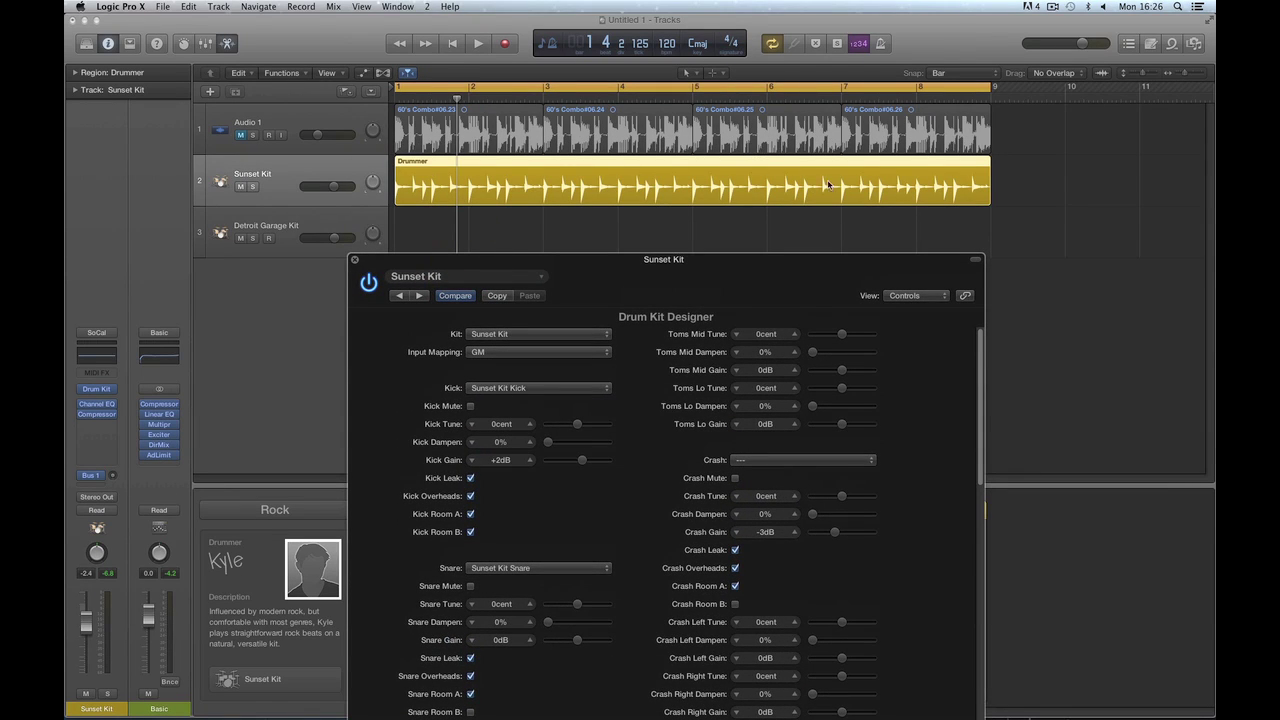
{"action": "left_click_drag", "start_coordinate": [603, 261], "coordinate": [597, 115]}
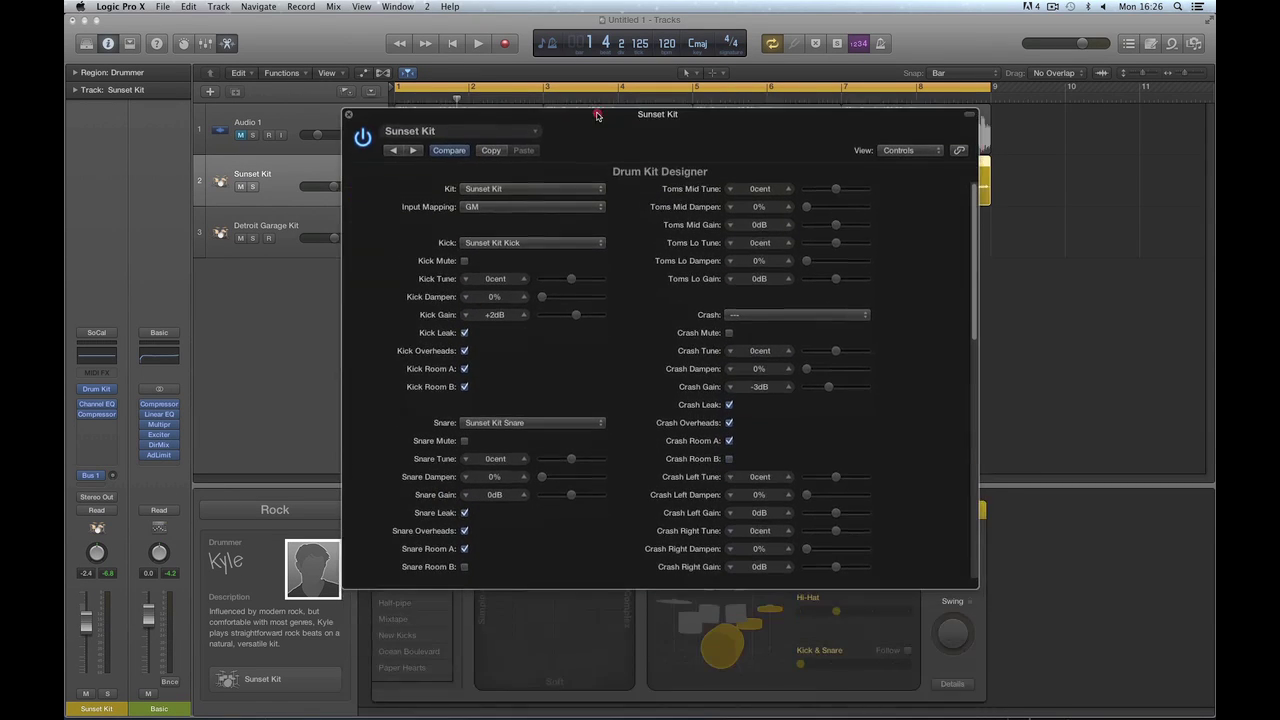
{"action": "left_click_drag", "start_coordinate": [500, 121], "coordinate": [502, 143]}
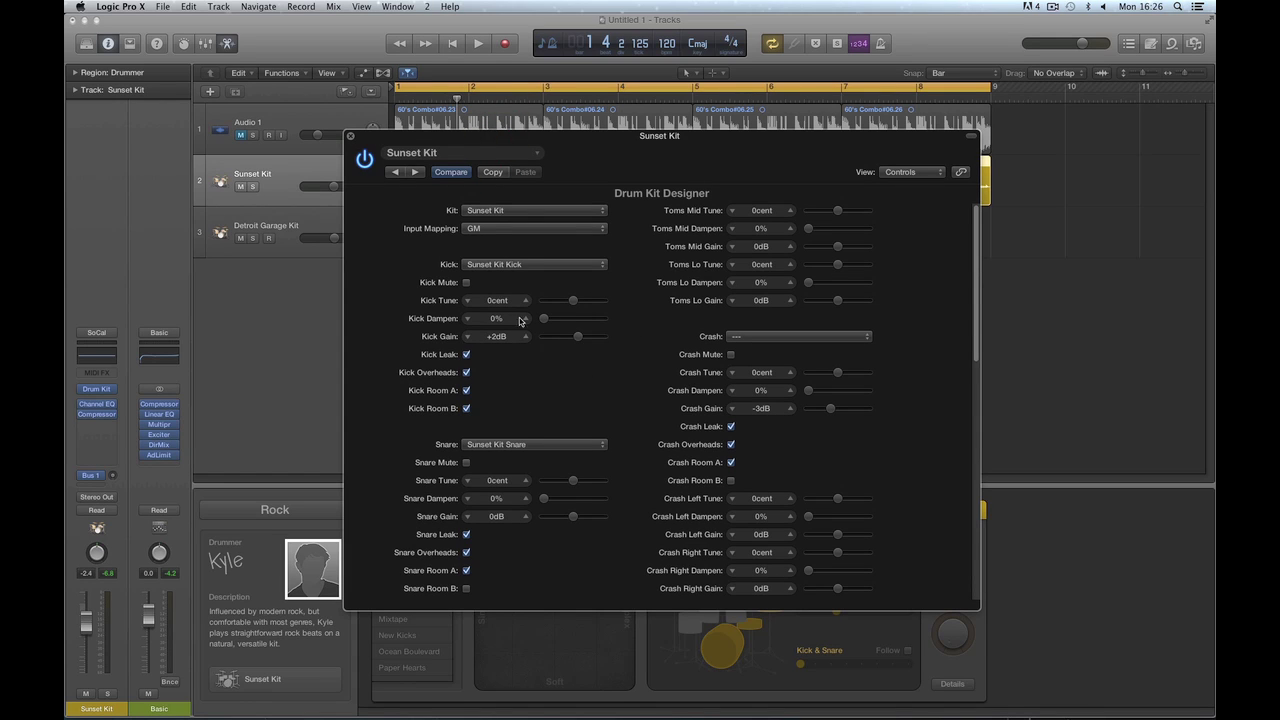
Keep Kick Room B enabled, return Drum Kit Designer to the Editor view and close its window
{"action": "left_click", "coordinate": [449, 172]}
{"action": "left_click", "coordinate": [466, 408]}
{"action": "left_click", "coordinate": [913, 172]}
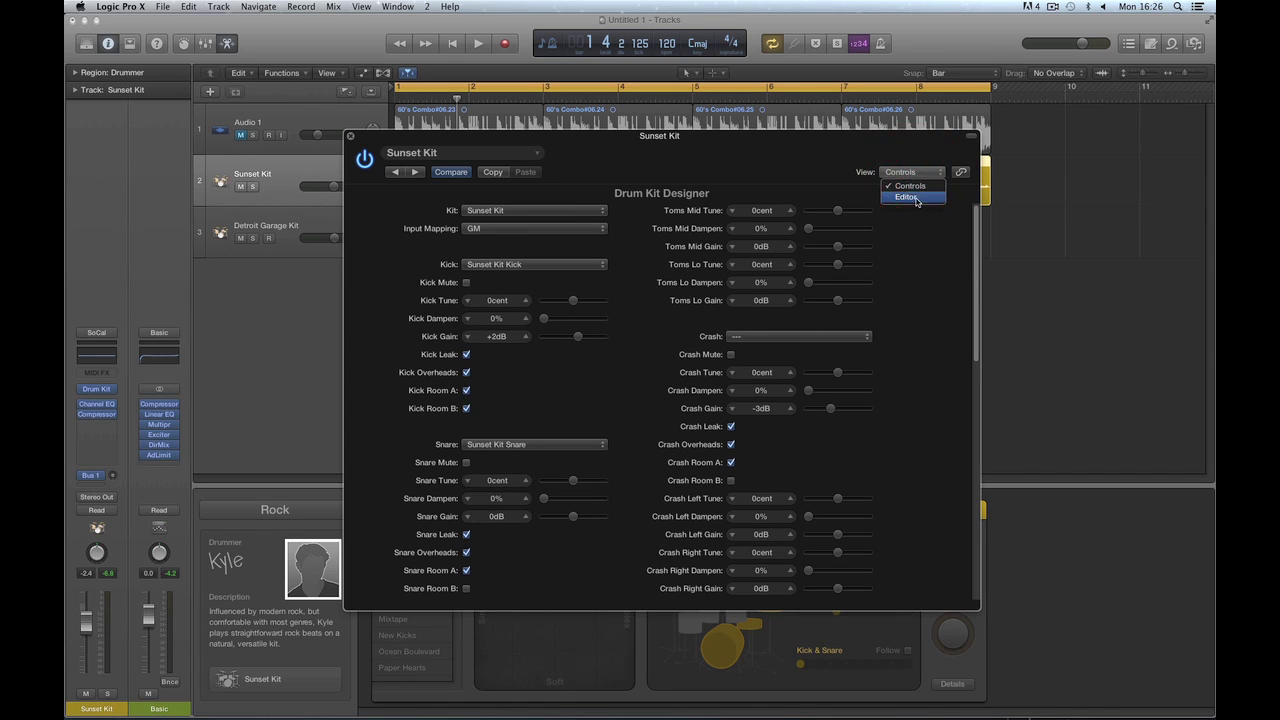
{"action": "left_click", "coordinate": [918, 200]}
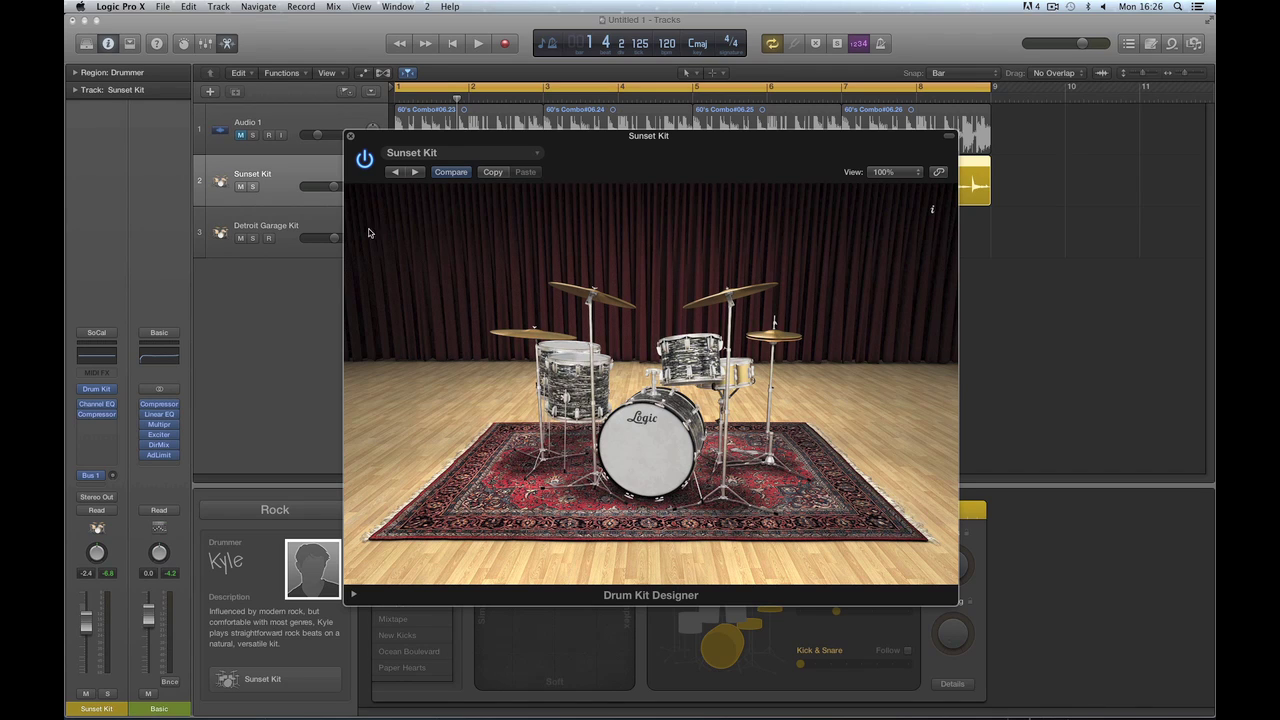
{"action": "left_click", "coordinate": [351, 137]}
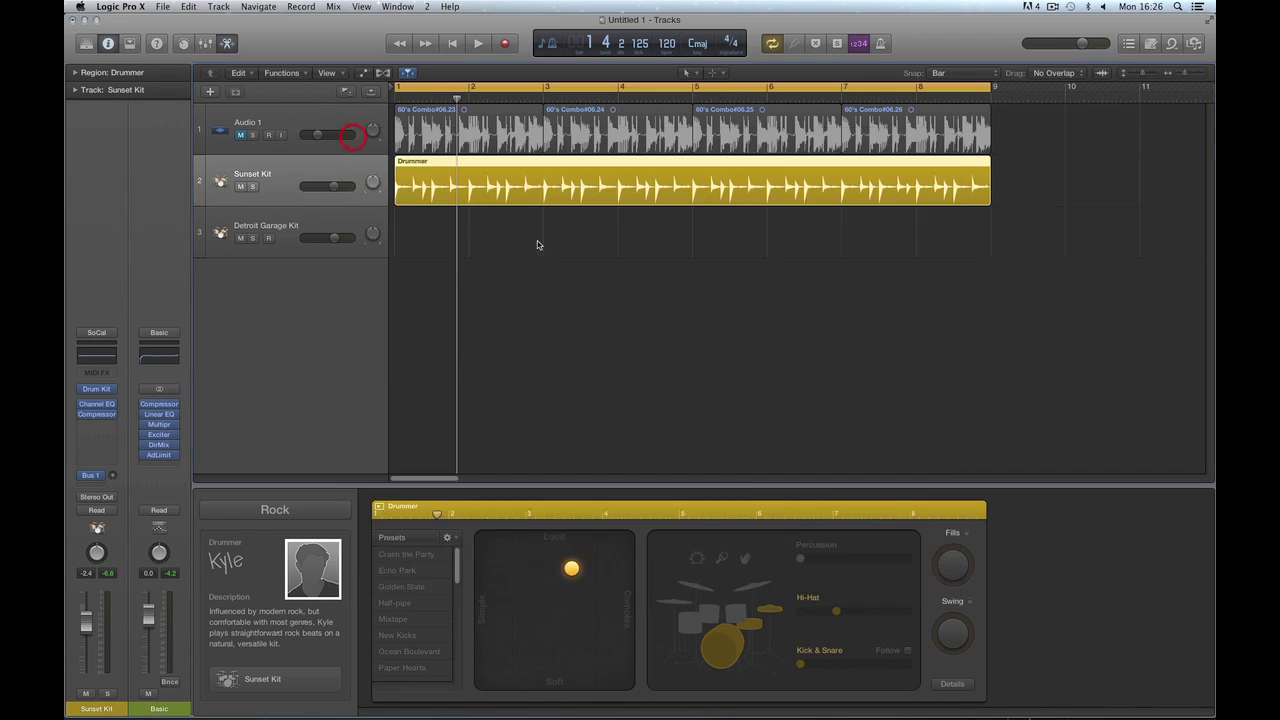
Add five more eight-bar Drummer regions in a row after the first one on the Sunset Kit track, using the Pencil tool
{"action": "left_click", "coordinate": [451, 43]}
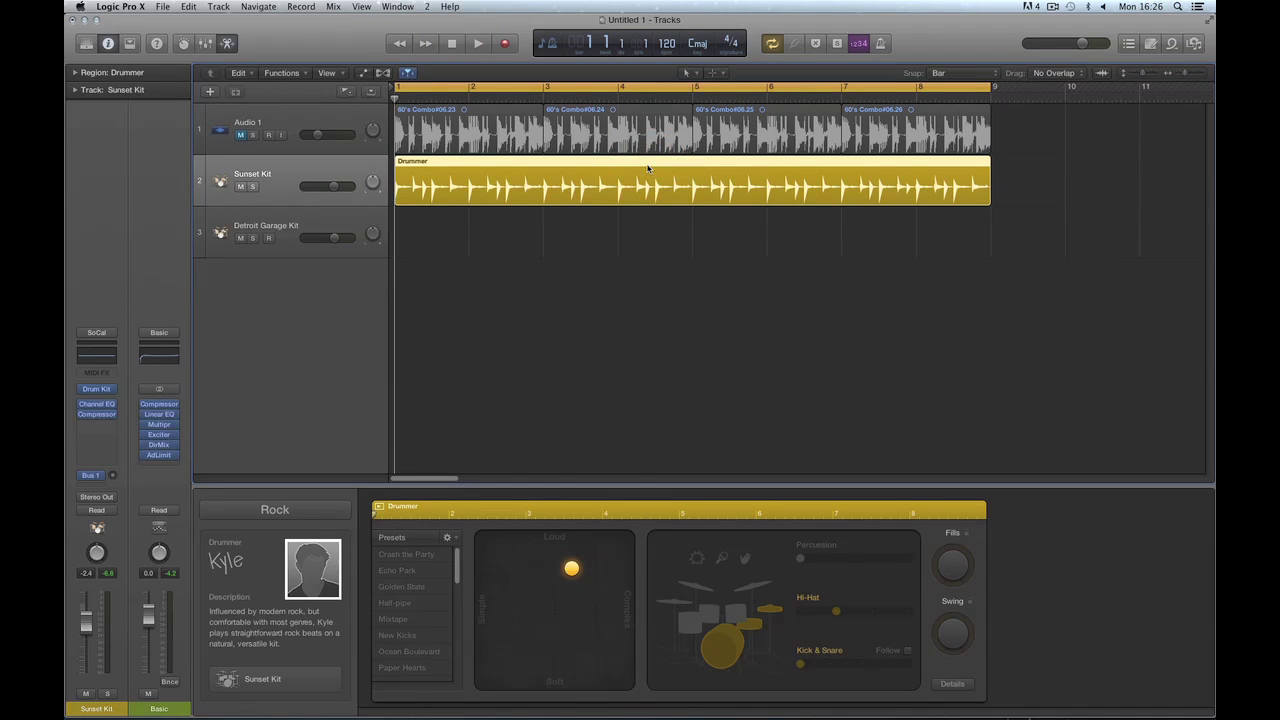
{"action": "key", "text": "super+Left"}
{"action": "key", "text": "super+Left"}
{"action": "key", "text": "super+Left"}
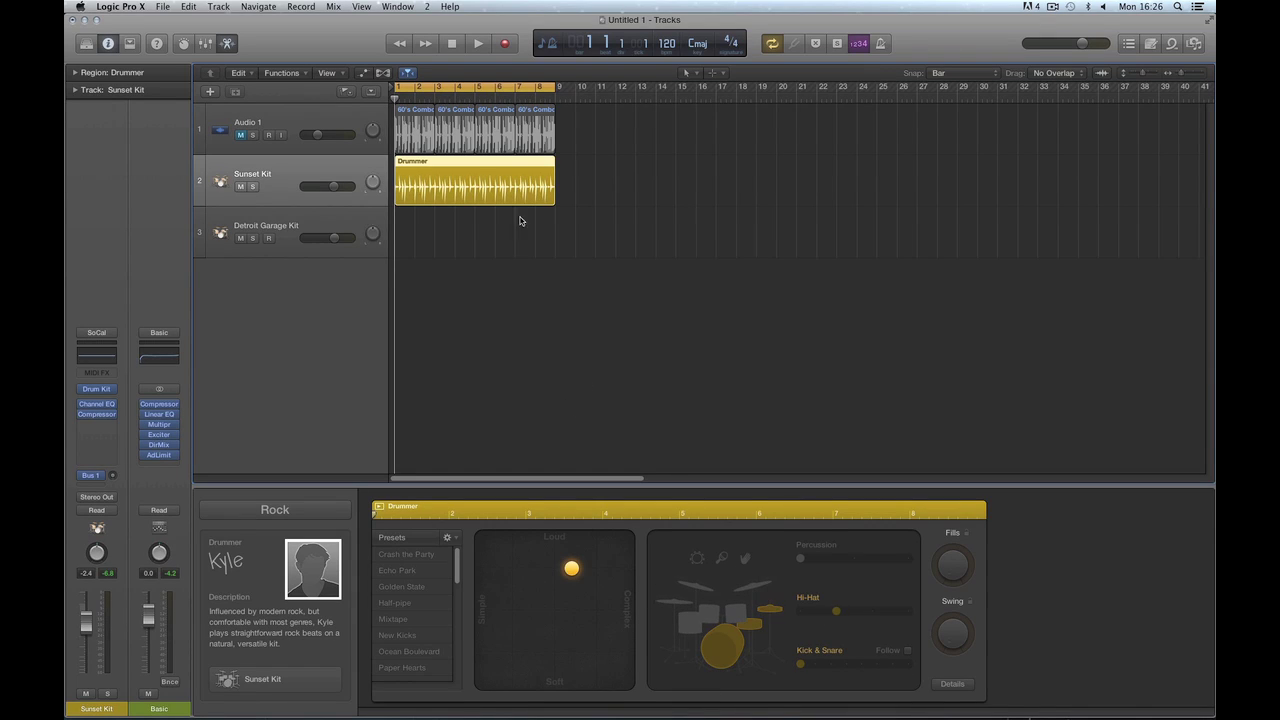
{"action": "key", "text": "super+Left"}
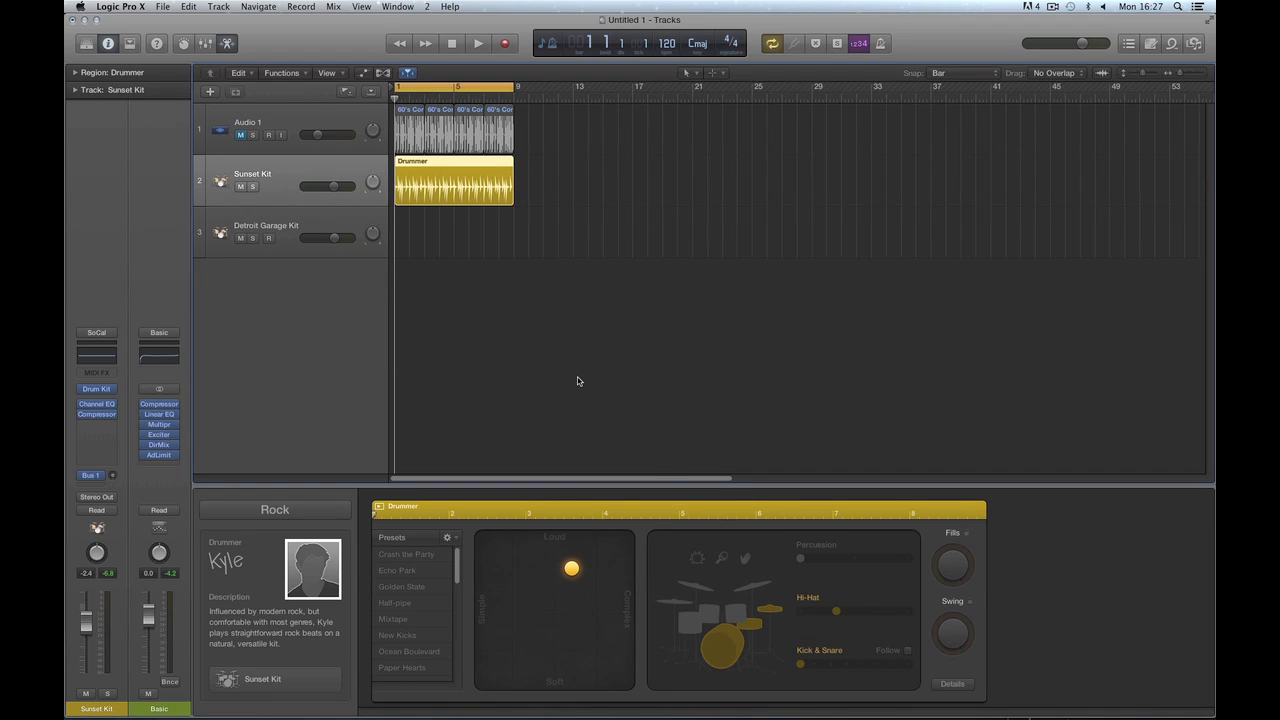
{"action": "key", "text": "t"}
{"action": "left_click", "coordinate": [560, 340]}
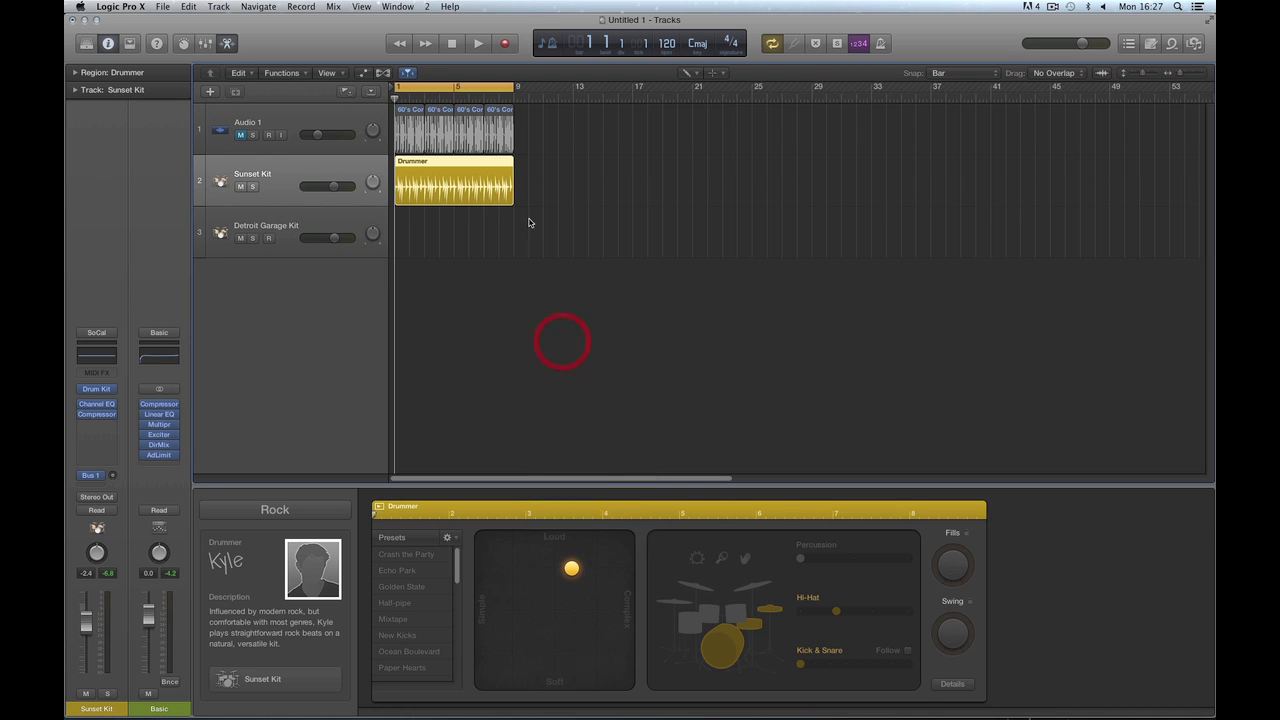
{"action": "left_click", "coordinate": [522, 183]}
{"action": "left_click", "coordinate": [640, 187]}
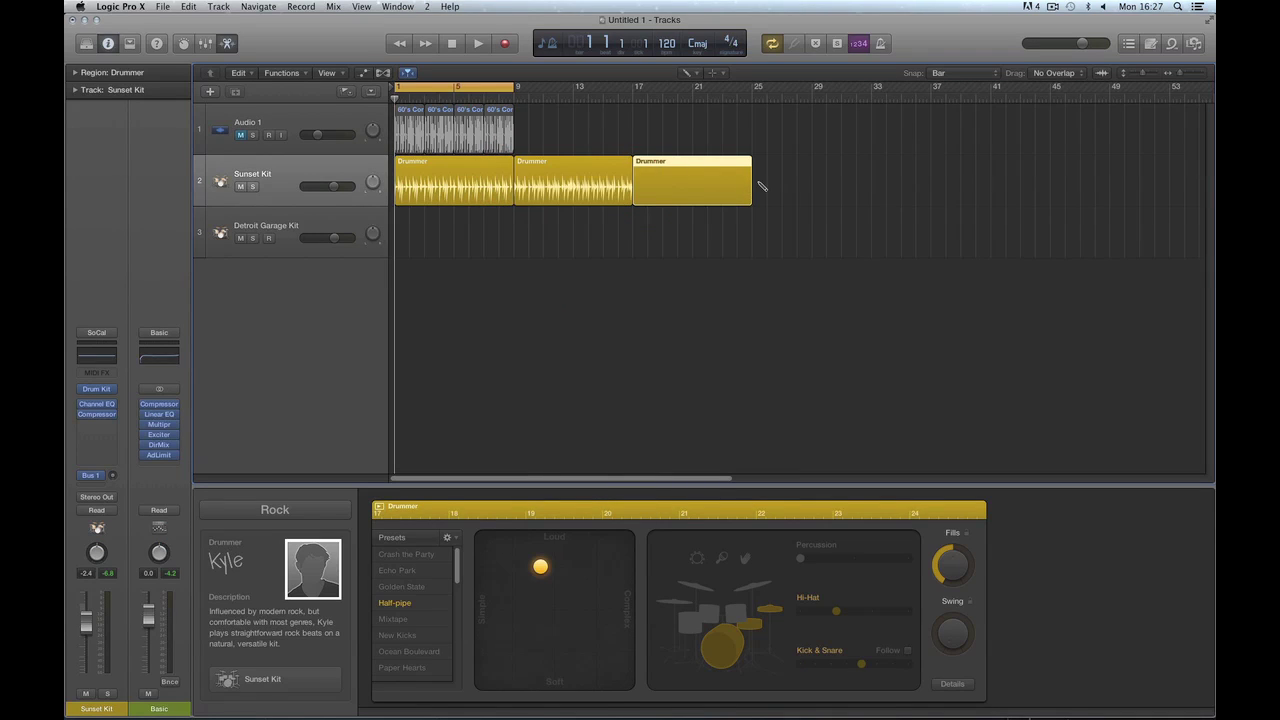
{"action": "left_click", "coordinate": [758, 183]}
{"action": "left_click", "coordinate": [880, 185]}
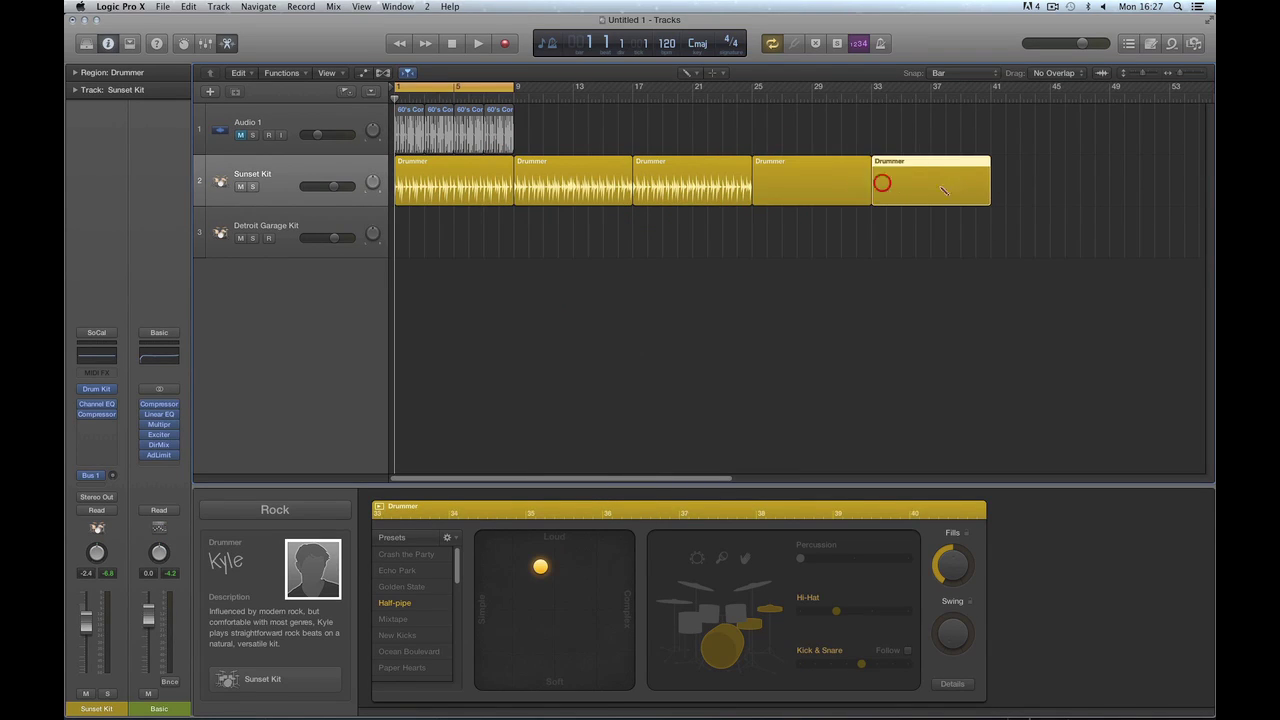
{"action": "left_click", "coordinate": [1000, 185]}
{"action": "key", "text": "t"}
{"action": "left_click", "coordinate": [743, 330]}
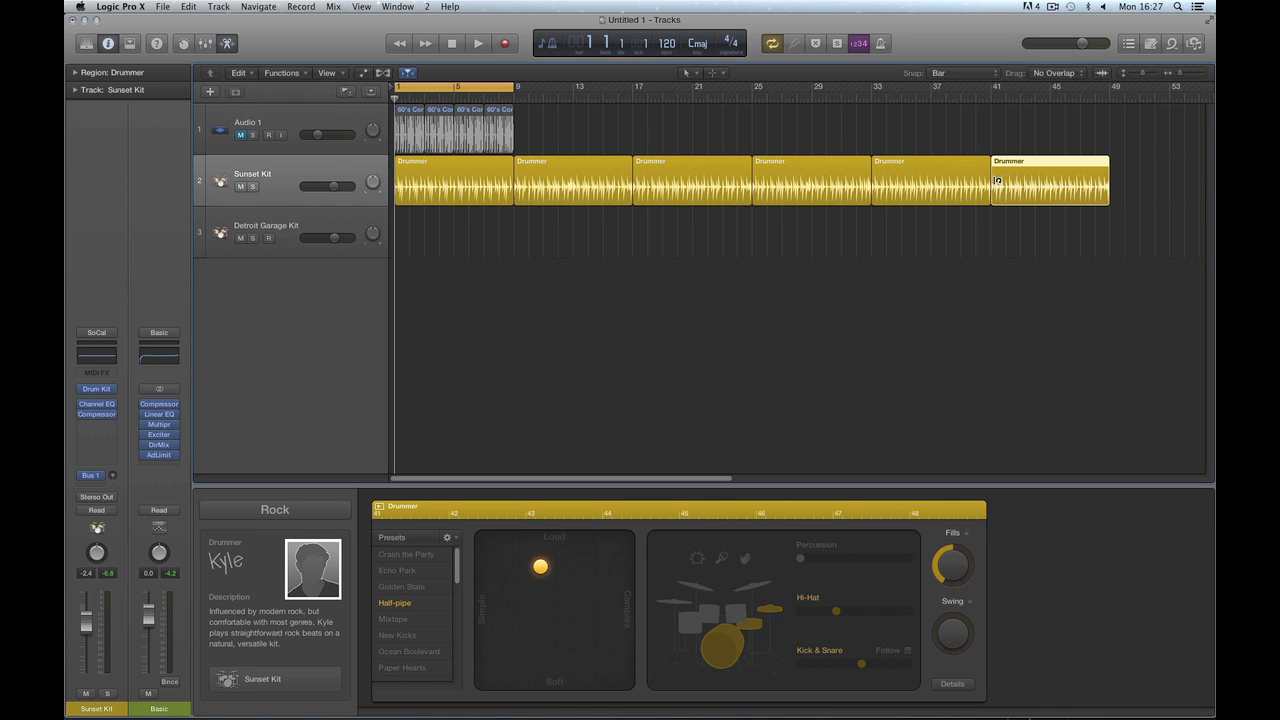
Check whether a second Drummer track can be chosen when adding a new track, and cancel without creating one
{"action": "left_click", "coordinate": [212, 92]}
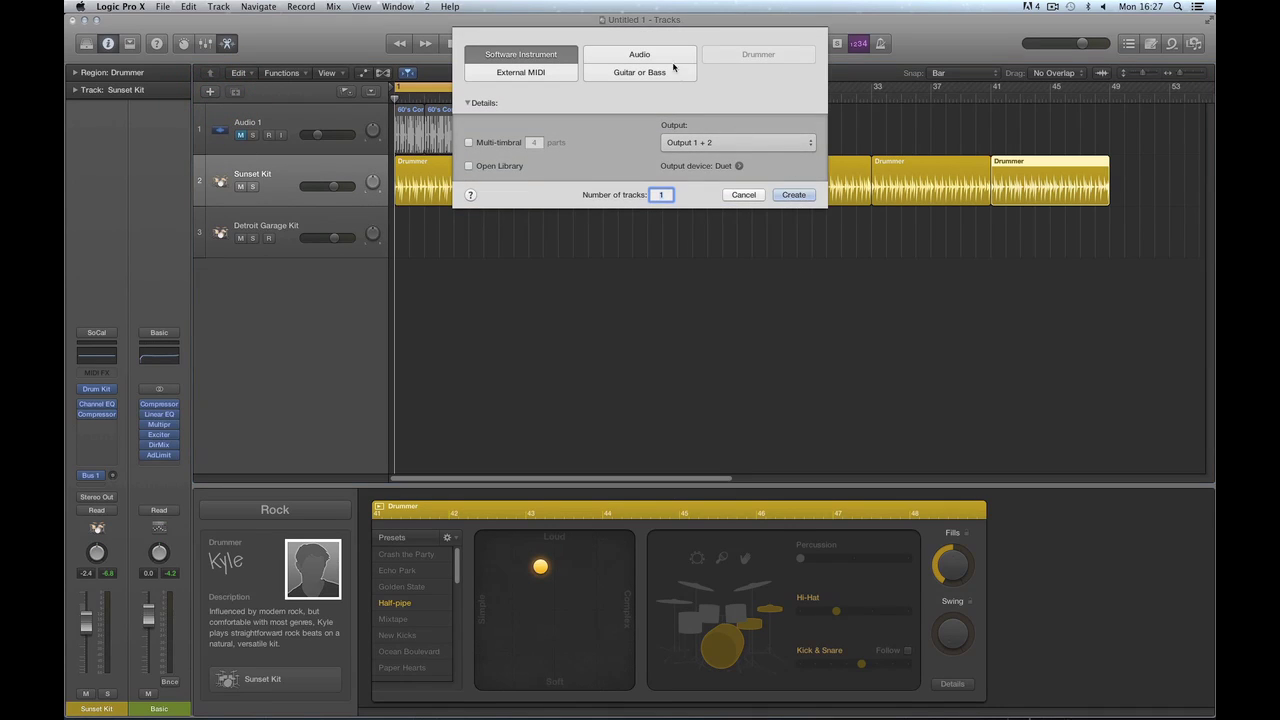
{"action": "left_click", "coordinate": [760, 56]}
{"action": "left_click", "coordinate": [760, 56]}
{"action": "left_click", "coordinate": [760, 56]}
{"action": "left_click", "coordinate": [743, 194]}
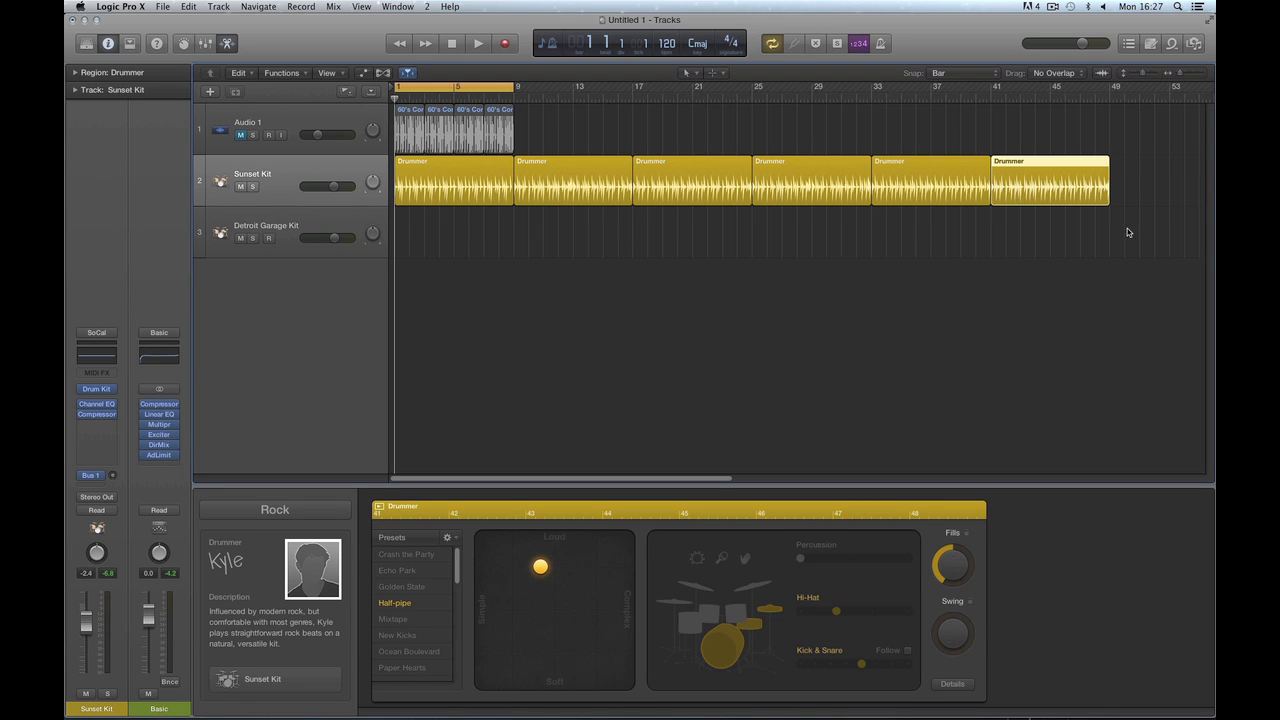
Copy all six Drummer regions from the Sunset Kit track onto the Detroit Garage Kit track as MIDI regions
{"action": "left_click_drag", "start_coordinate": [1145, 177], "coordinate": [497, 180]}
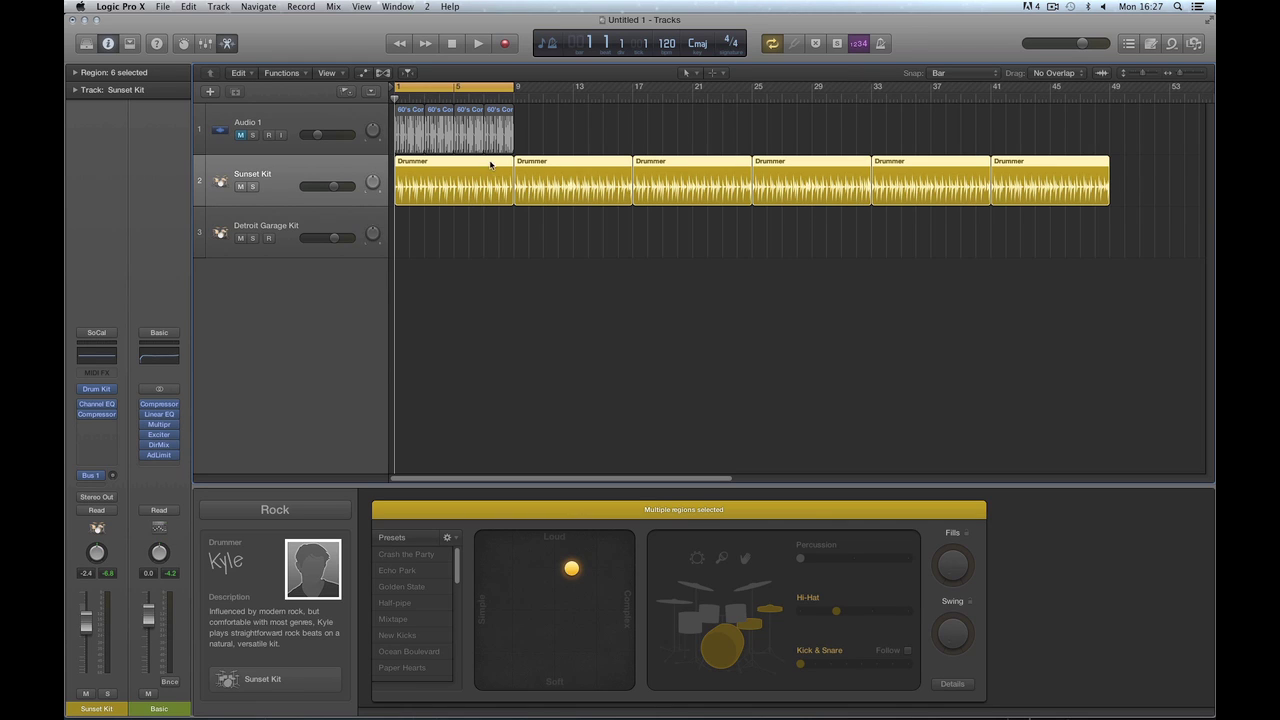
{"action": "left_click_drag", "start_coordinate": [490, 164], "coordinate": [491, 212]}
{"action": "left_click", "coordinate": [331, 221]}
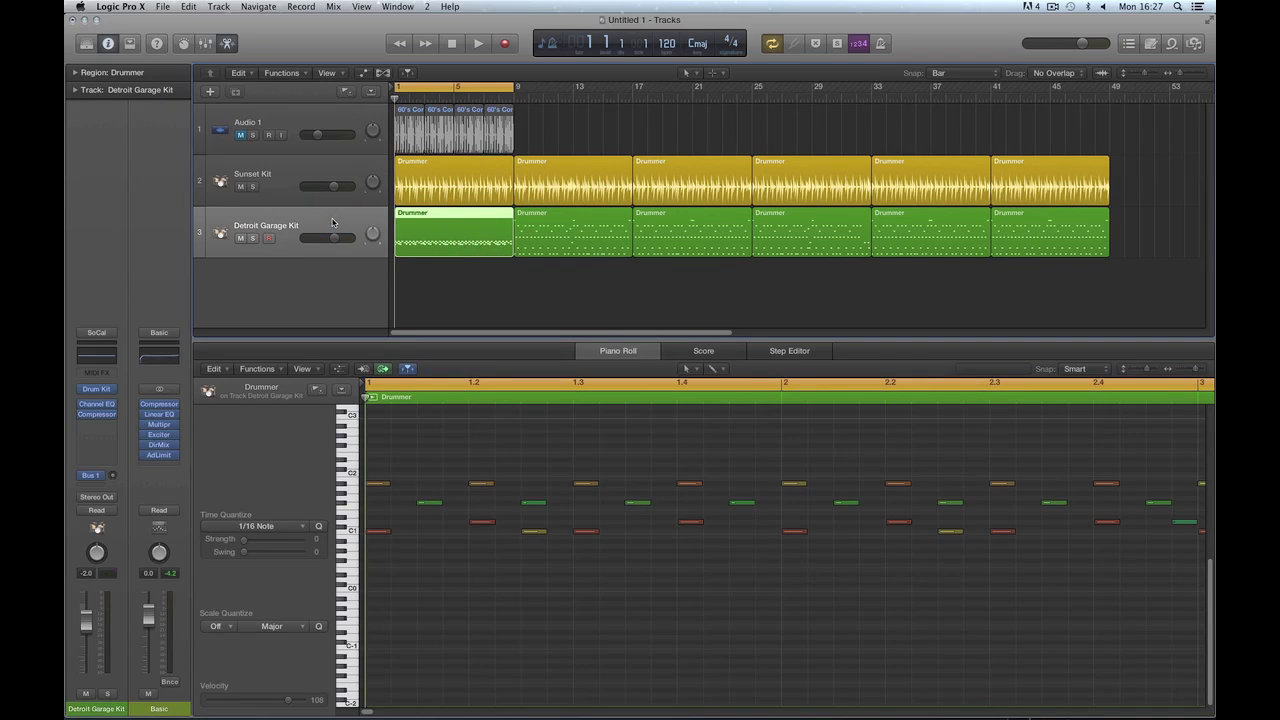
Select the six copied regions on the Detroit Garage Kit track and view that track's Drum Kit Designer, closing it again
{"action": "left_click_drag", "start_coordinate": [1137, 220], "coordinate": [473, 248]}
{"action": "left_click_drag", "start_coordinate": [1136, 184], "coordinate": [512, 186]}
{"action": "left_click_drag", "start_coordinate": [1147, 248], "coordinate": [440, 242]}
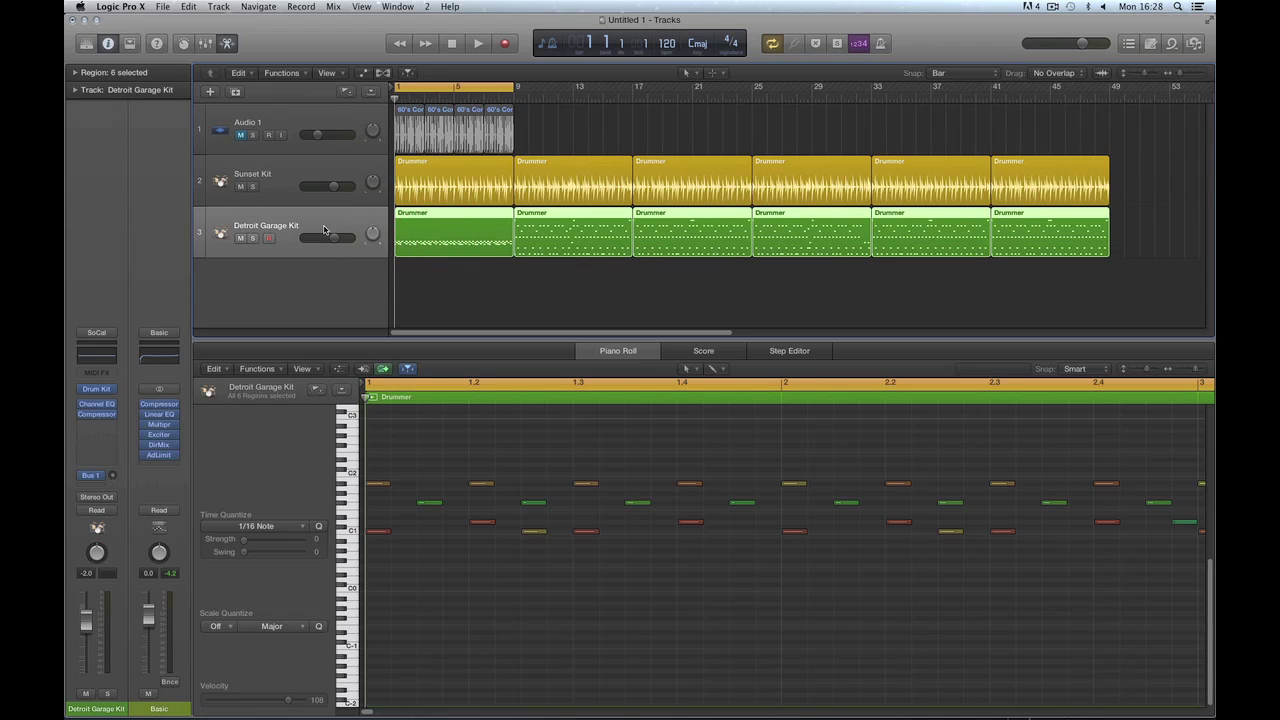
{"action": "left_click", "coordinate": [100, 389]}
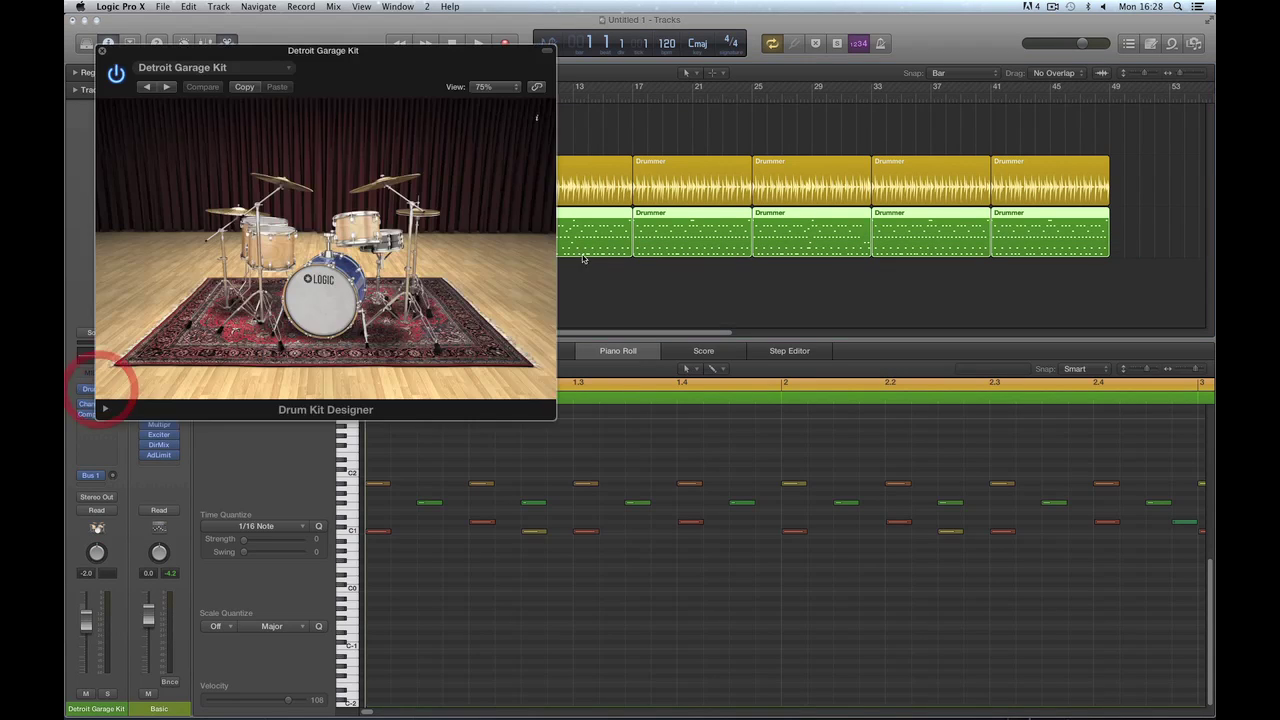
{"action": "left_click", "coordinate": [105, 50]}
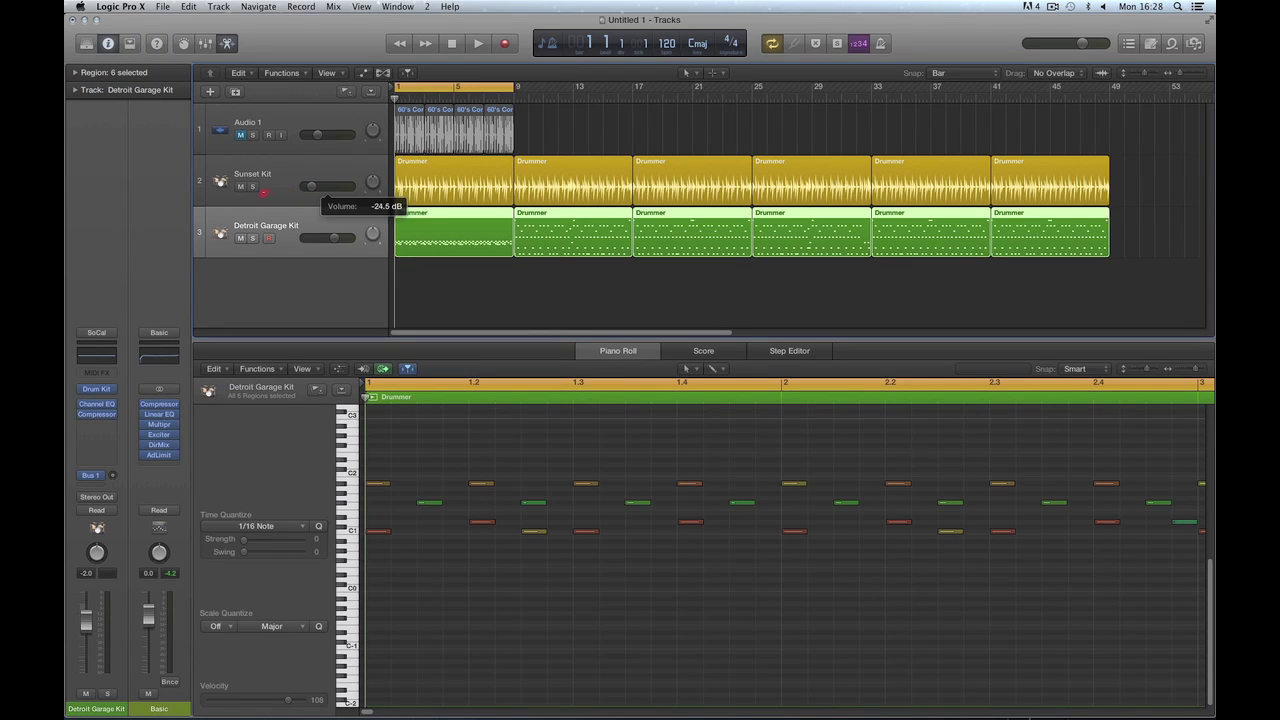
Turn the Sunset Kit volume all the way down and play back the copied Detroit Garage Kit regions
{"action": "left_click", "coordinate": [263, 214]}
{"action": "key", "text": "space"}
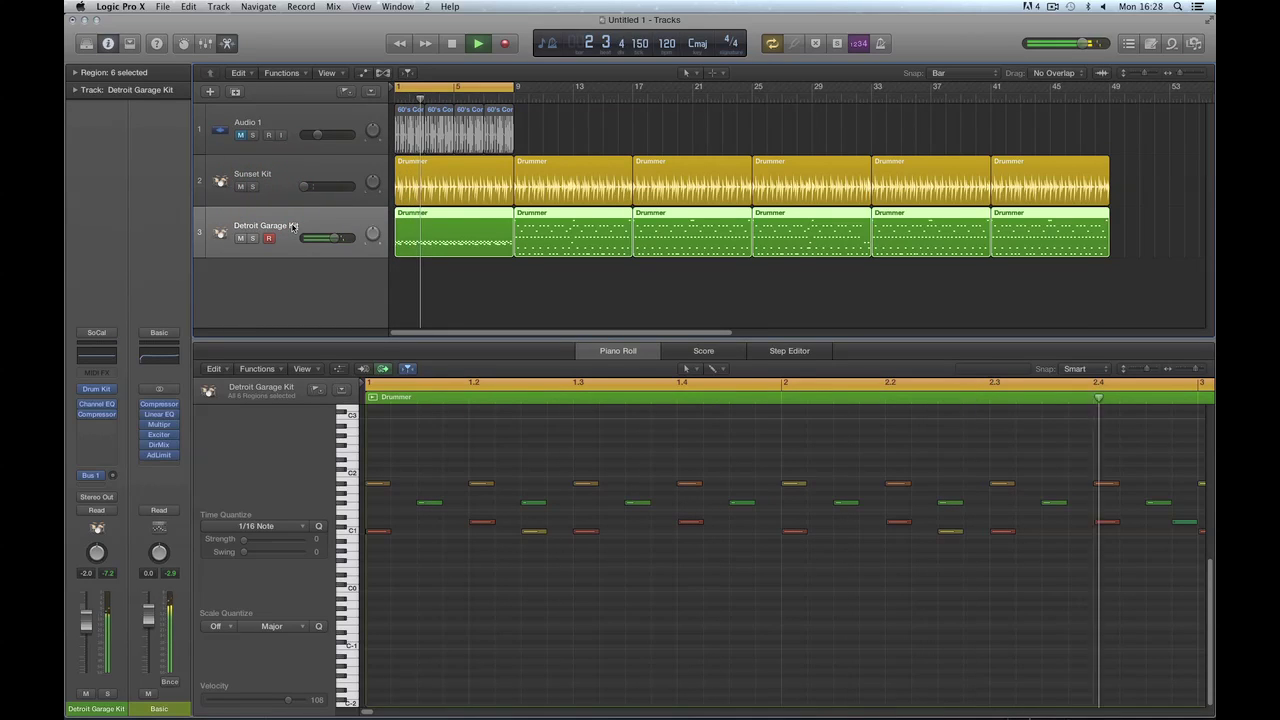
{"action": "key", "text": "space"}
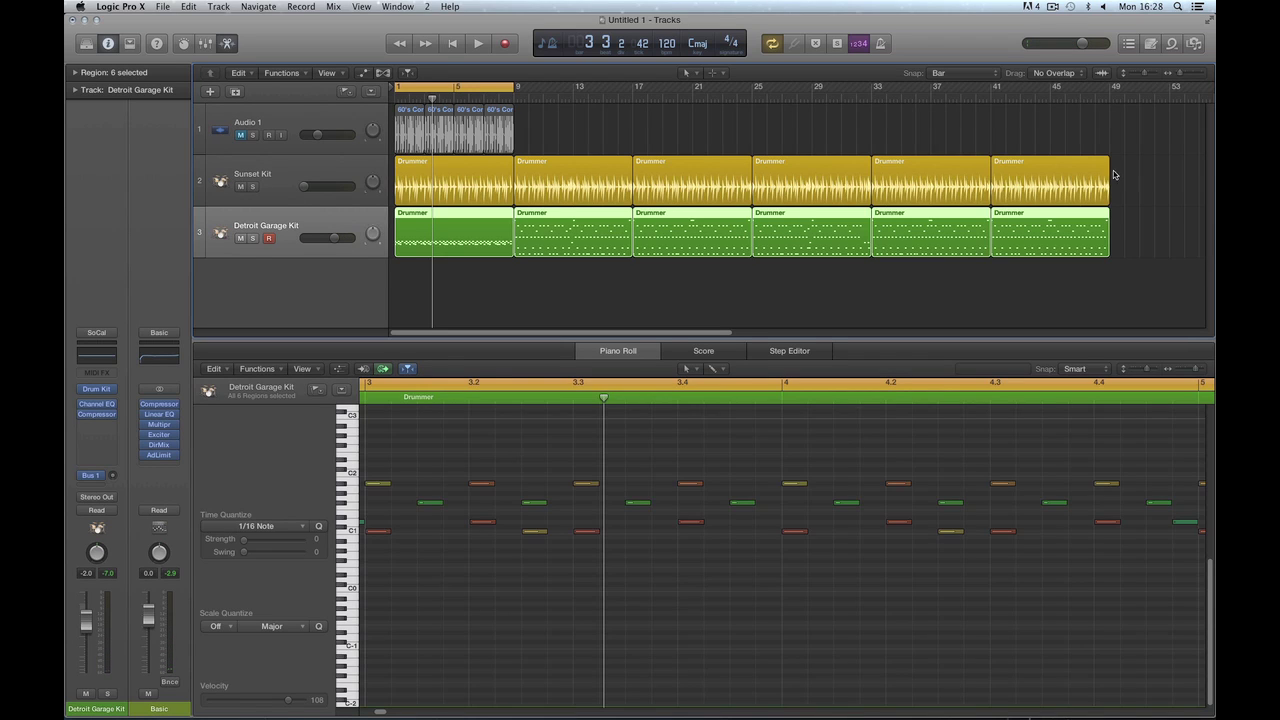
Select all six Drummer regions on the Sunset Kit track and raise that track's volume back up
{"action": "left_click_drag", "start_coordinate": [1113, 175], "coordinate": [471, 177]}
{"action": "double_click", "coordinate": [477, 177]}
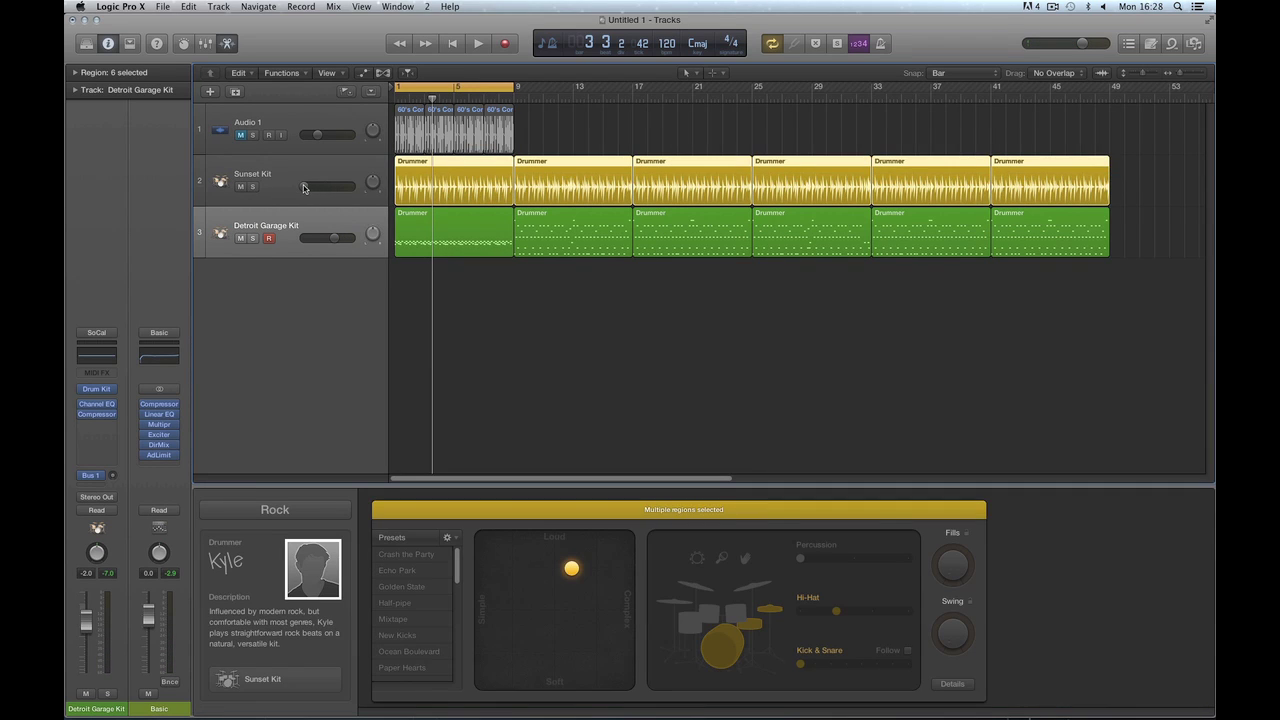
{"action": "left_click_drag", "start_coordinate": [304, 187], "coordinate": [338, 187]}
Switch the selected Drummer regions from hi-hat to toms, raise the Kick & Snare variation, and make the performance more complex
{"action": "left_click", "coordinate": [720, 615]}
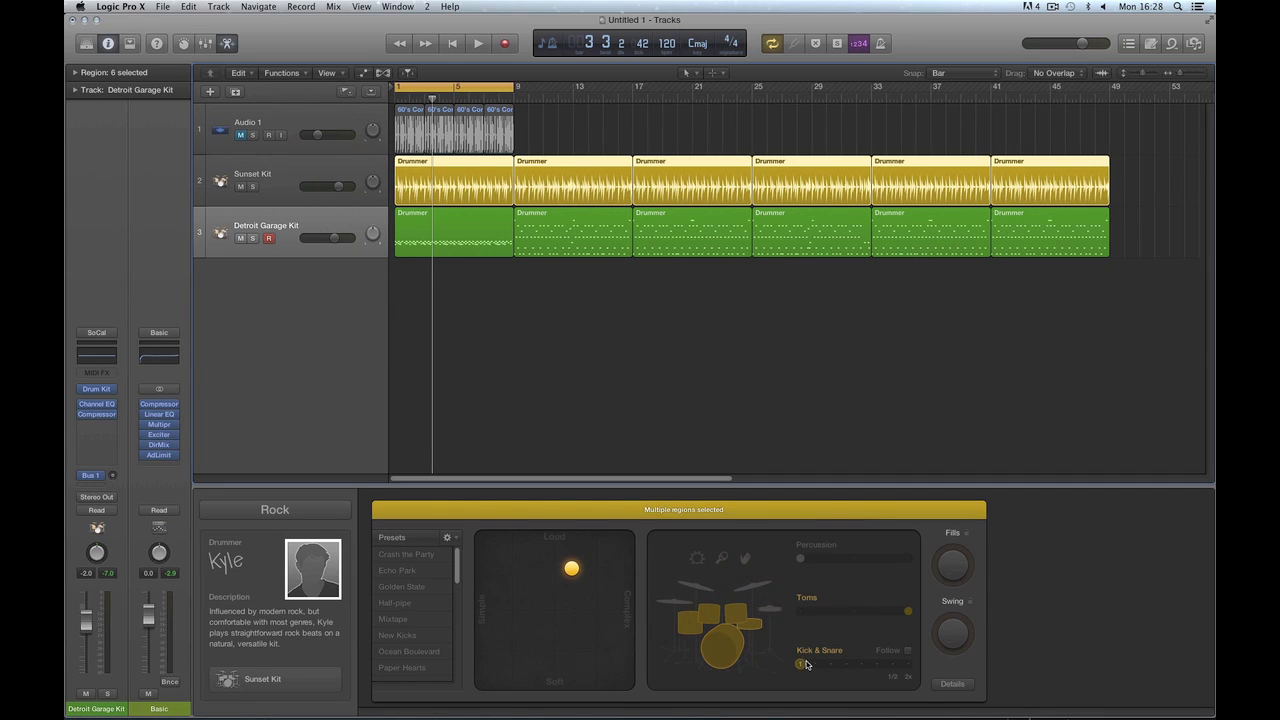
{"action": "left_click_drag", "start_coordinate": [804, 664], "coordinate": [830, 664]}
{"action": "left_click_drag", "start_coordinate": [571, 568], "coordinate": [606, 563]}
Play the Sunset Kit and Detroit Garage Kit tracks together repeatedly from the start while balancing the Sunset Kit volume
{"action": "key", "text": "space"}
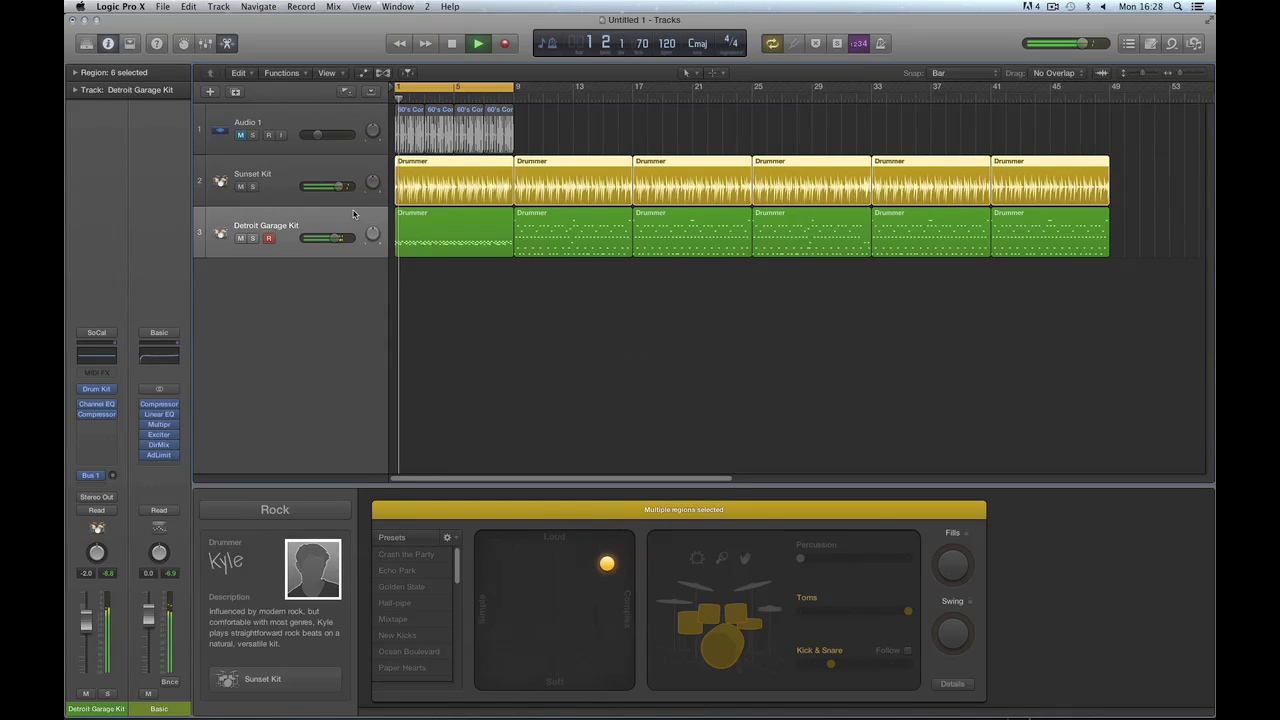
{"action": "left_click", "coordinate": [334, 186]}
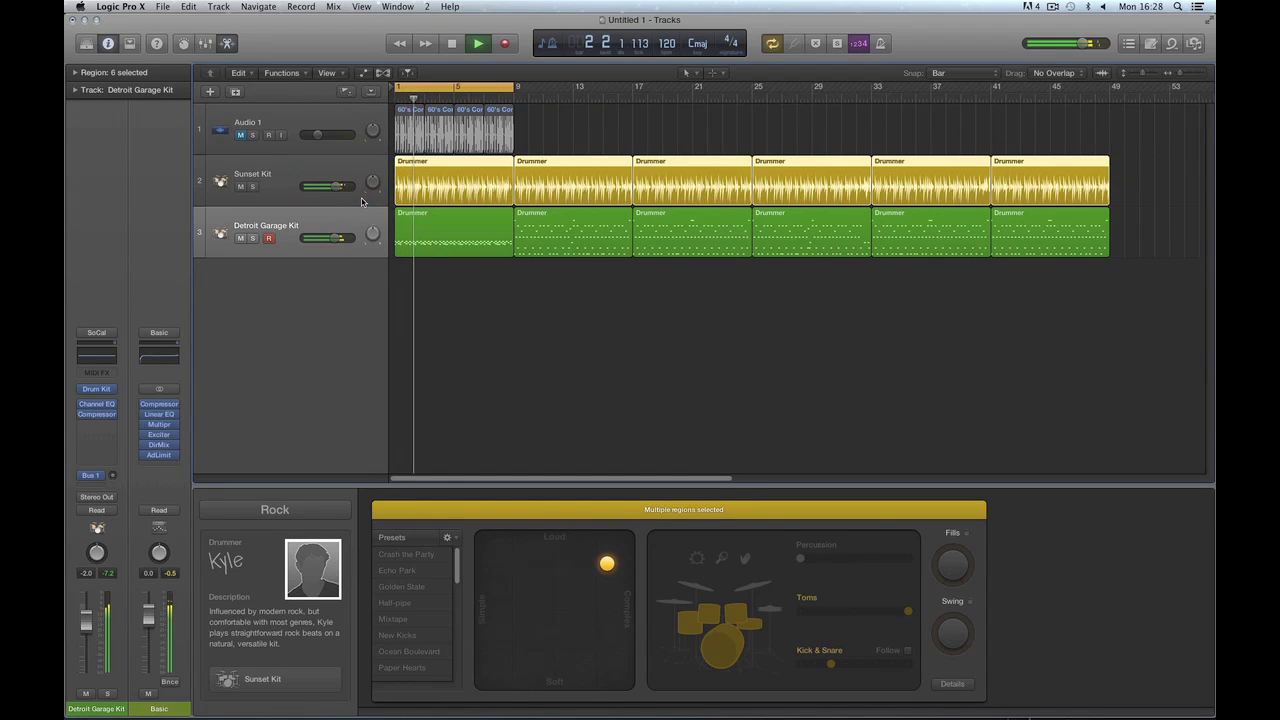
{"action": "key", "text": "space"}
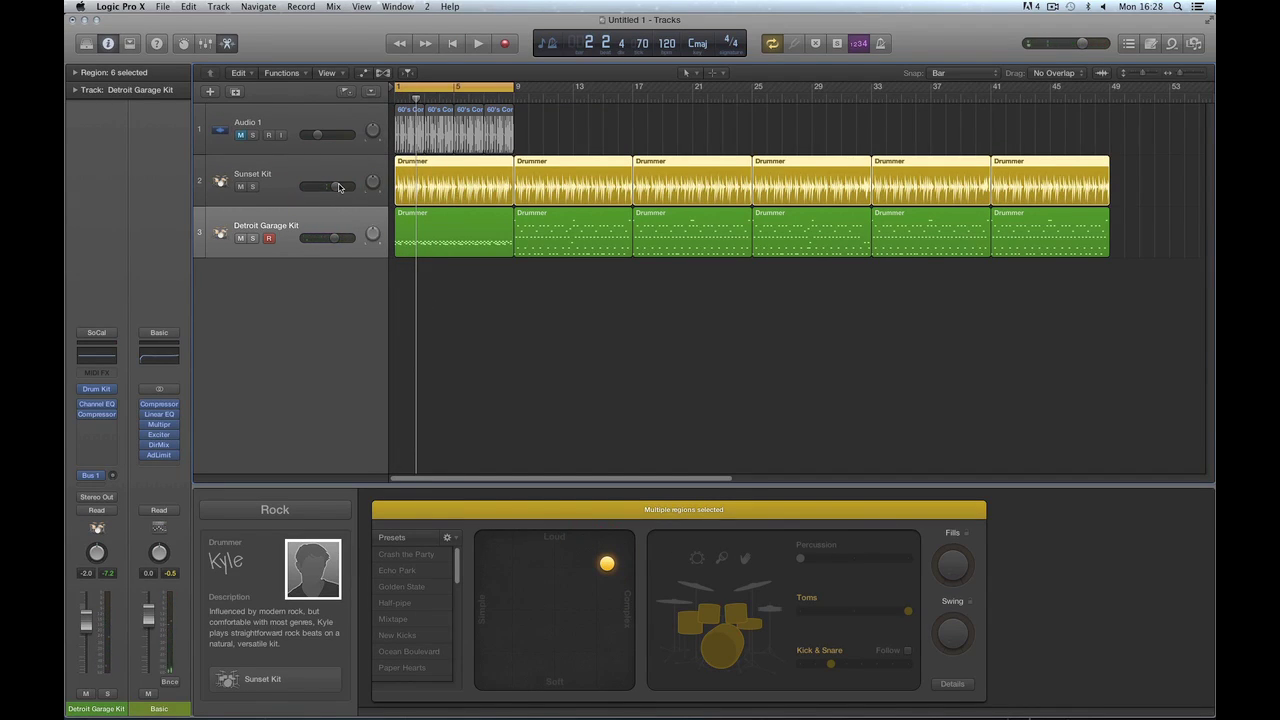
{"action": "left_click_drag", "start_coordinate": [339, 187], "coordinate": [320, 194]}
{"action": "key", "text": "space"}
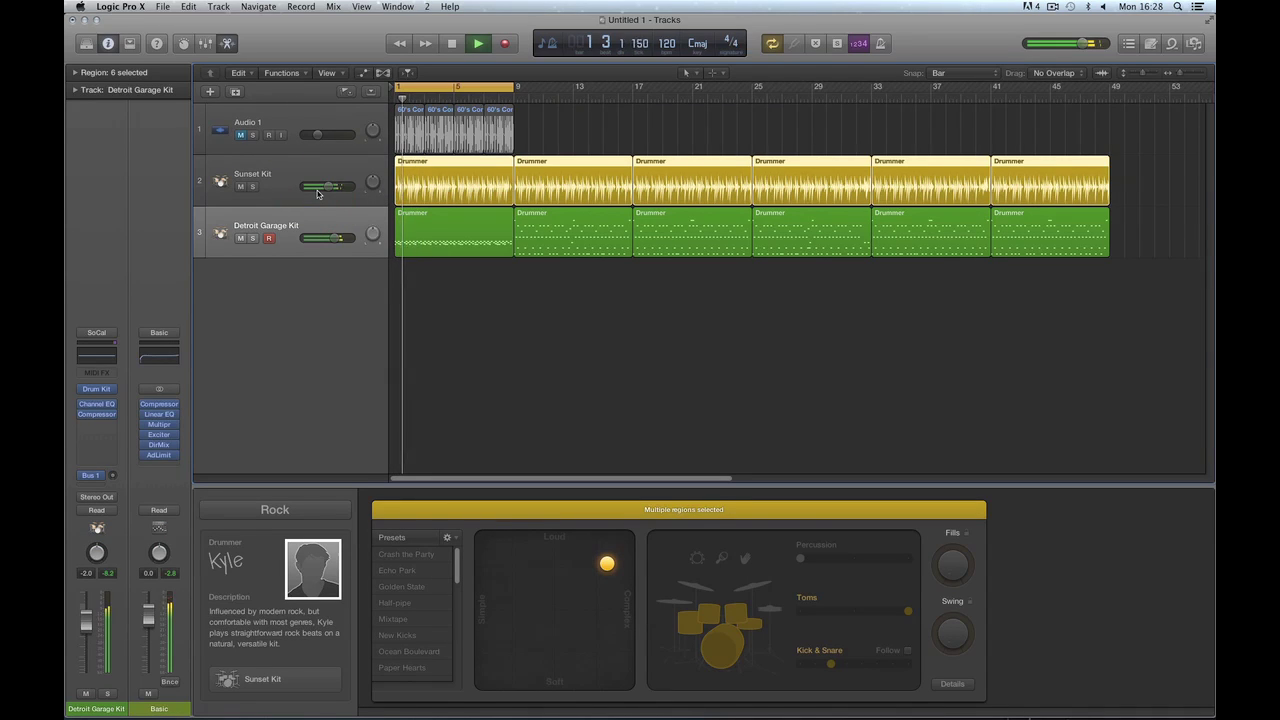
{"action": "key", "text": "space"}
{"action": "left_click", "coordinate": [334, 188]}
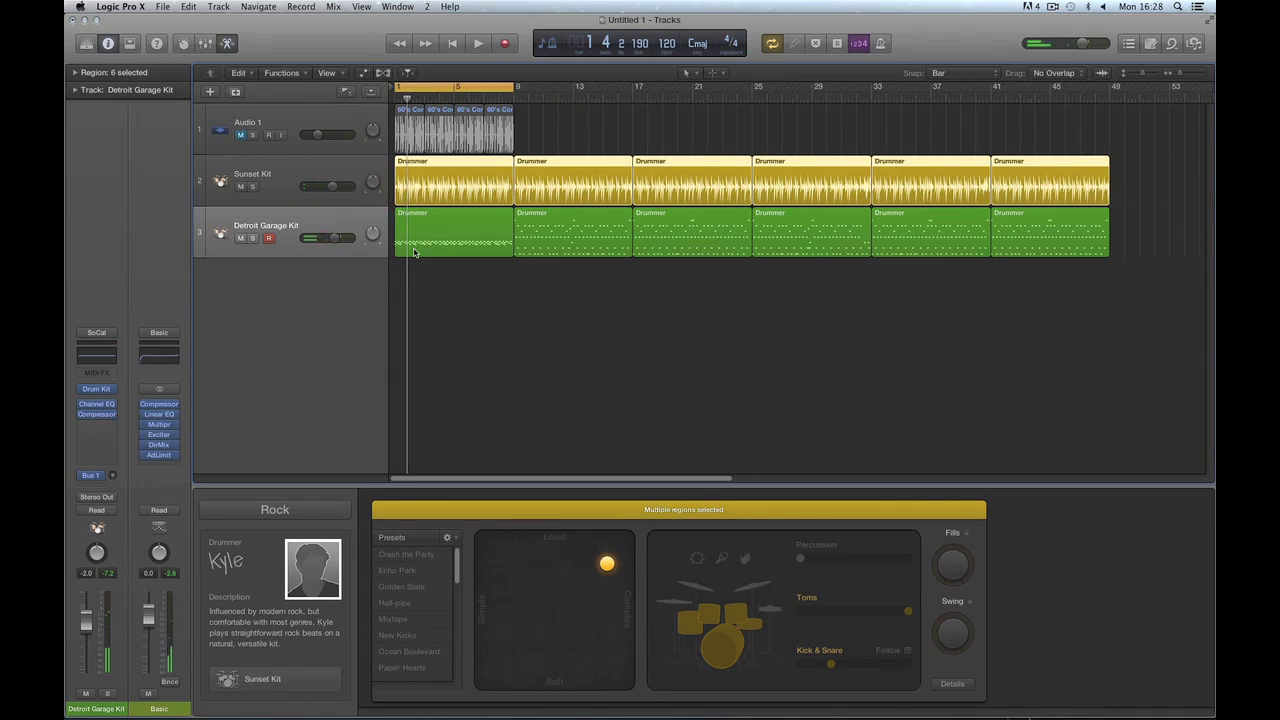
{"action": "left_click", "coordinate": [337, 189]}
{"action": "key", "text": "space"}
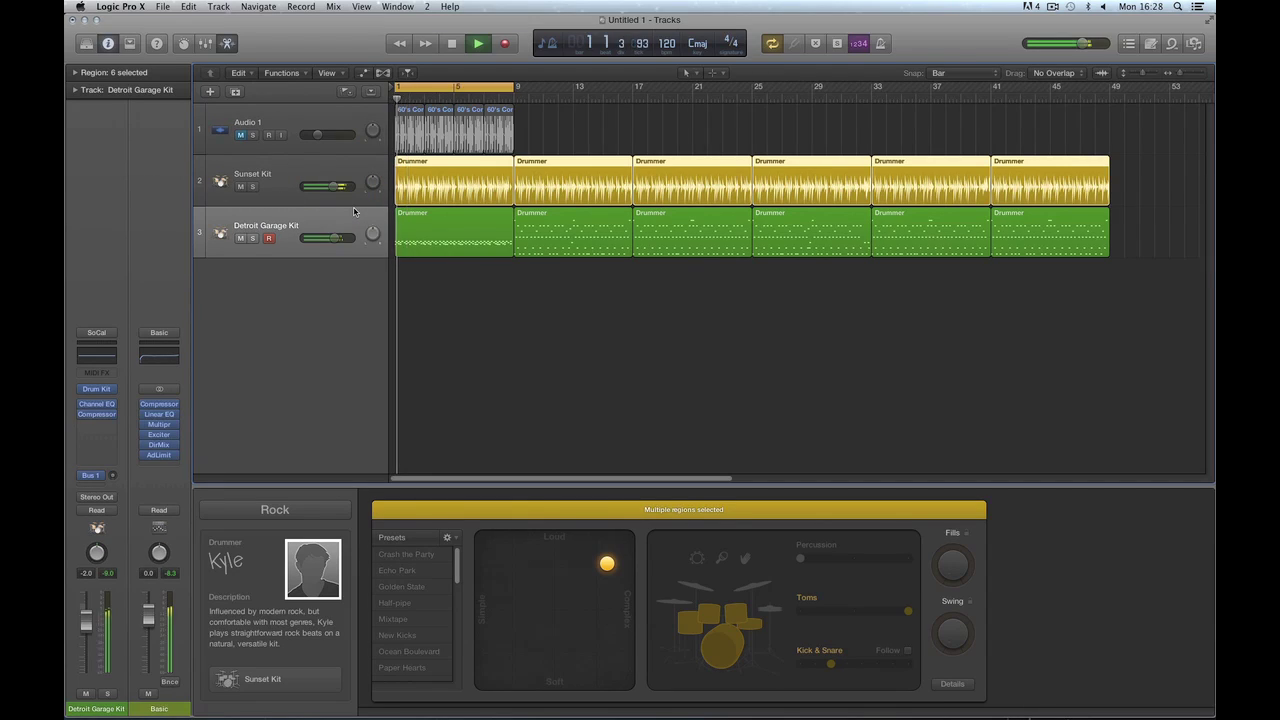
{"action": "key", "text": "space"}
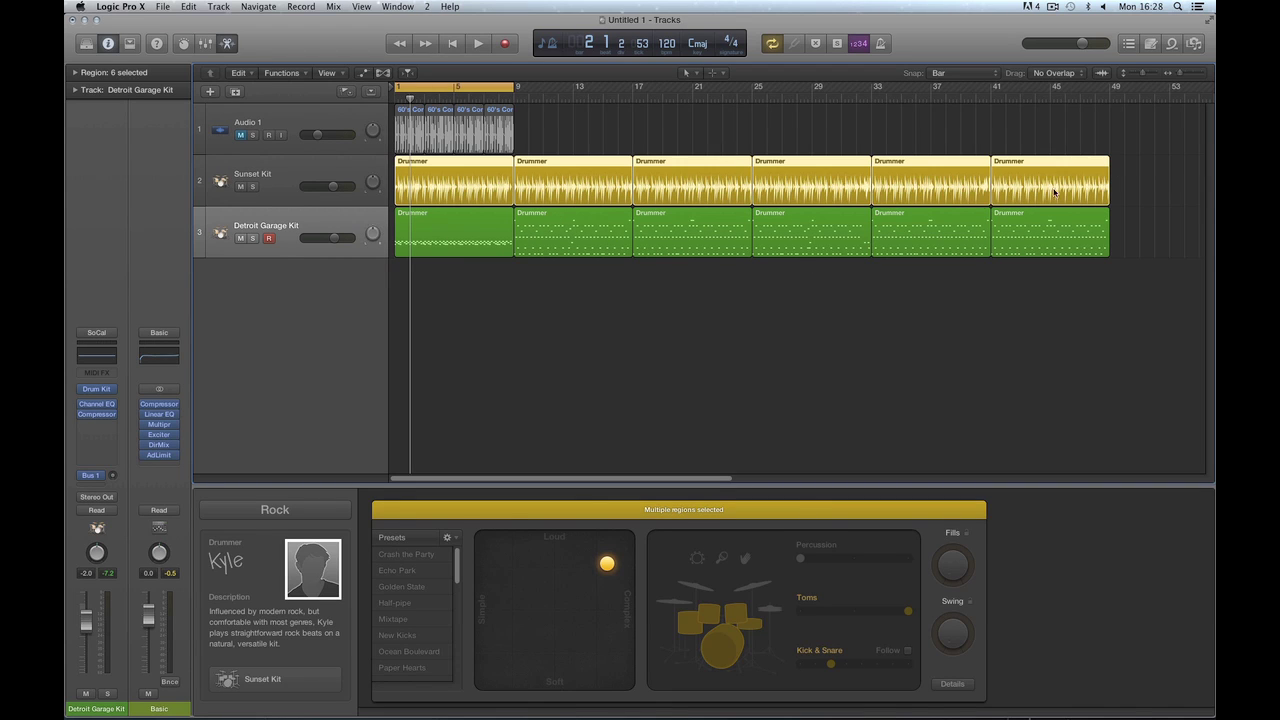
Delete the last five regions on both the Sunset Kit and Detroit Garage Kit tracks, keeping only the first of each
{"action": "left_click_drag", "start_coordinate": [1135, 174], "coordinate": [608, 194]}
{"action": "key", "text": "Delete"}
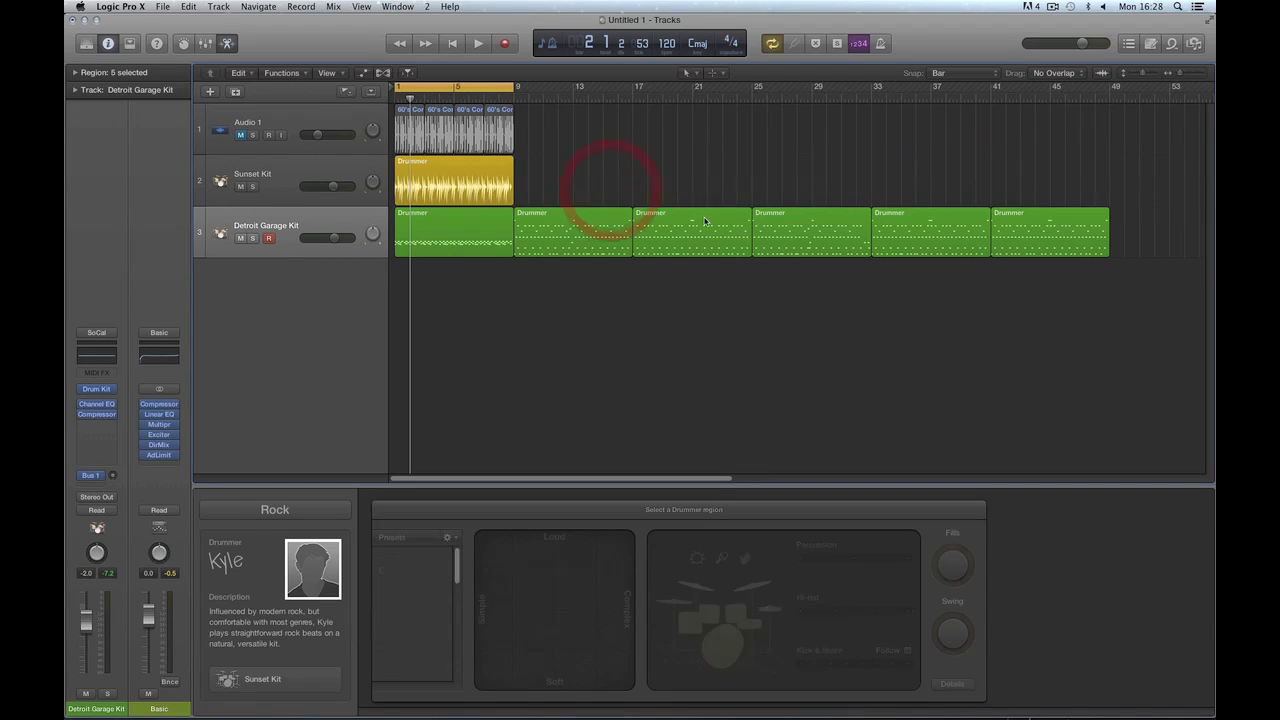
{"action": "left_click_drag", "start_coordinate": [1125, 244], "coordinate": [593, 253]}
{"action": "key", "text": "Delete"}
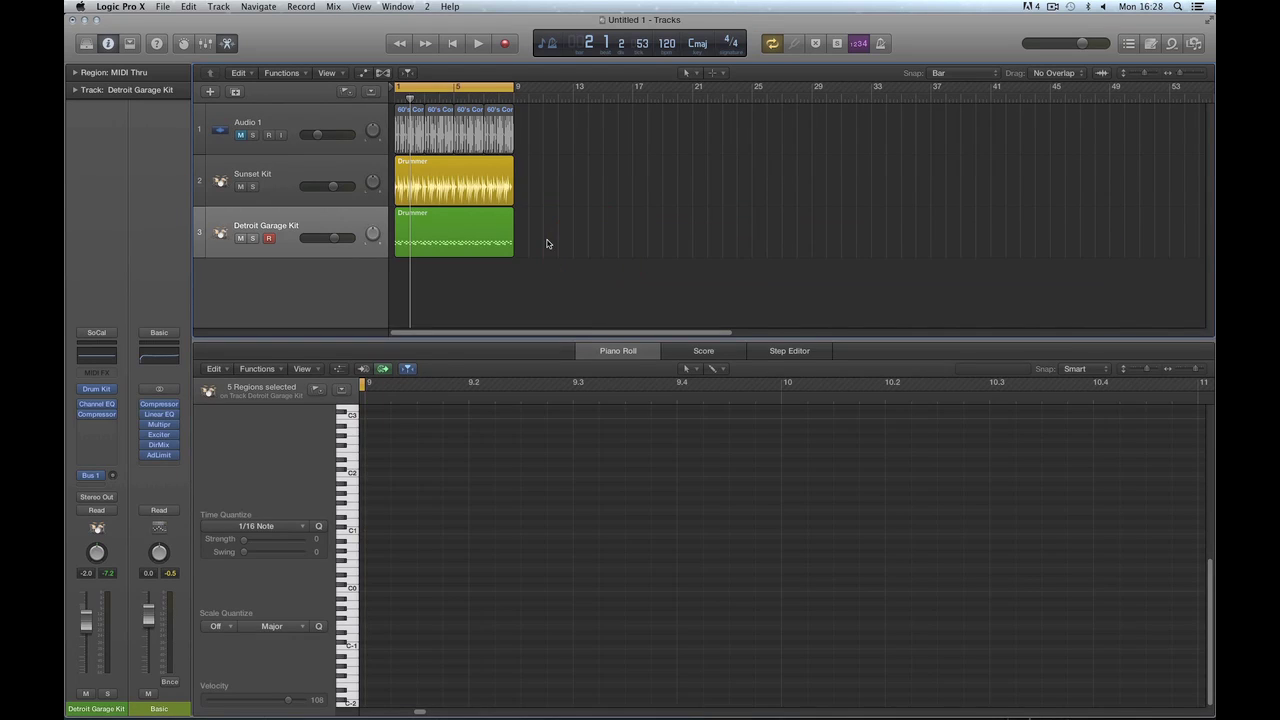
Shorten the remaining Sunset Kit and Detroit Garage Kit regions together so that both end at bar 3
{"action": "left_click", "coordinate": [491, 172]}
{"action": "key", "text": "super+Right"}
{"action": "key", "text": "super+Right"}
{"action": "key", "text": "super+Right"}
{"action": "key", "text": "super+Right"}
{"action": "key", "text": "super+Right"}
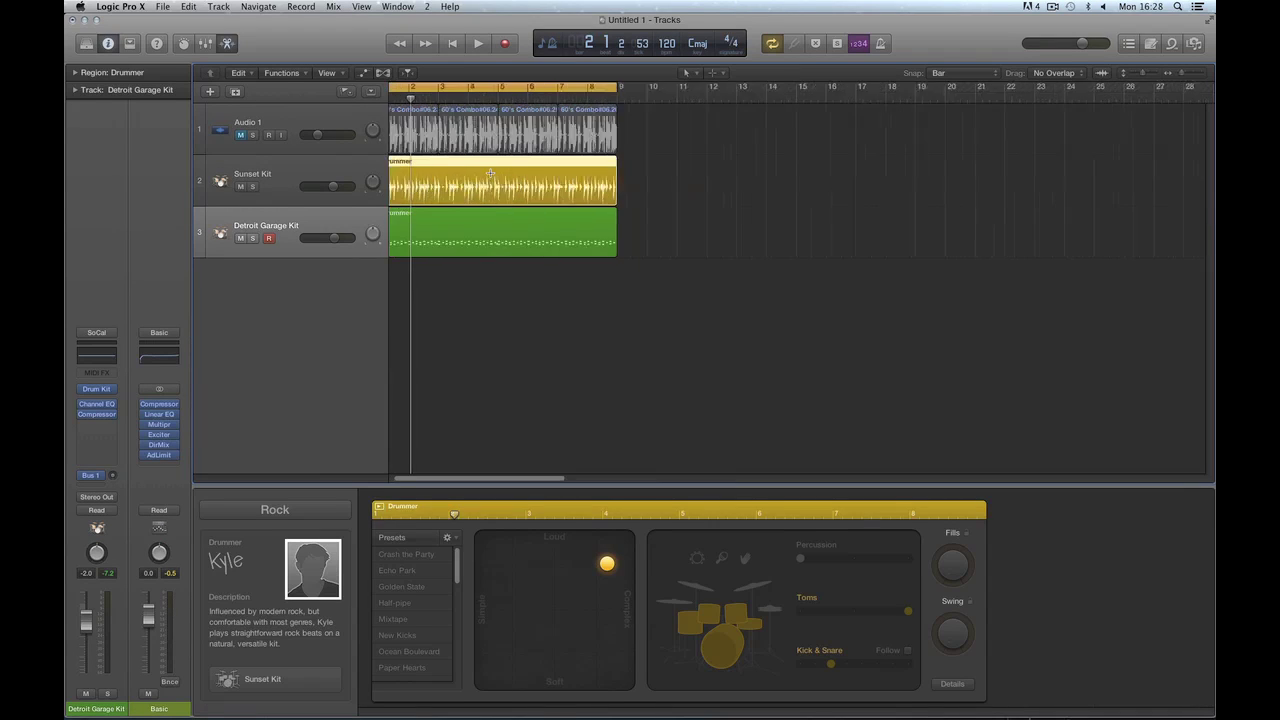
{"action": "left_click", "coordinate": [452, 43]}
{"action": "left_click", "coordinate": [998, 215]}
{"action": "left_click_drag", "start_coordinate": [998, 215], "coordinate": [561, 258]}
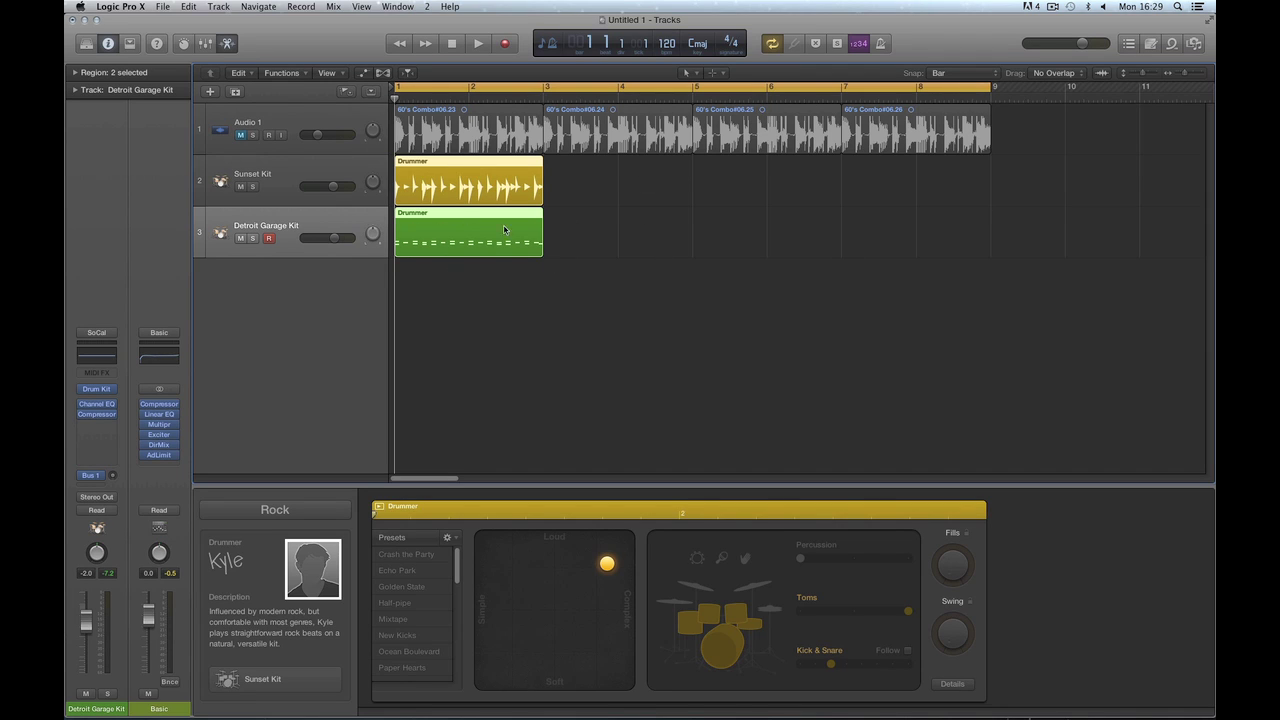
Open the two-bar Detroit Garage Kit region in the Piano Roll and move the playhead past its end, into bar 3
{"action": "left_click", "coordinate": [564, 251]}
{"action": "double_click", "coordinate": [484, 211]}
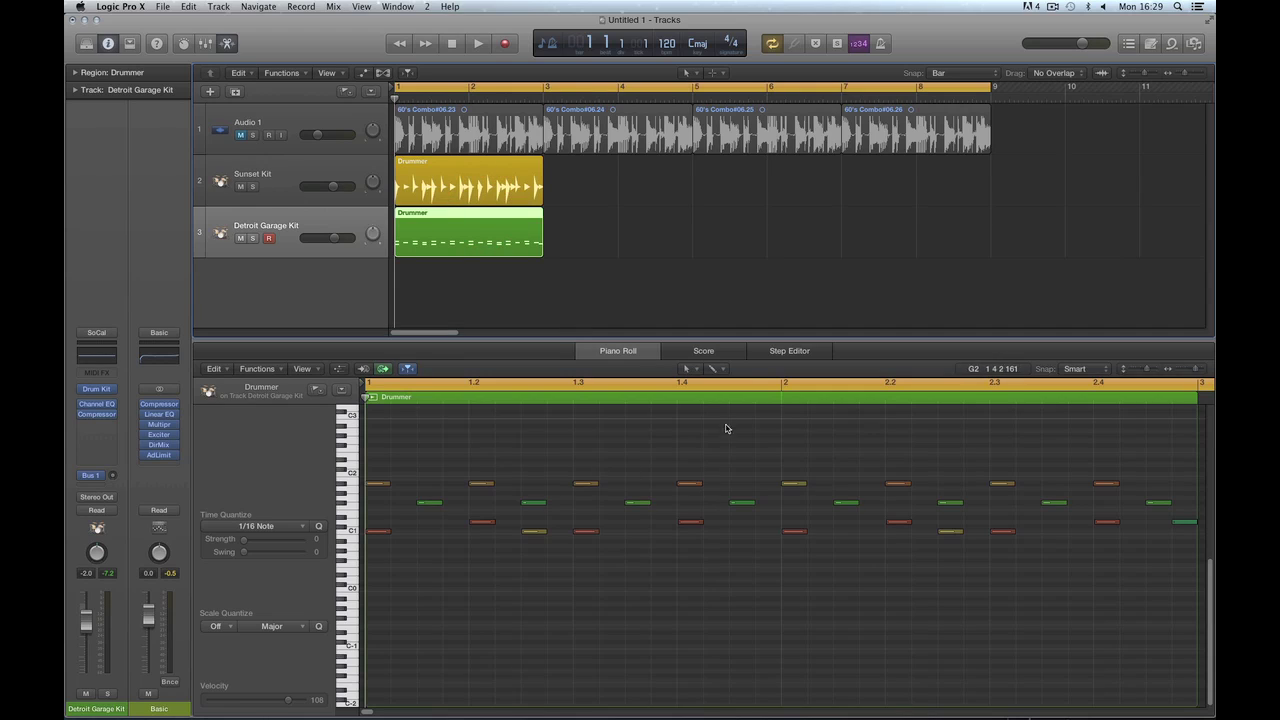
{"action": "left_click", "coordinate": [757, 377]}
{"action": "key", "text": "super+Left"}
{"action": "key", "text": "super+Left"}
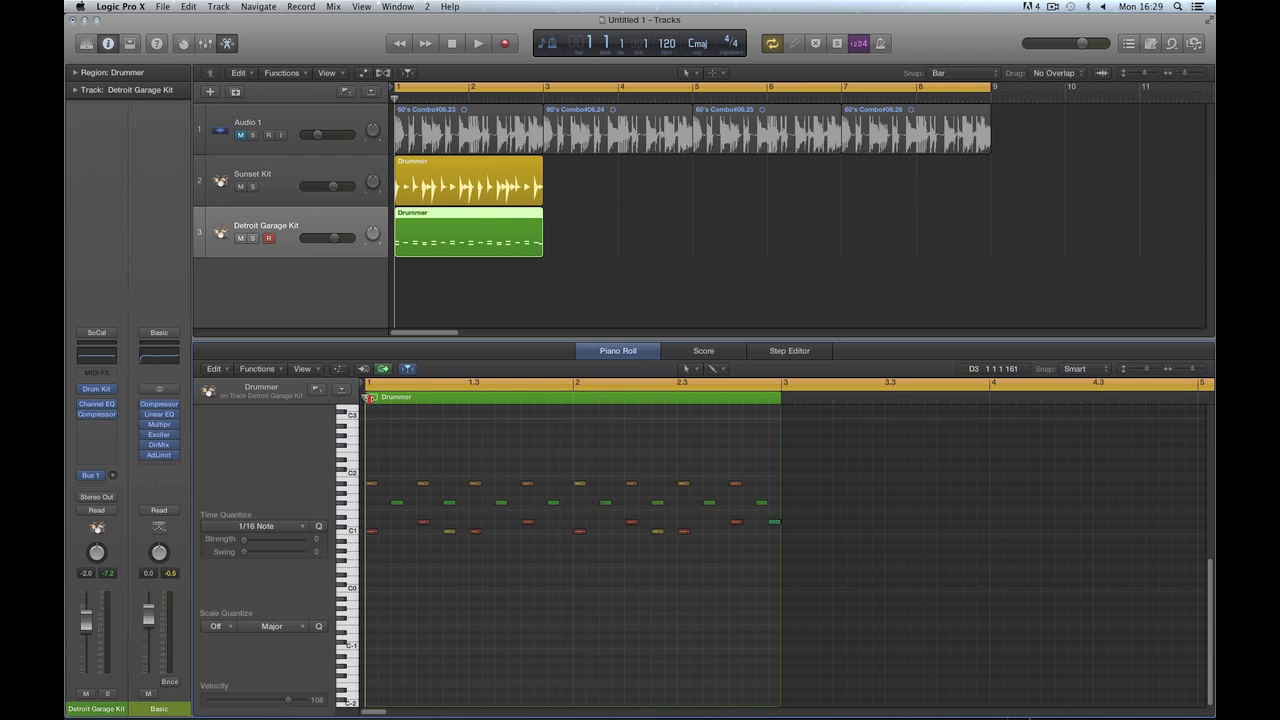
{"action": "left_click_drag", "start_coordinate": [370, 398], "coordinate": [872, 402]}
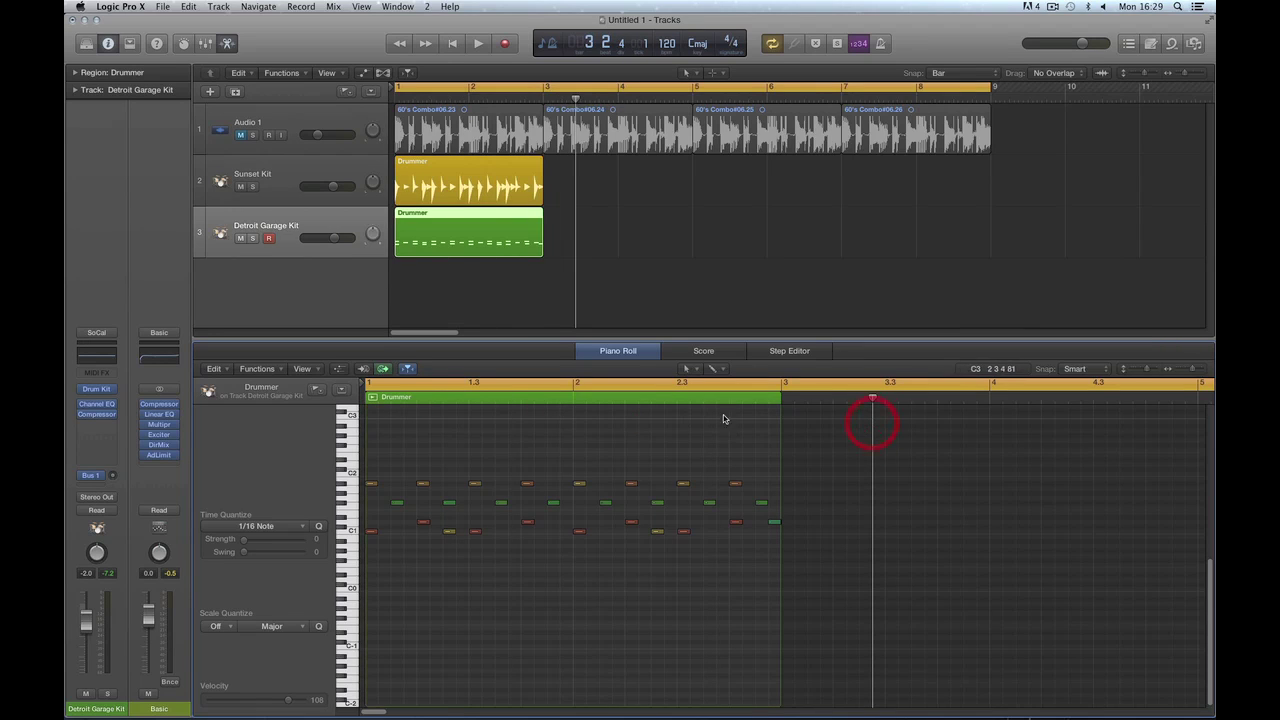
Audition the Detroit Garage Kit region on its own, then open the Sunset Kit region in the Drummer Editor
{"action": "double_click", "coordinate": [373, 399]}
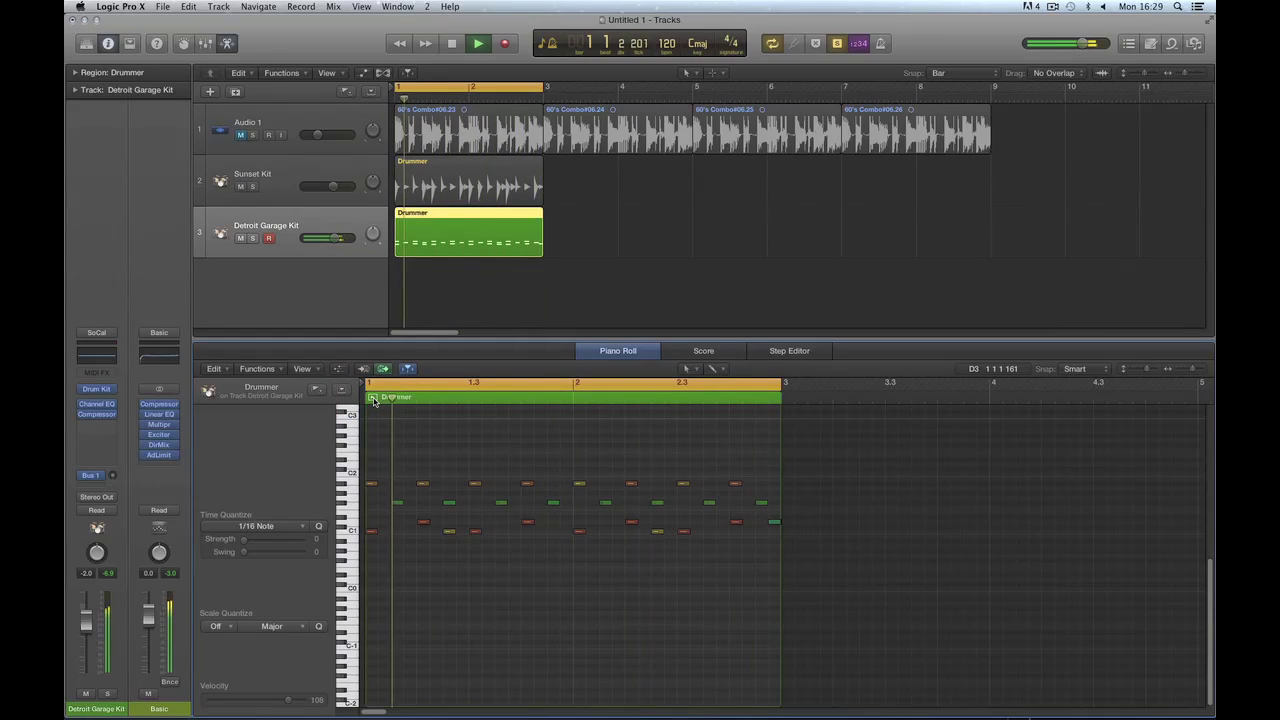
{"action": "key", "text": "space"}
{"action": "left_click", "coordinate": [465, 172]}
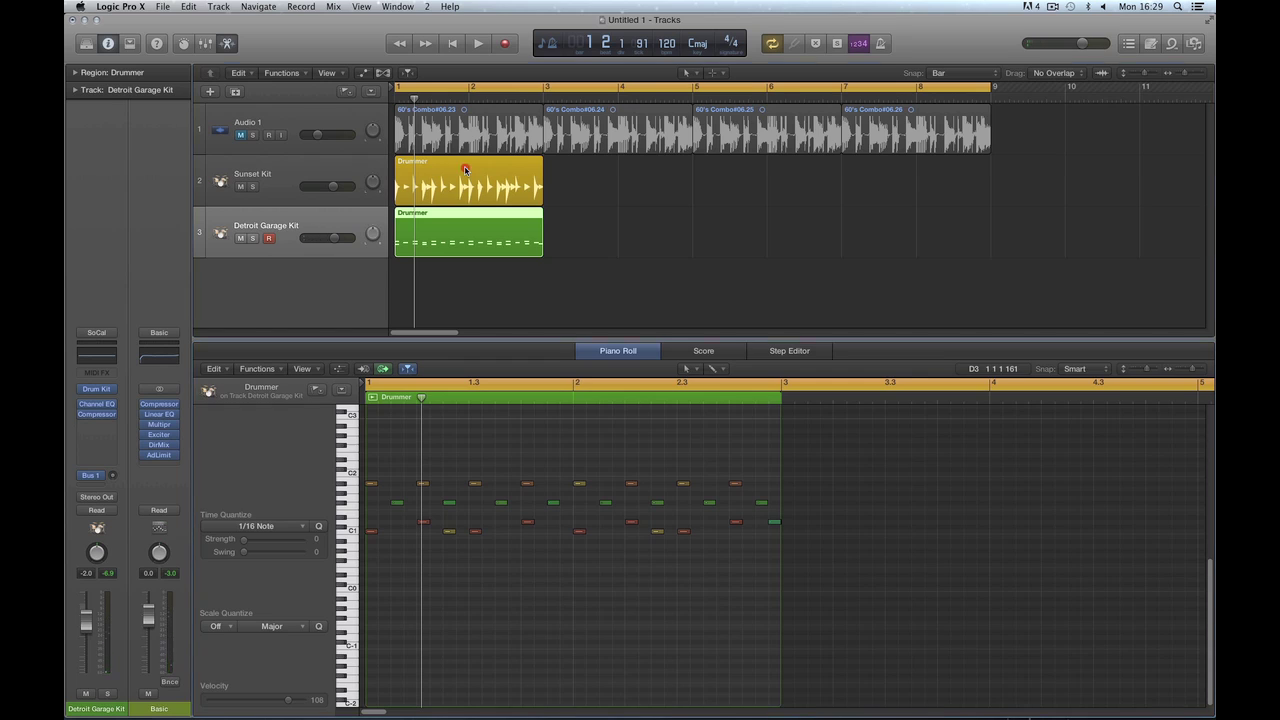
{"action": "double_click", "coordinate": [465, 172]}
{"action": "key", "text": "space"}
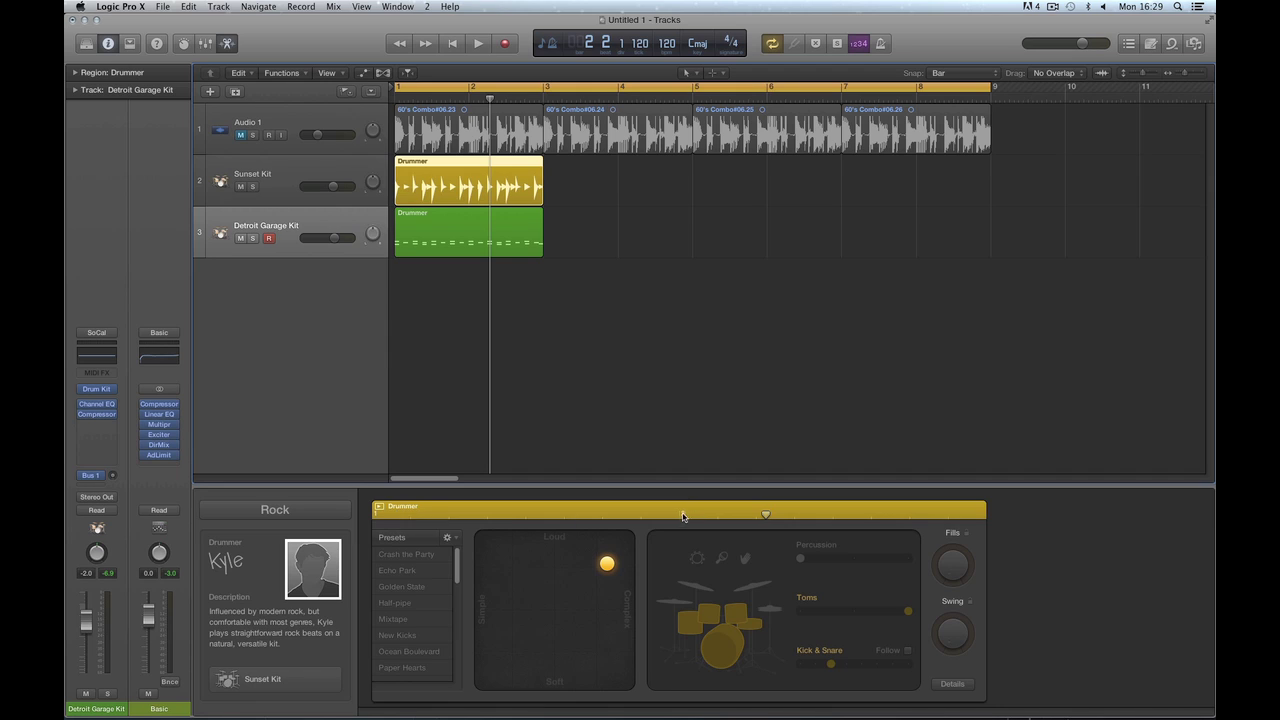
{"action": "left_click", "coordinate": [760, 513]}
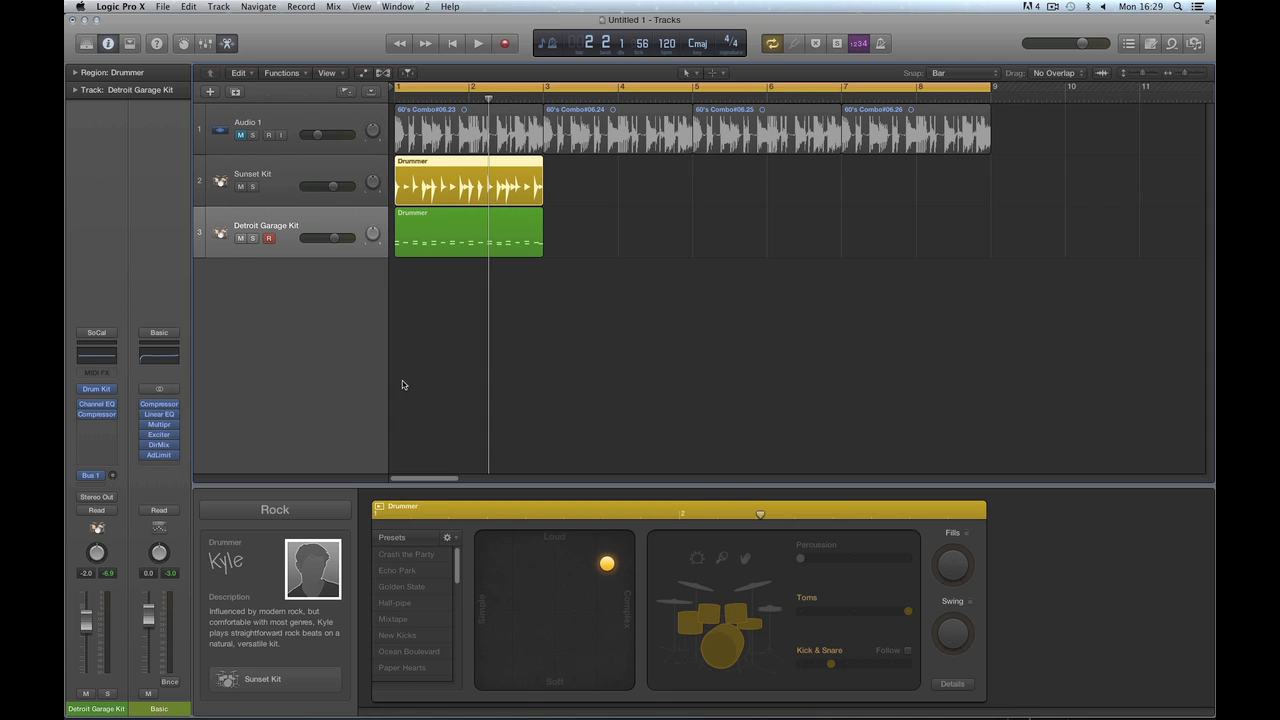
Audition the Sunset Kit region on its own, lowering its channel volume and resetting it to 0 dB during playback
{"action": "left_click", "coordinate": [380, 508]}
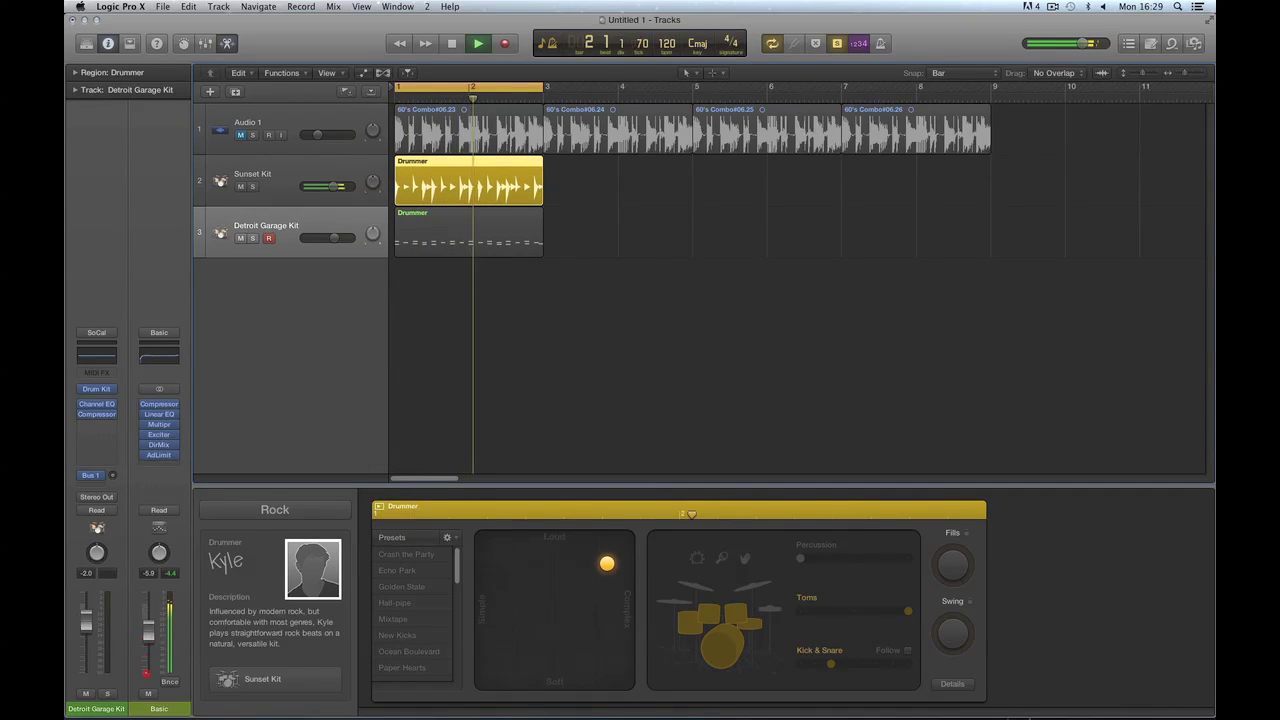
{"action": "left_click_drag", "start_coordinate": [145, 622], "coordinate": [145, 664]}
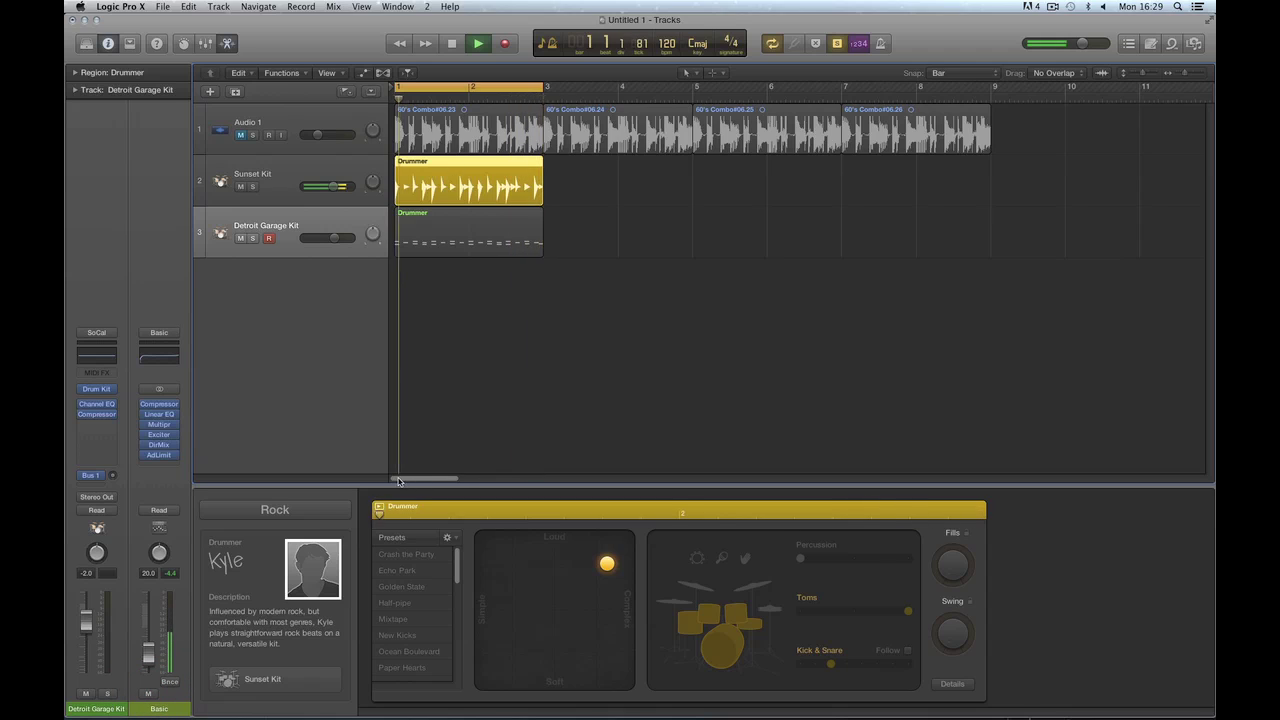
{"action": "left_click", "coordinate": [148, 652], "text": "alt"}
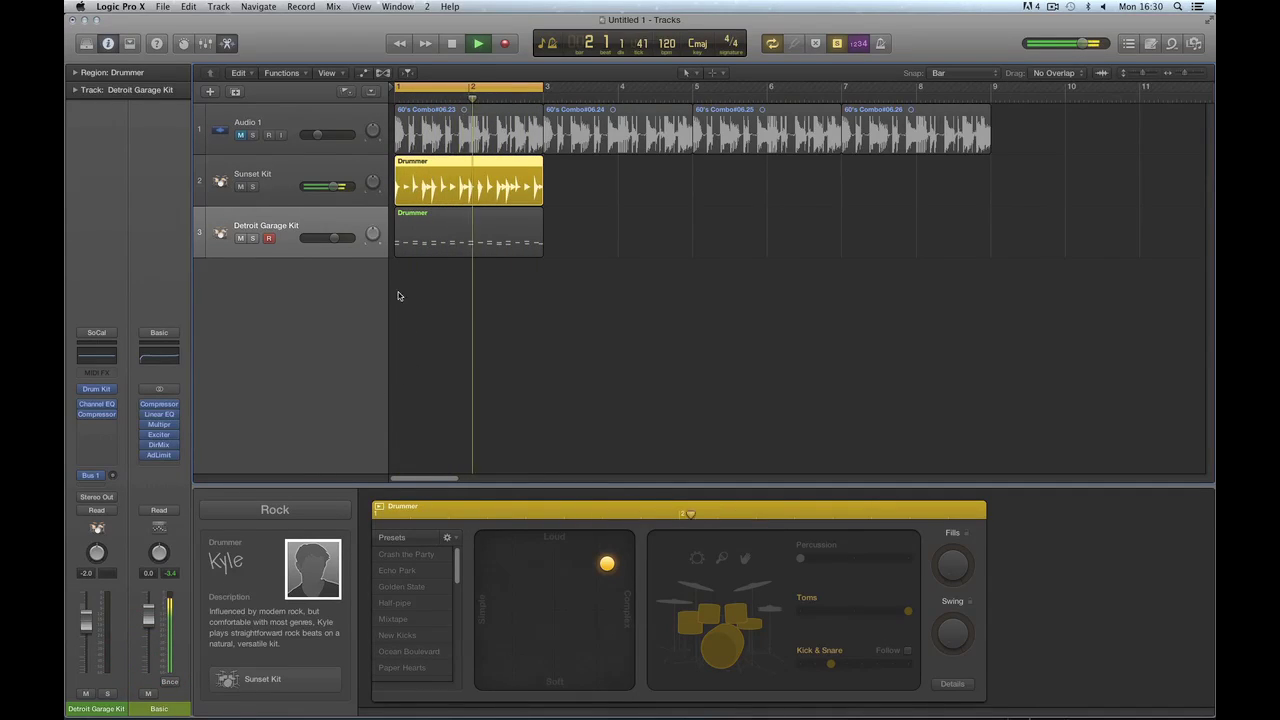
{"action": "key", "text": "space"}
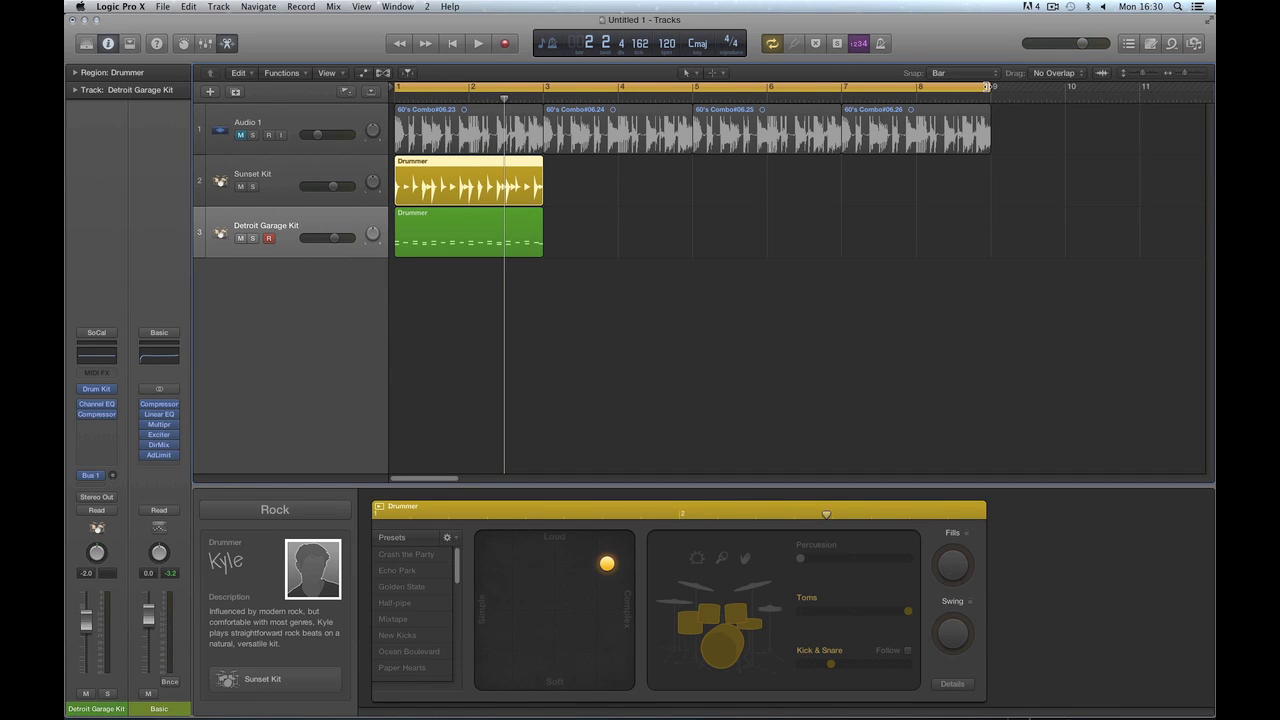
{"action": "left_click", "coordinate": [381, 509]}
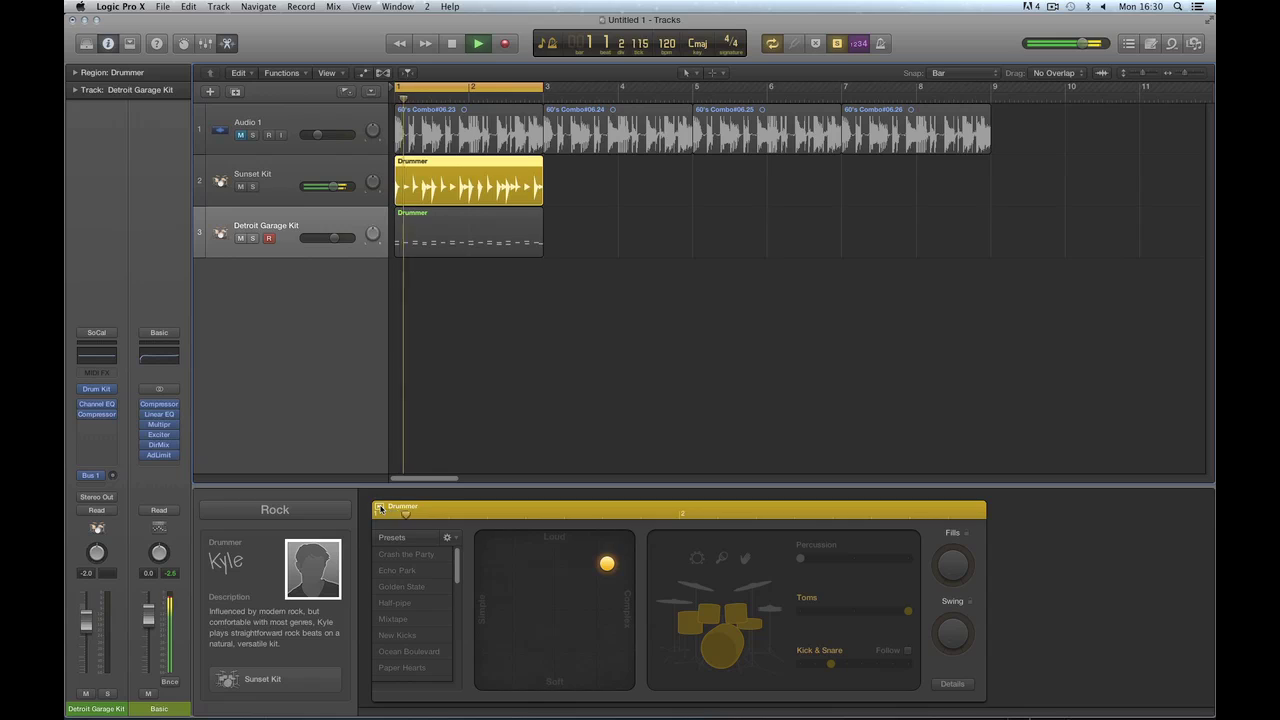
{"action": "left_click", "coordinate": [381, 509]}
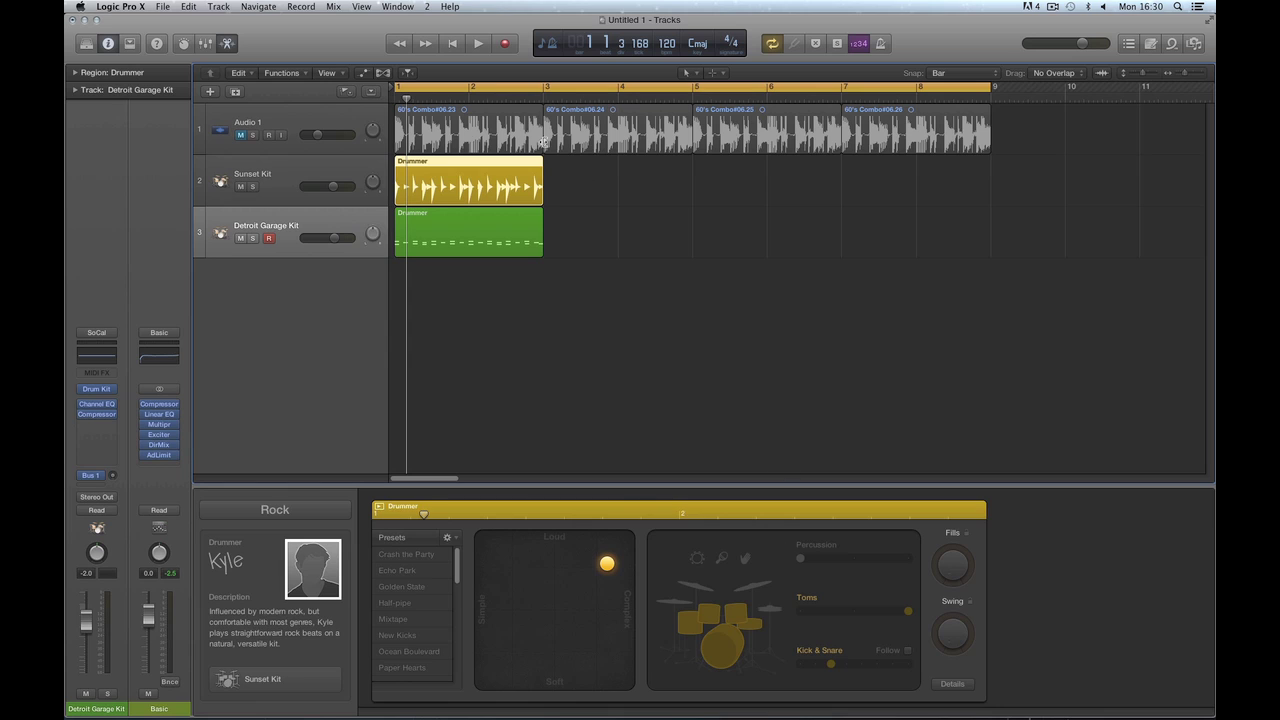
Delete the Detroit Garage Kit region and extend the Sunset Kit region to bar 9
{"action": "left_click", "coordinate": [453, 43]}
{"action": "double_click", "coordinate": [481, 243]}
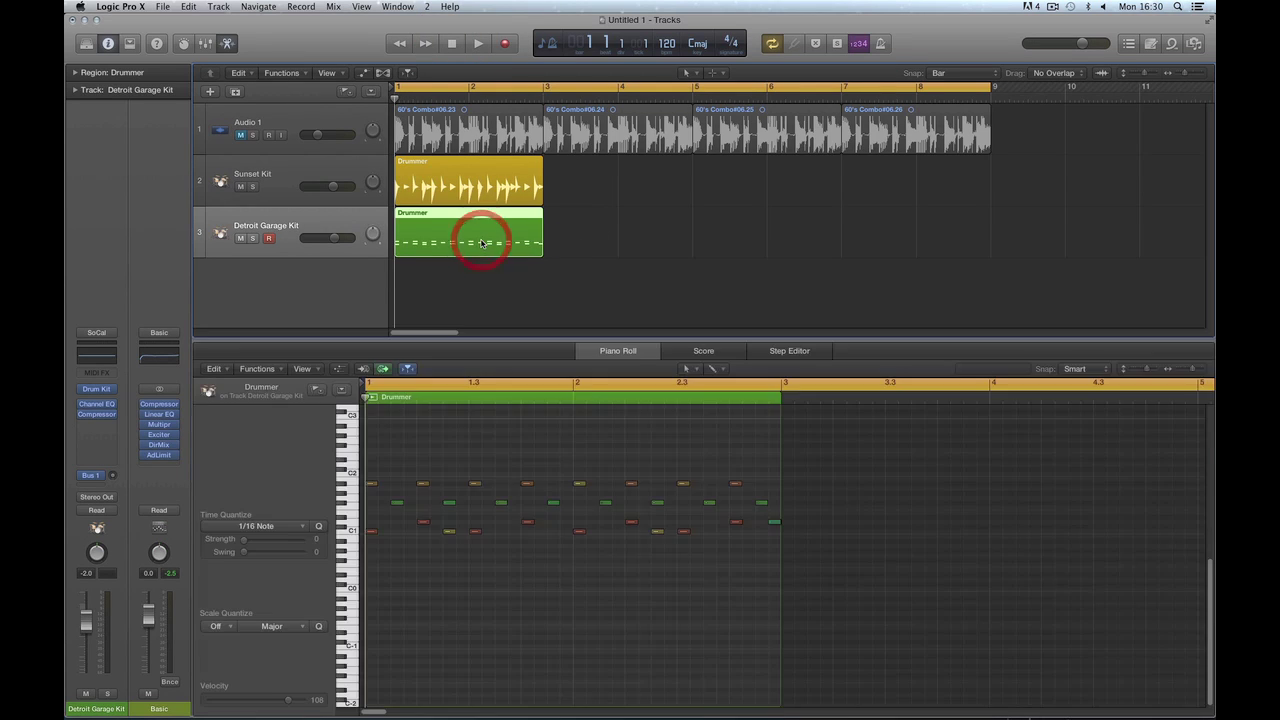
{"action": "key", "text": "Delete"}
{"action": "left_click_drag", "start_coordinate": [541, 203], "coordinate": [996, 604]}
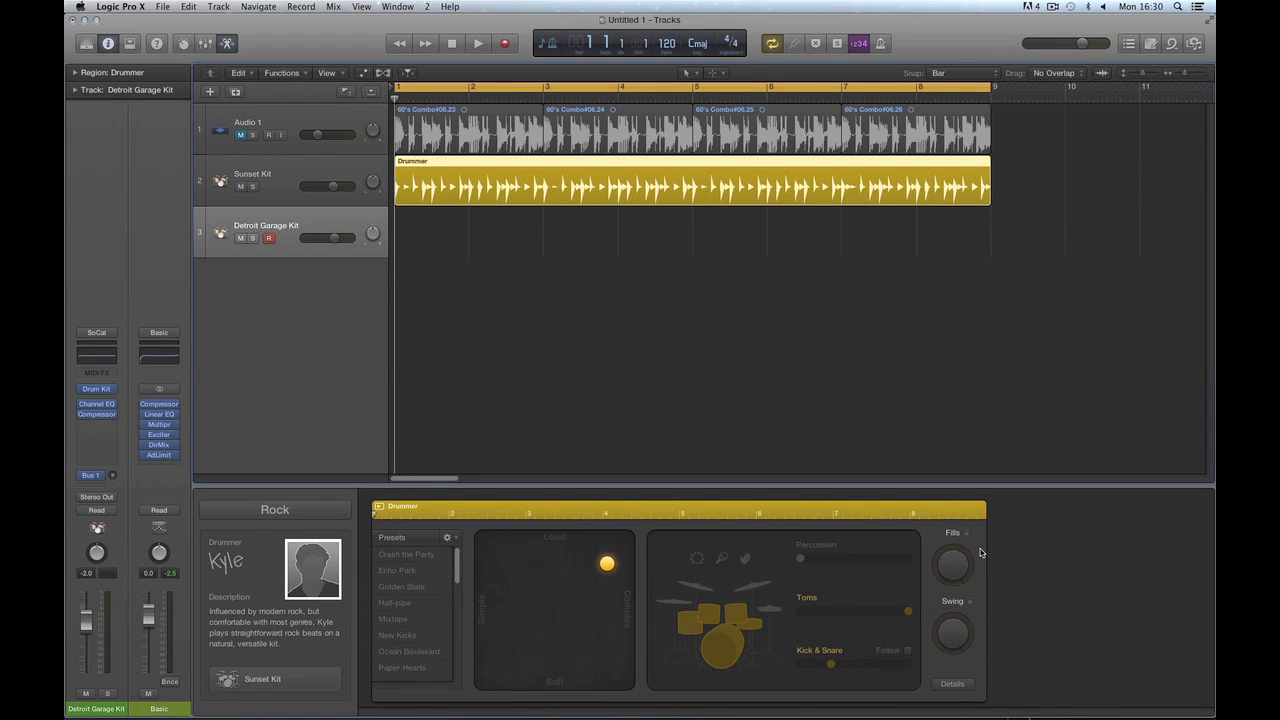
Set the cycle range to bar 8 only and play the closing bar of the Sunset Kit region
{"action": "left_click", "coordinate": [920, 88]}
{"action": "left_click_drag", "start_coordinate": [919, 88], "coordinate": [975, 92]}
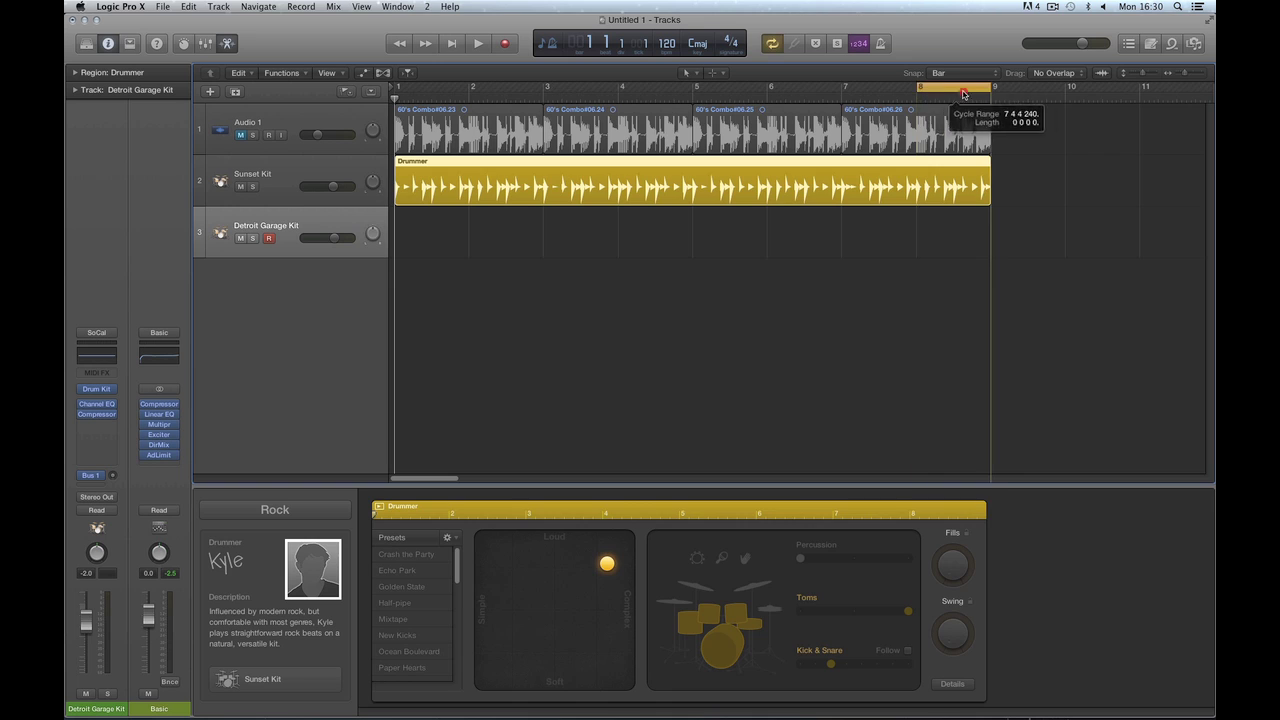
{"action": "key", "text": "super+Right"}
{"action": "key", "text": "super+Right"}
{"action": "key", "text": "space"}
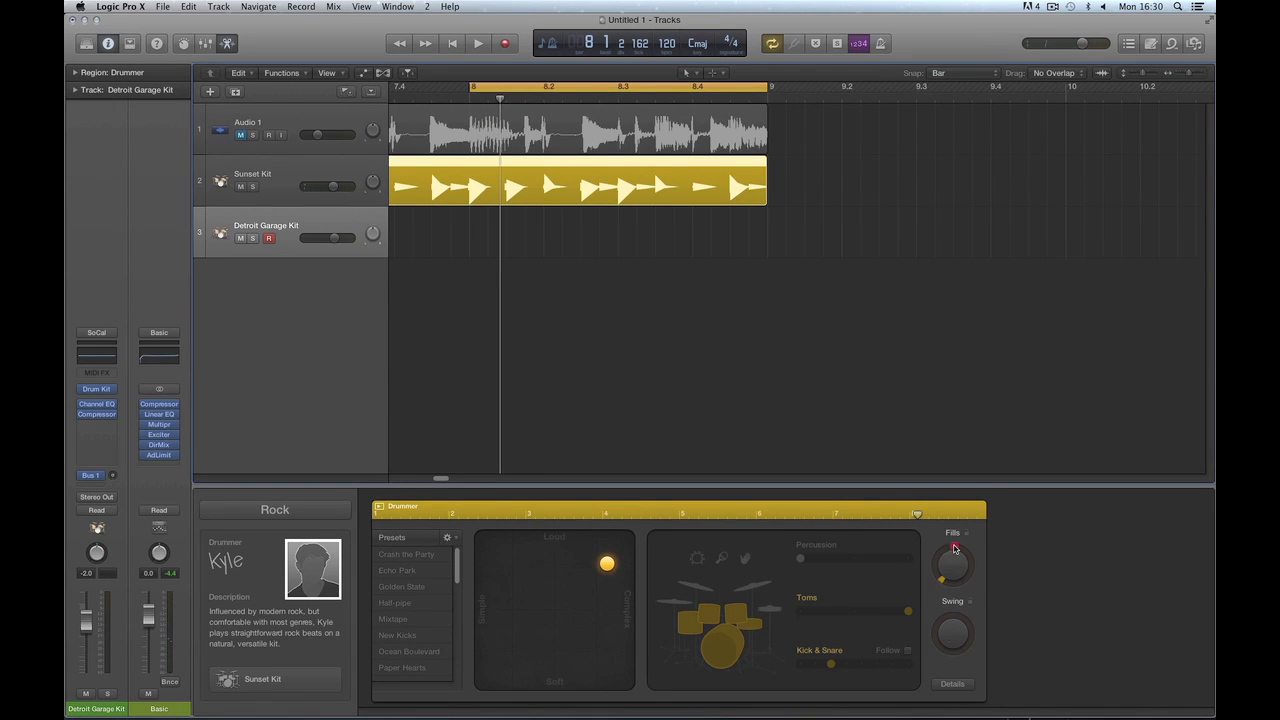
Raise the drummer's fills, swap the toms for the hi-hat with Kick & Snare at its lowest setting, and audition bar 8
{"action": "left_click_drag", "start_coordinate": [955, 560], "coordinate": [957, 544]}
{"action": "left_click", "coordinate": [768, 608]}
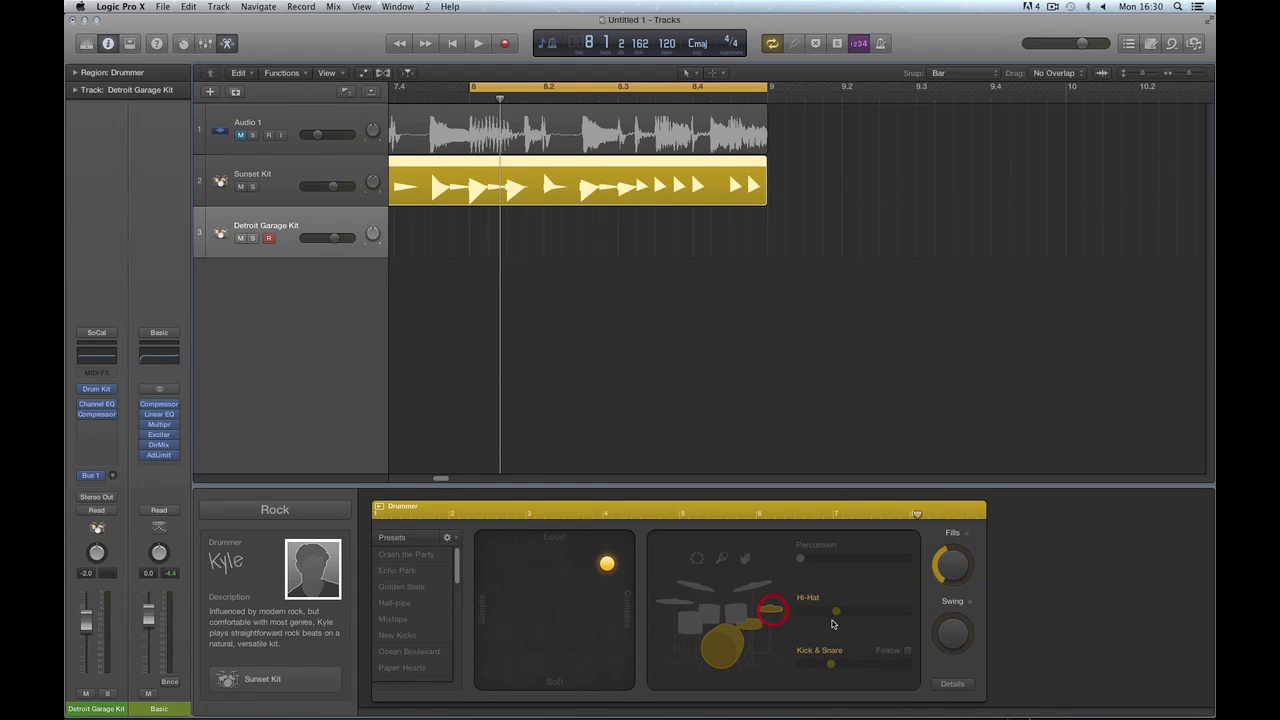
{"action": "left_click_drag", "start_coordinate": [831, 664], "coordinate": [800, 666]}
{"action": "key", "text": "space"}
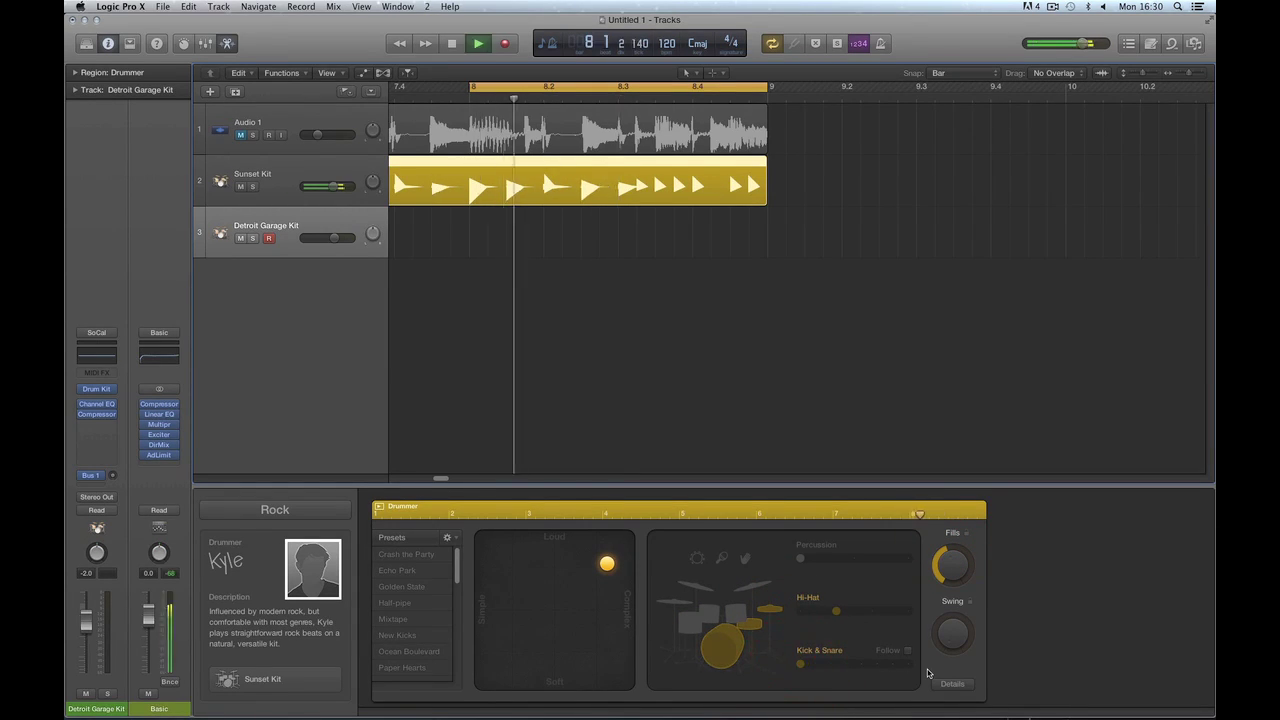
{"action": "key", "text": "space"}
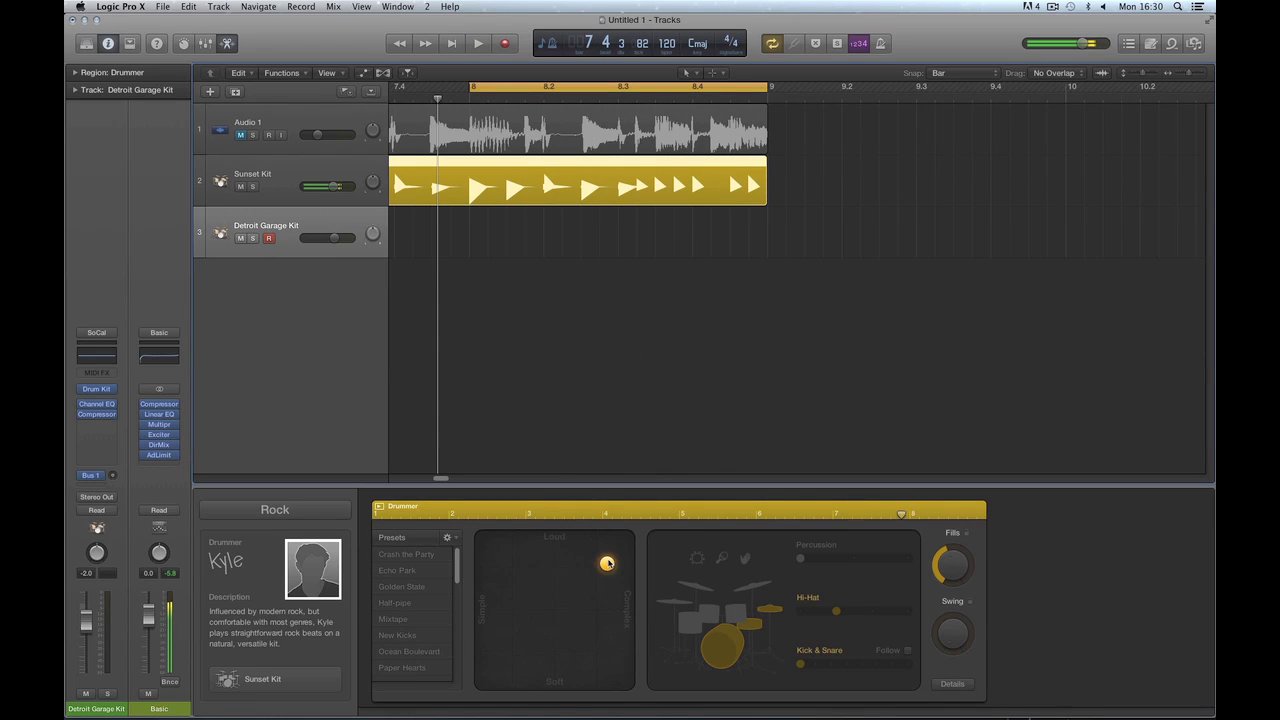
Make the drummer's pattern slightly simpler and softer and increase the fills gradually while looping bar 8
{"action": "left_click_drag", "start_coordinate": [607, 563], "coordinate": [581, 570]}
{"action": "key", "text": "space"}
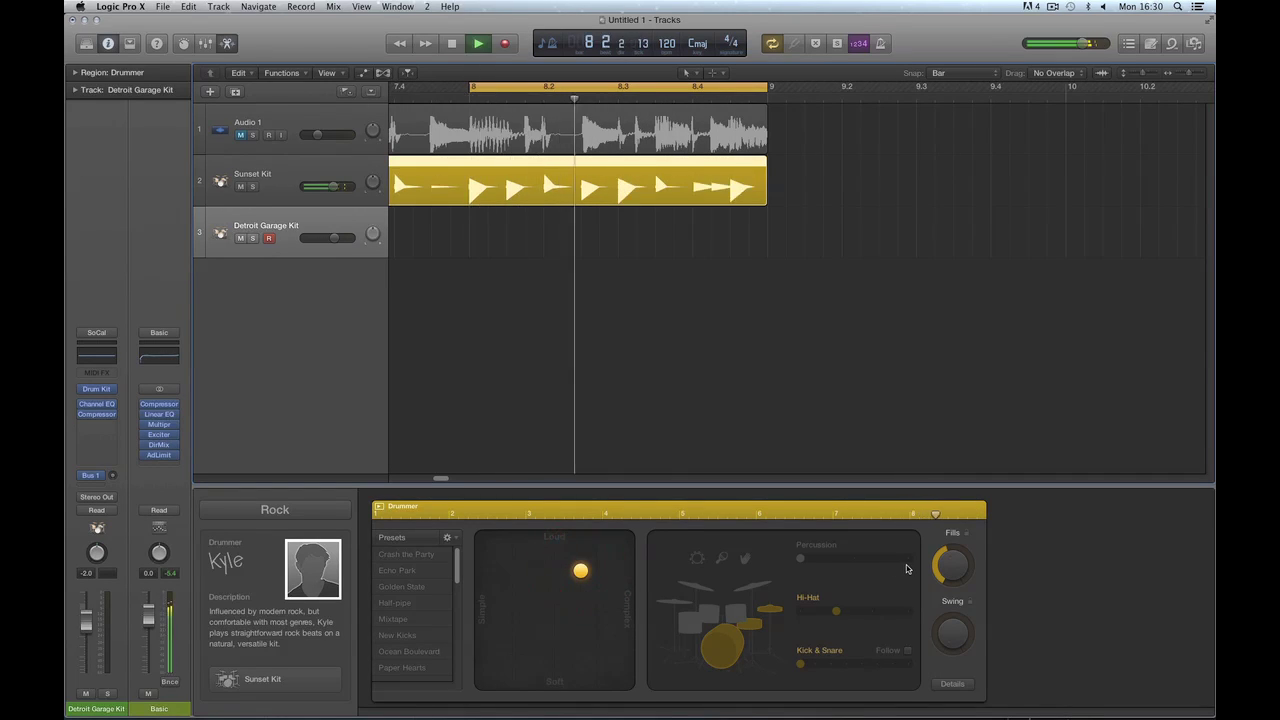
{"action": "left_click_drag", "start_coordinate": [956, 561], "coordinate": [957, 557]}
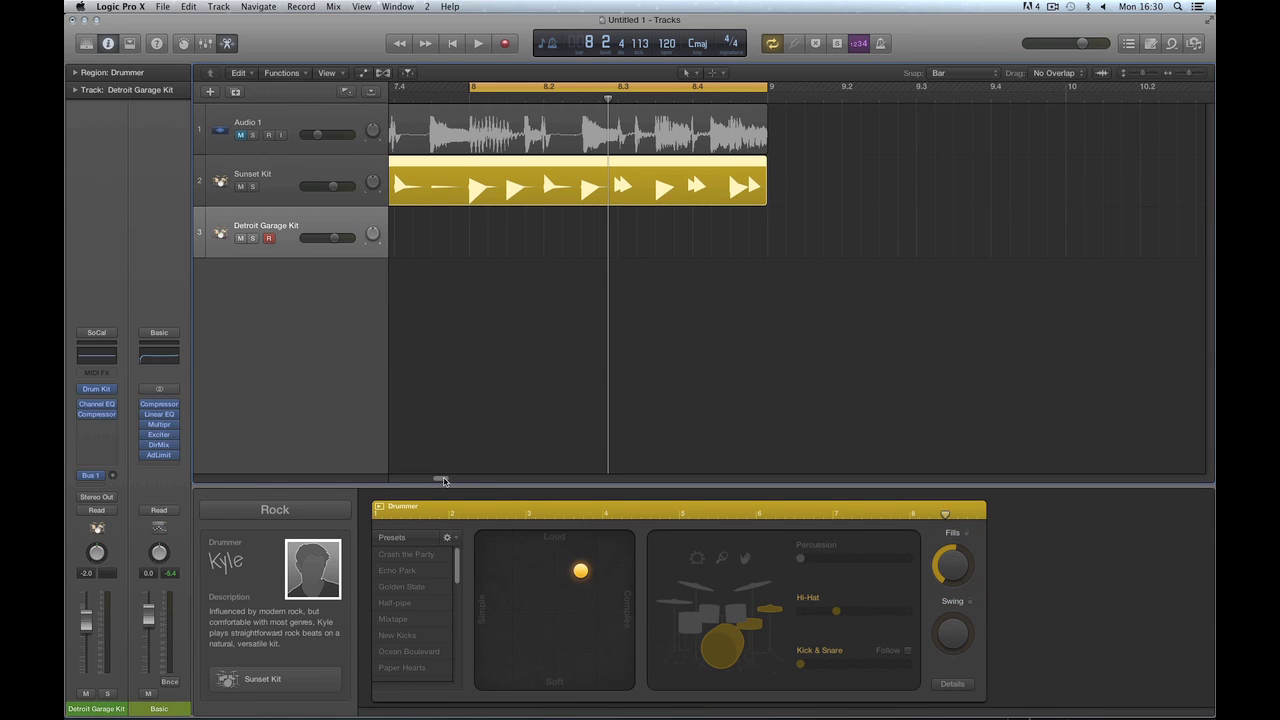
{"action": "left_click_drag", "start_coordinate": [444, 481], "coordinate": [438, 481]}
{"action": "key", "text": "space"}
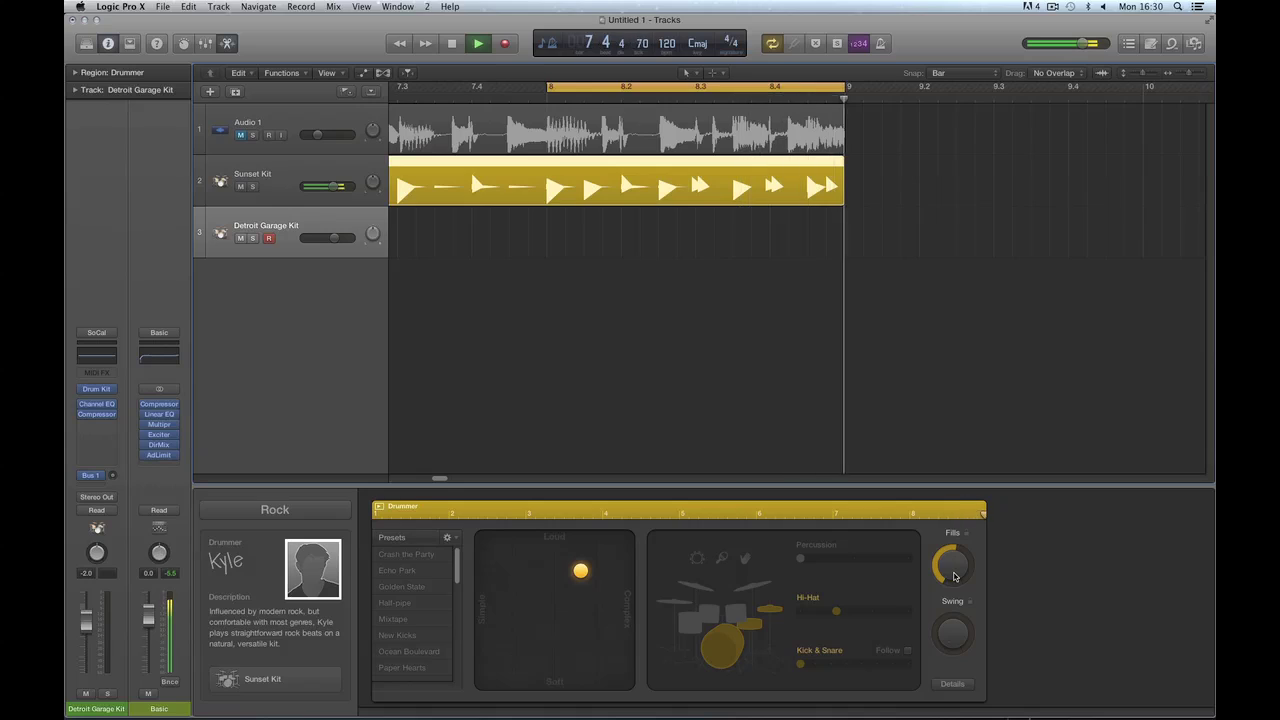
{"action": "left_click_drag", "start_coordinate": [954, 576], "coordinate": [954, 571]}
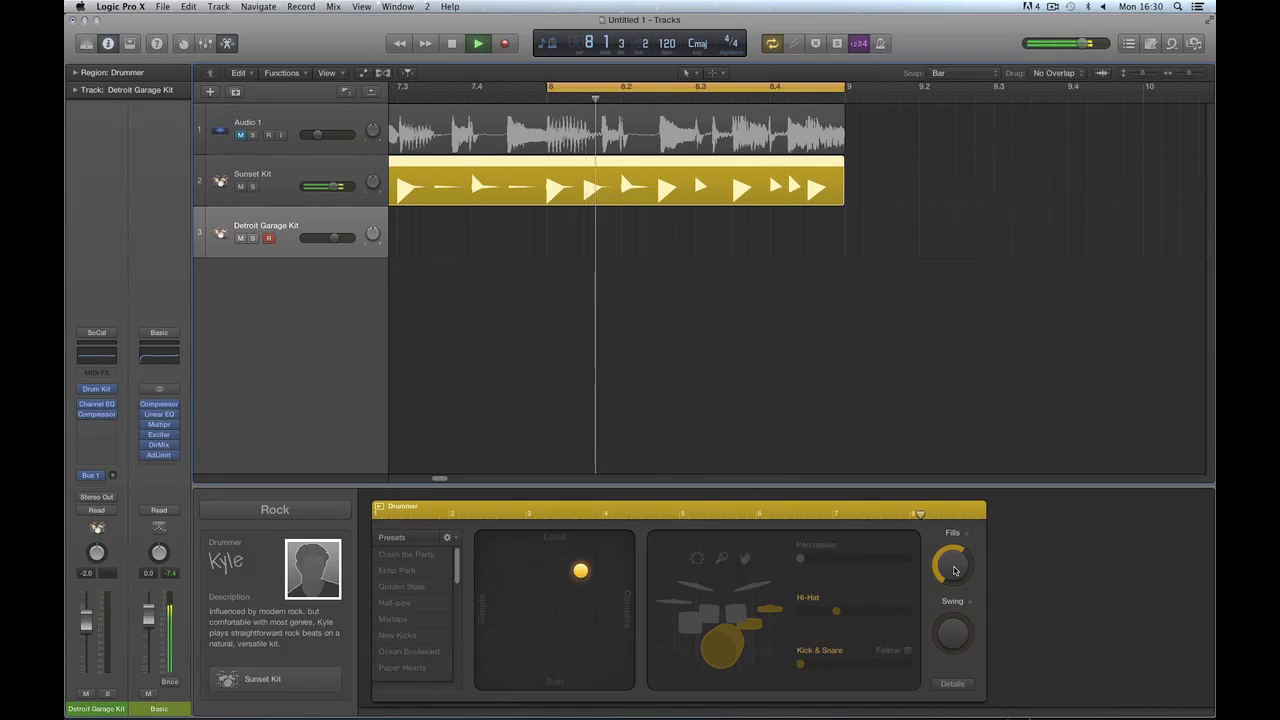
{"action": "key", "text": "space"}
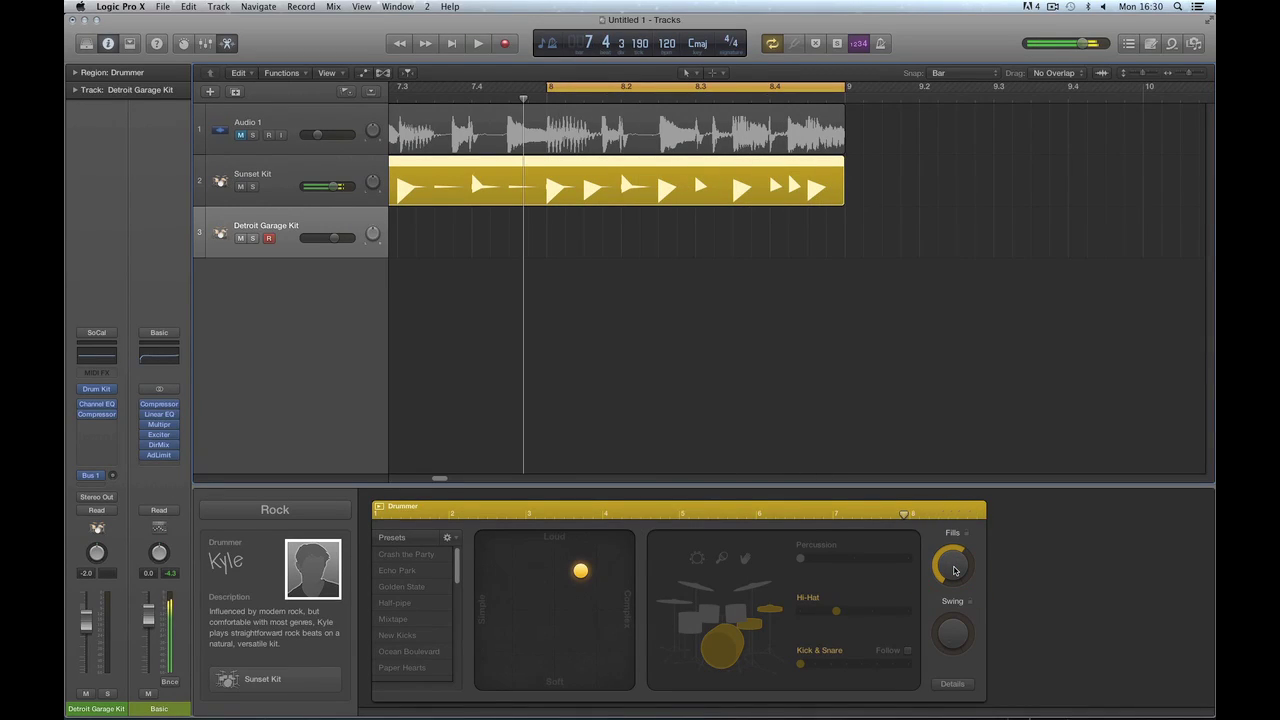
Raise the fills to near their maximum and nudge the loudness and complexity setting while replaying bar 8
{"action": "left_click_drag", "start_coordinate": [954, 571], "coordinate": [954, 570]}
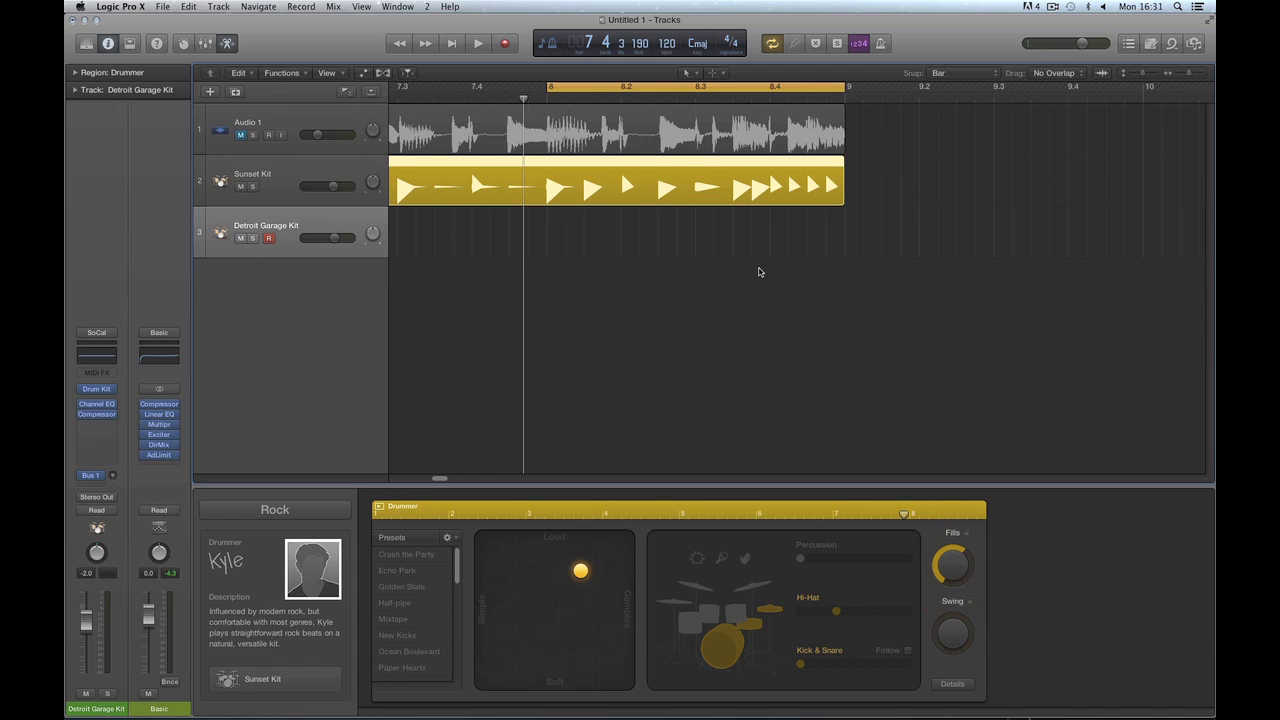
{"action": "key", "text": "space"}
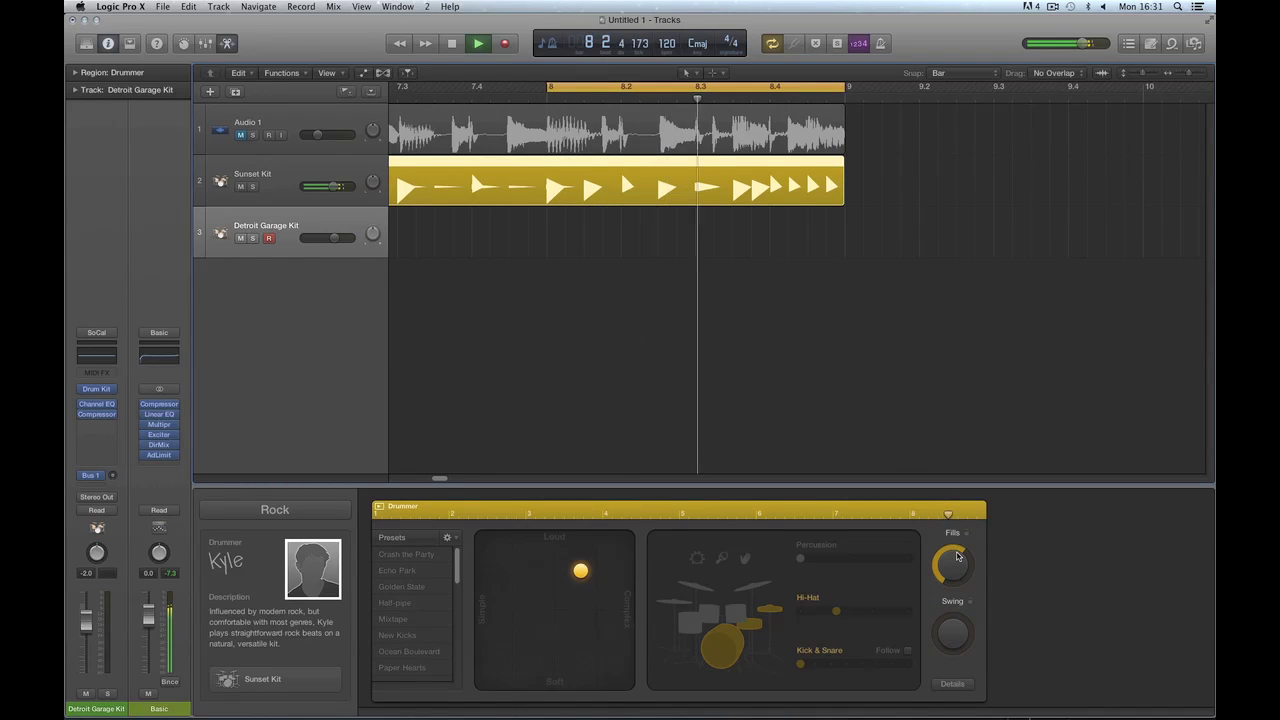
{"action": "left_click_drag", "start_coordinate": [959, 566], "coordinate": [962, 568]}
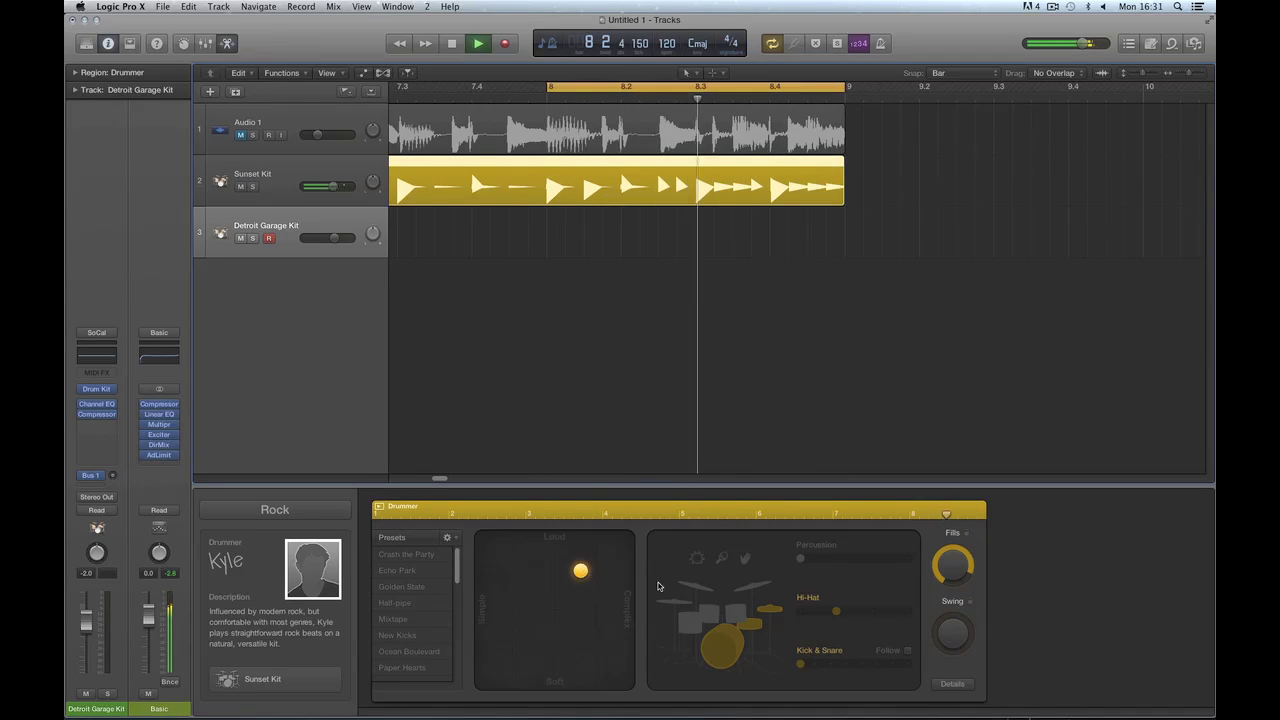
{"action": "left_click_drag", "start_coordinate": [957, 570], "coordinate": [958, 566]}
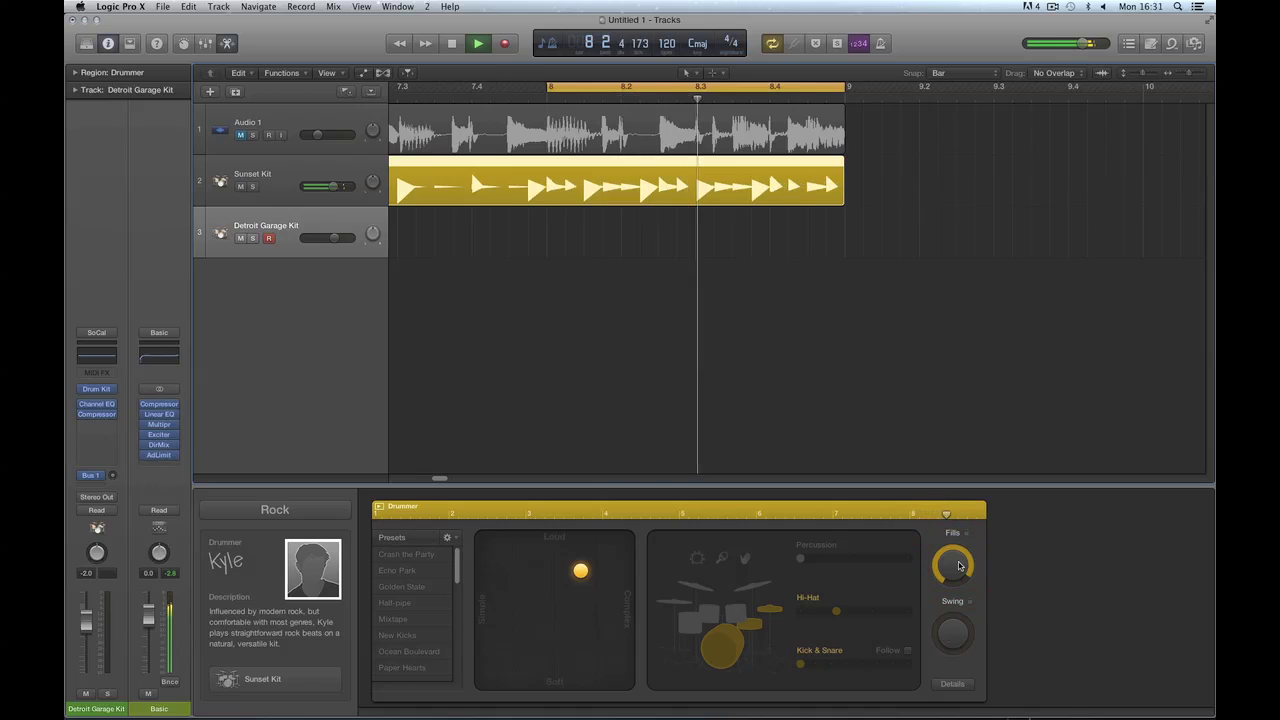
{"action": "key", "text": "space"}
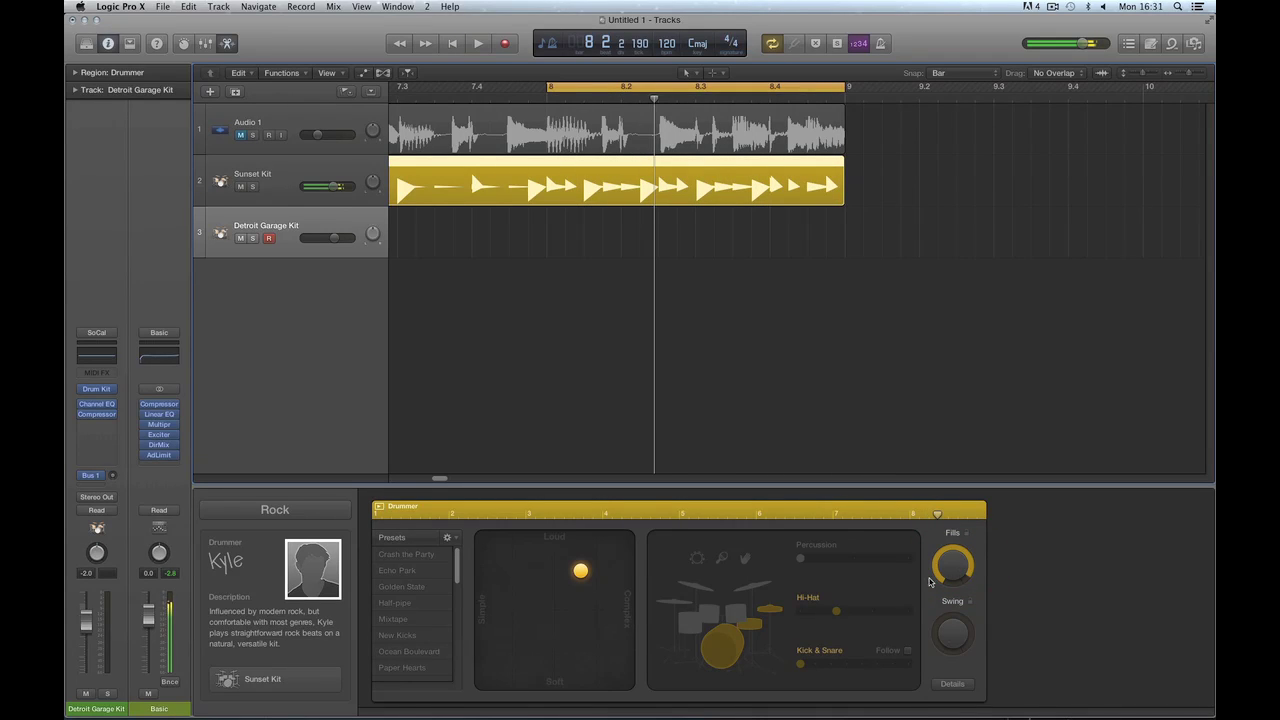
{"action": "left_click_drag", "start_coordinate": [581, 570], "coordinate": [590, 577]}
{"action": "key", "text": "space"}
{"action": "key", "text": "space"}
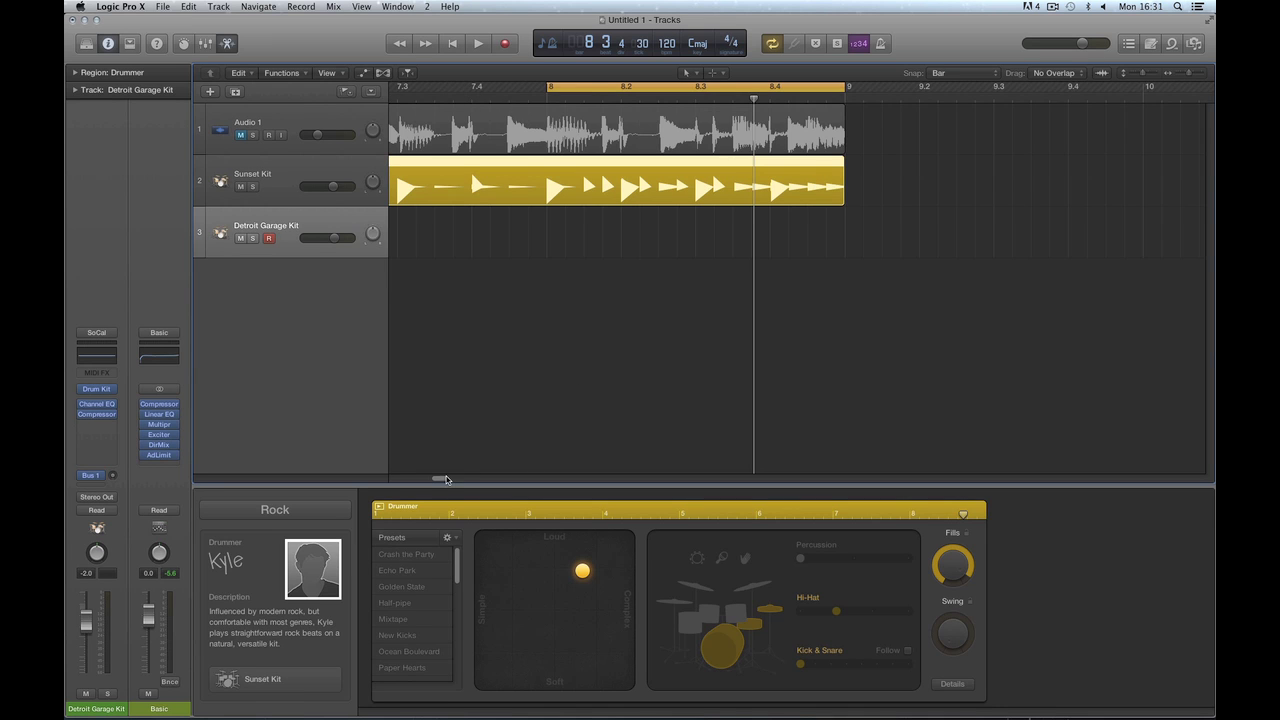
Turn the drummer's fills down to zero and make the pattern slightly louder and more complex
{"action": "mouse_move", "coordinate": [447, 479]}
{"action": "left_mouse_down"}
{"action": "mouse_move", "coordinate": [406, 480]}
{"action": "mouse_move", "coordinate": [437, 480]}
{"action": "left_mouse_up"}
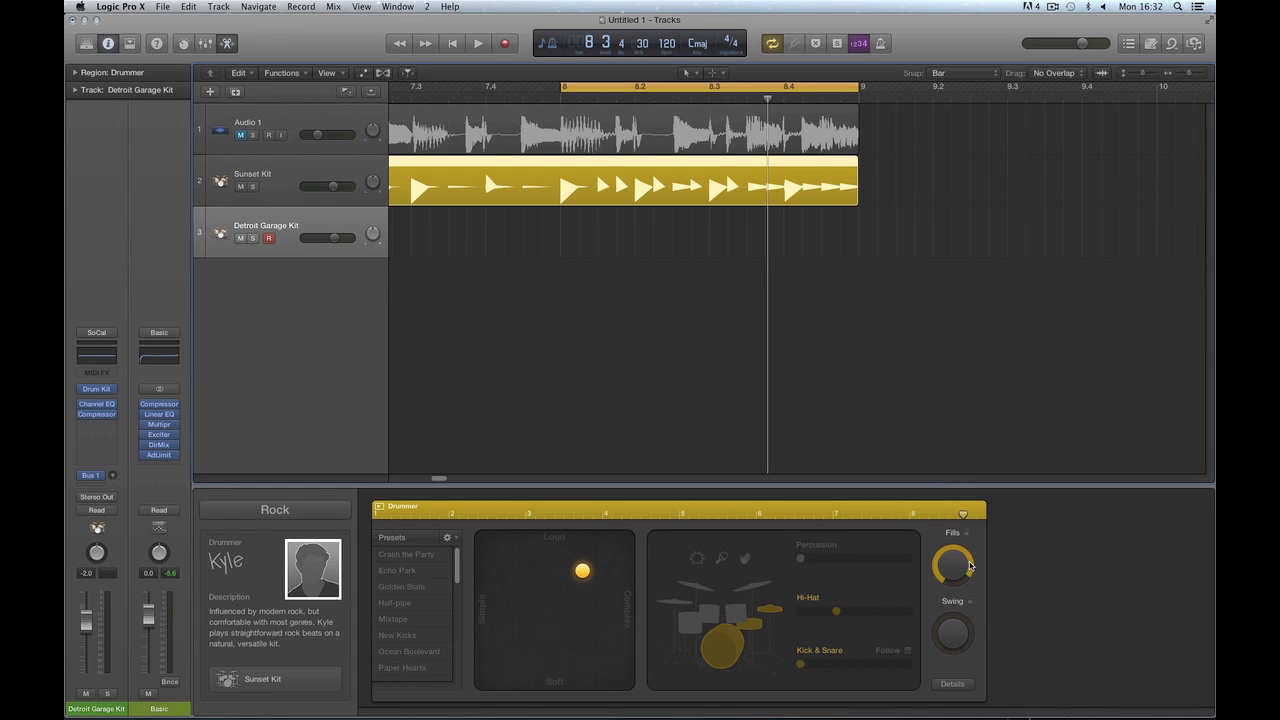
{"action": "left_click_drag", "start_coordinate": [952, 565], "coordinate": [990, 666]}
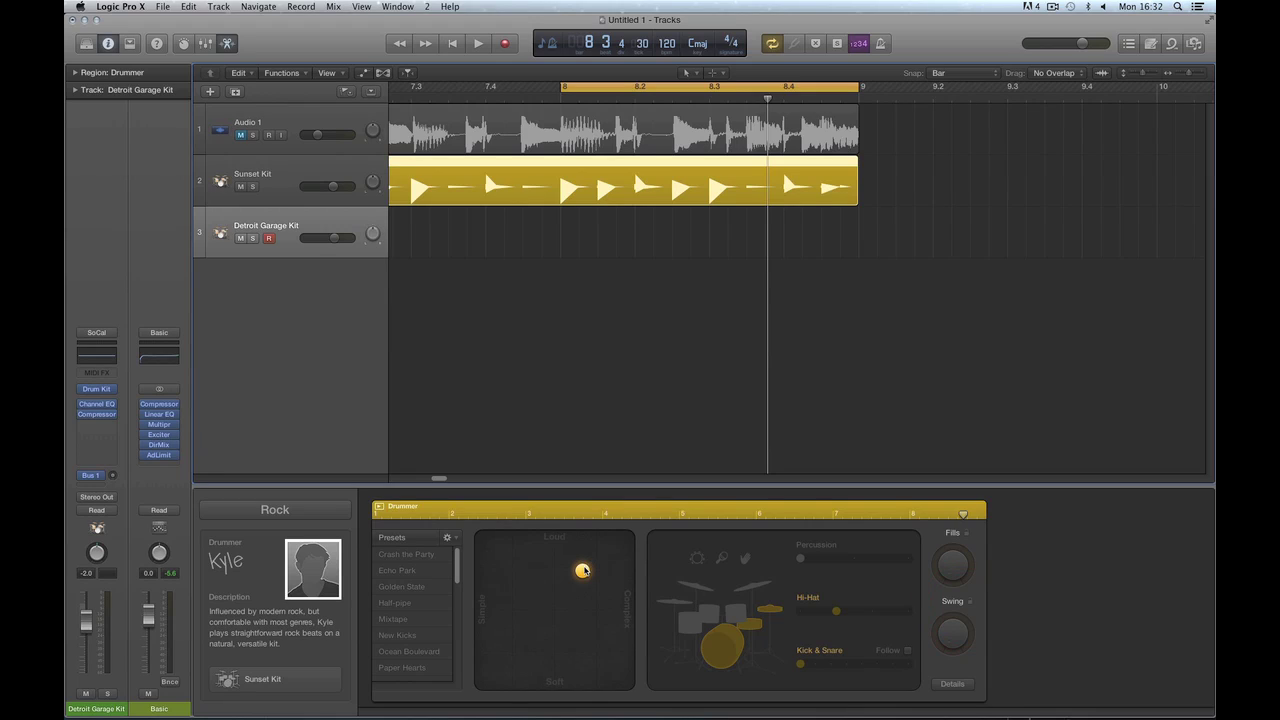
{"action": "left_click_drag", "start_coordinate": [584, 570], "coordinate": [589, 566]}
Extend the cycle range to start at bar 7 and audition the last two bars without fills
{"action": "left_click_drag", "start_coordinate": [561, 88], "coordinate": [519, 90]}
{"action": "key", "text": "space"}
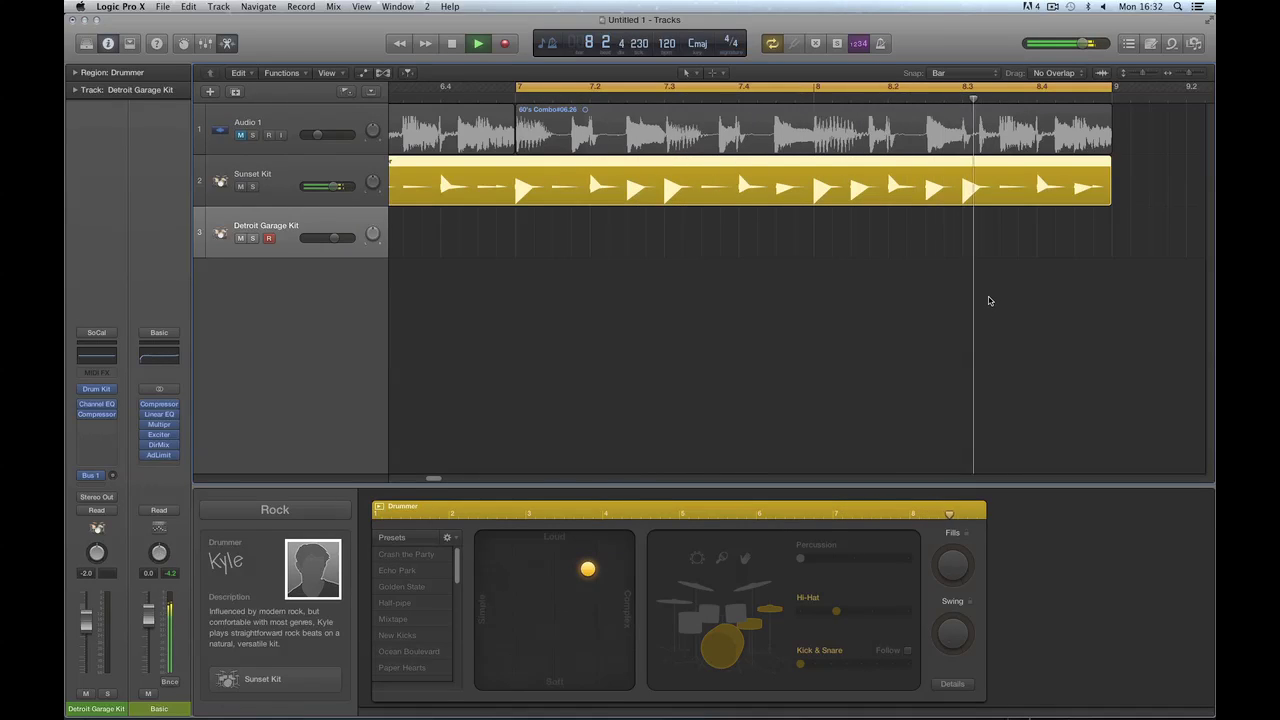
{"action": "key", "text": "space"}
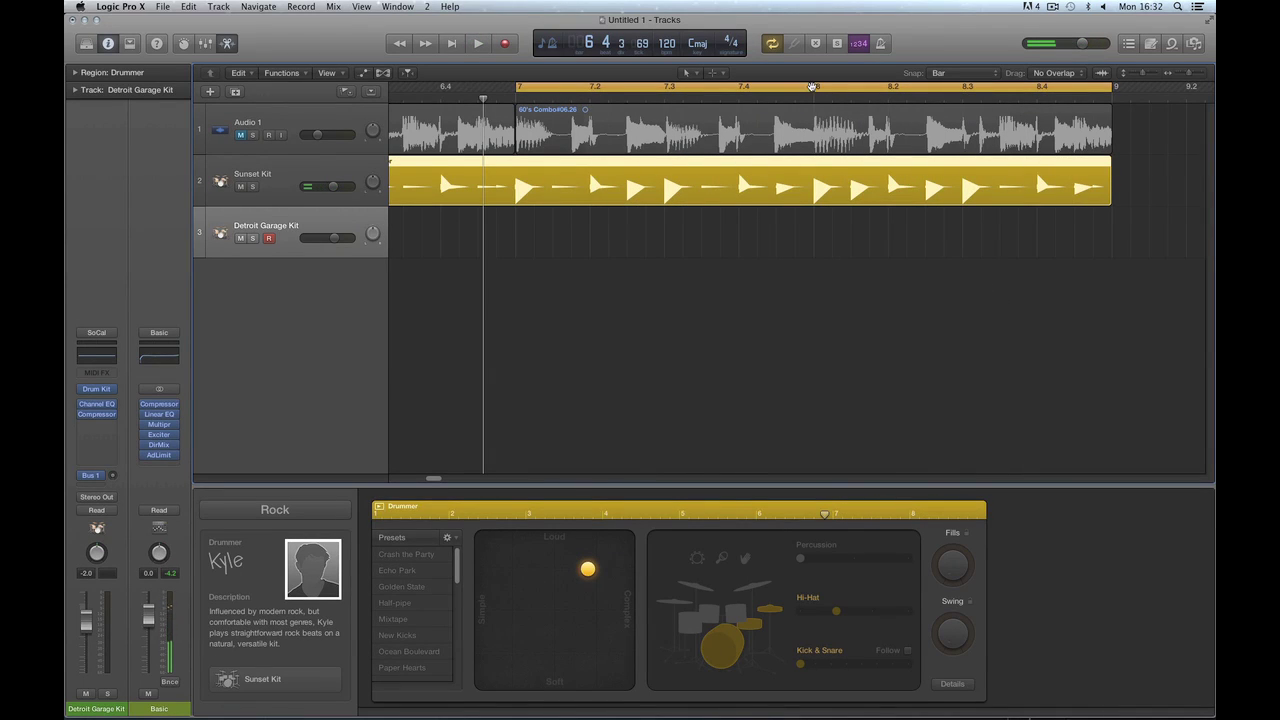
Split the Sunset Kit region at bar 8 with the Scissors Tool, then return to the Pointer Tool
{"action": "key", "text": "t"}
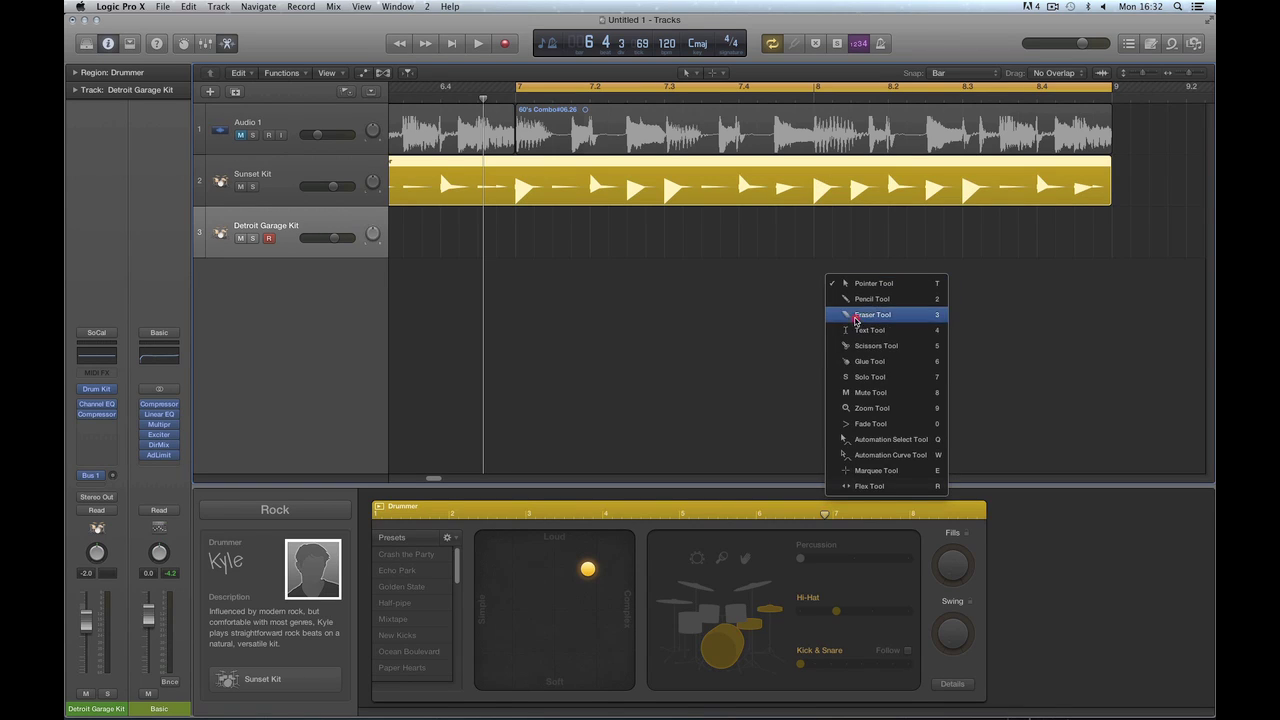
{"action": "left_click", "coordinate": [855, 345]}
{"action": "left_click", "coordinate": [815, 175]}
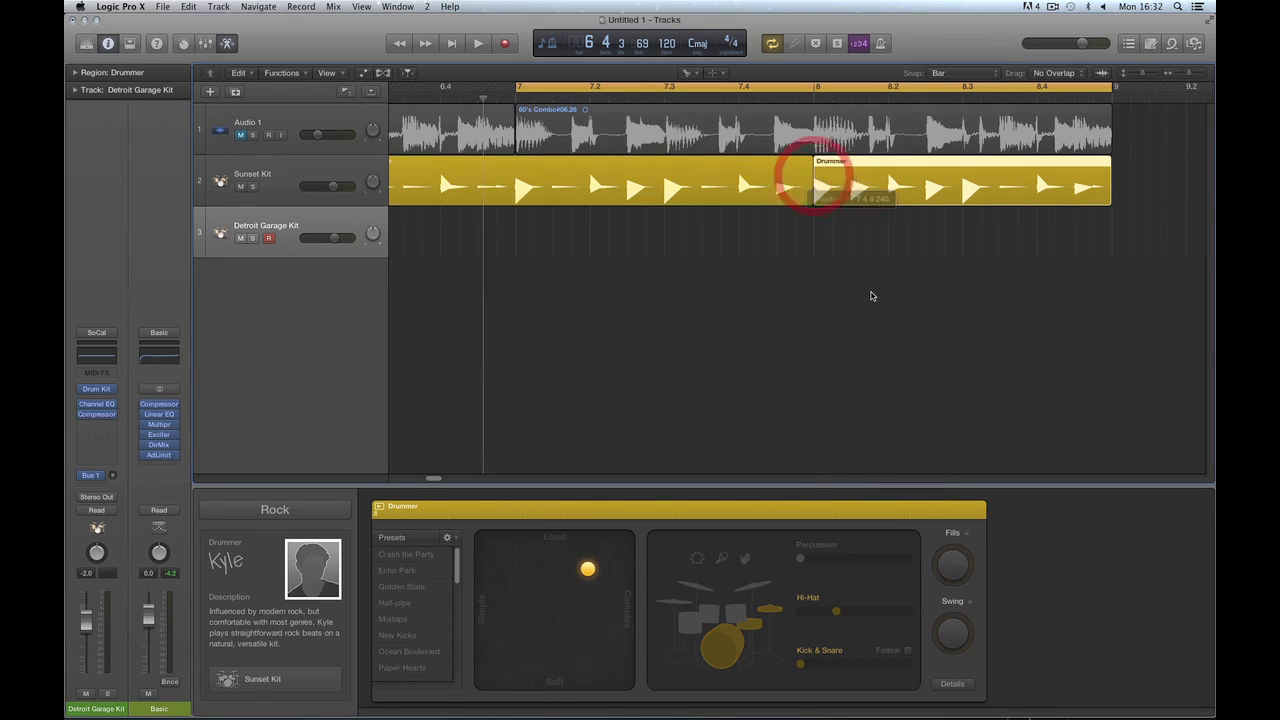
{"action": "key", "text": "t"}
{"action": "left_click", "coordinate": [904, 305]}
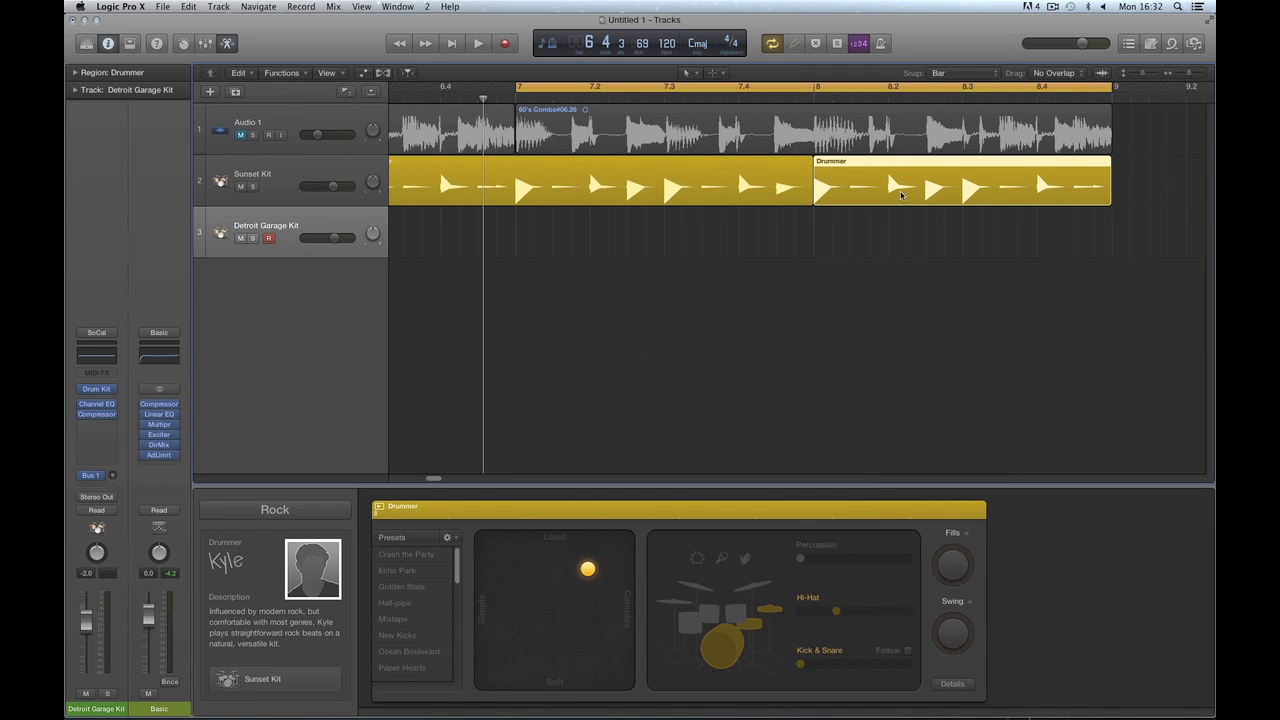
Audition the last two bars with the current split and undo the region split at bar 8
{"action": "key", "text": "space"}
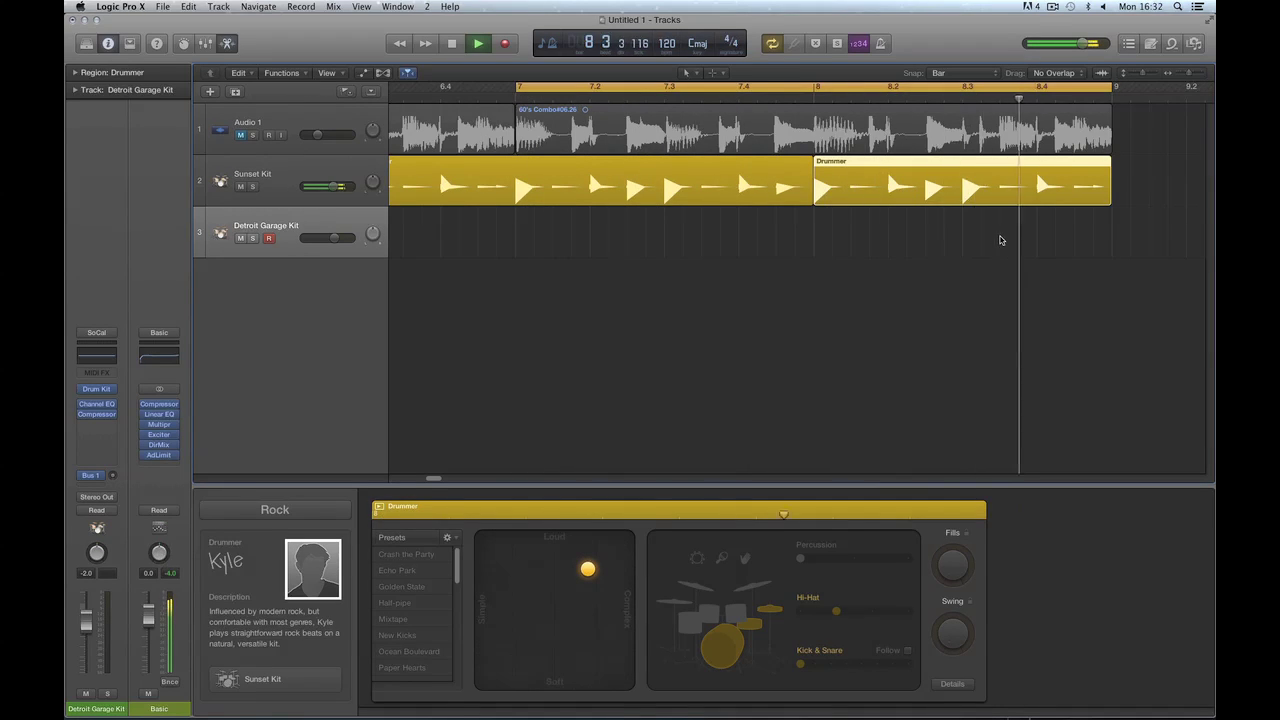
{"action": "key", "text": "space"}
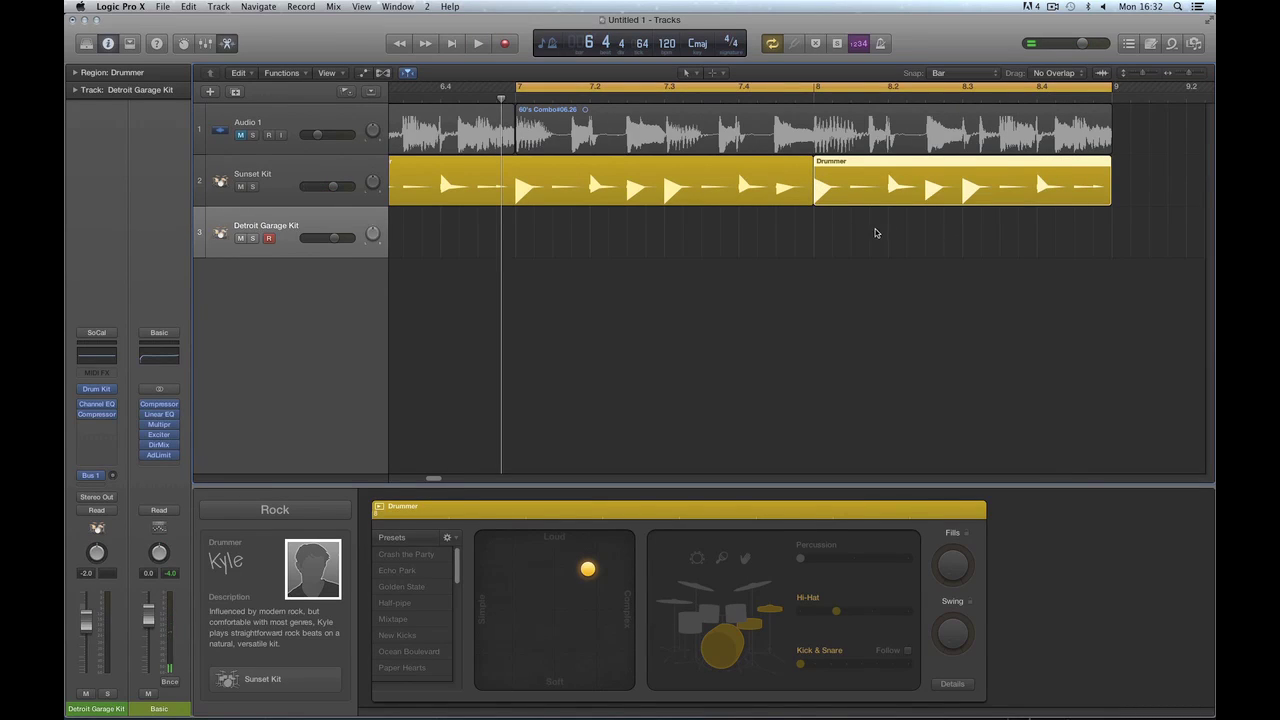
{"action": "key", "text": "super+z"}
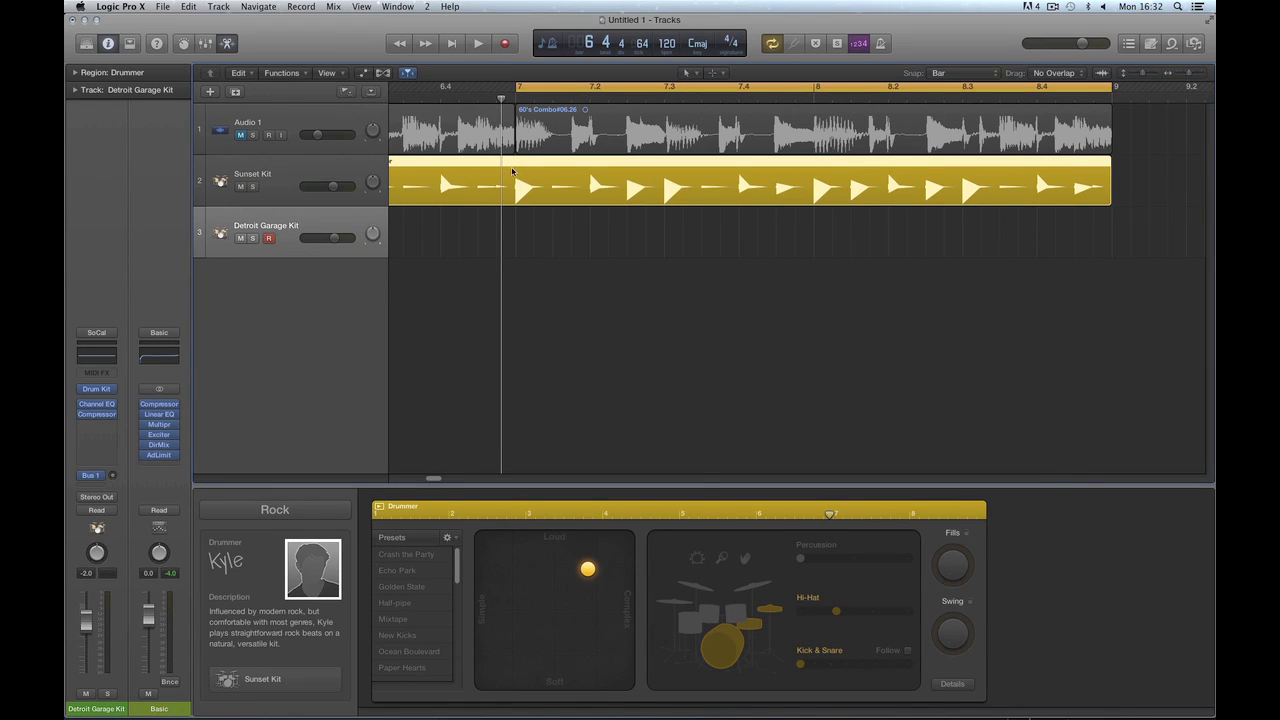
Split the Sunset Kit region at bar 7 with the Scissors Tool, audition it, and return to the Pointer Tool
{"action": "key", "text": "t"}
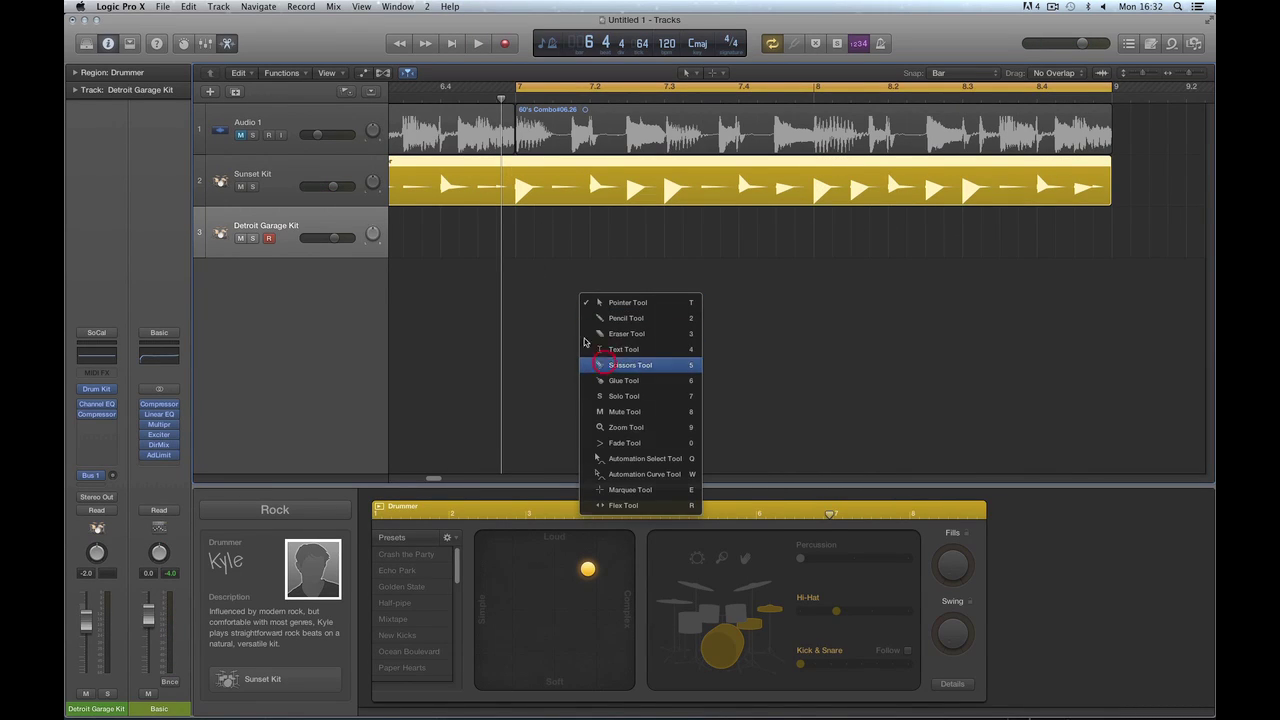
{"action": "left_click", "coordinate": [608, 366]}
{"action": "left_click", "coordinate": [515, 172]}
{"action": "key", "text": "space"}
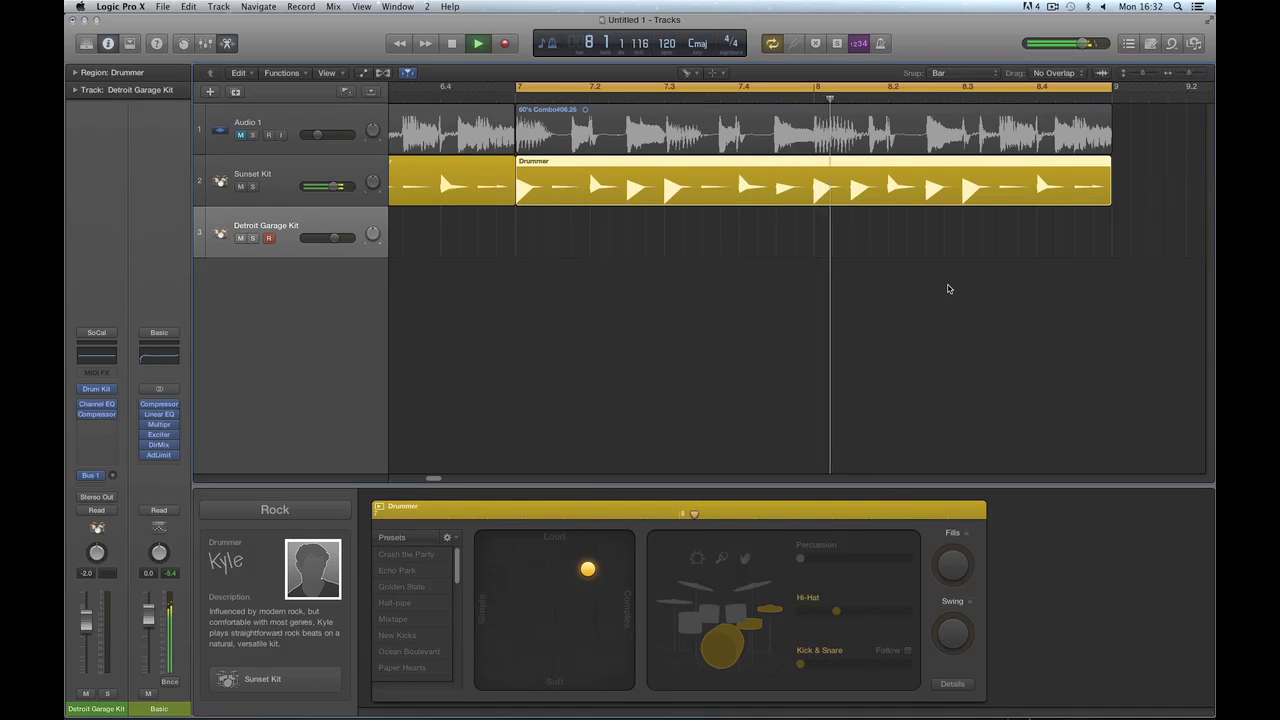
{"action": "key", "text": "space"}
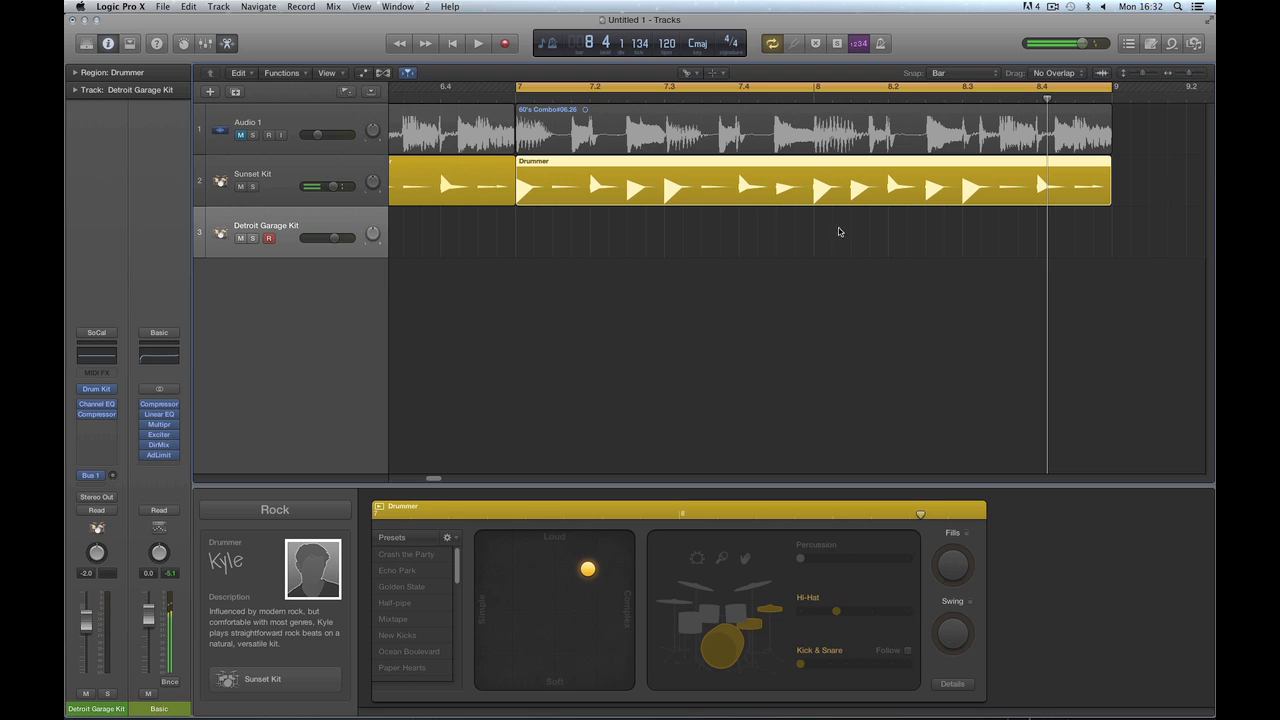
{"action": "key", "text": "t"}
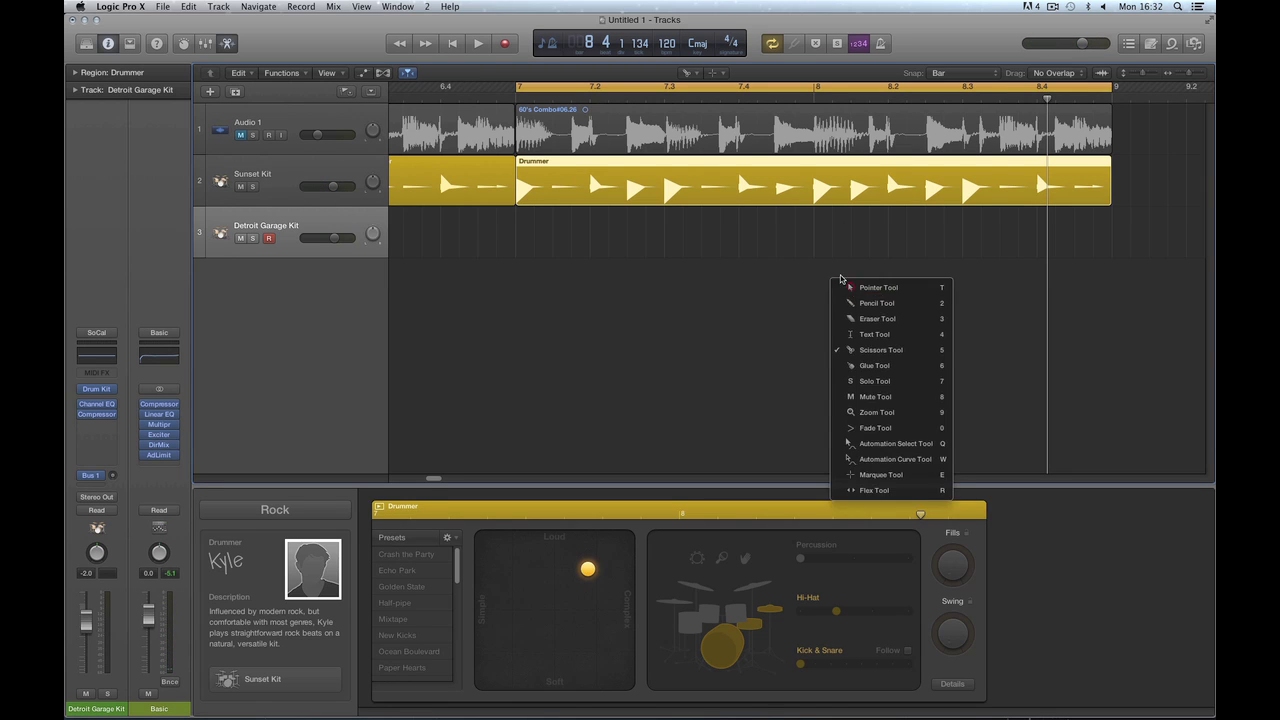
{"action": "left_click", "coordinate": [840, 285]}
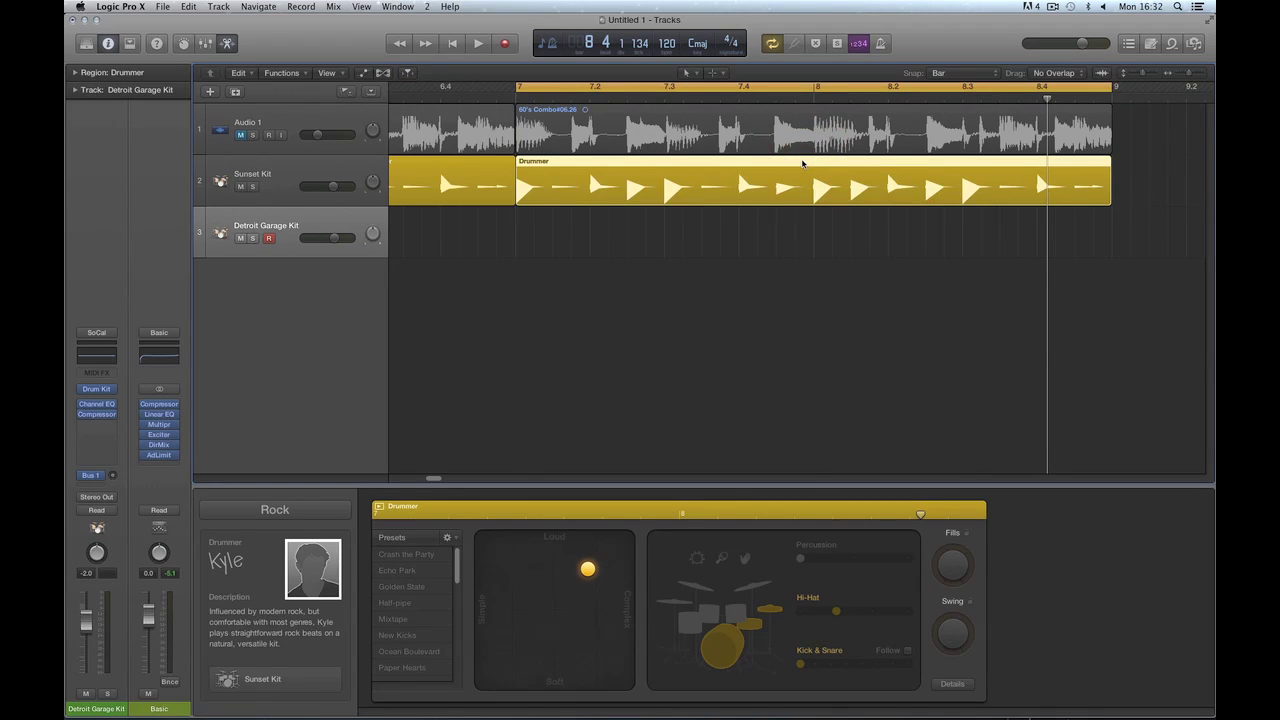
Try moving the Drummer region starting at bar 7 down to the Detroit Garage Kit track
{"action": "left_click", "coordinate": [802, 183]}
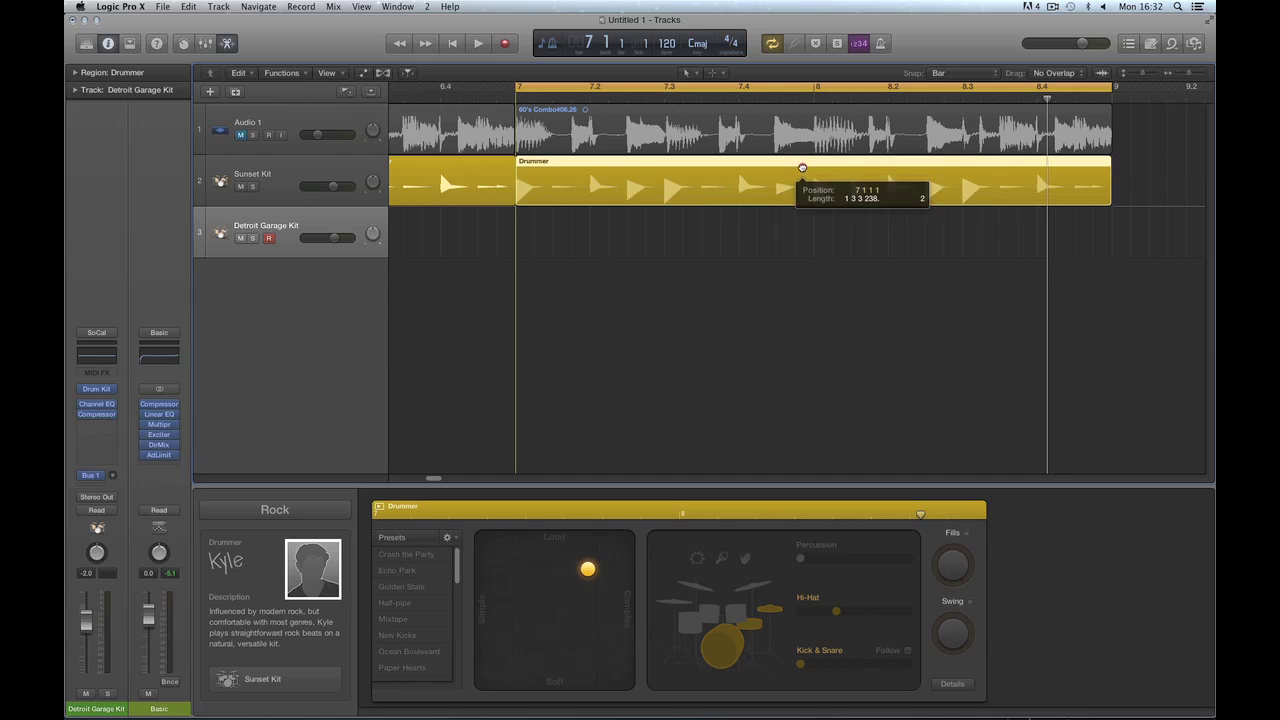
{"action": "left_click_drag", "start_coordinate": [802, 183], "coordinate": [802, 213]}
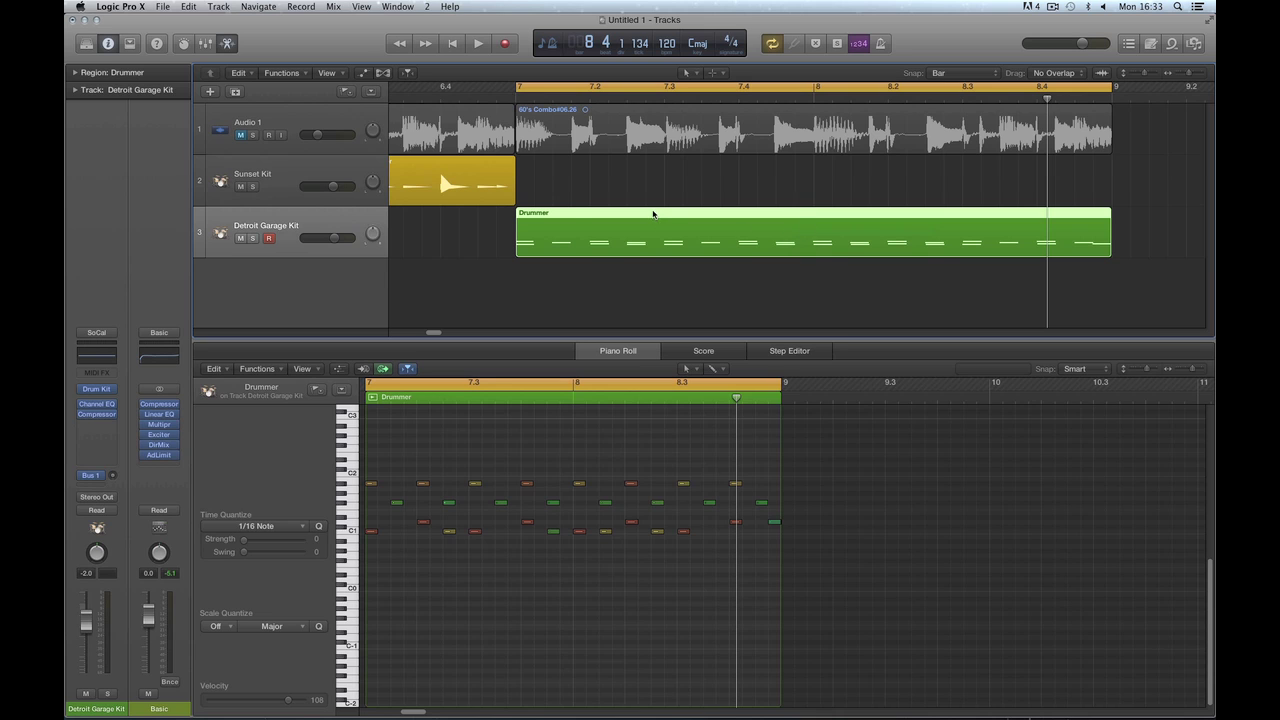
{"action": "key", "text": "super+z"}
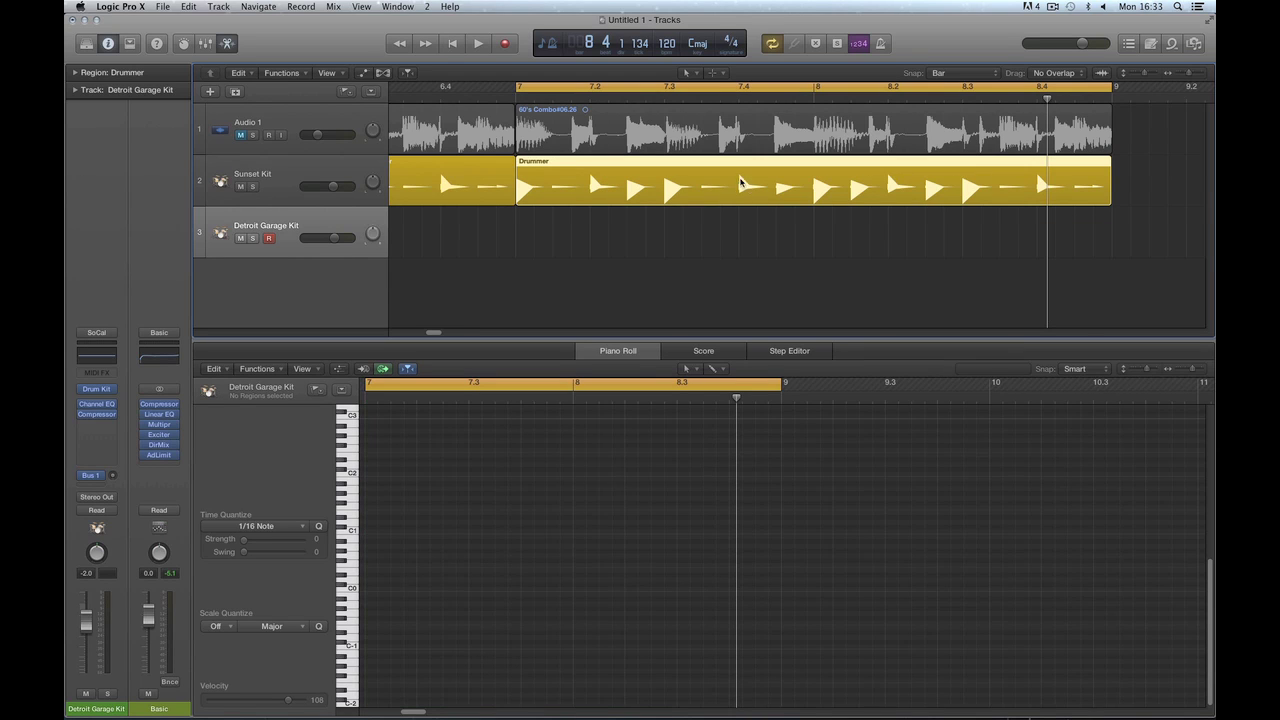
Convert the bar 7 Drummer region to MIDI by moving it to the Detroit Garage Kit track and back to Sunset Kit
{"action": "left_click_drag", "start_coordinate": [745, 163], "coordinate": [755, 250]}
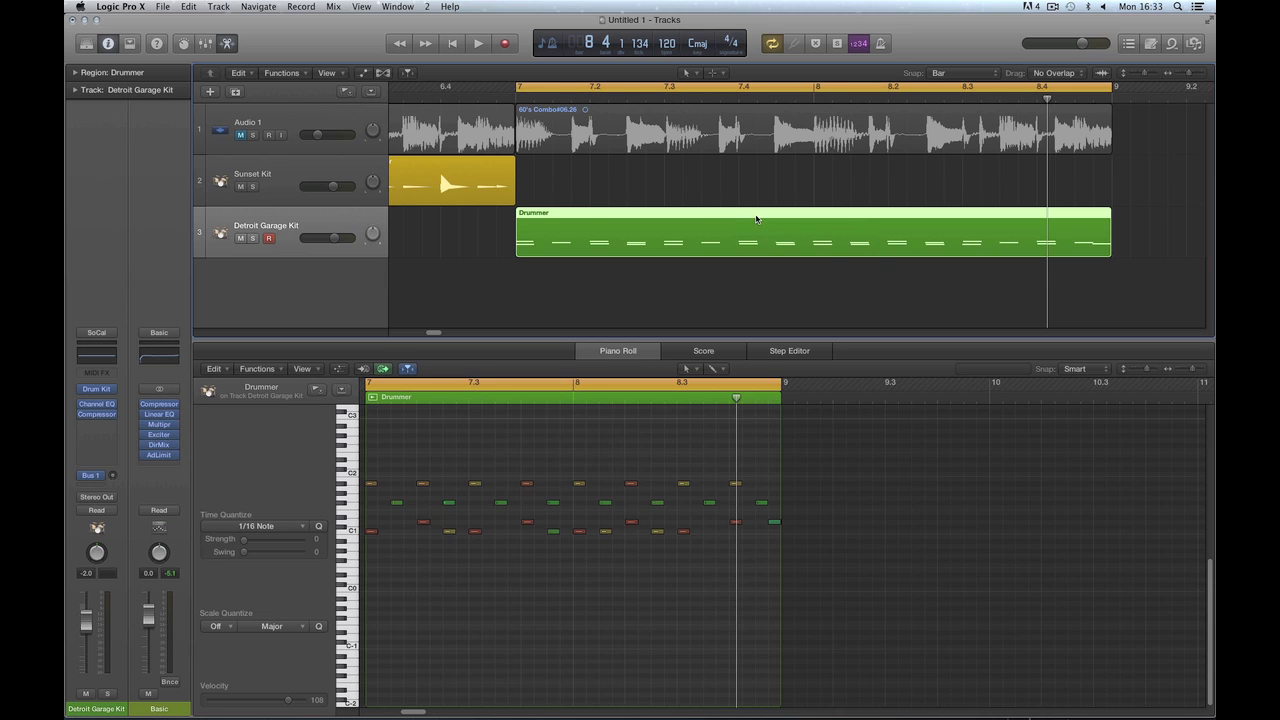
{"action": "left_click", "coordinate": [756, 216]}
{"action": "left_click_drag", "start_coordinate": [756, 216], "coordinate": [751, 199]}
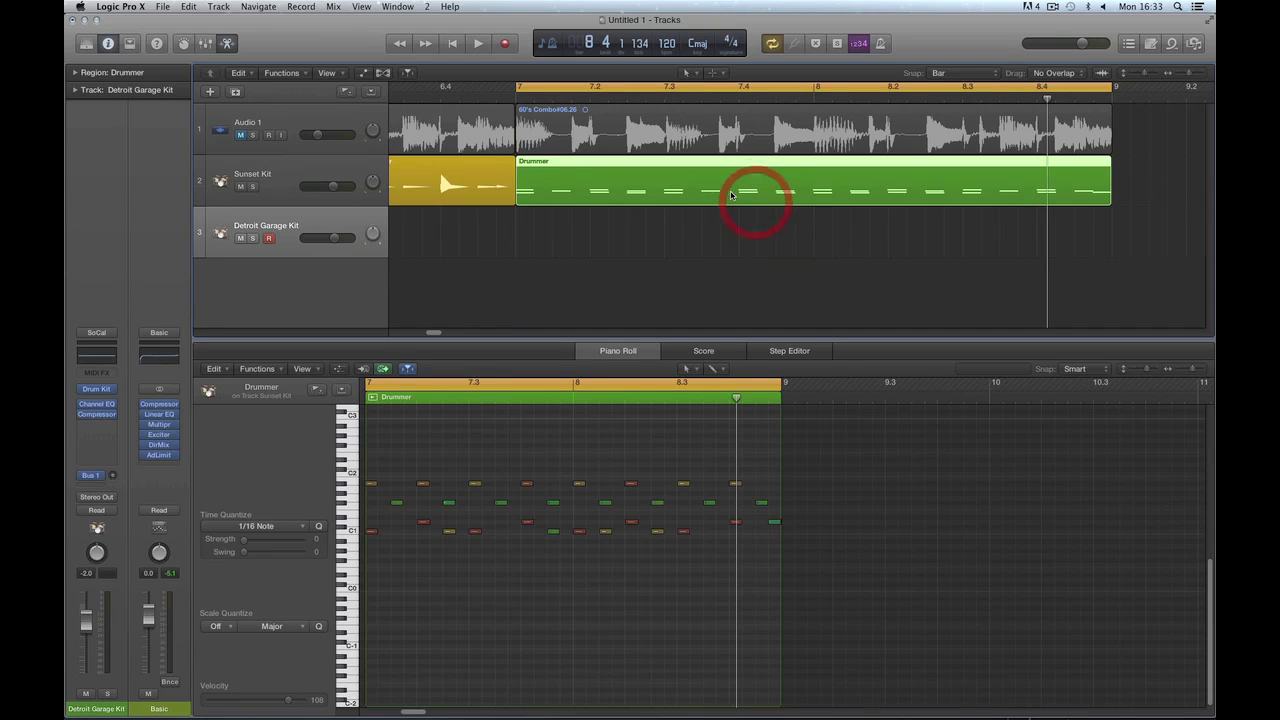
{"action": "left_click", "coordinate": [589, 186]}
Check the Sunset Kit's Drum Kit Designer instrument and audition the converted MIDI region
{"action": "left_click", "coordinate": [98, 390]}
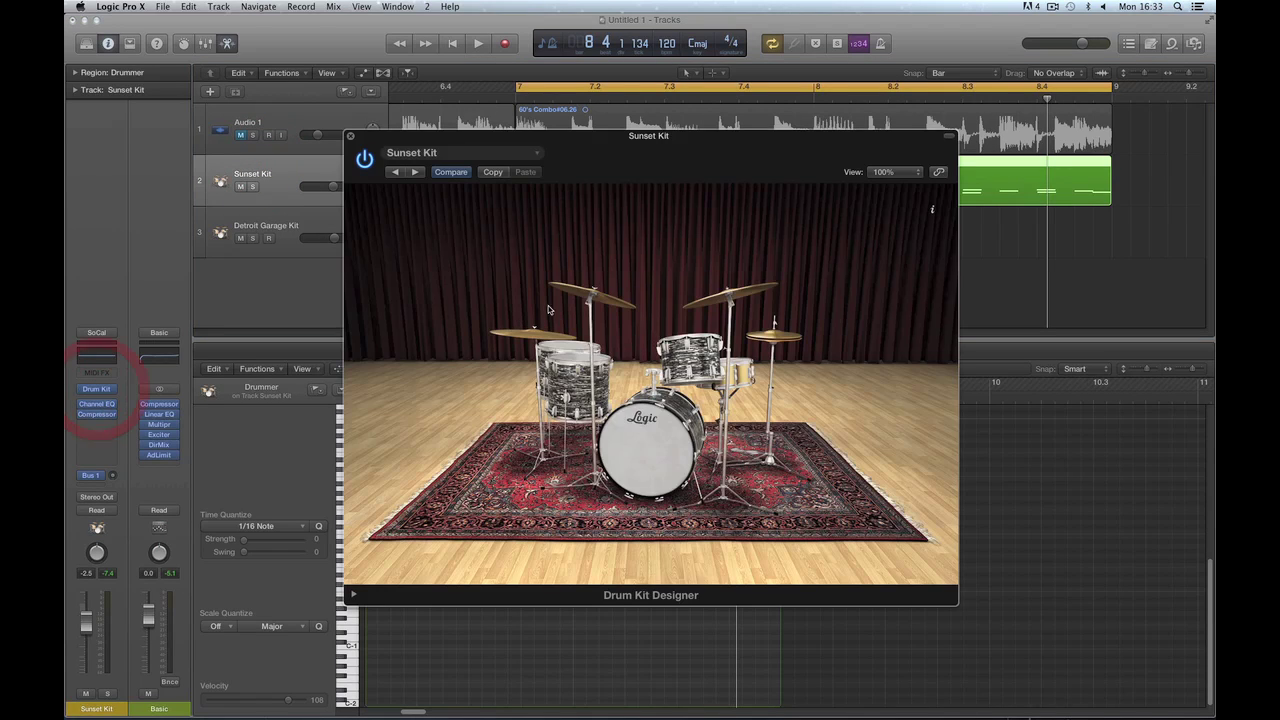
{"action": "left_click", "coordinate": [349, 136]}
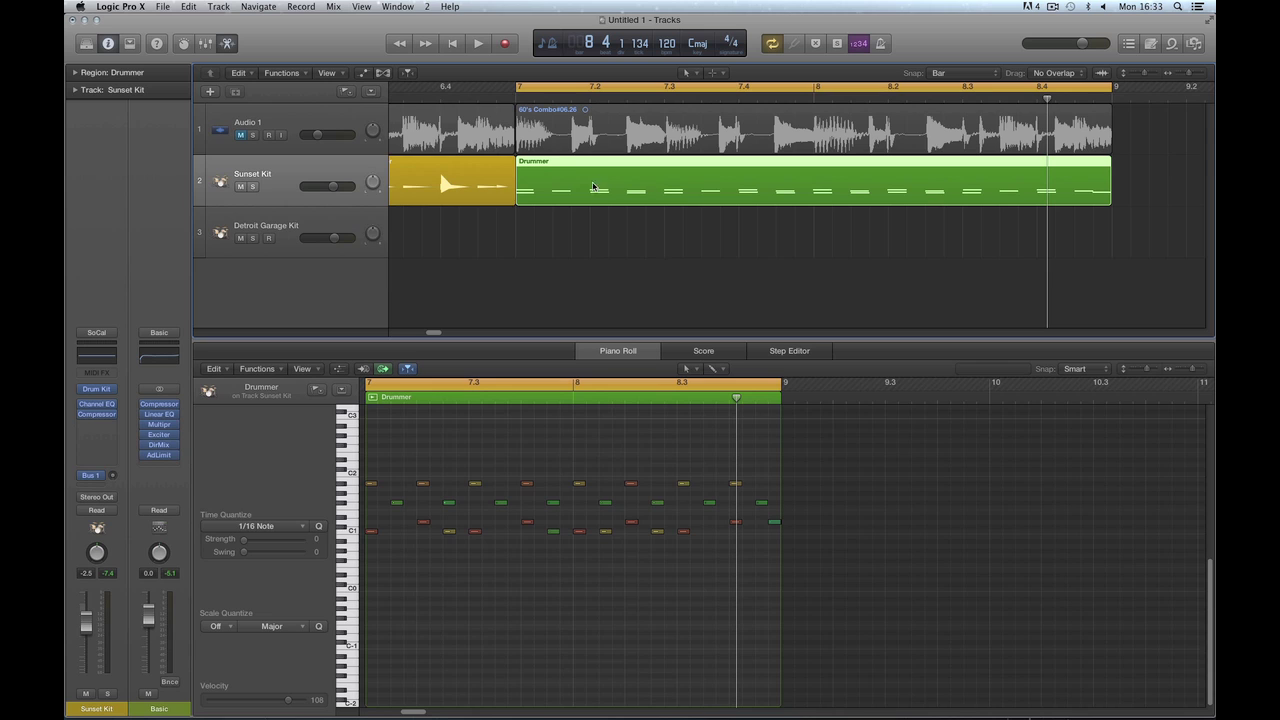
{"action": "key", "text": "space"}
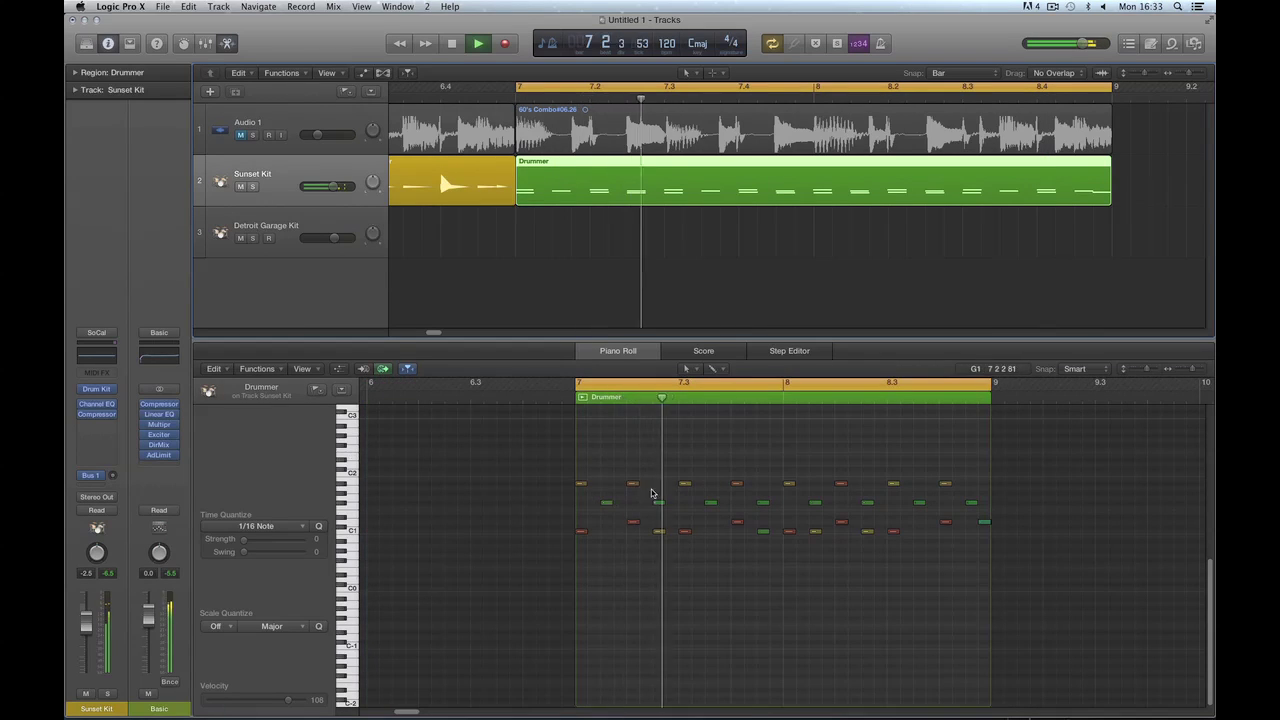
{"action": "key", "text": "space"}
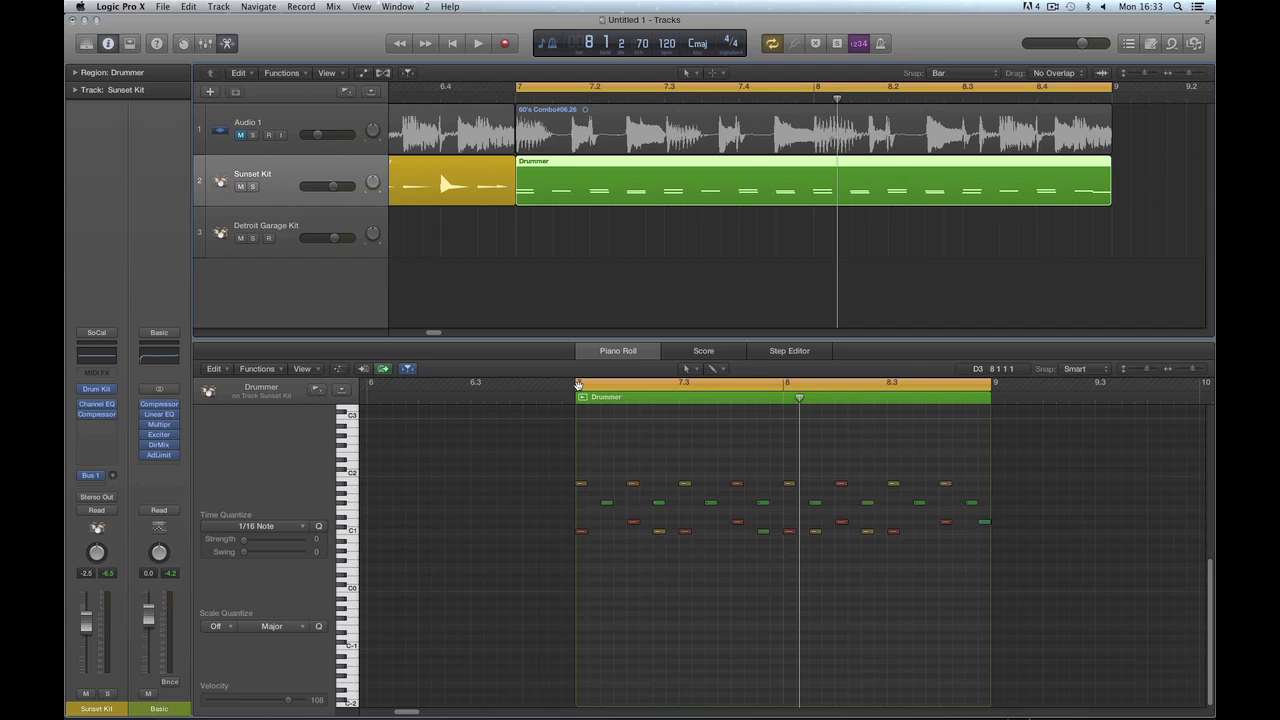
Shorten the cycle range to start at bar 8 and audition that bar with its MIDI notes in closer view
{"action": "left_click_drag", "start_coordinate": [576, 384], "coordinate": [785, 399]}
{"action": "key", "text": "super+Right"}
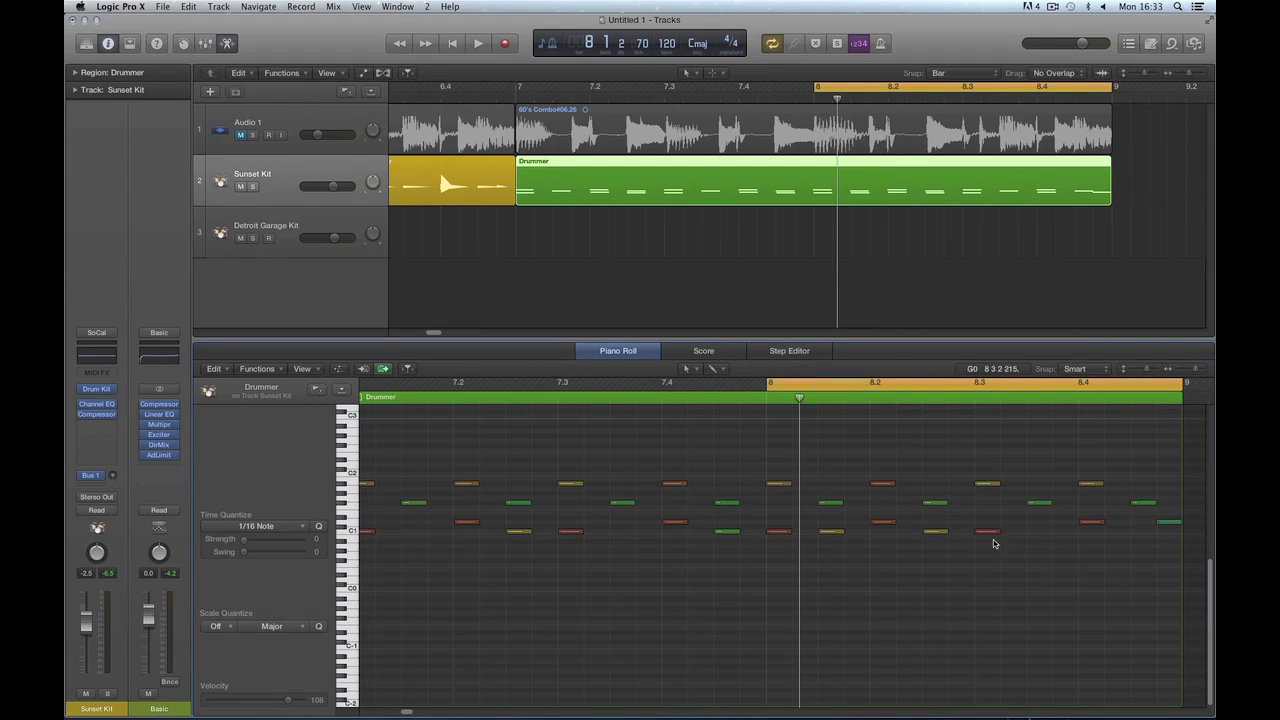
{"action": "key", "text": "space"}
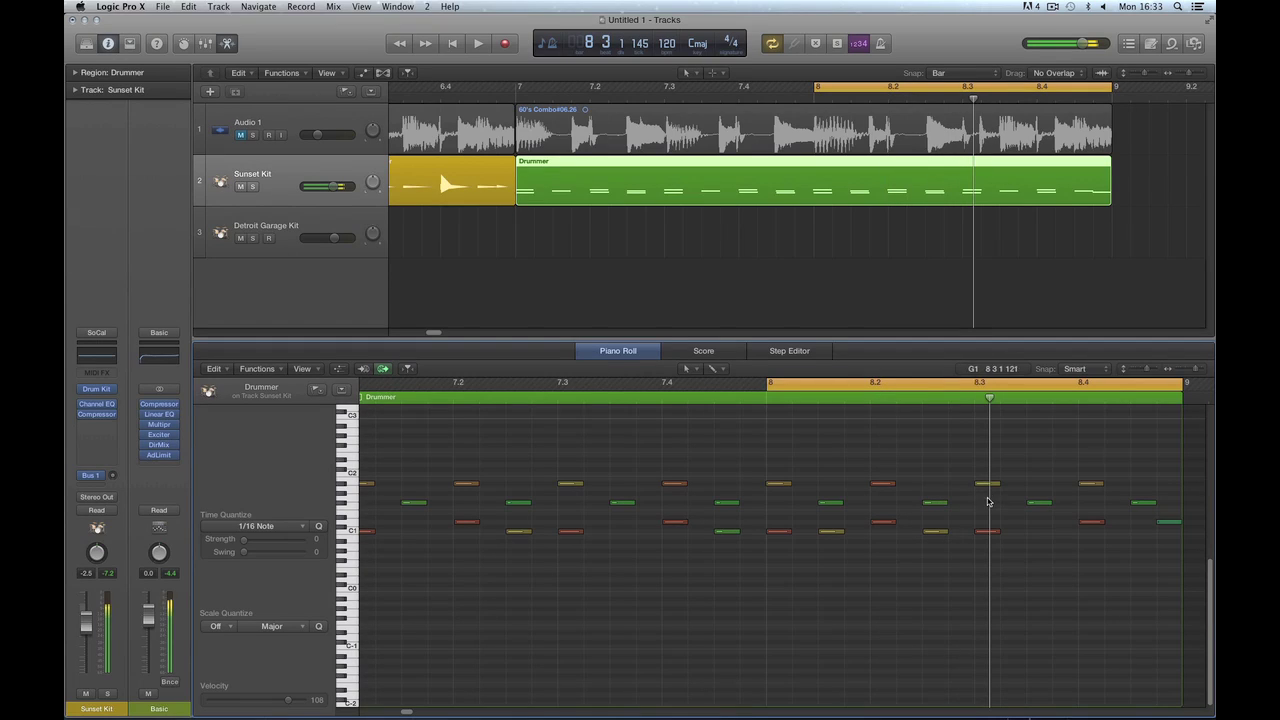
Move the A#1 note at 8.3 to D2 at 8 2 4 and the one at 8.4 to B1 at 8 3 2, auditioning the result
{"action": "left_click_drag", "start_coordinate": [987, 489], "coordinate": [958, 465]}
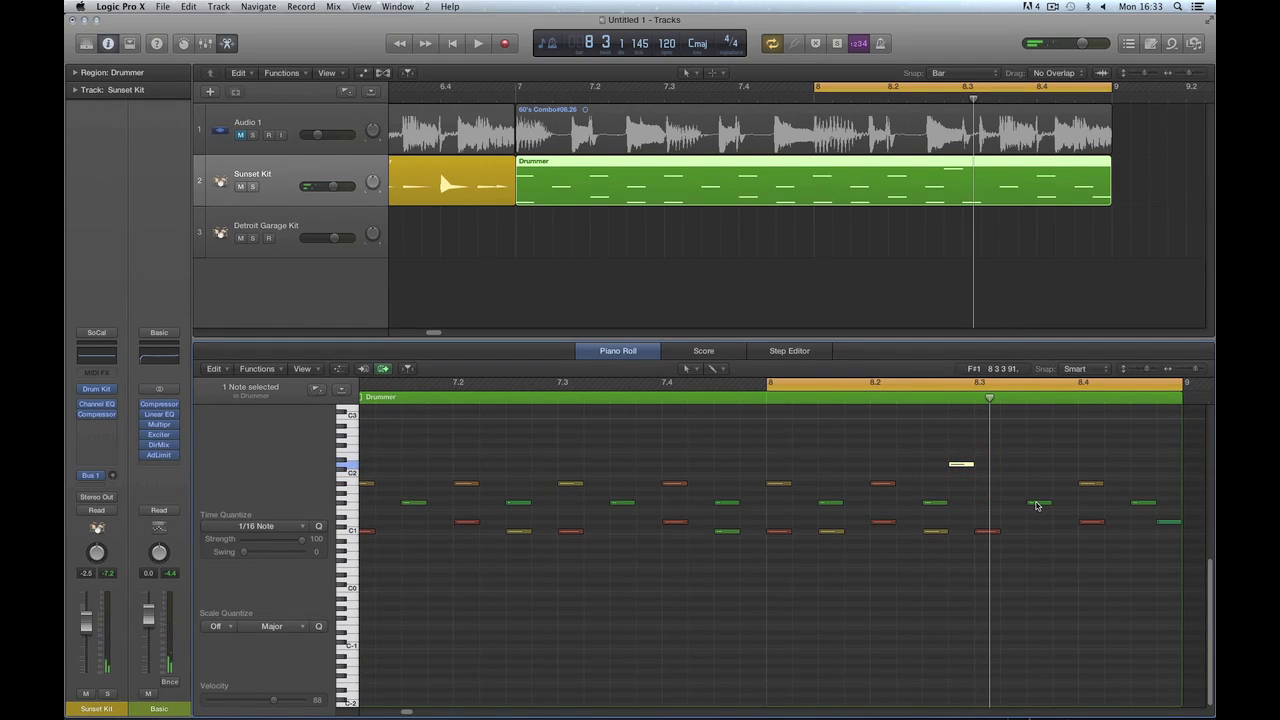
{"action": "left_click_drag", "start_coordinate": [1089, 488], "coordinate": [1022, 480]}
{"action": "key", "text": "space"}
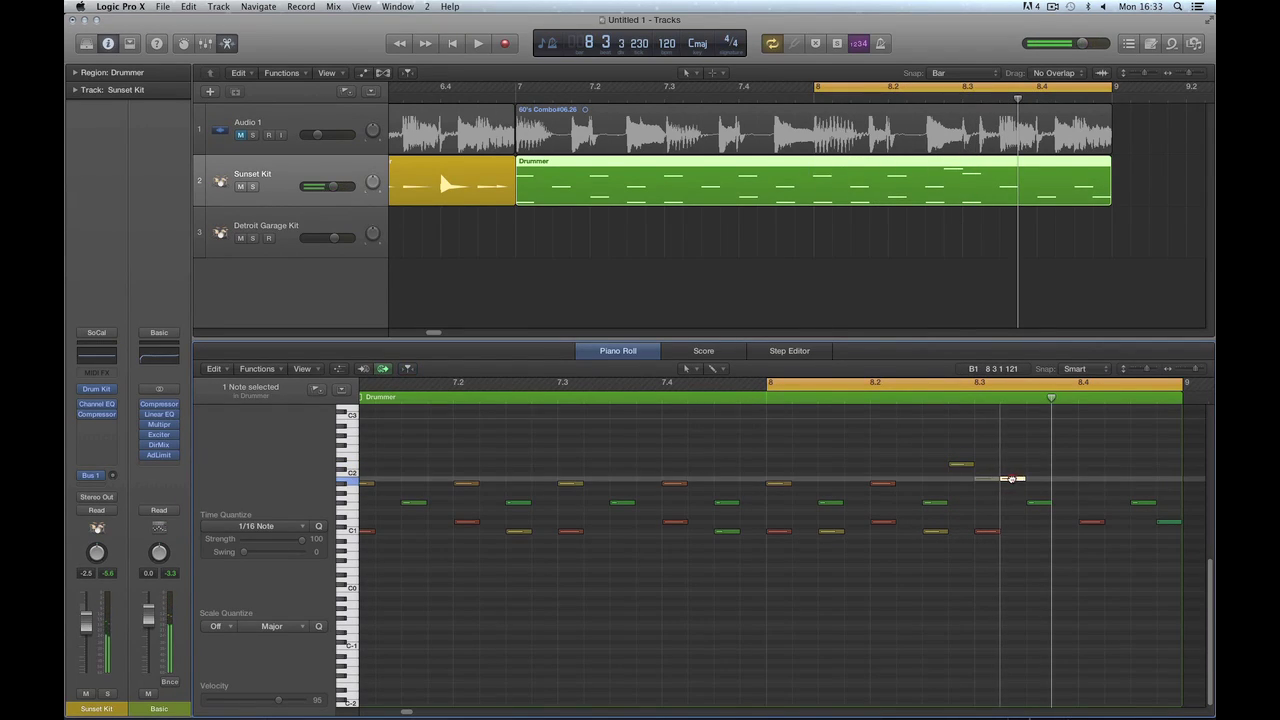
{"action": "key", "text": "space"}
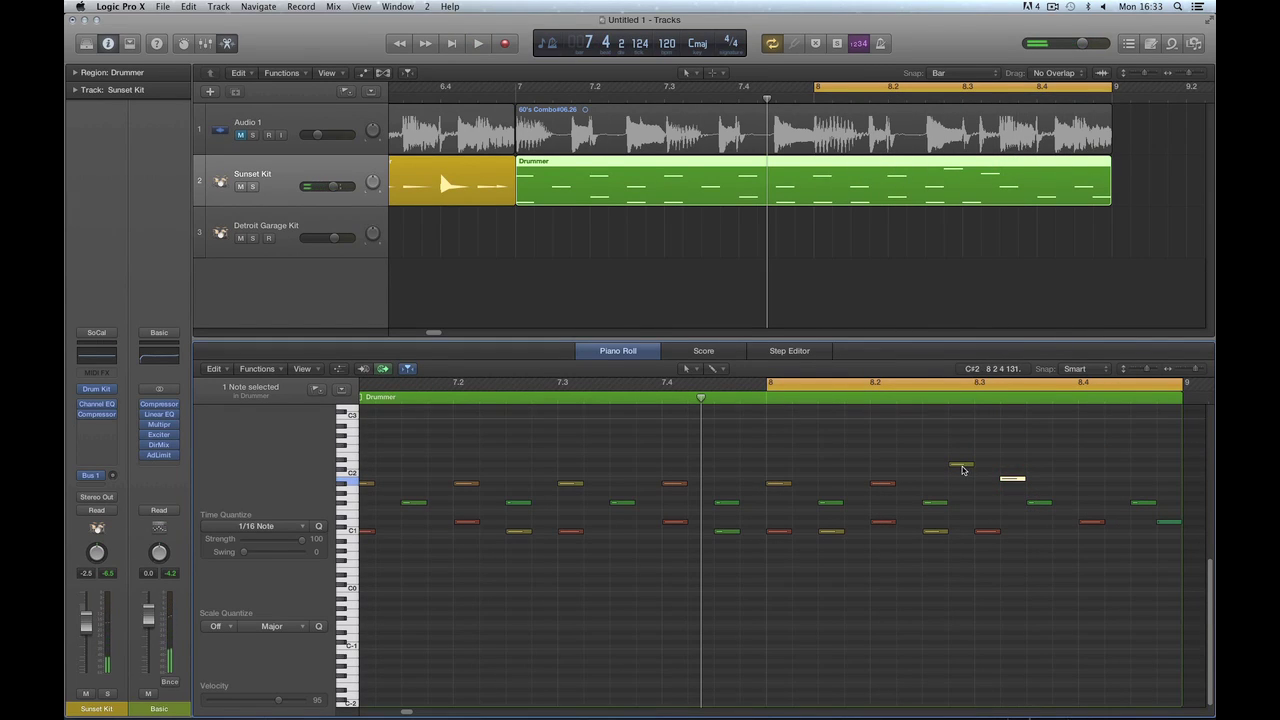
{"action": "key", "text": "space"}
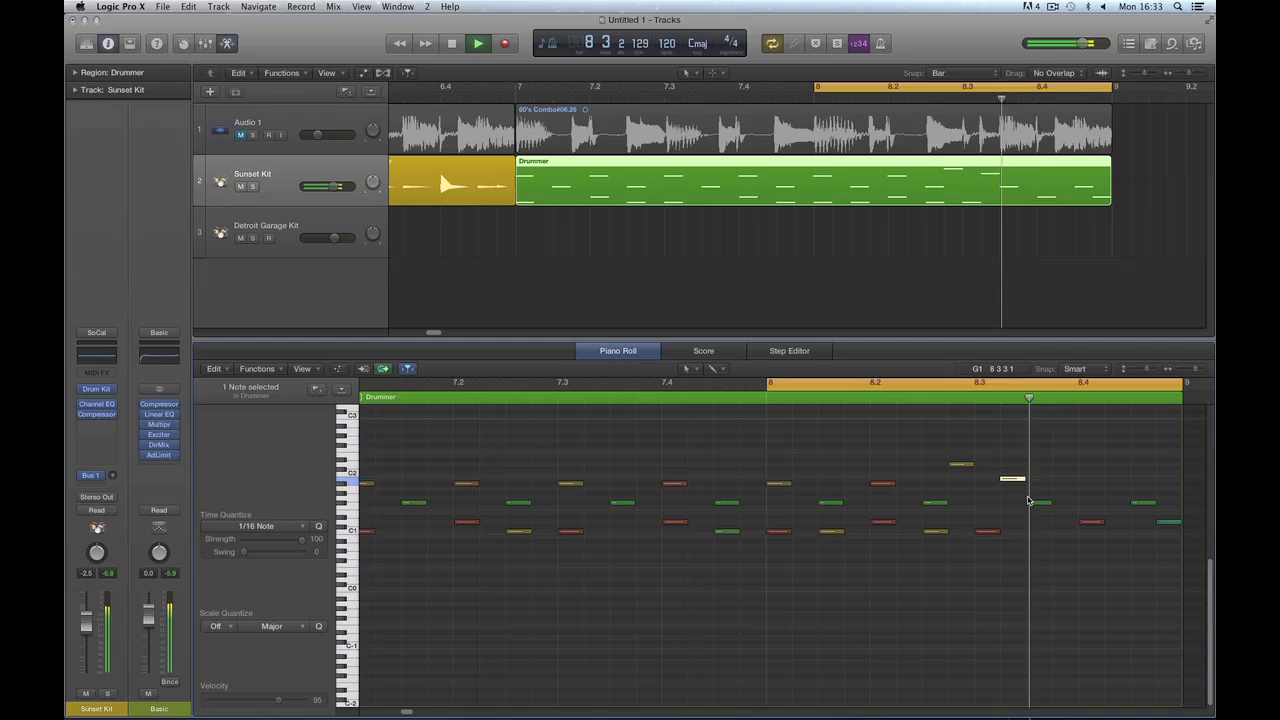
{"action": "key", "text": "space"}
Try the F#1 note after 8.3 one sixteenth later, audition it, and place it on G1 at 8 3 3
{"action": "left_click_drag", "start_coordinate": [1037, 502], "coordinate": [1067, 503]}
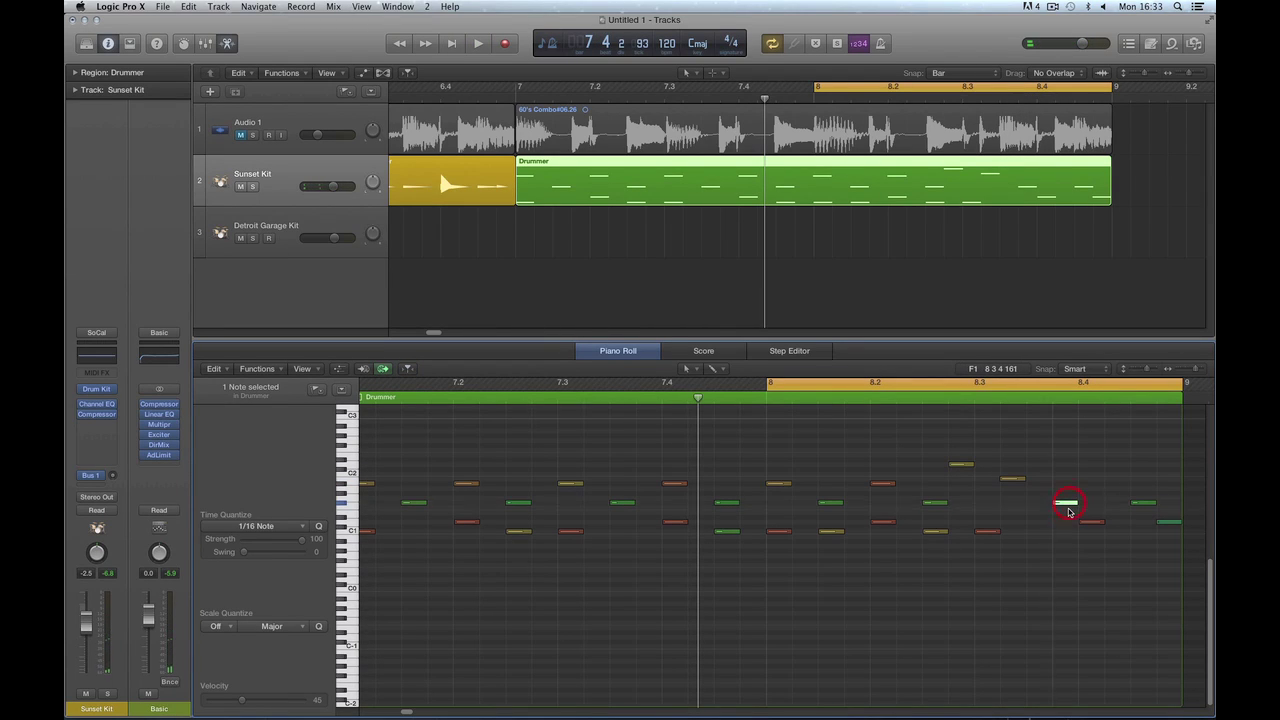
{"action": "key", "text": "space"}
{"action": "key", "text": "space"}
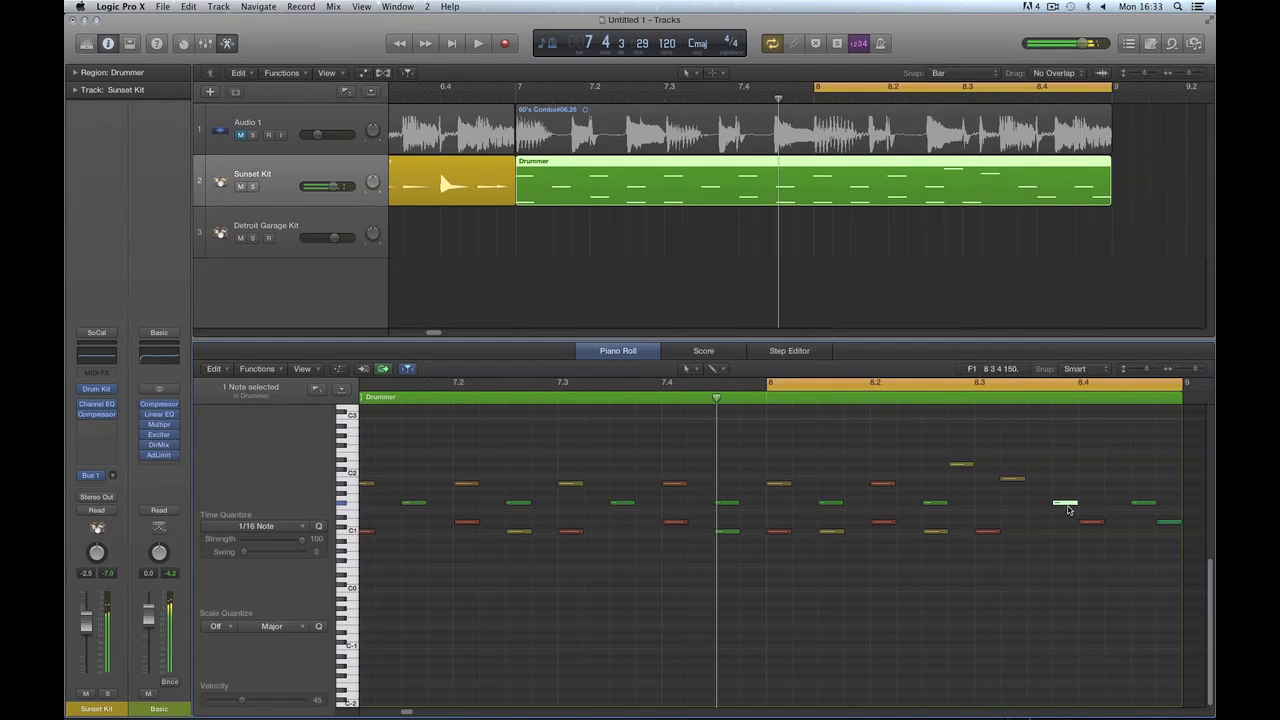
{"action": "left_click_drag", "start_coordinate": [1066, 502], "coordinate": [1036, 498]}
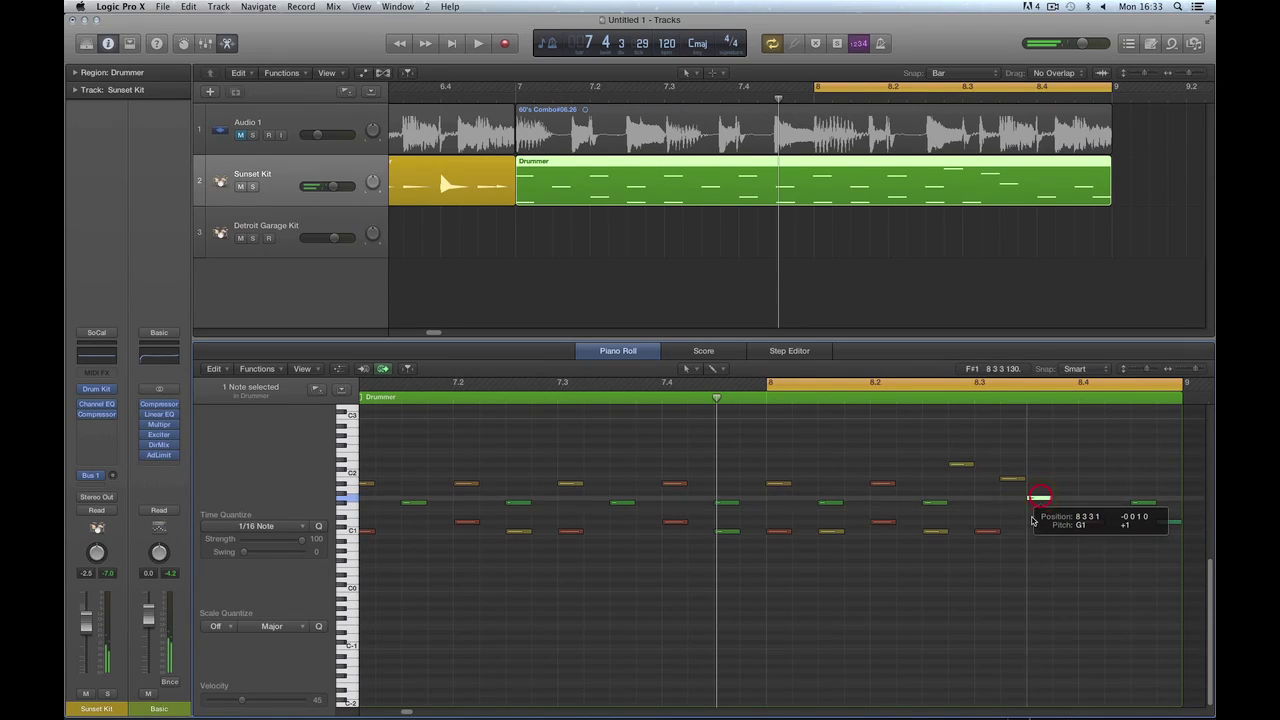
Raise the G1 note's velocity to 110 with the Velocity Tool, return to the Pointer Tool, and audition the fill
{"action": "key", "text": "t"}
{"action": "left_click", "coordinate": [1062, 653]}
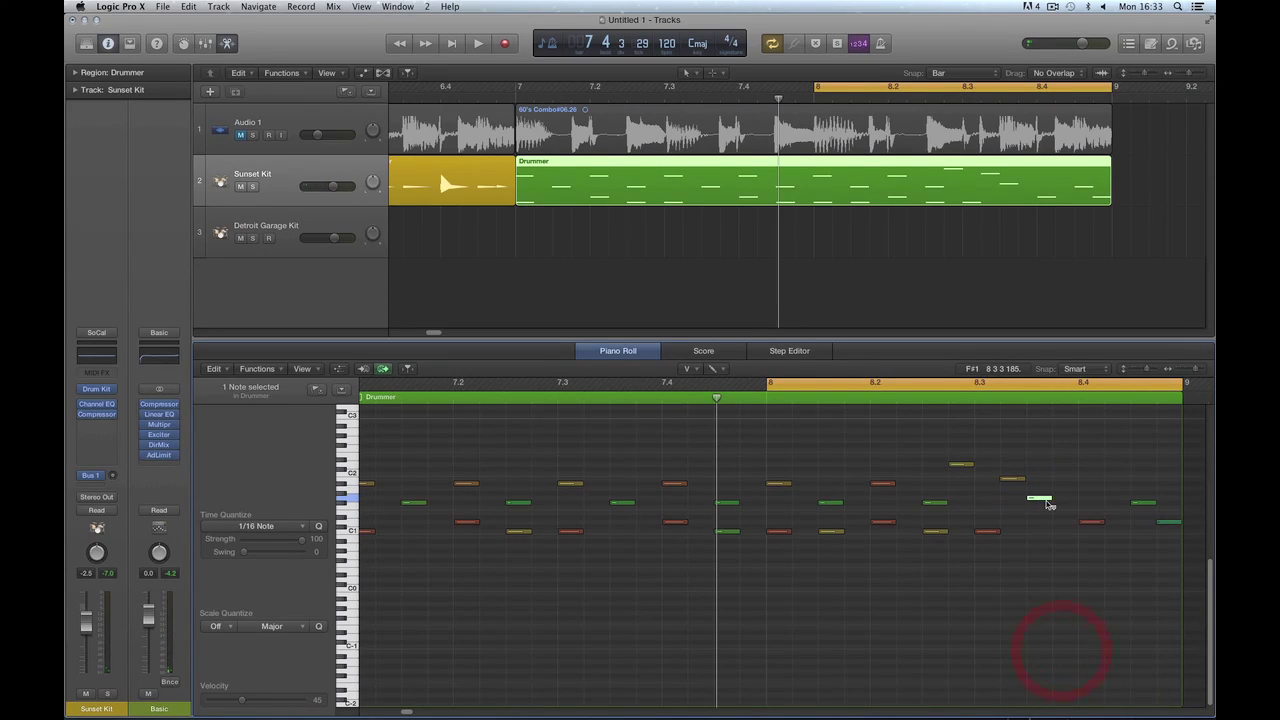
{"action": "left_click_drag", "start_coordinate": [1048, 502], "coordinate": [1034, 400]}
{"action": "key", "text": "t"}
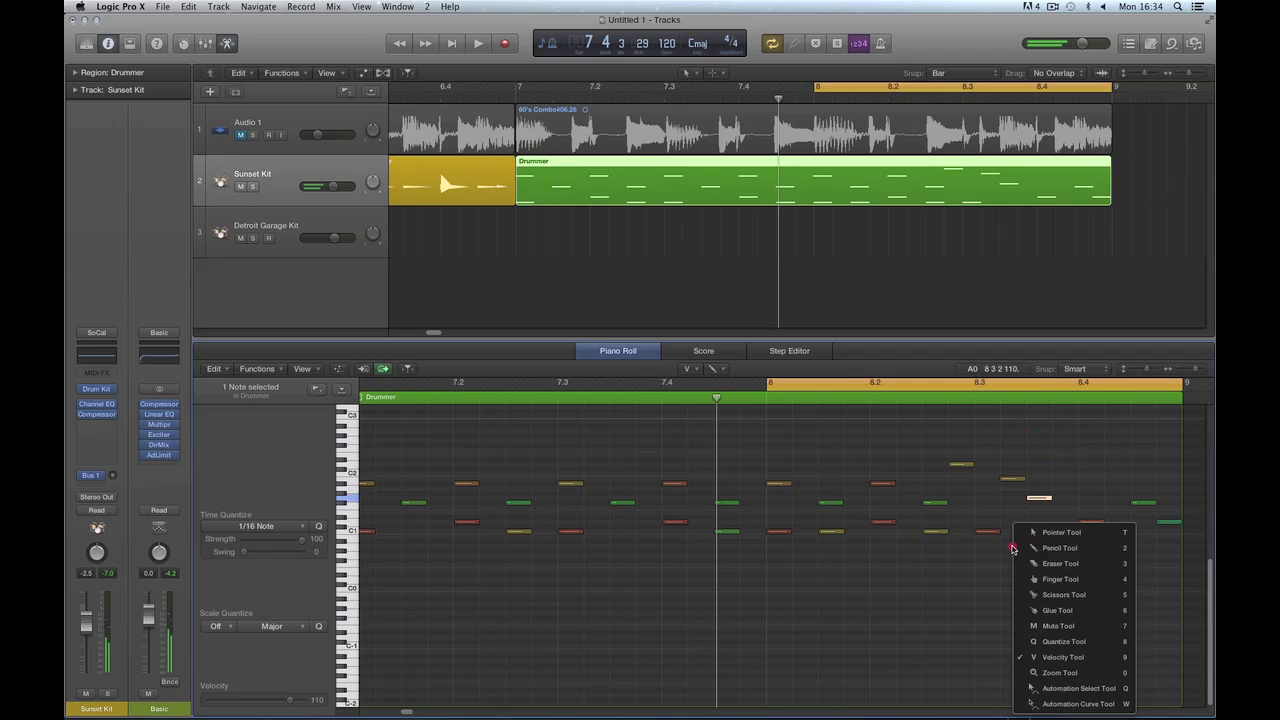
{"action": "left_click", "coordinate": [1034, 532]}
{"action": "mouse_move", "coordinate": [1040, 497]}
{"action": "left_mouse_down"}
{"action": "mouse_move", "coordinate": [1065, 497]}
{"action": "mouse_move", "coordinate": [1043, 498]}
{"action": "left_mouse_up"}
{"action": "key", "text": "space"}
{"action": "key", "text": "space"}
{"action": "key", "text": "space"}
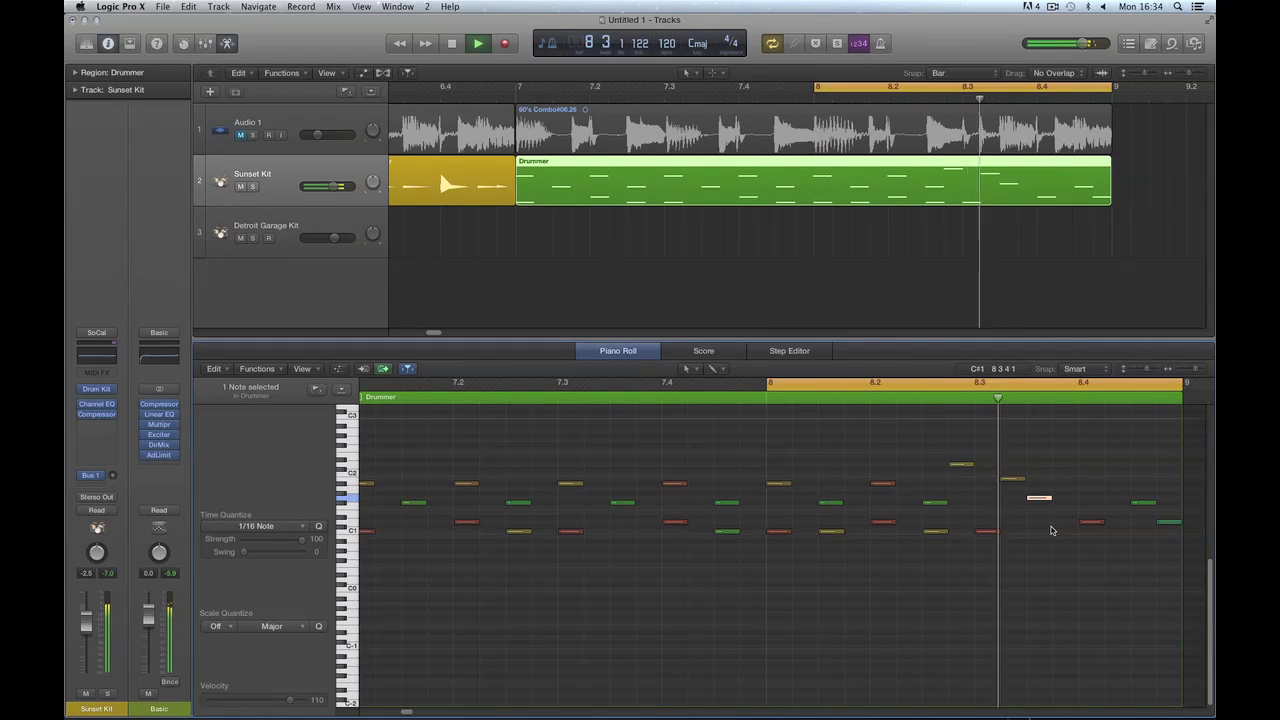
{"action": "key", "text": "space"}
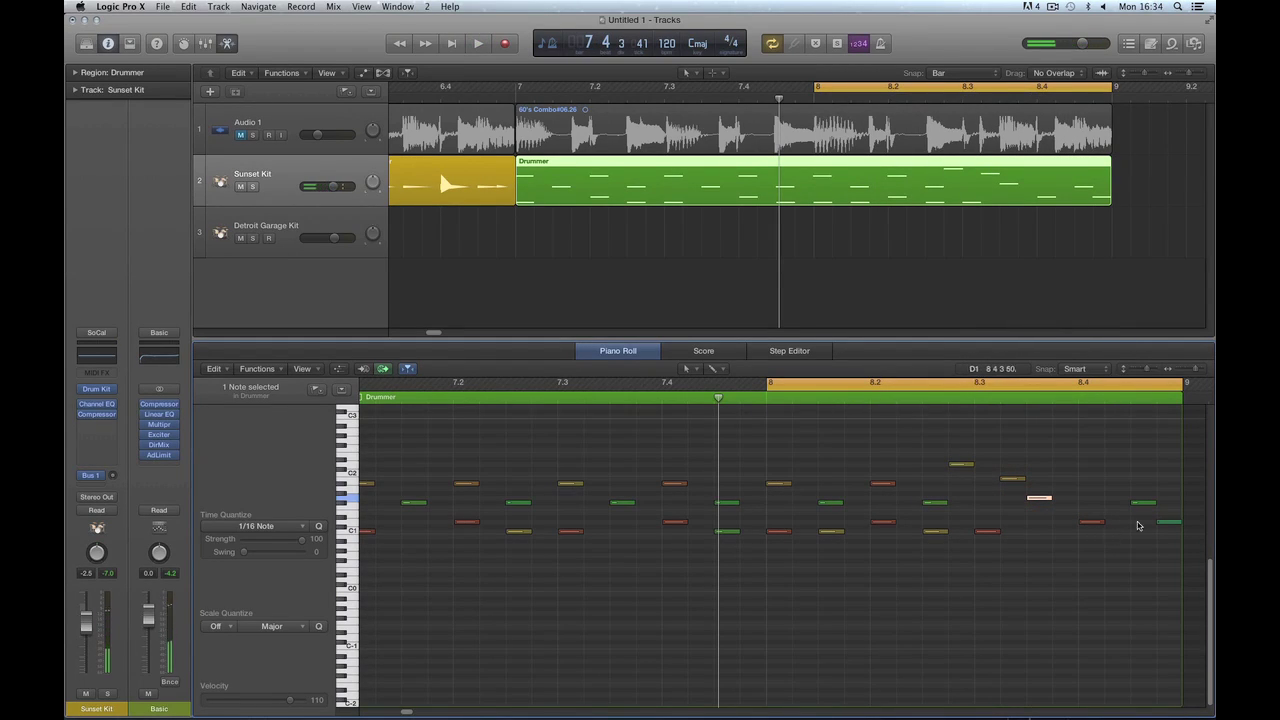
Lower the D1 note at 8.4 to C1 and move the bar's last F#1 note to C#2 at 8 4 1 with velocity 113
{"action": "left_click_drag", "start_coordinate": [1089, 526], "coordinate": [1090, 536]}
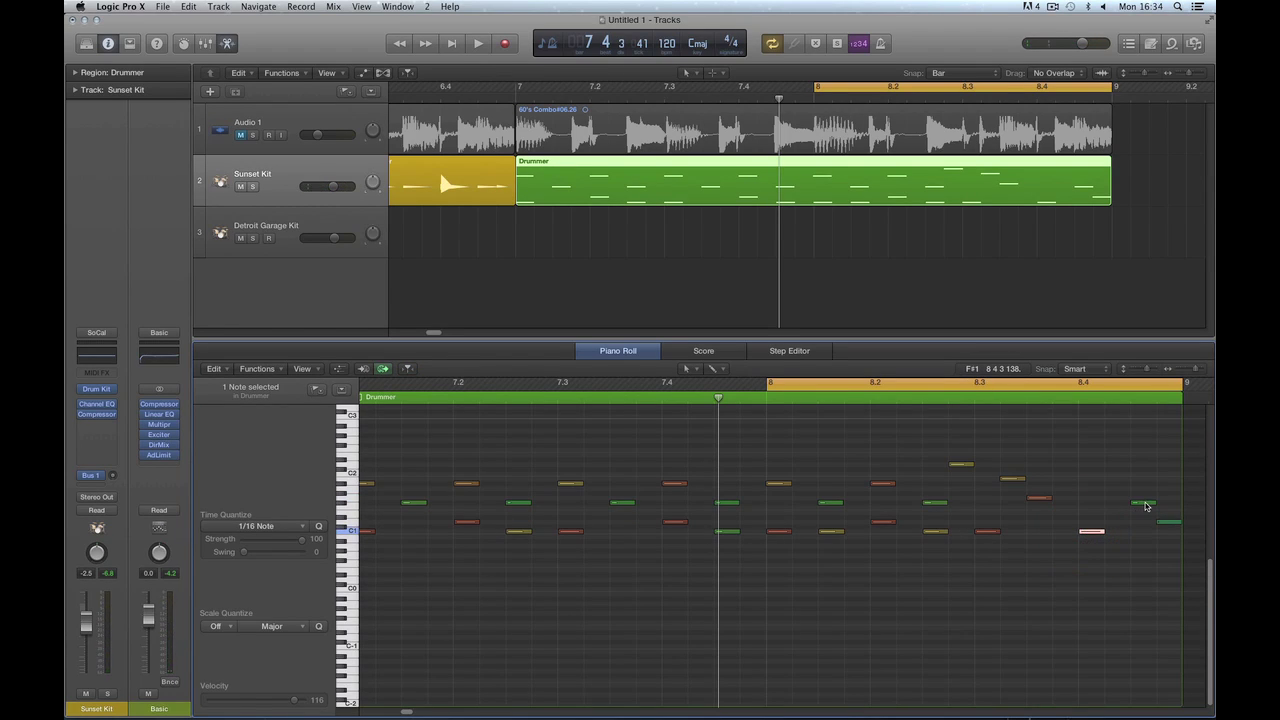
{"action": "left_click_drag", "start_coordinate": [1146, 506], "coordinate": [1115, 385]}
{"action": "key", "text": "t"}
{"action": "left_click", "coordinate": [1085, 657]}
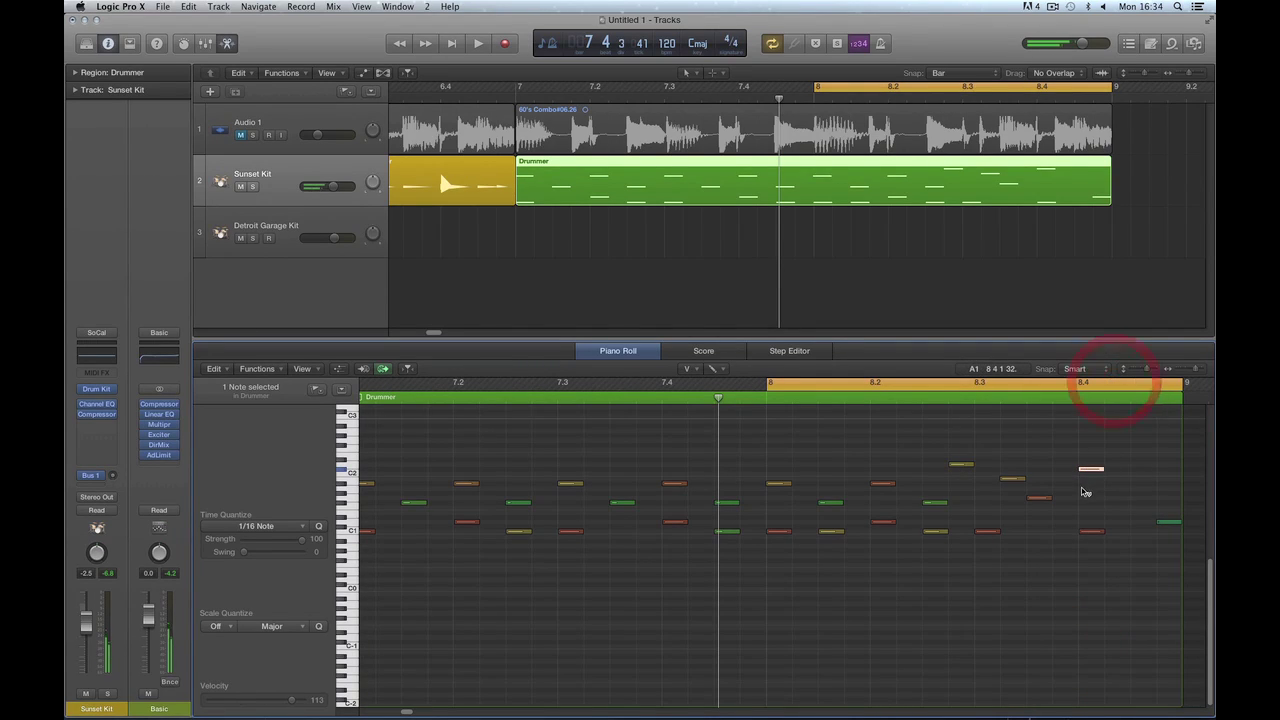
{"action": "key", "text": "t"}
{"action": "left_click", "coordinate": [1100, 487]}
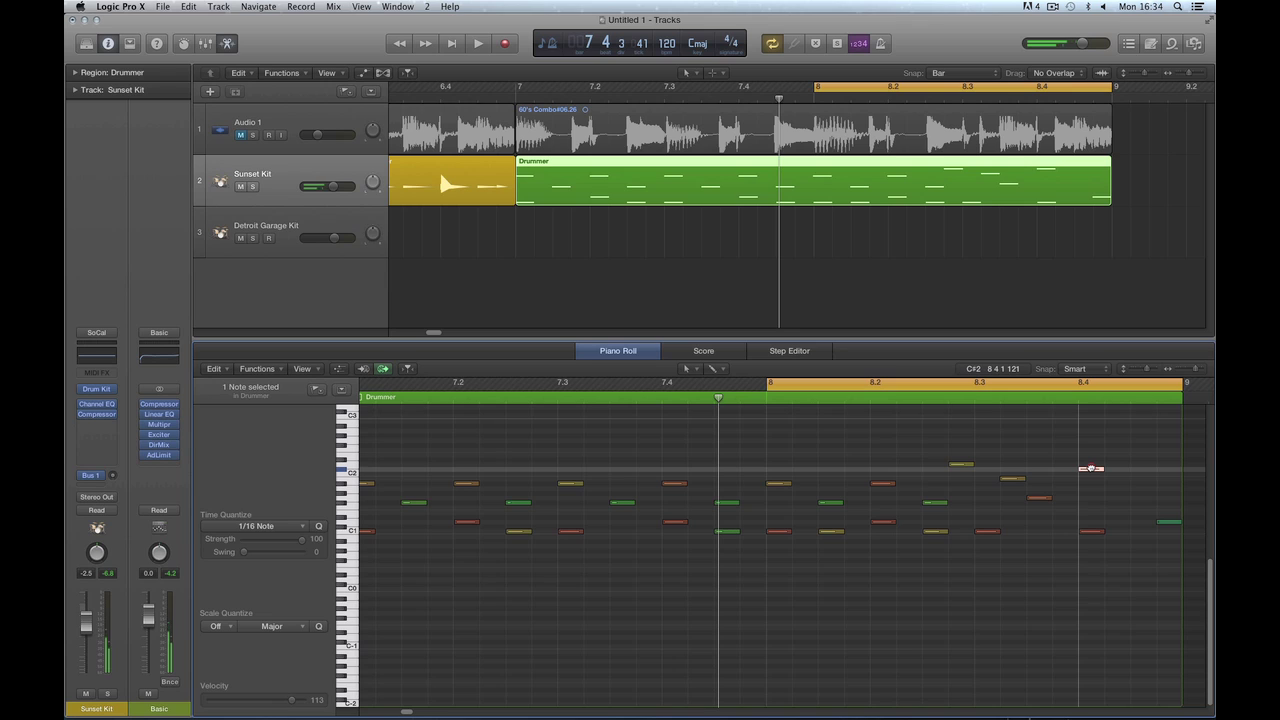
{"action": "mouse_move", "coordinate": [1091, 468]}
{"action": "left_mouse_down"}
{"action": "mouse_move", "coordinate": [1091, 451]}
{"action": "mouse_move", "coordinate": [1091, 469]}
{"action": "left_mouse_up"}
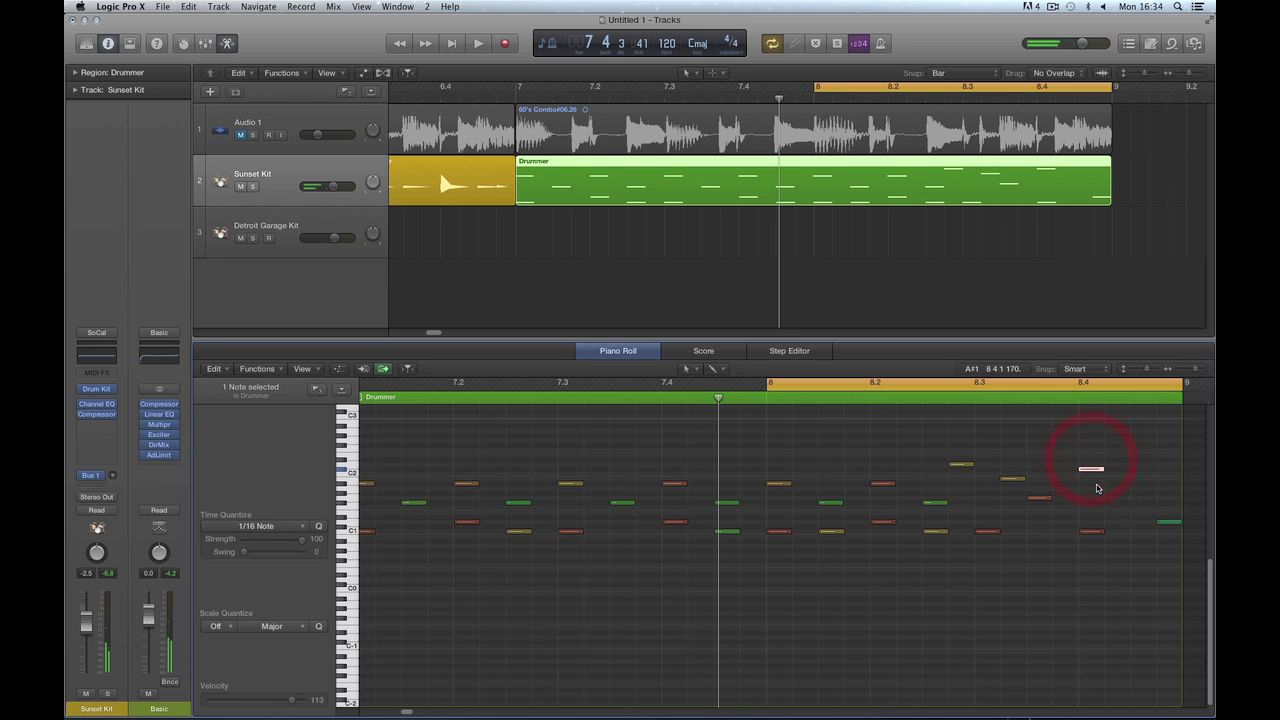
Delete the quiet D1 note at the very end of bar 8
{"action": "left_click", "coordinate": [1168, 522]}
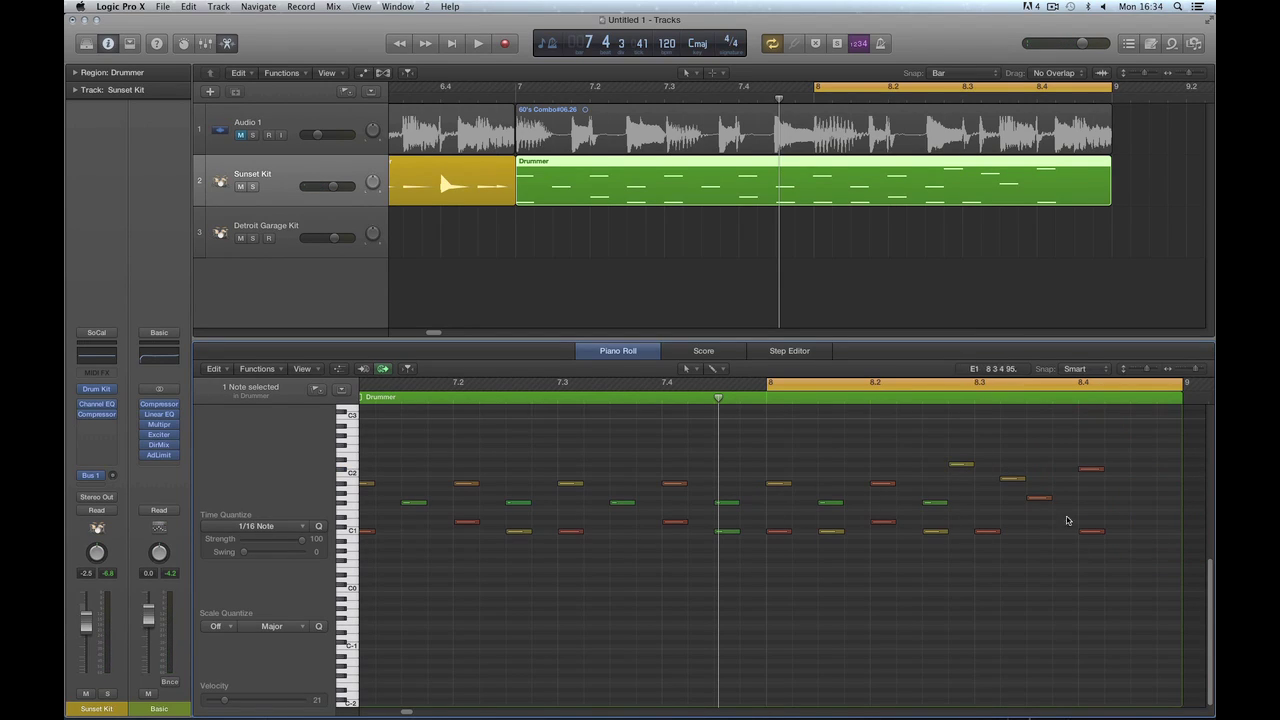
Audition the edited fill across bar 8 with the final D1 note removed
{"action": "key", "text": "space"}
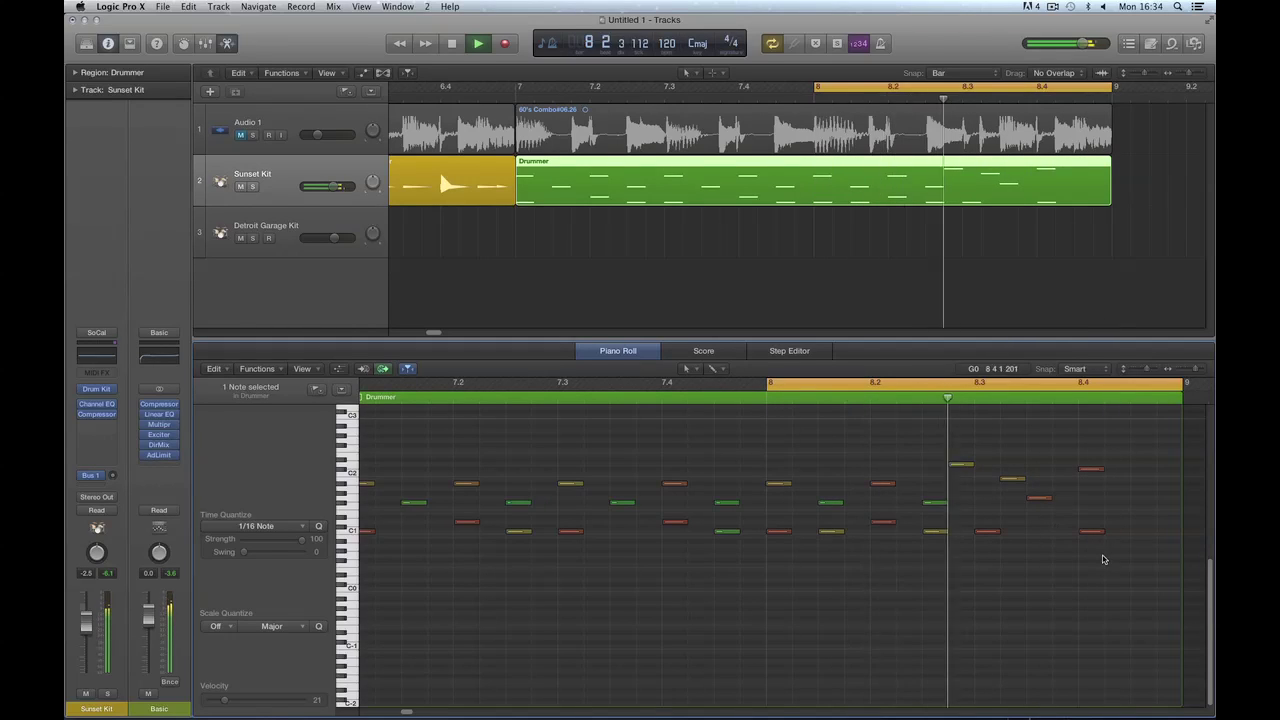
{"action": "key", "text": "space"}
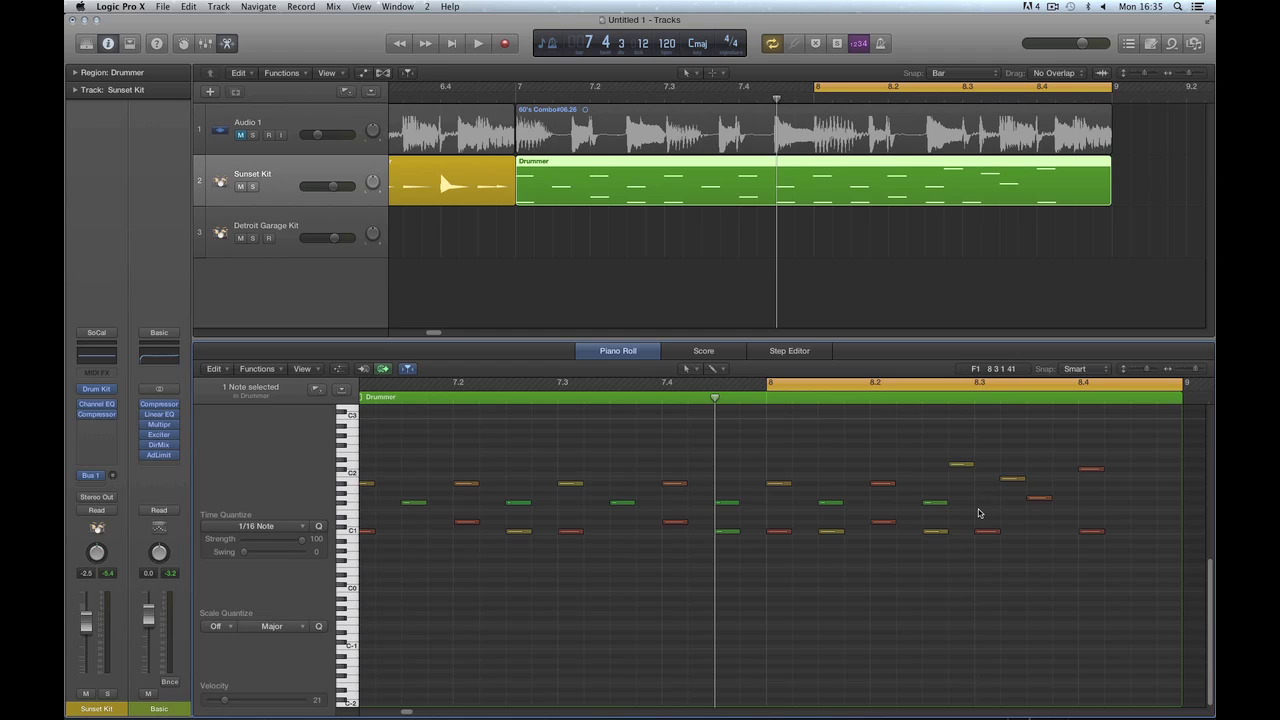
Open the Sunset Kit in Drum Kit Designer and try maximum Dampen on the left crash, auditioning the cymbal
{"action": "key", "text": "super+Left"}
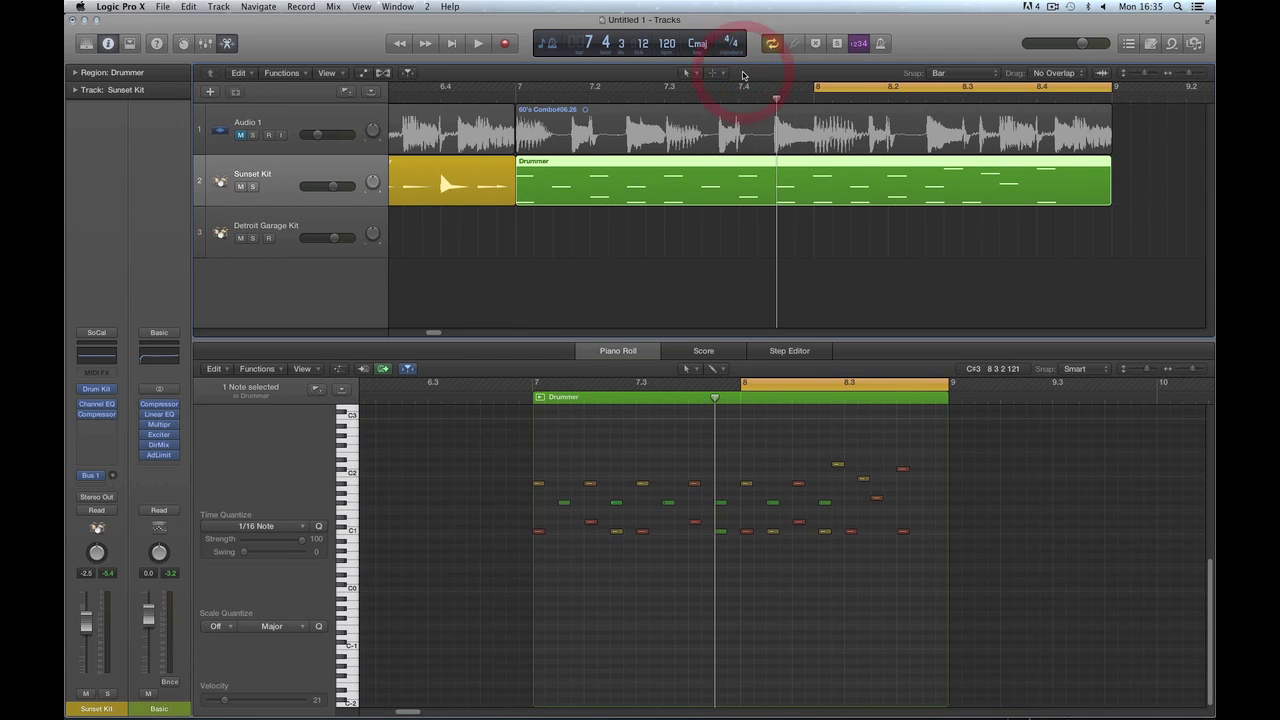
{"action": "key", "text": "super+Left"}
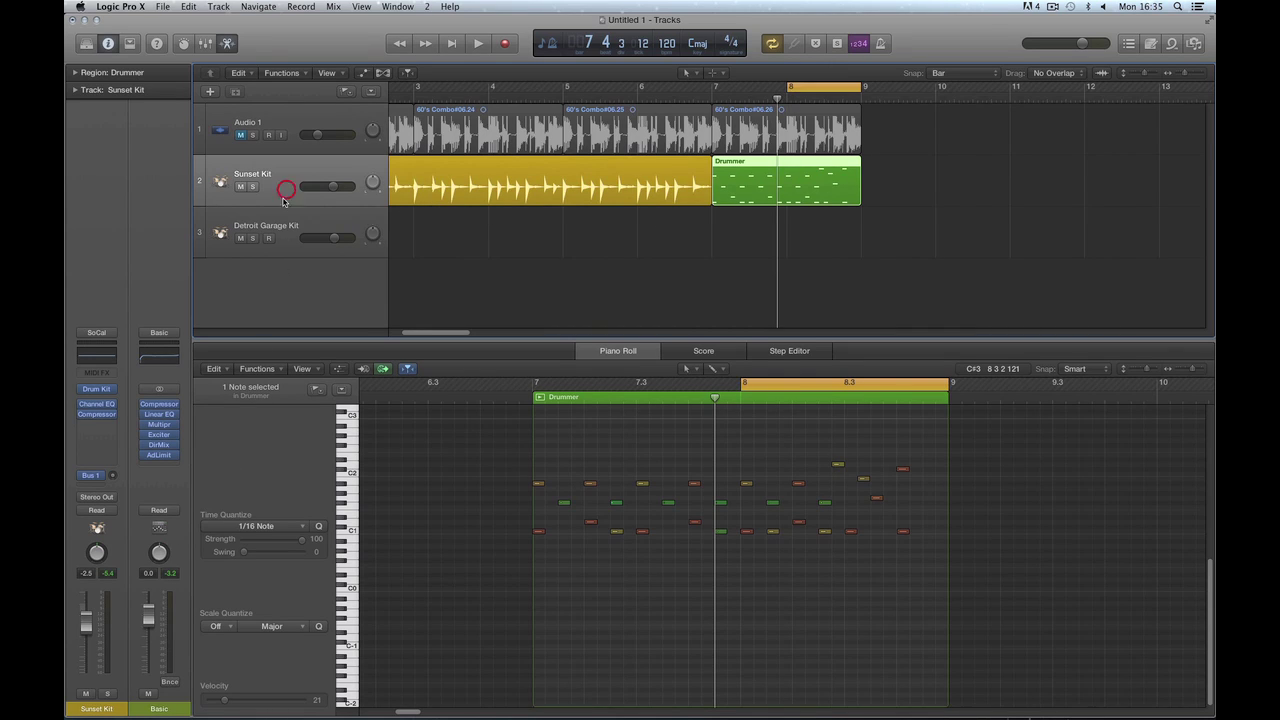
{"action": "left_click", "coordinate": [96, 388]}
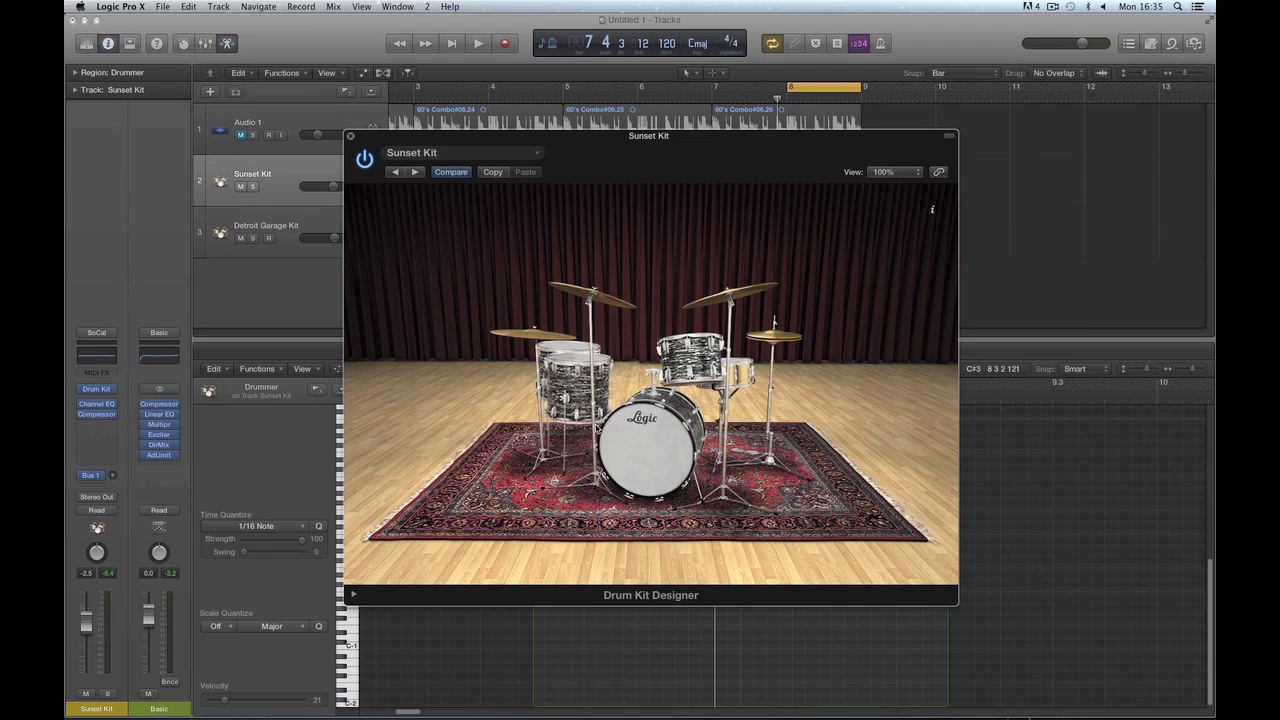
{"action": "left_click", "coordinate": [615, 297]}
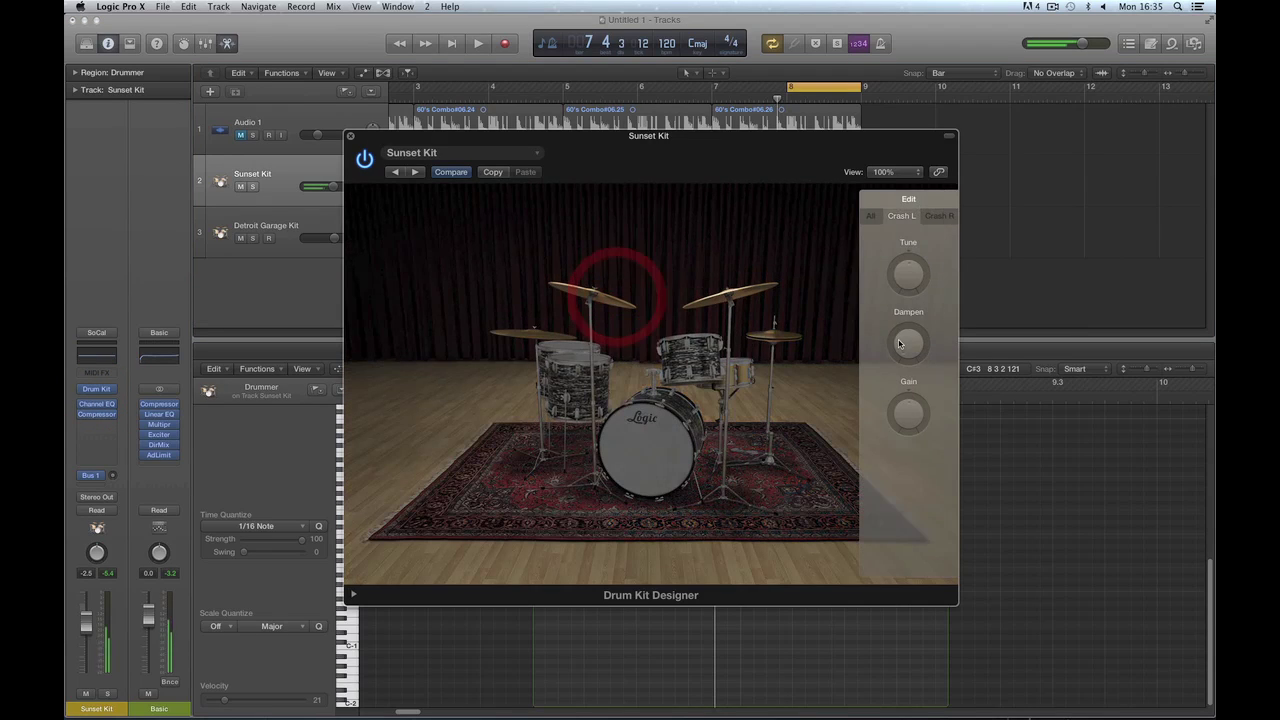
{"action": "left_click_drag", "start_coordinate": [906, 344], "coordinate": [911, 250]}
{"action": "left_click", "coordinate": [613, 298]}
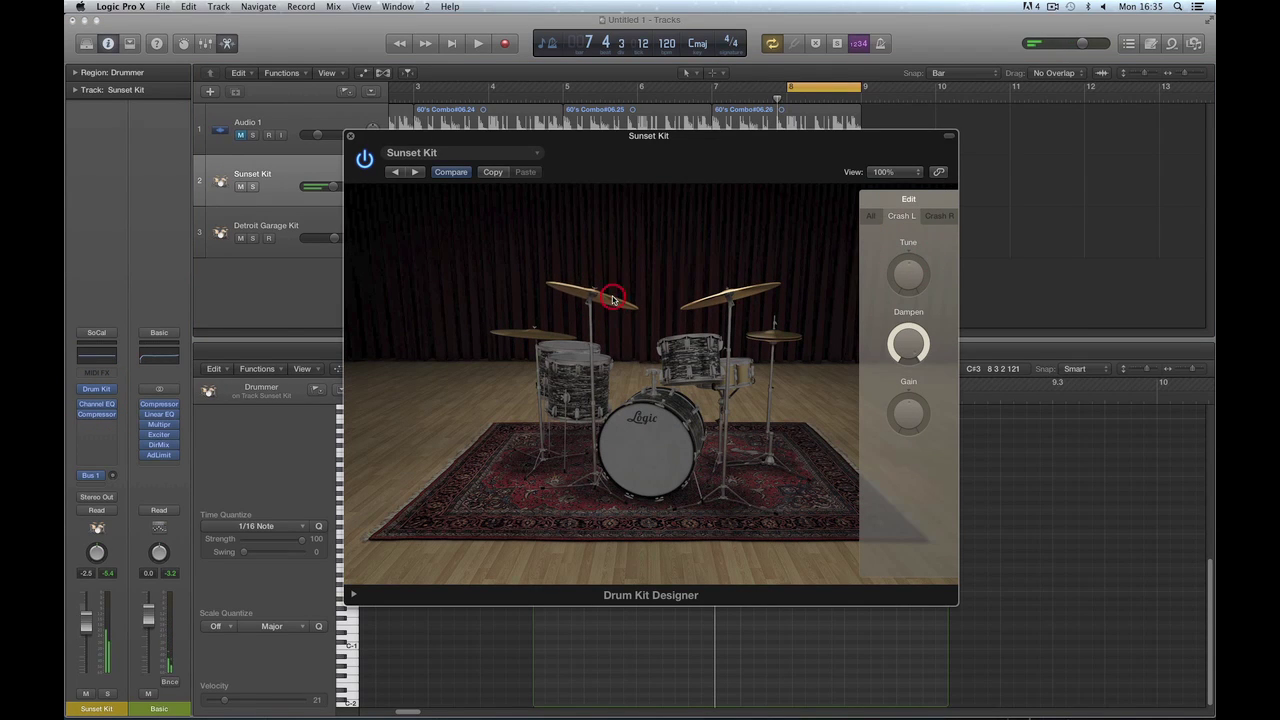
Try 78% Dampen on the left crash, audition it, reset Dampen to 0%, and close Drum Kit Designer
{"action": "left_click_drag", "start_coordinate": [904, 346], "coordinate": [886, 347]}
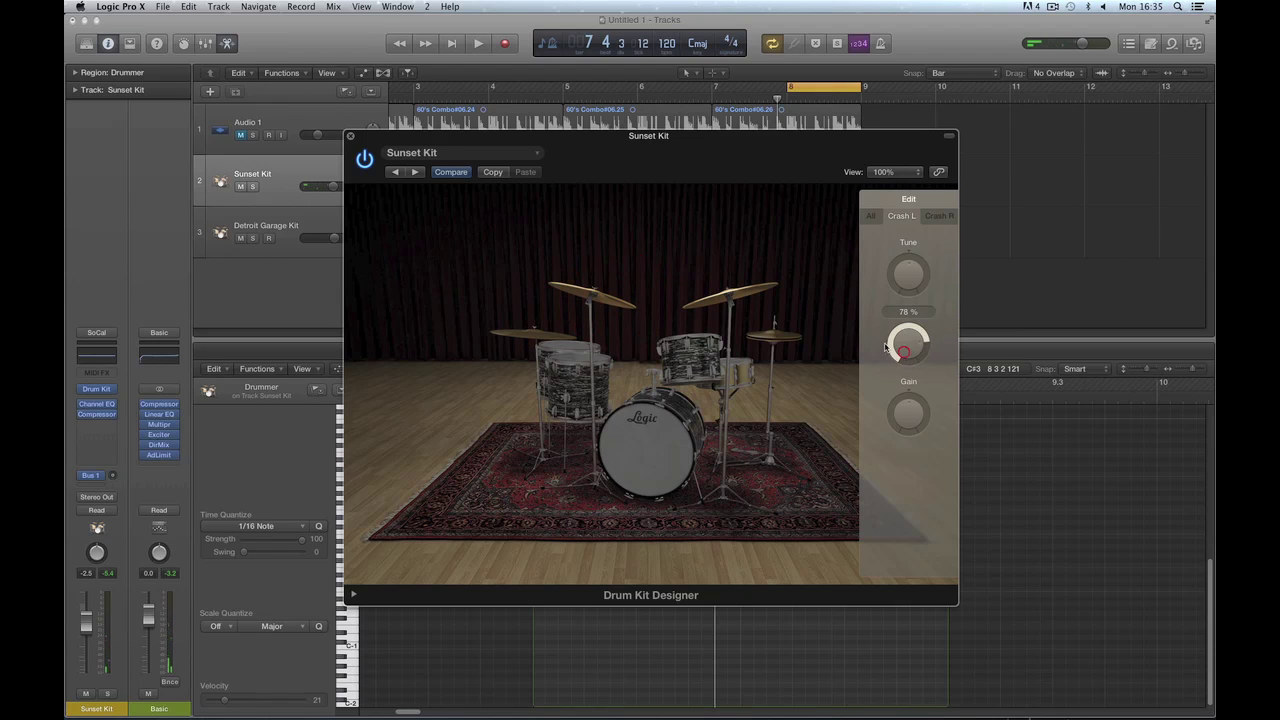
{"action": "left_click", "coordinate": [610, 295]}
{"action": "left_click", "coordinate": [909, 344]}
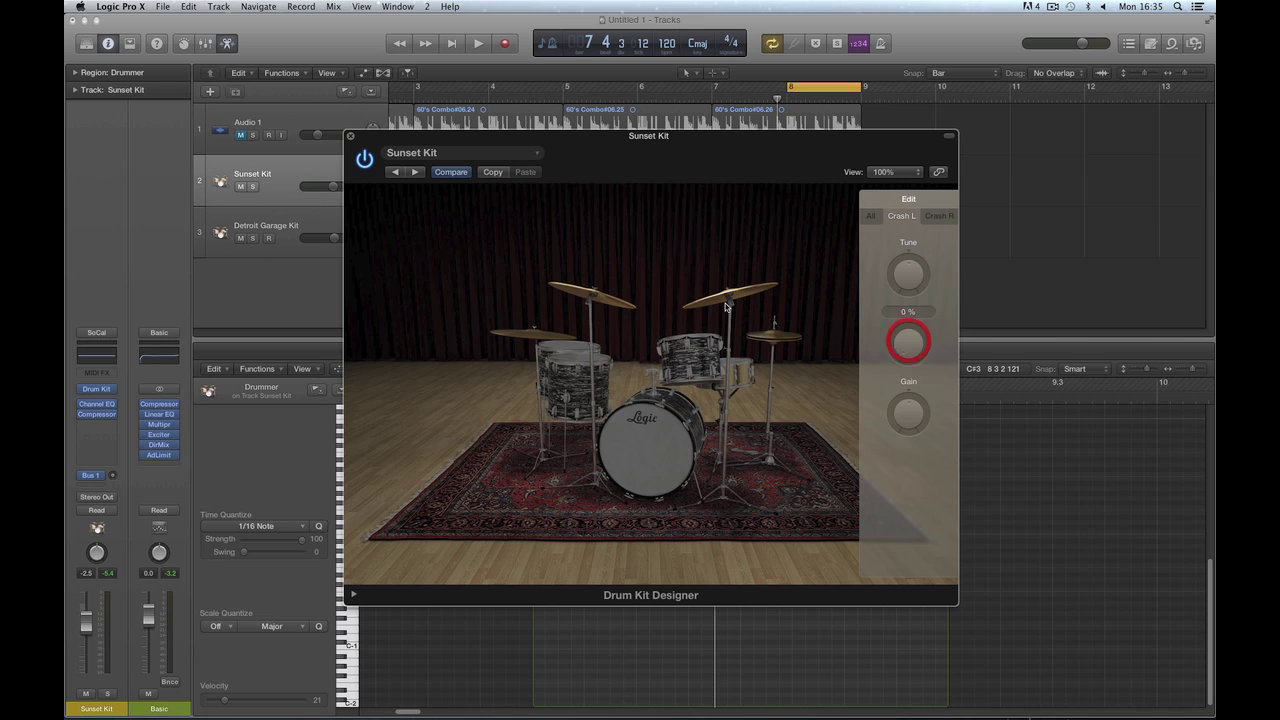
{"action": "left_click", "coordinate": [350, 135]}
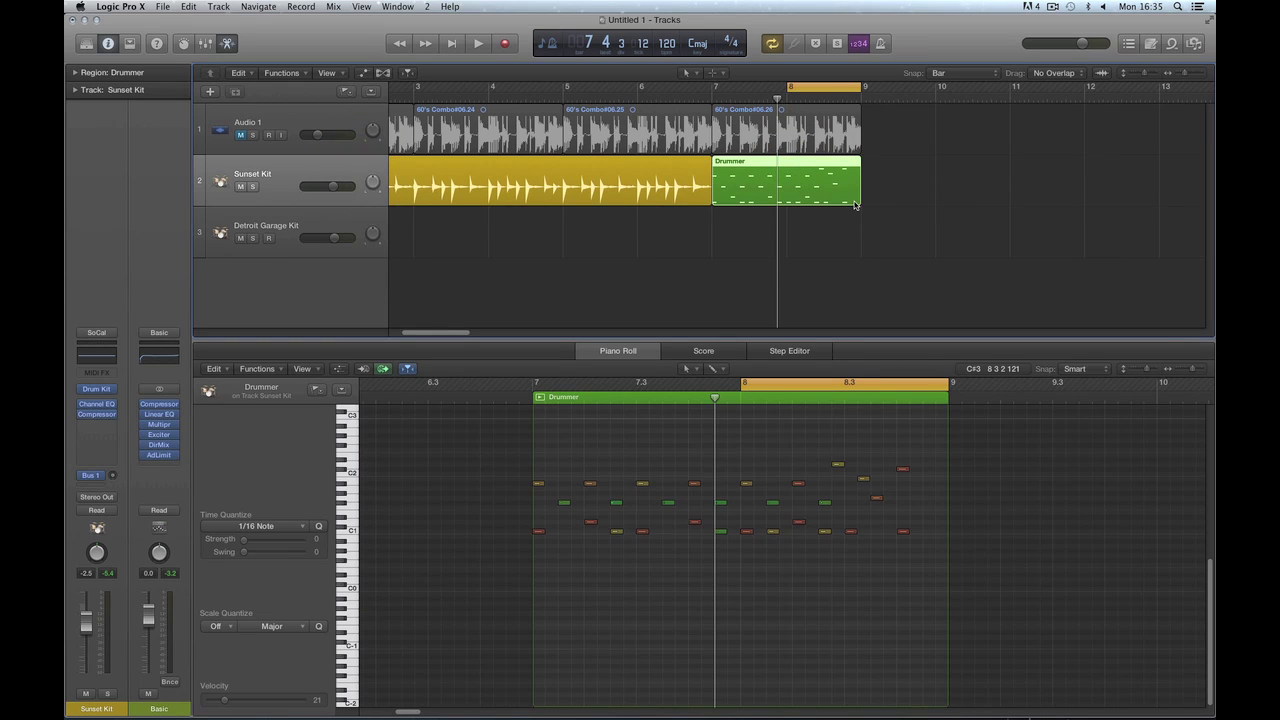
Play the cycled bar 8 fill again from the Tracks area
{"action": "key", "text": "space"}
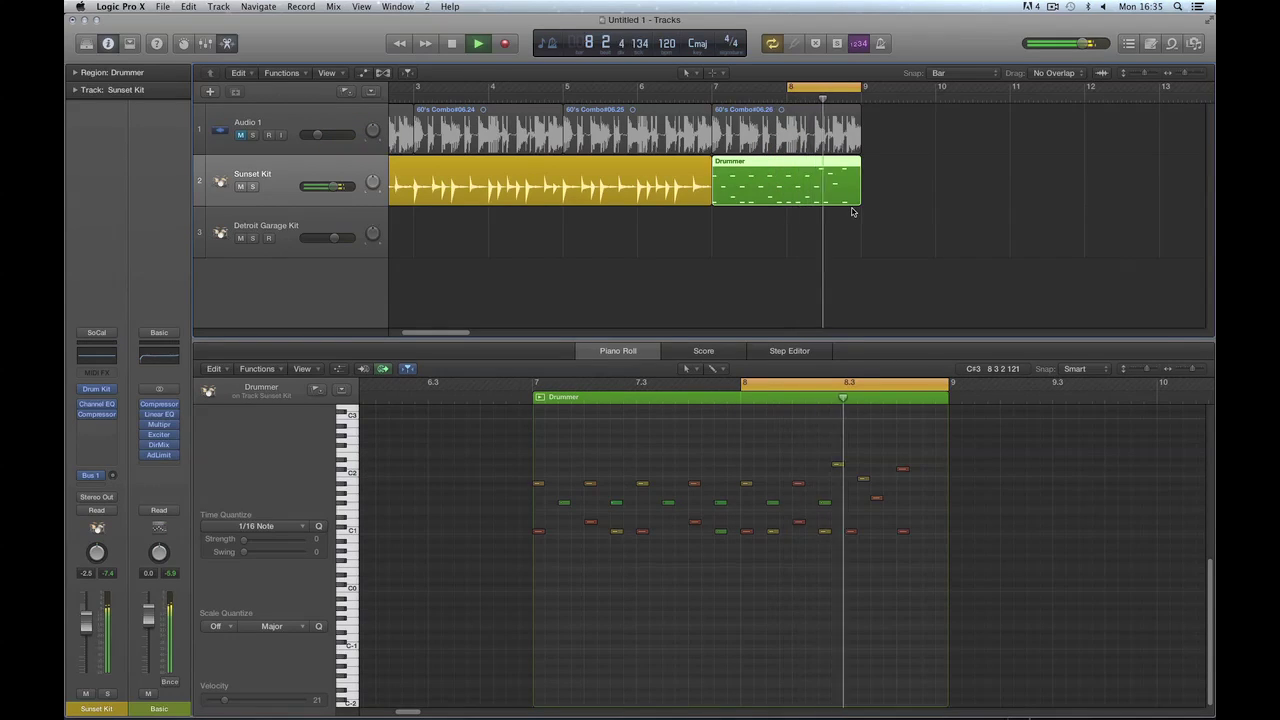
Stop playback, show track automation, and set the Sunset Kit automation lane to the Drum Kit's Crash Dampen parameter
{"action": "key", "text": "space"}
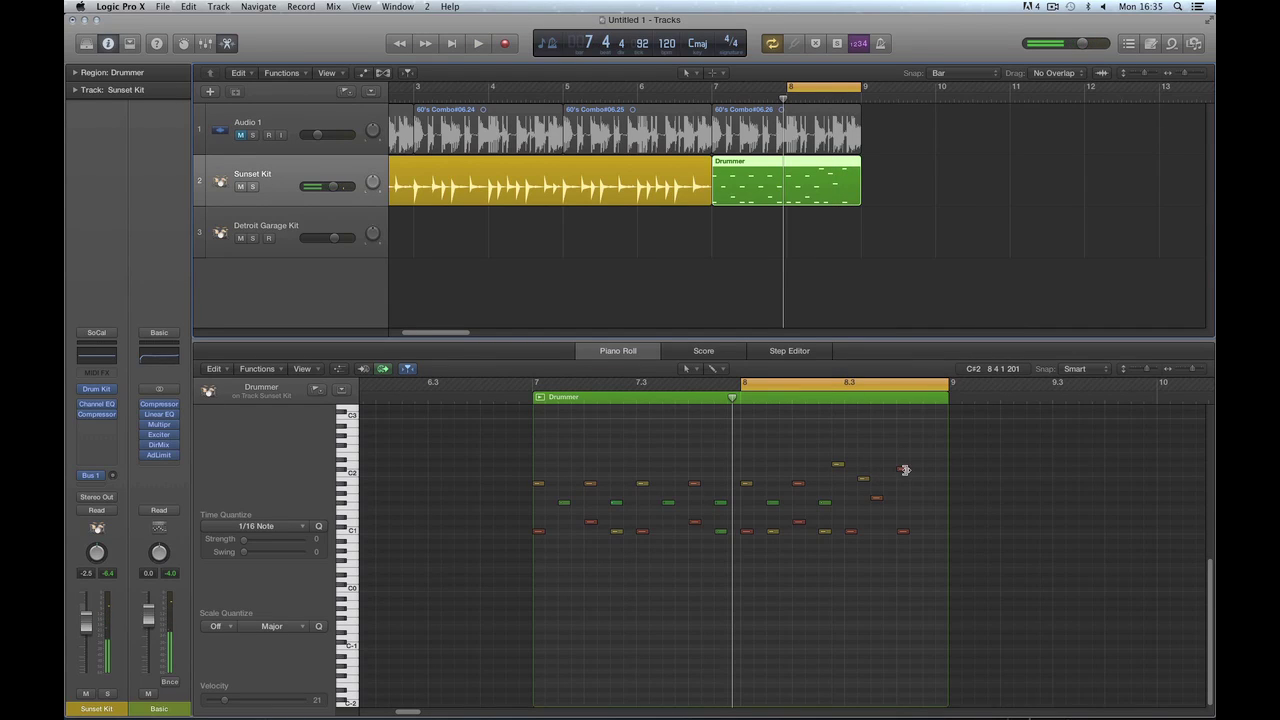
{"action": "left_click", "coordinate": [363, 74]}
{"action": "left_click", "coordinate": [308, 195]}
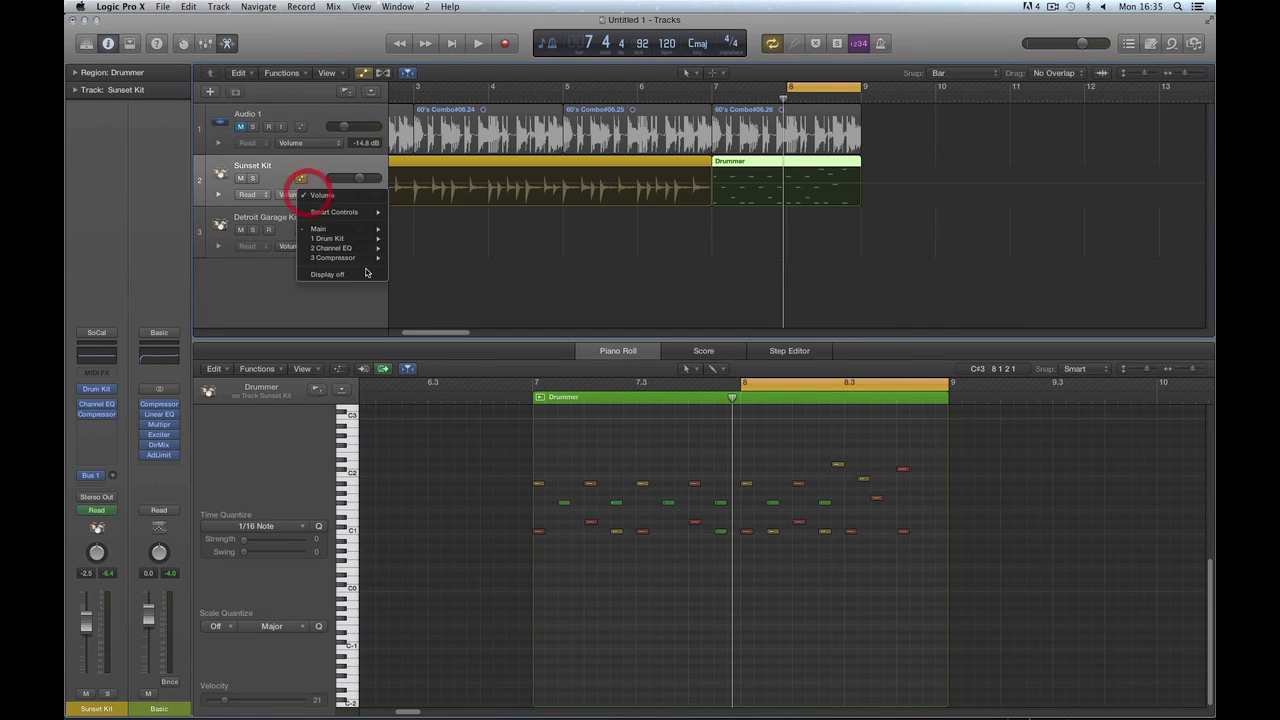
{"action": "mouse_move", "coordinate": [334, 241]}
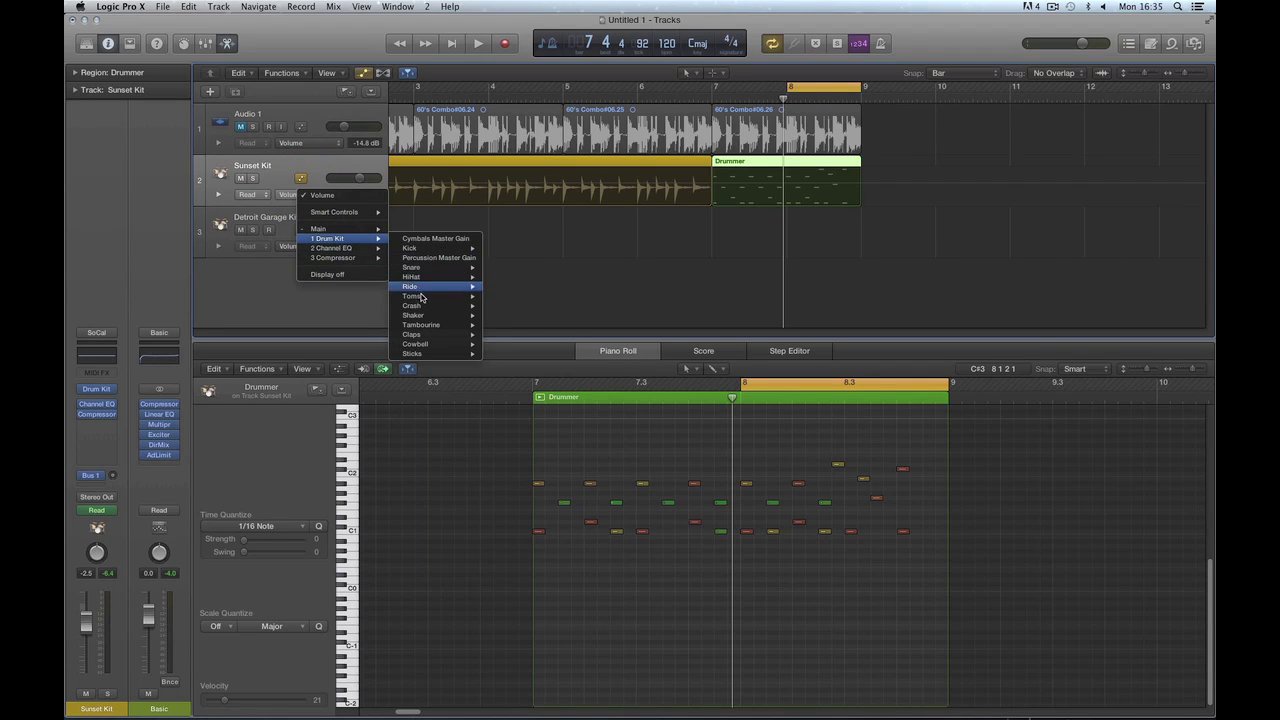
{"action": "mouse_move", "coordinate": [423, 307]}
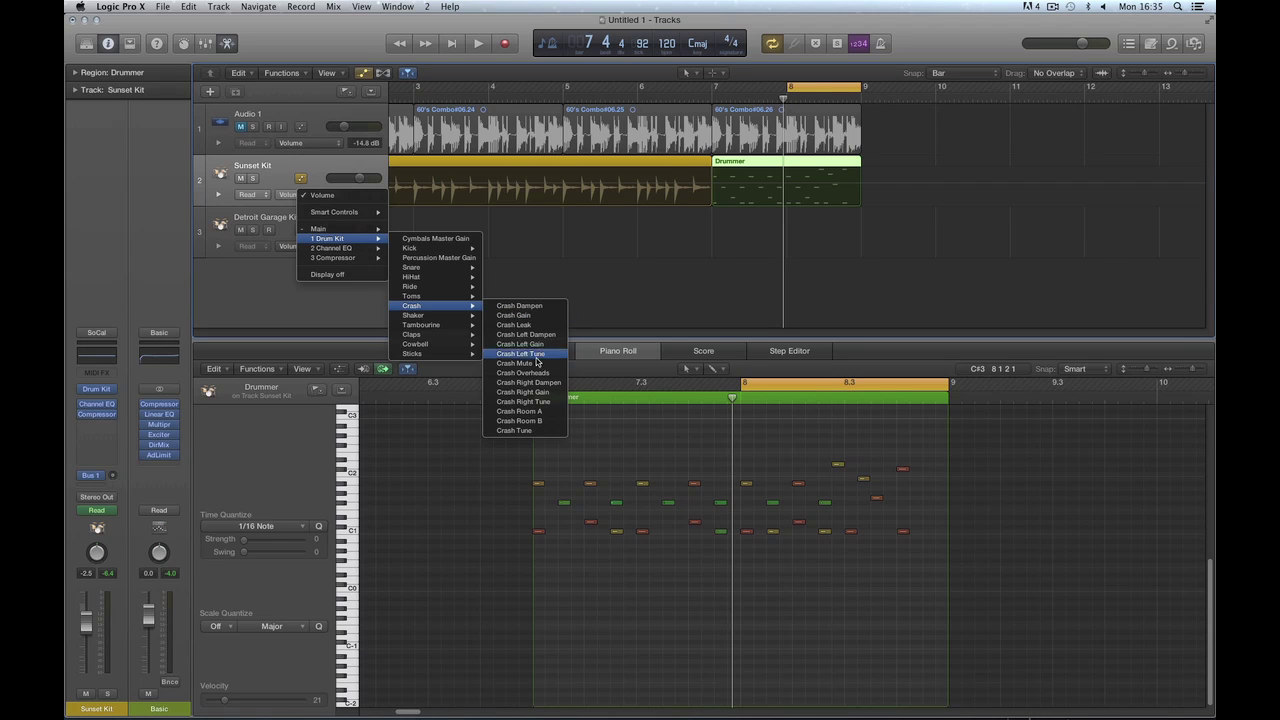
{"action": "left_click", "coordinate": [528, 307]}
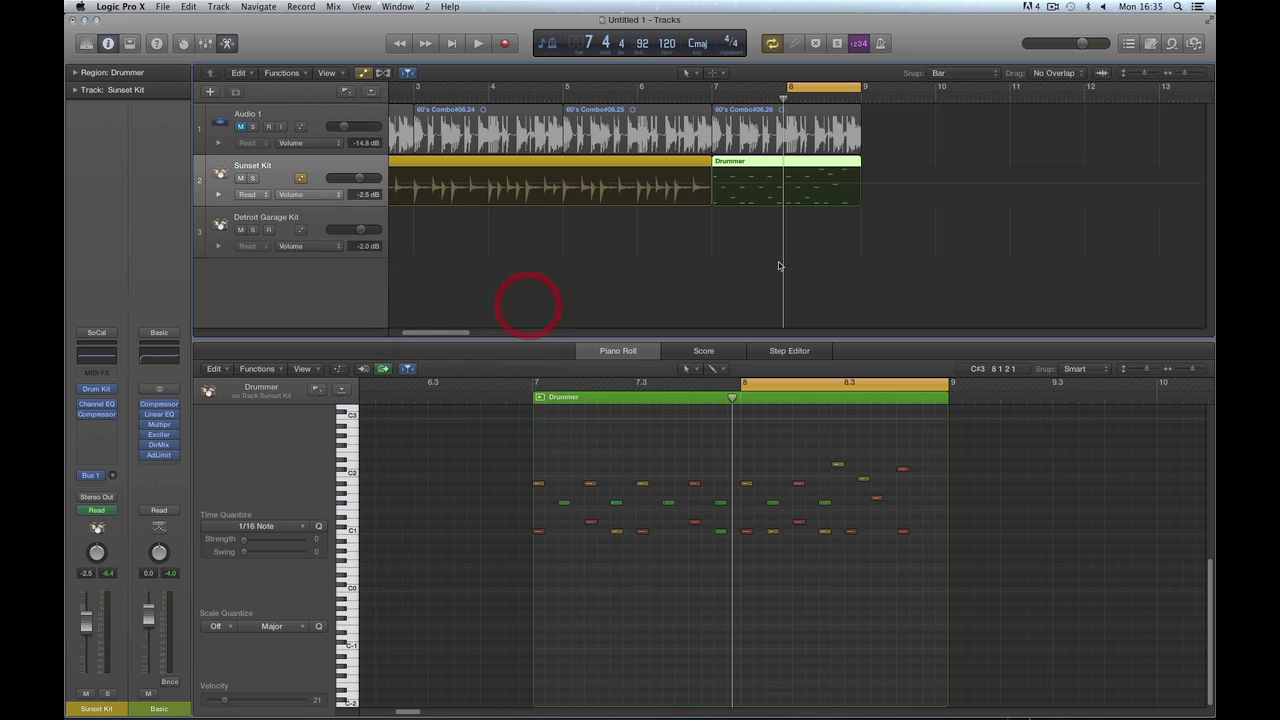
Add a Crash Dampen automation point in bar 8 of the Sunset Kit track, raise it to 86 %, and audition the fill
{"action": "left_click", "coordinate": [792, 207]}
{"action": "left_click", "coordinate": [795, 205]}
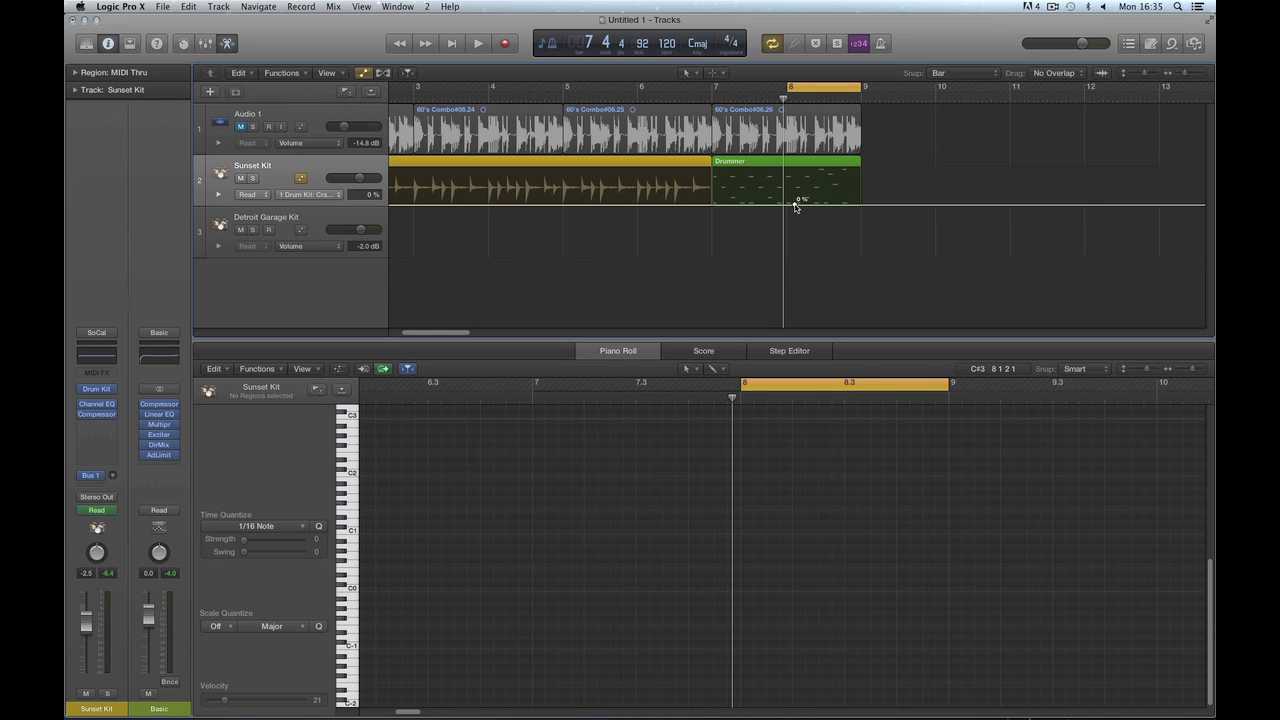
{"action": "left_click_drag", "start_coordinate": [795, 205], "coordinate": [812, 176]}
{"action": "key", "text": "space"}
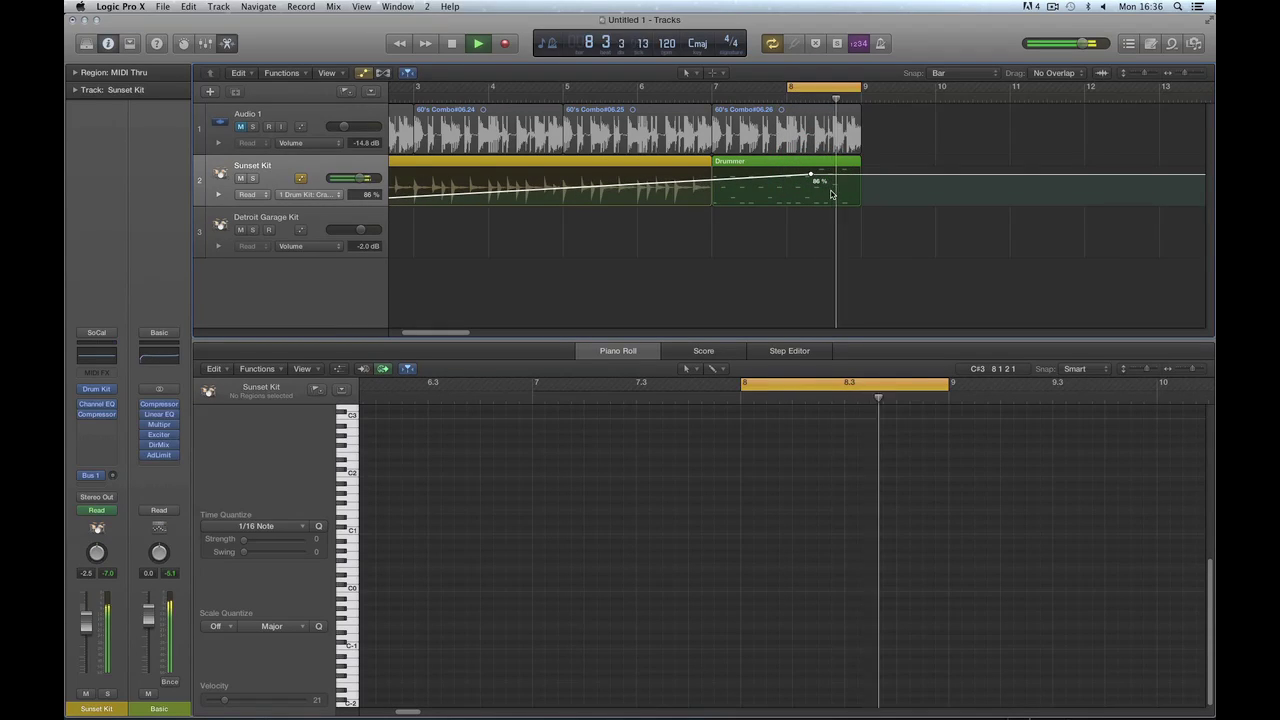
{"action": "key", "text": "space"}
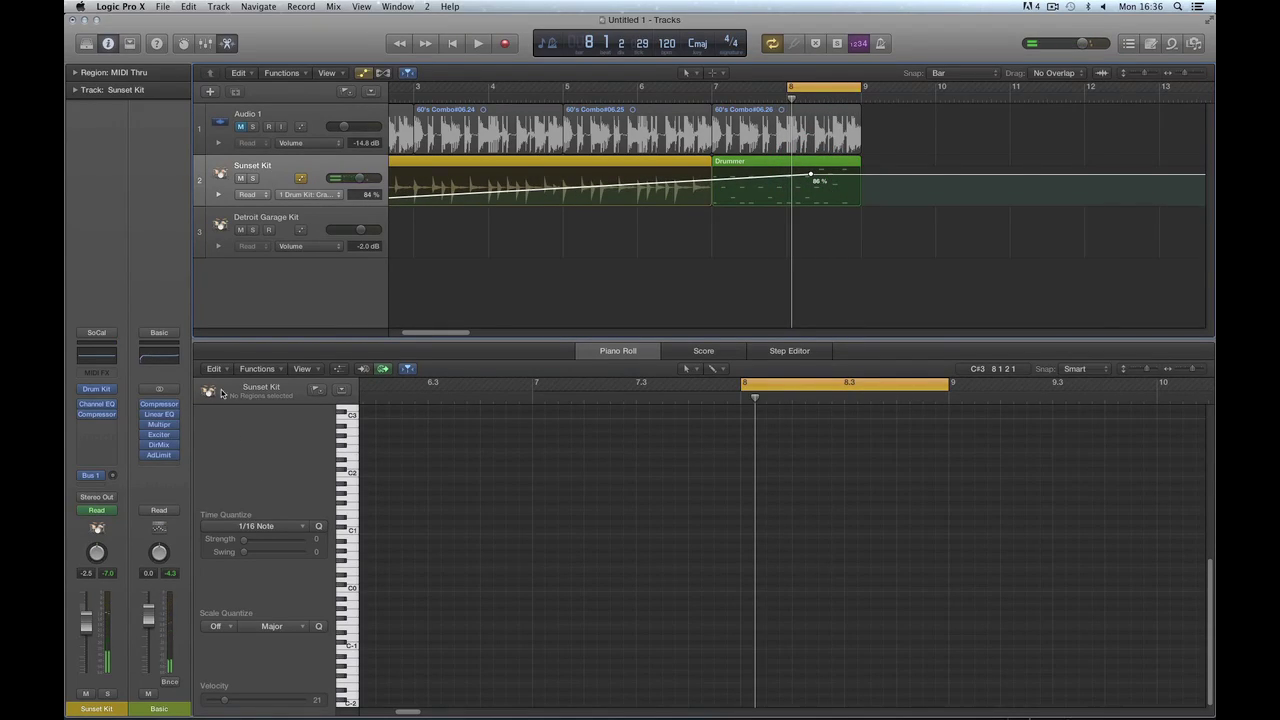
Open the Sunset Kit in Drum Kit Designer, examine the Tune, Dampen and Gain controls for the crash cymbals, and close it
{"action": "left_click", "coordinate": [98, 389]}
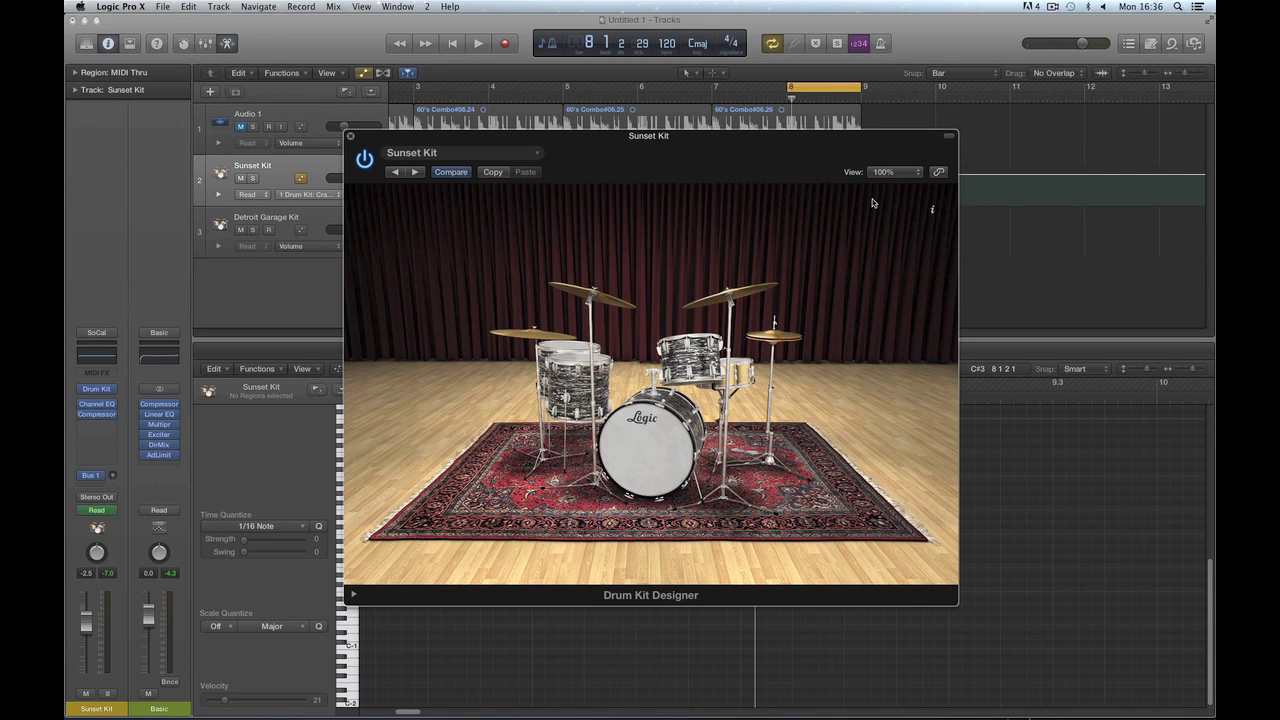
{"action": "left_click", "coordinate": [732, 294]}
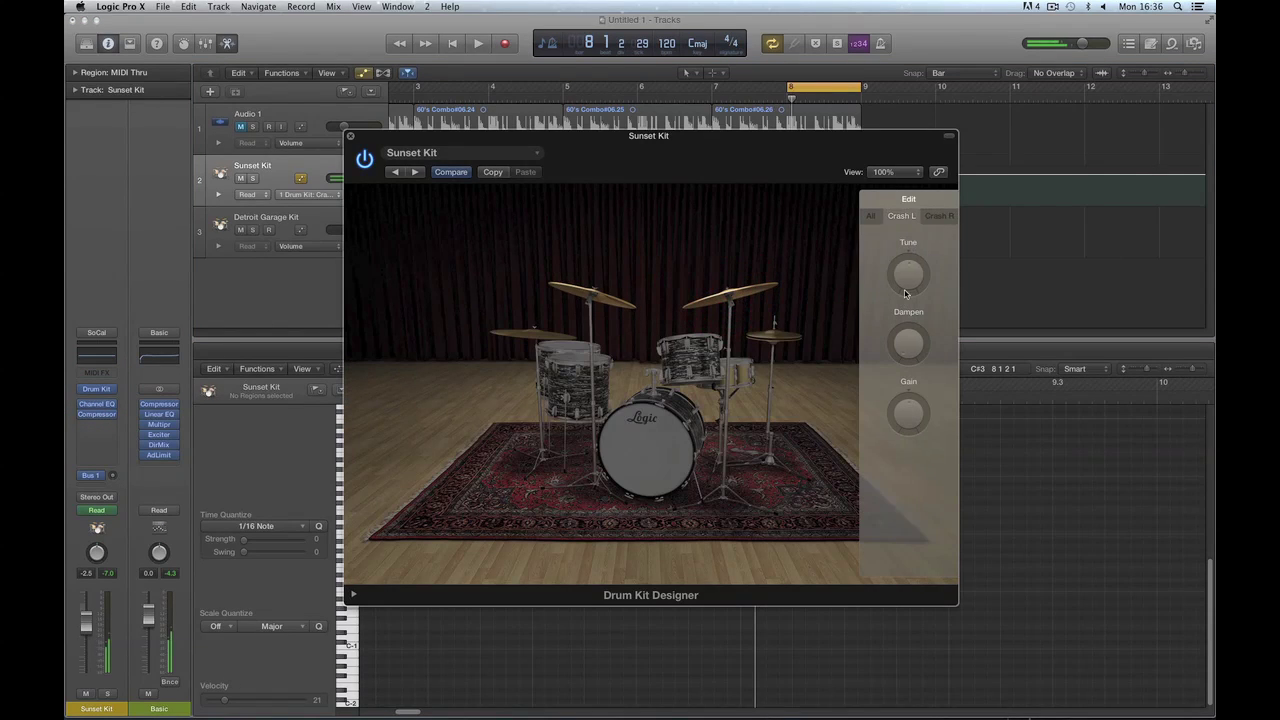
{"action": "left_click", "coordinate": [927, 215]}
{"action": "left_click", "coordinate": [901, 216]}
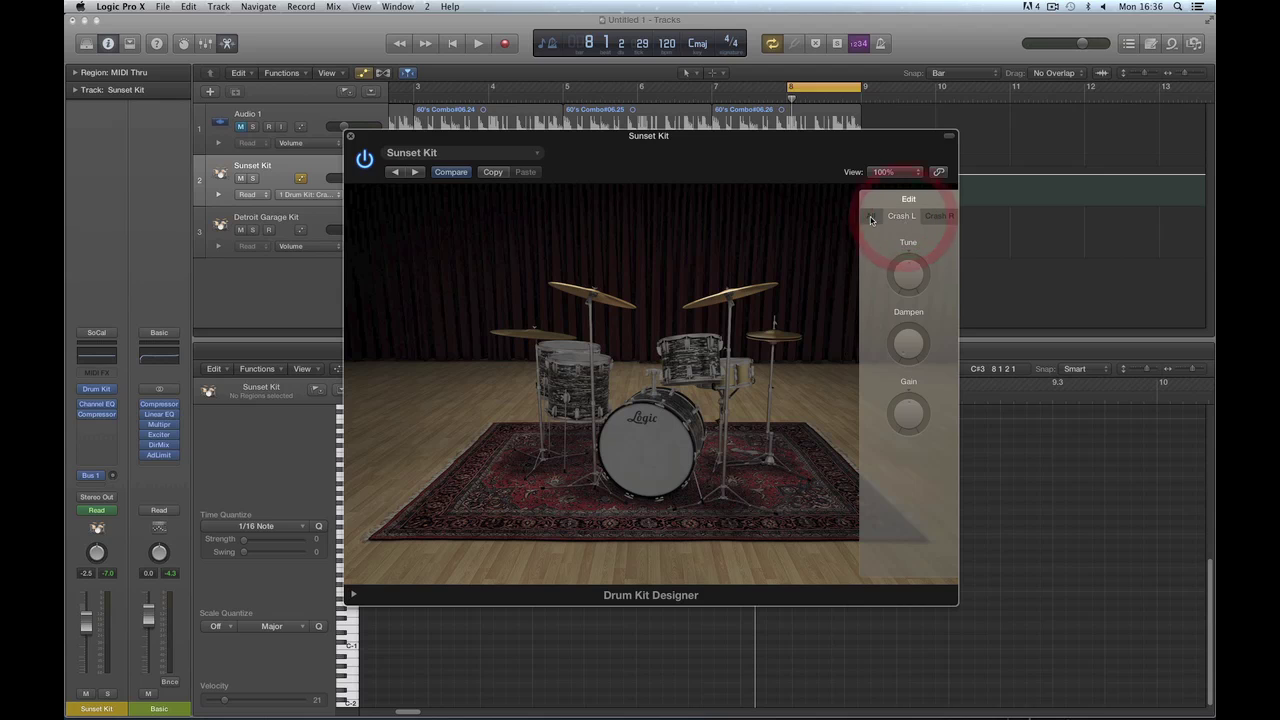
{"action": "left_click", "coordinate": [870, 216]}
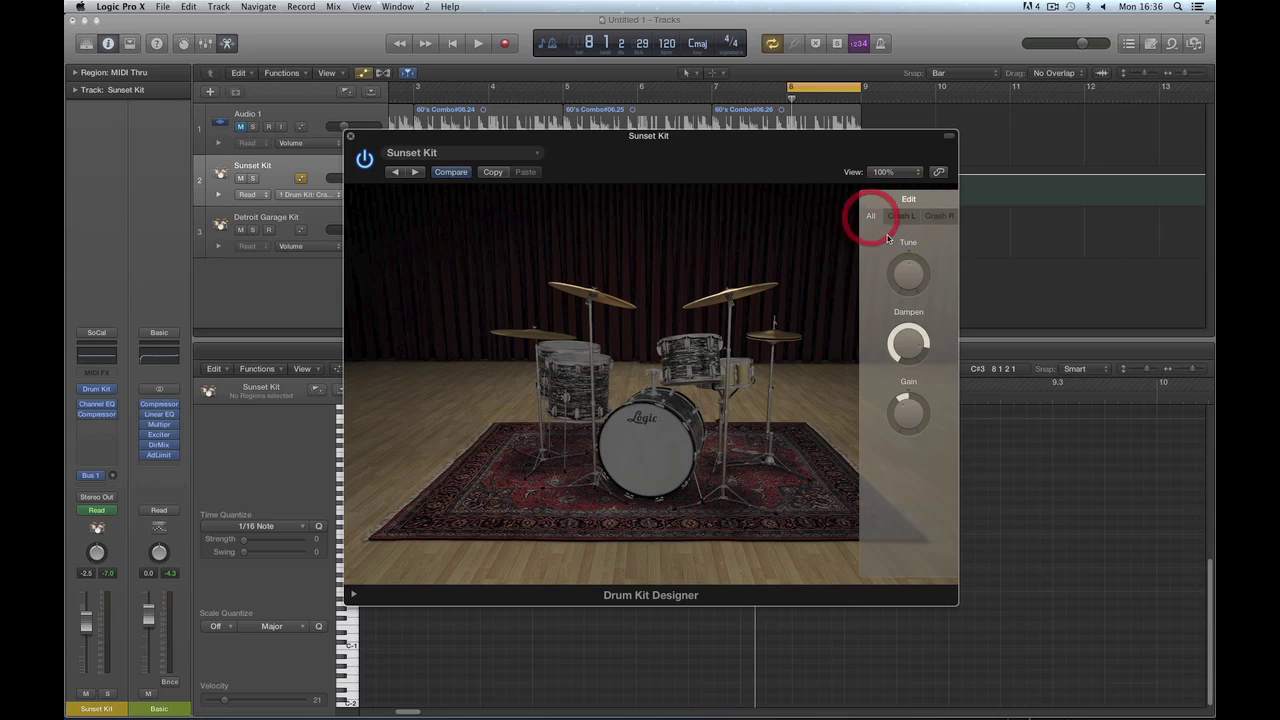
{"action": "left_click", "coordinate": [908, 344]}
{"action": "left_click", "coordinate": [908, 411]}
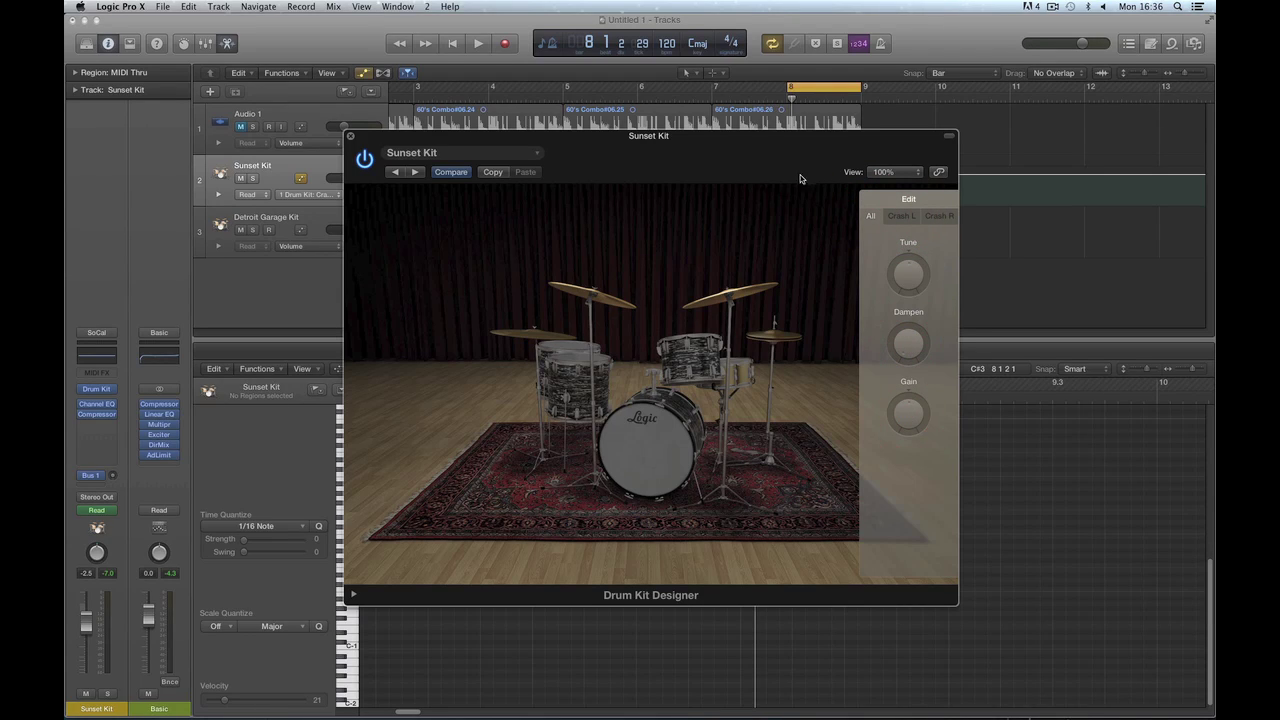
{"action": "left_click", "coordinate": [348, 136]}
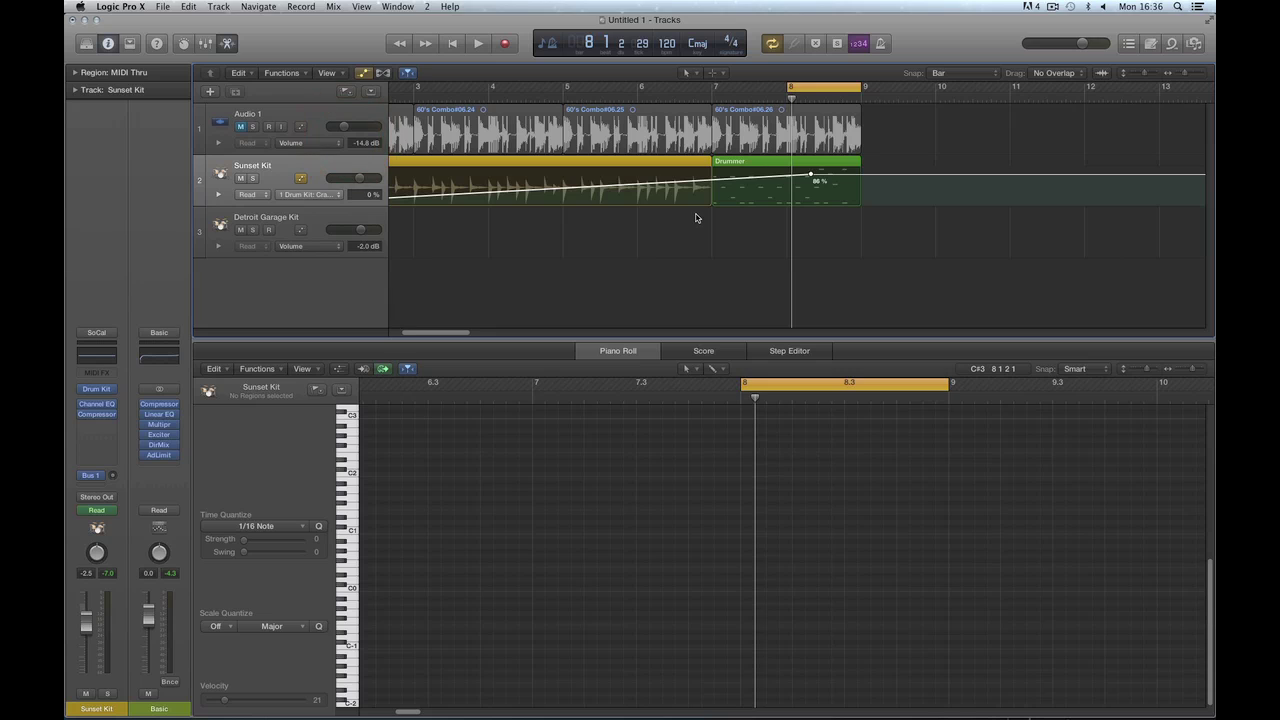
Lower the Crash Dampen automation point in bar 8 to 0 % and play the fill before and after to compare
{"action": "key", "text": "space"}
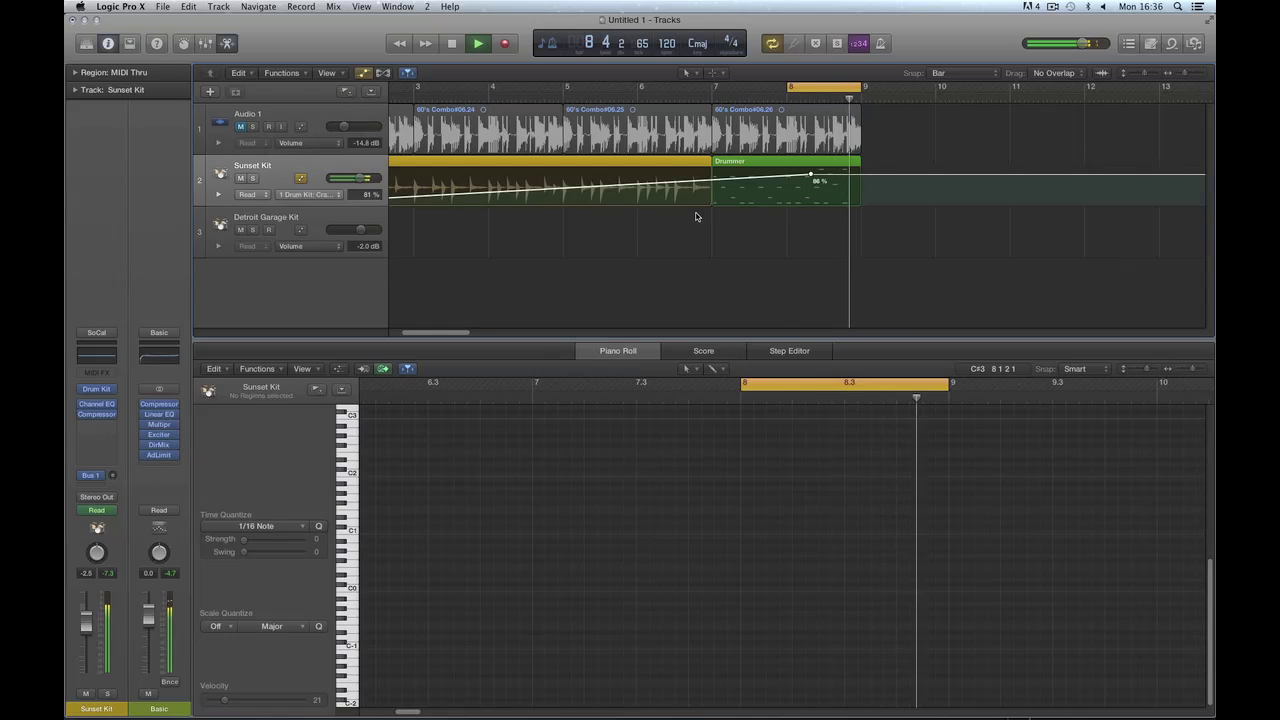
{"action": "key", "text": "space"}
{"action": "left_click_drag", "start_coordinate": [811, 176], "coordinate": [812, 213]}
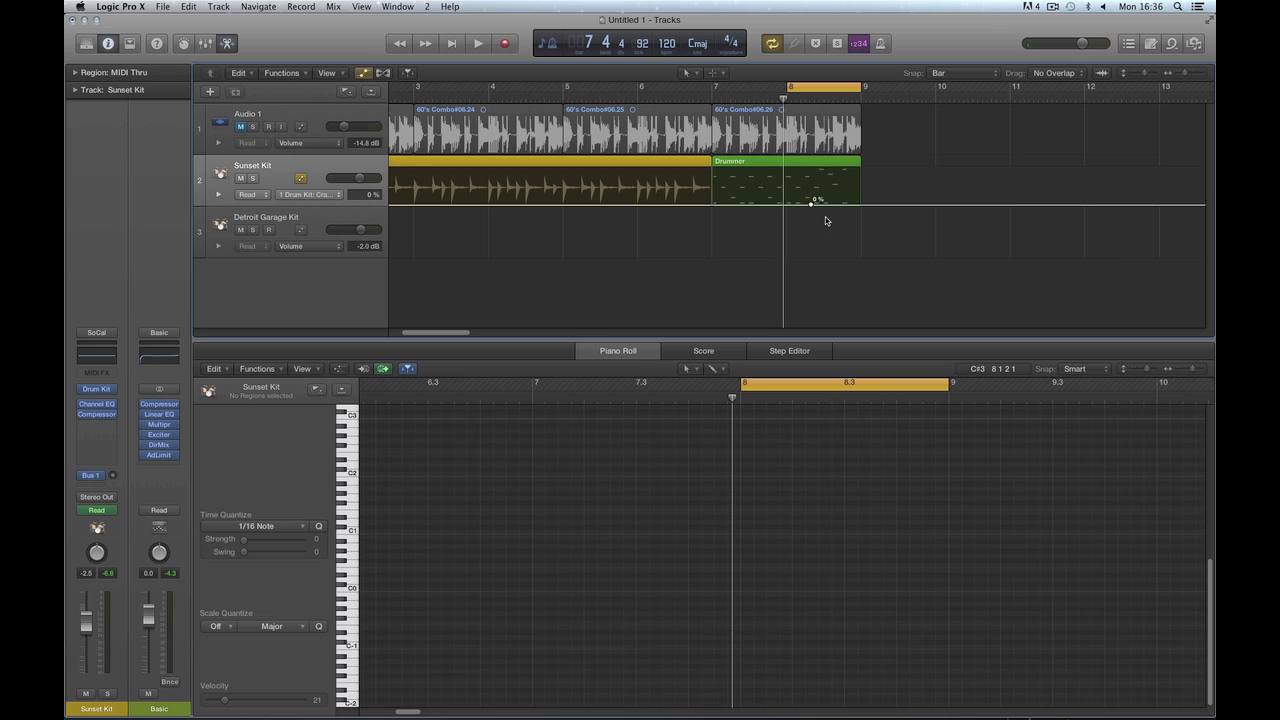
{"action": "key", "text": "space"}
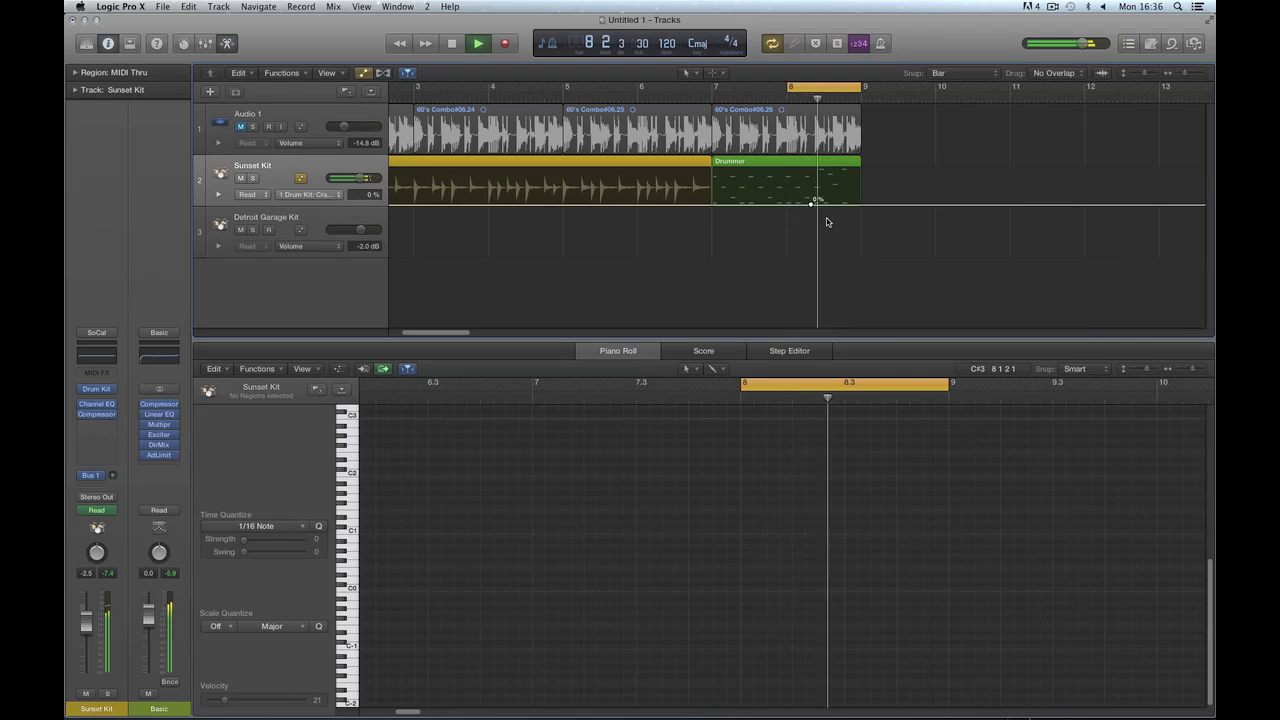
{"action": "key", "text": "space"}
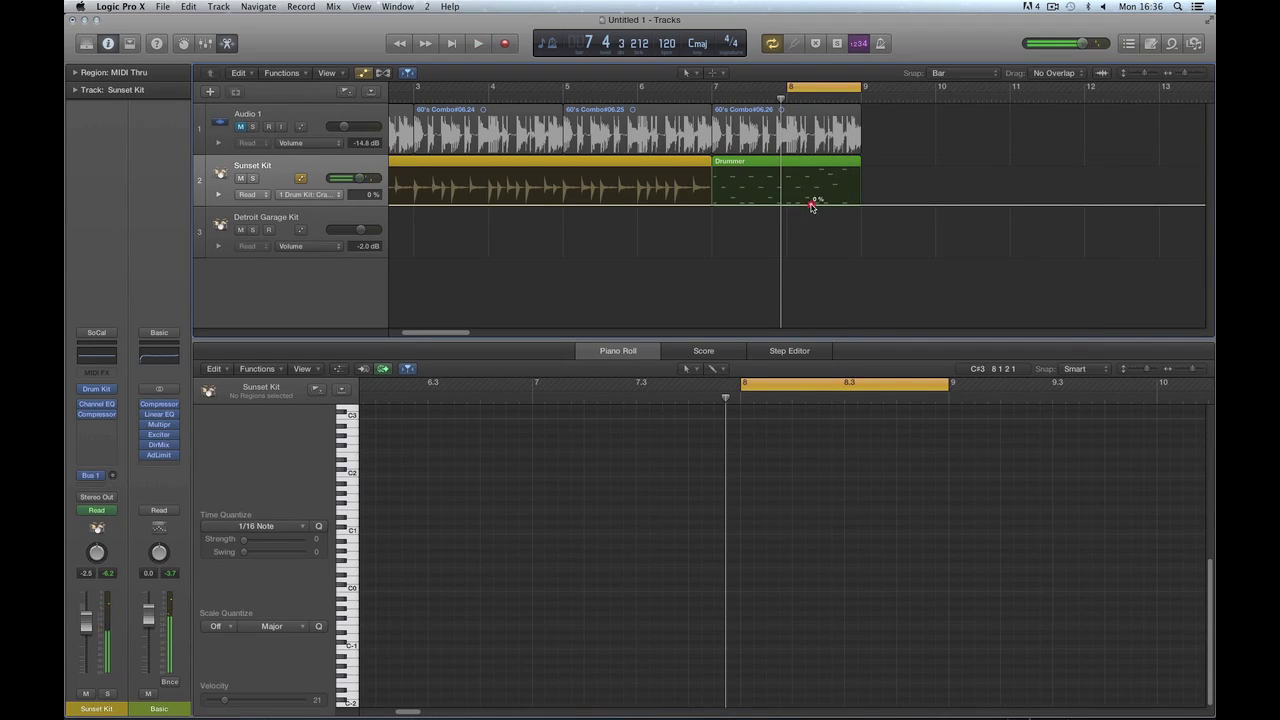
Shape the Crash Dampen automation in bar 8 to rise from 0 % to a plateau near 79 %, drop to 0 %, and audition it
{"action": "left_click_drag", "start_coordinate": [811, 204], "coordinate": [847, 173]}
{"action": "mouse_move", "coordinate": [853, 176]}
{"action": "left_mouse_down"}
{"action": "mouse_move", "coordinate": [850, 208]}
{"action": "mouse_move", "coordinate": [844, 178]}
{"action": "left_mouse_up"}
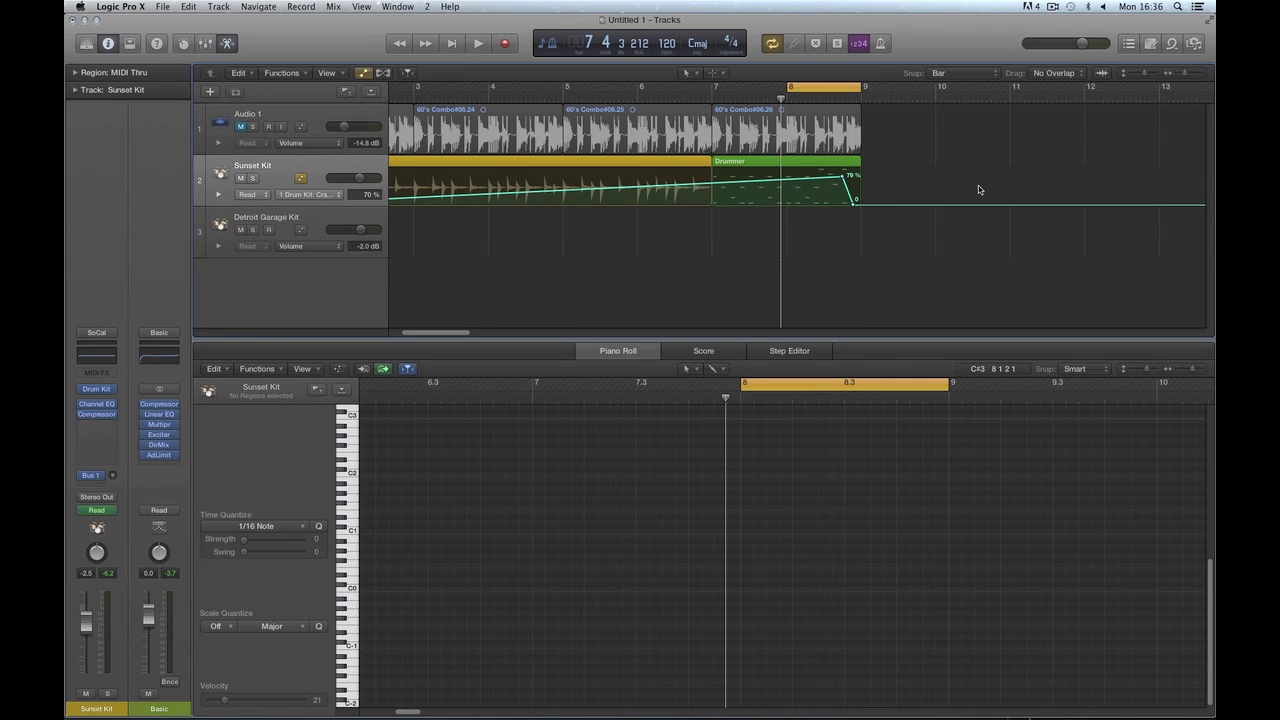
{"action": "left_click", "coordinate": [807, 182]}
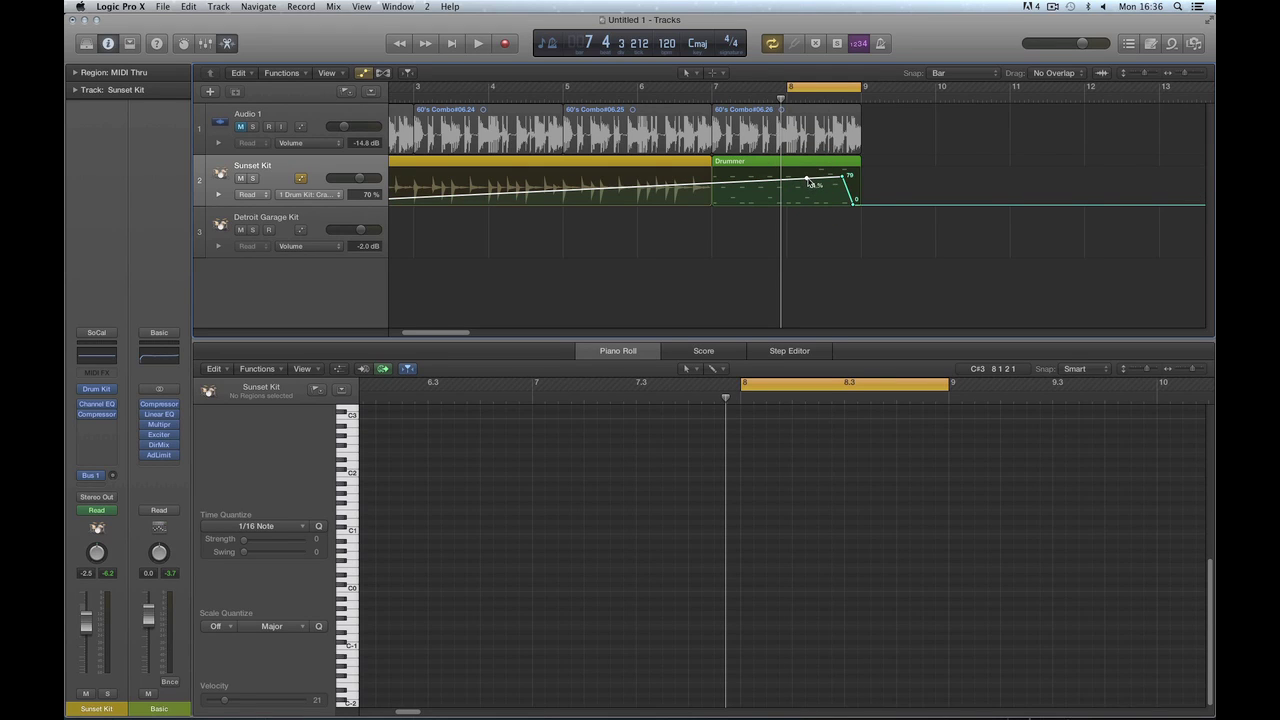
{"action": "left_click_drag", "start_coordinate": [807, 180], "coordinate": [812, 216]}
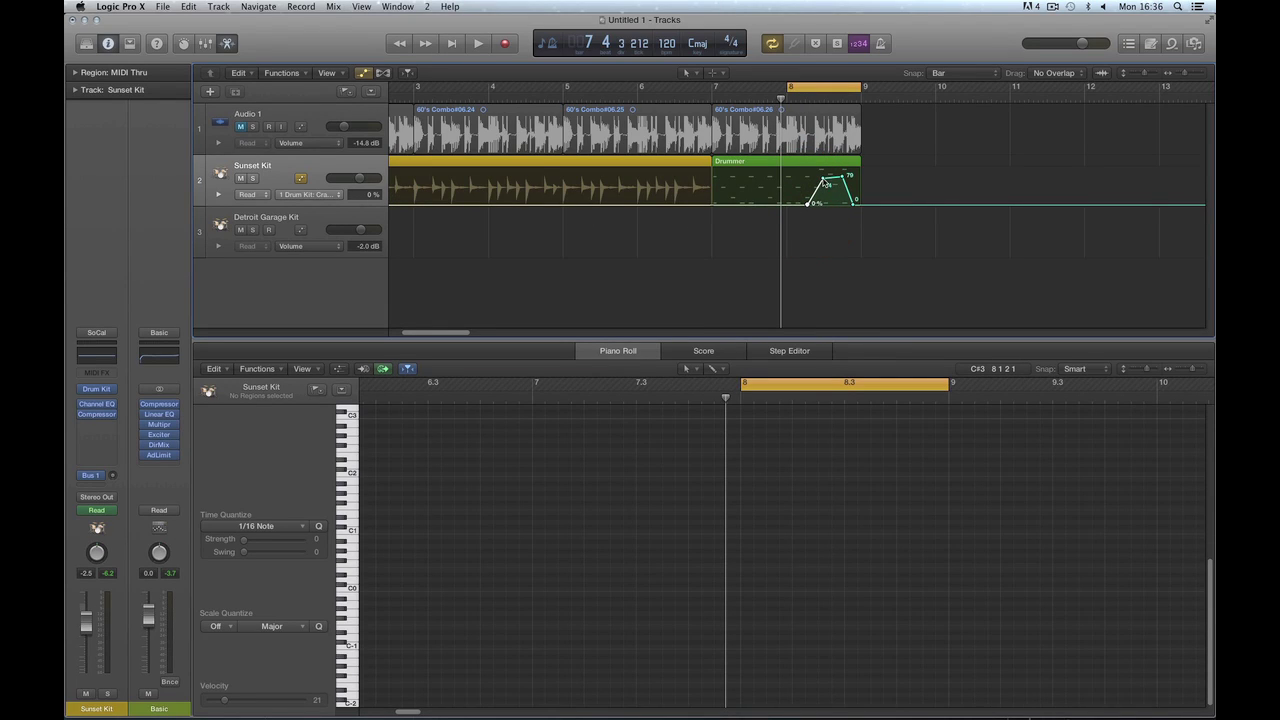
{"action": "left_click_drag", "start_coordinate": [826, 184], "coordinate": [824, 178]}
{"action": "key", "text": "space"}
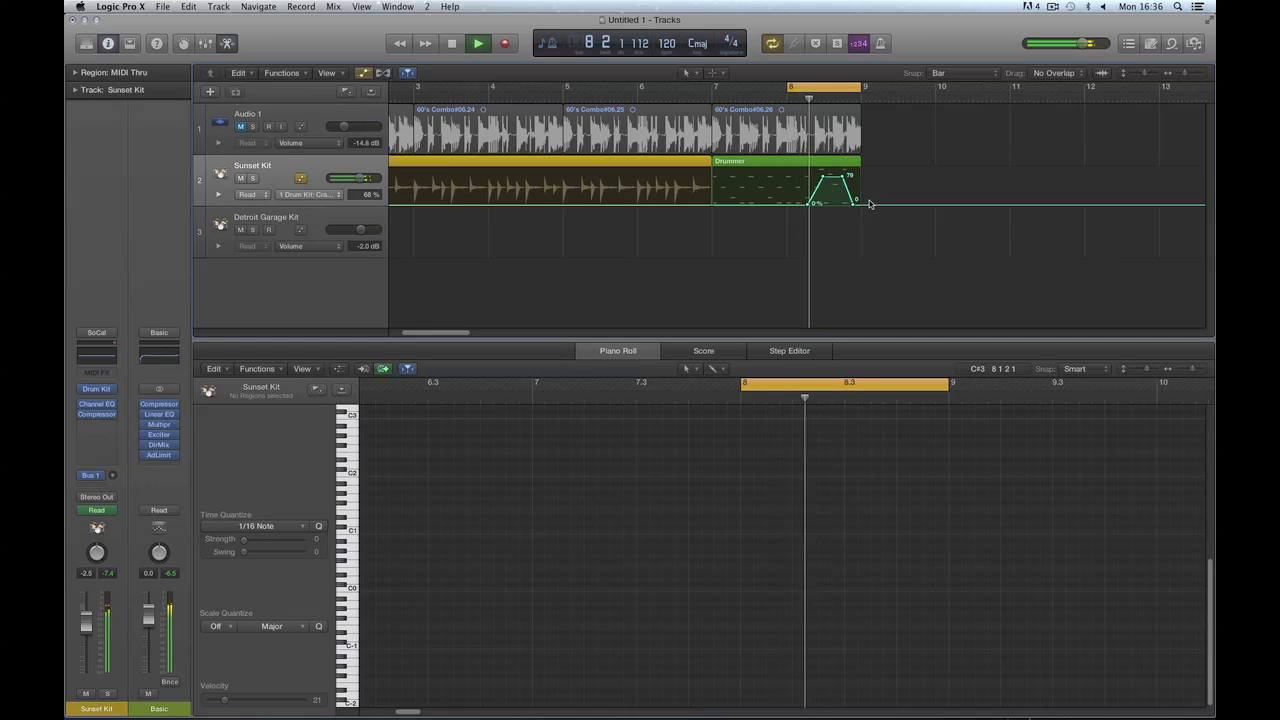
{"action": "key", "text": "space"}
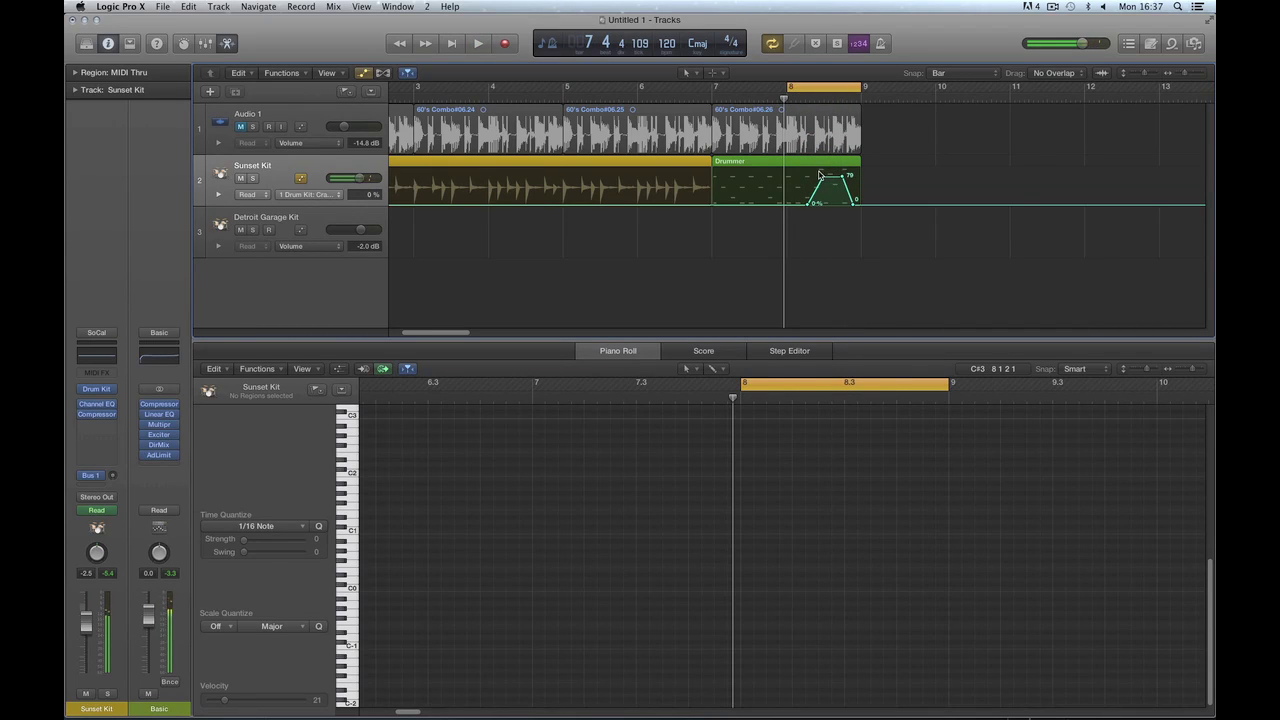
Shift the Crash Dampen plateau toward the end of bar 8 so it drops vertically to 0 %, and play it back
{"action": "left_click_drag", "start_coordinate": [819, 171], "coordinate": [851, 177]}
{"action": "key", "text": "space"}
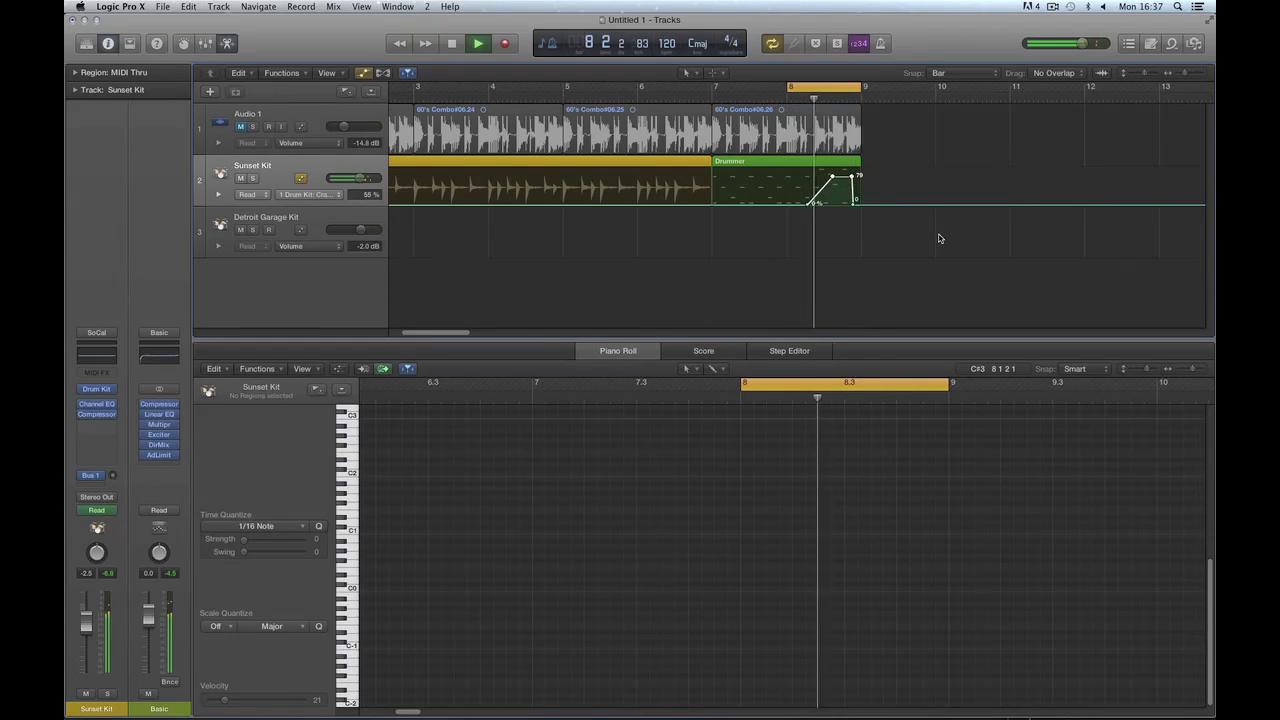
{"action": "key", "text": "space"}
{"action": "left_click", "coordinate": [825, 246]}
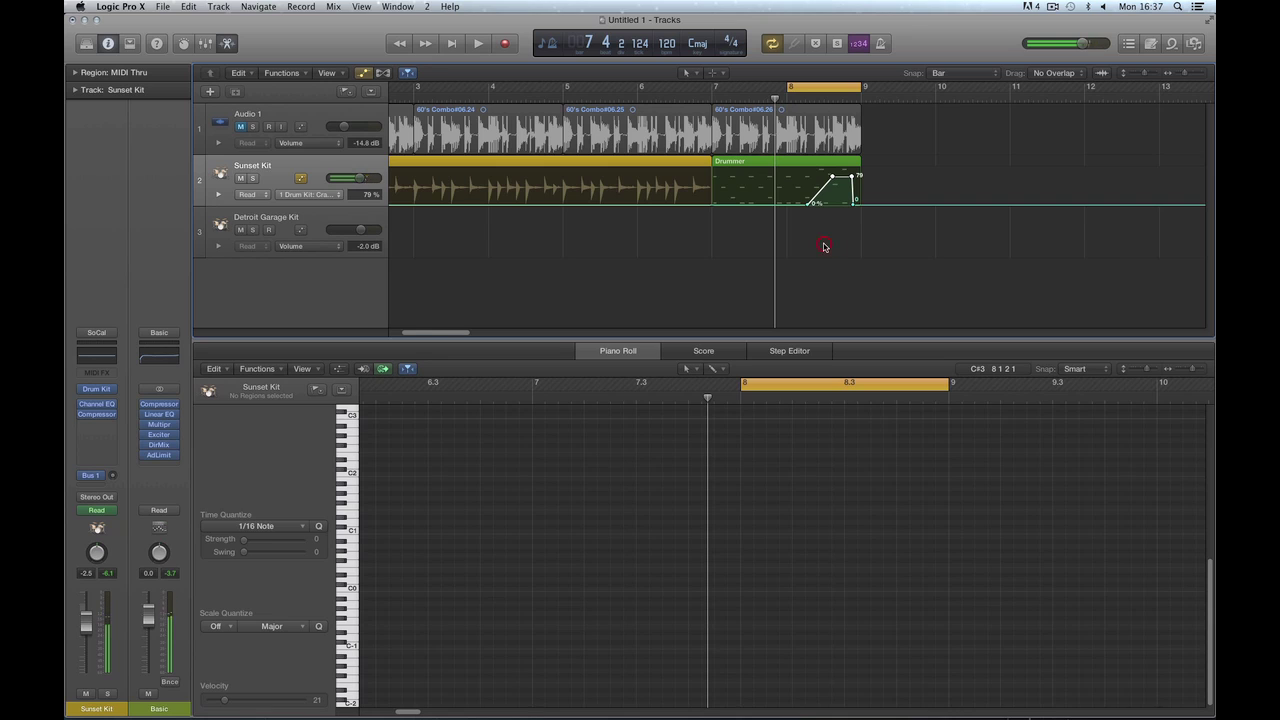
Create a new Drummer region at bar 9 on the Sunset Kit track with the Pencil Tool
{"action": "key", "text": "super+Left"}
{"action": "key", "text": "super+Left"}
{"action": "key", "text": "super+Left"}
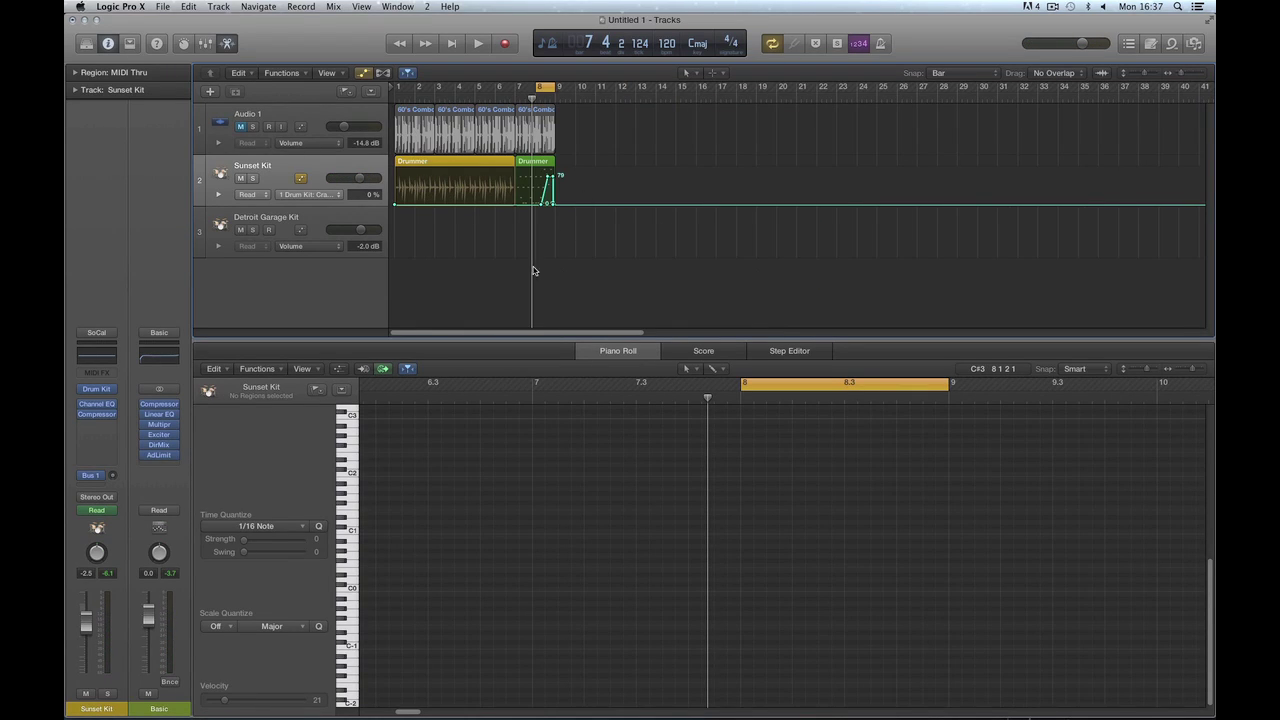
{"action": "right_click", "coordinate": [634, 304]}
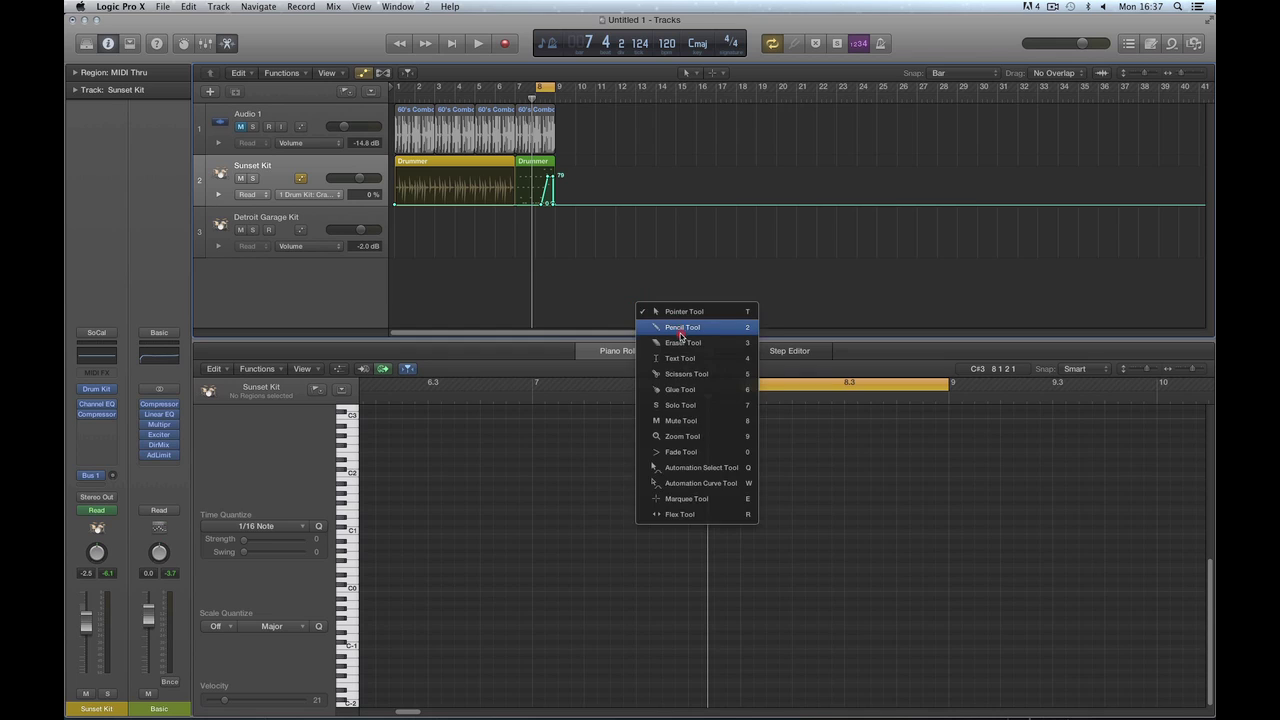
{"action": "left_click", "coordinate": [682, 328]}
{"action": "left_click", "coordinate": [566, 167]}
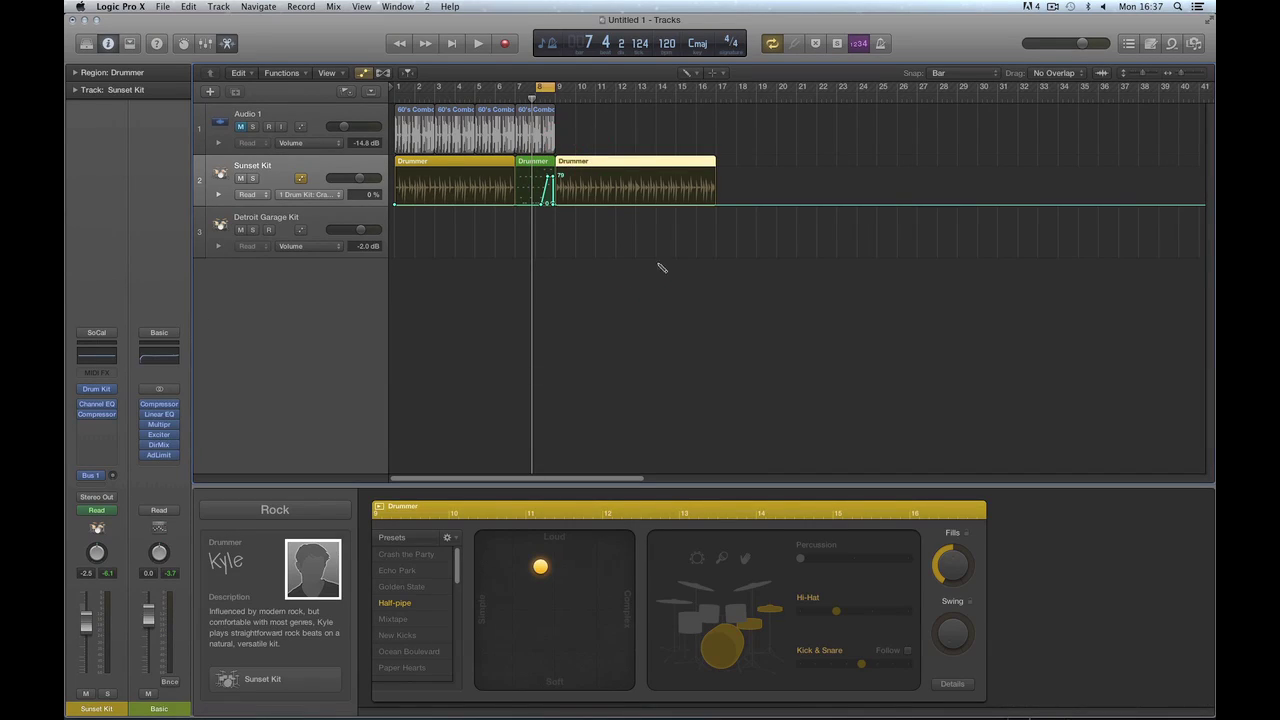
Add another Drummer region at bar 17, return to the Pointer Tool, and move the region to bar 18 with its automation data
{"action": "left_click", "coordinate": [728, 164]}
{"action": "right_click", "coordinate": [711, 334]}
{"action": "left_click", "coordinate": [732, 335]}
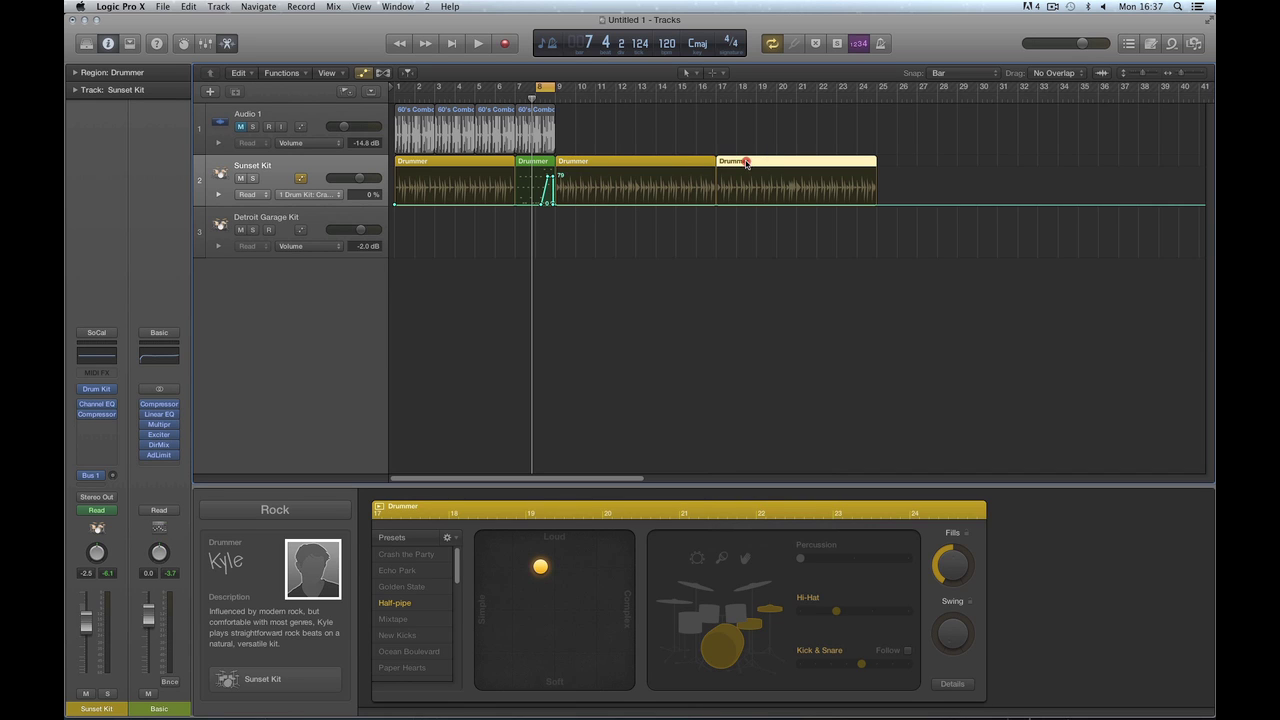
{"action": "left_click_drag", "start_coordinate": [746, 163], "coordinate": [766, 163]}
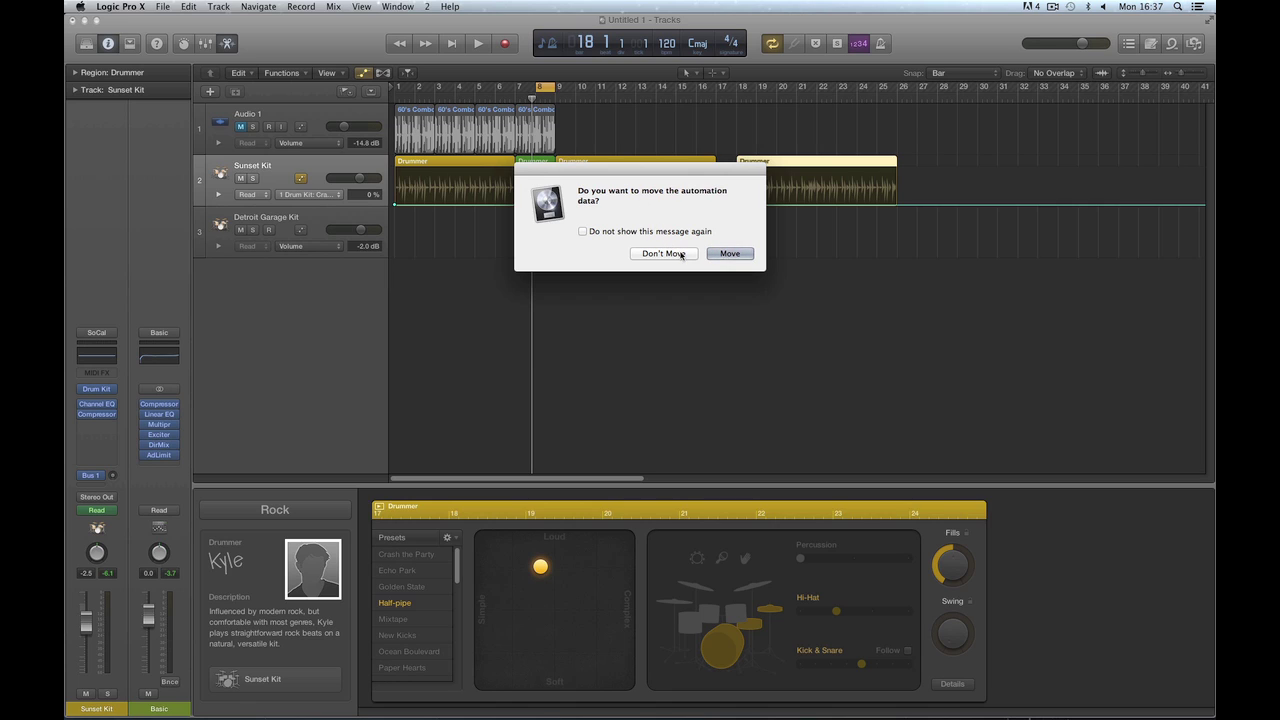
{"action": "left_click", "coordinate": [716, 254]}
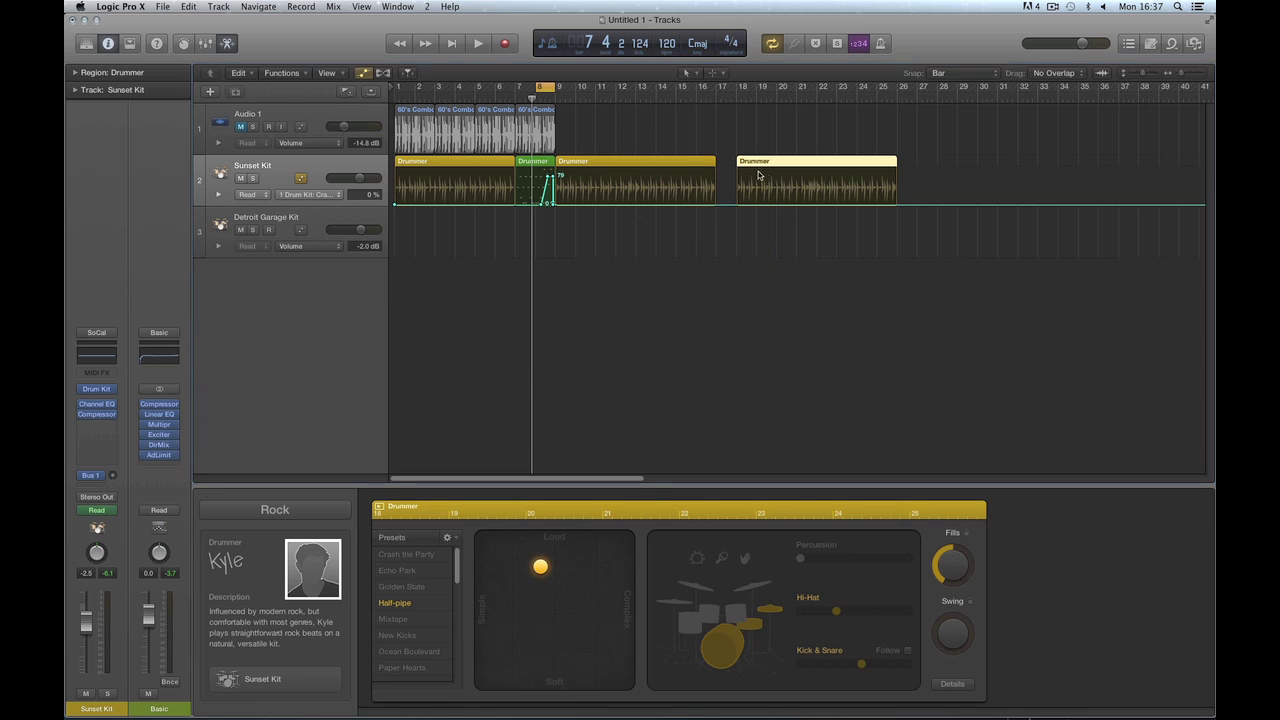
Delete the Drummer region at bar 18 with its automation data and remove the leftover automation points at bars 18 and 26
{"action": "key", "text": "Delete"}
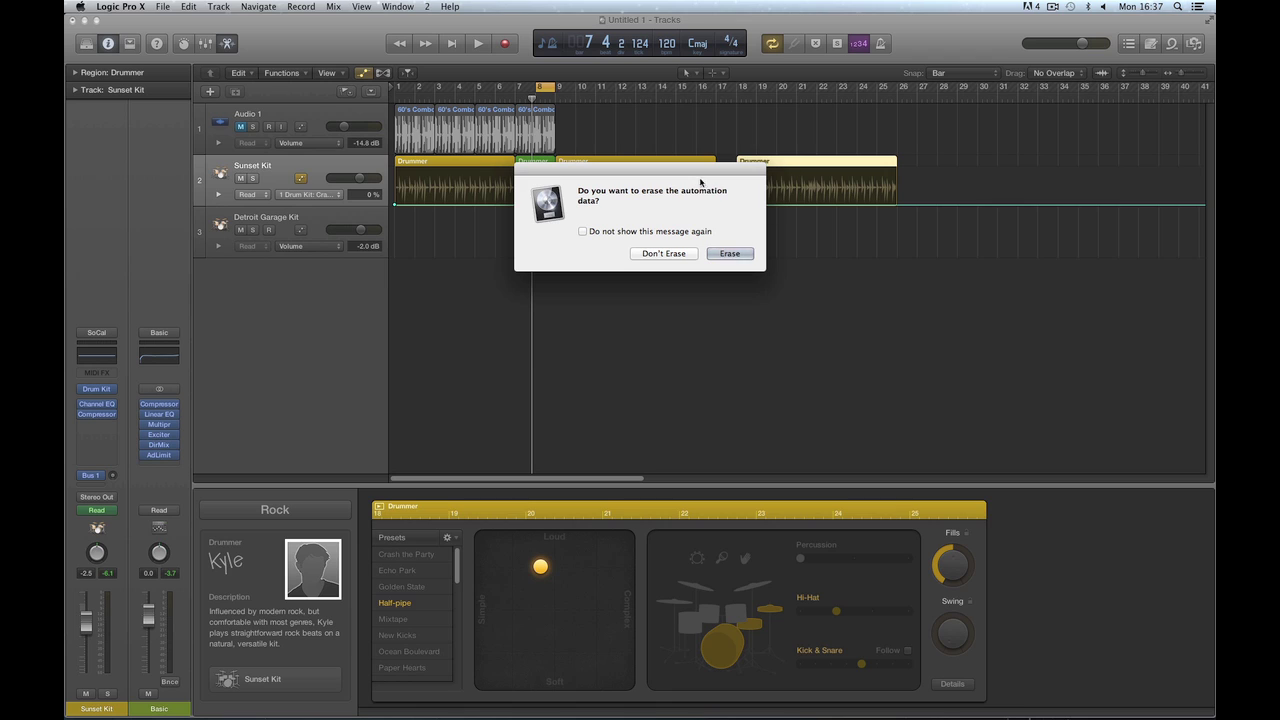
{"action": "left_click_drag", "start_coordinate": [700, 182], "coordinate": [760, 296]}
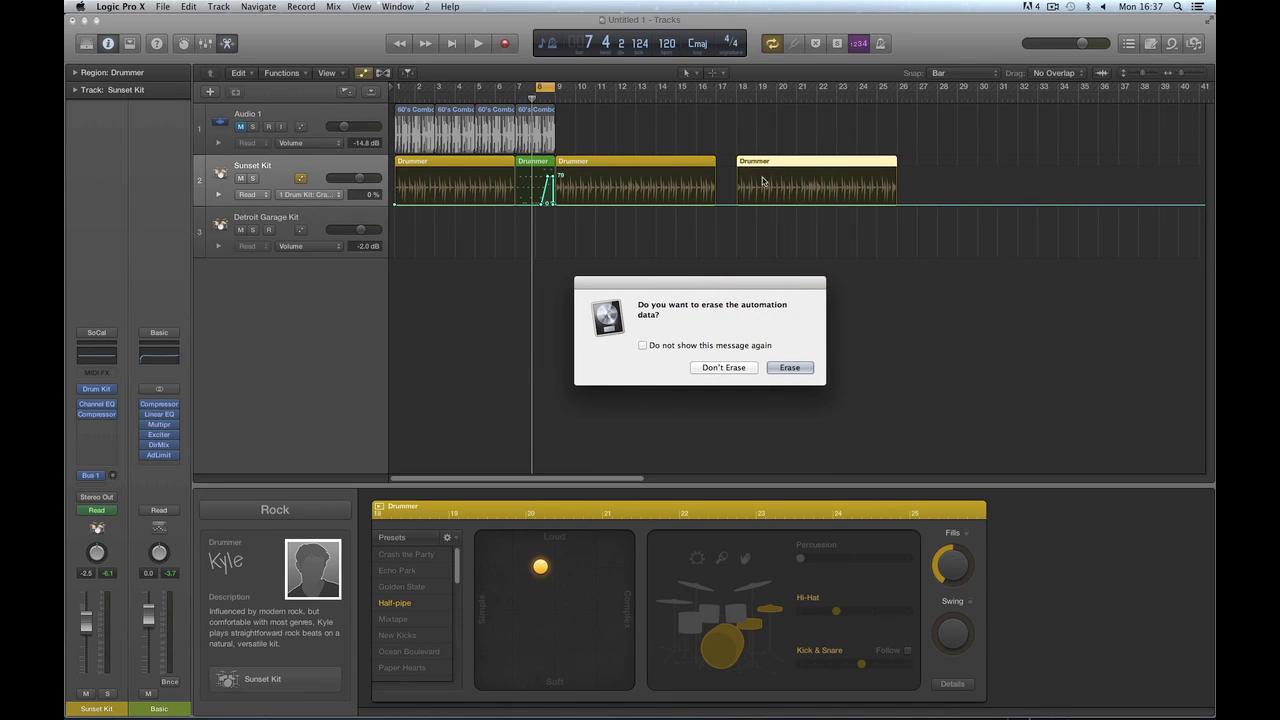
{"action": "left_click", "coordinate": [789, 368]}
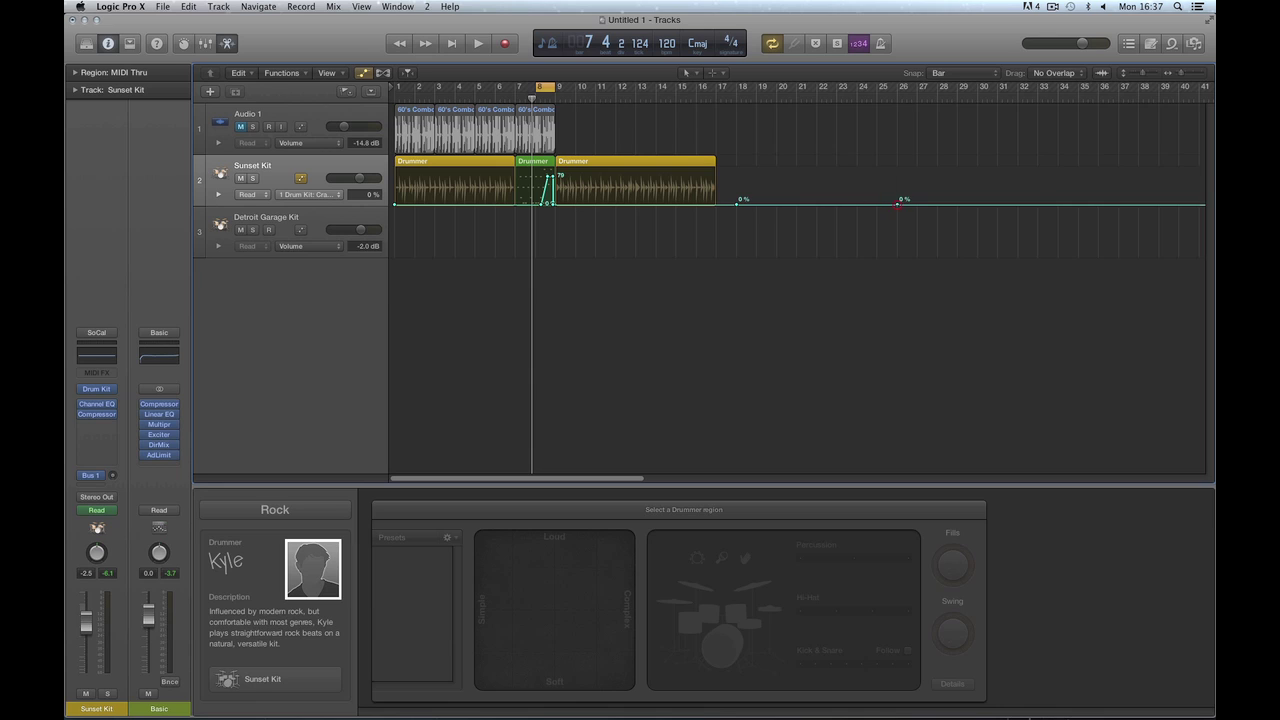
{"action": "left_click", "coordinate": [898, 205]}
{"action": "left_click", "coordinate": [737, 205]}
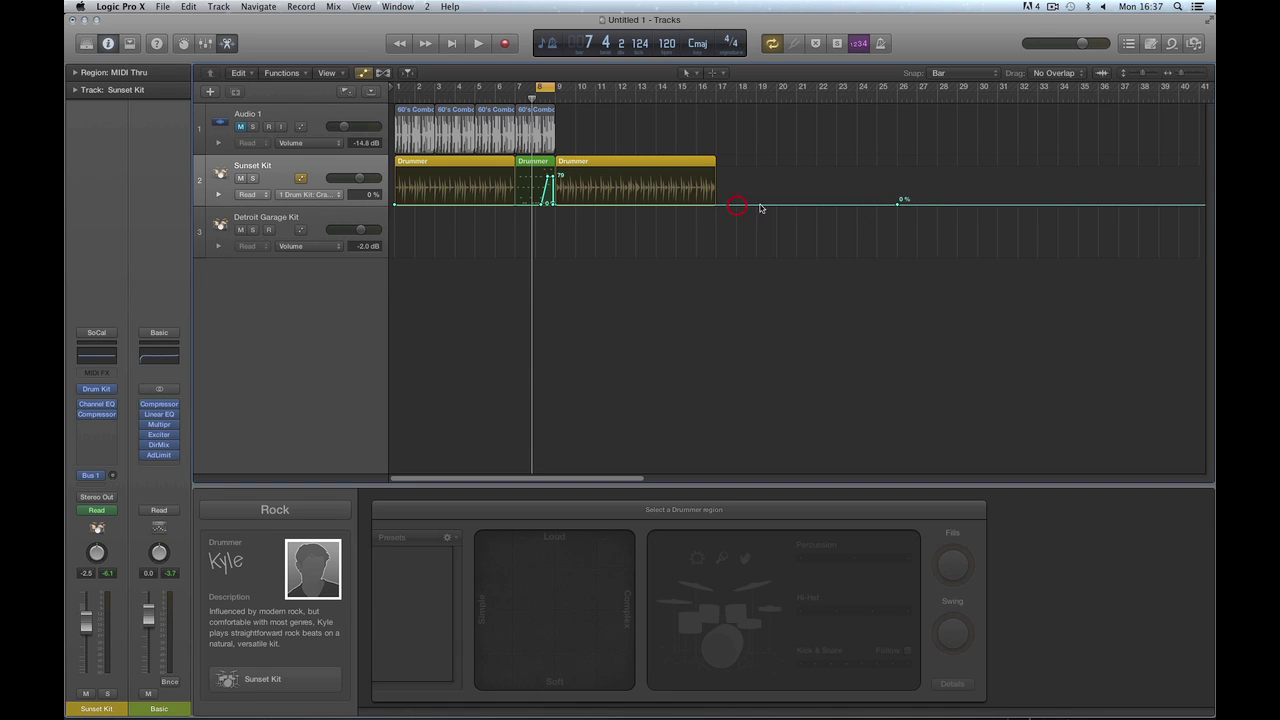
{"action": "left_click", "coordinate": [899, 205]}
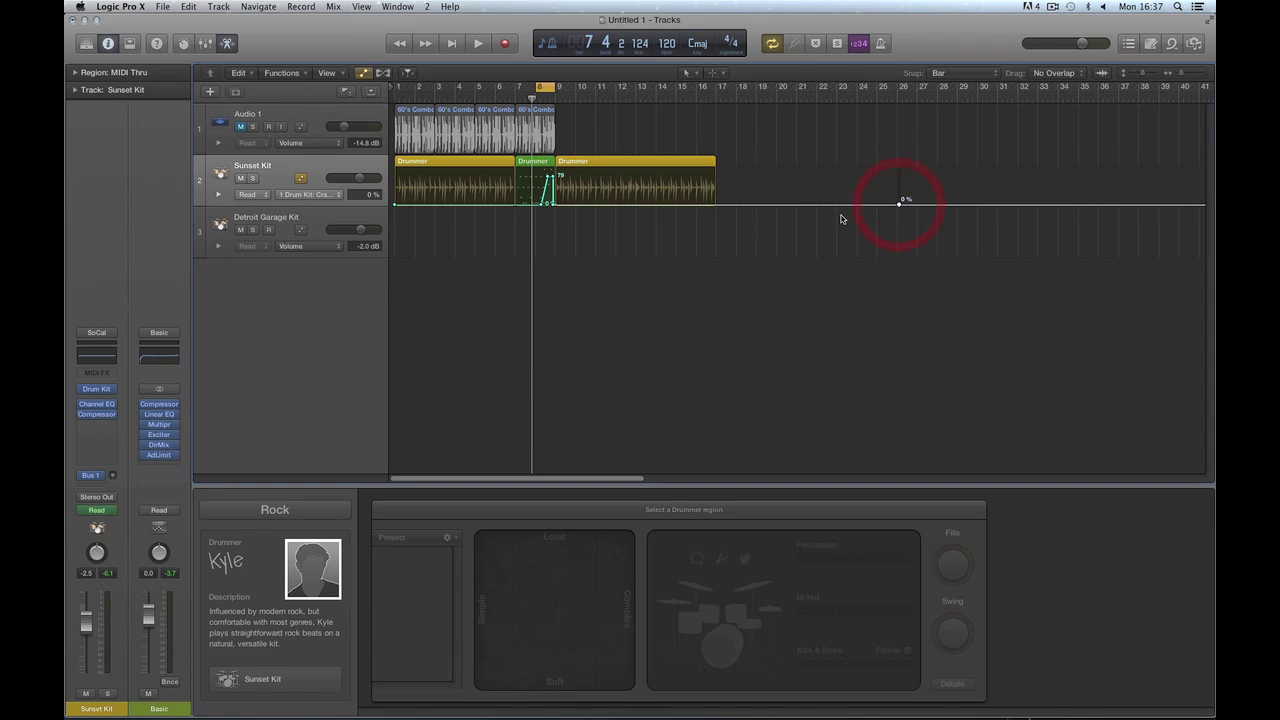
{"action": "left_click", "coordinate": [899, 205]}
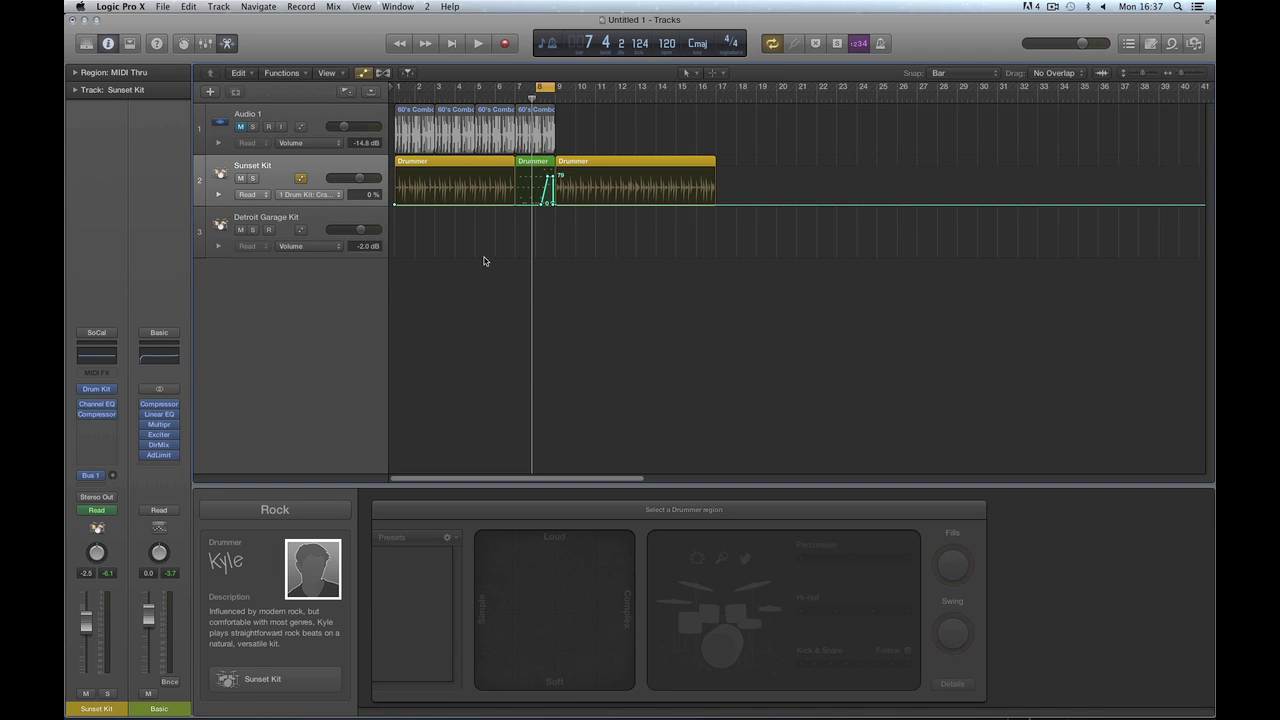
Delete the Drummer region at bar 9 with its automation data and remove the leftover automation point at bar 17
{"action": "left_click", "coordinate": [585, 165]}
{"action": "key", "text": "Delete"}
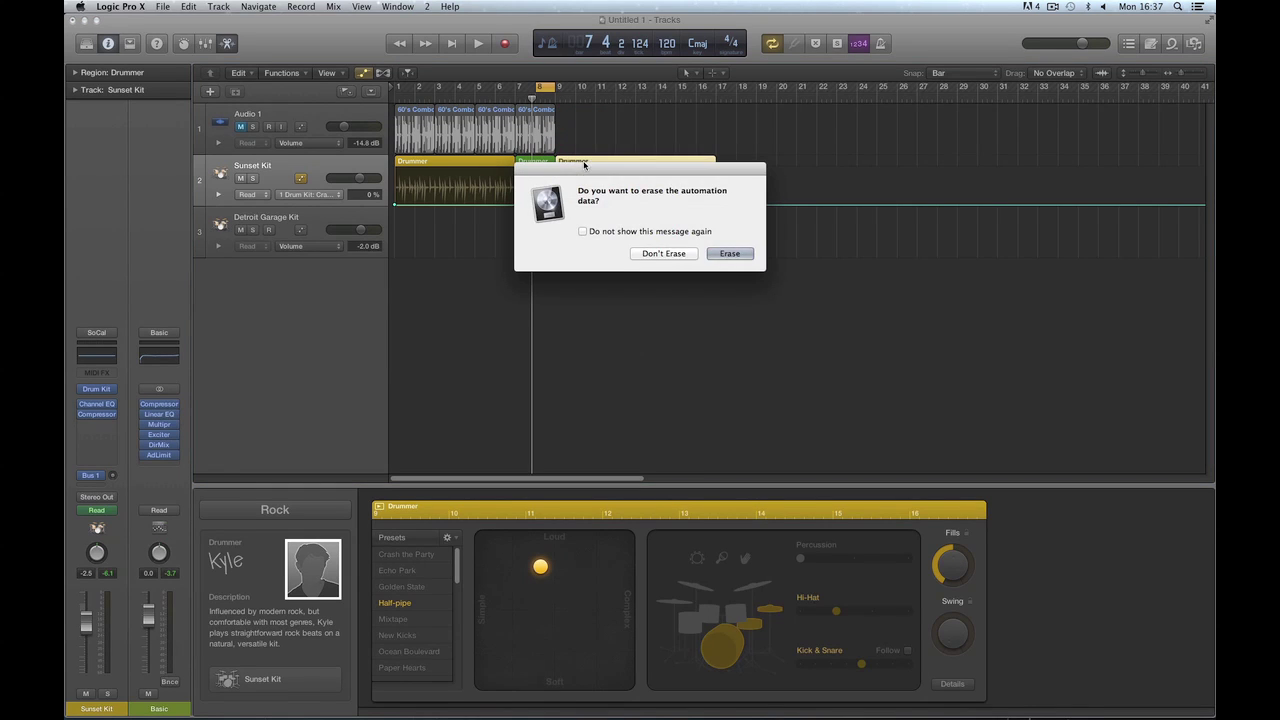
{"action": "left_click", "coordinate": [732, 254]}
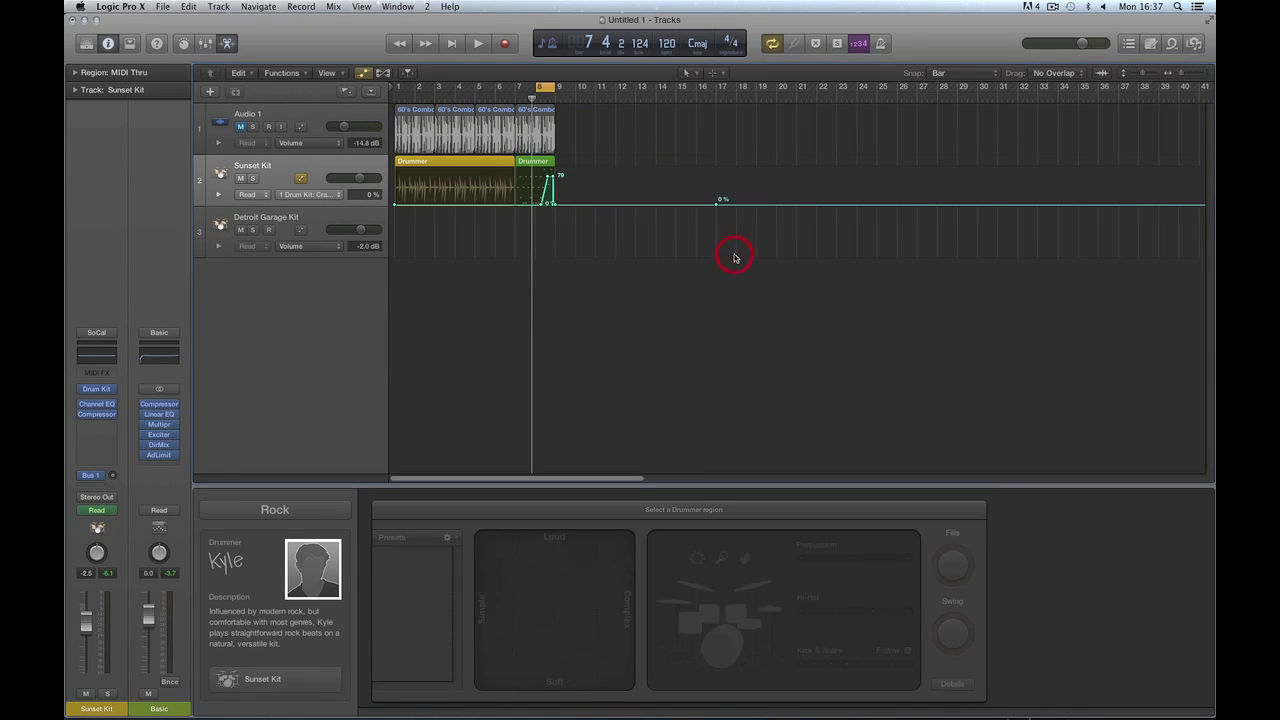
{"action": "left_click", "coordinate": [716, 204]}
{"action": "left_click", "coordinate": [716, 205]}
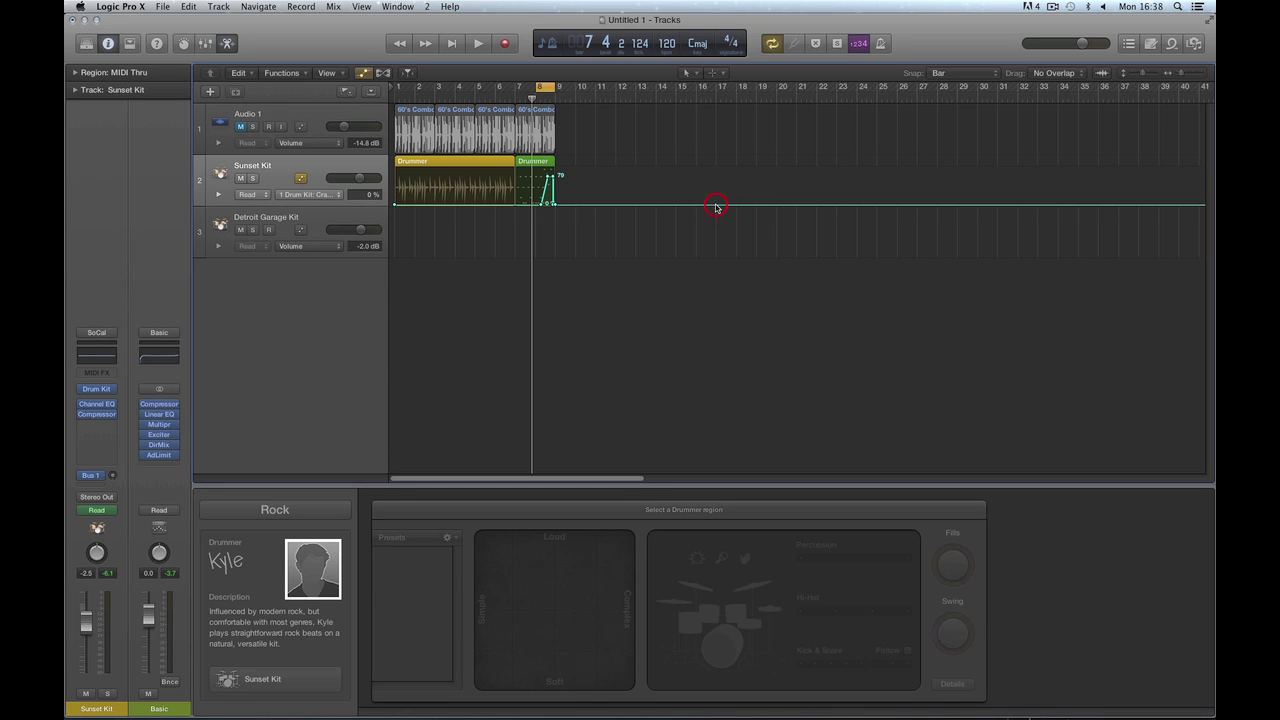
Remove the Crash Dampen automation points that form the plateau and drop in bar 8 of the Sunset Kit track
{"action": "left_click", "coordinate": [556, 205]}
{"action": "key", "text": "super+Right"}
{"action": "key", "text": "super+Right"}
{"action": "key", "text": "super+Right"}
{"action": "key", "text": "super+Right"}
{"action": "key", "text": "super+Right"}
{"action": "key", "text": "super+Right"}
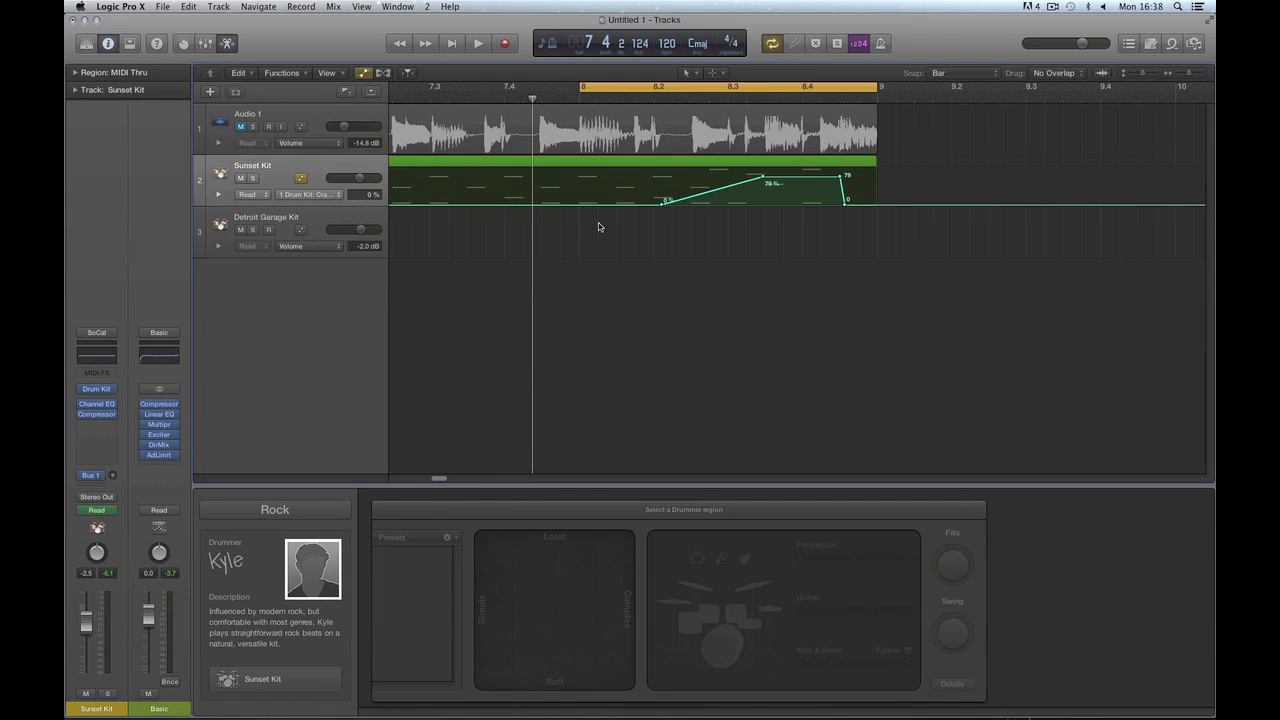
{"action": "left_click_drag", "start_coordinate": [845, 204], "coordinate": [843, 194]}
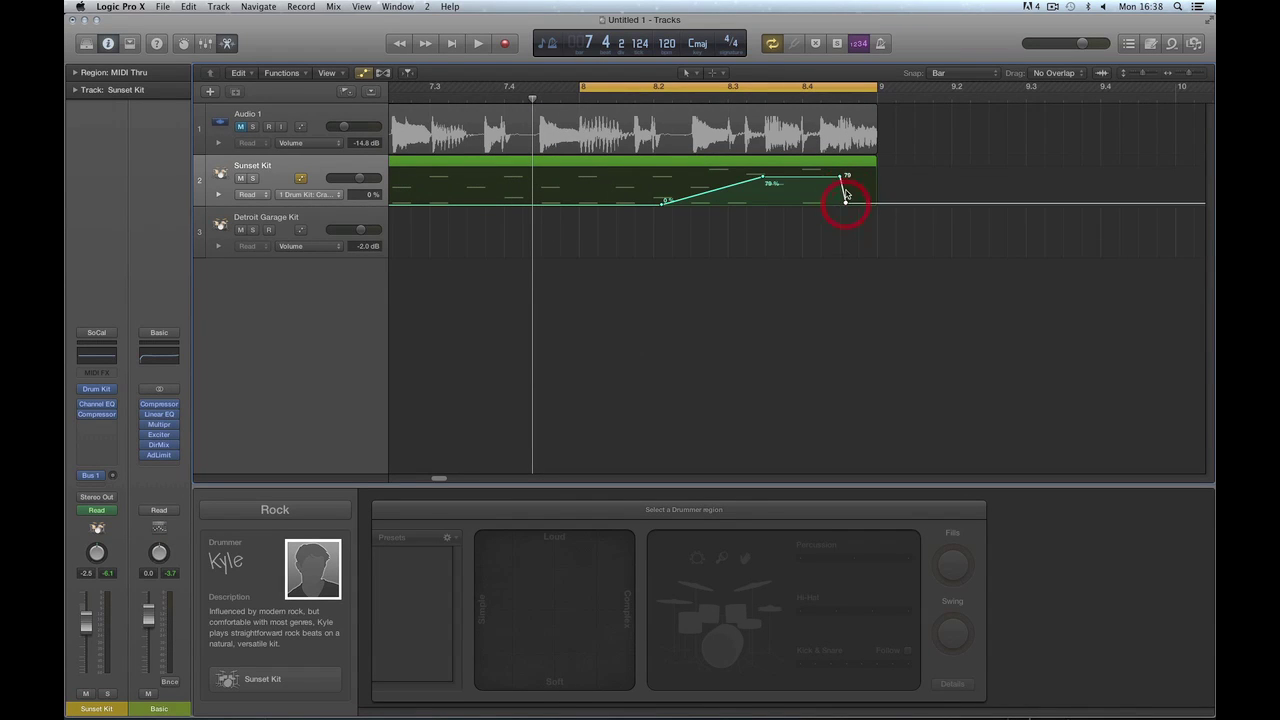
{"action": "left_click", "coordinate": [843, 178]}
{"action": "left_click", "coordinate": [845, 200]}
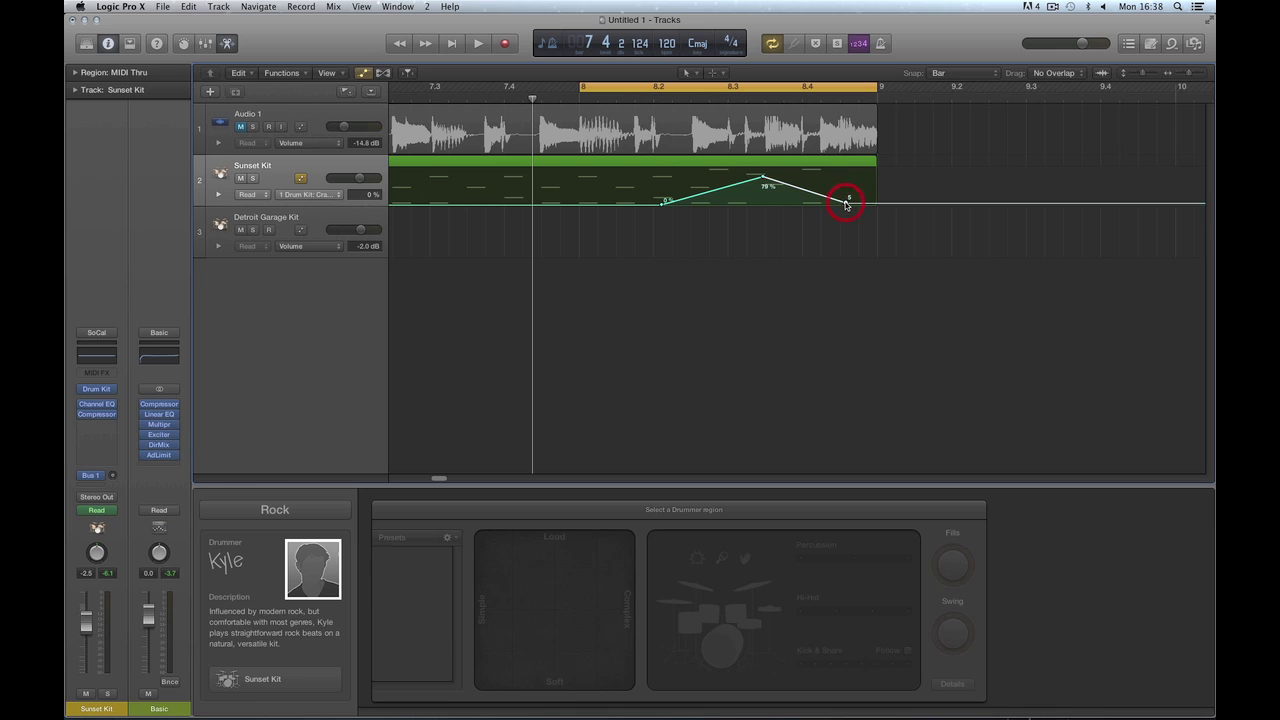
{"action": "left_click", "coordinate": [763, 177]}
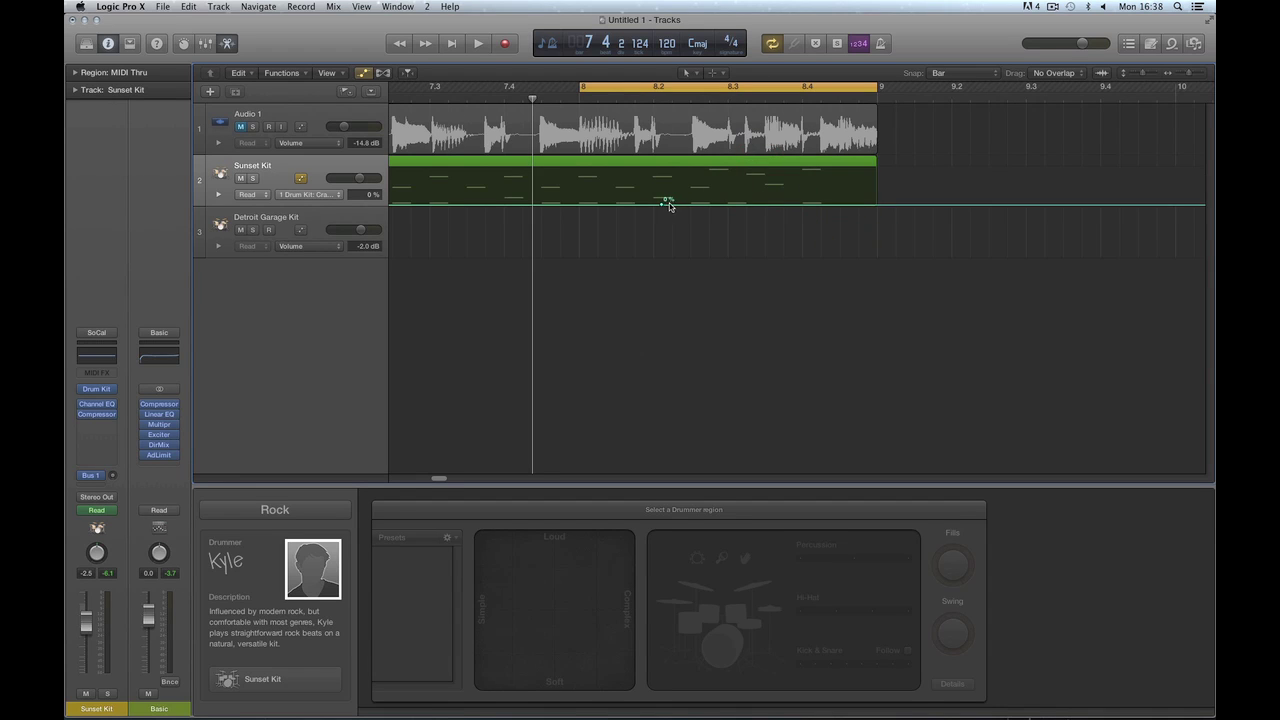
Create a new Crash Dampen ramp on the Sunset Kit track that rises to about 64 % in bar 8
{"action": "left_click_drag", "start_coordinate": [711, 204], "coordinate": [714, 184]}
{"action": "key", "text": "super+Left"}
{"action": "key", "text": "super+Left"}
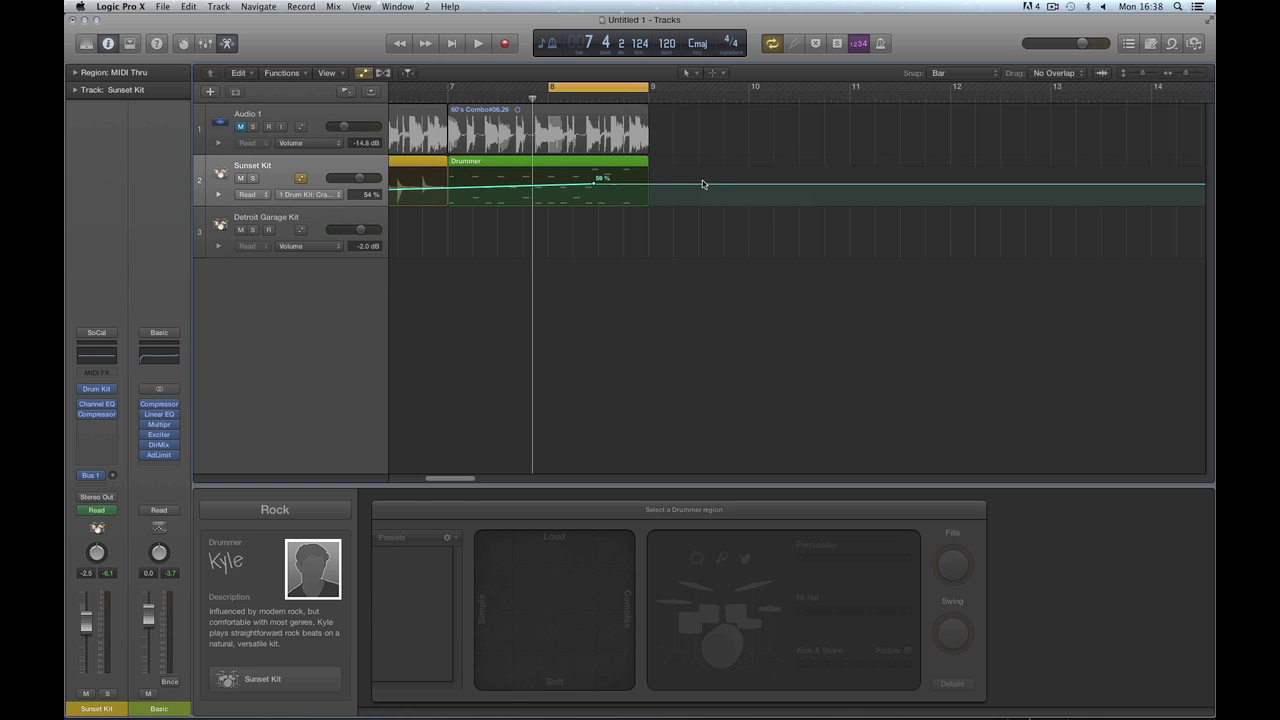
{"action": "left_click_drag", "start_coordinate": [593, 185], "coordinate": [593, 181]}
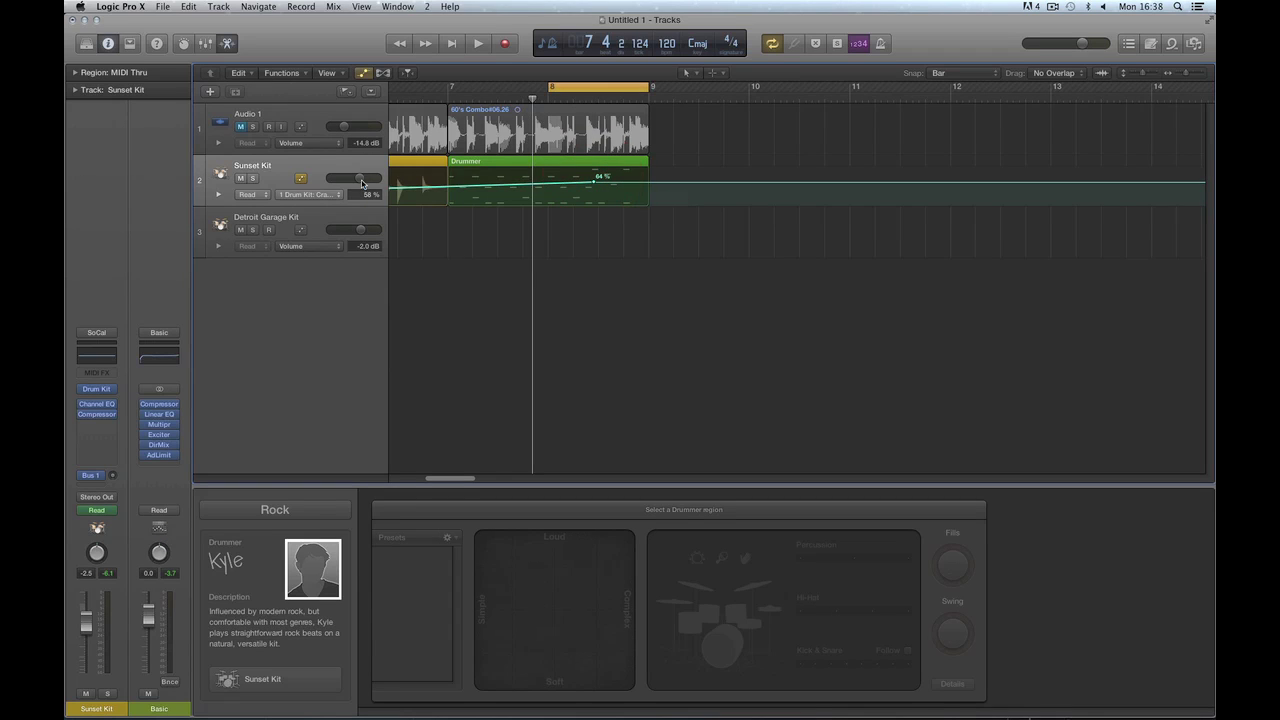
Open the green Drummer region at bar 7 in the Piano Roll and raise the Crash Dampen point in bar 8 to 71 %
{"action": "double_click", "coordinate": [557, 166]}
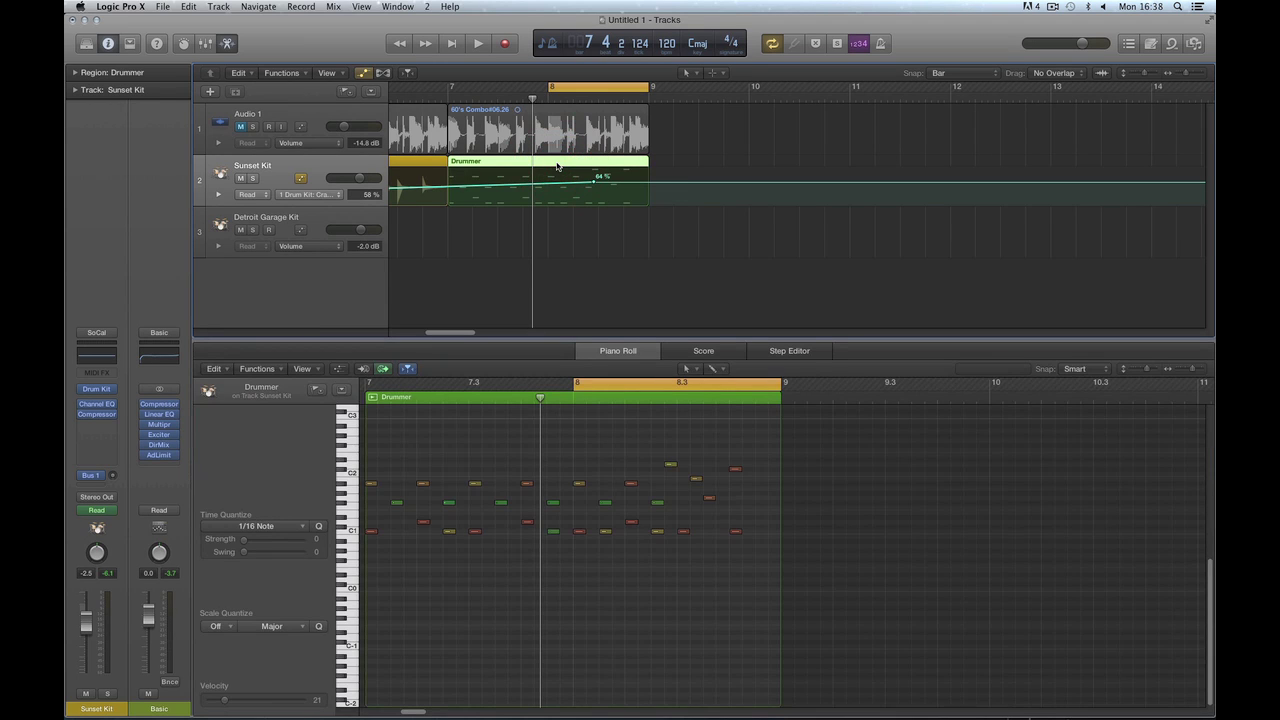
{"action": "left_click", "coordinate": [336, 8]}
{"action": "mouse_move", "coordinate": [352, 50]}
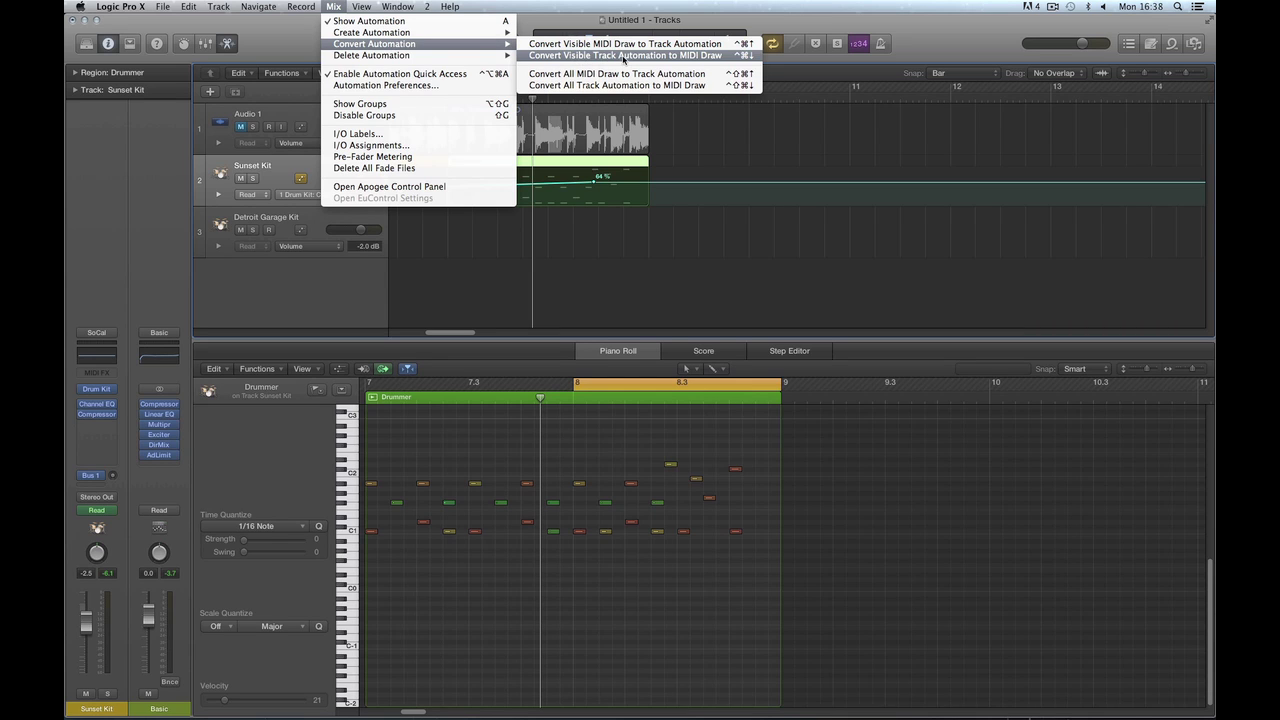
{"action": "left_click", "coordinate": [596, 183]}
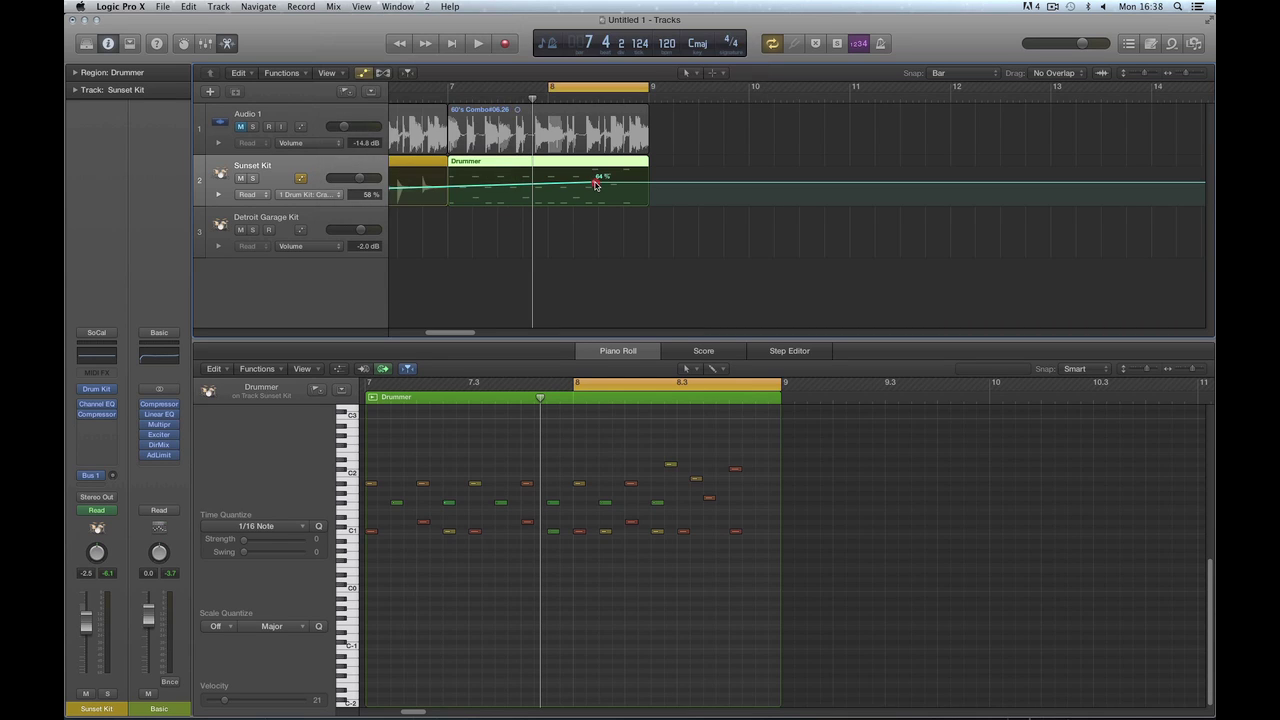
{"action": "left_click", "coordinate": [596, 177]}
{"action": "left_click_drag", "start_coordinate": [594, 178], "coordinate": [595, 180]}
Select the green Drummer region at bar 7 and convert the visible track automation to MIDI Draw
{"action": "left_click", "coordinate": [333, 6]}
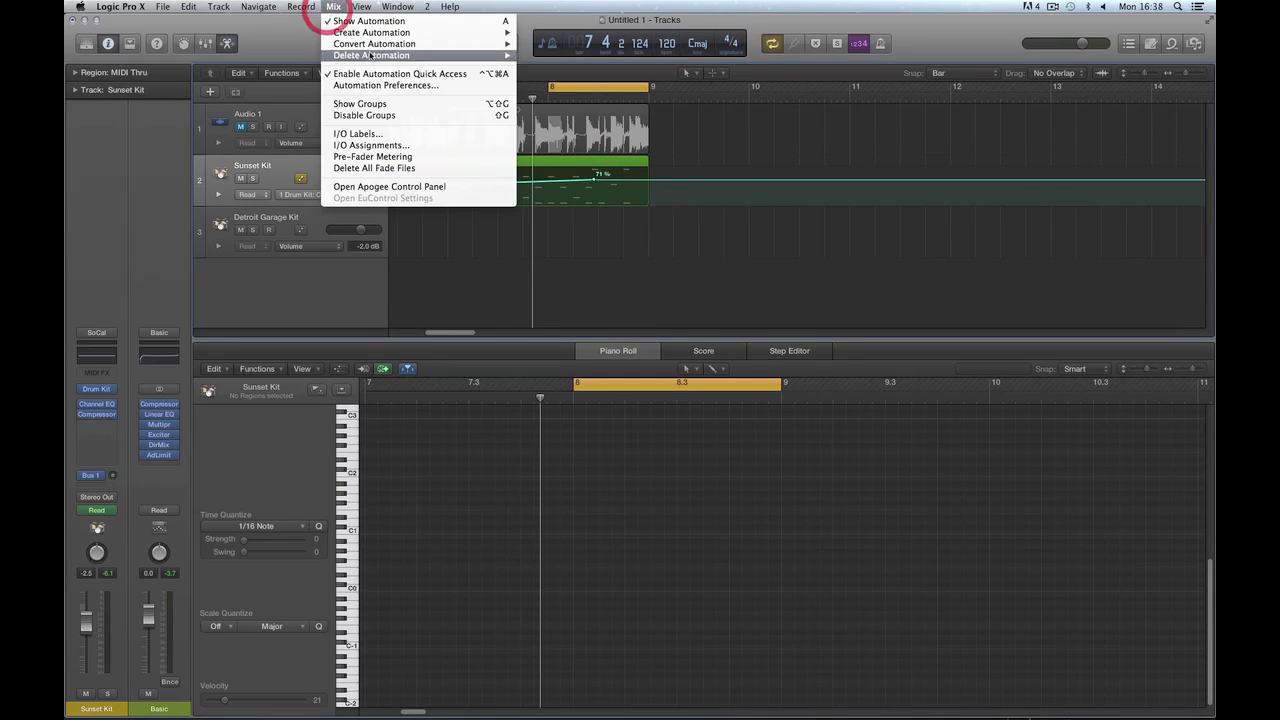
{"action": "mouse_move", "coordinate": [470, 44]}
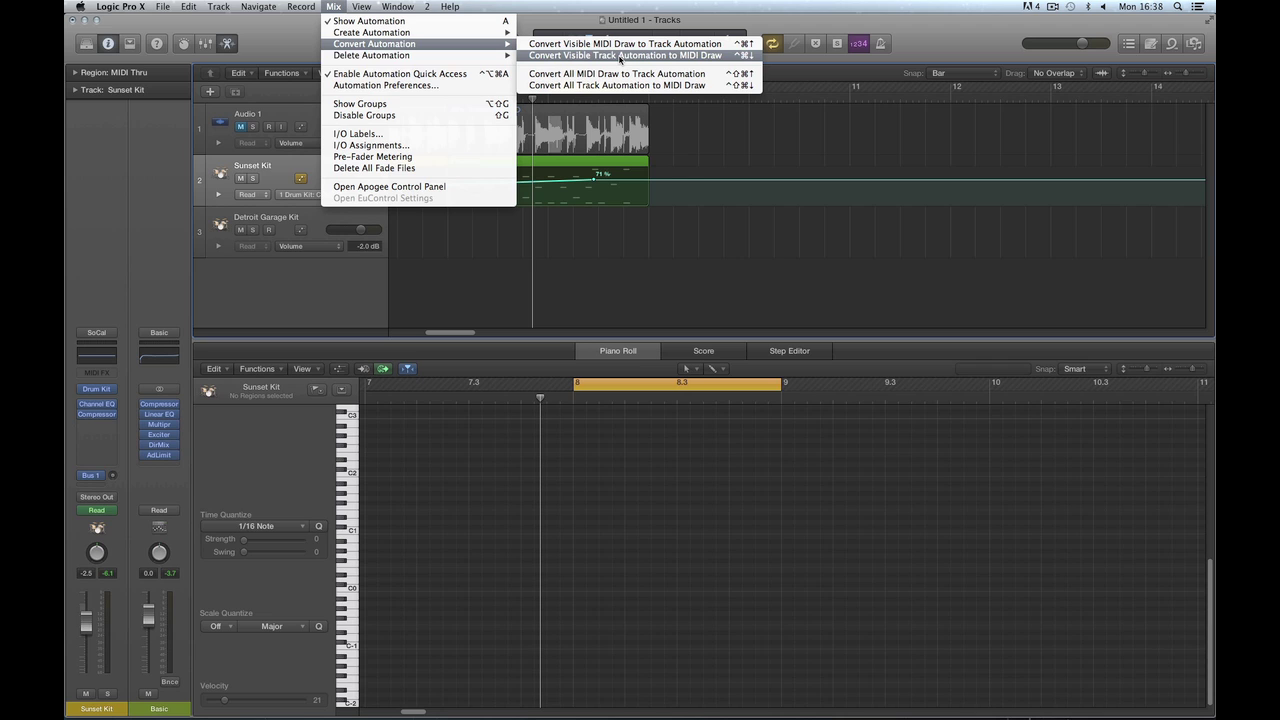
{"action": "left_click", "coordinate": [600, 163]}
{"action": "left_click", "coordinate": [600, 160]}
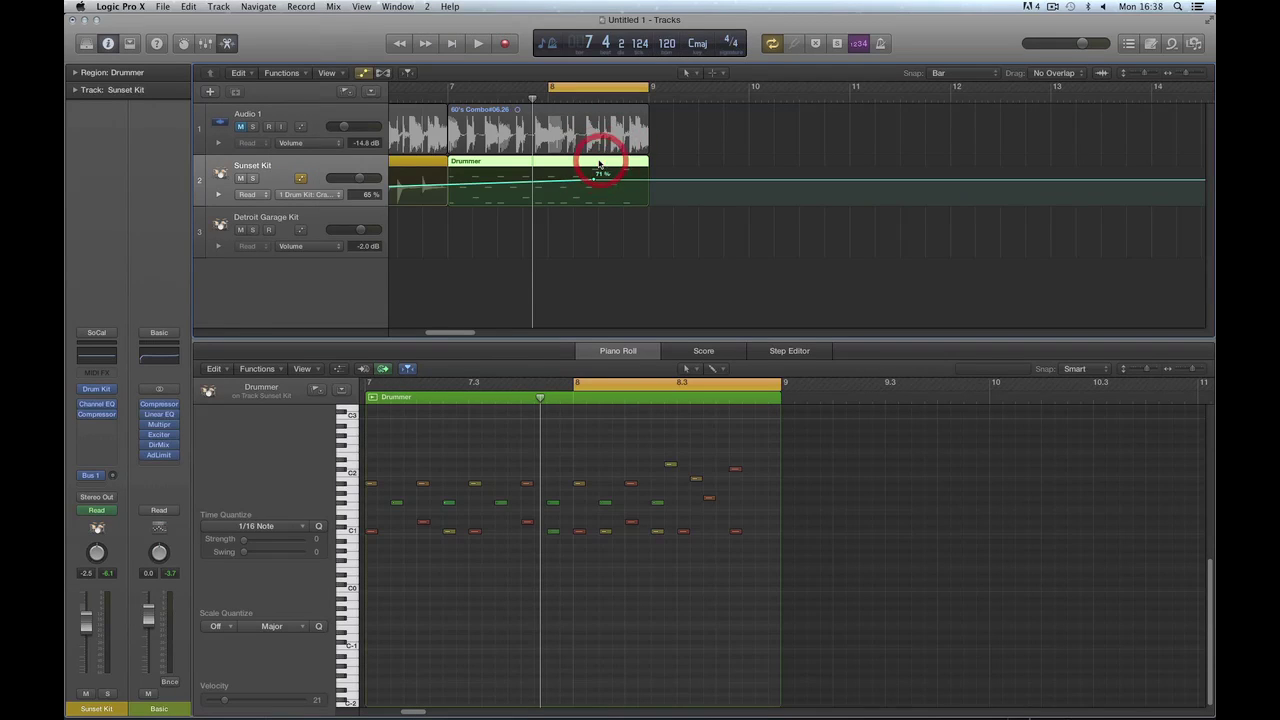
{"action": "left_click", "coordinate": [333, 6]}
{"action": "mouse_move", "coordinate": [355, 47]}
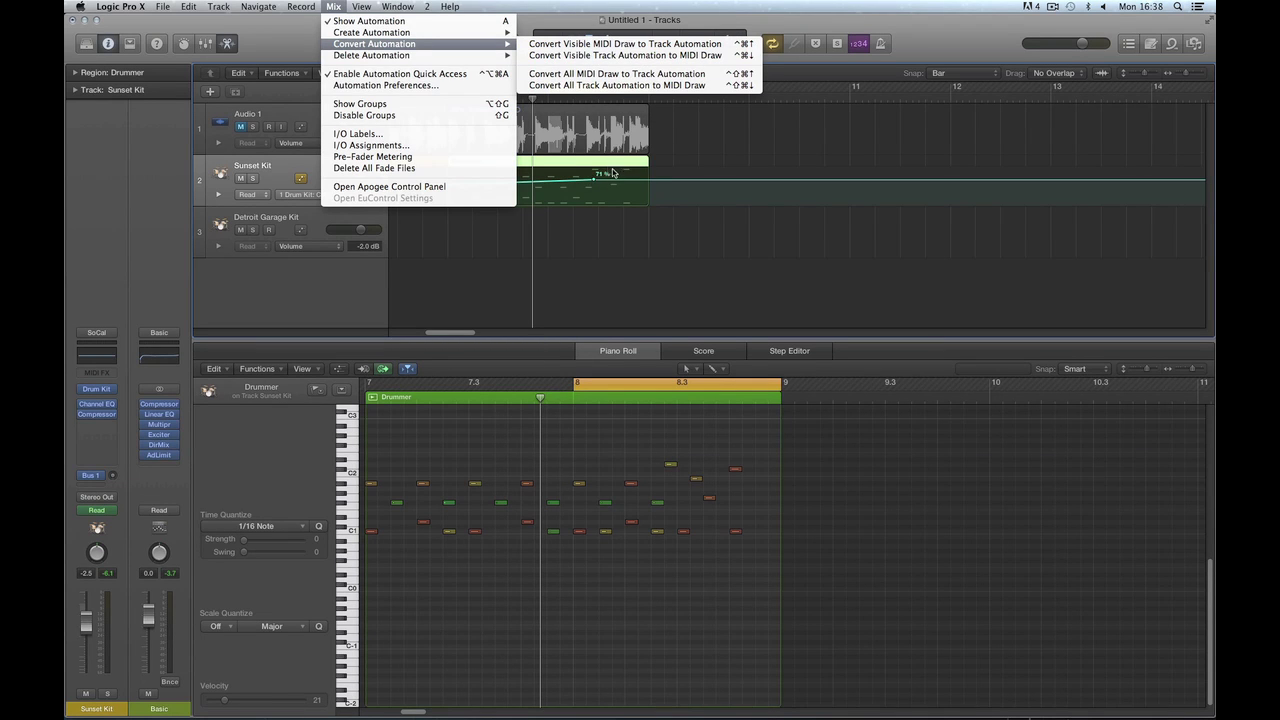
{"action": "left_click", "coordinate": [633, 55]}
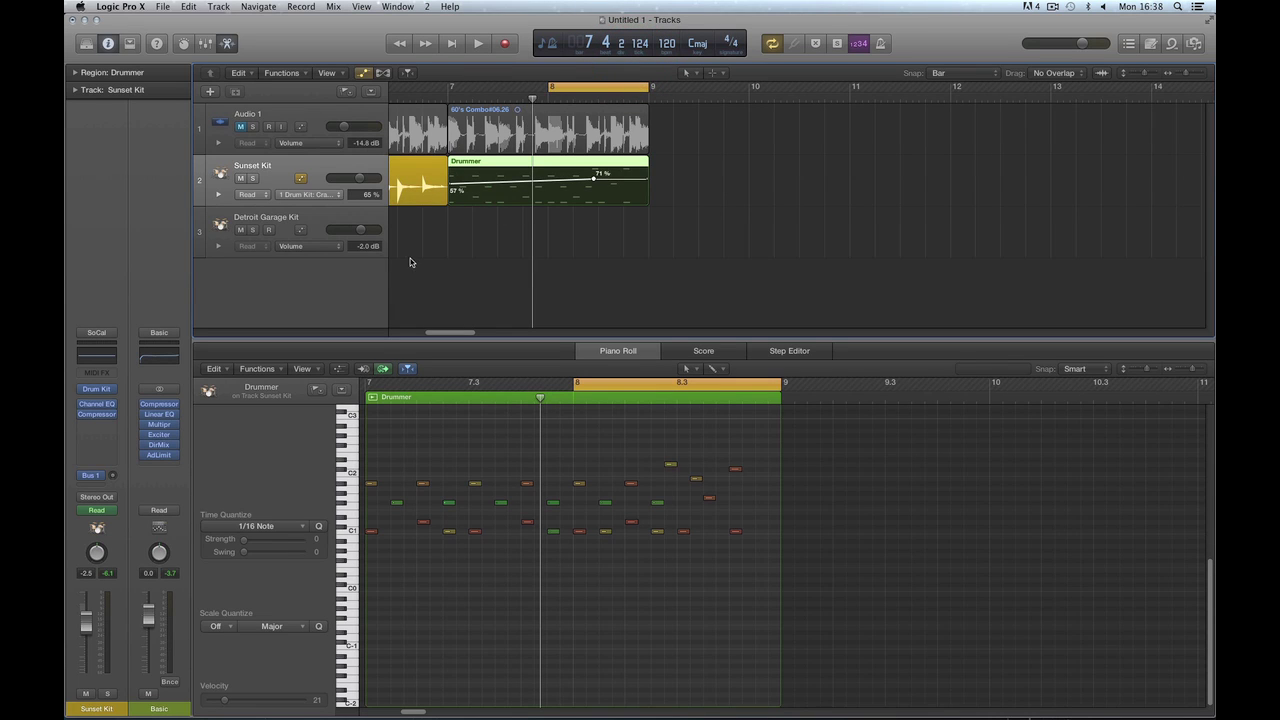
Show the Sunset Kit's Crash Dampen track automation and delete its remaining points at bars 7 and 1
{"action": "left_click", "coordinate": [330, 194]}
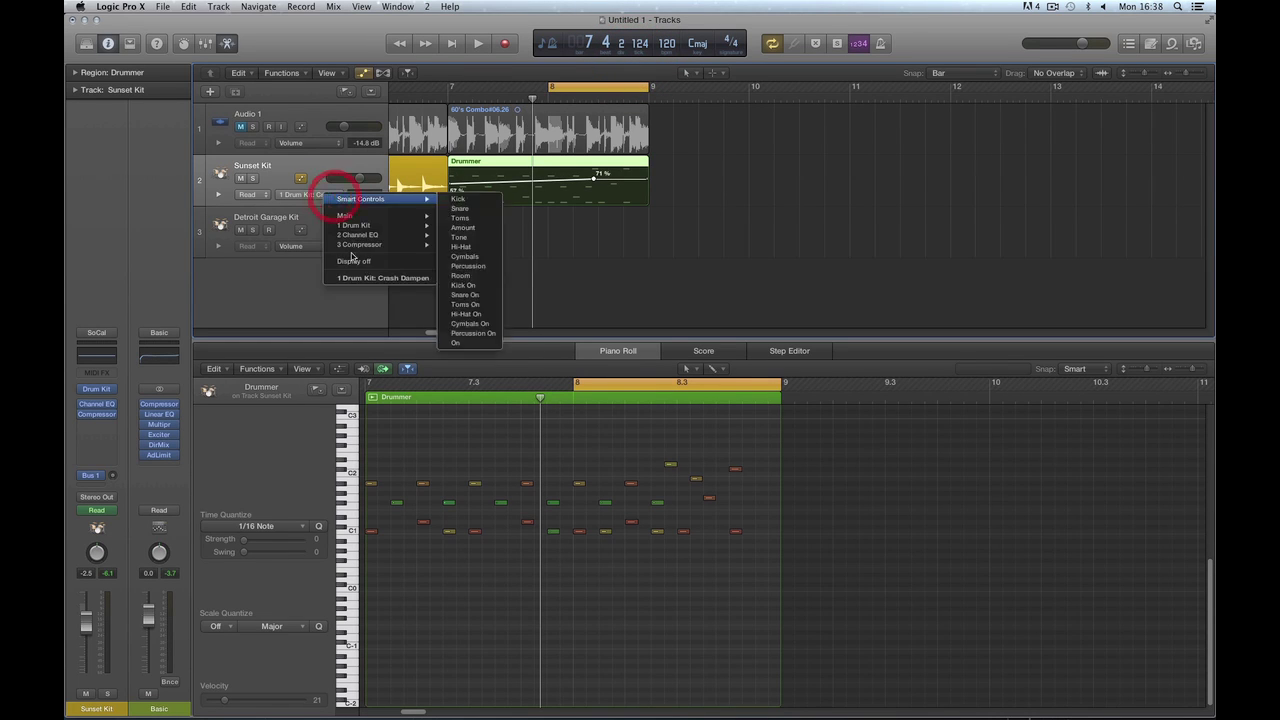
{"action": "left_click", "coordinate": [378, 280]}
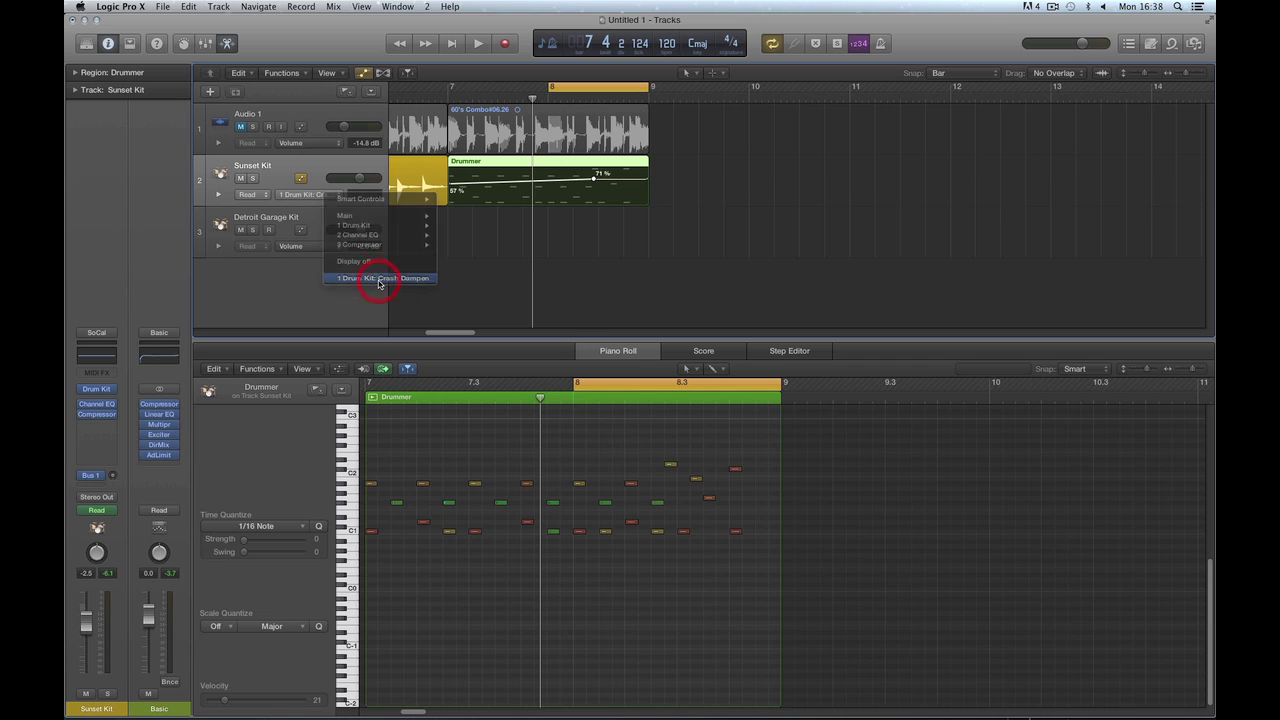
{"action": "left_click_drag", "start_coordinate": [650, 181], "coordinate": [682, 193]}
{"action": "left_click", "coordinate": [682, 193]}
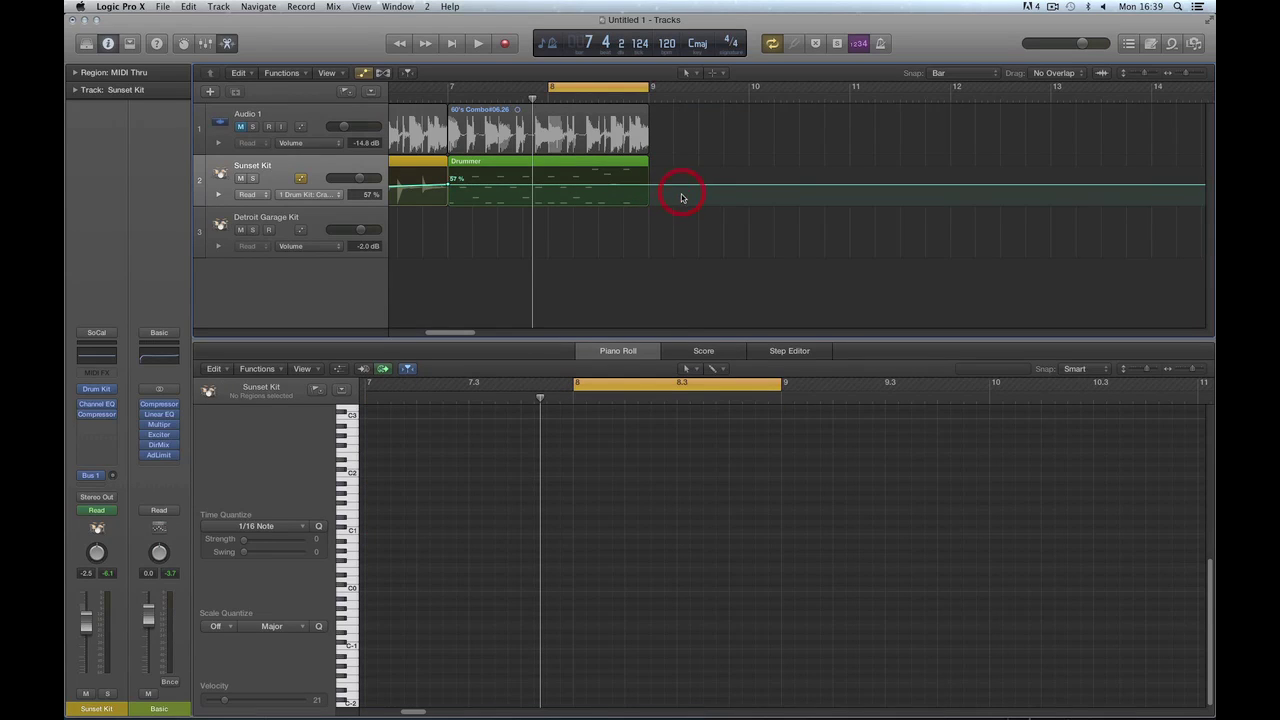
{"action": "left_click", "coordinate": [448, 187]}
{"action": "left_click_drag", "start_coordinate": [450, 332], "coordinate": [378, 333]}
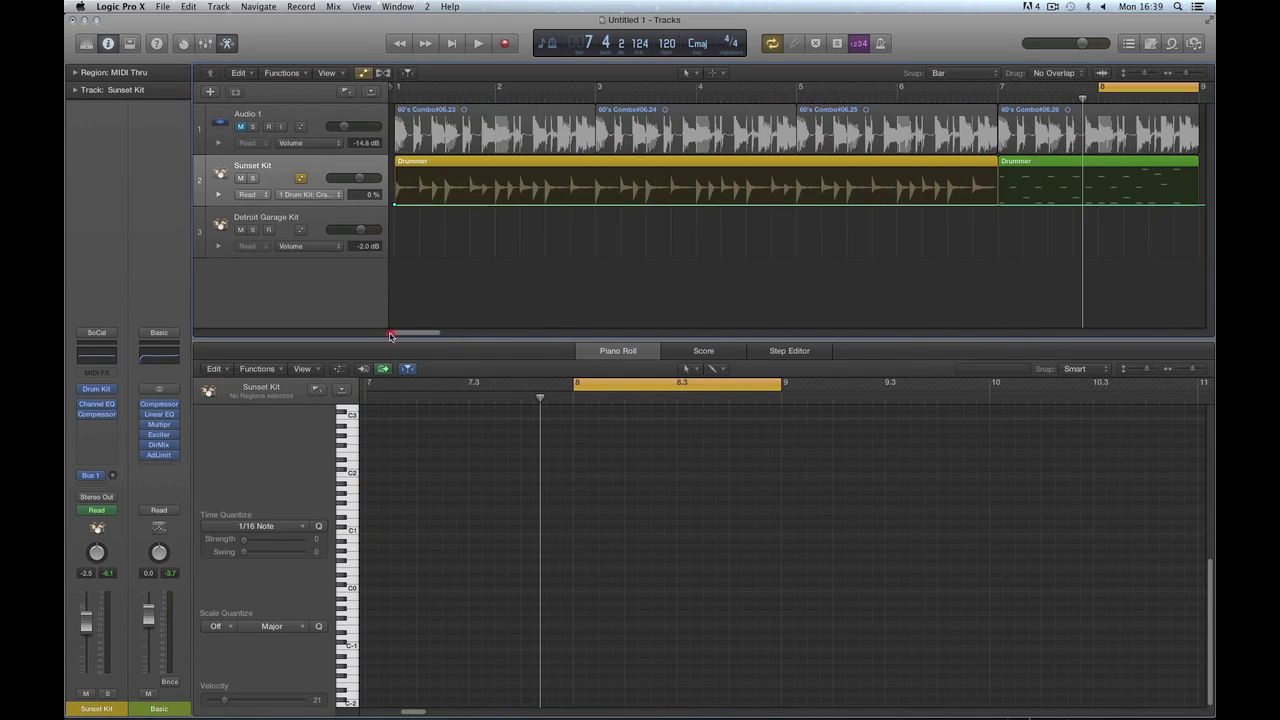
{"action": "left_click", "coordinate": [397, 204]}
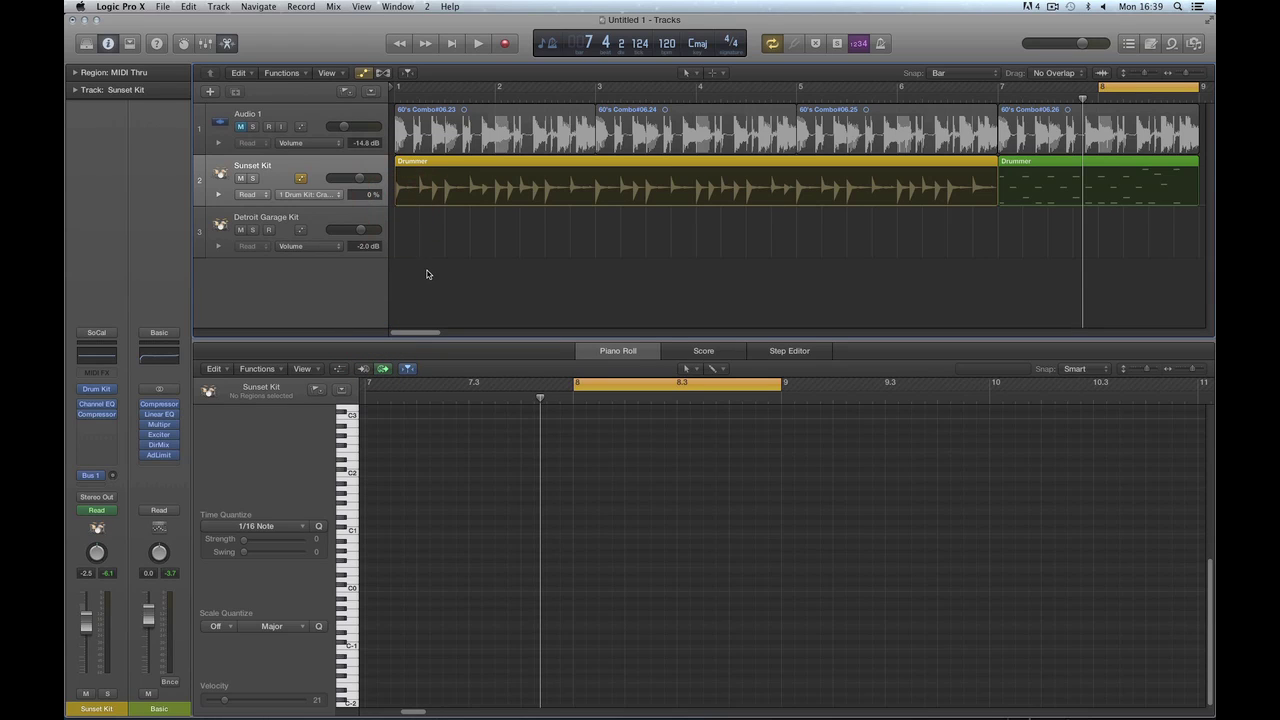
Check the Sunset Kit's automation parameter list for Crash Dampen and hide track automation
{"action": "left_click", "coordinate": [328, 193]}
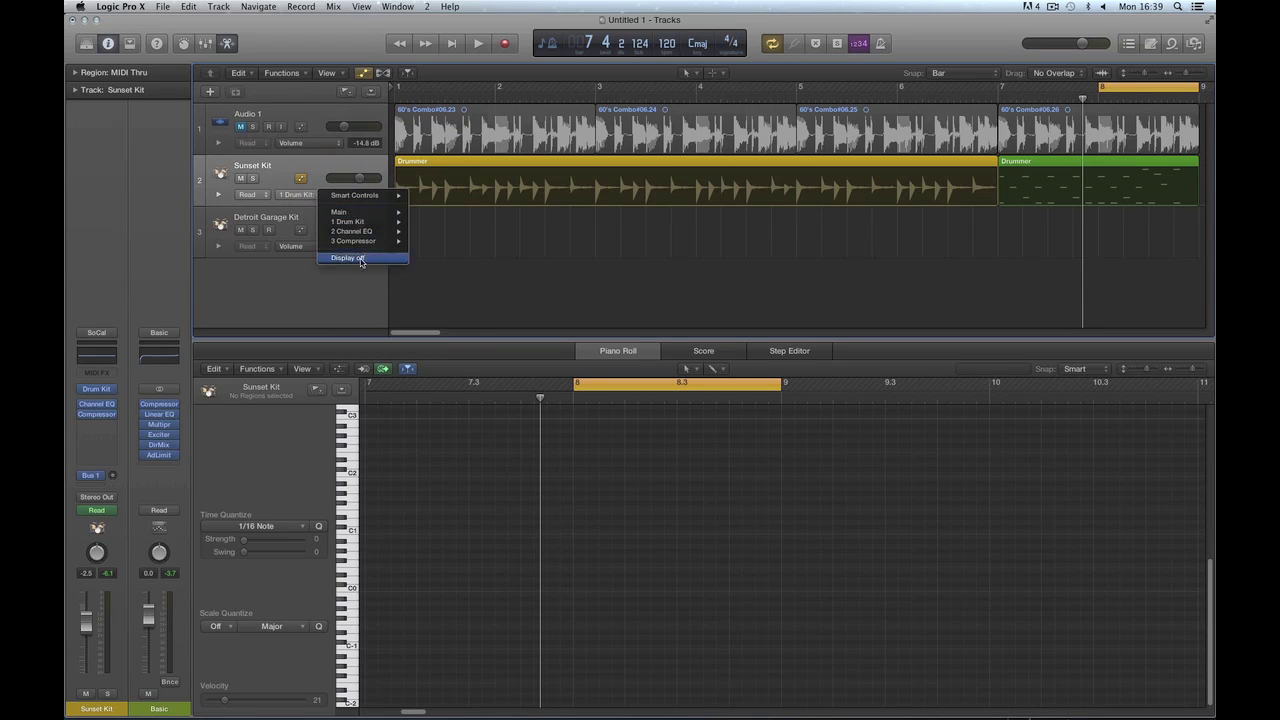
{"action": "left_click", "coordinate": [443, 237]}
{"action": "left_click", "coordinate": [363, 73]}
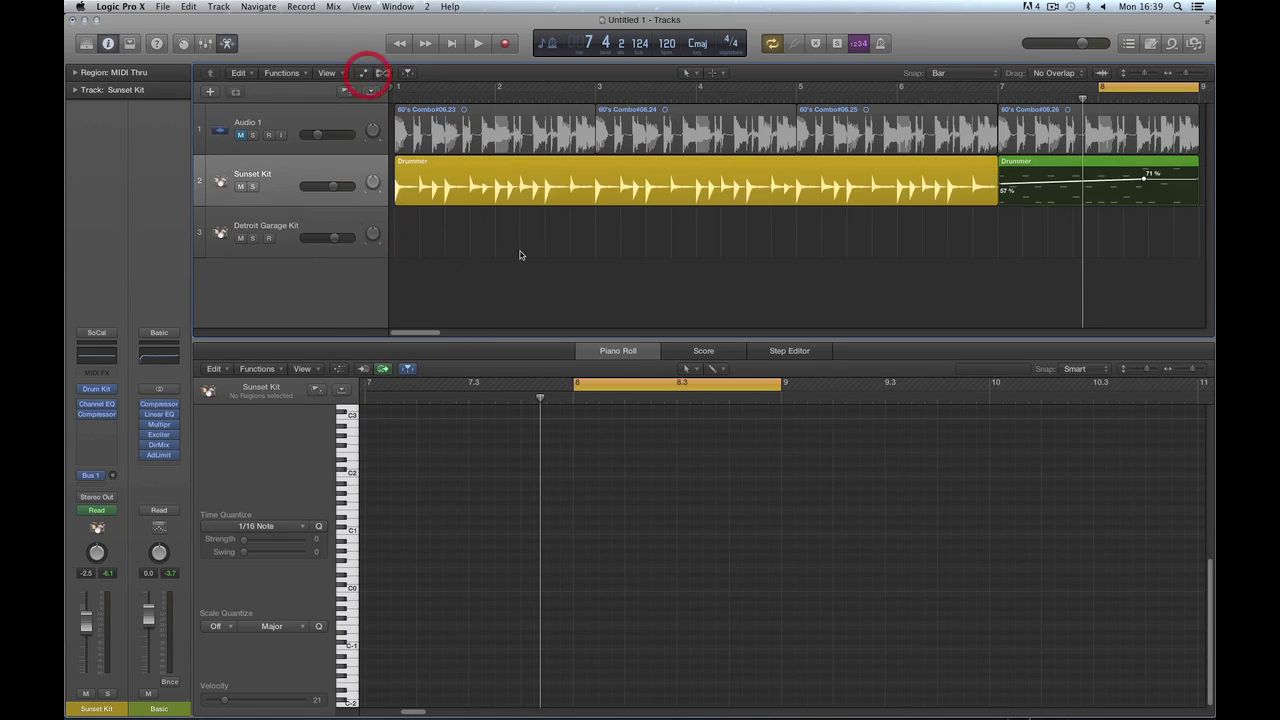
Create a Drummer region at bar 9 on the Sunset Kit track with the Pencil Tool and return to the Pointer Tool
{"action": "key", "text": "super+Left"}
{"action": "key", "text": "super+Left"}
{"action": "key", "text": "super+Left"}
{"action": "key", "text": "super+Left"}
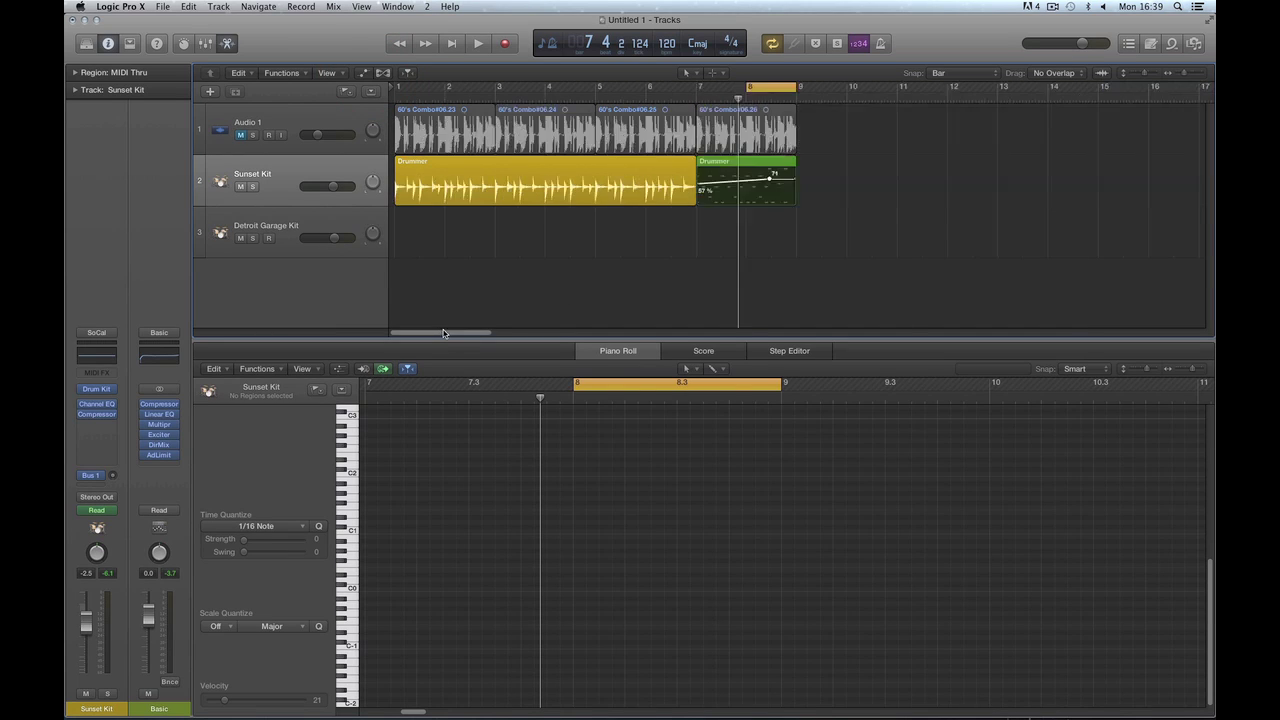
{"action": "right_click", "coordinate": [682, 259]}
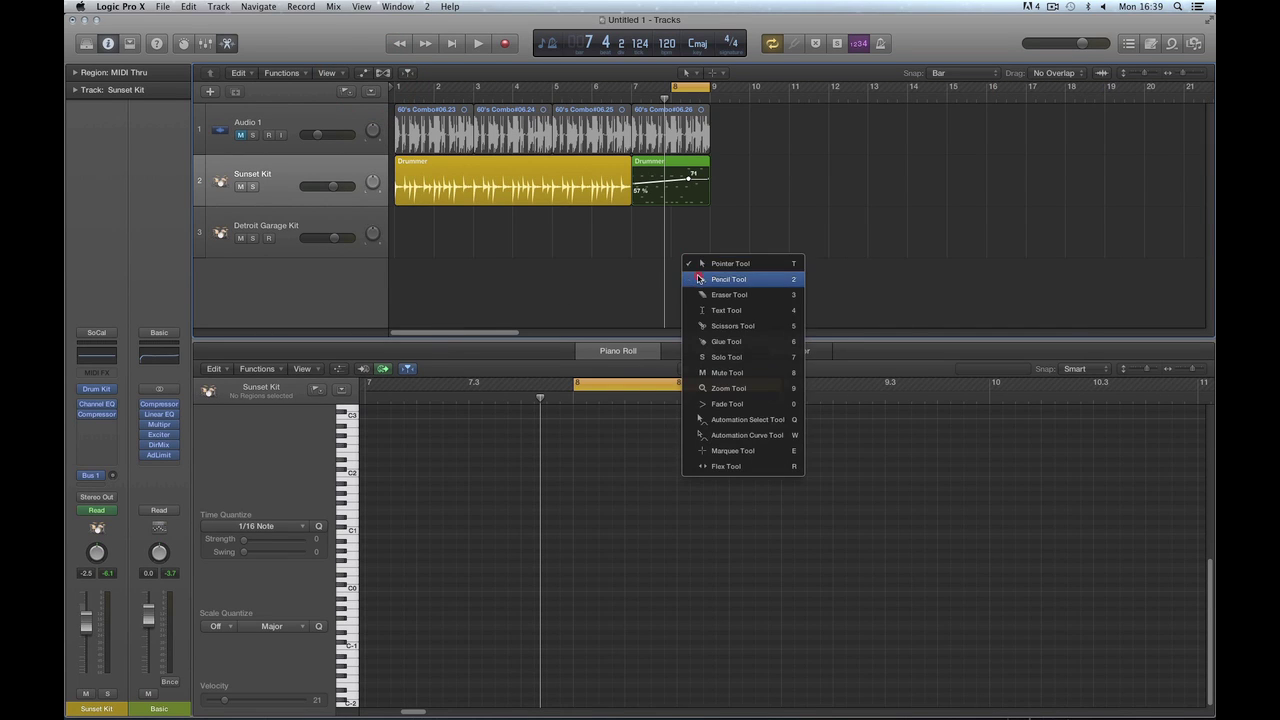
{"action": "left_click", "coordinate": [705, 264]}
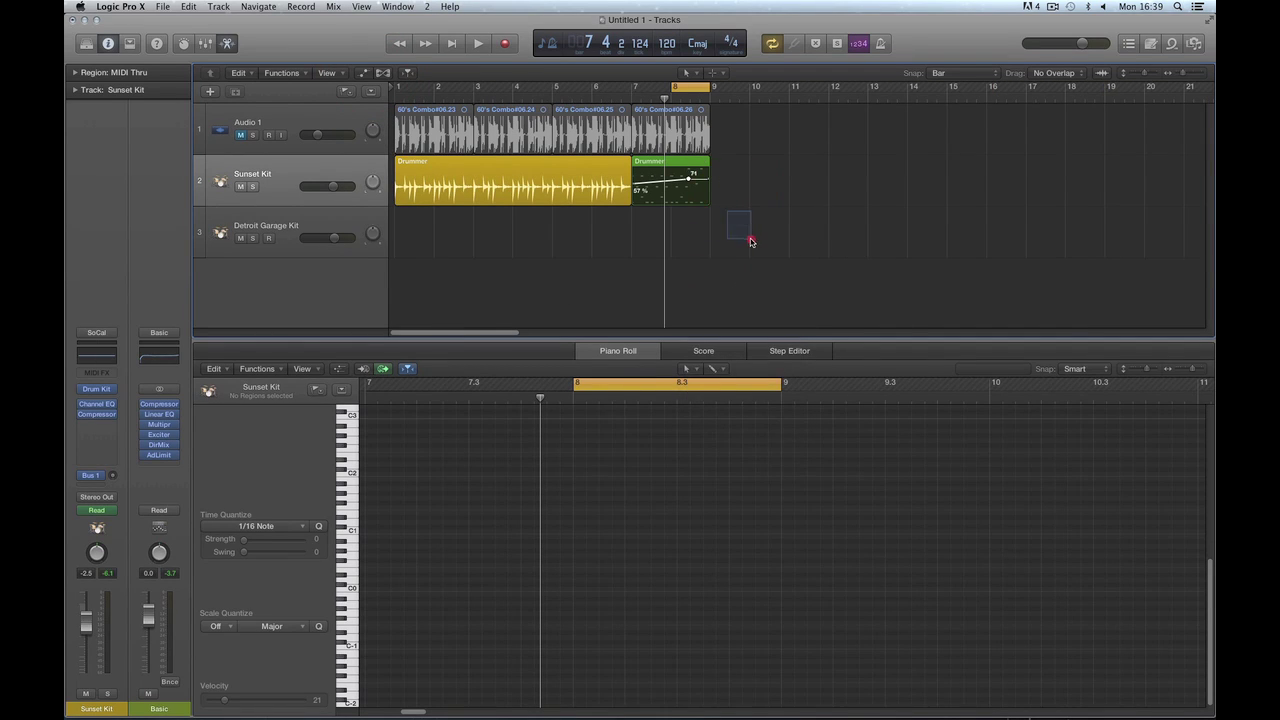
{"action": "right_click", "coordinate": [750, 240]}
{"action": "left_click", "coordinate": [775, 264]}
{"action": "left_click", "coordinate": [732, 171]}
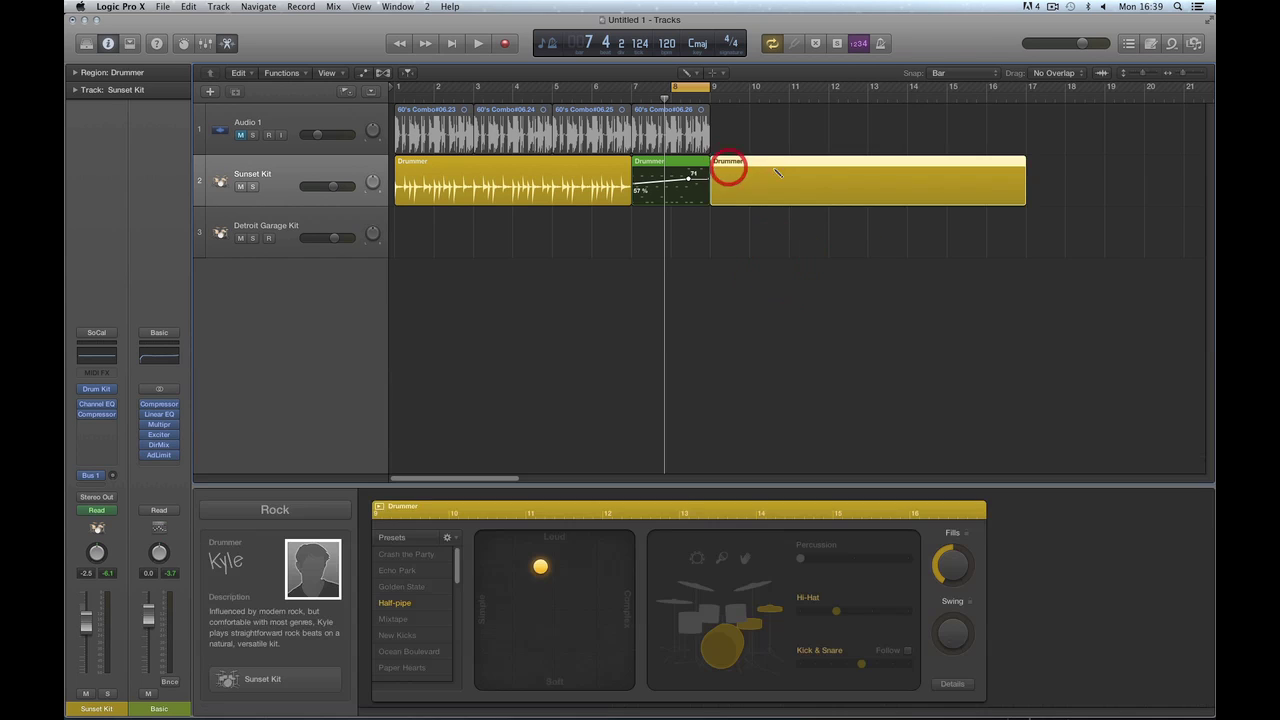
{"action": "right_click", "coordinate": [879, 244]}
{"action": "left_click", "coordinate": [892, 248]}
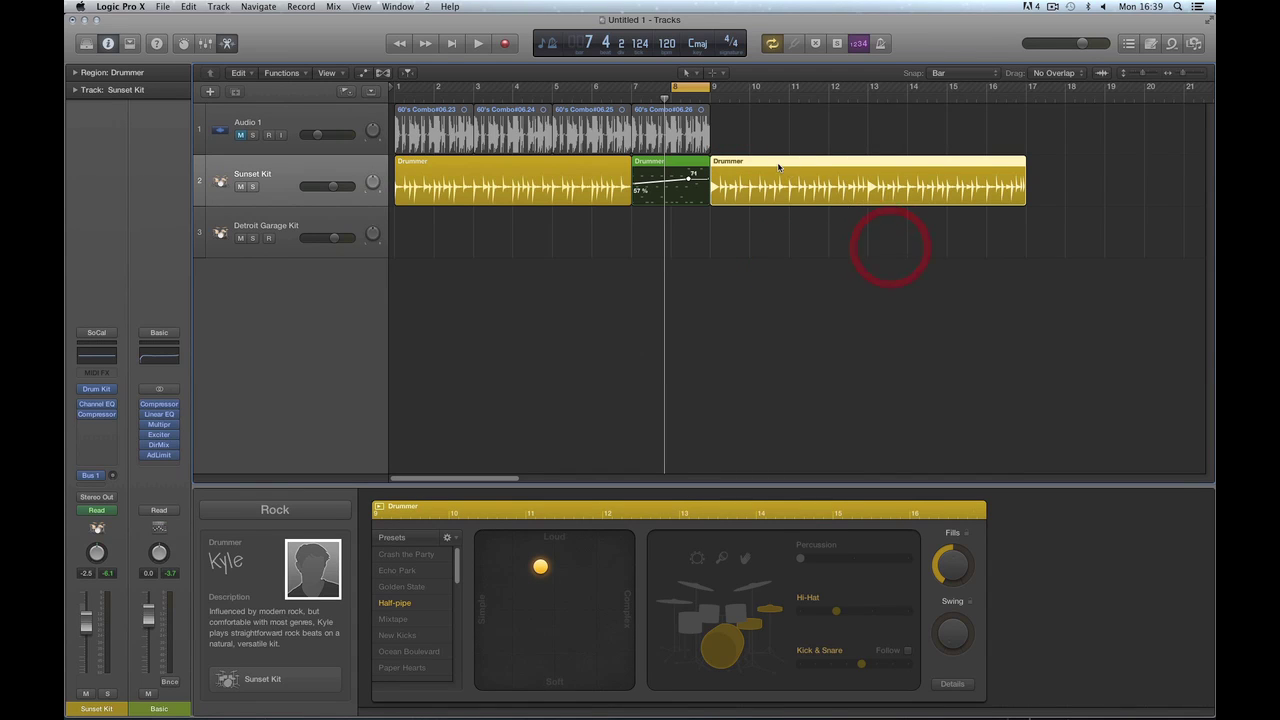
Delete the Drummer region at bar 9 and open the green Drummer region at bar 7 in the Piano Roll
{"action": "mouse_move", "coordinate": [761, 166]}
{"action": "left_mouse_down"}
{"action": "mouse_move", "coordinate": [848, 168]}
{"action": "mouse_move", "coordinate": [770, 168]}
{"action": "left_mouse_up"}
{"action": "key", "text": "Delete"}
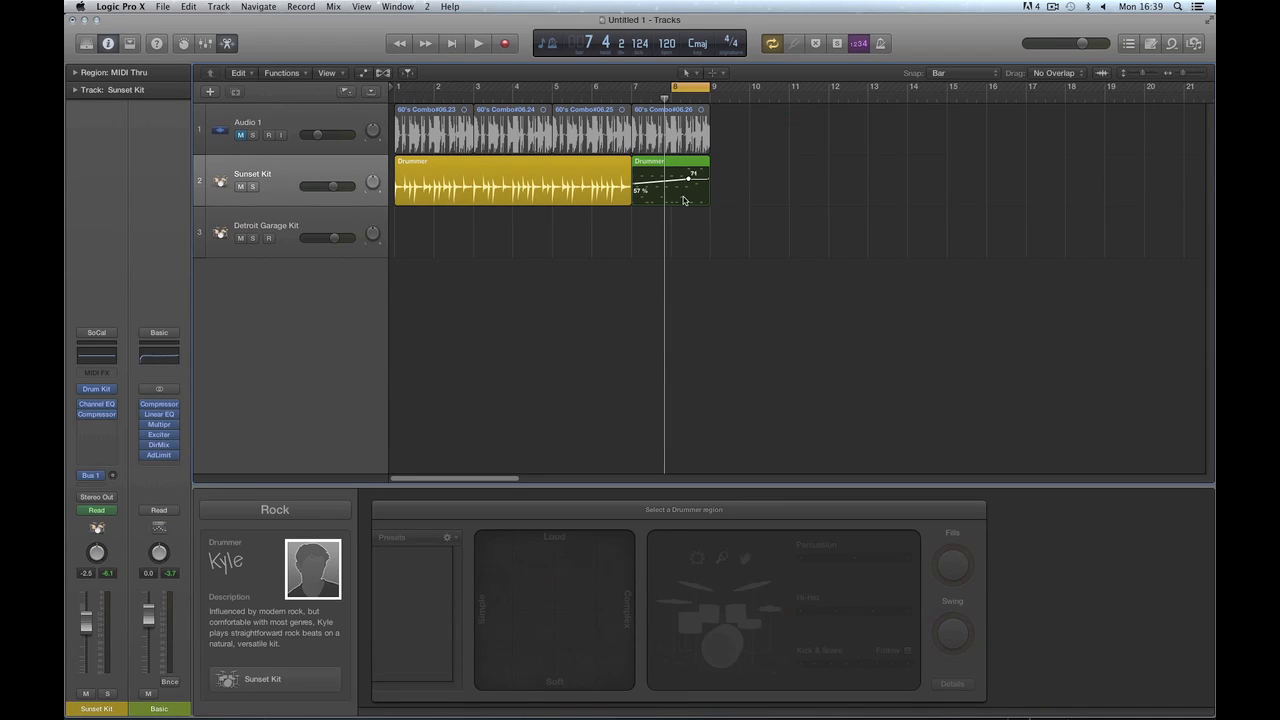
{"action": "double_click", "coordinate": [668, 165]}
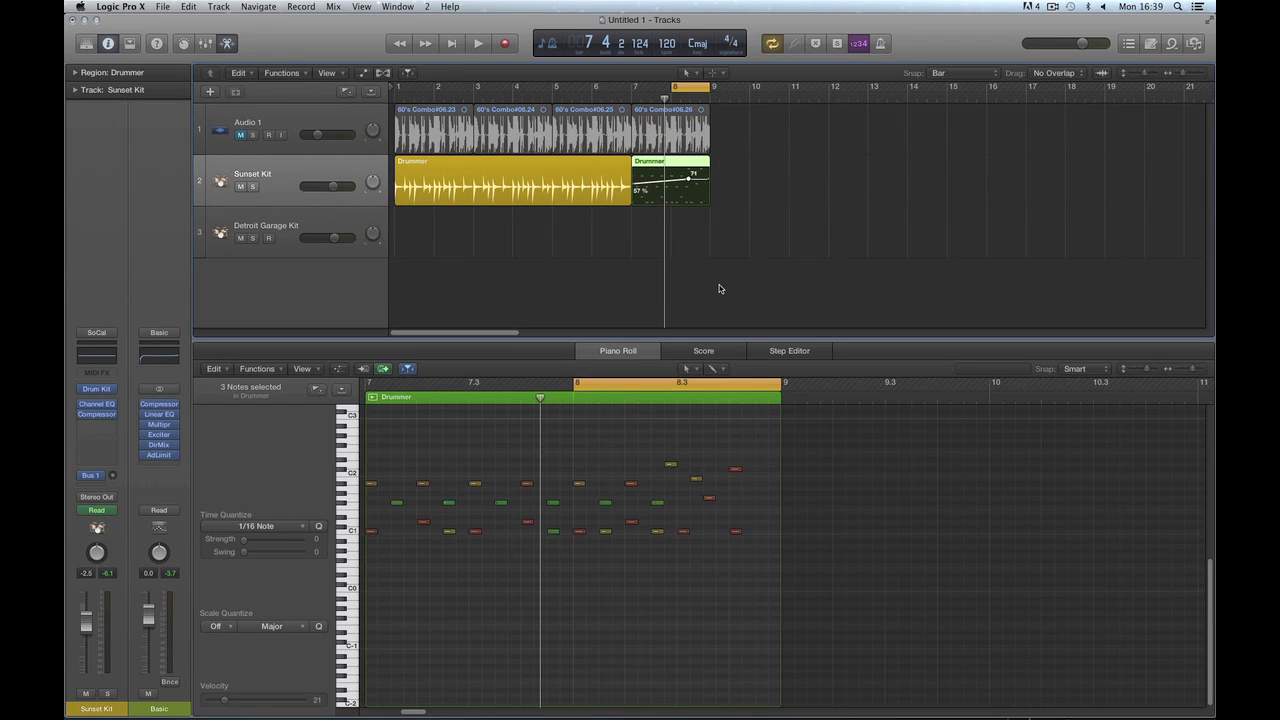
{"action": "key", "text": "super+Right"}
{"action": "key", "text": "super+Right"}
{"action": "key", "text": "super+Right"}
{"action": "key", "text": "super+Right"}
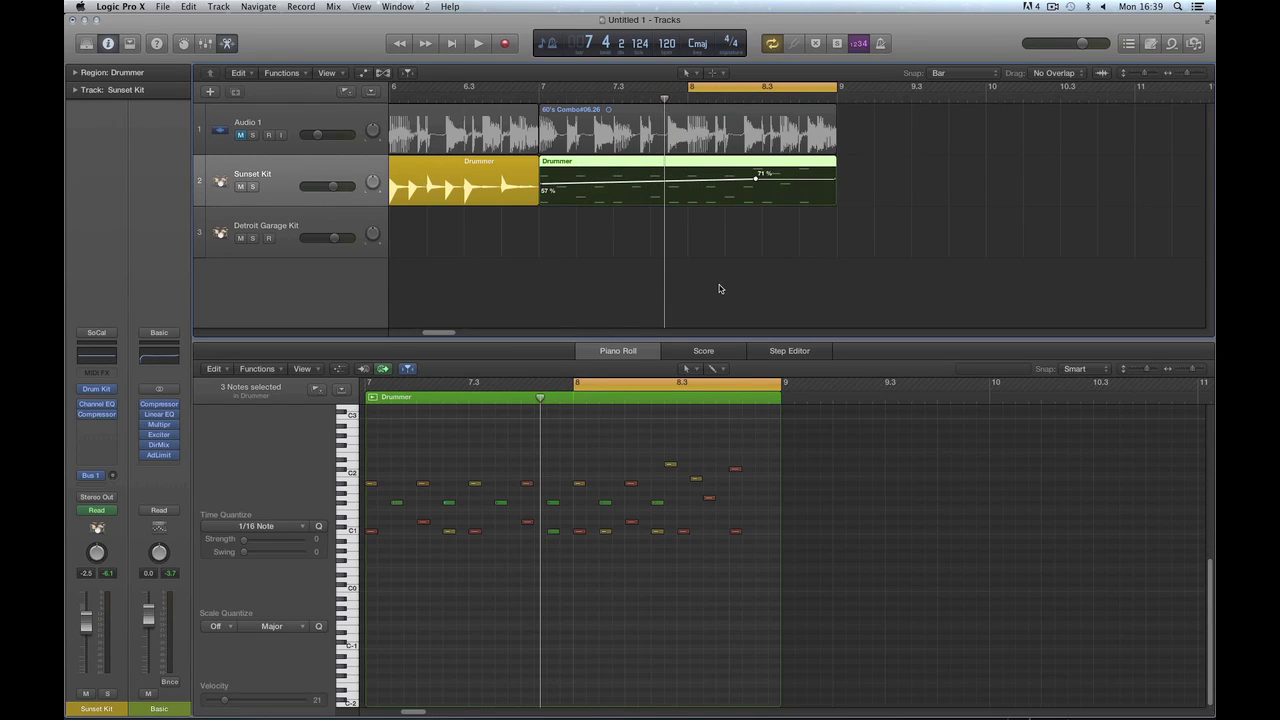
Examine the green Drummer region's MIDI Draw curve in the Piano Roll and hide the lane again
{"action": "left_click", "coordinate": [717, 165]}
{"action": "left_click", "coordinate": [338, 368]}
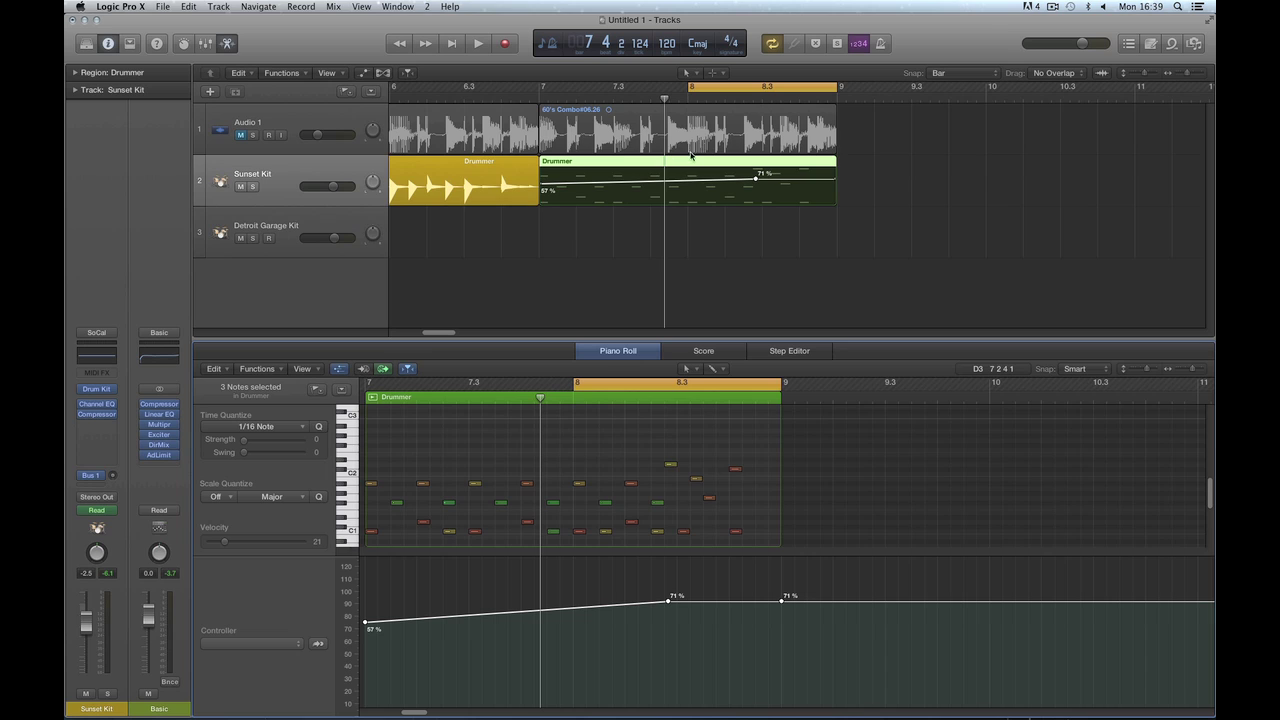
{"action": "left_click", "coordinate": [339, 369]}
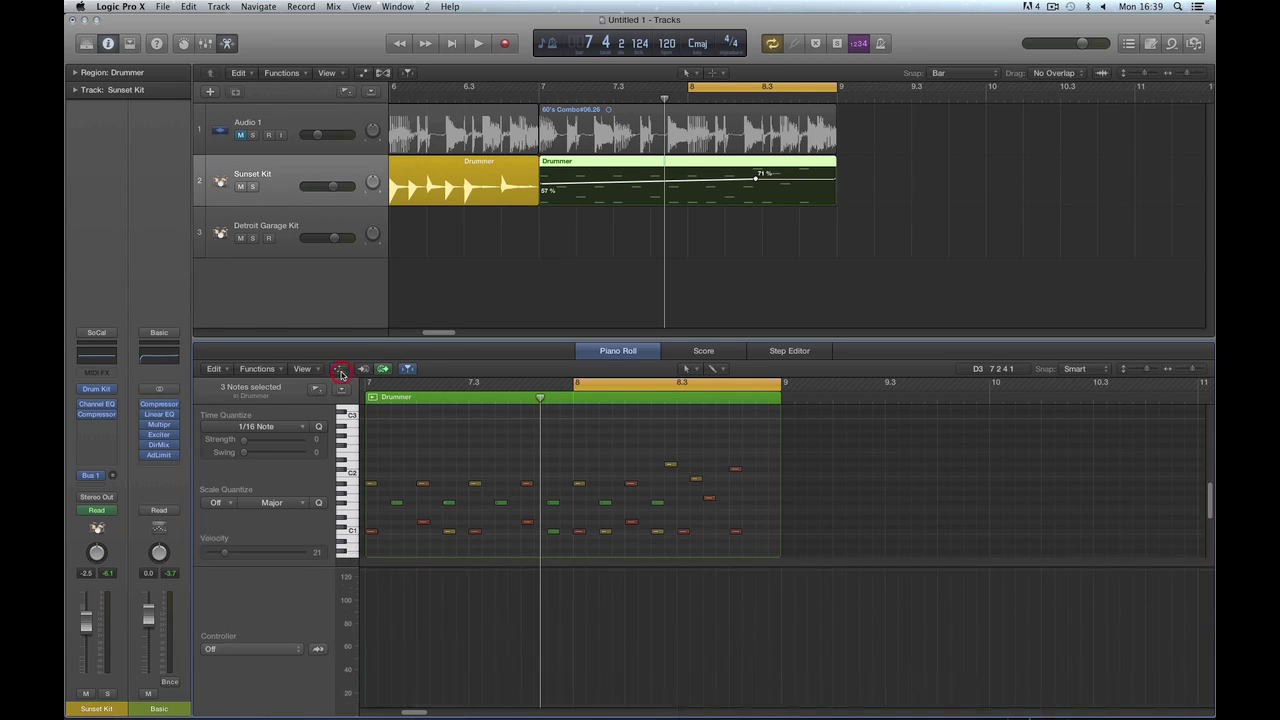
{"action": "left_click", "coordinate": [735, 164]}
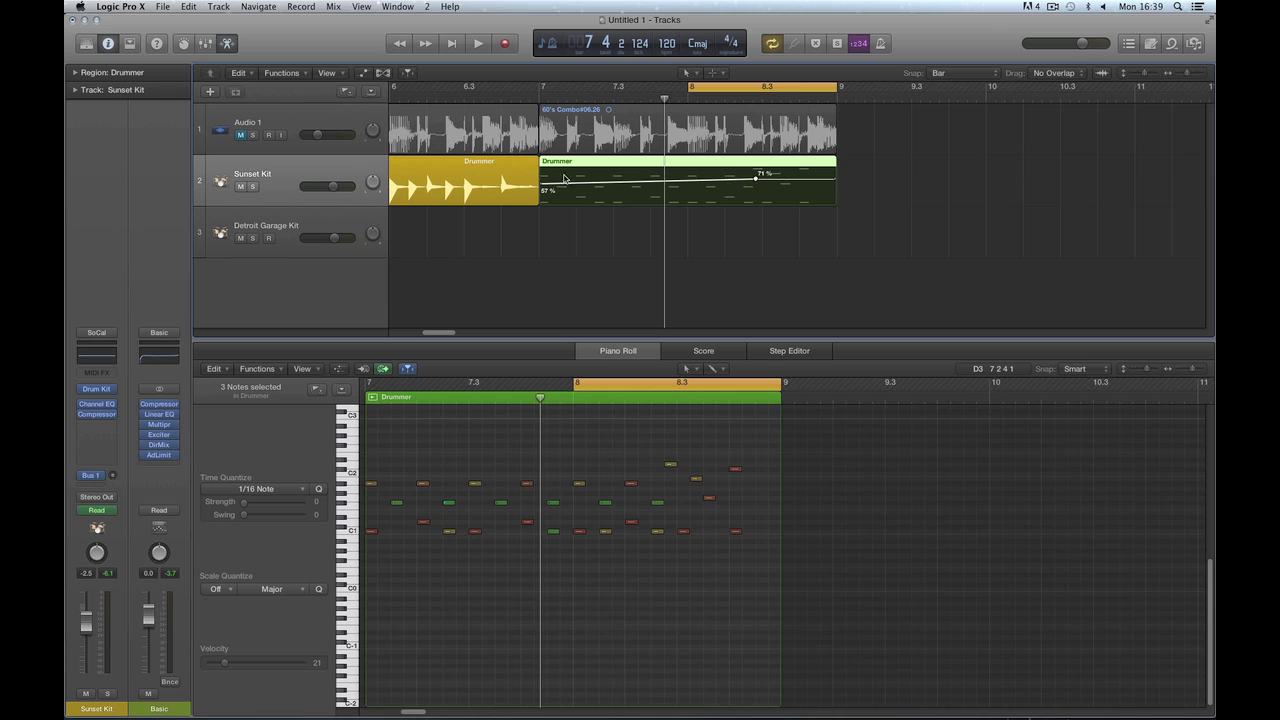
Cycle through the green Drummer region's MIDI Draw displays in the Tracks area and turn the display off
{"action": "left_click", "coordinate": [707, 163]}
{"action": "key", "text": "ctrl+super+y"}
{"action": "key", "text": "ctrl+super+y"}
{"action": "key", "text": "ctrl+super+y"}
{"action": "key", "text": "ctrl+super+y"}
{"action": "key", "text": "ctrl+super+y"}
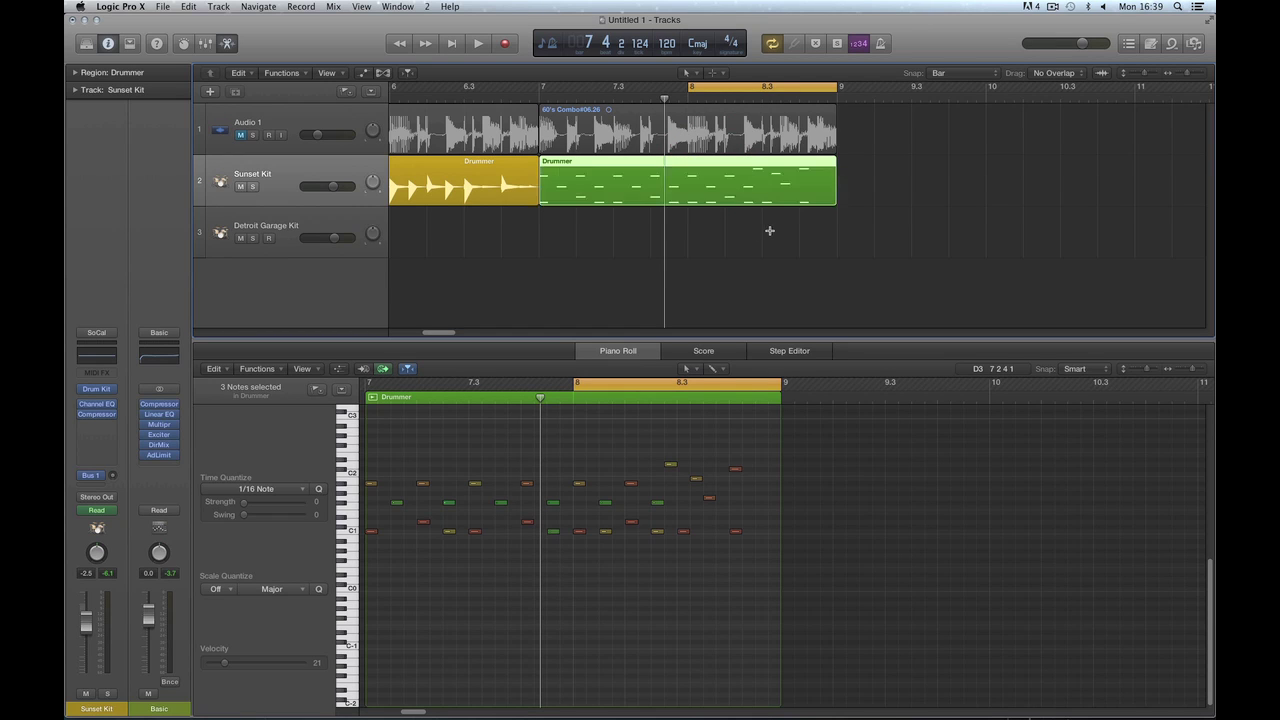
{"action": "key", "text": "ctrl+super+y"}
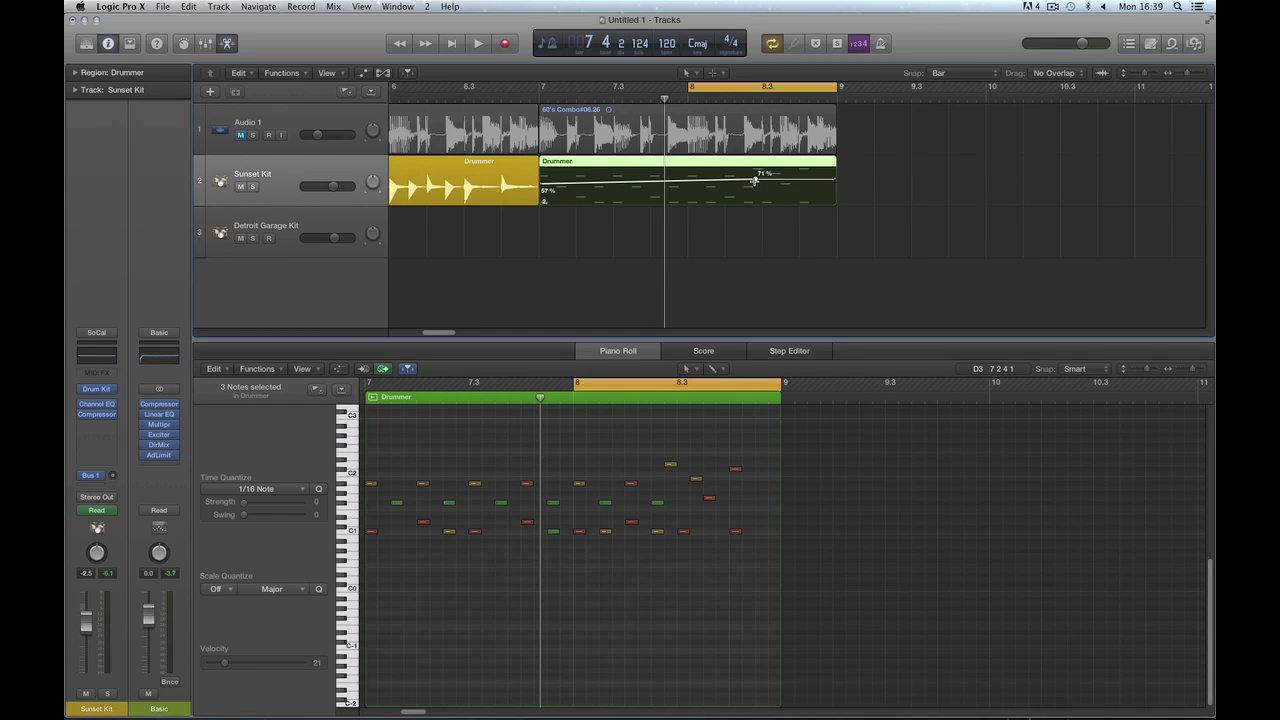
{"action": "key", "text": "ctrl+super+y"}
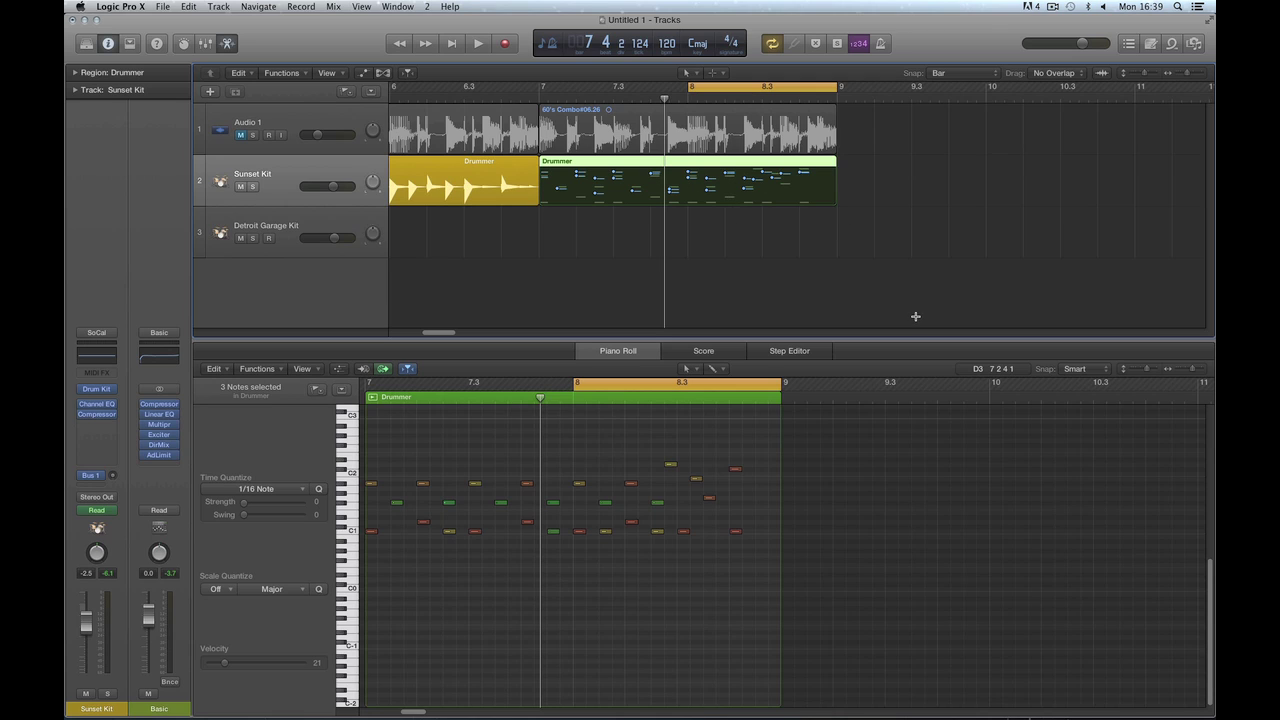
{"action": "key", "text": "ctrl+super+y"}
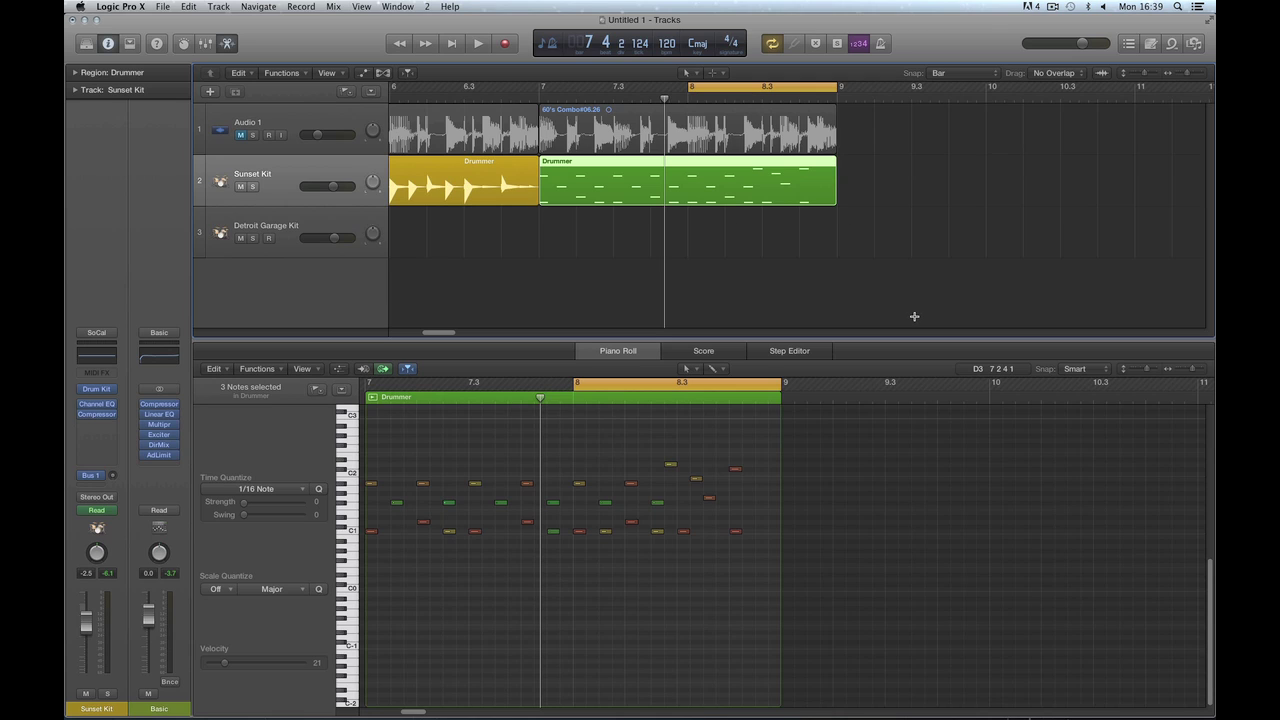
Show the MIDI Draw lane in the Piano Roll and audition the last high note of bar 8
{"action": "left_click", "coordinate": [585, 376]}
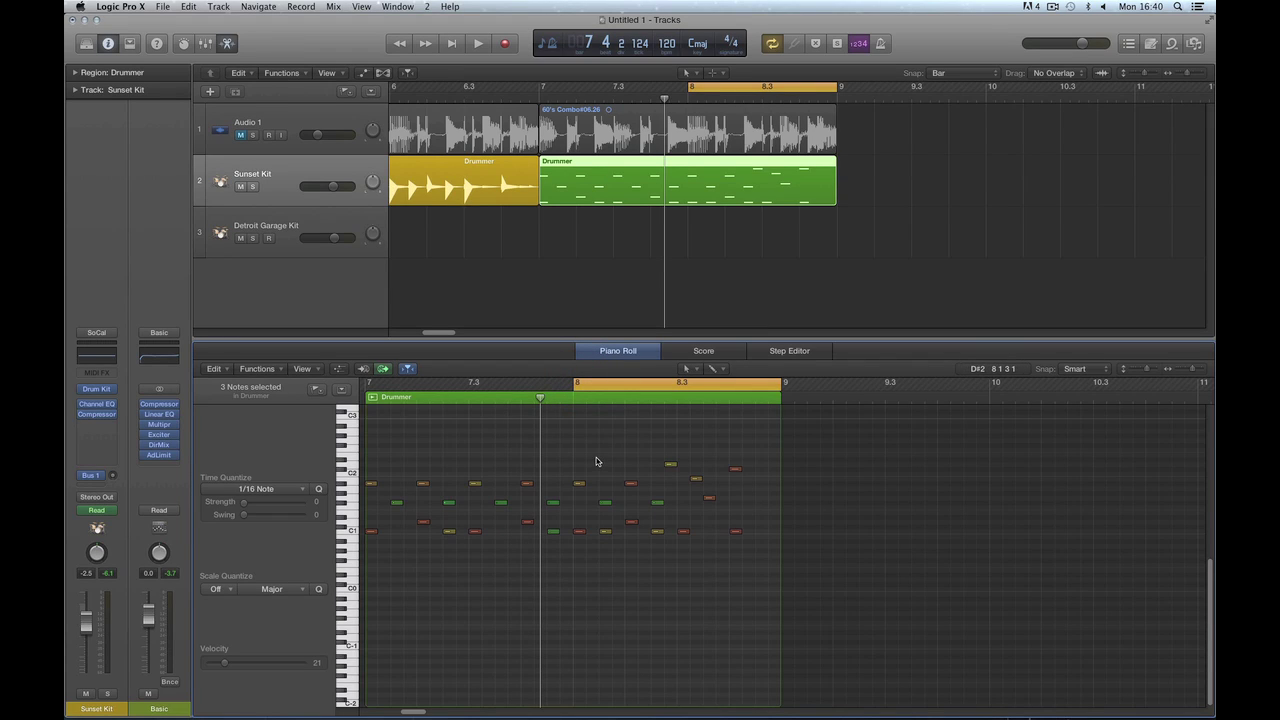
{"action": "key", "text": "a"}
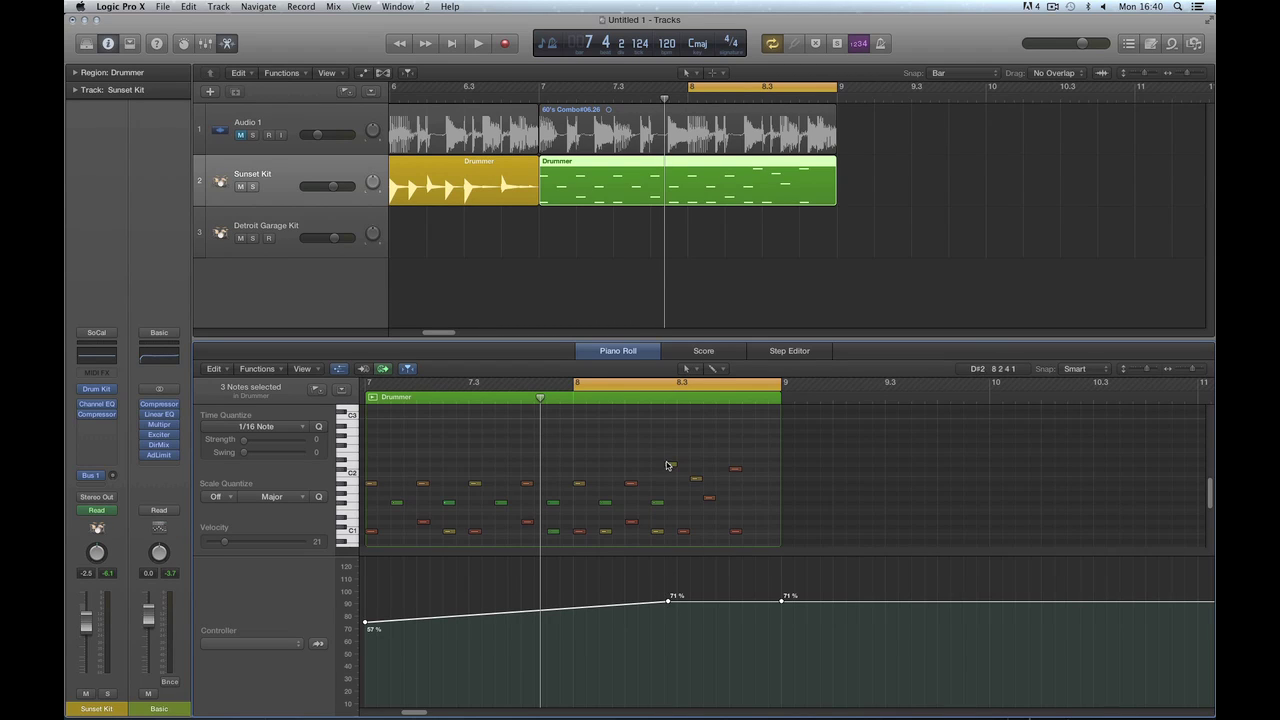
{"action": "left_click", "coordinate": [738, 469]}
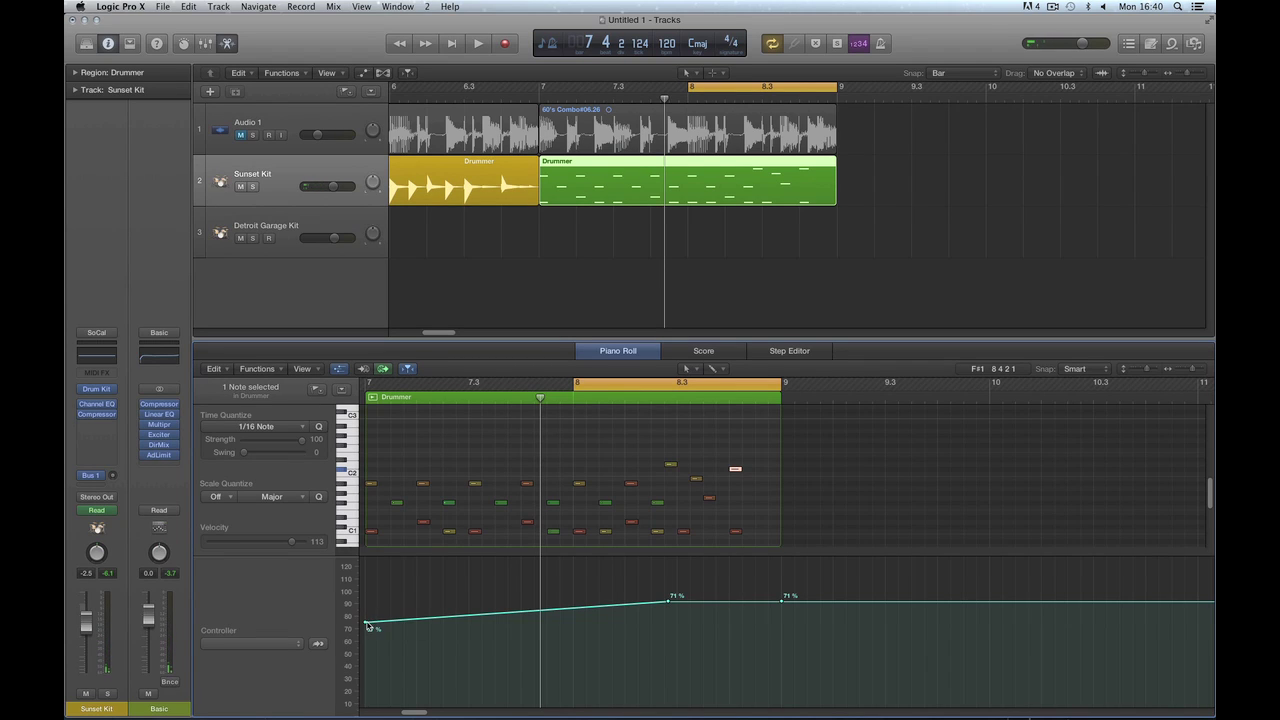
Shape the MIDI Draw curve to stay level at about 85% from bar 7 and drop to 0 just before bar 9
{"action": "left_click_drag", "start_coordinate": [368, 625], "coordinate": [575, 600]}
{"action": "left_click_drag", "start_coordinate": [668, 603], "coordinate": [751, 580]}
{"action": "double_click", "coordinate": [576, 604]}
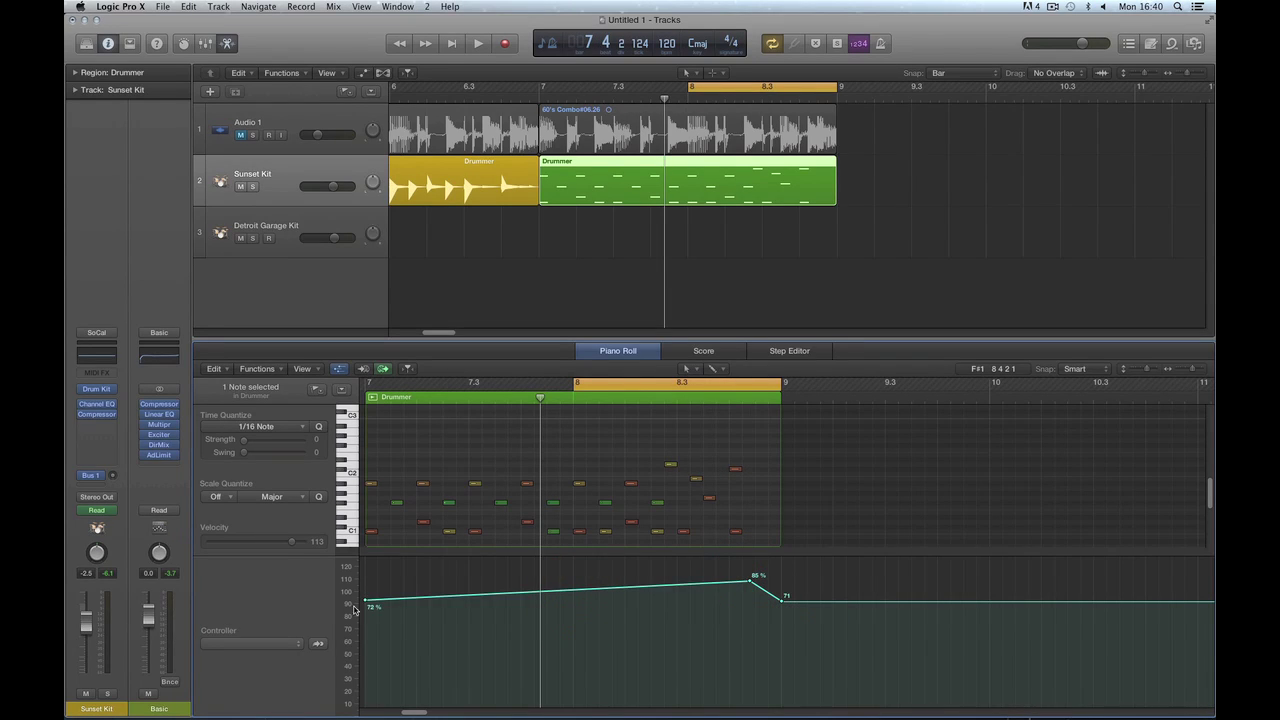
{"action": "left_click_drag", "start_coordinate": [365, 603], "coordinate": [366, 578]}
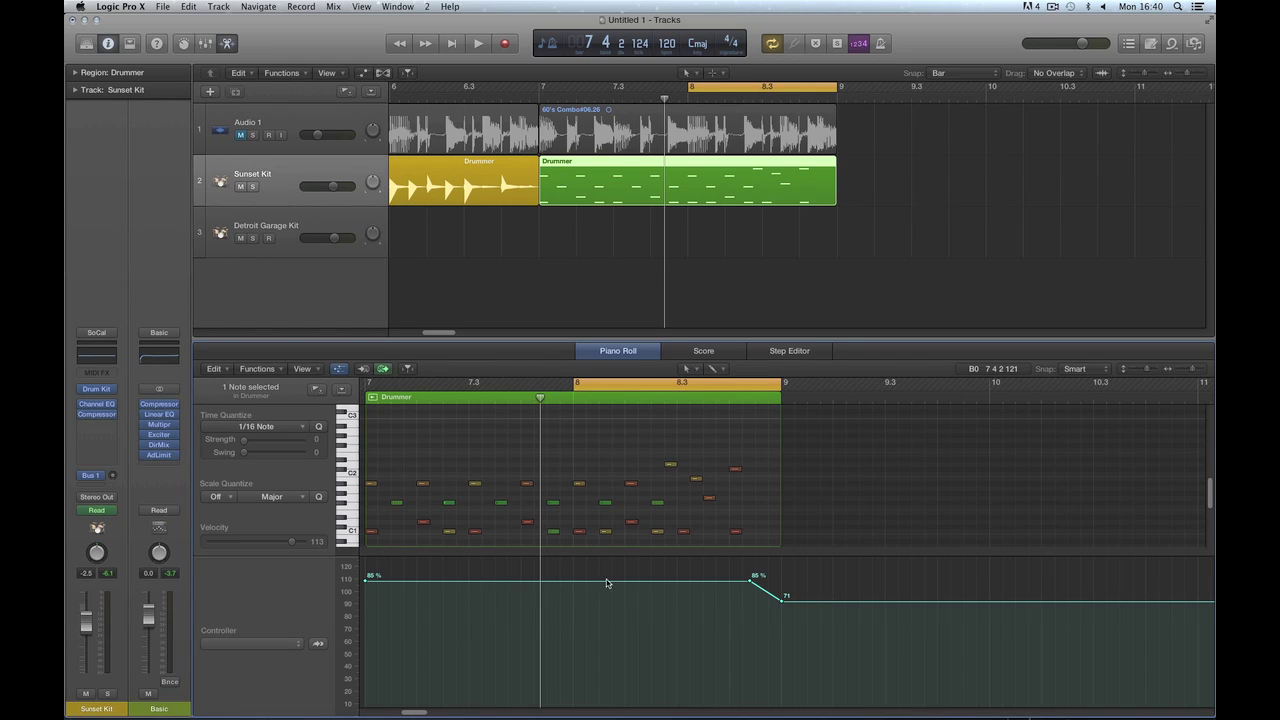
{"action": "left_click", "coordinate": [750, 582]}
{"action": "left_click_drag", "start_coordinate": [779, 603], "coordinate": [773, 700]}
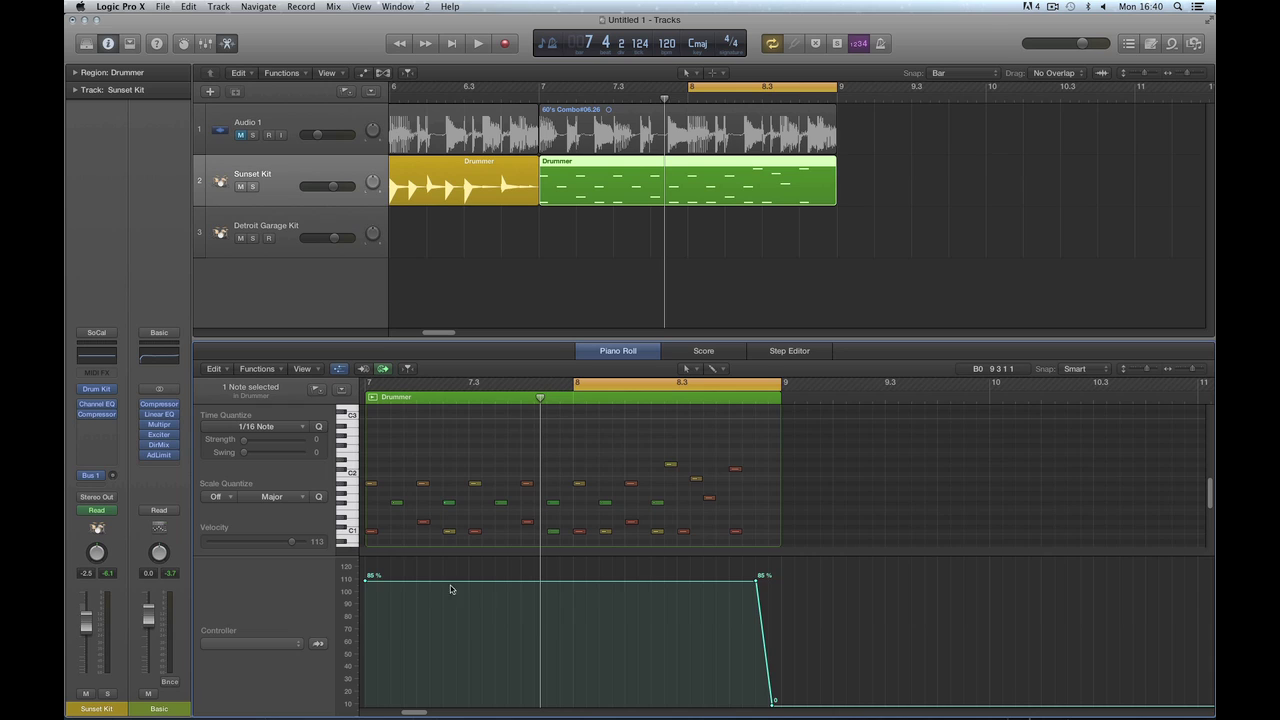
Lower the two upper MIDI Draw points together to 80% and play back the cycled bar 8
{"action": "left_click", "coordinate": [372, 602]}
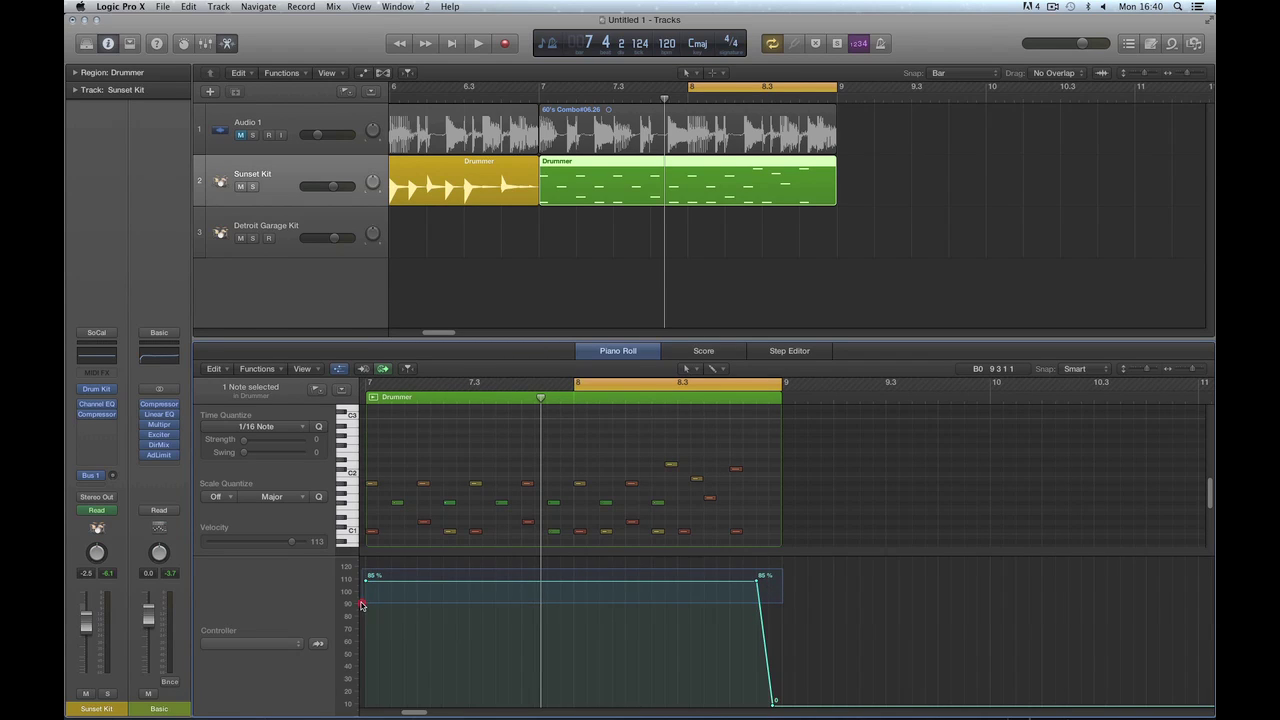
{"action": "left_click", "coordinate": [566, 581]}
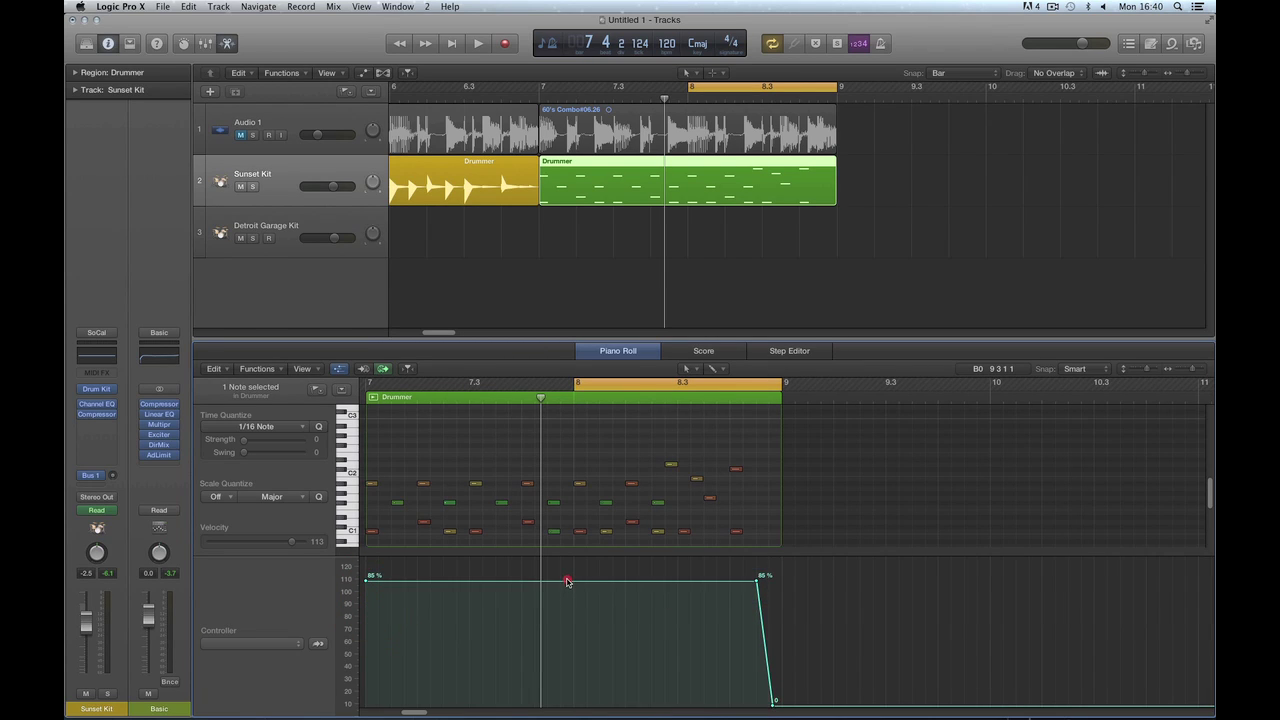
{"action": "key", "text": "space"}
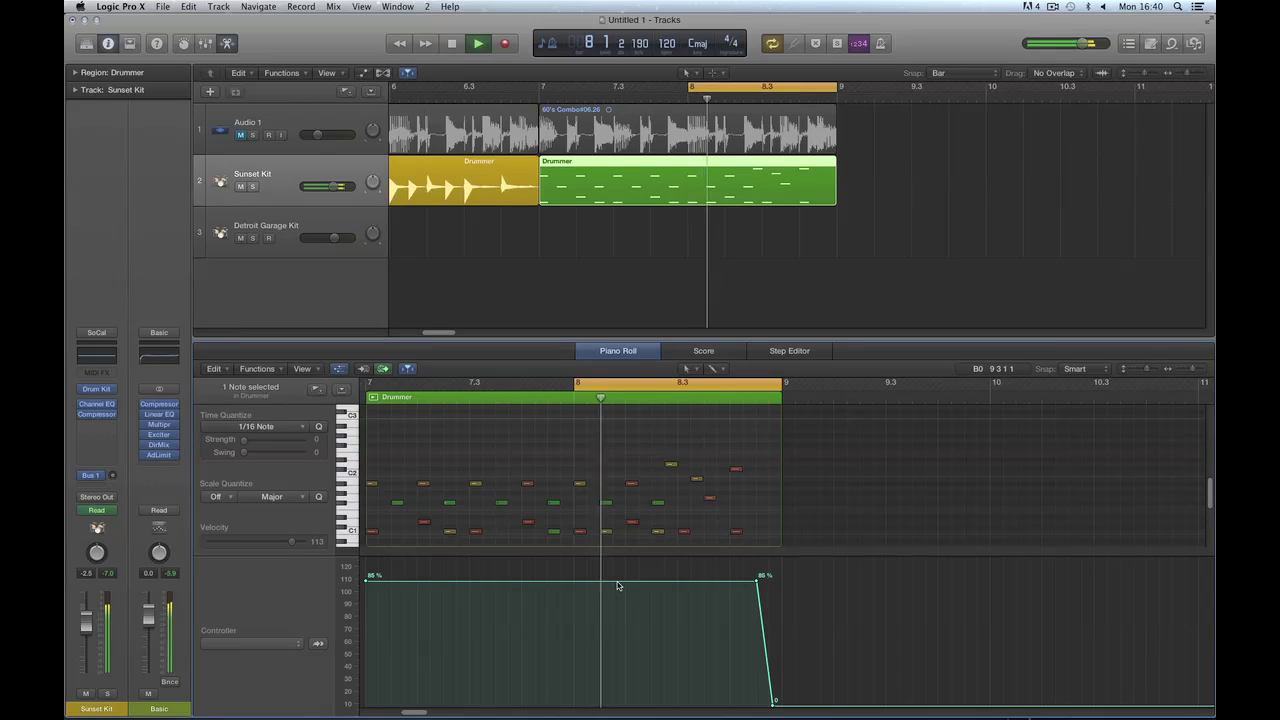
{"action": "key", "text": "space"}
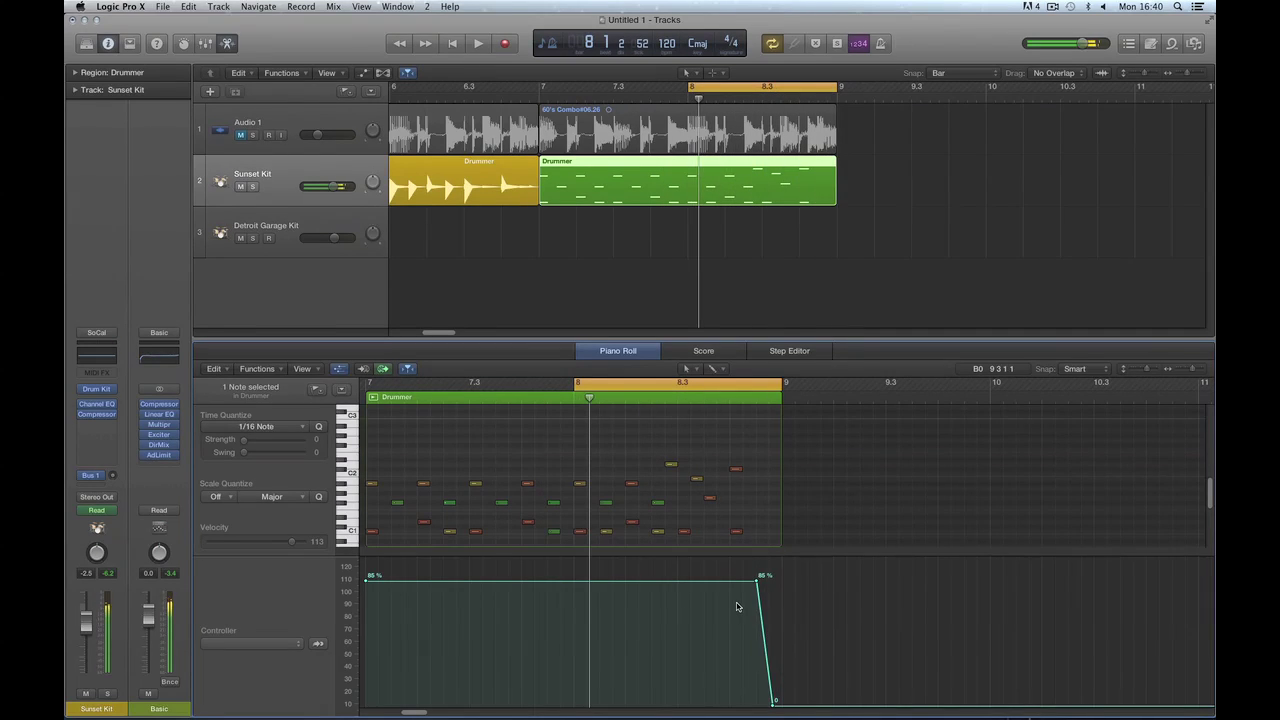
{"action": "left_click_drag", "start_coordinate": [778, 584], "coordinate": [432, 594]}
{"action": "key", "text": "space"}
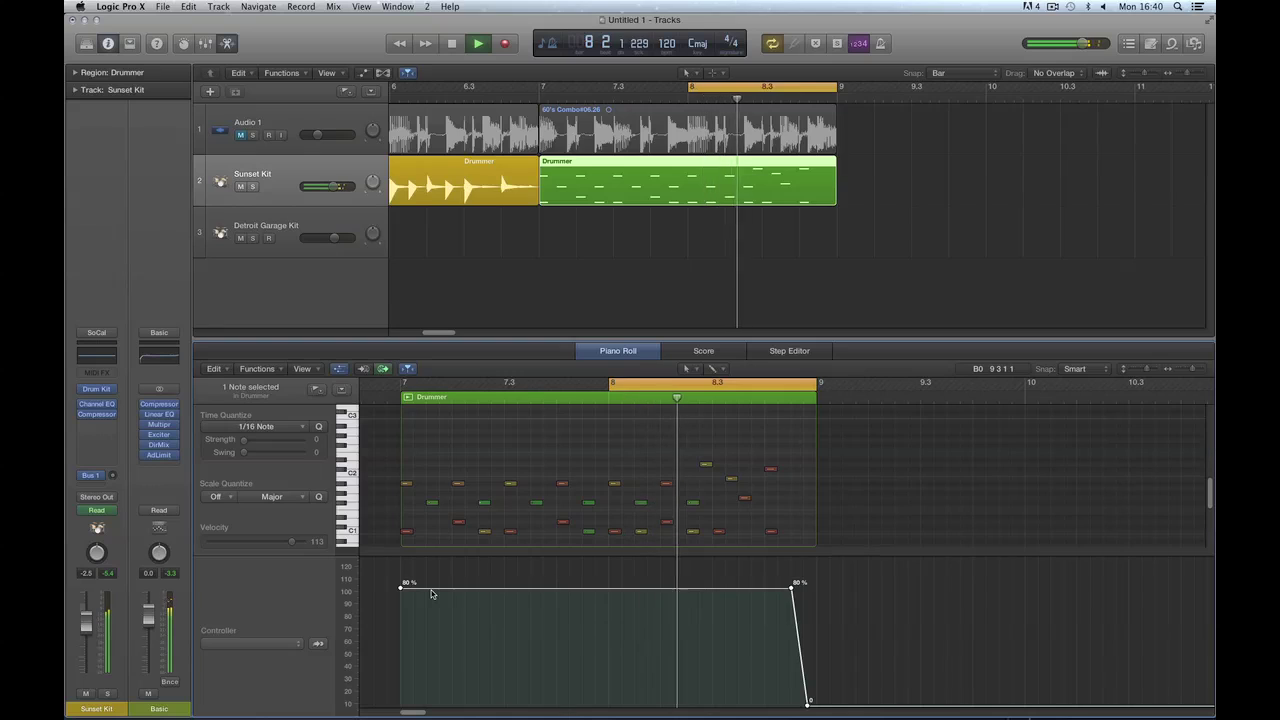
{"action": "key", "text": "space"}
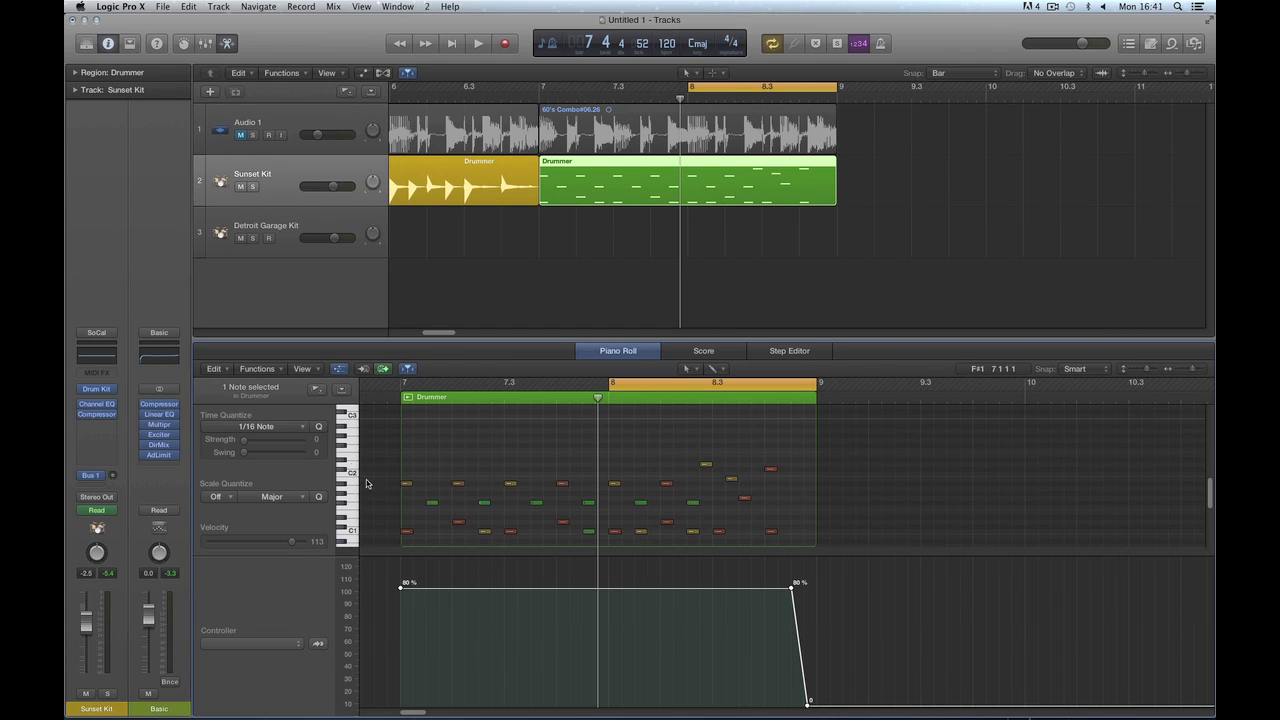
Hide the Piano Roll's MIDI Draw lane and copy the green Drummer region to bar 10
{"action": "left_click", "coordinate": [339, 370]}
{"action": "key", "text": "super+Left"}
{"action": "key", "text": "super+Left"}
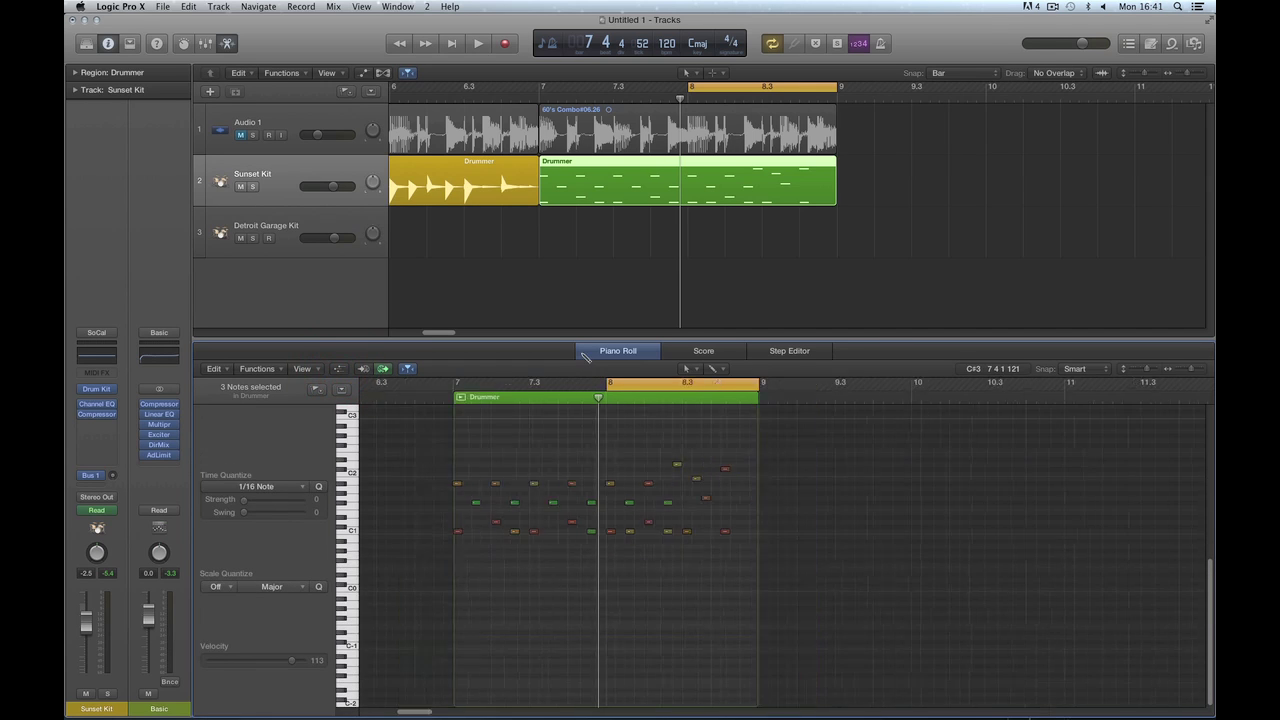
{"action": "left_click", "coordinate": [638, 82]}
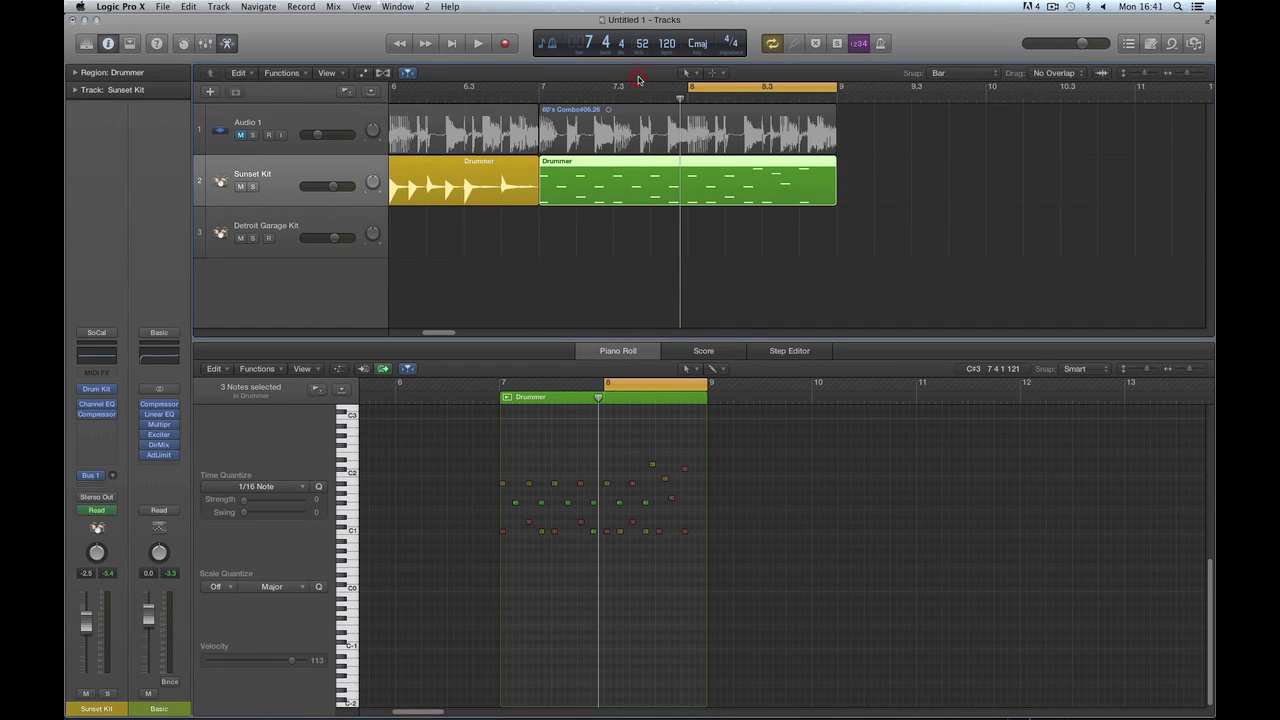
{"action": "key", "text": "super+Left"}
{"action": "key", "text": "super+Left"}
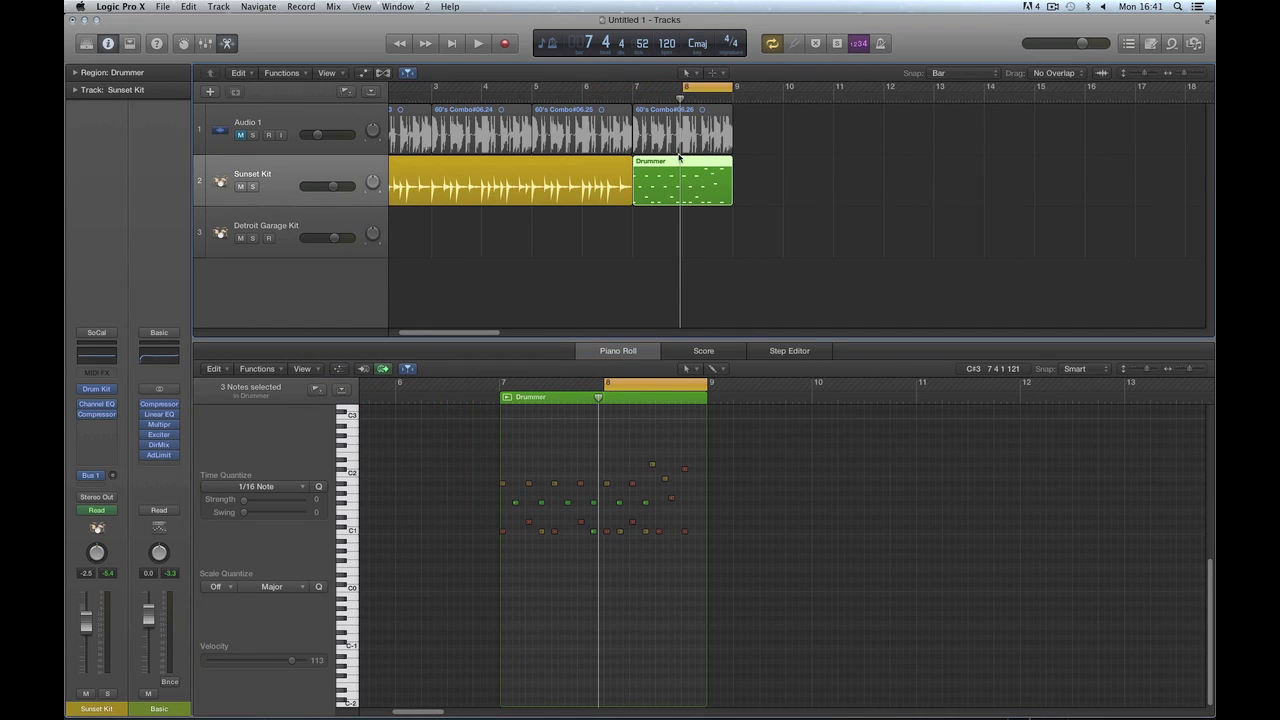
{"action": "left_click_drag", "start_coordinate": [666, 161], "coordinate": [817, 161]}
Compare playback of the copied fill at bar 11 with the original at bar 8, leaving the cycle area on bar 11
{"action": "left_click_drag", "start_coordinate": [719, 88], "coordinate": [853, 88]}
{"action": "key", "text": "space"}
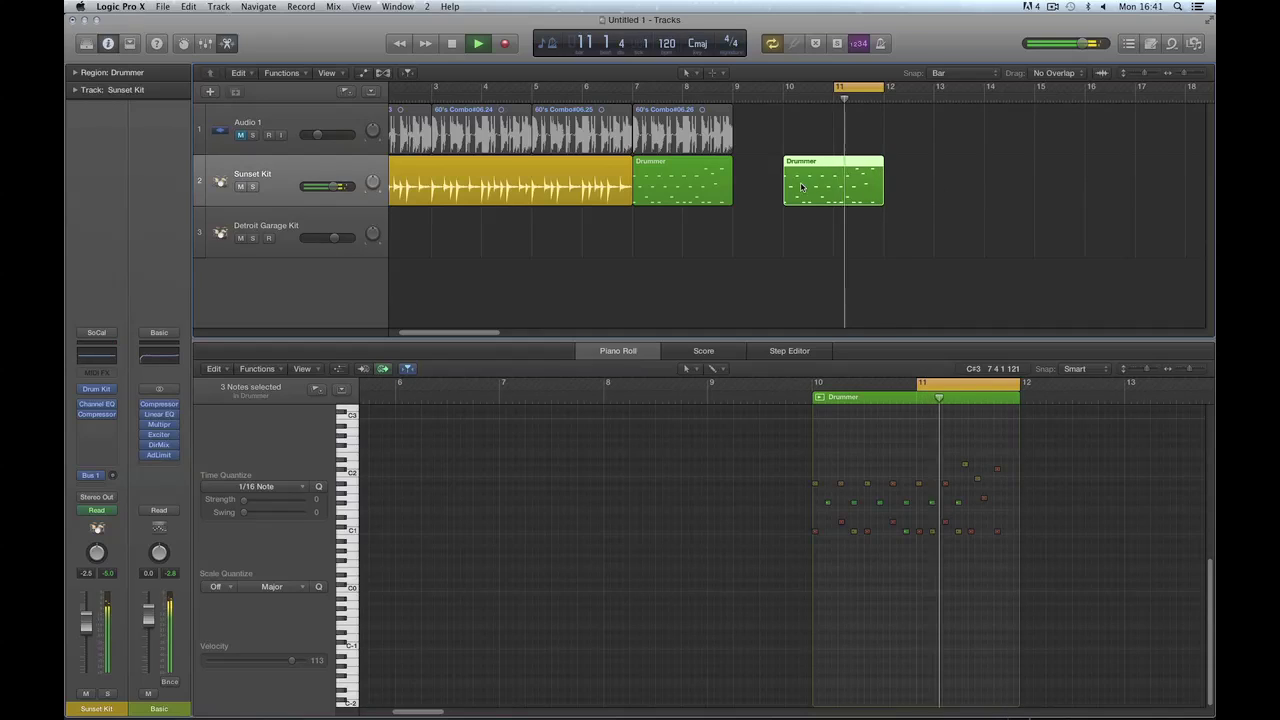
{"action": "key", "text": "space"}
{"action": "left_click_drag", "start_coordinate": [691, 88], "coordinate": [722, 108]}
{"action": "key", "text": "space"}
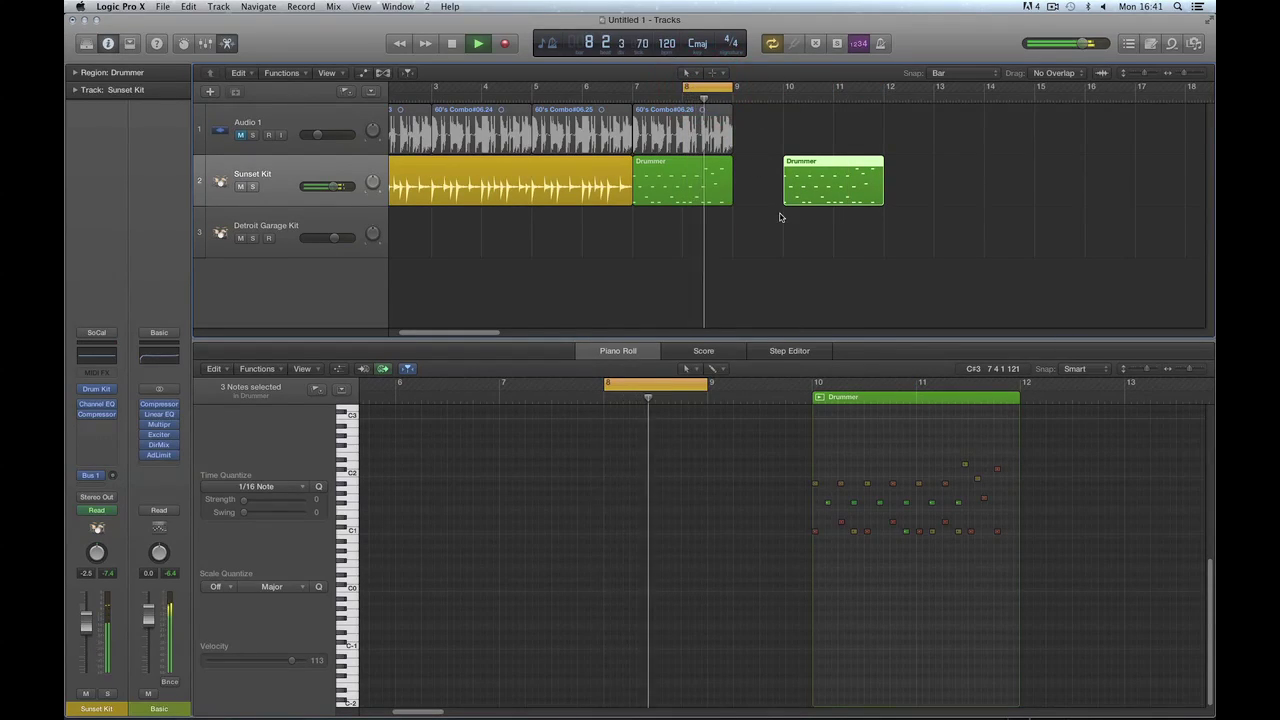
{"action": "key", "text": "space"}
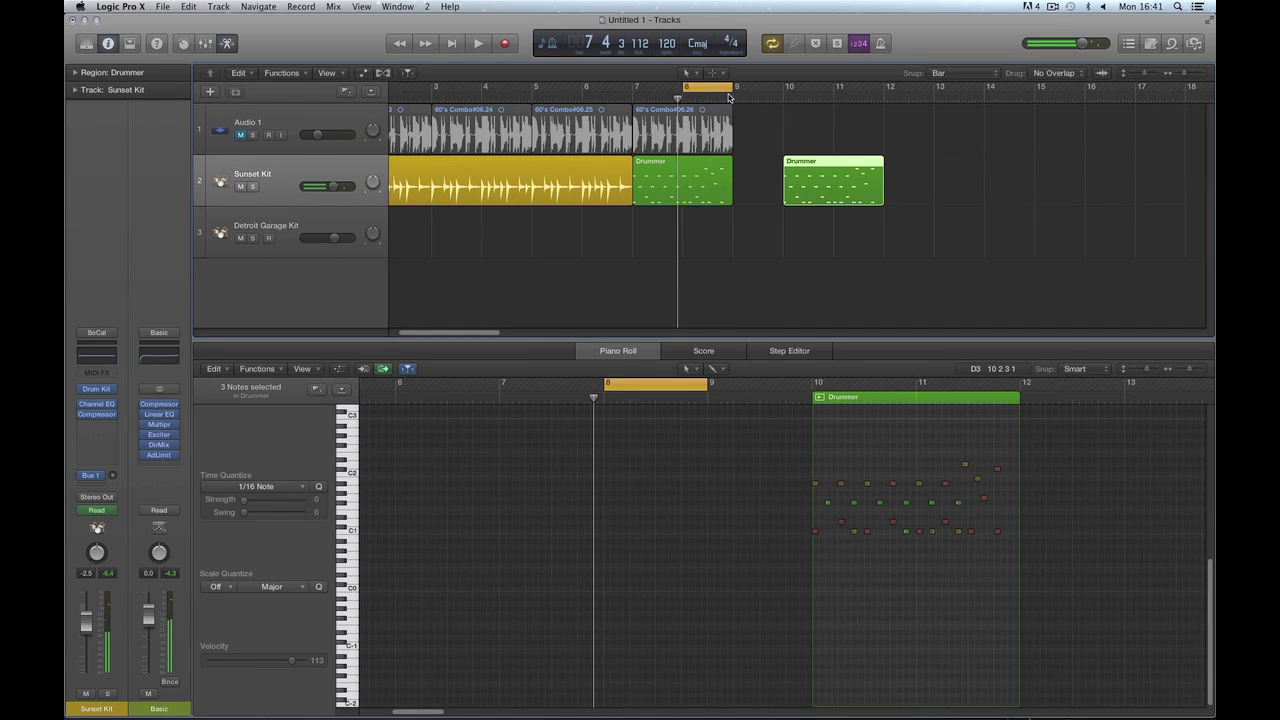
{"action": "left_click", "coordinate": [862, 96]}
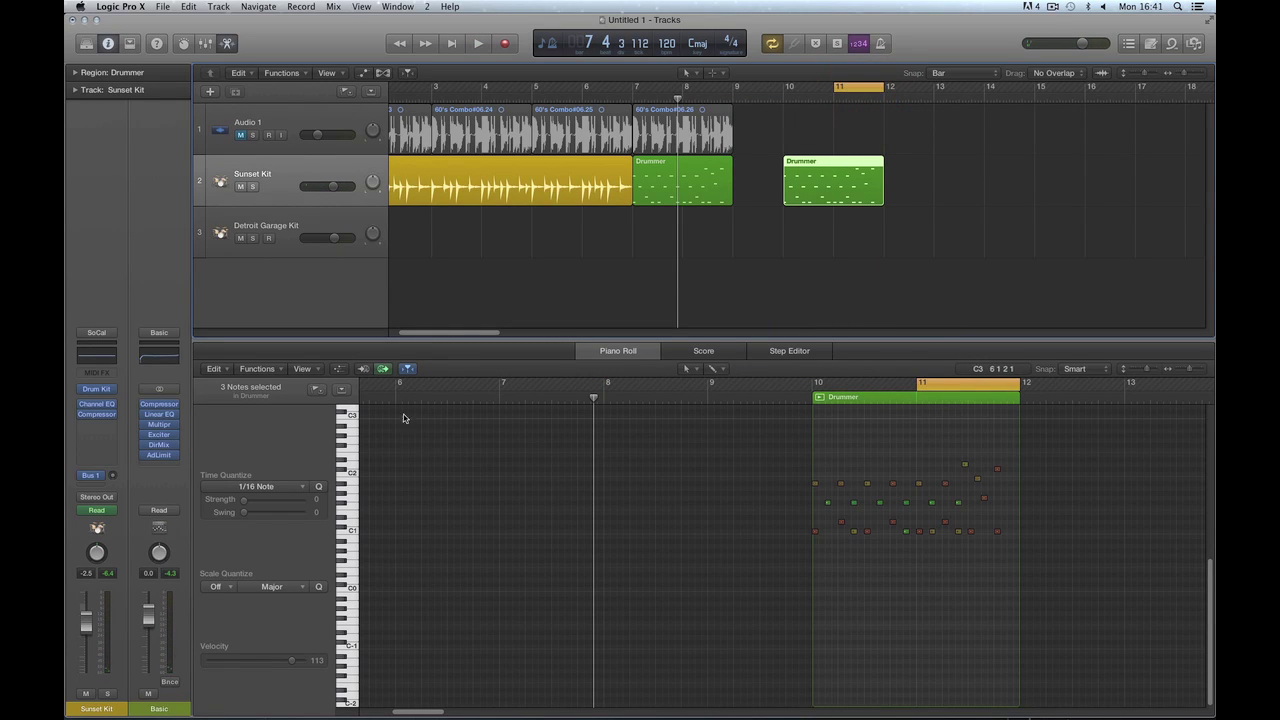
Check the copied region's MIDI Draw curve in the Piano Roll, hide it, and delete the copy at bar 10
{"action": "left_click", "coordinate": [340, 369]}
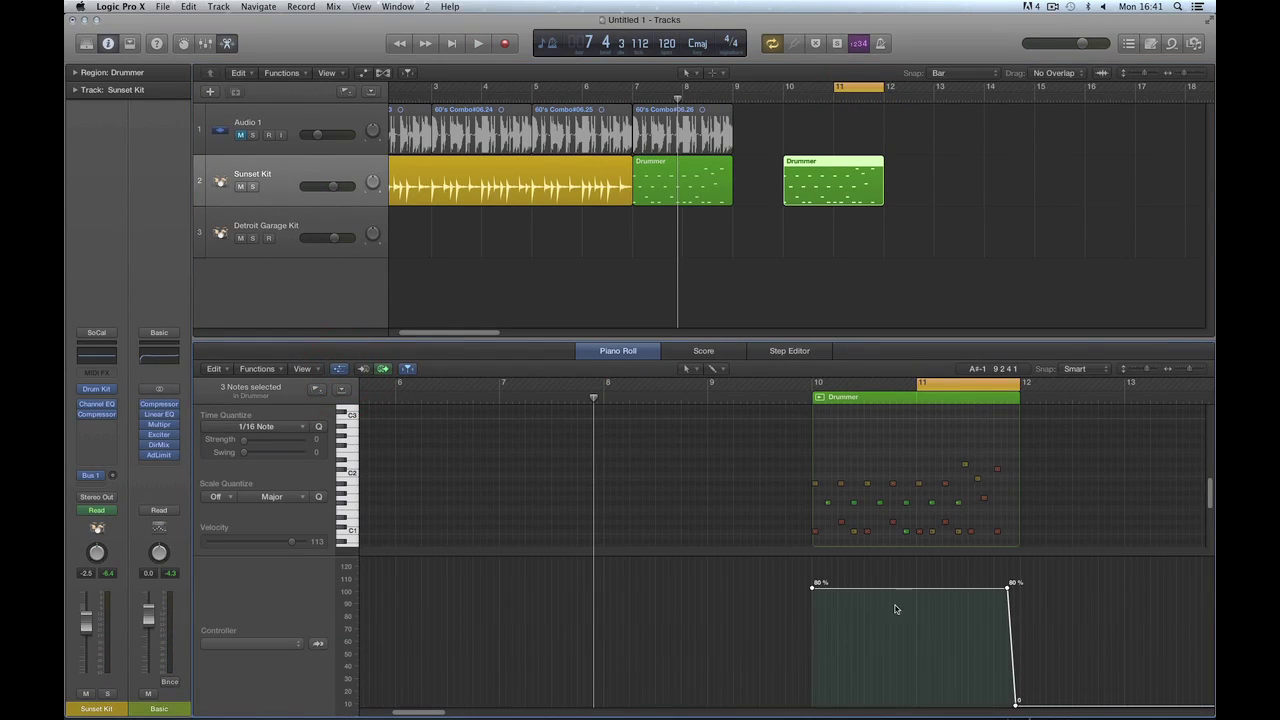
{"action": "left_click", "coordinate": [340, 369]}
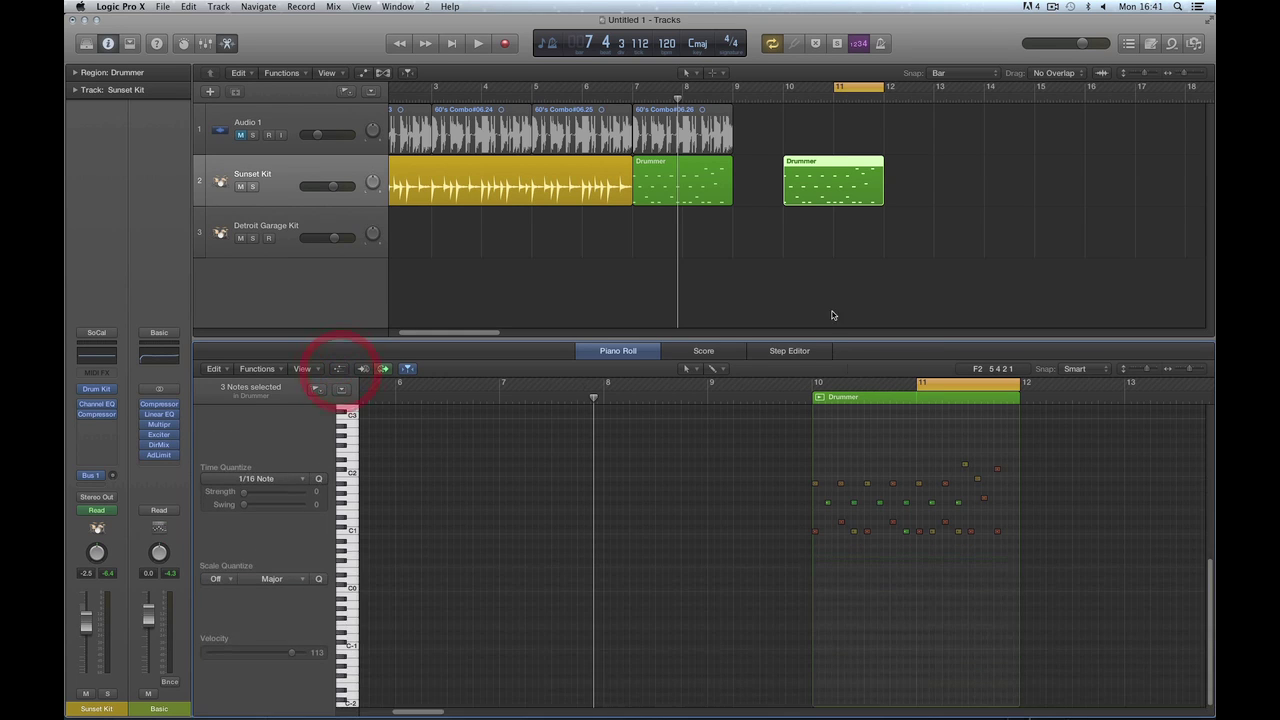
{"action": "left_click", "coordinate": [822, 167]}
{"action": "key", "text": "Delete"}
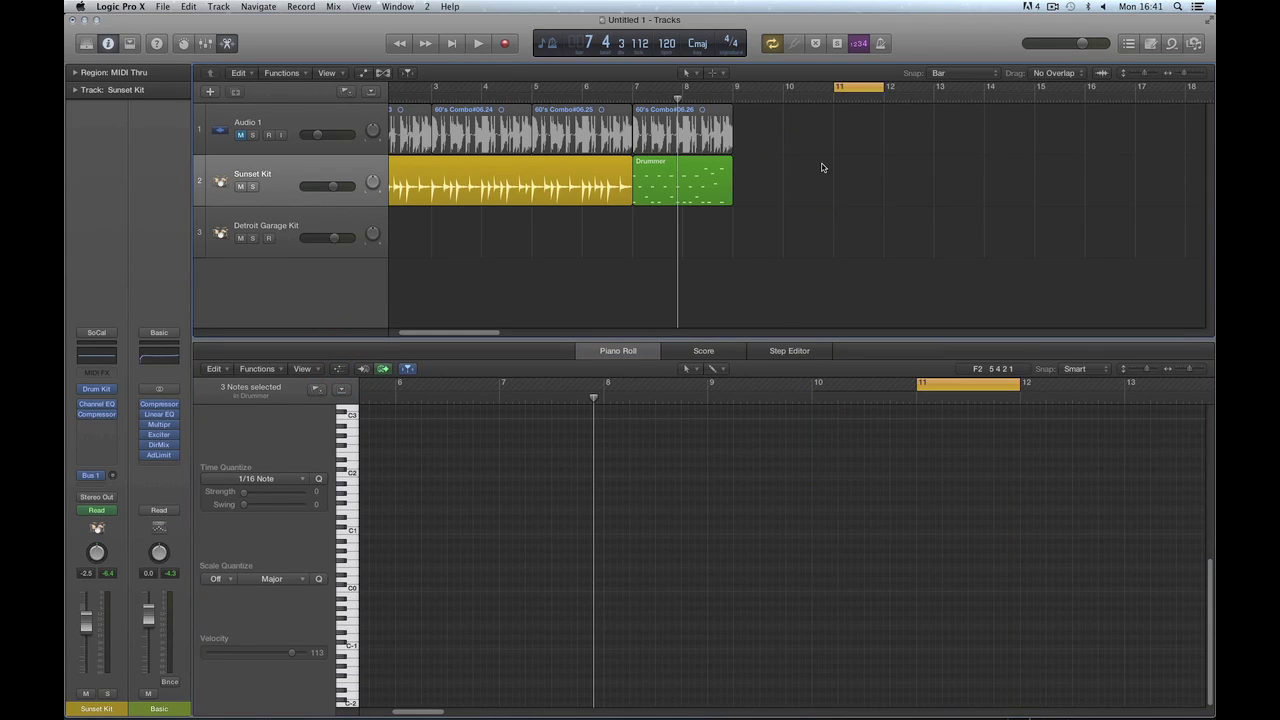
{"action": "left_click_drag", "start_coordinate": [791, 165], "coordinate": [710, 190]}
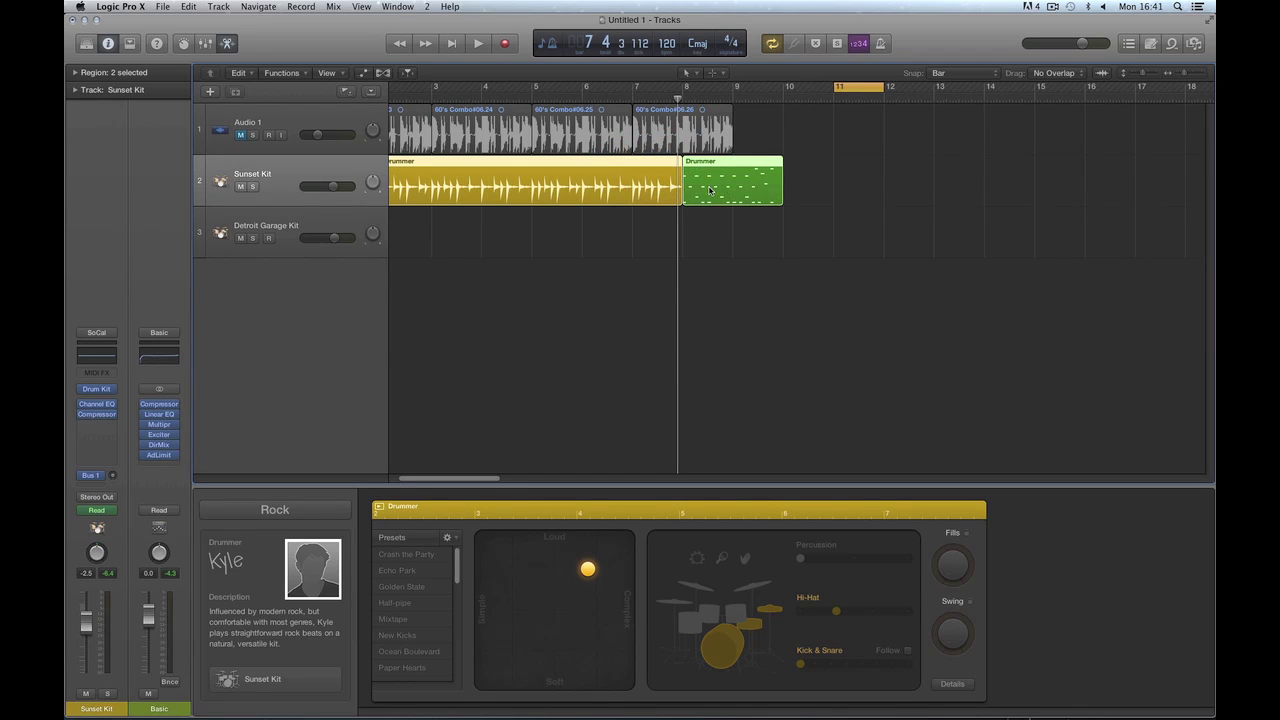
{"action": "key", "text": "super+z"}
{"action": "left_click", "coordinate": [772, 186]}
Open the green Drummer region at bar 7 in the Piano Roll and place the playhead late in bar 6
{"action": "double_click", "coordinate": [686, 165]}
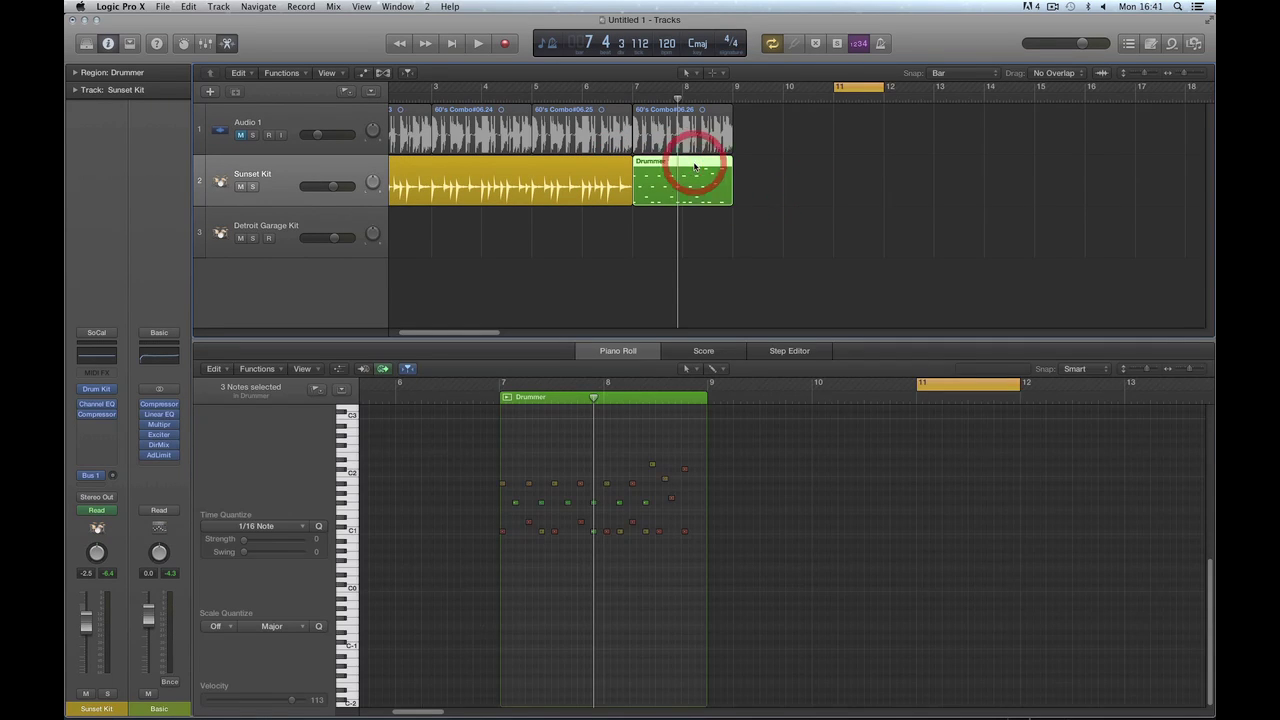
{"action": "left_click", "coordinate": [671, 98]}
{"action": "left_click", "coordinate": [623, 97]}
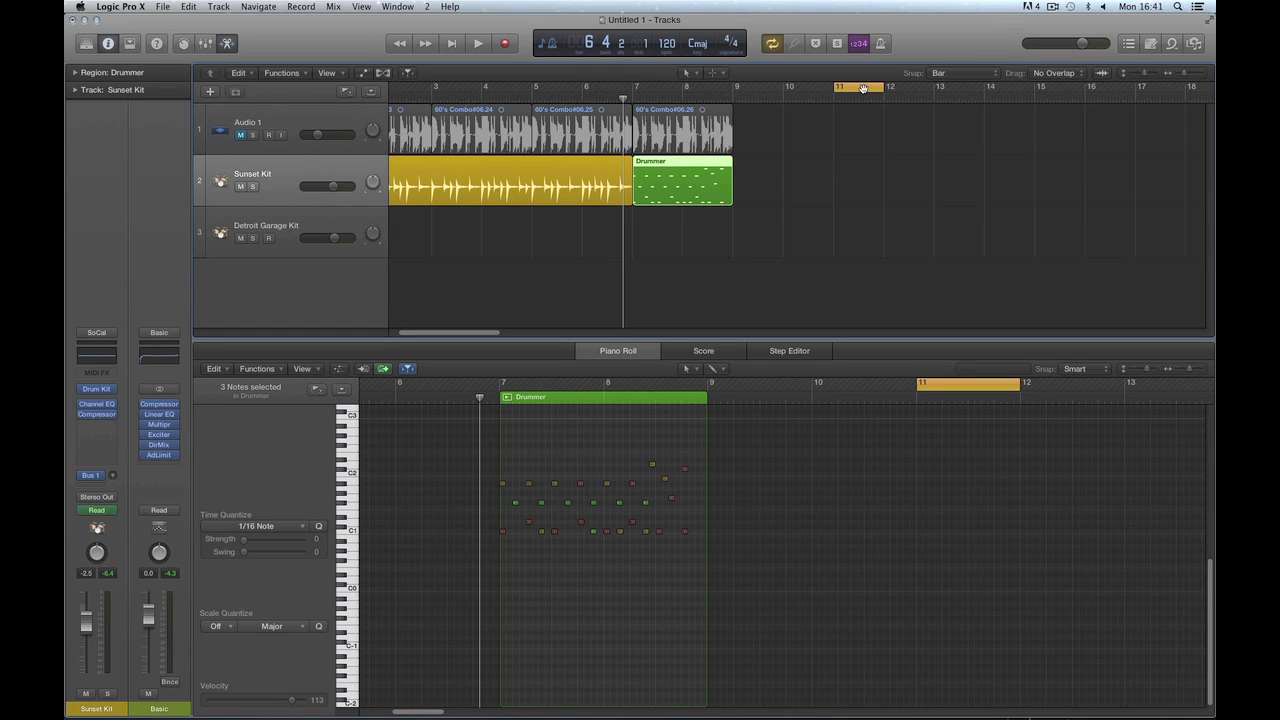
Move the cycle area from bar 11 to bar 8 and extend its start to bar 7, leaving cycle mode on
{"action": "left_click_drag", "start_coordinate": [863, 89], "coordinate": [712, 90]}
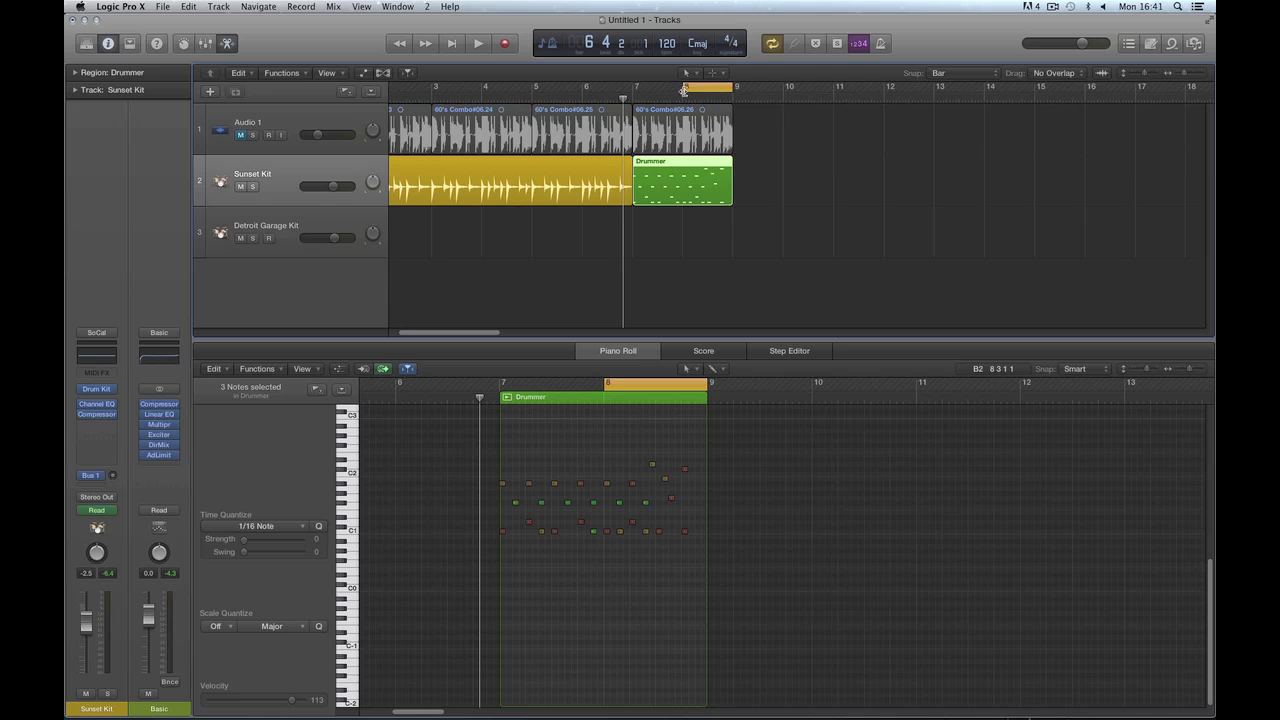
{"action": "left_click_drag", "start_coordinate": [684, 90], "coordinate": [634, 90]}
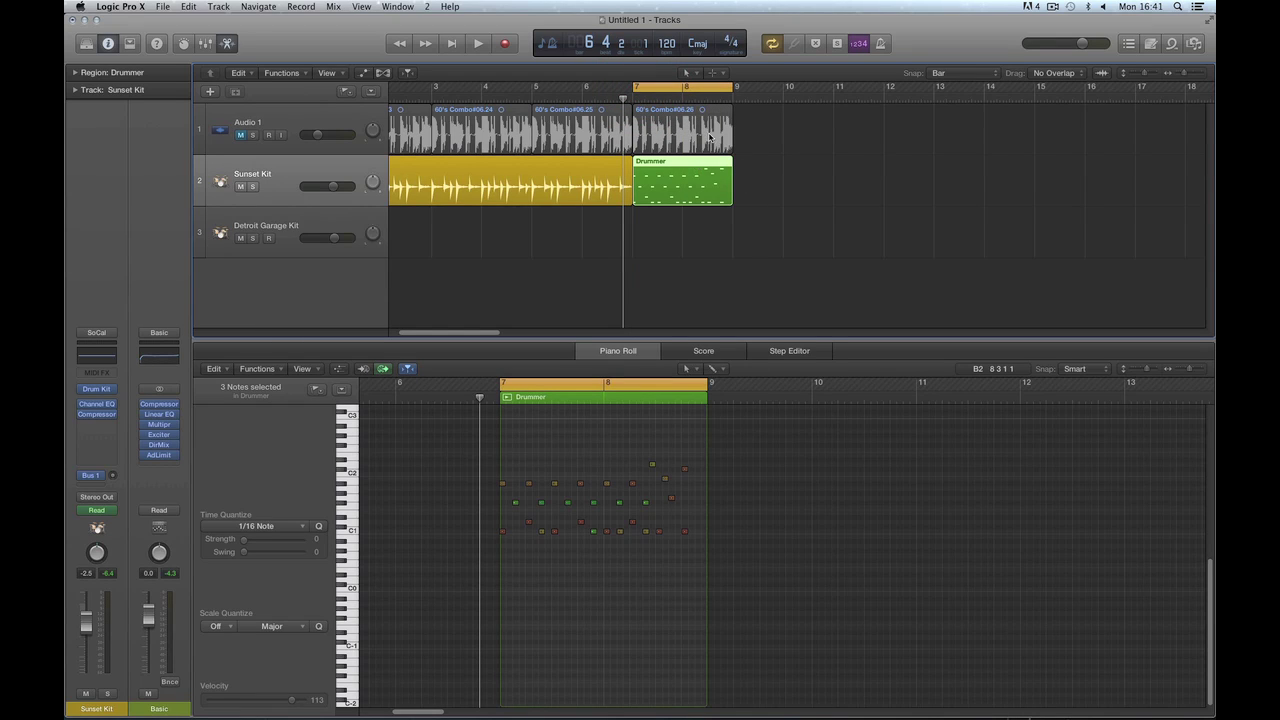
{"action": "left_click", "coordinate": [702, 91]}
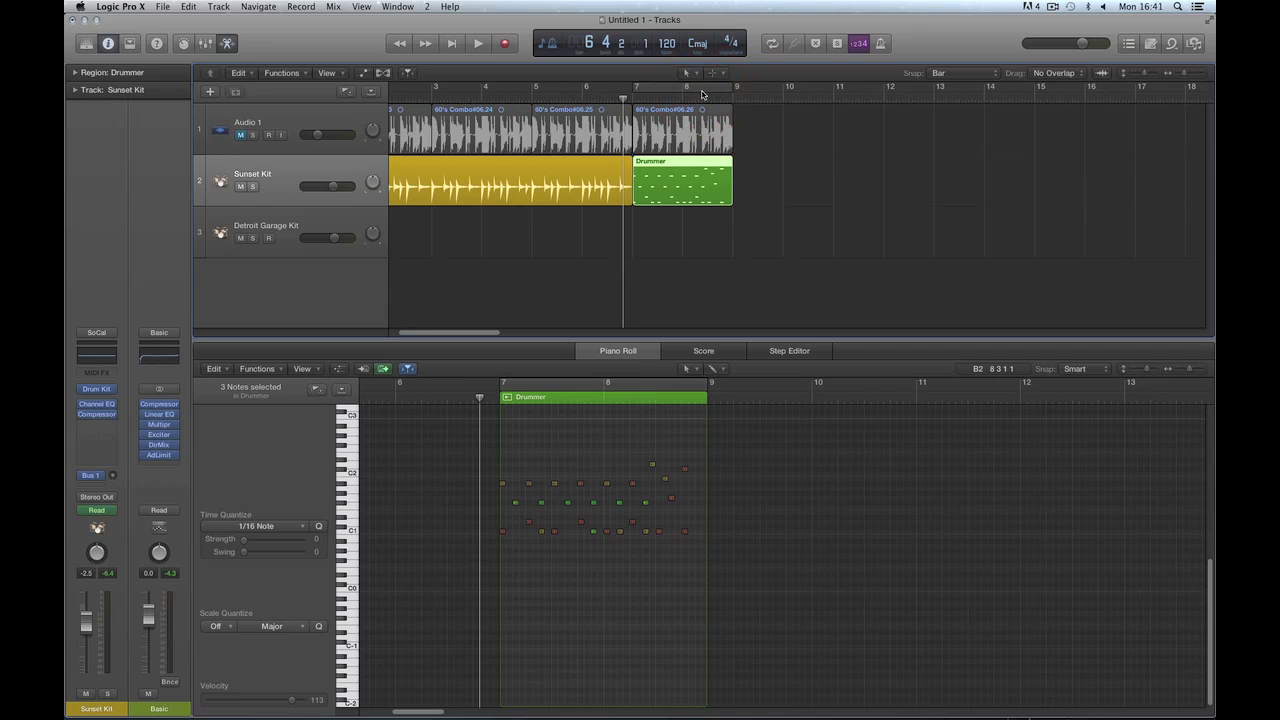
{"action": "left_click", "coordinate": [702, 91]}
Replace the green region by extending the yellow Drummer region to bar 9, and stretch the cycle area back to bar 1
{"action": "key", "text": "Delete"}
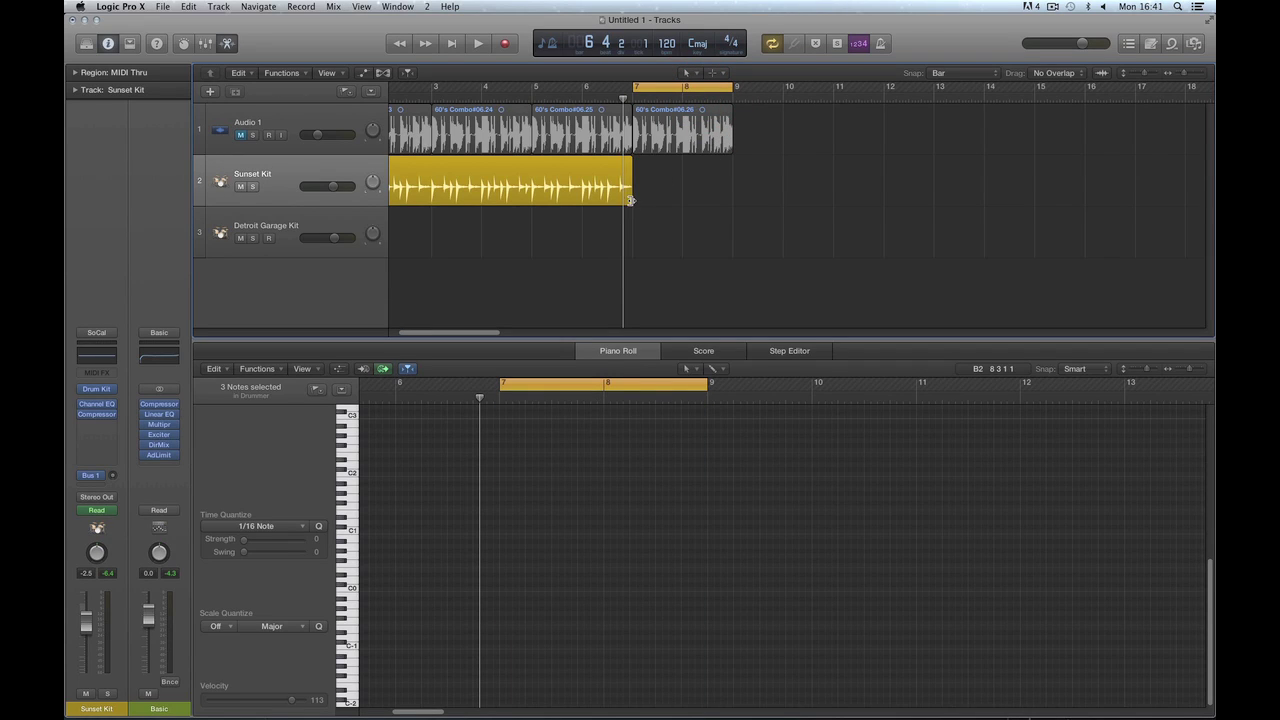
{"action": "left_click_drag", "start_coordinate": [659, 202], "coordinate": [731, 200]}
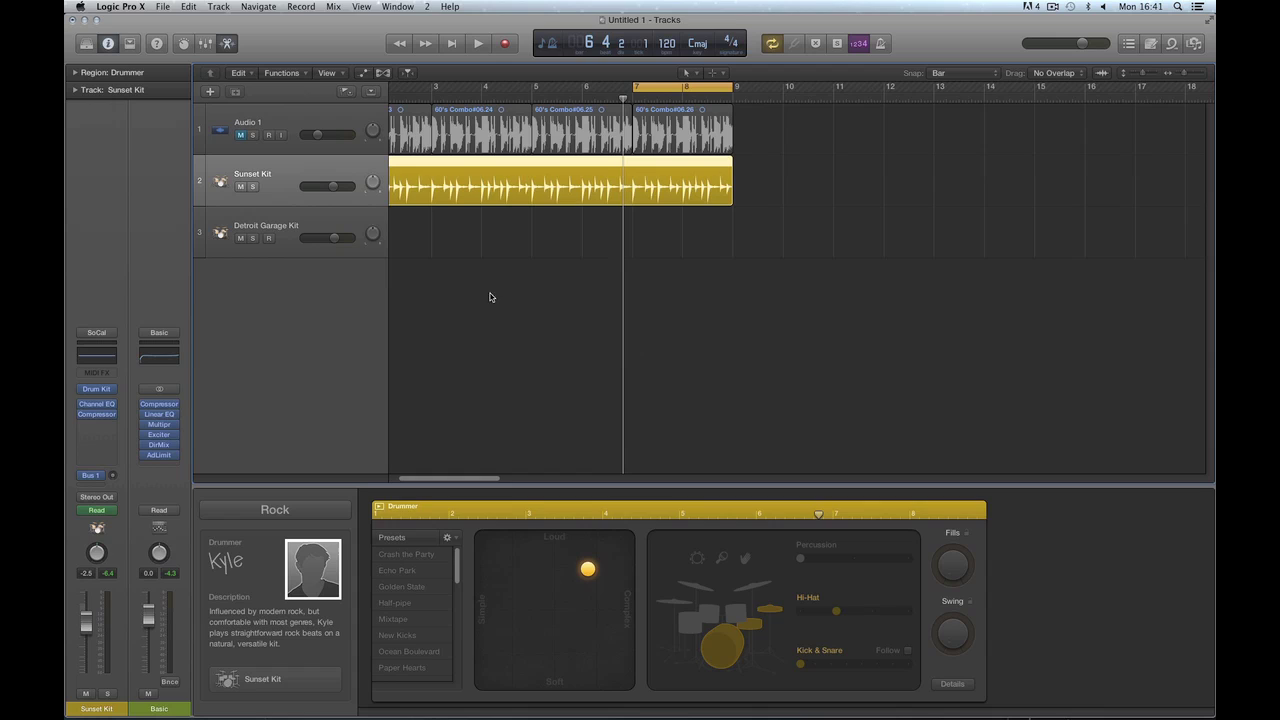
{"action": "scroll", "coordinate": [467, 476], "scroll_direction": "left", "scroll_amount": 2}
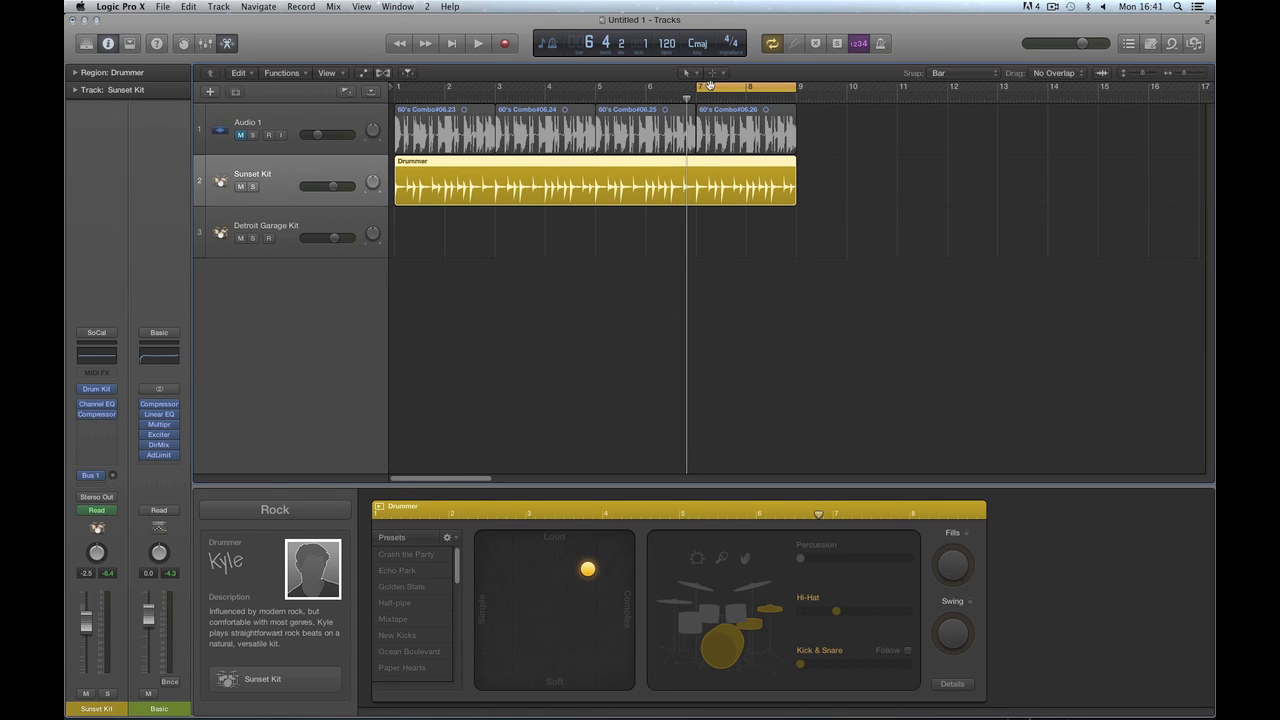
{"action": "left_click_drag", "start_coordinate": [698, 90], "coordinate": [397, 88]}
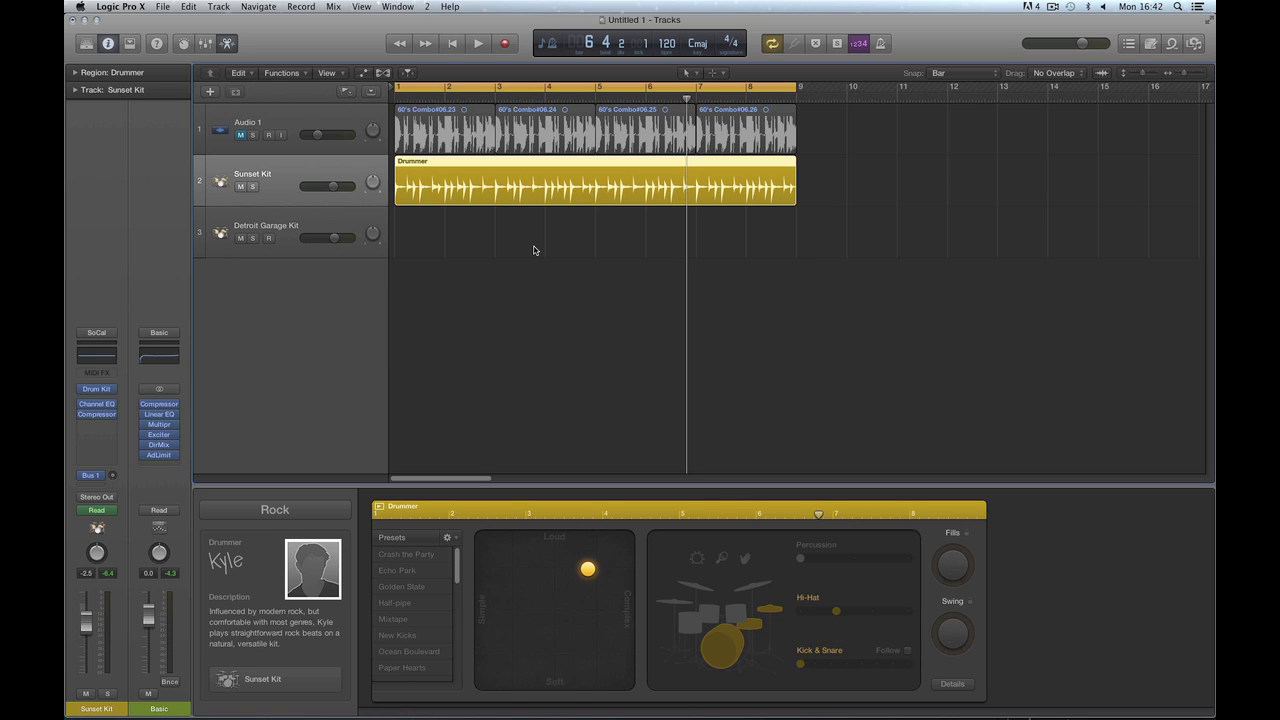
Create an empty one-bar MIDI region at bar 1 on the Detroit Garage Kit track with the Pencil tool
{"action": "left_click", "coordinate": [334, 223]}
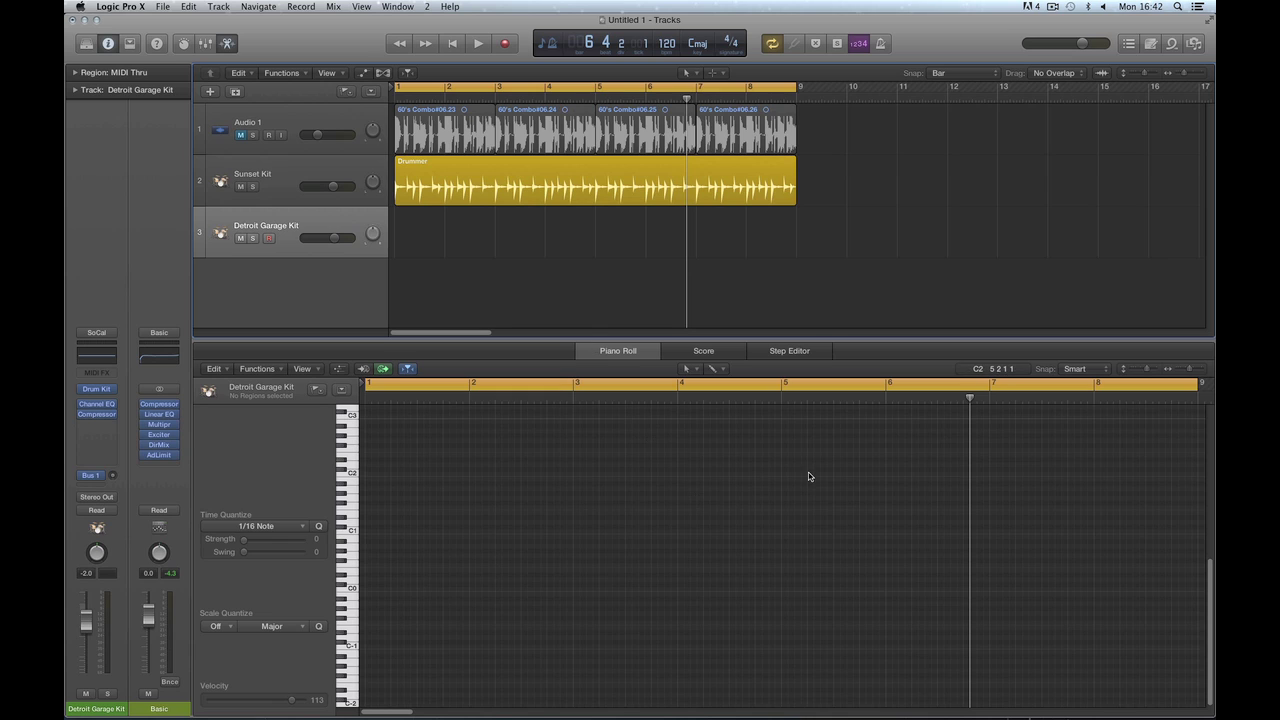
{"action": "right_click", "coordinate": [515, 309]}
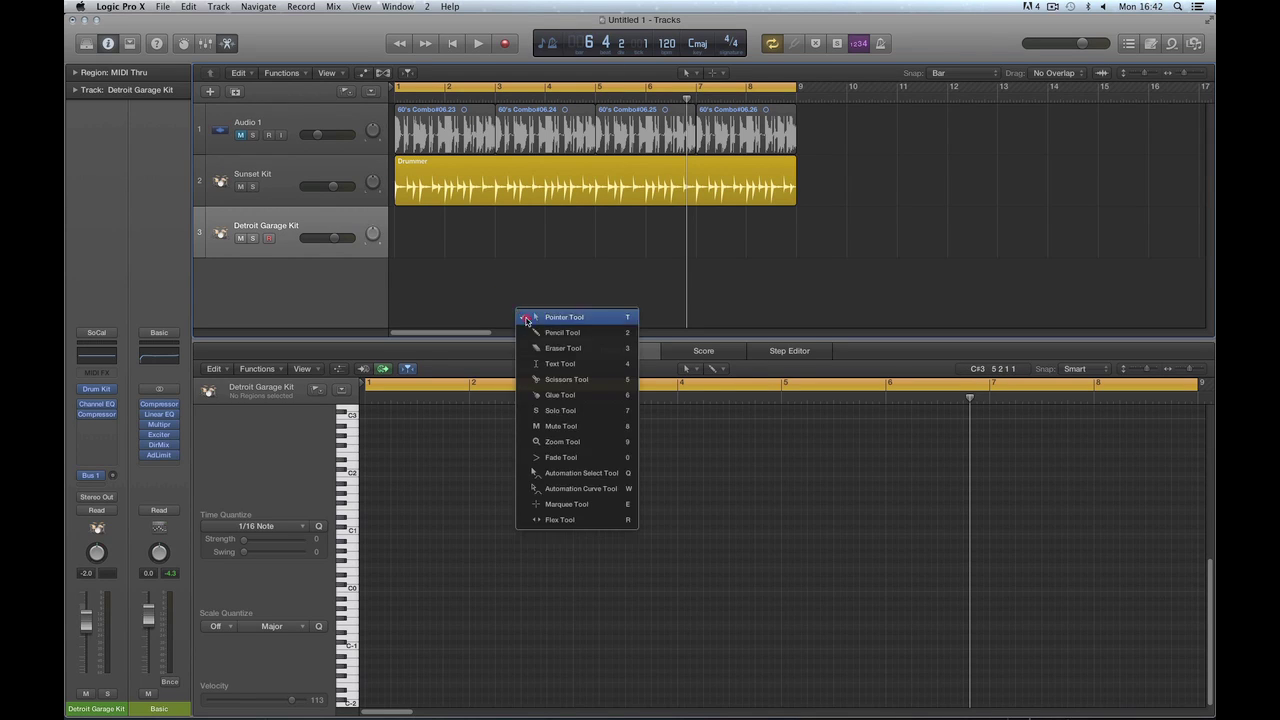
{"action": "left_click", "coordinate": [537, 332]}
{"action": "left_click", "coordinate": [419, 254]}
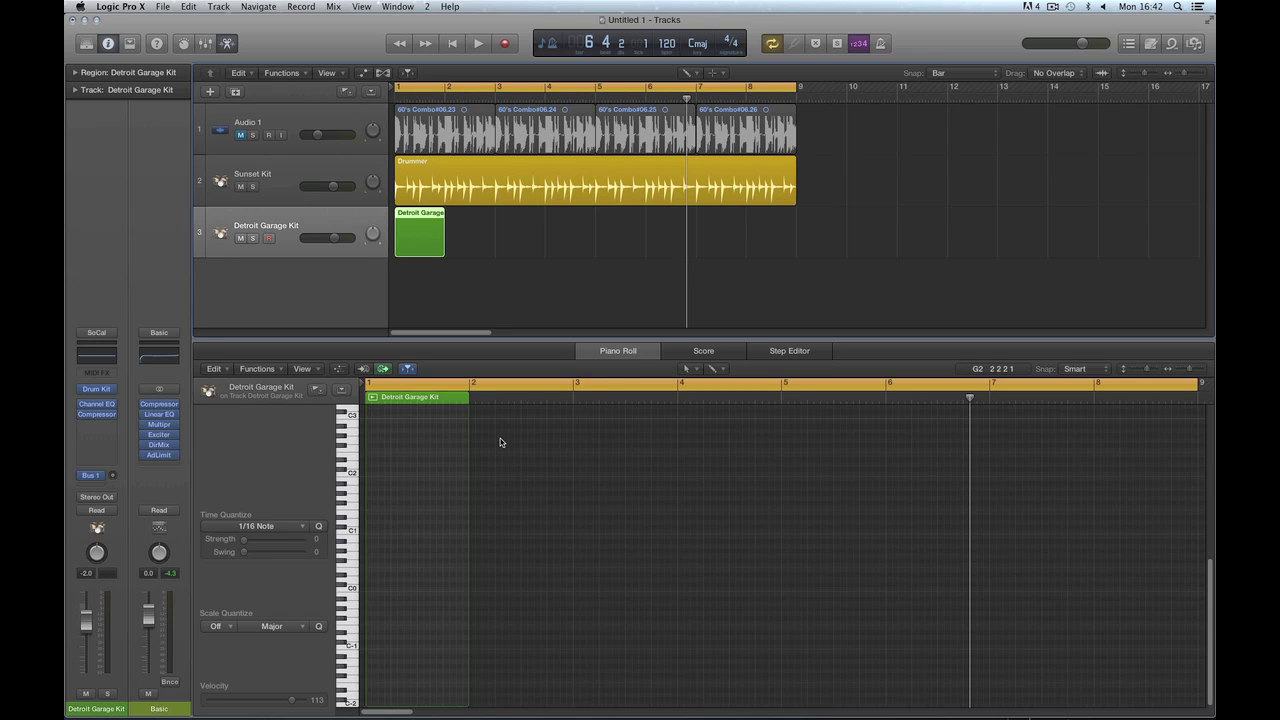
Draw a drum pattern in the Detroit Garage Kit region: C1 at 1.1, D1 at 1.2, C1 at 1.3 and 1.3.4, and E1 at 1.4
{"action": "key", "text": "super+Right"}
{"action": "key", "text": "super+Left"}
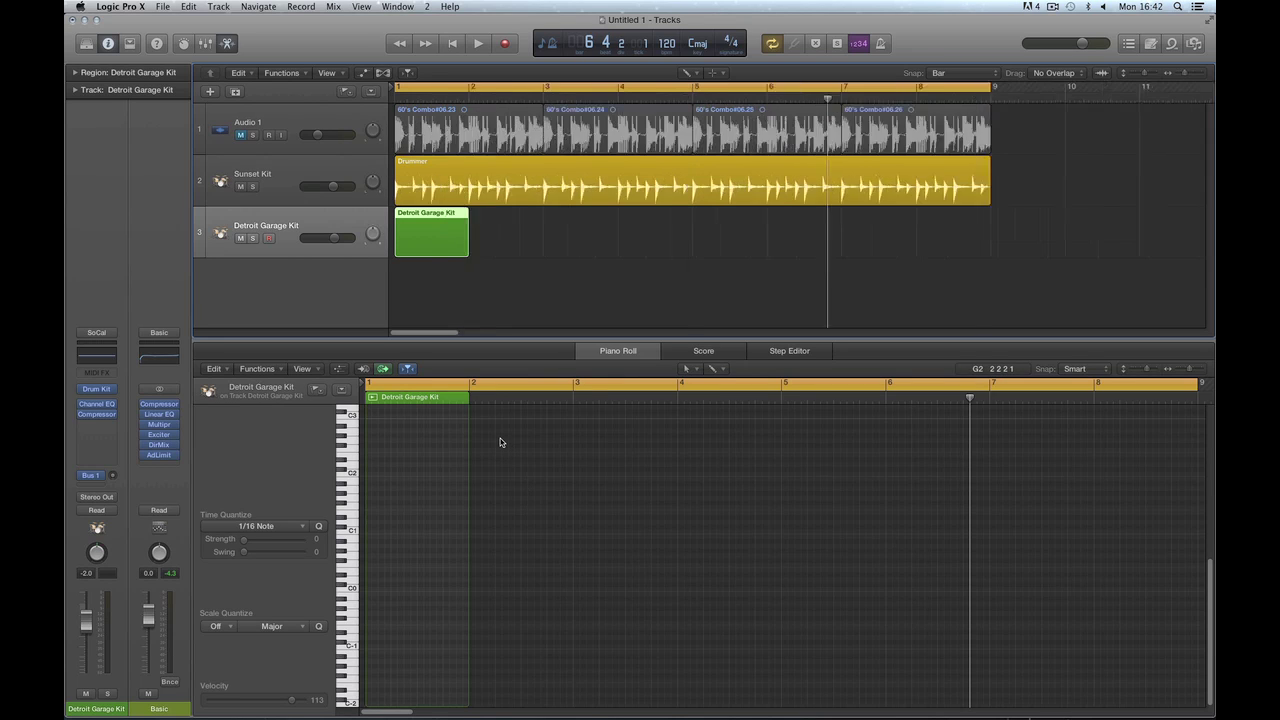
{"action": "left_click", "coordinate": [485, 365]}
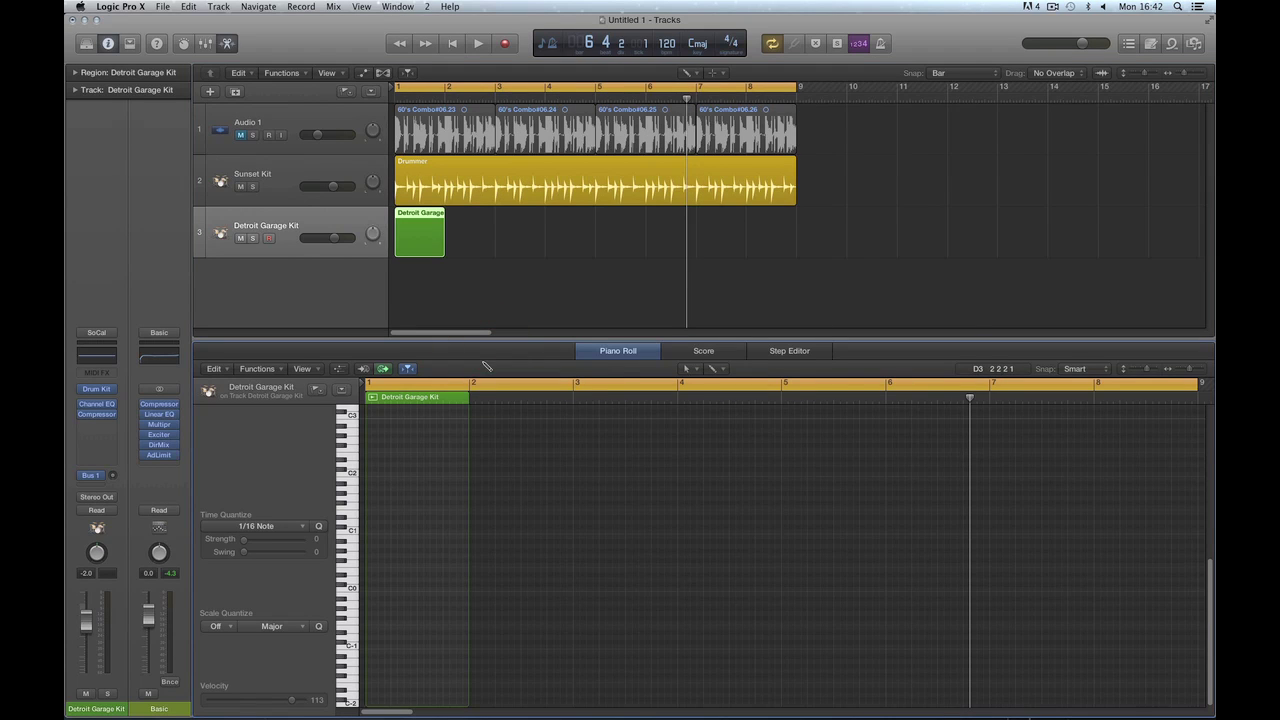
{"action": "key", "text": "super+Right"}
{"action": "left_click", "coordinate": [451, 43]}
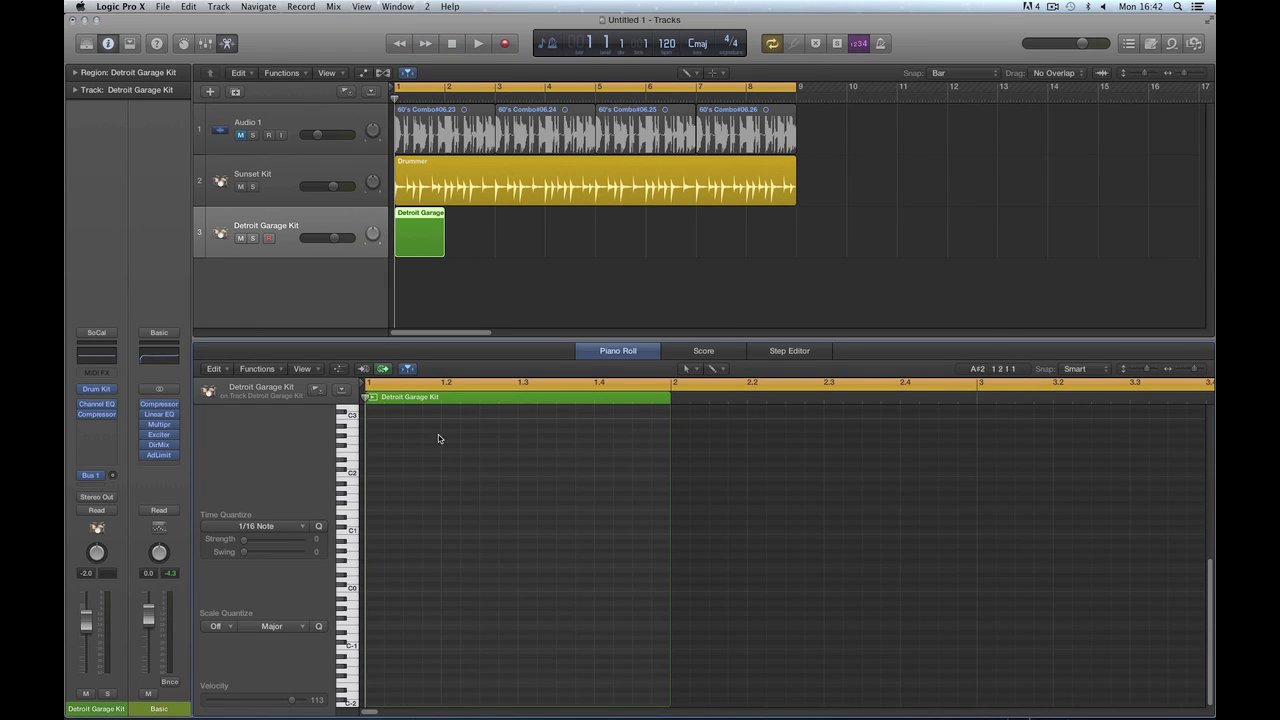
{"action": "right_click", "coordinate": [386, 606]}
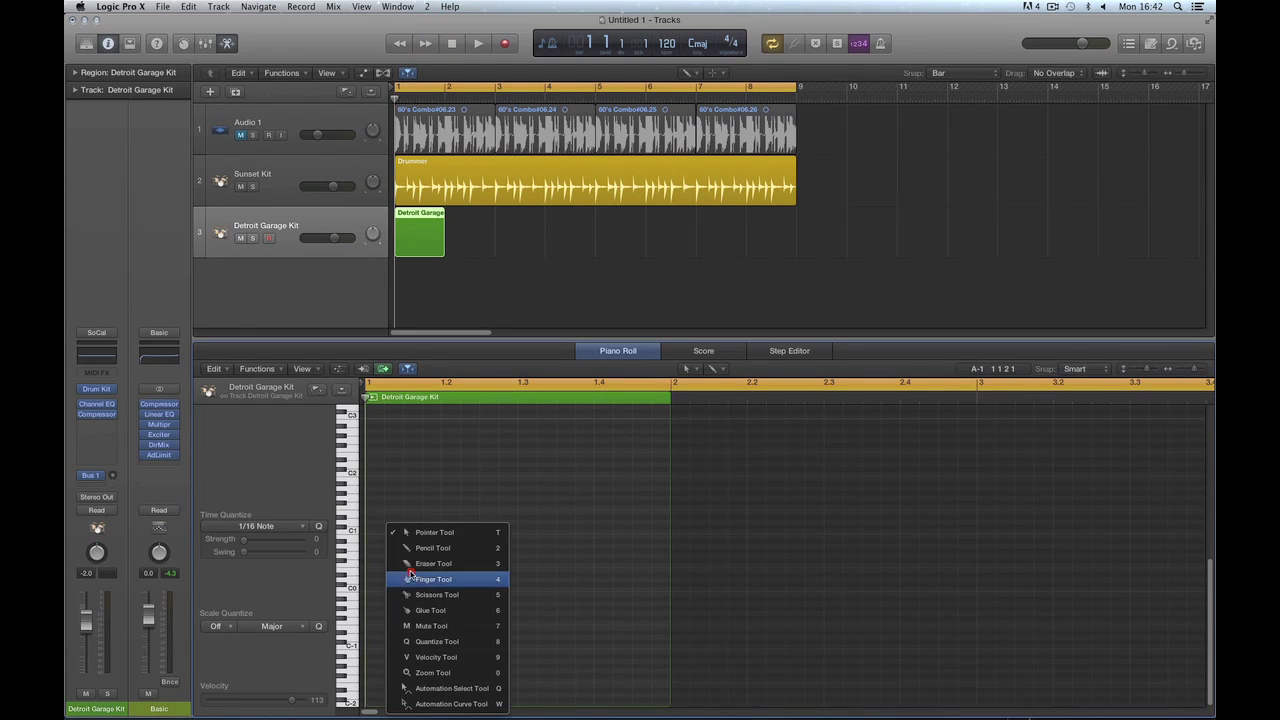
{"action": "left_click", "coordinate": [420, 548]}
{"action": "left_click", "coordinate": [372, 531]}
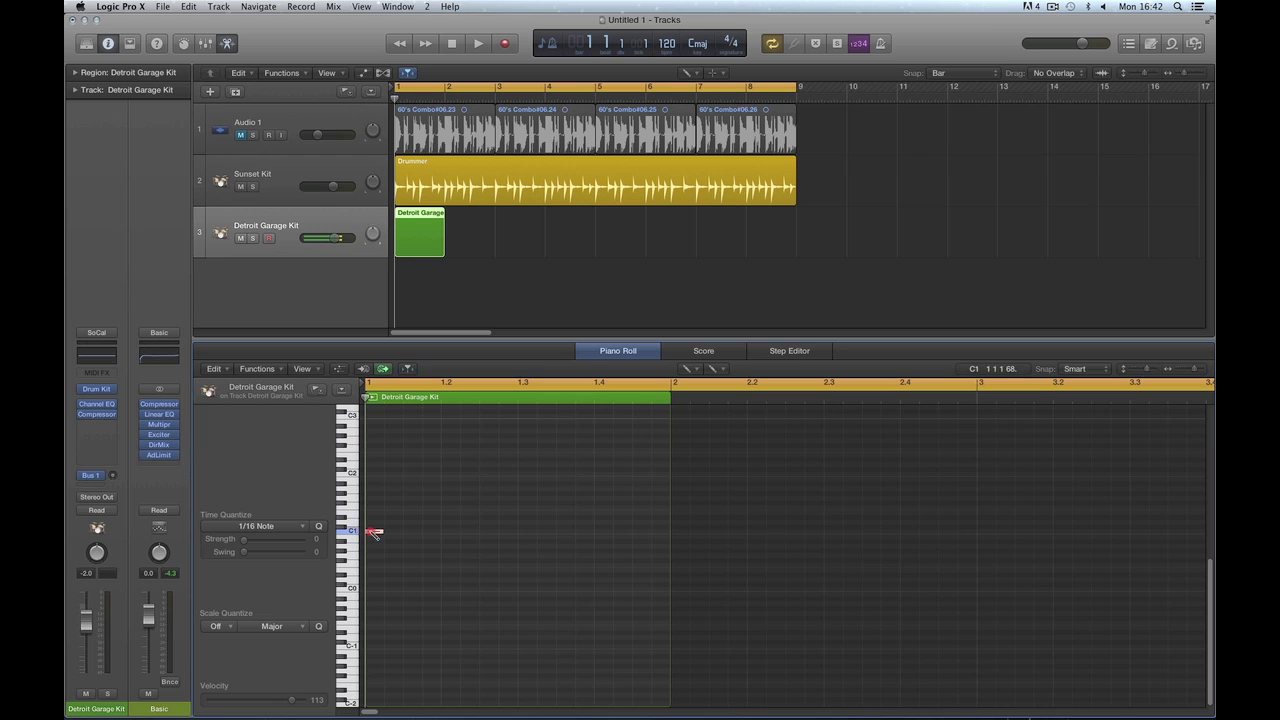
{"action": "left_click", "coordinate": [446, 521]}
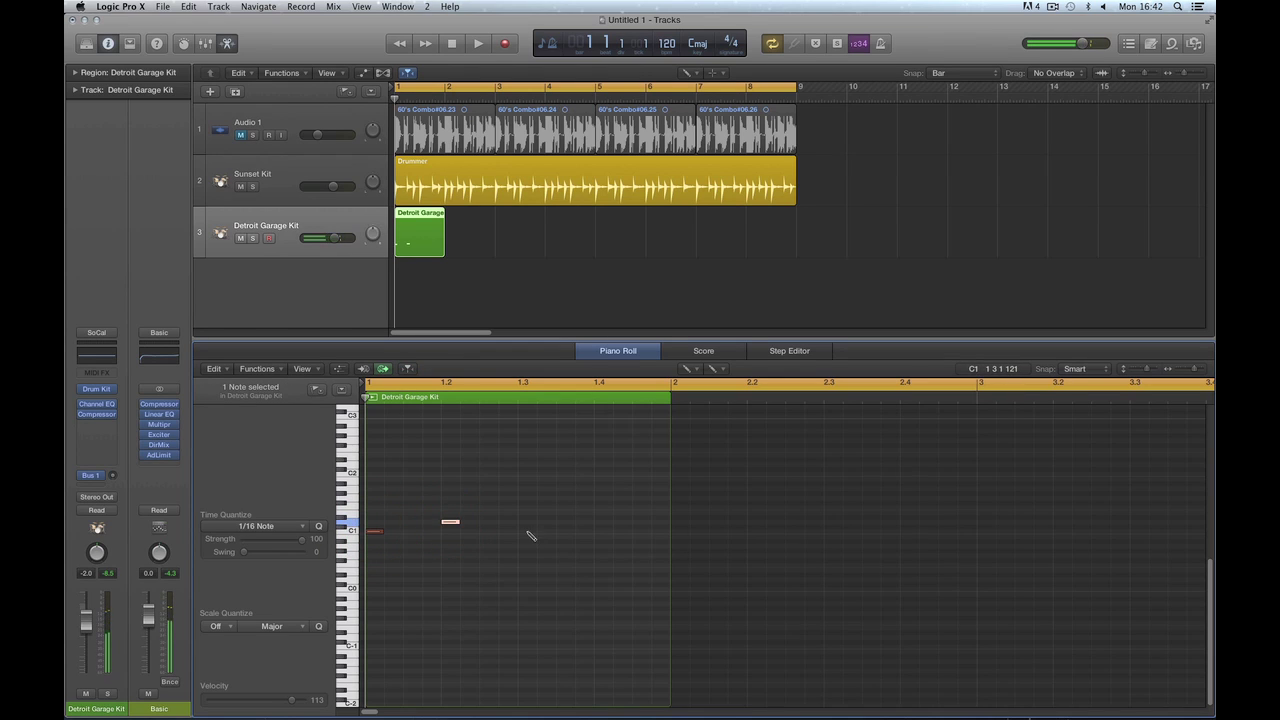
{"action": "left_click", "coordinate": [527, 531]}
{"action": "left_click", "coordinate": [584, 531]}
{"action": "left_click", "coordinate": [603, 514]}
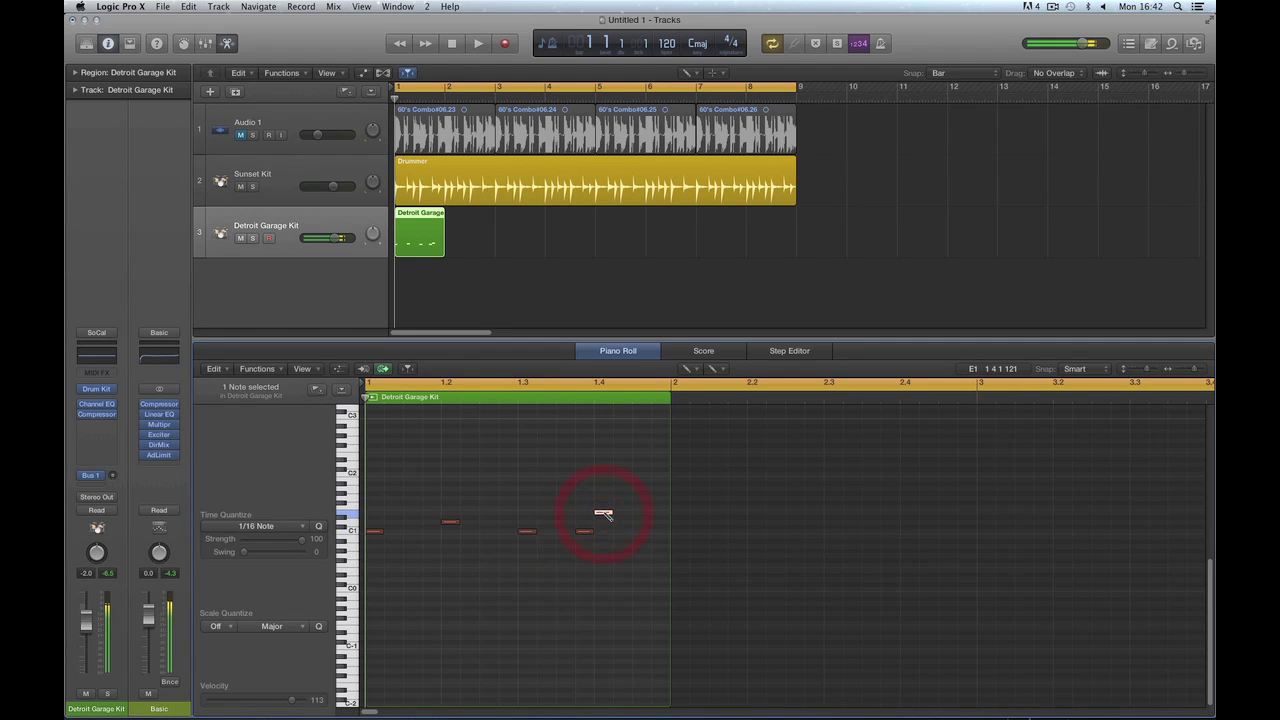
Play the drawn drum pattern, mute the Sunset Kit track, and play the pattern again on its own
{"action": "key", "text": "space"}
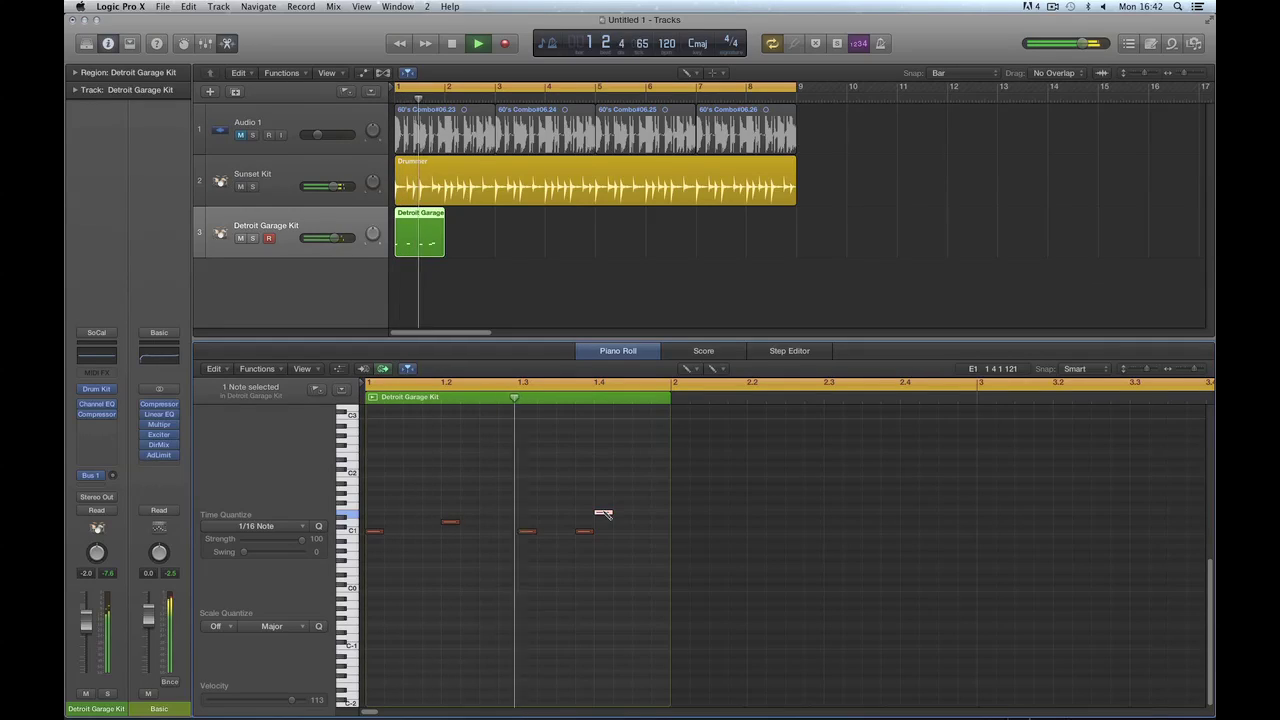
{"action": "key", "text": "space"}
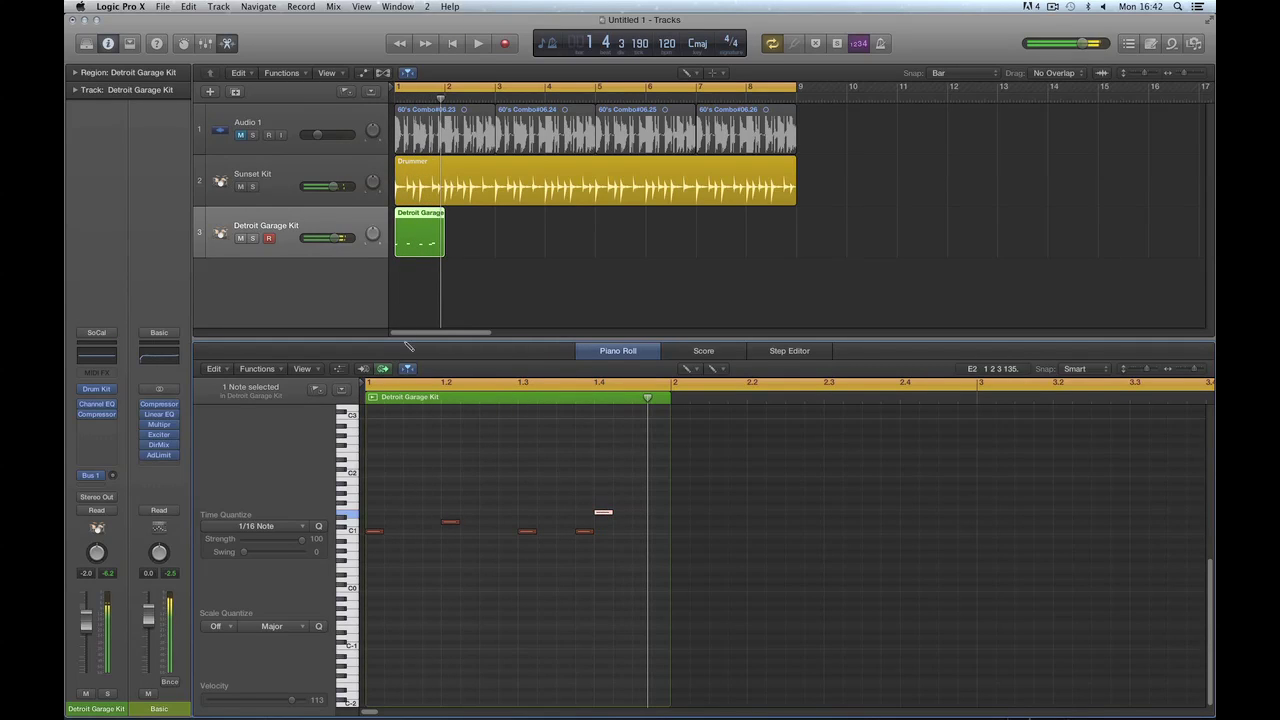
{"action": "left_click", "coordinate": [240, 186]}
{"action": "key", "text": "space"}
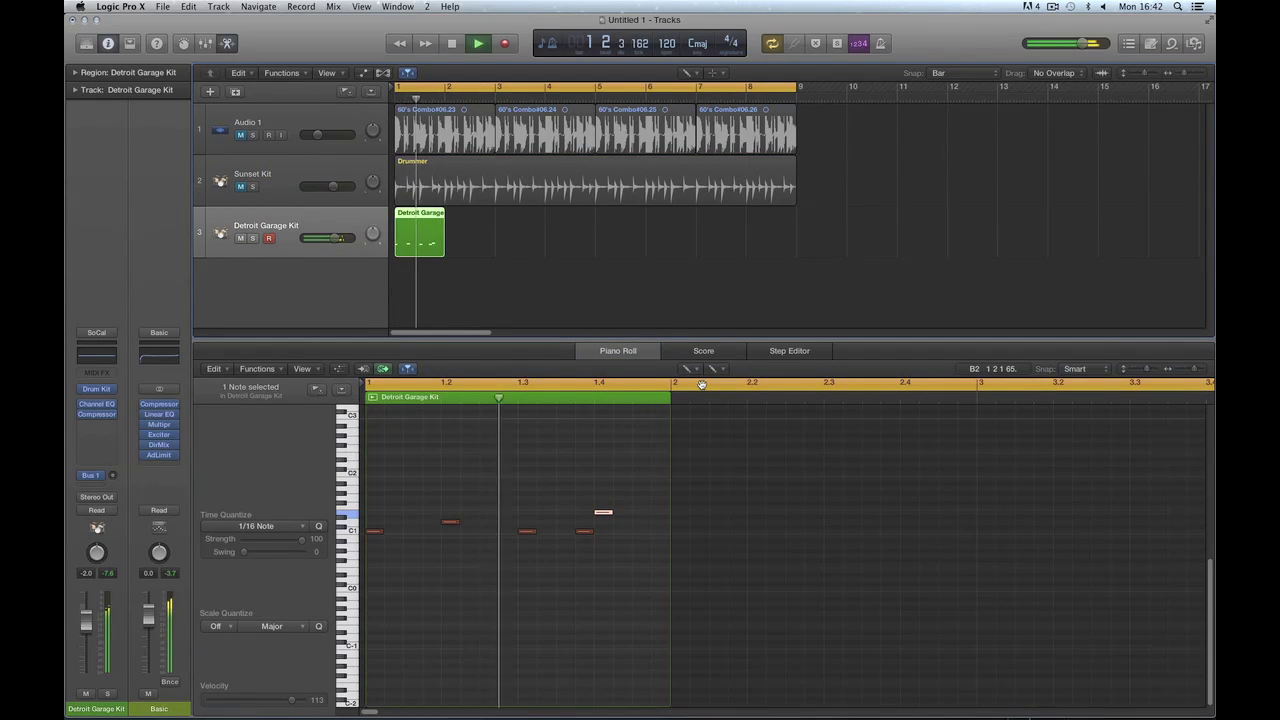
{"action": "key", "text": "space"}
Shift the pattern's two later C1 notes so they fall at 1.2.3 and 1.3, auditioning the changes
{"action": "left_click_drag", "start_coordinate": [585, 532], "coordinate": [565, 533]}
{"action": "key", "text": "space"}
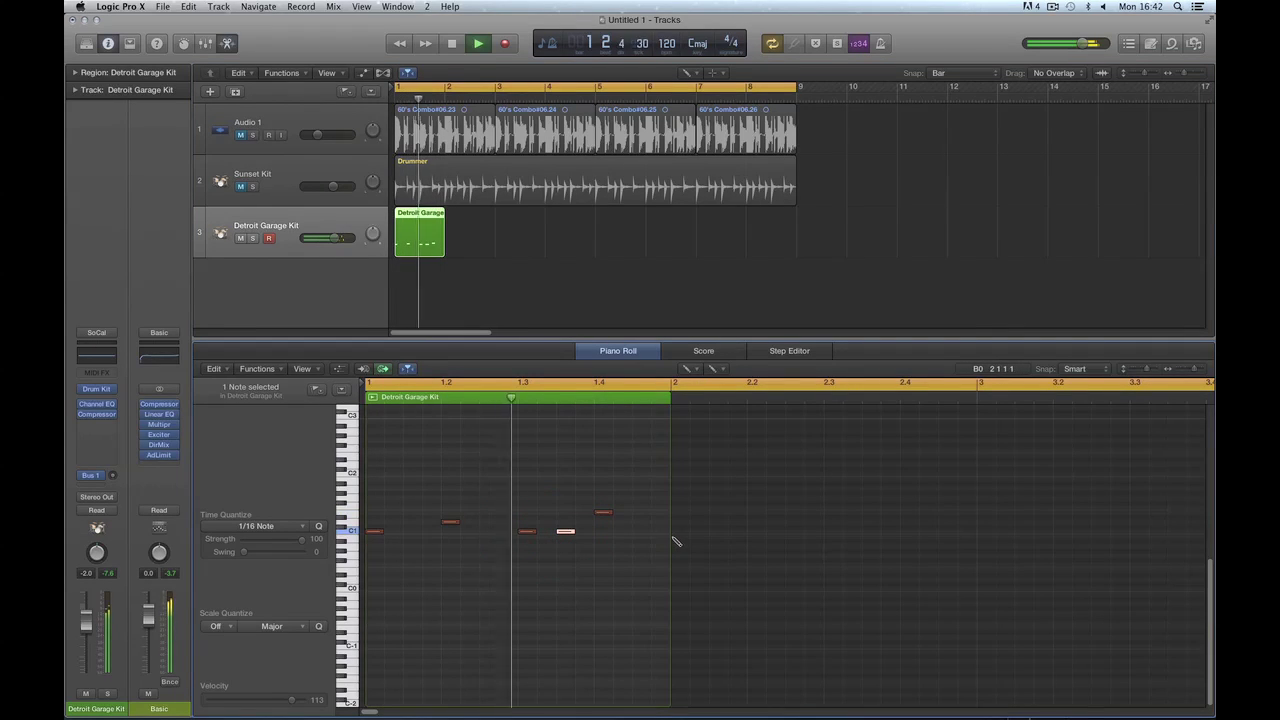
{"action": "mouse_move", "coordinate": [528, 532]}
{"action": "left_mouse_down"}
{"action": "mouse_move", "coordinate": [489, 532]}
{"action": "mouse_move", "coordinate": [565, 532]}
{"action": "mouse_move", "coordinate": [527, 532]}
{"action": "left_mouse_up"}
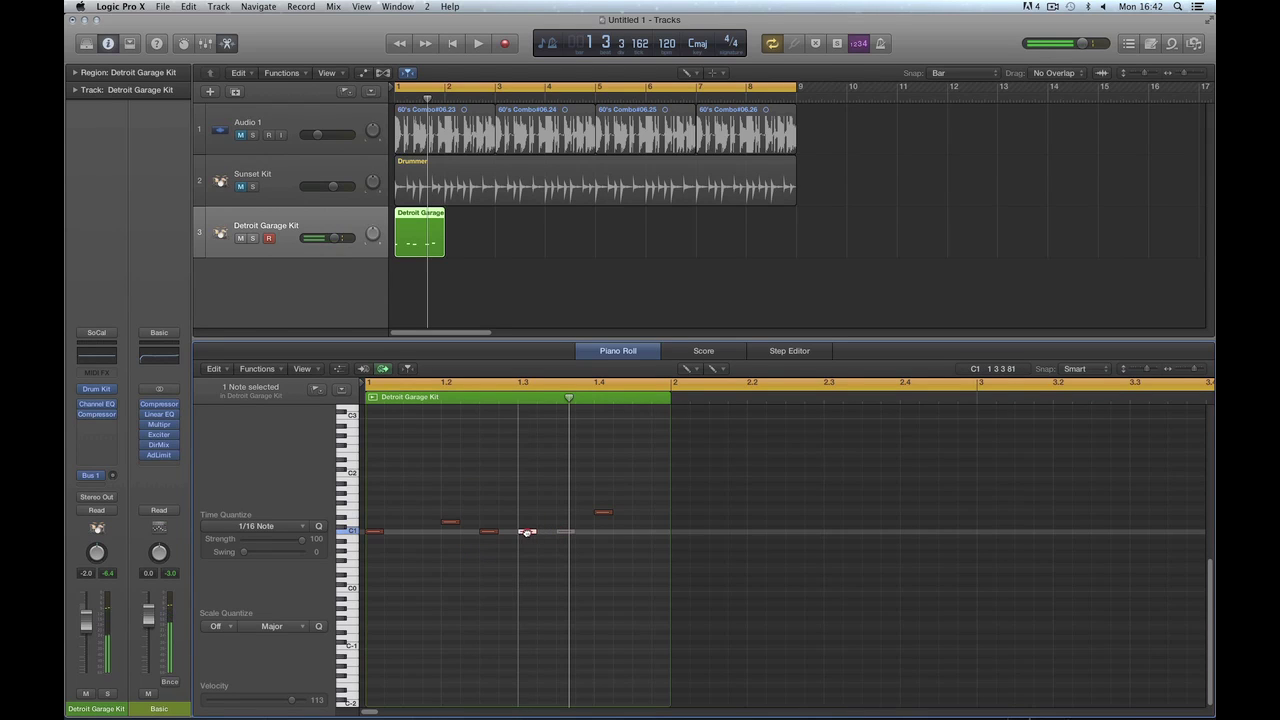
{"action": "key", "text": "space"}
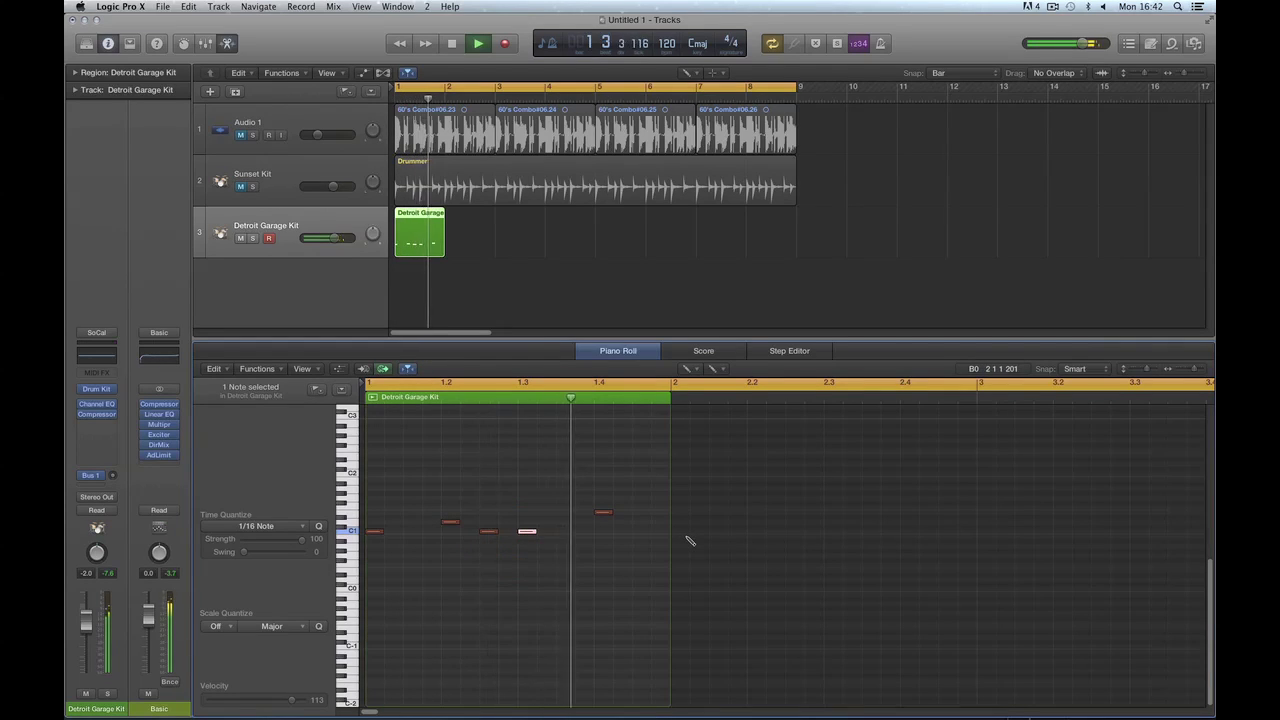
{"action": "key", "text": "space"}
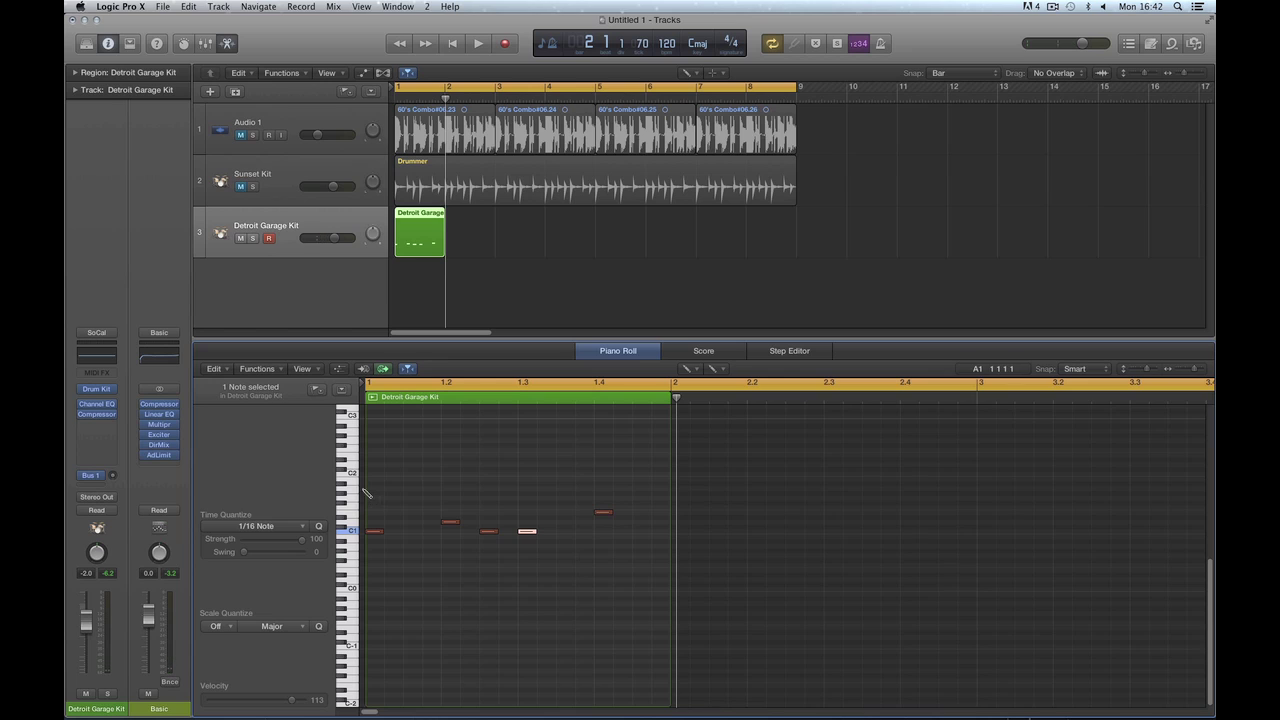
Add F#1 notes at 1.1, 1.1.3 and 1.2 to the drum pattern and play it
{"action": "left_click", "coordinate": [343, 506]}
{"action": "left_click", "coordinate": [374, 502]}
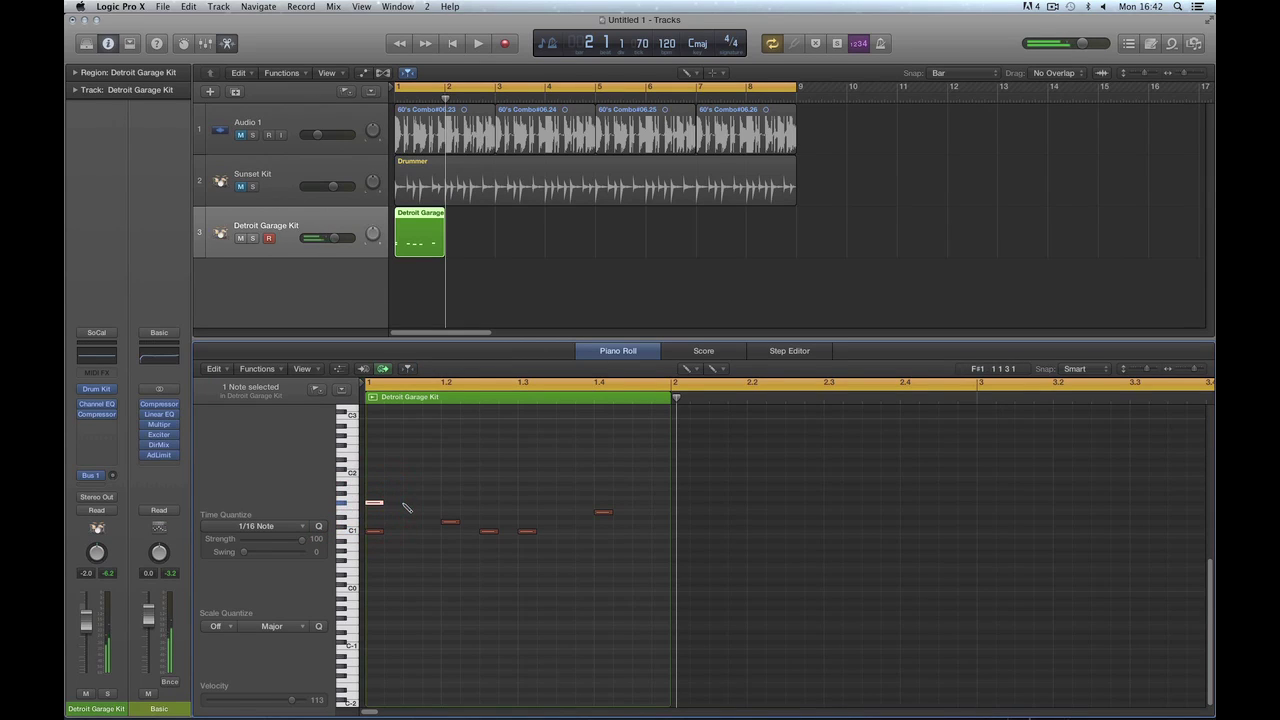
{"action": "left_click", "coordinate": [412, 502]}
{"action": "left_click", "coordinate": [443, 502]}
{"action": "key", "text": "space"}
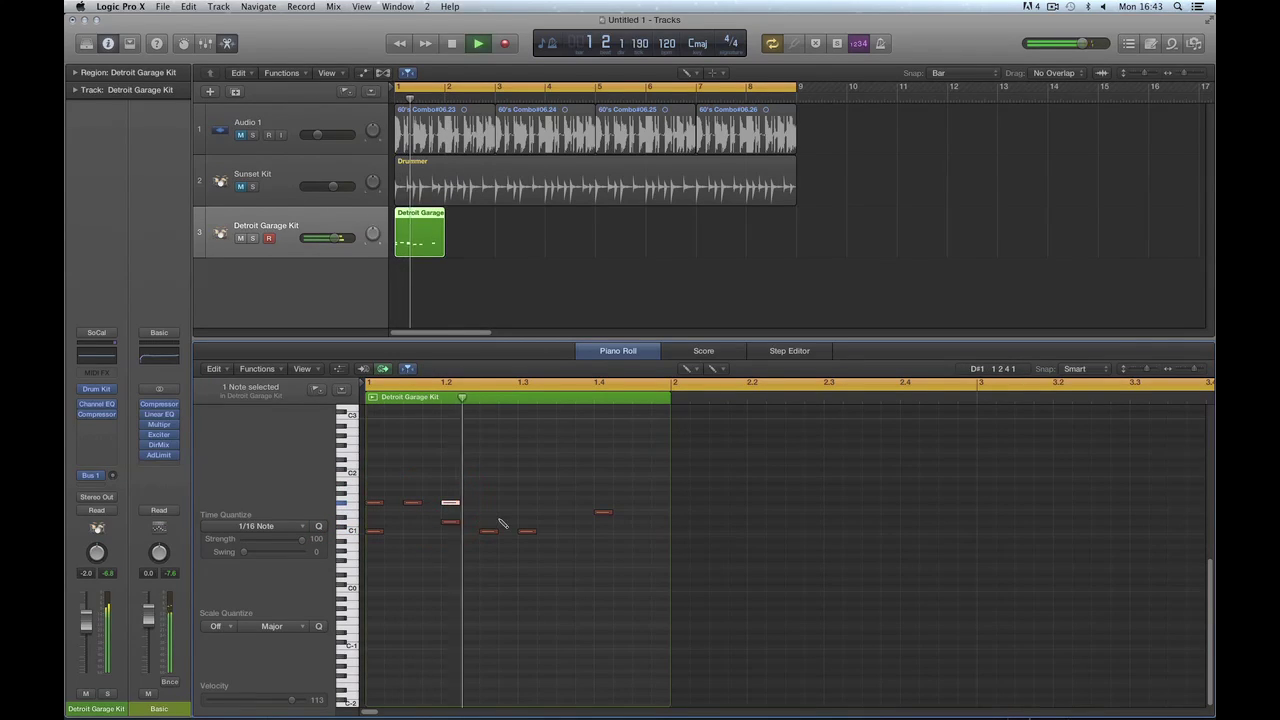
Stop playback and delete all the notes from the Detroit Garage Kit region
{"action": "key", "text": "BackSpace"}
{"action": "key", "text": "BackSpace"}
{"action": "key", "text": "BackSpace"}
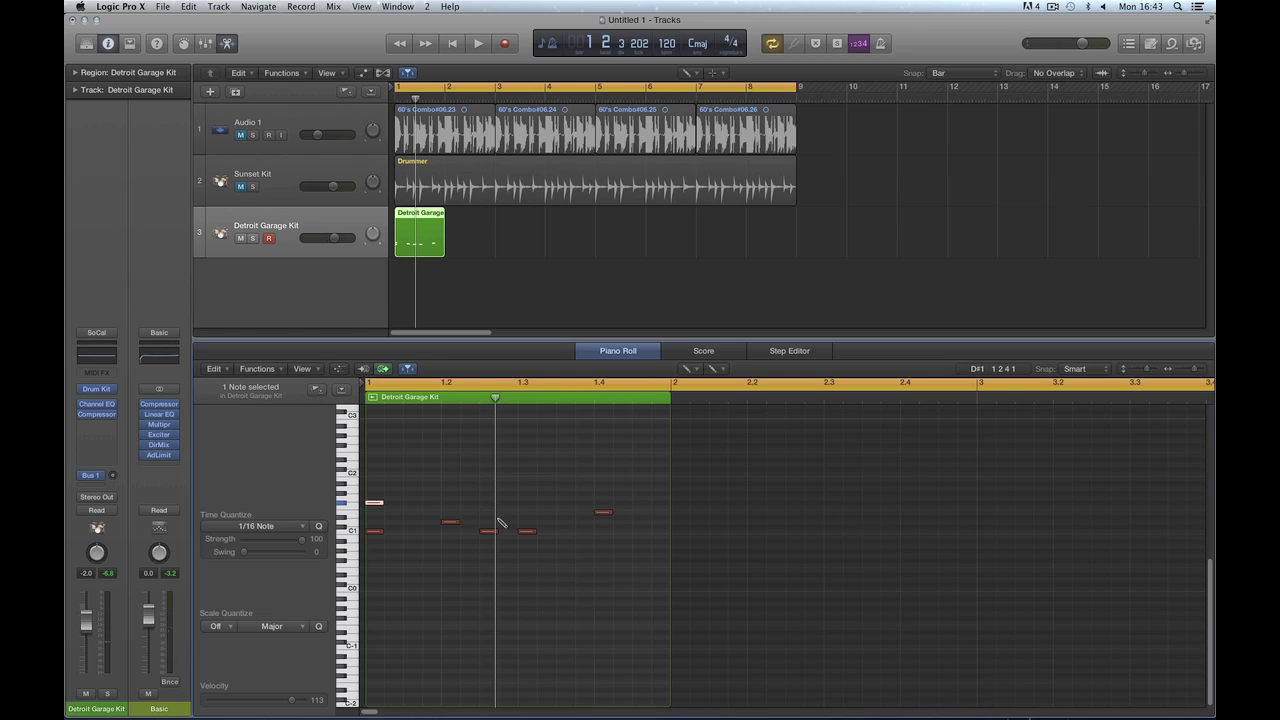
{"action": "key", "text": "t"}
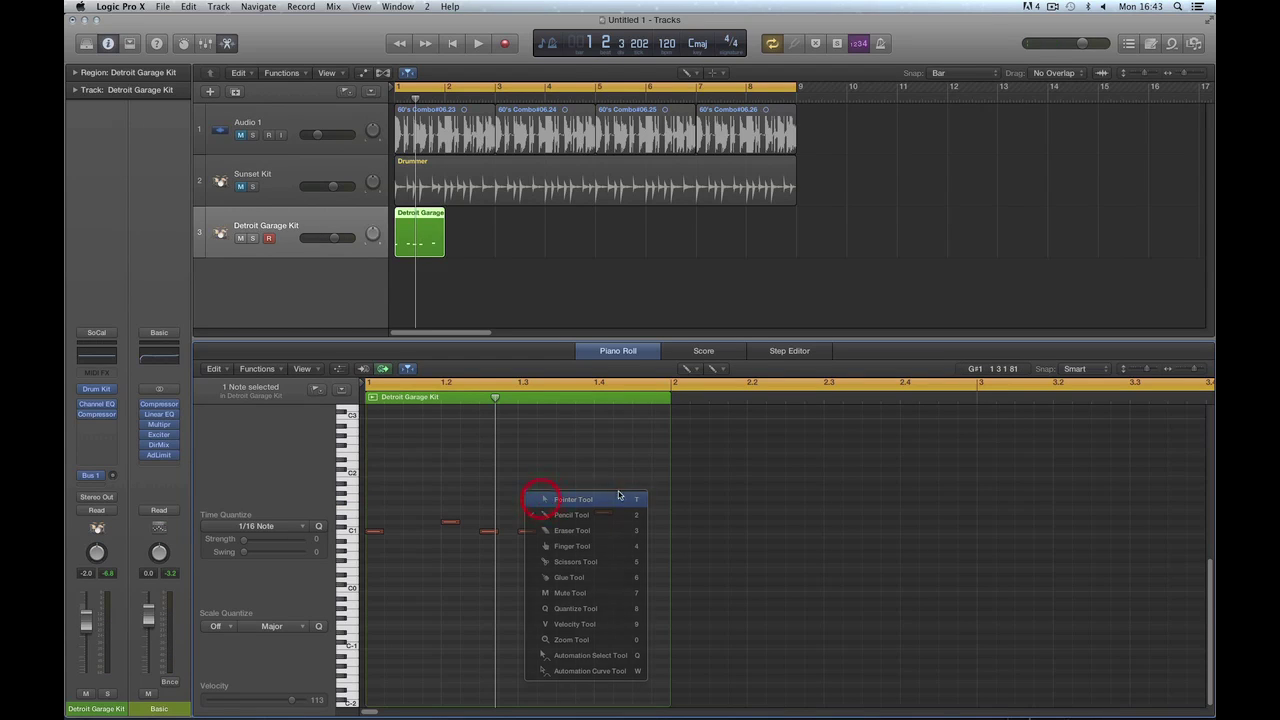
{"action": "left_click", "coordinate": [543, 500]}
{"action": "left_click_drag", "start_coordinate": [641, 494], "coordinate": [366, 558]}
{"action": "key", "text": "BackSpace"}
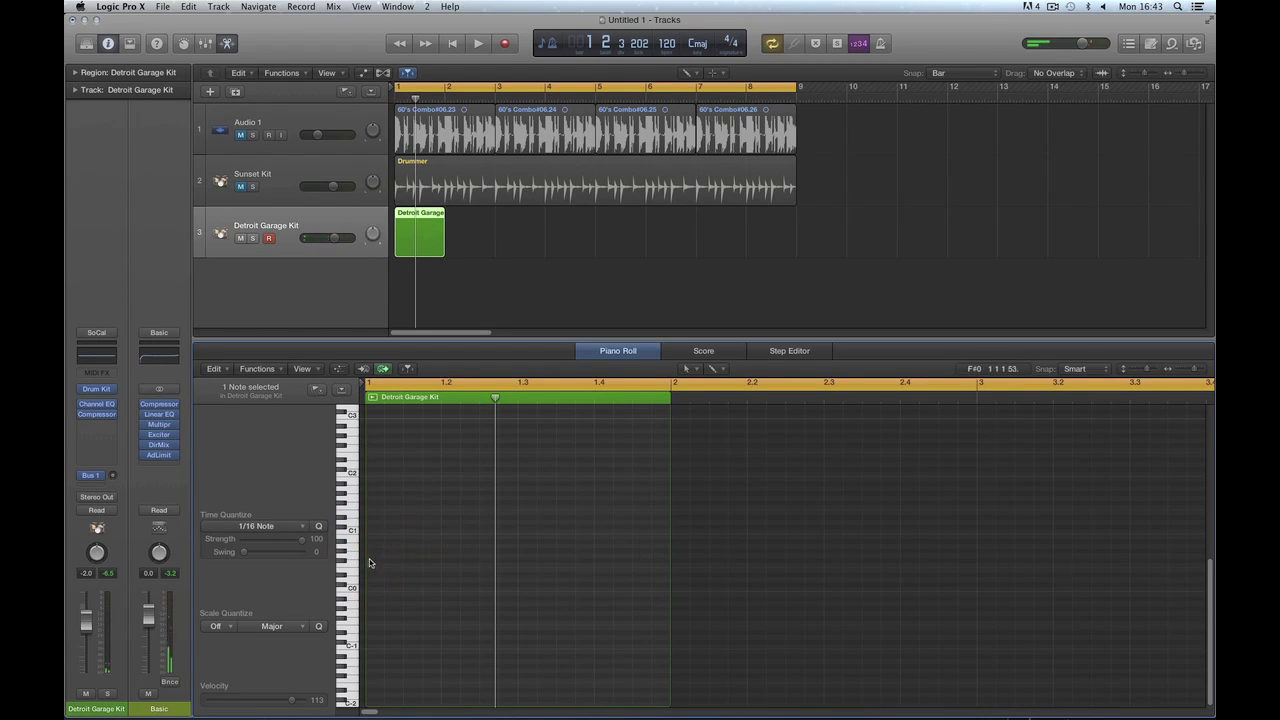
Delete the empty Detroit Garage Kit region, then select and unmute the Sunset Kit track
{"action": "left_click", "coordinate": [437, 220]}
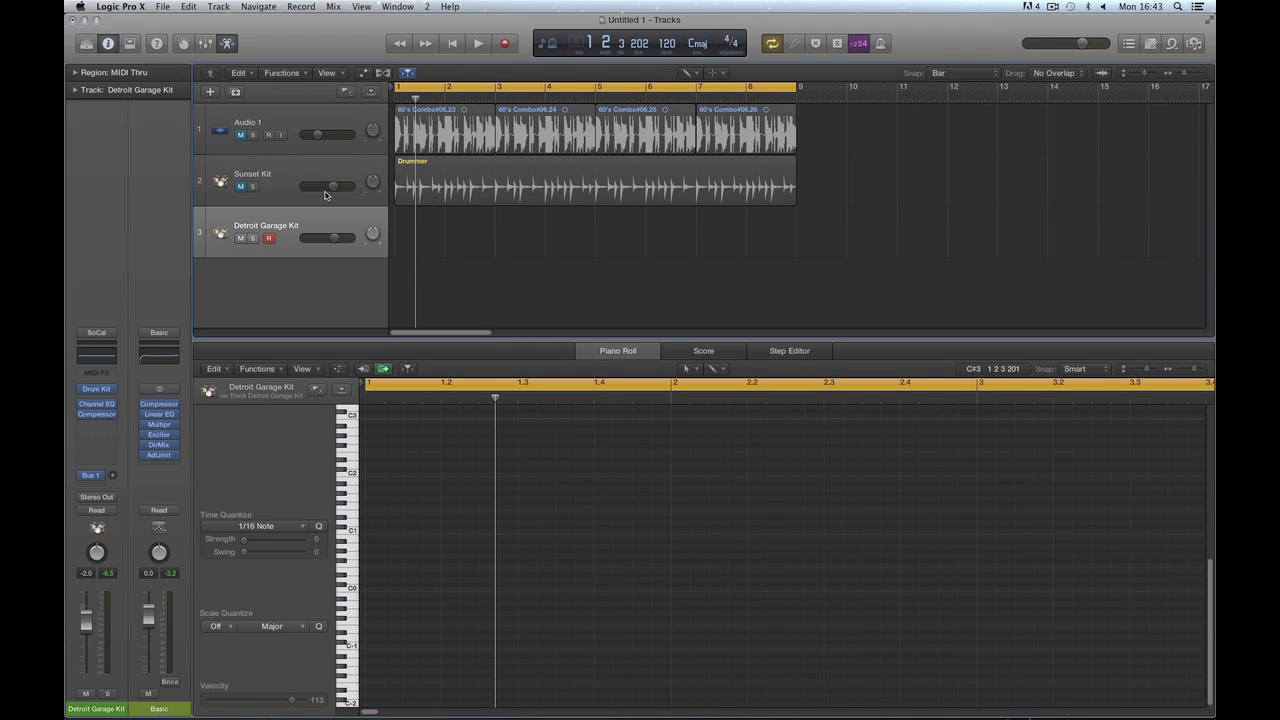
{"action": "left_click", "coordinate": [286, 179]}
{"action": "left_click", "coordinate": [240, 182]}
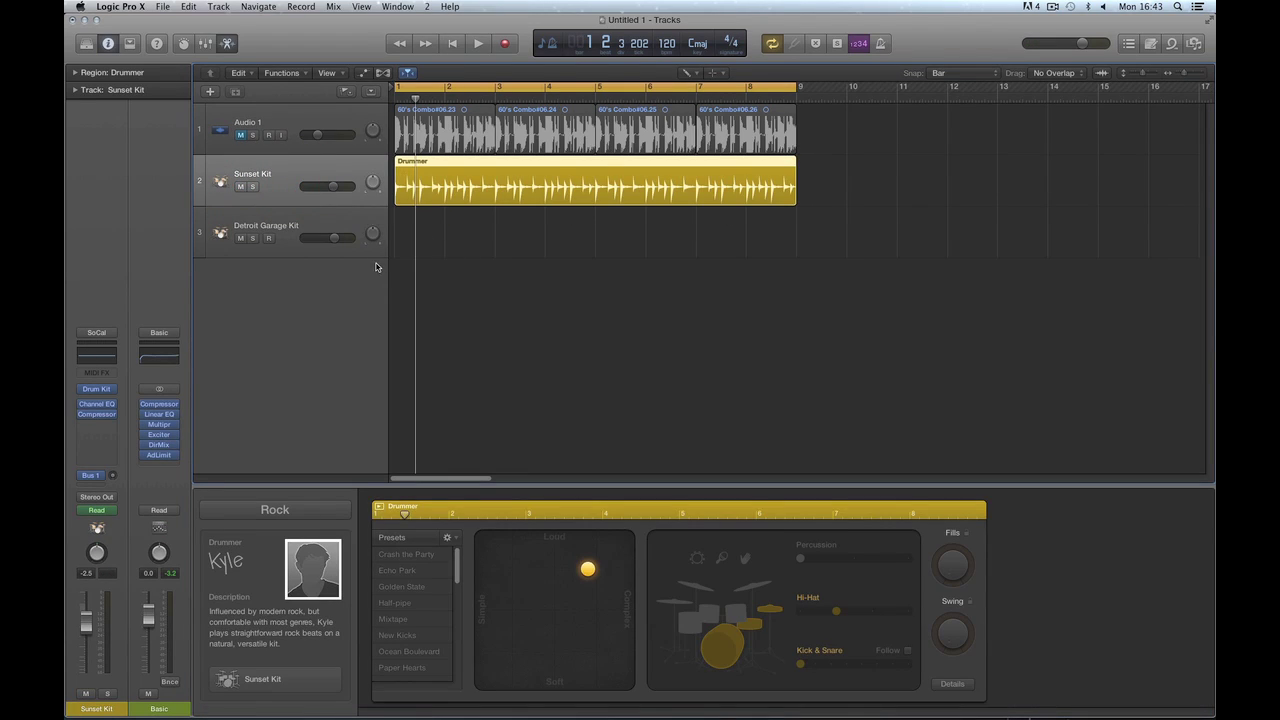
Make the Detroit Garage Kit track slightly taller, and trim the Sunset Kit's Drummer region to one bar ending at bar 2, checking it by playback
{"action": "left_click_drag", "start_coordinate": [368, 257], "coordinate": [371, 277]}
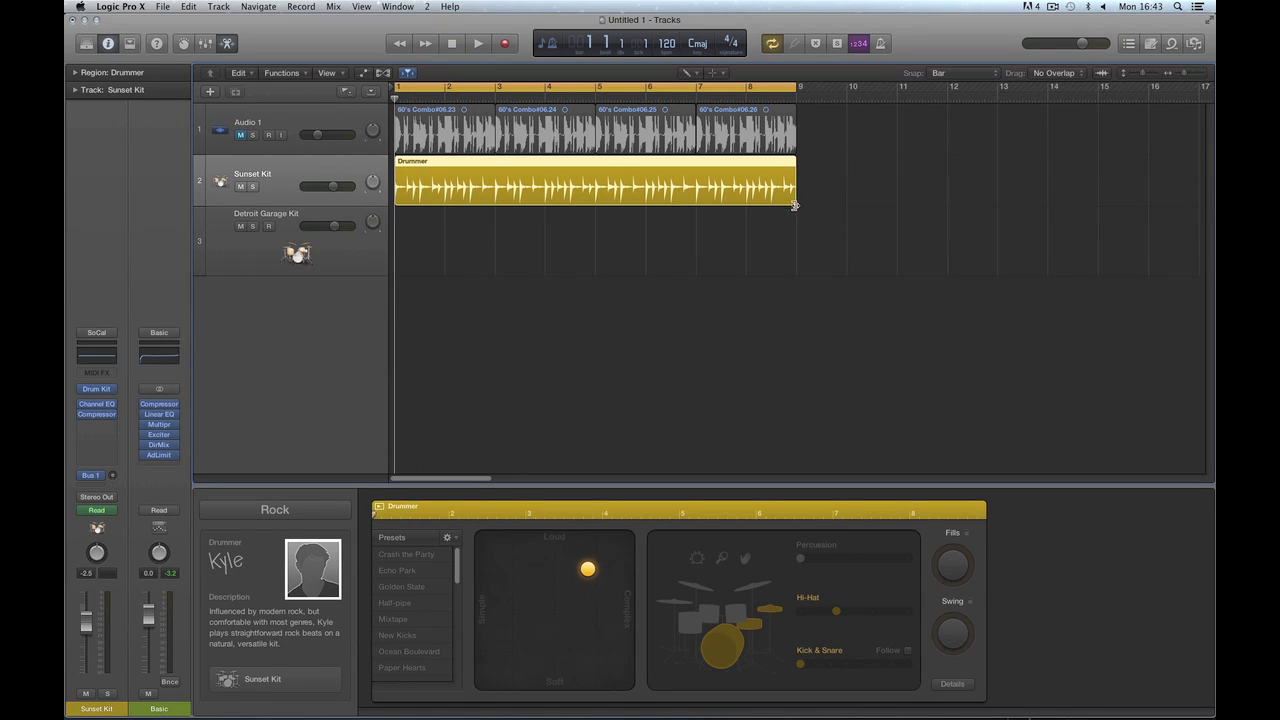
{"action": "left_click_drag", "start_coordinate": [778, 200], "coordinate": [462, 208]}
{"action": "key", "text": "Return"}
{"action": "key", "text": "super+Right"}
{"action": "key", "text": "super+Right"}
{"action": "key", "text": "super+Right"}
{"action": "key", "text": "super+Right"}
{"action": "key", "text": "super+Right"}
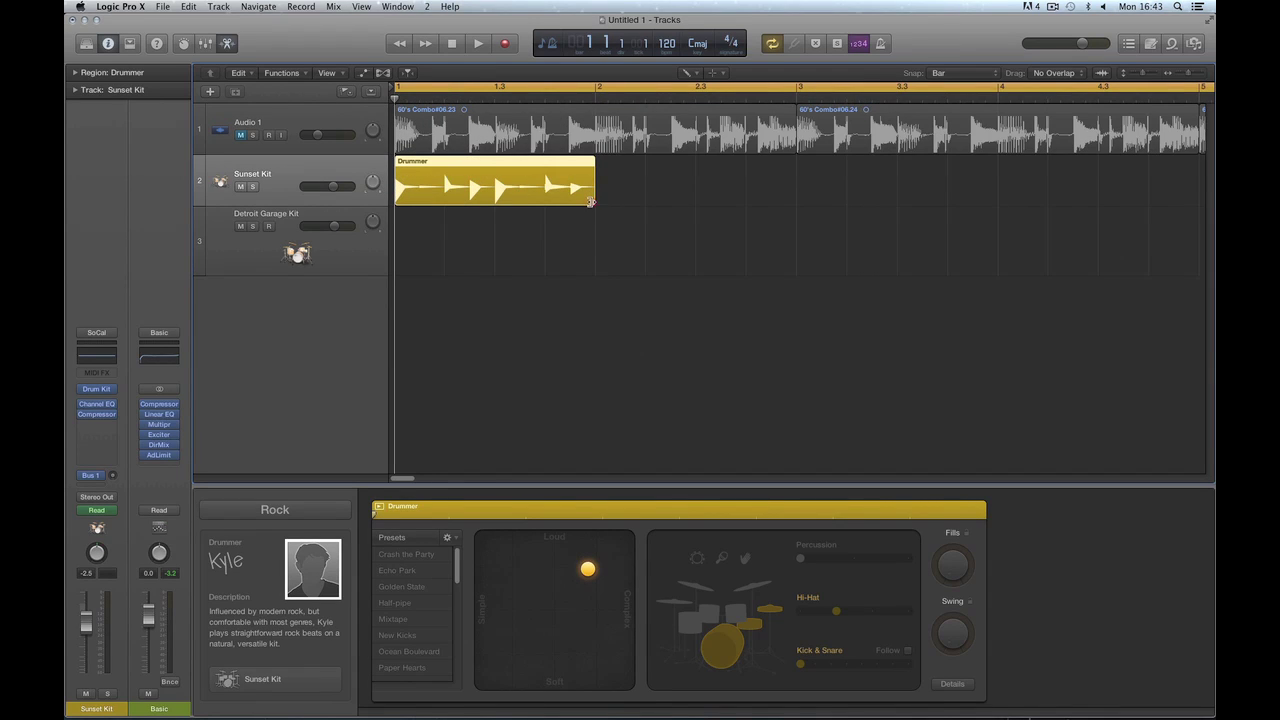
{"action": "mouse_move", "coordinate": [590, 202]}
{"action": "left_mouse_down"}
{"action": "mouse_move", "coordinate": [808, 200]}
{"action": "mouse_move", "coordinate": [594, 202]}
{"action": "left_mouse_up"}
{"action": "key", "text": "space"}
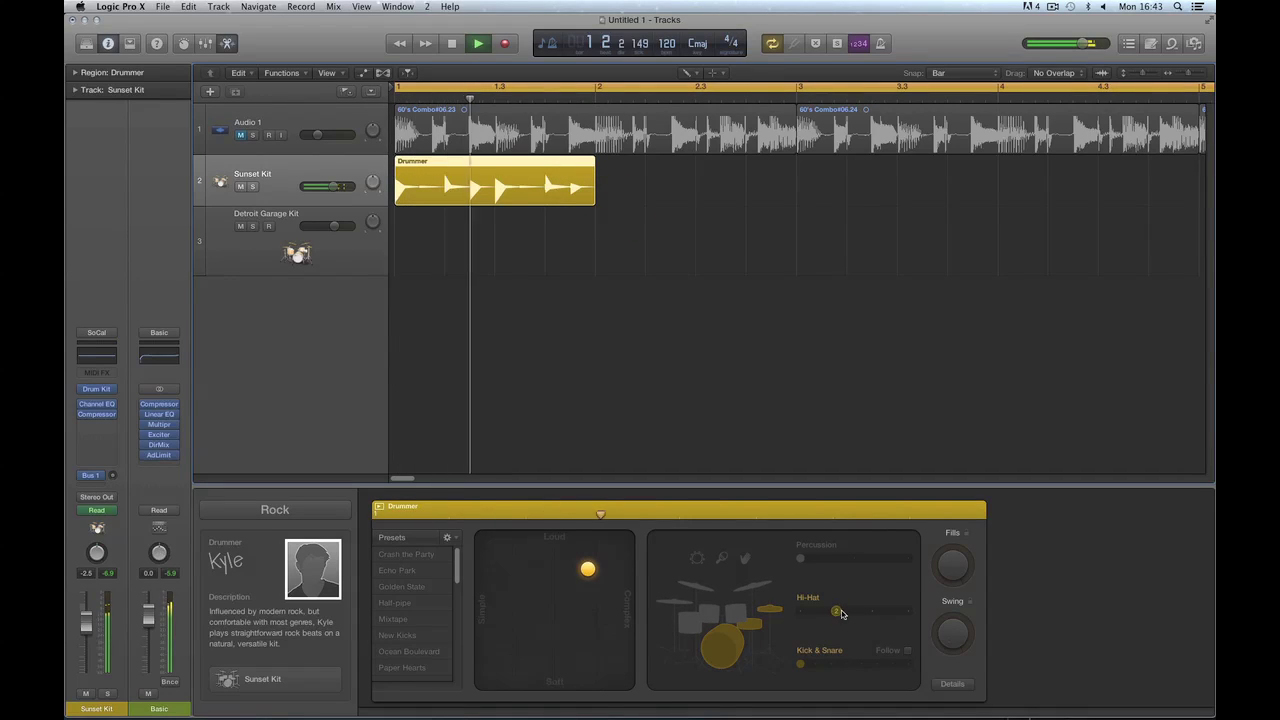
{"action": "key", "text": "space"}
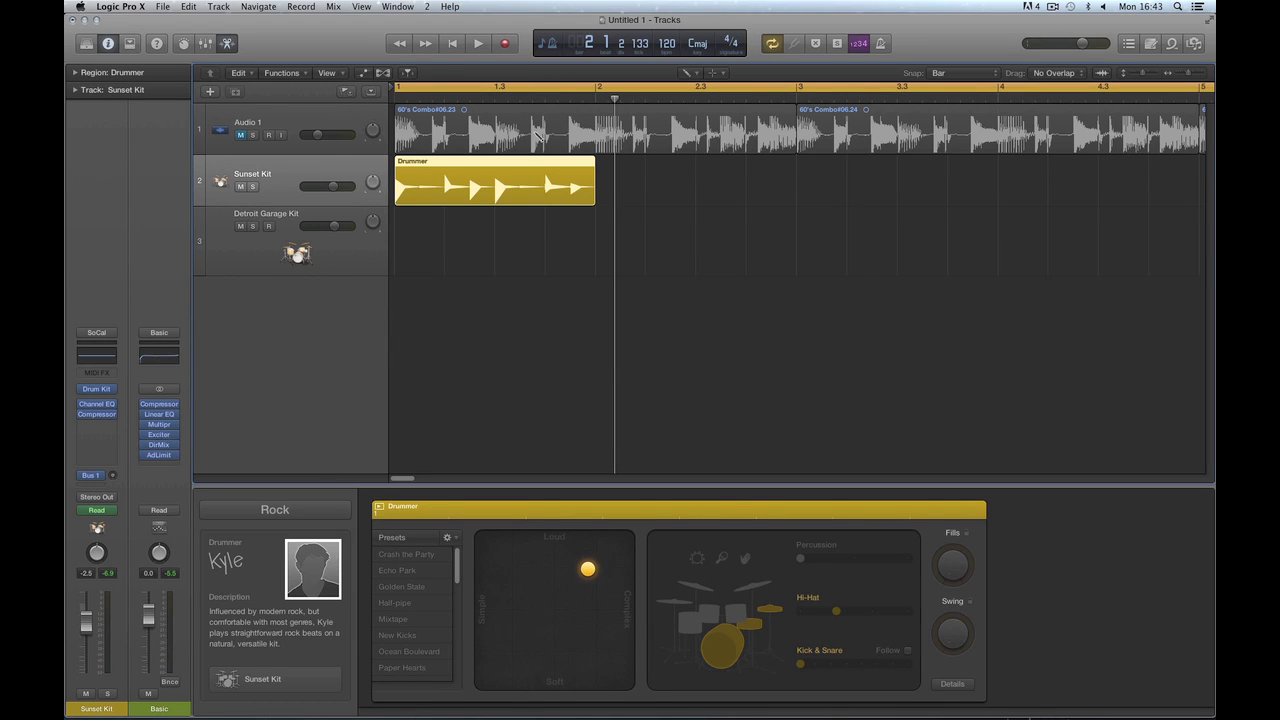
Select the Sunset Kit's Drummer region, fit the cycle range to its one bar and start playback
{"action": "left_click", "coordinate": [530, 160]}
{"action": "key", "text": "super+u"}
{"action": "key", "text": "space"}
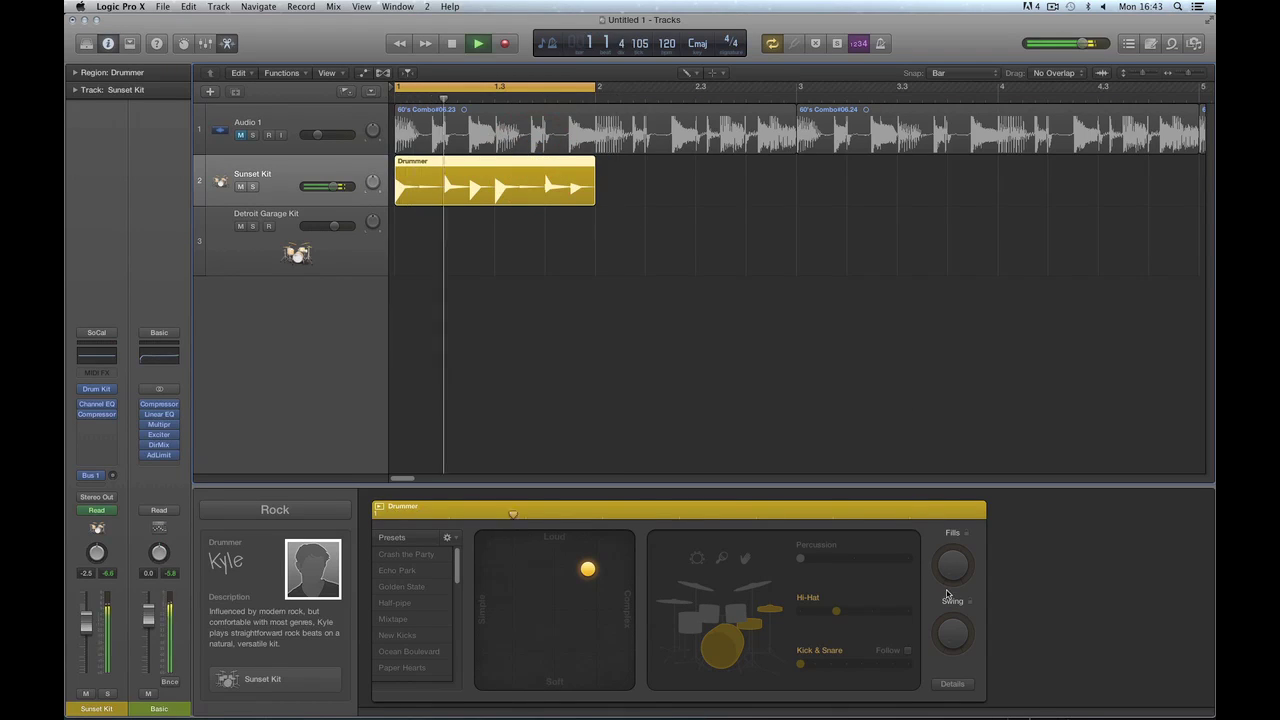
During playback, raise the Hi-Hat and Kick & Snare patterns one notch each and shift the puck toward Simple, keeping it on the loud side
{"action": "left_click", "coordinate": [868, 610]}
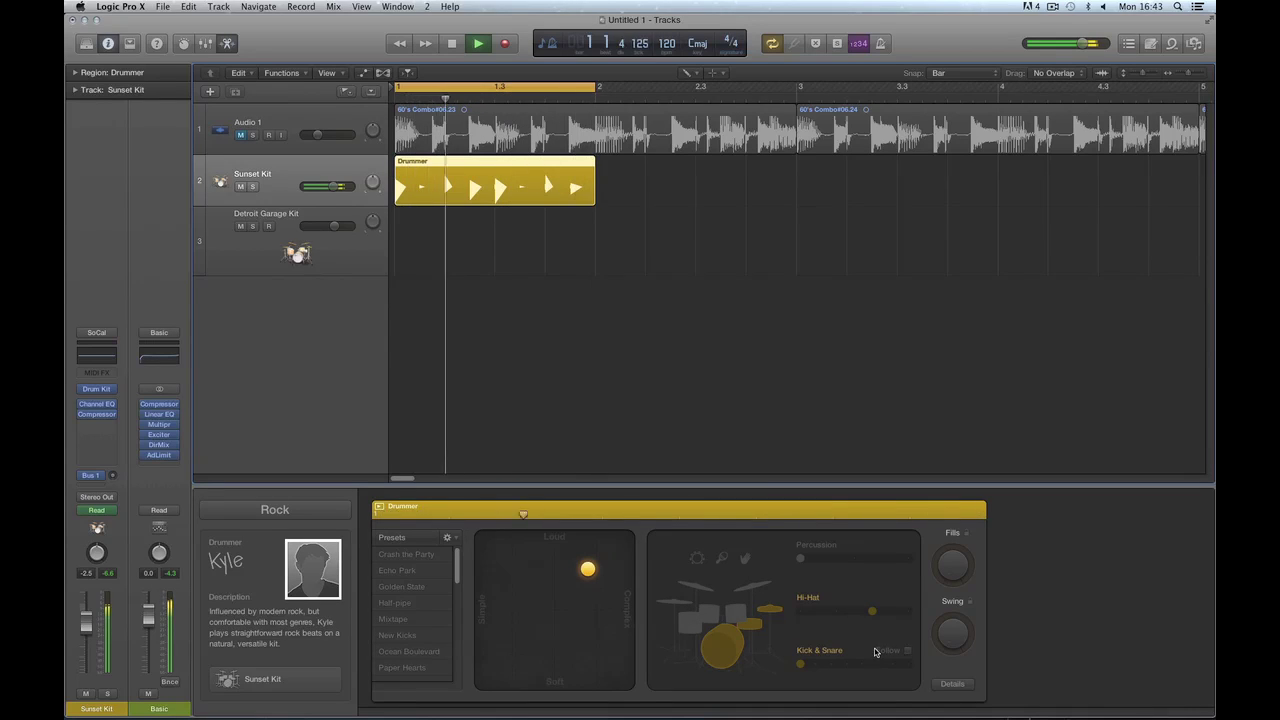
{"action": "left_click", "coordinate": [815, 665]}
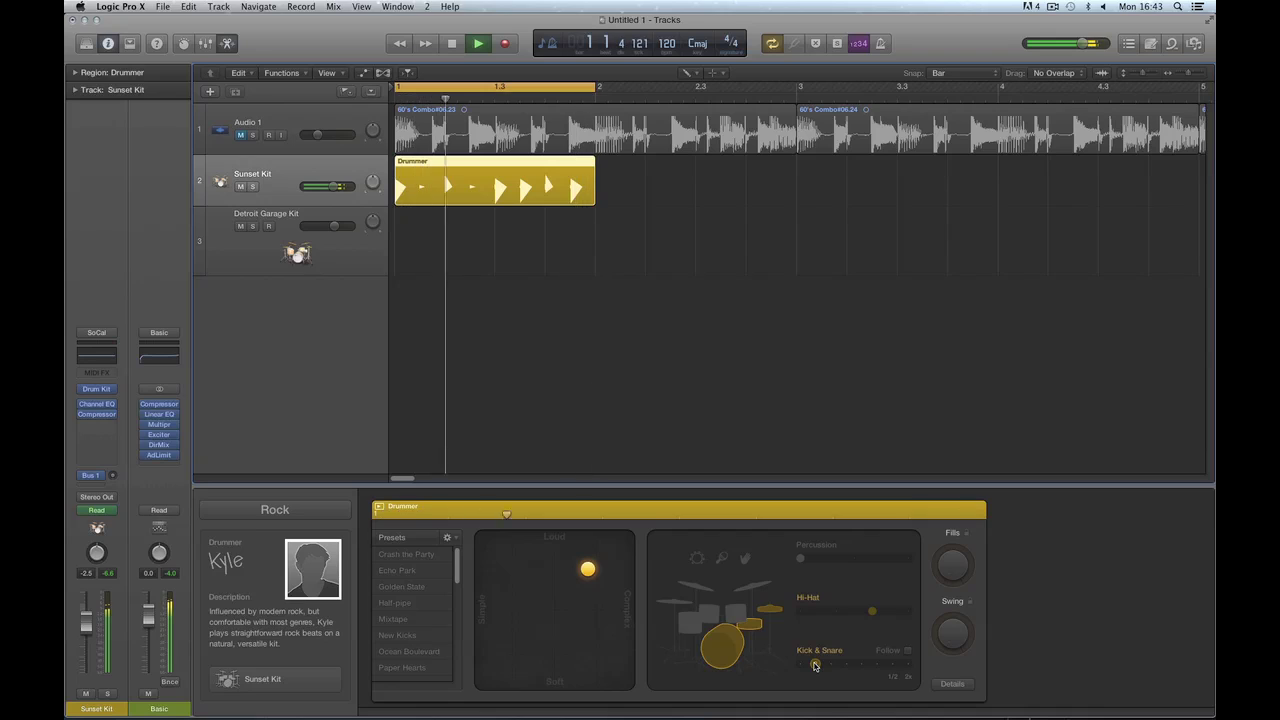
{"action": "left_click_drag", "start_coordinate": [590, 571], "coordinate": [563, 577]}
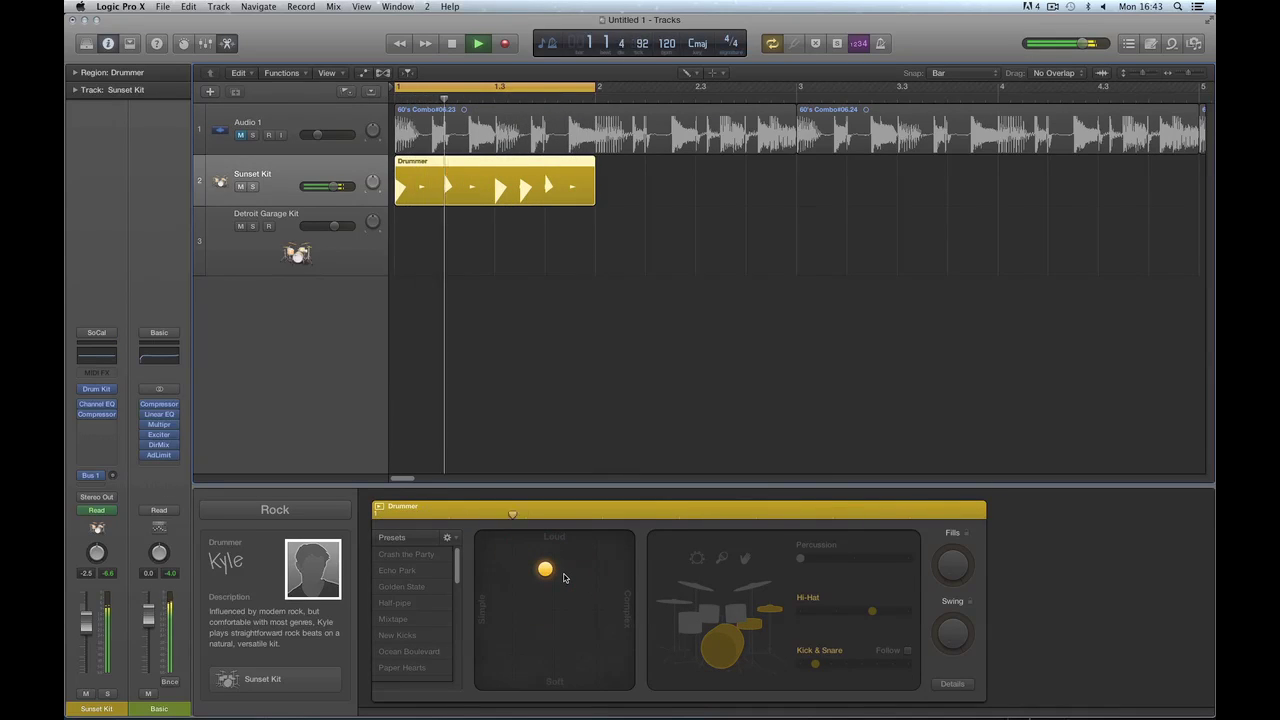
Stop playback and switch the Tracks area to the Pointer Tool
{"action": "key", "text": "space"}
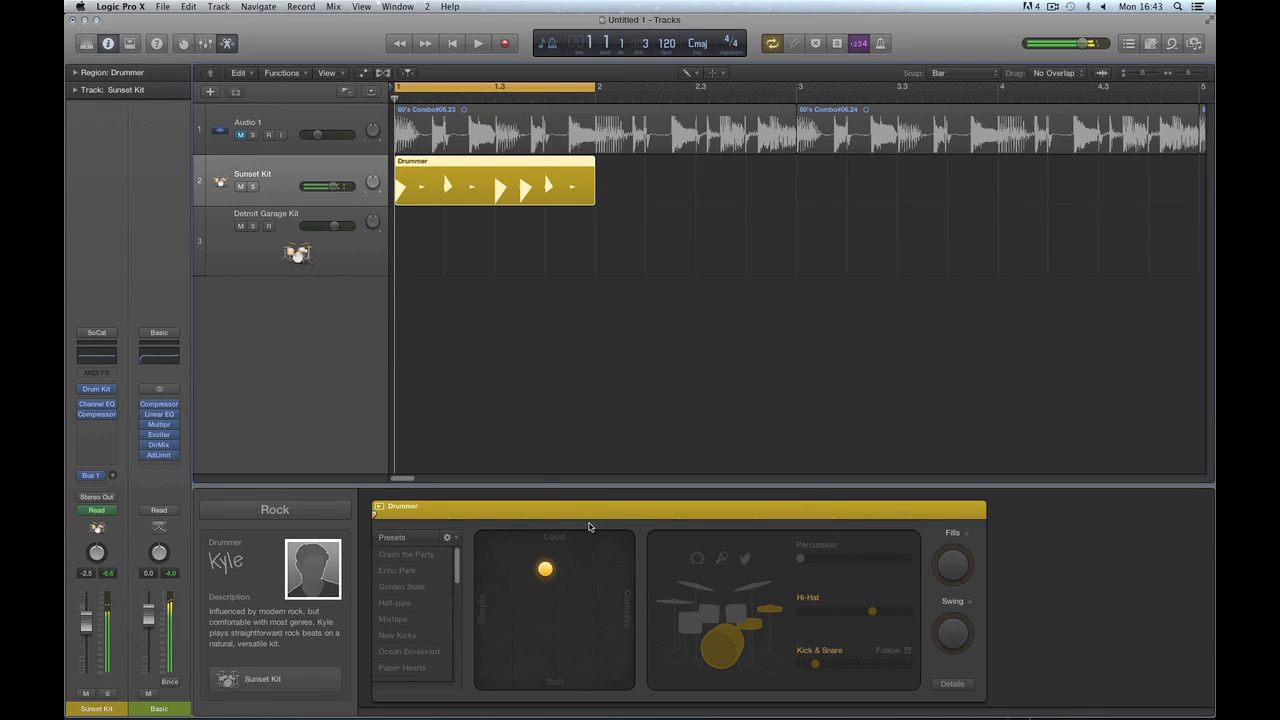
{"action": "right_click", "coordinate": [483, 245]}
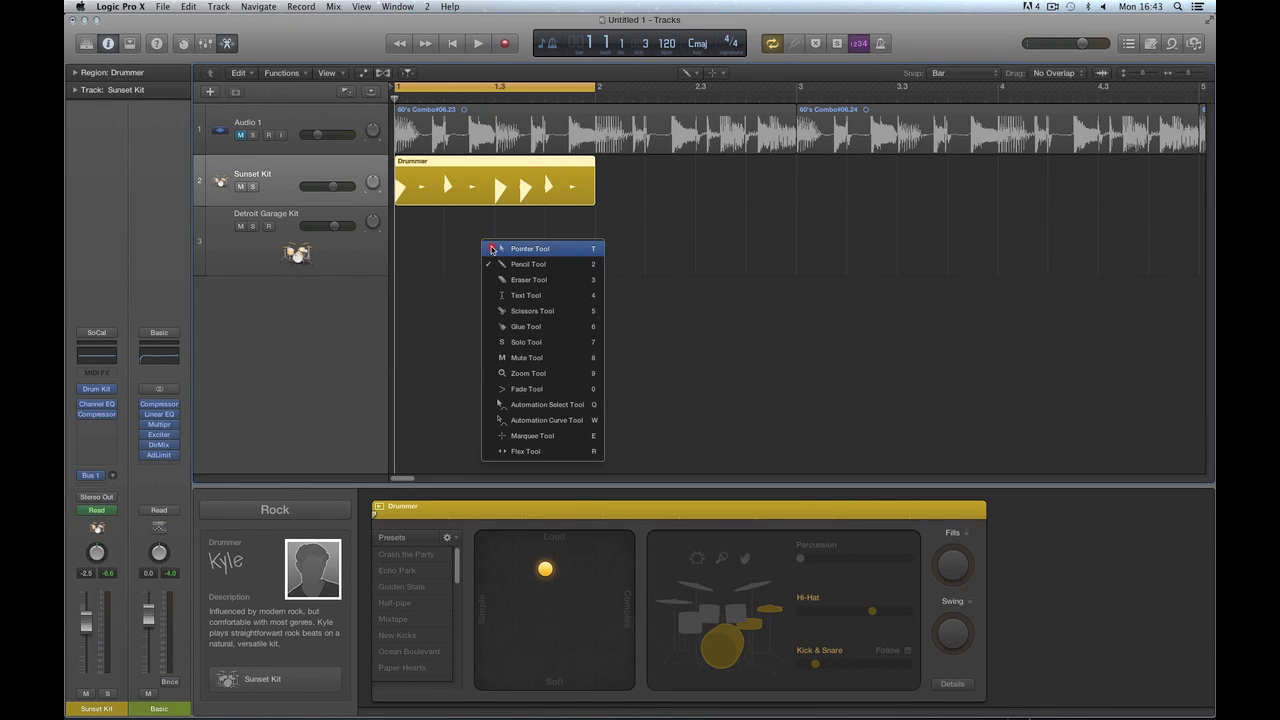
{"action": "left_click", "coordinate": [492, 247]}
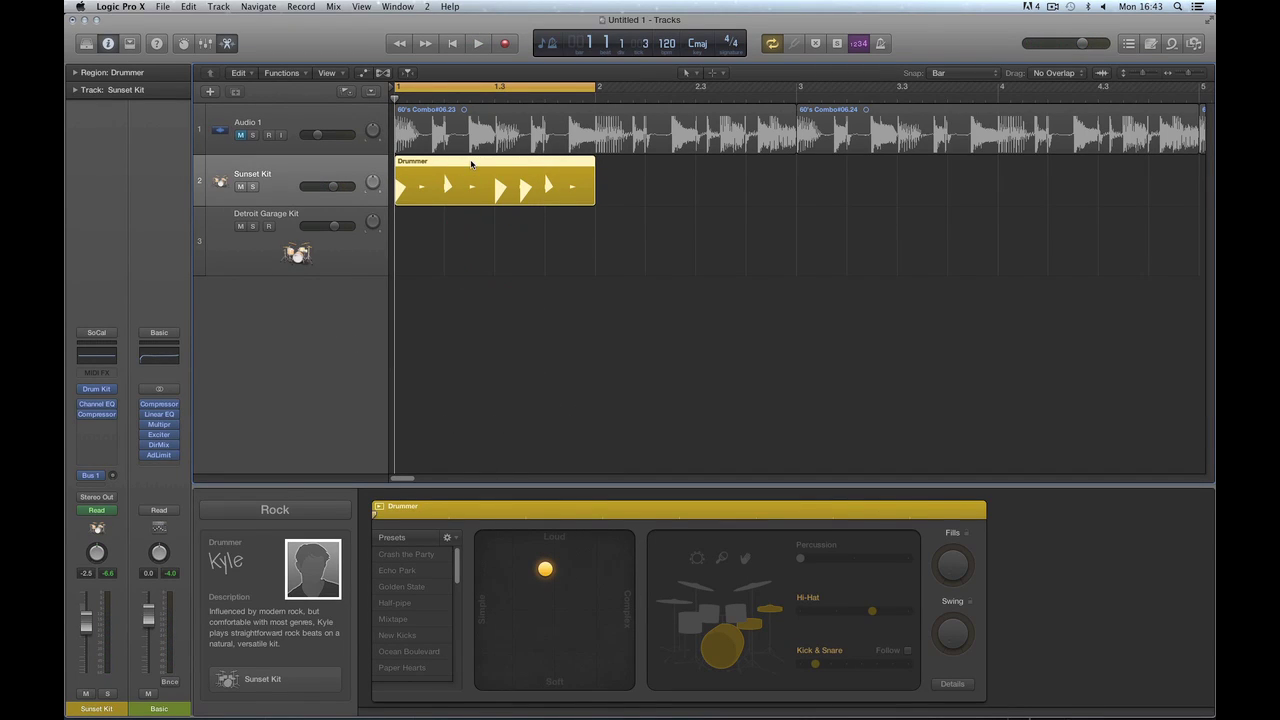
Copy the Drummer region to bar 1 of the Detroit Garage Kit track, mute the Sunset Kit track and play the copy briefly
{"action": "left_click_drag", "start_coordinate": [472, 163], "coordinate": [481, 269]}
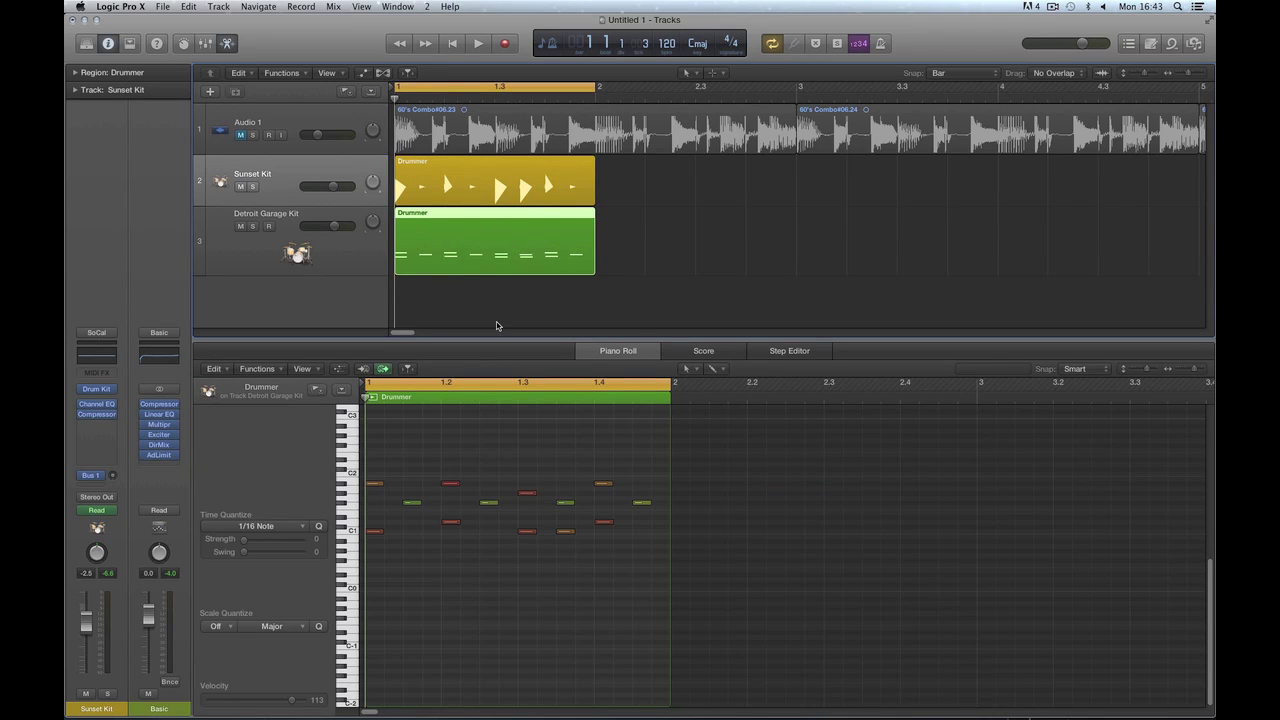
{"action": "left_click", "coordinate": [240, 186]}
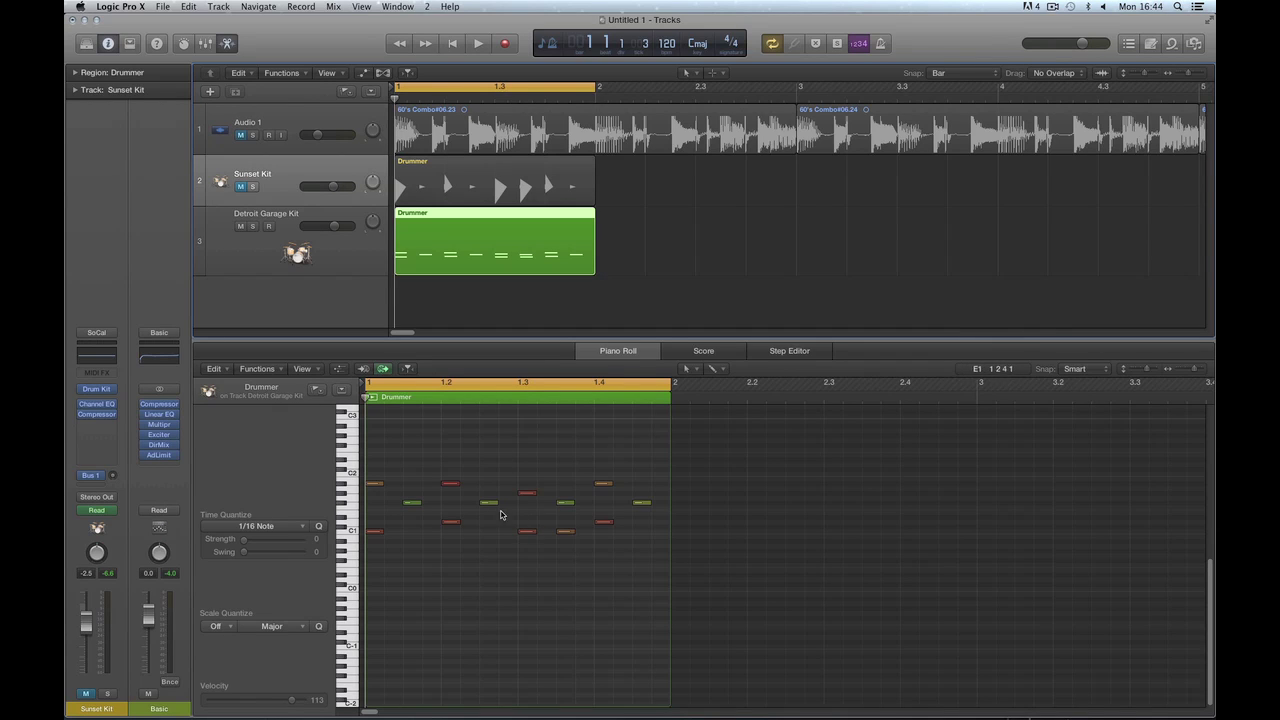
{"action": "key", "text": "space"}
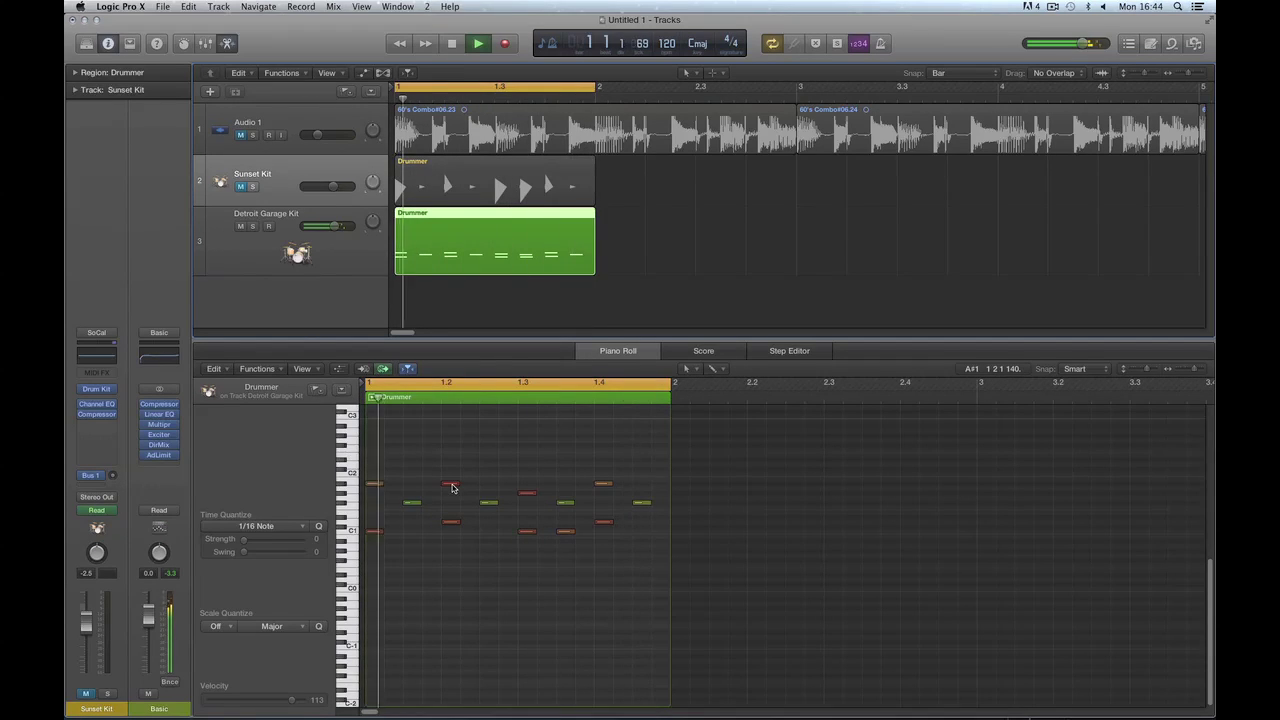
{"action": "key", "text": "space"}
Move the C1 note at 1.3 earlier to 1.2.3 and play the changed pattern
{"action": "left_click", "coordinate": [525, 532]}
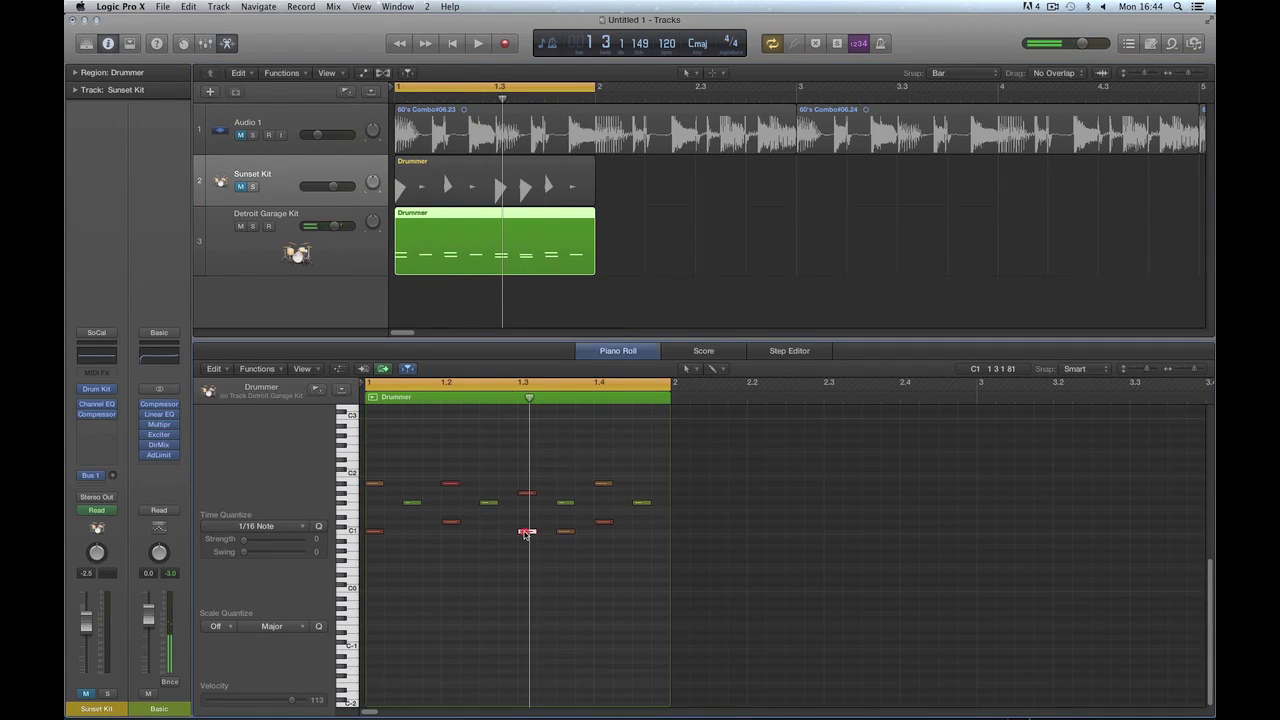
{"action": "left_click_drag", "start_coordinate": [525, 532], "coordinate": [488, 532]}
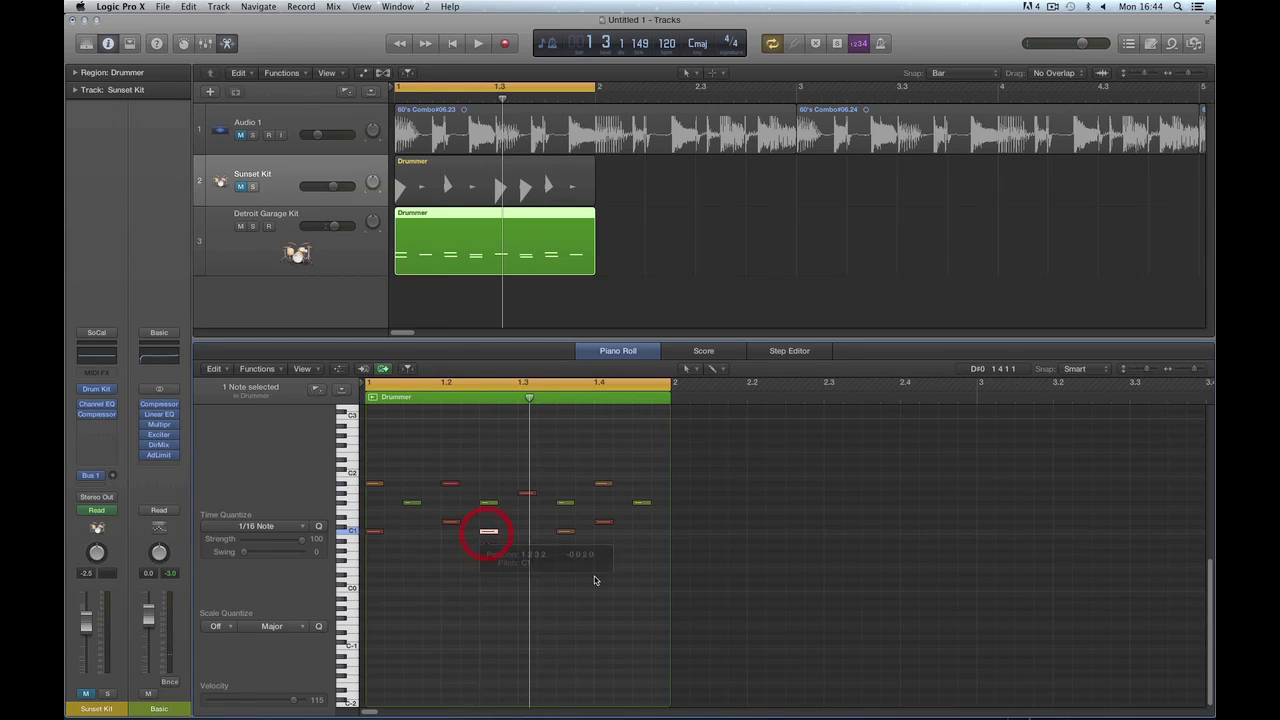
{"action": "key", "text": "space"}
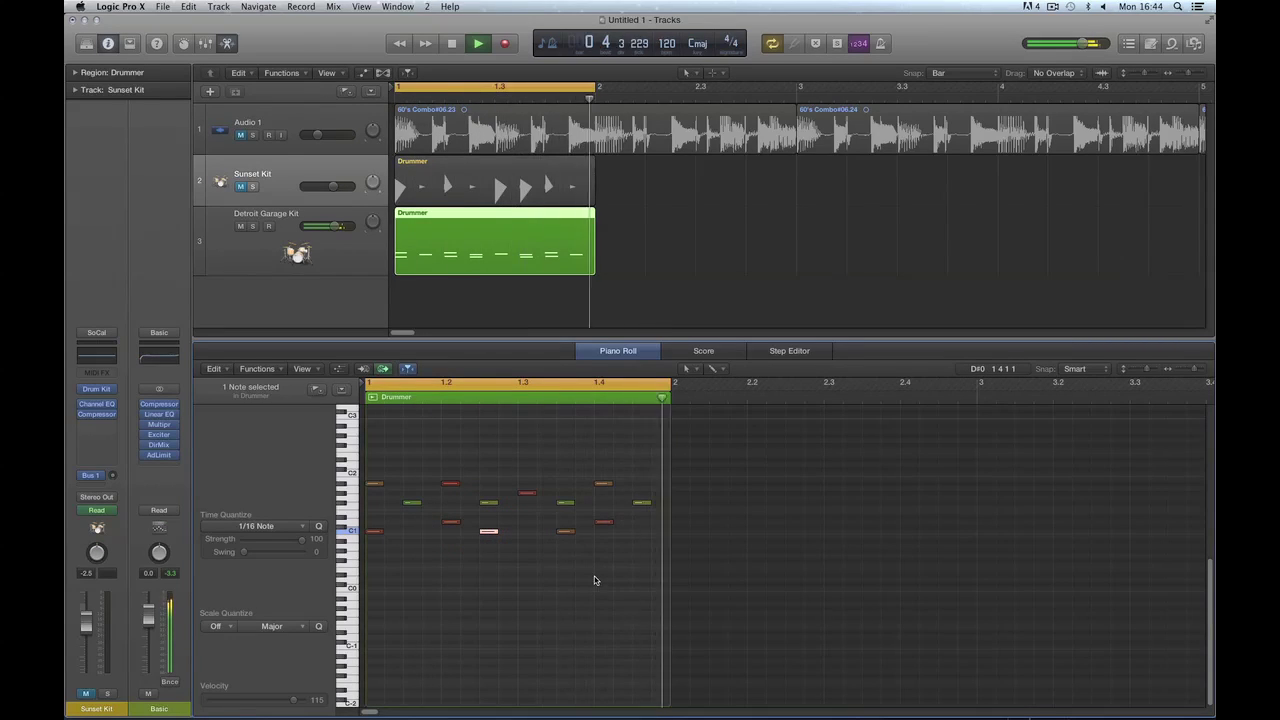
{"action": "key", "text": "space"}
Return the moved C1 note to 1.3, and lower the D1 notes at 1.4 and 1.2 to C#1 with the pattern playing
{"action": "left_click_drag", "start_coordinate": [488, 531], "coordinate": [601, 525]}
{"action": "key", "text": "space"}
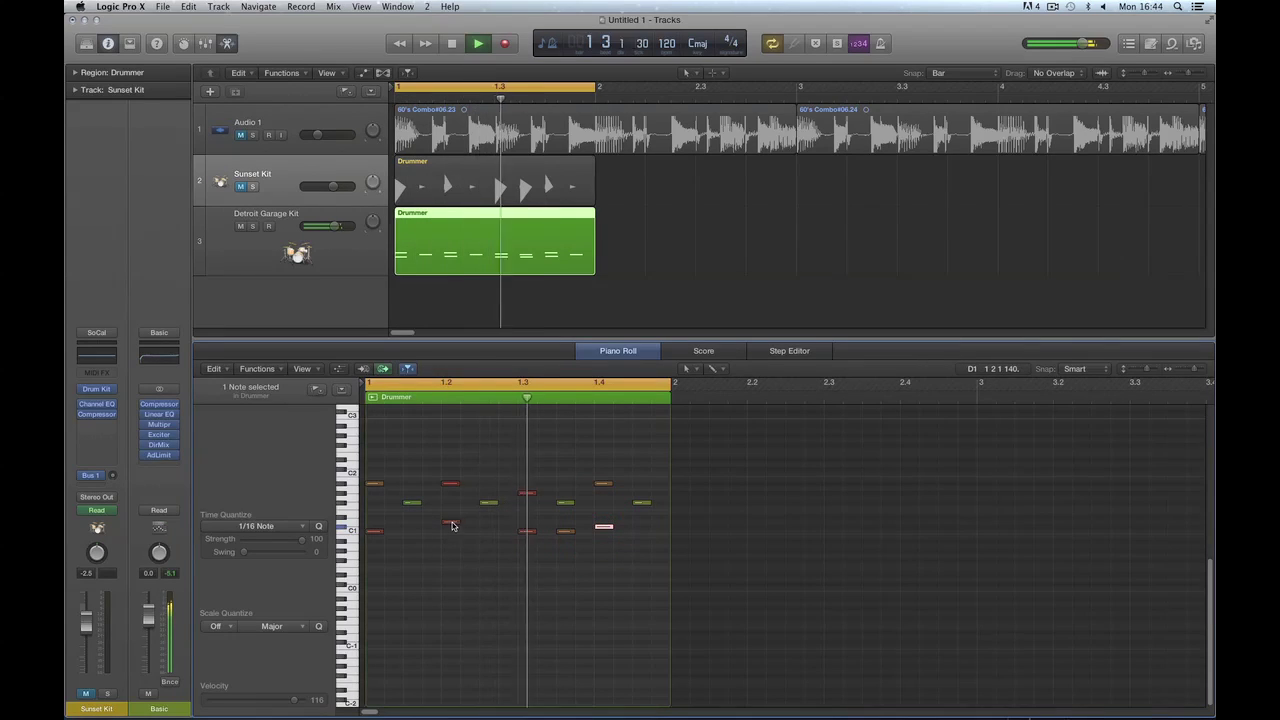
{"action": "left_click_drag", "start_coordinate": [451, 523], "coordinate": [451, 527]}
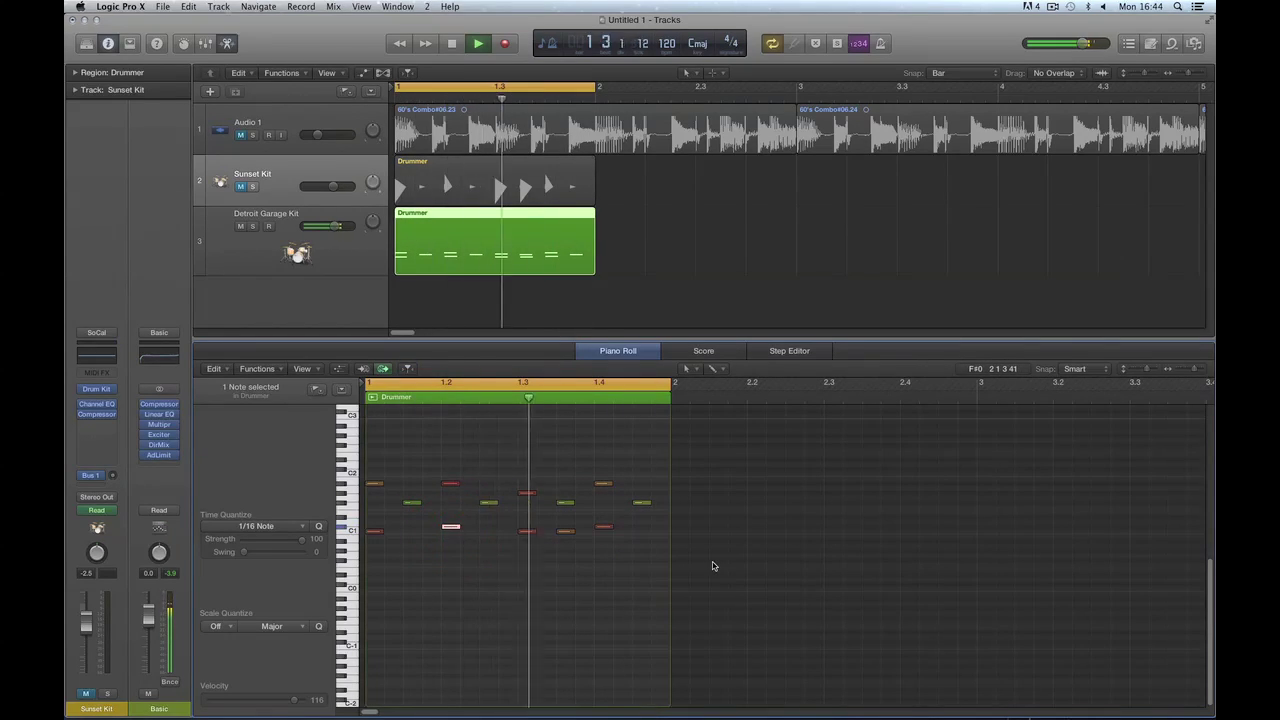
Stop playback and raise the notes at 1.2 and 1.4 back to D1
{"action": "key", "text": "space"}
{"action": "left_click_drag", "start_coordinate": [455, 527], "coordinate": [451, 521]}
{"action": "left_click_drag", "start_coordinate": [603, 526], "coordinate": [604, 521]}
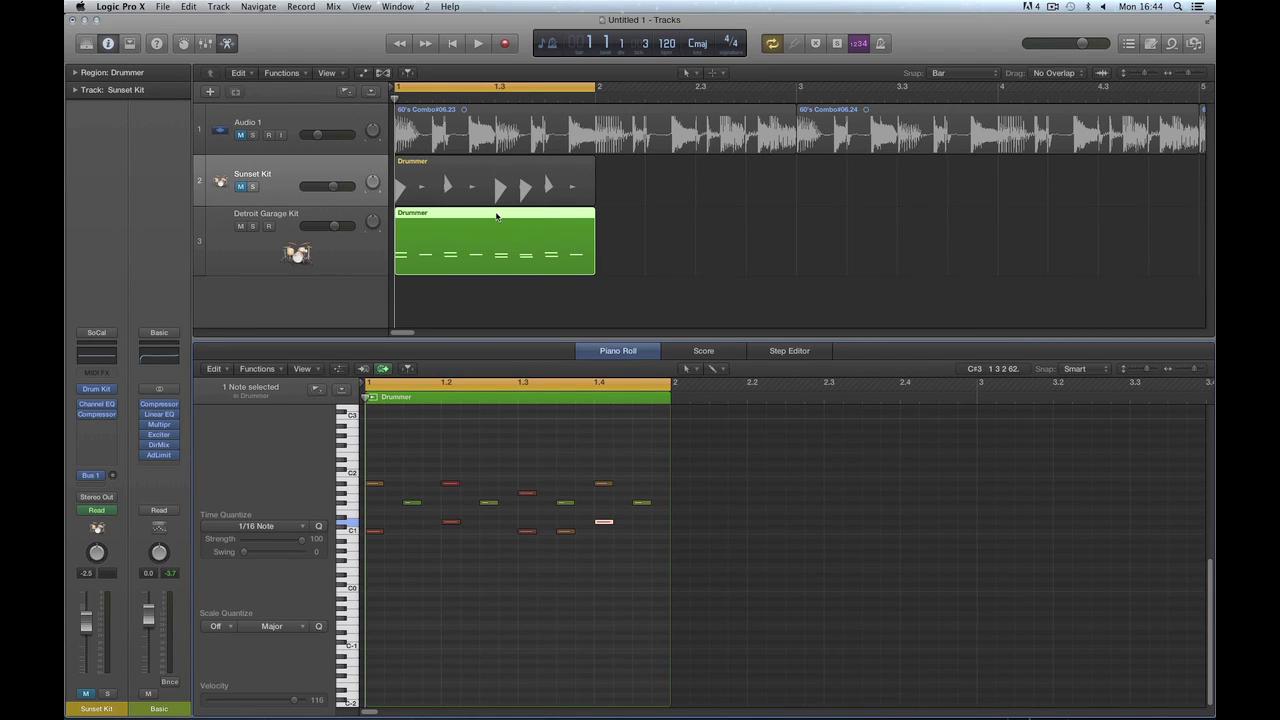
Copy the Detroit Garage Kit region further along its track, then delete the copies and the original region
{"action": "left_click_drag", "start_coordinate": [496, 215], "coordinate": [829, 216]}
{"action": "key", "text": "Delete"}
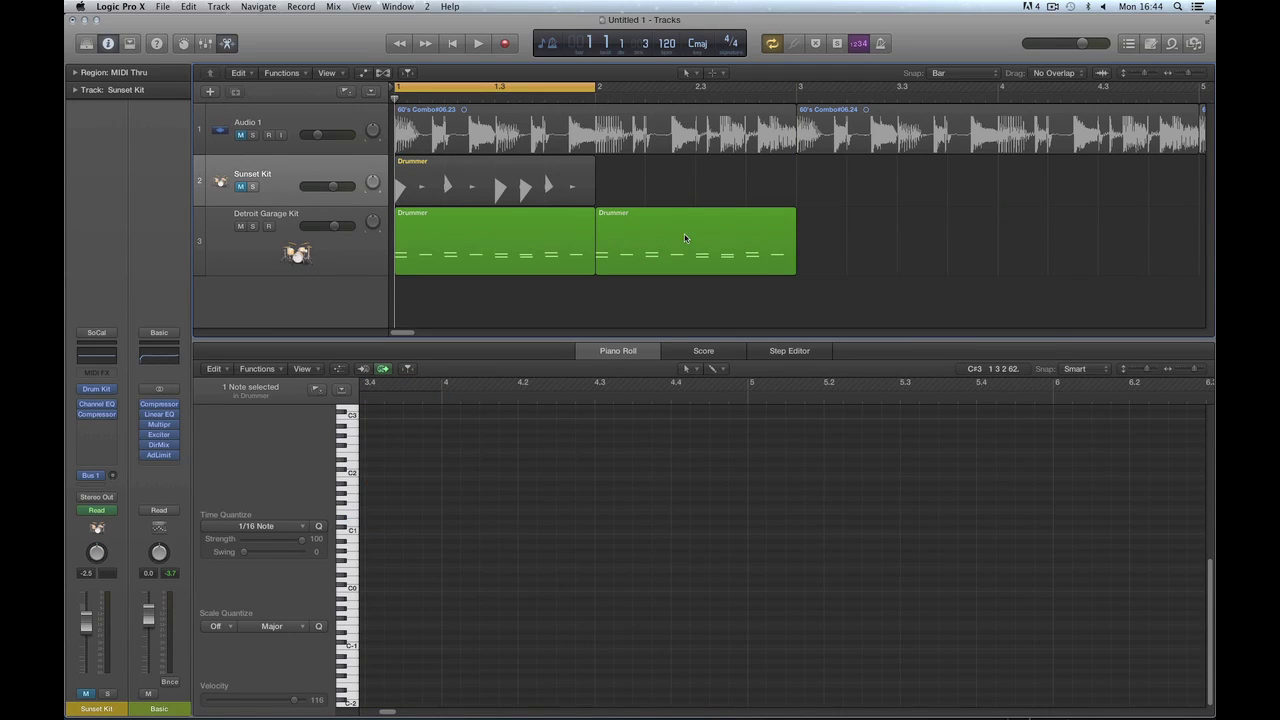
{"action": "left_click", "coordinate": [686, 223]}
{"action": "key", "text": "Delete"}
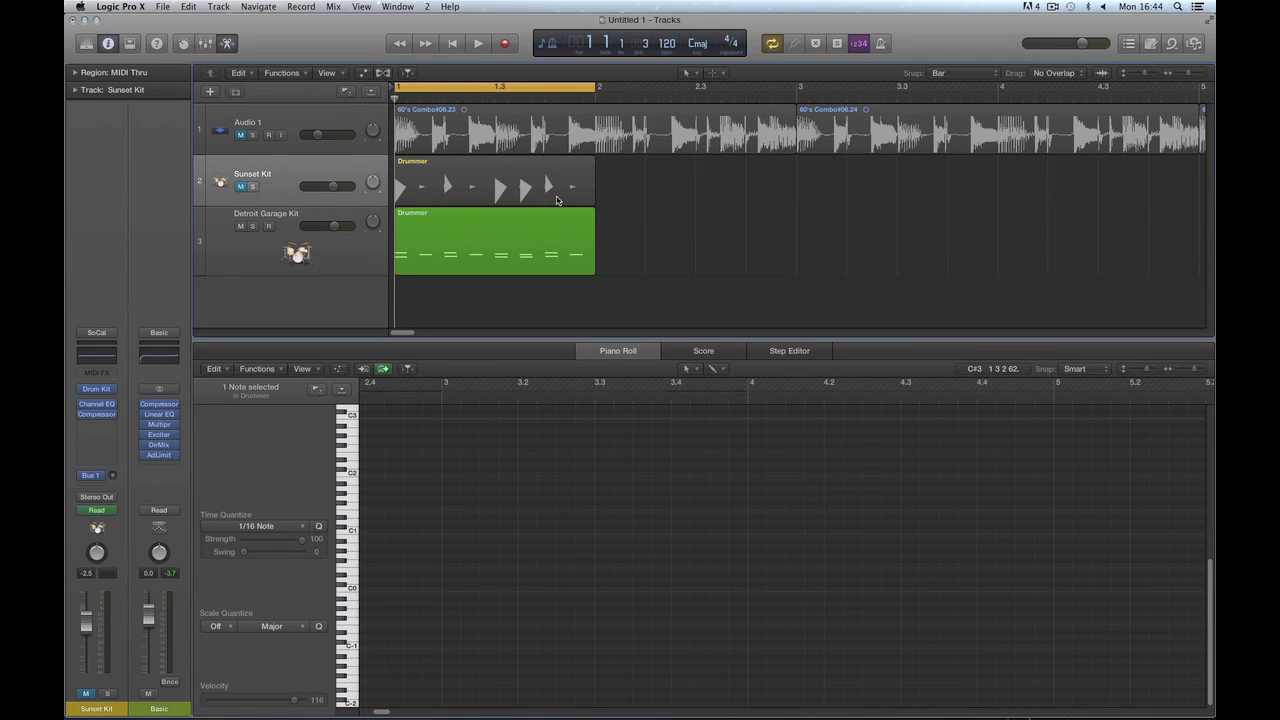
{"action": "left_click", "coordinate": [538, 232]}
{"action": "key", "text": "Delete"}
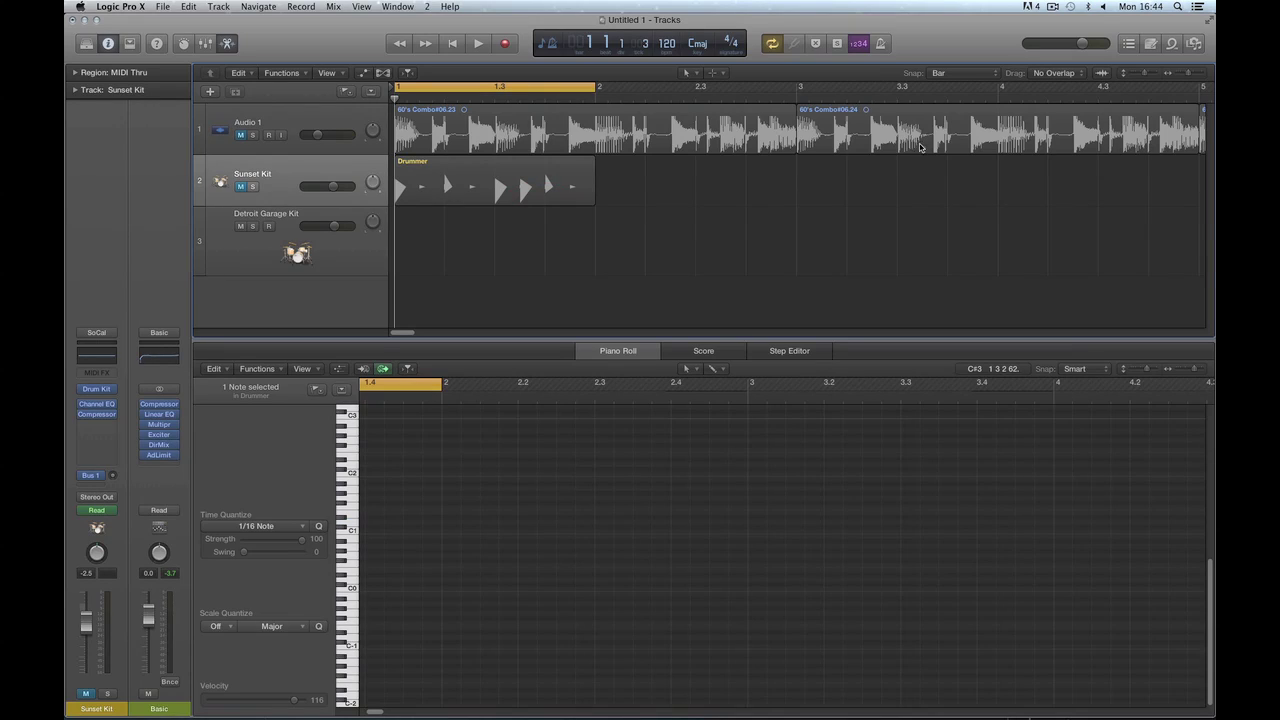
Extend the Sunset Kit's Drummer region and the cycle range to bar 9, and unmute the Sunset Kit track
{"action": "key", "text": "super+Left"}
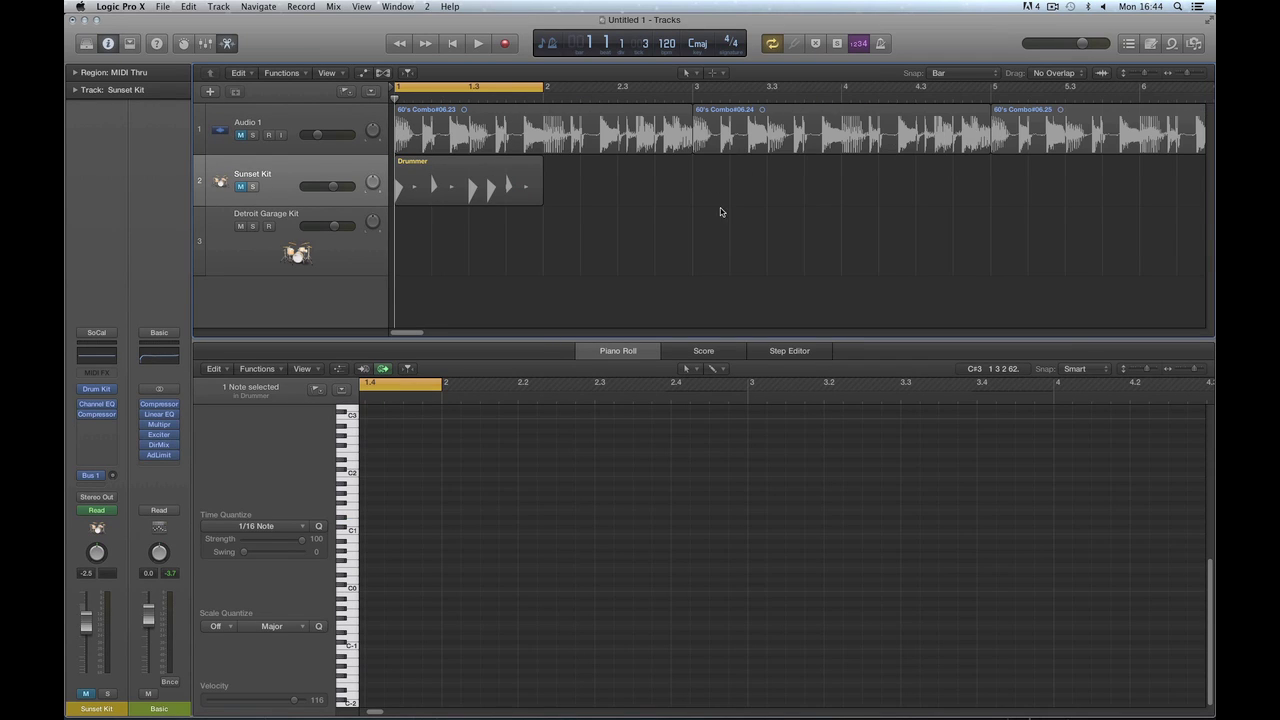
{"action": "key", "text": "super+Left"}
{"action": "key", "text": "super+Left"}
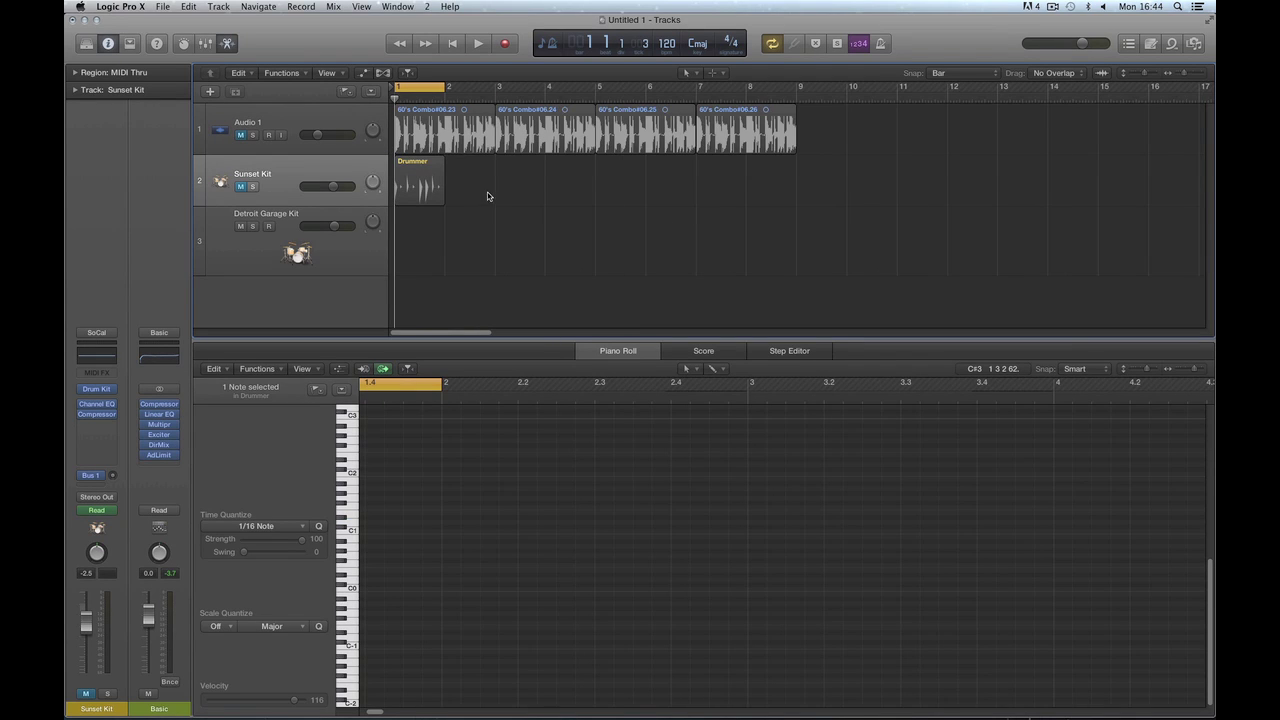
{"action": "left_click_drag", "start_coordinate": [441, 197], "coordinate": [792, 198]}
{"action": "left_click", "coordinate": [240, 187]}
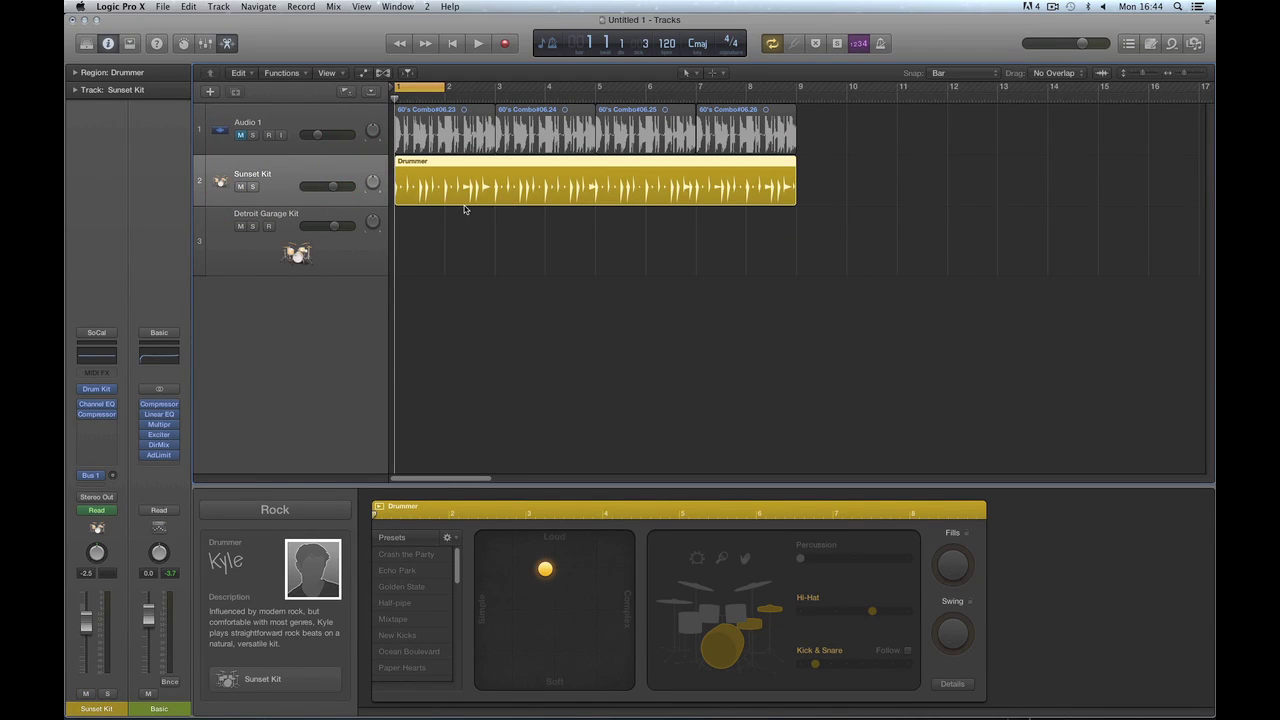
{"action": "left_click_drag", "start_coordinate": [444, 87], "coordinate": [797, 116]}
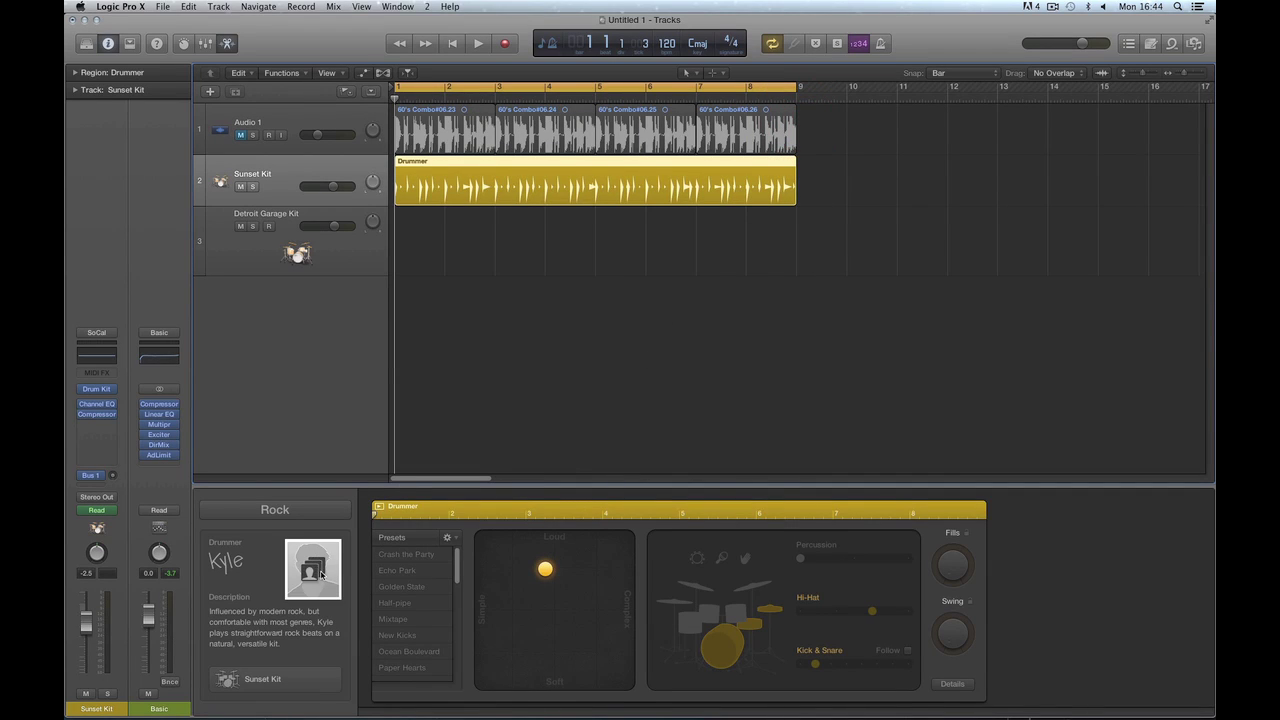
Open the Sunset Kit in Drum Kit Designer and set its window view to 75%
{"action": "left_click", "coordinate": [236, 679]}
{"action": "left_click_drag", "start_coordinate": [576, 147], "coordinate": [664, 179]}
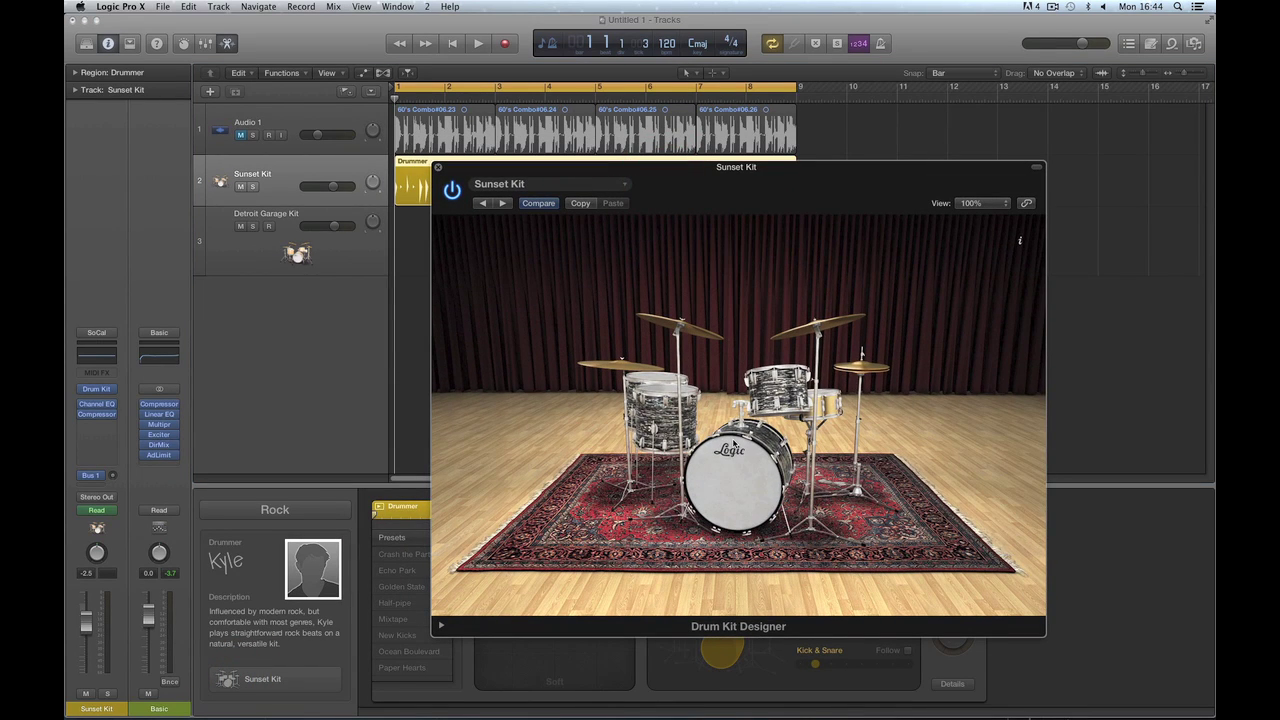
{"action": "left_click", "coordinate": [966, 205]}
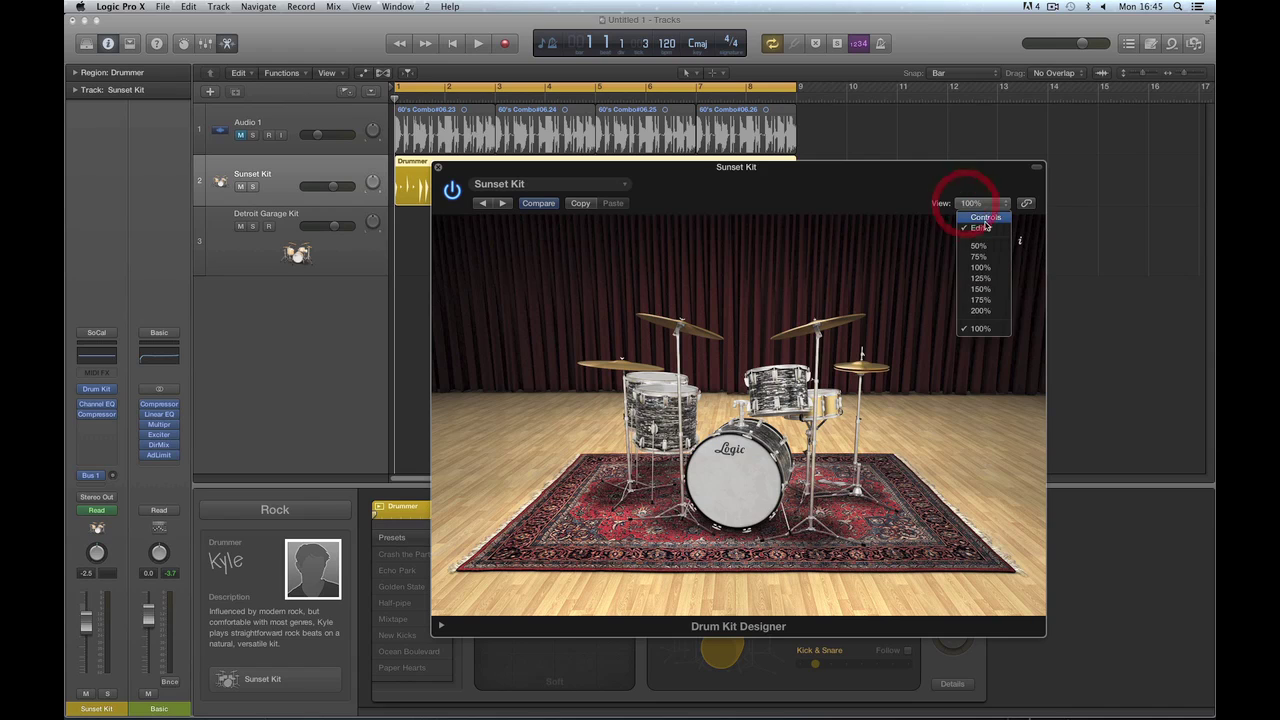
{"action": "left_click", "coordinate": [979, 257]}
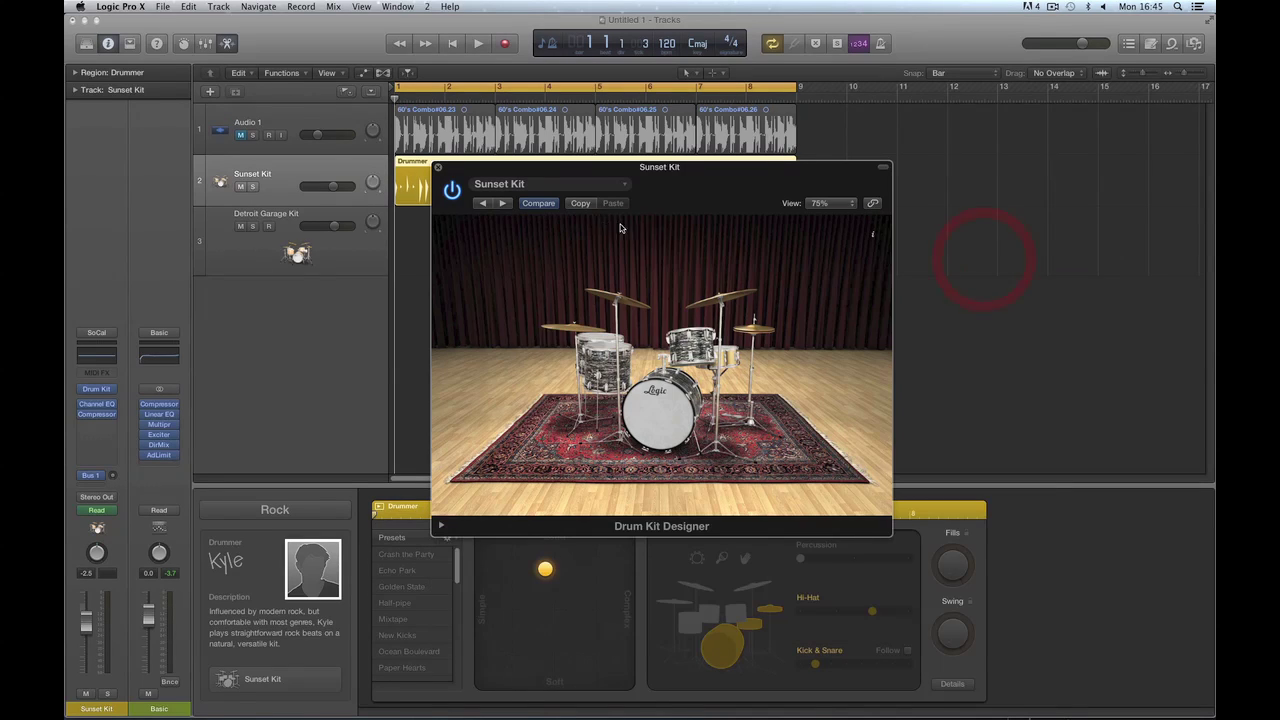
Look through the factory kits available in Drum Kit Designer without changing the kit, and close its window
{"action": "left_click", "coordinate": [558, 186]}
{"action": "mouse_move", "coordinate": [512, 420]}
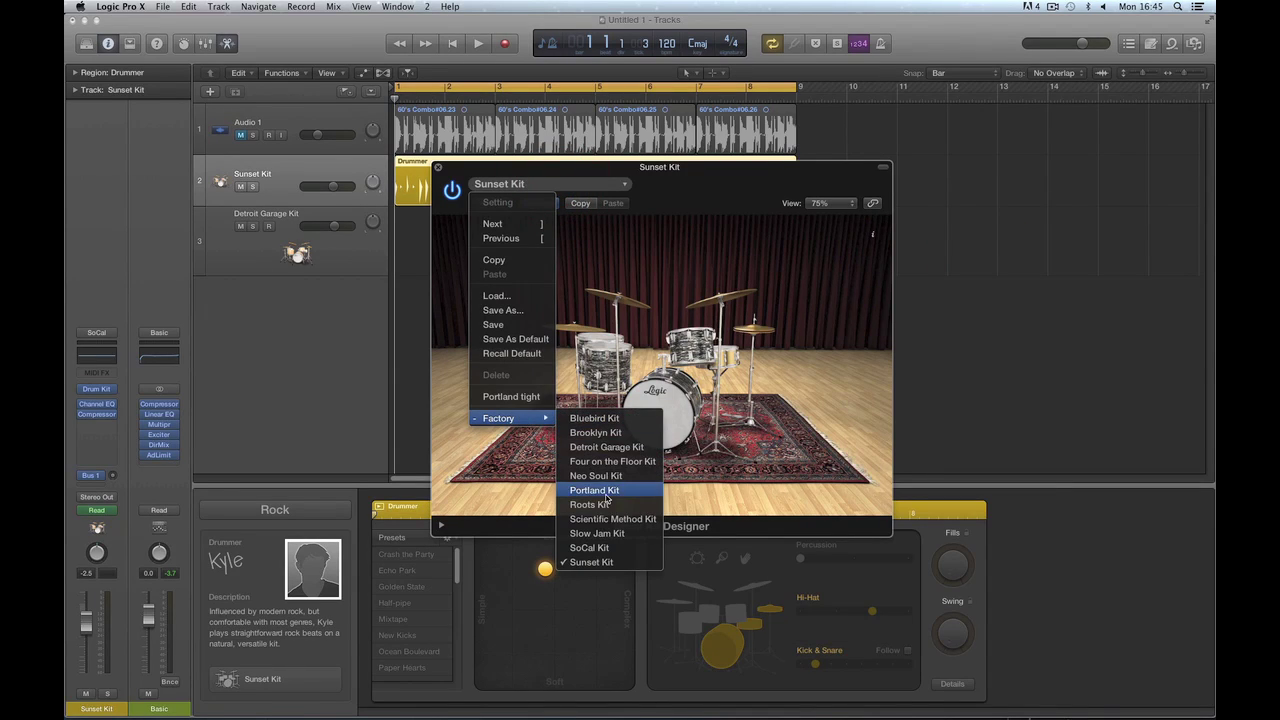
{"action": "left_click", "coordinate": [682, 281]}
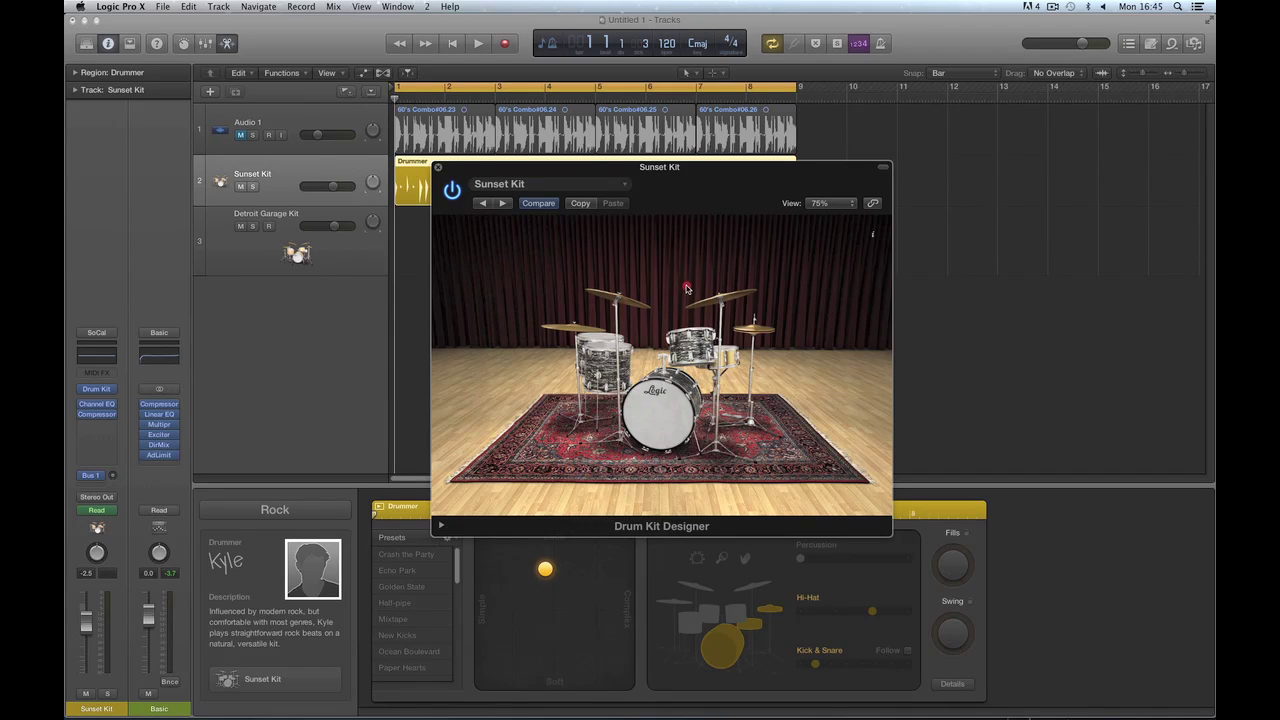
{"action": "left_click", "coordinate": [438, 168]}
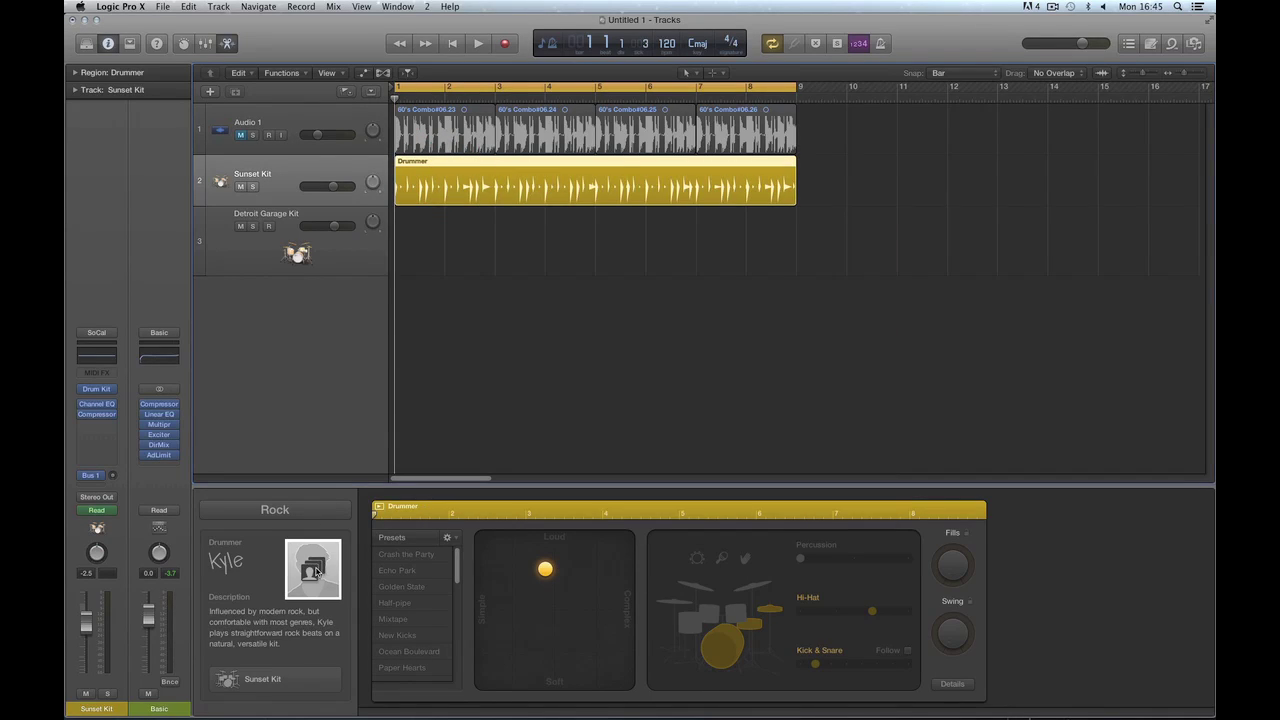
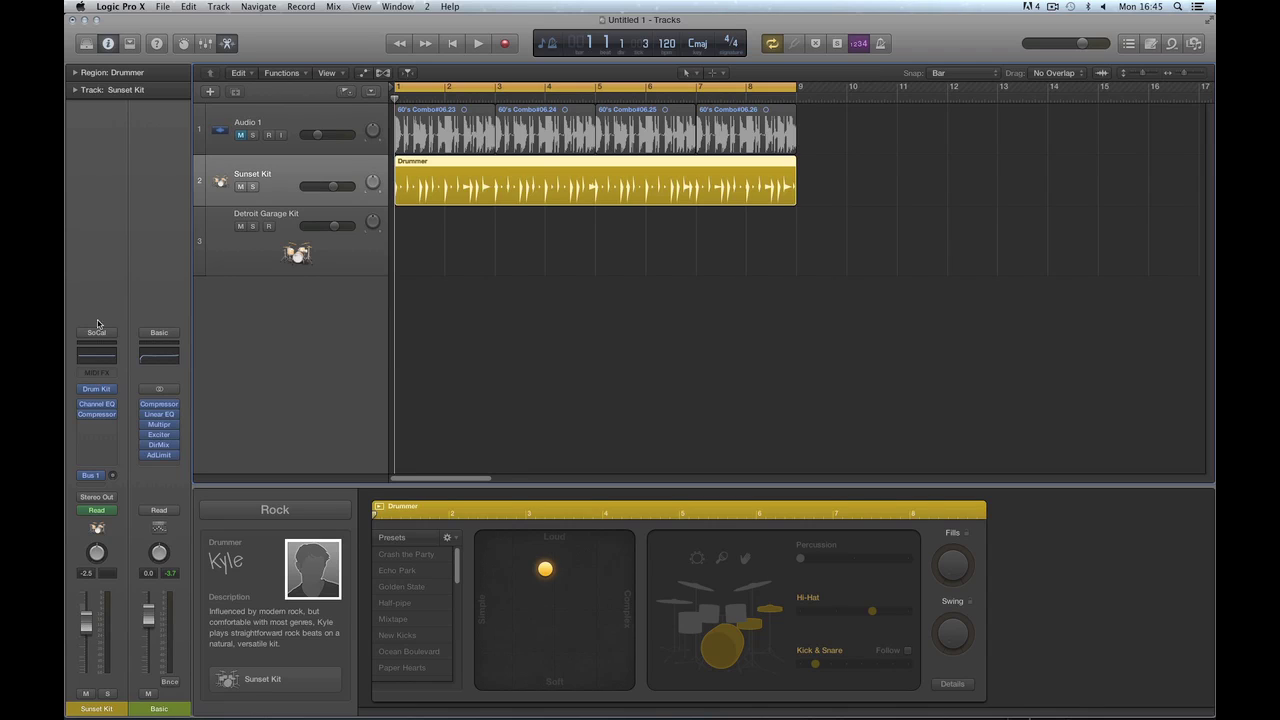
Replace Drum Kit Designer with Ultrabeat as the Sunset Kit track's instrument and move its window clear of the track list
{"action": "left_click", "coordinate": [110, 392]}
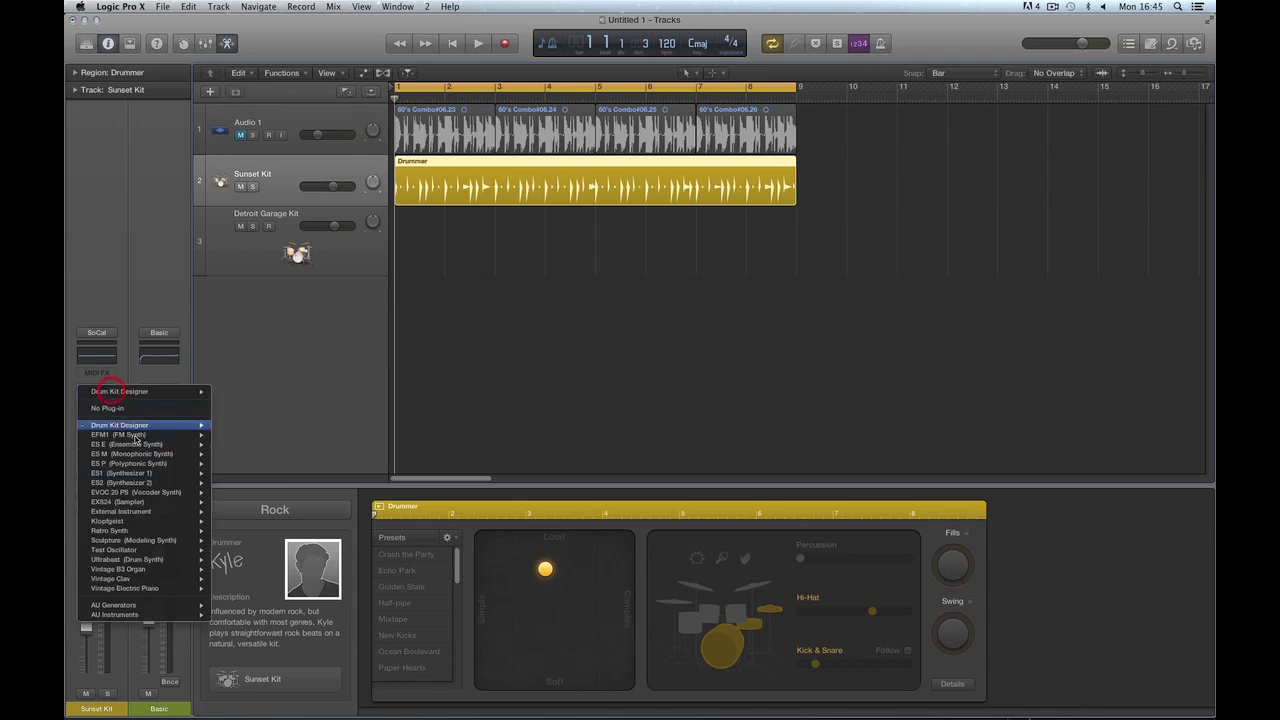
{"action": "mouse_move", "coordinate": [190, 559]}
{"action": "left_click", "coordinate": [233, 560]}
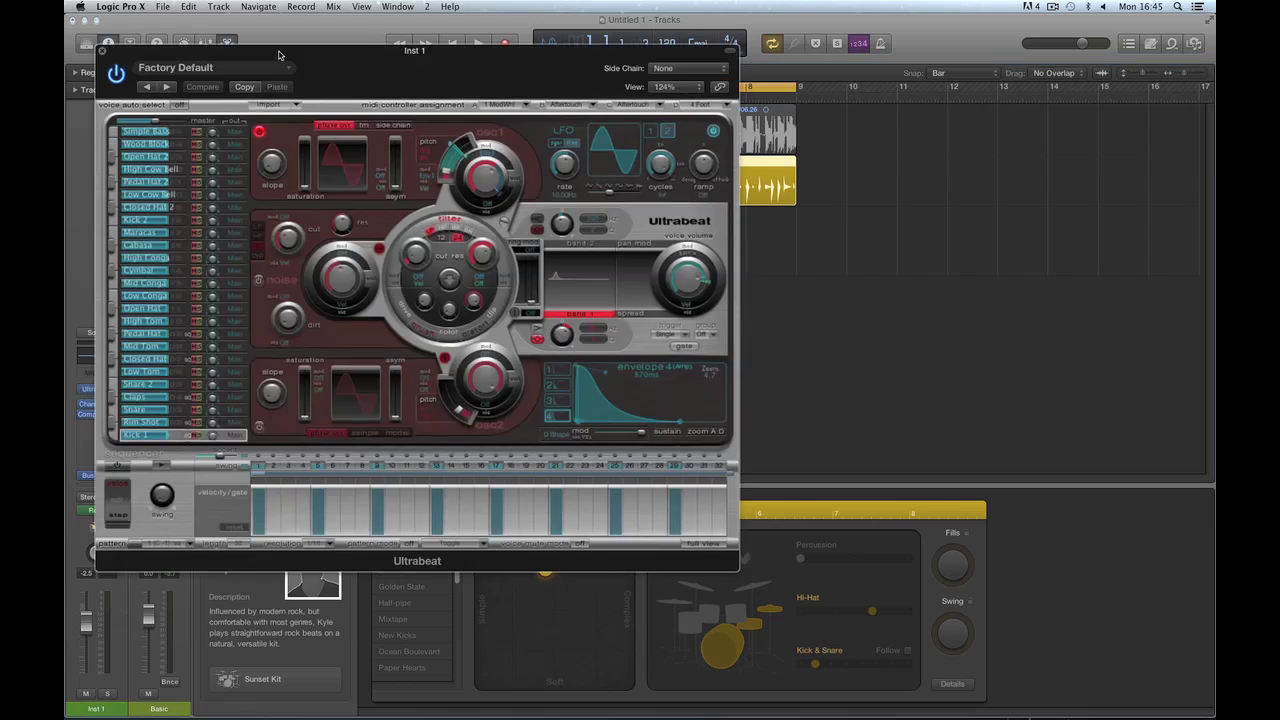
{"action": "left_click_drag", "start_coordinate": [279, 54], "coordinate": [746, 50]}
During playback, raise the Kick & Snare pattern two notches, lower the Hi-Hat pattern one notch and enable handclap percussion in the Drummer editor
{"action": "key", "text": "space"}
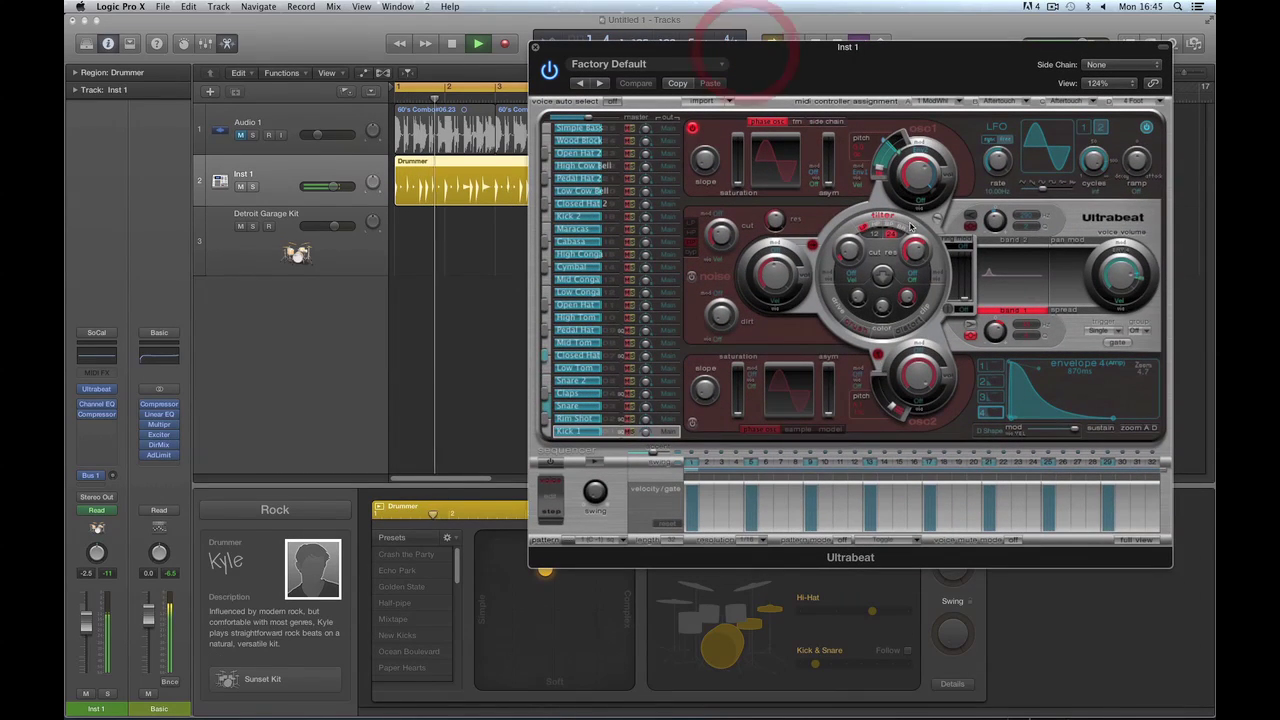
{"action": "left_click", "coordinate": [850, 665]}
{"action": "left_click", "coordinate": [841, 612]}
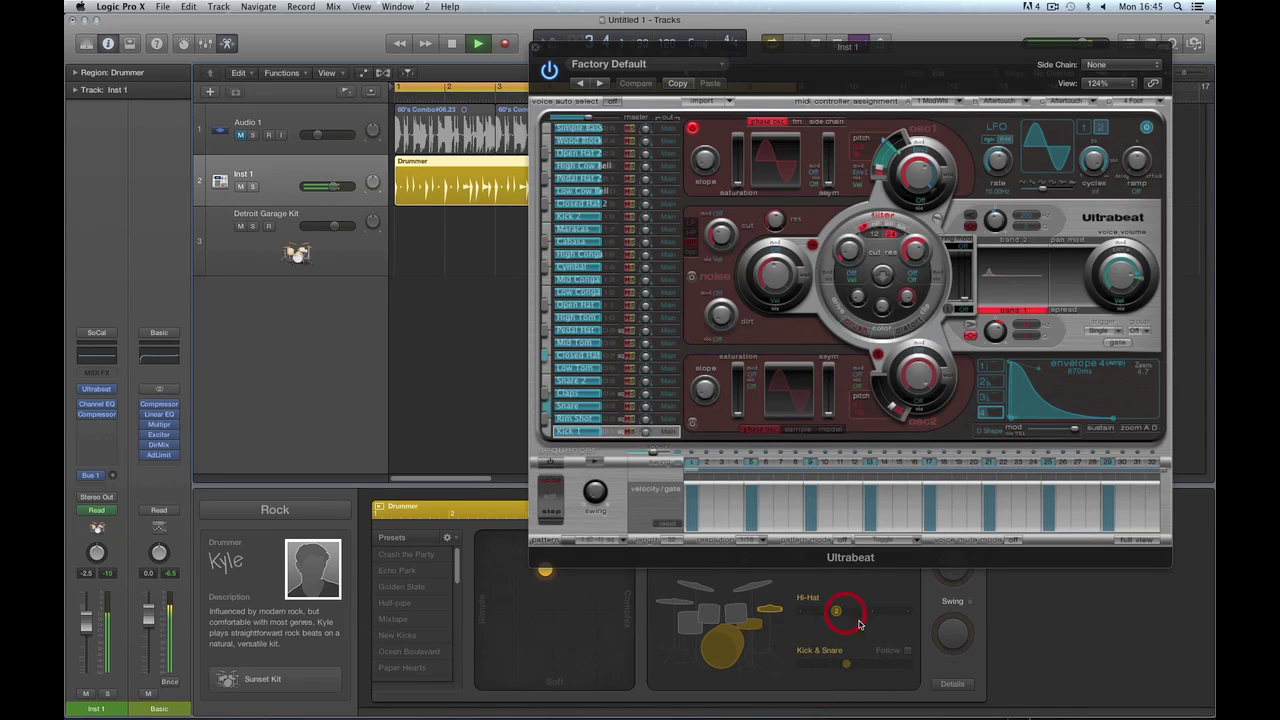
{"action": "left_click_drag", "start_coordinate": [734, 47], "coordinate": [257, 91]}
{"action": "left_click", "coordinate": [744, 560]}
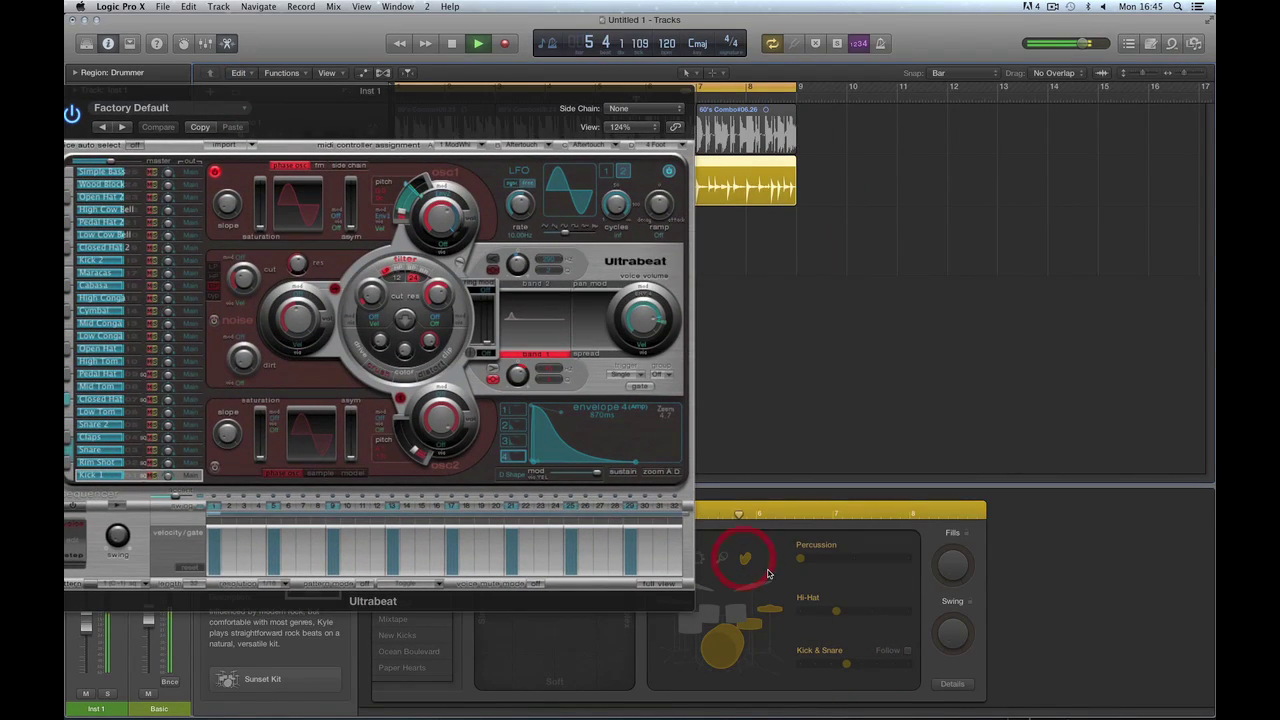
Set the handclap percussion pattern to the middle of its range, and close Ultrabeat once playback is stopped
{"action": "left_click", "coordinate": [855, 560]}
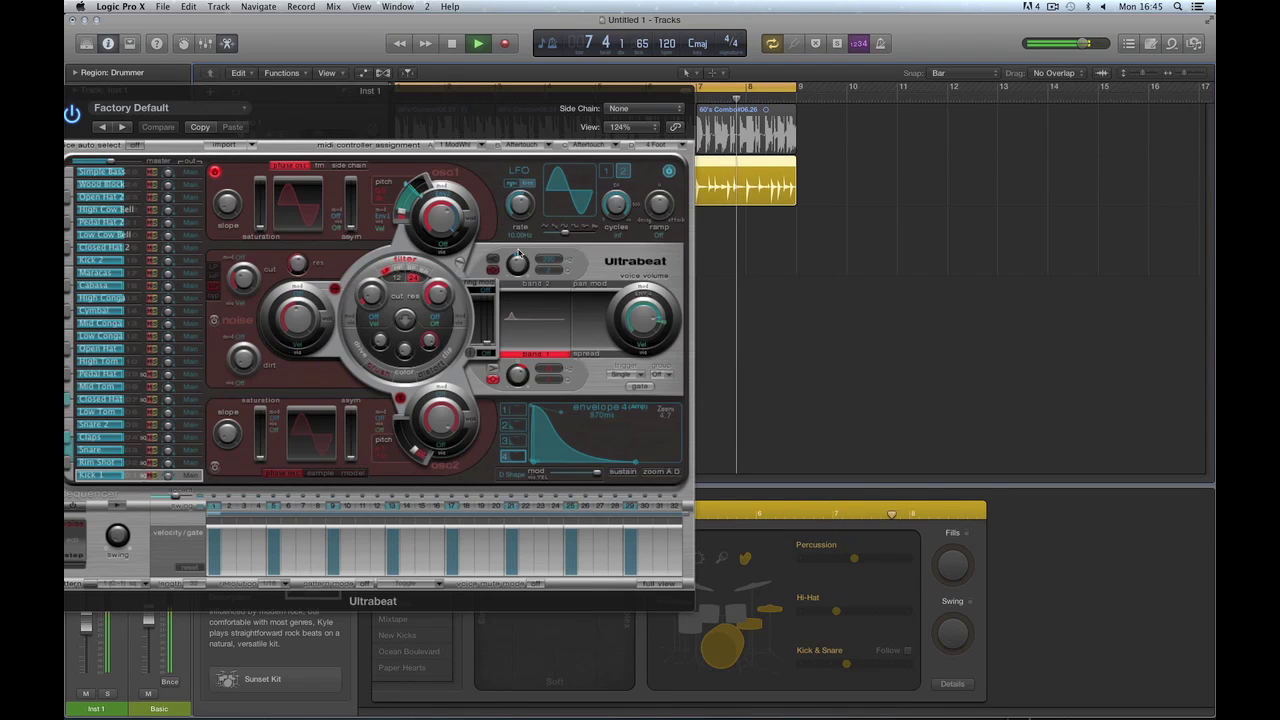
{"action": "left_click_drag", "start_coordinate": [436, 93], "coordinate": [626, 123]}
{"action": "key", "text": "space"}
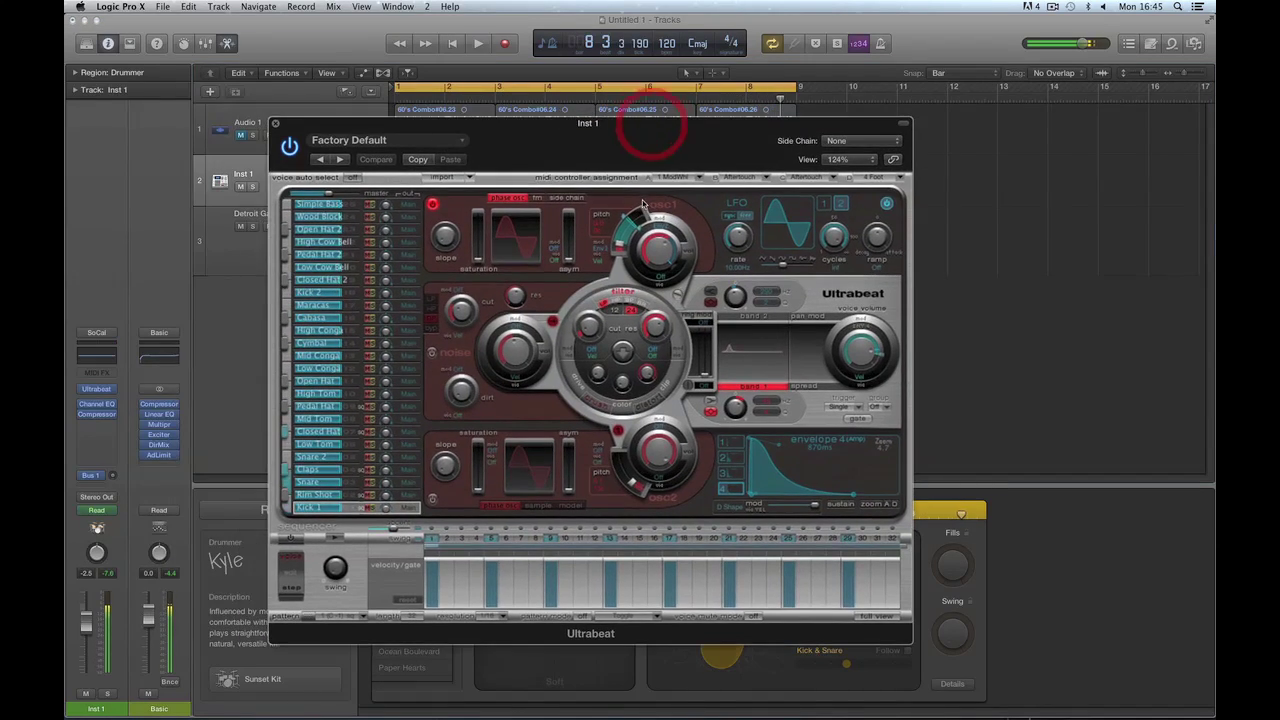
{"action": "left_click_drag", "start_coordinate": [370, 116], "coordinate": [573, 137]}
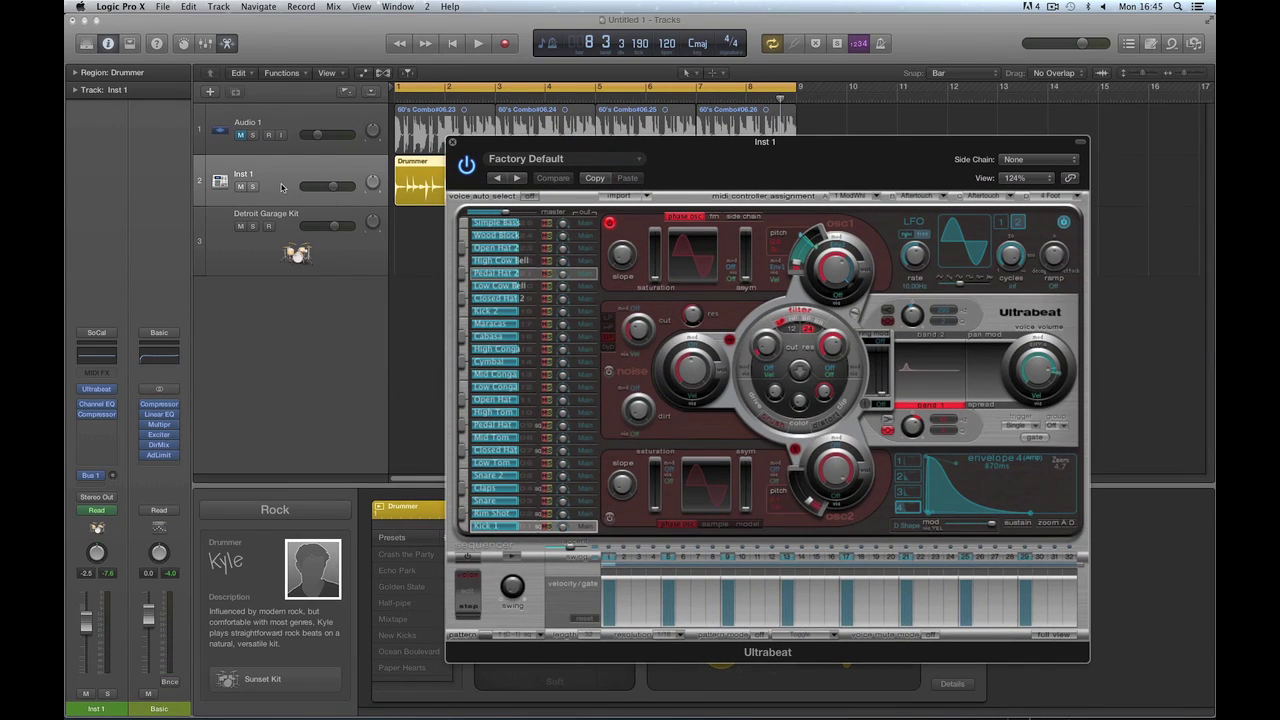
{"action": "left_click", "coordinate": [453, 142]}
Switch the drummer genre to R&B, choose the drummer Rose and accept the change
{"action": "left_click", "coordinate": [268, 512]}
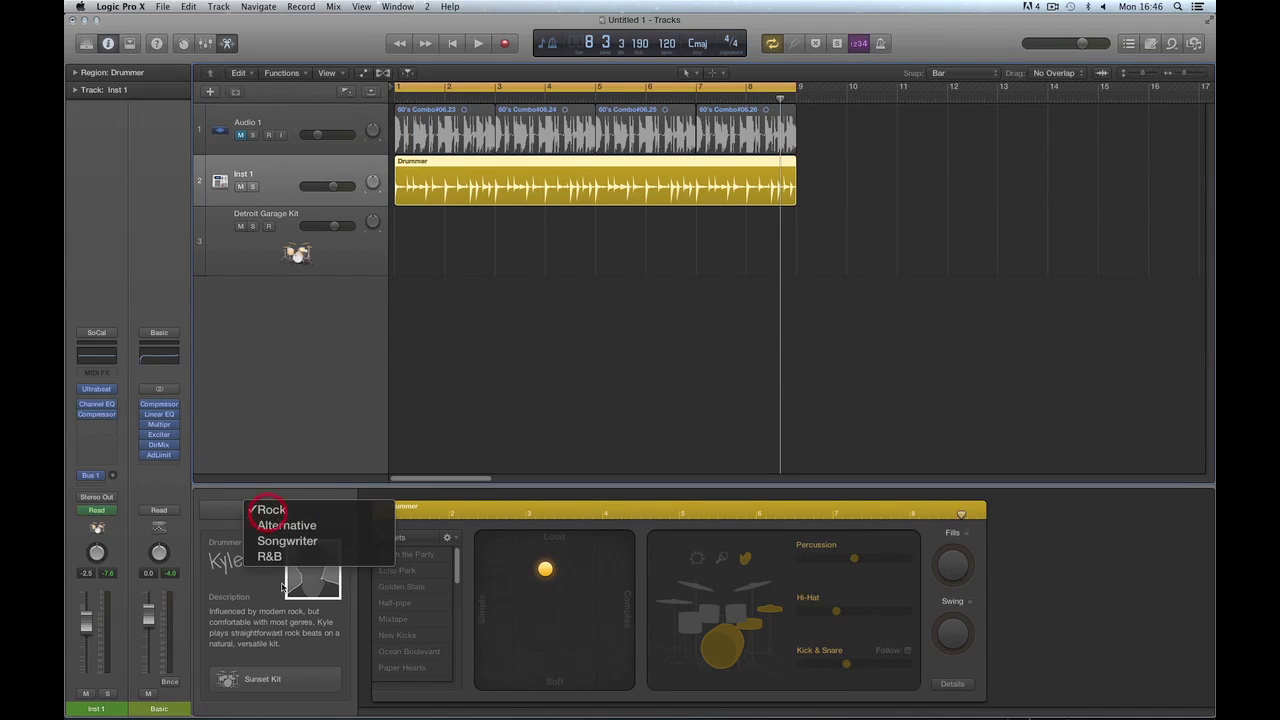
{"action": "left_click", "coordinate": [271, 557]}
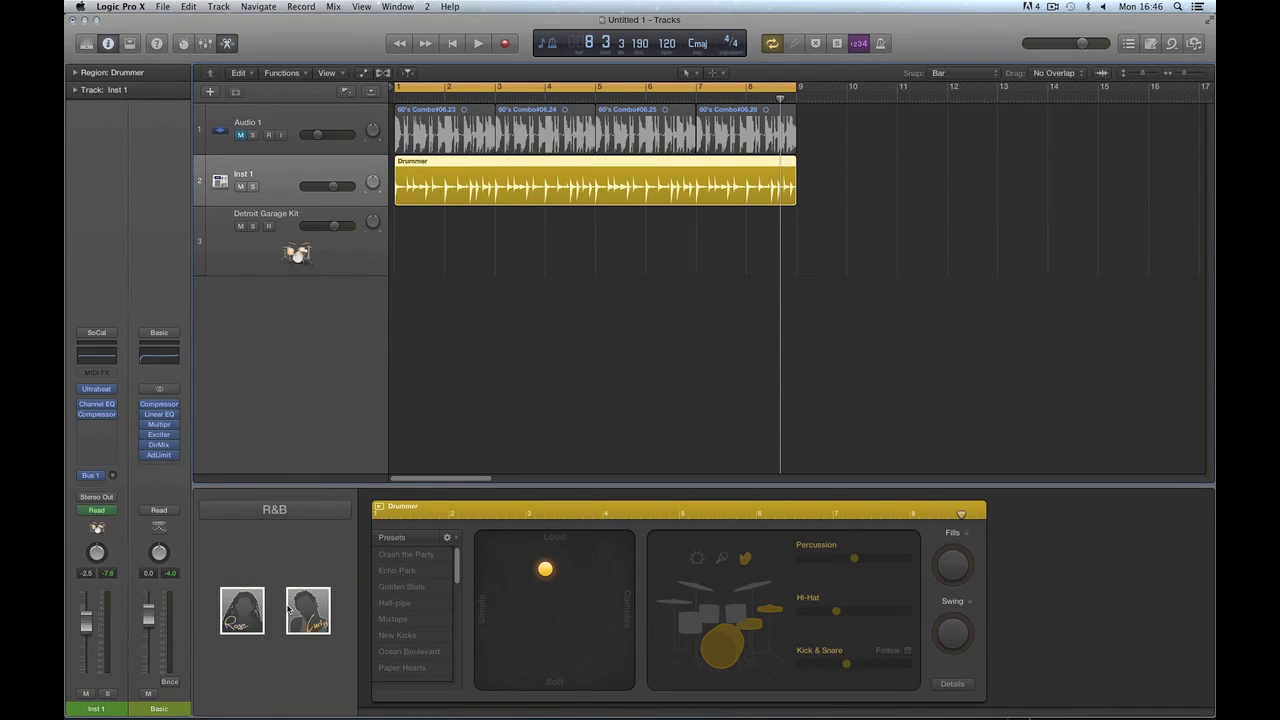
{"action": "left_click", "coordinate": [243, 612]}
{"action": "left_click", "coordinate": [708, 283]}
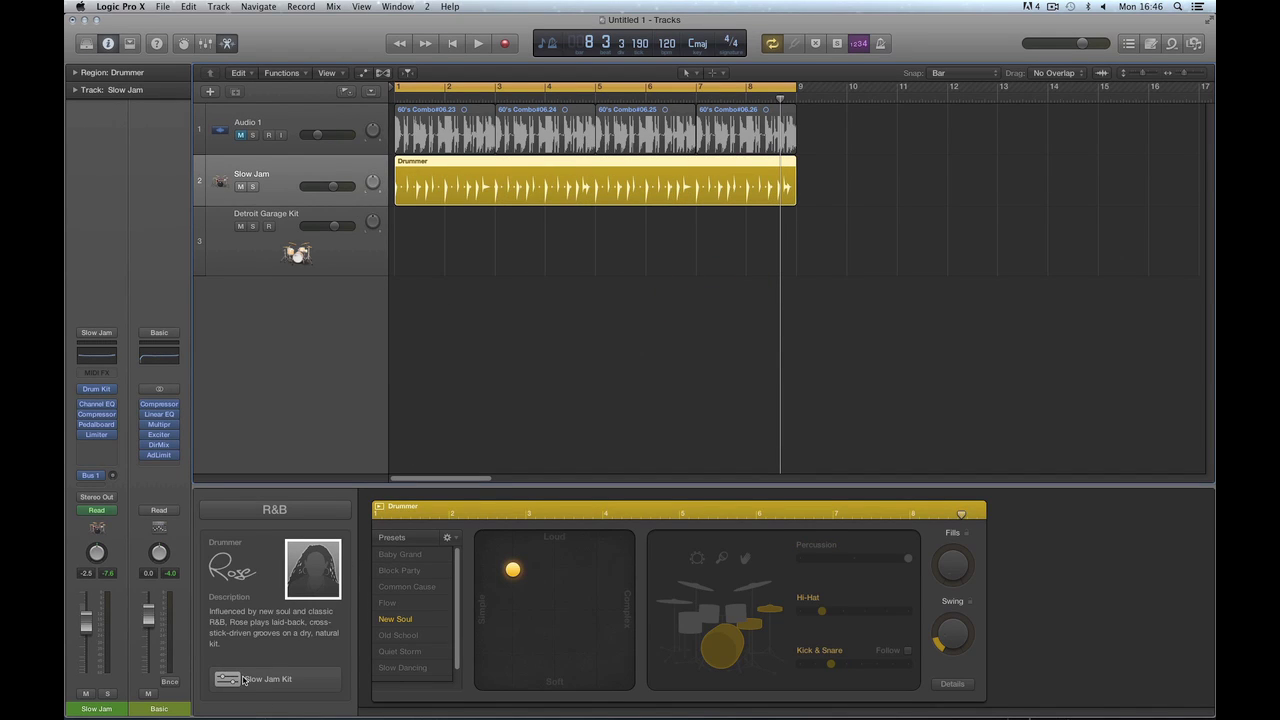
Replace the instrument on the Slow Jam track with Ultrabeat and audition the Drummer region briefly
{"action": "left_click", "coordinate": [108, 390]}
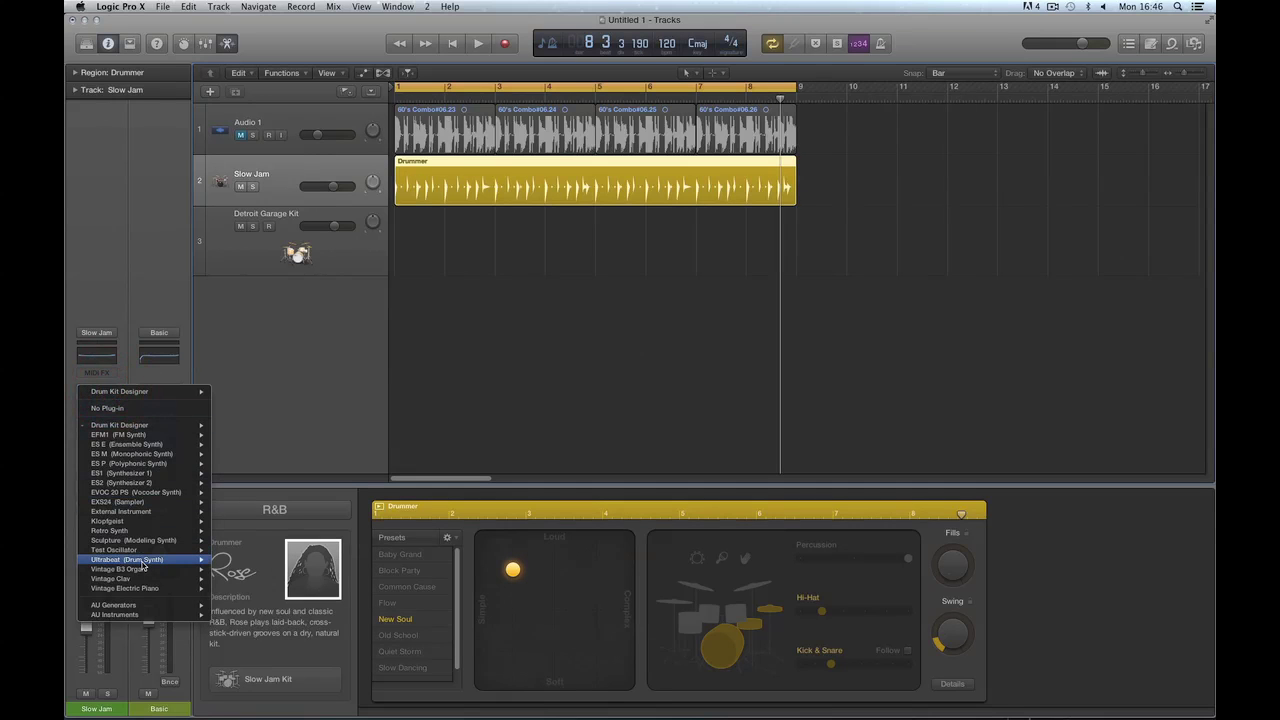
{"action": "mouse_move", "coordinate": [150, 559]}
{"action": "left_click", "coordinate": [235, 560]}
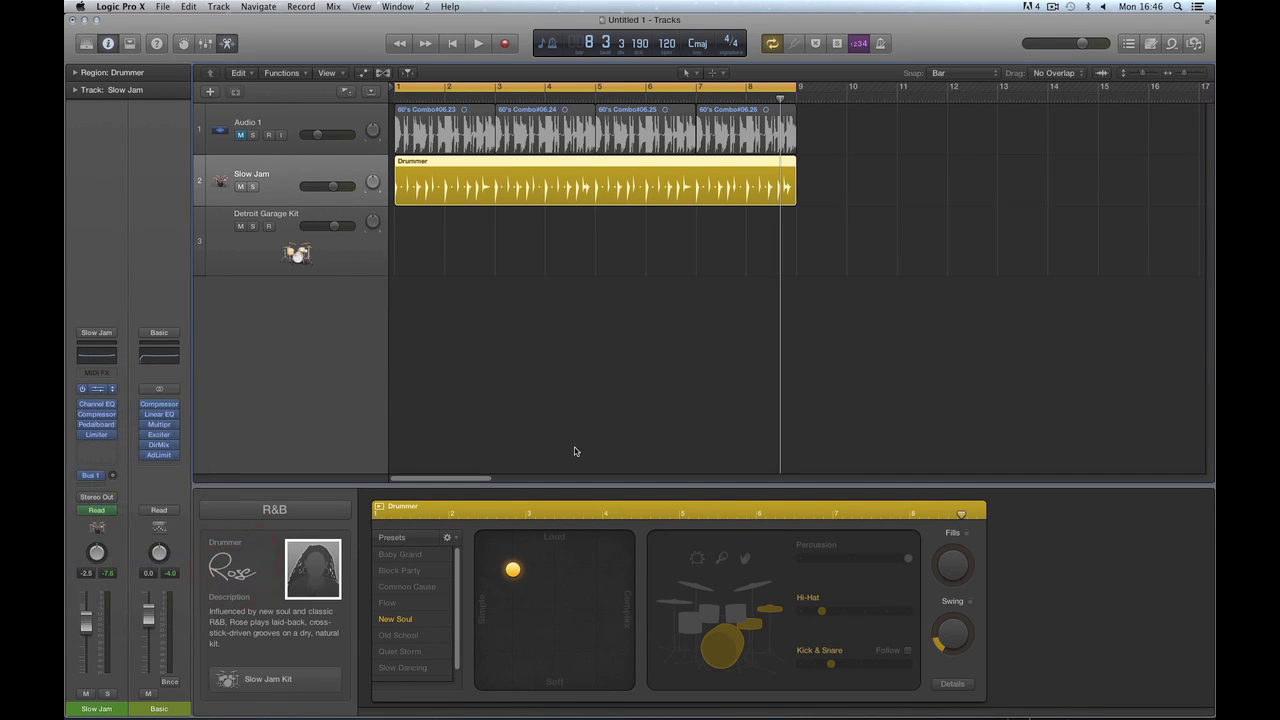
{"action": "key", "text": "space"}
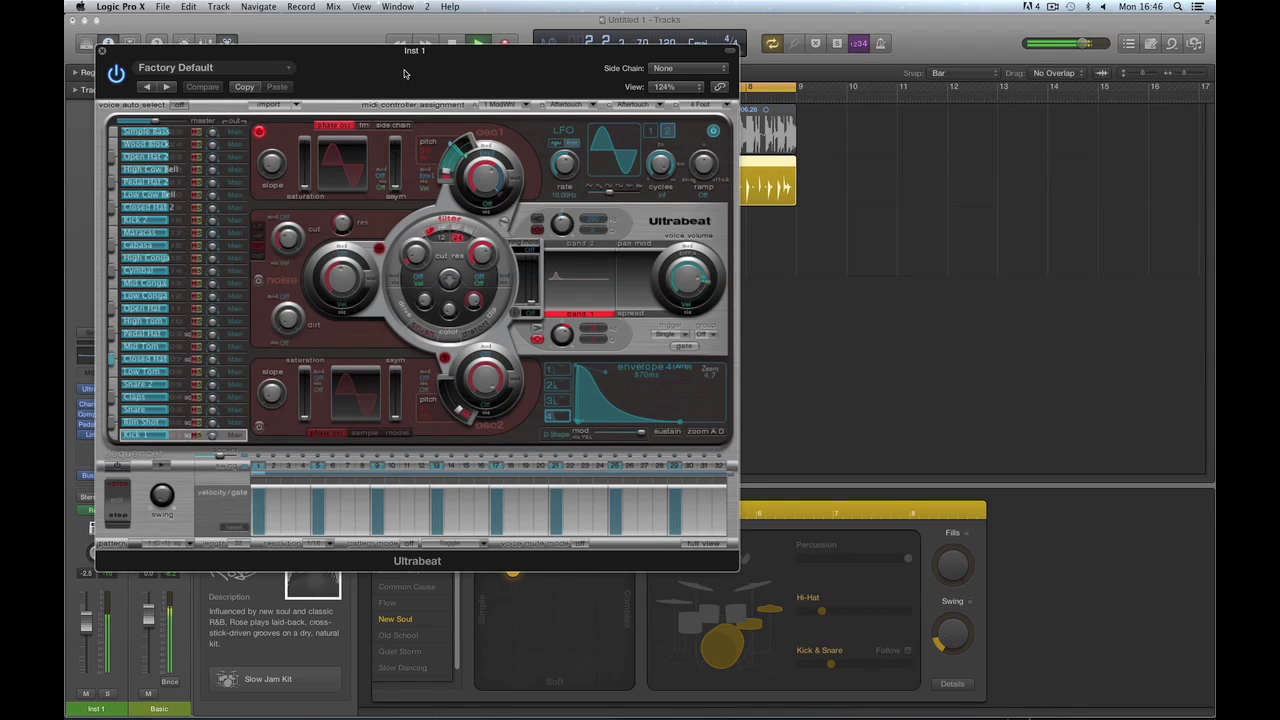
{"action": "key", "text": "space"}
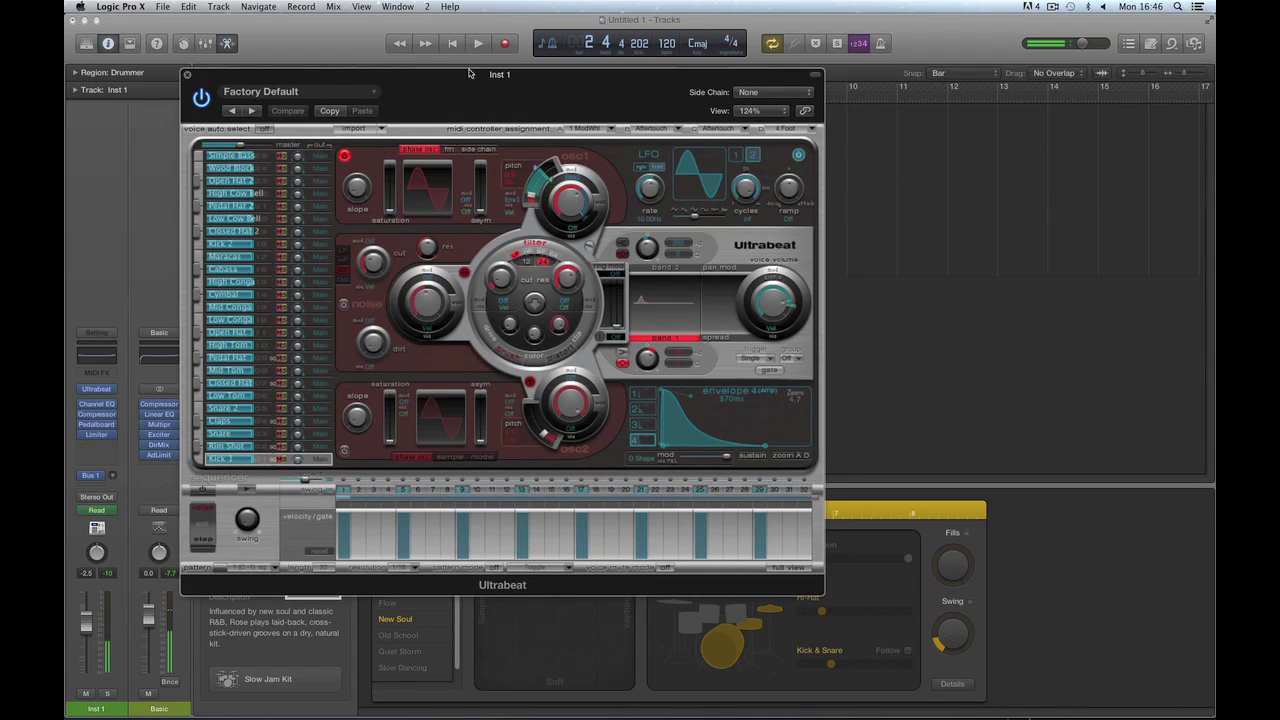
Position the Ultrabeat window clear of the Drummer editor's kit controls and lower the Kick & Snare pattern to its minimum
{"action": "left_click_drag", "start_coordinate": [381, 53], "coordinate": [261, 119]}
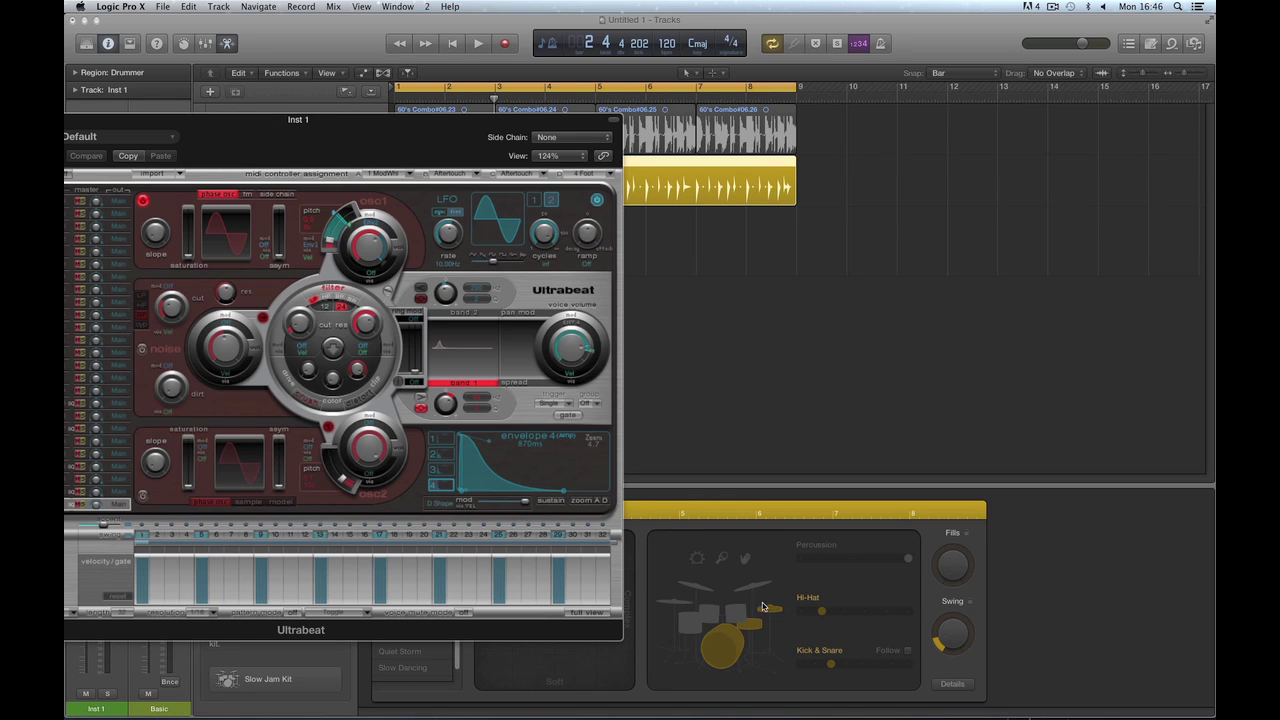
{"action": "left_click_drag", "start_coordinate": [365, 122], "coordinate": [355, 107]}
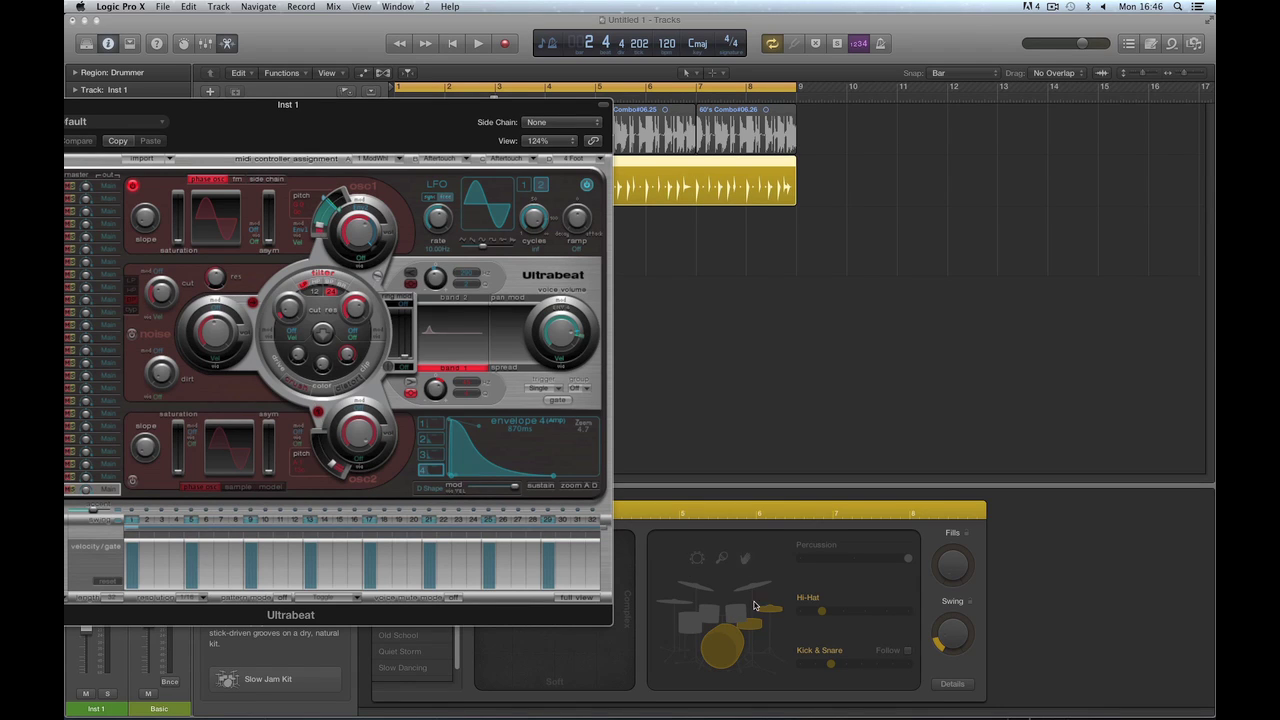
{"action": "left_click_drag", "start_coordinate": [390, 109], "coordinate": [831, 178]}
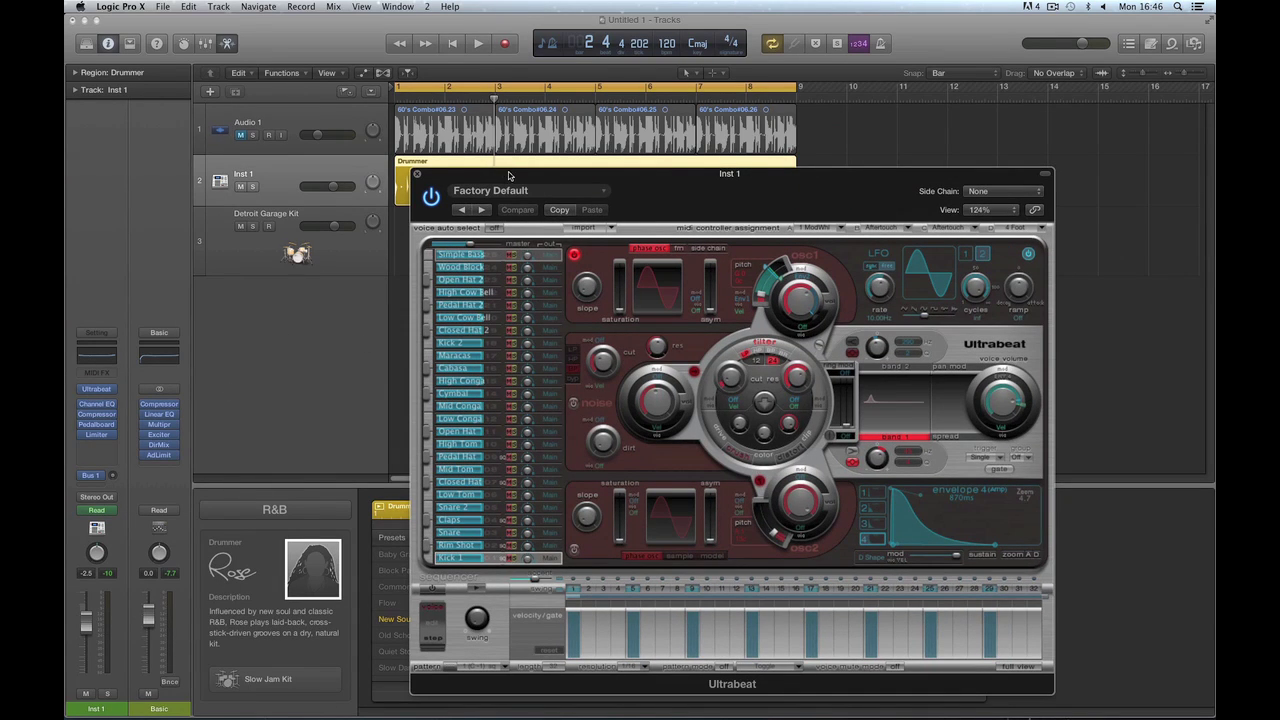
{"action": "left_click_drag", "start_coordinate": [508, 176], "coordinate": [173, 25]}
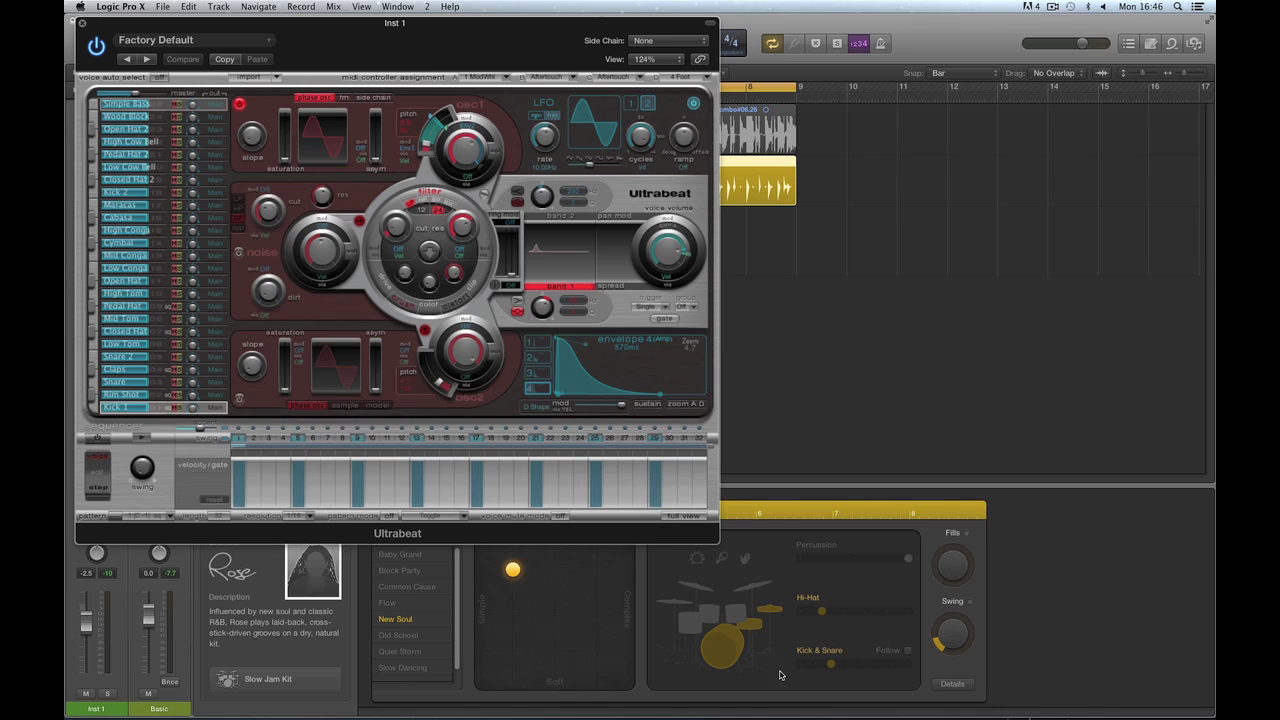
{"action": "left_click_drag", "start_coordinate": [833, 669], "coordinate": [771, 663]}
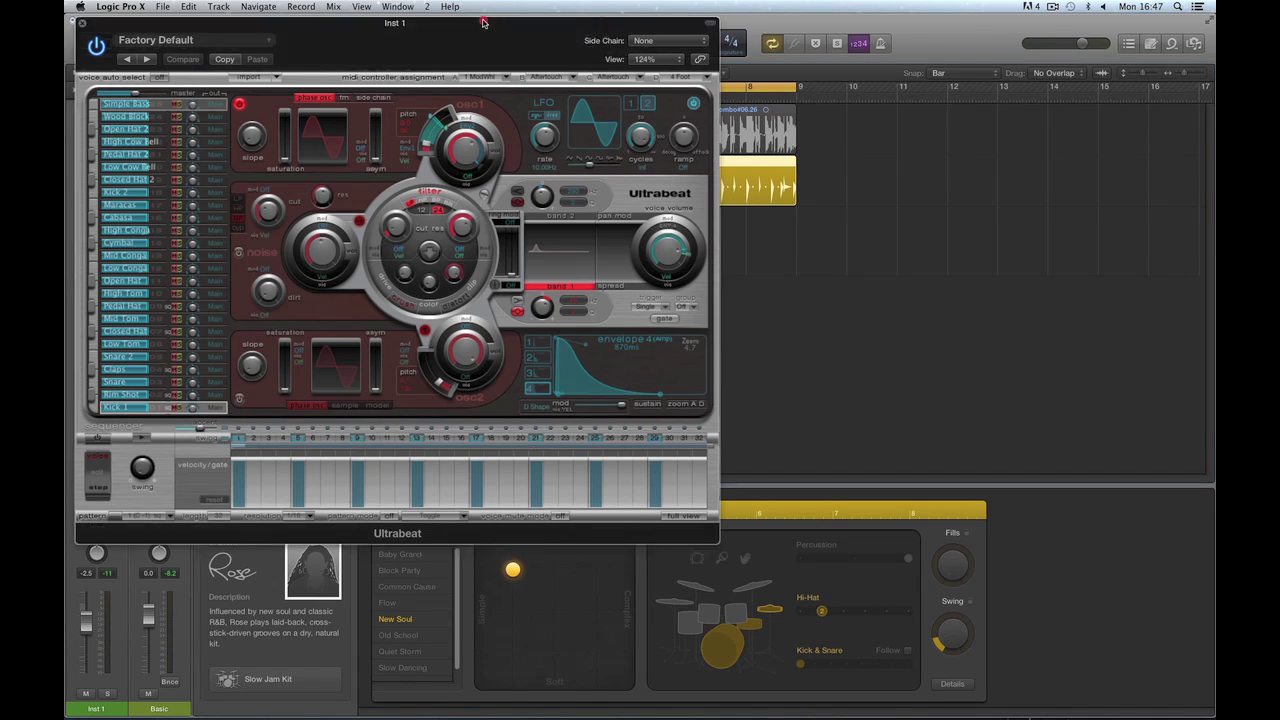
Uncover the Drummer editor's XY pad and raise its puck to the Loud end
{"action": "left_click_drag", "start_coordinate": [484, 22], "coordinate": [341, 20]}
{"action": "left_click", "coordinate": [511, 570]}
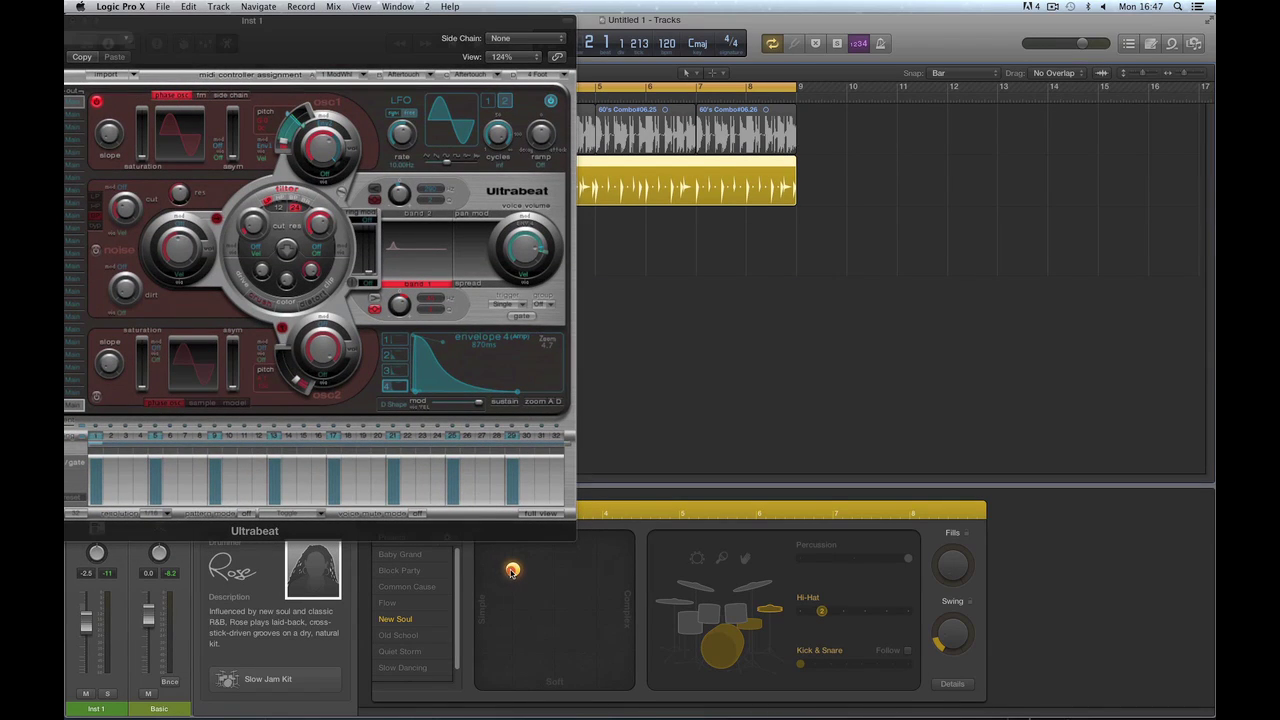
{"action": "left_click", "coordinate": [510, 538]}
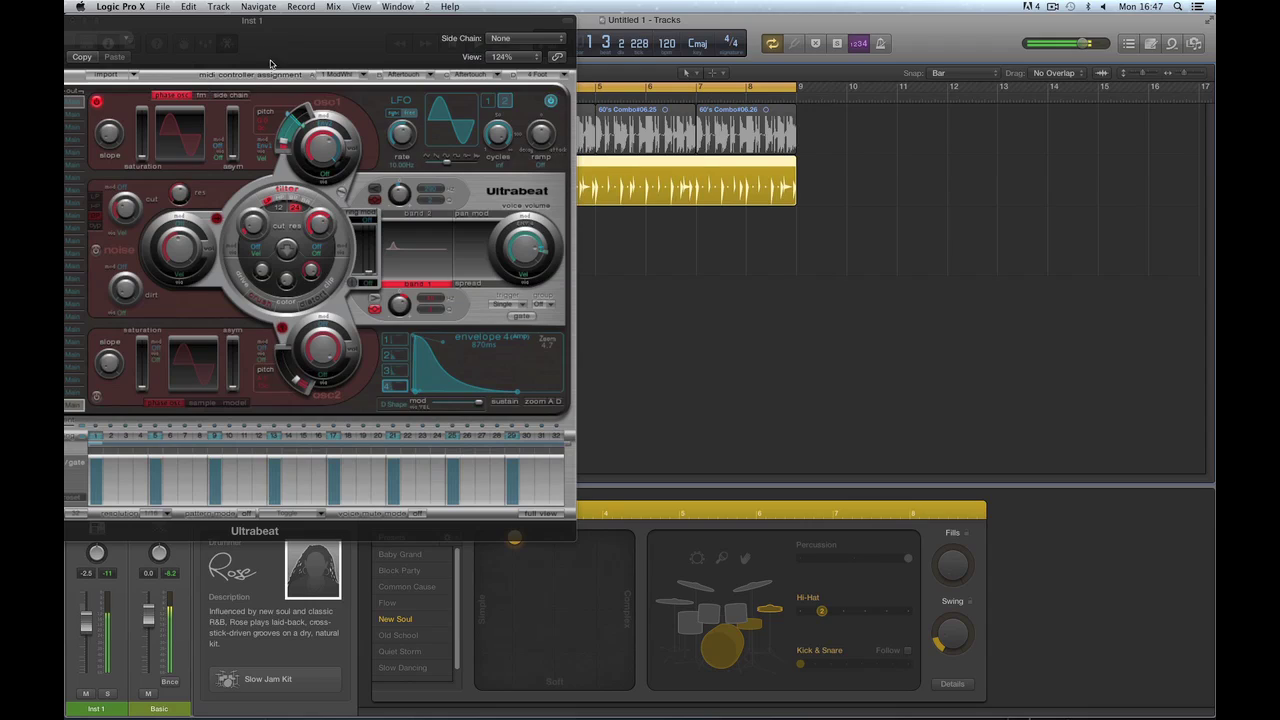
{"action": "left_click_drag", "start_coordinate": [255, 27], "coordinate": [346, 90]}
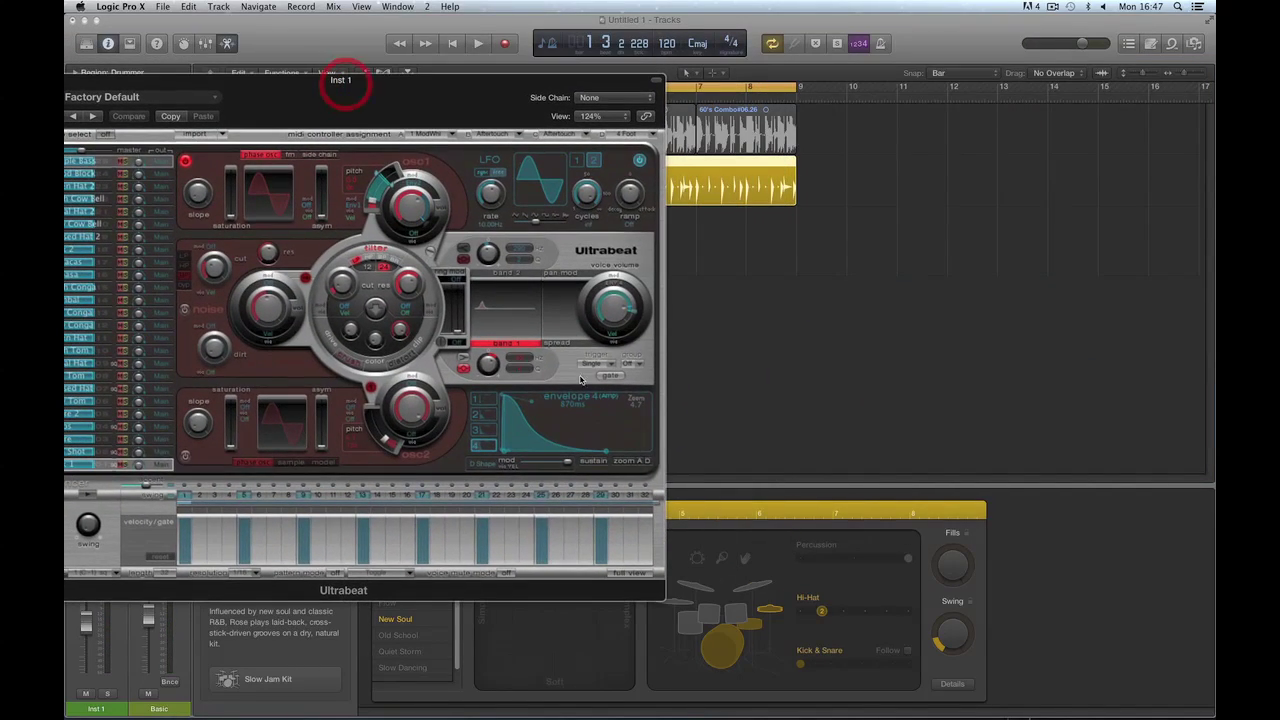
Enable shaker percussion in the Drummer editor, and audition the pattern alongside Ultrabeat's Simple Bass voice
{"action": "left_click", "coordinate": [722, 560]}
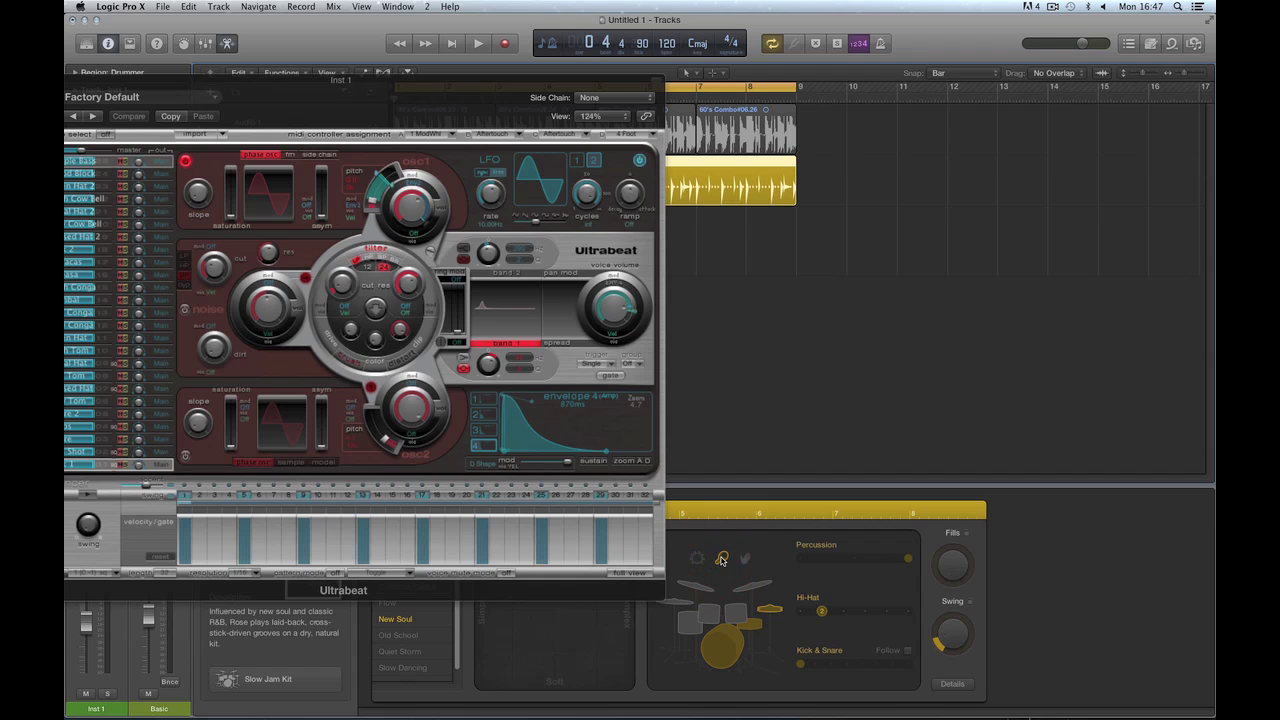
{"action": "key", "text": "space"}
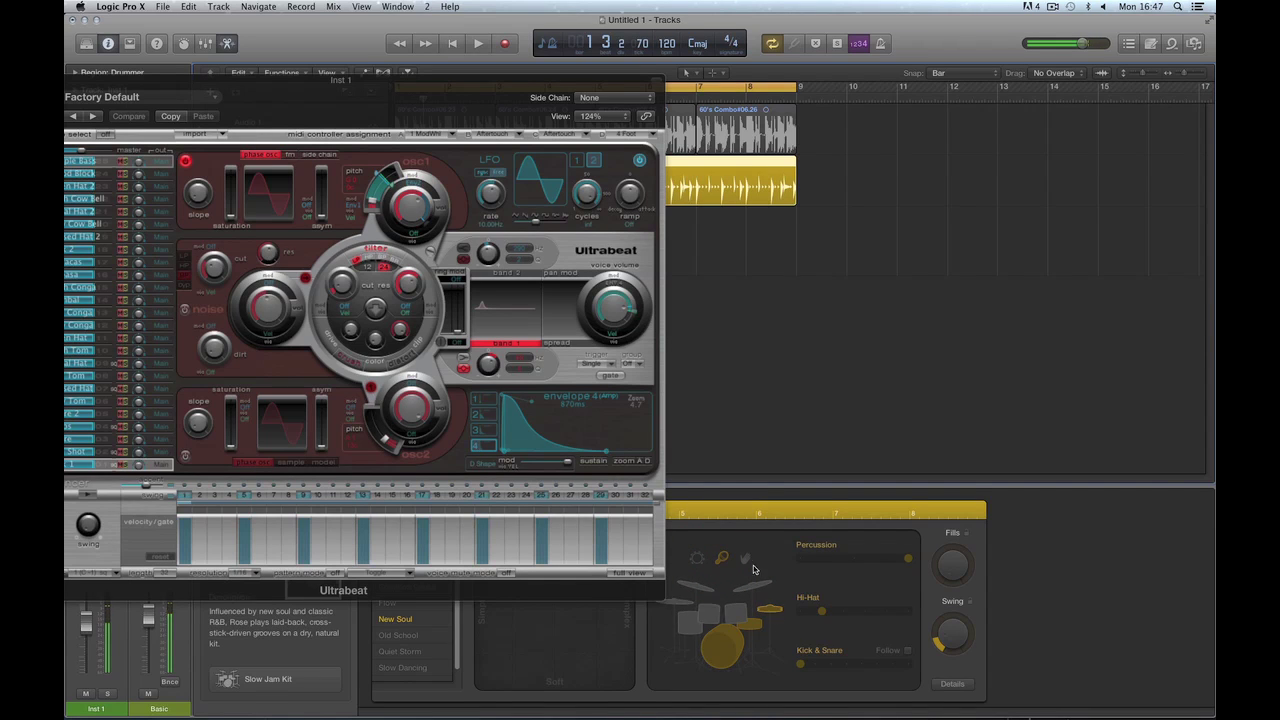
{"action": "left_click_drag", "start_coordinate": [340, 78], "coordinate": [506, 76]}
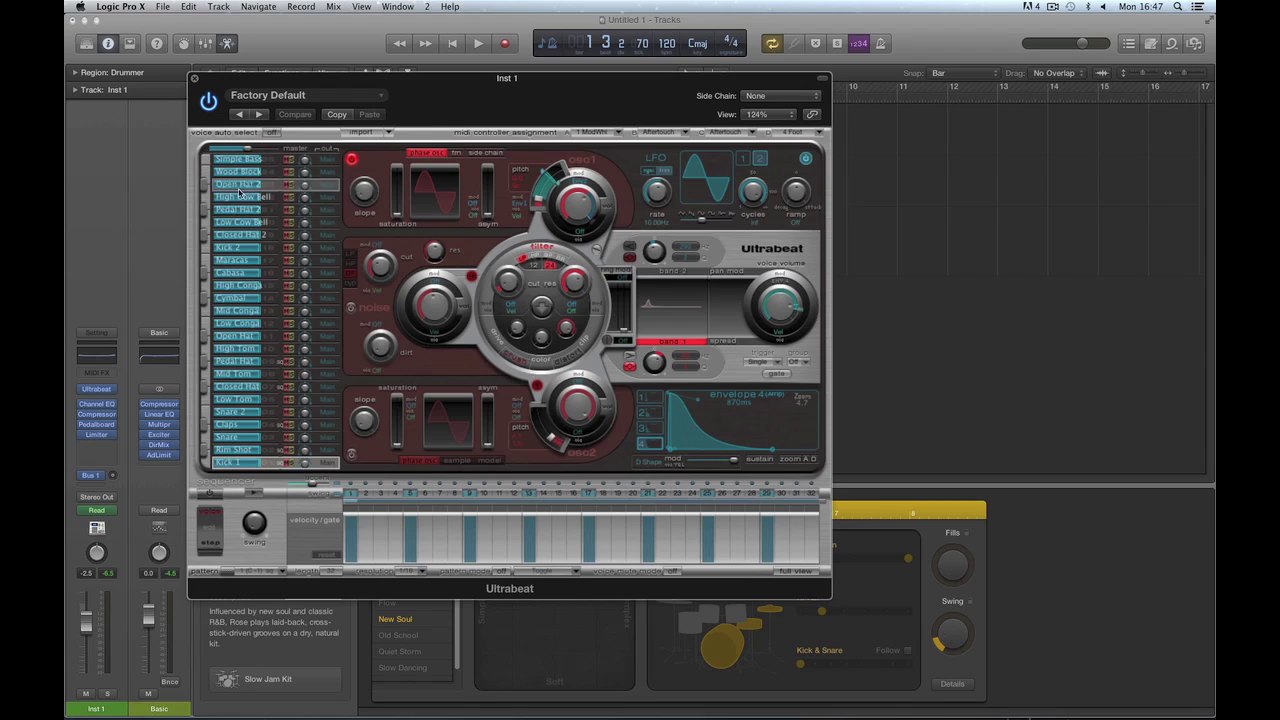
{"action": "left_click", "coordinate": [225, 160]}
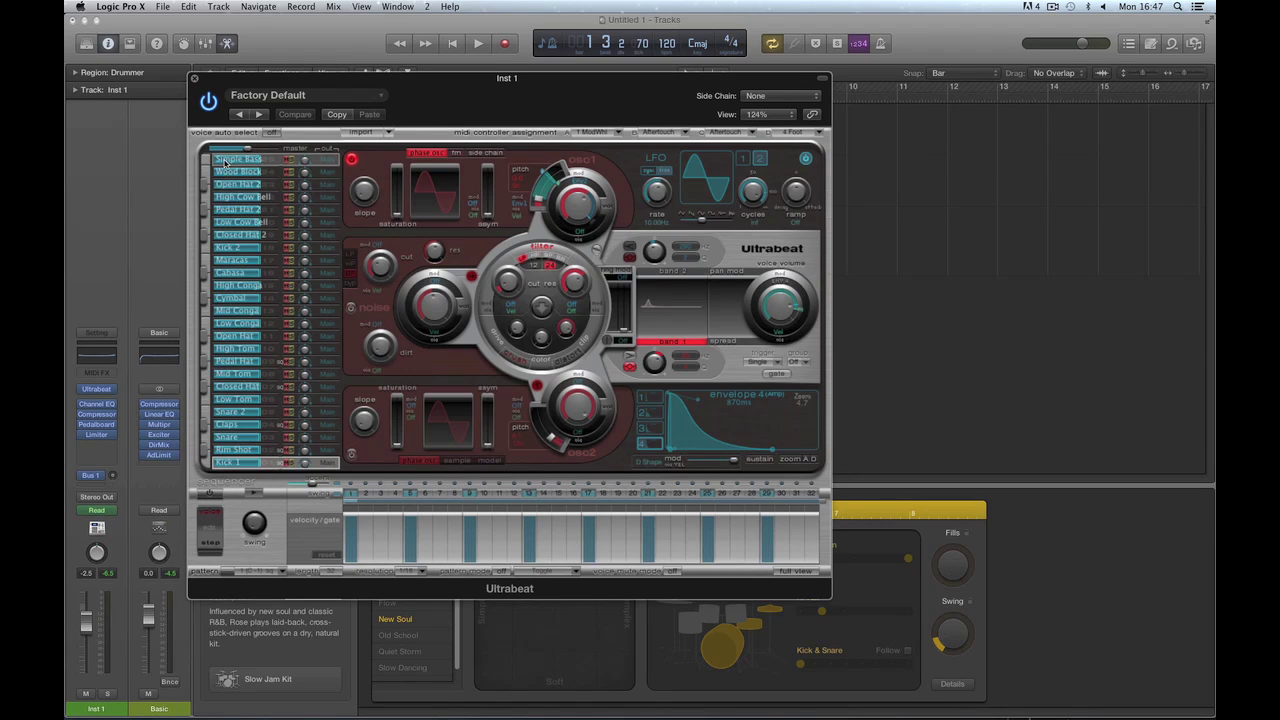
{"action": "key", "text": "space"}
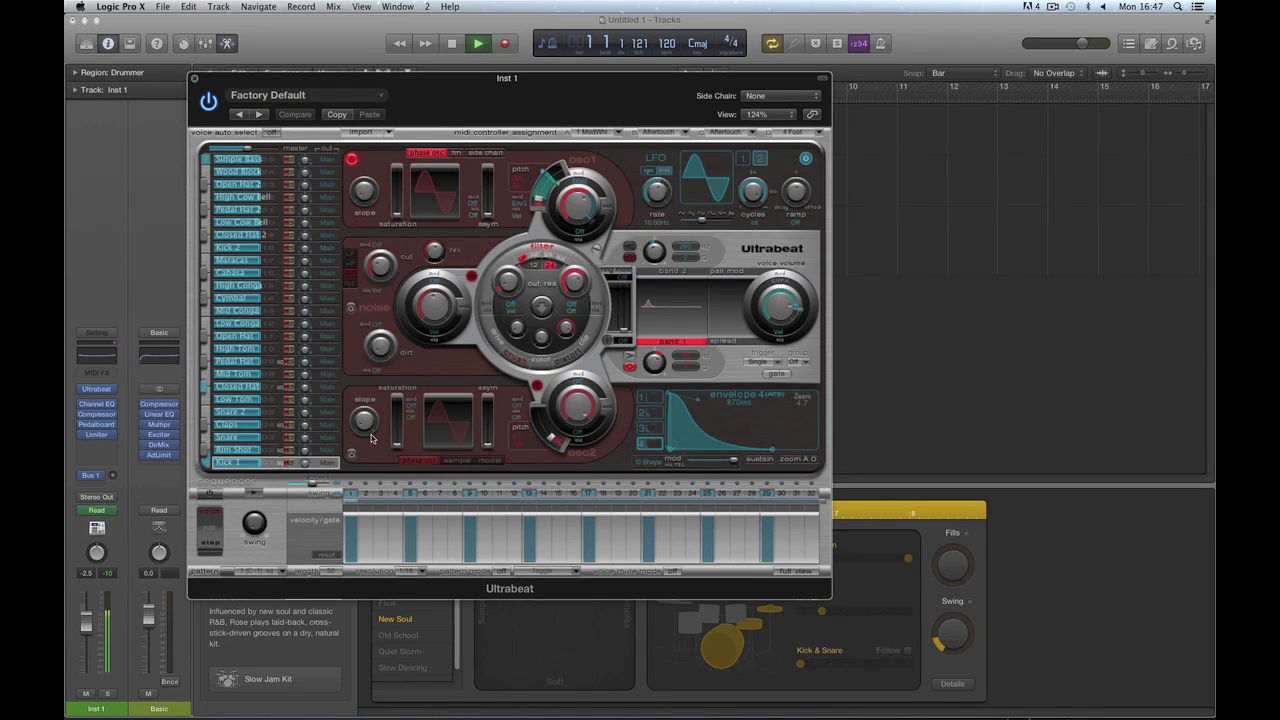
{"action": "left_click", "coordinate": [207, 160]}
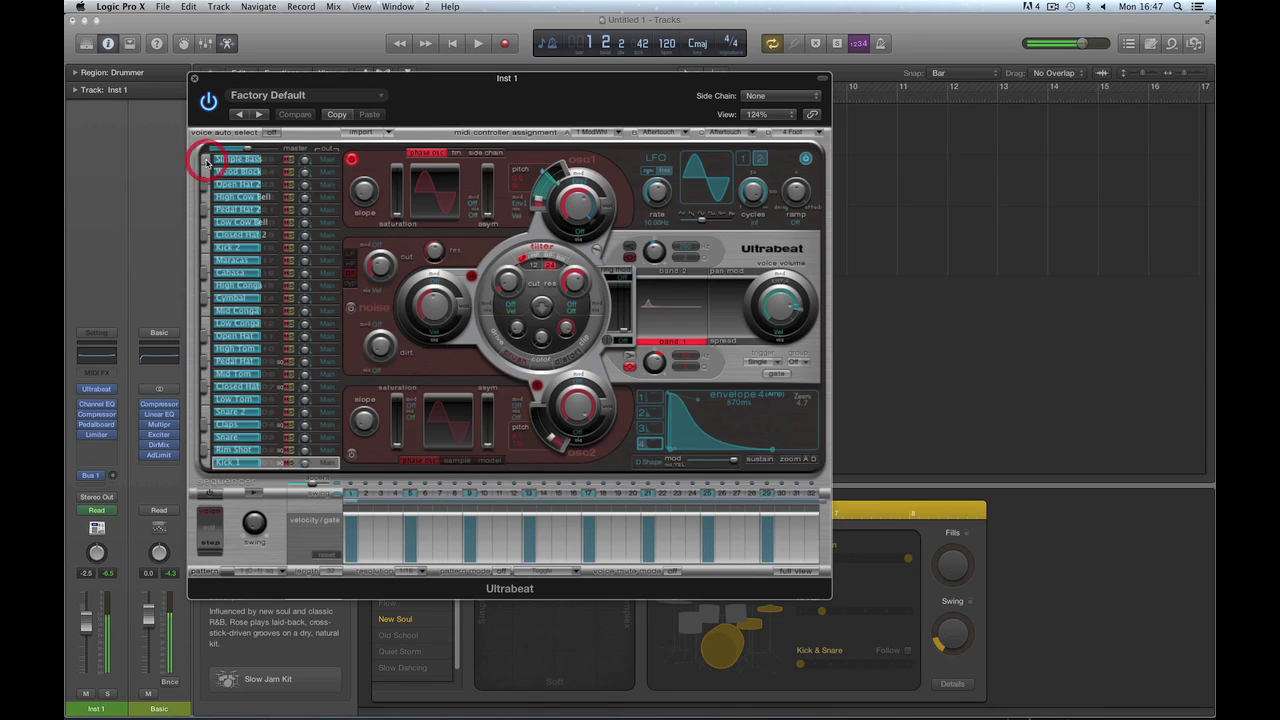
Disable the hi-hat, snare and kick in the Drummer editor so only the shaker part is left
{"action": "left_click", "coordinate": [768, 612]}
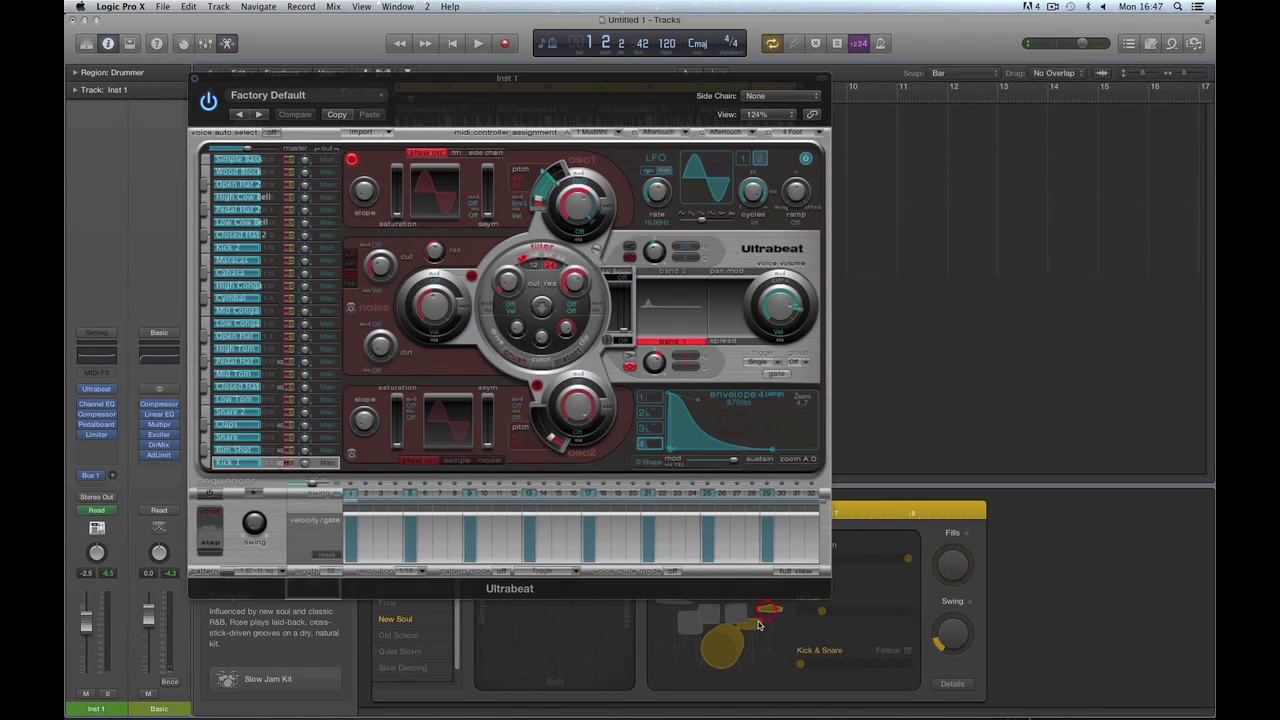
{"action": "left_click", "coordinate": [750, 623]}
{"action": "left_click", "coordinate": [735, 642]}
{"action": "left_click", "coordinate": [770, 611]}
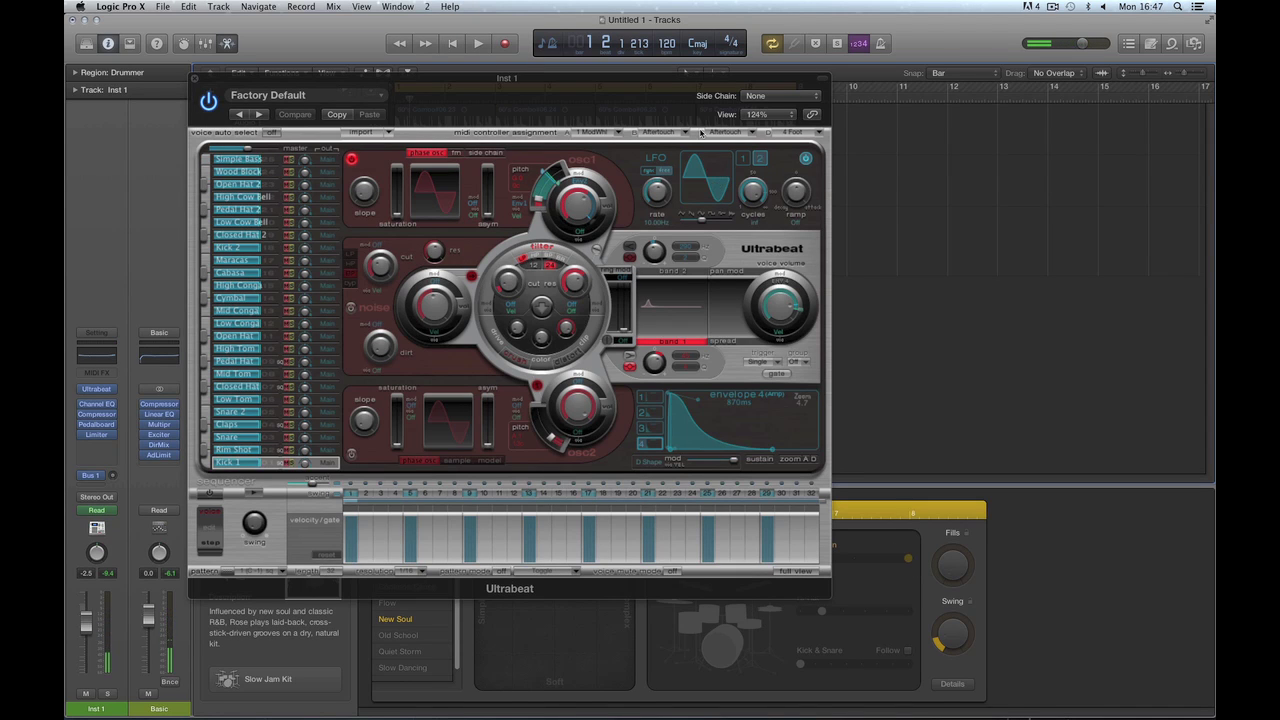
{"action": "left_click_drag", "start_coordinate": [675, 84], "coordinate": [562, 90]}
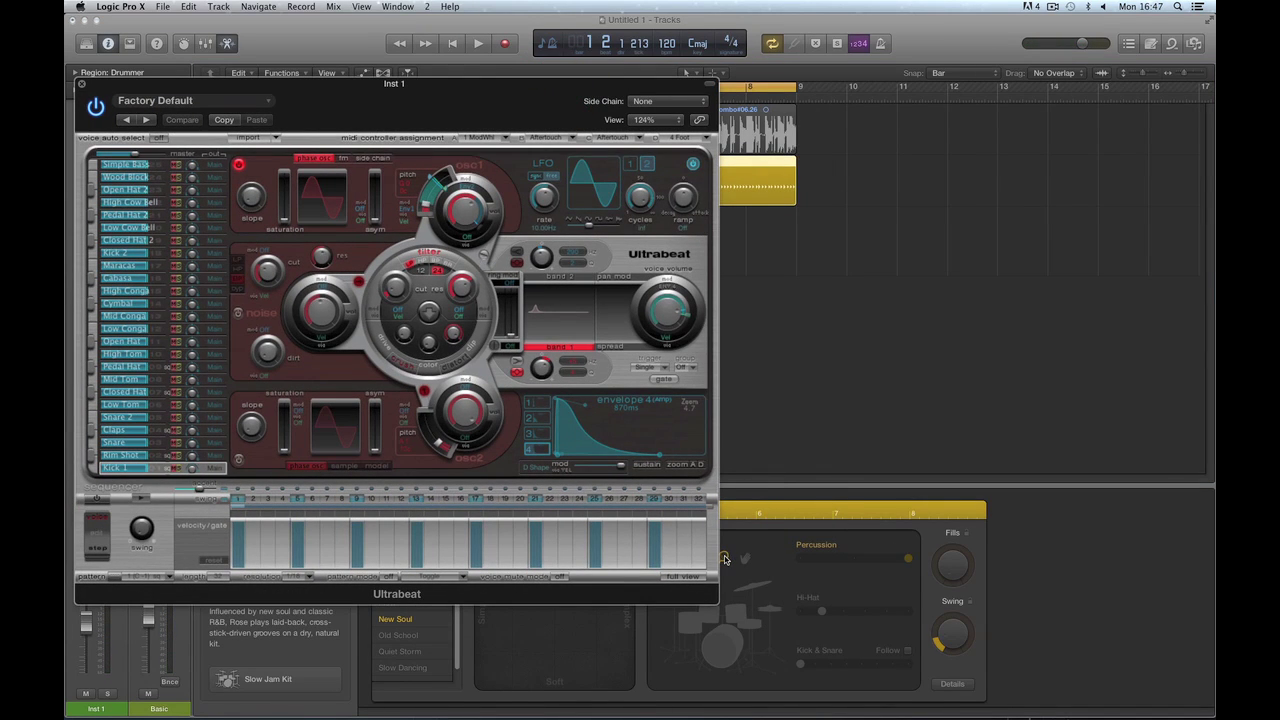
Compare the isolated shaker part during playback with Ultrabeat's Simple Bass voice to identify which sound it triggers
{"action": "left_click_drag", "start_coordinate": [476, 84], "coordinate": [765, 121]}
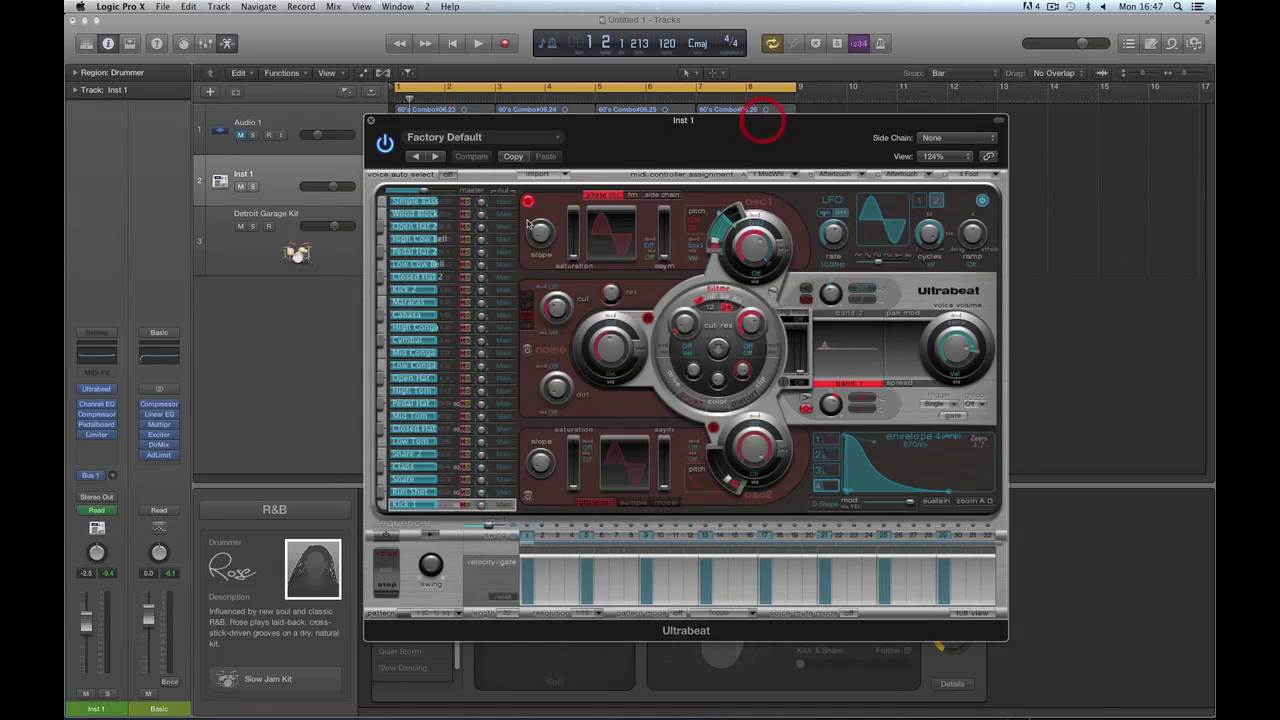
{"action": "left_click", "coordinate": [381, 203]}
{"action": "key", "text": "space"}
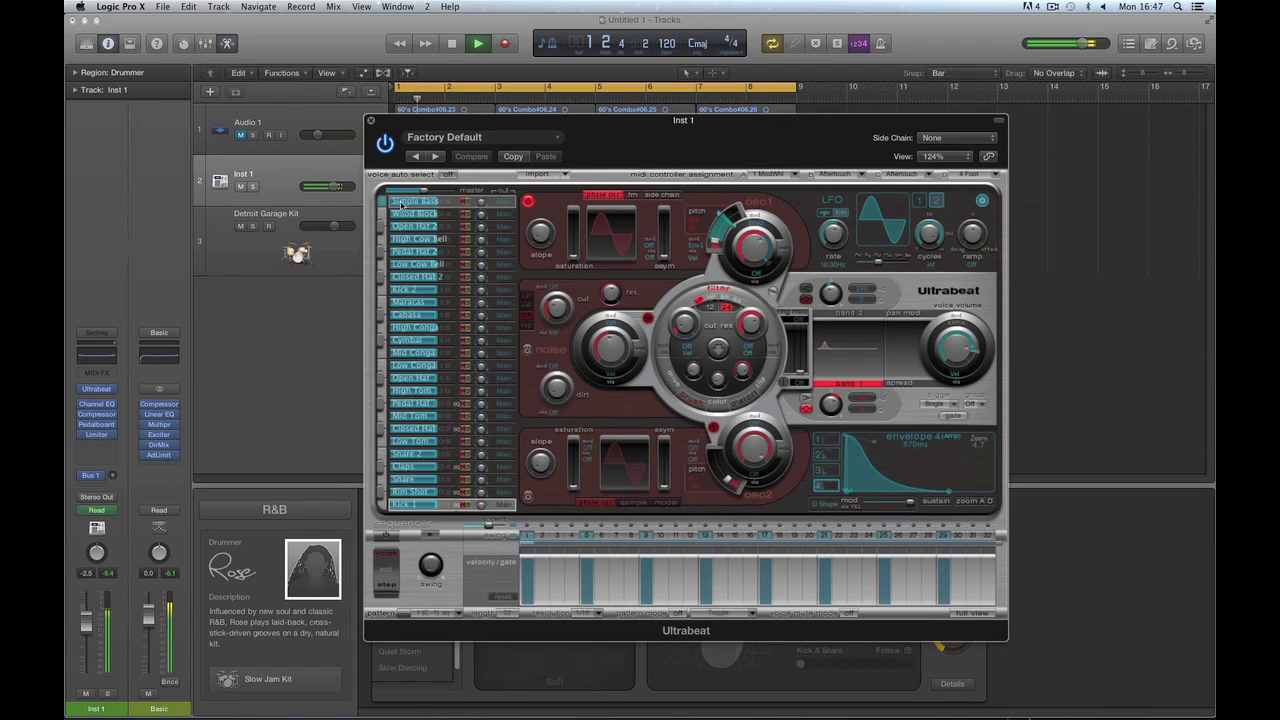
{"action": "key", "text": "space"}
{"action": "left_click", "coordinate": [386, 203]}
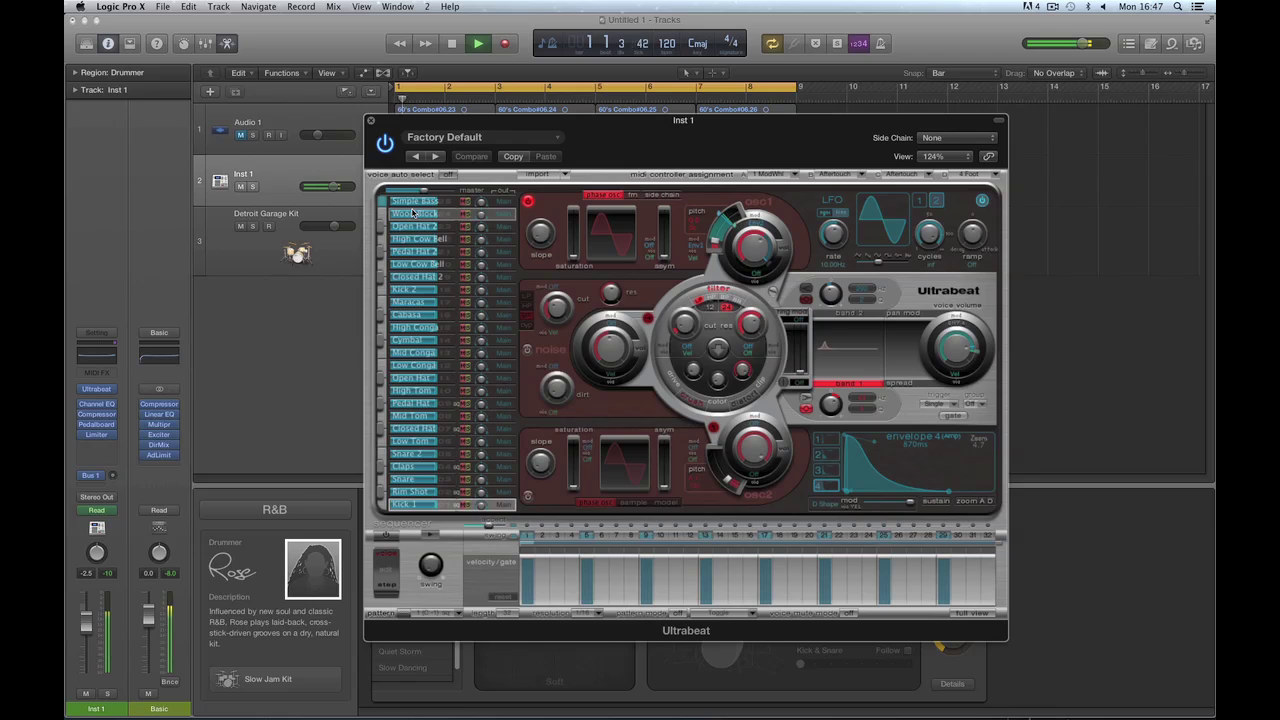
Swap Ultrabeat's Simple Bass voice with Cabasa so Cabasa takes the uppermost slot, and audition that slot
{"action": "left_click_drag", "start_coordinate": [743, 120], "coordinate": [396, 402]}
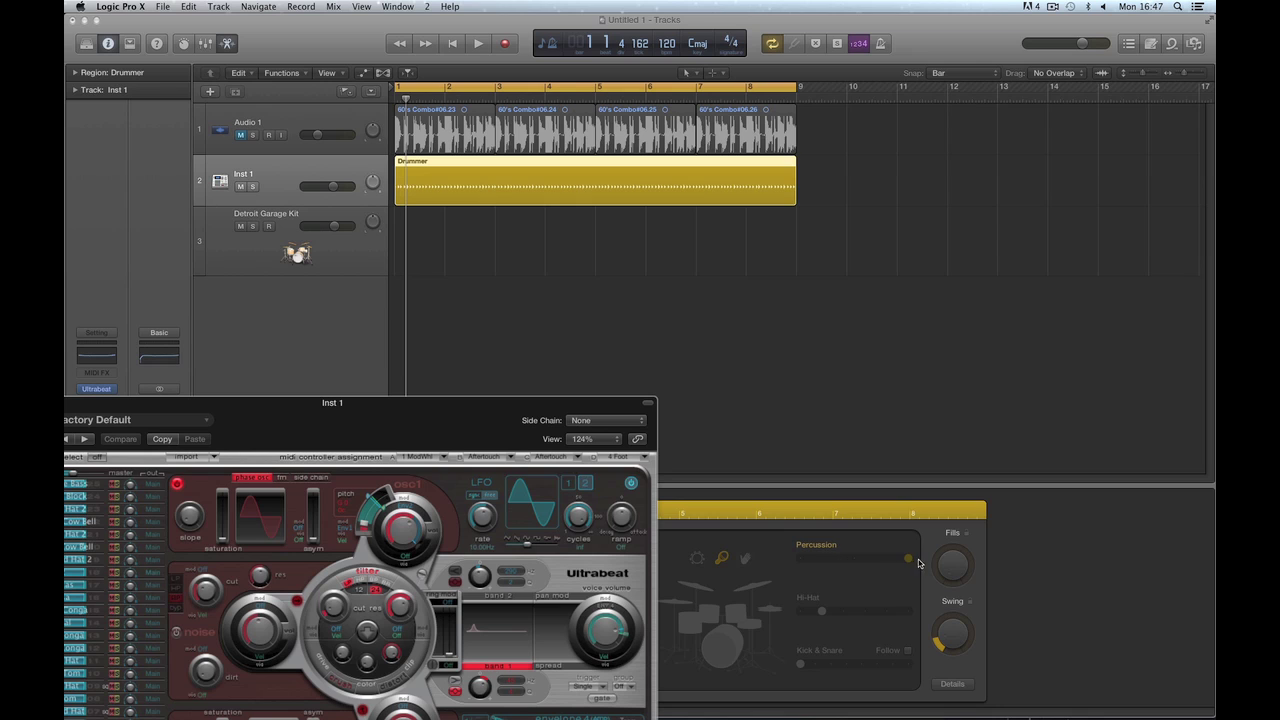
{"action": "left_click_drag", "start_coordinate": [517, 408], "coordinate": [730, 148]}
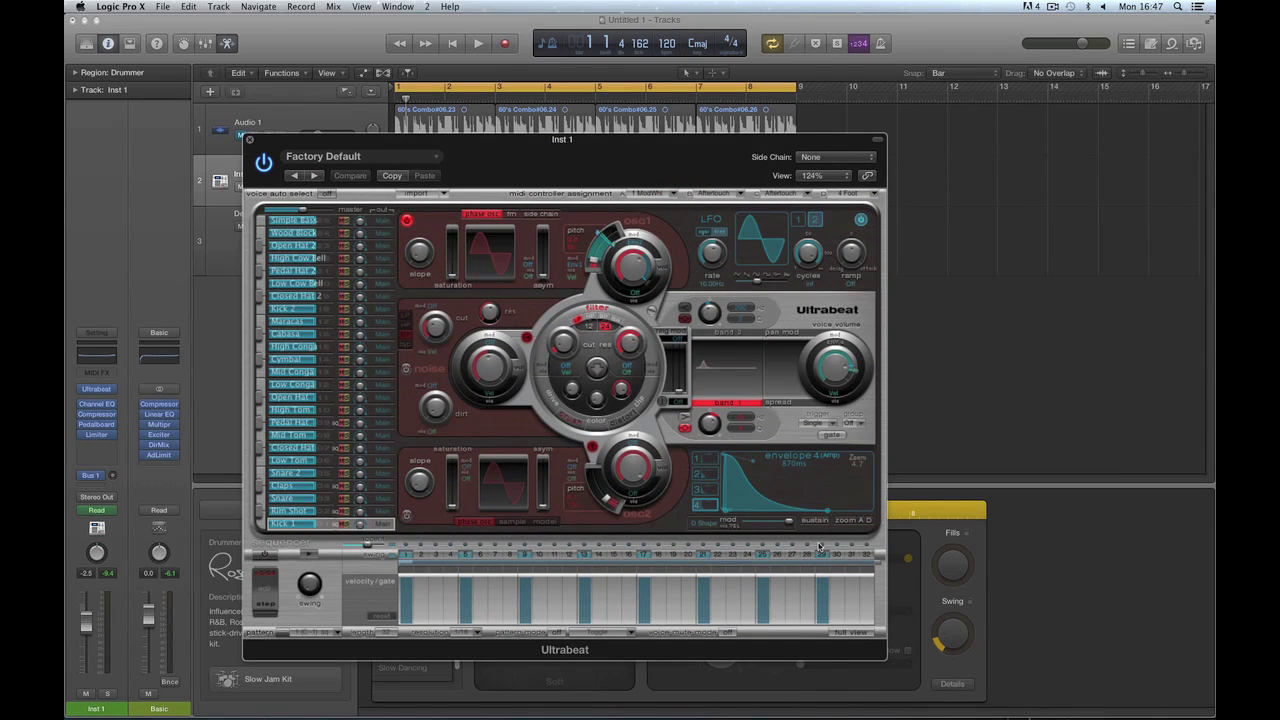
{"action": "left_click", "coordinate": [263, 222]}
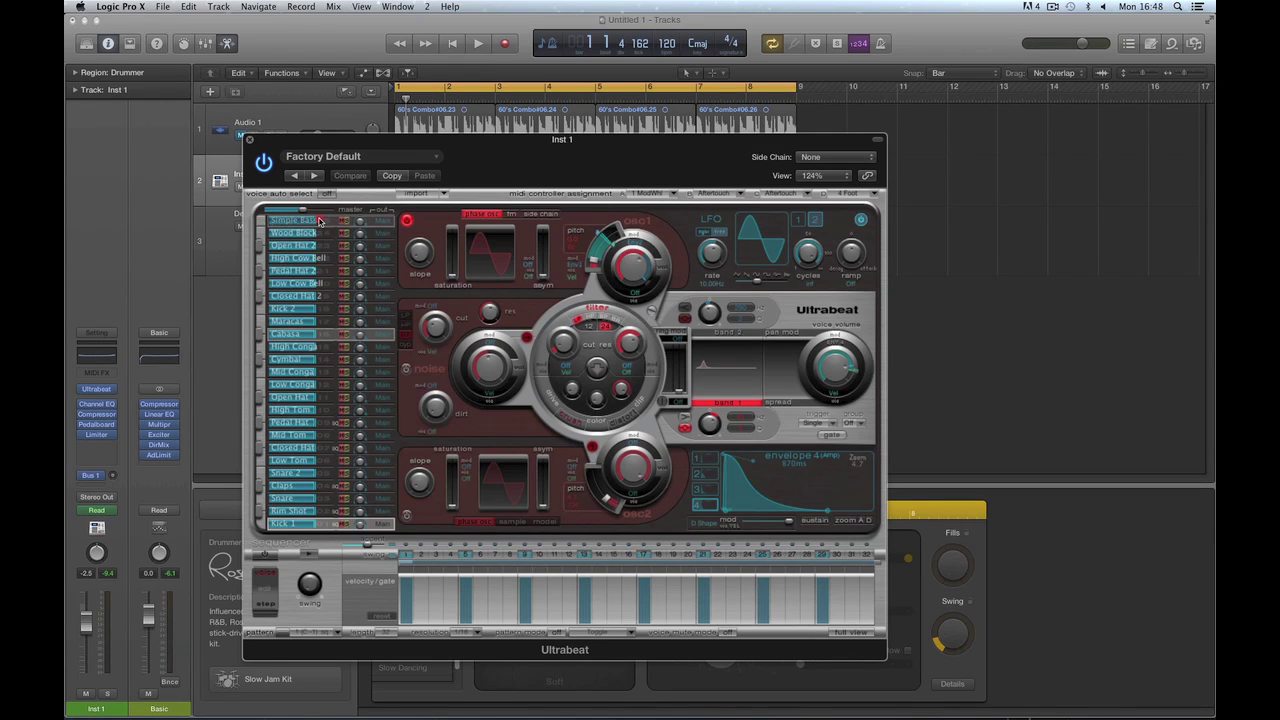
{"action": "left_click_drag", "start_coordinate": [319, 221], "coordinate": [316, 218]}
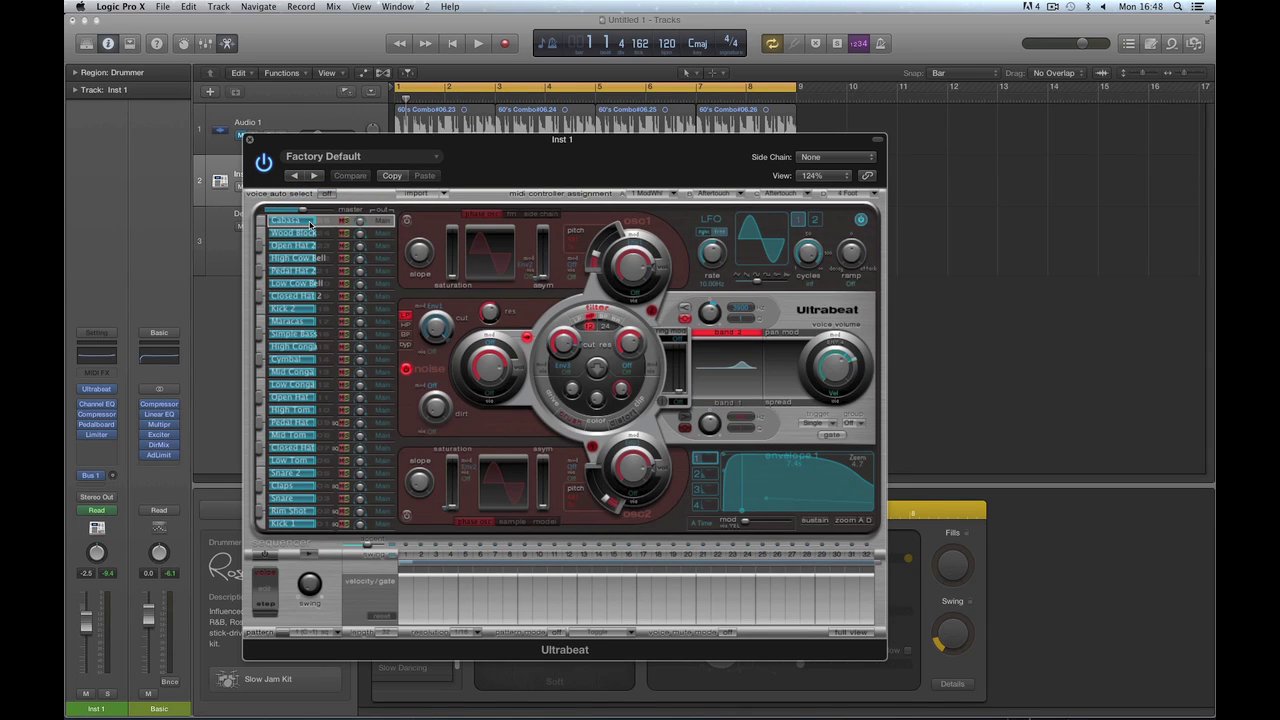
{"action": "left_click", "coordinate": [260, 222]}
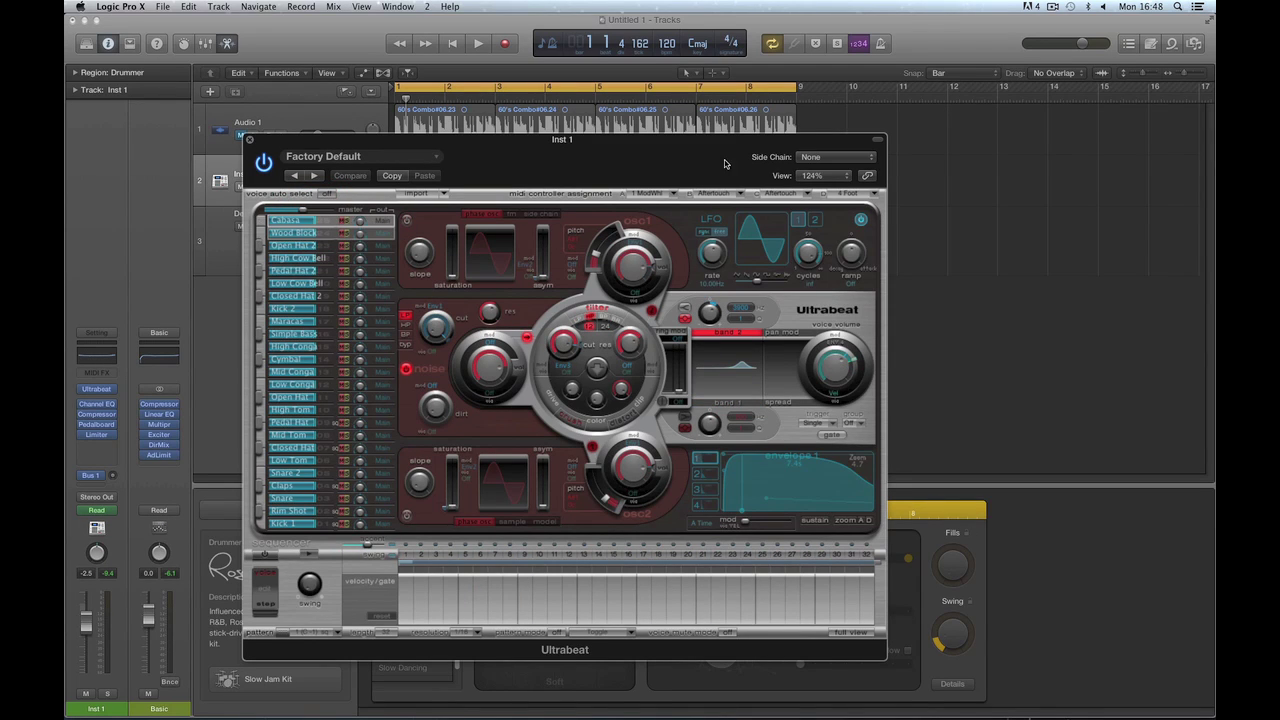
Compare the shaker part at its simplest and busiest percussion settings in the Drummer editor during playback
{"action": "left_click_drag", "start_coordinate": [721, 150], "coordinate": [542, 114]}
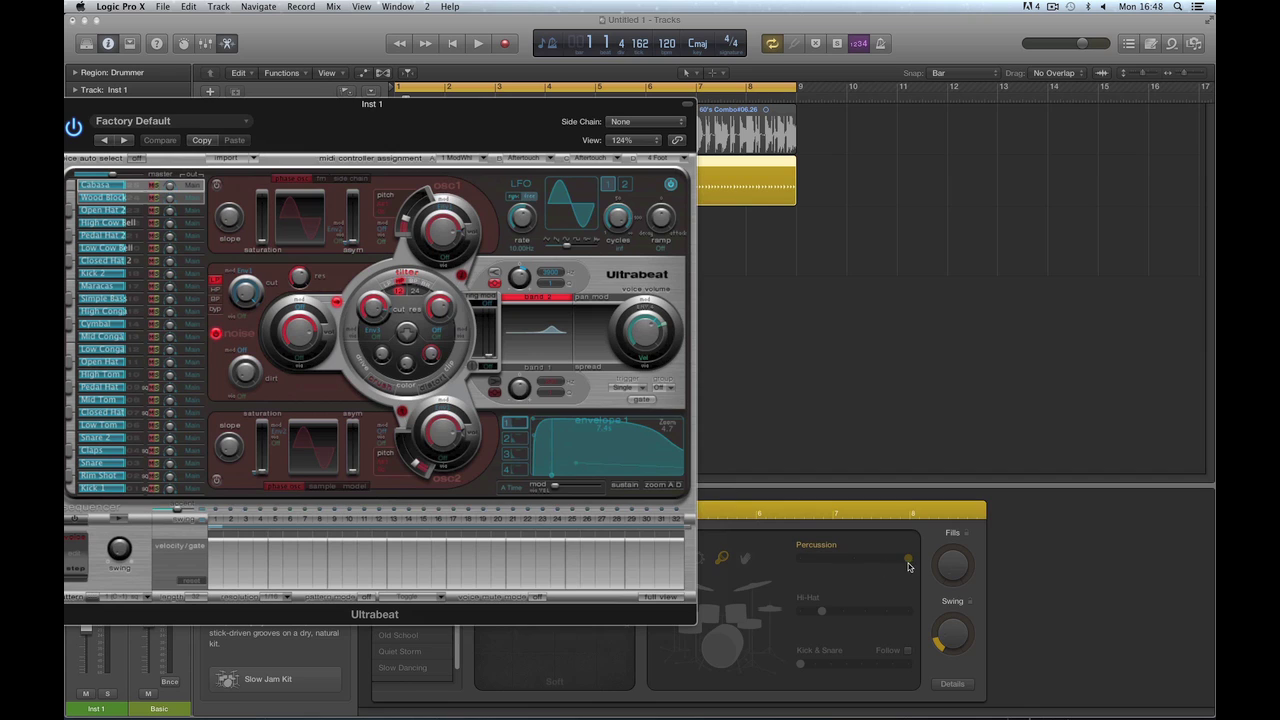
{"action": "left_click_drag", "start_coordinate": [908, 566], "coordinate": [812, 562]}
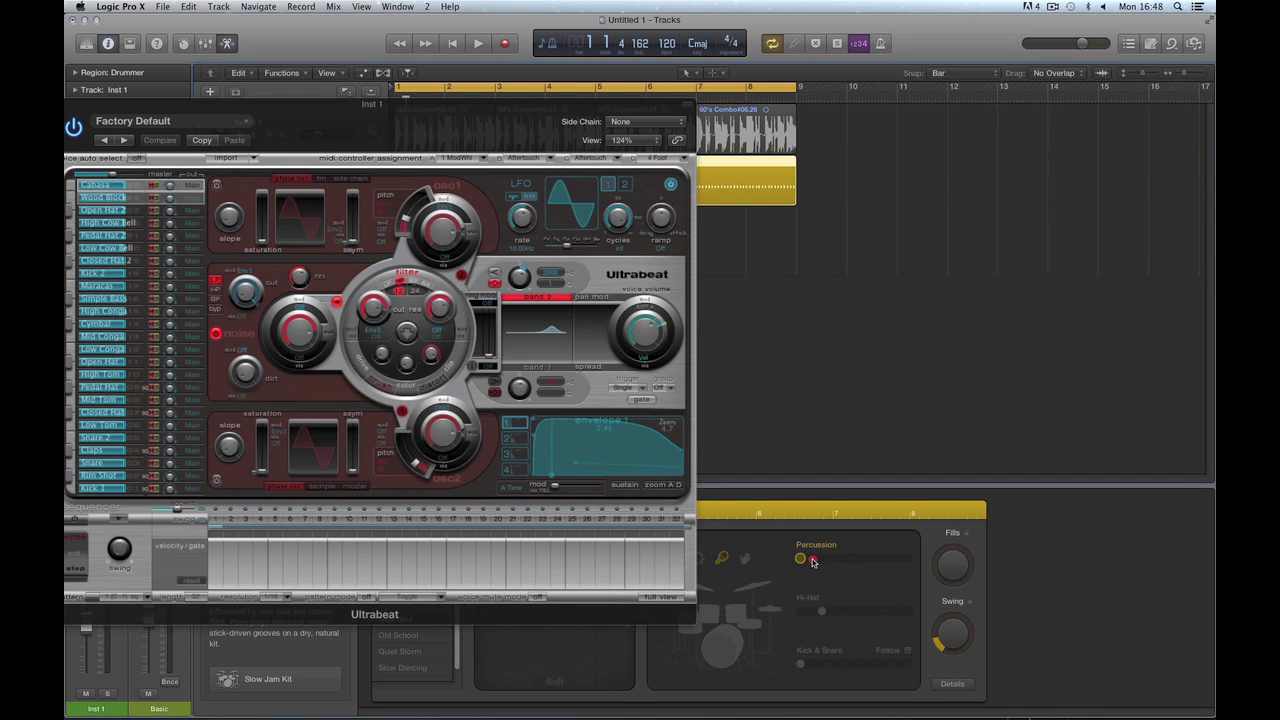
{"action": "key", "text": "space"}
{"action": "left_click_drag", "start_coordinate": [802, 561], "coordinate": [892, 563]}
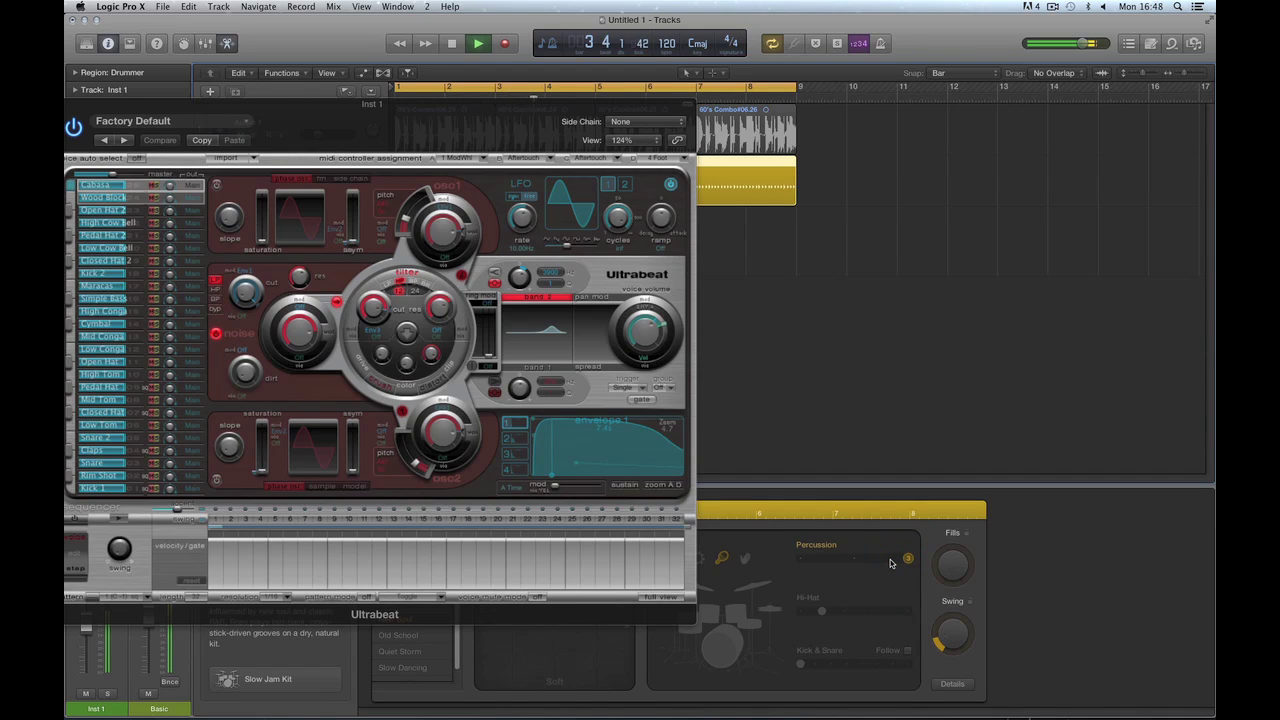
{"action": "key", "text": "space"}
Re-enable the kick, snare and hi-hat in the Drummer editor and audition the full pattern with the shaker
{"action": "left_click", "coordinate": [725, 645]}
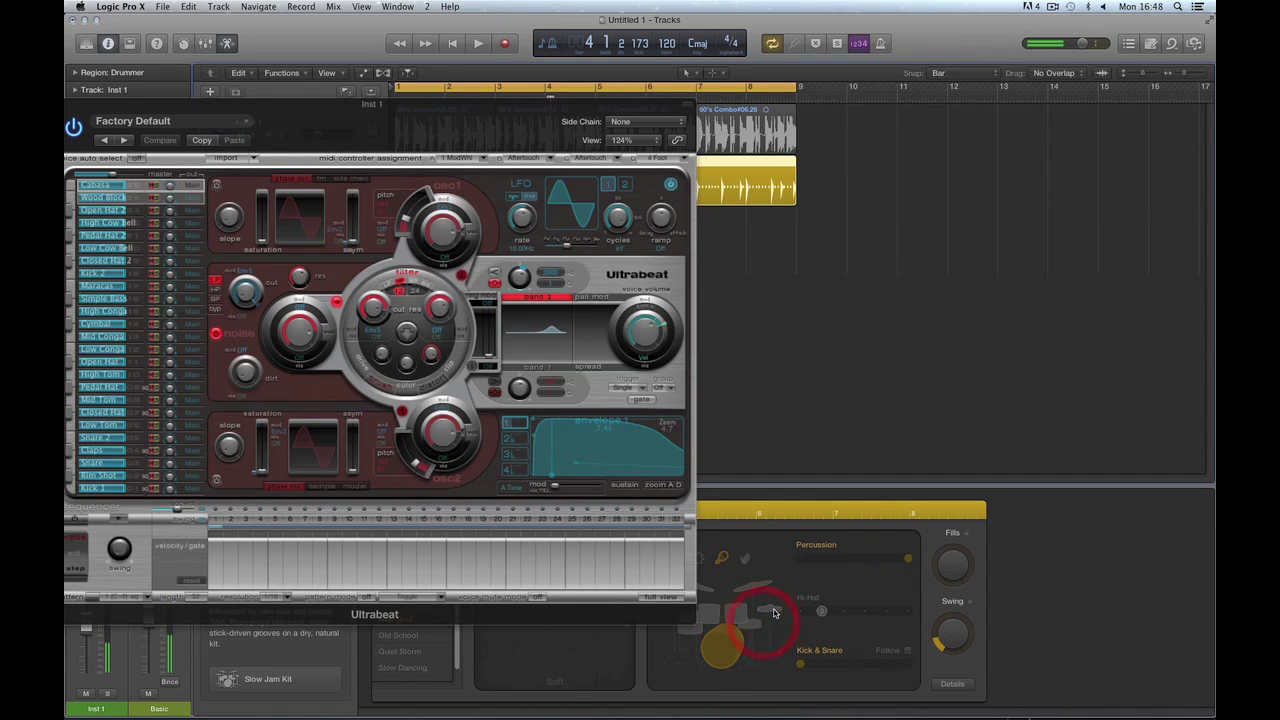
{"action": "left_click", "coordinate": [768, 610]}
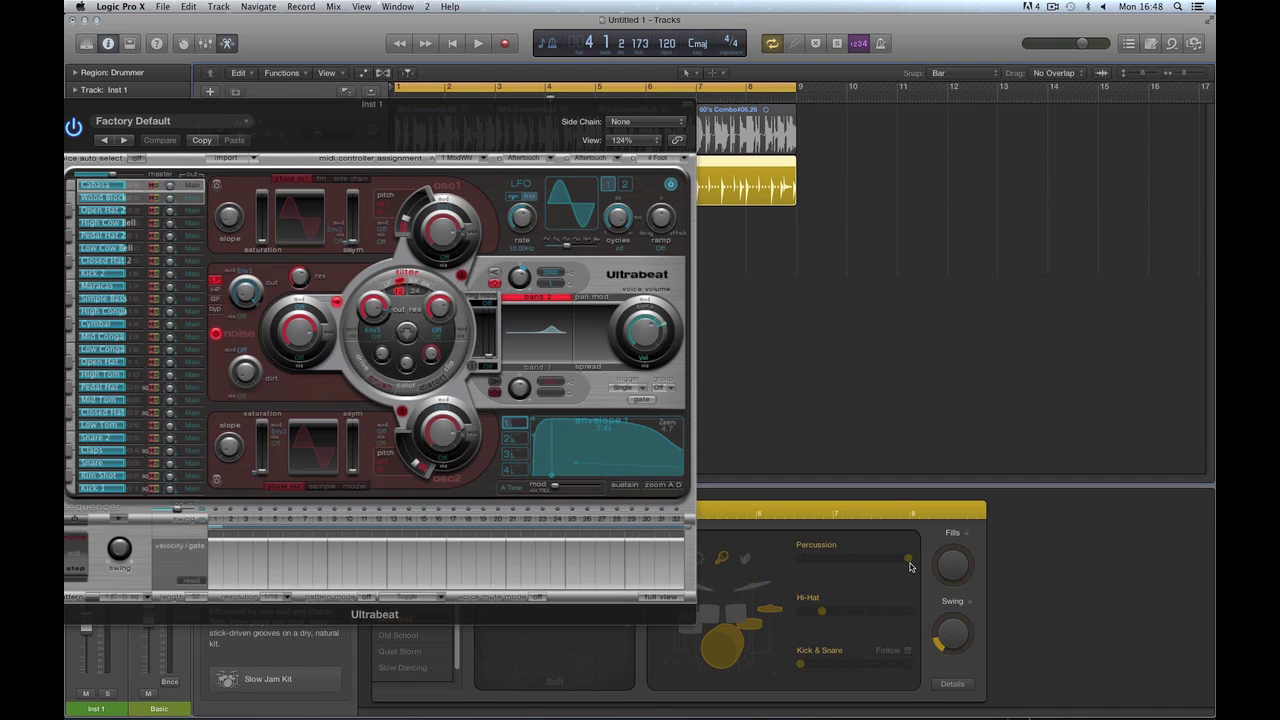
{"action": "key", "text": "space"}
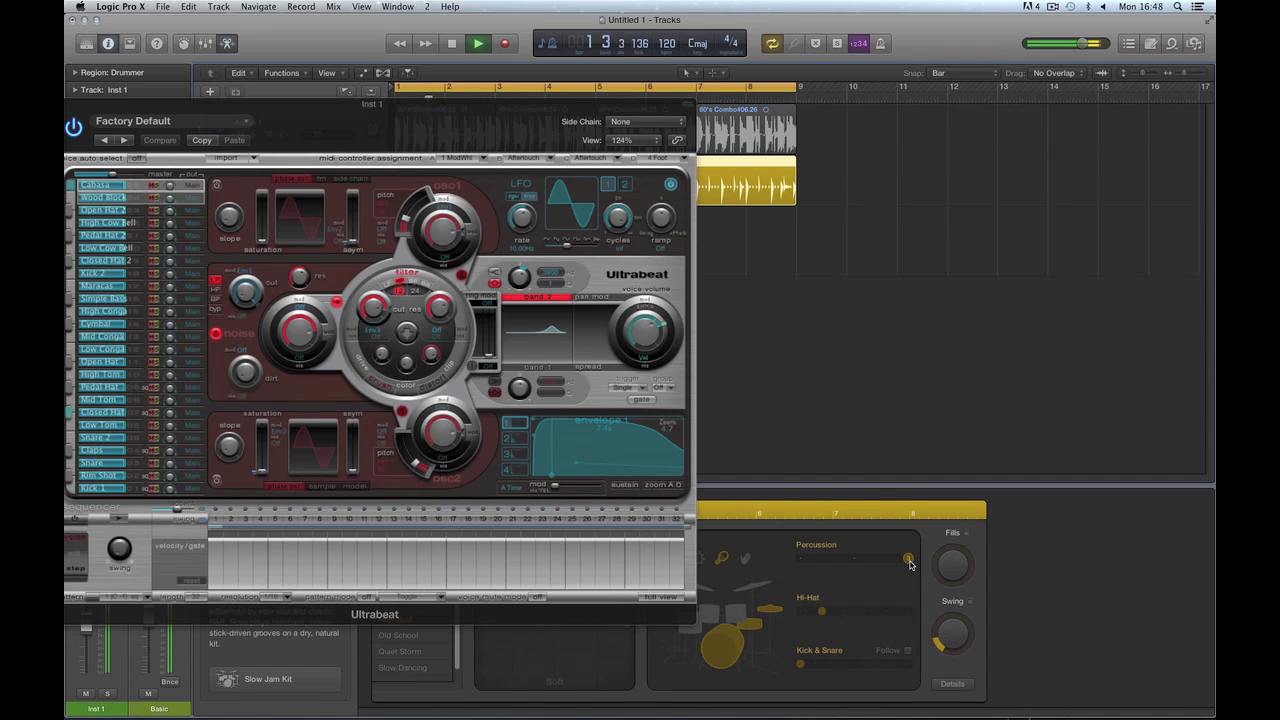
{"action": "key", "text": "space"}
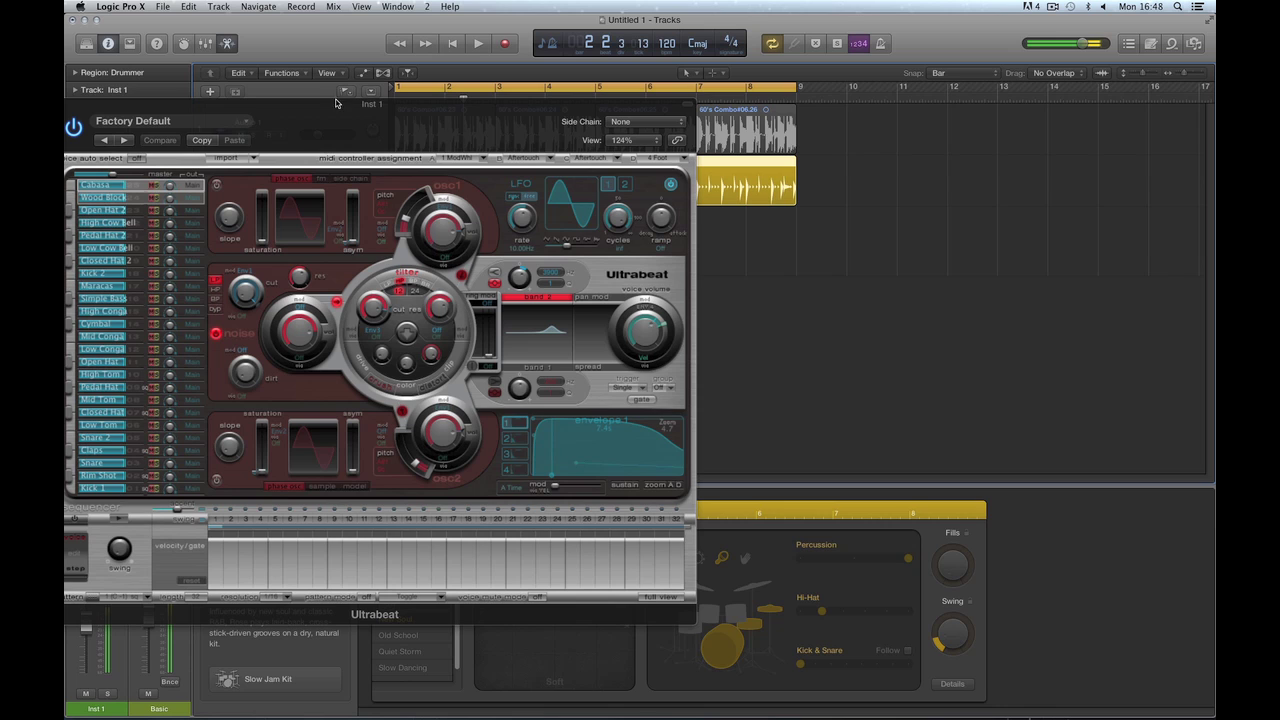
Close Ultrabeat and replace it with a stereo EXS24 sampler on the Inst 1 track
{"action": "left_click_drag", "start_coordinate": [320, 114], "coordinate": [749, 167]}
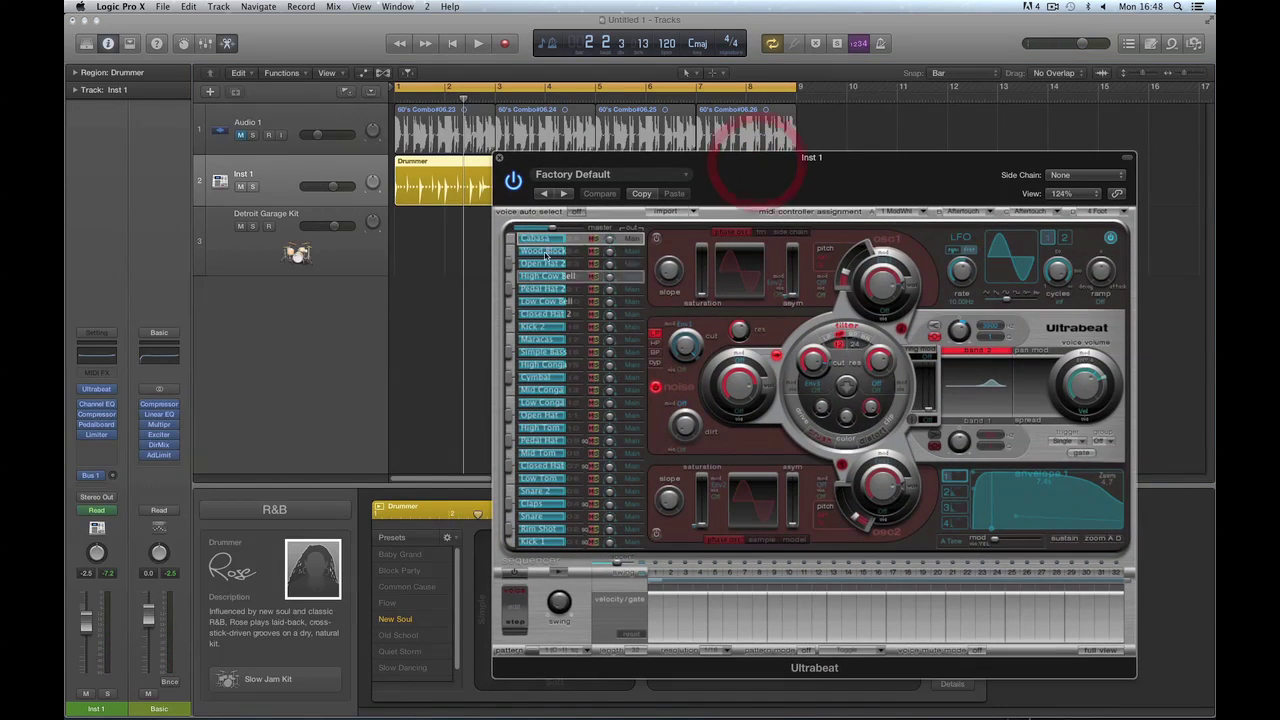
{"action": "left_click", "coordinate": [501, 159]}
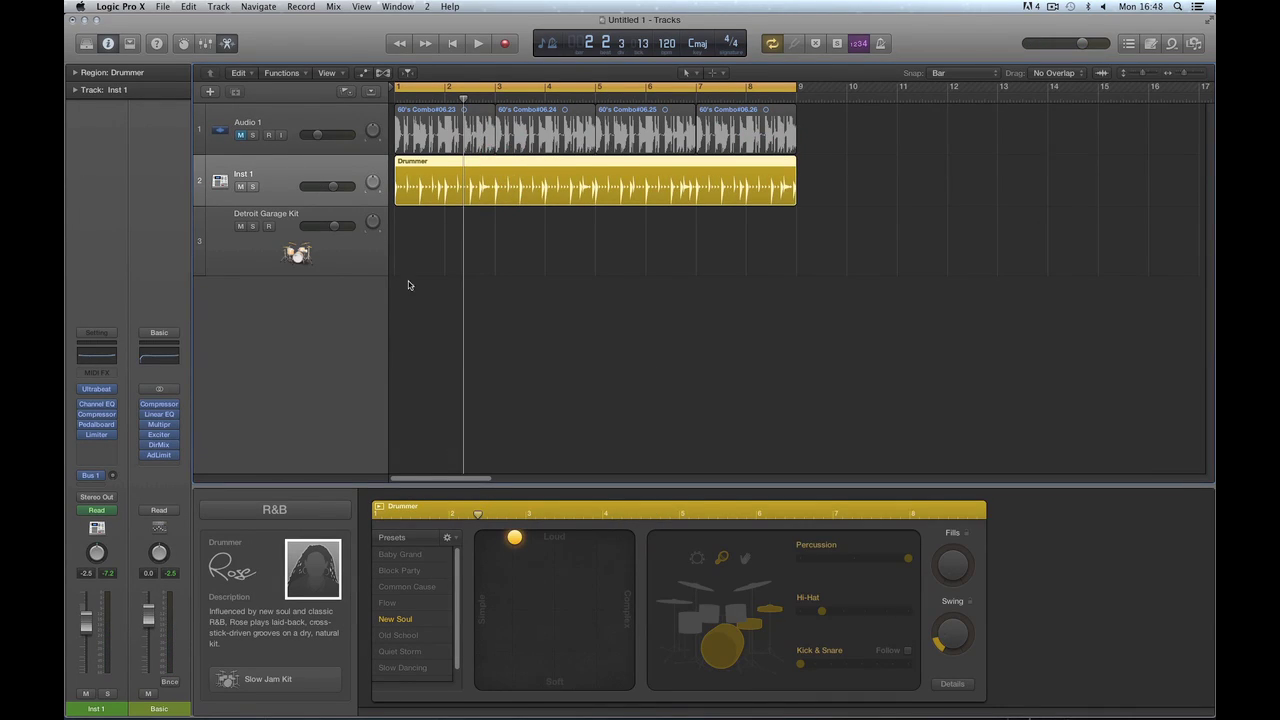
{"action": "left_click", "coordinate": [113, 391]}
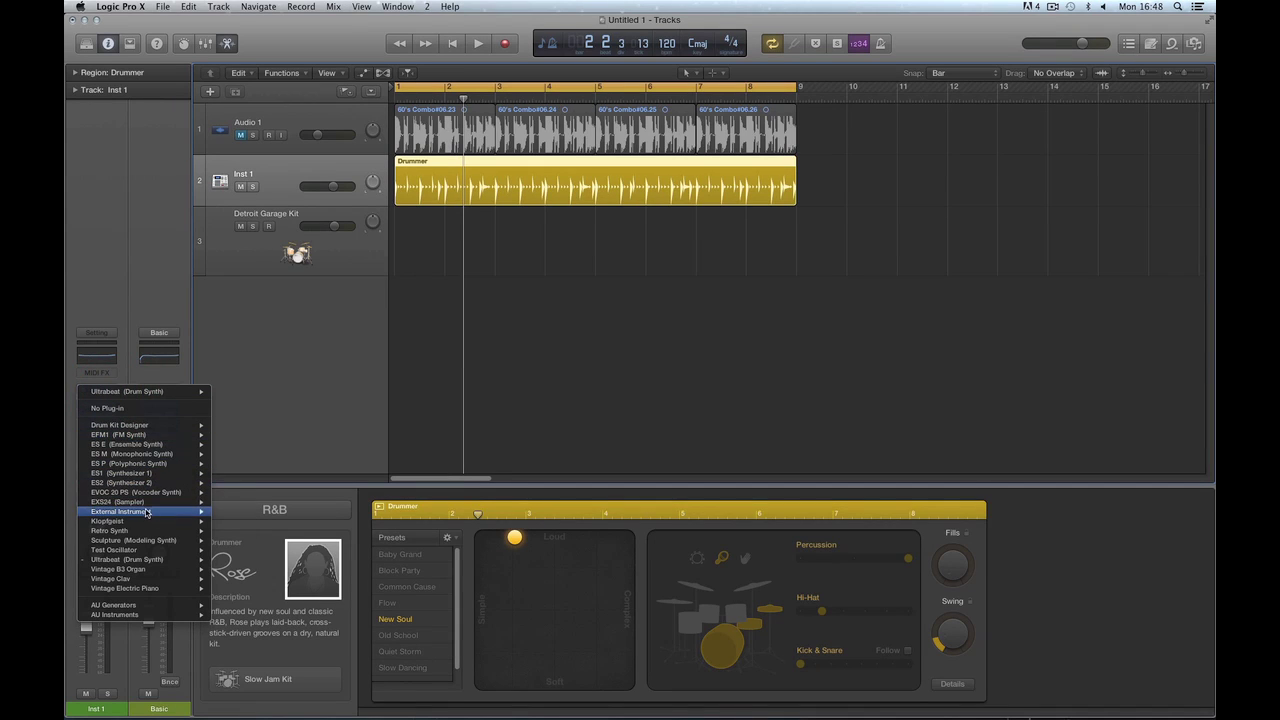
{"action": "mouse_move", "coordinate": [144, 503]}
{"action": "left_click", "coordinate": [239, 512]}
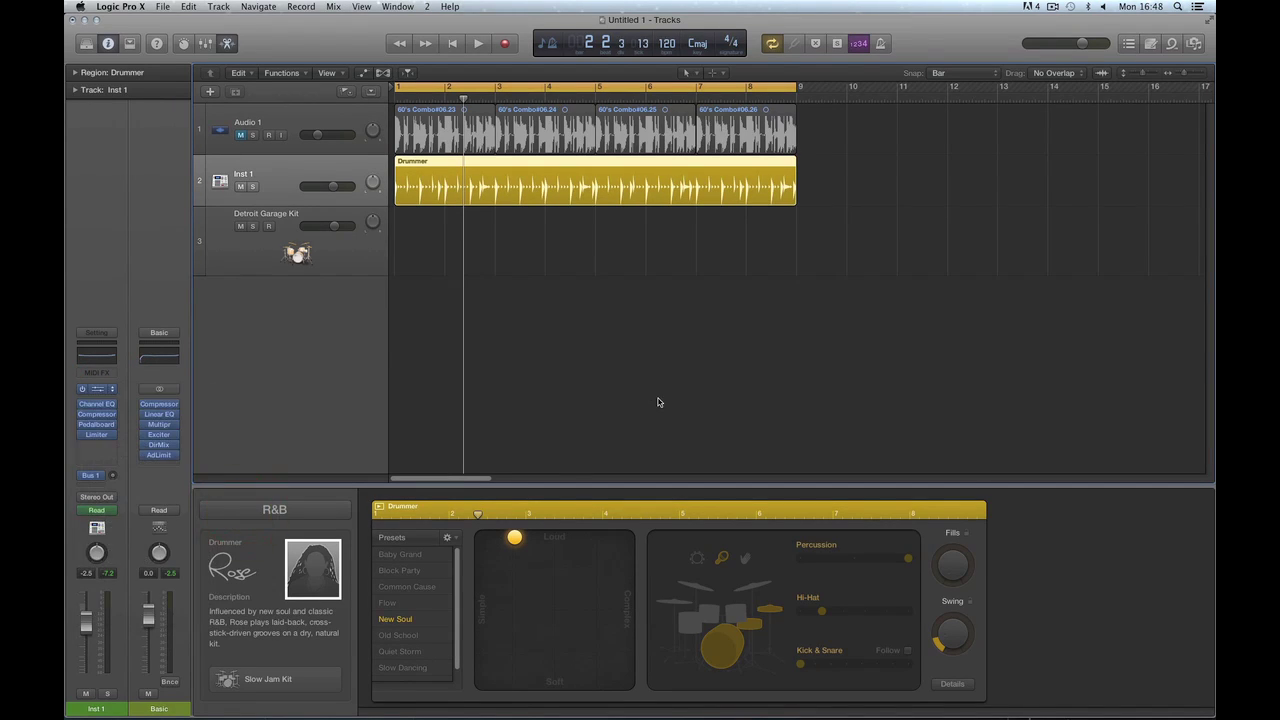
Load the 2-Step Remix electronic drum kit into EXS24 and audition the Drummer region through it
{"action": "left_click", "coordinate": [414, 110]}
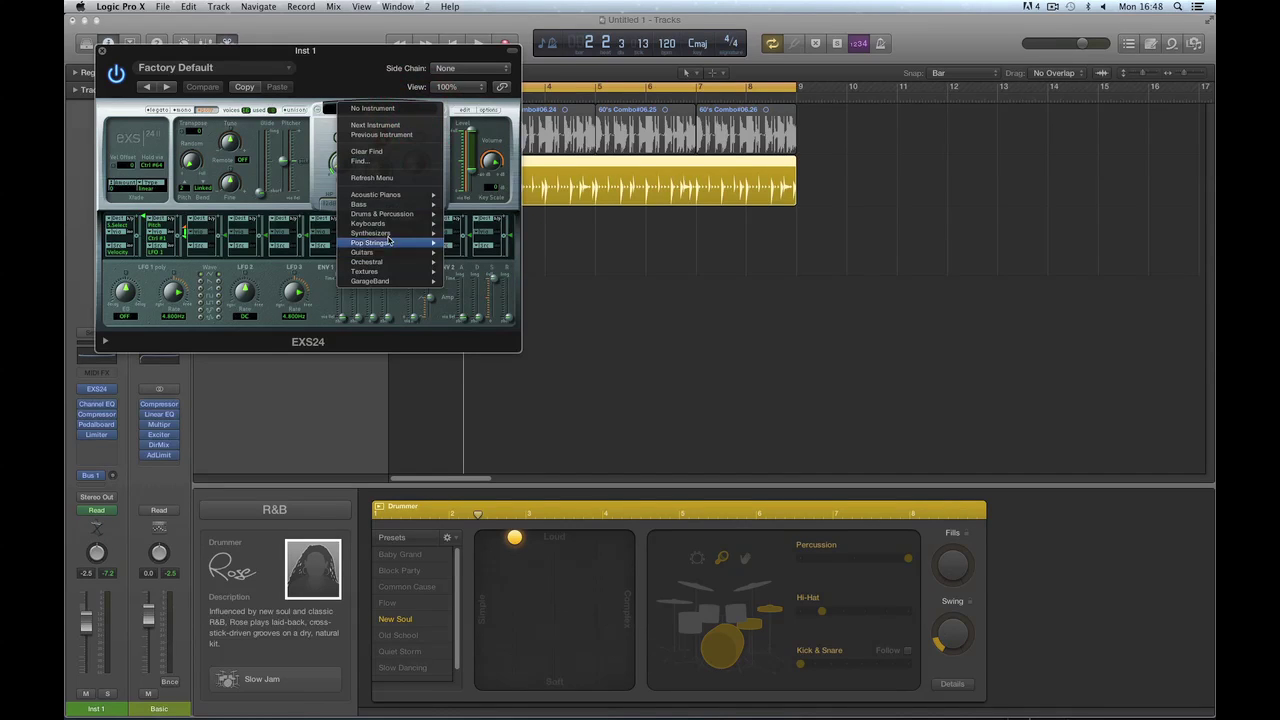
{"action": "mouse_move", "coordinate": [393, 215]}
{"action": "mouse_move", "coordinate": [507, 224]}
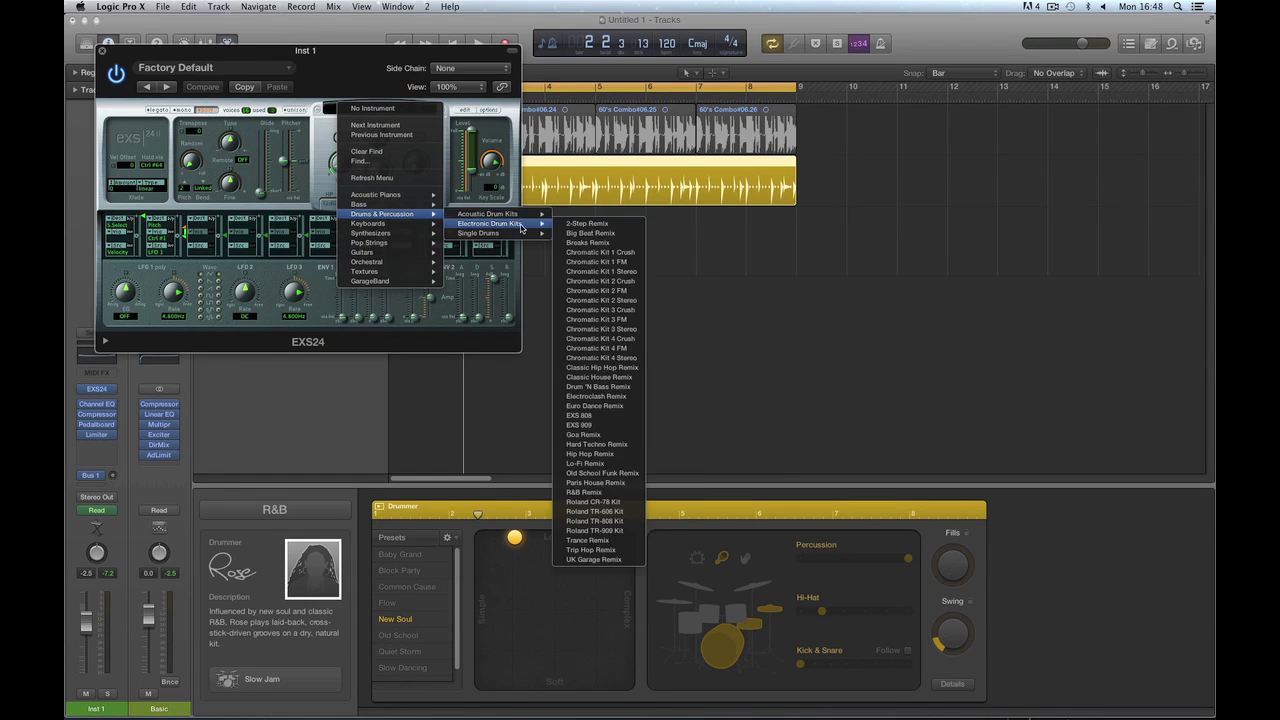
{"action": "left_click", "coordinate": [580, 229]}
{"action": "key", "text": "space"}
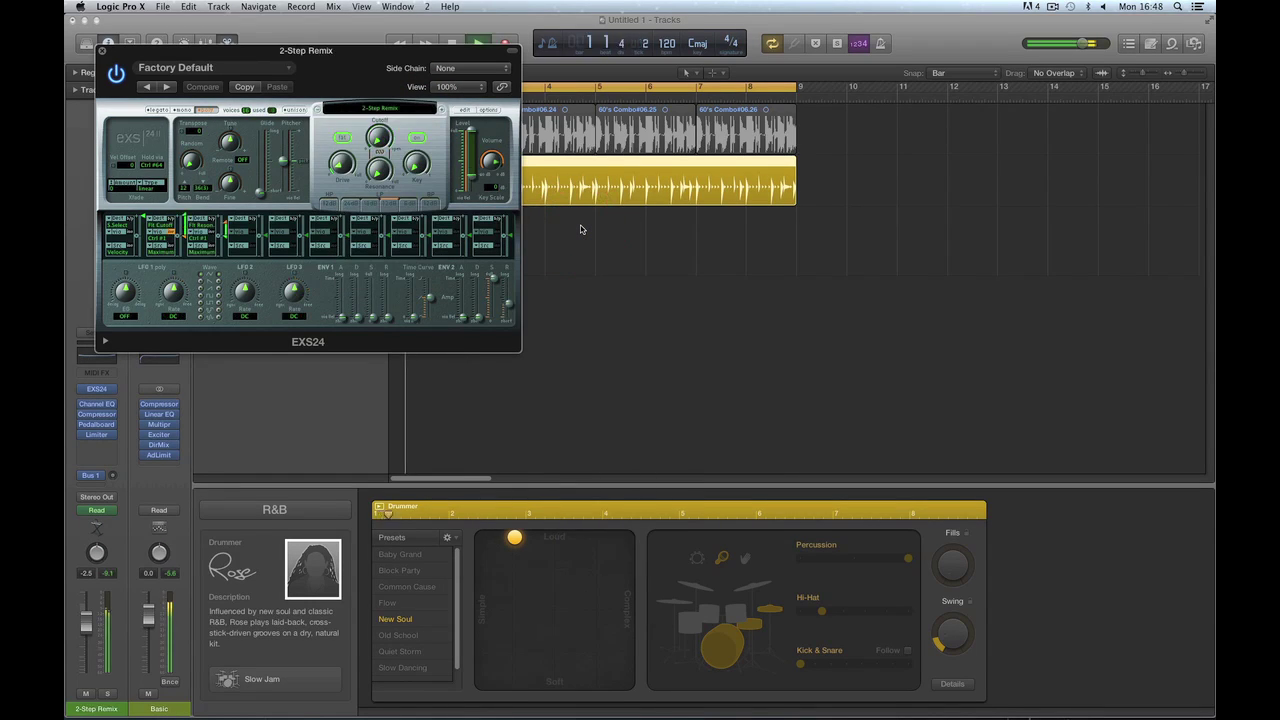
{"action": "left_click_drag", "start_coordinate": [319, 53], "coordinate": [487, 163]}
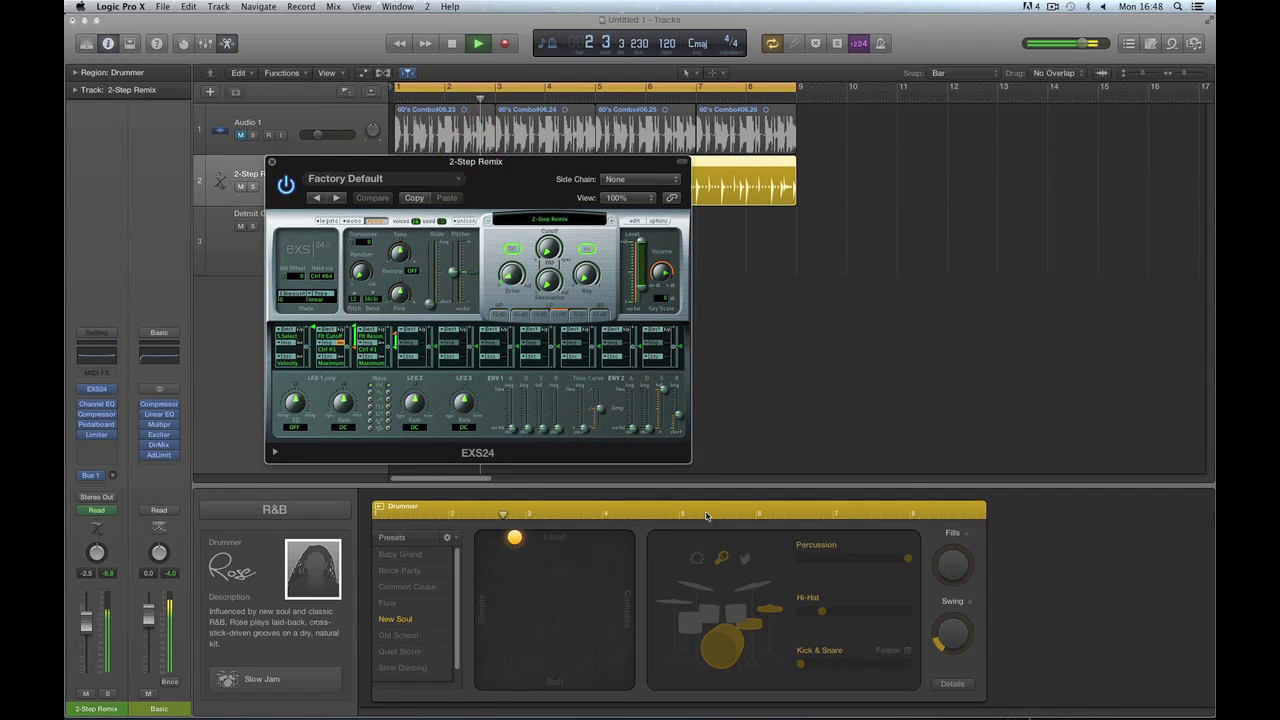
Make the Drummer part busier with handclaps at the maximum setting, a slightly higher kick and snare variation, and a more complex performance
{"action": "left_click", "coordinate": [747, 558]}
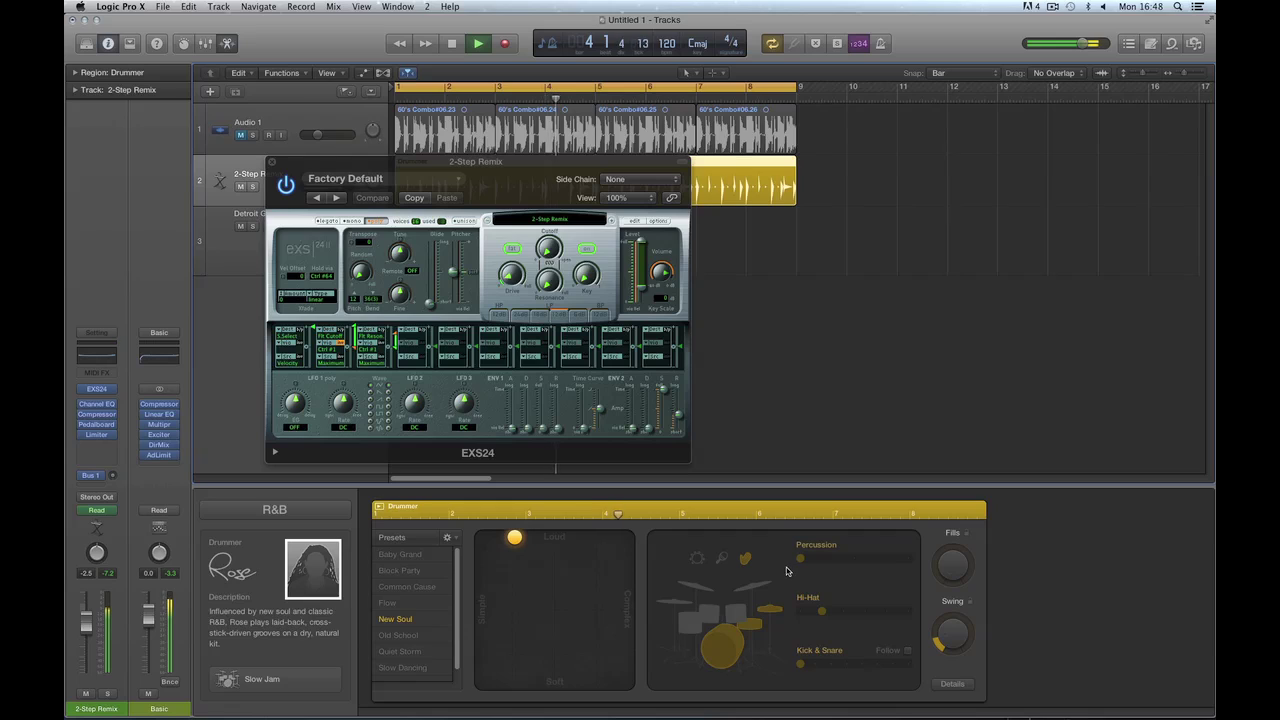
{"action": "left_click_drag", "start_coordinate": [800, 558], "coordinate": [906, 558]}
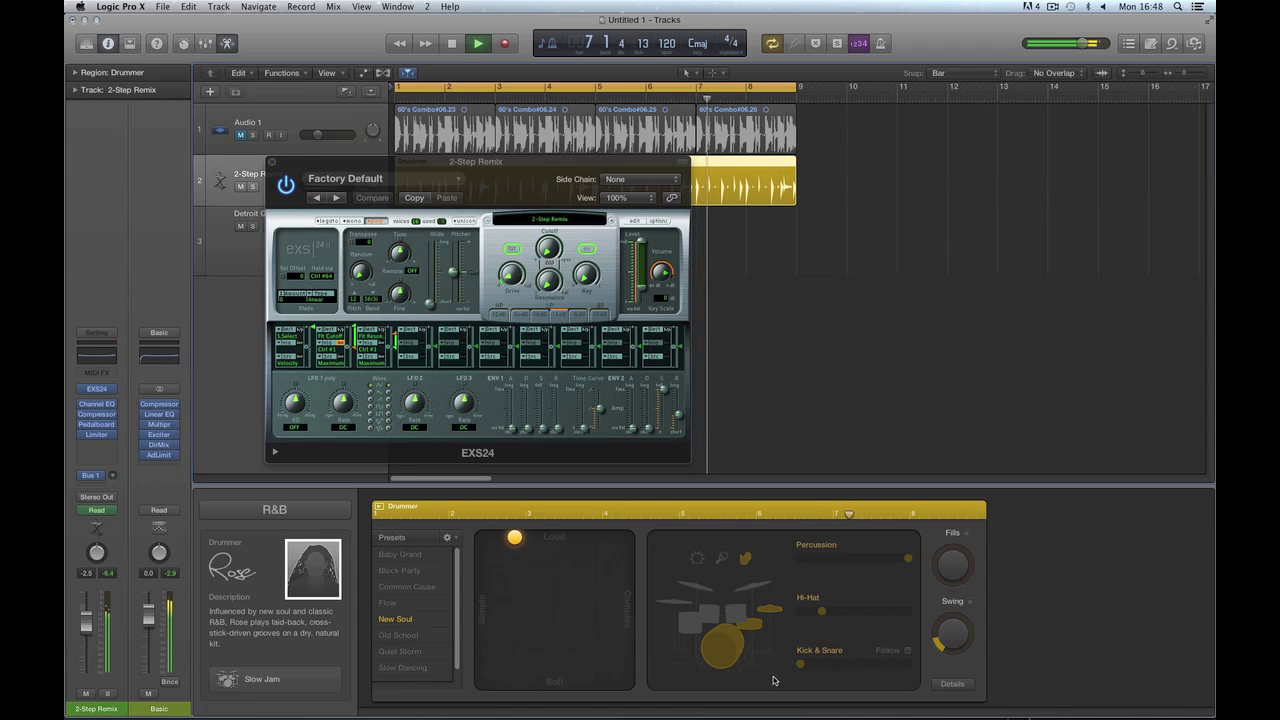
{"action": "left_click_drag", "start_coordinate": [803, 664], "coordinate": [819, 667]}
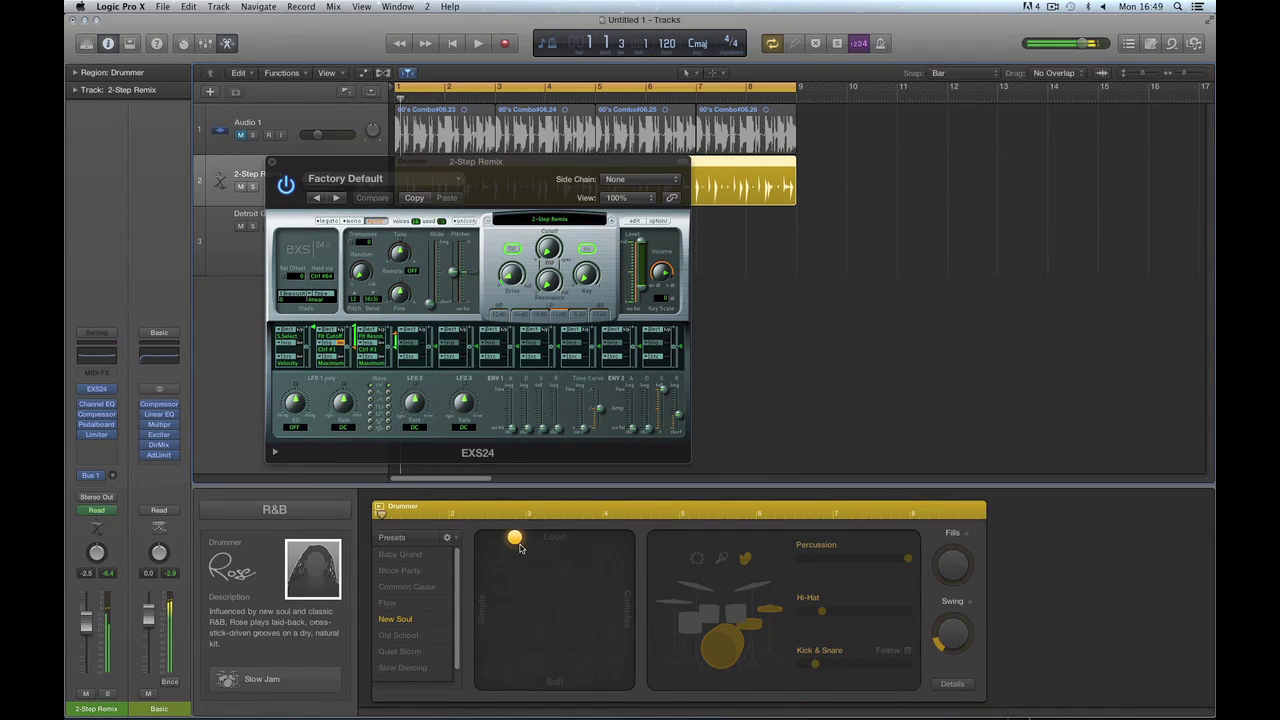
{"action": "left_click_drag", "start_coordinate": [514, 538], "coordinate": [608, 555]}
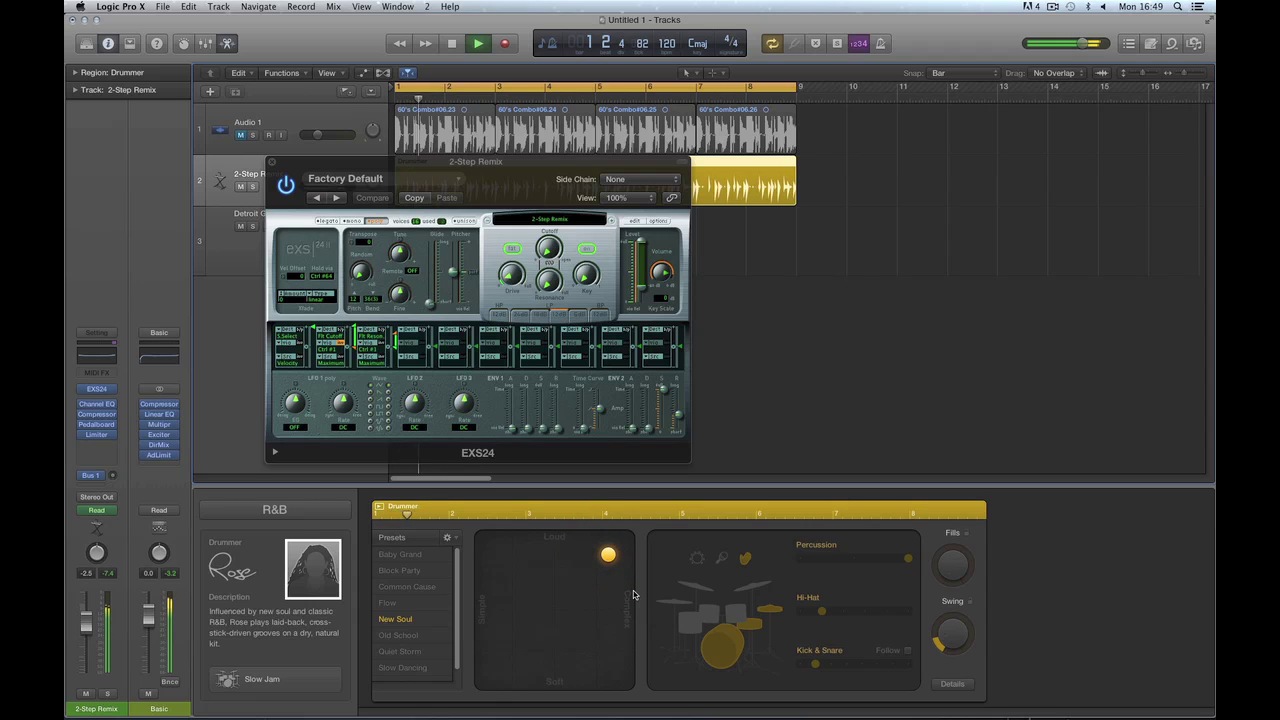
{"action": "key", "text": "space"}
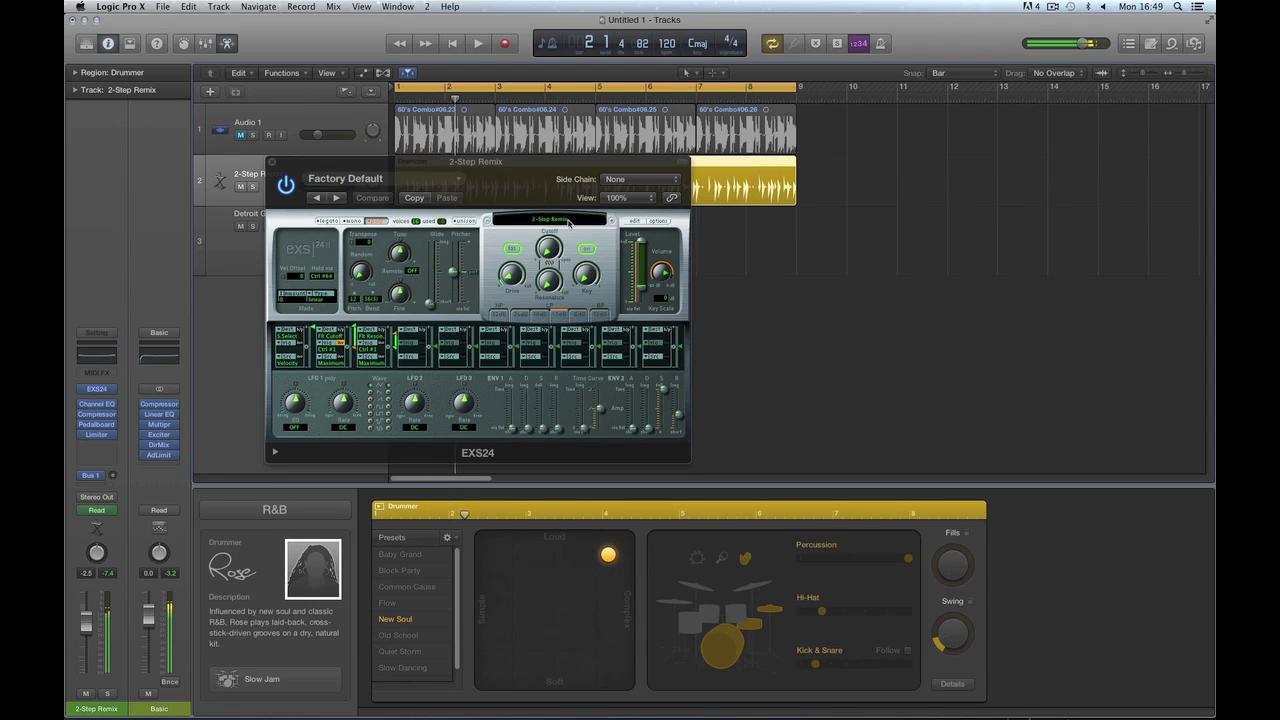
Switch EXS24 to the Hip Hop Remix electronic drum kit and audition the Drummer pattern
{"action": "left_click", "coordinate": [568, 221]}
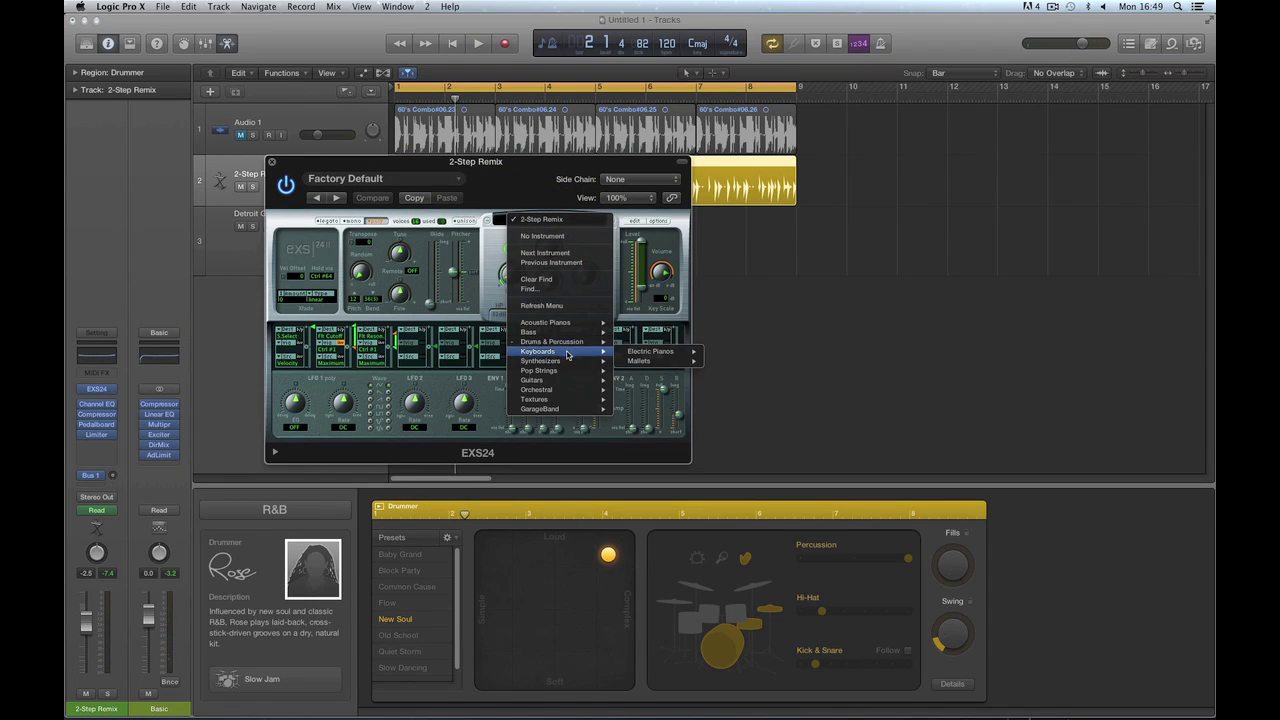
{"action": "mouse_move", "coordinate": [570, 362]}
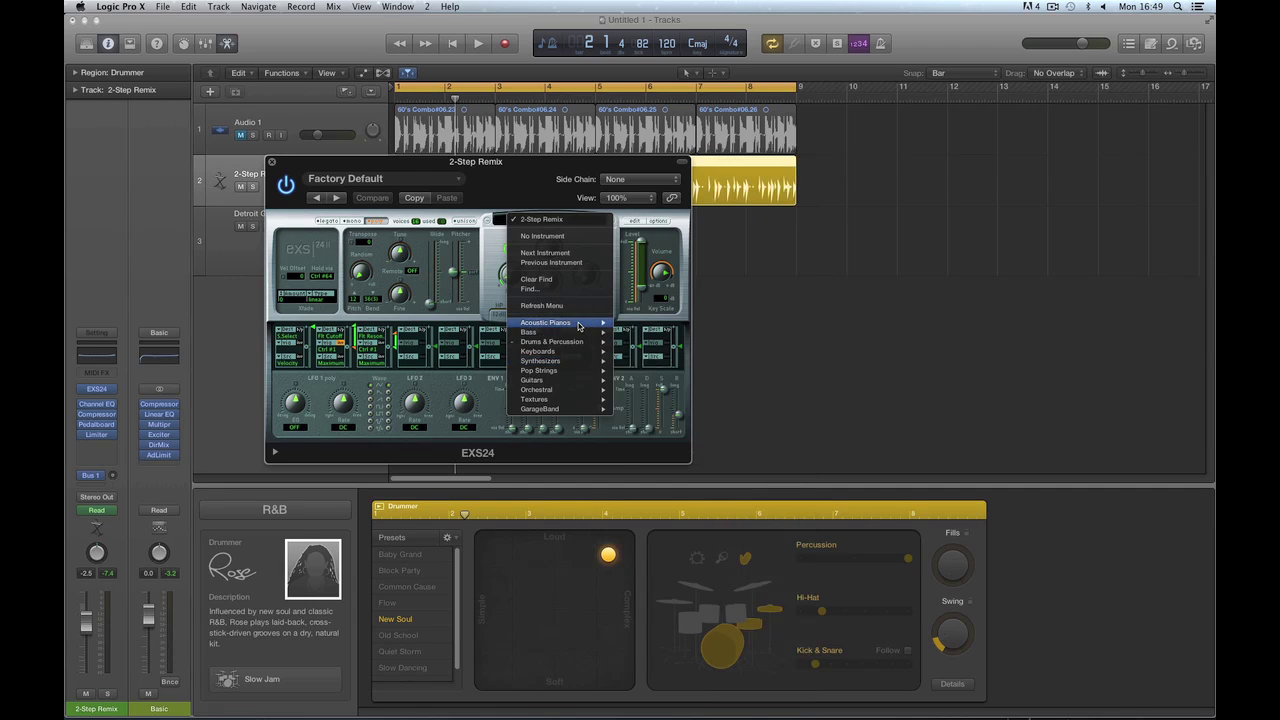
{"action": "mouse_move", "coordinate": [660, 364]}
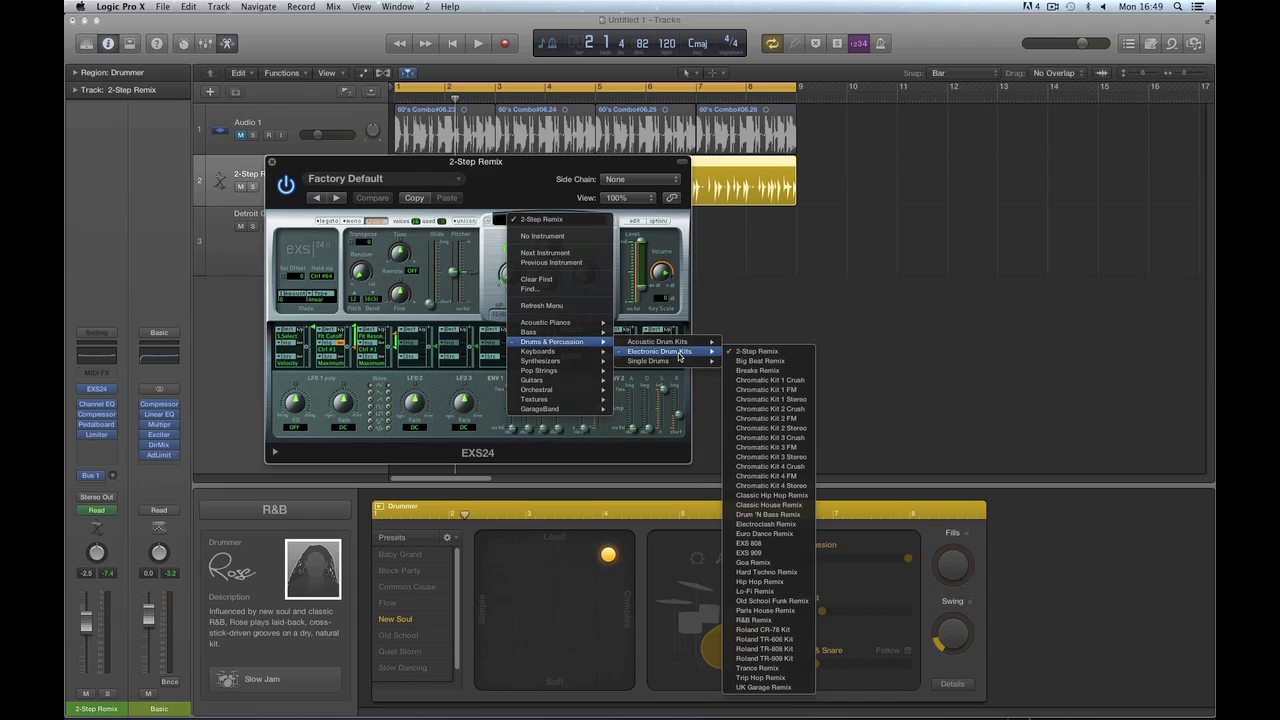
{"action": "left_click", "coordinate": [765, 582]}
{"action": "key", "text": "space"}
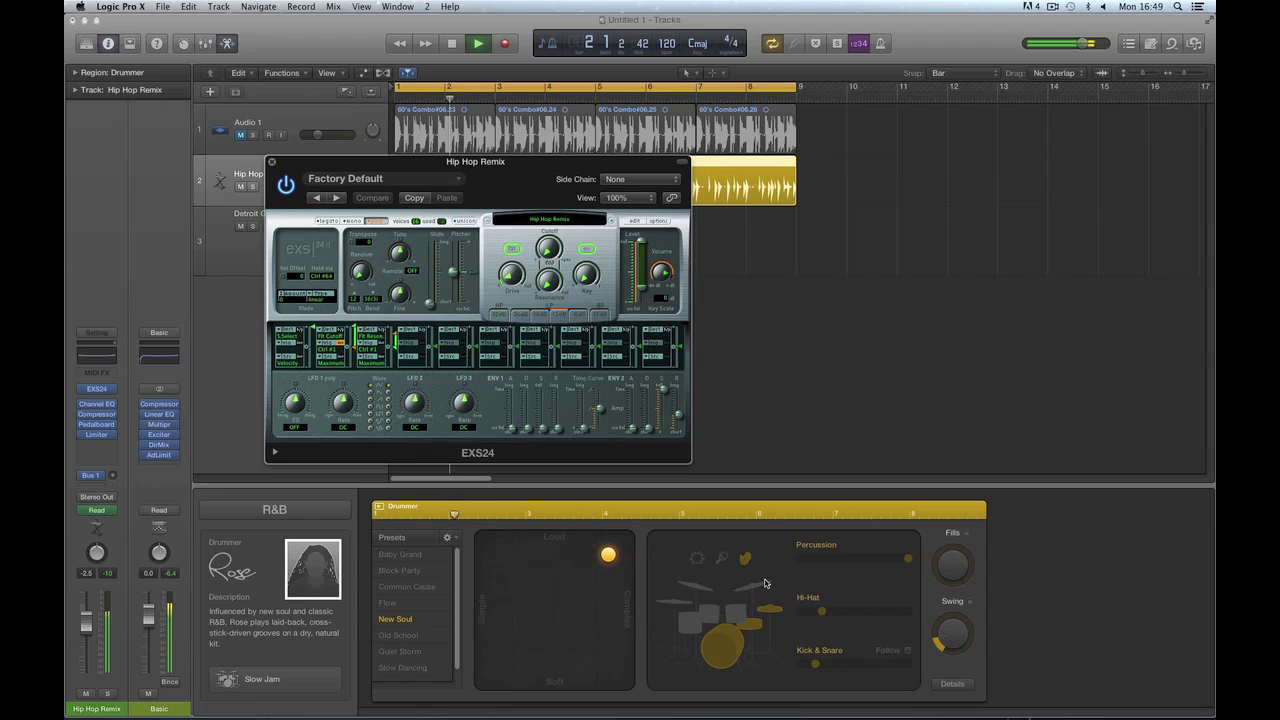
{"action": "key", "text": "space"}
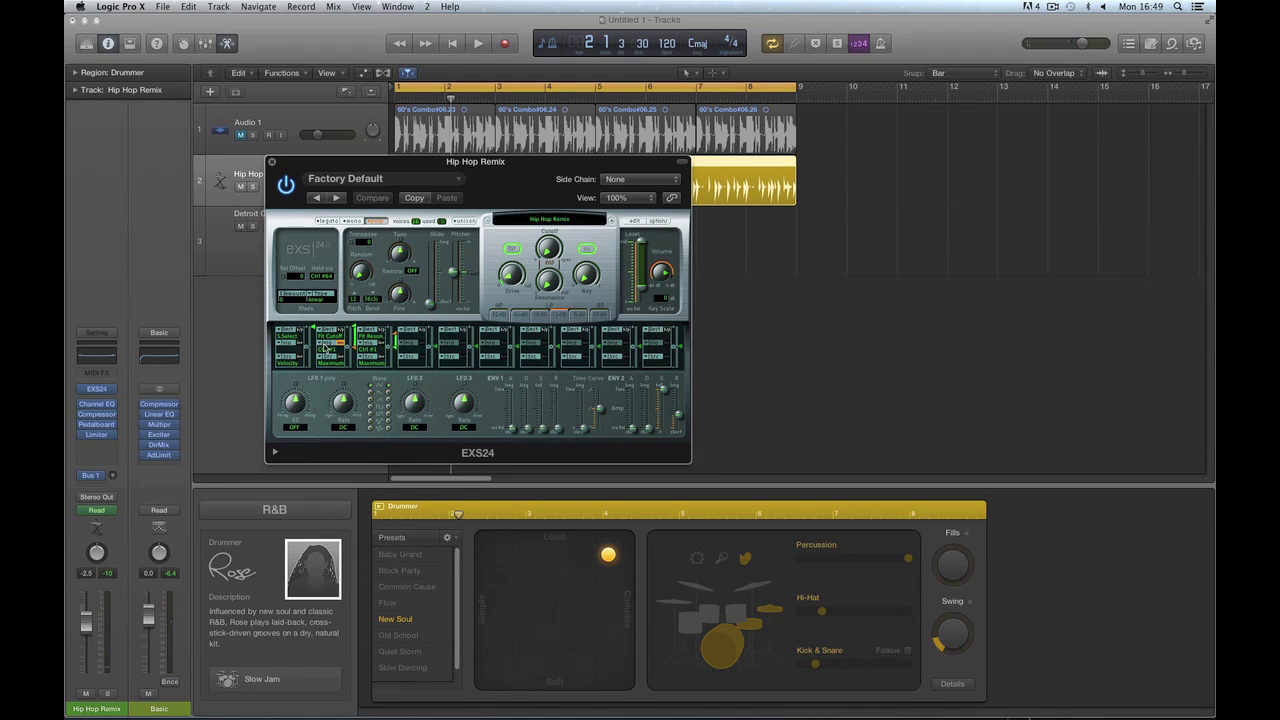
Load the Orchestral Kit percussion instrument into EXS24, audition the Drummer pattern with it, and close the sampler window
{"action": "left_click", "coordinate": [578, 222]}
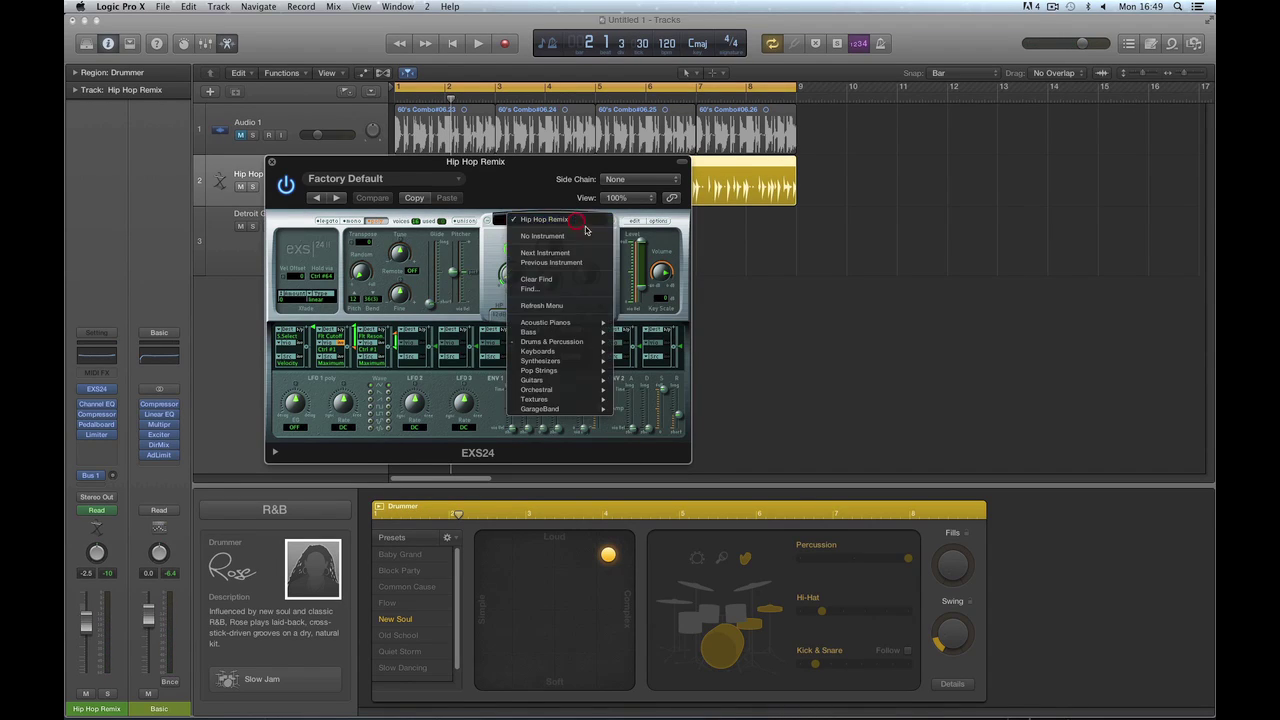
{"action": "mouse_move", "coordinate": [587, 410]}
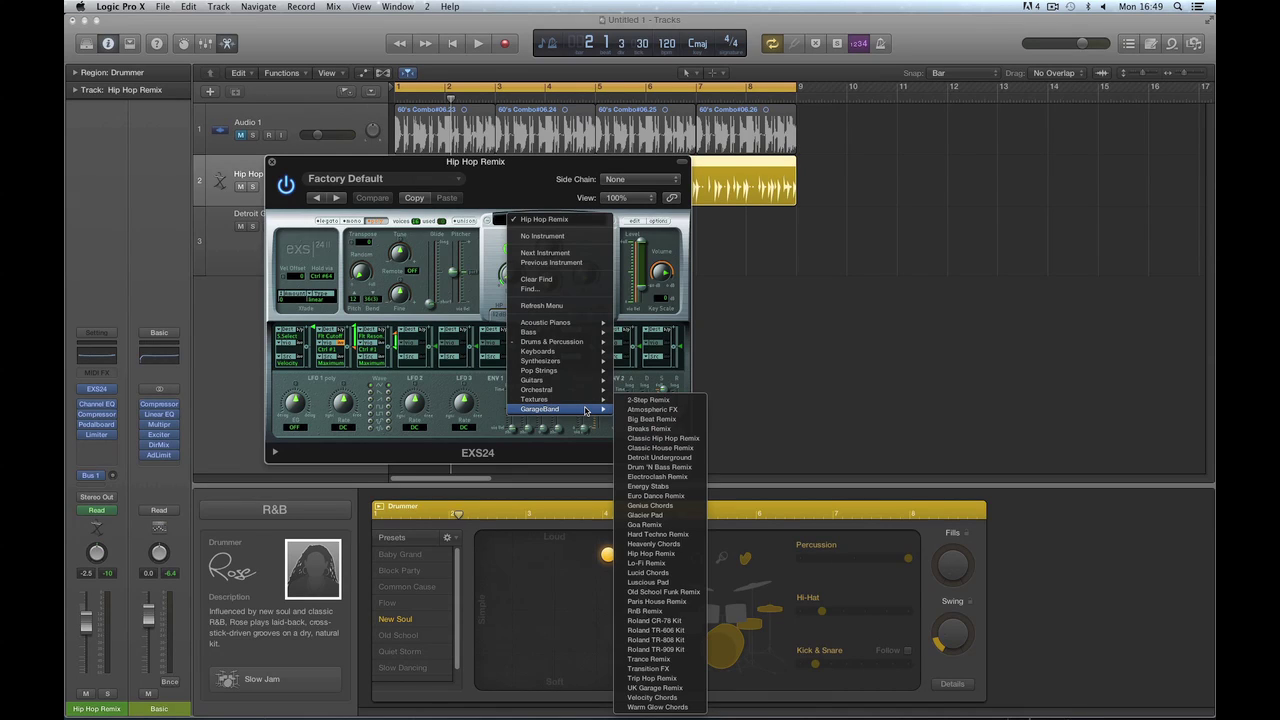
{"action": "mouse_move", "coordinate": [563, 389]}
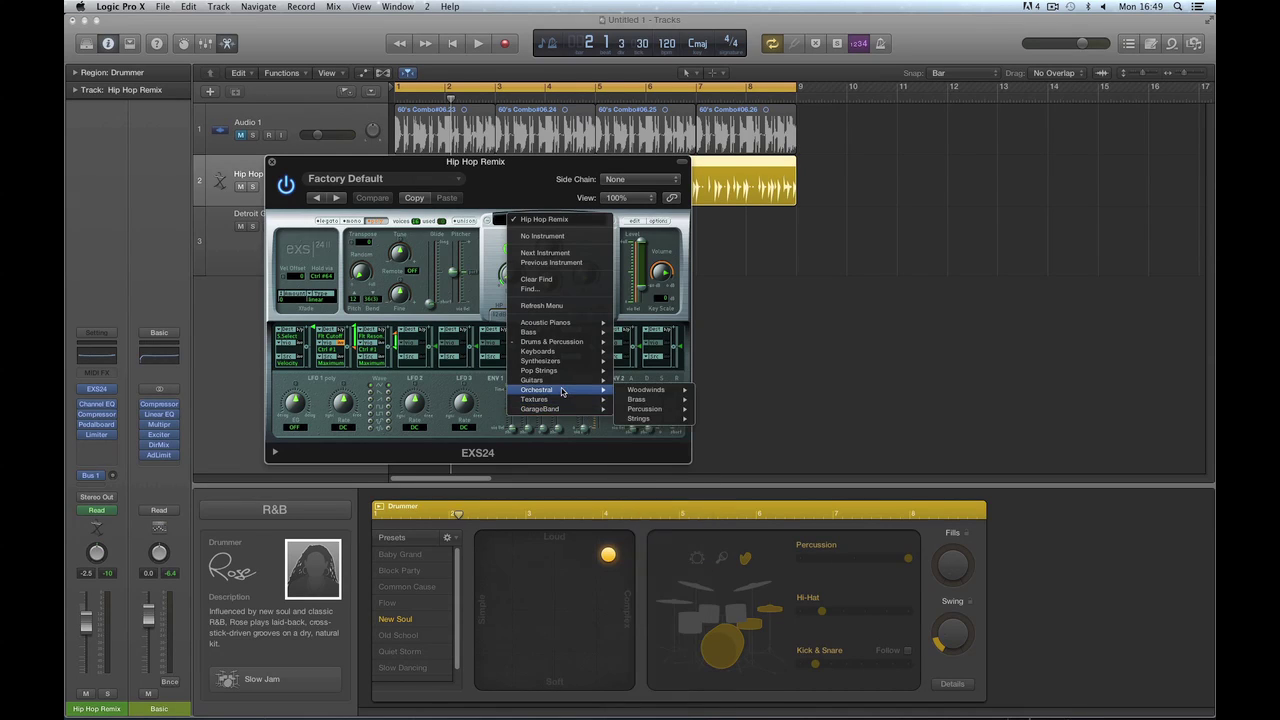
{"action": "mouse_move", "coordinate": [652, 409]}
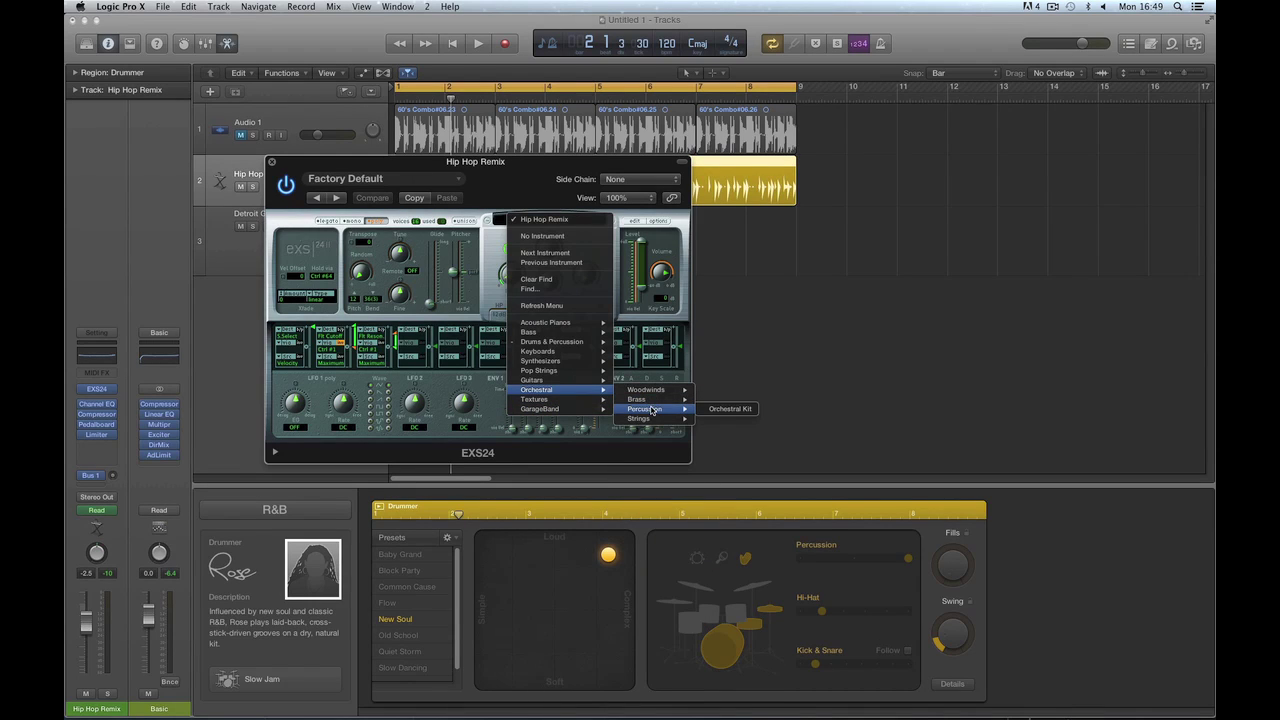
{"action": "left_click", "coordinate": [727, 410]}
{"action": "key", "text": "space"}
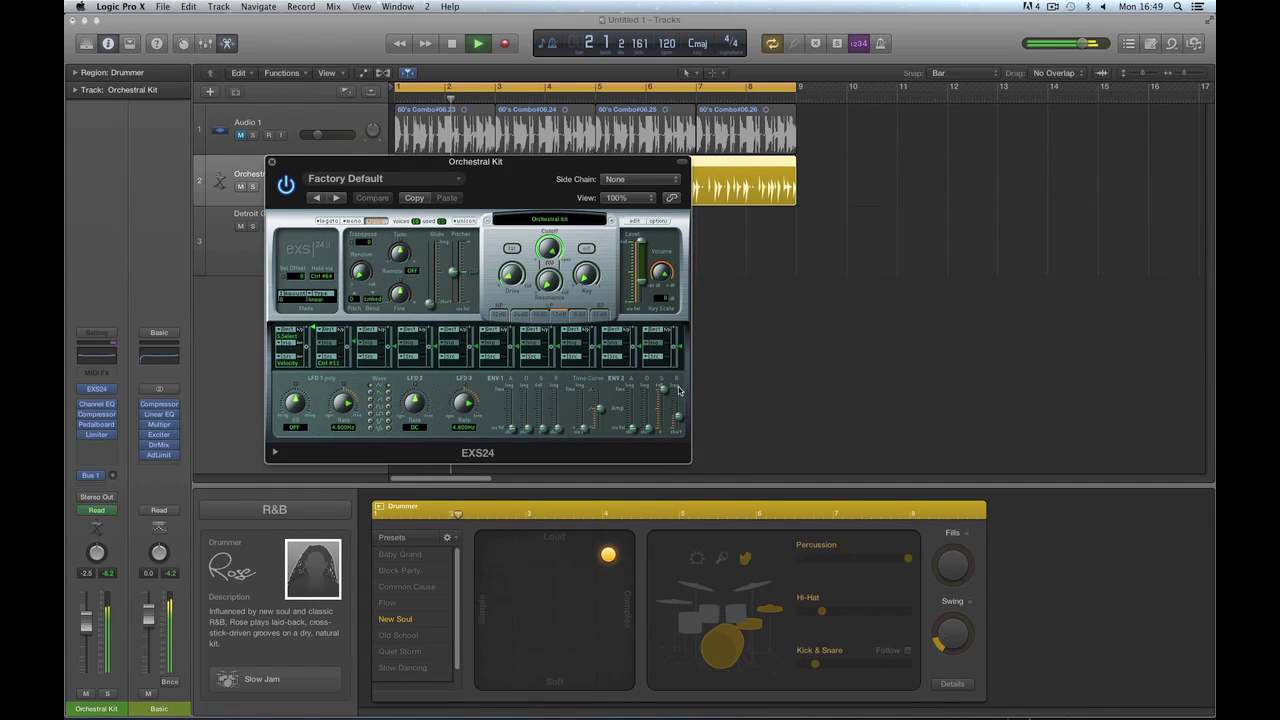
{"action": "key", "text": "space"}
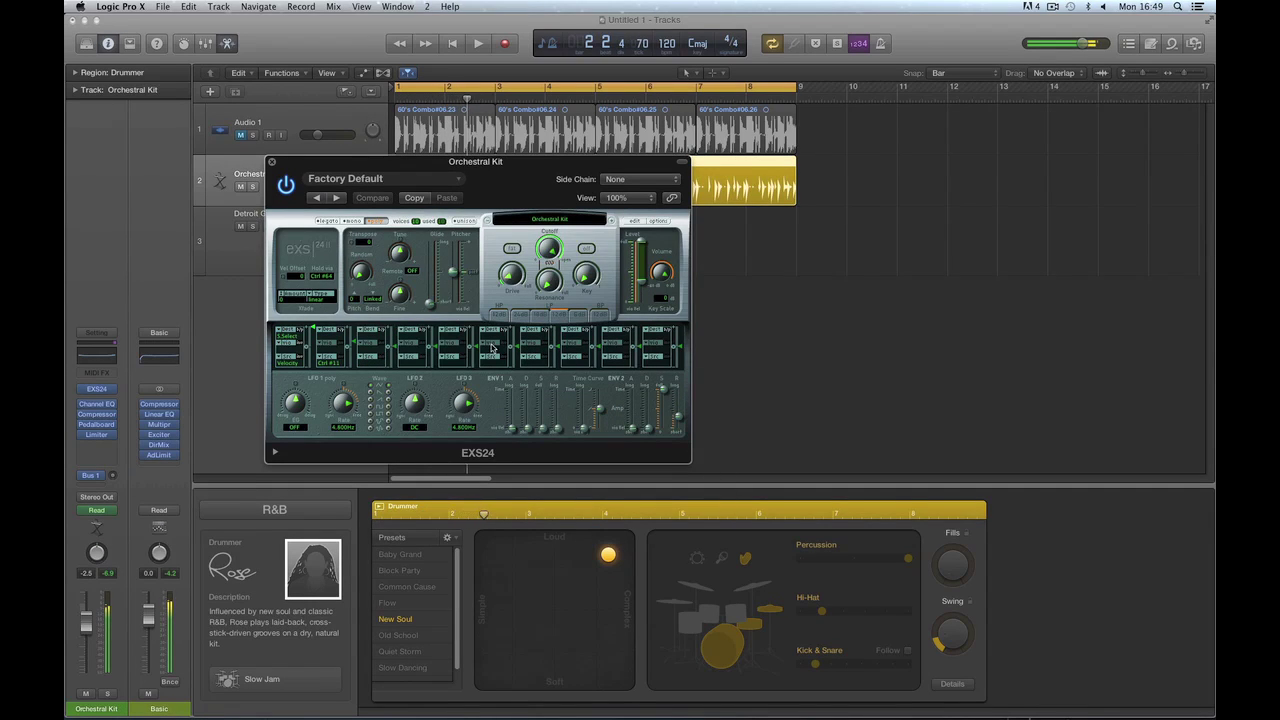
{"action": "left_click", "coordinate": [271, 164]}
{"action": "left_click", "coordinate": [108, 392]}
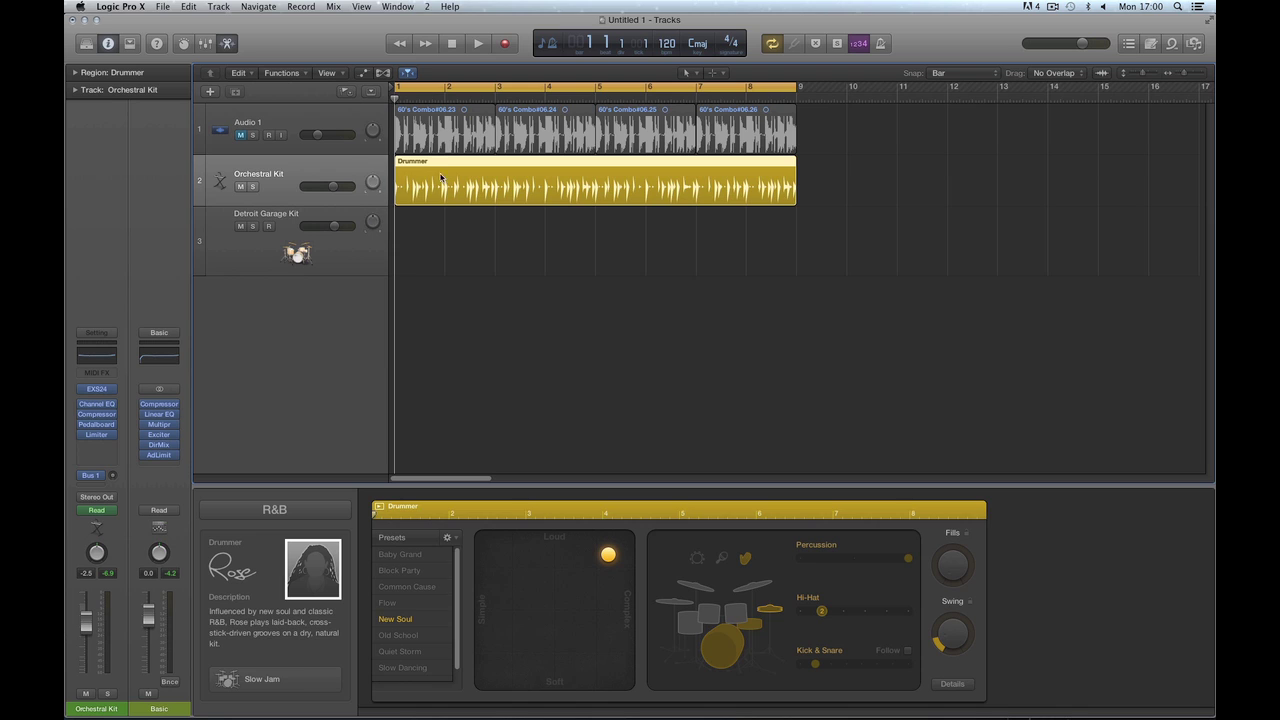
{"action": "left_click", "coordinate": [97, 354]}
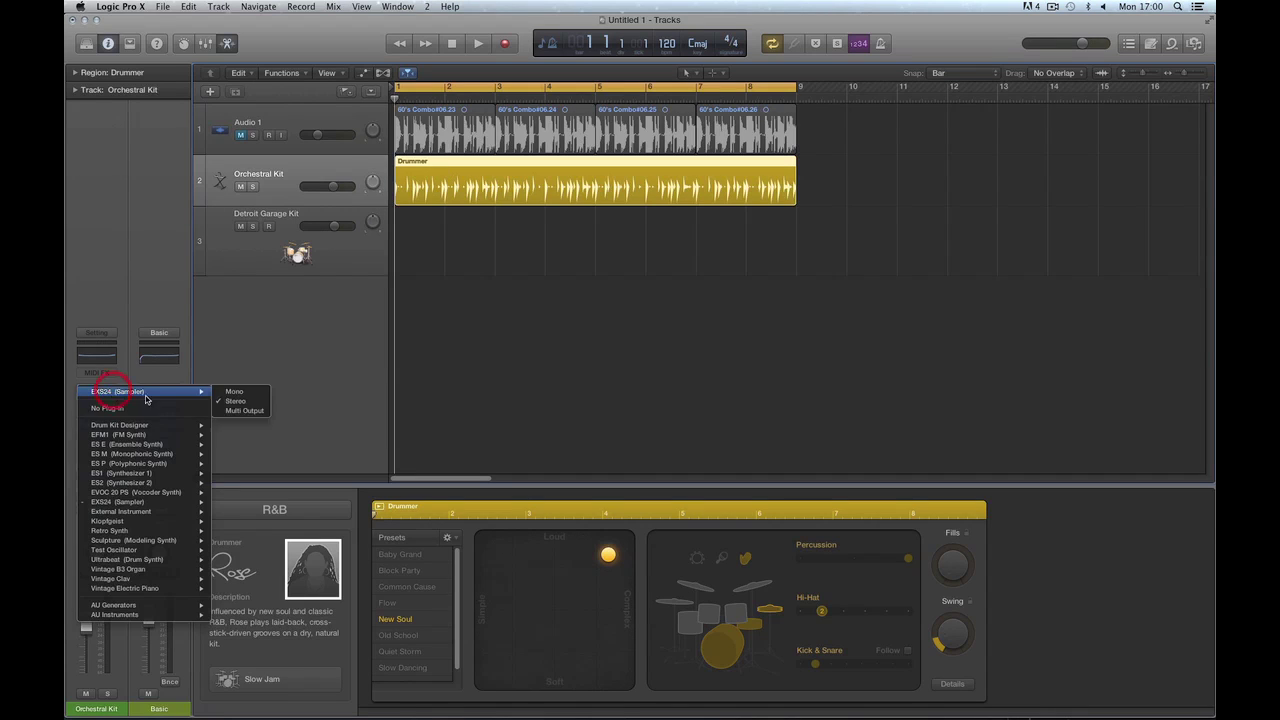
{"action": "left_click", "coordinate": [280, 170]}
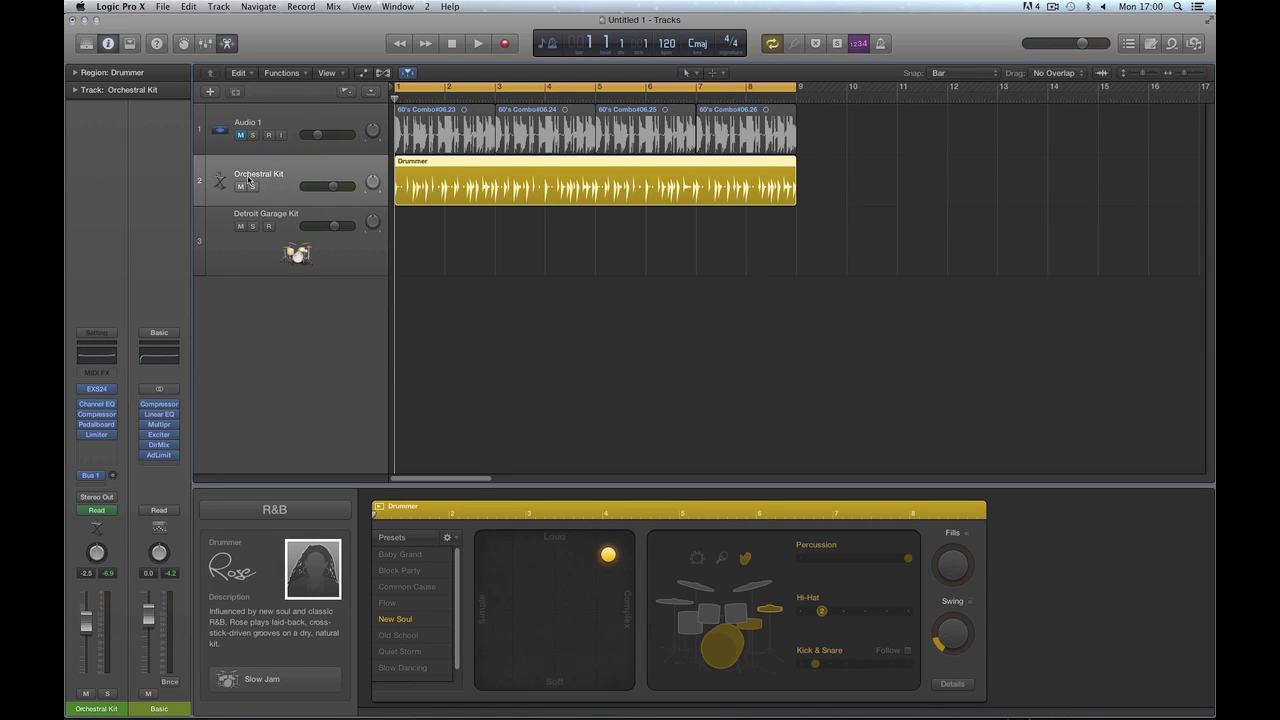
Create a new Drummer region at bar 9 on the Orchestral Kit track with the Pencil tool
{"action": "key", "text": "t"}
{"action": "left_click", "coordinate": [712, 276]}
{"action": "left_click", "coordinate": [812, 190]}
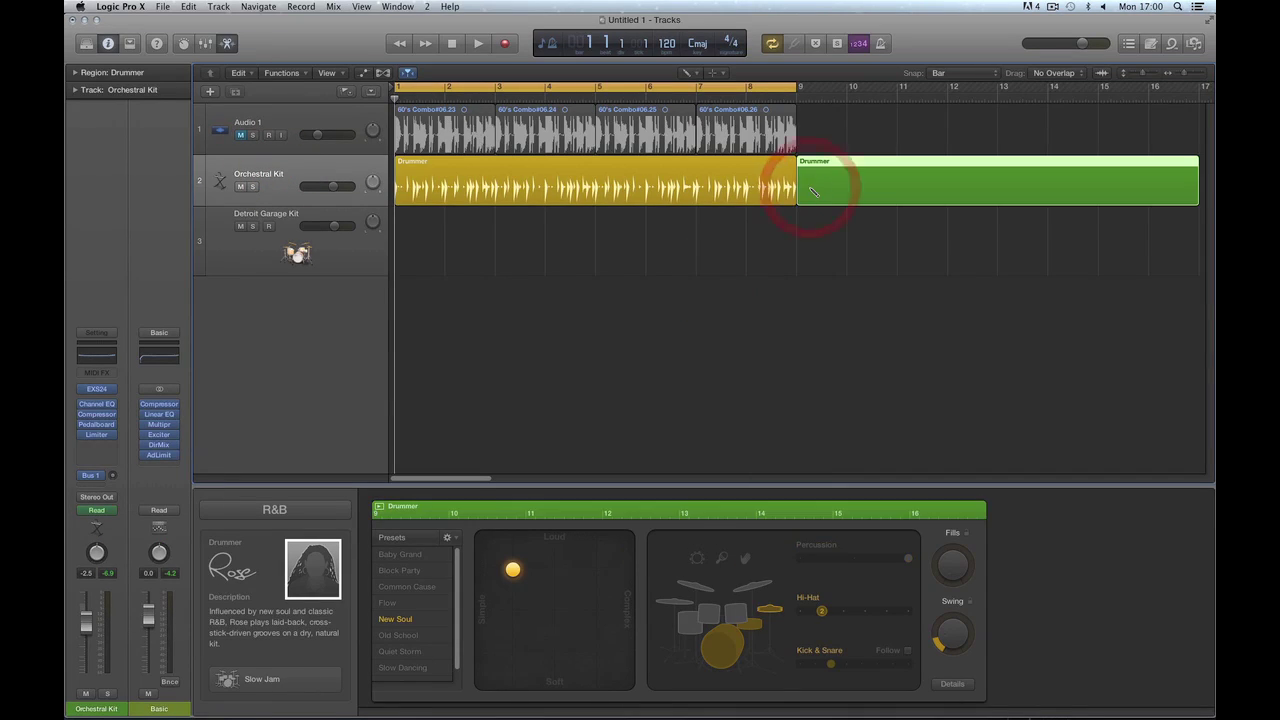
Erase the green Drummer region at bar 9 with the Eraser tool and return to the Pointer tool
{"action": "key", "text": "t"}
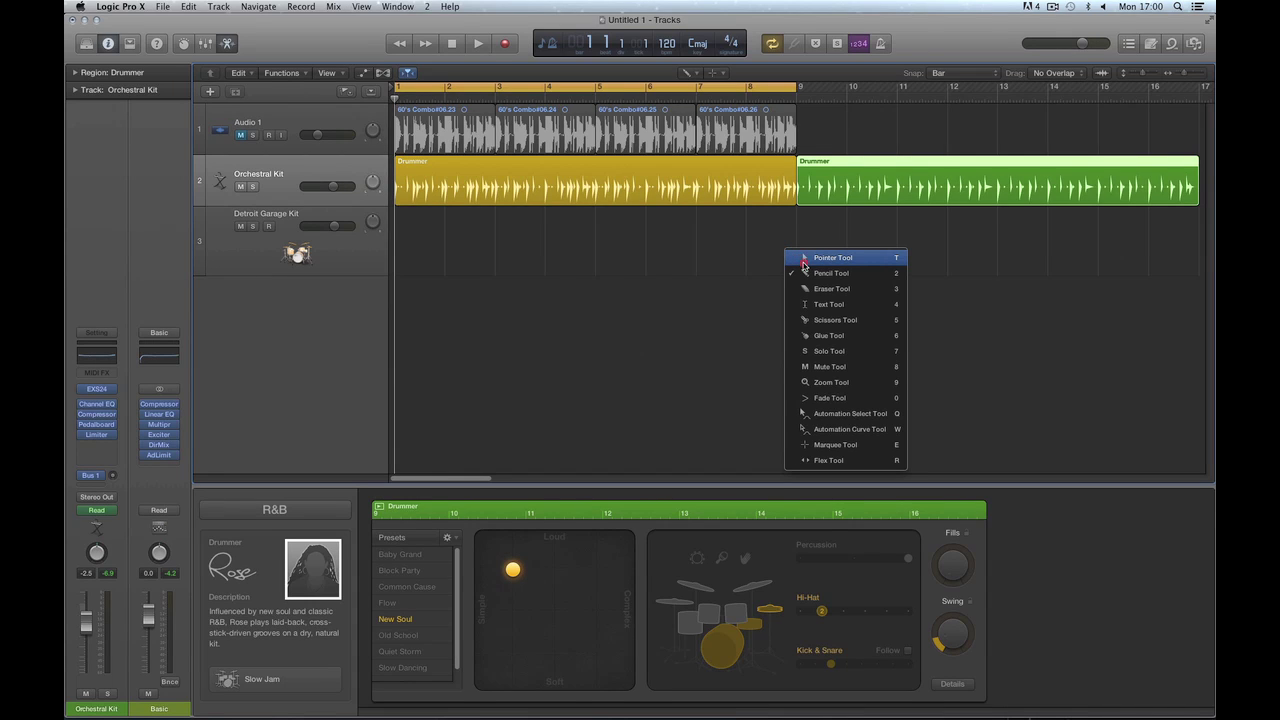
{"action": "left_click", "coordinate": [806, 288]}
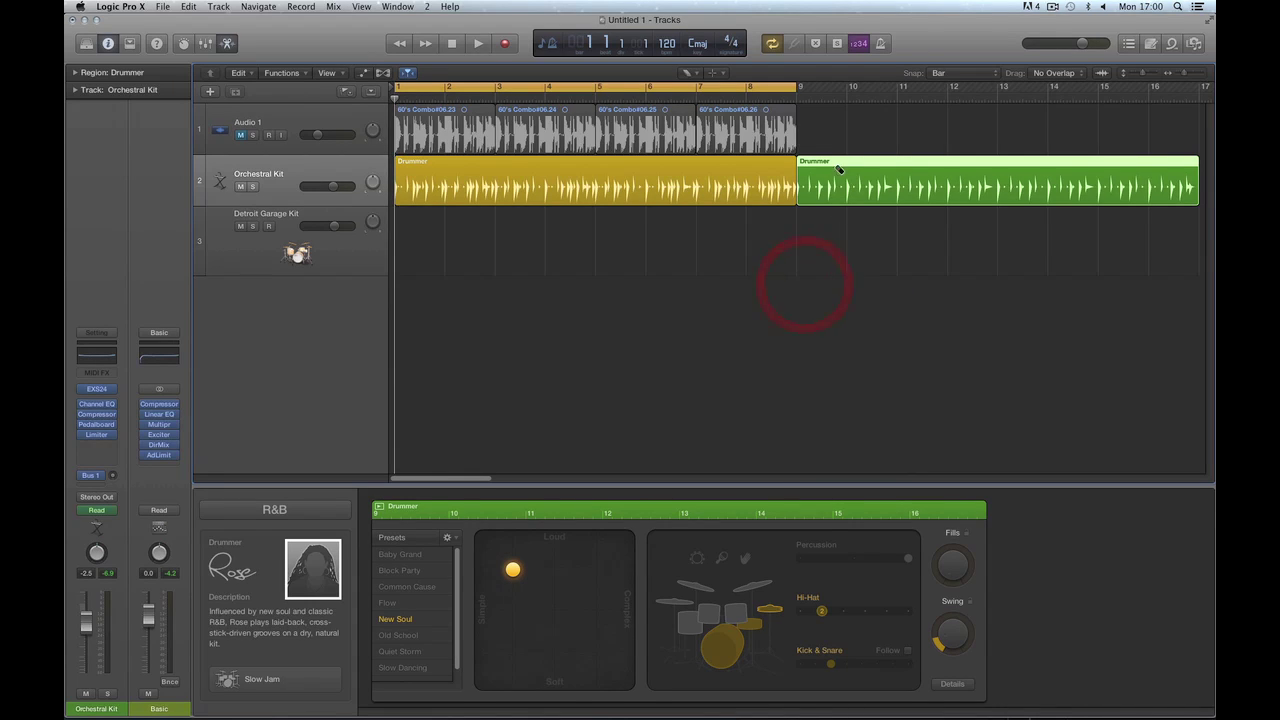
{"action": "left_click", "coordinate": [833, 163]}
{"action": "left_click", "coordinate": [360, 306]}
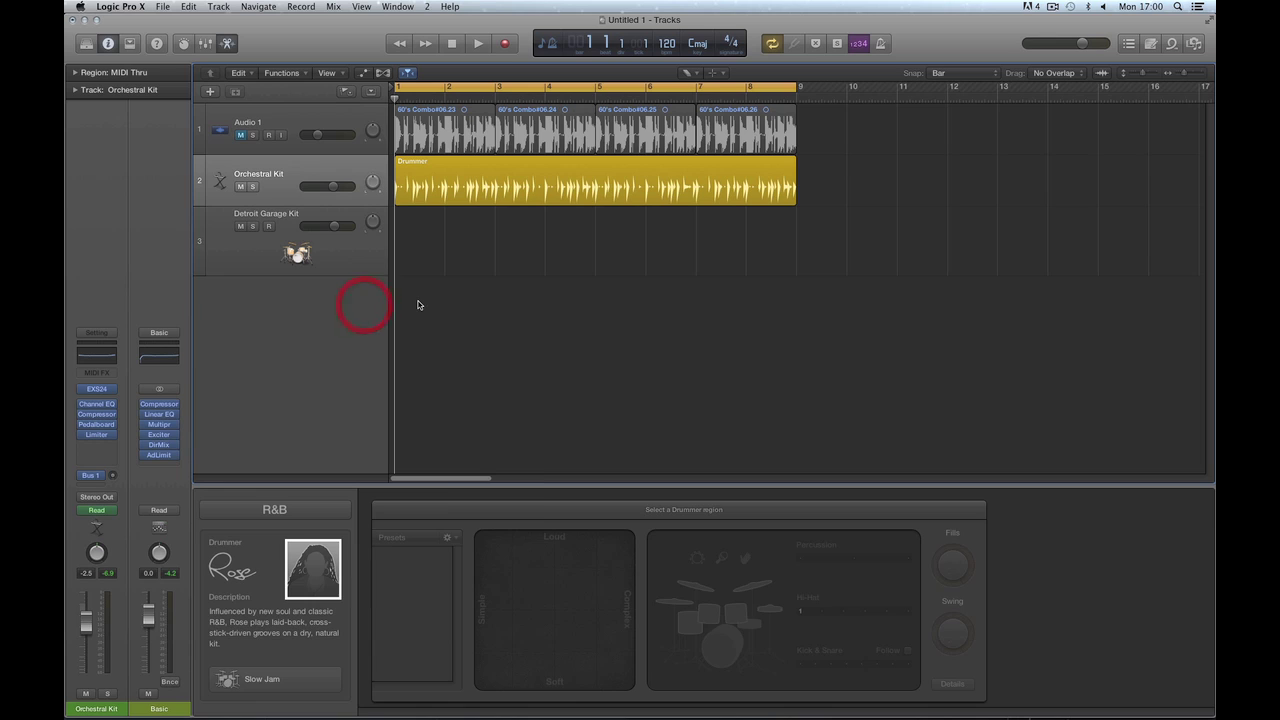
{"action": "key", "text": "t"}
{"action": "left_click", "coordinate": [443, 307]}
Show the track color bars in the track headers
{"action": "right_click", "coordinate": [287, 199]}
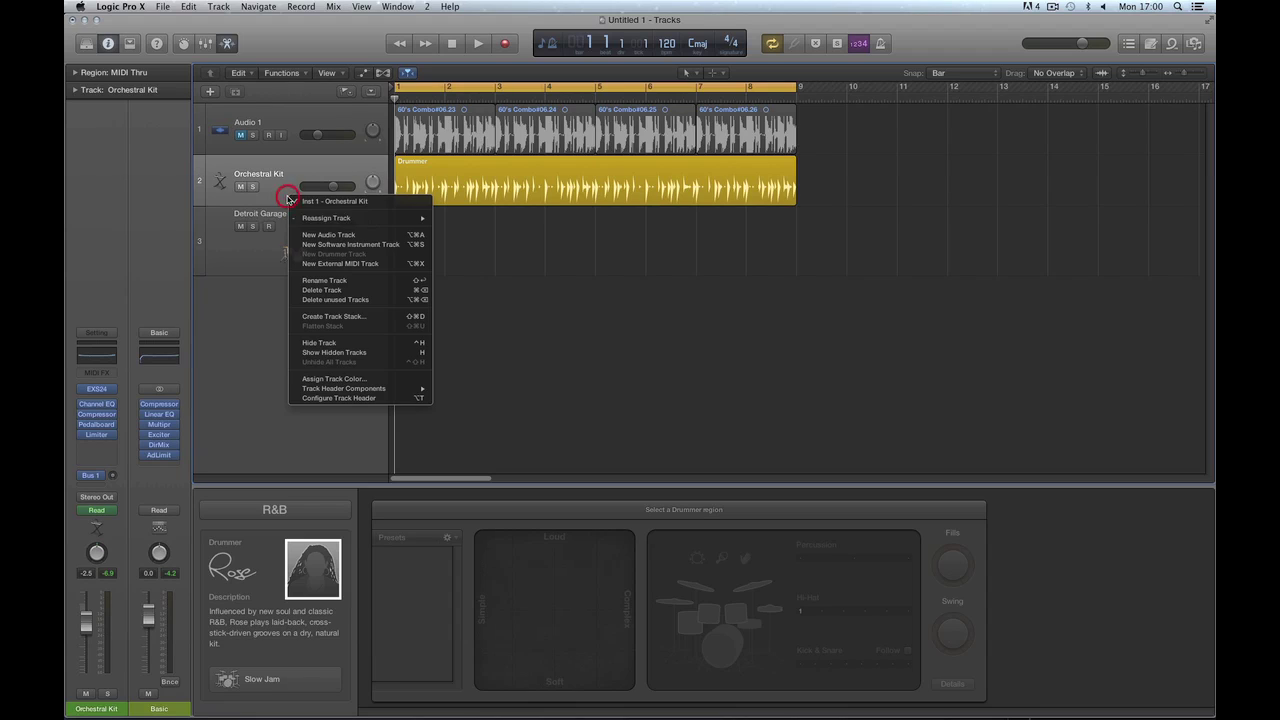
{"action": "mouse_move", "coordinate": [338, 389]}
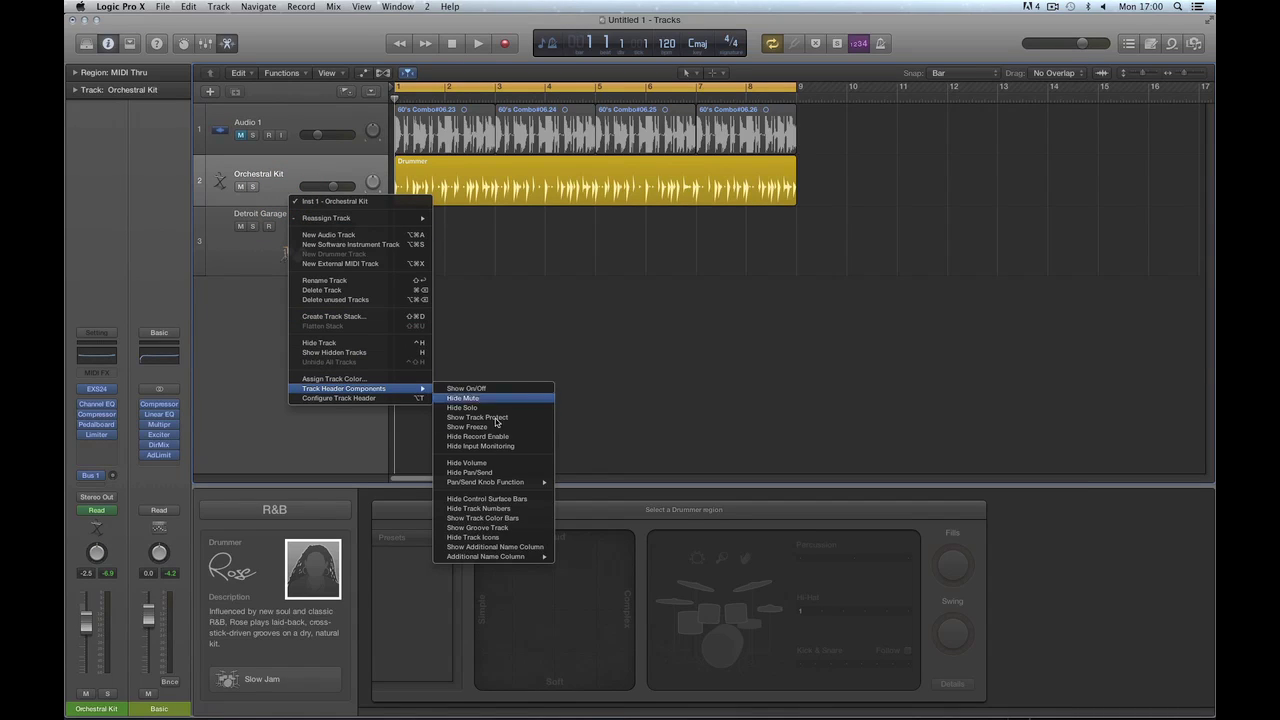
{"action": "left_click", "coordinate": [500, 519]}
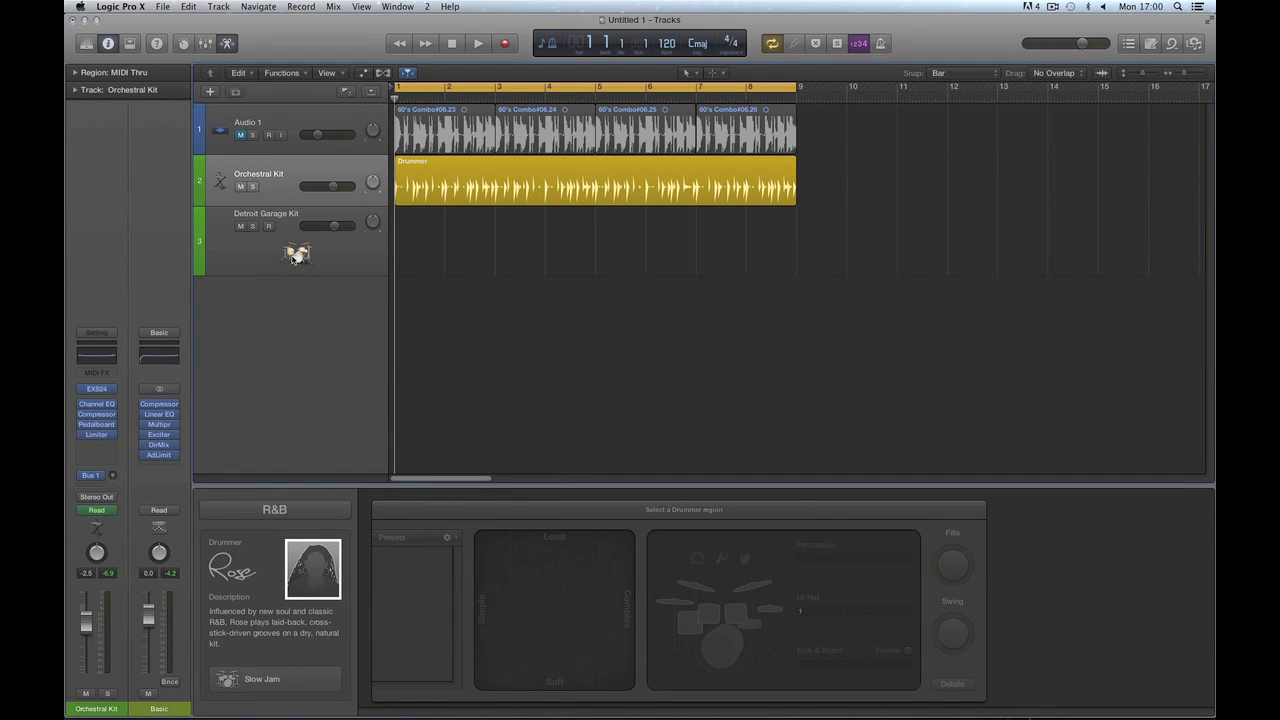
{"action": "left_click", "coordinate": [310, 173]}
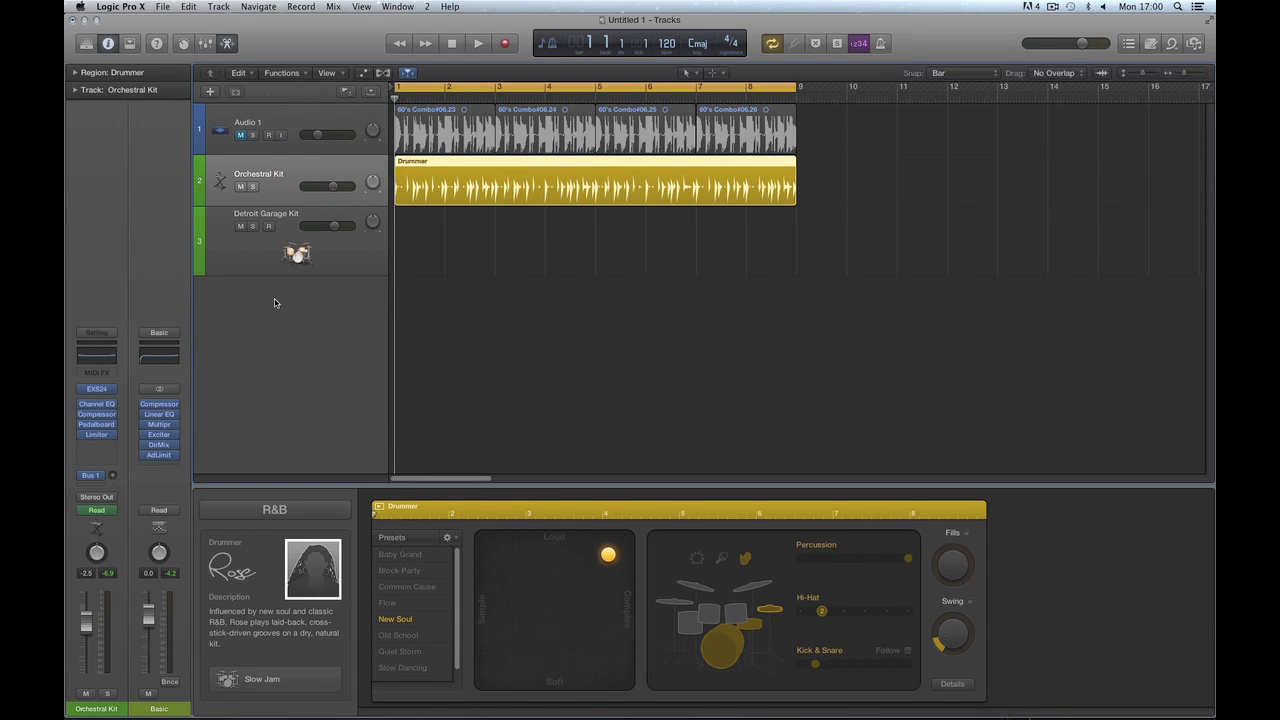
{"action": "mouse_move", "coordinate": [115, 392]}
{"action": "mouse_move", "coordinate": [229, 679]}
{"action": "left_click", "coordinate": [426, 229]}
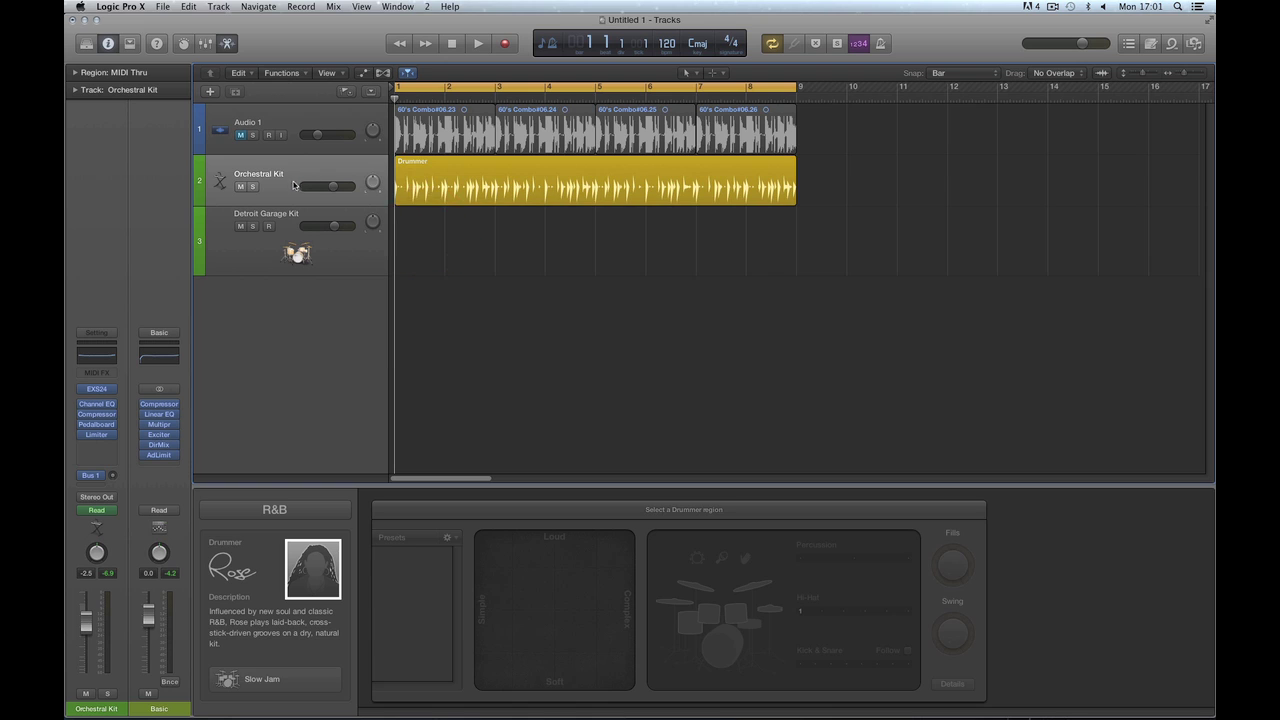
Bring up the color palette for the Drummer region, try a muted gold, and set it back to bright gold
{"action": "left_click", "coordinate": [292, 185]}
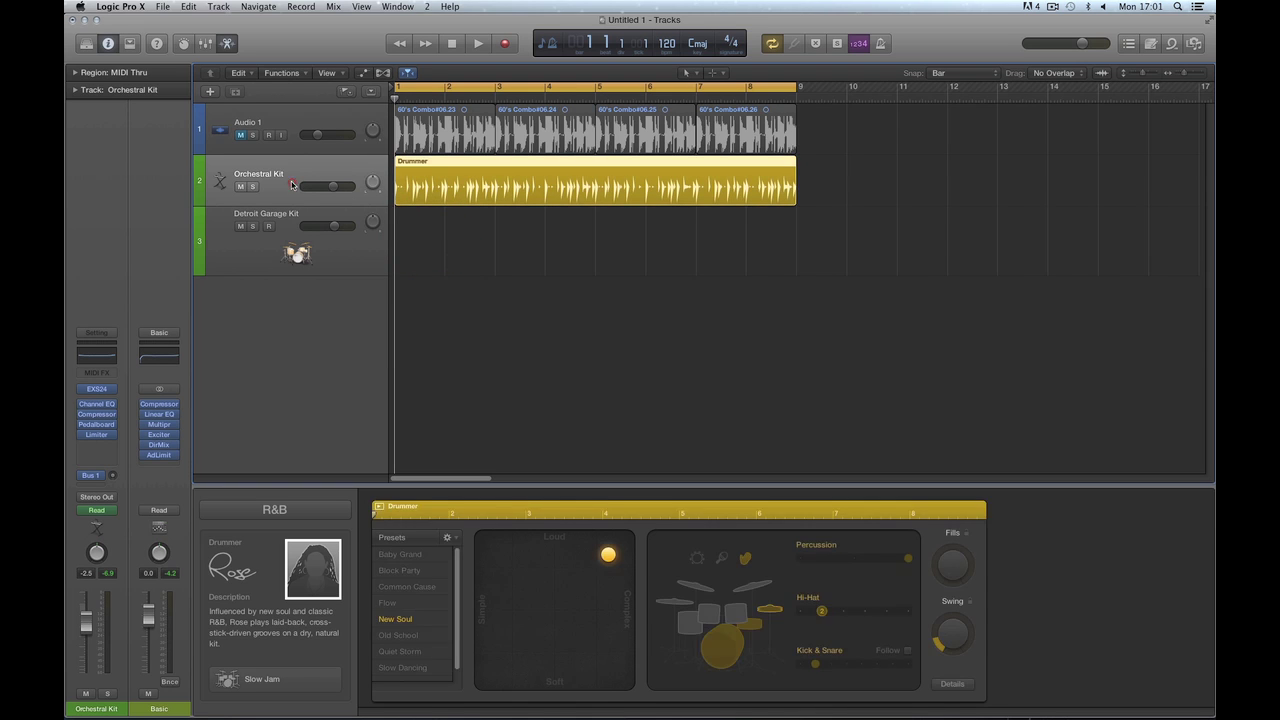
{"action": "left_click", "coordinate": [423, 173]}
{"action": "left_click", "coordinate": [432, 161]}
{"action": "key", "text": "alt+c"}
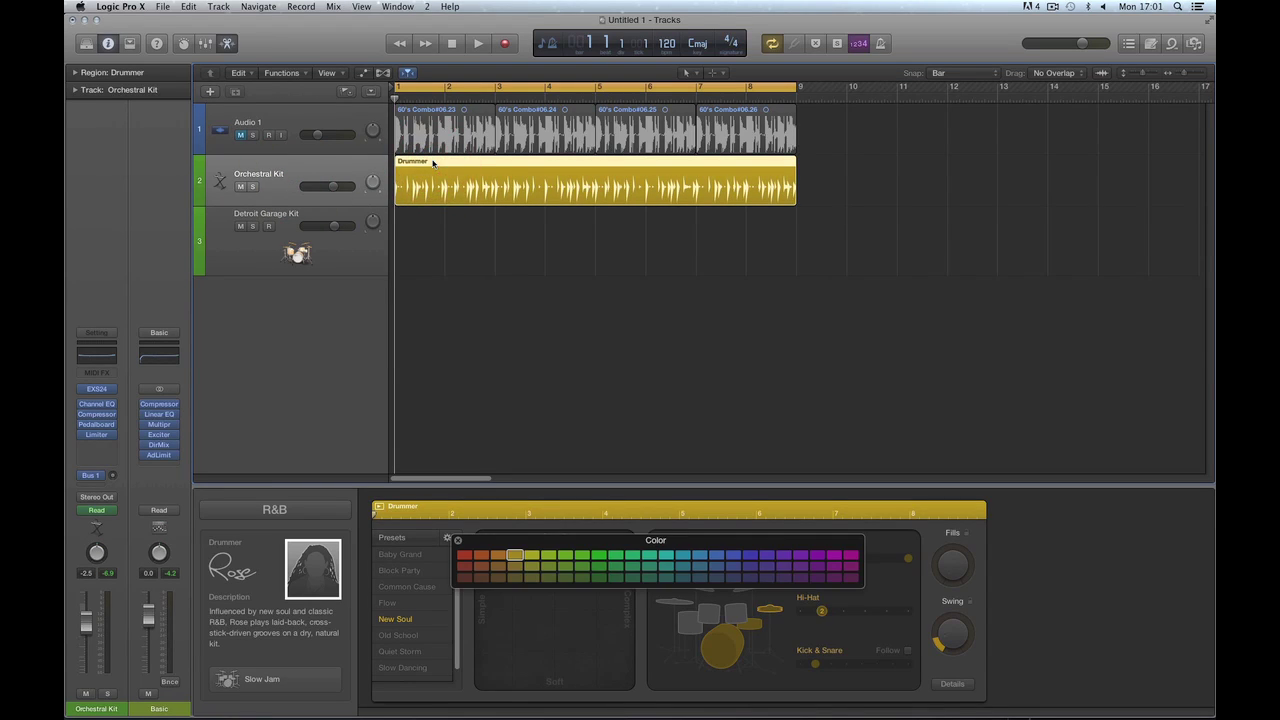
{"action": "left_click", "coordinate": [518, 569]}
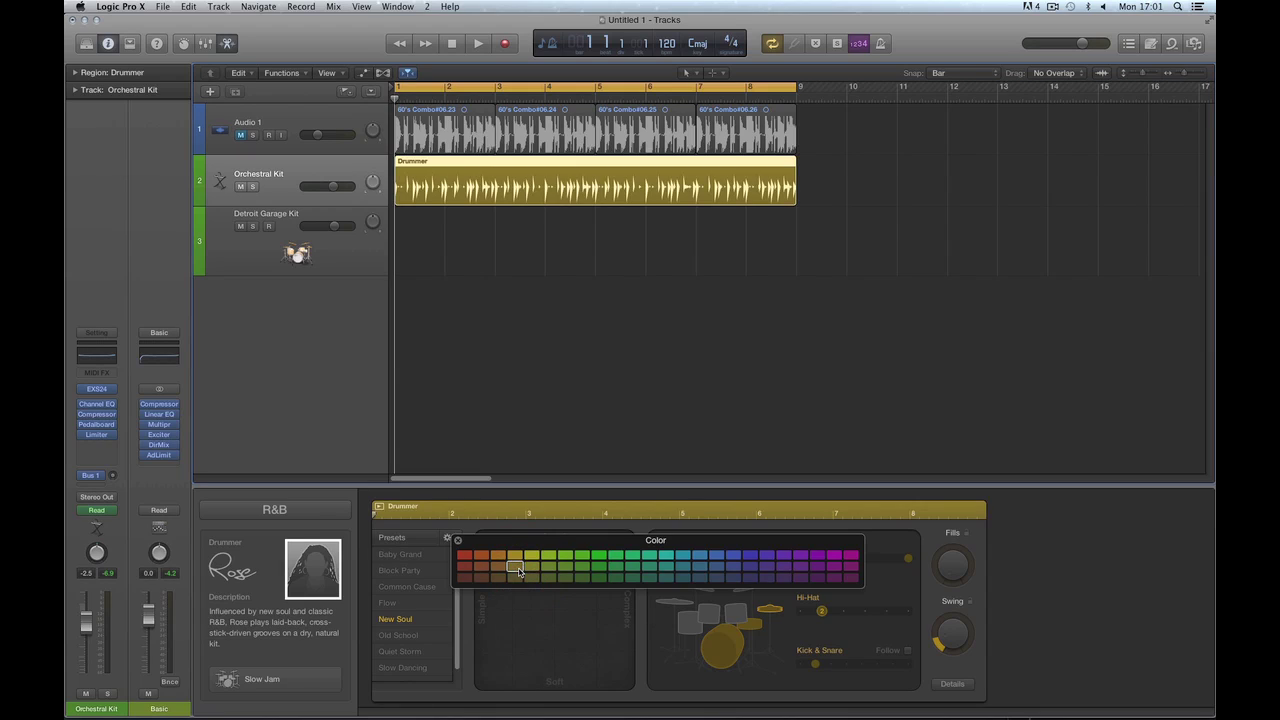
{"action": "left_click", "coordinate": [515, 556]}
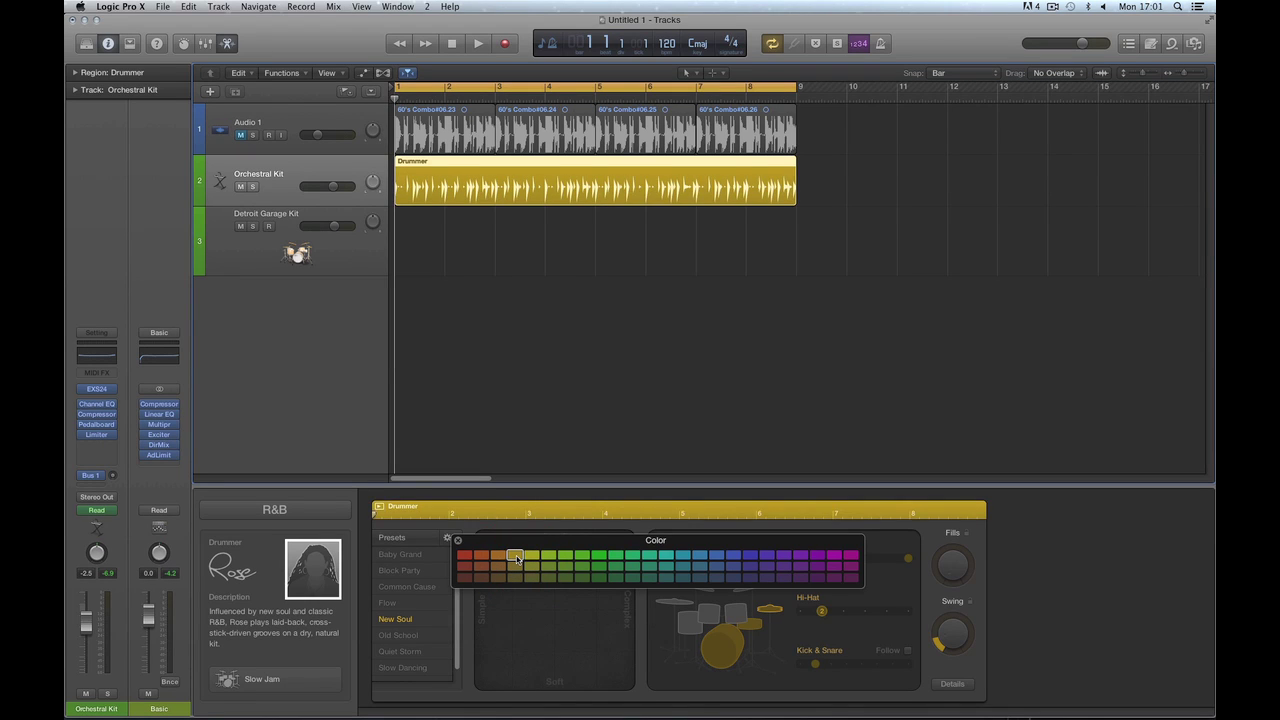
Color the Orchestral Kit track bright gold to match its Drummer region and close the color palette
{"action": "left_click", "coordinate": [471, 225]}
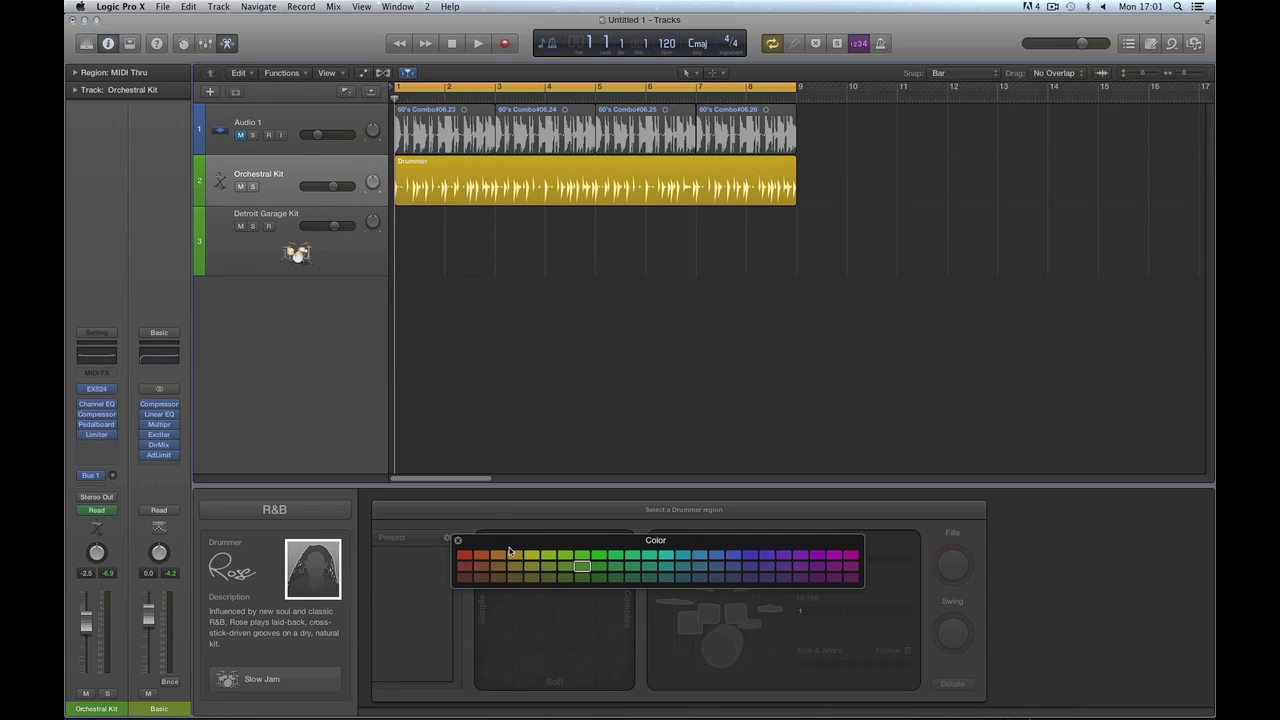
{"action": "left_click", "coordinate": [512, 556]}
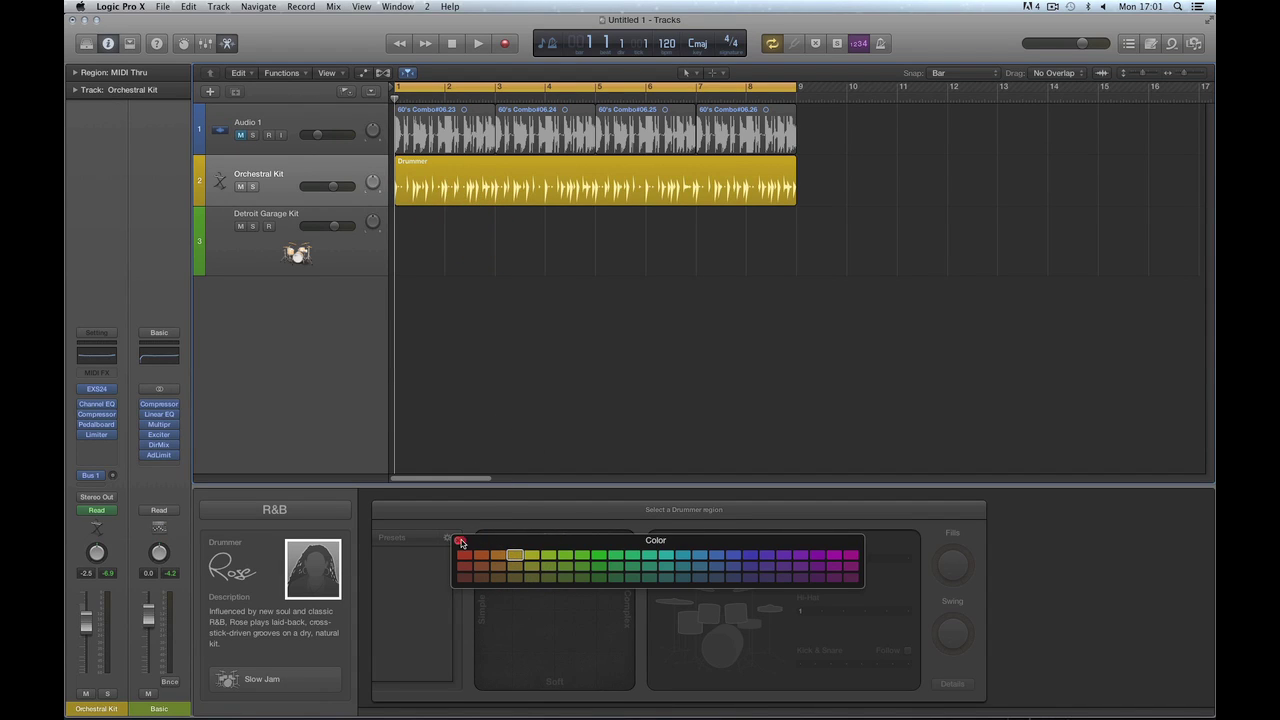
{"action": "left_click", "coordinate": [457, 540]}
Draw a new Drummer region at bar 9 on the Orchestral Kit track with the Pencil tool
{"action": "key", "text": "t"}
{"action": "left_click", "coordinate": [512, 421]}
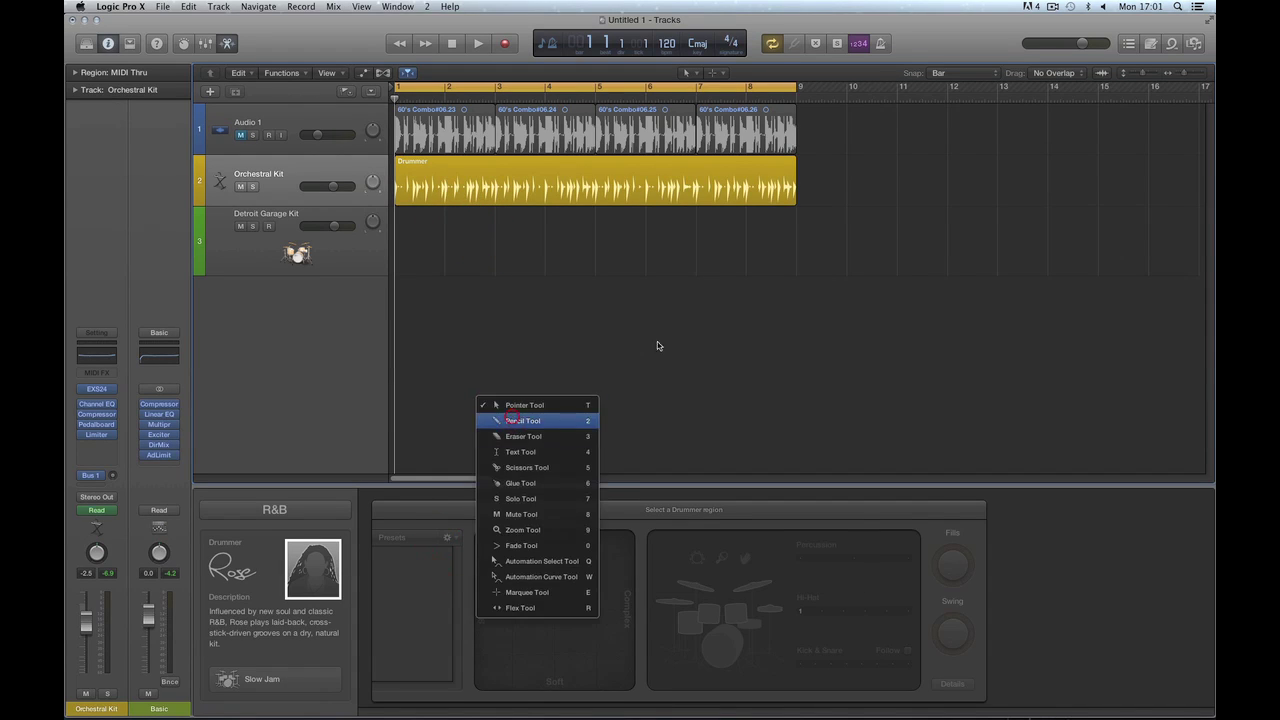
{"action": "left_click", "coordinate": [810, 178]}
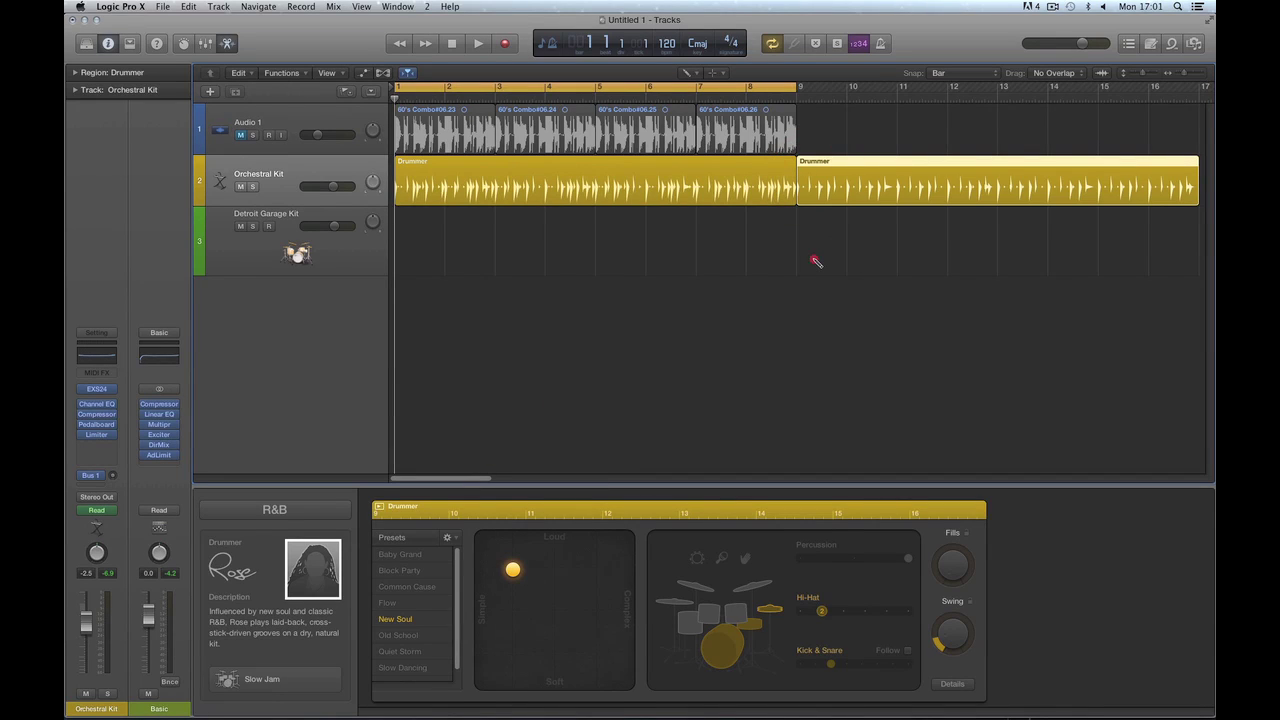
Draw an empty region at bar 9 on the Detroit Garage Kit track, delete it, and reselect the Orchestral Kit track
{"action": "left_click", "coordinate": [816, 262]}
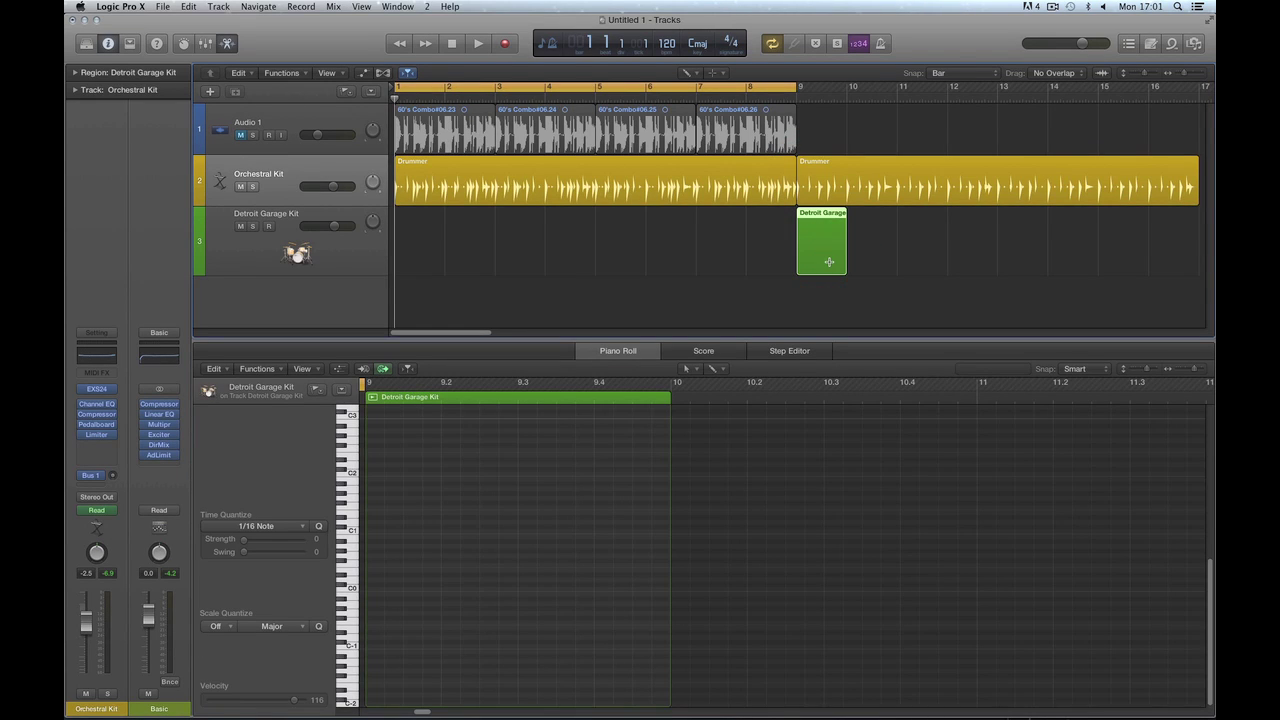
{"action": "key", "text": "Delete"}
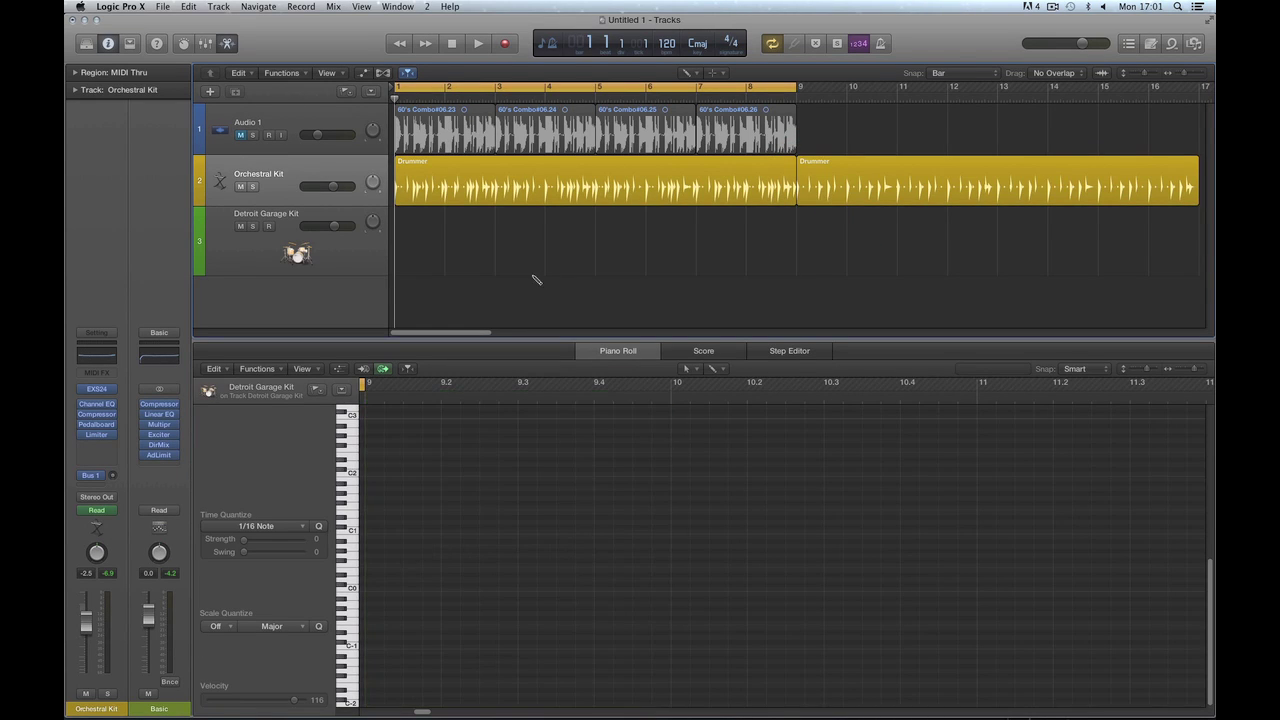
{"action": "left_click", "coordinate": [357, 165]}
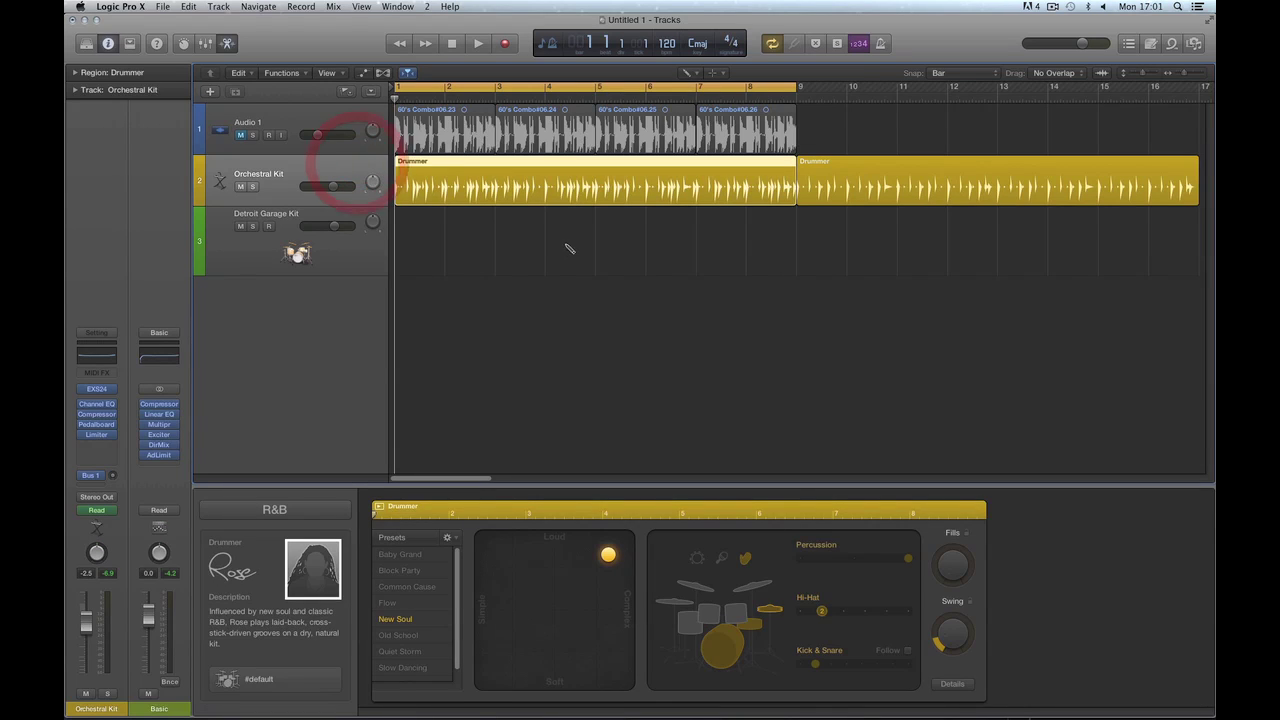
Delete both Drummer regions from the Orchestral Kit track with the Pointer tool active
{"action": "right_click", "coordinate": [686, 258]}
{"action": "left_click", "coordinate": [716, 262]}
{"action": "left_click", "coordinate": [831, 163]}
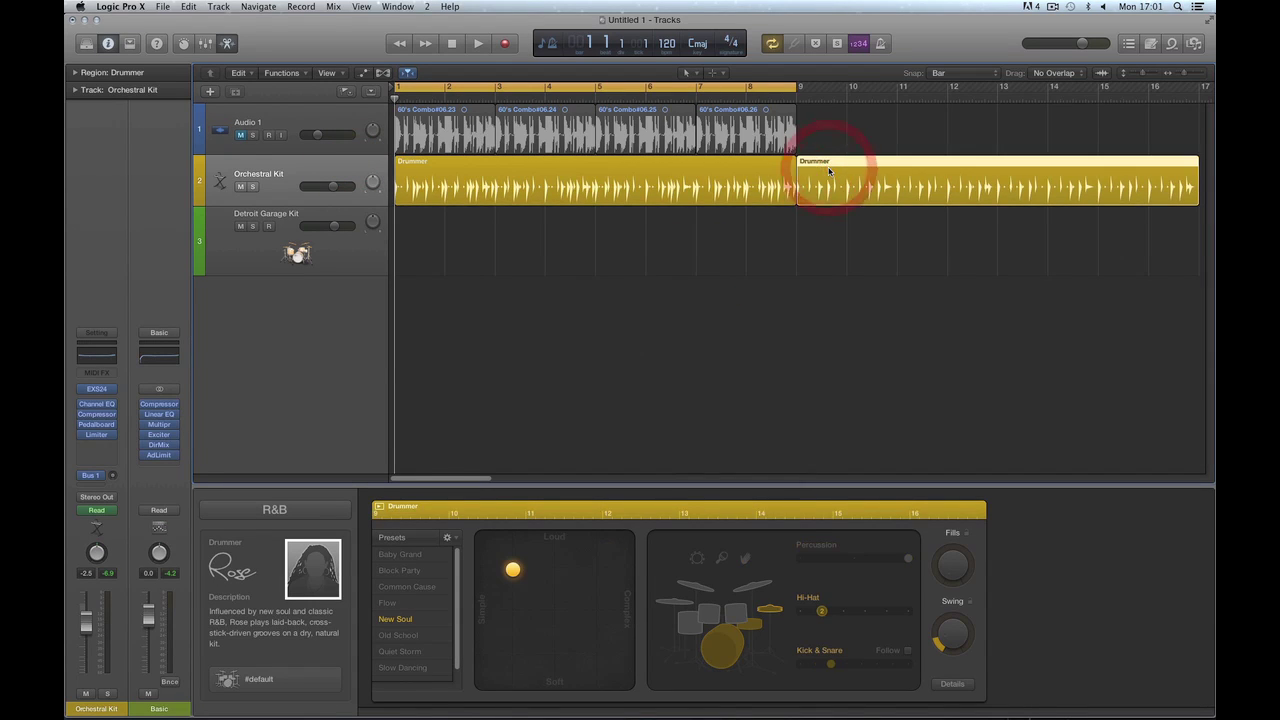
{"action": "key", "text": "Delete"}
{"action": "left_click", "coordinate": [636, 167]}
{"action": "key", "text": "Delete"}
Delete the Orchestral Kit and Detroit Garage Kit tracks
{"action": "left_click", "coordinate": [363, 169]}
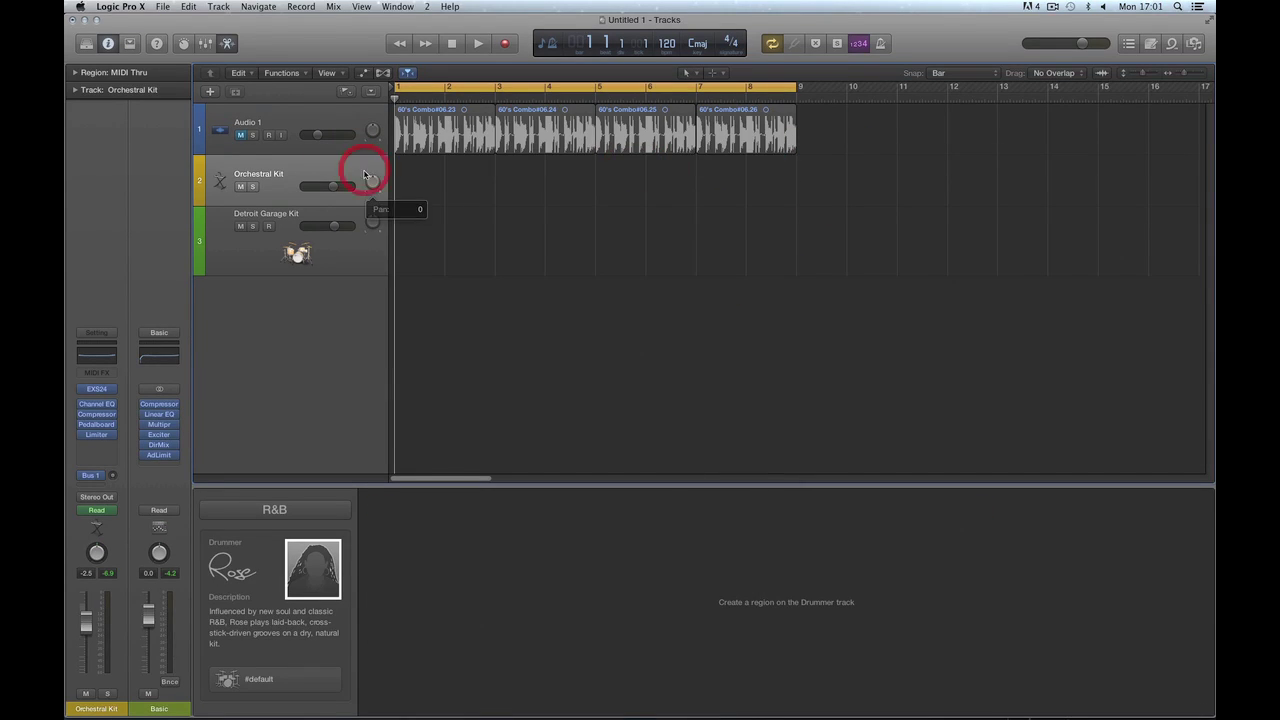
{"action": "key", "text": "Delete"}
{"action": "key", "text": "Delete"}
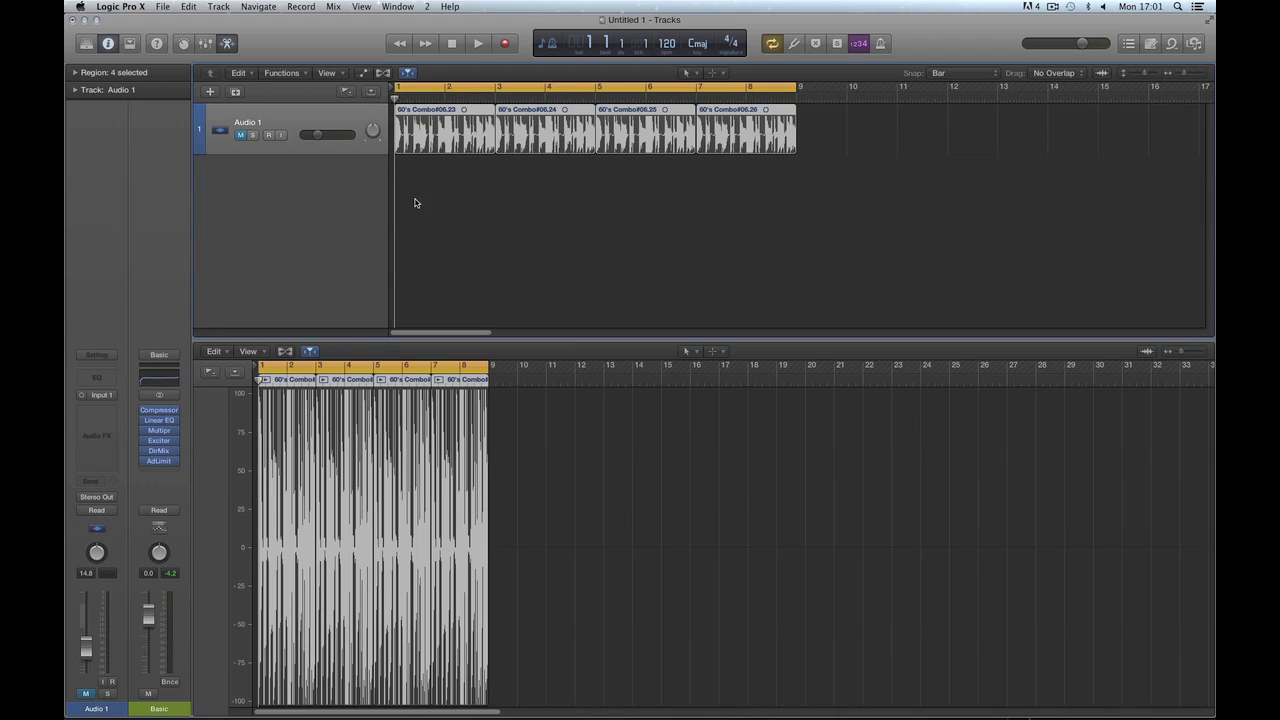
Hide the editor area and create one new Drummer track
{"action": "left_click", "coordinate": [226, 43]}
{"action": "left_click", "coordinate": [208, 92]}
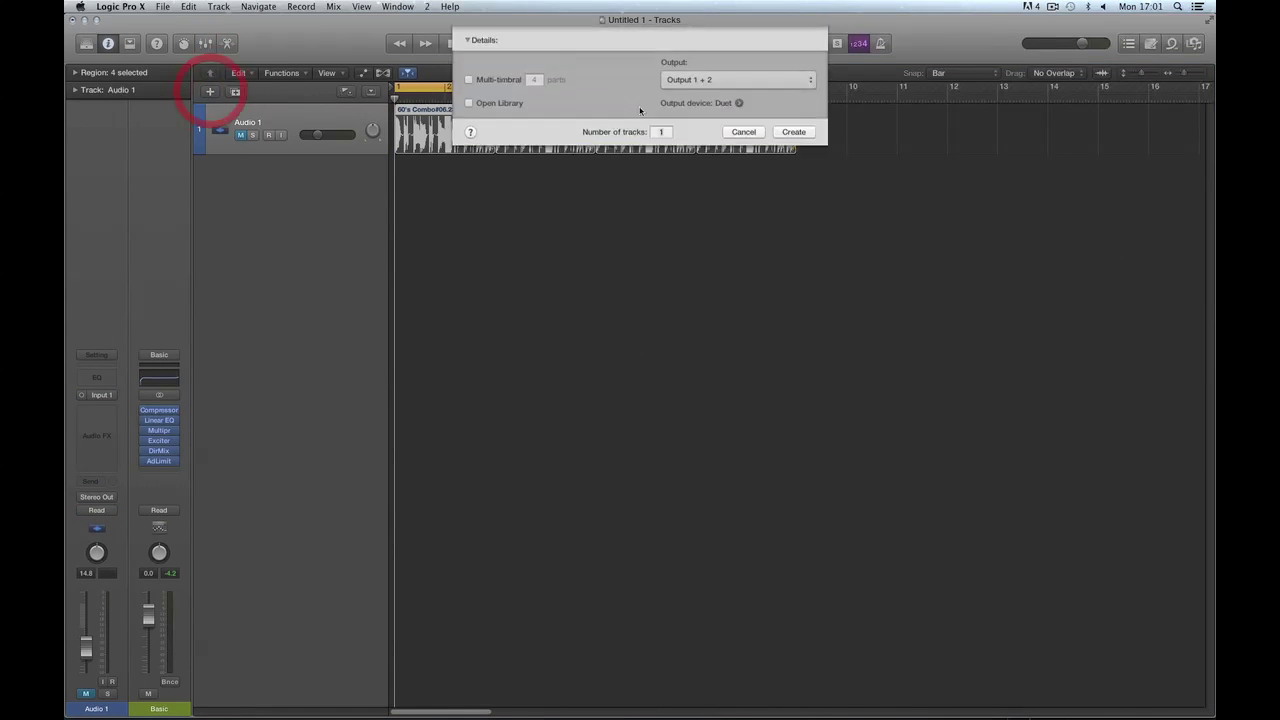
{"action": "left_click", "coordinate": [762, 52]}
{"action": "left_click", "coordinate": [797, 195]}
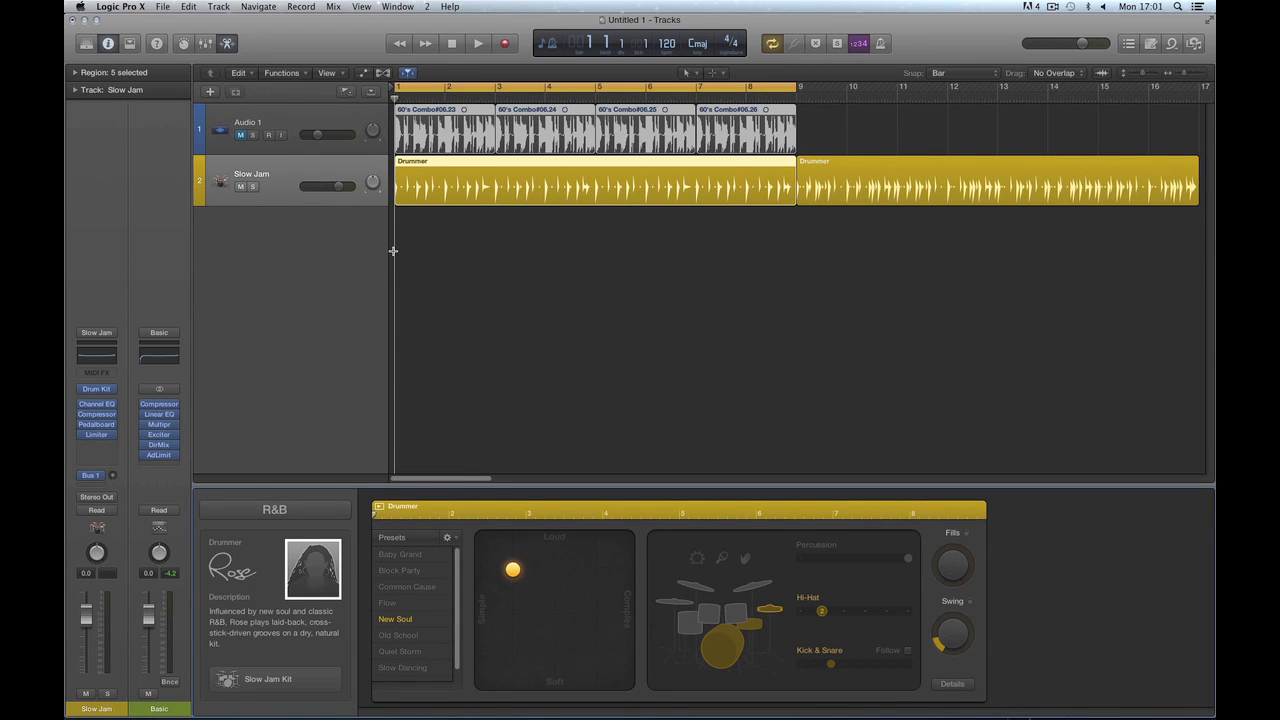
Delete both default Drummer regions from the Slow Jam track
{"action": "left_click", "coordinate": [314, 171]}
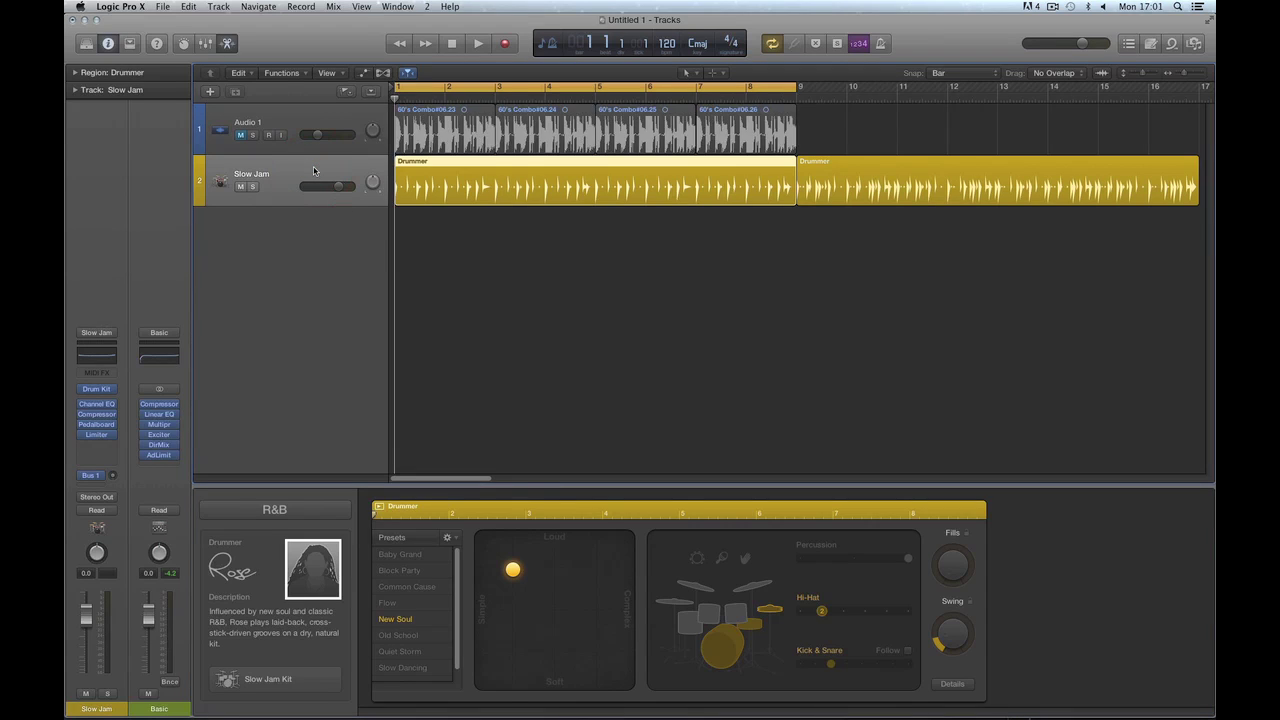
{"action": "key", "text": "super+Left"}
{"action": "key", "text": "super+Left"}
{"action": "key", "text": "super+Left"}
{"action": "key", "text": "super+Left"}
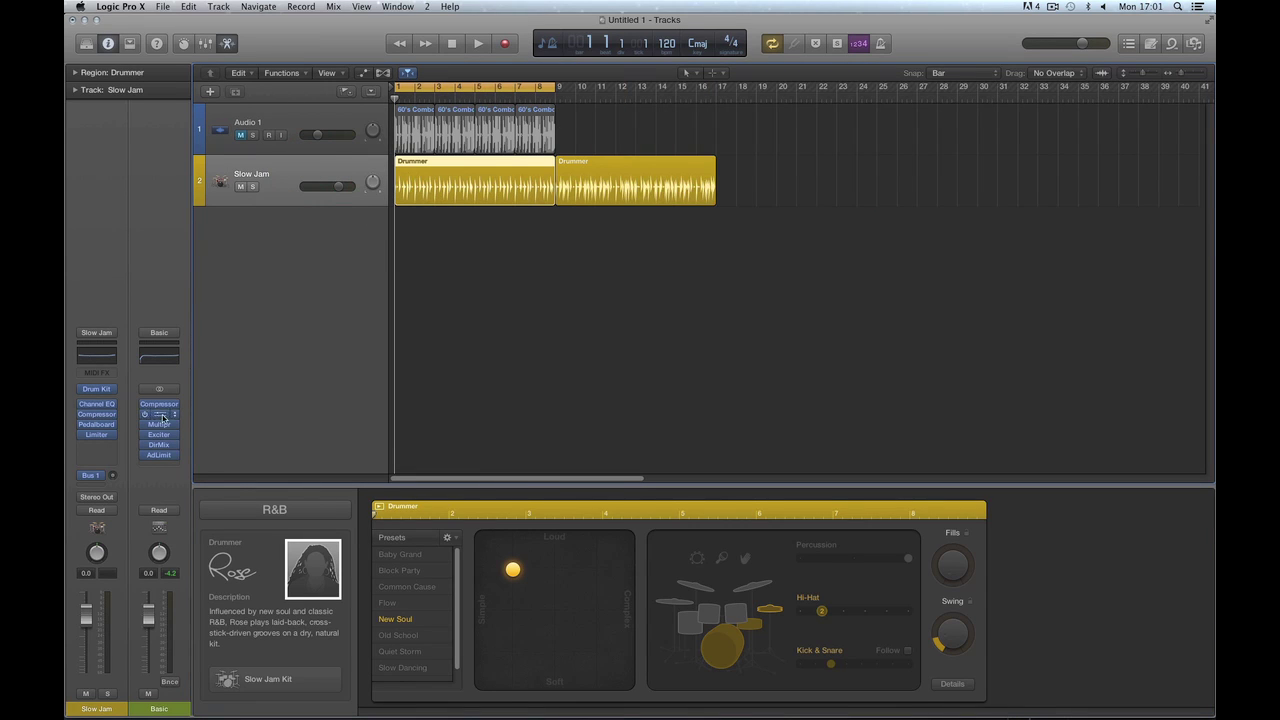
{"action": "left_click", "coordinate": [228, 672]}
{"action": "left_click", "coordinate": [100, 52]}
{"action": "left_click_drag", "start_coordinate": [772, 178], "coordinate": [371, 181]}
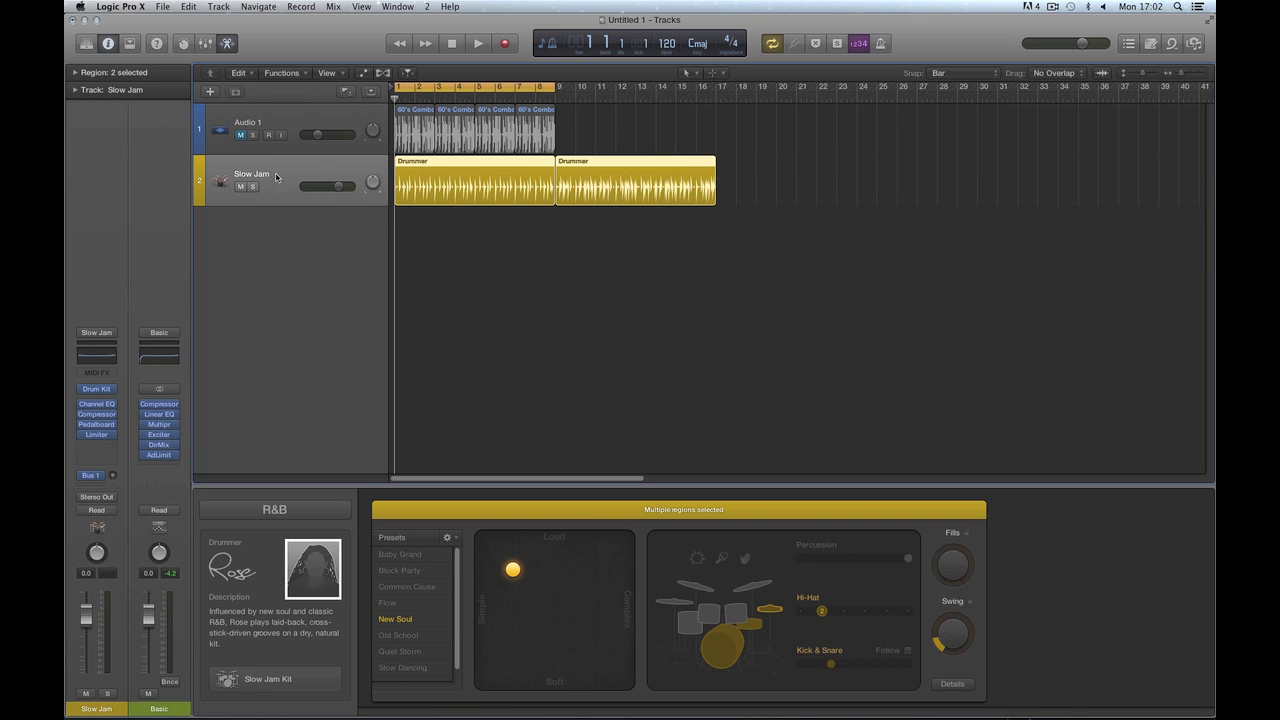
{"action": "key", "text": "Delete"}
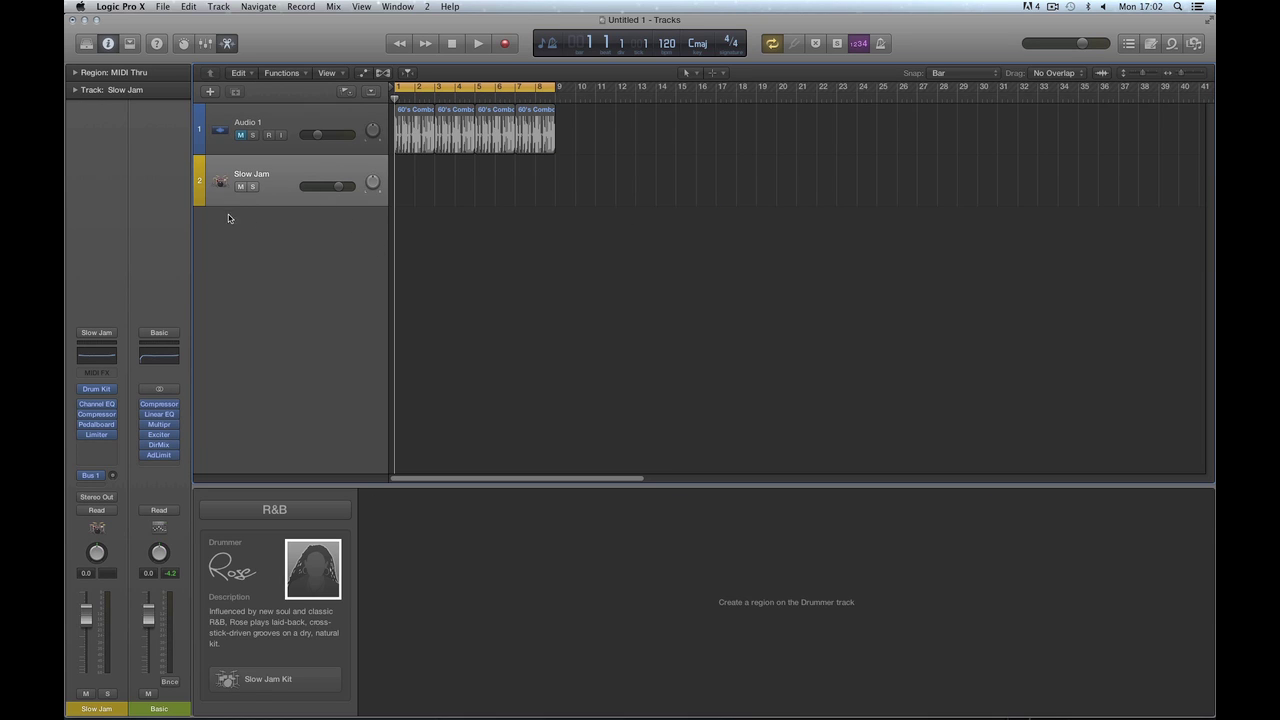
Color the Slow Jam track green using the color palette, and change it to blue
{"action": "left_click", "coordinate": [293, 197]}
{"action": "key", "text": "alt+c"}
{"action": "left_click", "coordinate": [582, 558]}
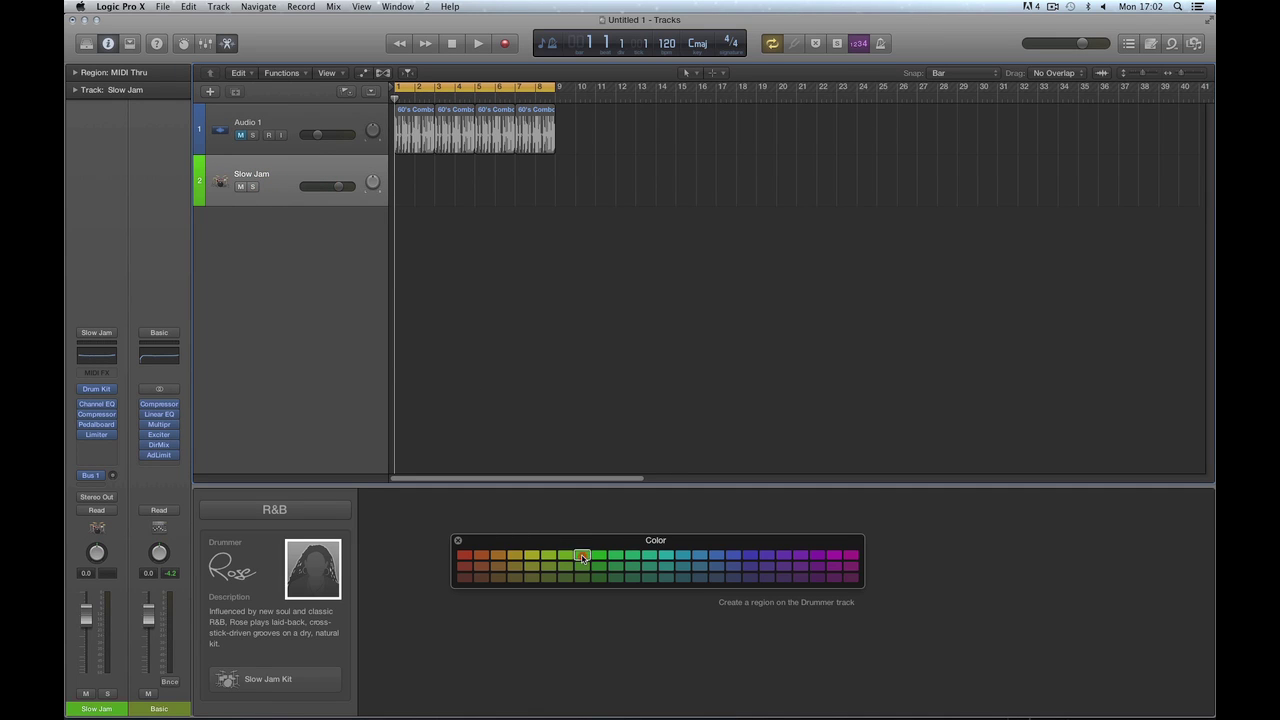
{"action": "left_click", "coordinate": [716, 556]}
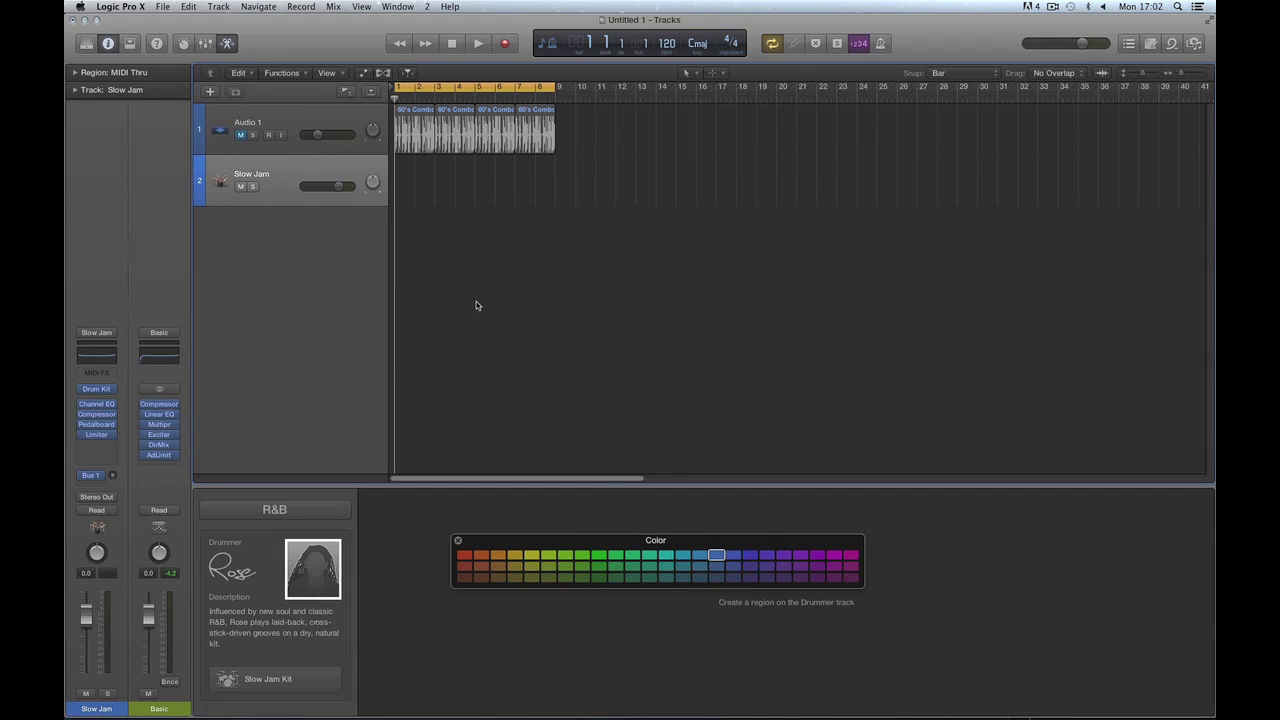
Draw Drummer regions at bars 1 and 9 on the blue Slow Jam track with the Pencil tool, and delete both
{"action": "key", "text": "t"}
{"action": "key", "text": "Down"}
{"action": "key", "text": "Return"}
{"action": "left_click", "coordinate": [407, 193]}
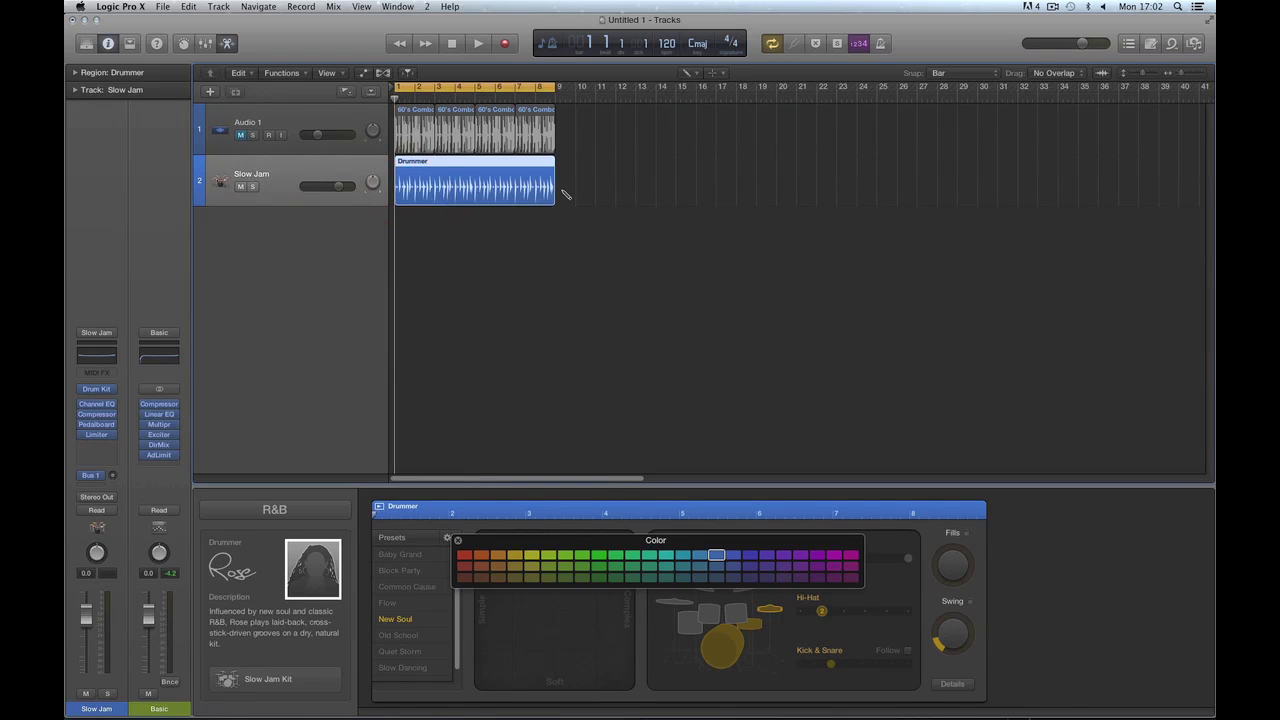
{"action": "left_click", "coordinate": [566, 188]}
{"action": "key", "text": "Delete"}
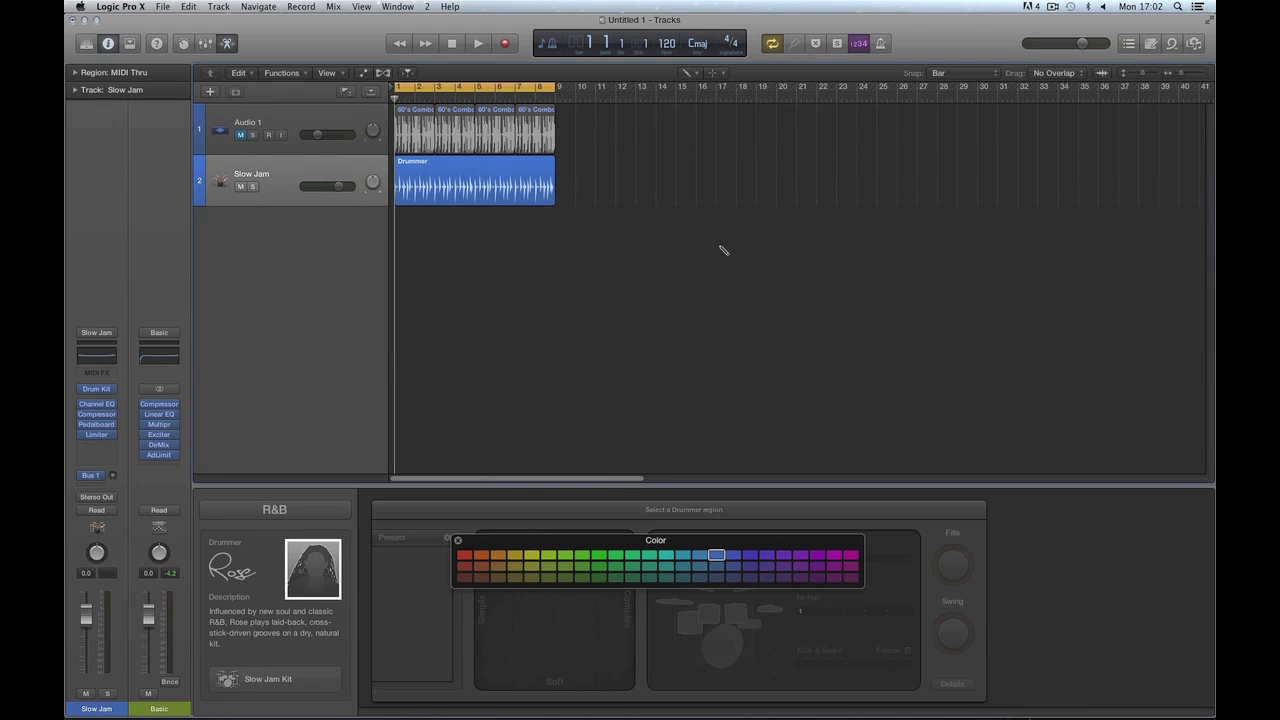
{"action": "left_click", "coordinate": [512, 181]}
Change the Slow Jam track's color to purple and draw two new Drummer regions at bars 1 and 9
{"action": "left_click", "coordinate": [783, 555]}
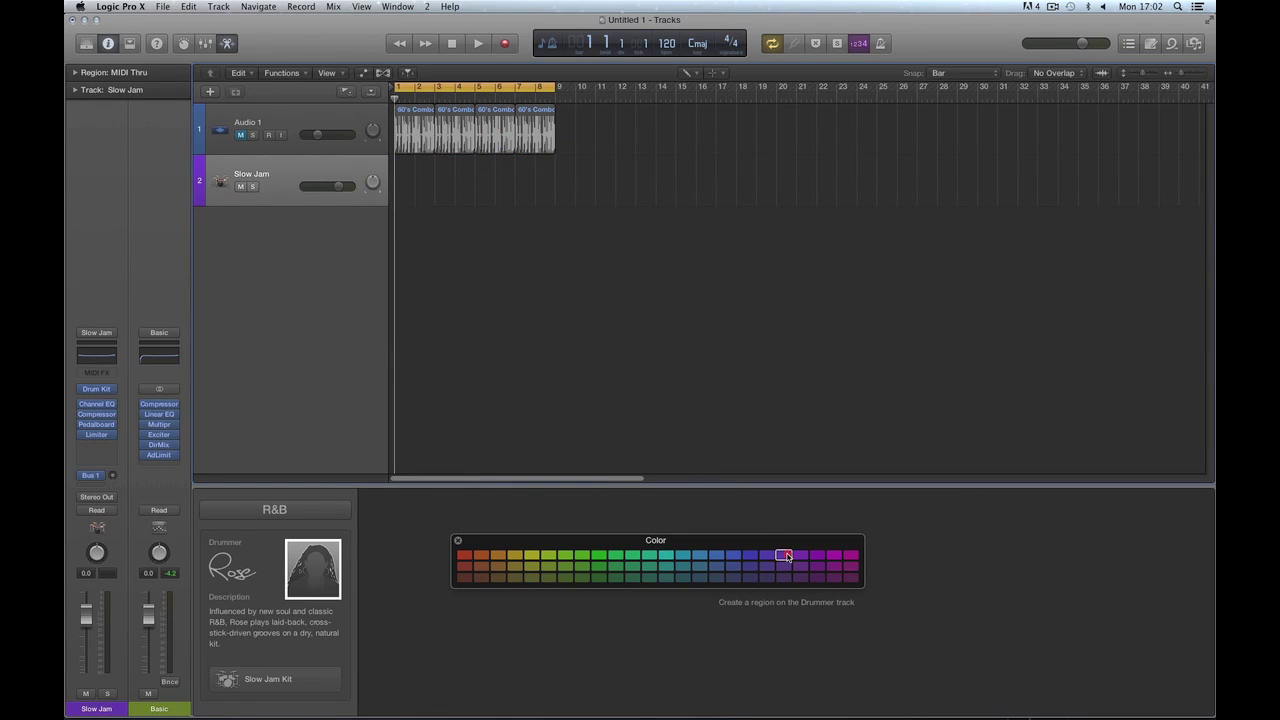
{"action": "left_click", "coordinate": [408, 187]}
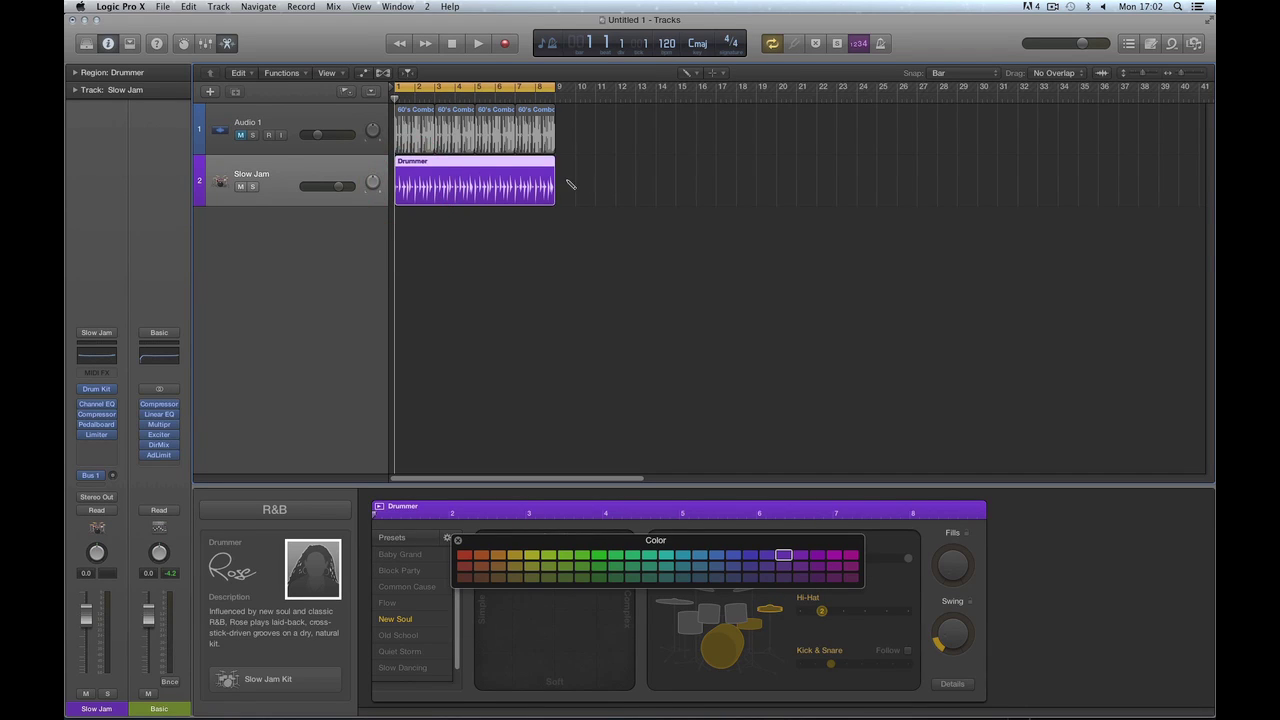
{"action": "left_click", "coordinate": [570, 183]}
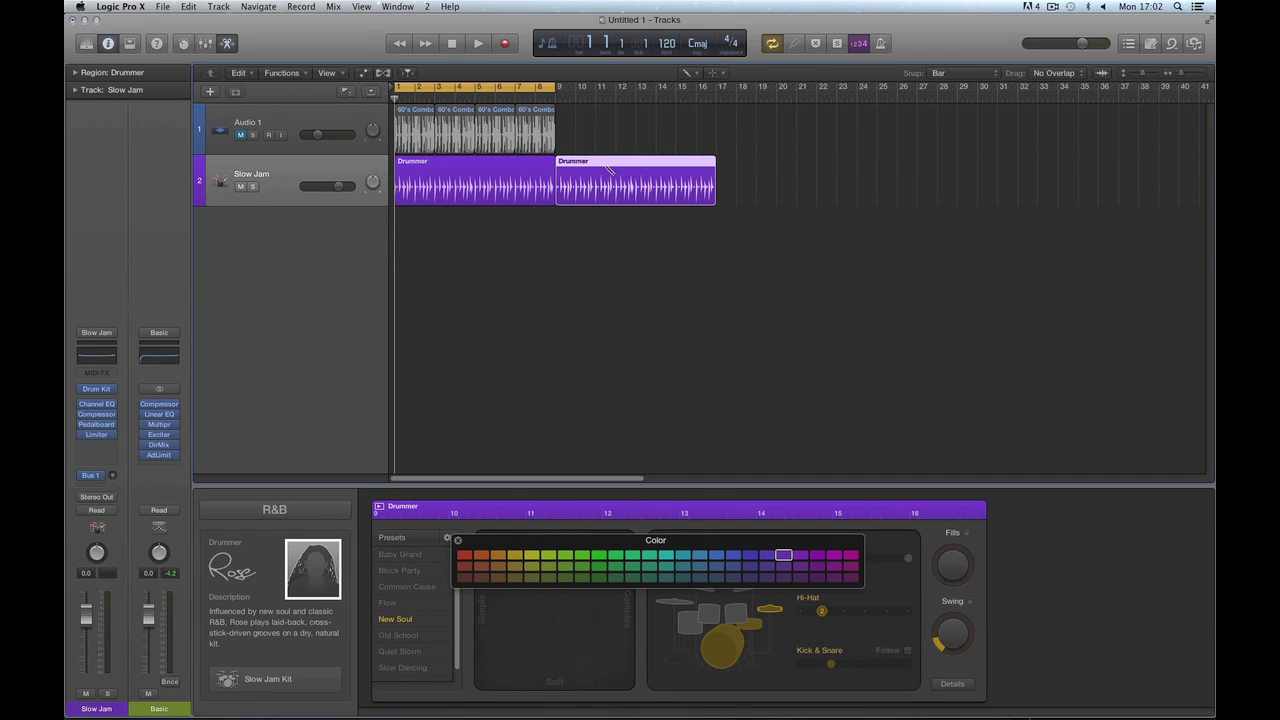
Delete both purple Drummer regions from the Slow Jam track and change the track's color to olive yellow
{"action": "left_click", "coordinate": [607, 168]}
{"action": "left_click", "coordinate": [445, 166]}
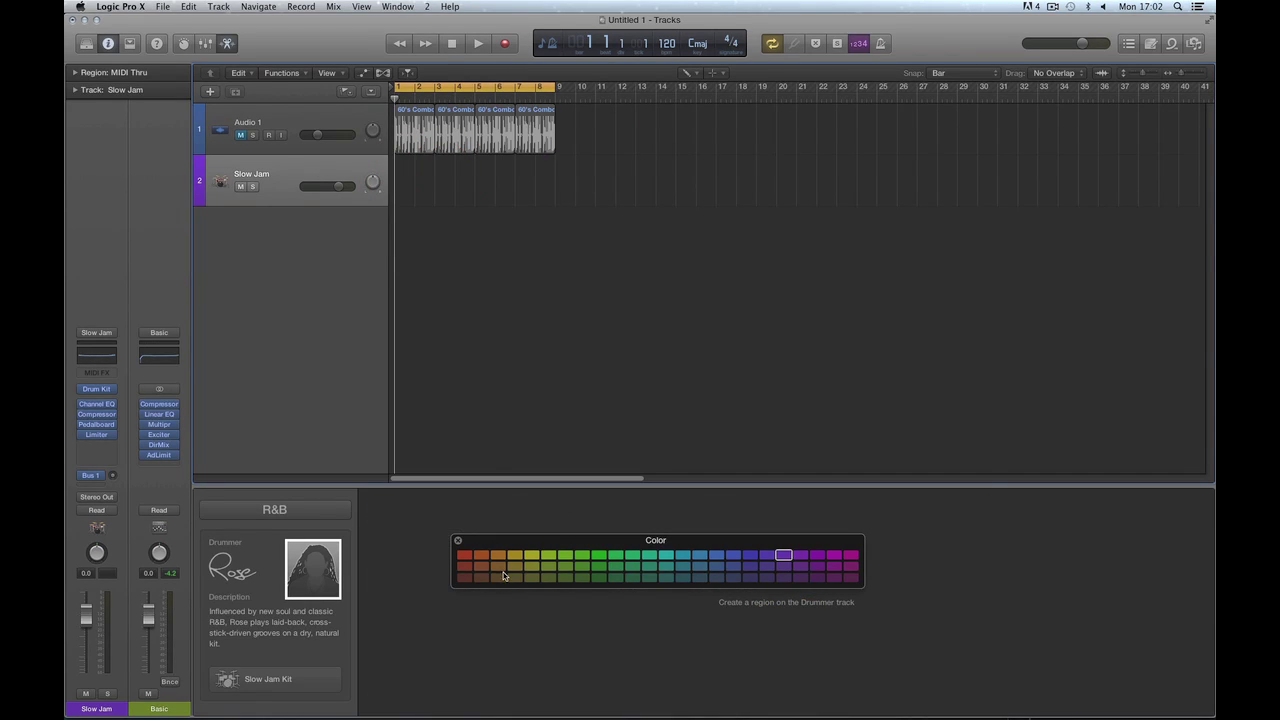
{"action": "left_click", "coordinate": [531, 566]}
Draw three Drummer regions at bars 1, 9 and 17 on the olive-yellow Slow Jam track with the Pencil tool
{"action": "left_click", "coordinate": [412, 188]}
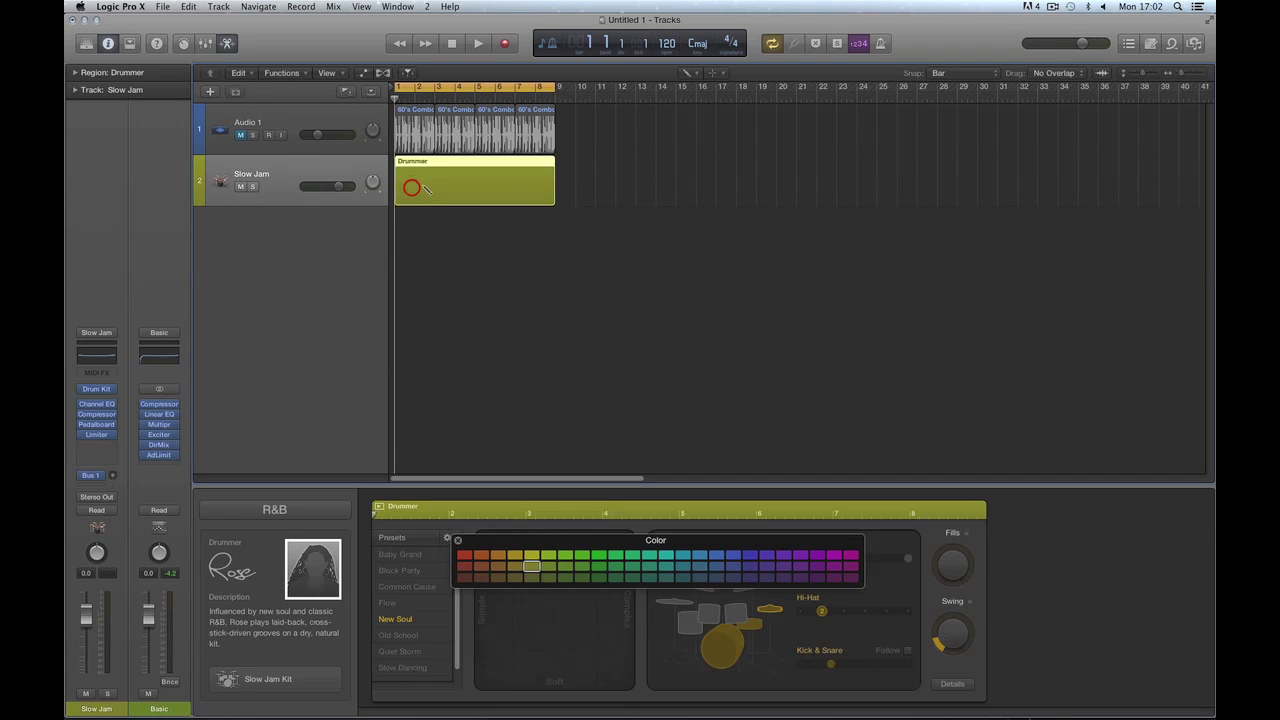
{"action": "left_click", "coordinate": [566, 178]}
{"action": "left_click", "coordinate": [726, 183]}
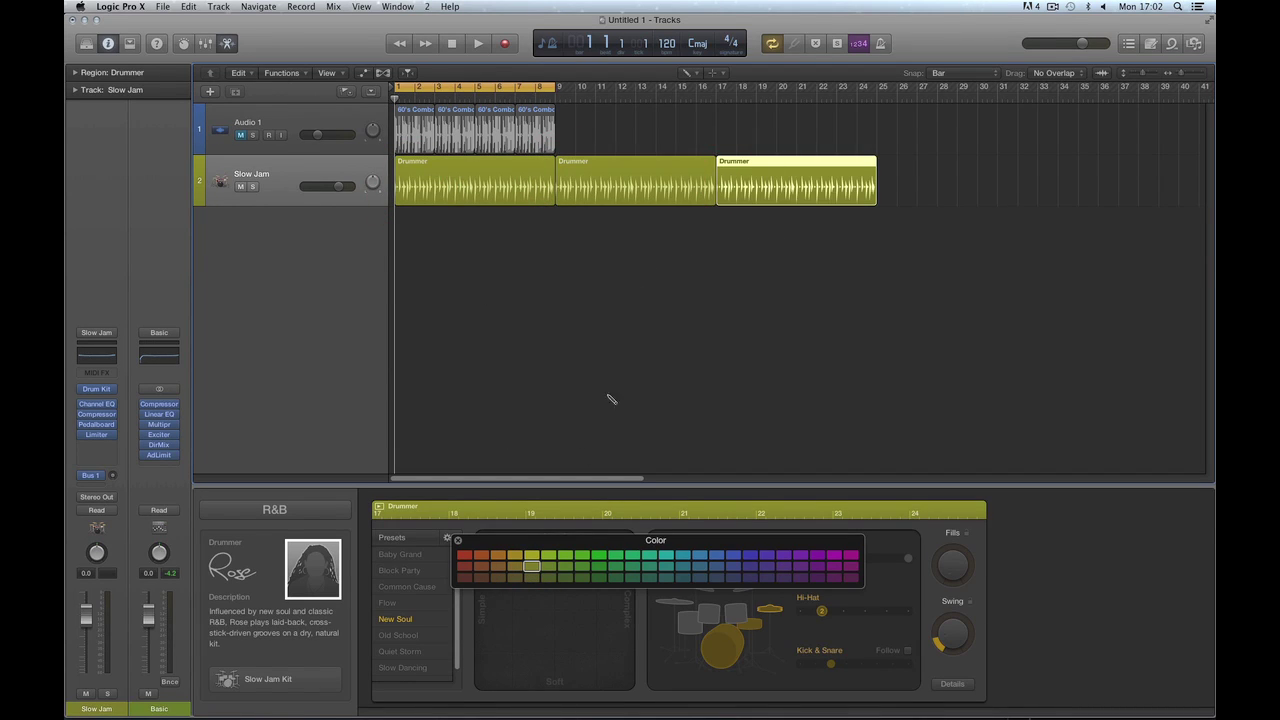
Select the three Drummer regions with the Pointer tool and color them gold, then blue, leaving the track's own color alone
{"action": "key", "text": "t"}
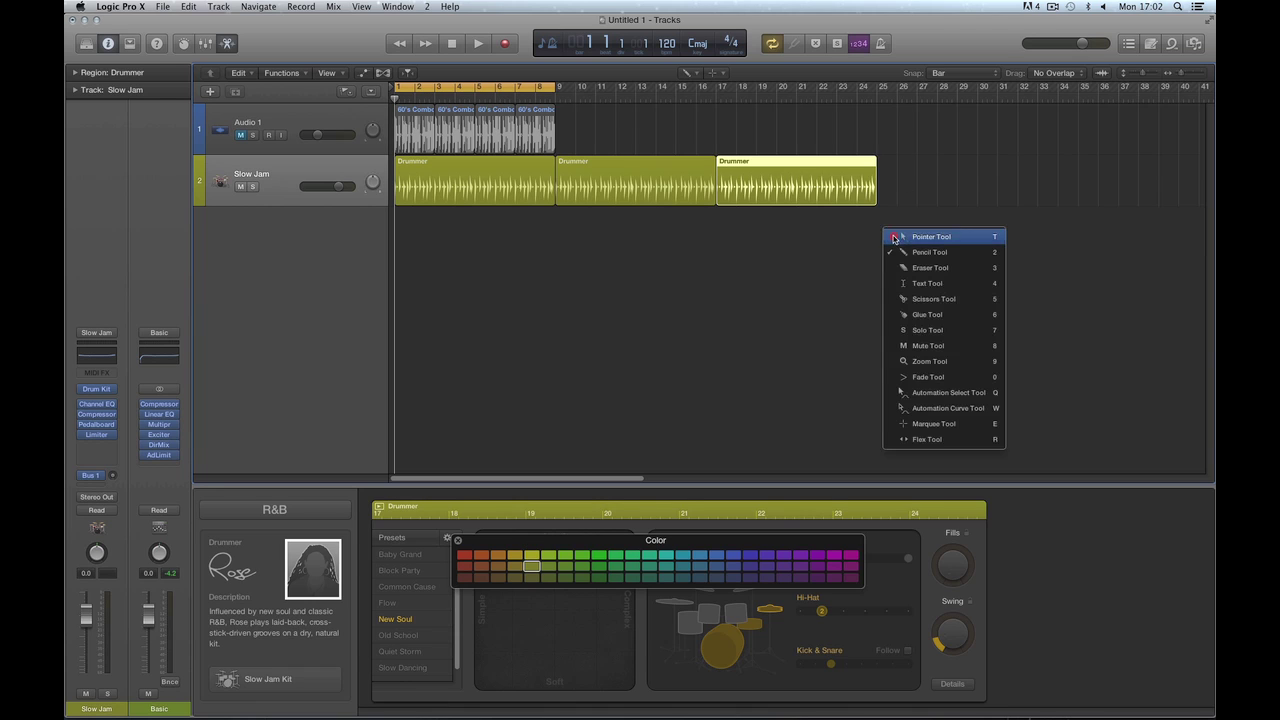
{"action": "left_click", "coordinate": [894, 237]}
{"action": "key", "text": "super+a"}
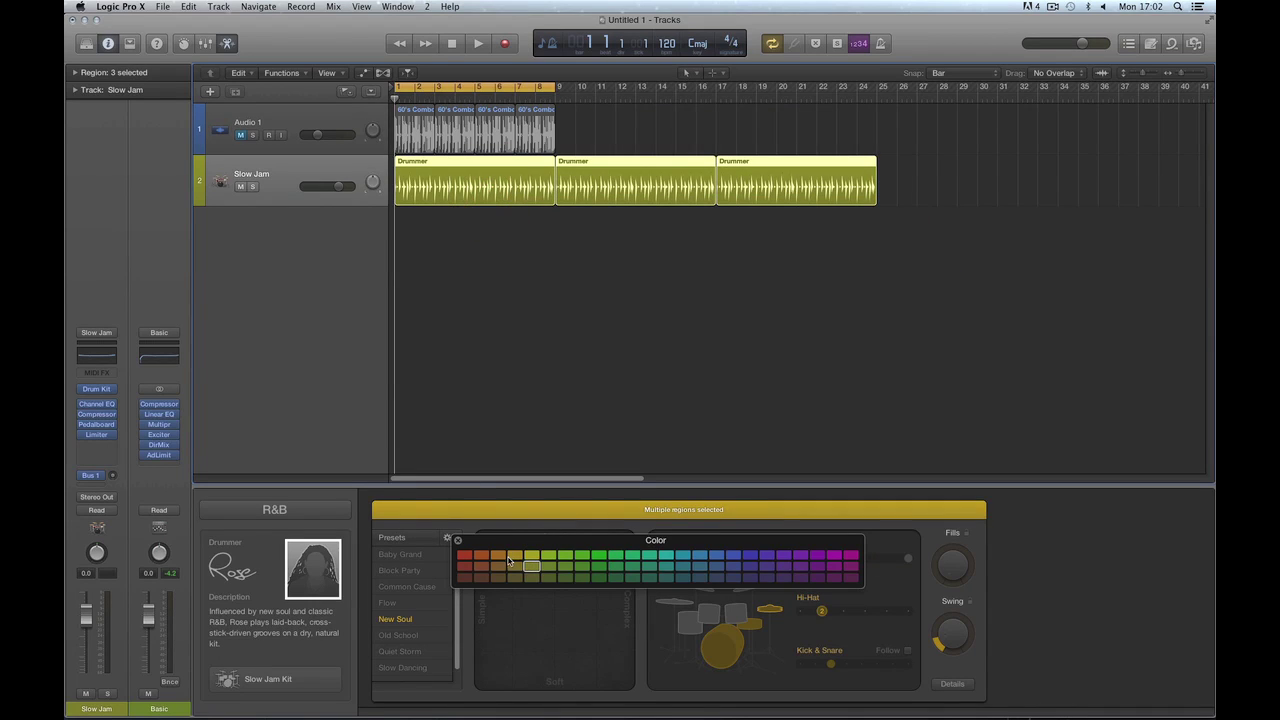
{"action": "left_click", "coordinate": [513, 557]}
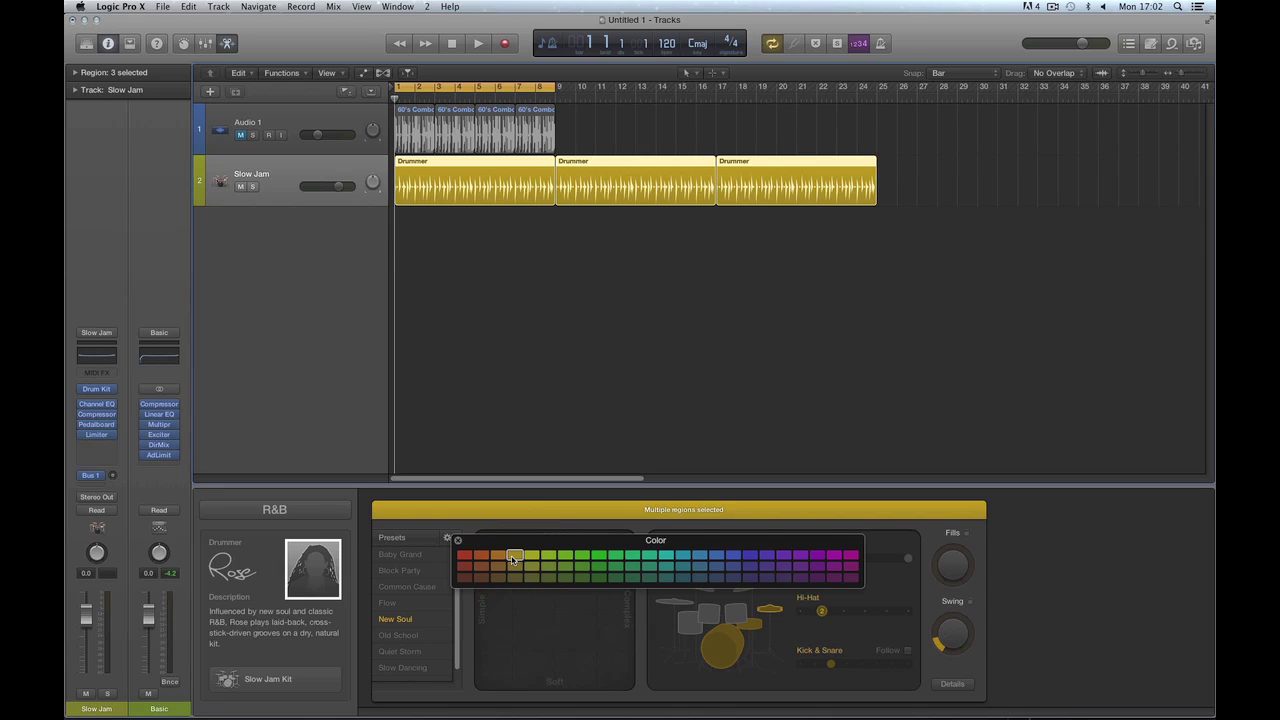
{"action": "left_click_drag", "start_coordinate": [914, 172], "coordinate": [466, 181]}
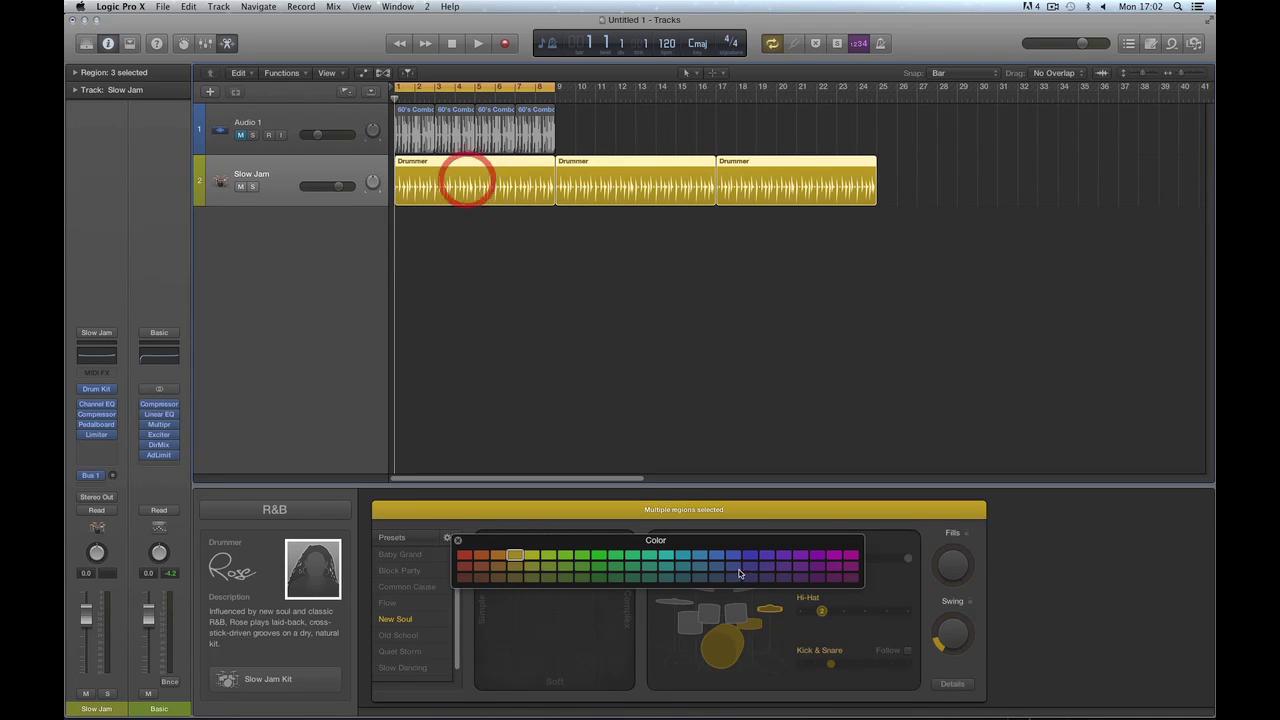
{"action": "left_click", "coordinate": [702, 557]}
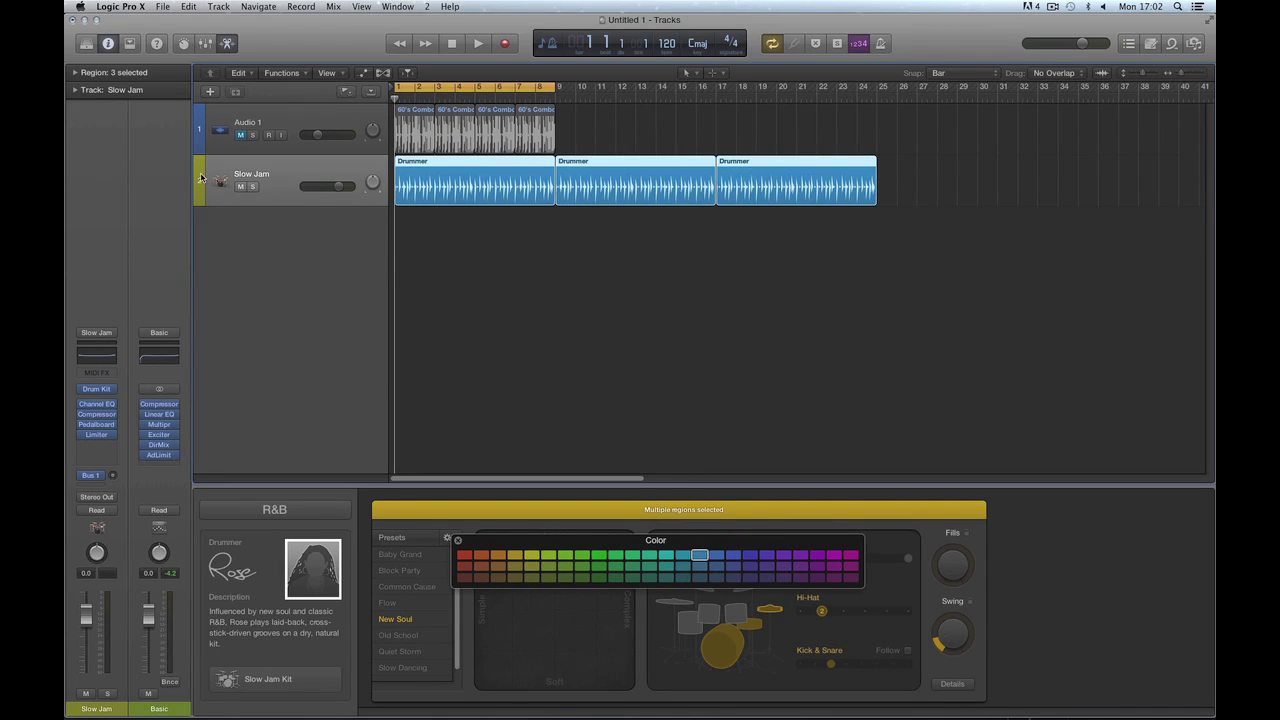
Draw a fourth Drummer region at bar 25 on the Slow Jam track with the Pencil tool
{"action": "key", "text": "t"}
{"action": "left_click", "coordinate": [494, 264]}
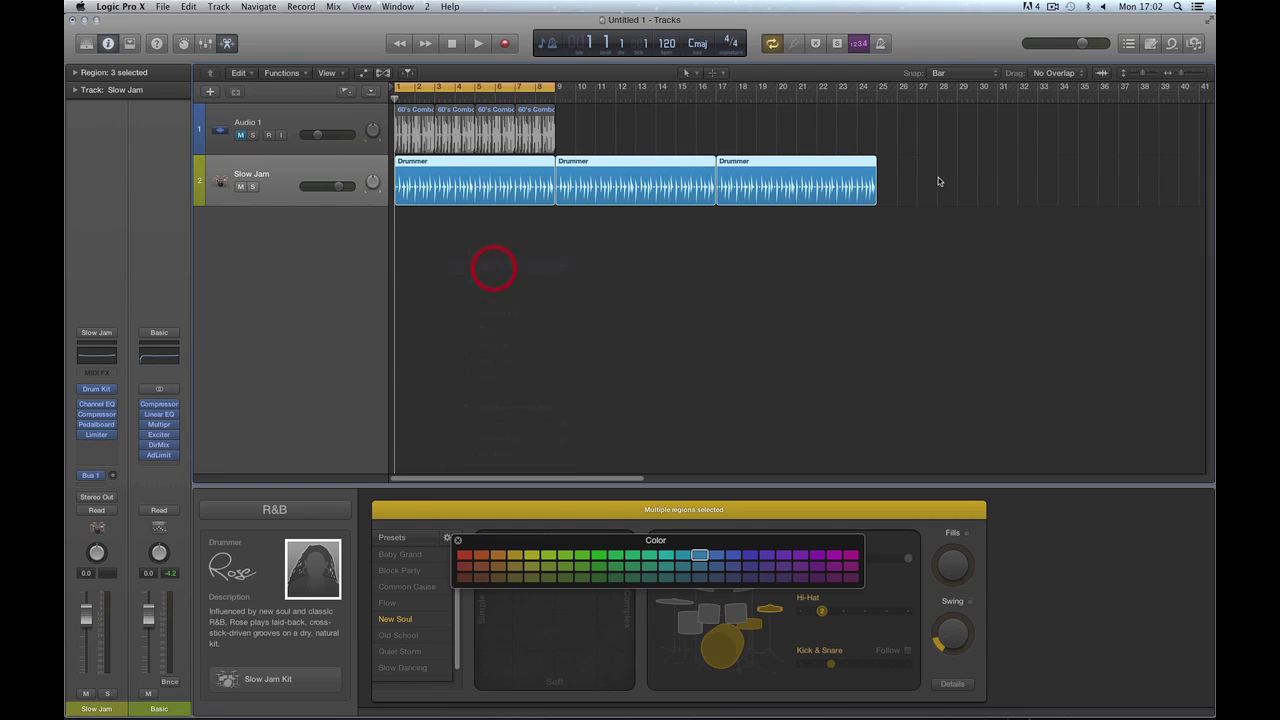
{"action": "left_click", "coordinate": [886, 183]}
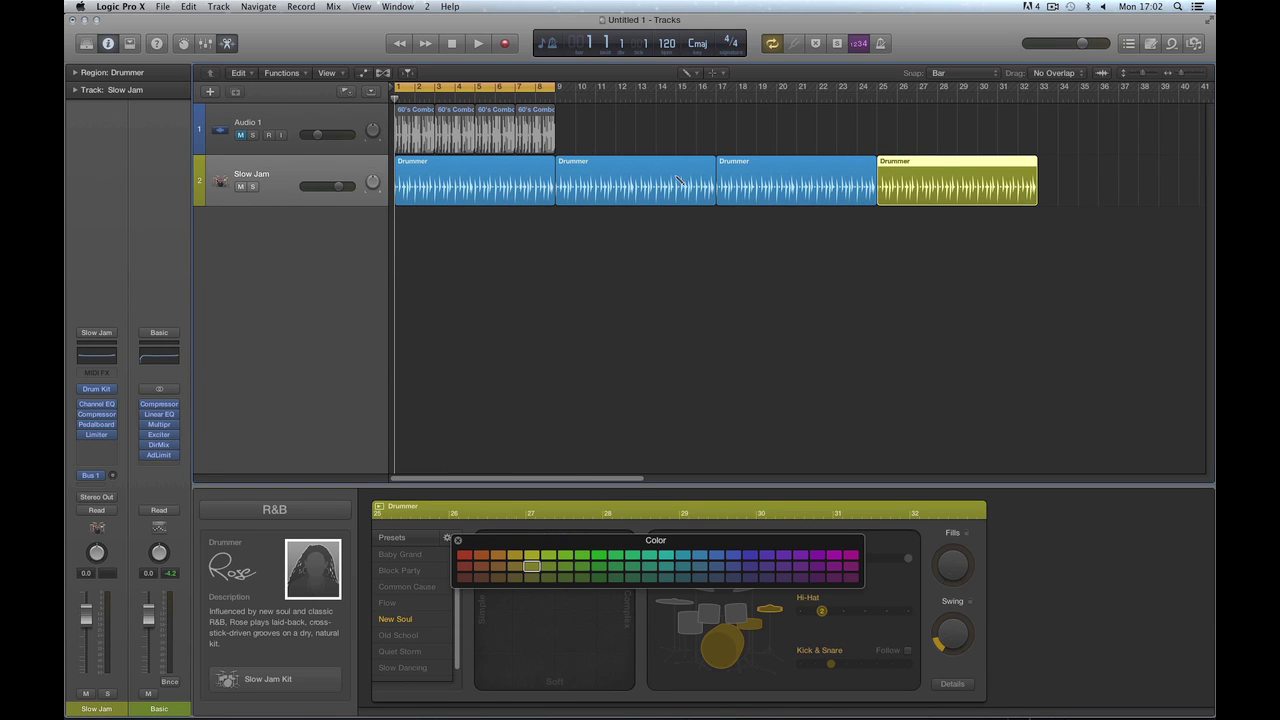
Select all four Drummer regions on the Slow Jam track with the Pointer tool and delete them
{"action": "key", "text": "t"}
{"action": "left_click", "coordinate": [634, 244]}
{"action": "left_click_drag", "start_coordinate": [1076, 165], "coordinate": [537, 189]}
{"action": "key", "text": "Delete"}
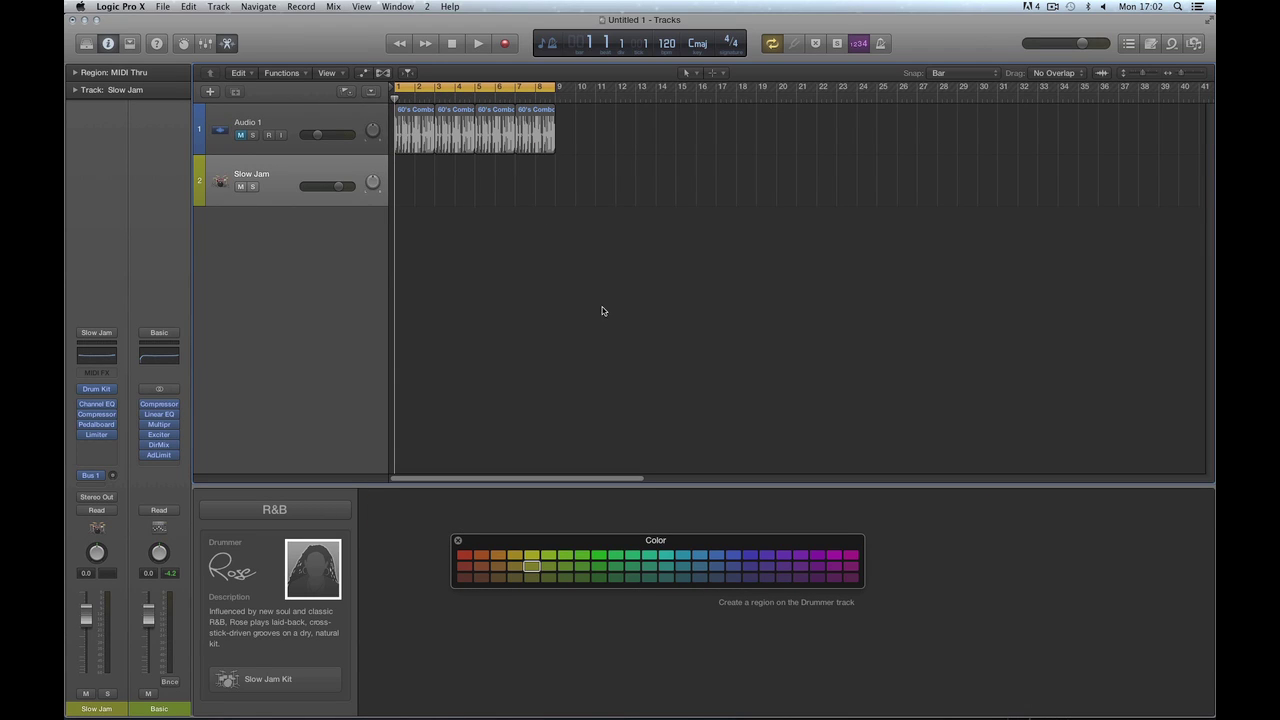
Close the color palette, draw a Drummer region at bar 1 on the Slow Jam track, and return to the Pointer tool
{"action": "left_click", "coordinate": [457, 541]}
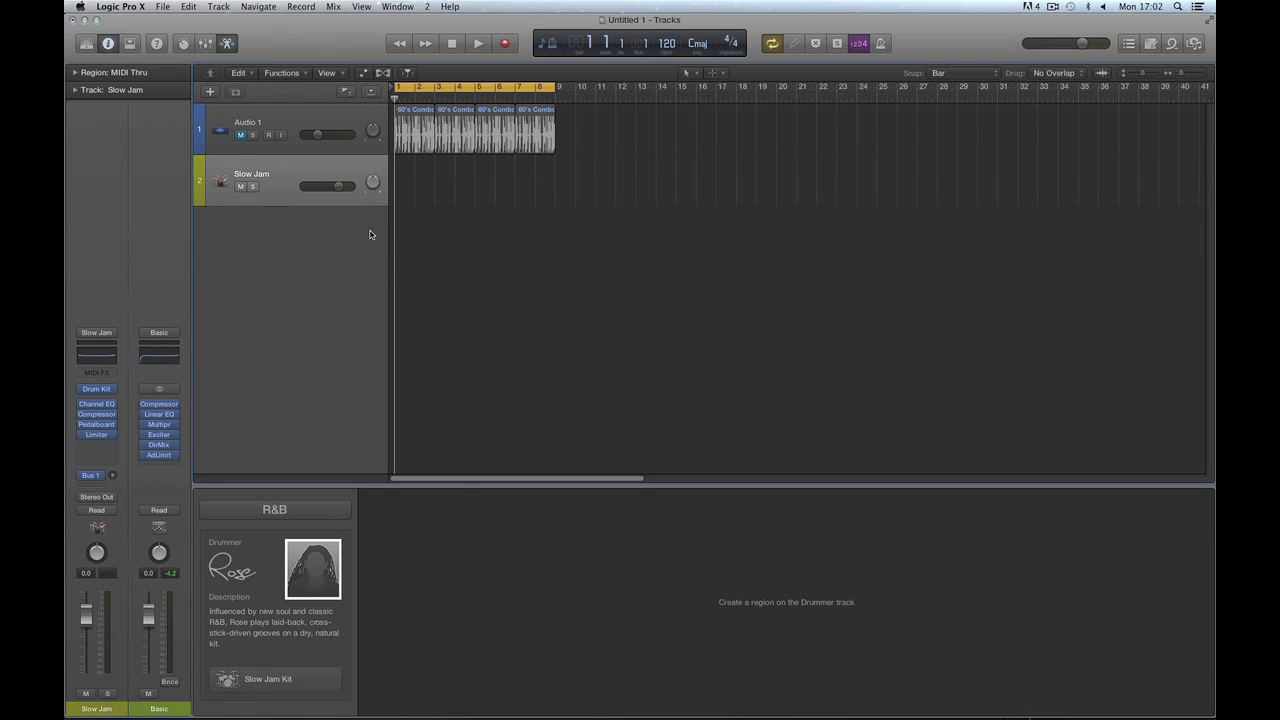
{"action": "left_click", "coordinate": [451, 256]}
{"action": "key", "text": "t"}
{"action": "left_click", "coordinate": [508, 297]}
{"action": "left_click", "coordinate": [414, 182]}
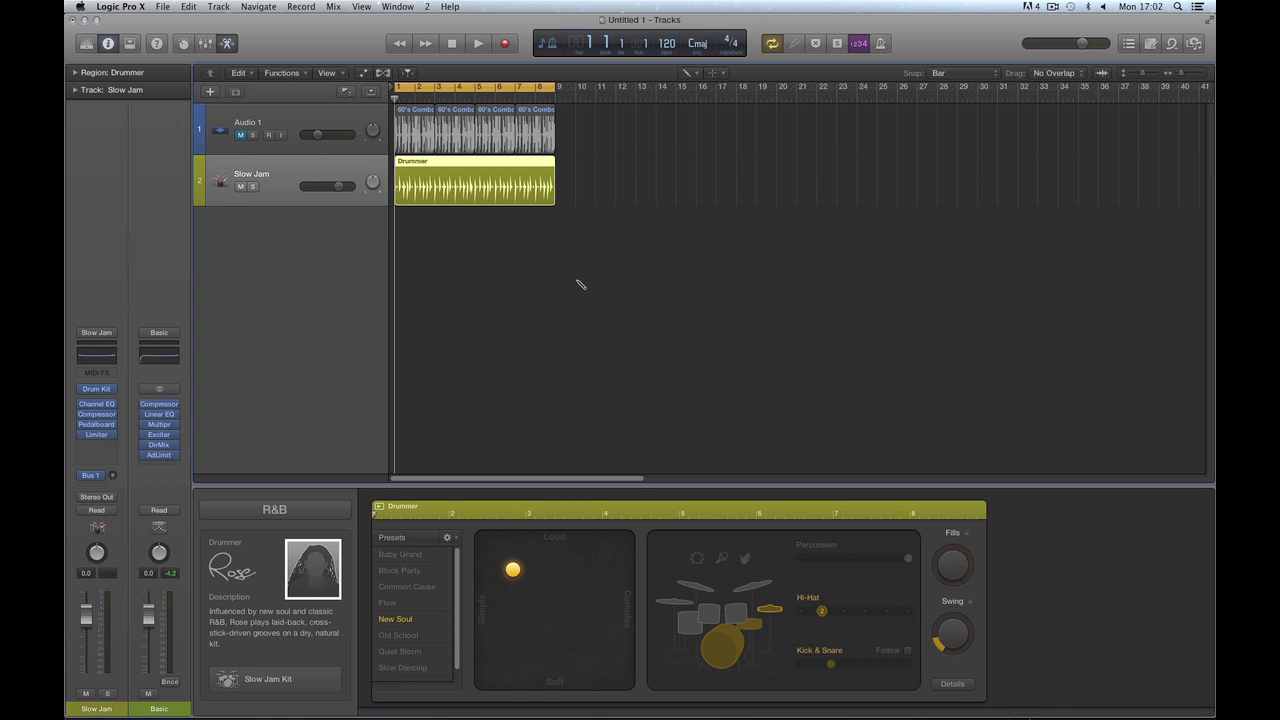
{"action": "key", "text": "t"}
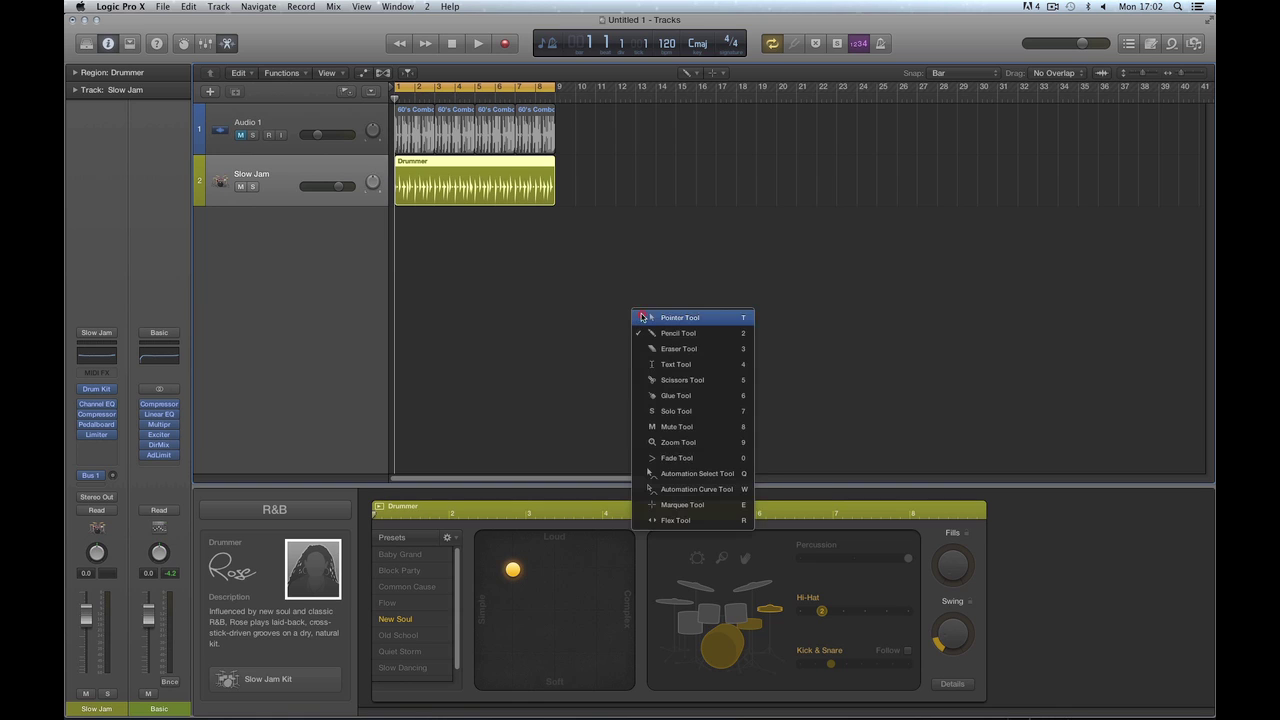
{"action": "left_click", "coordinate": [643, 318]}
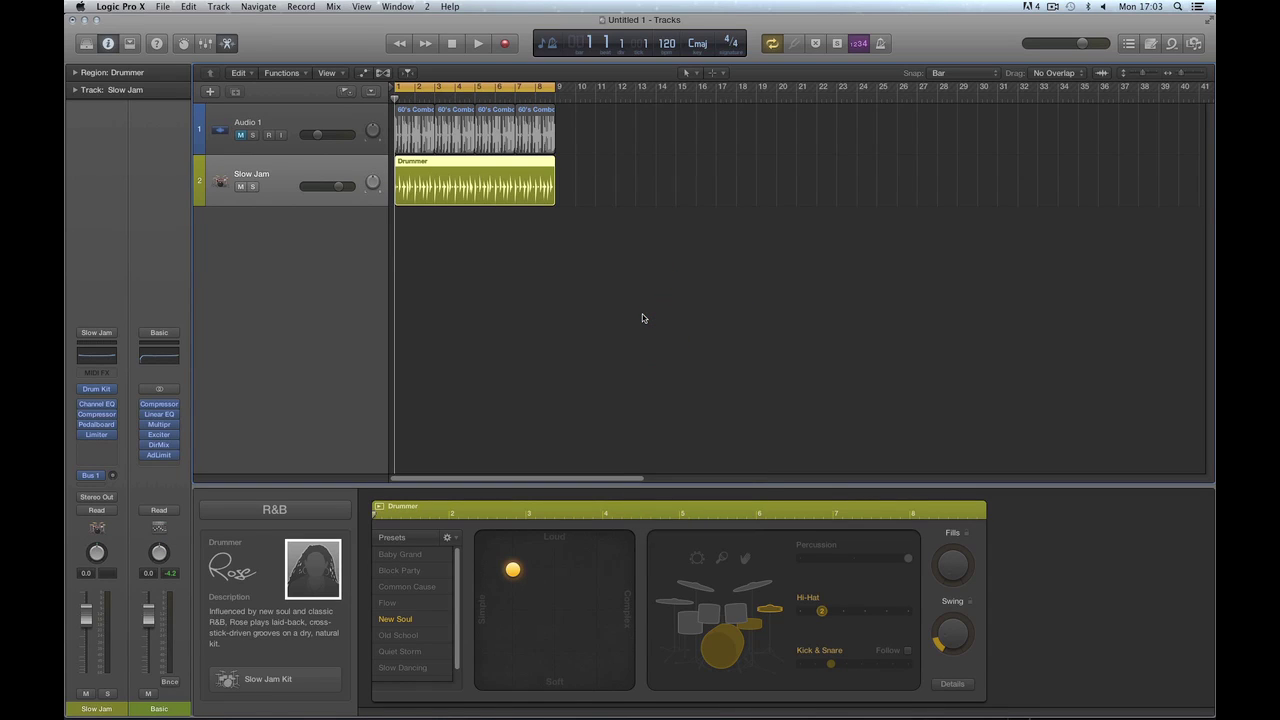